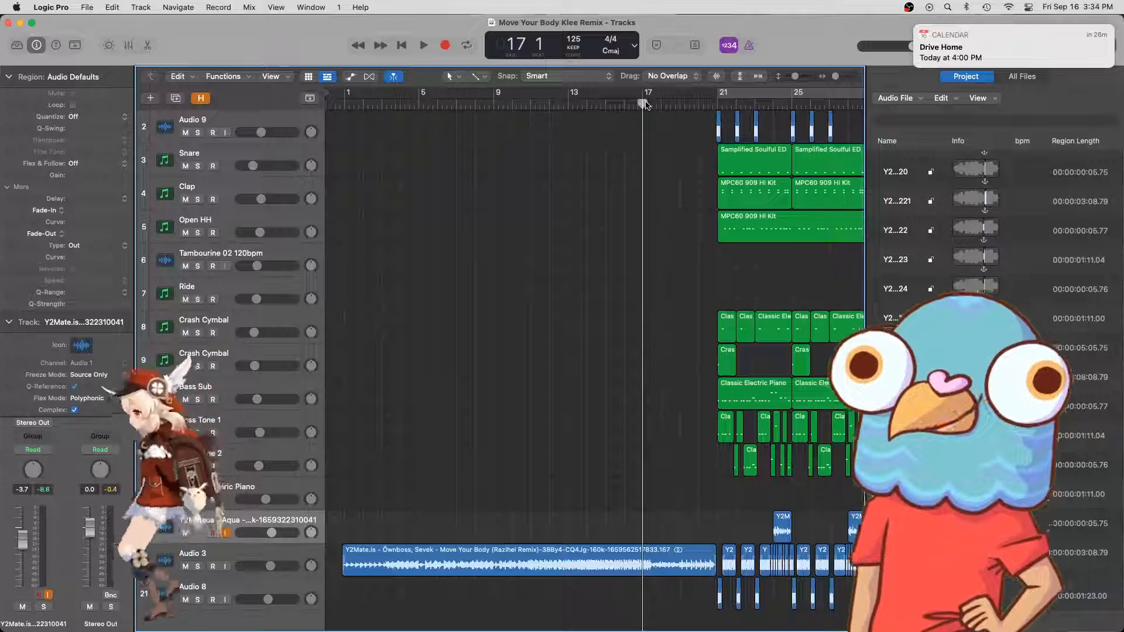
# - Examine the arrangement around bar 17 and the track regions across both drop sections up to about bar 73
pyautogui.press('super+Right')
pyautogui.press('super+Right')
pyautogui.press('super+Right')
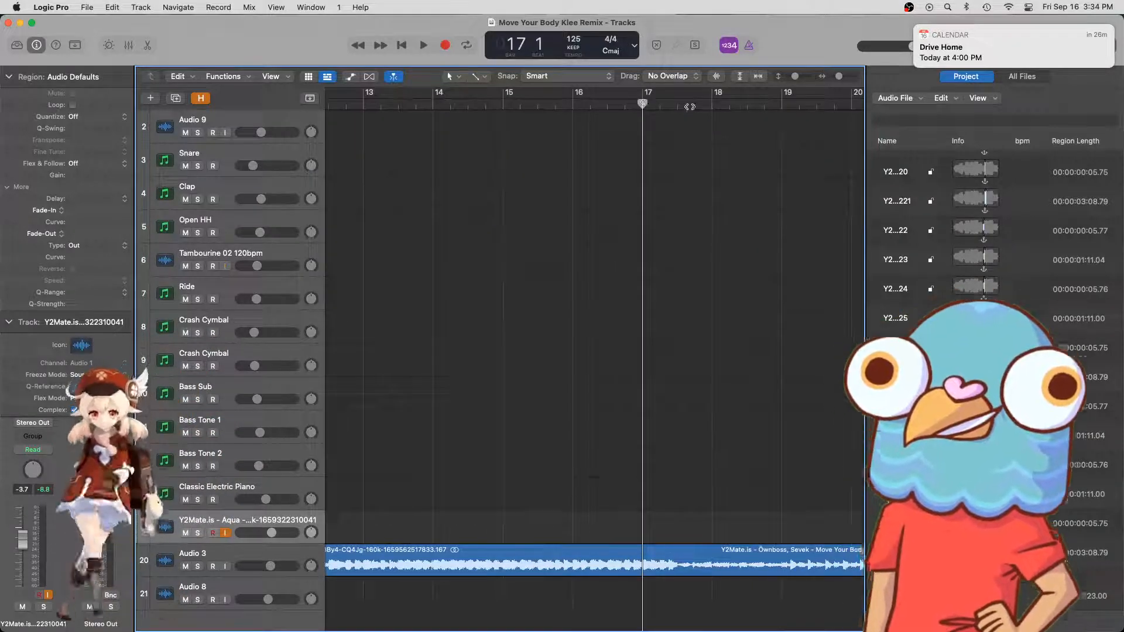
pyautogui.click(711, 104)
pyautogui.moveTo(690, 104); pyautogui.dragTo(647, 106)
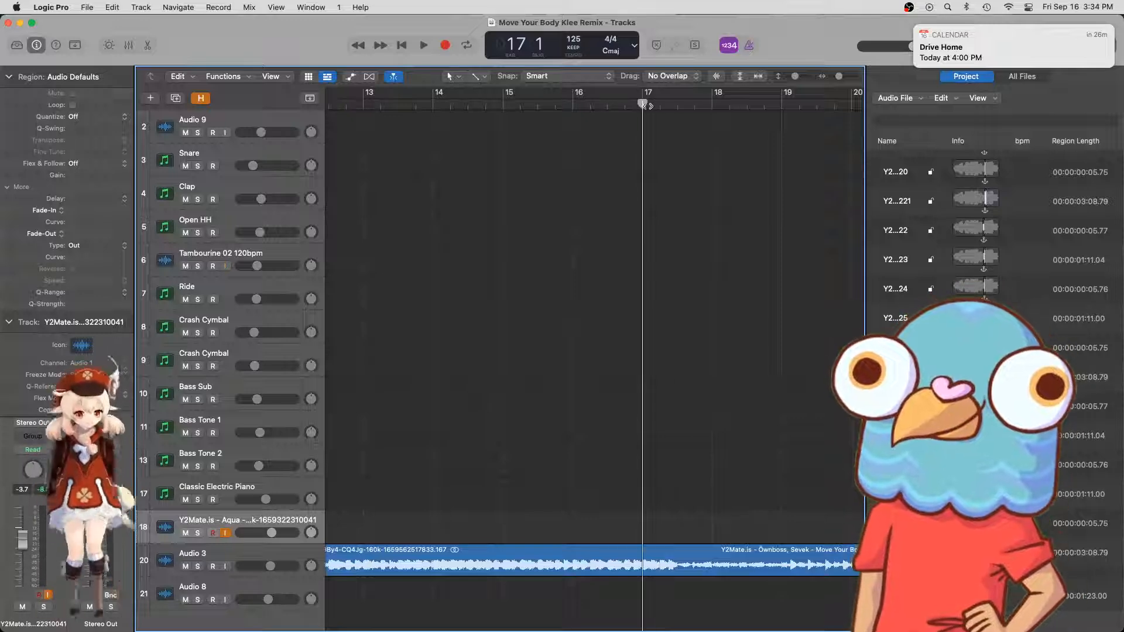
pyautogui.press('super+Left')
pyautogui.press('super+Left')
pyautogui.press('super+Left')
pyautogui.press('super+Left')
pyautogui.press('super+Left')
pyautogui.press('super+Left')
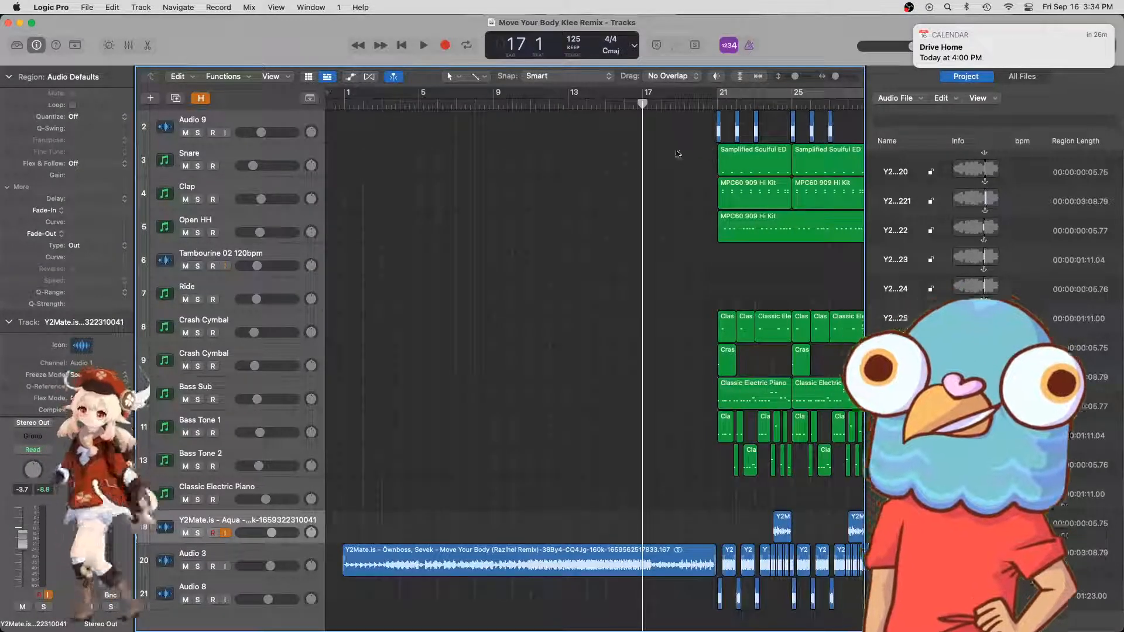
pyautogui.hscroll(10, 677, 154)
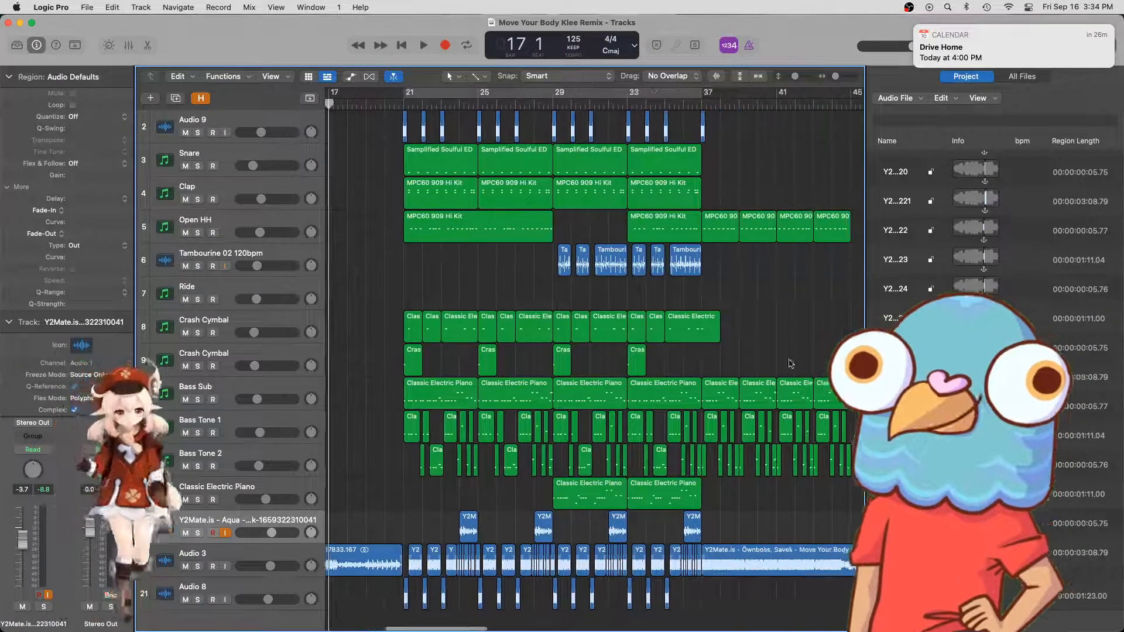
pyautogui.press('super+Left')
pyautogui.press('super+Left')
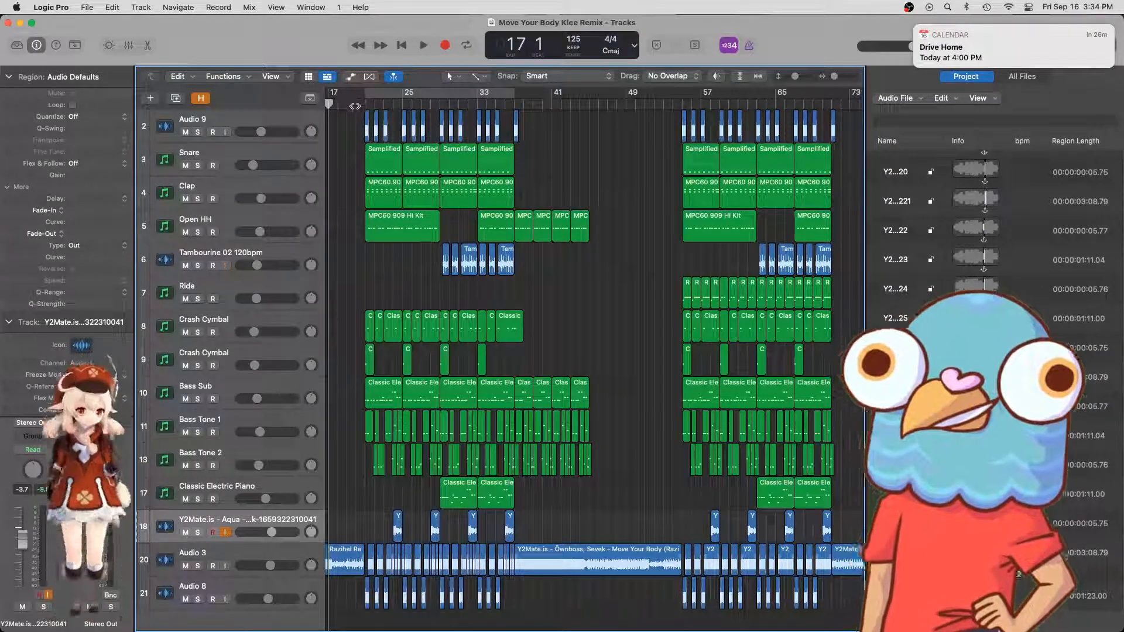
pyautogui.hscroll(4, 695, 364)
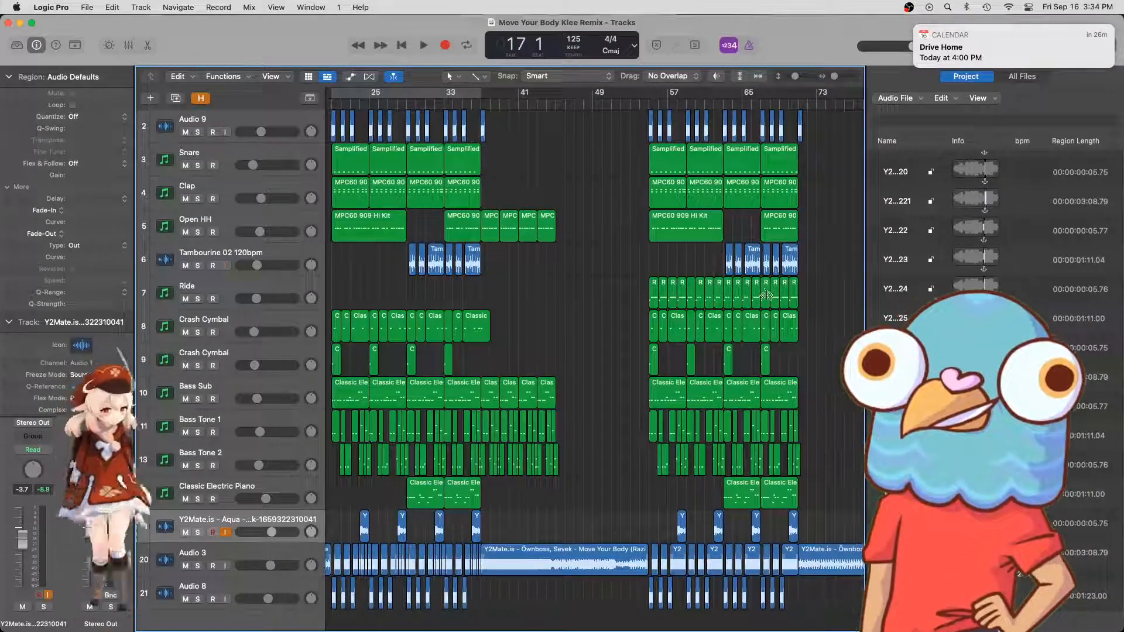
pyautogui.hscroll(-4, 508, 258)
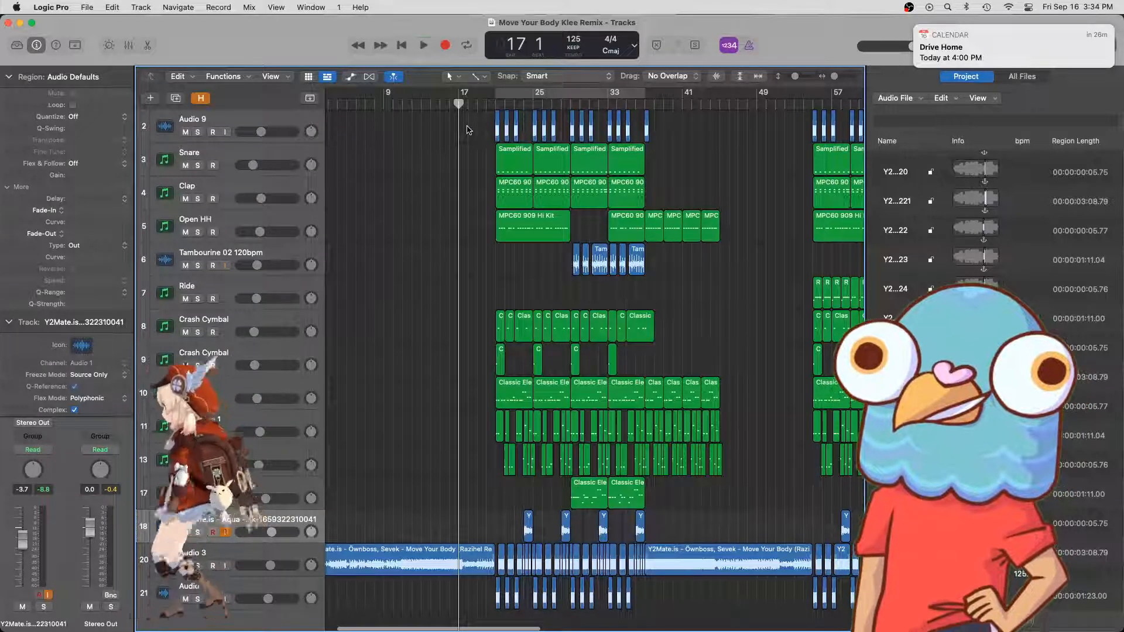
# - Play the arrangement from bar 17 through the first drop, following the playhead, and stop playback in bar 38
pyautogui.press('space')
pyautogui.press('super+Right')
pyautogui.press('super+Right')
pyautogui.press('super+Right')
pyautogui.press('super+Right')
pyautogui.press('super+Right')
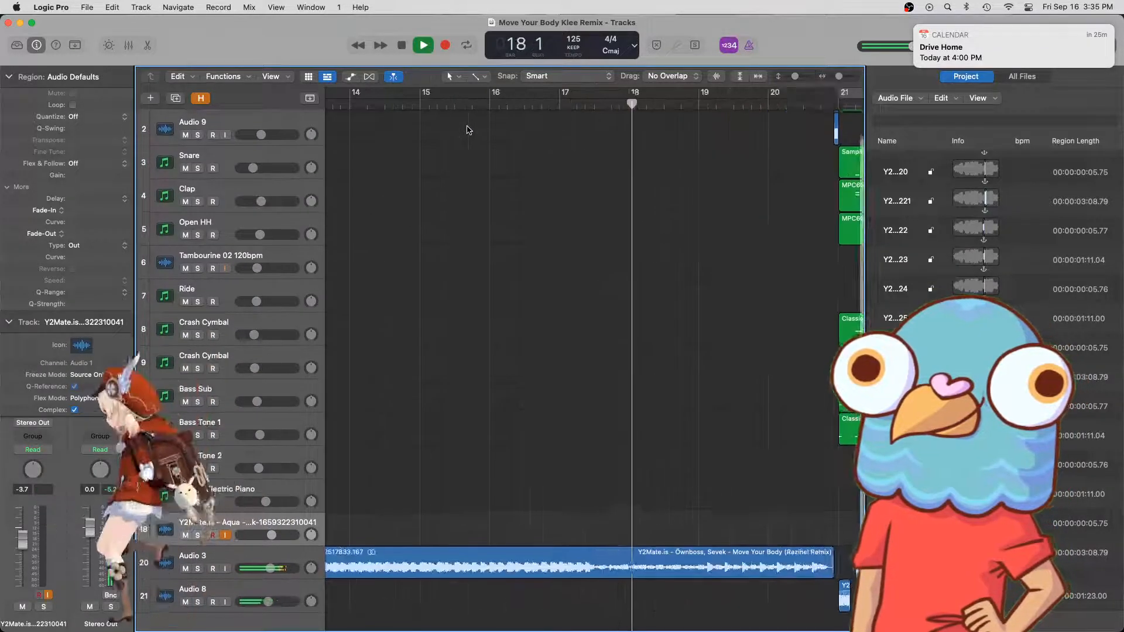
pyautogui.hscroll(3, 559, 315)
pyautogui.hscroll(4, 560, 315)
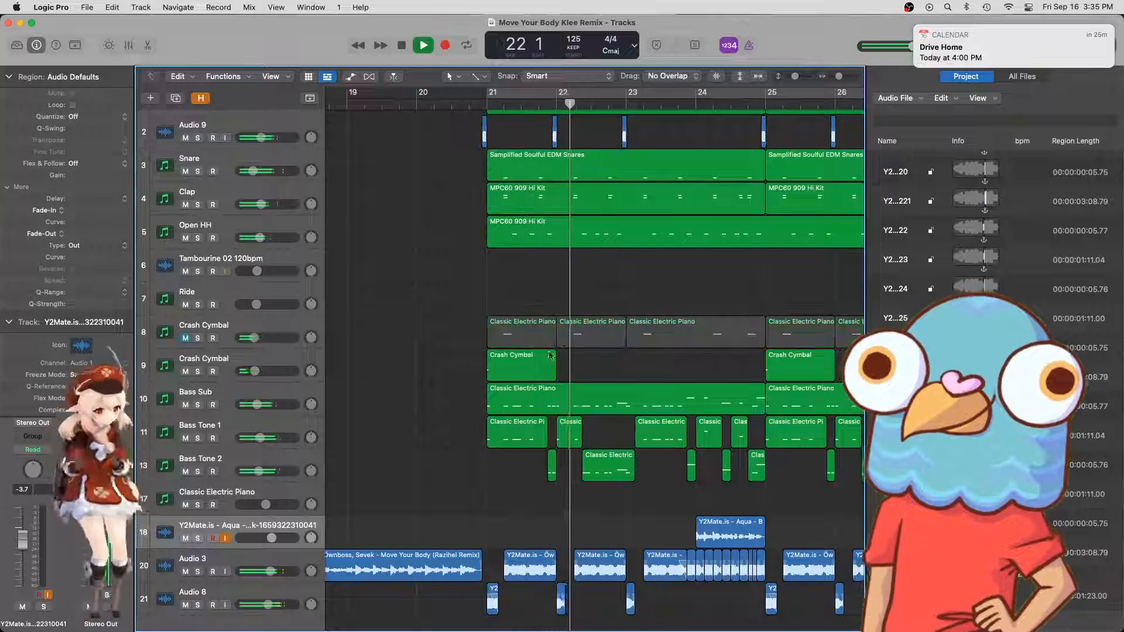
pyautogui.hscroll(5, 557, 438)
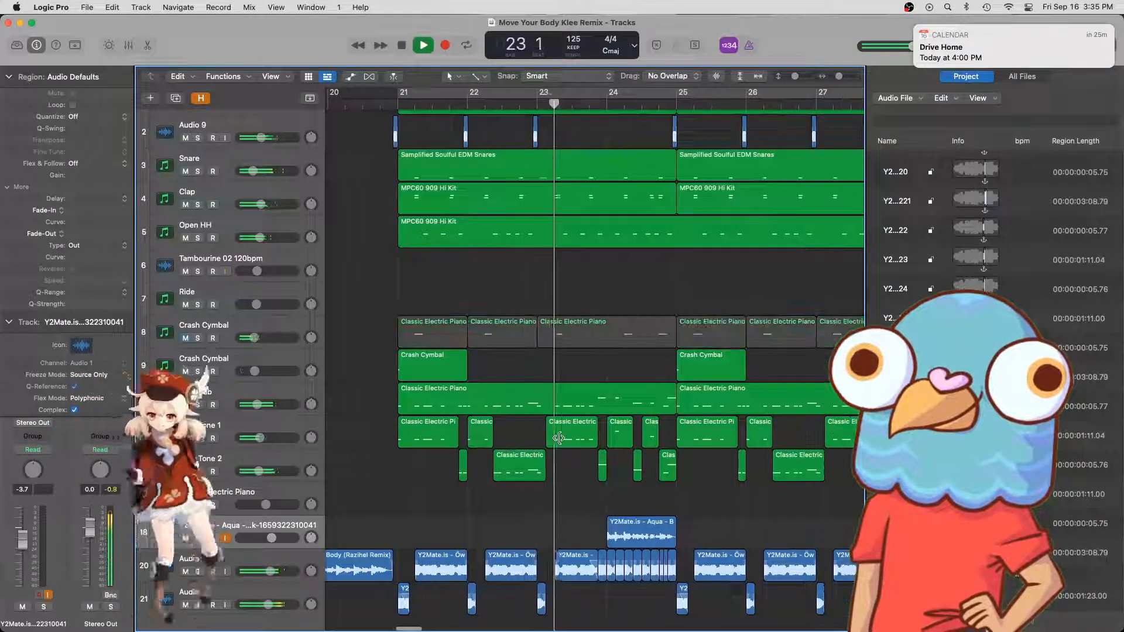
pyautogui.hscroll(5, 560, 438)
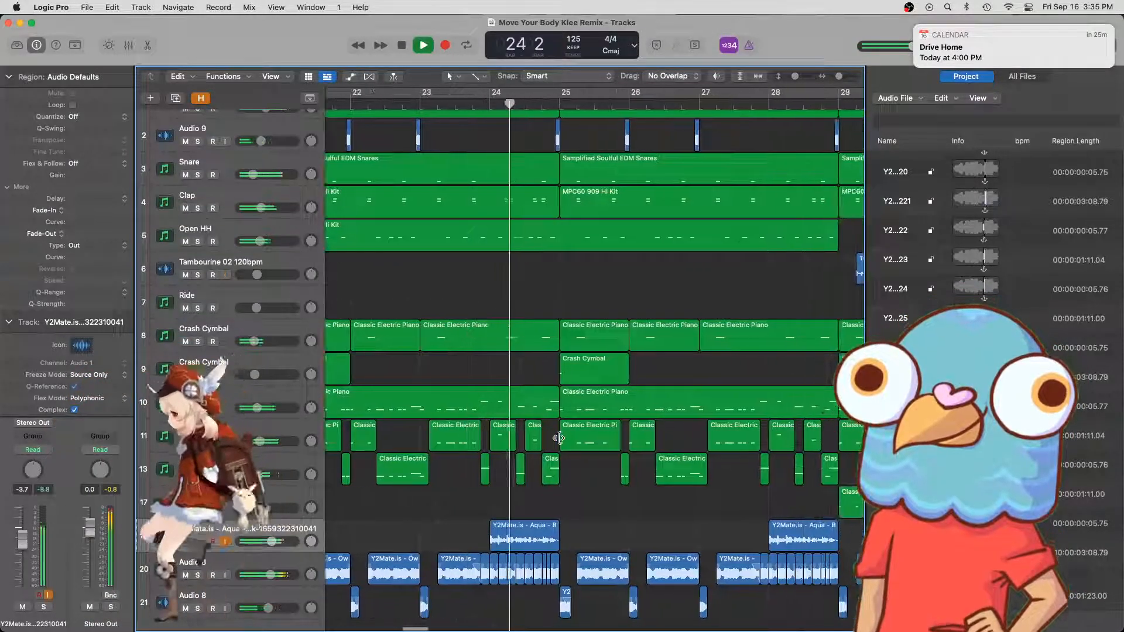
pyautogui.hscroll(2, 559, 438)
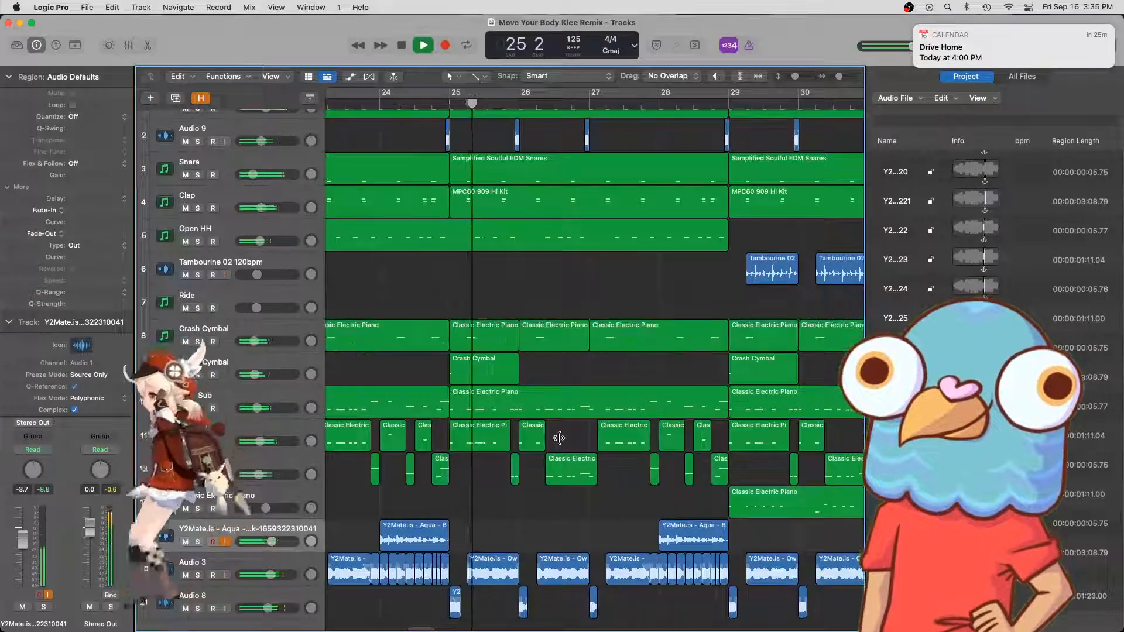
pyautogui.hscroll(3, 559, 438)
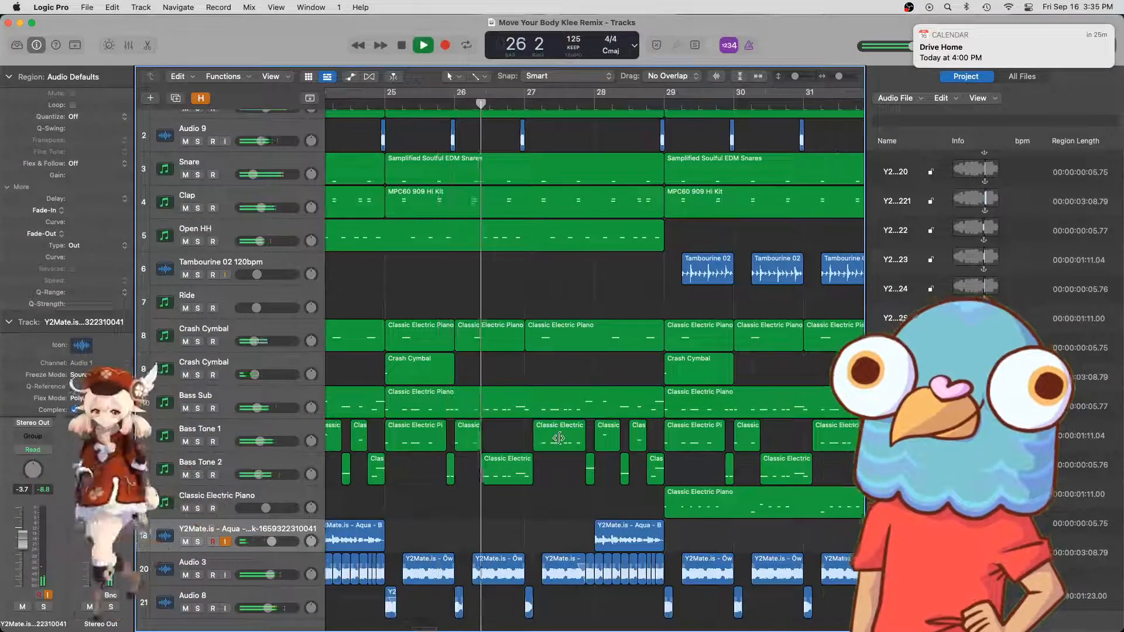
pyautogui.hscroll(2, 559, 438)
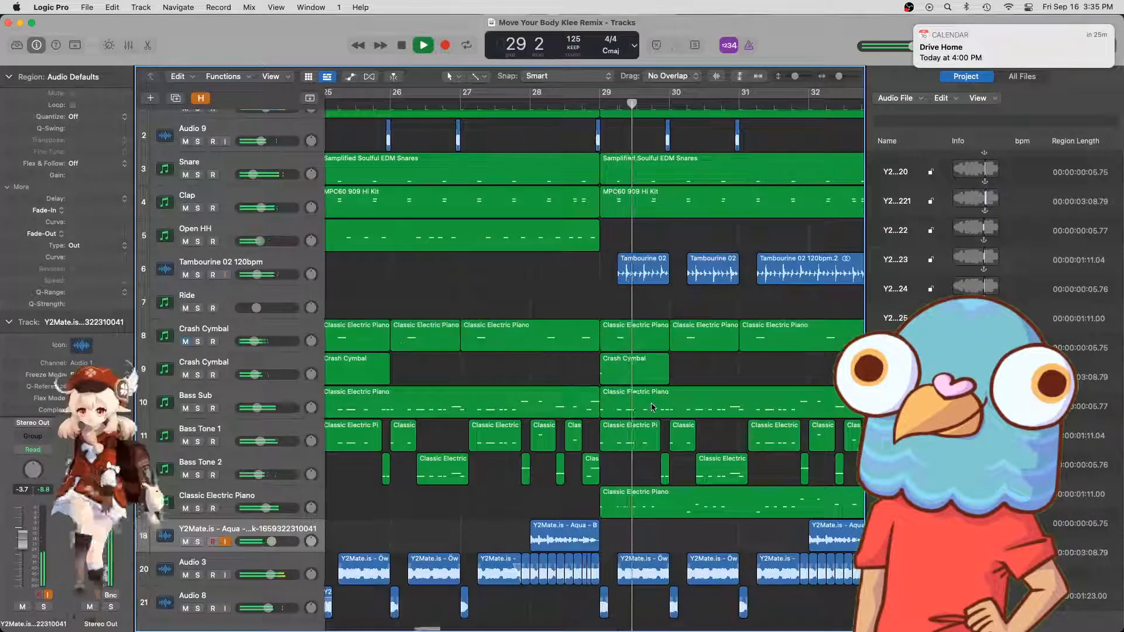
pyautogui.hscroll(5, 652, 405)
pyautogui.hscroll(4, 651, 402)
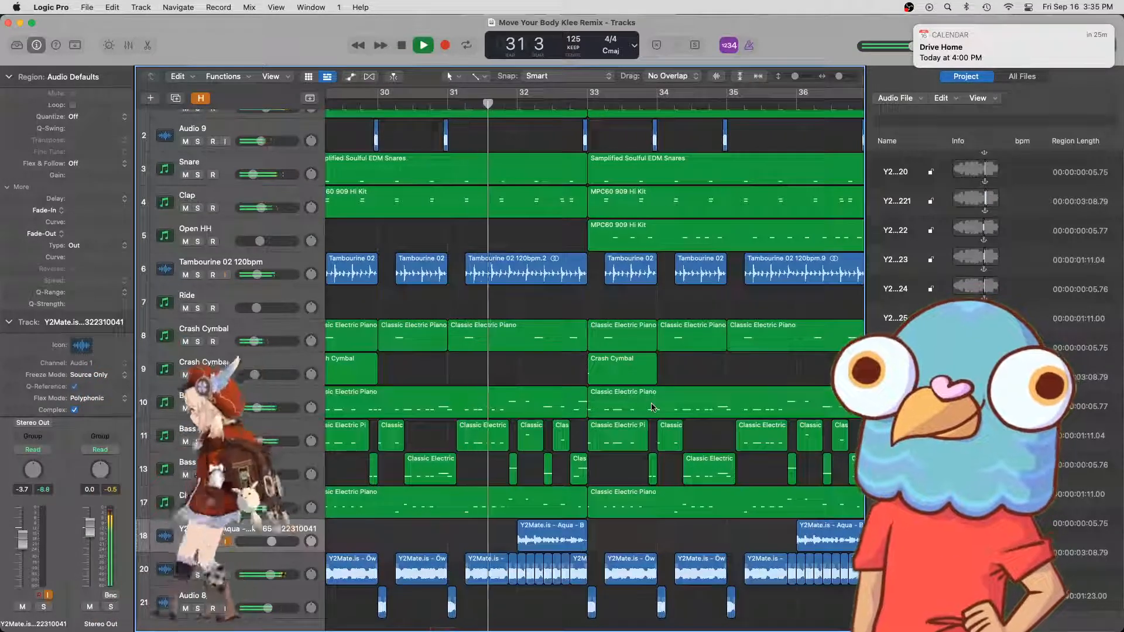
pyautogui.hscroll(1, 767, 350)
pyautogui.hscroll(2, 739, 369)
pyautogui.scroll(-1, 738, 369)
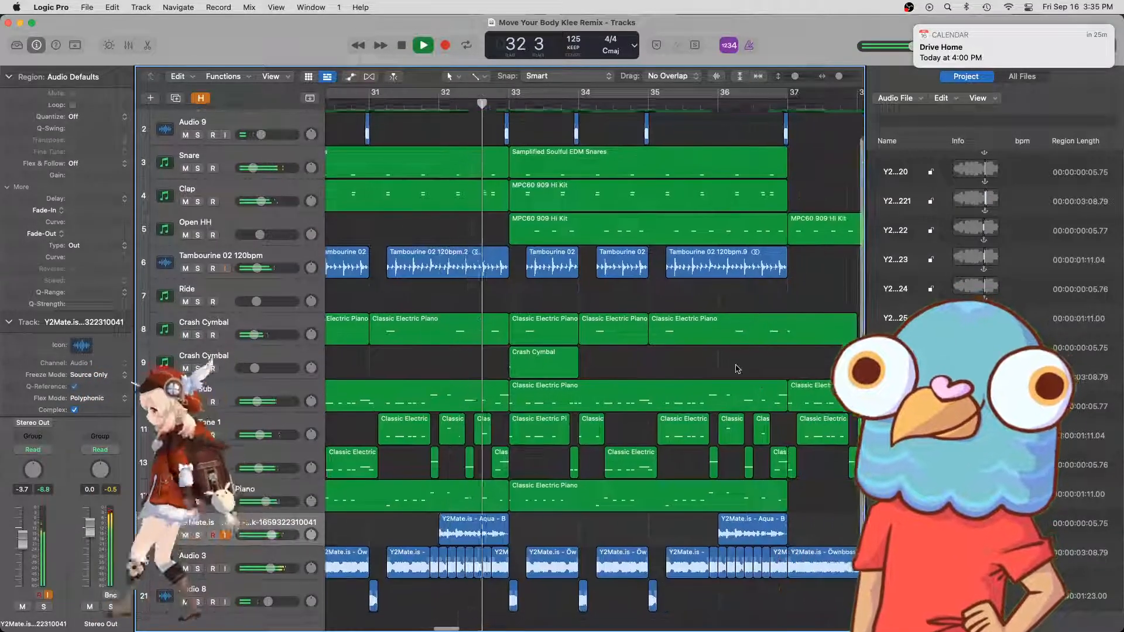
pyautogui.hscroll(4, 736, 369)
pyautogui.hscroll(1, 736, 369)
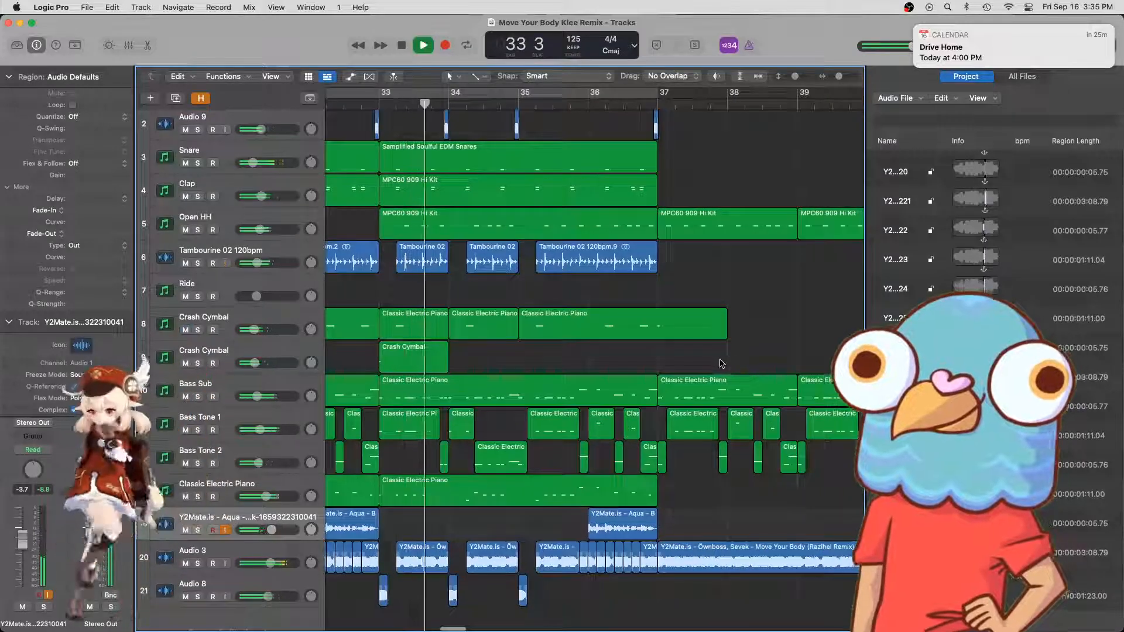
pyautogui.hscroll(6, 723, 366)
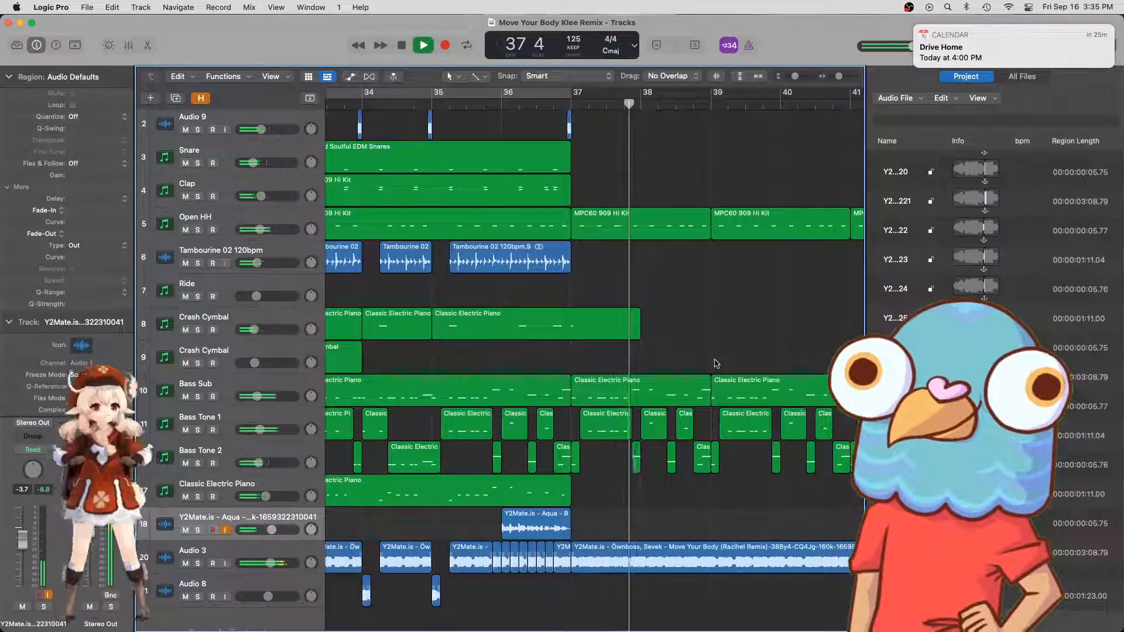
pyautogui.press('super+Left')
pyautogui.press('super+Left')
pyautogui.press('space')
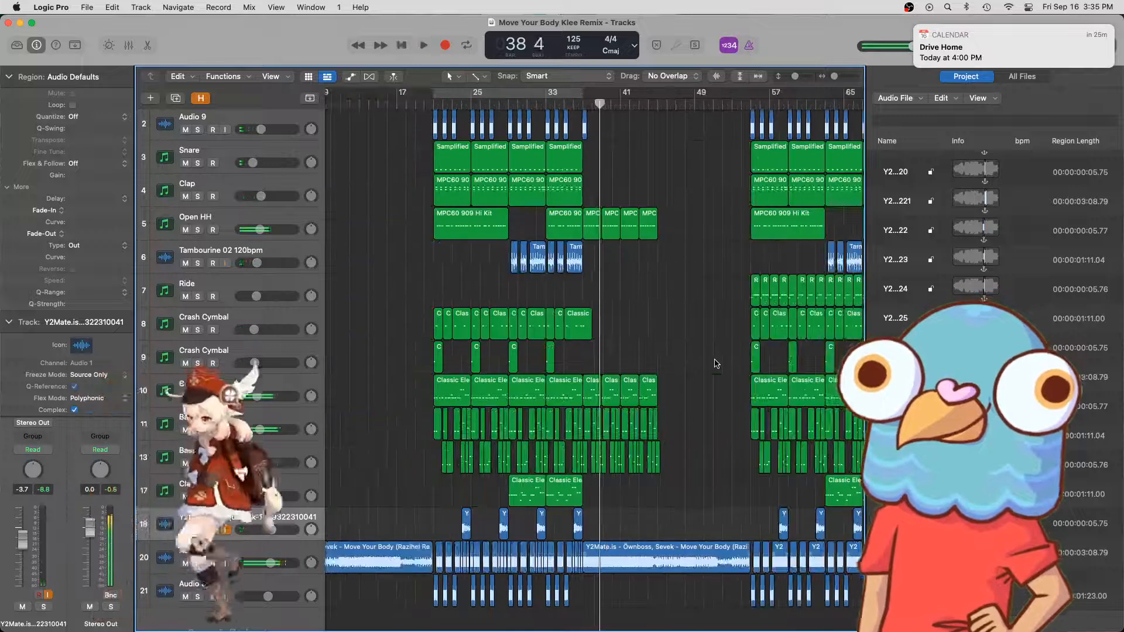
# - Place the playhead at bar 35 and examine the regions at the end of the first drop
pyautogui.click(424, 104)
pyautogui.scroll(-1, 477, 328)
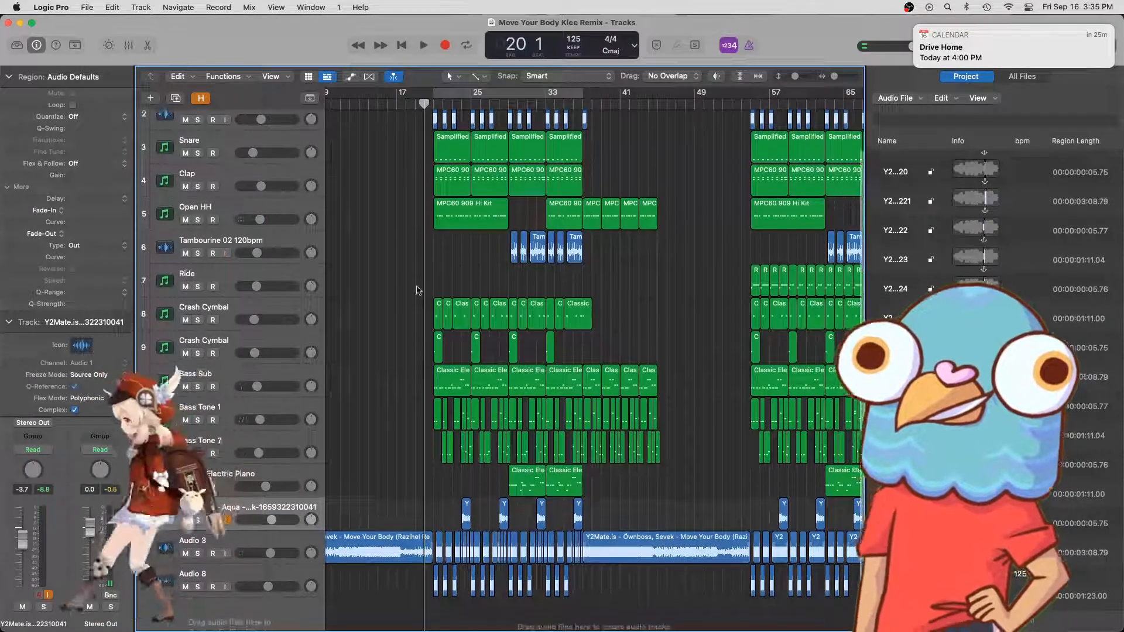
pyautogui.scroll(1, 419, 289)
pyautogui.click(576, 106)
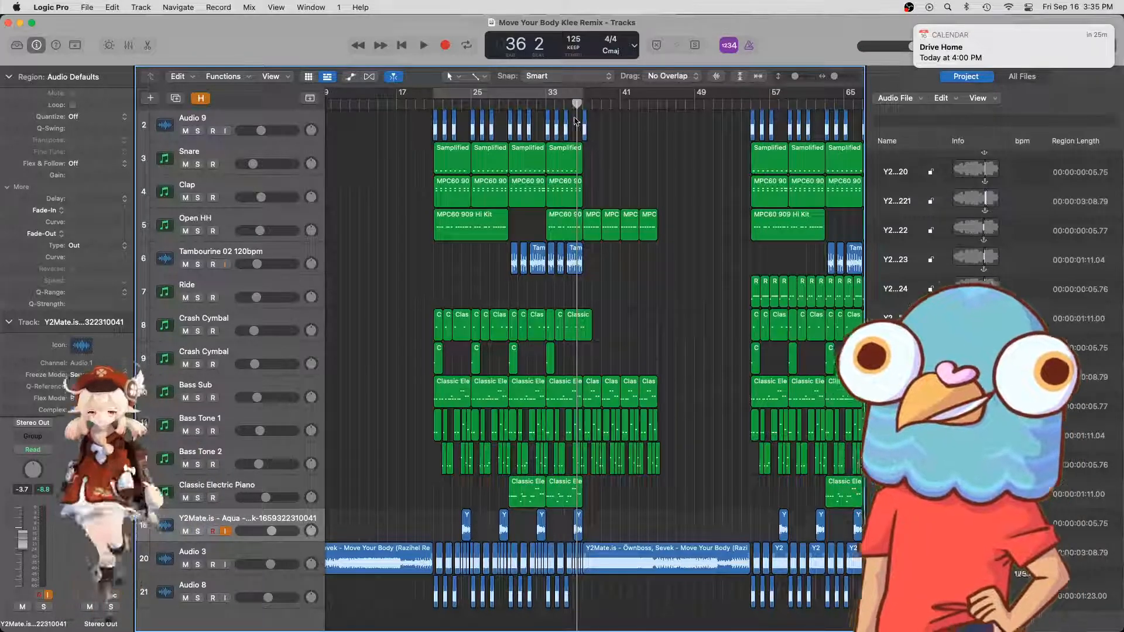
pyautogui.scroll(-2, 604, 229)
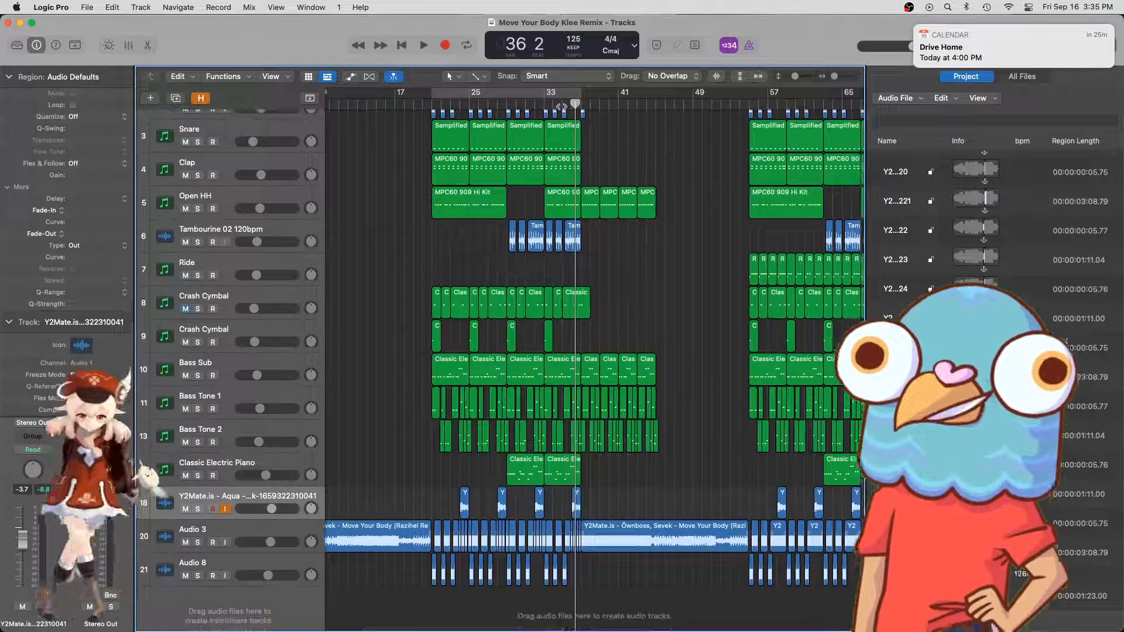
pyautogui.click(562, 107)
pyautogui.press('super+Right')
pyautogui.press('super+Right')
pyautogui.press('super+Right')
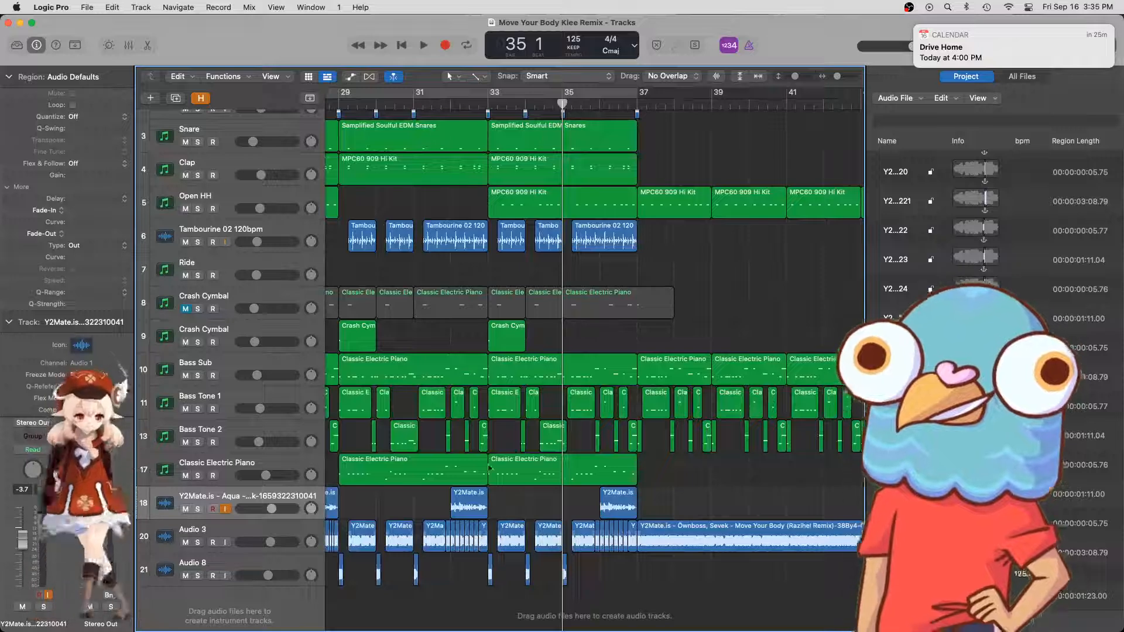
# - Select the Classic Electric Piano track 22 below Audio 8 and place the playhead at bar 36
pyautogui.click(245, 558)
pyautogui.hscroll(6, 303, 551)
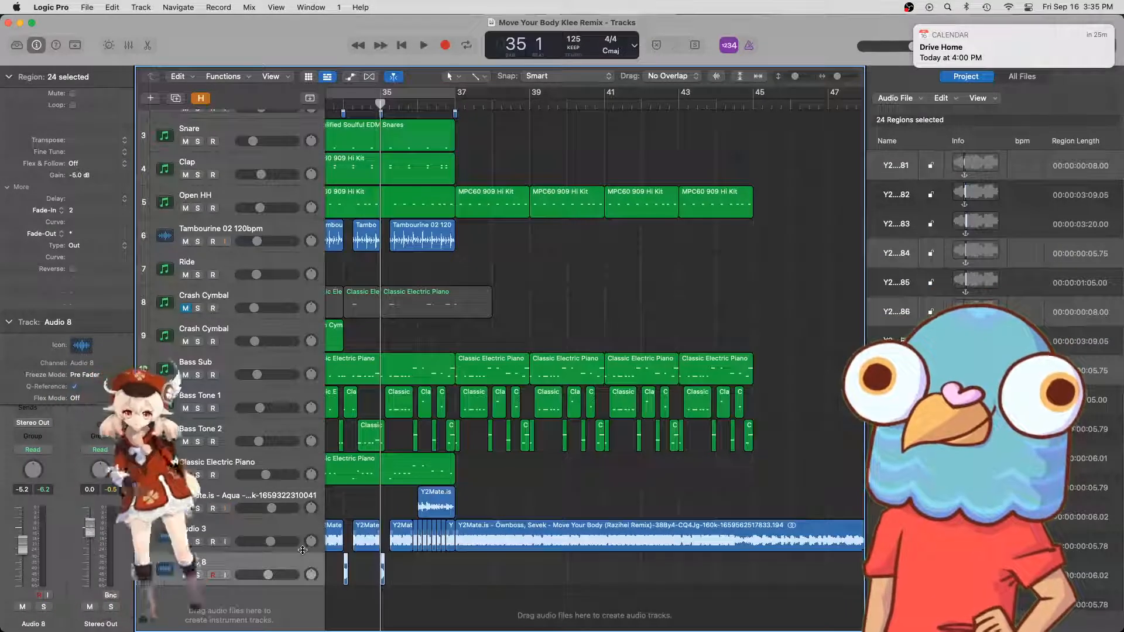
pyautogui.scroll(-2, 295, 561)
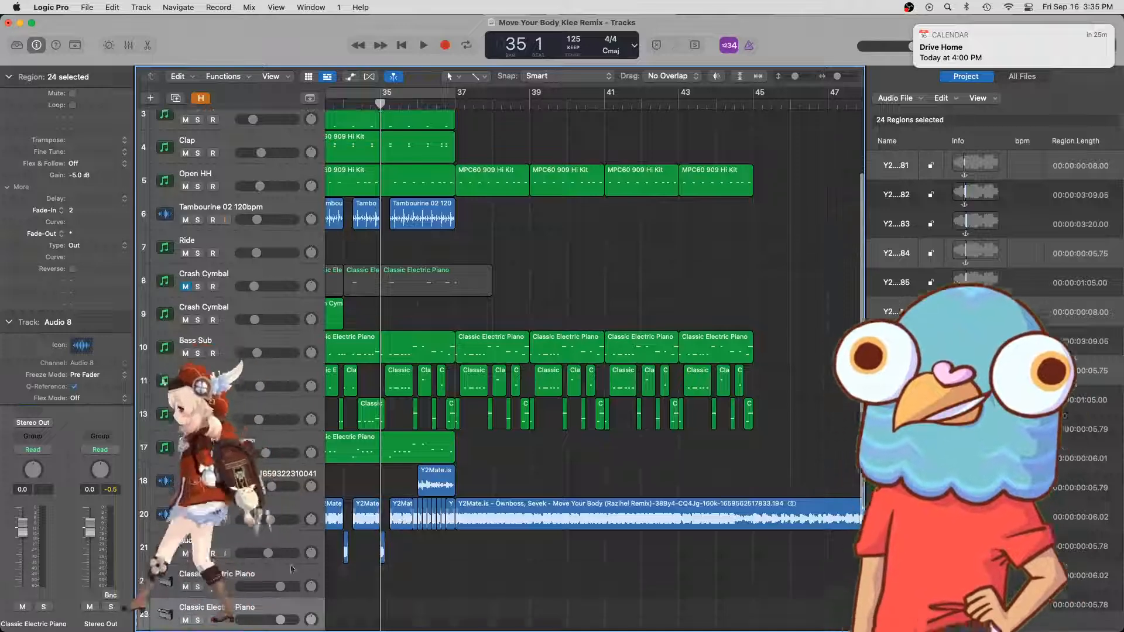
pyautogui.scroll(-3, 291, 569)
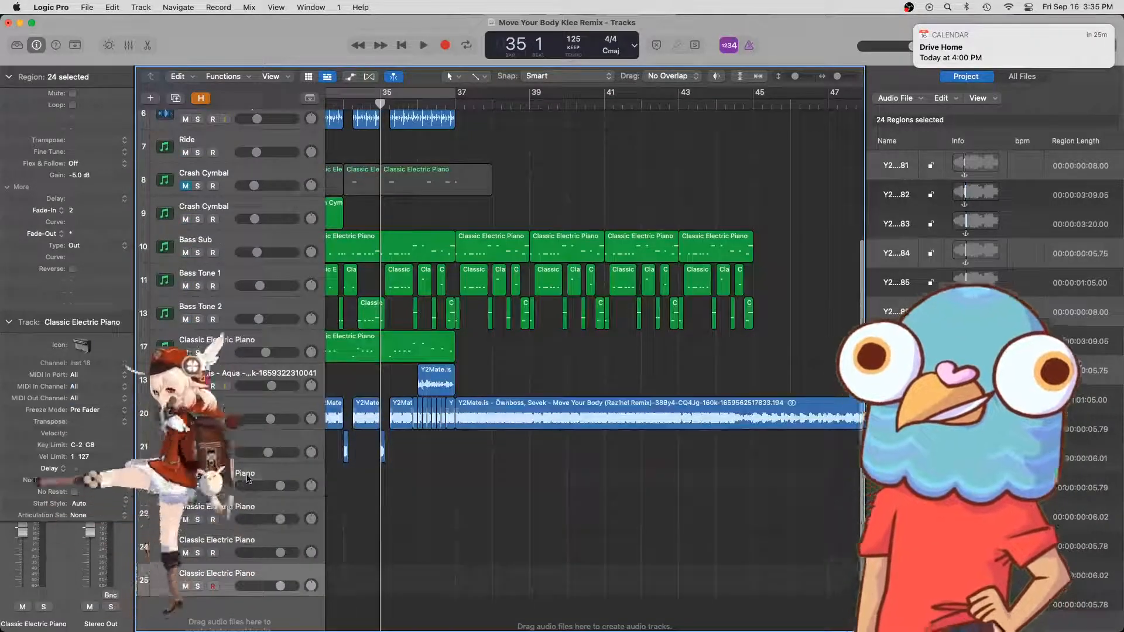
pyautogui.click(248, 479)
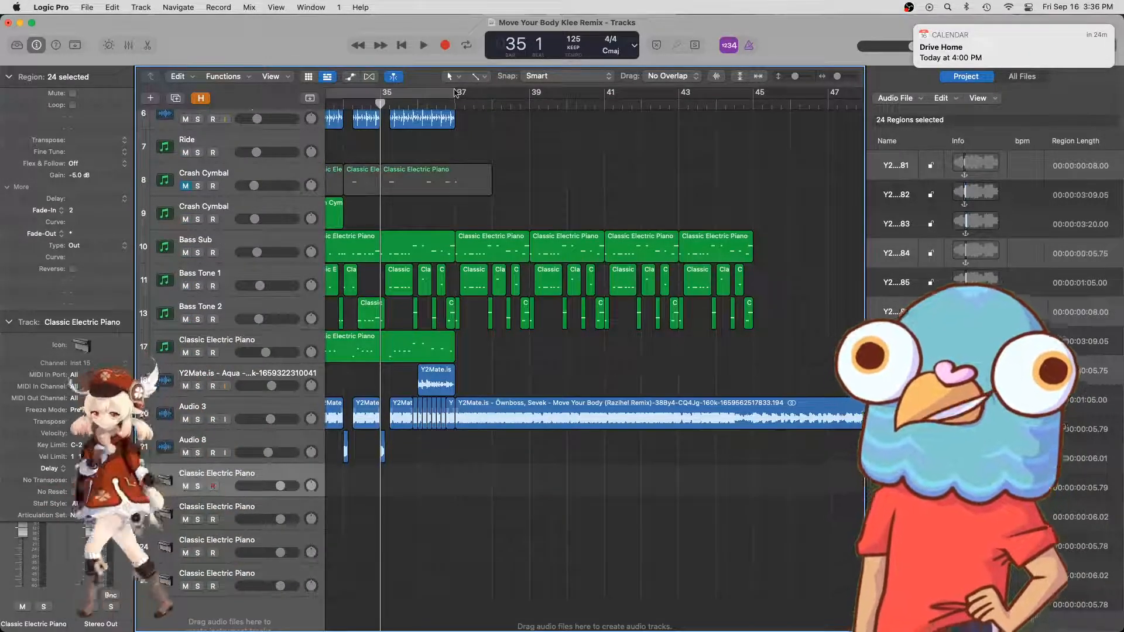
pyautogui.click(419, 102)
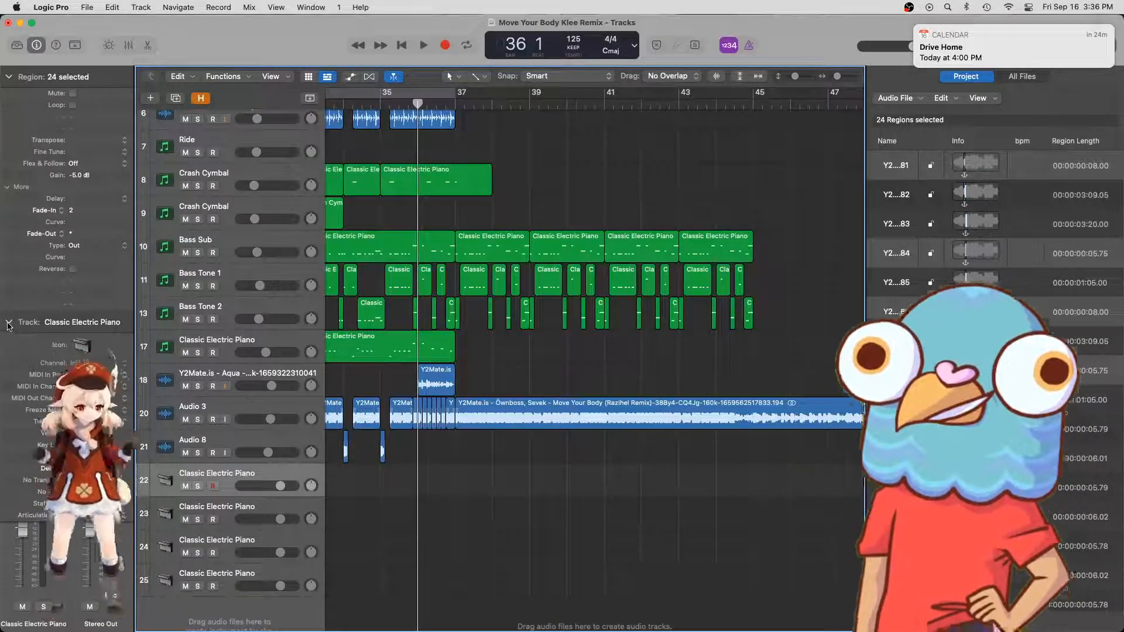
# - Collapse the region and track inspectors, load Phase Plant in stereo as track 22's instrument, and dismiss the calendar notification
pyautogui.click(9, 77)
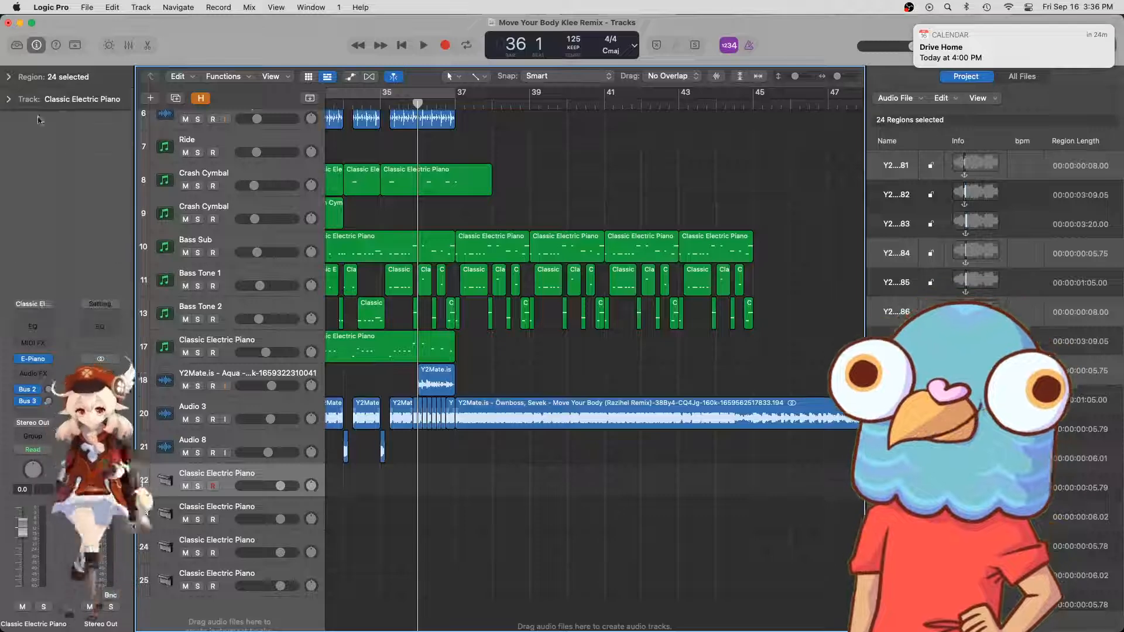
pyautogui.click(57, 359)
pyautogui.moveTo(126, 299)
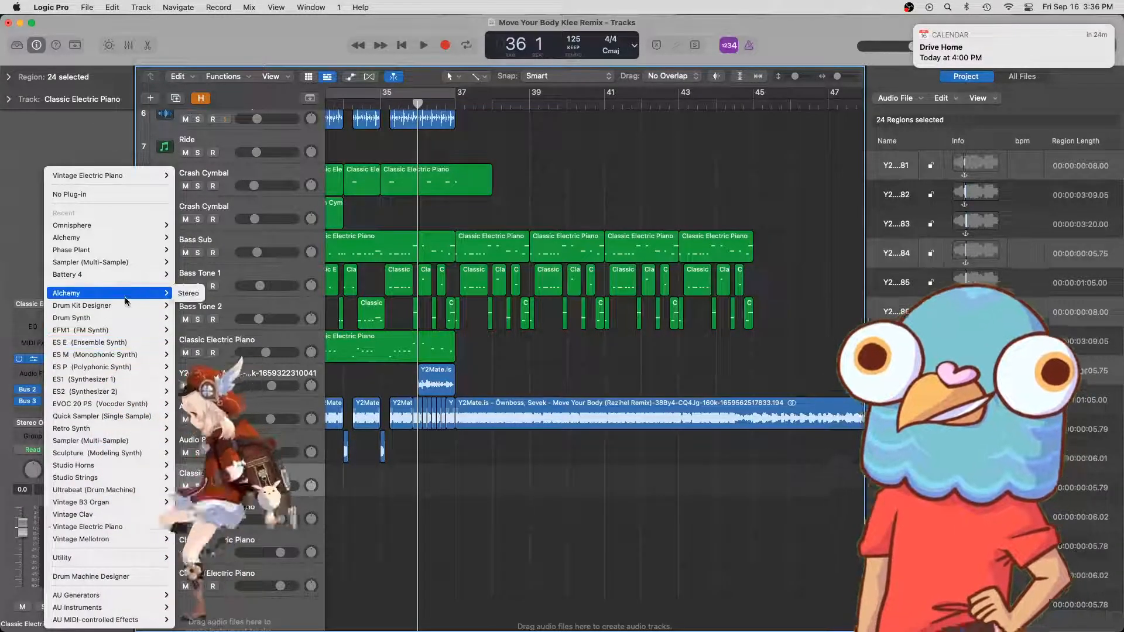
pyautogui.moveTo(147, 250)
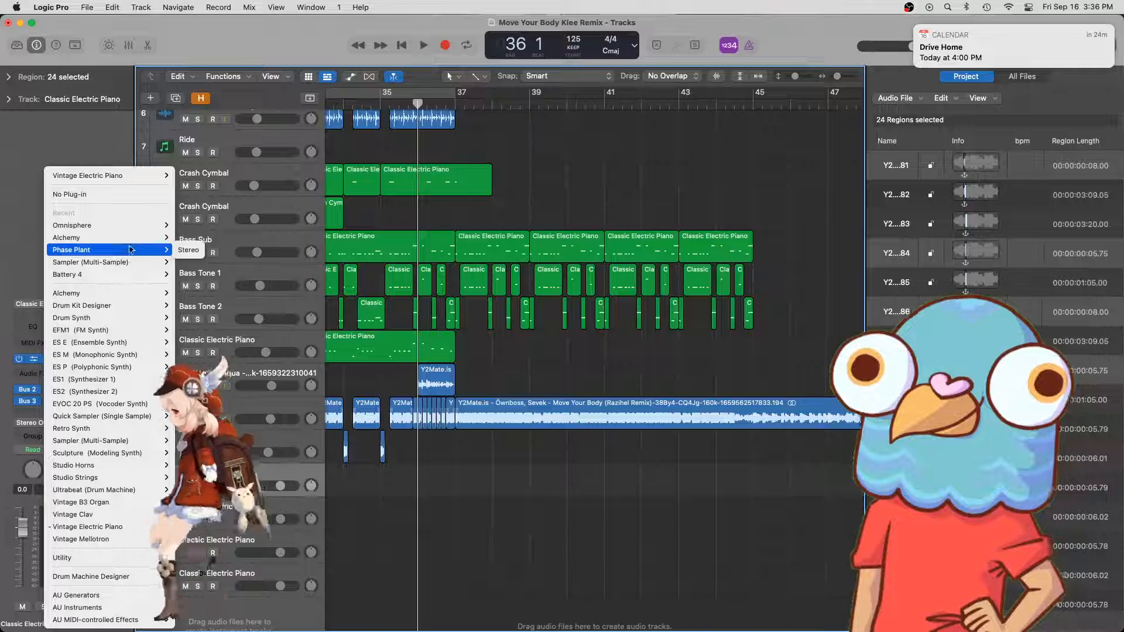
pyautogui.click(202, 249)
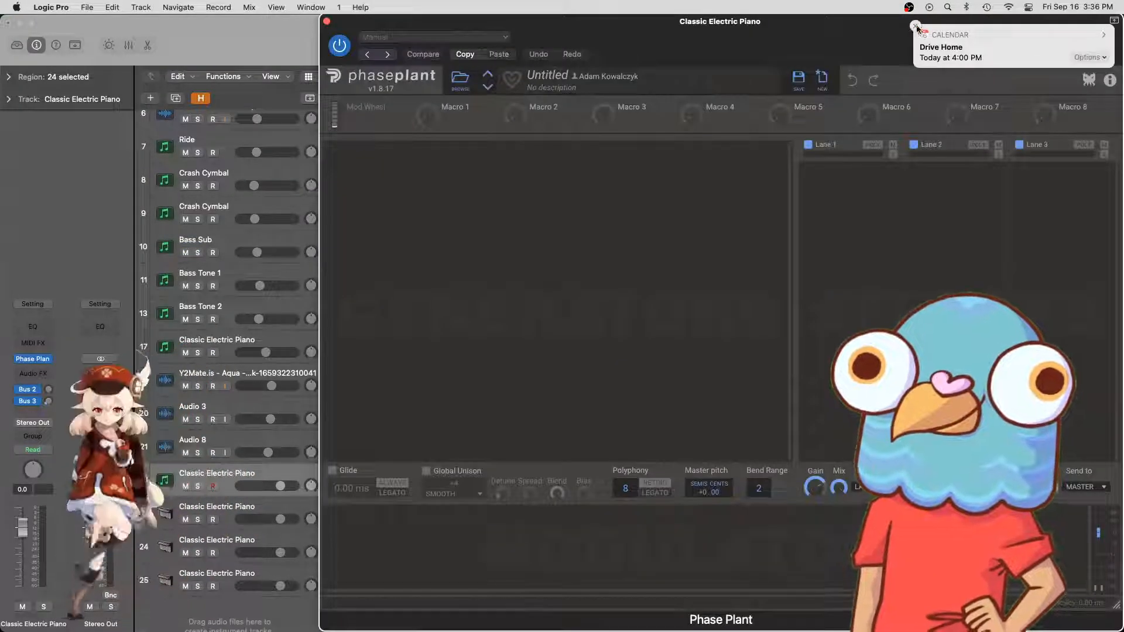
pyautogui.click(916, 27)
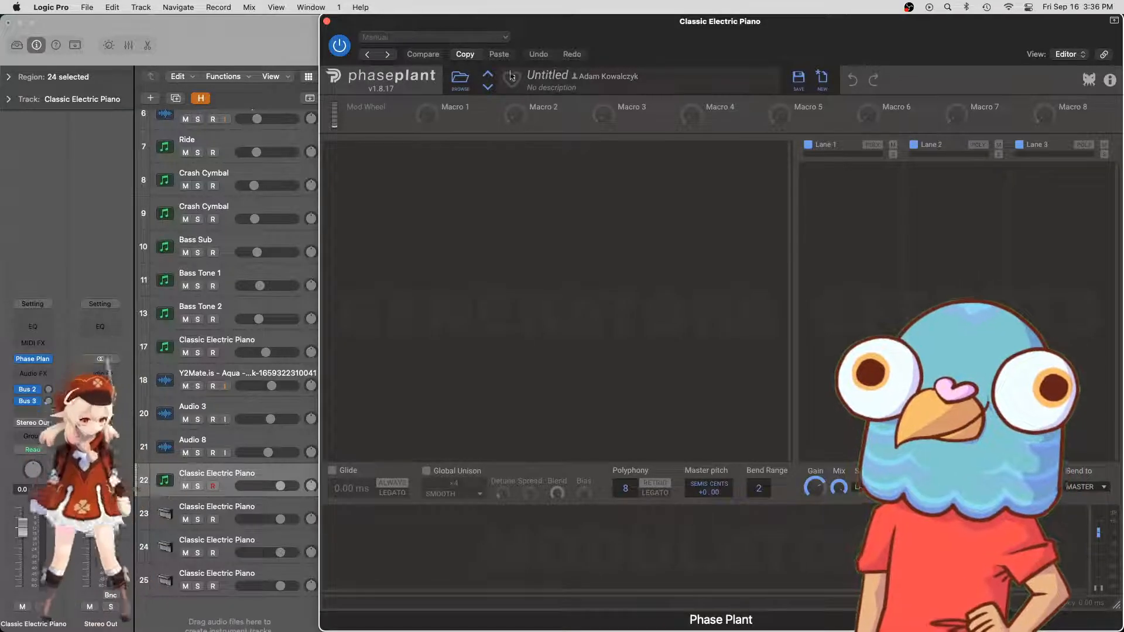
# - Load the White Noise Trans Effect 1 preset from Phase Plant's user SFX presets and close the preset browser
pyautogui.click(460, 80)
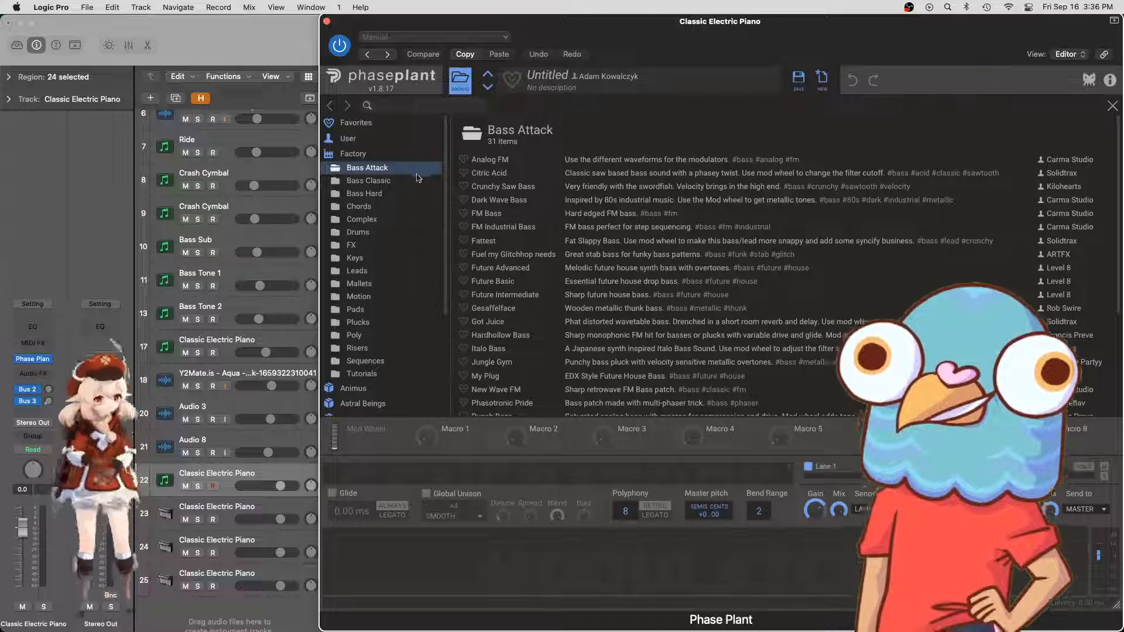
pyautogui.click(348, 139)
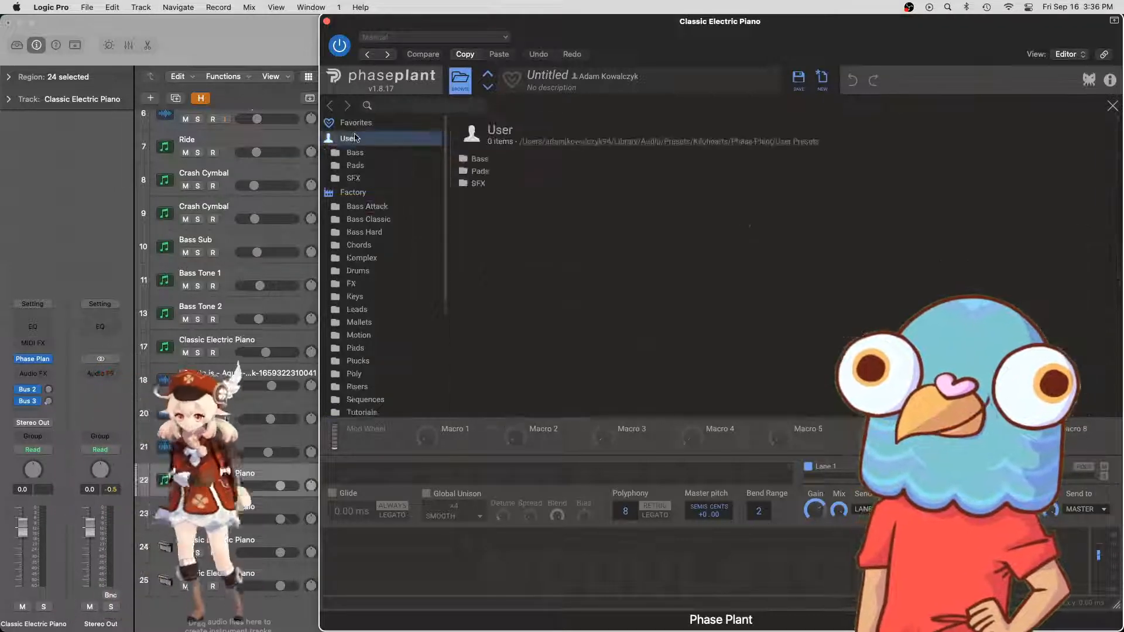
pyautogui.click(353, 178)
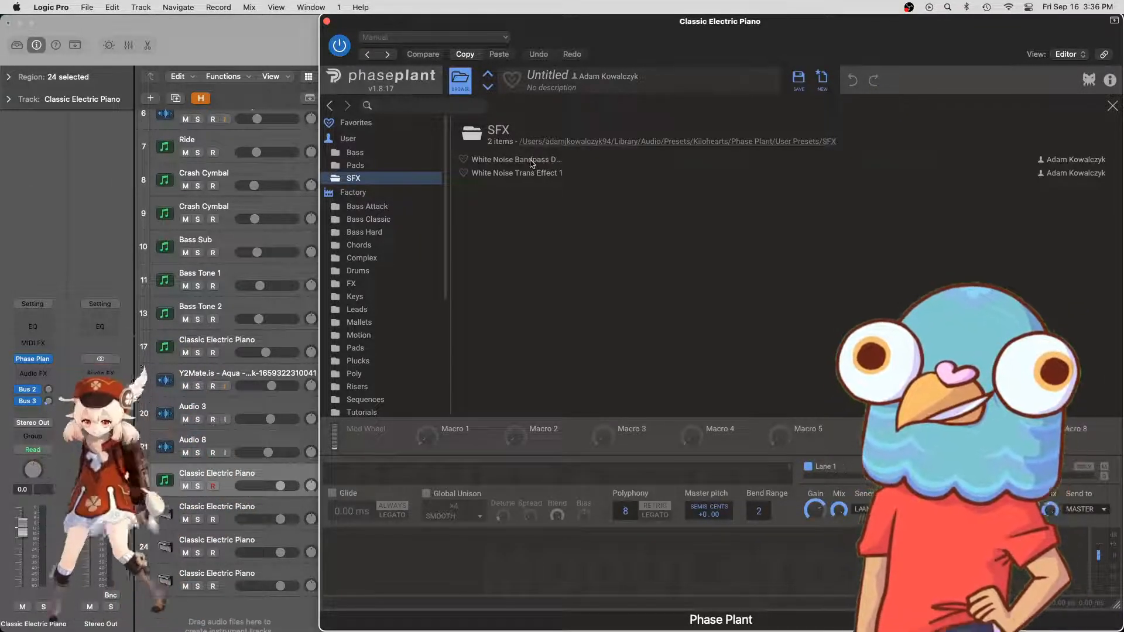
pyautogui.click(507, 164)
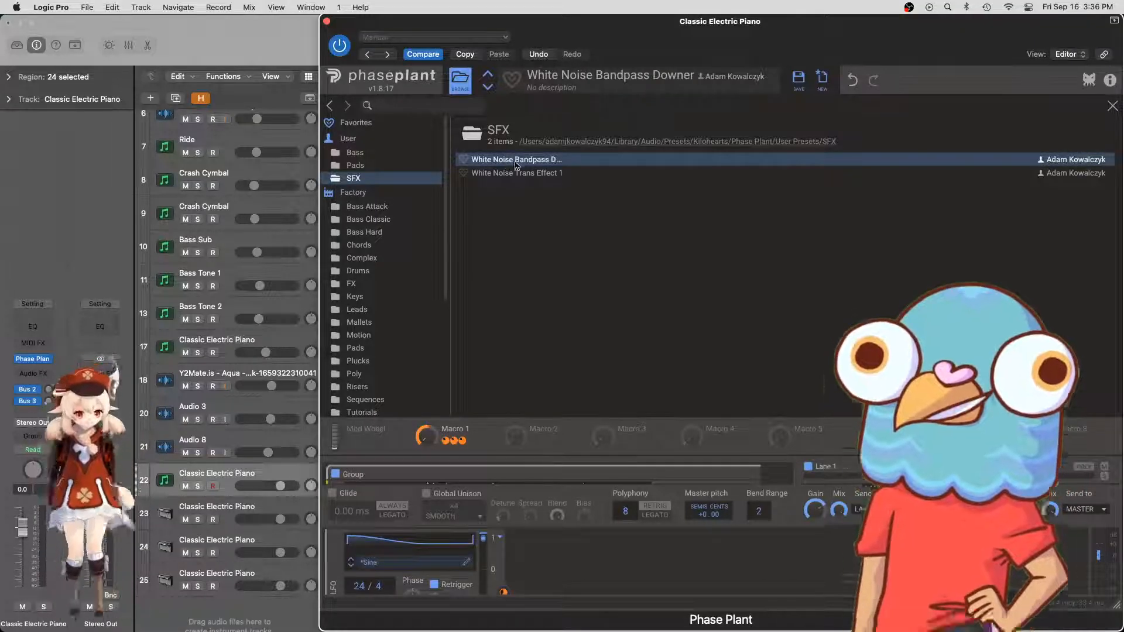
pyautogui.click(519, 173)
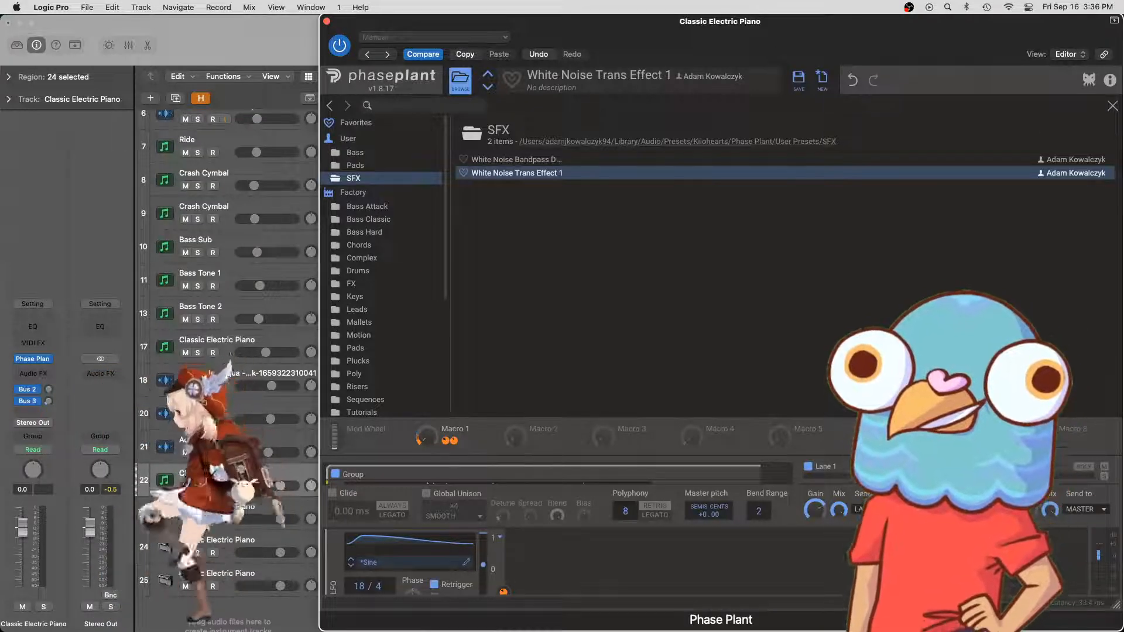
pyautogui.click(1112, 108)
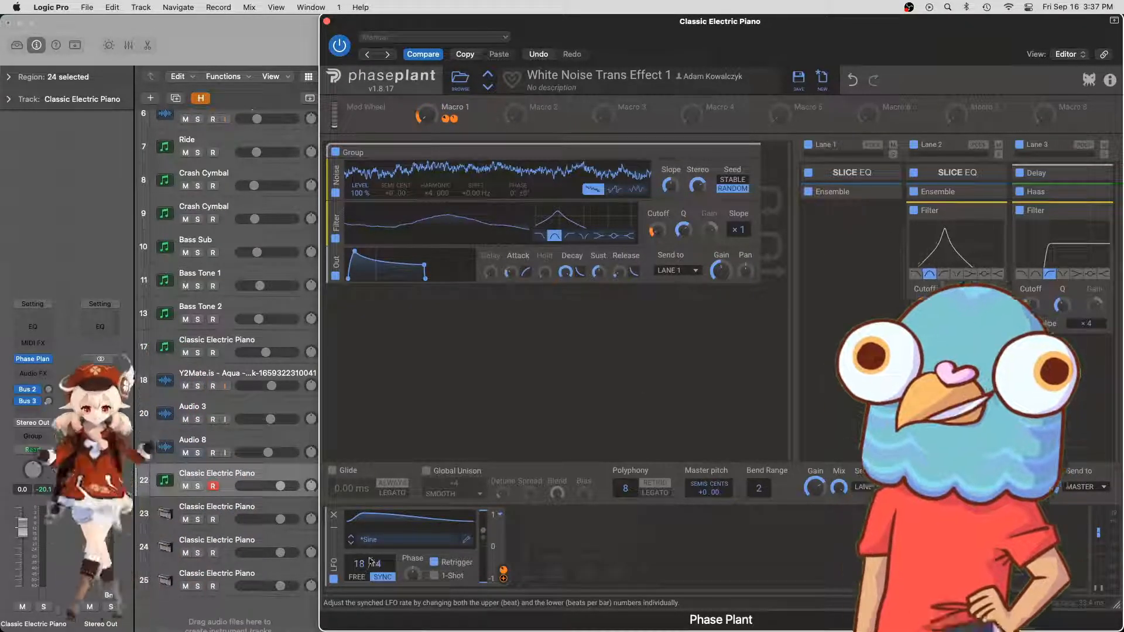
# - Inspect the preset's LFO curve, set the synced LFO rate to 36/4, and close Phase Plant
pyautogui.click(466, 539)
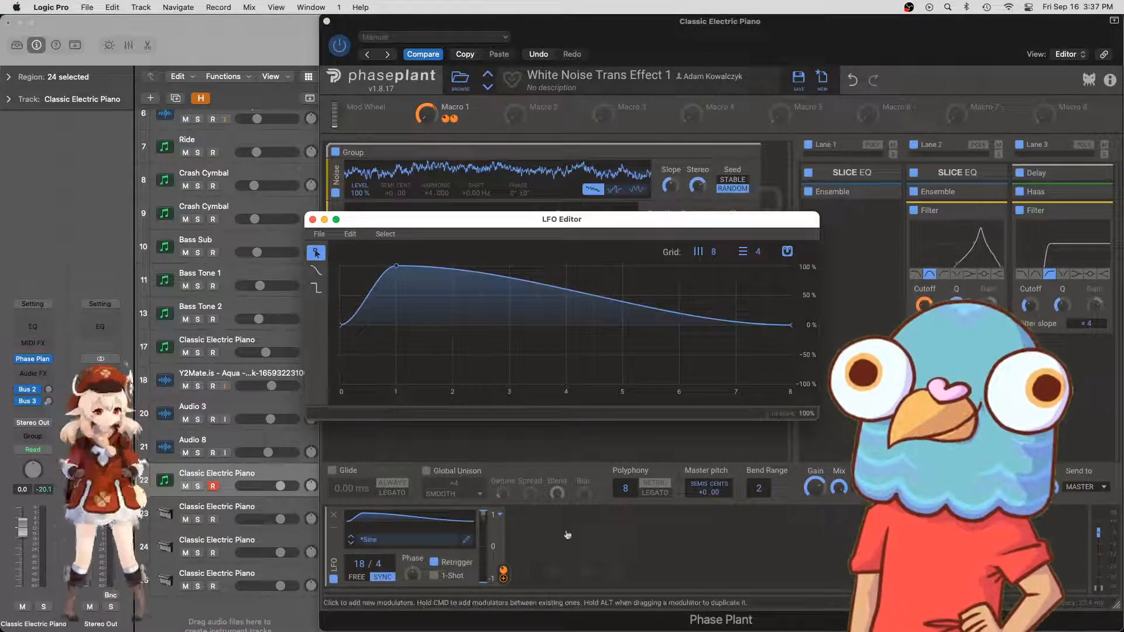
pyautogui.click(312, 221)
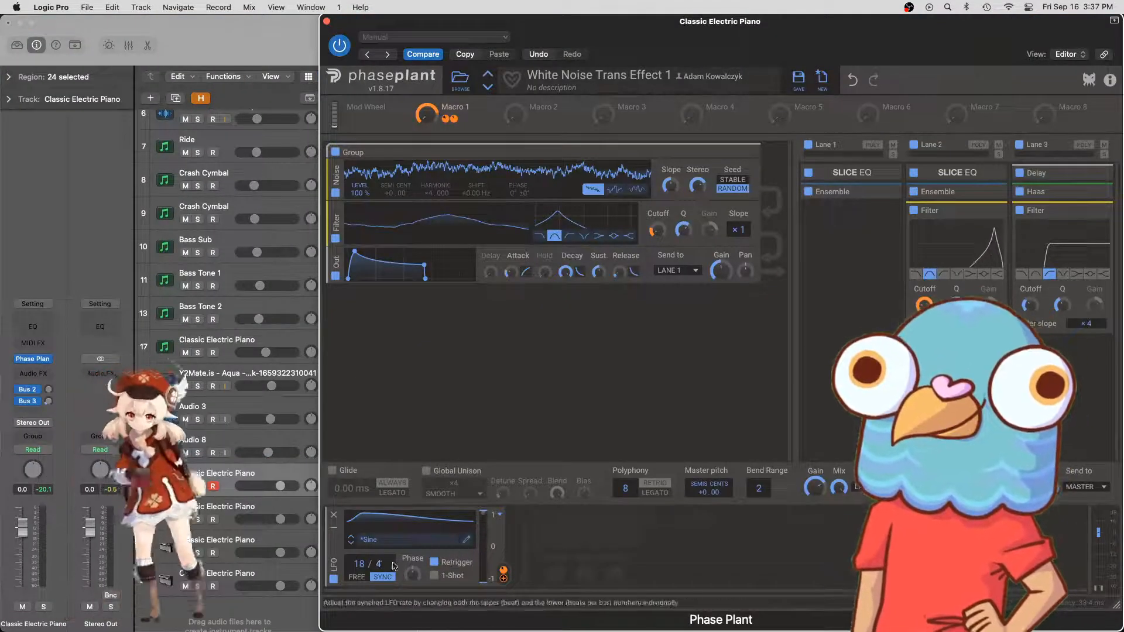
pyautogui.moveTo(379, 565); pyautogui.dragTo(364, 567)
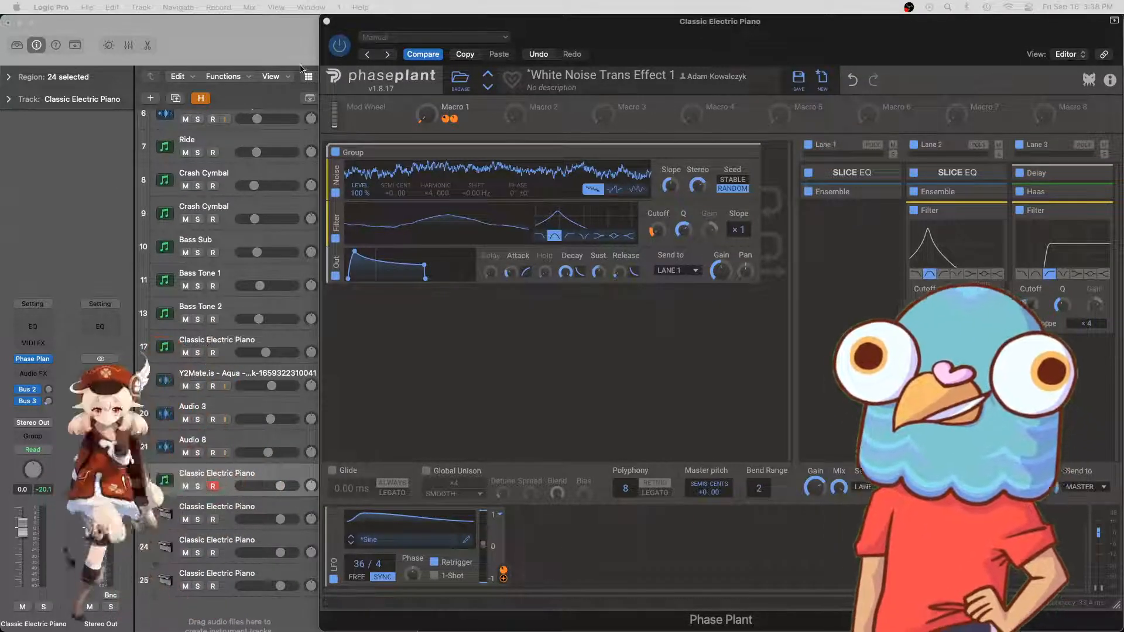
pyautogui.click(327, 23)
# - In the Piano Roll for track 22, draw a C3 note spanning bar 36
pyautogui.hscroll(-2, 435, 360)
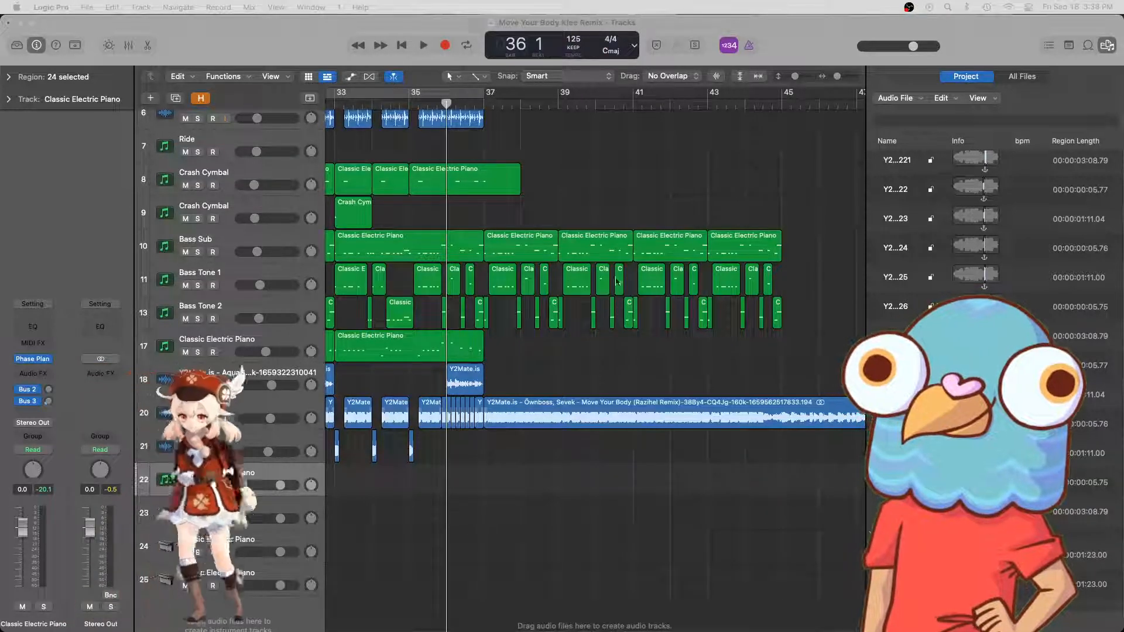
pyautogui.click(611, 198)
pyautogui.press('super+4')
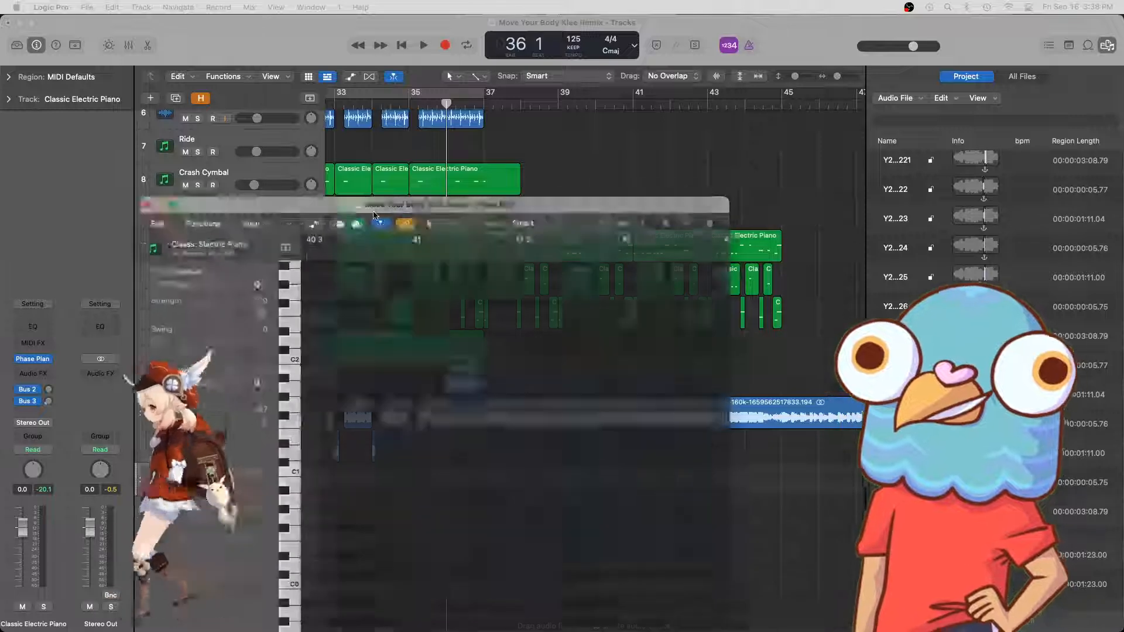
pyautogui.moveTo(373, 210); pyautogui.dragTo(551, 148)
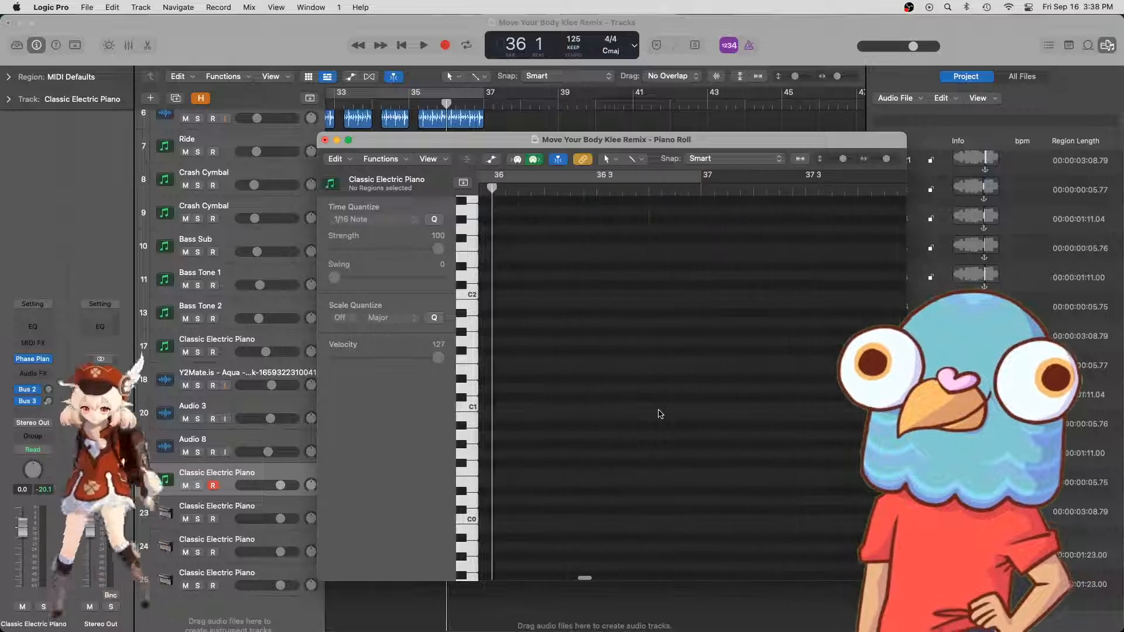
pyautogui.hscroll(-2, 661, 414)
pyautogui.scroll(4, 539, 306)
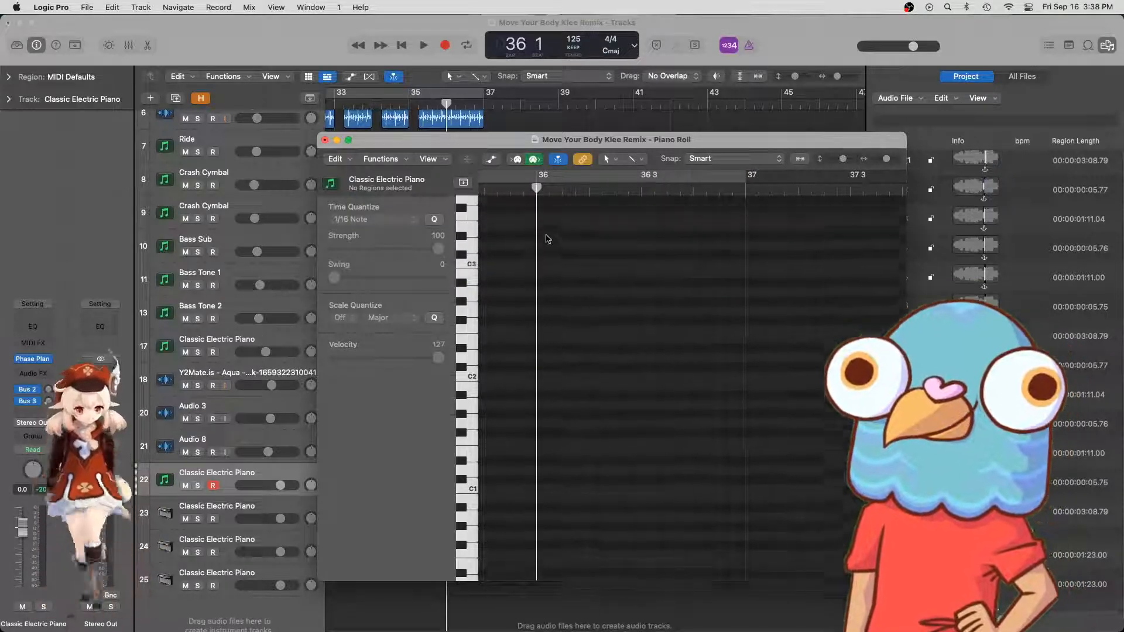
pyautogui.moveTo(539, 278); pyautogui.dragTo(741, 277)
pyautogui.click(626, 262)
pyautogui.press('super+Left')
pyautogui.press('super+Left')
pyautogui.press('super+Left')
pyautogui.press('super+Left')
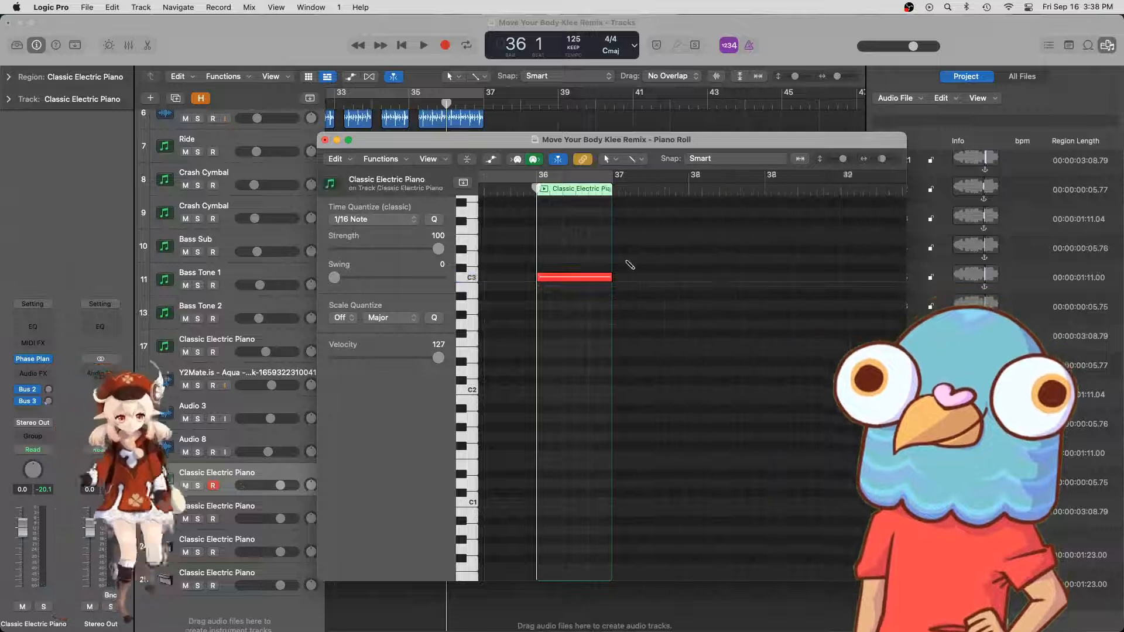
# - Close the Piano Roll and extend the white noise region on track 22 to the end of bar 44
pyautogui.click(555, 278)
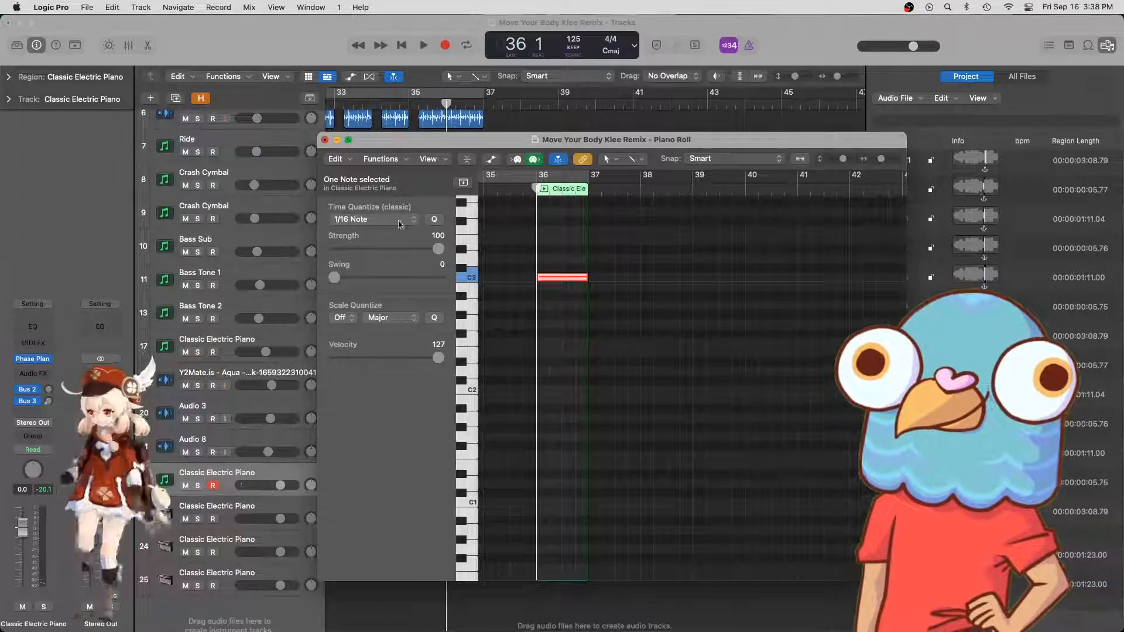
pyautogui.press('super+w')
pyautogui.moveTo(495, 485); pyautogui.dragTo(775, 476)
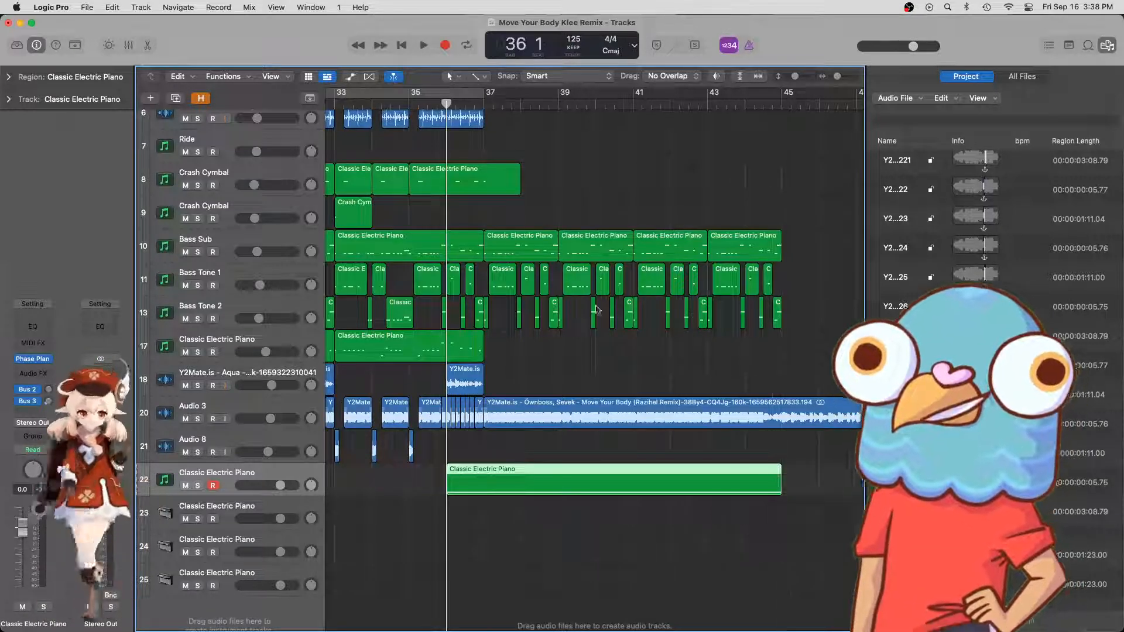
# - Play the arrangement from bar 35 through the white noise region and stop at bar 45
pyautogui.click(420, 103)
pyautogui.press('space')
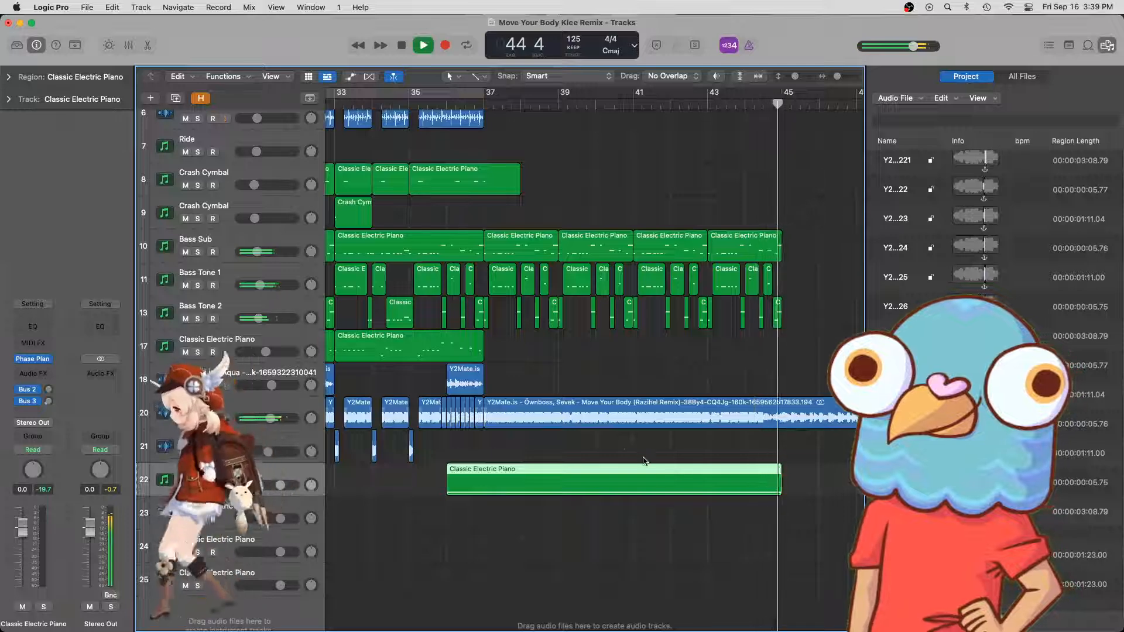
pyautogui.press('space')
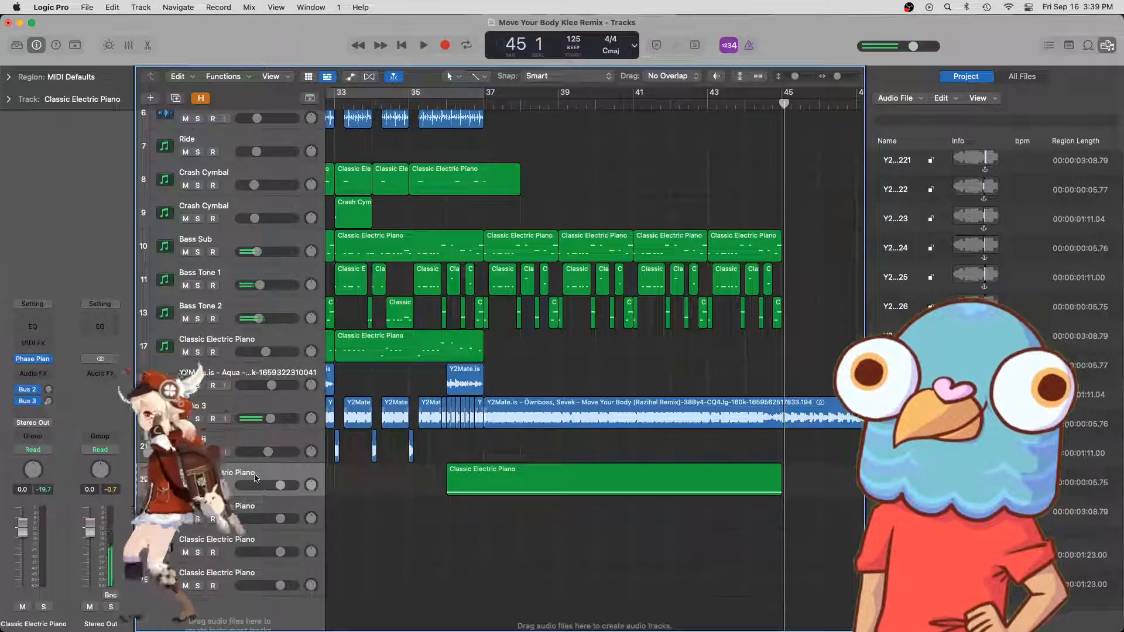
# - Insert OneKnob Pumper on track 22 and raise its knob slightly while playing from bar 36
pyautogui.click(176, 479)
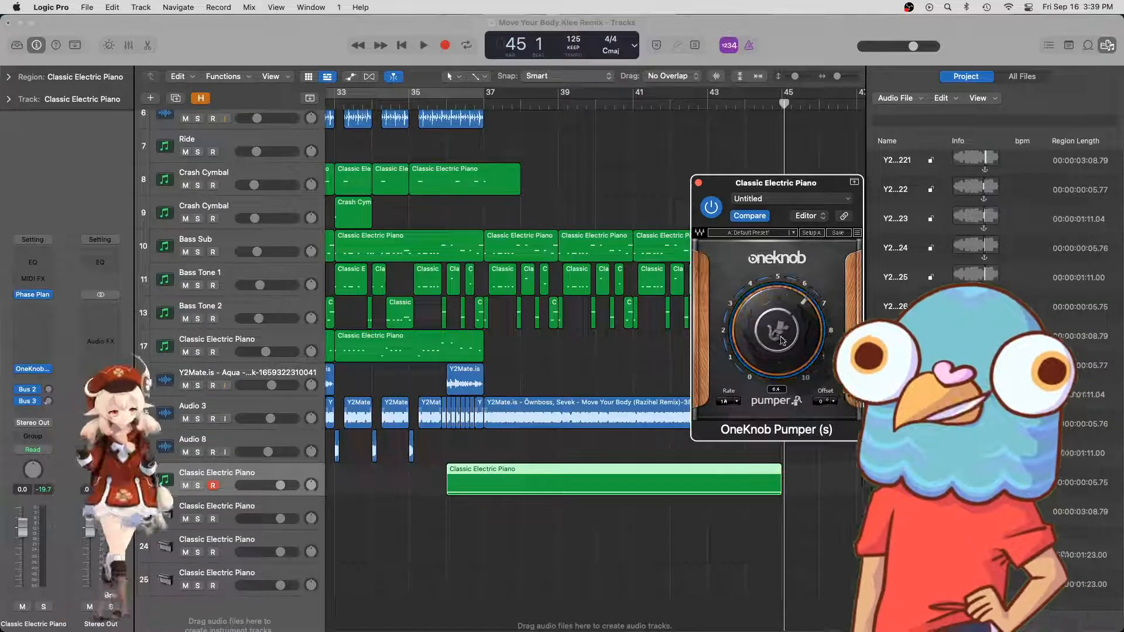
pyautogui.click(446, 104)
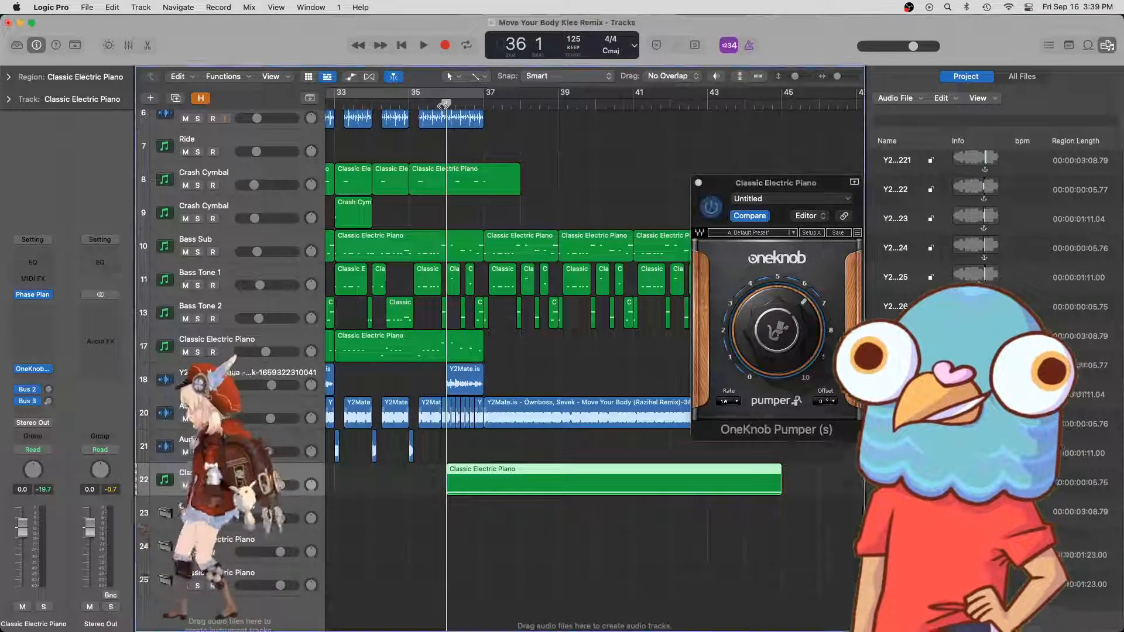
pyautogui.press('space')
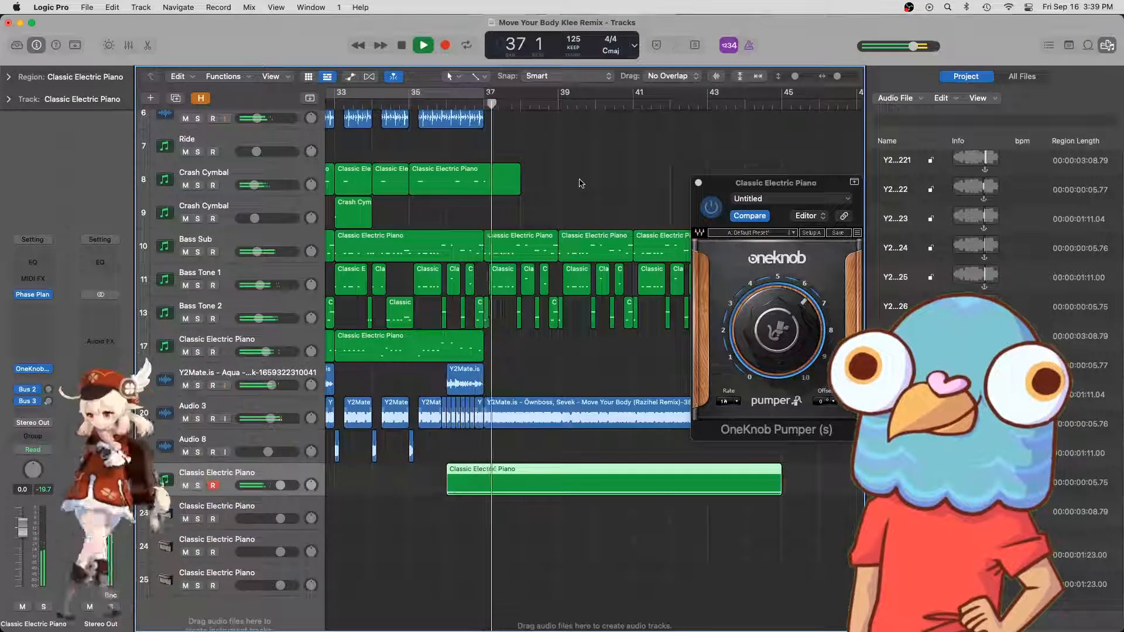
pyautogui.click(724, 192)
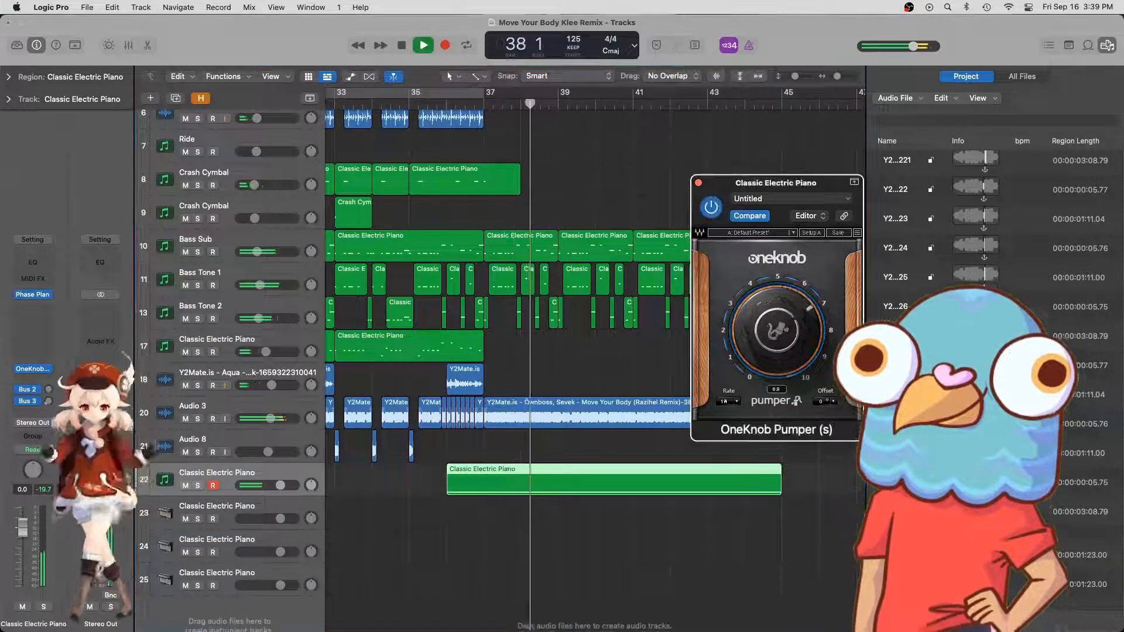
pyautogui.click(699, 184)
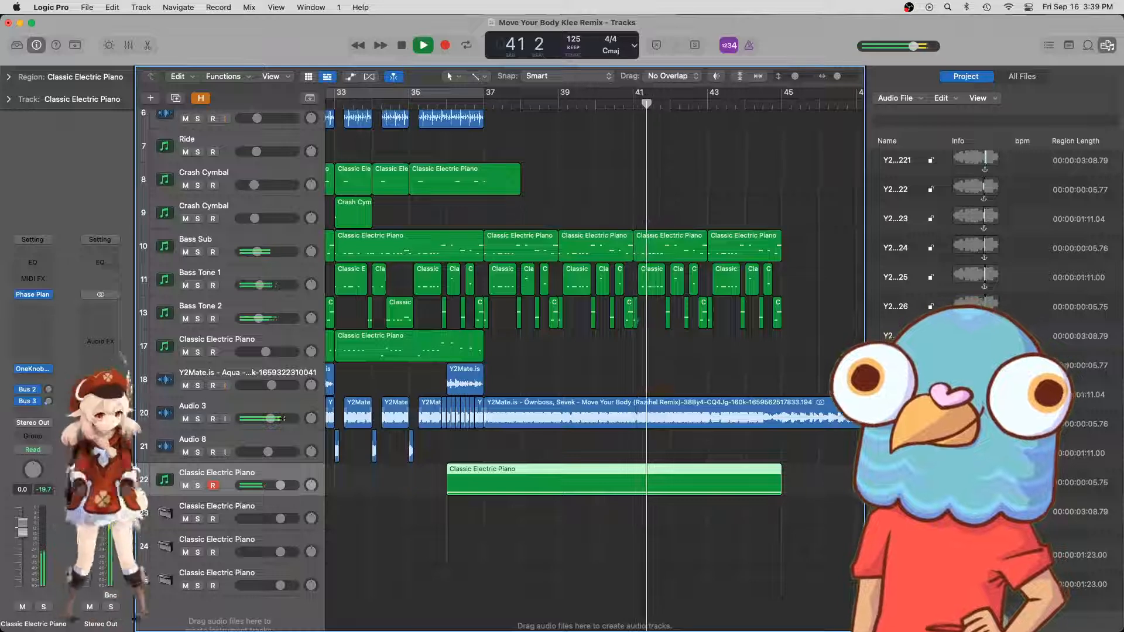
# - Replay the section from about bar 37 while examining the drum and percussion tracks, and stop in bar 41
pyautogui.click(682, 362)
pyautogui.press('space')
pyautogui.scroll(5, 429, 267)
pyautogui.hscroll(-5, 430, 267)
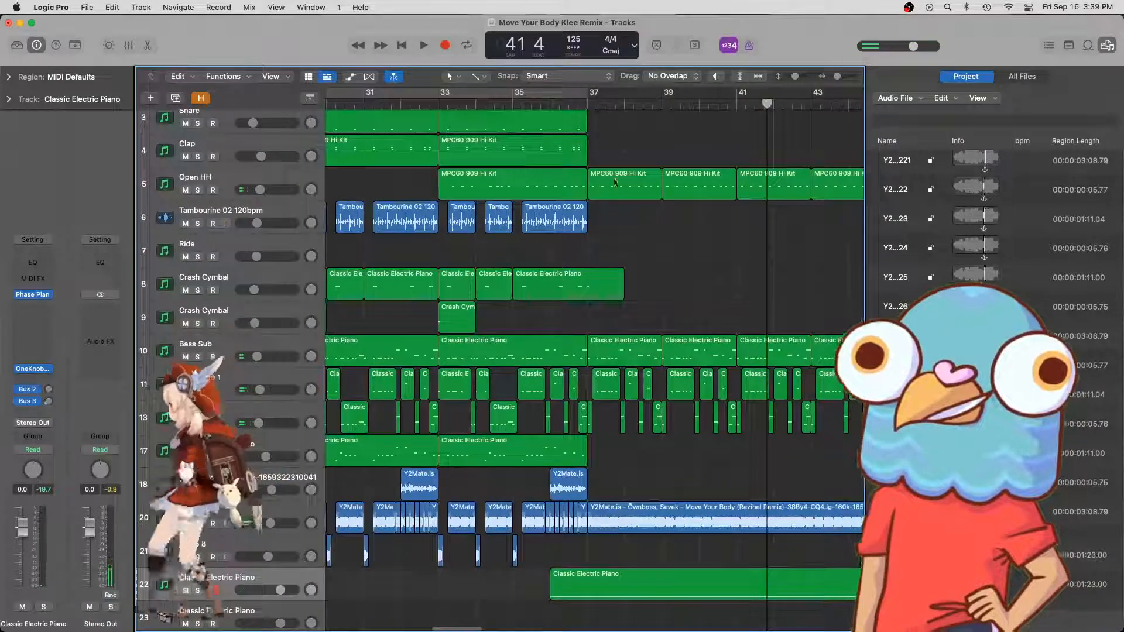
pyautogui.click(583, 87)
pyautogui.press('space')
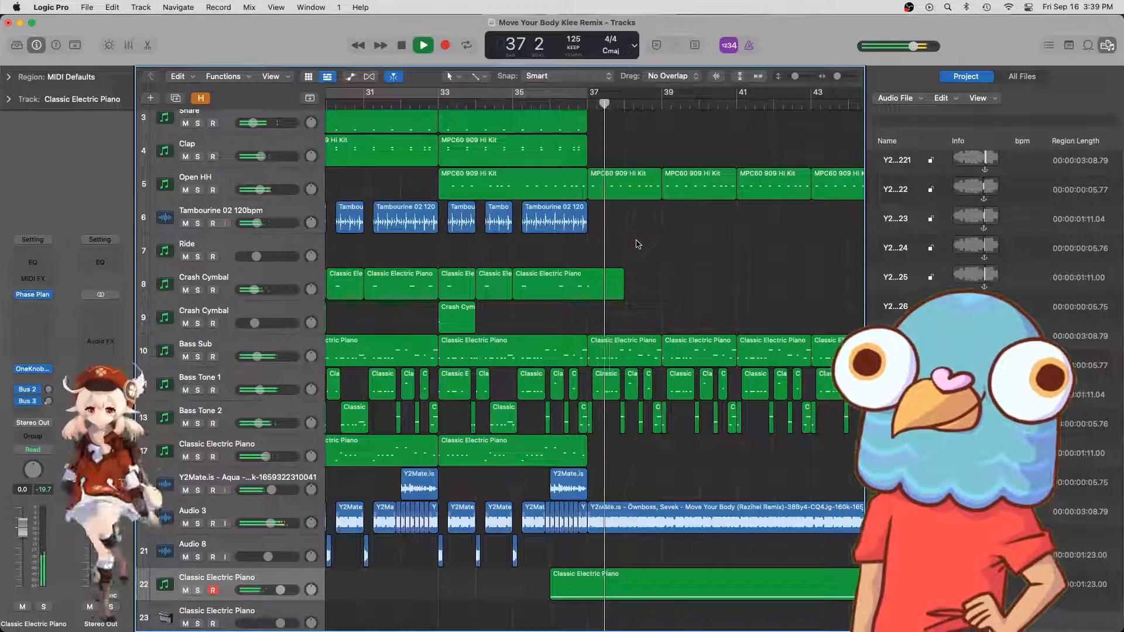
pyautogui.scroll(4, 638, 263)
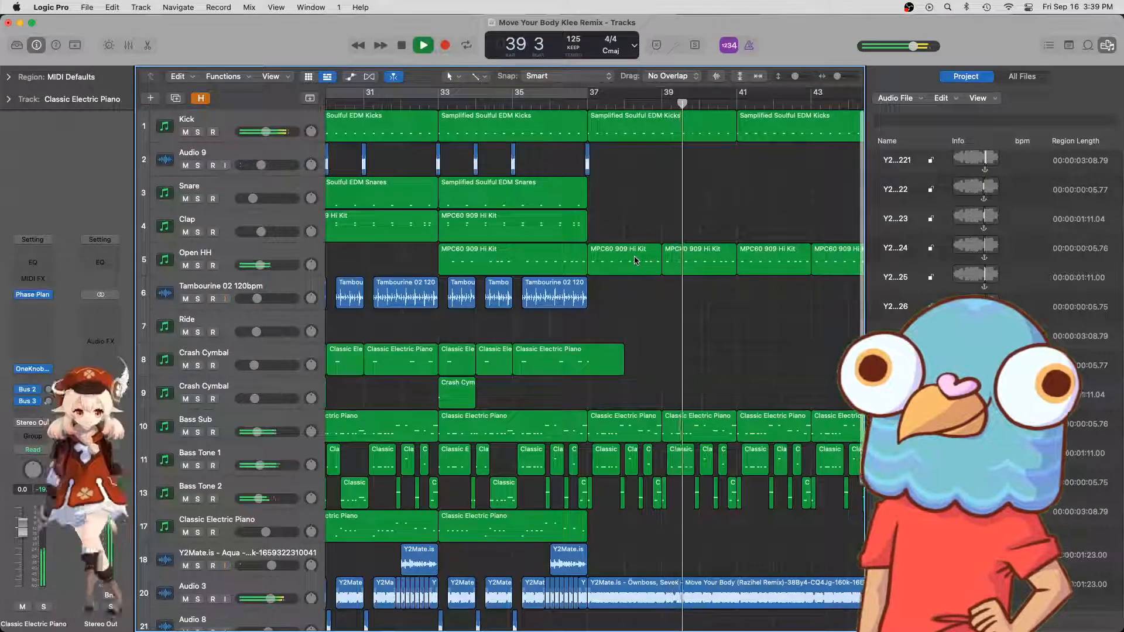
pyautogui.hscroll(3, 636, 260)
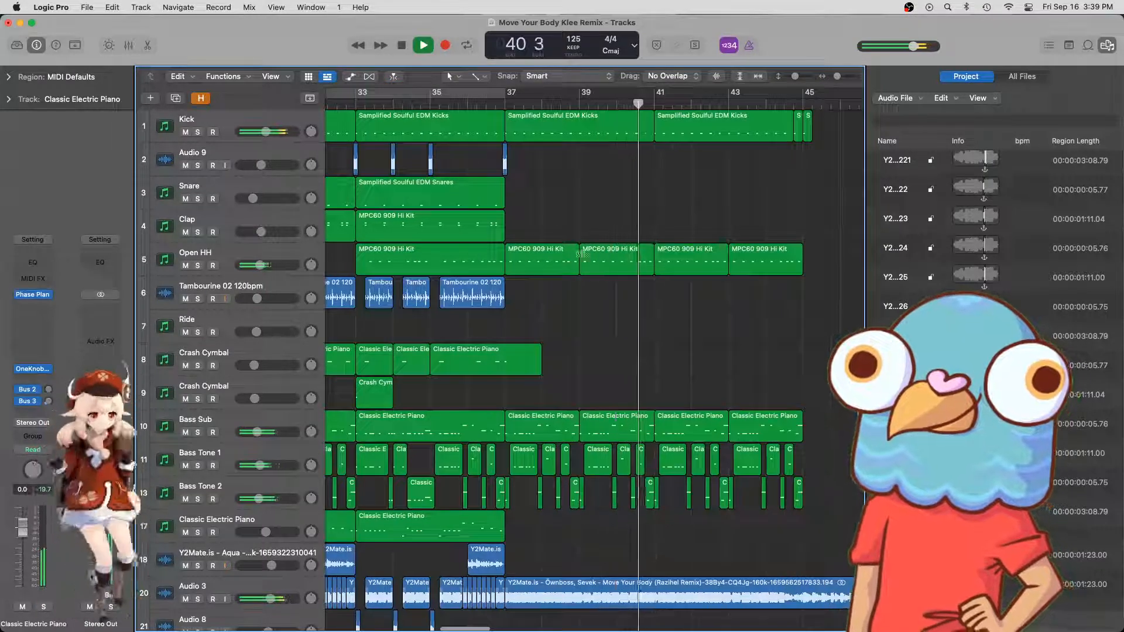
pyautogui.press('space')
pyautogui.scroll(-3, 463, 223)
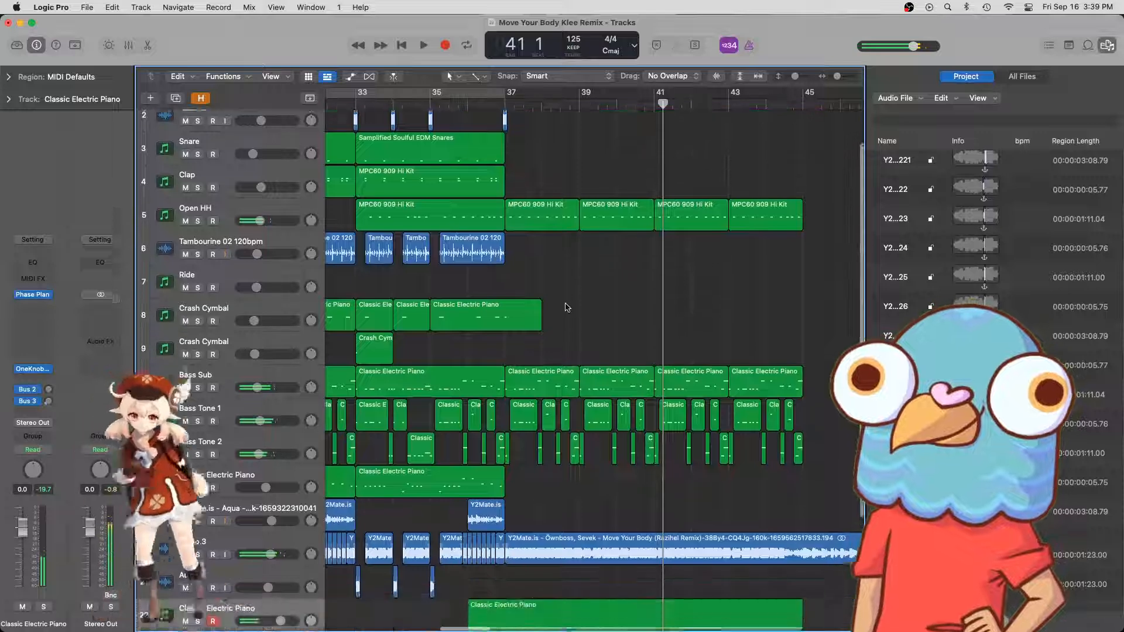
# - Place the playhead at bar 37 and rename track 17 as Cowbell Lead
pyautogui.click(485, 113)
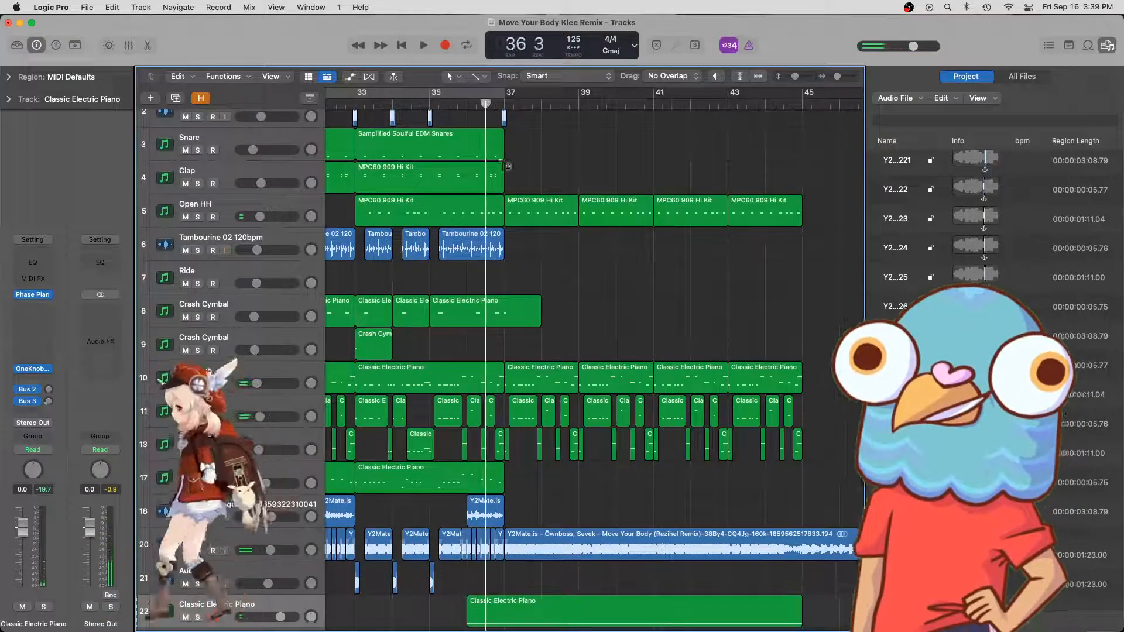
pyautogui.click(502, 107)
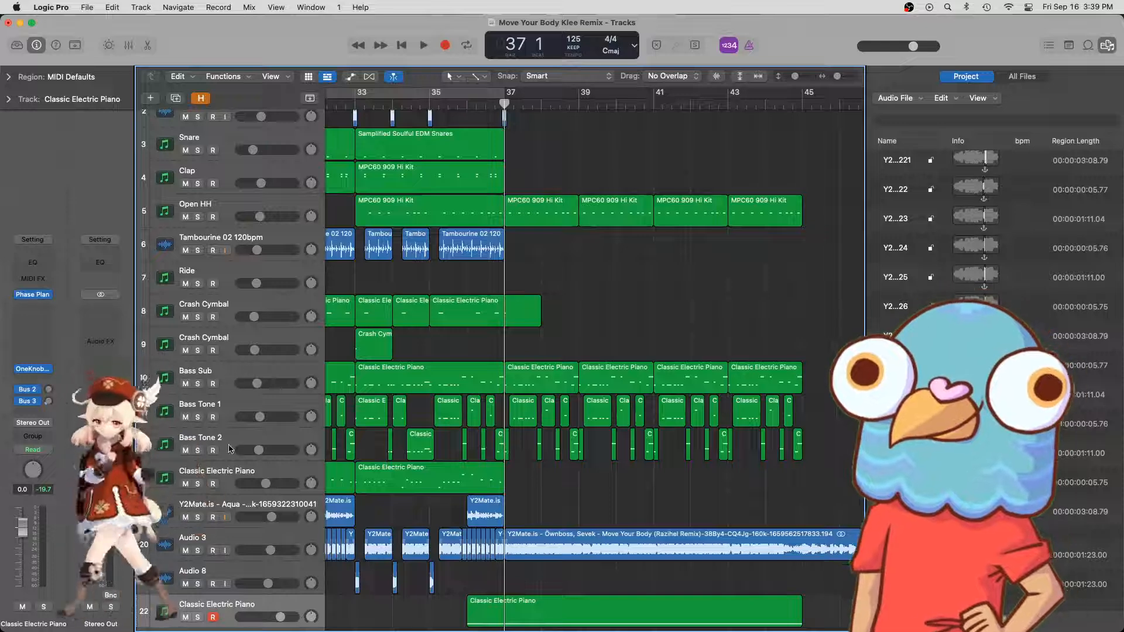
pyautogui.click(230, 450)
pyautogui.scroll(-1, 235, 450)
pyautogui.hscroll(-5, 263, 448)
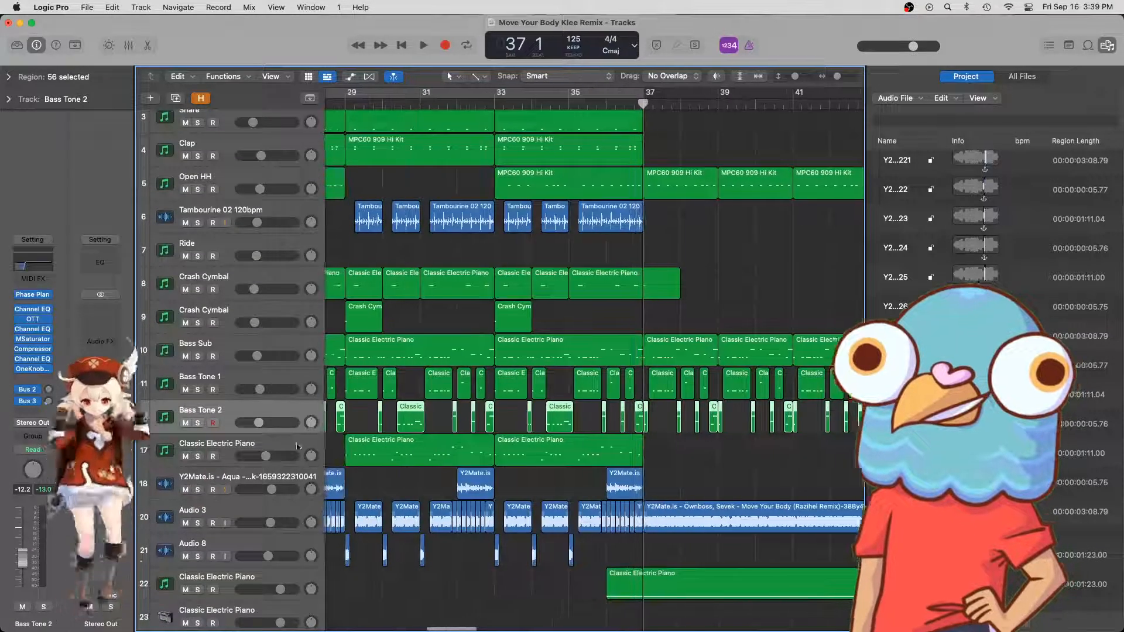
pyautogui.doubleClick(222, 444)
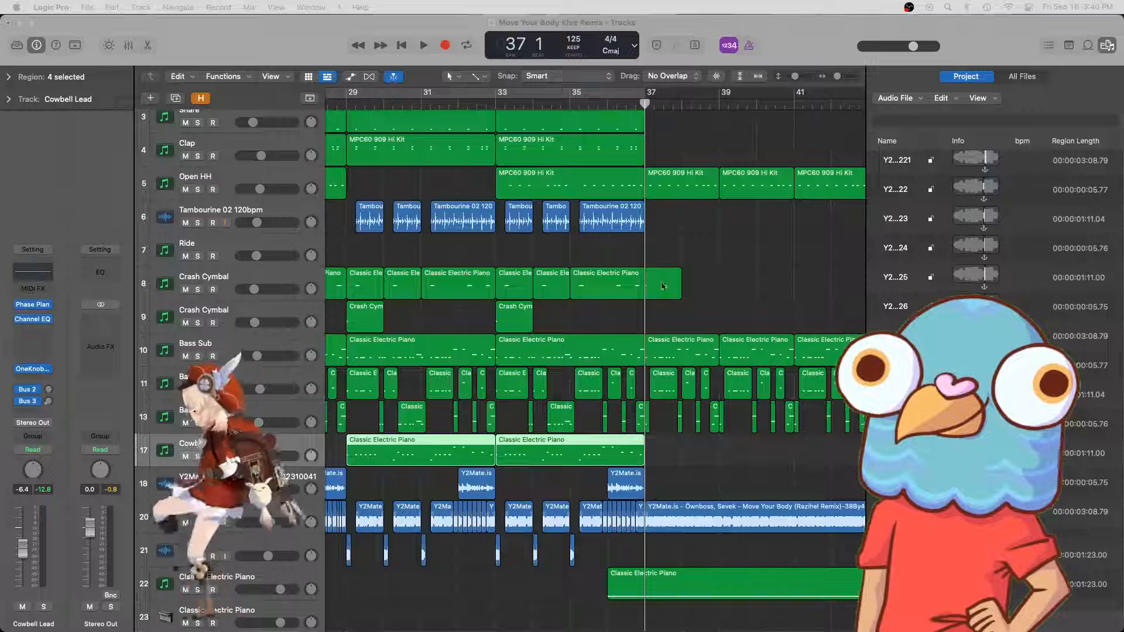
pyautogui.click(576, 330)
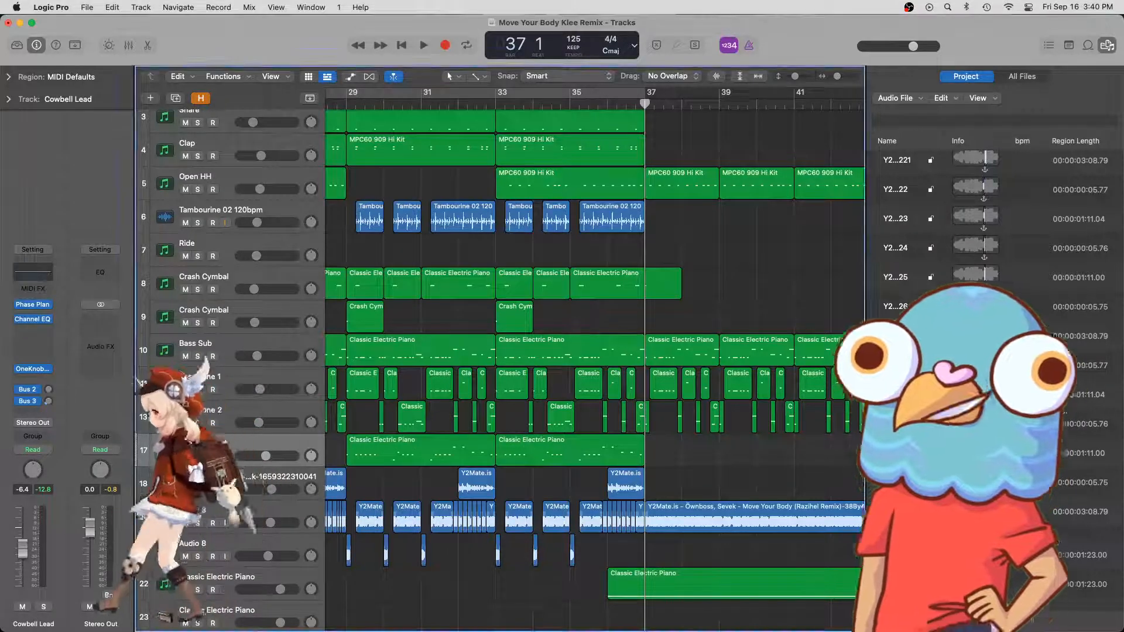
pyautogui.hscroll(8, 628, 397)
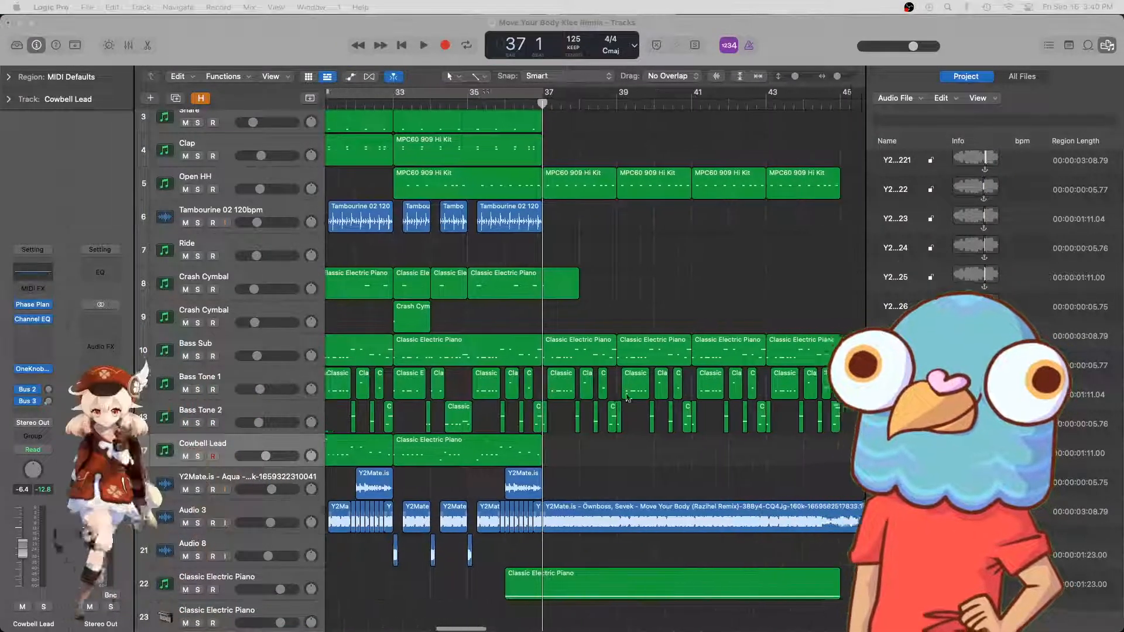
pyautogui.hscroll(-3, 506, 441)
pyautogui.scroll(-3, 545, 436)
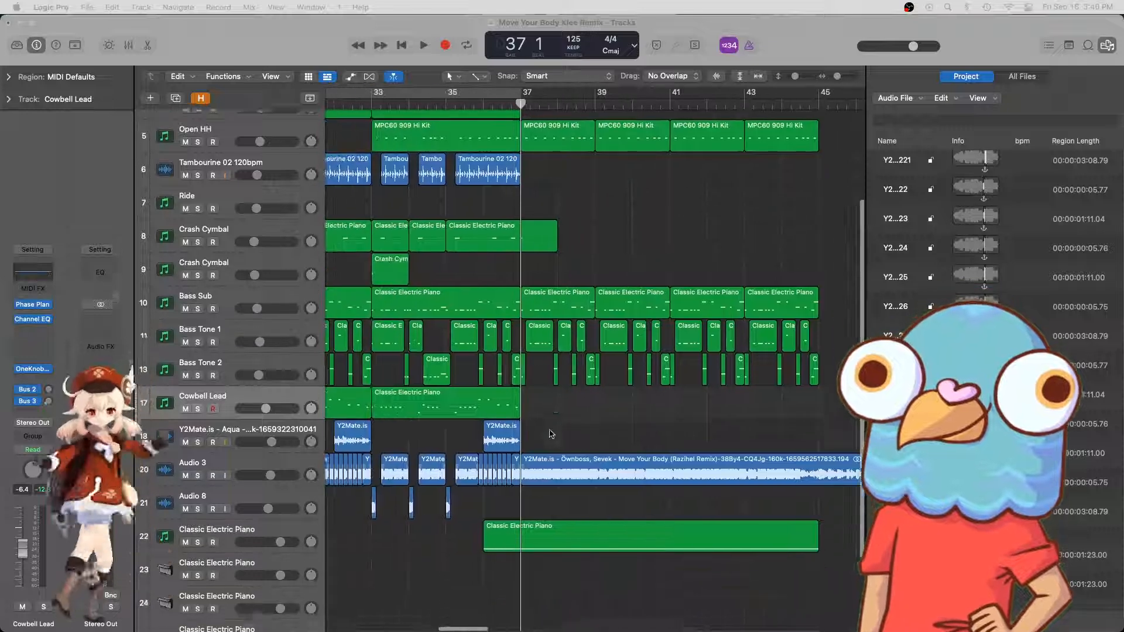
# - Play the arrangement from bar 36 while examining the tracks above Cowbell Lead, and stop in bar 37
pyautogui.click(485, 105)
pyautogui.press('space')
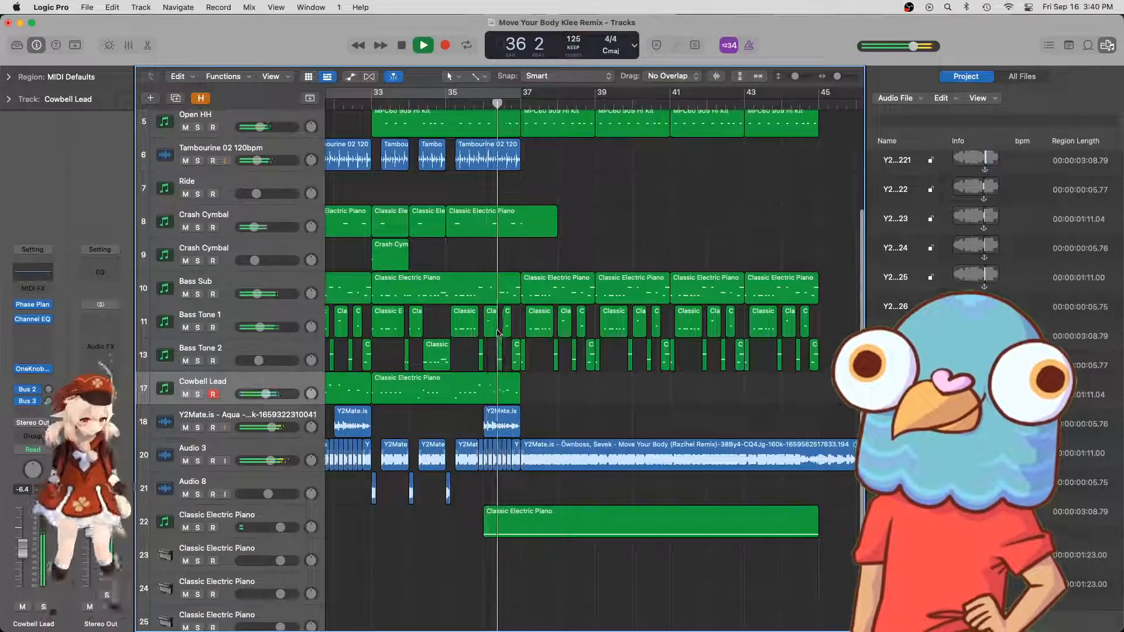
pyautogui.scroll(1, 528, 390)
pyautogui.scroll(3, 528, 389)
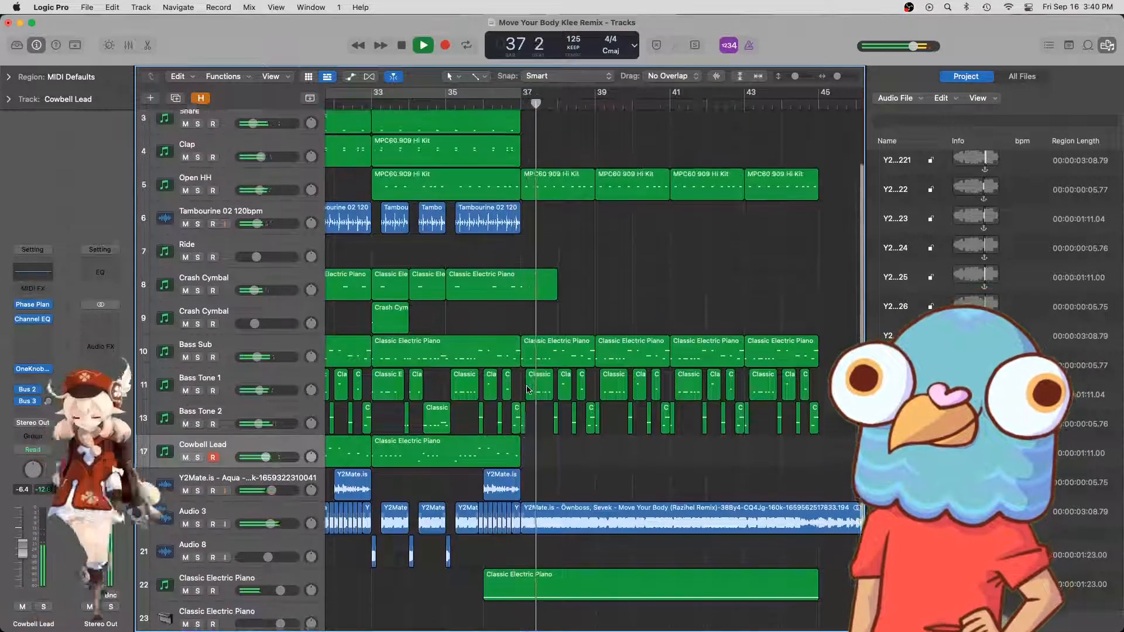
pyautogui.press('space')
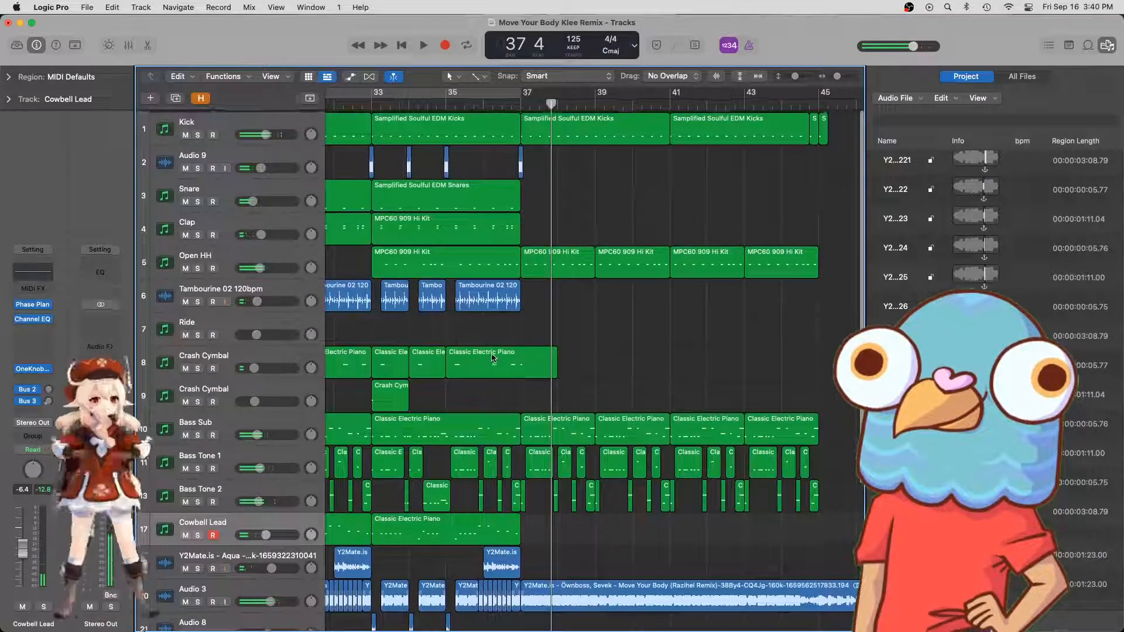
# - Add a software instrument track directly below the Crash Cymbal on track 8 and place the playhead at bar 37
pyautogui.click(238, 349)
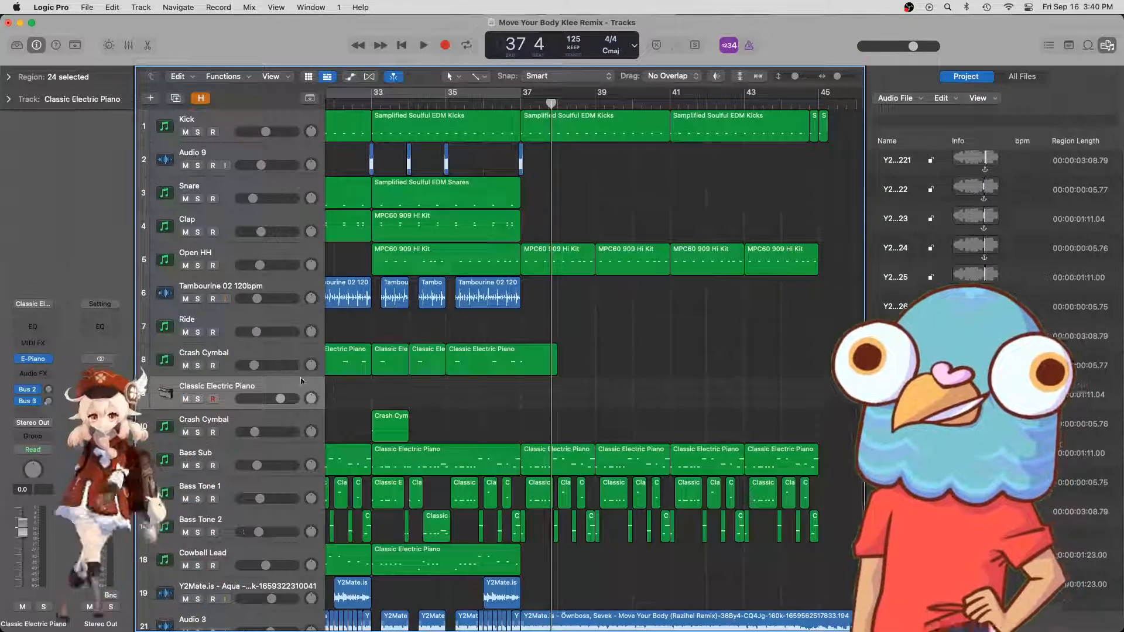
pyautogui.click(520, 106)
pyautogui.hscroll(-3, 520, 111)
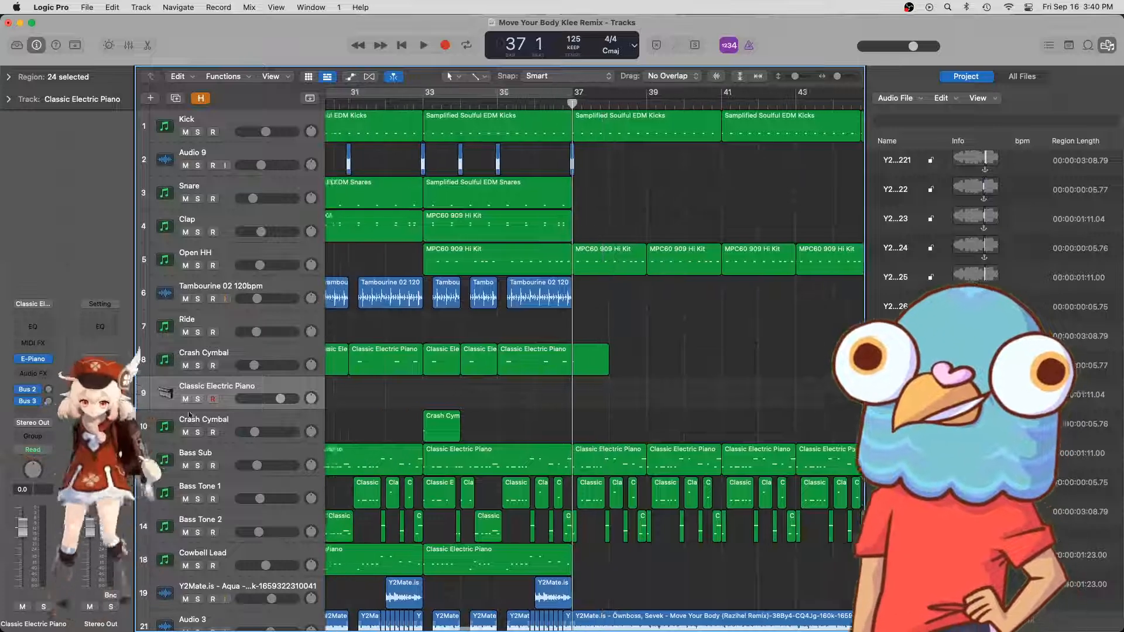
pyautogui.click(9, 76)
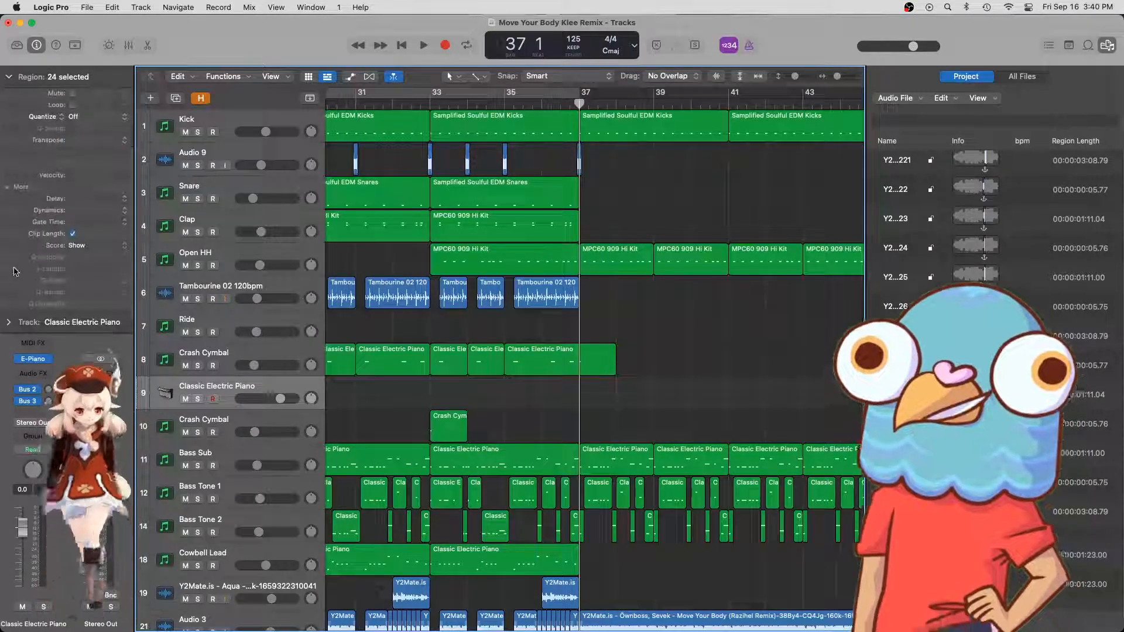
pyautogui.click(9, 77)
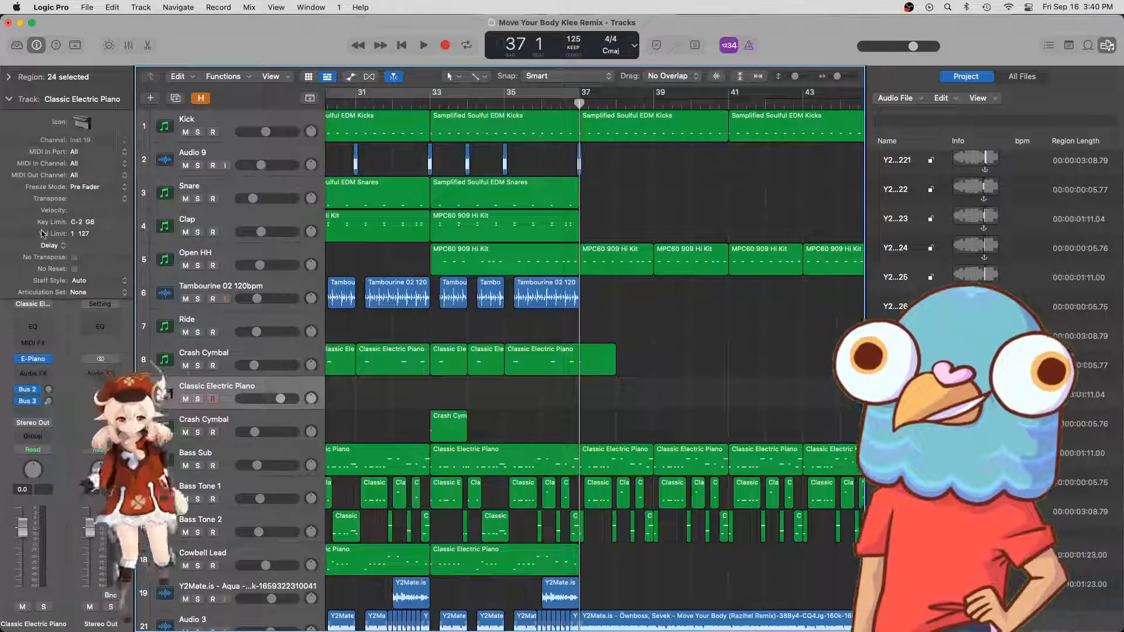
pyautogui.click(10, 96)
# - Replace the new track's electric piano with Battery 4 and load the user kit Orchestral Asian DnB Kit
pyautogui.click(37, 358)
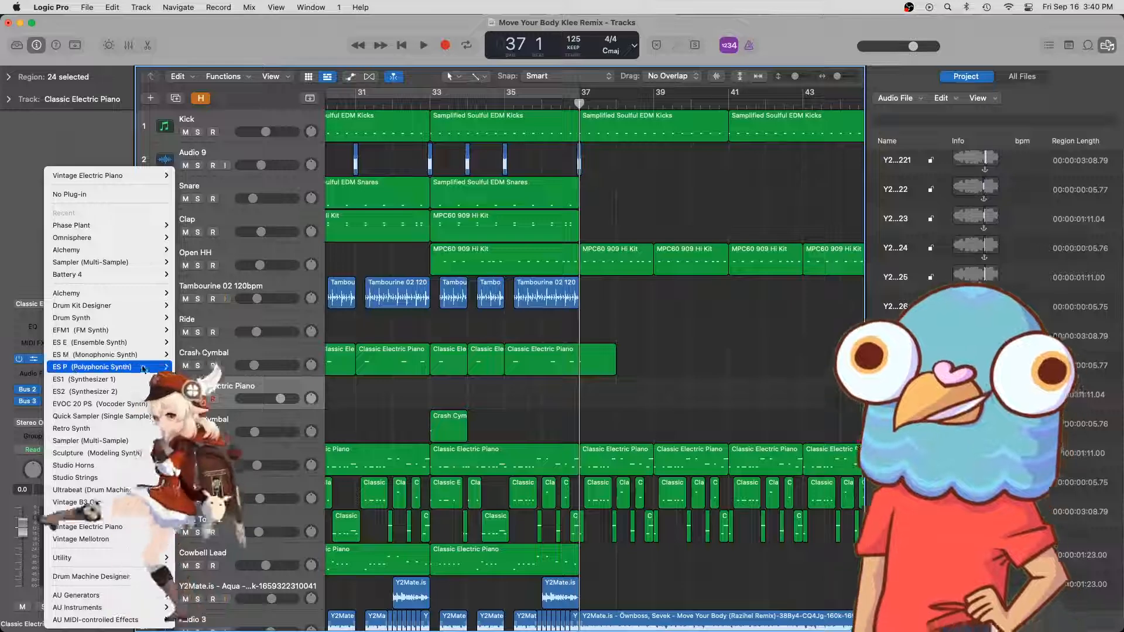
pyautogui.moveTo(123, 227)
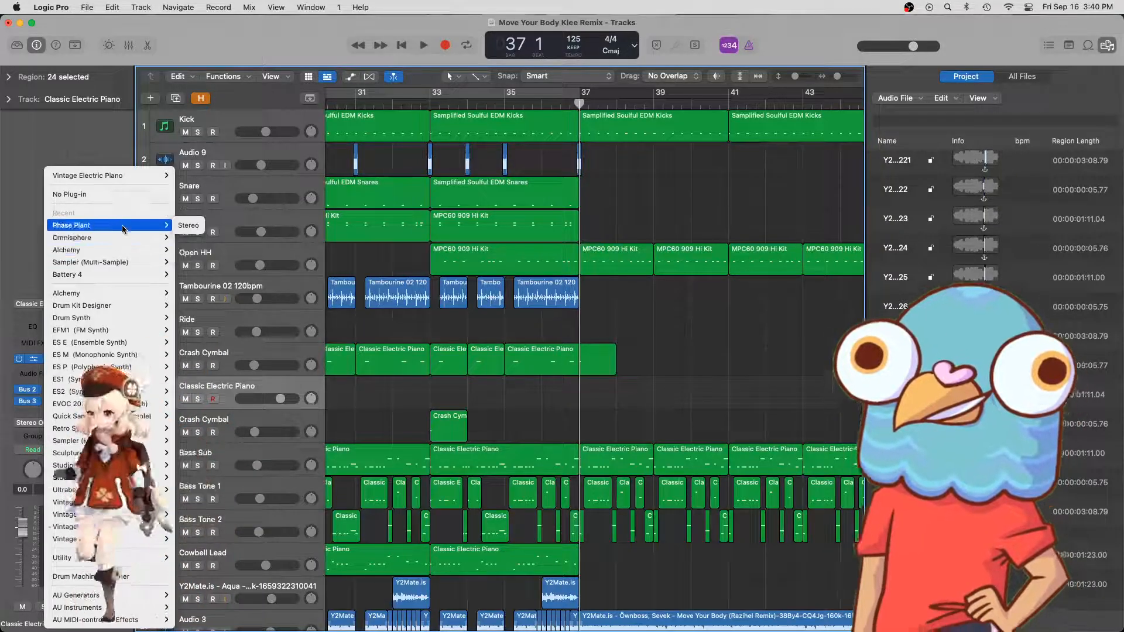
pyautogui.moveTo(130, 276)
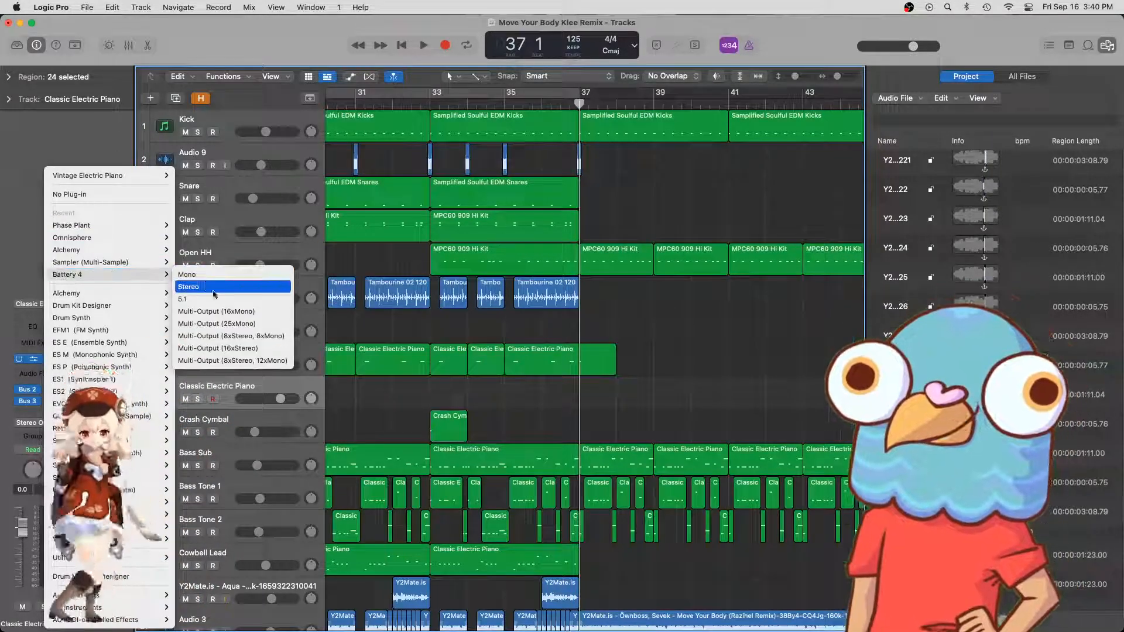
pyautogui.click(239, 349)
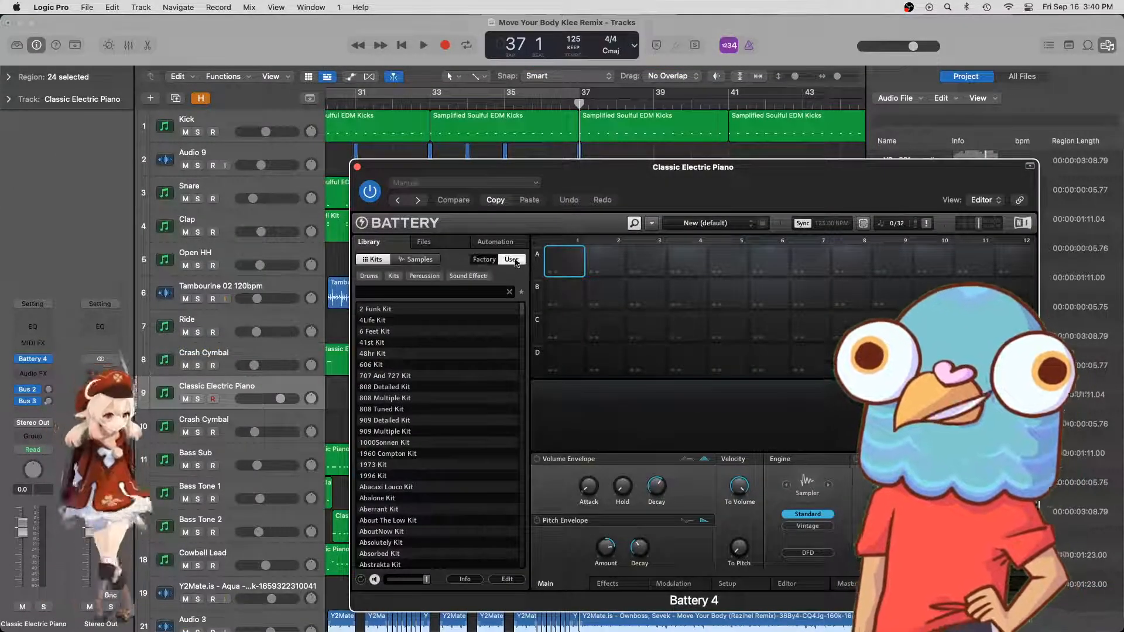
pyautogui.click(515, 261)
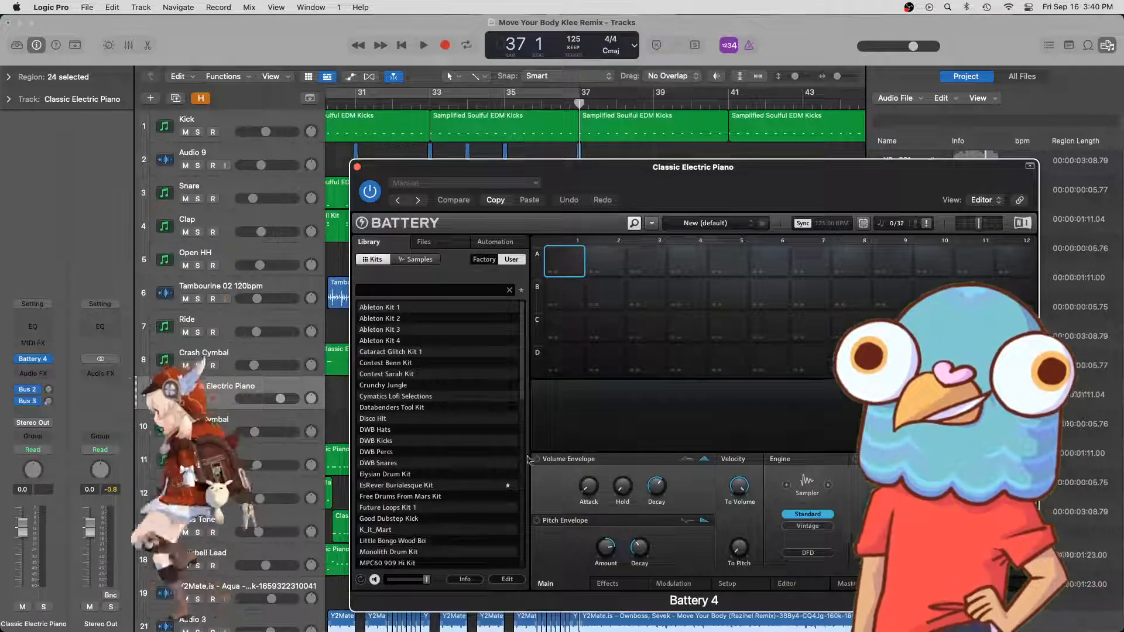
pyautogui.scroll(-4, 521, 429)
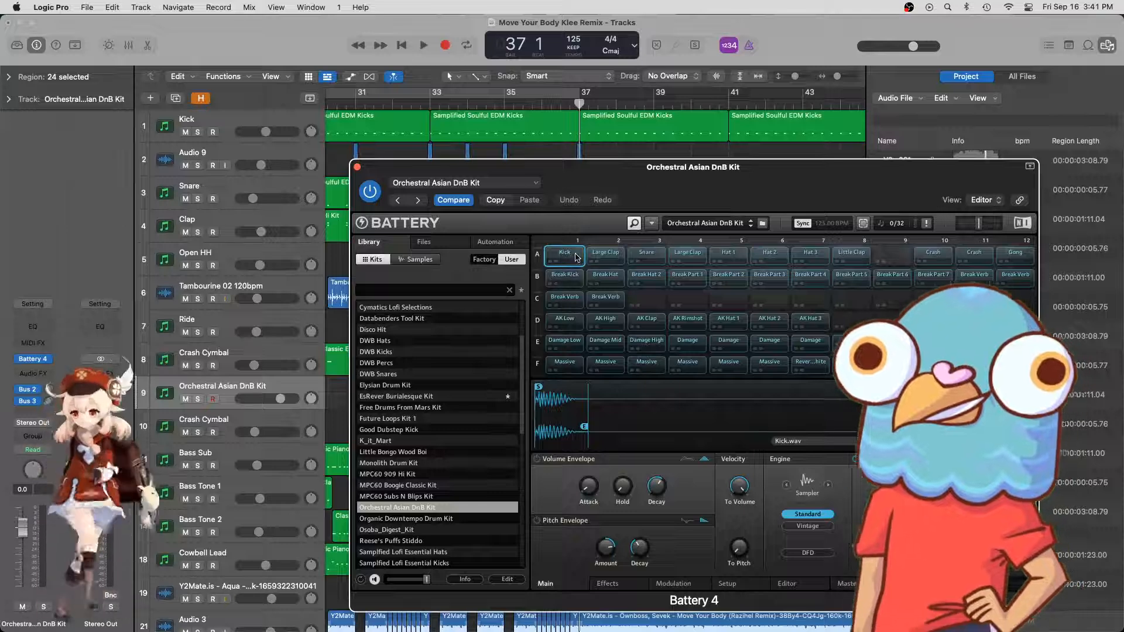
# - Audition the Orchestral Asian DnB Kit's clap, snare, break, AK, damage and crash cells, and close the instrument
pyautogui.click(603, 257)
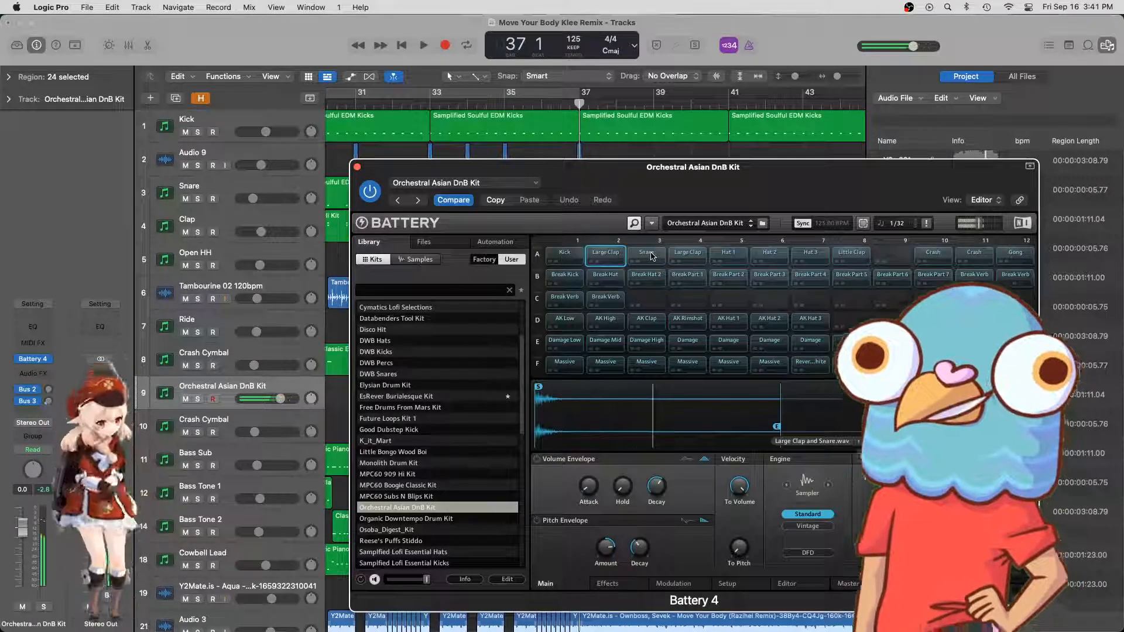
pyautogui.click(650, 256)
pyautogui.click(672, 261)
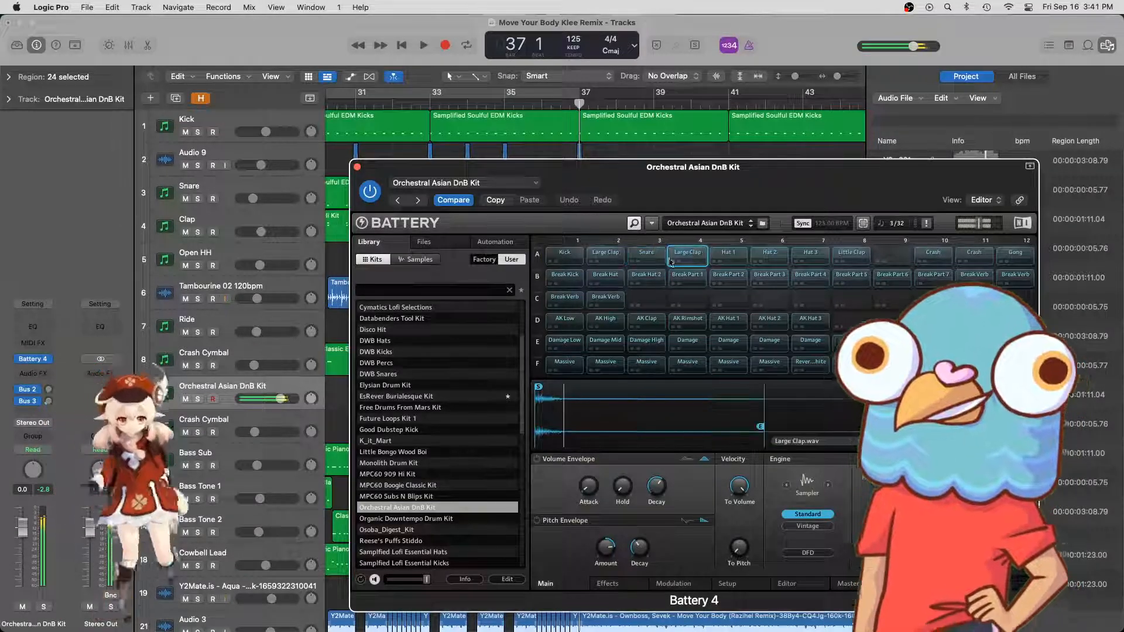
pyautogui.click(564, 276)
pyautogui.click(604, 278)
pyautogui.click(646, 279)
pyautogui.click(685, 278)
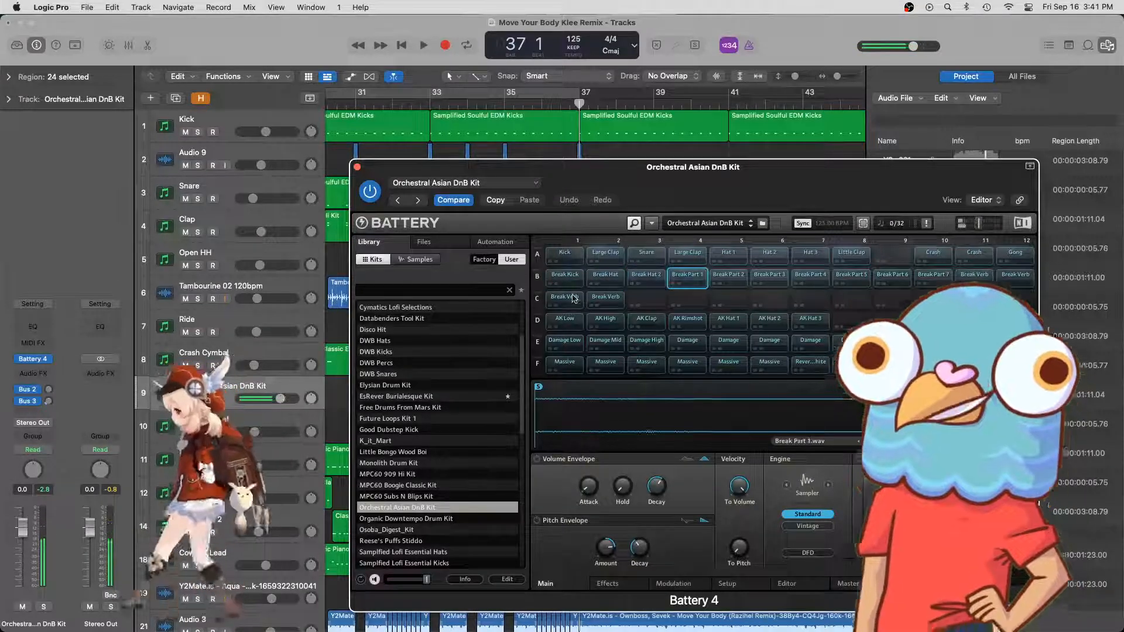
pyautogui.click(574, 321)
pyautogui.click(647, 320)
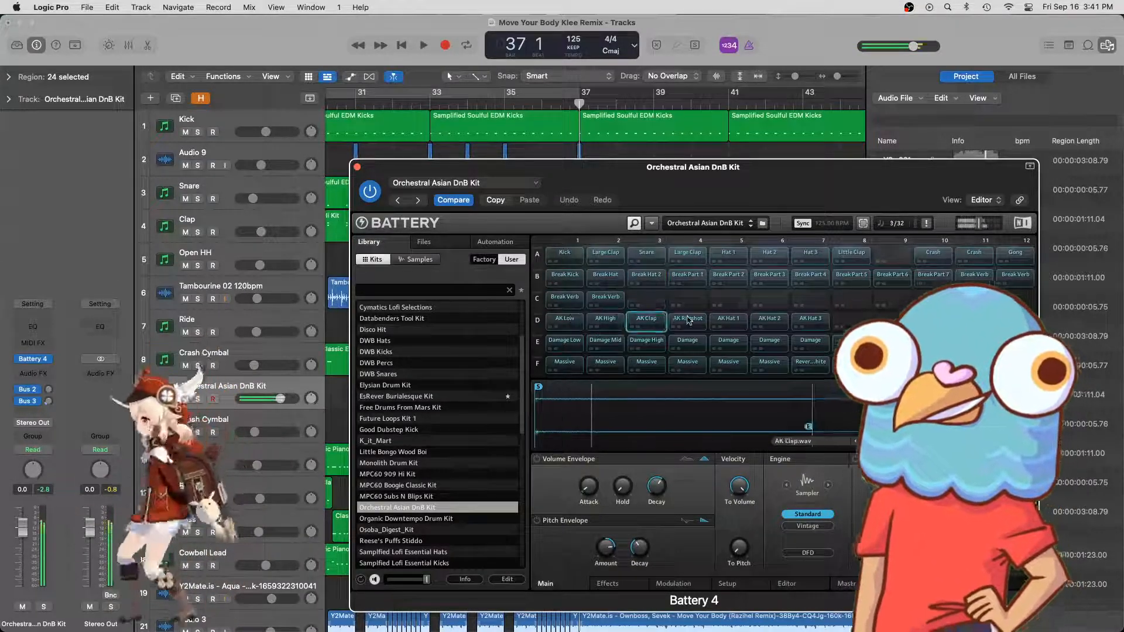
pyautogui.click(687, 320)
pyautogui.click(739, 321)
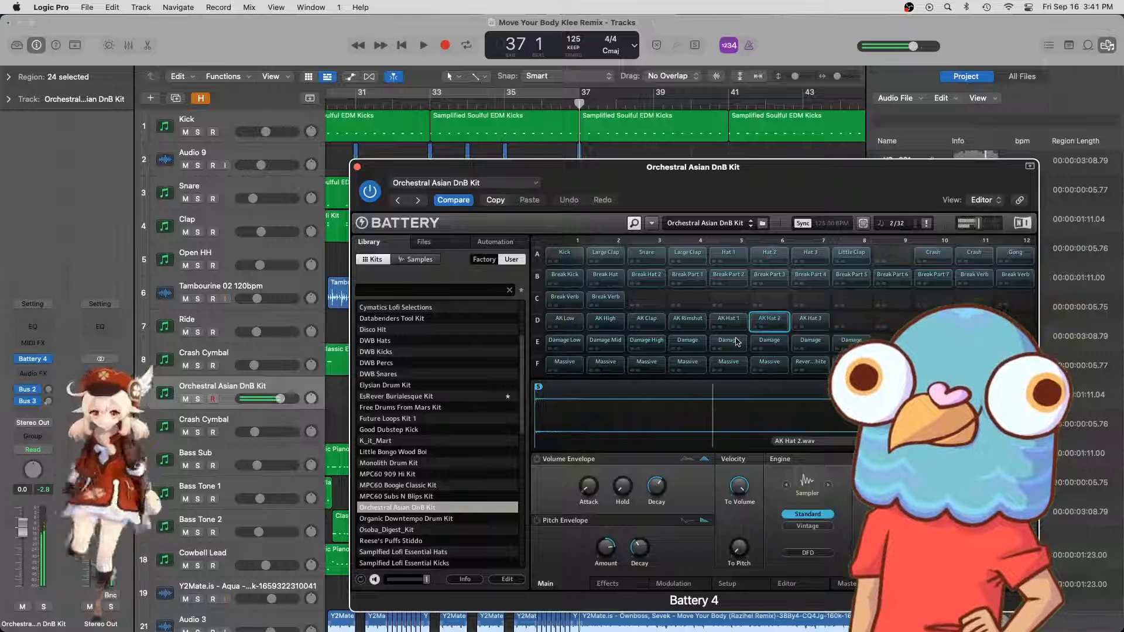
pyautogui.click(737, 343)
pyautogui.click(933, 254)
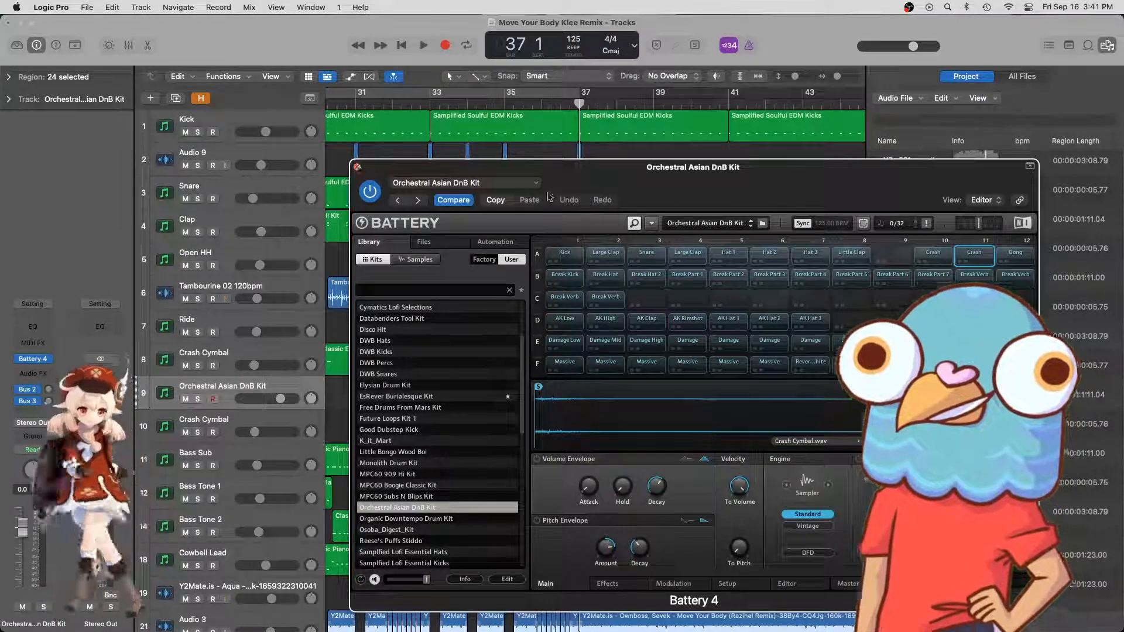
pyautogui.press('super+w')
# - Draw a one-beat A#1 crash note at bar 36 beat 4 in the Orchestral Asian DnB Kit track's Piano Roll
pyautogui.click(570, 101)
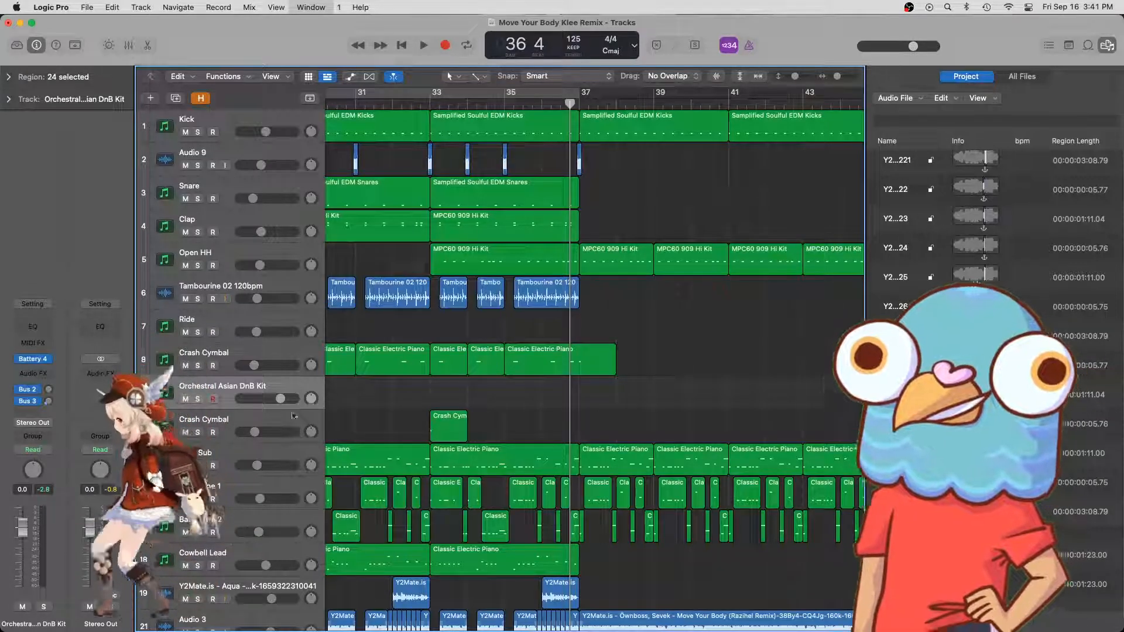
pyautogui.press('super+4')
pyautogui.hscroll(15, 621, 269)
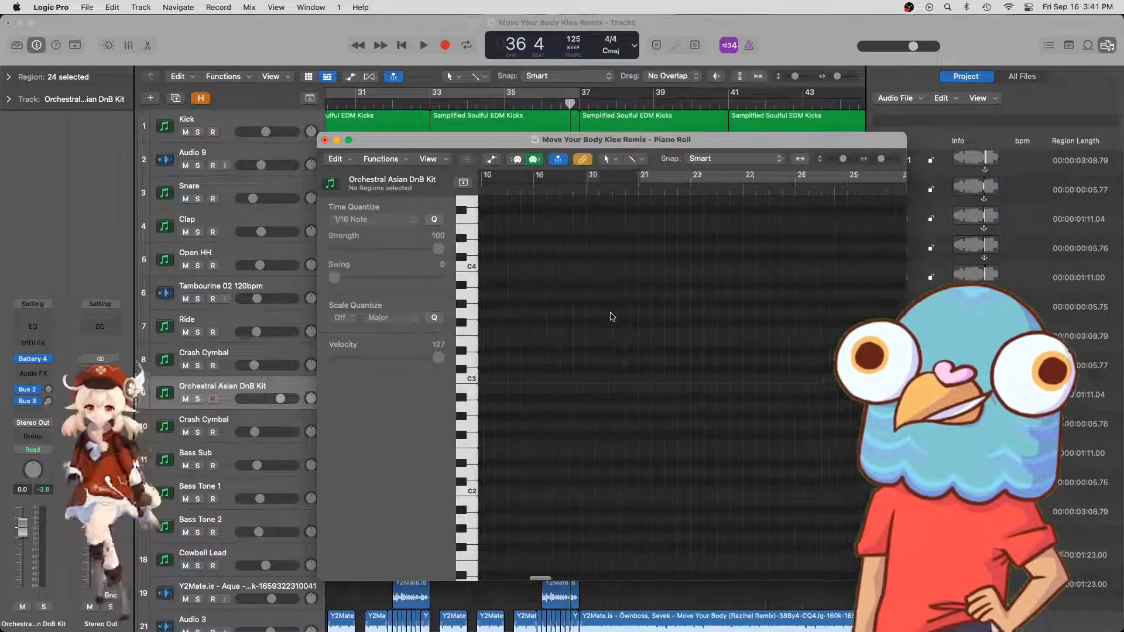
pyautogui.hscroll(10, 612, 316)
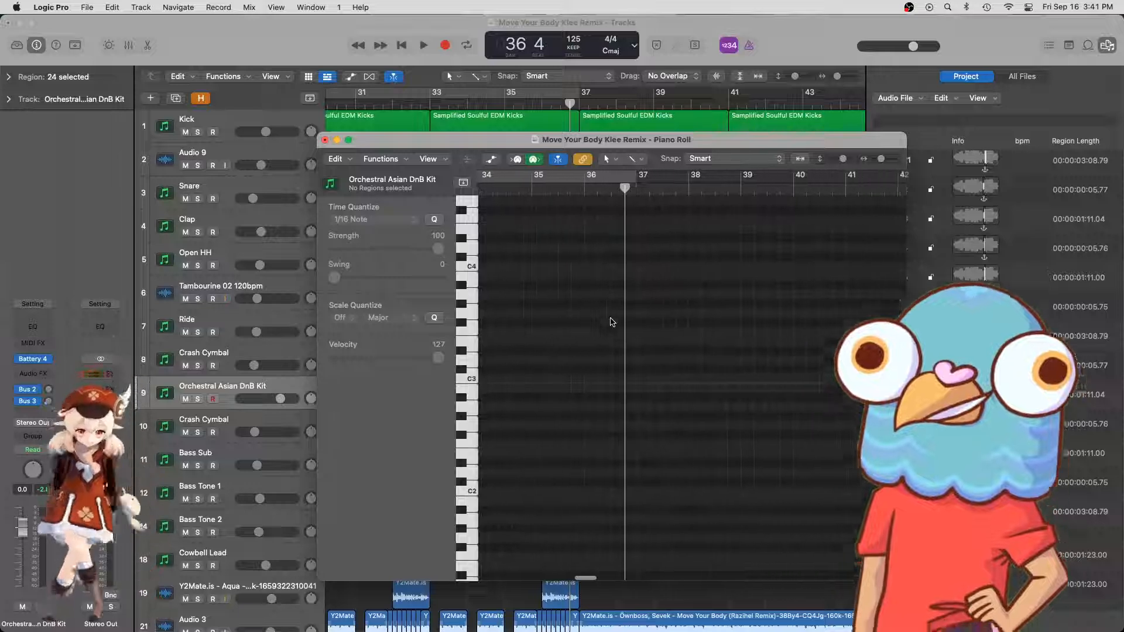
pyautogui.scroll(-3, 589, 403)
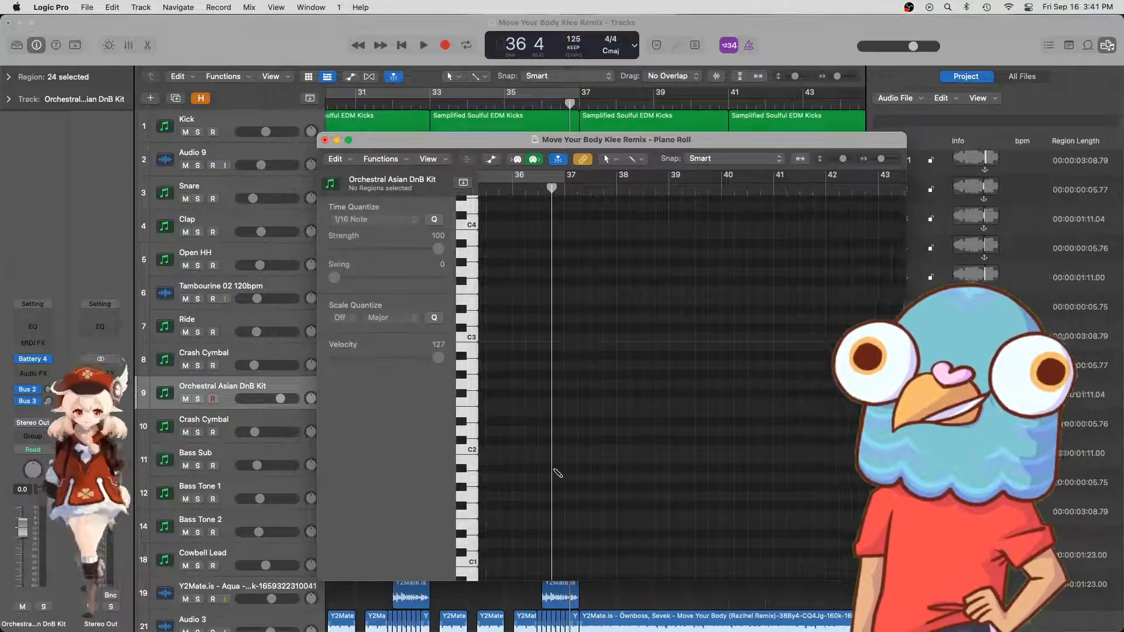
pyautogui.click(556, 469)
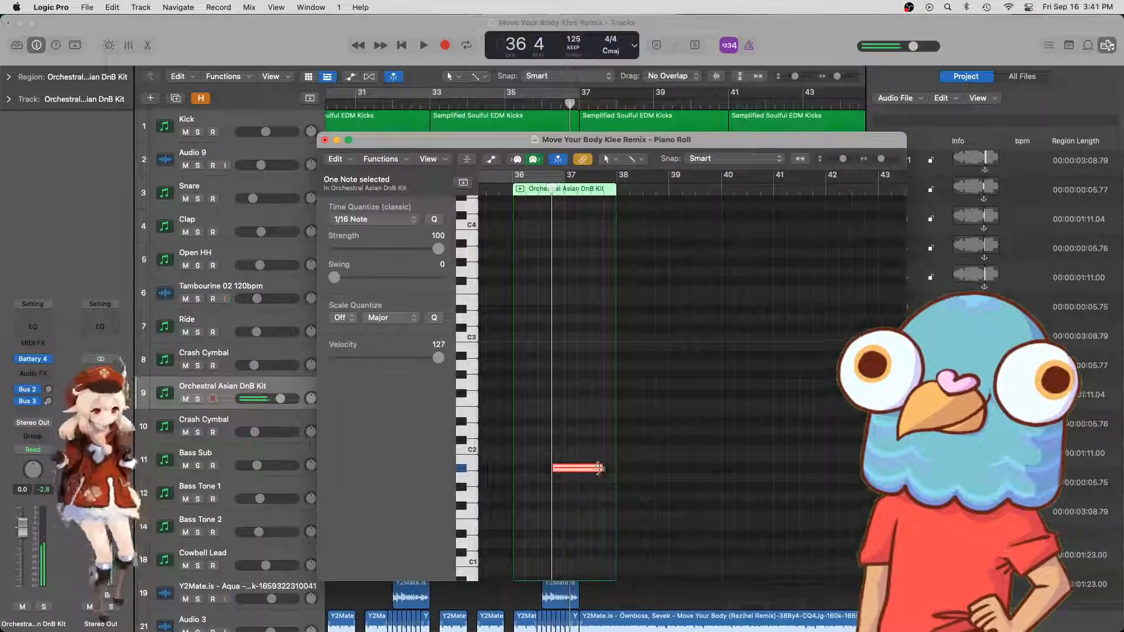
pyautogui.moveTo(599, 469); pyautogui.dragTo(566, 469)
# - Shorten the A#1 note to a sixteenth and add a sixteenth A1 note at bar 36 beat 3
pyautogui.press('super+Right')
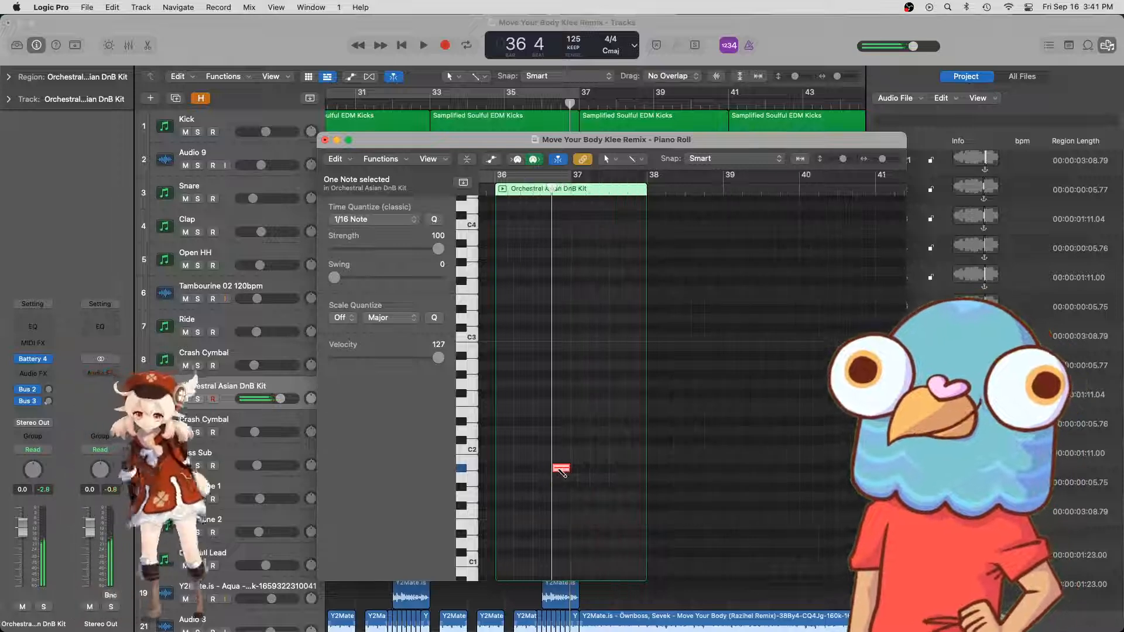
pyautogui.press('super+Right')
pyautogui.press('super+Right')
pyautogui.press('super+Right')
pyautogui.press('super+Right')
pyautogui.press('super+Right')
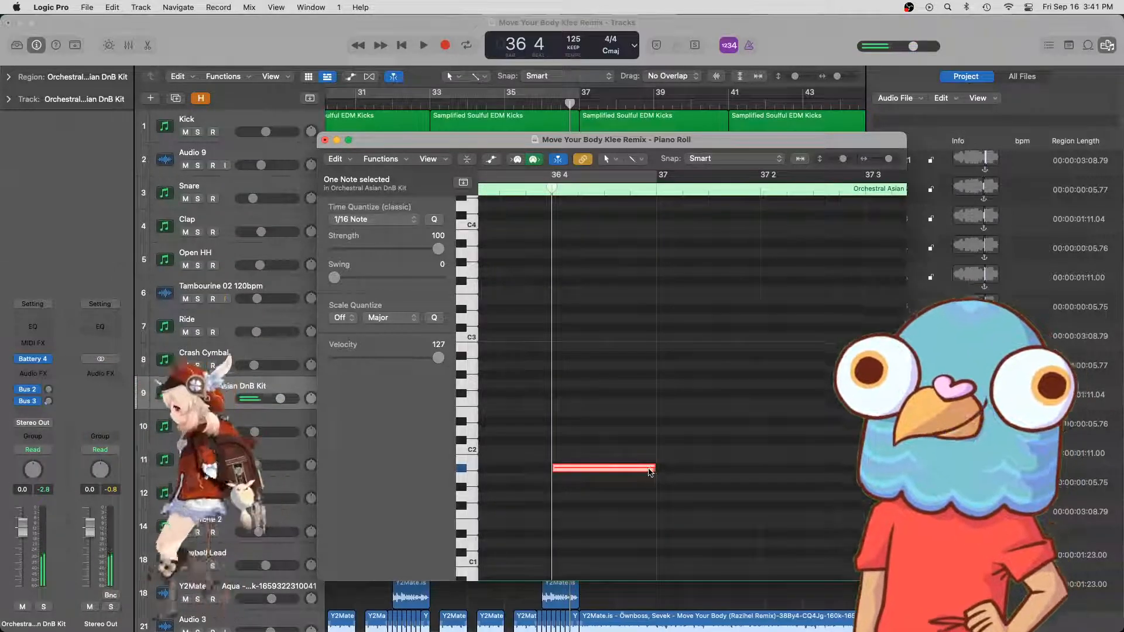
pyautogui.moveTo(650, 472); pyautogui.dragTo(573, 477)
pyautogui.hscroll(-2, 573, 478)
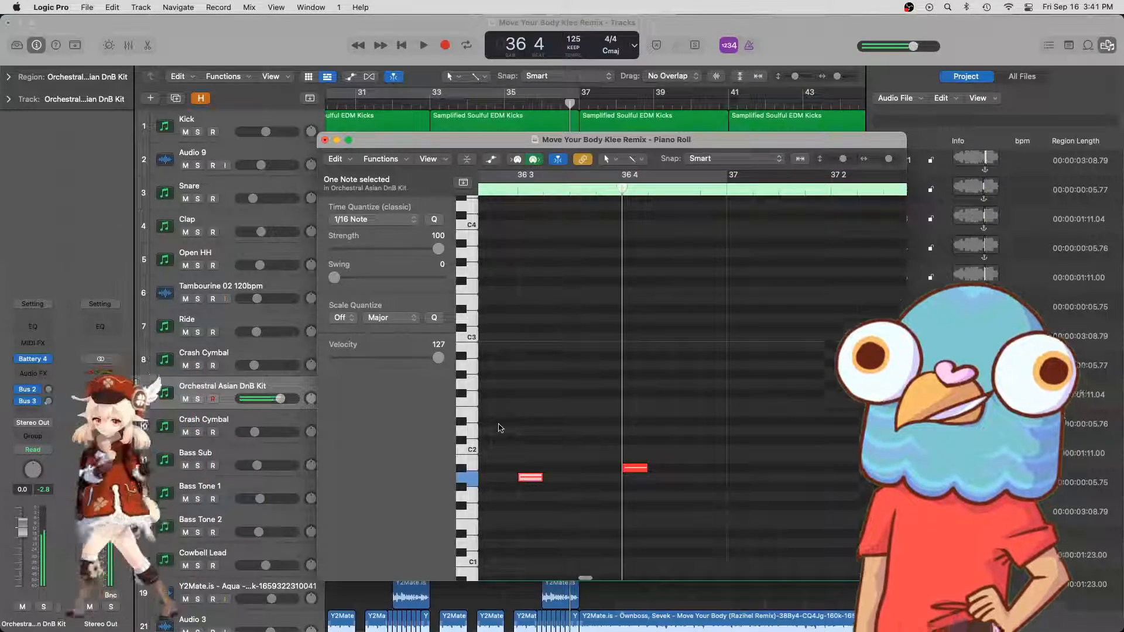
# - Lower the Orchestral Asian DnB Kit track's volume to -8.0 dB and play the new crash hits into bar 37
pyautogui.click(325, 141)
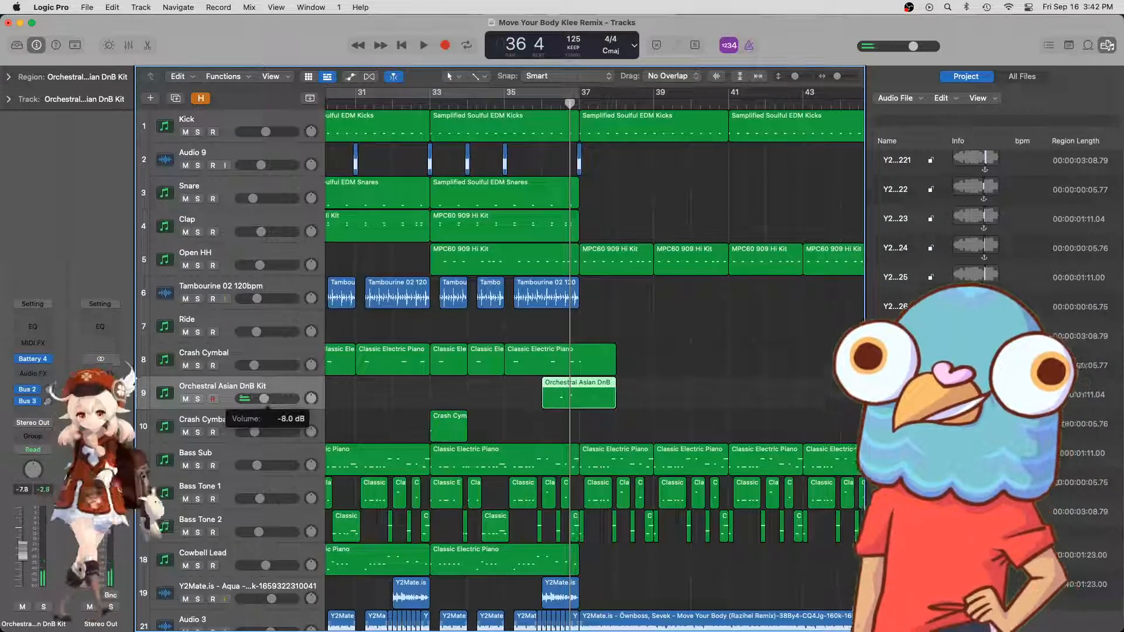
pyautogui.press('space')
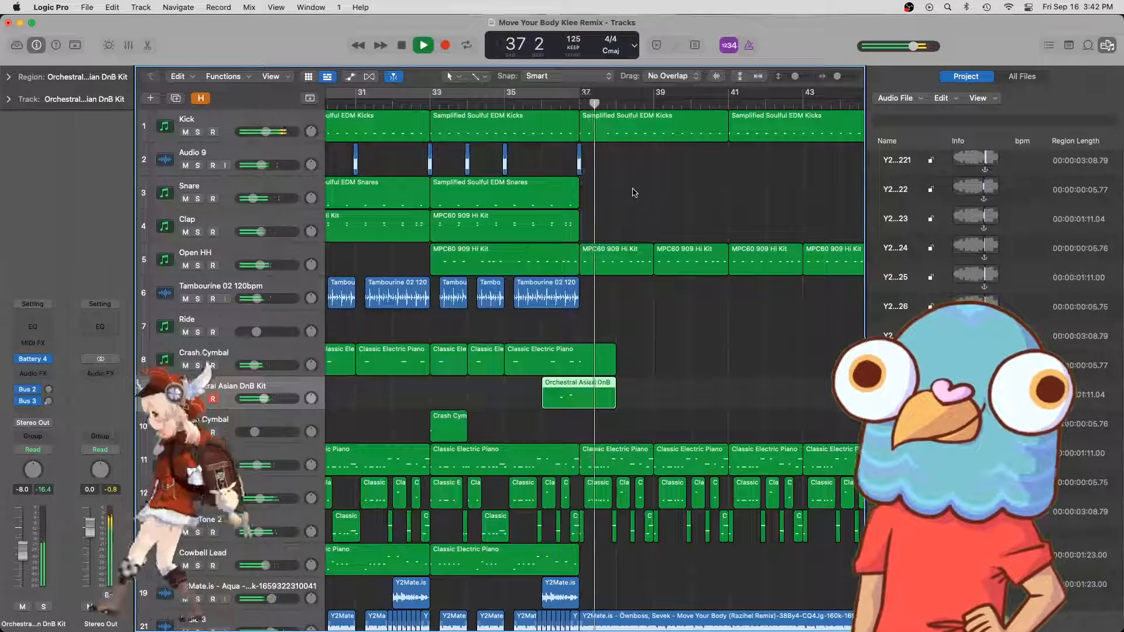
pyautogui.press('space')
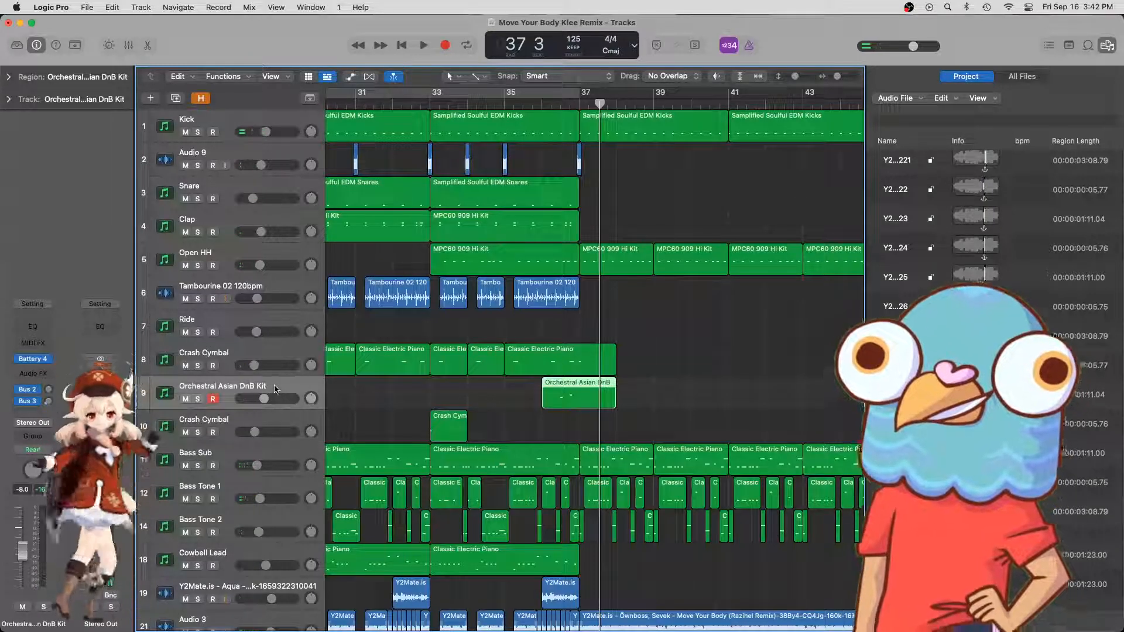
# - Add another software instrument track below the Orchestral Asian DnB Kit, using Battery 4 with the user kit Little Bongo Wood Boi
pyautogui.press('alt+super+s')
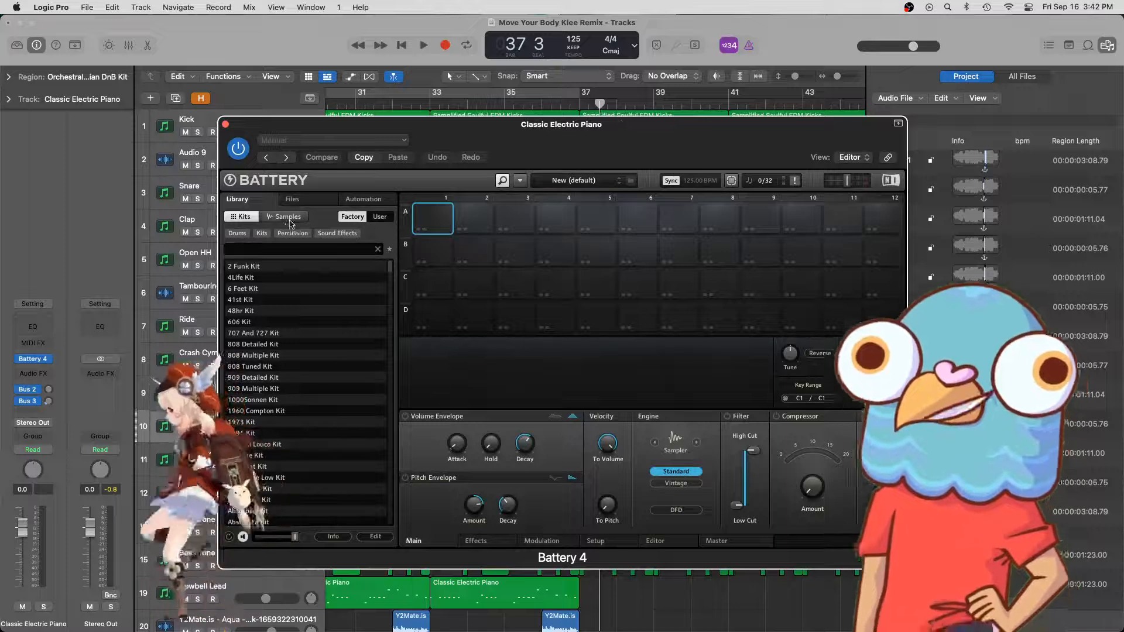
pyautogui.click(380, 217)
pyautogui.scroll(-5, 271, 287)
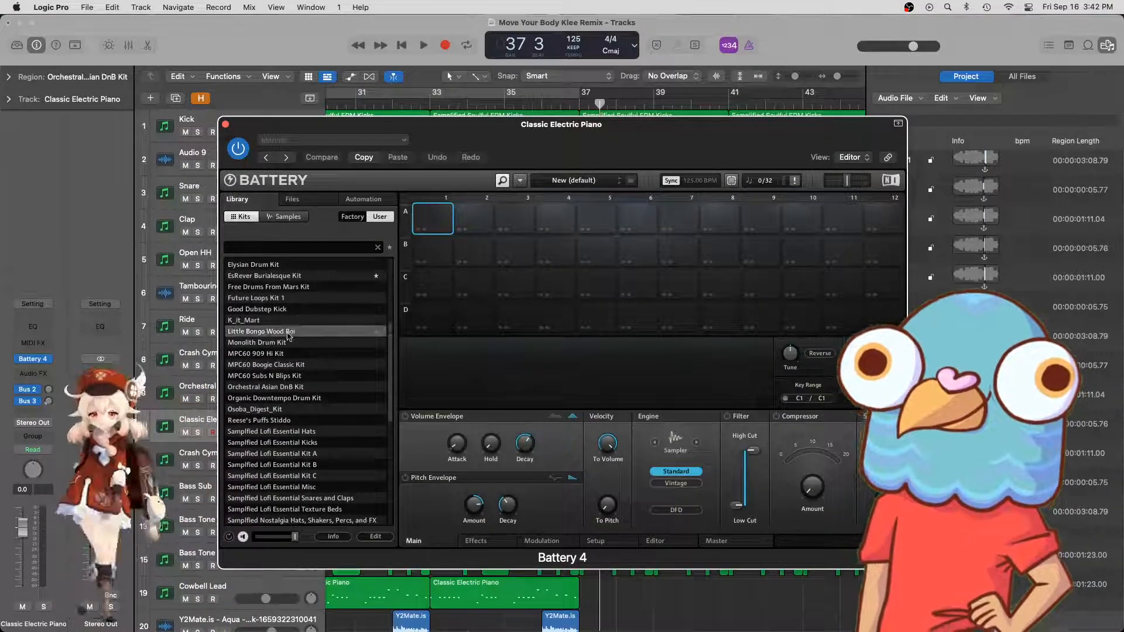
pyautogui.doubleClick(288, 334)
# - Audition the rimshot, bongo and rim cells of the Little Bongo Wood Boi kit
pyautogui.click(474, 218)
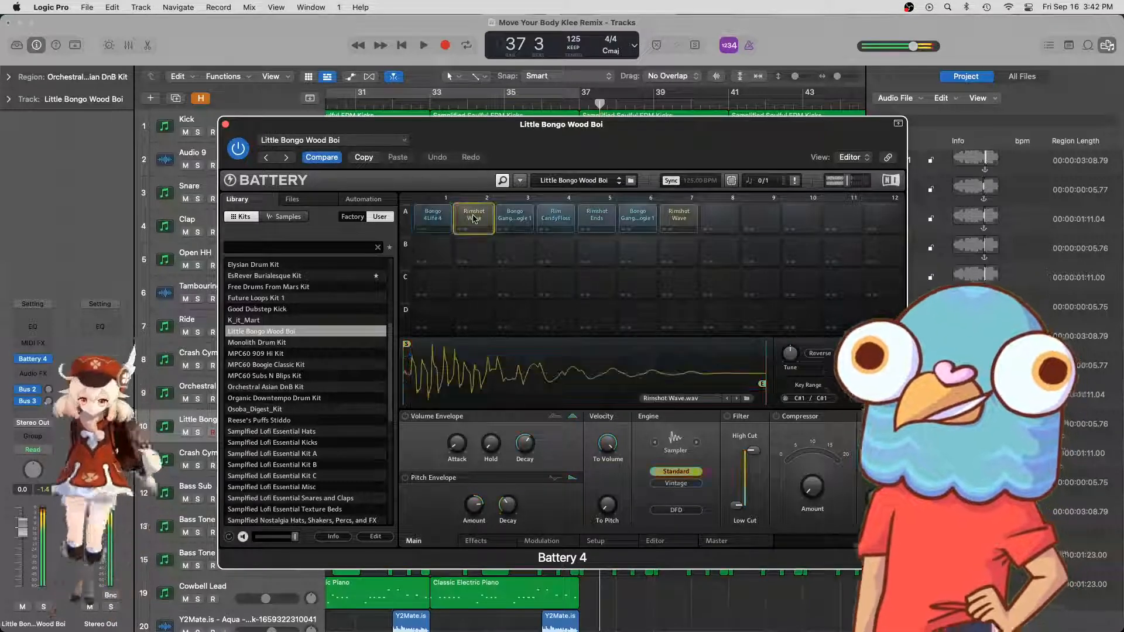
pyautogui.click(516, 218)
pyautogui.click(556, 218)
pyautogui.click(597, 218)
pyautogui.click(638, 218)
pyautogui.click(679, 218)
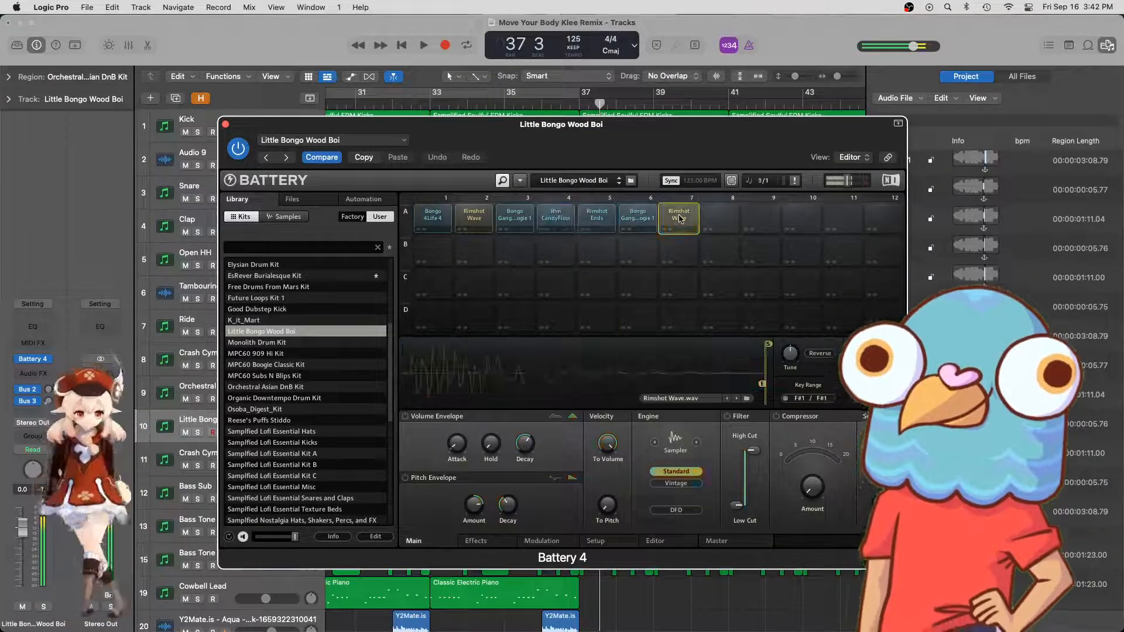
pyautogui.click(486, 218)
pyautogui.click(515, 218)
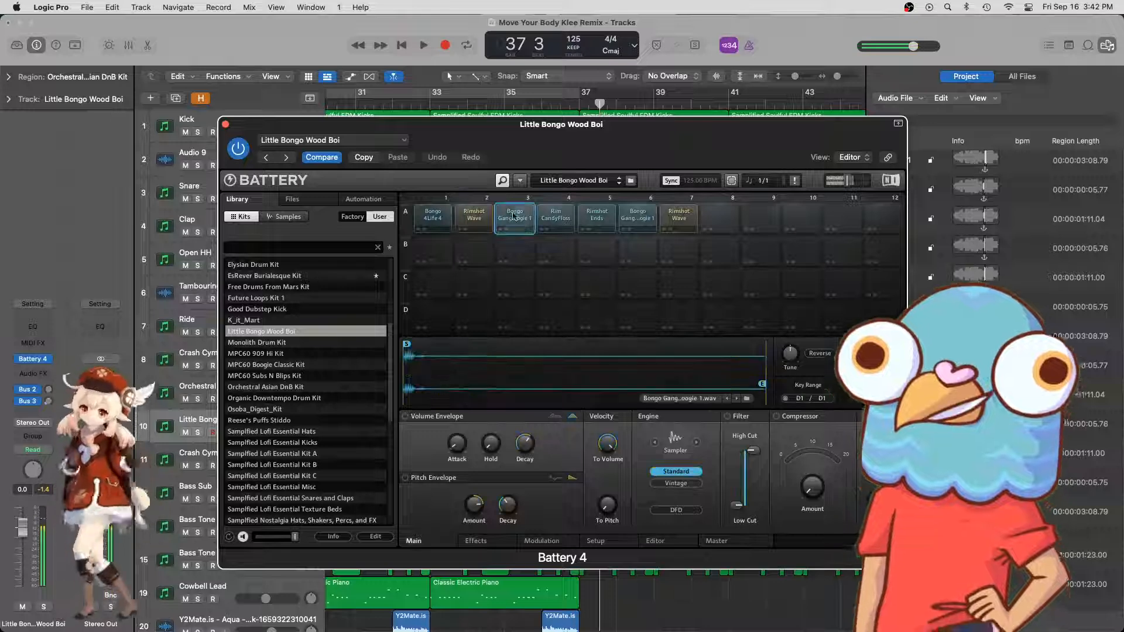
# - Audition the Rim CandyFloss cell of the bongo kit and close the Battery 4 window
pyautogui.click(546, 215)
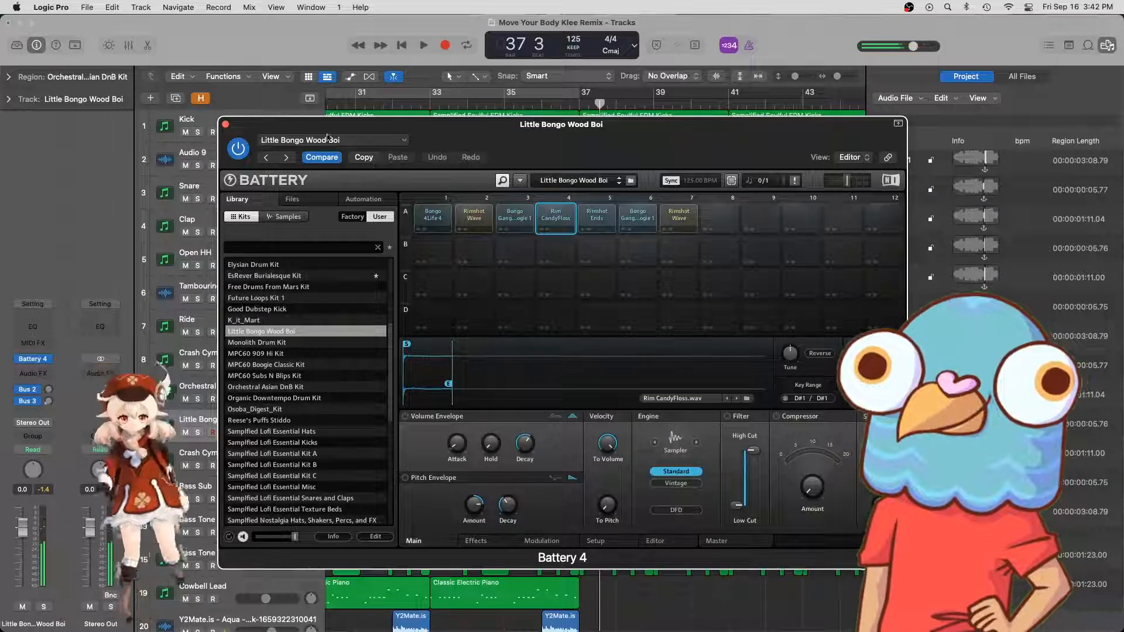
pyautogui.click(225, 124)
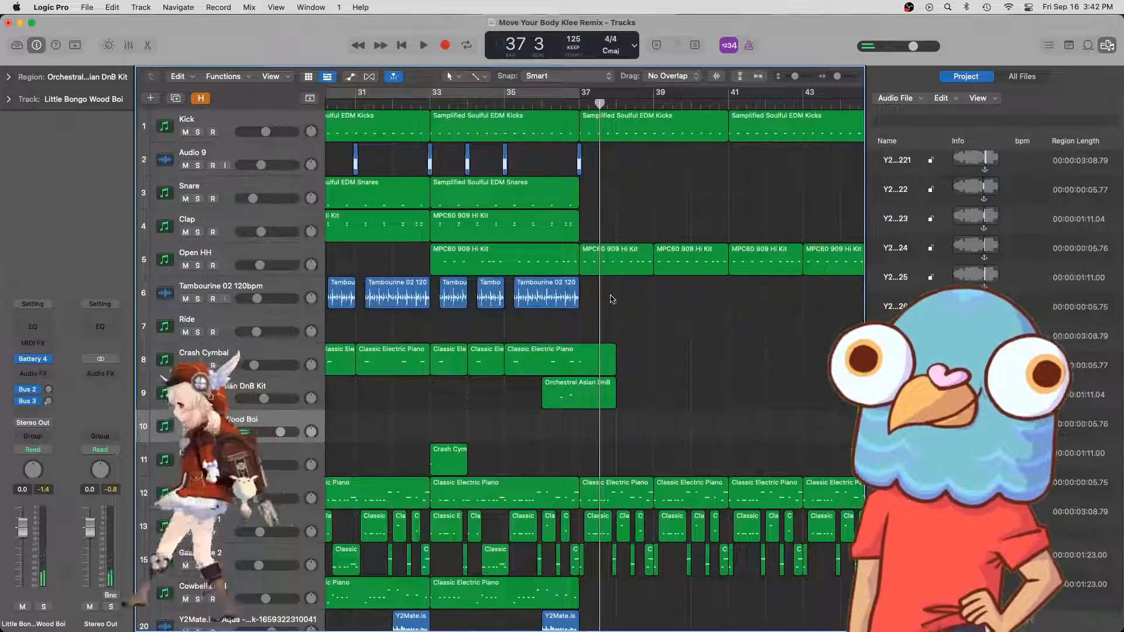
# - Play the transition from bar 32 past bar 37 and lower the Orchestral Asian DnB Kit track's volume to -9.6 dB
pyautogui.hscroll(-3, 612, 299)
pyautogui.click(485, 102)
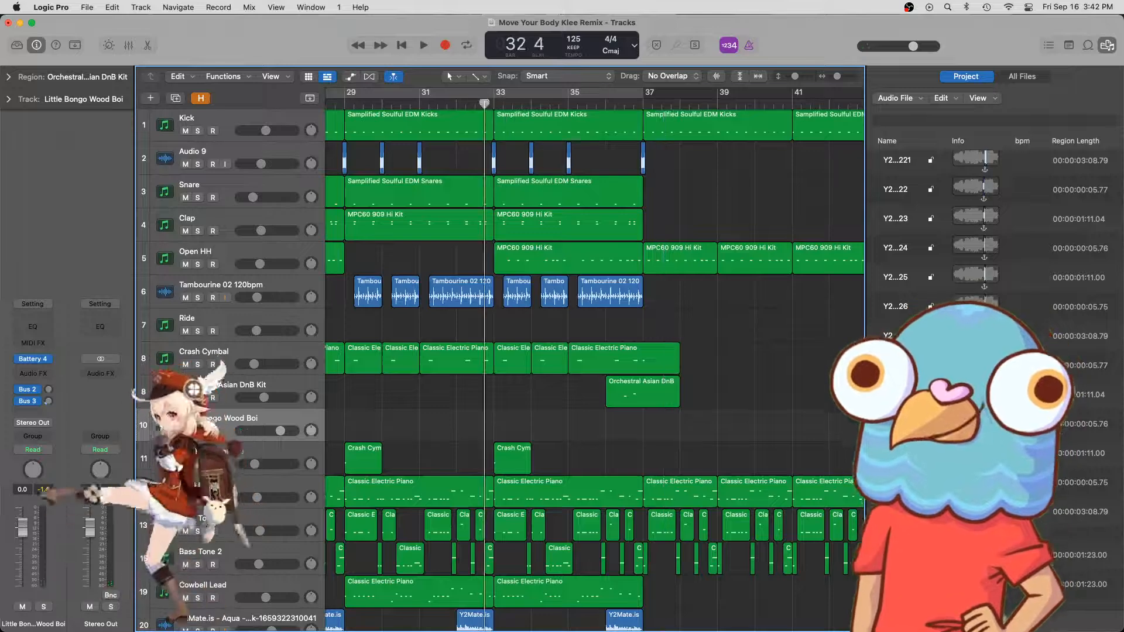
pyautogui.press('space')
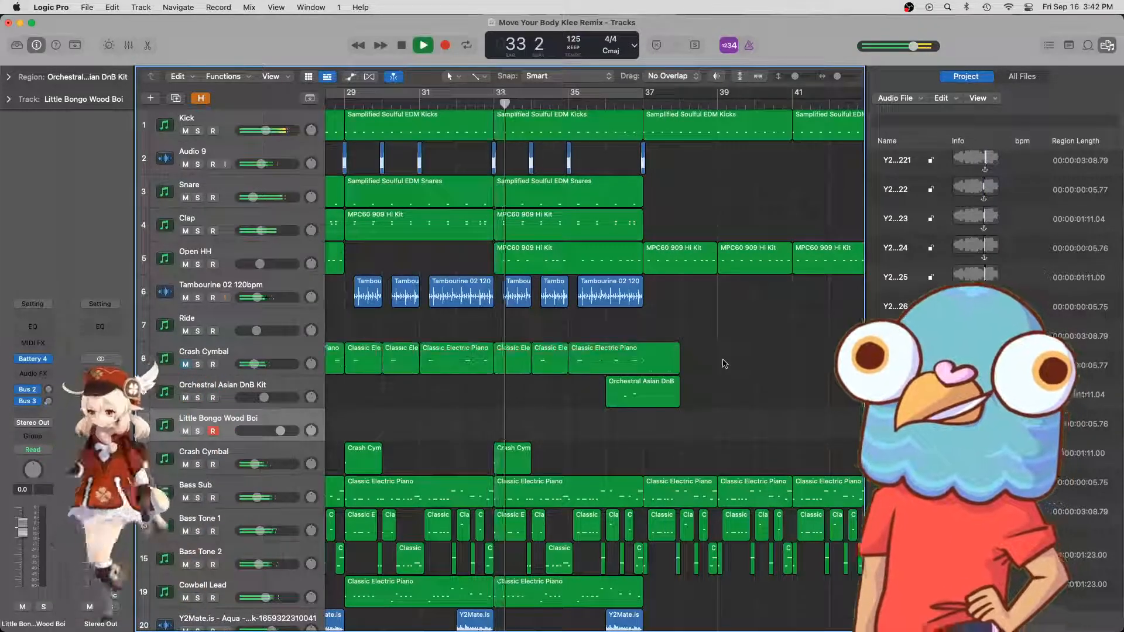
pyautogui.press('super+Left')
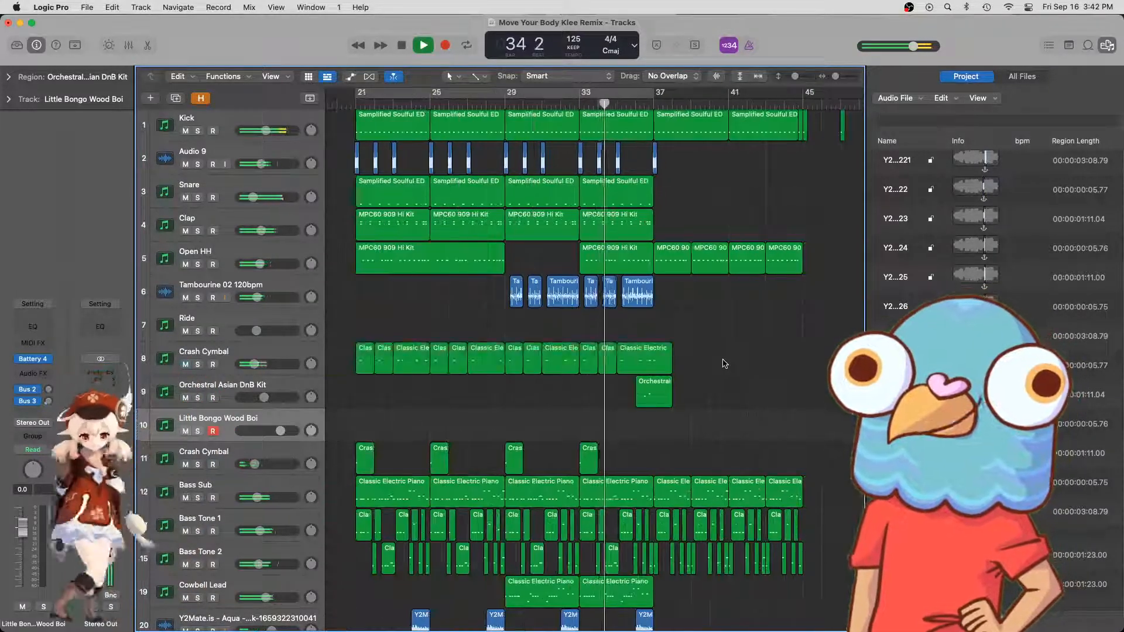
pyautogui.press('super+Right')
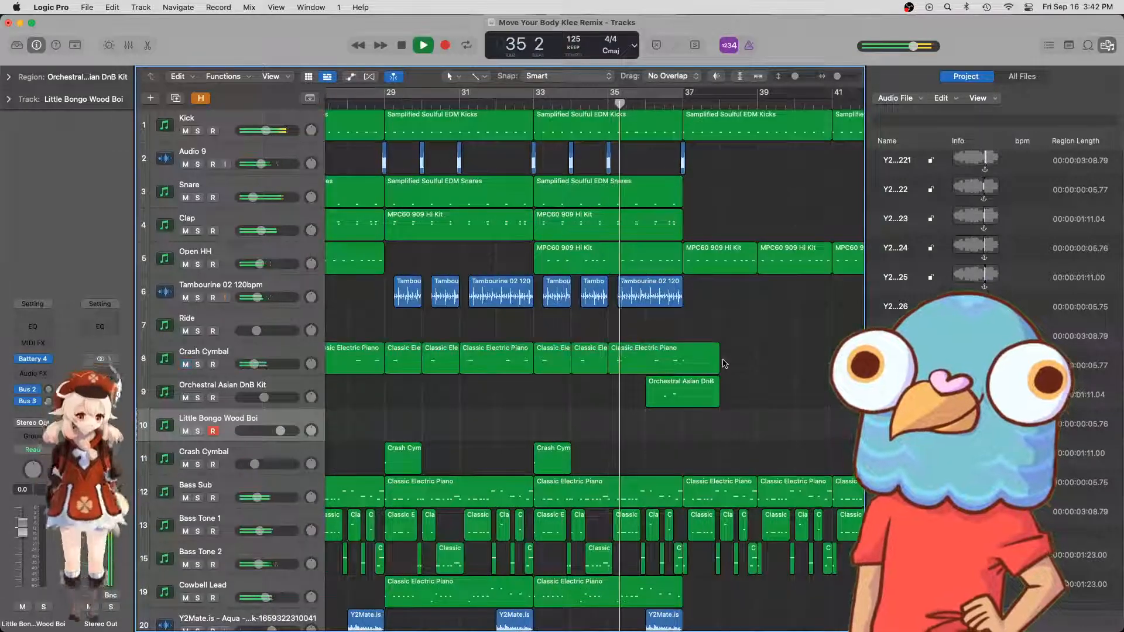
pyautogui.hscroll(5, 725, 363)
pyautogui.hscroll(3, 727, 362)
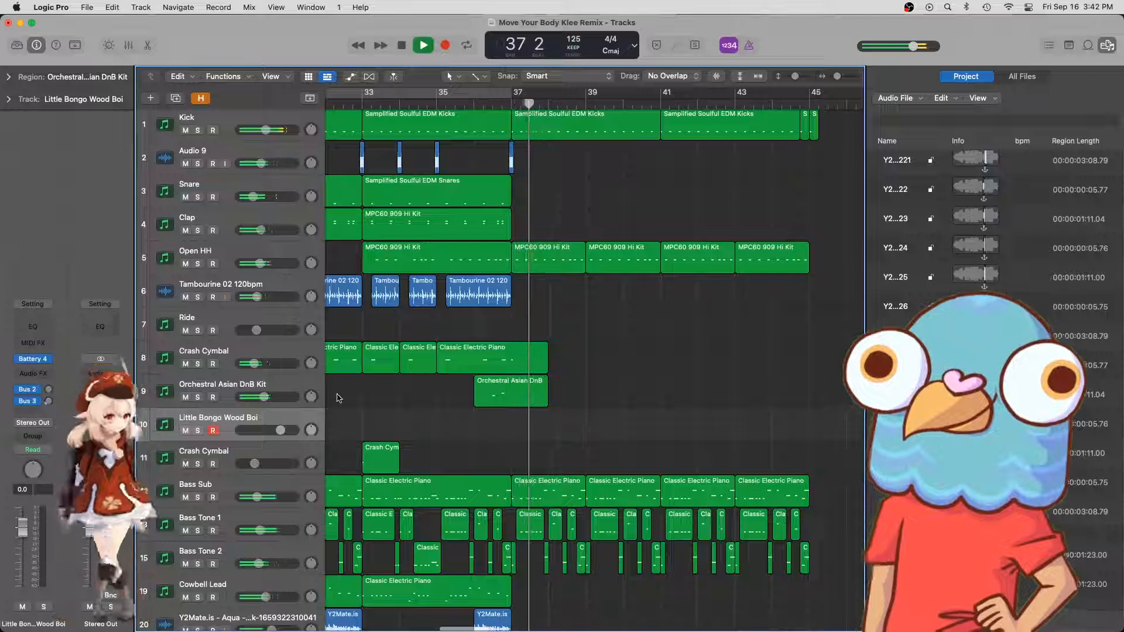
pyautogui.moveTo(265, 397); pyautogui.dragTo(262, 397)
pyautogui.press('space')
# - Open the Orchestral Asian DnB Kit's Battery 4 instrument, audition the Crash cell A11, and close the instrument
pyautogui.click(280, 384)
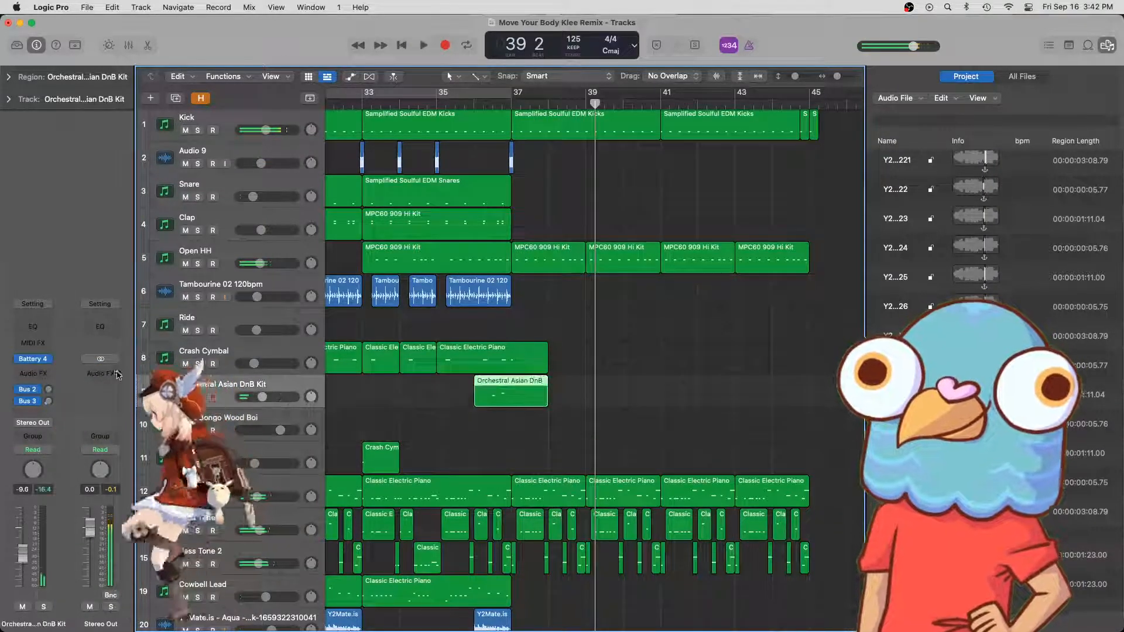
pyautogui.click(36, 360)
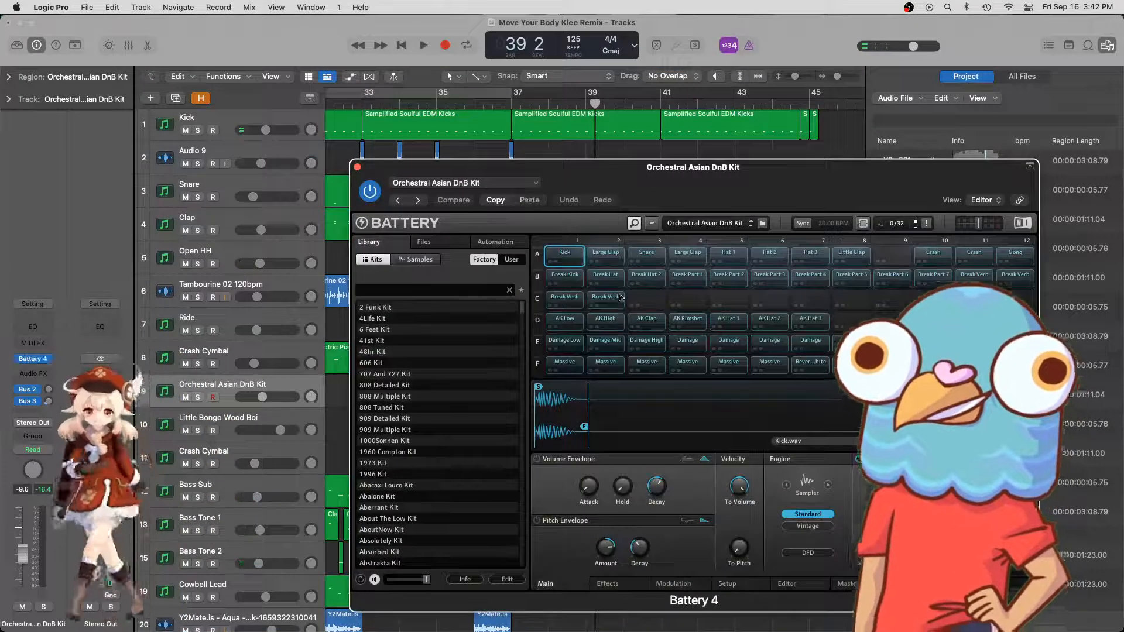
pyautogui.click(972, 253)
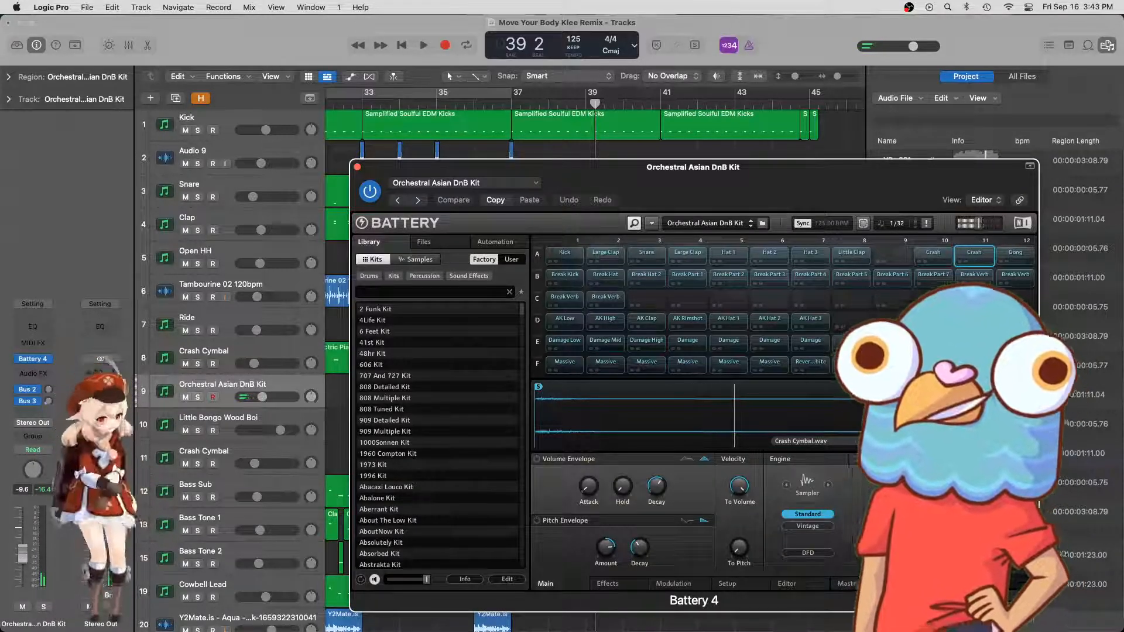
pyautogui.click(356, 167)
# - Replay the crash hits from bar 35 beat 4 and lower the Orchestral Asian DnB Kit track's volume to -10.6 dB
pyautogui.click(472, 104)
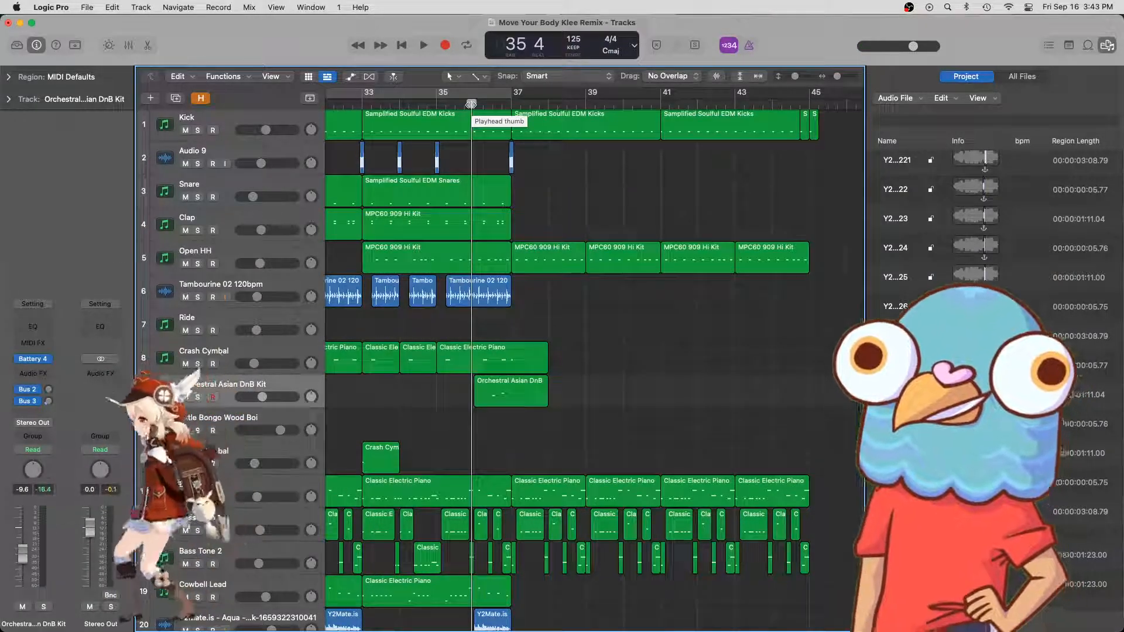
pyautogui.press('space')
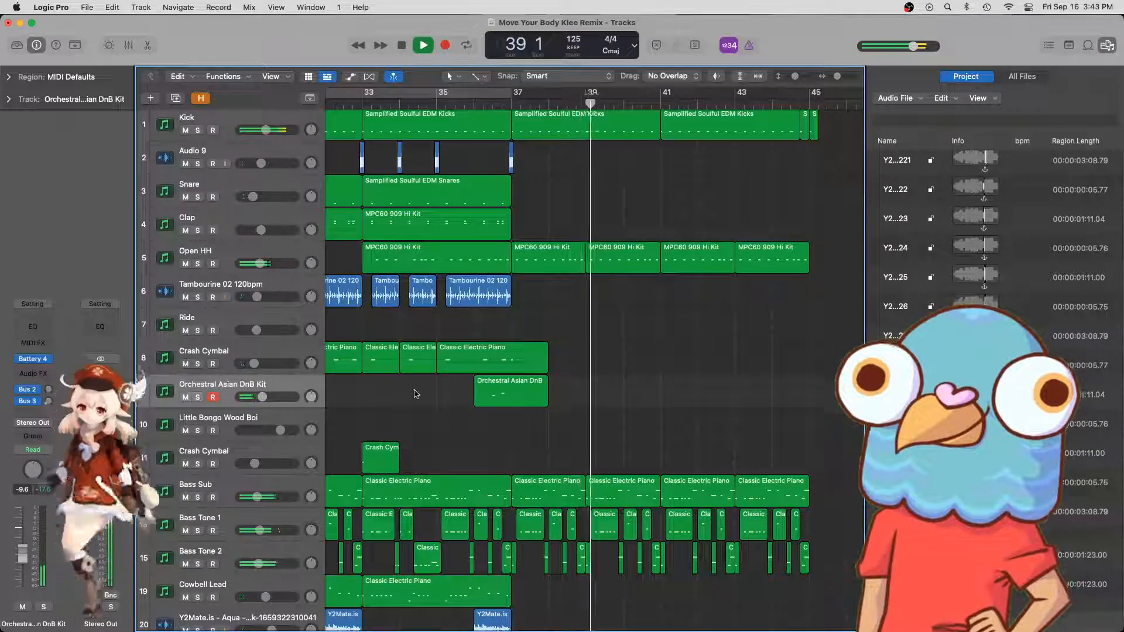
pyautogui.press('space')
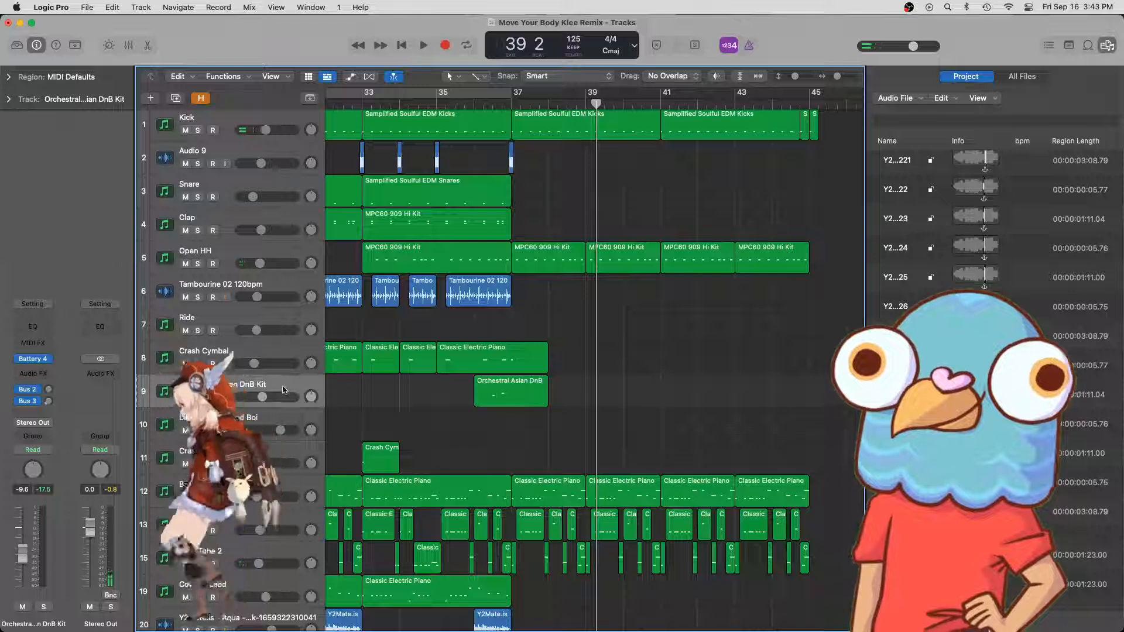
pyautogui.moveTo(261, 397); pyautogui.dragTo(258, 397)
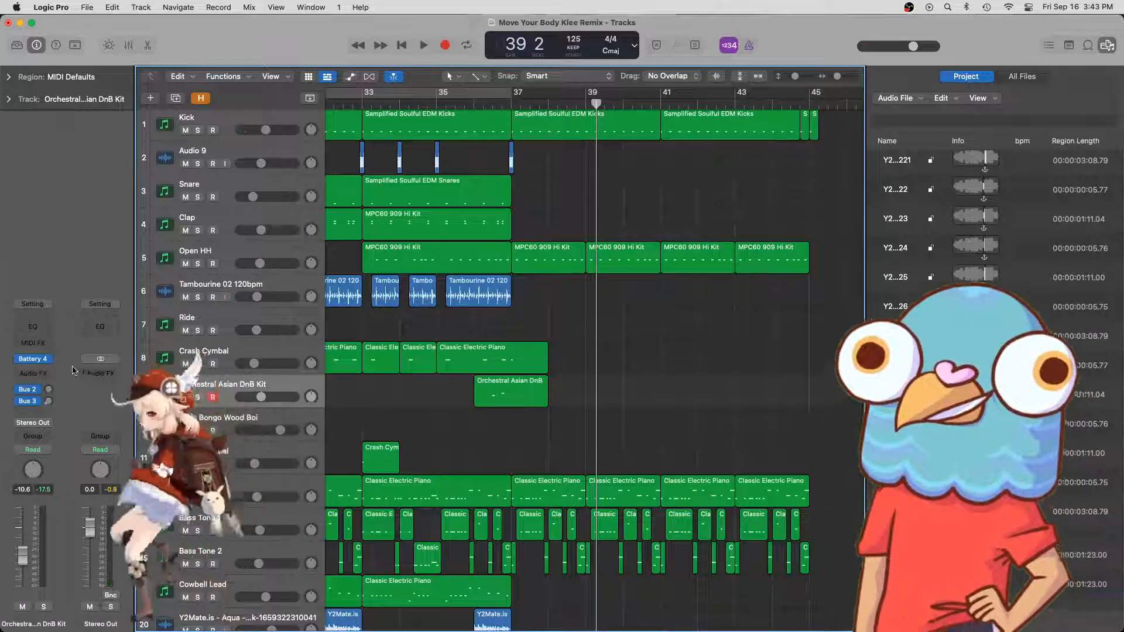
# - Delete the empty Little Bongo Wood Boi track
pyautogui.click(283, 415)
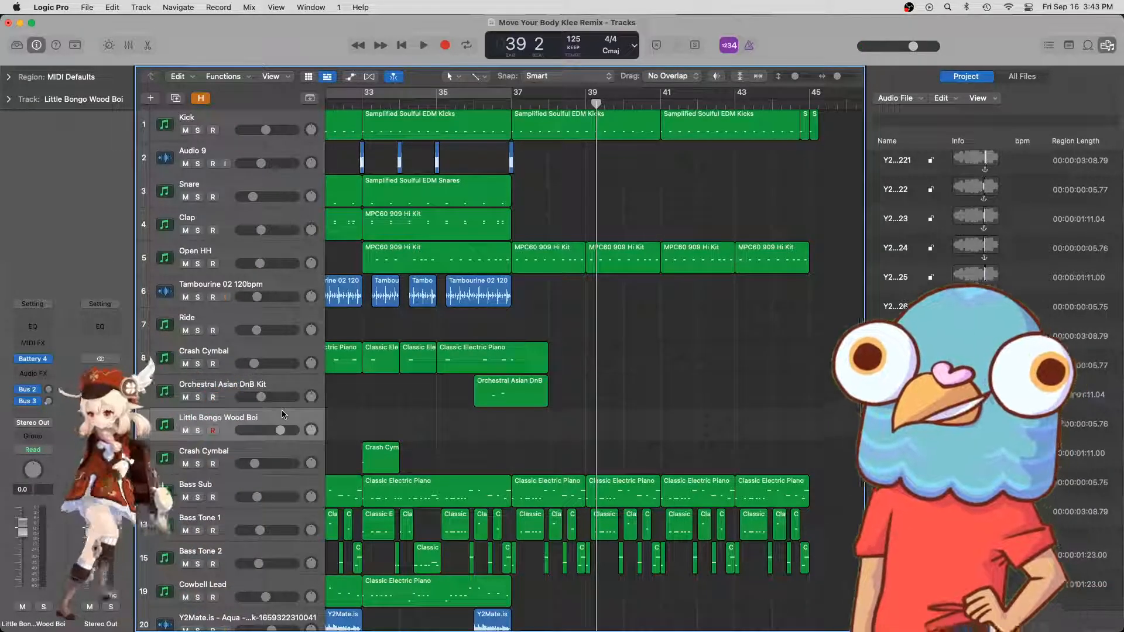
pyautogui.press('super+BackSpace')
# - Play the first drop from just before bar 21 while reviewing the arrangement of all tracks up to bar 45
pyautogui.scroll(-3, 501, 416)
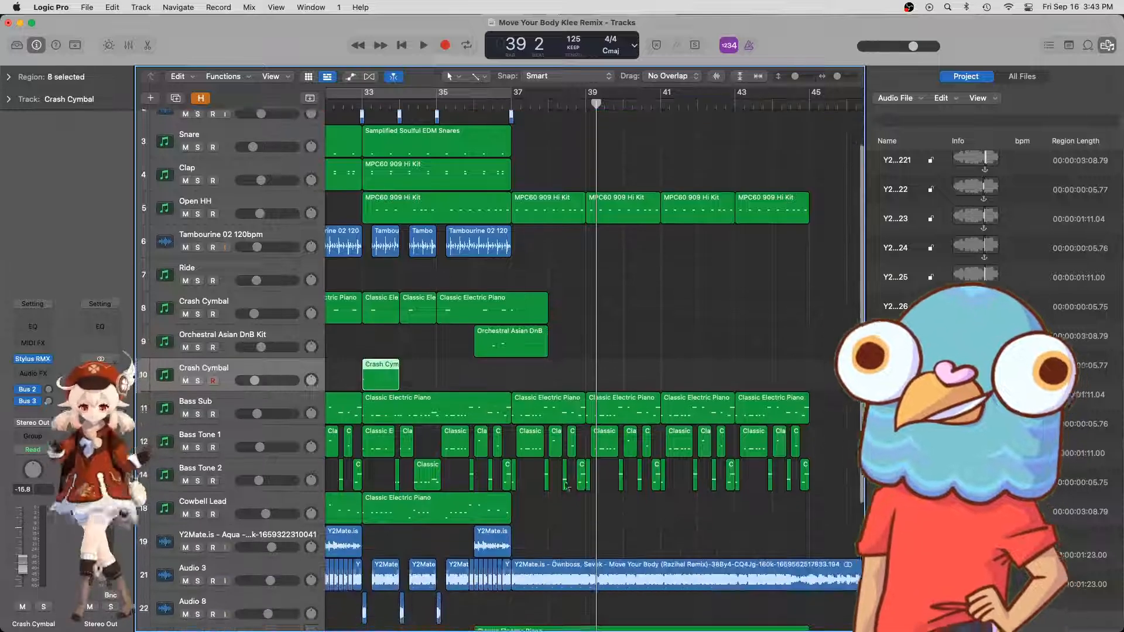
pyautogui.press('super+Left')
pyautogui.press('super+Left')
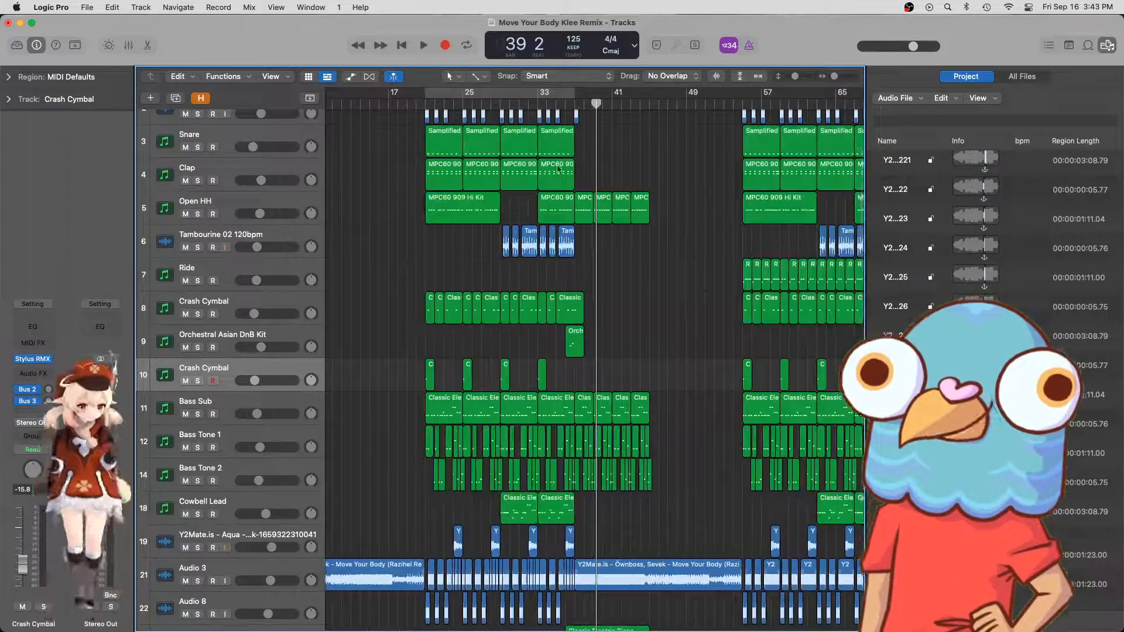
pyautogui.click(415, 100)
pyautogui.press('space')
pyautogui.scroll(-3, 615, 407)
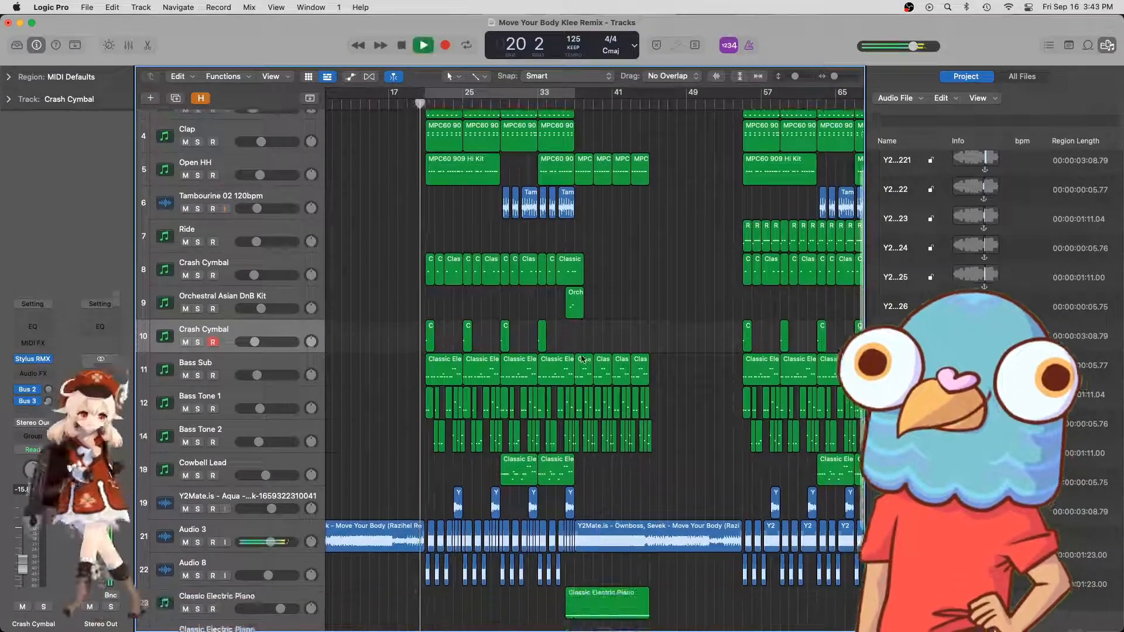
pyautogui.scroll(-1, 615, 407)
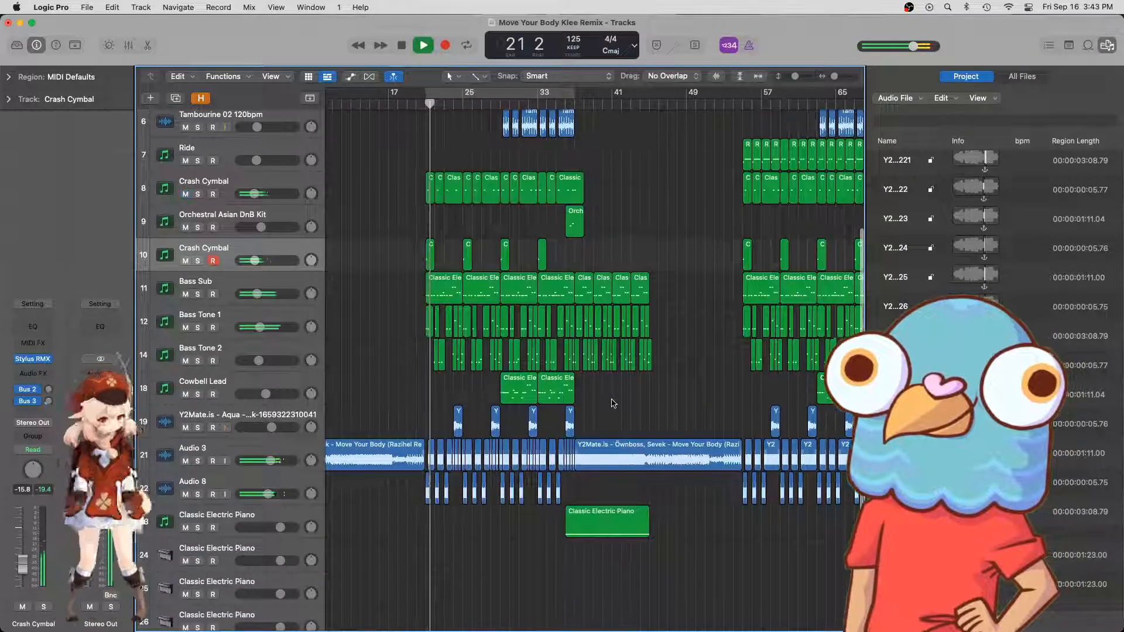
pyautogui.press('super+Right')
pyautogui.press('super+Right')
pyautogui.hscroll(10, 612, 403)
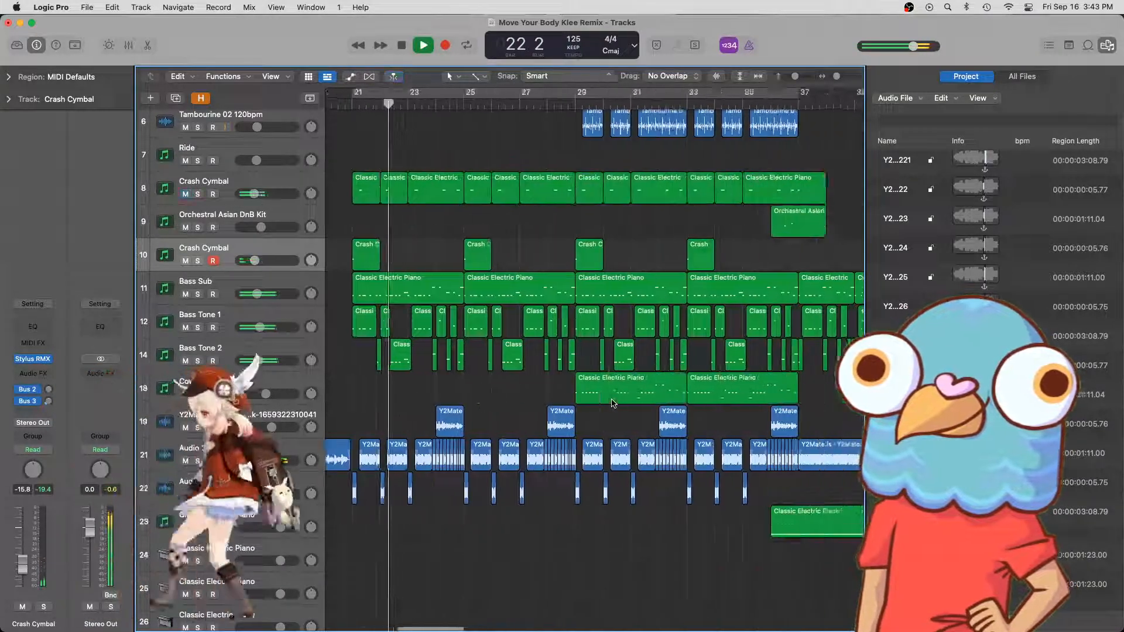
pyautogui.hscroll(5, 613, 403)
pyautogui.scroll(2, 613, 403)
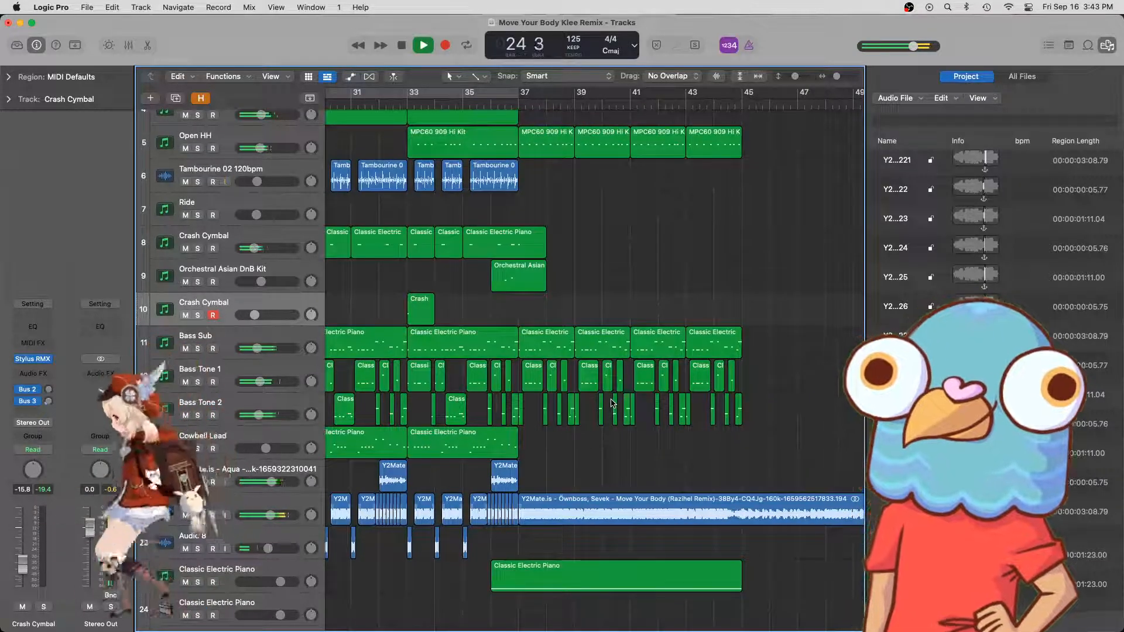
pyautogui.hscroll(-1, 577, 407)
pyautogui.scroll(4, 577, 407)
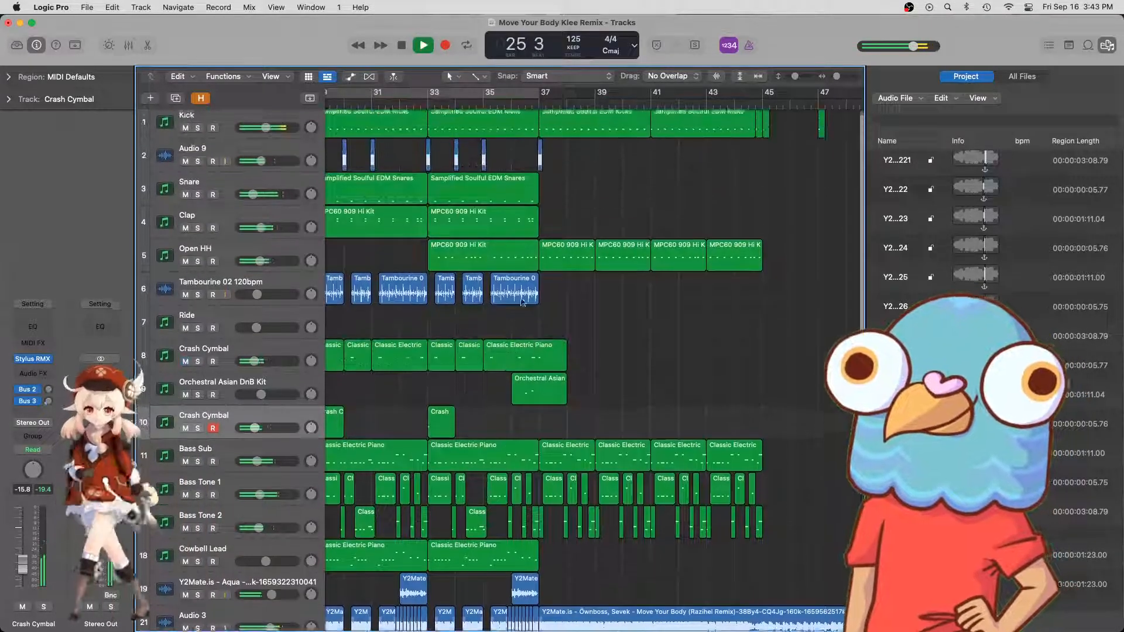
pyautogui.press('space')
# - Play the end of the section after the drop from about bar 43, stop, and return the playhead to bar 45
pyautogui.hscroll(2, 539, 151)
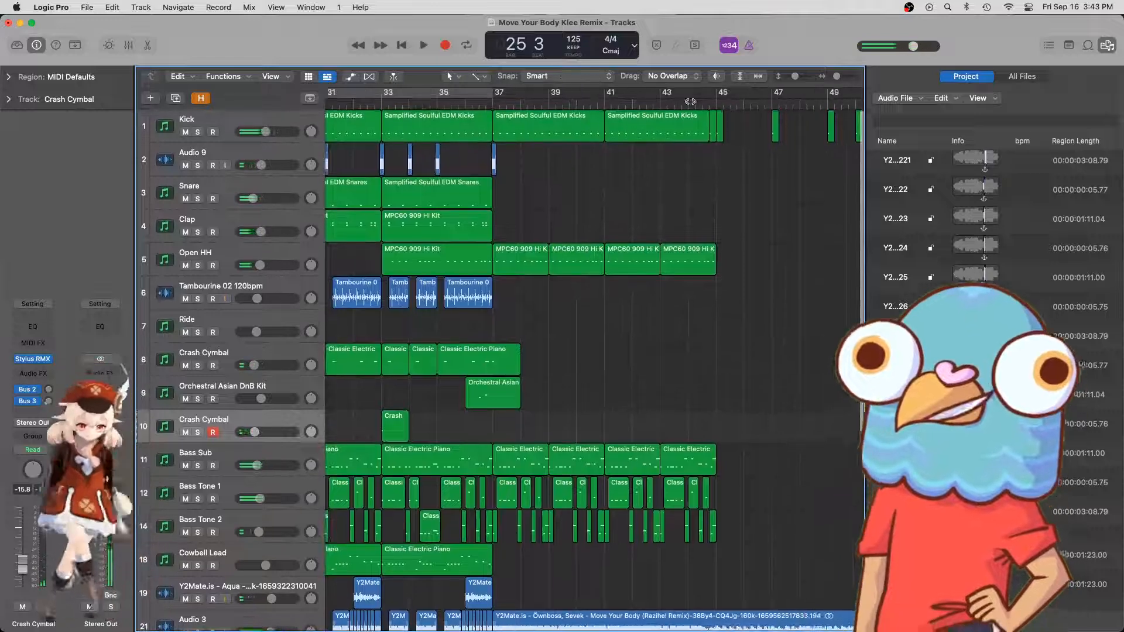
pyautogui.click(658, 103)
pyautogui.press('space')
pyautogui.scroll(-3, 721, 234)
pyautogui.hscroll(2, 721, 234)
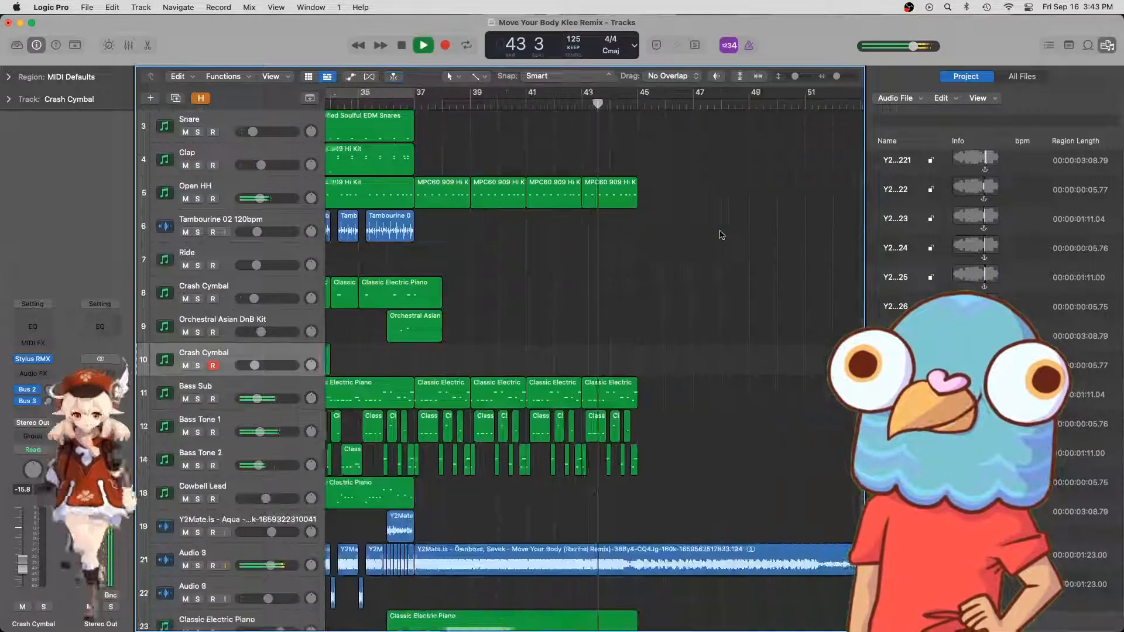
pyautogui.scroll(-2, 571, 265)
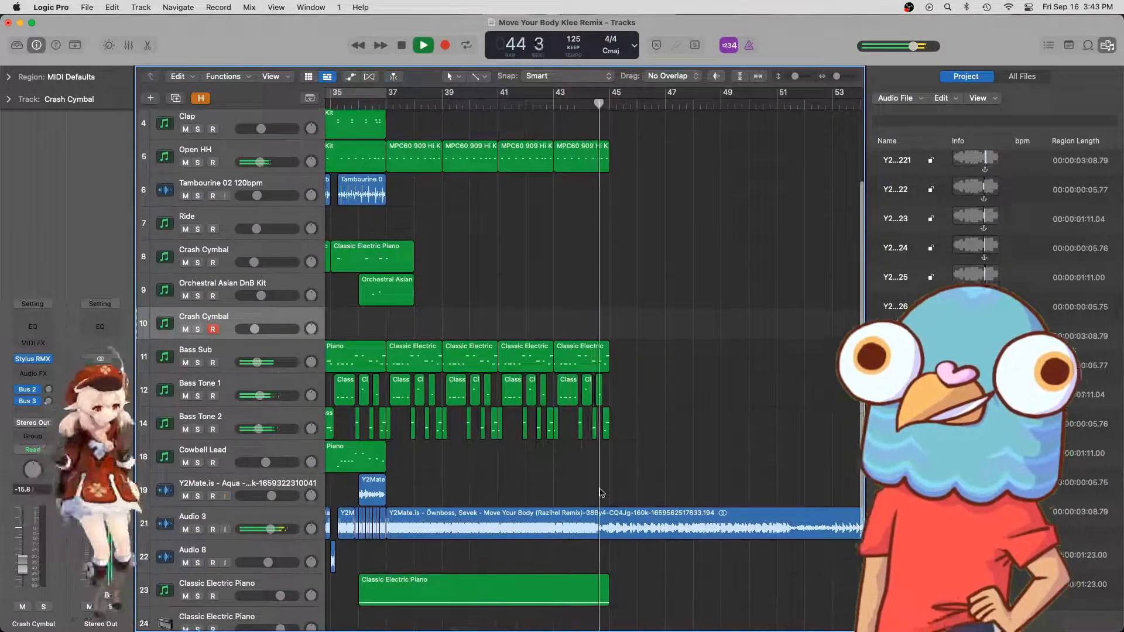
pyautogui.hscroll(3, 609, 485)
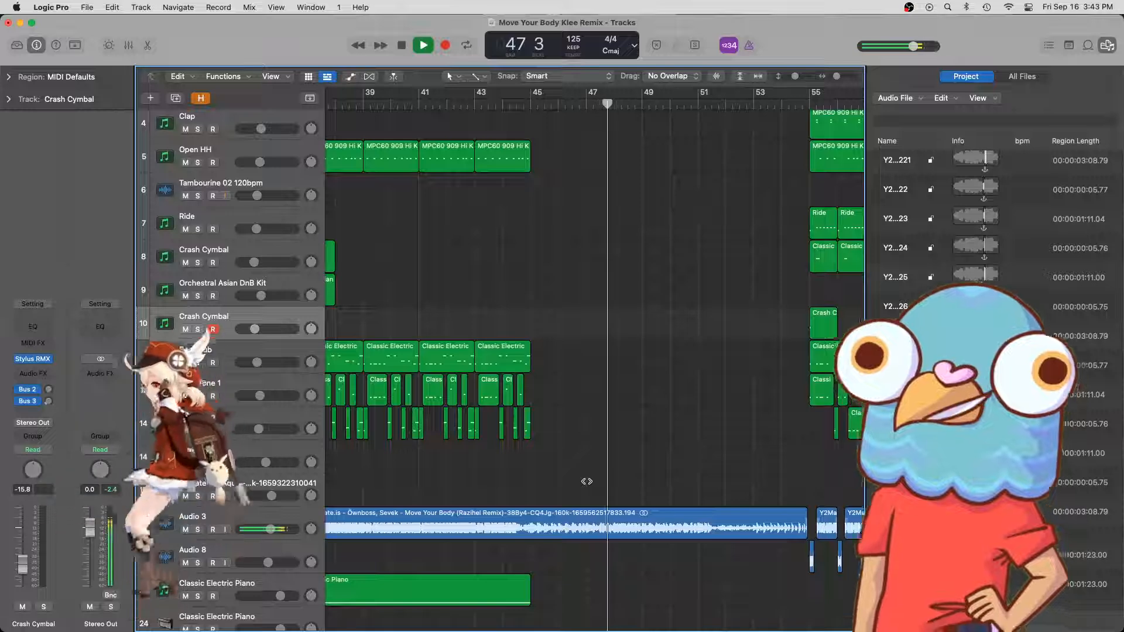
pyautogui.scroll(3, 645, 333)
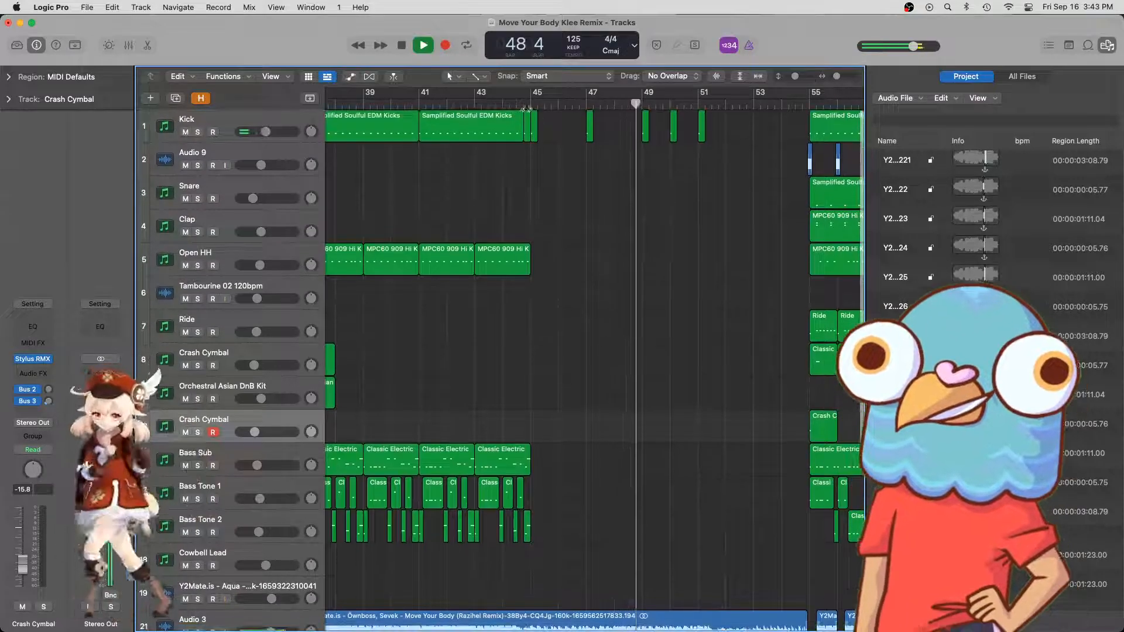
pyautogui.press('space')
# - Add a software instrument track below the Snare track and load Drum Synth on it
pyautogui.click(229, 191)
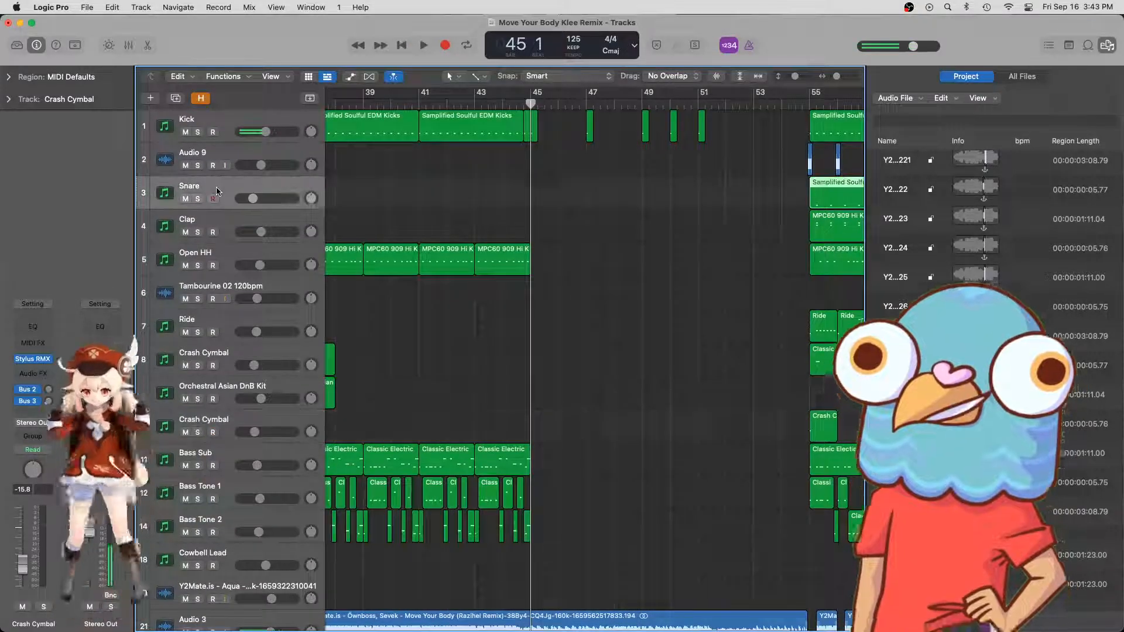
pyautogui.press('super+alt+s')
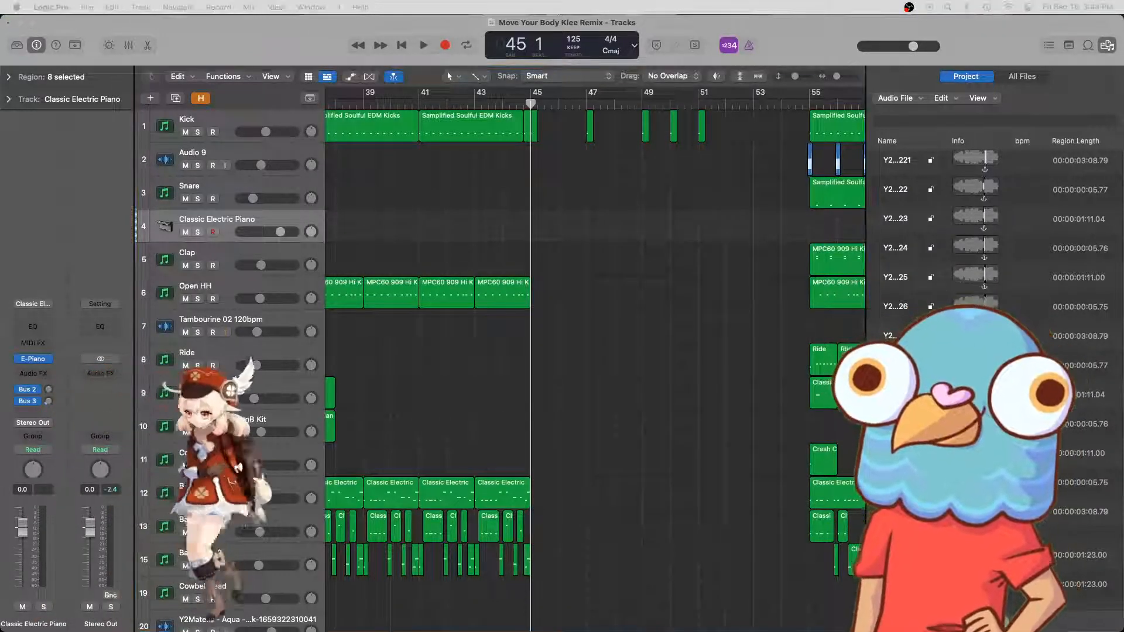
pyautogui.moveTo(829, 101); pyautogui.dragTo(748, 194)
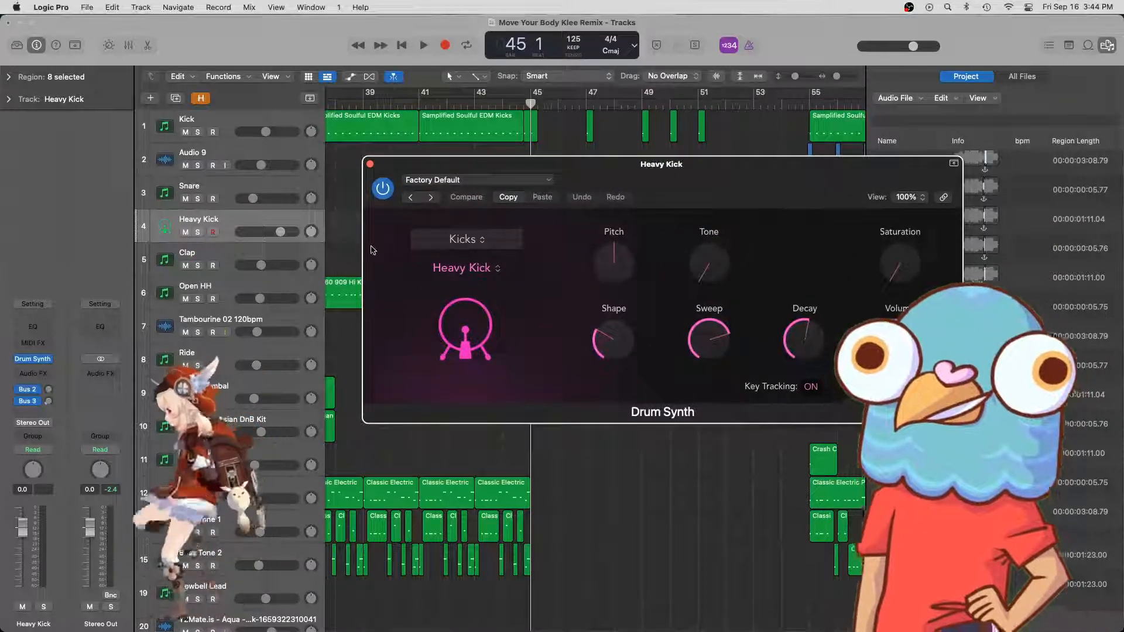
# - Set Drum Synth to the Snares and Claps category with the Snappy Snare sound and audition it
pyautogui.click(467, 241)
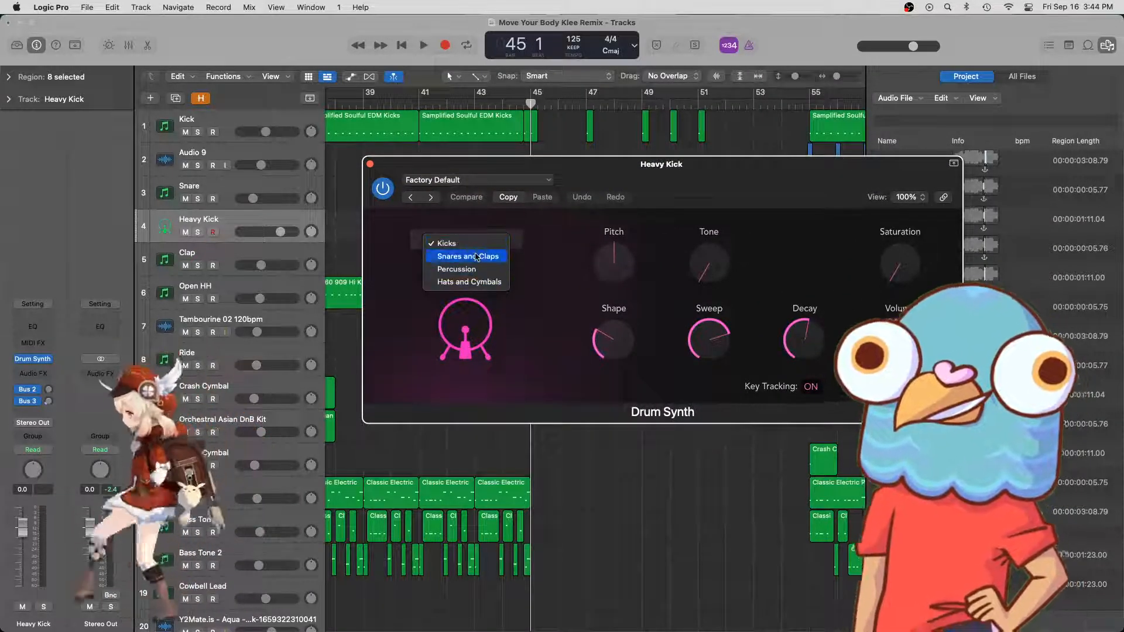
pyautogui.click(476, 256)
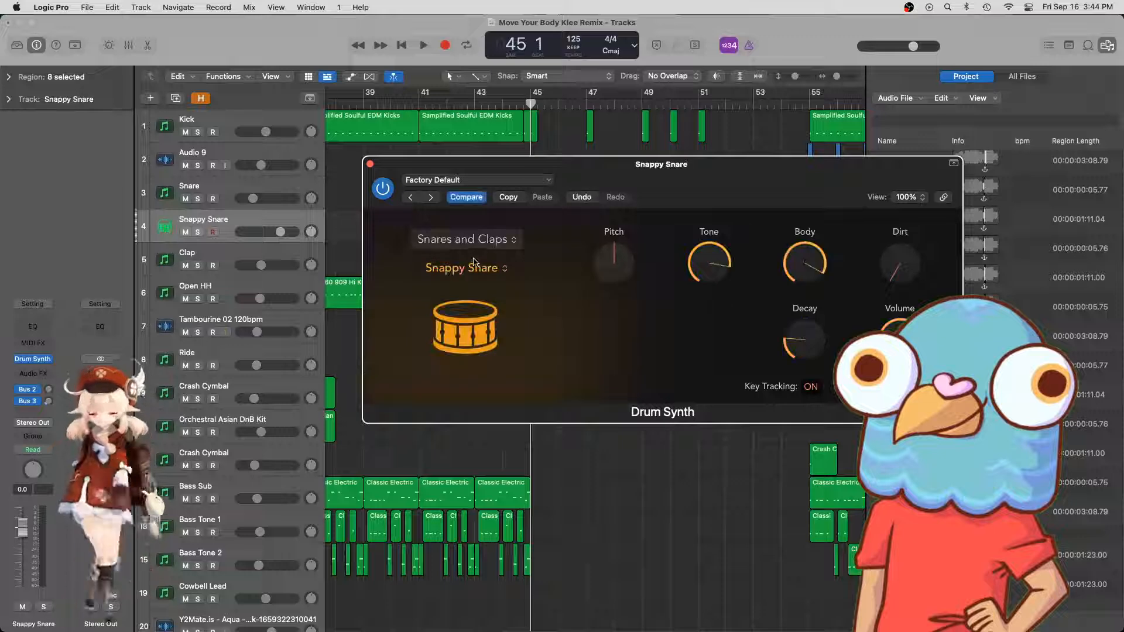
pyautogui.click(472, 270)
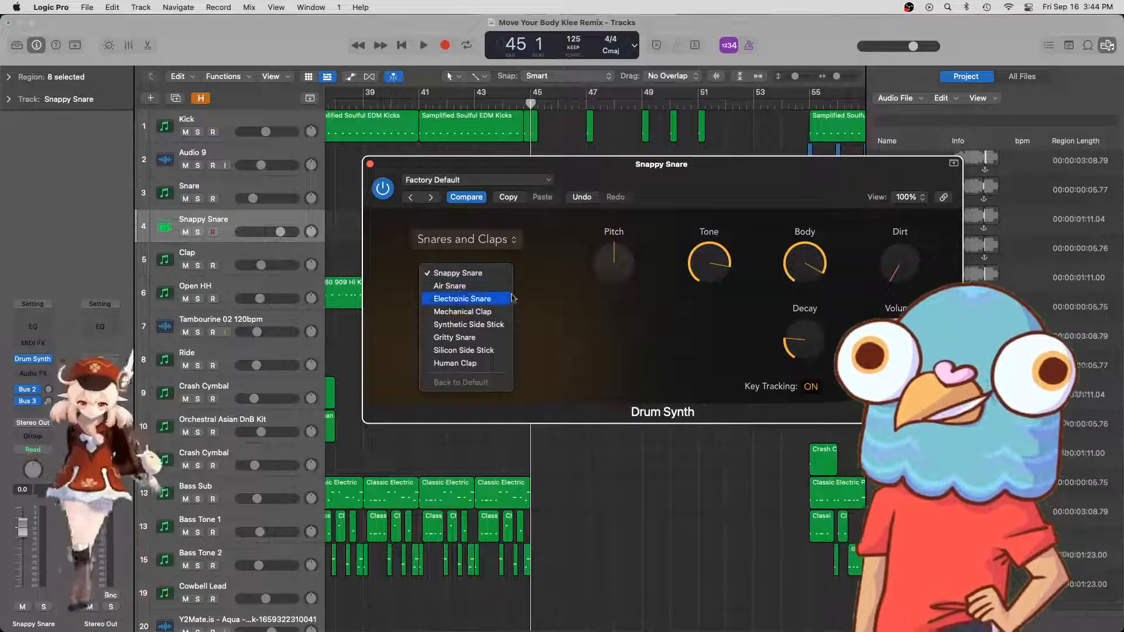
pyautogui.click(463, 274)
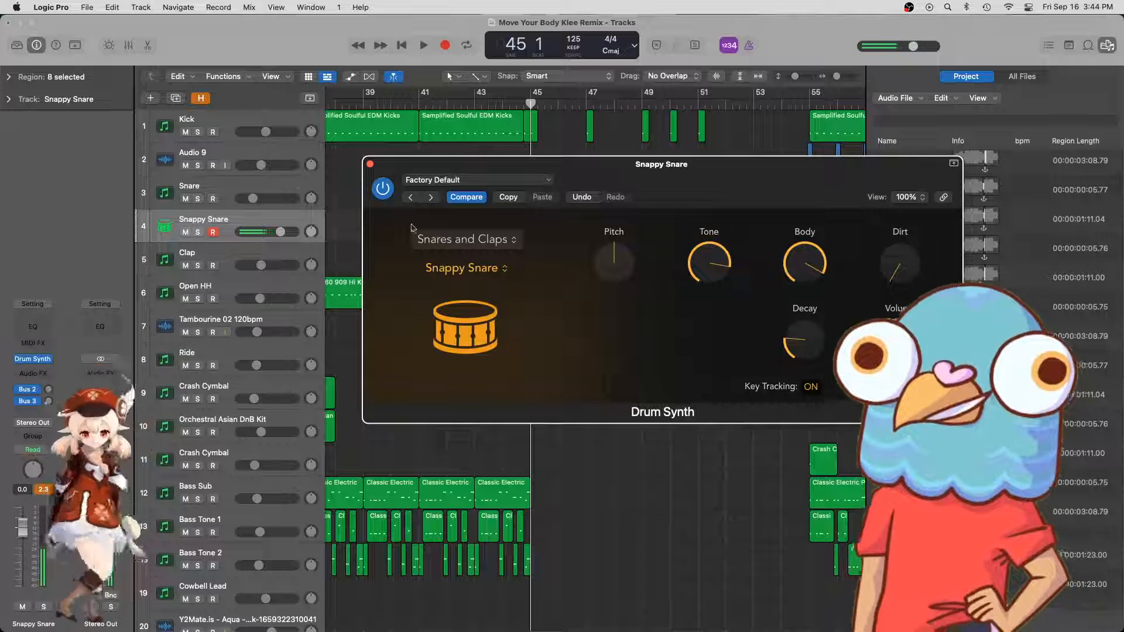
pyautogui.moveTo(381, 173); pyautogui.dragTo(444, 223)
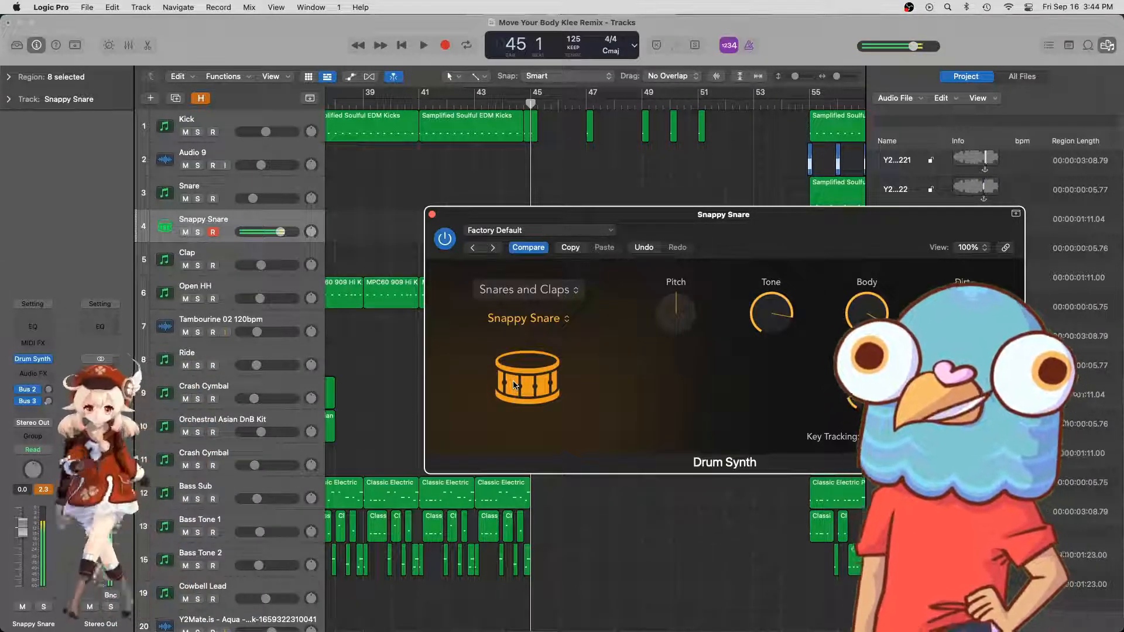
# - Close the Drum Synth window and open the Piano Roll for the Snappy Snare track at bar 45
pyautogui.click(432, 214)
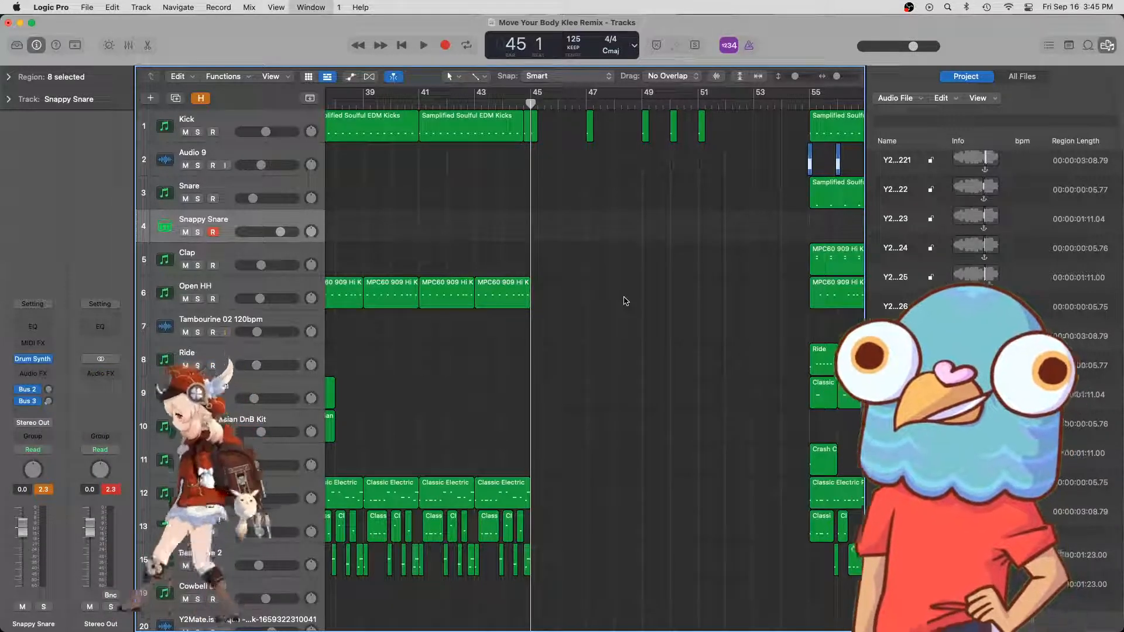
pyautogui.press('super+4')
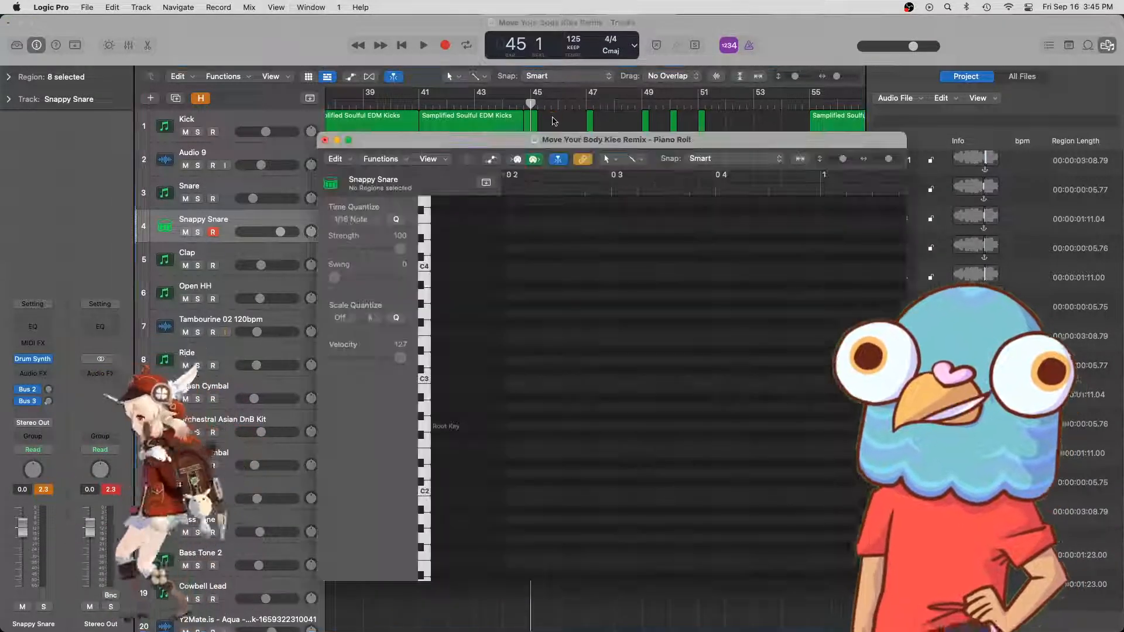
pyautogui.moveTo(572, 141); pyautogui.dragTo(506, 171)
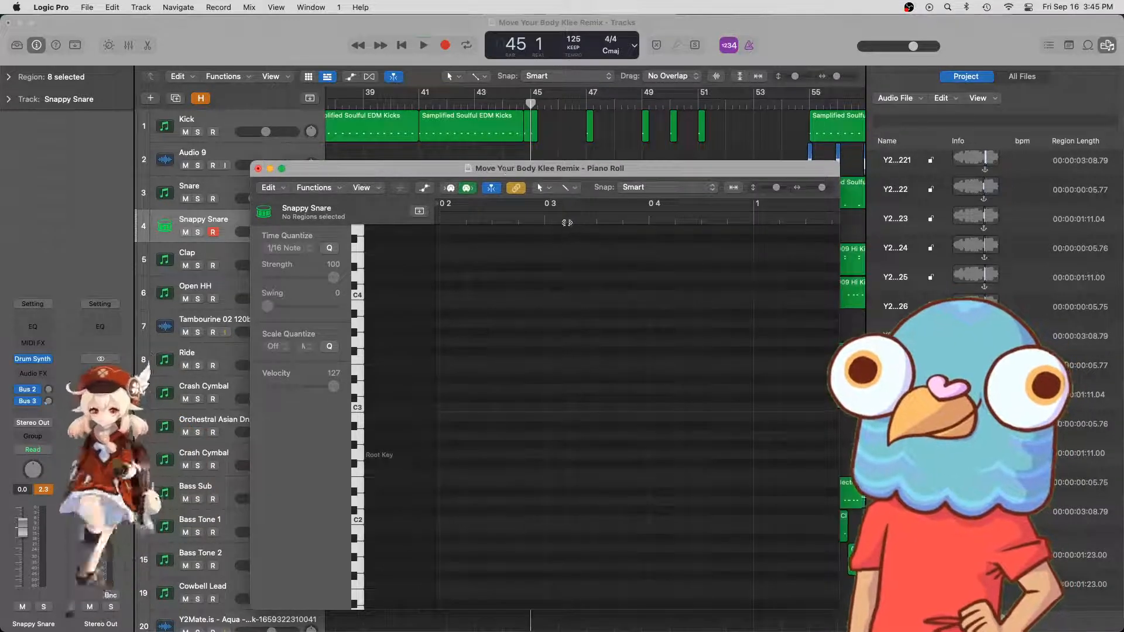
pyautogui.press('space')
pyautogui.press('space')
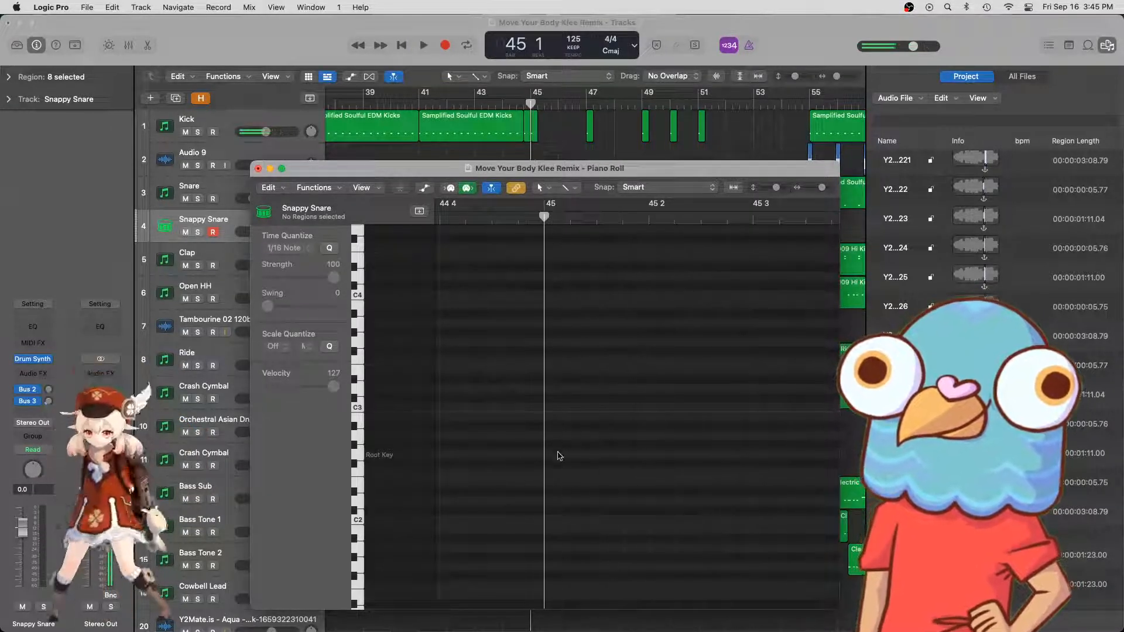
# - Place three snare notes on the root key row from the start of bar 45, three sixteenths apart, and play them back
pyautogui.click(555, 454)
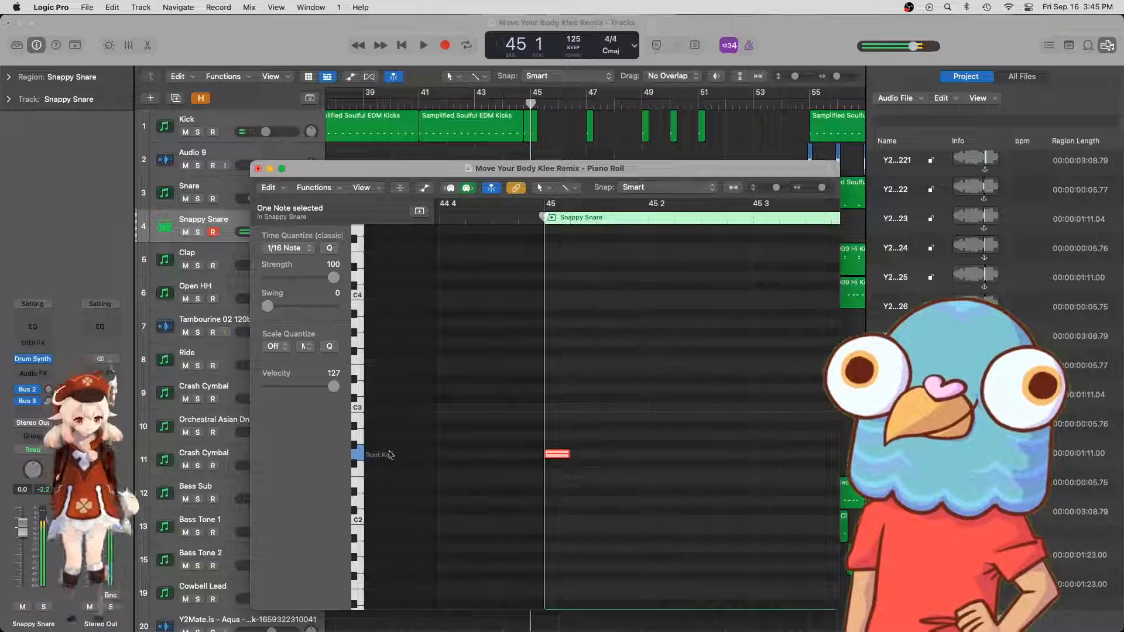
pyautogui.click(639, 455)
pyautogui.click(525, 234)
pyautogui.press('space')
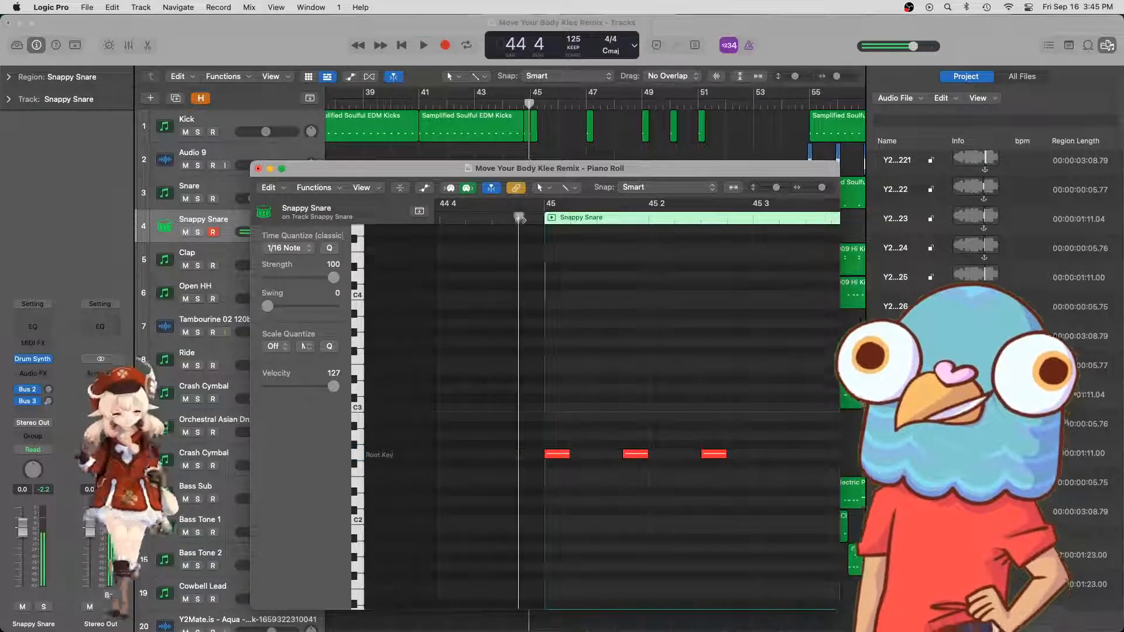
pyautogui.press('space')
pyautogui.hscroll(3, 793, 459)
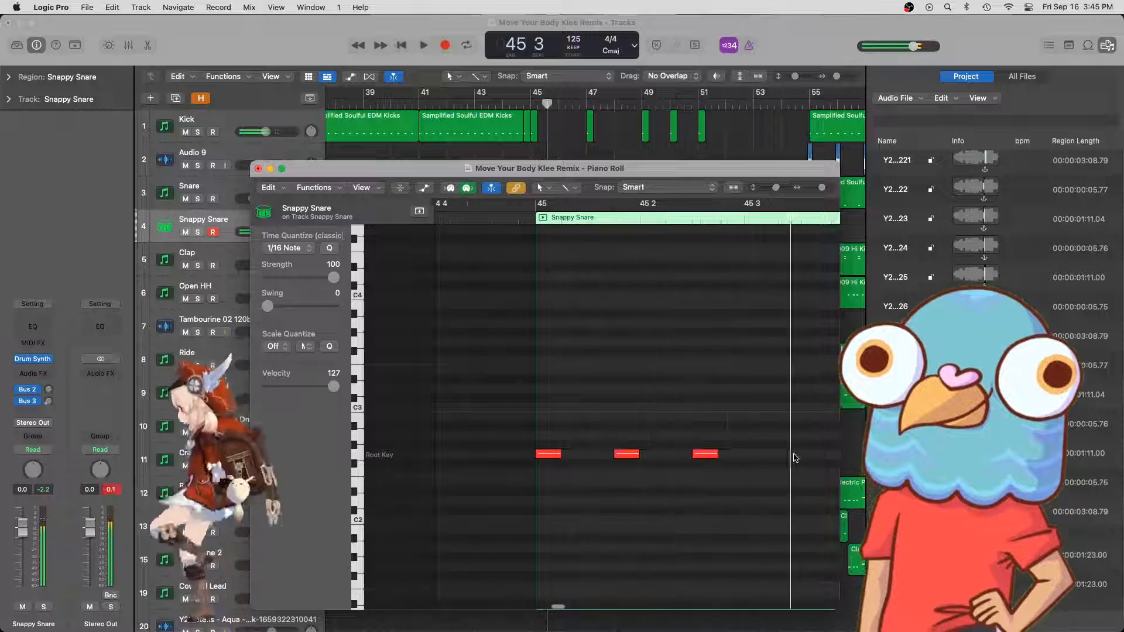
# - Add two adjacent sixteenth snare notes in the second half of beat 3 of bar 45 and play the pattern
pyautogui.click(729, 454)
pyautogui.click(758, 454)
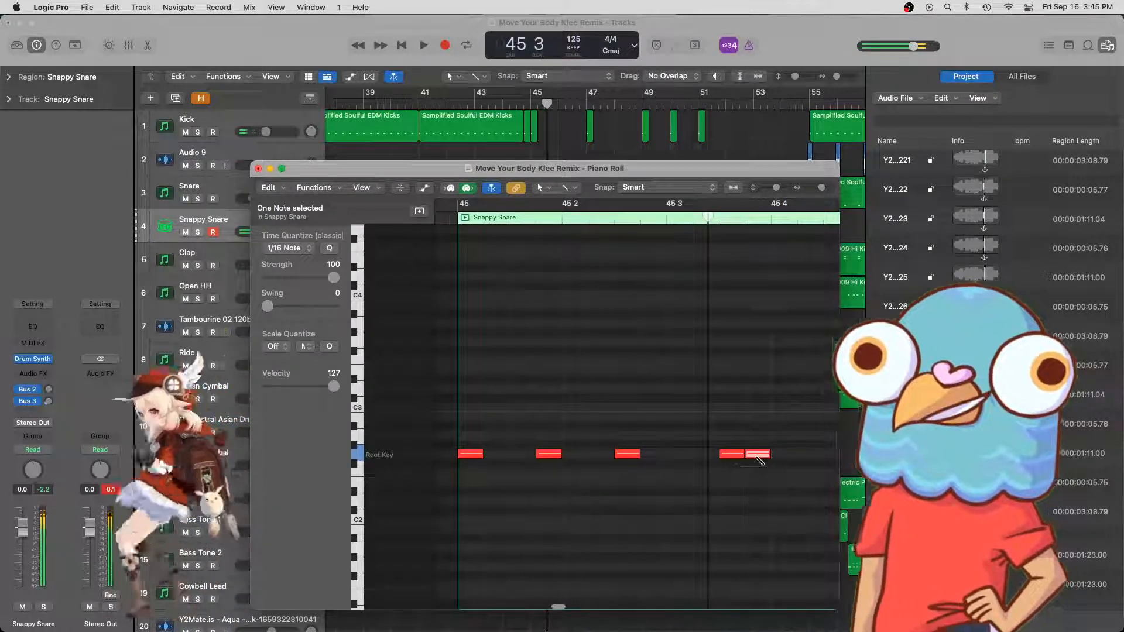
pyautogui.press('super+Left')
pyautogui.press('super+Left')
pyautogui.press('space')
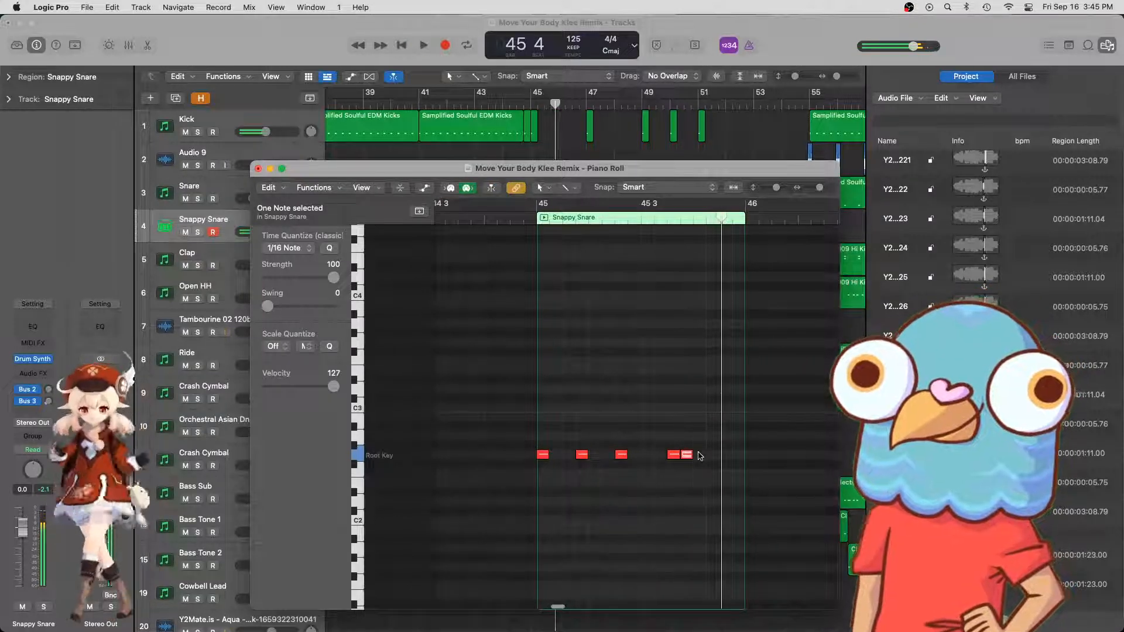
# - Add two snare notes in beat 4 of bar 45, on the beat and halfway through it, and audition the bar
pyautogui.click(700, 454)
pyautogui.click(727, 454)
pyautogui.press('space')
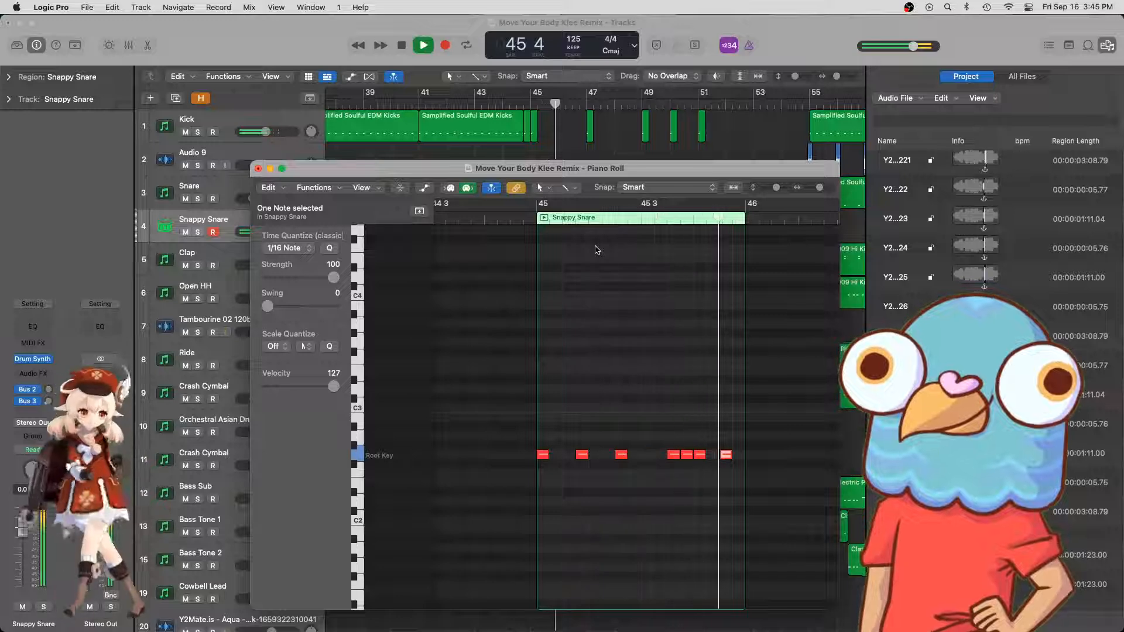
pyautogui.press('space')
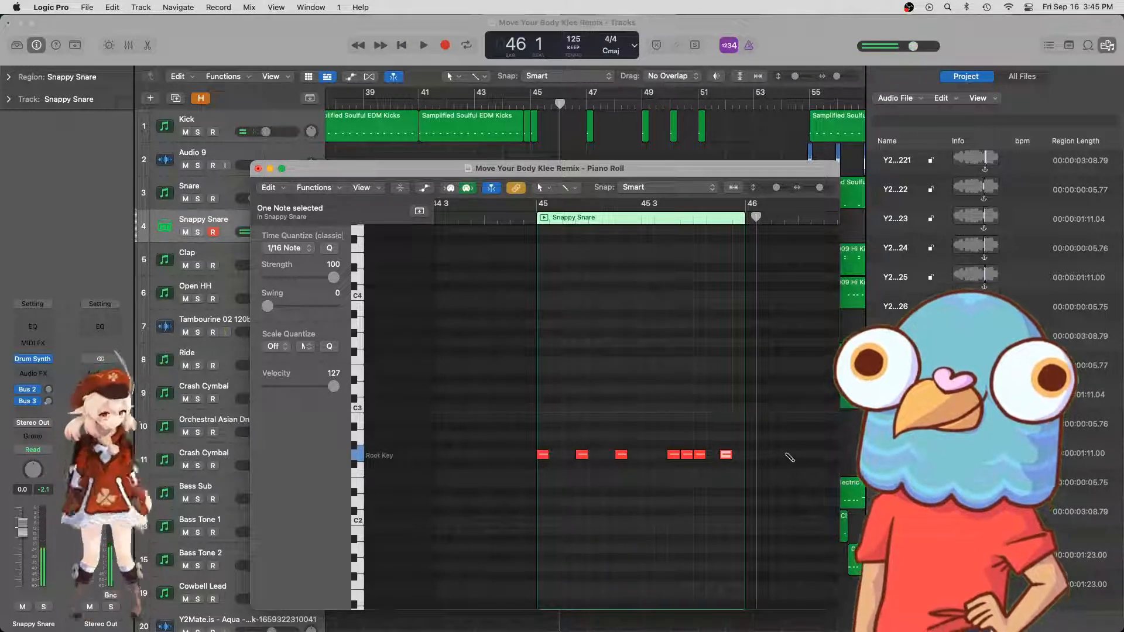
# - Repeat the seven-note snare pattern from bar 45 through the end of bar 48
pyautogui.moveTo(735, 475); pyautogui.dragTo(521, 444)
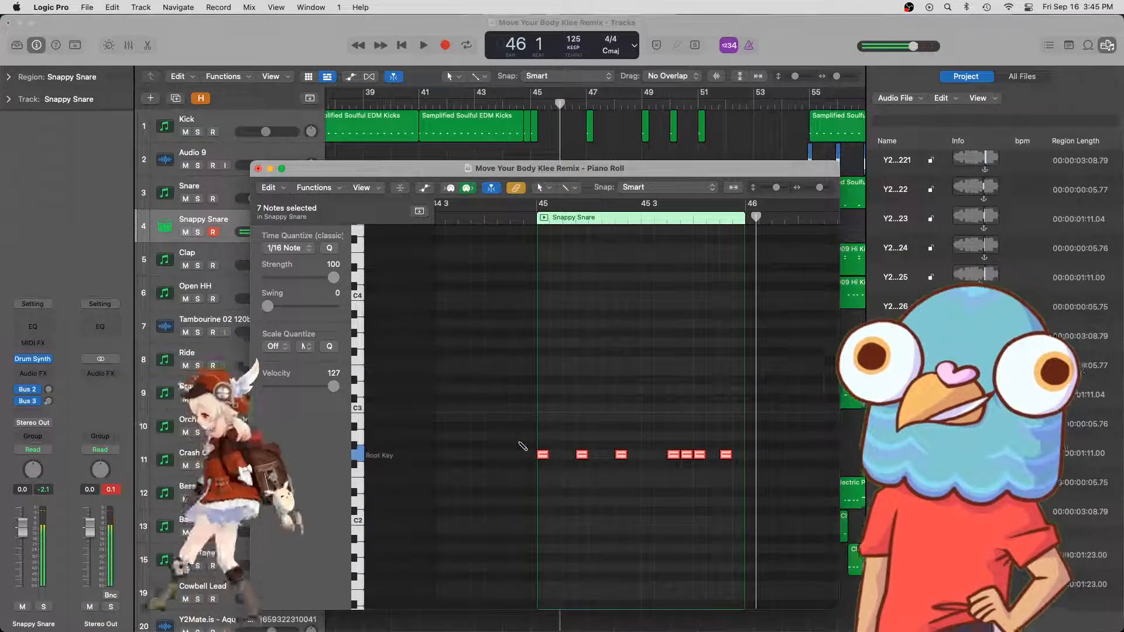
pyautogui.press('super+r')
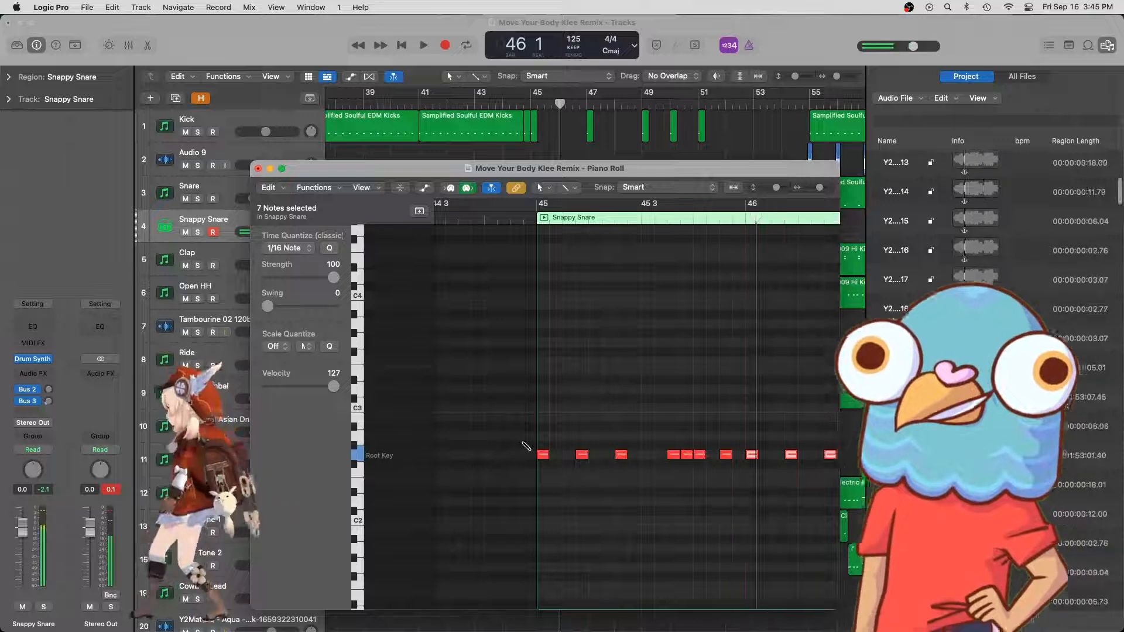
pyautogui.hscroll(3, 626, 416)
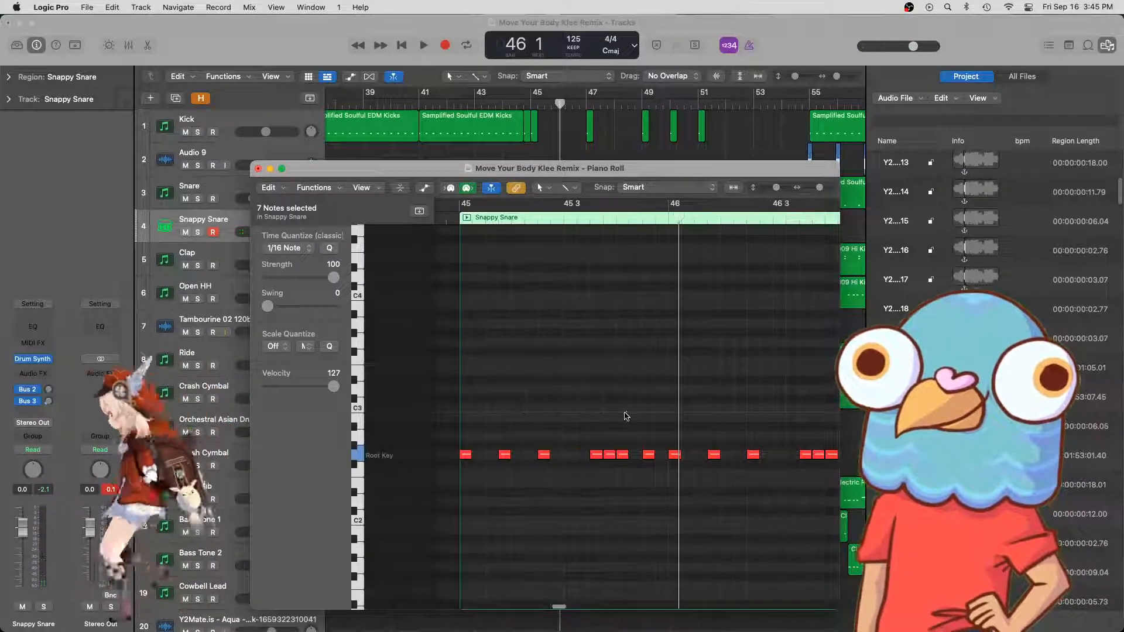
pyautogui.press('super+Left')
pyautogui.hscroll(3, 614, 421)
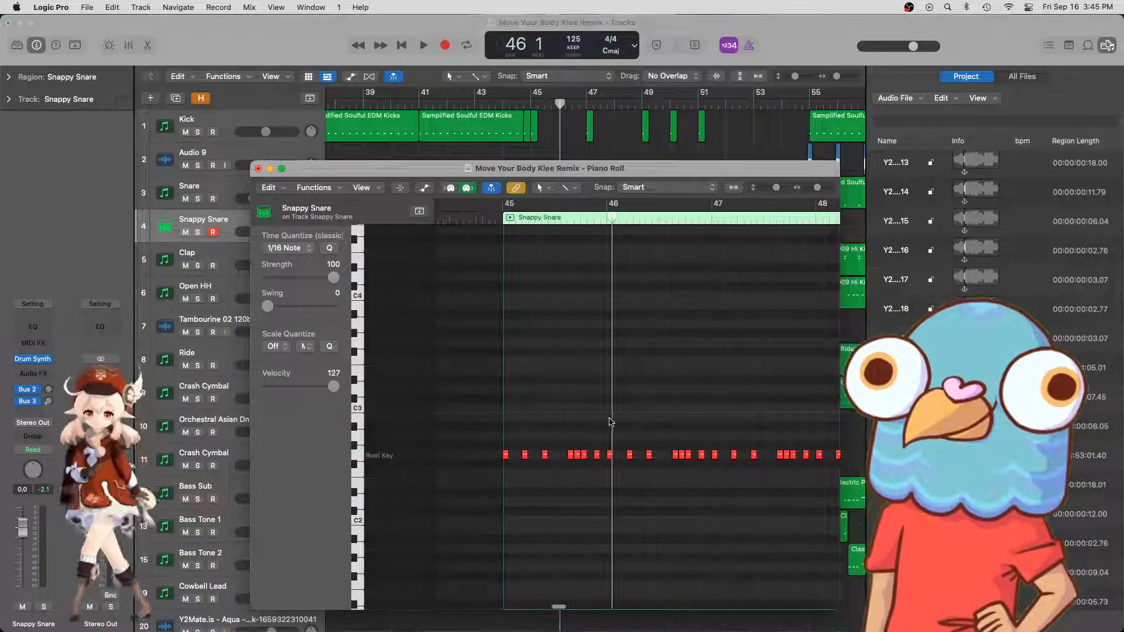
pyautogui.hscroll(4, 509, 280)
# - Play the repeated snare pattern from bar 45 to check how it fits the arrangement
pyautogui.press(',')
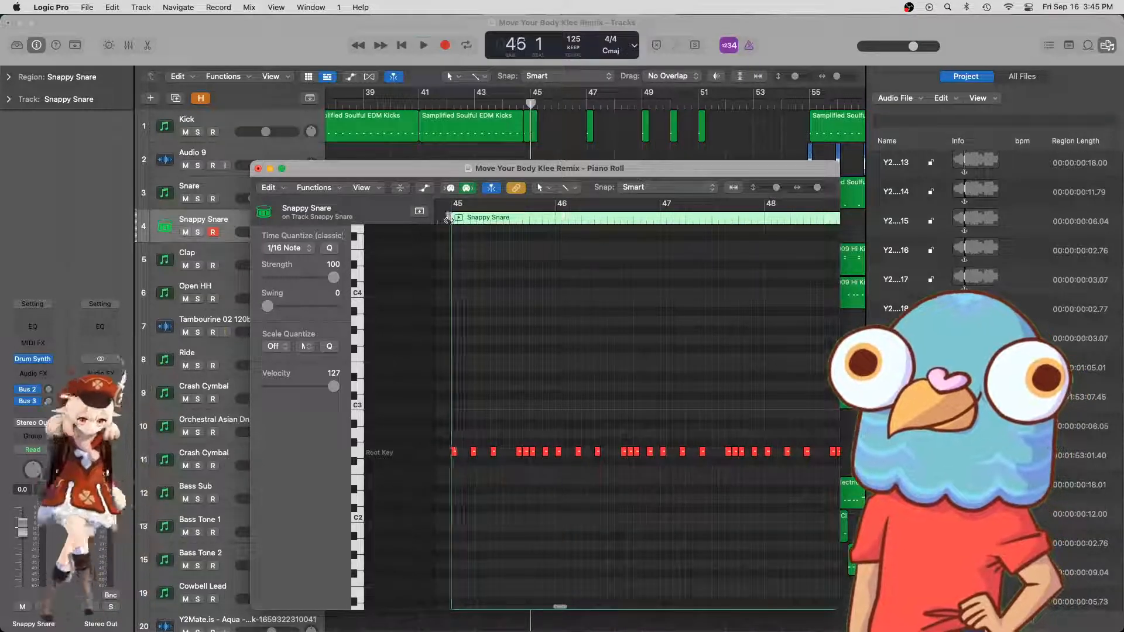
pyautogui.press('space')
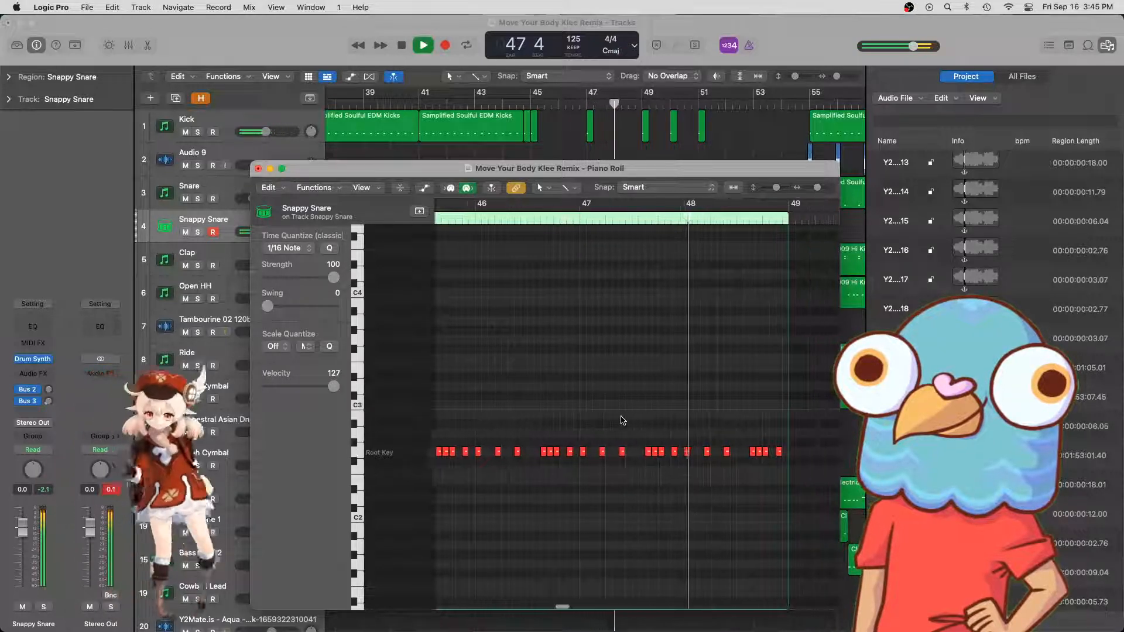
pyautogui.press('space')
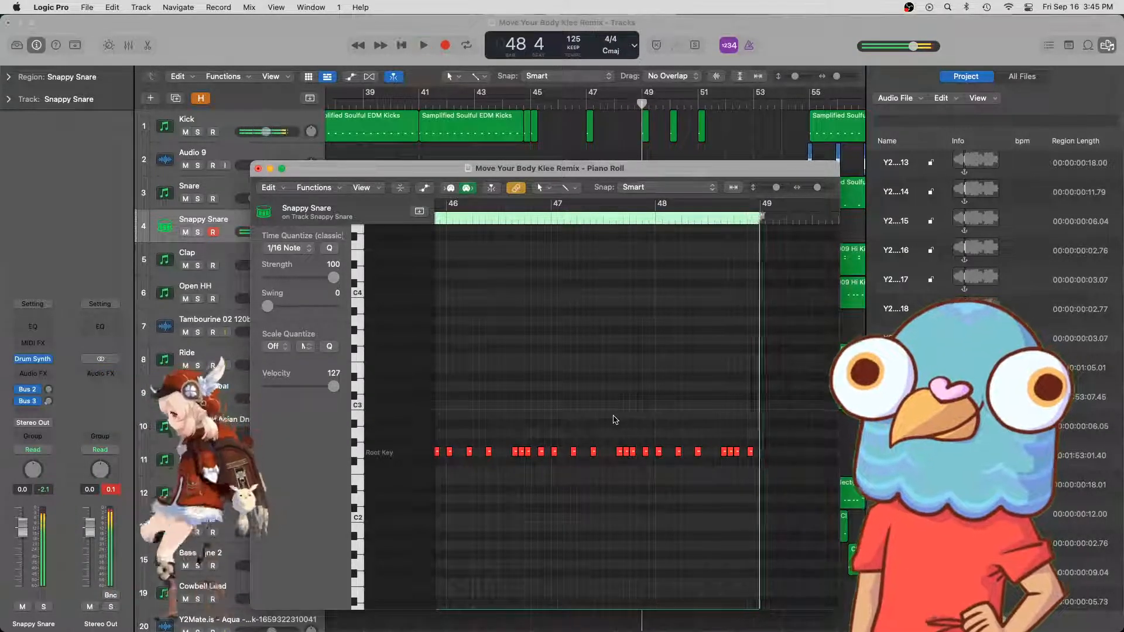
pyautogui.click(521, 220)
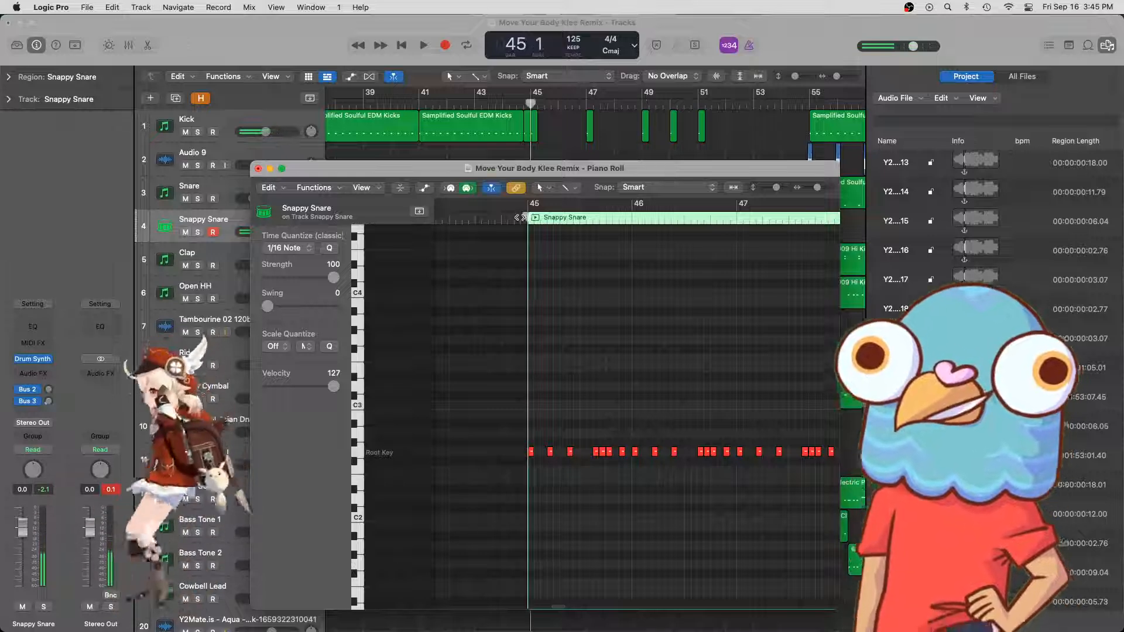
pyautogui.press('space')
# - Vary the end of bar 46 by shifting the closing snare notes to new sixteenth positions, and play the result
pyautogui.press('super+Right')
pyautogui.press('super+Right')
pyautogui.hscroll(5, 671, 405)
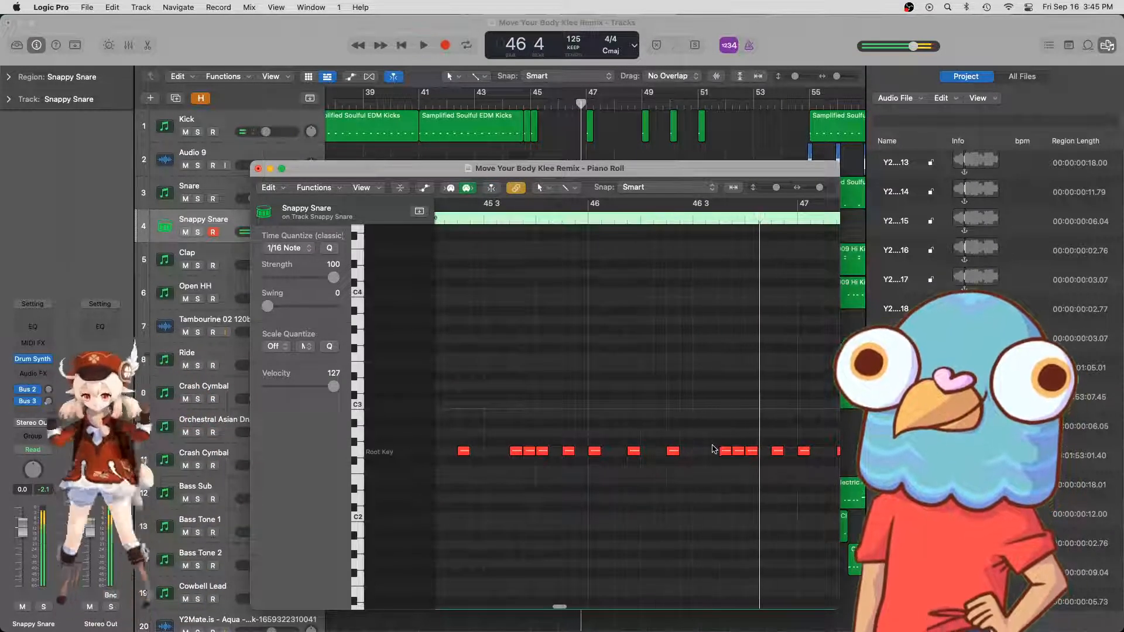
pyautogui.click(712, 451)
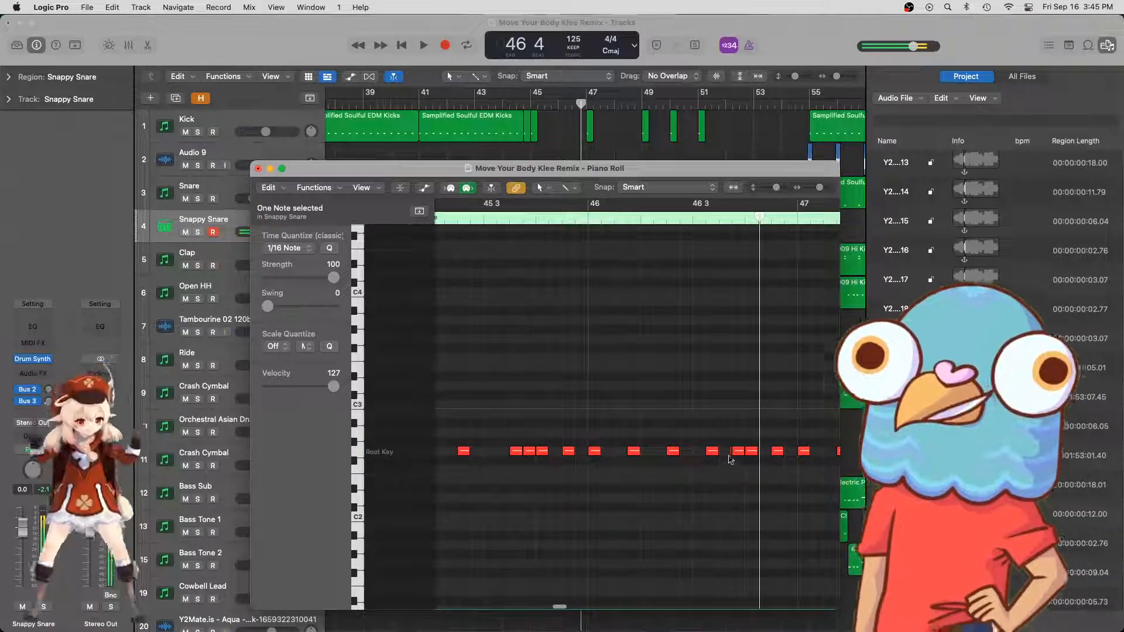
pyautogui.press('super+l')
pyautogui.moveTo(755, 452)
pyautogui.mouseDown()
pyautogui.moveTo(788, 456)
pyautogui.moveTo(777, 454)
pyautogui.mouseUp()
pyautogui.press('space')
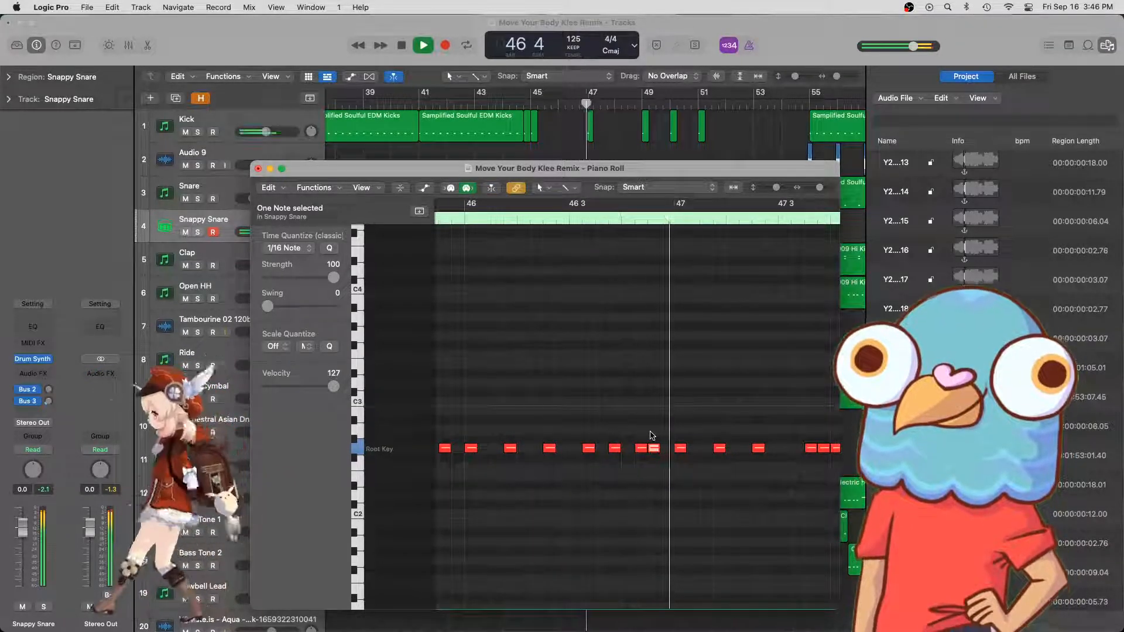
pyautogui.press('space')
# - Add two half-length snare notes in the last sixteenth before bar 47 and play the transition
pyautogui.keyDown('super'); pyautogui.click(669, 451); pyautogui.keyUp('super')
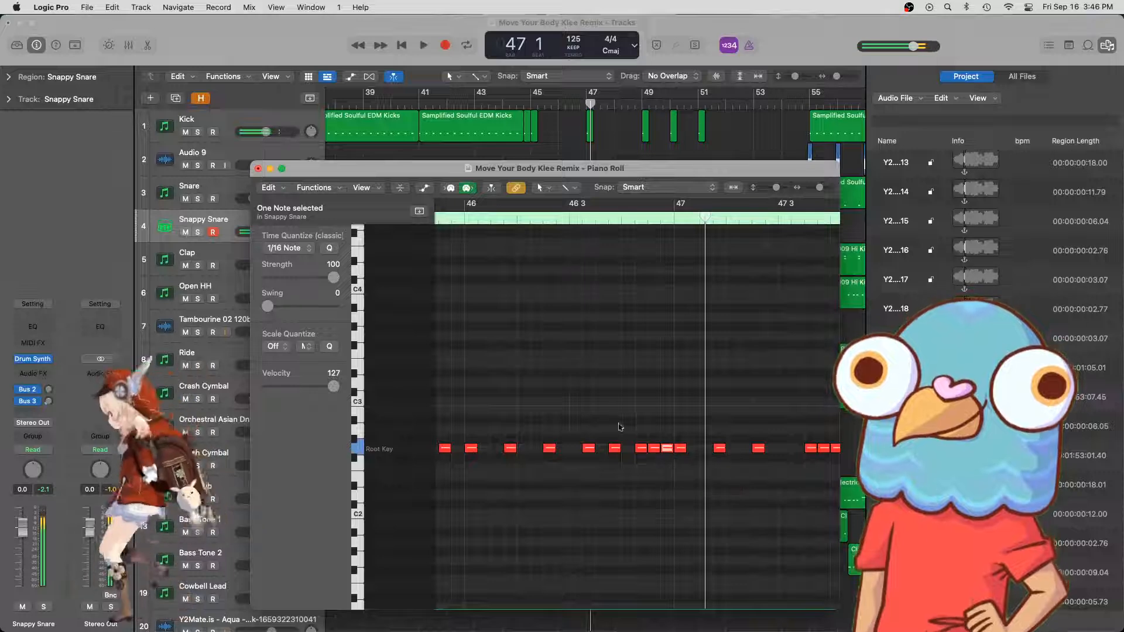
pyautogui.click(611, 221)
pyautogui.press('space')
pyautogui.press('space')
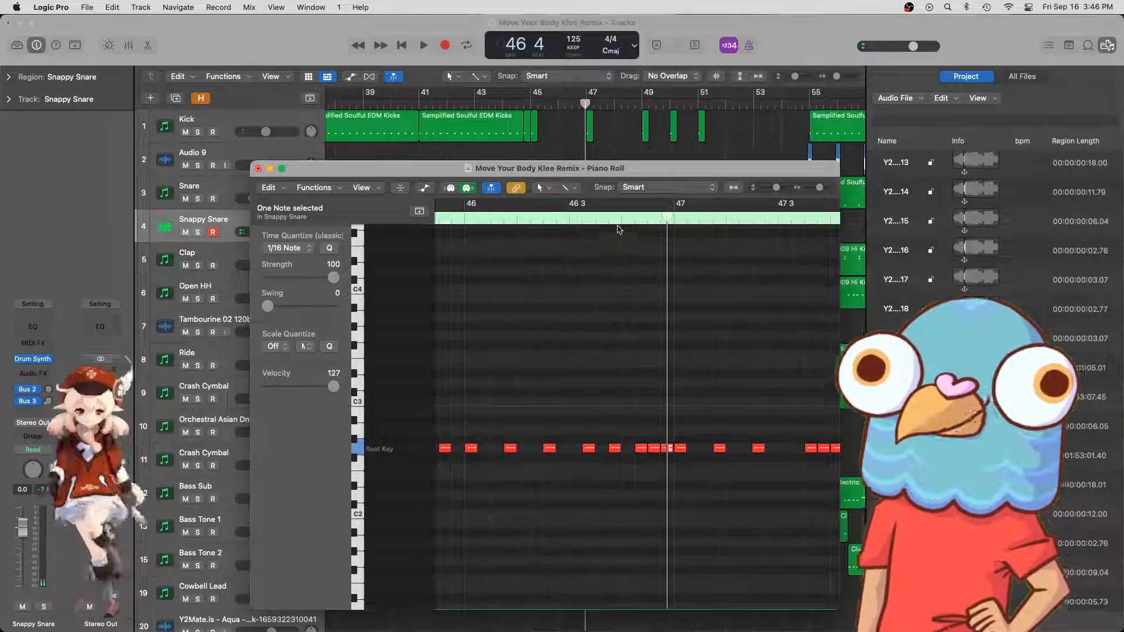
pyautogui.press('space')
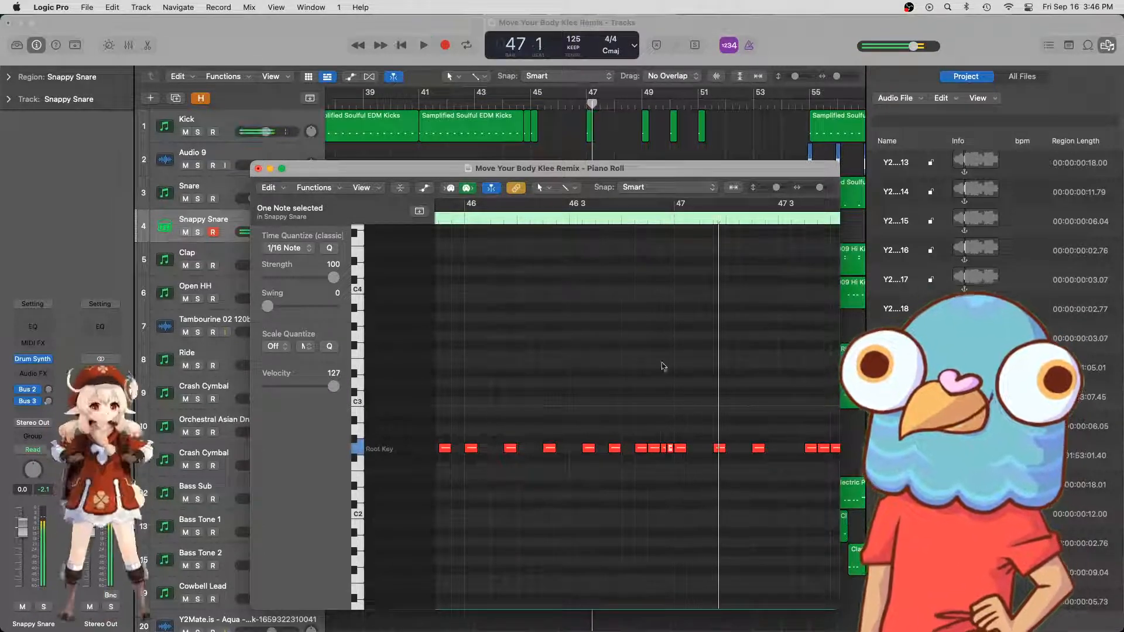
# - Set the velocity of the two short snare notes before bar 47 to 104 and play the pattern through bar 48
pyautogui.keyDown('shift'); pyautogui.click(664, 448); pyautogui.keyUp('shift')
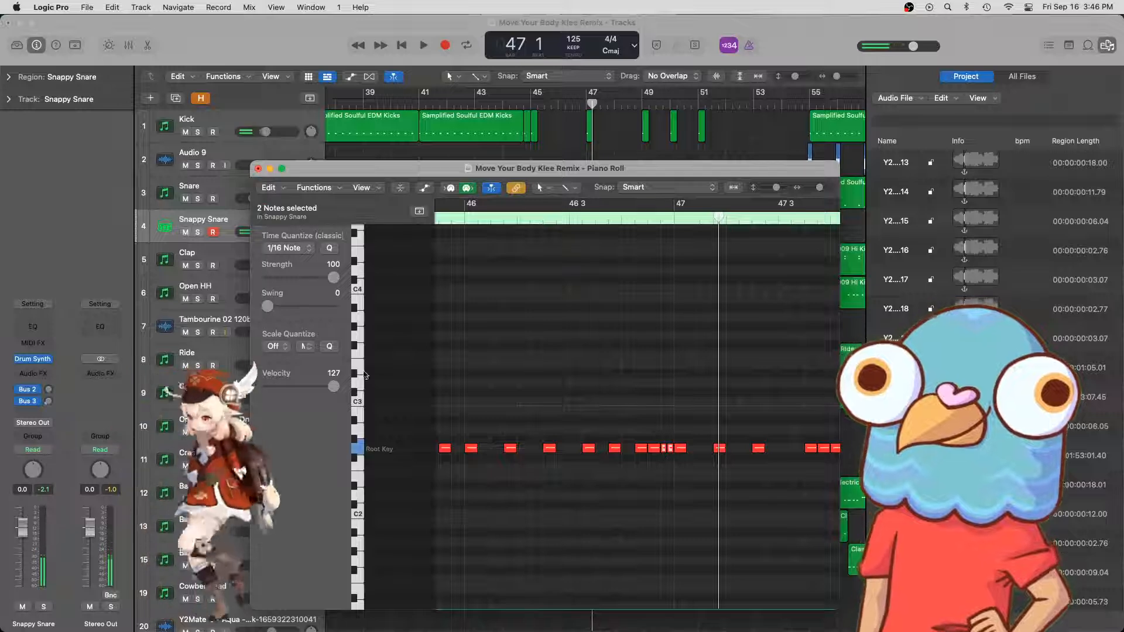
pyautogui.moveTo(333, 386); pyautogui.dragTo(322, 387)
pyautogui.click(612, 219)
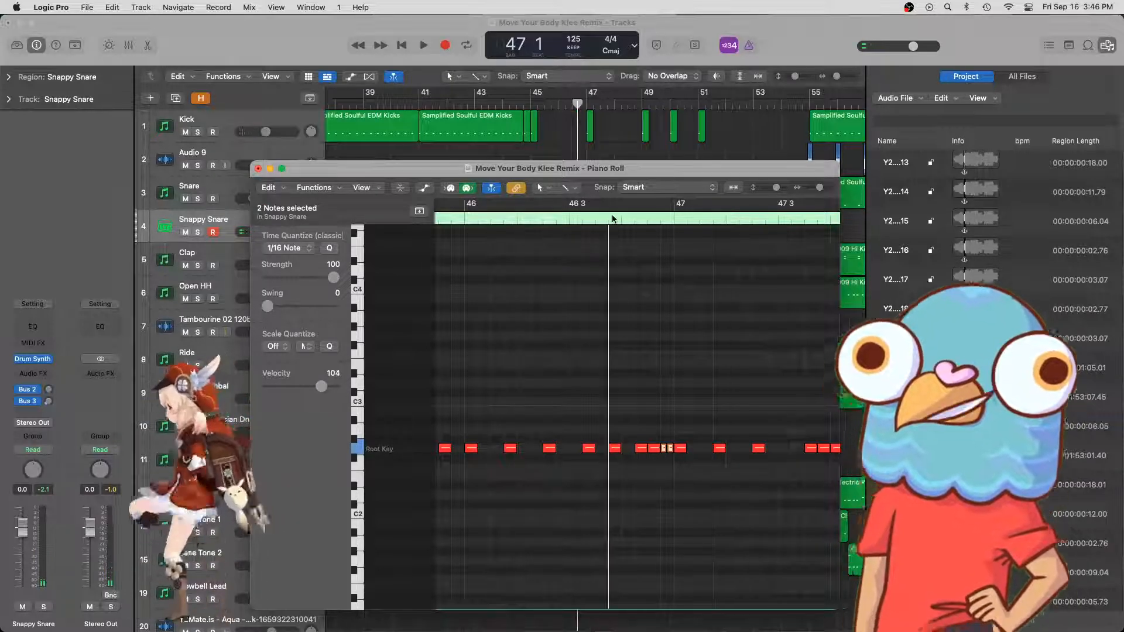
pyautogui.press('space')
pyautogui.press('space')
pyautogui.hscroll(-5, 597, 266)
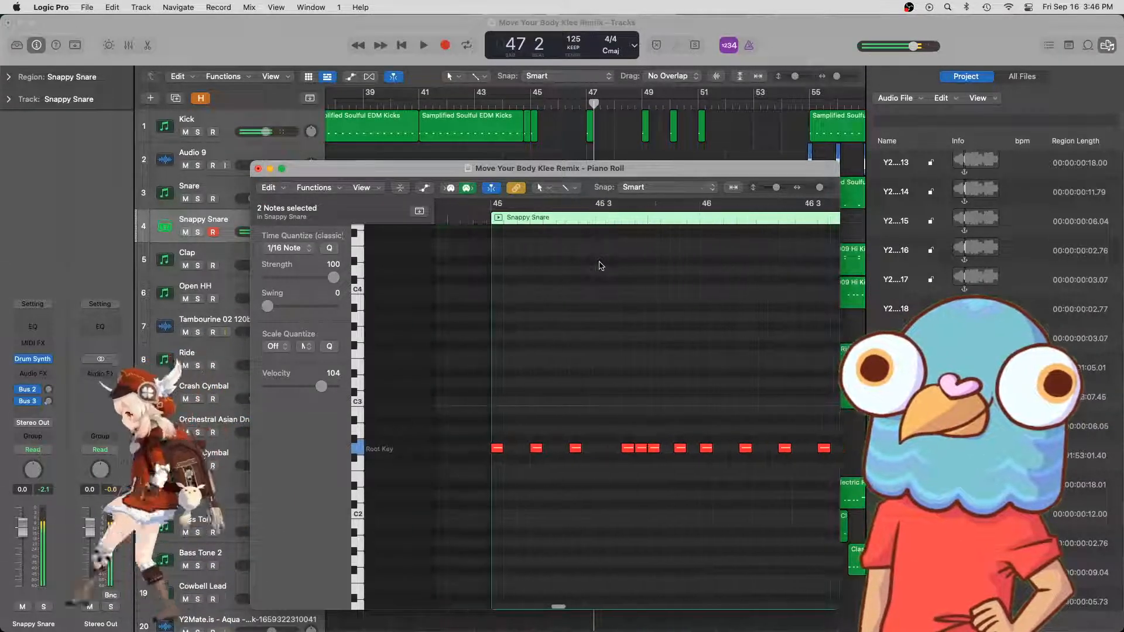
pyautogui.press('space')
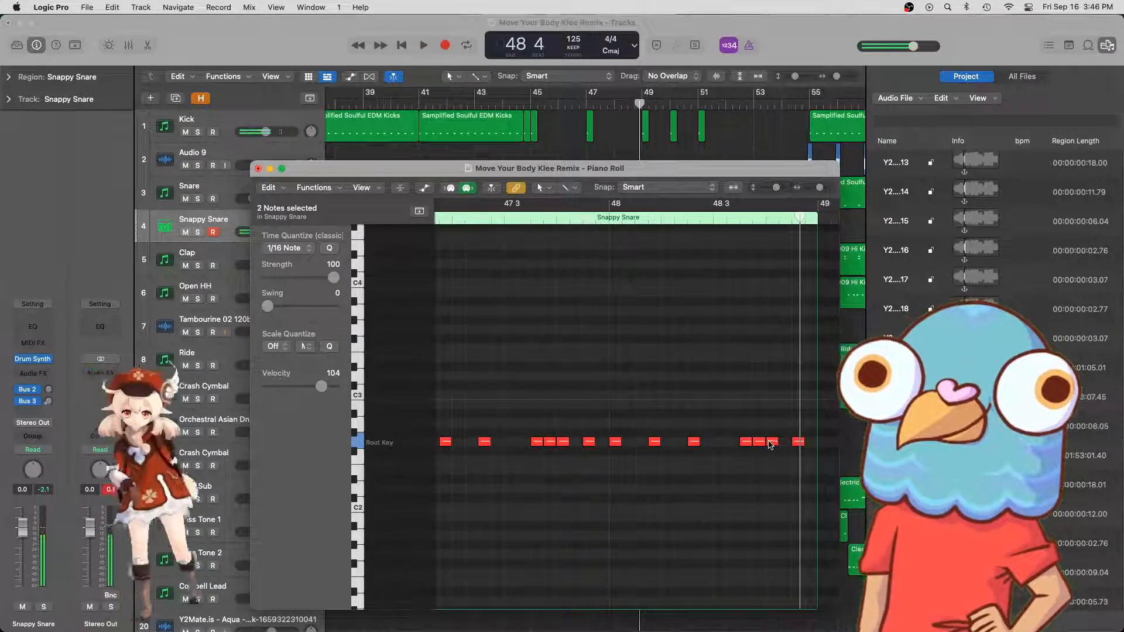
# - Replace the first two notes of bar 48's three-note cluster with two spaced-out snare notes in beat 3, and play the bar
pyautogui.moveTo(746, 424); pyautogui.dragTo(757, 452)
pyautogui.press('Delete')
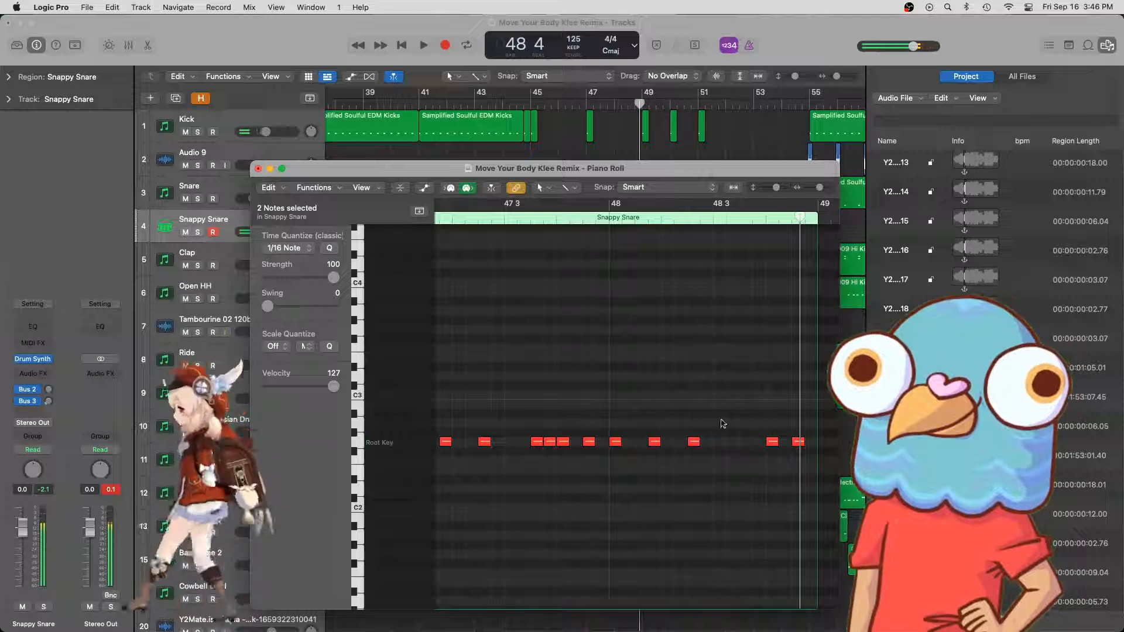
pyautogui.click(732, 441)
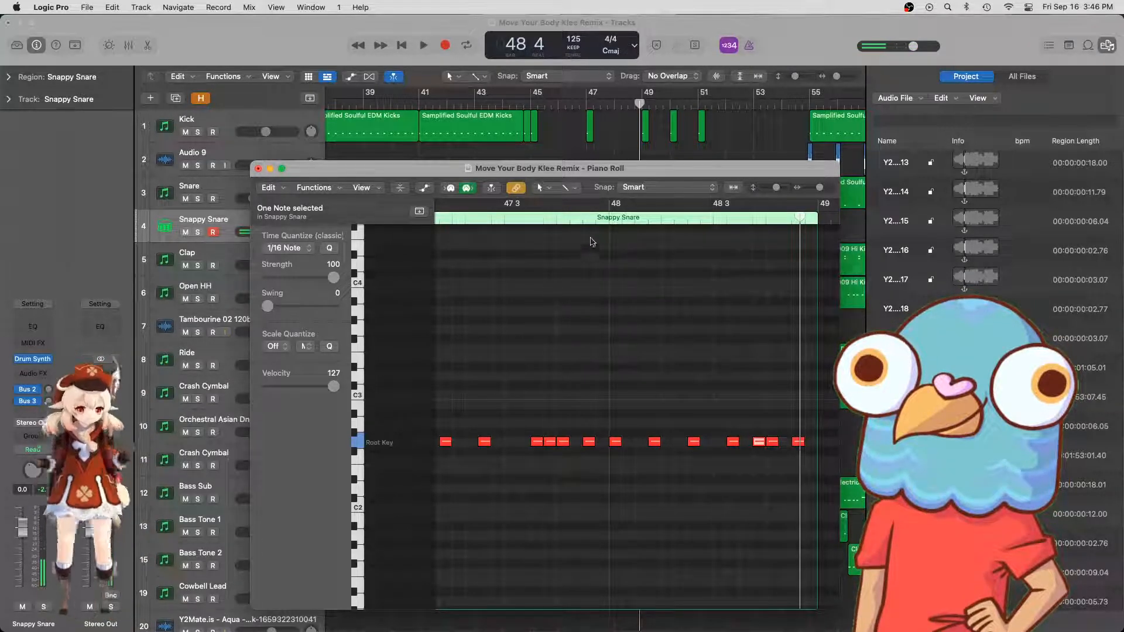
pyautogui.click(591, 218)
pyautogui.press('space')
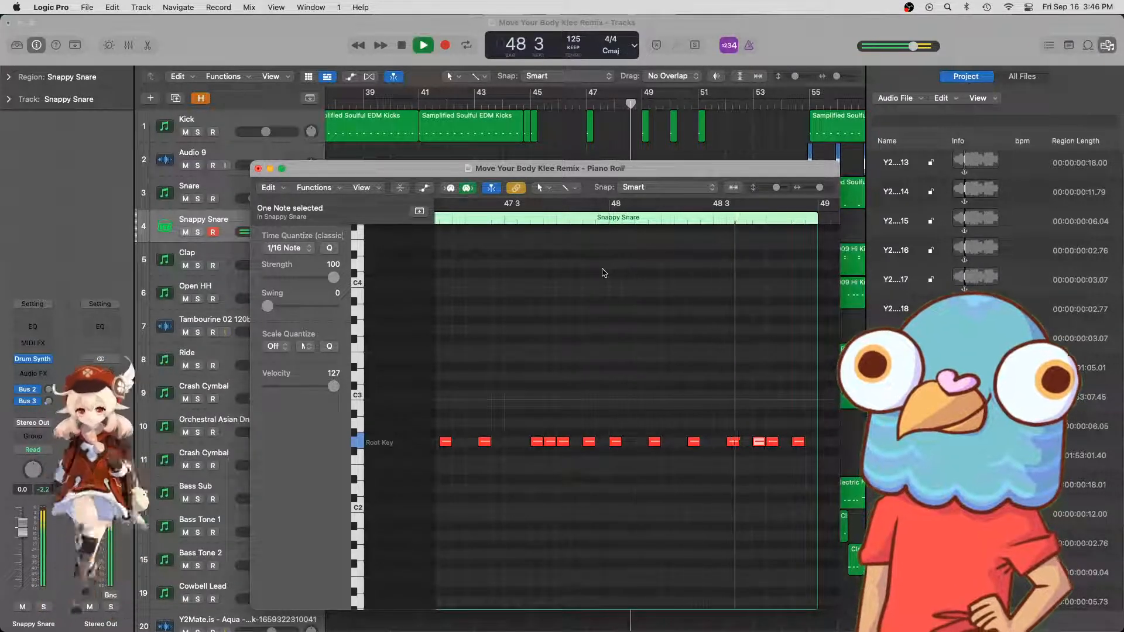
pyautogui.press('space')
# - Add a closing snare note on the last sixteenth of bar 48, right before bar 49
pyautogui.hscroll(-8, 490, 352)
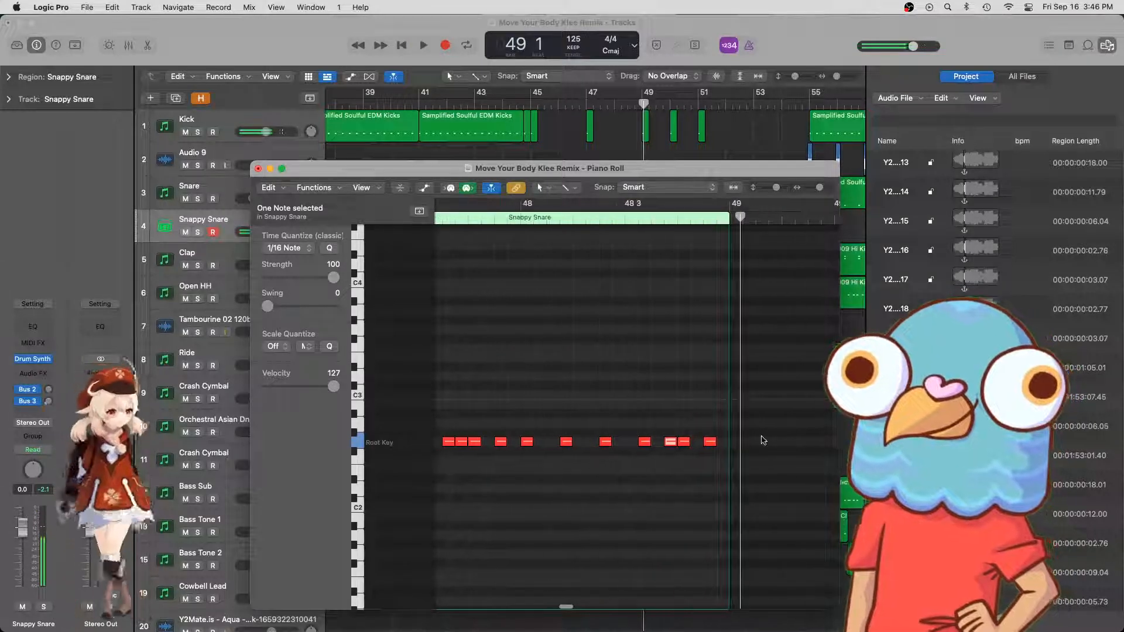
pyautogui.click(726, 443)
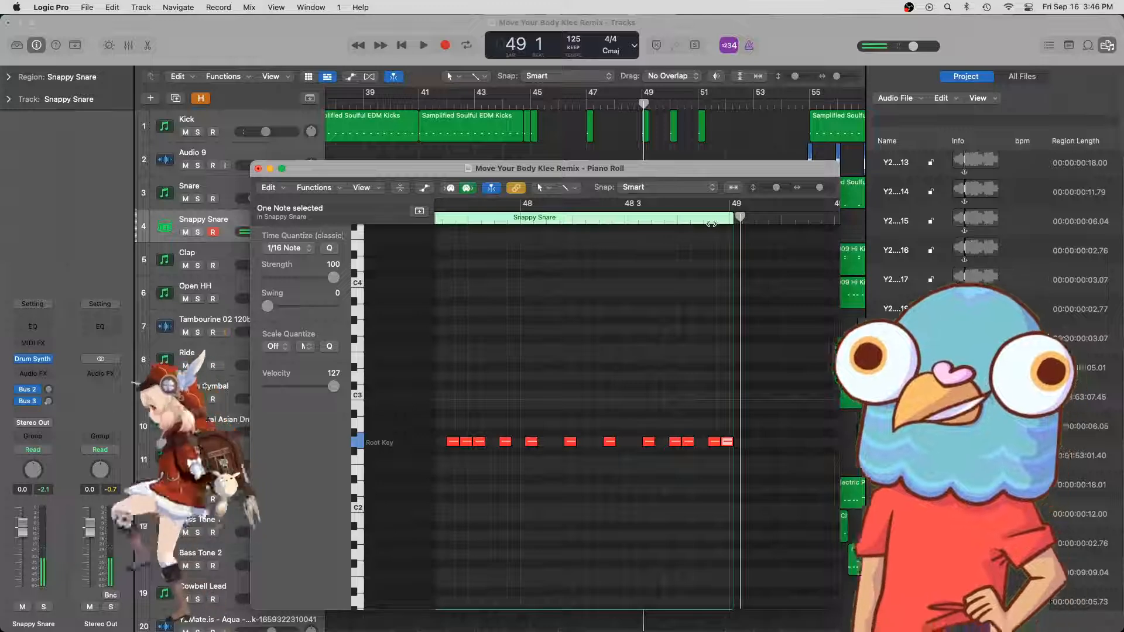
pyautogui.click(714, 394)
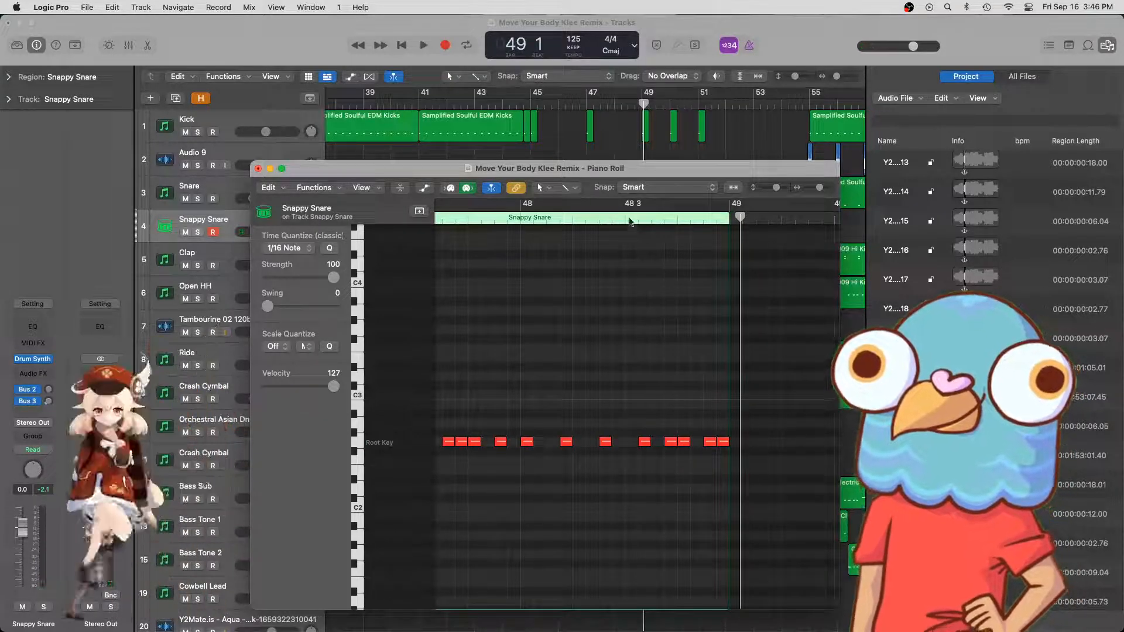
# - Repeat all the snare notes of bars 45 to 48 directly behind them, starting at bar 49
pyautogui.doubleClick(631, 222)
pyautogui.press('space')
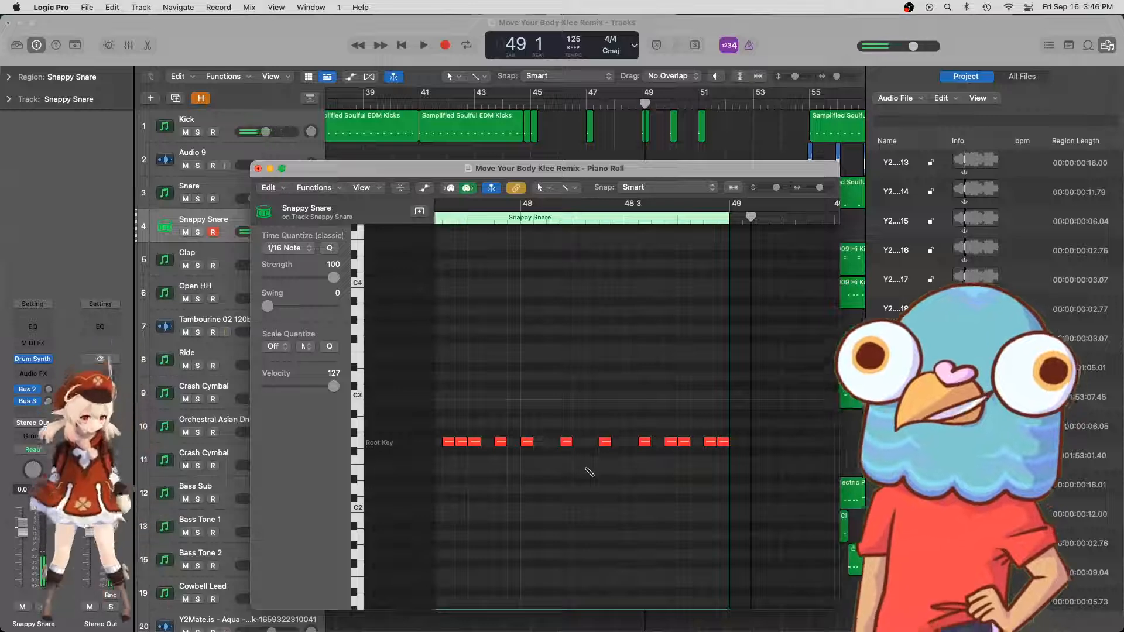
pyautogui.press('super+Left')
pyautogui.press('super+Left')
pyautogui.moveTo(770, 391); pyautogui.dragTo(479, 486)
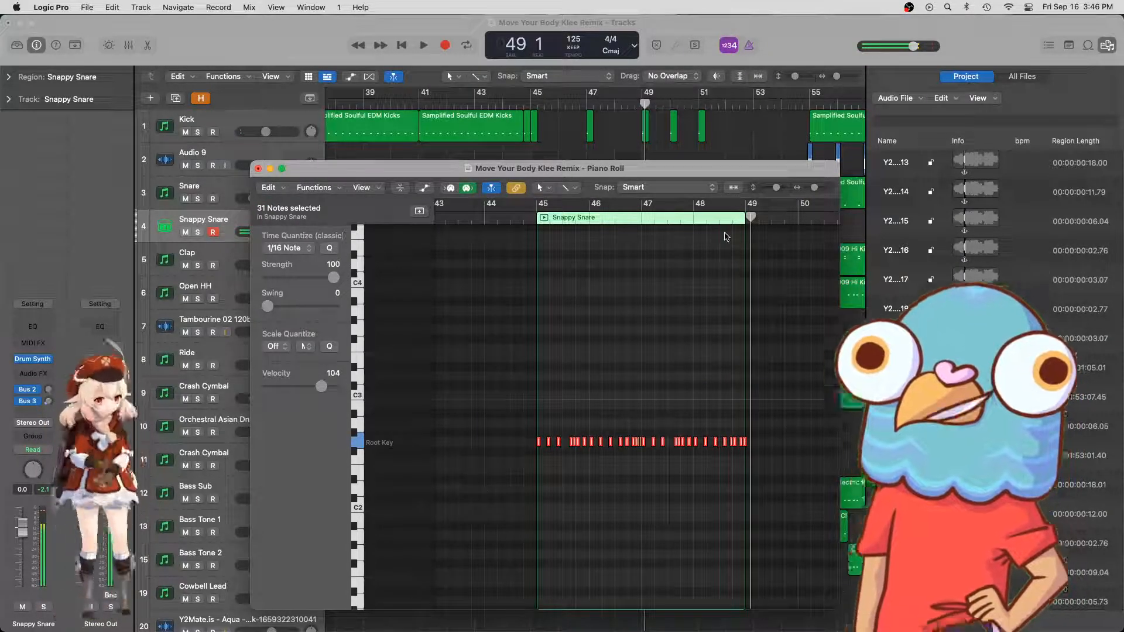
pyautogui.press('super+r')
# - Play the repeated pattern from bar 49 and delete its snare notes from beat 3 of bar 51 onward
pyautogui.doubleClick(728, 223)
pyautogui.press('super+Right')
pyautogui.press('super+Right')
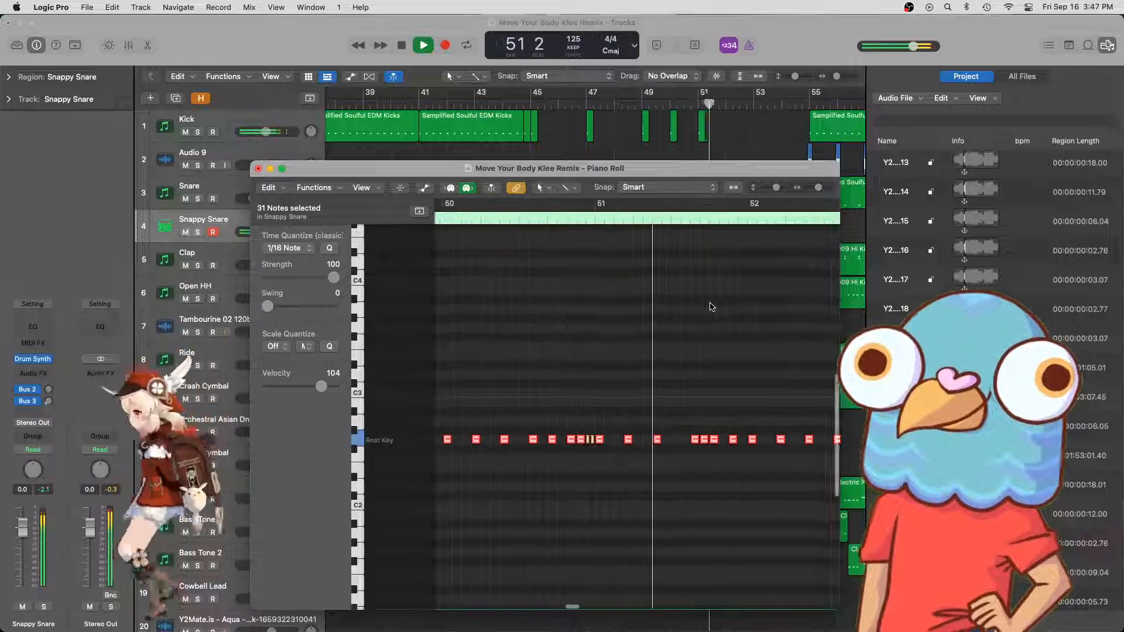
pyautogui.press('space')
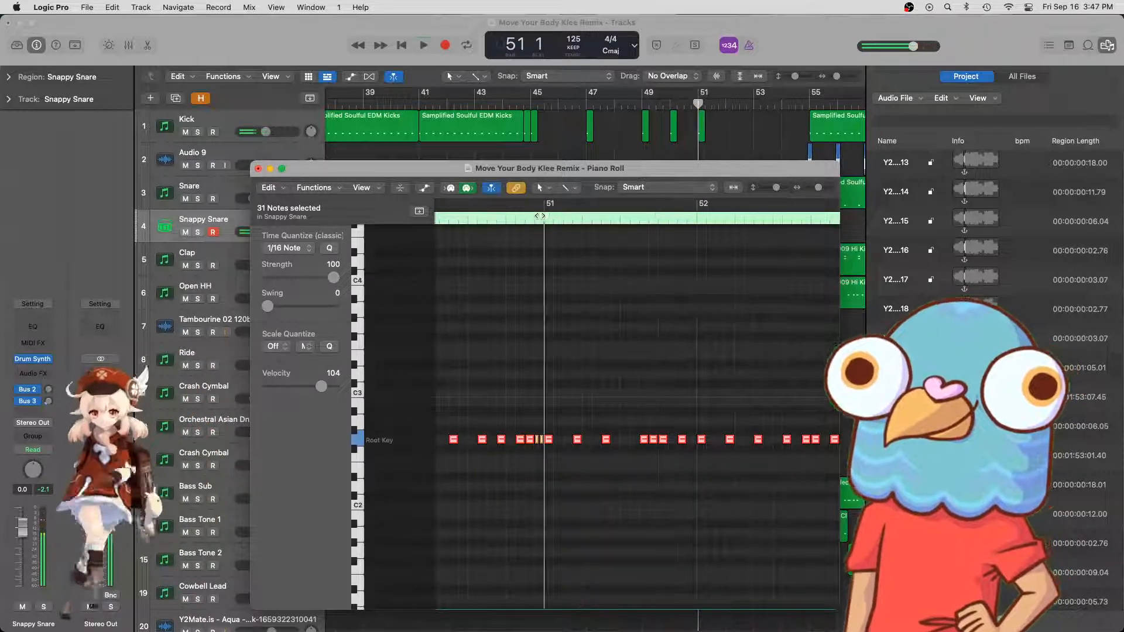
pyautogui.press('space')
pyautogui.press('space')
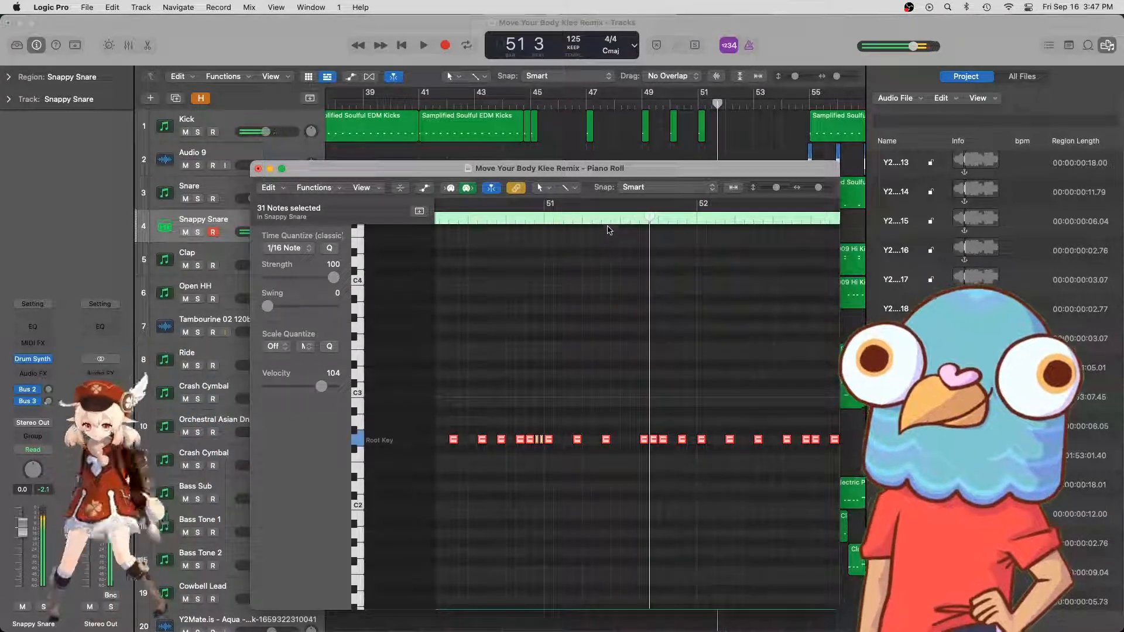
pyautogui.moveTo(650, 299); pyautogui.dragTo(837, 490)
pyautogui.press('Delete')
pyautogui.hscroll(-3, 674, 389)
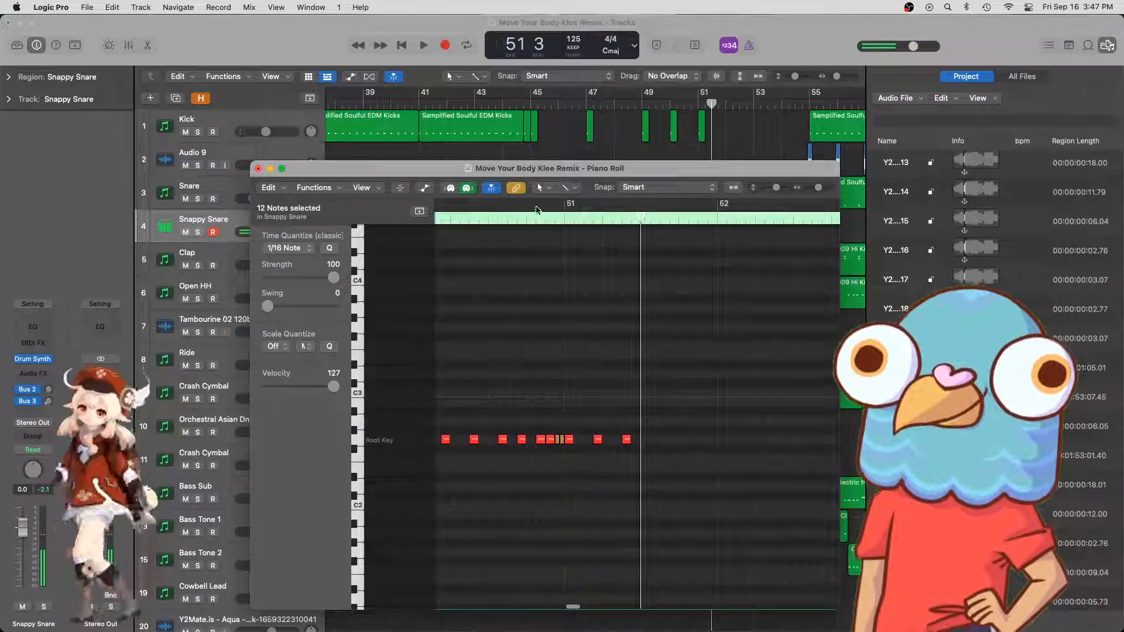
# - Add two snare notes right behind the last note in bar 51 to form a cluster of three consecutive sixteenths
pyautogui.press('space')
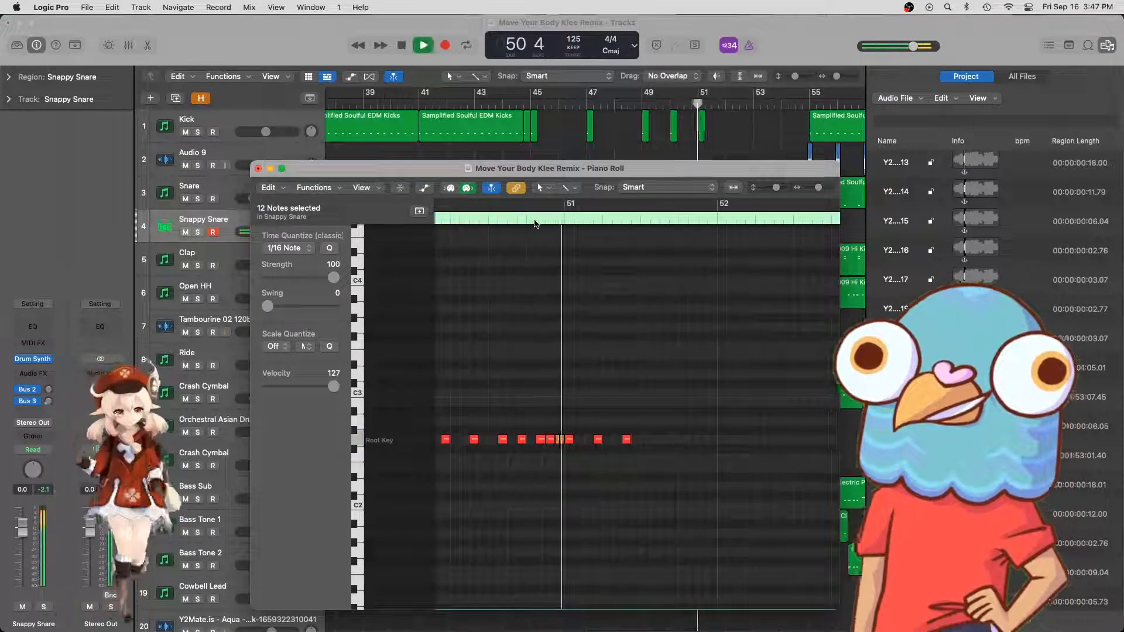
pyautogui.press('space')
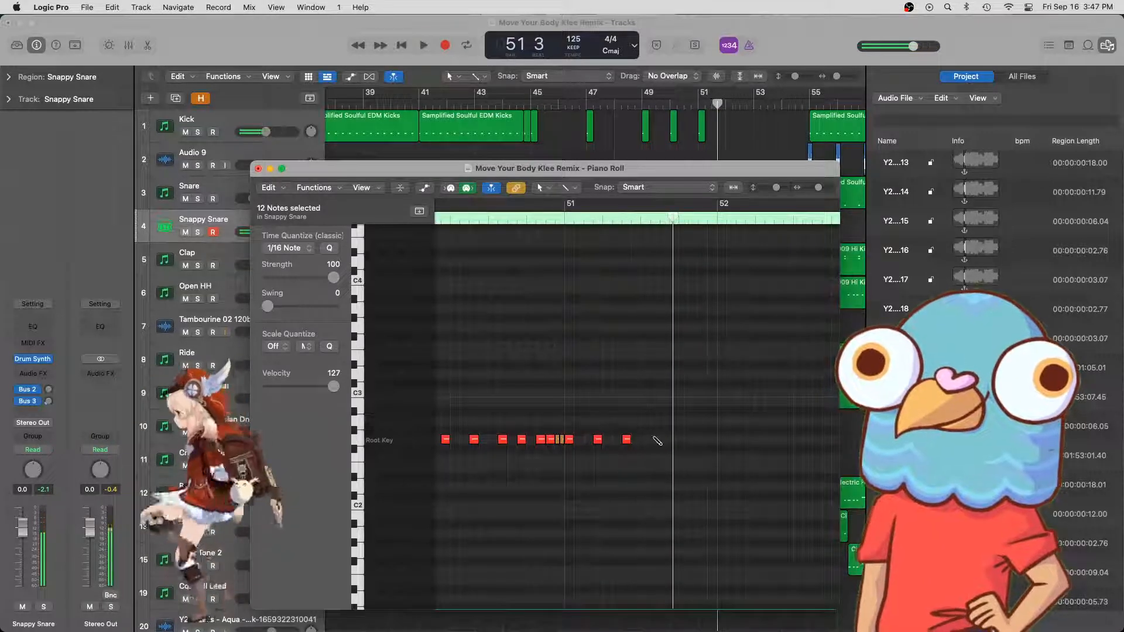
pyautogui.keyDown('super'); pyautogui.click(645, 439); pyautogui.keyUp('super')
pyautogui.click(627, 440)
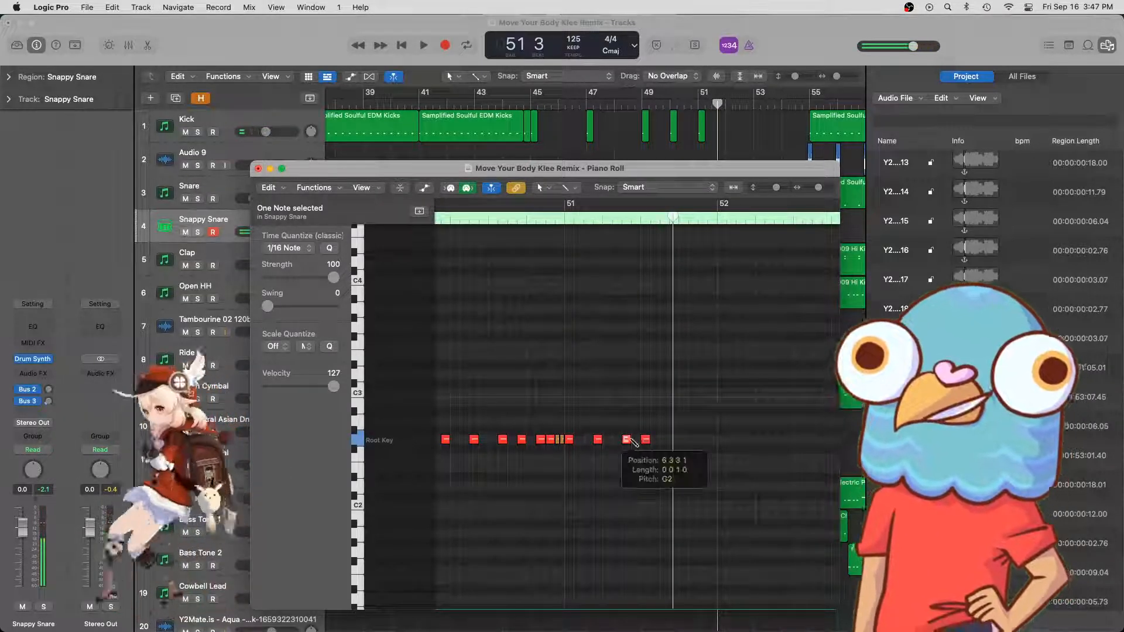
pyautogui.moveTo(628, 442); pyautogui.dragTo(637, 443)
pyautogui.keyDown('super'); pyautogui.click(627, 440); pyautogui.keyUp('super')
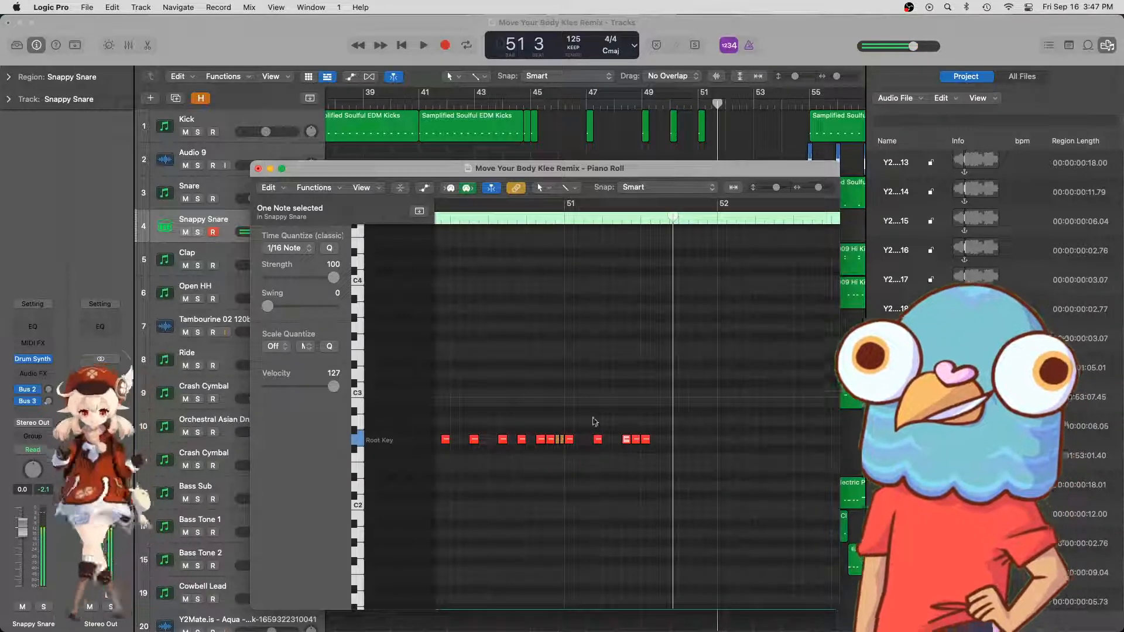
# - Play the snare pattern from bar 49 through bar 51 to check the new ending cluster
pyautogui.hscroll(-5, 595, 422)
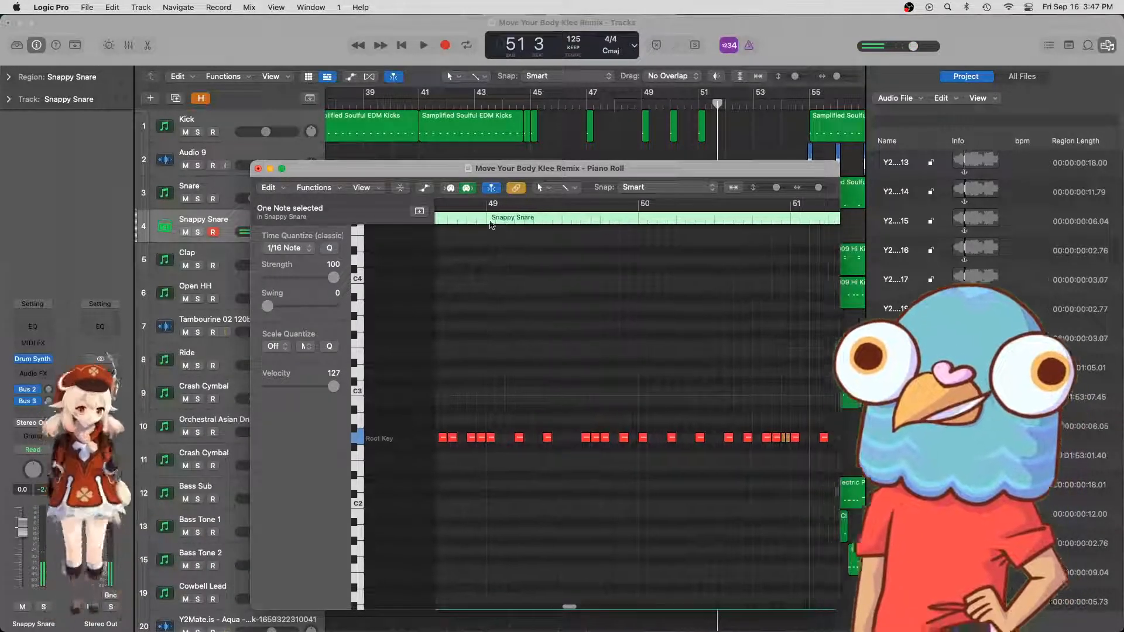
pyautogui.click(491, 225)
pyautogui.press('space')
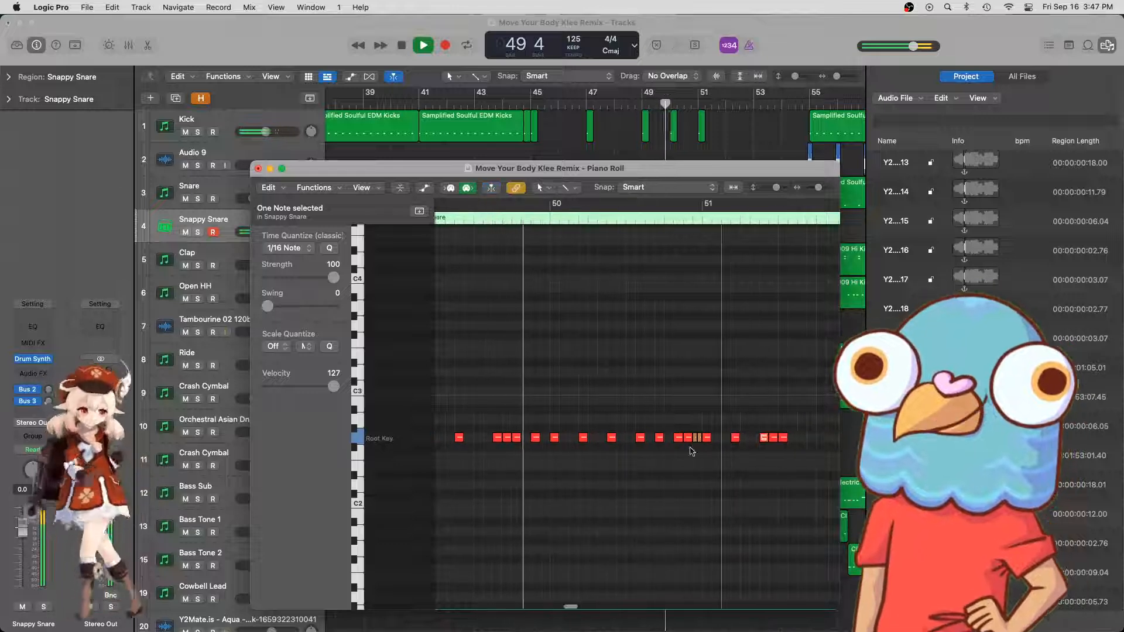
pyautogui.press('super+Left')
pyautogui.press('super+Left')
pyautogui.press('super+Left')
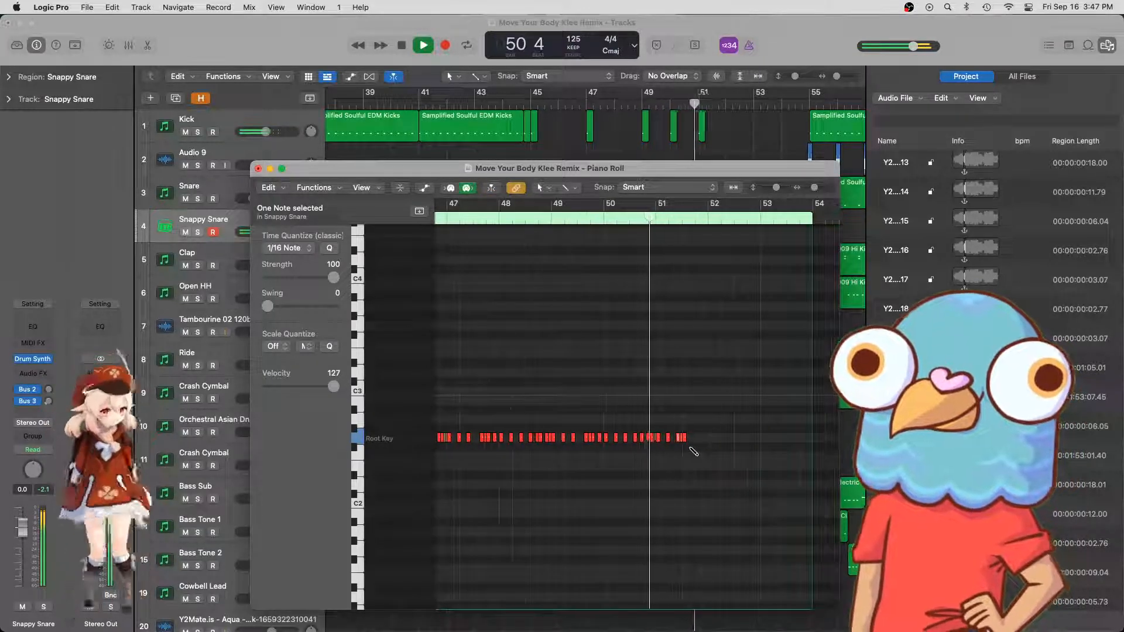
pyautogui.press('super+Right')
pyautogui.press('super+Right')
pyautogui.press('super+Right')
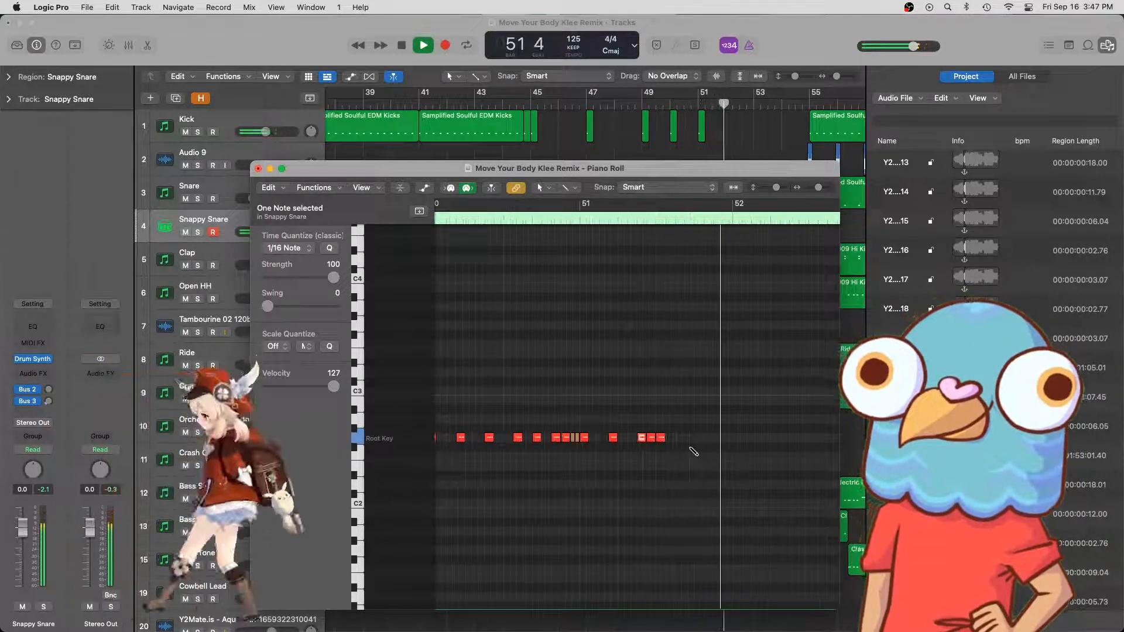
pyautogui.press('space')
# - Replace the snare notes following the downbeat of bar 49 with three evenly spaced notes on beats 2, 3 and 4
pyautogui.hscroll(-3, 602, 306)
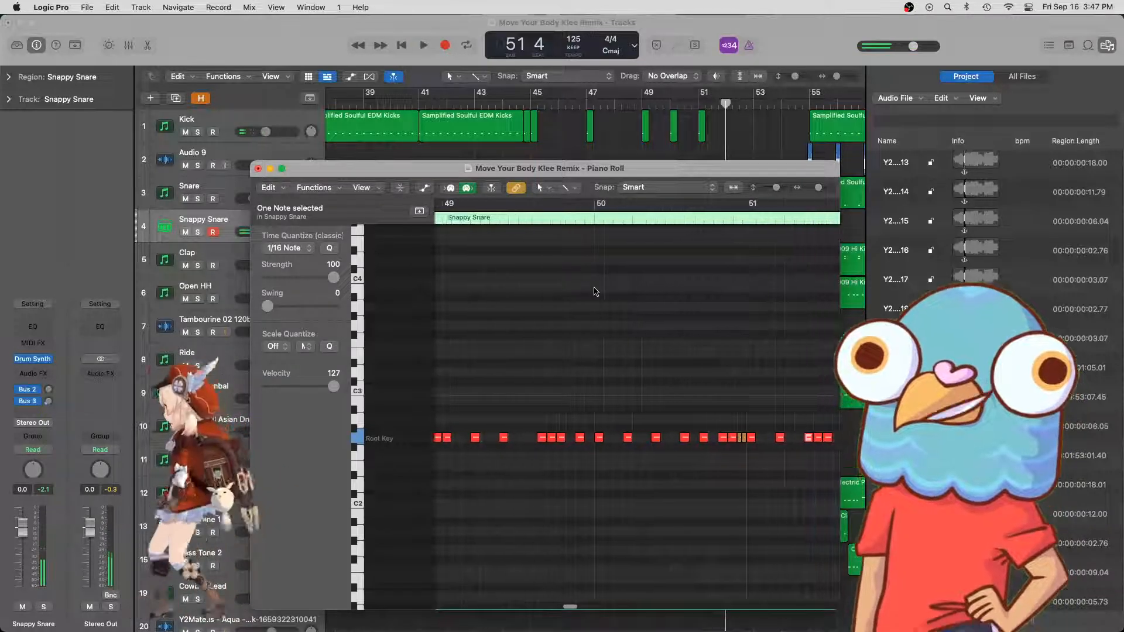
pyautogui.hscroll(-3, 594, 291)
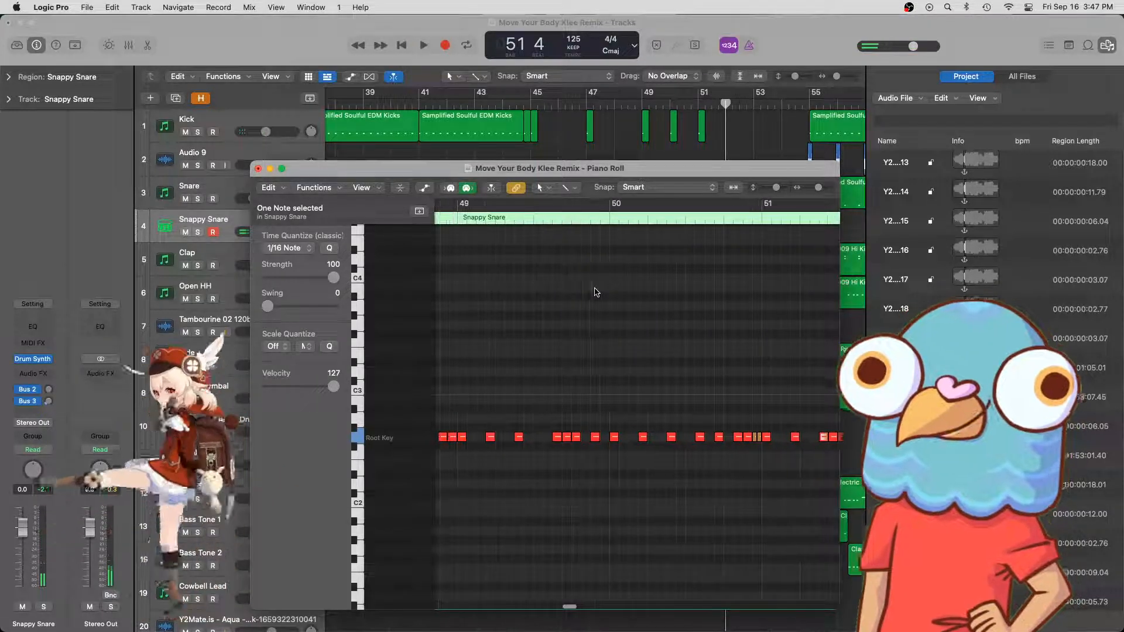
pyautogui.click(535, 221)
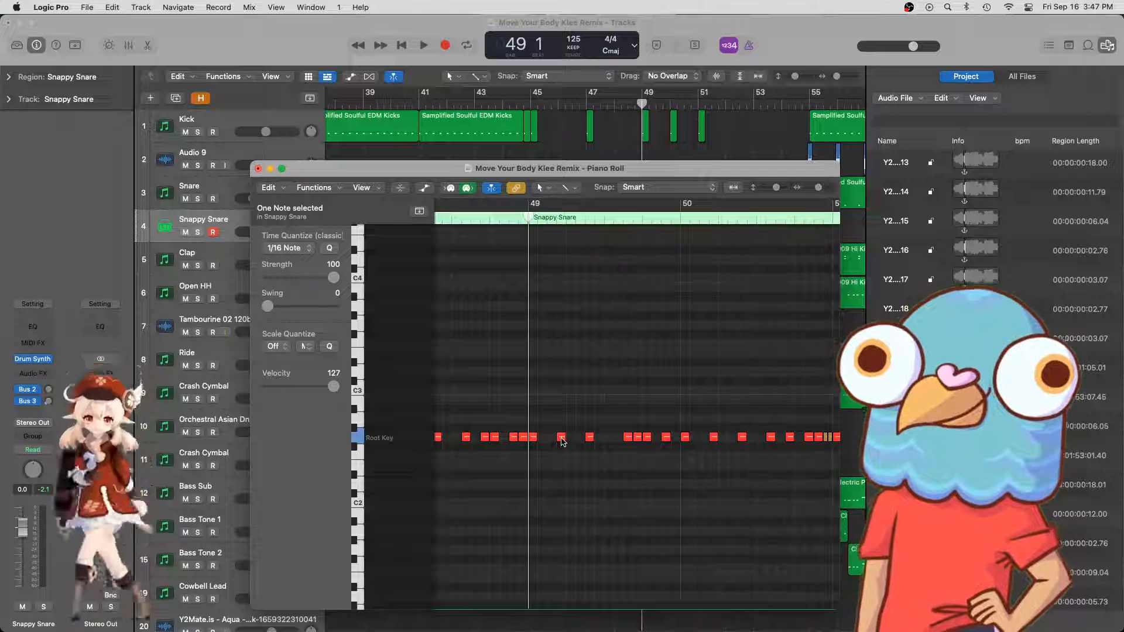
pyautogui.moveTo(562, 442); pyautogui.dragTo(671, 433)
pyautogui.press('Delete')
pyautogui.click(598, 438)
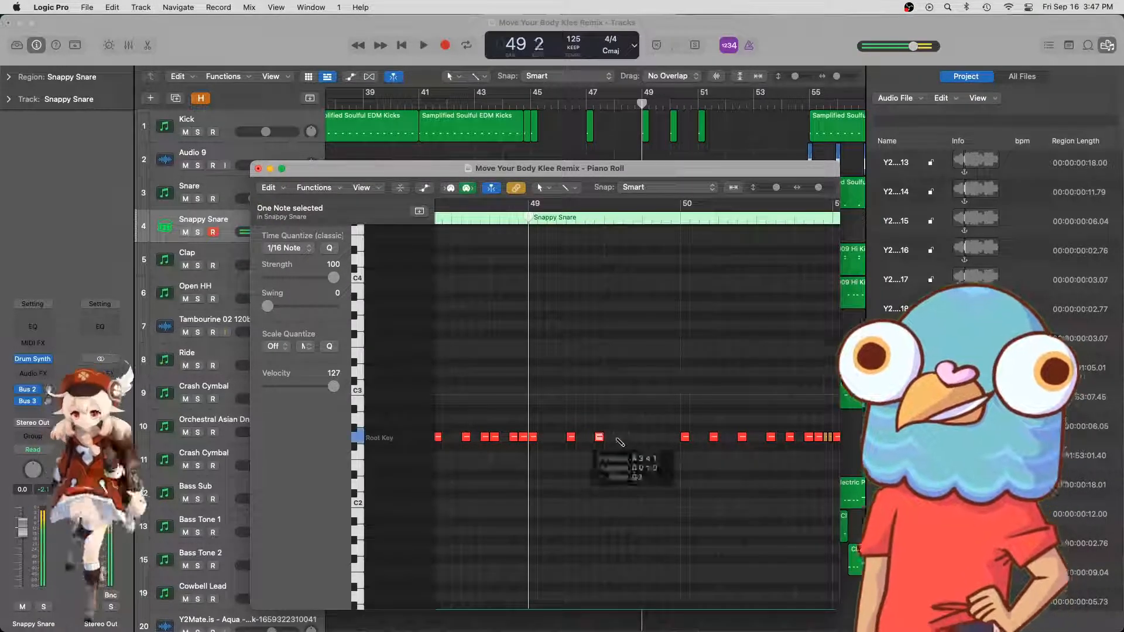
pyautogui.click(609, 437)
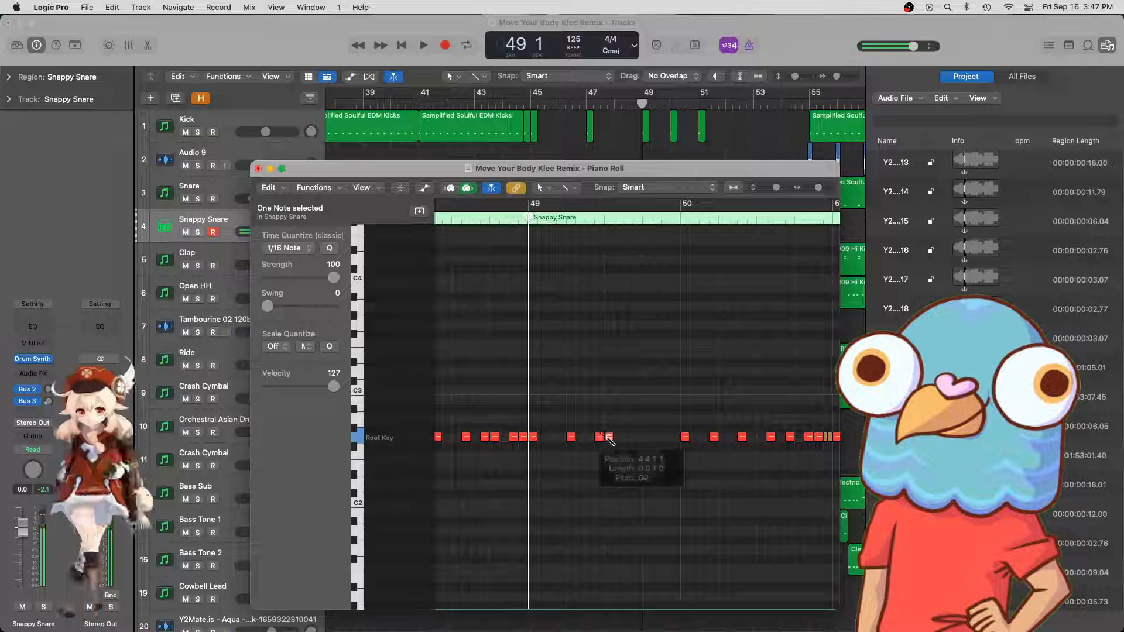
pyautogui.click(647, 438)
# - Rearrange bar 50's full-length snare notes into evenly spaced eighths, keeping the two short notes, and play from bar 49
pyautogui.click(714, 438)
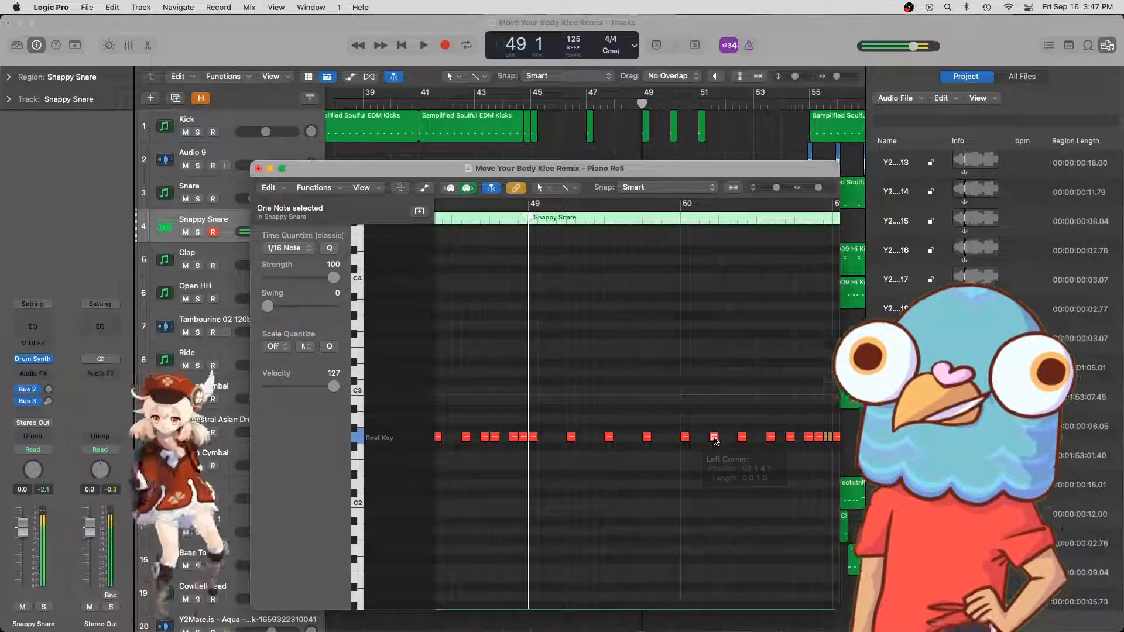
pyautogui.moveTo(715, 438); pyautogui.dragTo(705, 439)
pyautogui.click(723, 437)
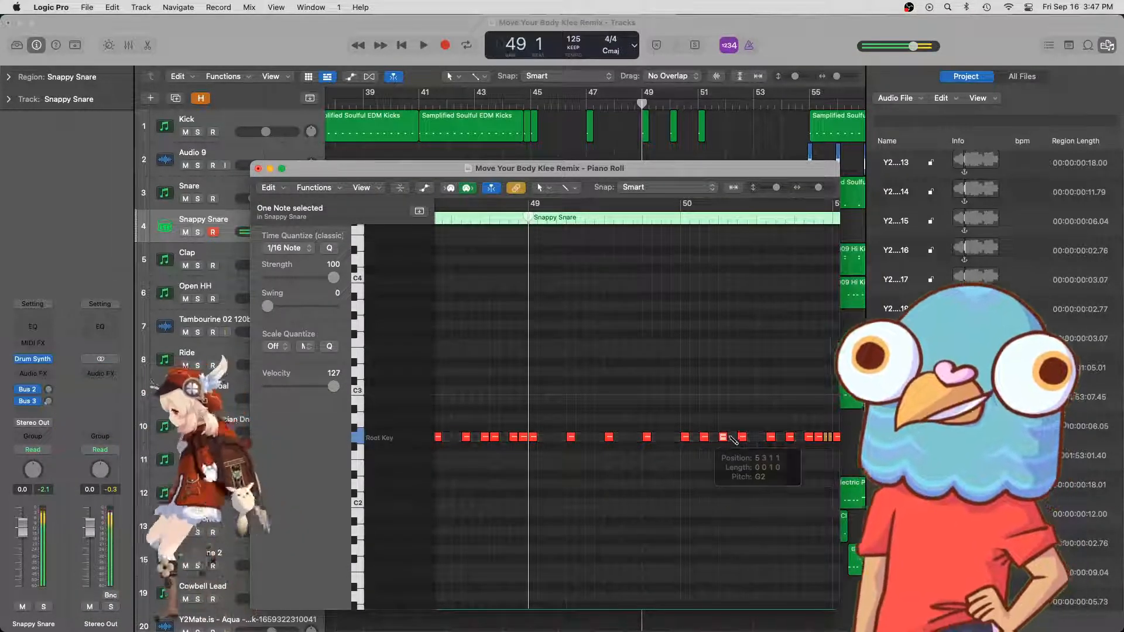
pyautogui.click(761, 437)
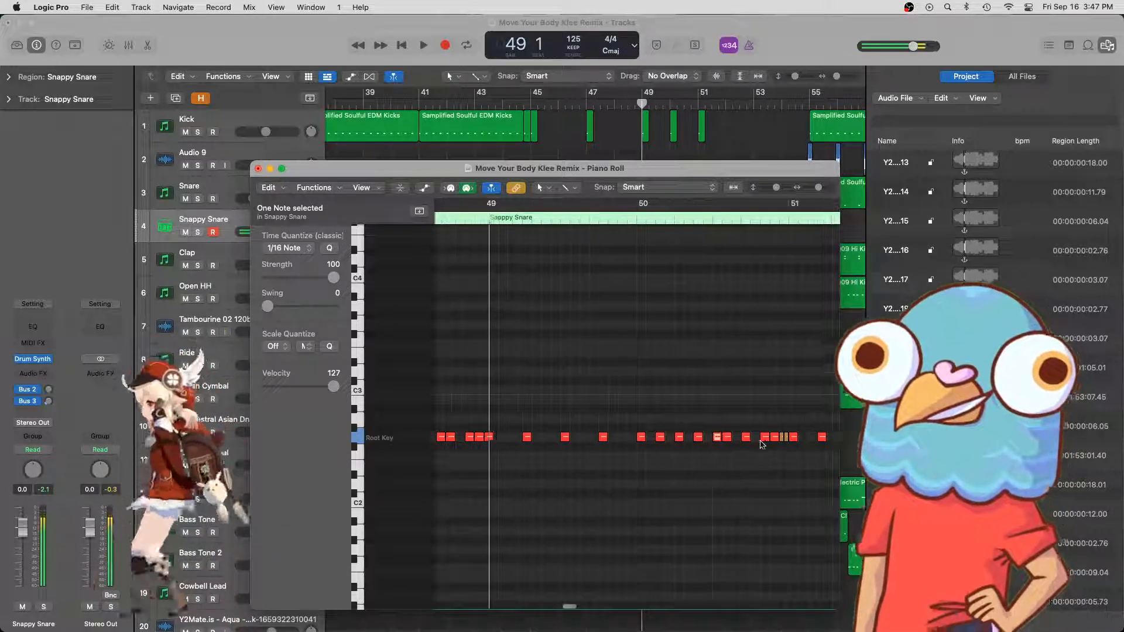
pyautogui.hscroll(3, 697, 435)
pyautogui.moveTo(693, 439); pyautogui.dragTo(704, 438)
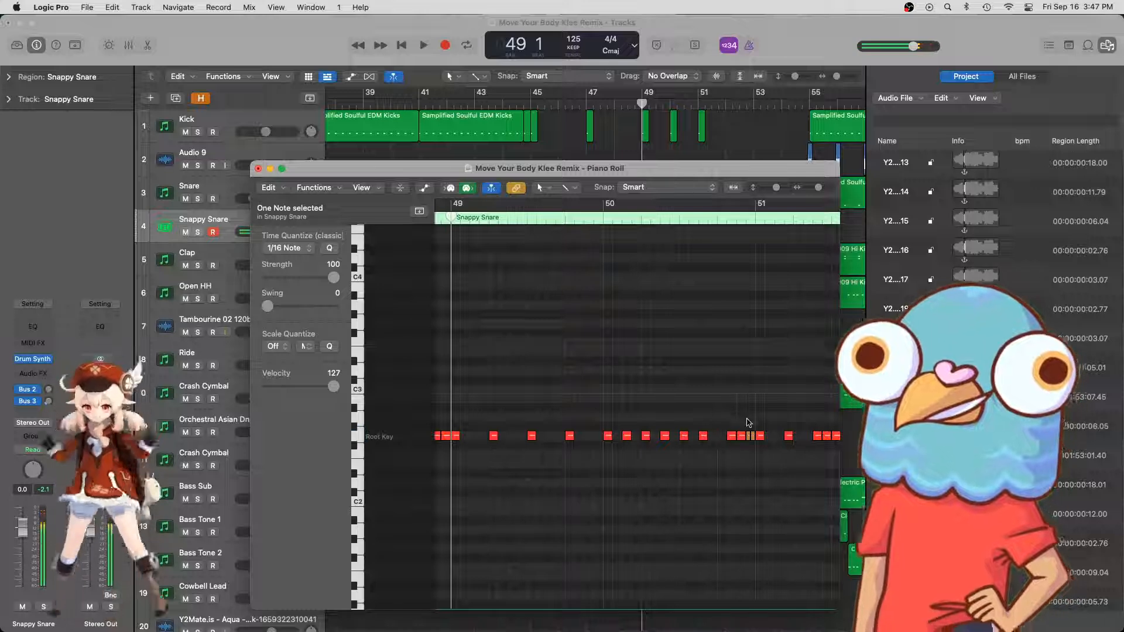
pyautogui.moveTo(732, 437); pyautogui.dragTo(722, 437)
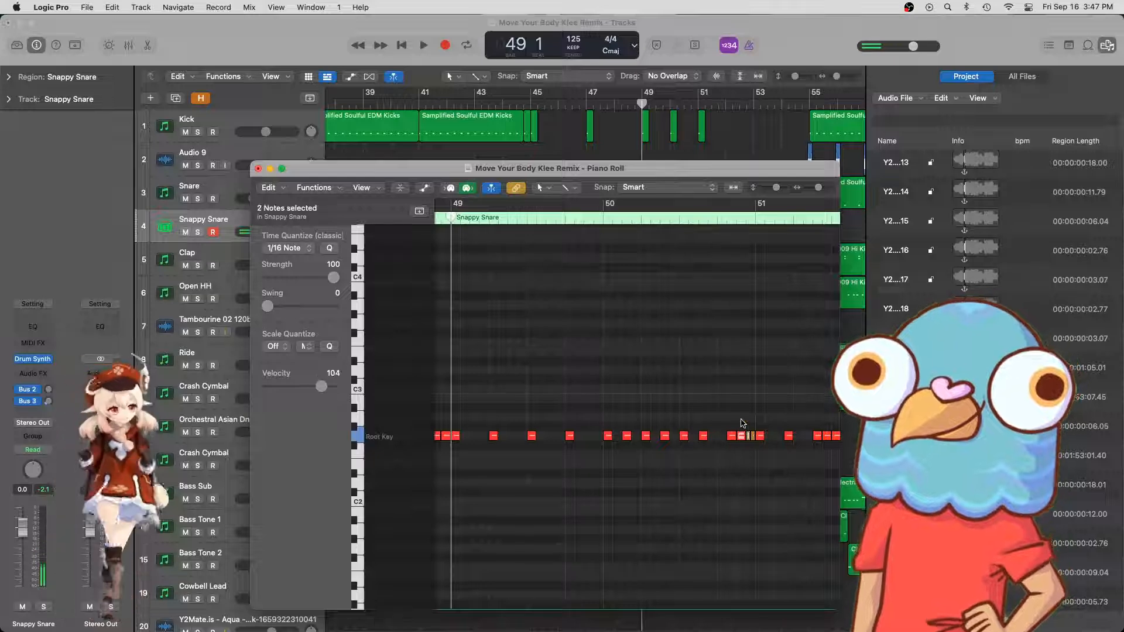
pyautogui.moveTo(732, 436); pyautogui.dragTo(722, 436)
pyautogui.hscroll(-4, 517, 218)
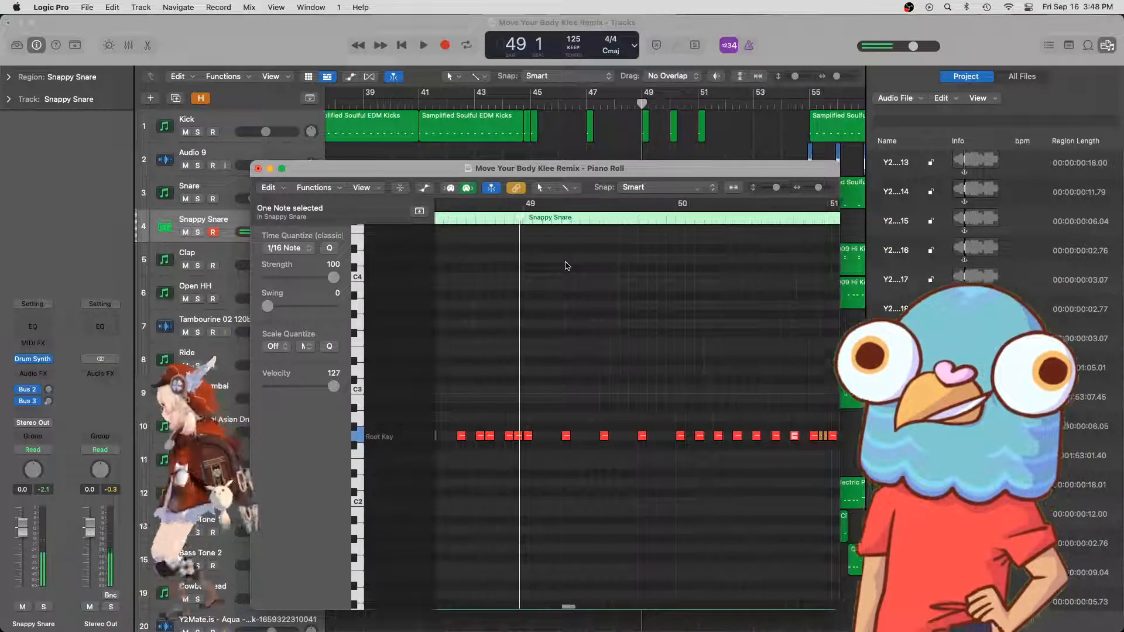
pyautogui.click(517, 218)
pyautogui.press('space')
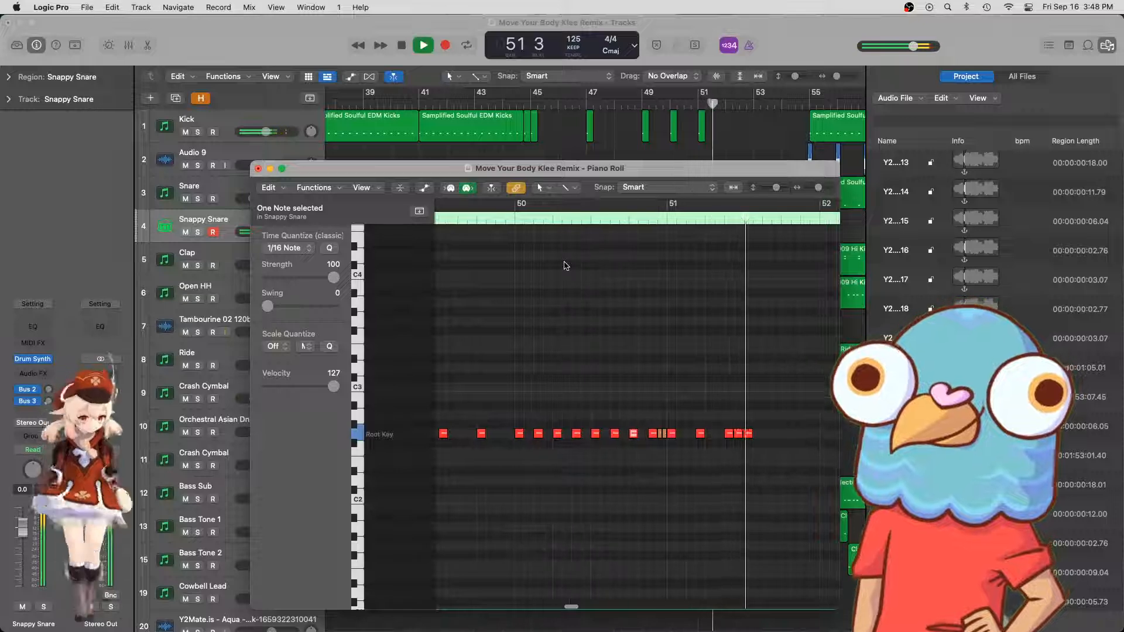
# - Fill the gaps at the start of bar 51 with snare notes for a continuous sixteenth run up to the cluster, and play it
pyautogui.click(682, 434)
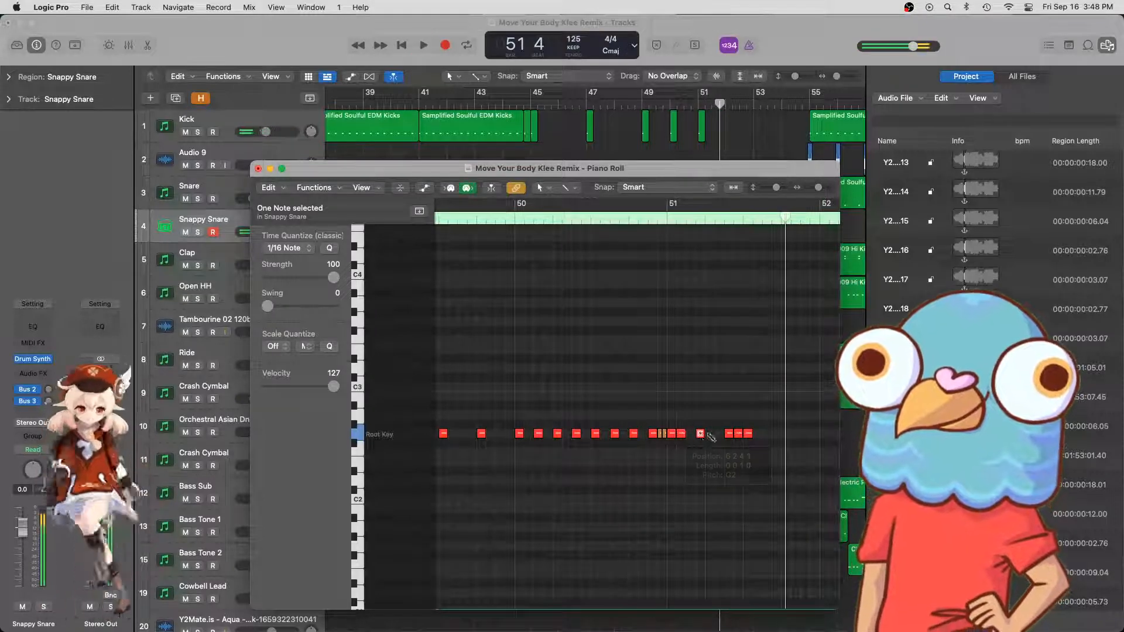
pyautogui.moveTo(702, 436); pyautogui.dragTo(705, 435)
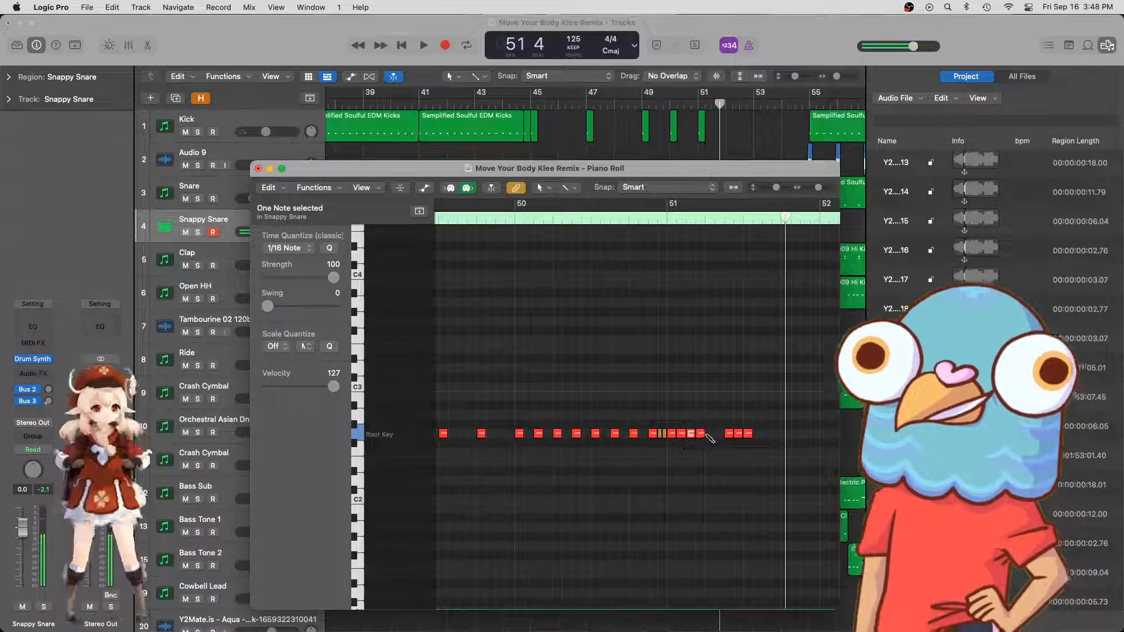
pyautogui.click(711, 434)
pyautogui.click(719, 434)
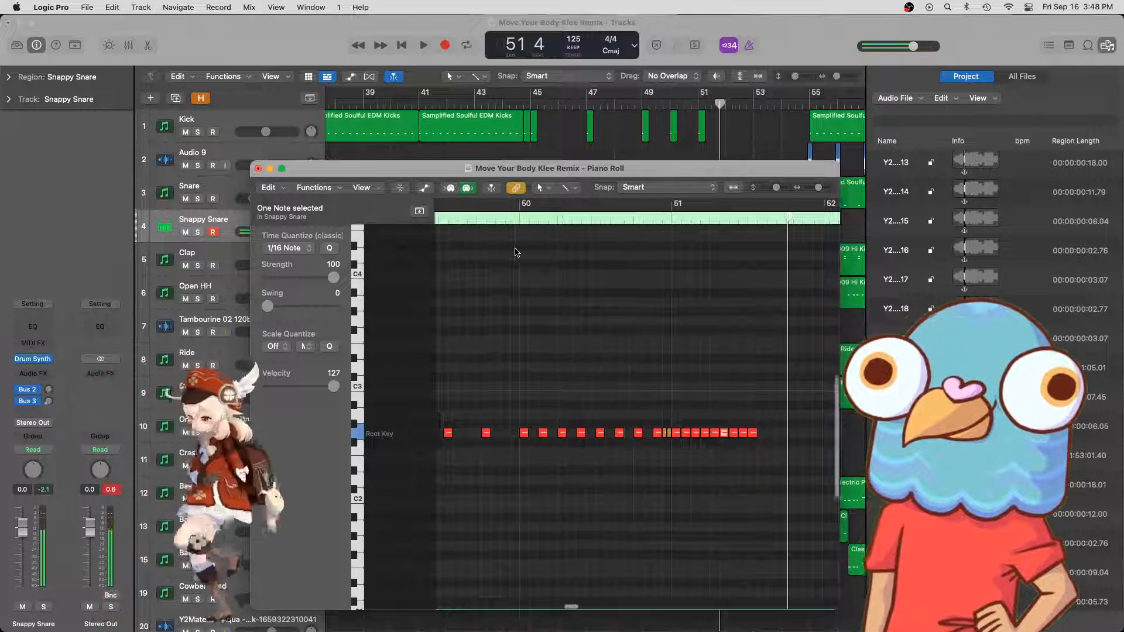
pyautogui.press('space')
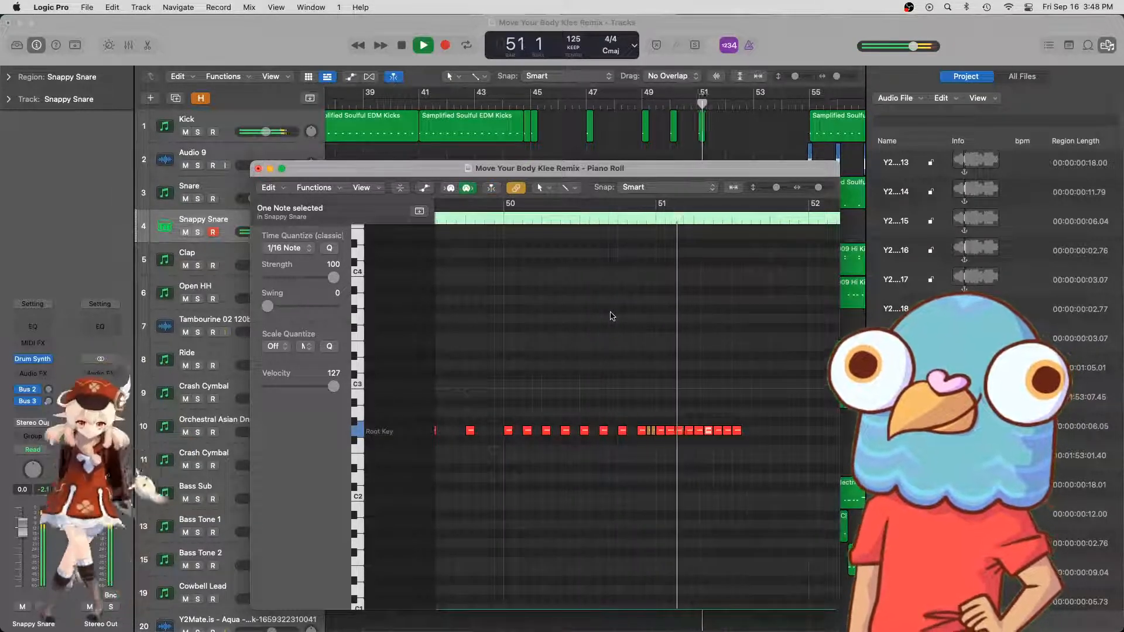
pyautogui.press('space')
# - Play from bar 49, add a snare note halfway between beat 4 and bar 50, and play the build-up again
pyautogui.hscroll(-5, 585, 328)
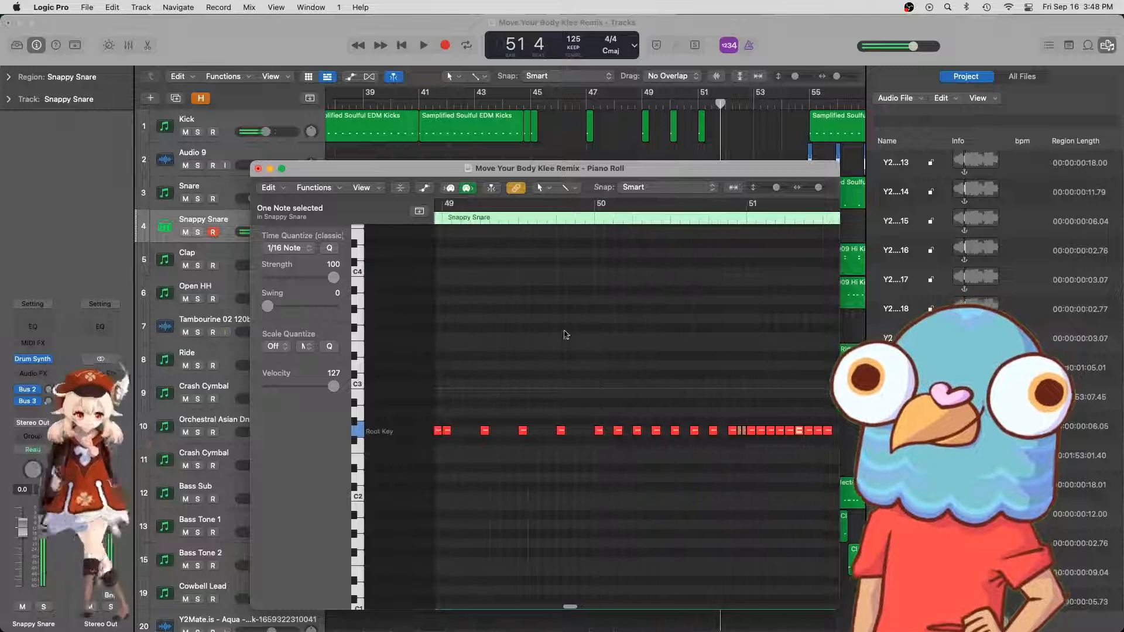
pyautogui.hscroll(-2, 575, 371)
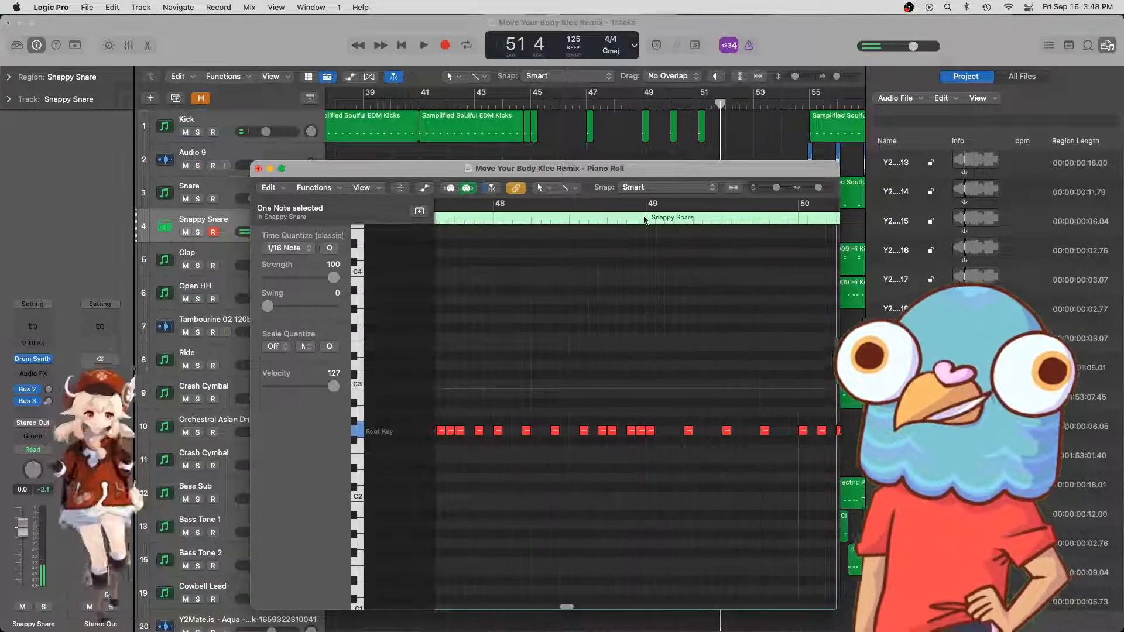
pyautogui.click(646, 220)
pyautogui.press('space')
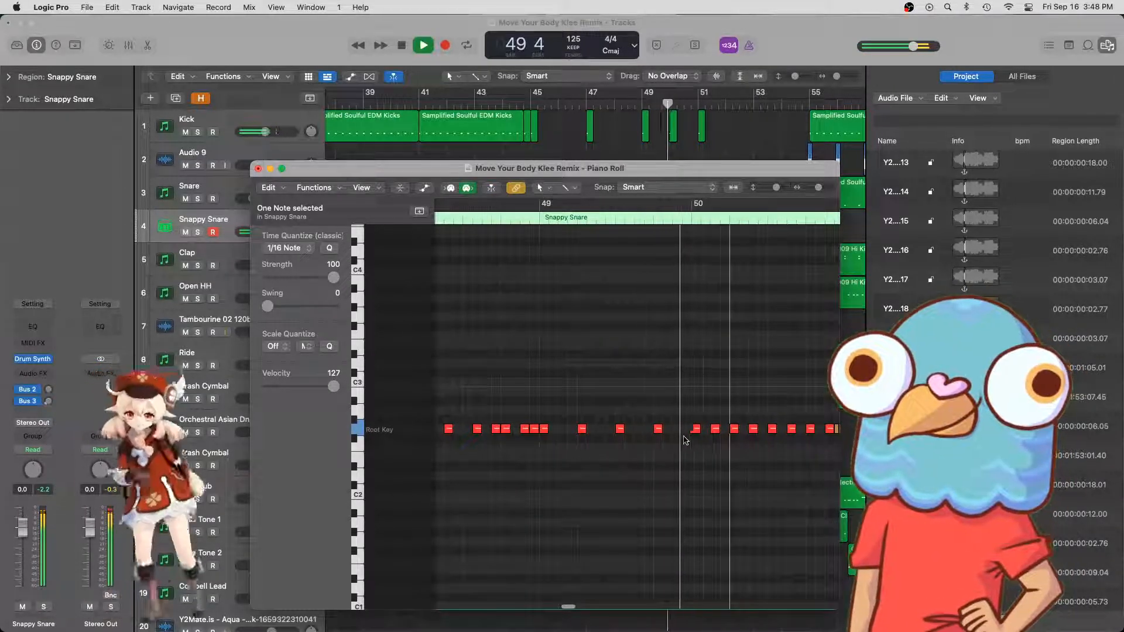
pyautogui.press('space')
pyautogui.keyDown('super'); pyautogui.click(677, 431); pyautogui.keyUp('super')
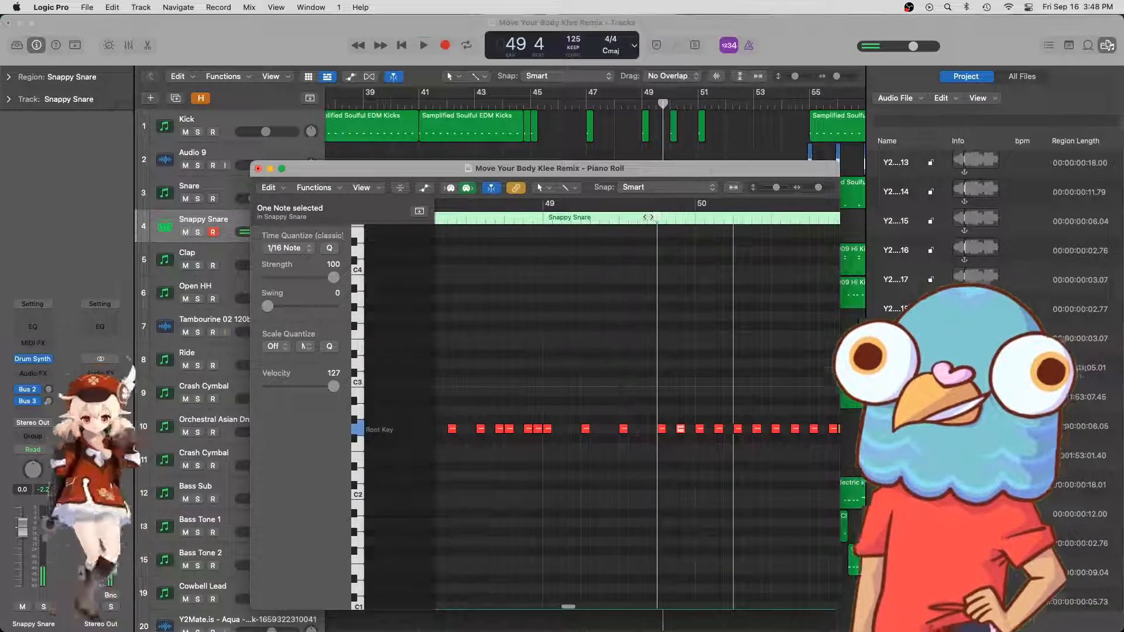
pyautogui.press('space')
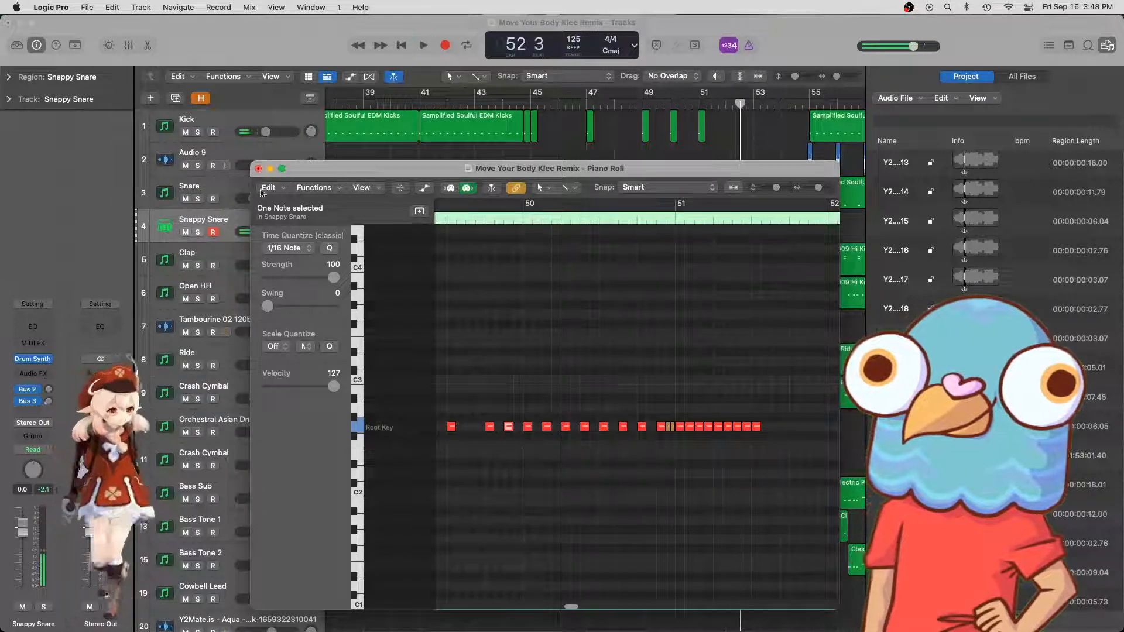
# - Reopen the Snappy Snare region in the piano roll and show its region automation for the Drum Synth Pitch parameter
pyautogui.click(258, 169)
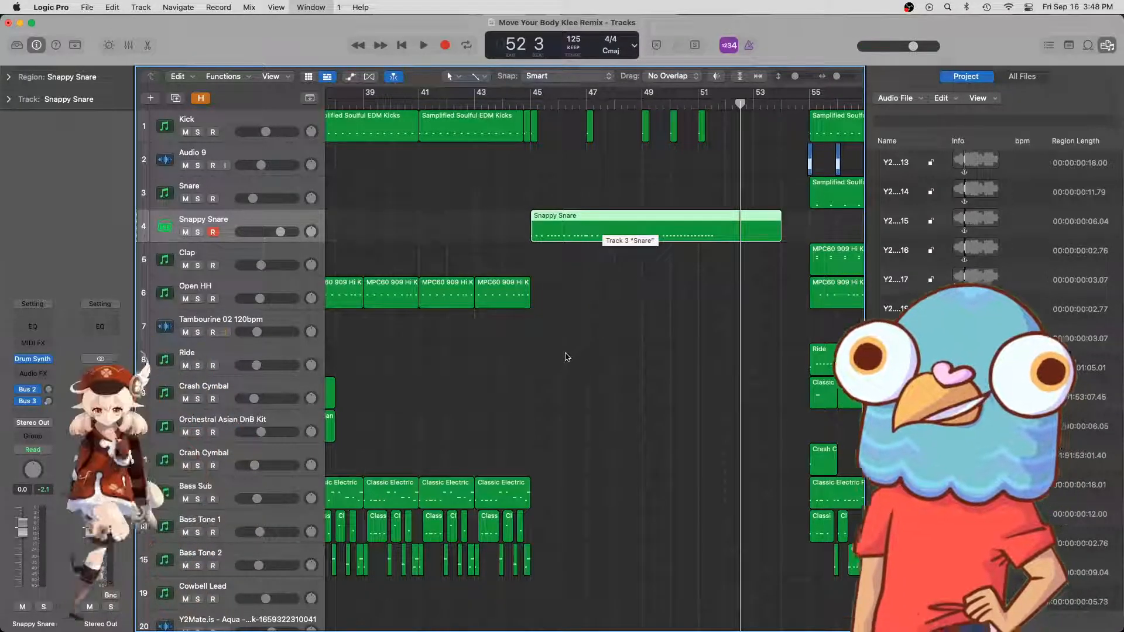
pyautogui.press('super+4')
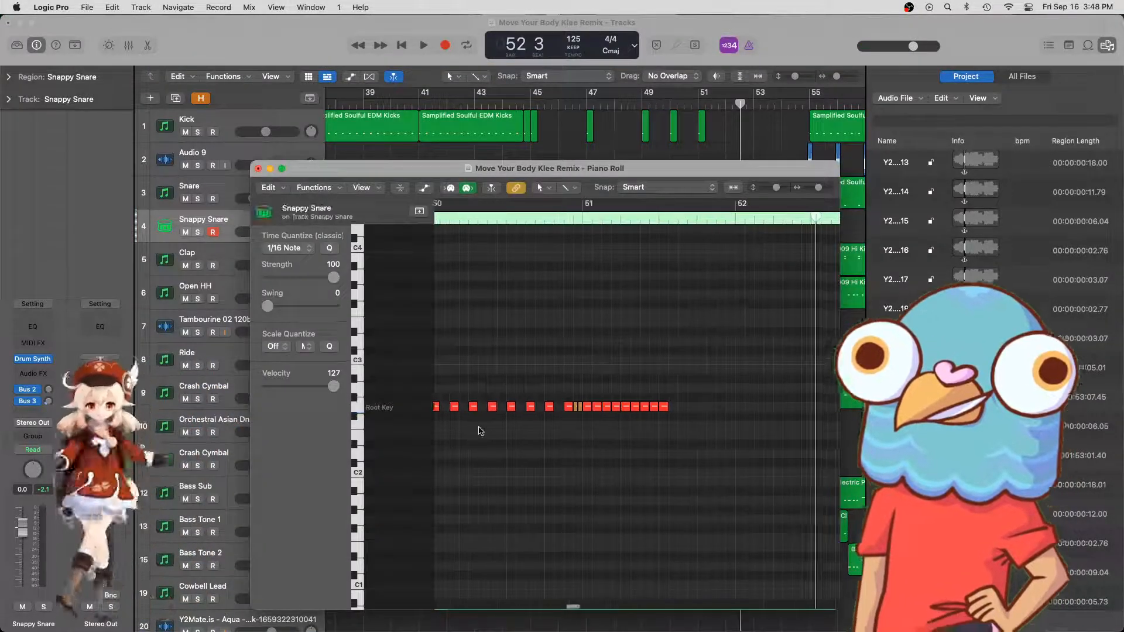
pyautogui.hscroll(-5, 481, 432)
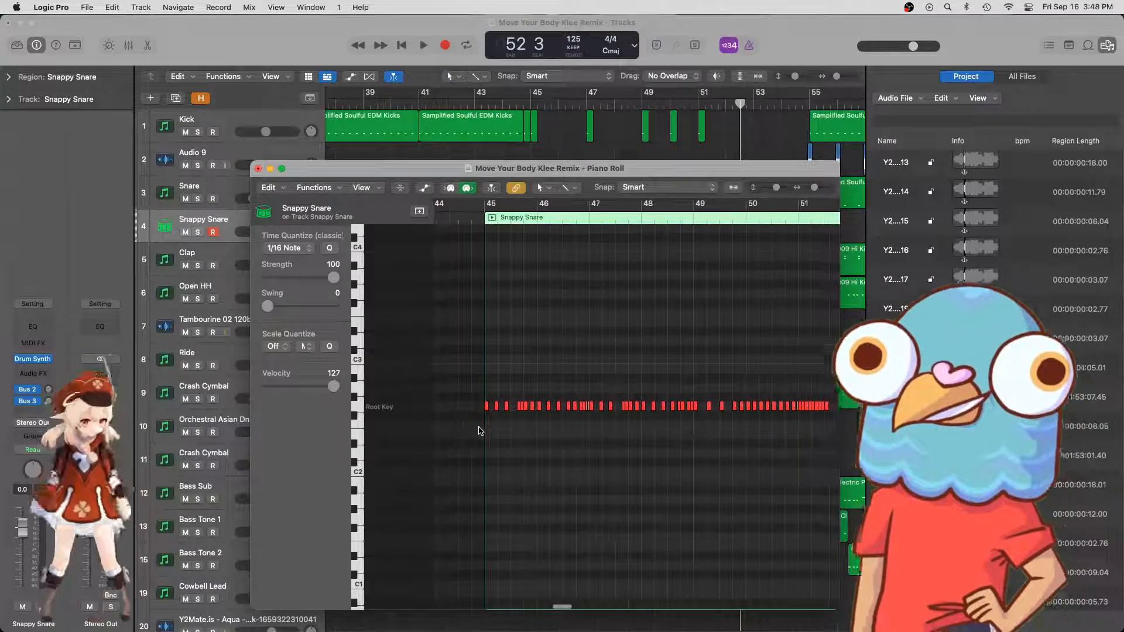
pyautogui.press('a')
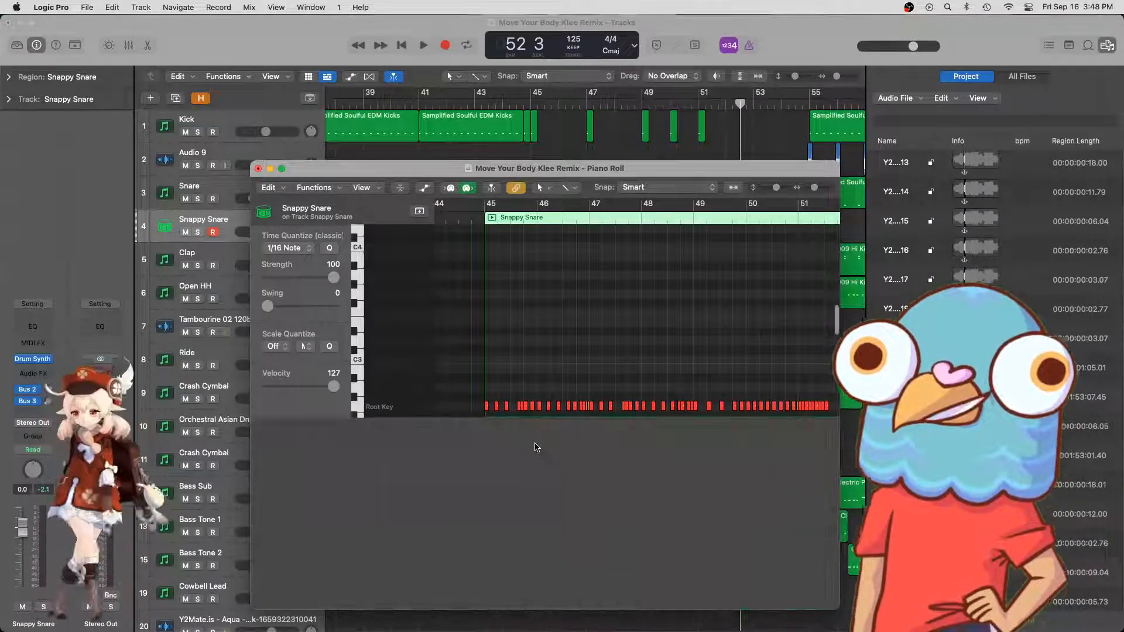
pyautogui.click(341, 468)
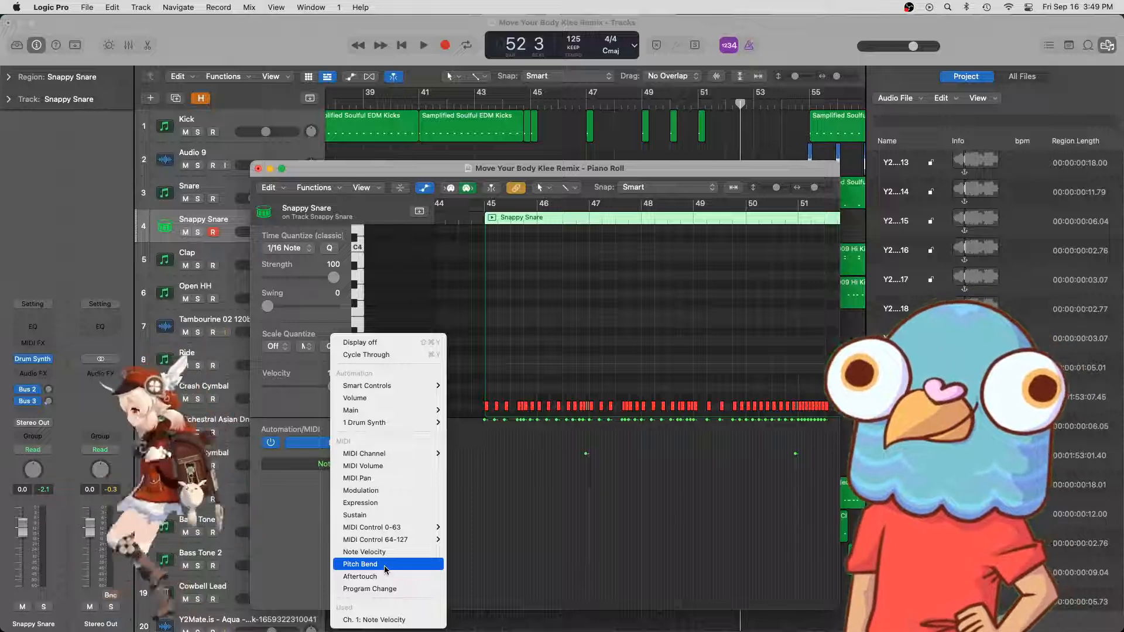
pyautogui.moveTo(388, 422)
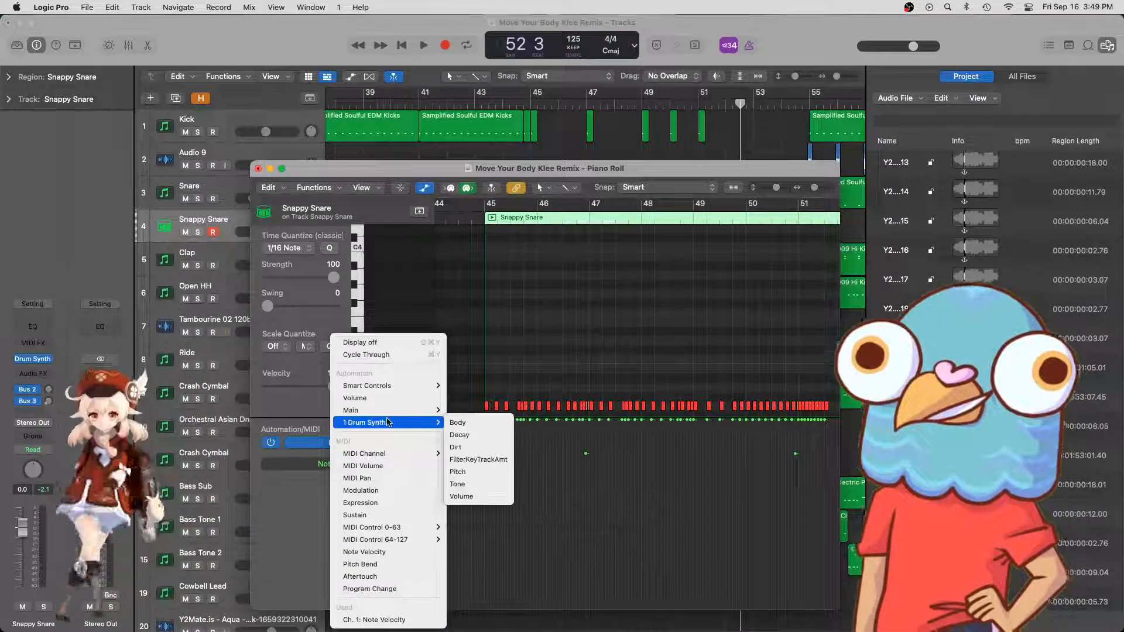
pyautogui.click(483, 474)
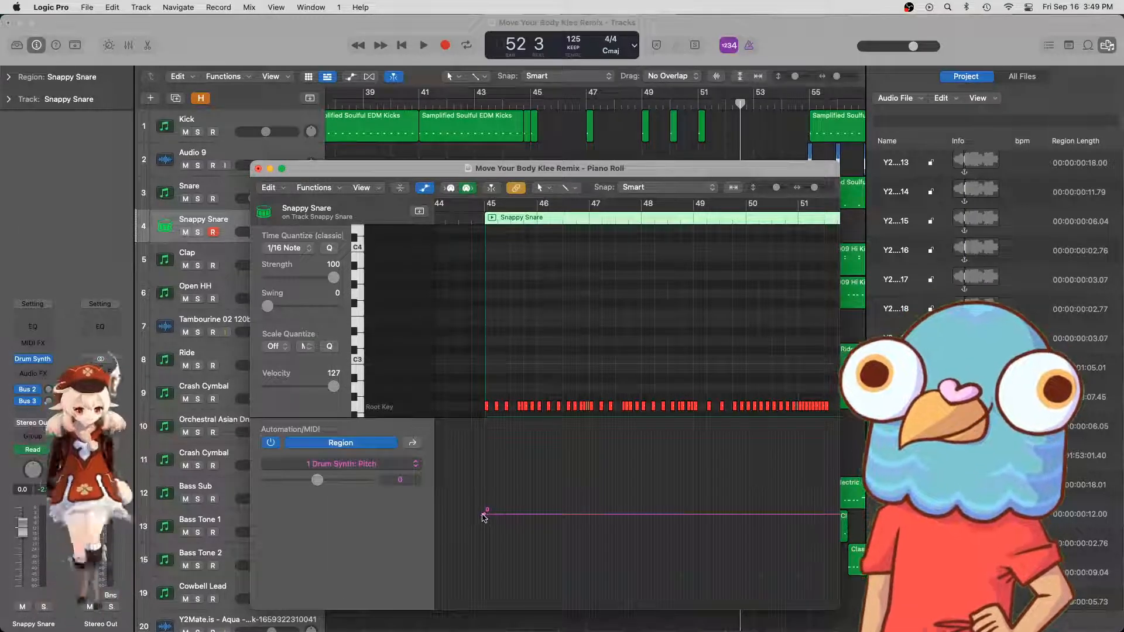
# - Play the snare pattern and draw a pitch ramp rising from 0 at bar 45 to 12 at the end of bar 51's snare run
pyautogui.press('space')
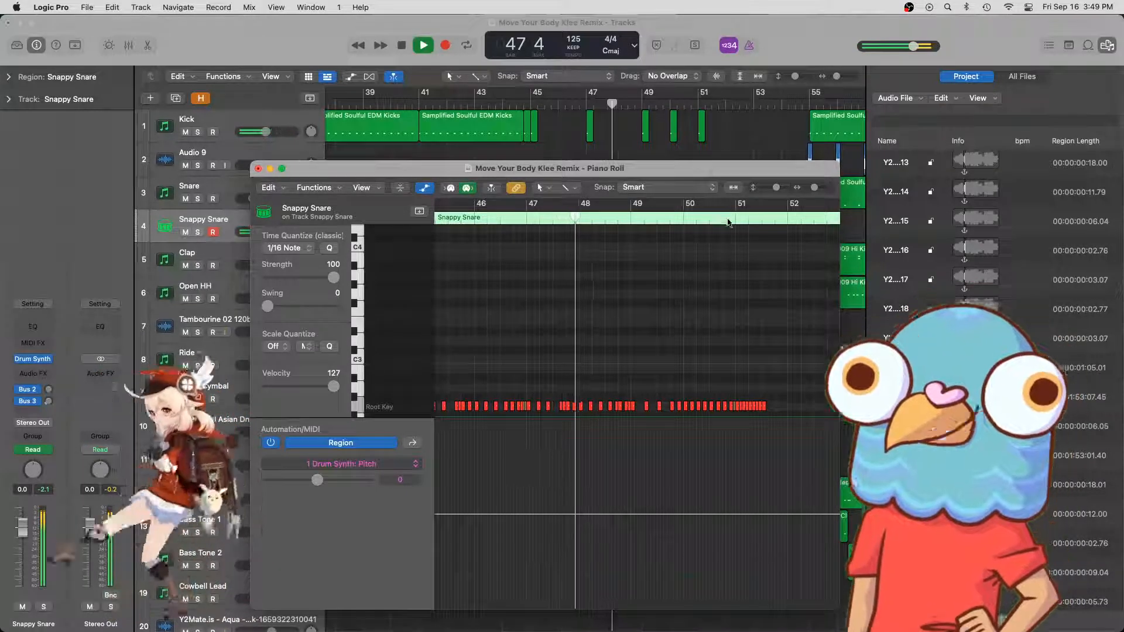
pyautogui.press('space')
pyautogui.click(763, 222)
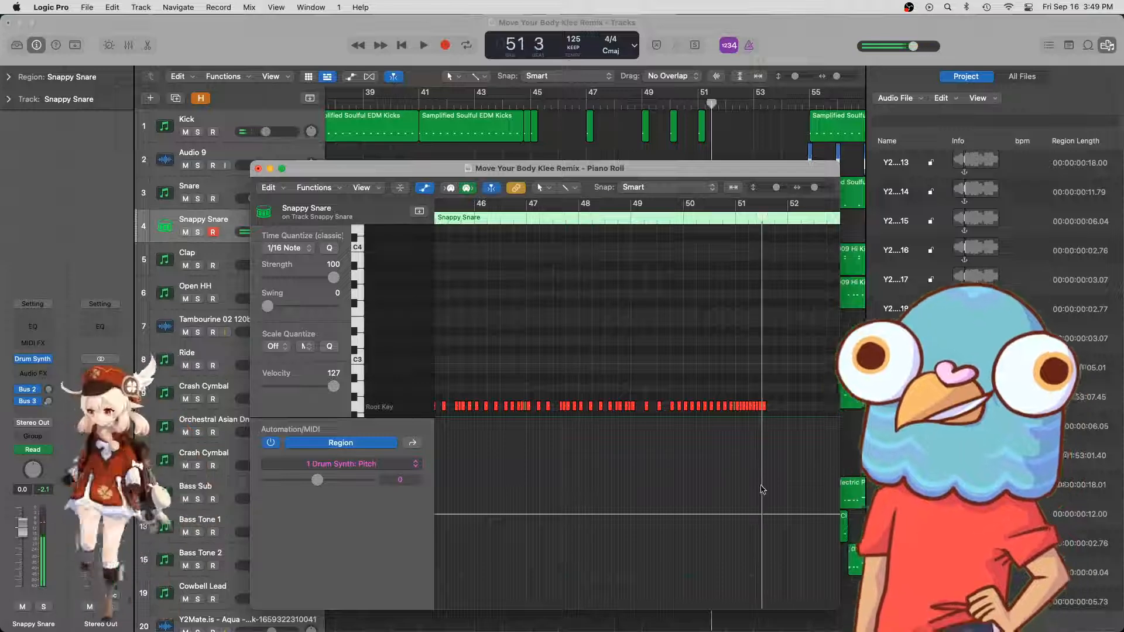
pyautogui.press('super+Right')
pyautogui.press('super+Right')
pyautogui.press('super+Right')
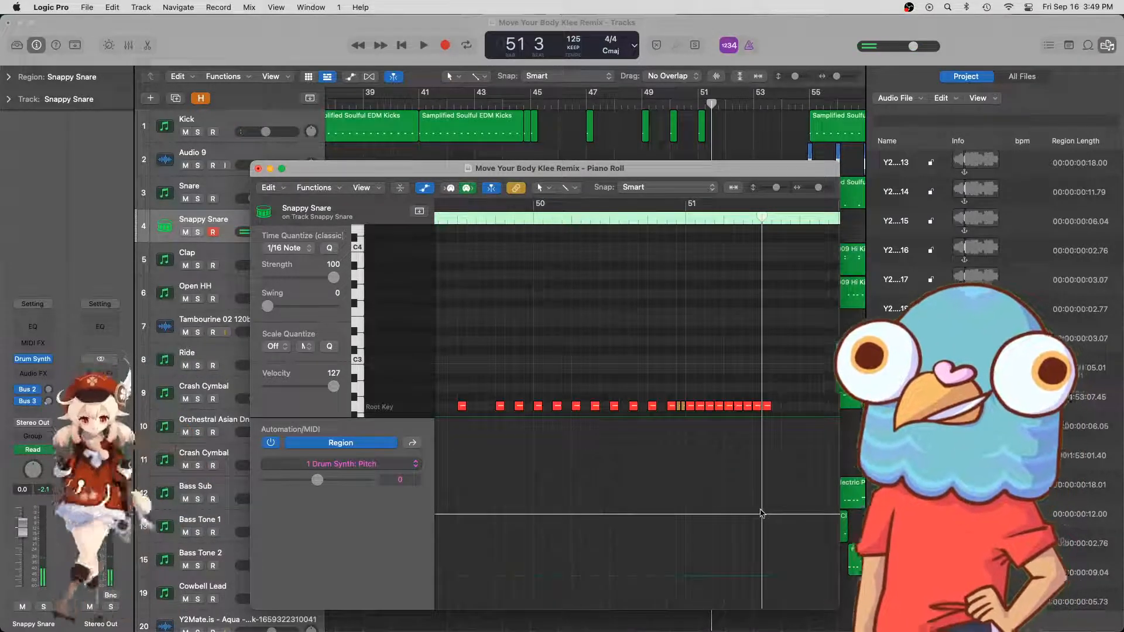
pyautogui.moveTo(764, 515); pyautogui.dragTo(762, 466)
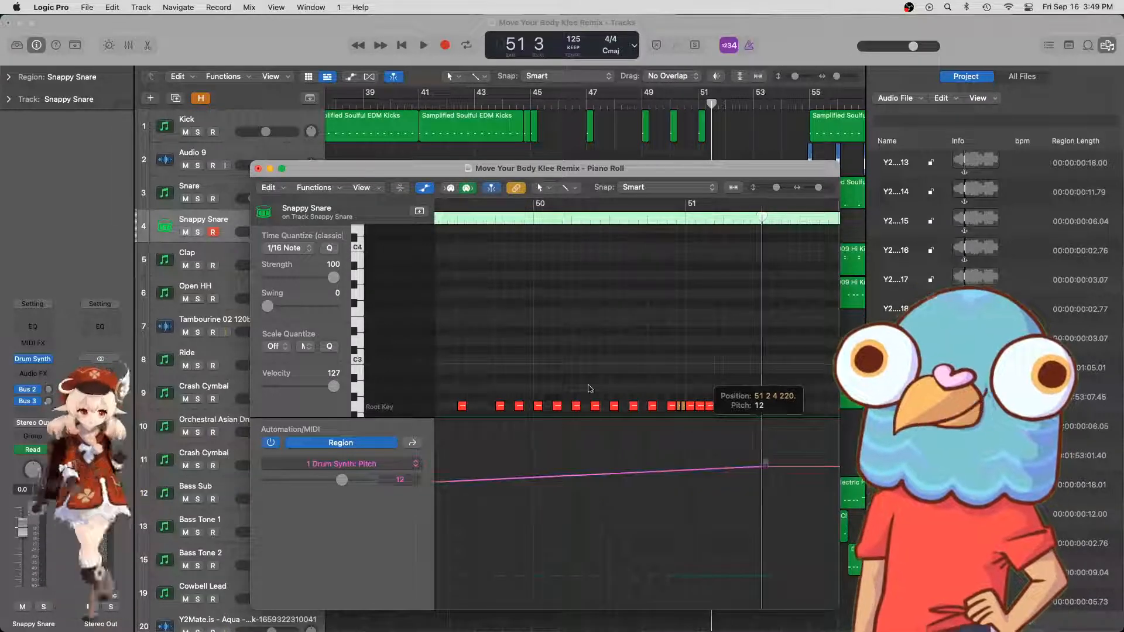
# - Play the whole snare pattern from just before bar 45 to hear the pitch ramp
pyautogui.hscroll(-10, 589, 388)
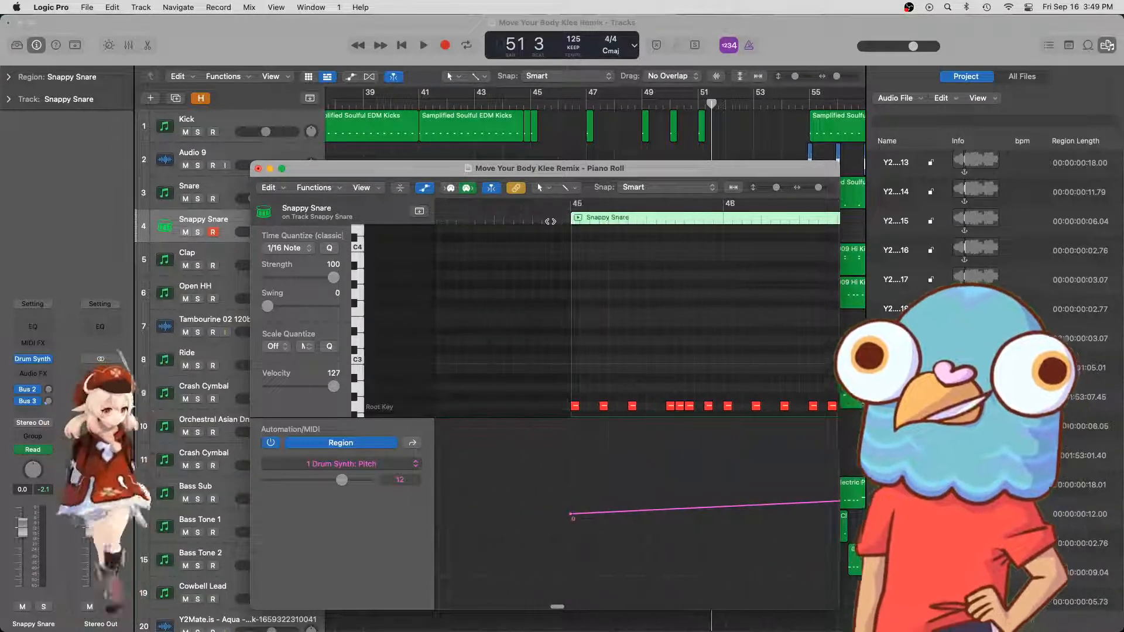
pyautogui.click(551, 221)
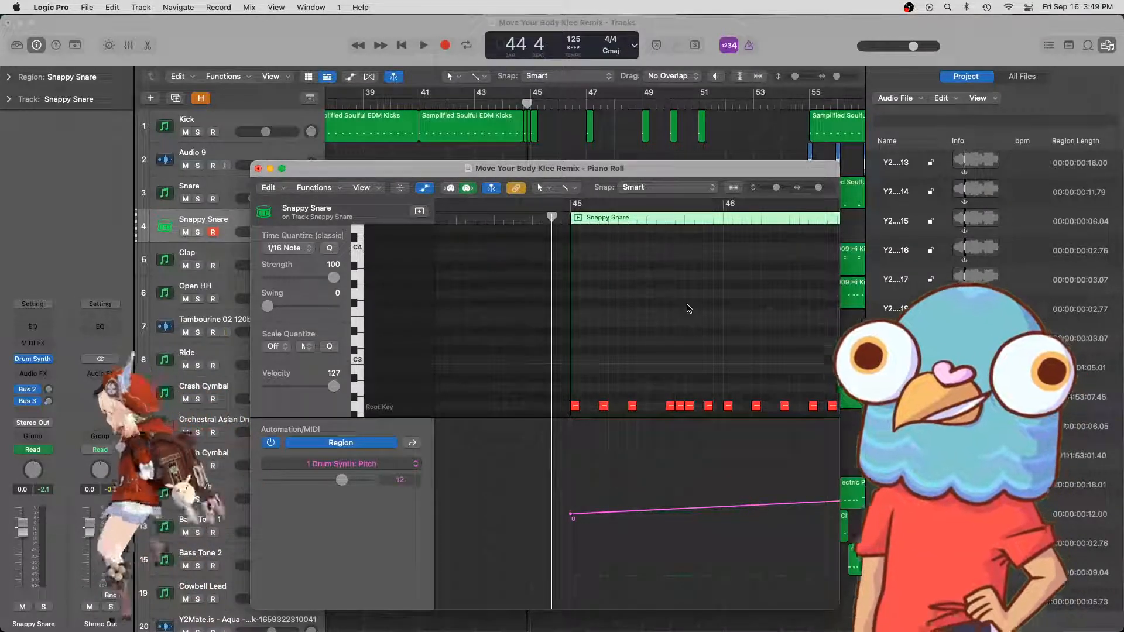
pyautogui.press('space')
pyautogui.press('super+Left')
pyautogui.press('super+Left')
pyautogui.press('super+Left')
pyautogui.press('super+Left')
pyautogui.press('super+Left')
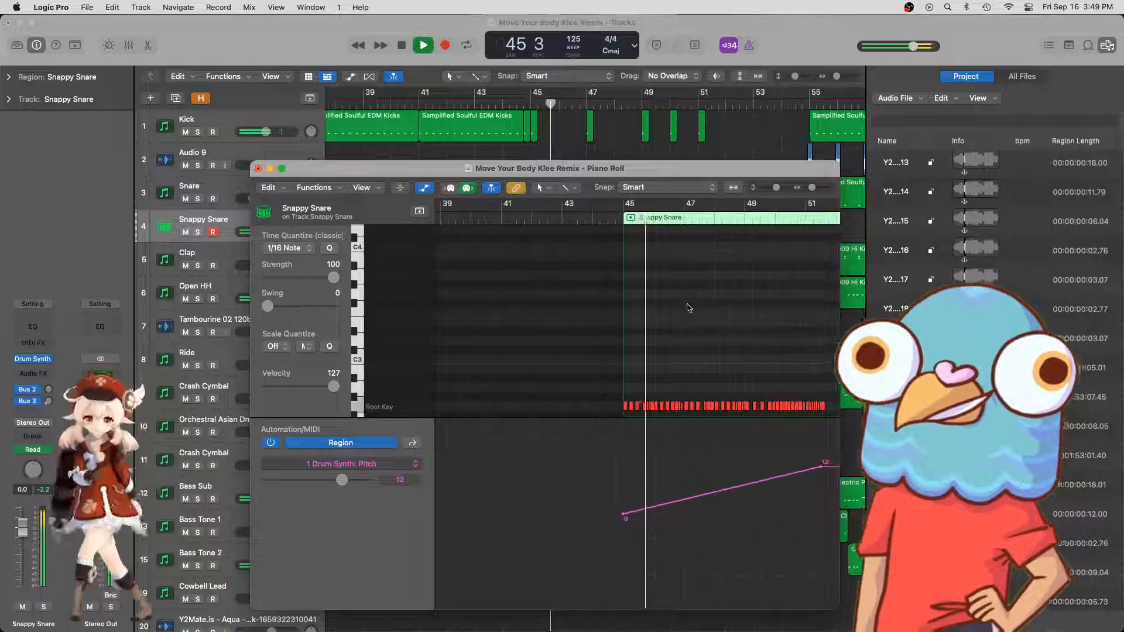
pyautogui.hscroll(4, 689, 309)
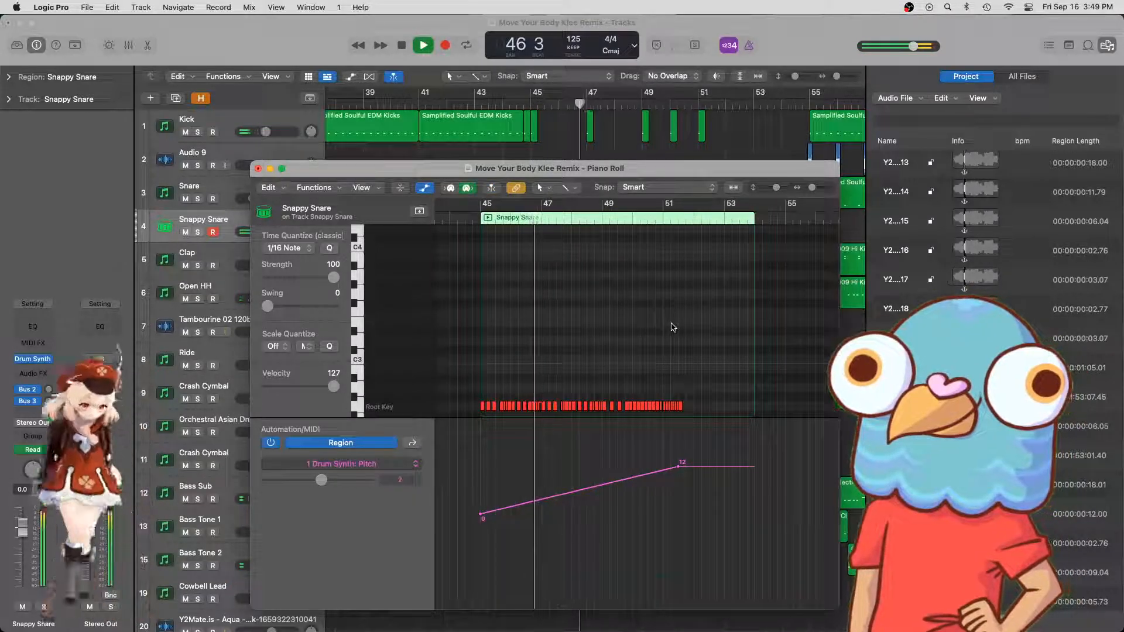
pyautogui.press('super+Right')
pyautogui.press('super+Right')
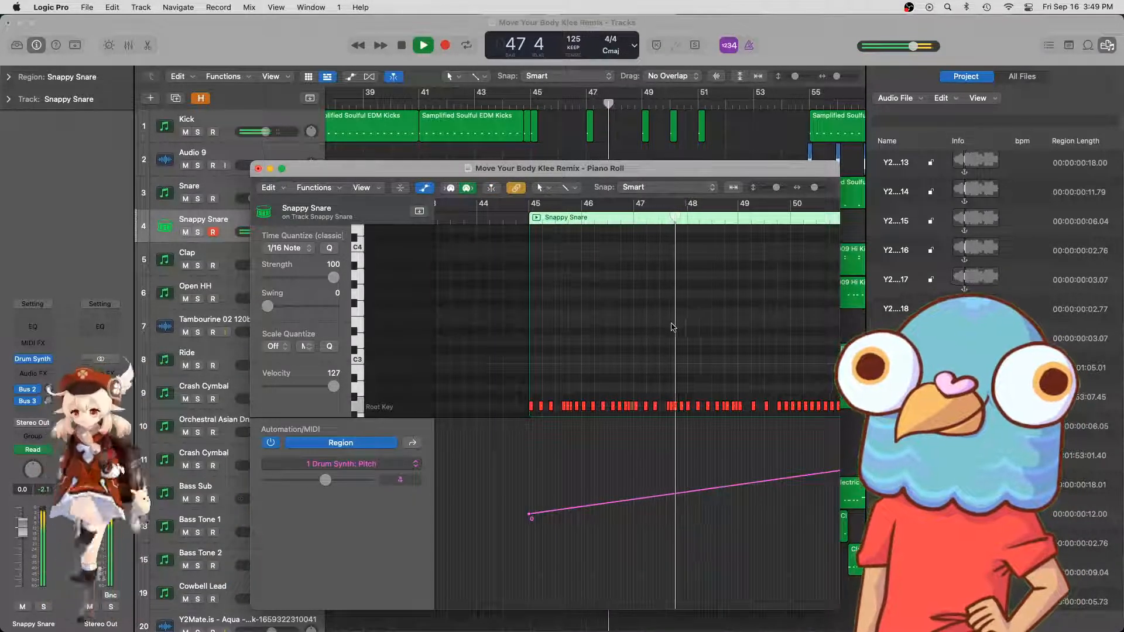
pyautogui.hscroll(2, 678, 351)
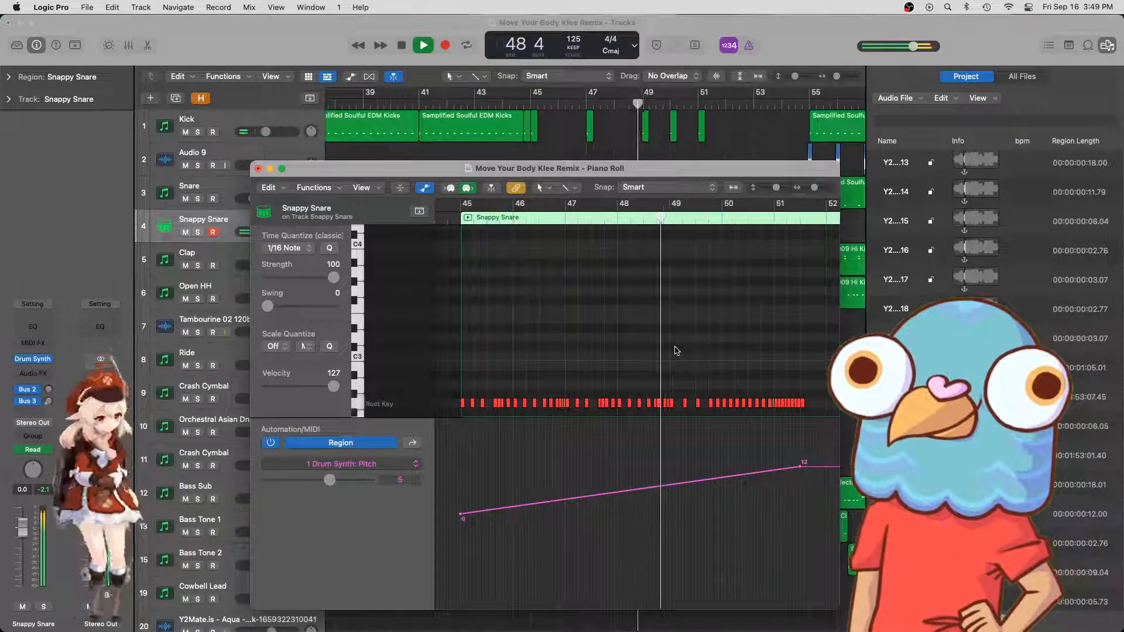
pyautogui.hscroll(2, 672, 359)
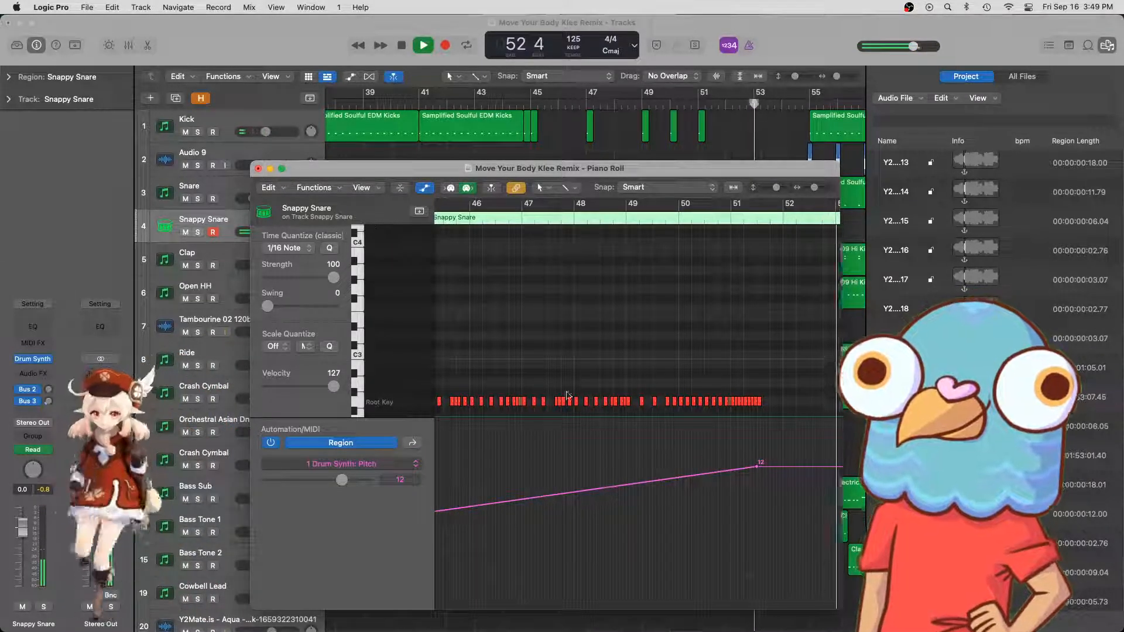
# - Switch the region automation from Pitch to the Drum Synth Decay parameter
pyautogui.hscroll(-5, 526, 438)
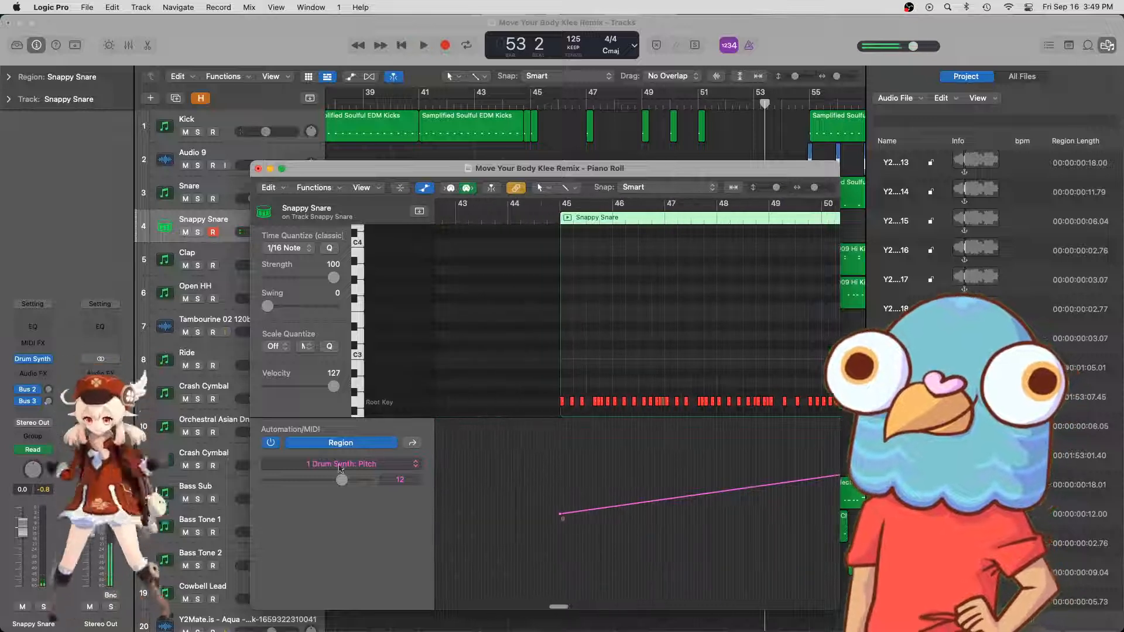
pyautogui.click(382, 465)
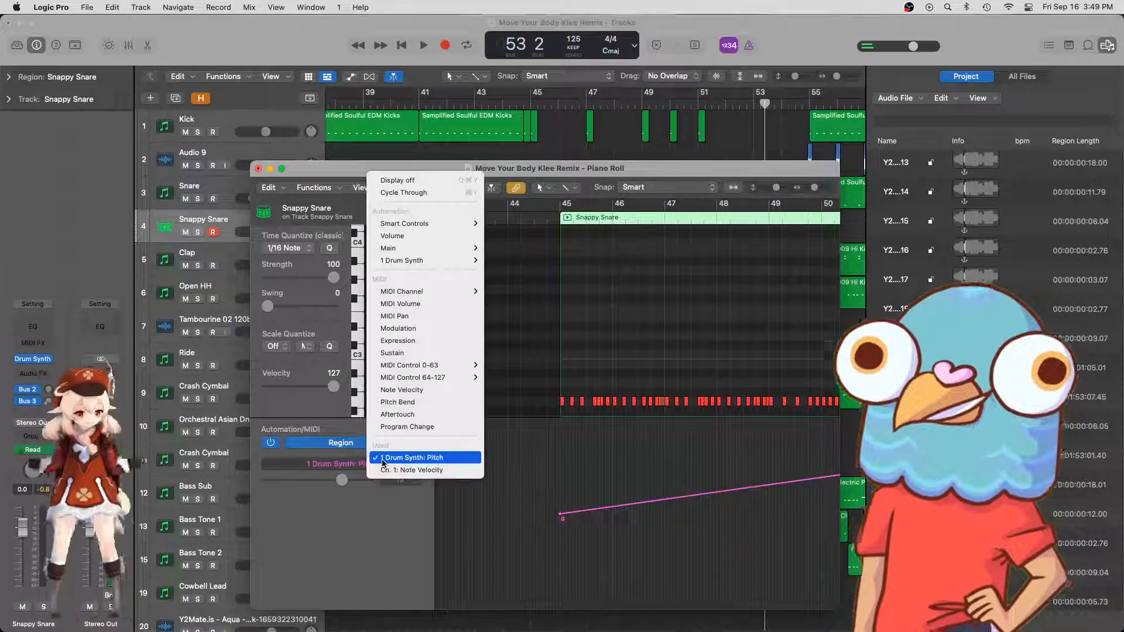
pyautogui.moveTo(426, 263)
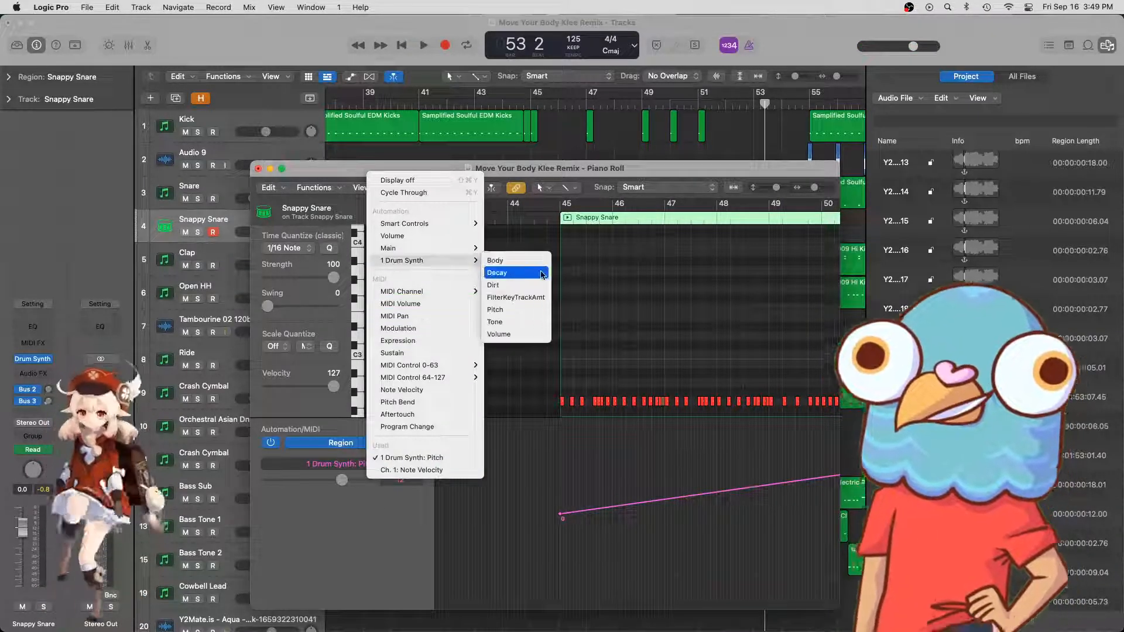
pyautogui.click(526, 273)
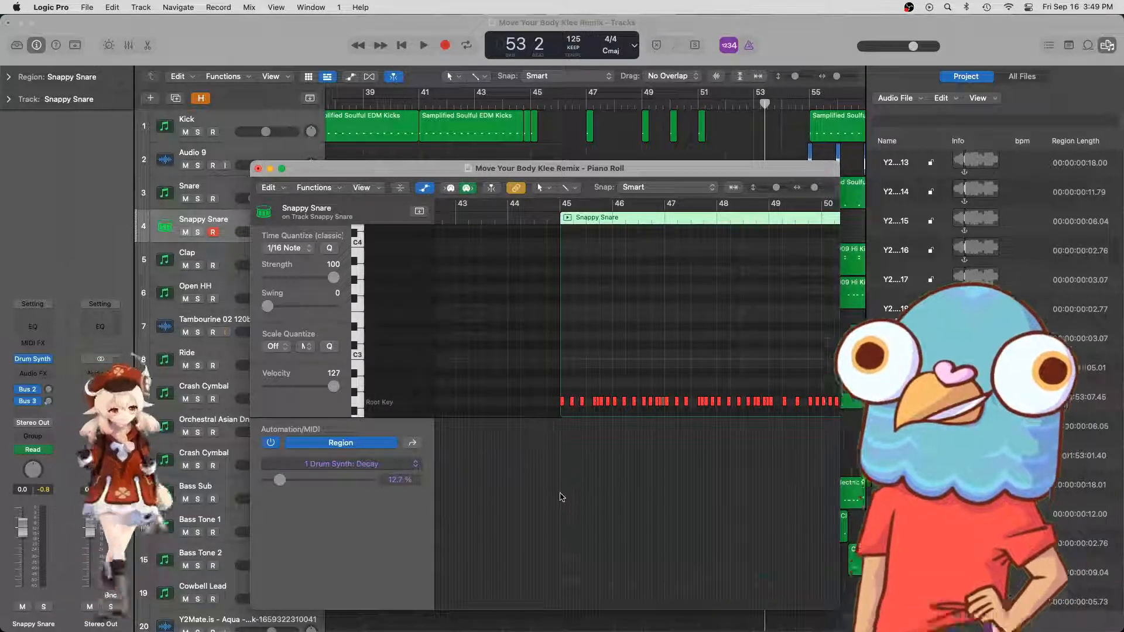
pyautogui.hscroll(5, 603, 323)
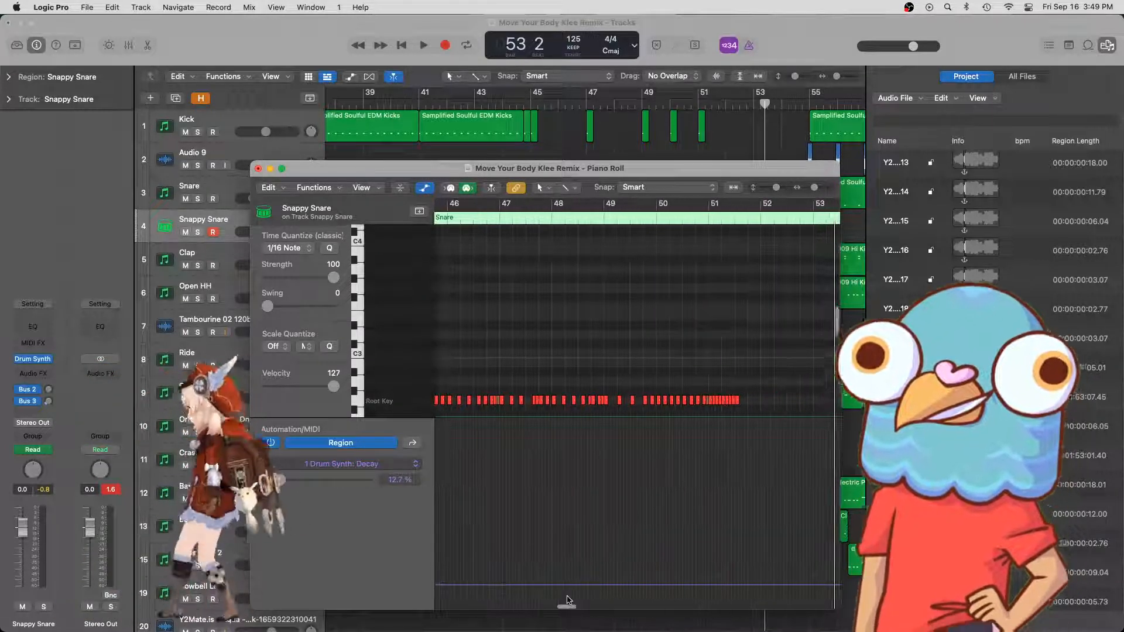
# - Audition bar 49 and draw a decay ramp from 12.7% at bar 49 to about 76.8% at the end of the snare run
pyautogui.click(609, 217)
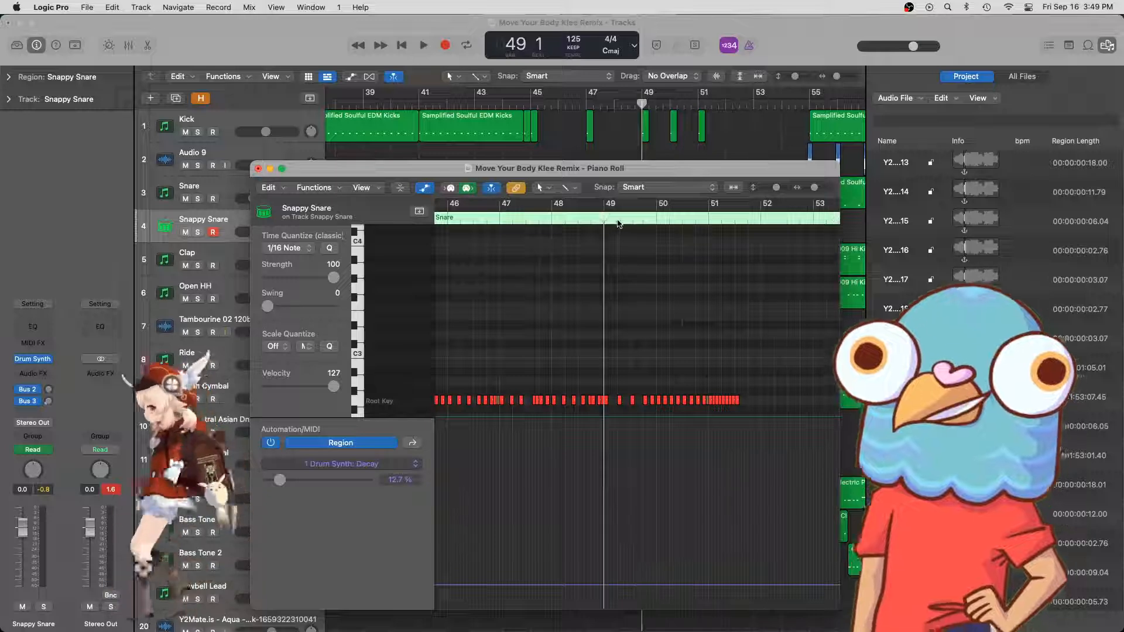
pyautogui.press('space')
pyautogui.press('space')
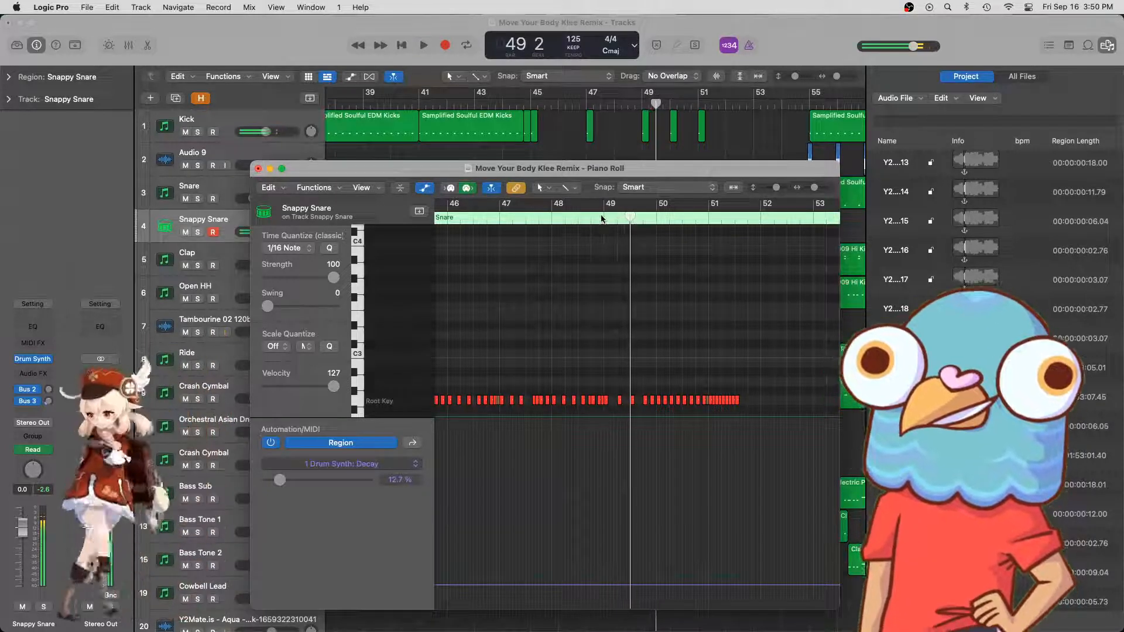
pyautogui.click(601, 219)
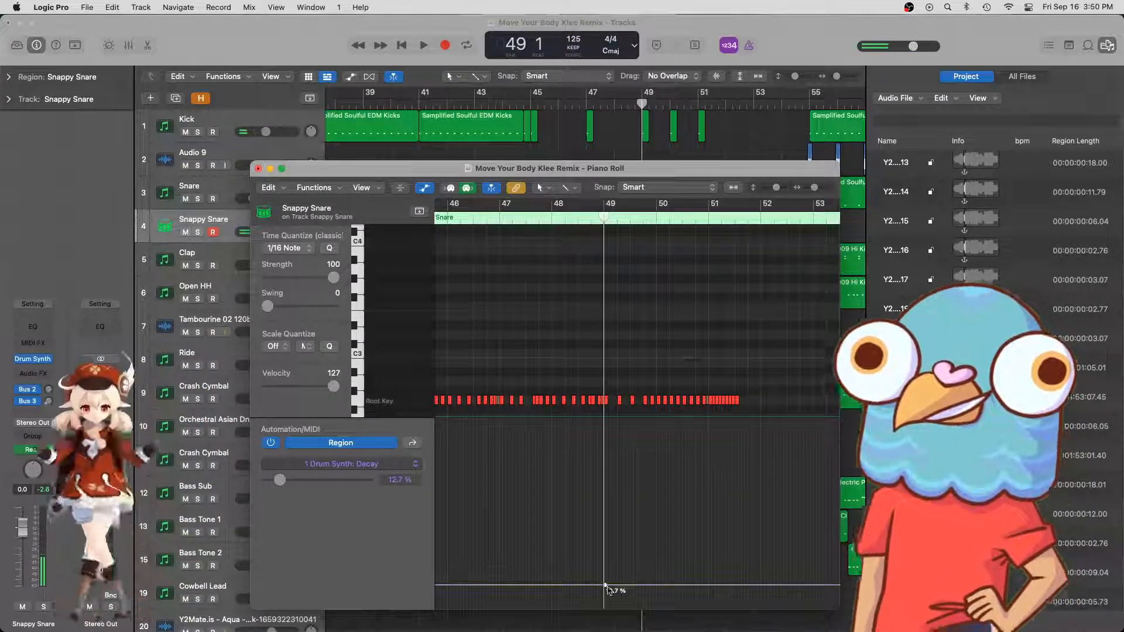
pyautogui.click(605, 586)
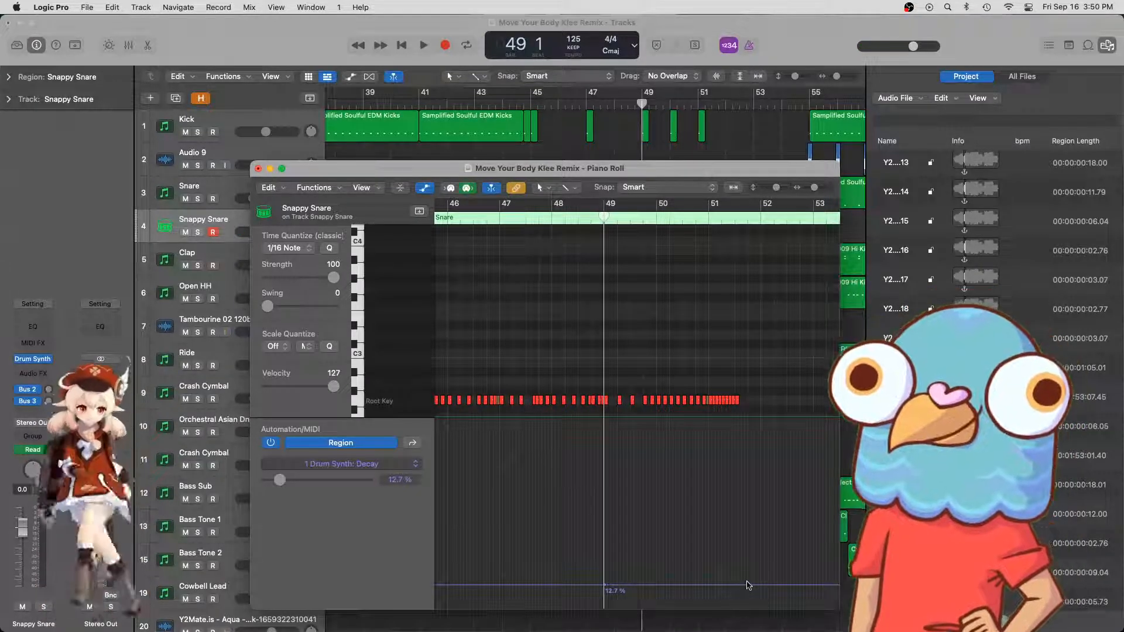
pyautogui.moveTo(739, 586); pyautogui.dragTo(738, 460)
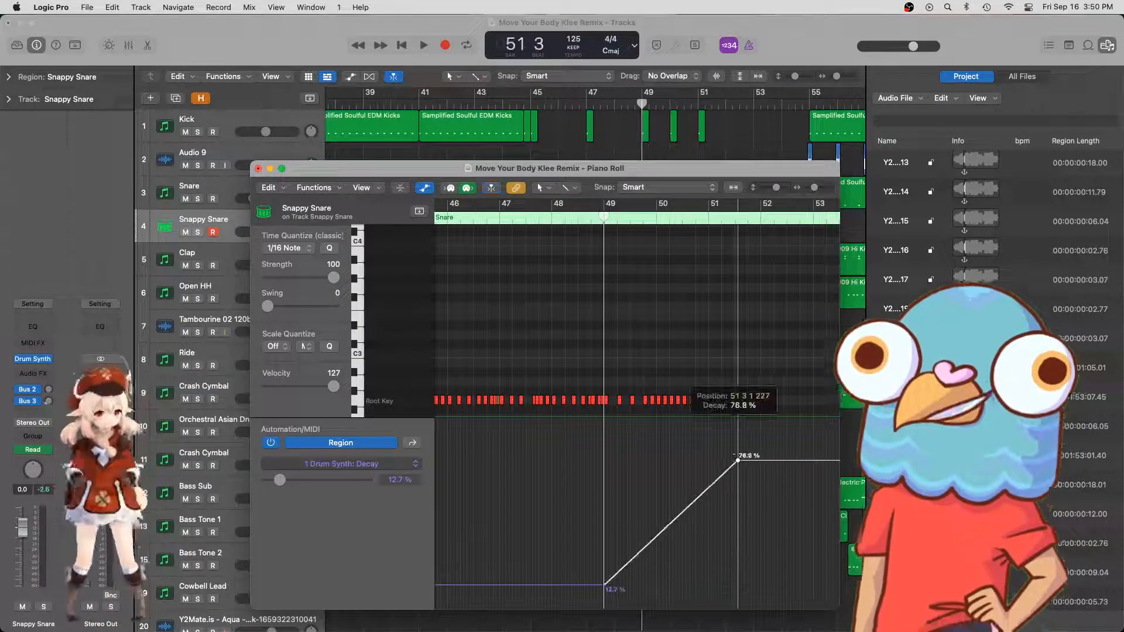
# - Raise the decay ramp's end point to 83.5% at the last snare note in bar 51 and play the build-up
pyautogui.press('super+Right')
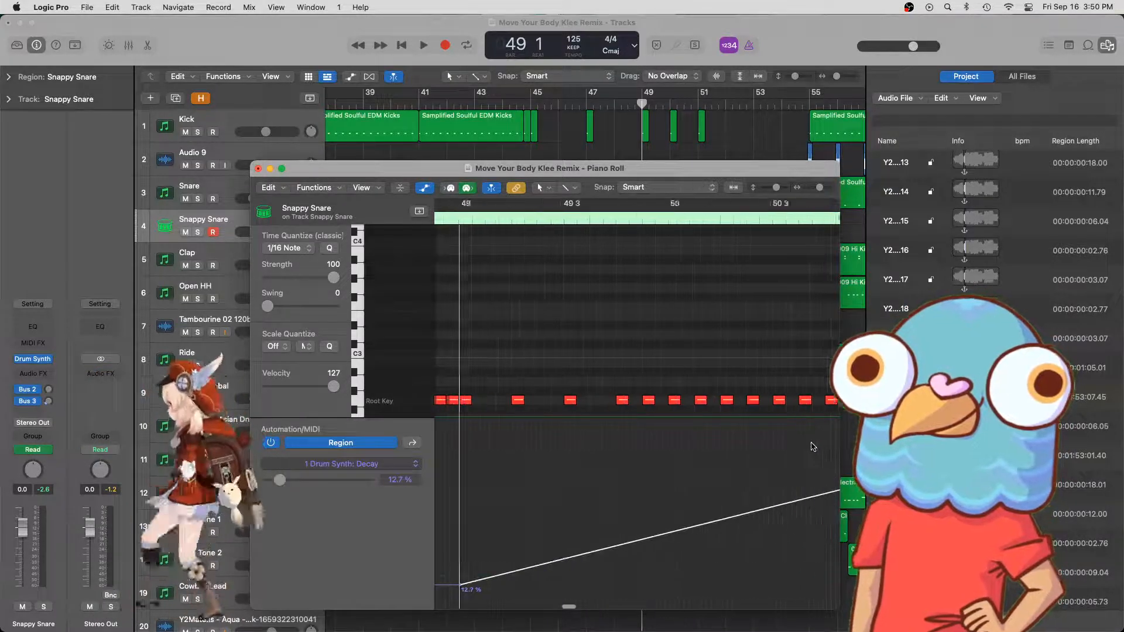
pyautogui.press('super+Right')
pyautogui.press('super+Right')
pyautogui.moveTo(655, 452); pyautogui.dragTo(642, 452)
pyautogui.hscroll(-5, 546, 328)
pyautogui.press('space')
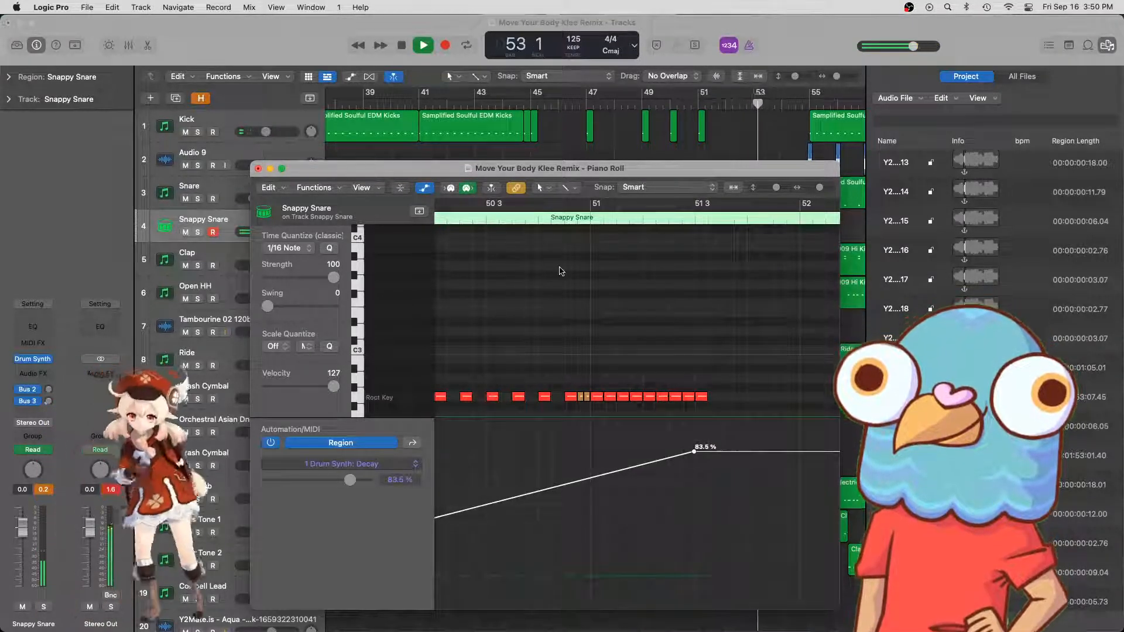
# - Close the piano roll, zoom out the arrangement to show the sections around the snare build-up, and stop playback
pyautogui.click(258, 168)
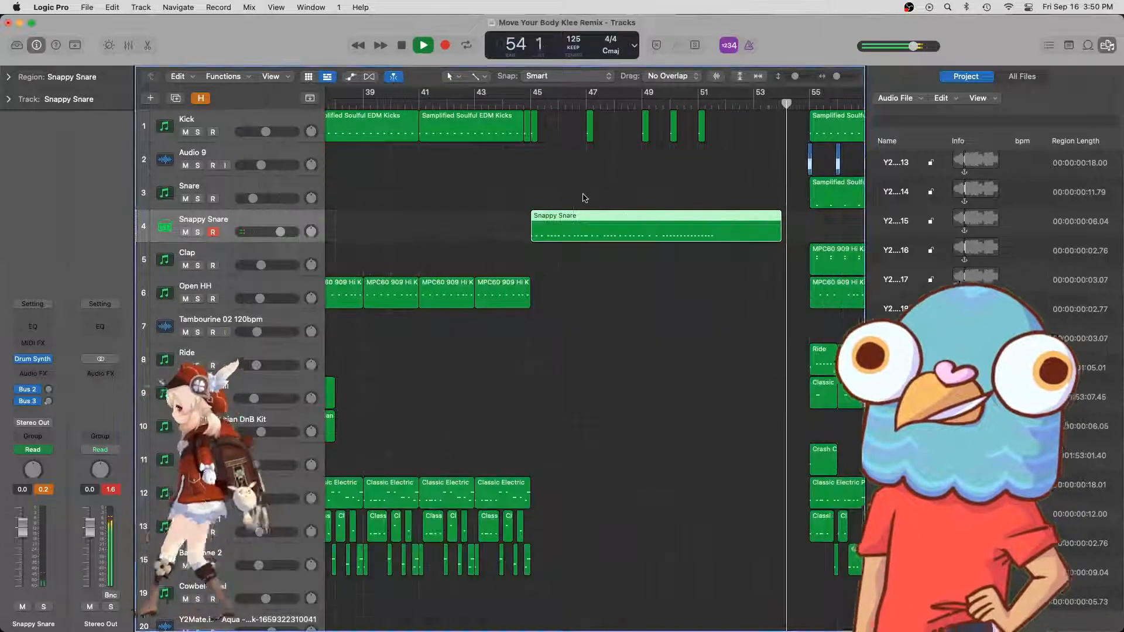
pyautogui.click(605, 289)
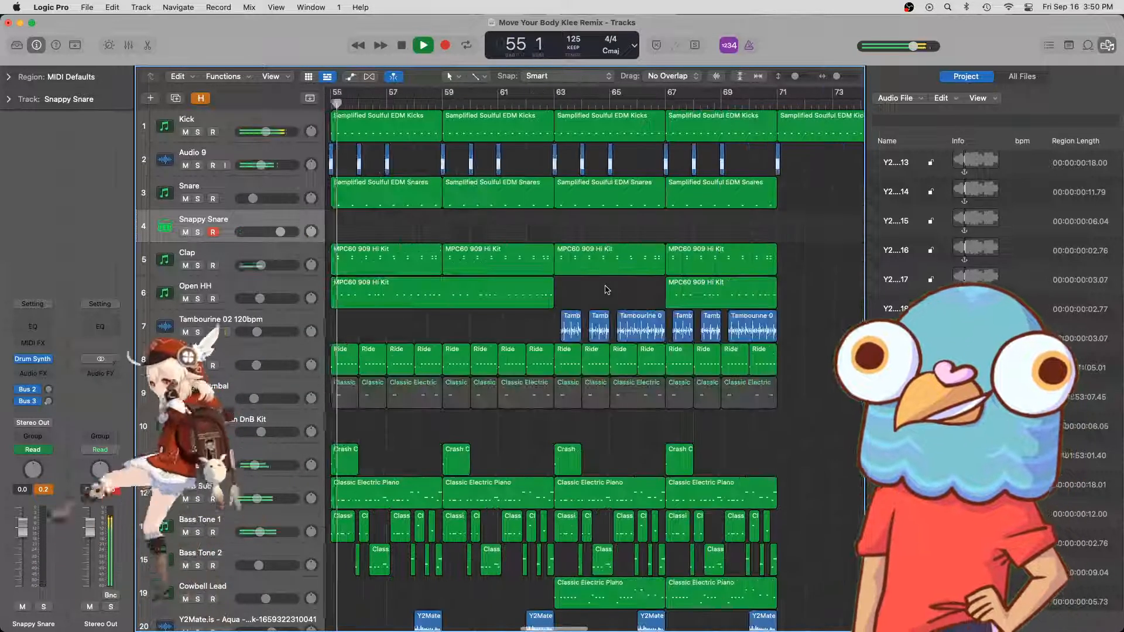
pyautogui.press('super+Left')
pyautogui.press('super+Left')
pyautogui.press('super+Left')
pyautogui.press('space')
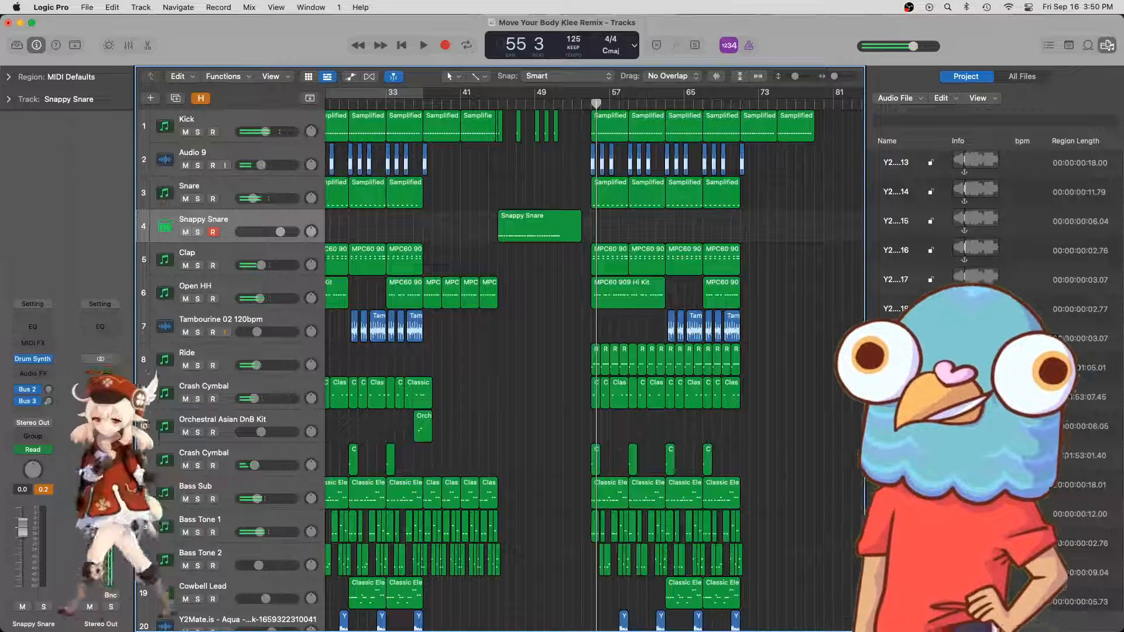
pyautogui.press('super+Tab')
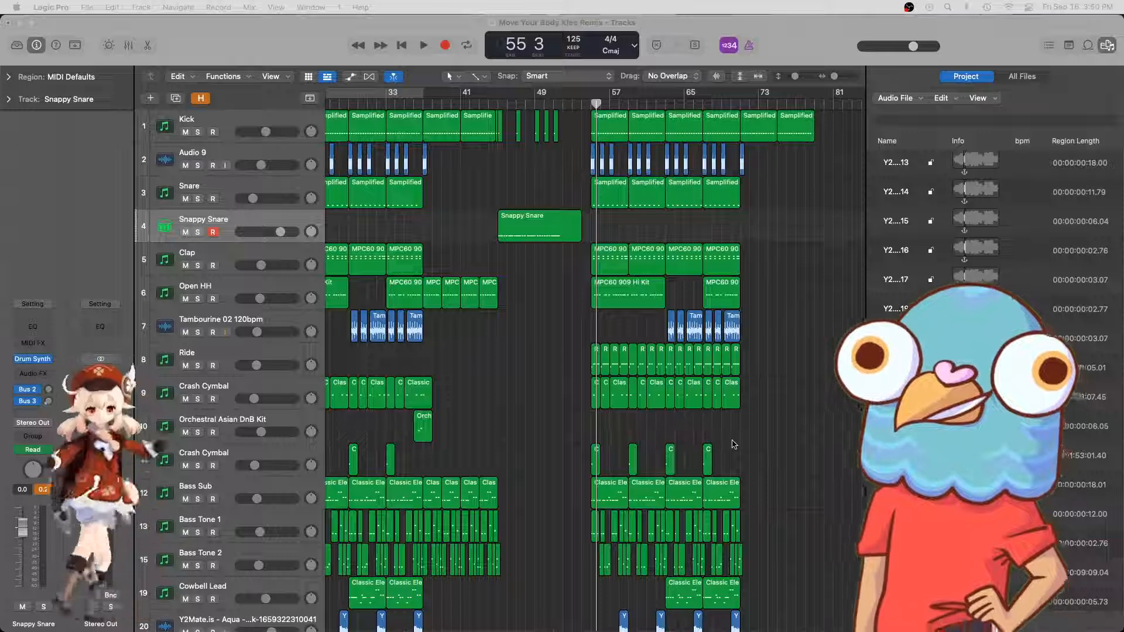
pyautogui.hscroll(-5, 673, 432)
pyautogui.click(608, 312)
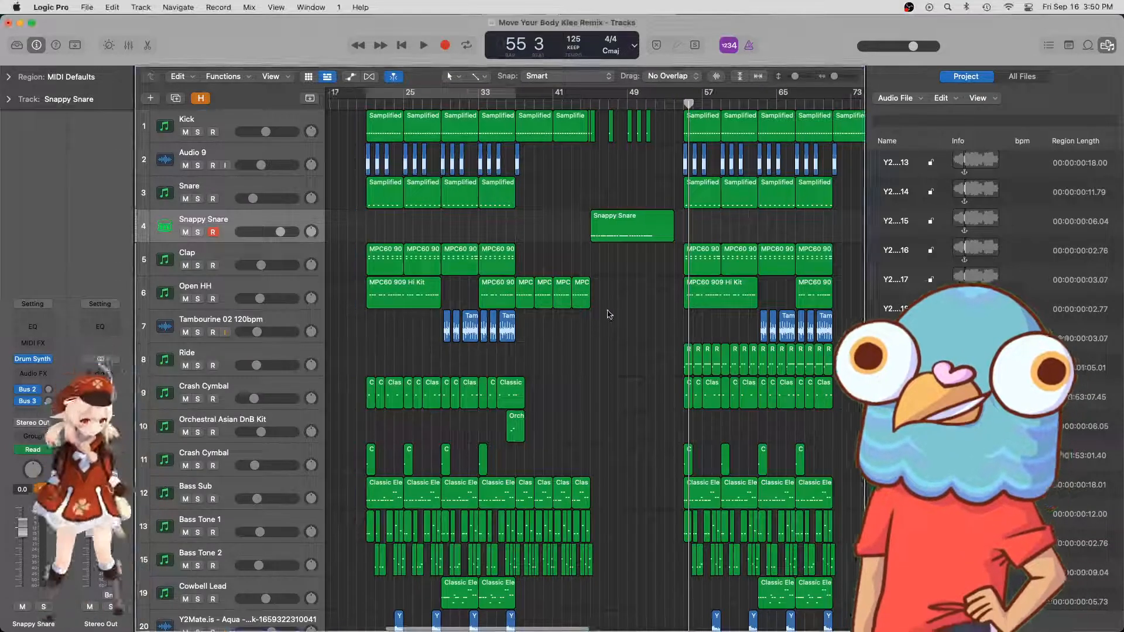
# - Play the transition into bar 45 and examine which tracks have regions around the snare build-up
pyautogui.press('super+Right')
pyautogui.press('super+Right')
pyautogui.hscroll(-3, 609, 314)
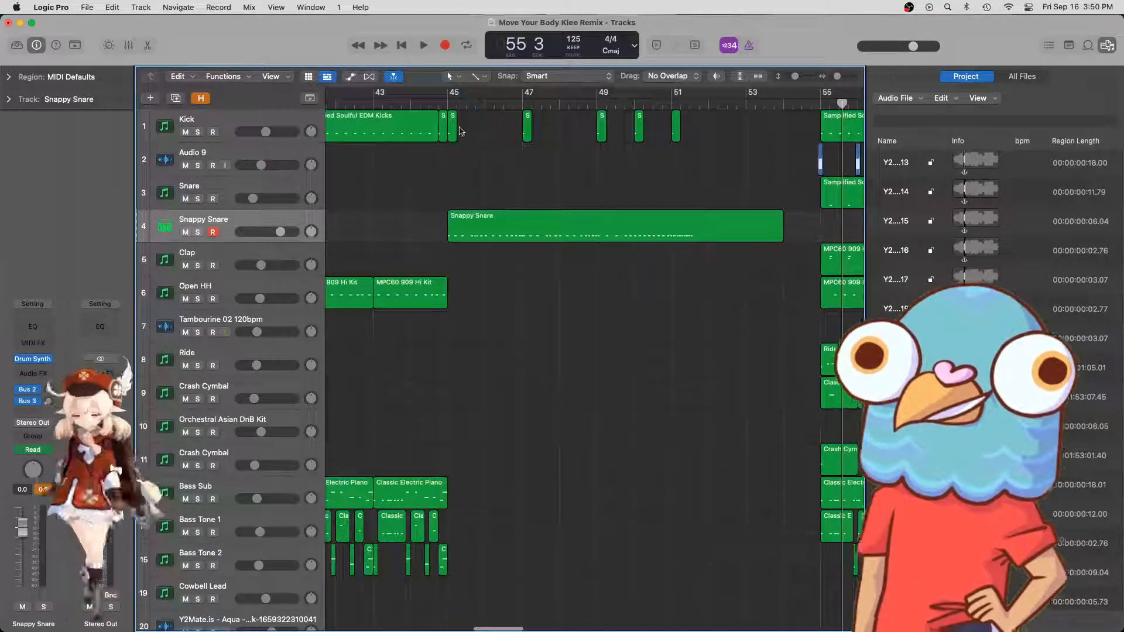
pyautogui.scroll(-1, 556, 367)
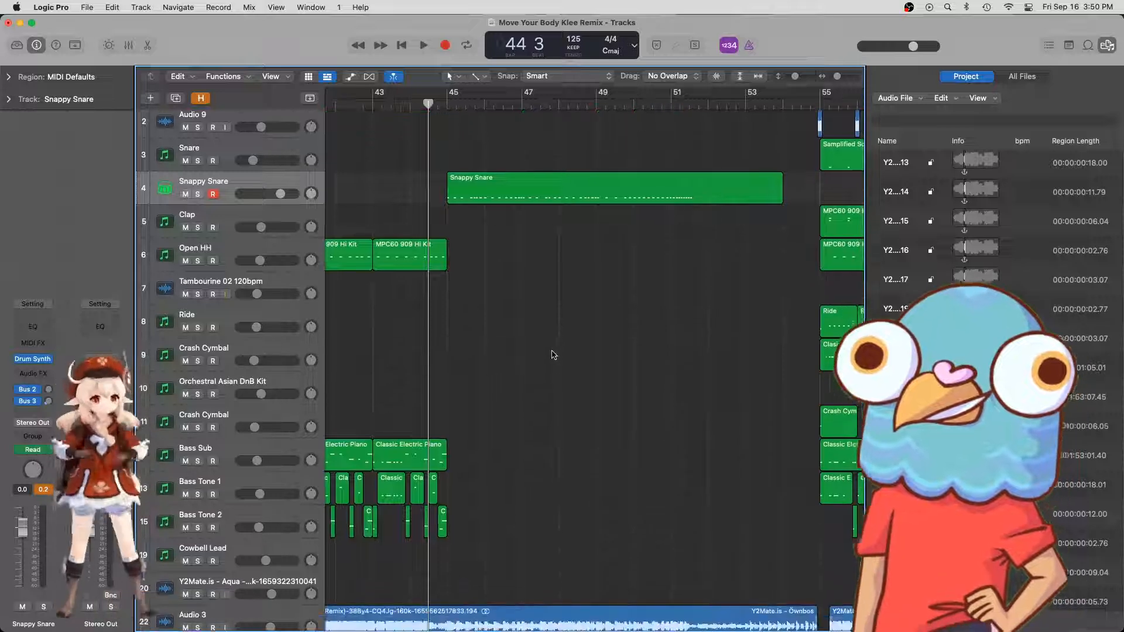
pyautogui.press('super+Left')
pyautogui.hscroll(-3, 552, 355)
pyautogui.press('space')
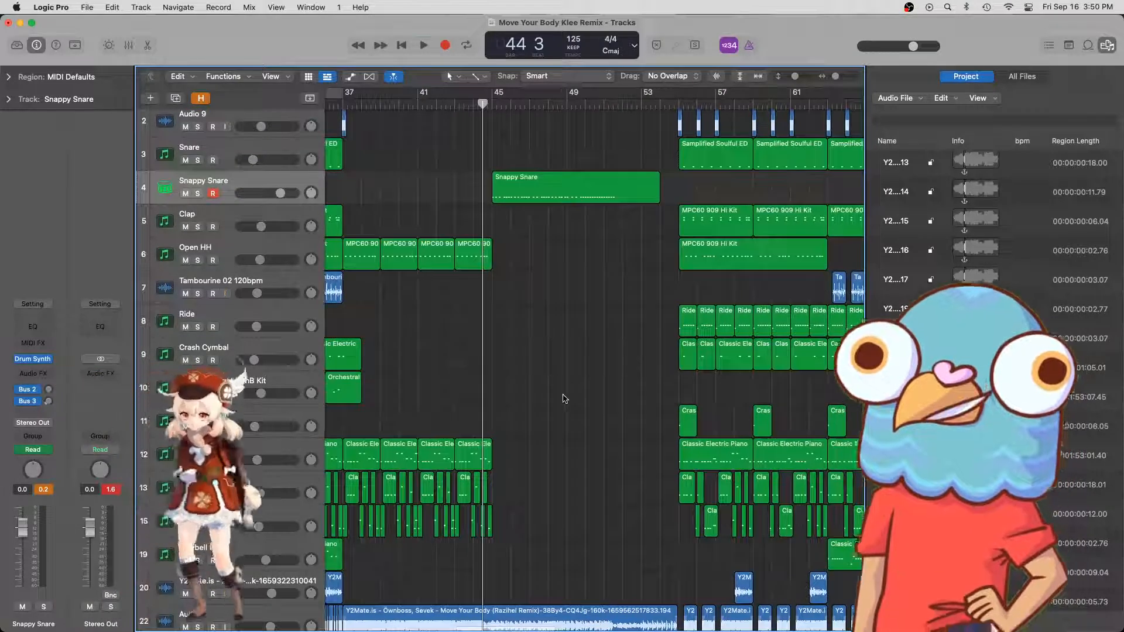
pyautogui.scroll(-2, 496, 373)
pyautogui.scroll(-2, 516, 375)
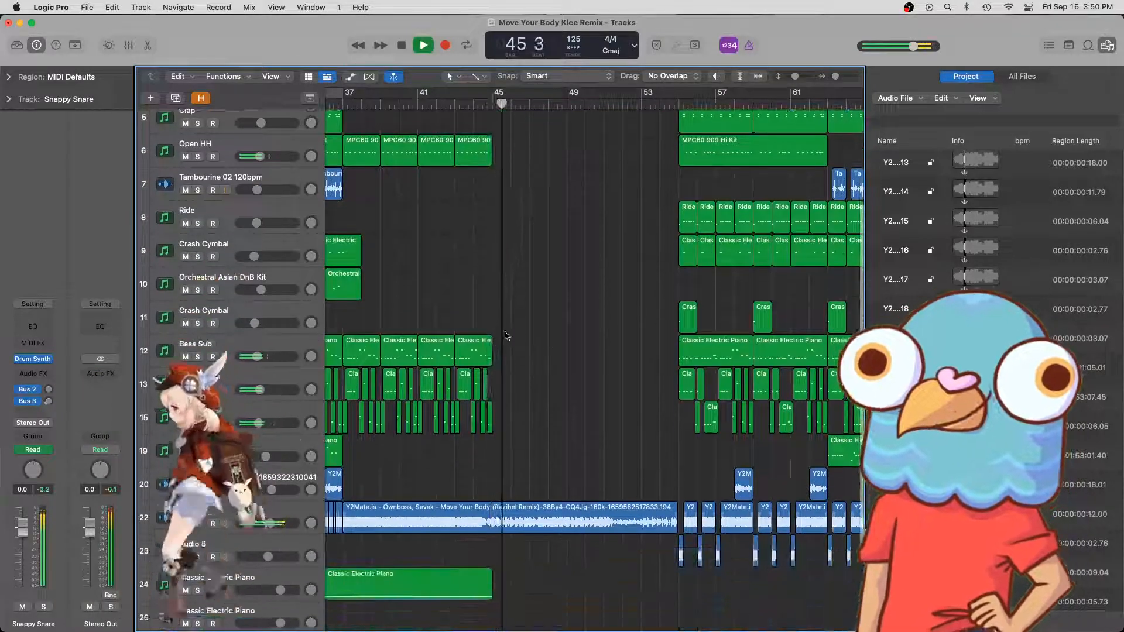
pyautogui.scroll(4, 504, 276)
pyautogui.press('space')
pyautogui.scroll(1, 507, 249)
pyautogui.hscroll(-6, 507, 249)
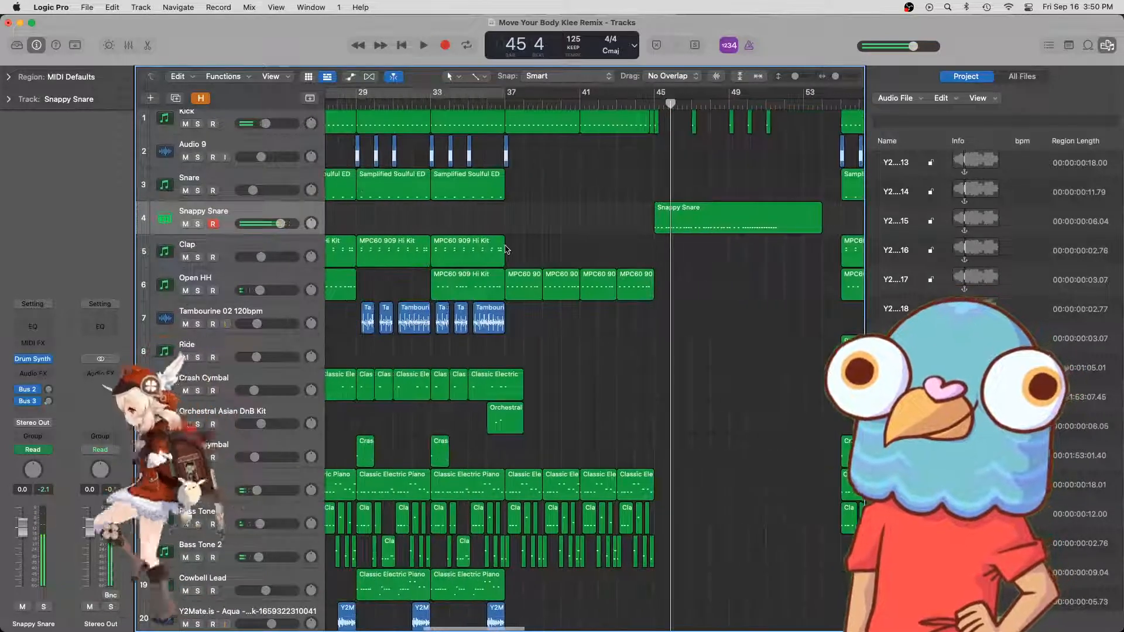
# - Copy the four-bar Clap region from bar 33 to bar 45 and repeat it once at bar 49
pyautogui.moveTo(444, 245); pyautogui.dragTo(669, 252)
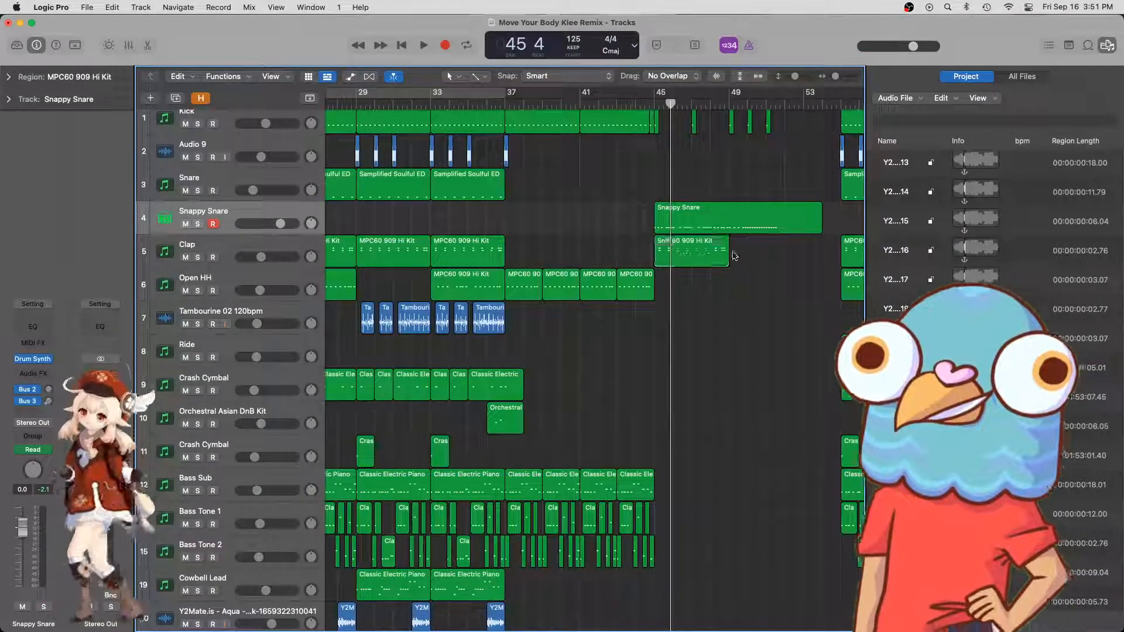
pyautogui.press('super+r')
pyautogui.scroll(5, 725, 256)
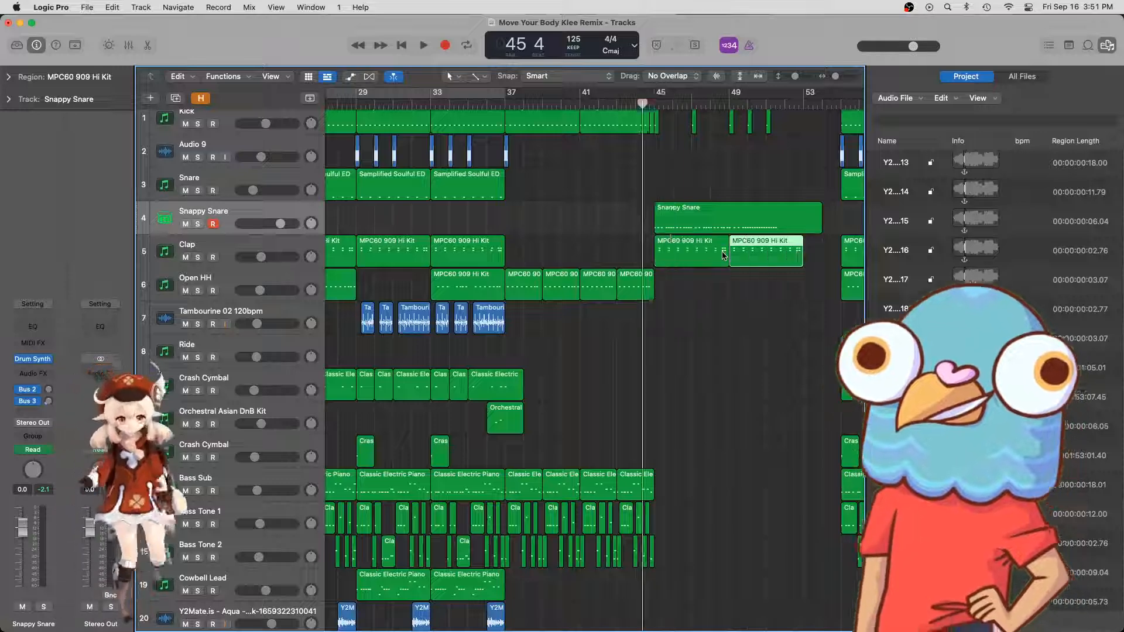
# - Play the build-up with the added claps and shorten the second Clap region to end at bar 52
pyautogui.click(546, 113)
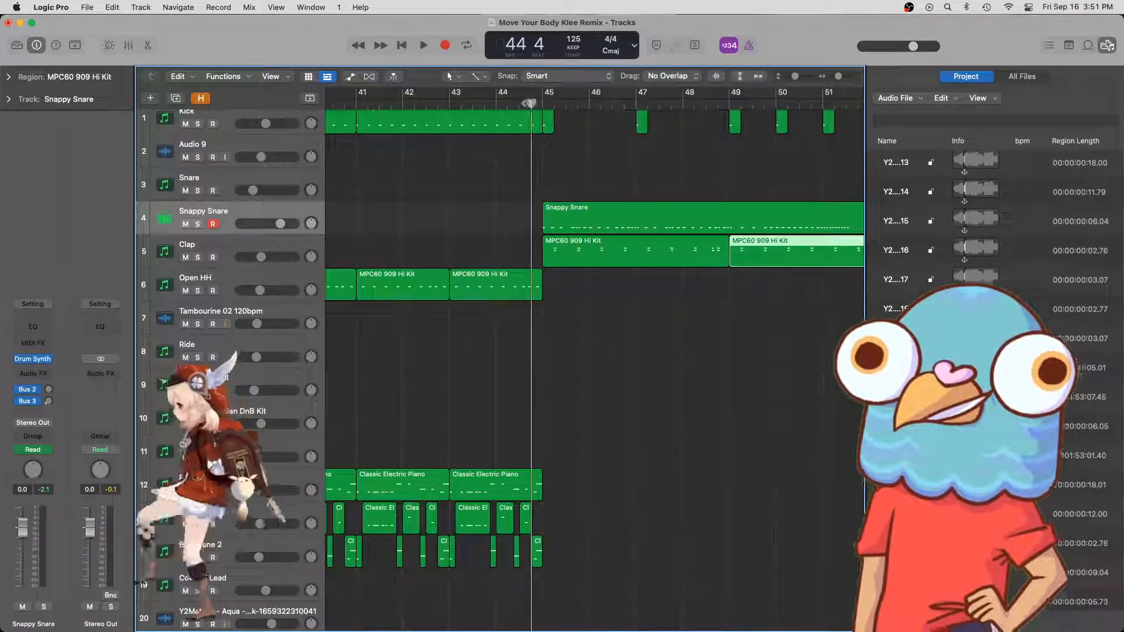
pyautogui.press('space')
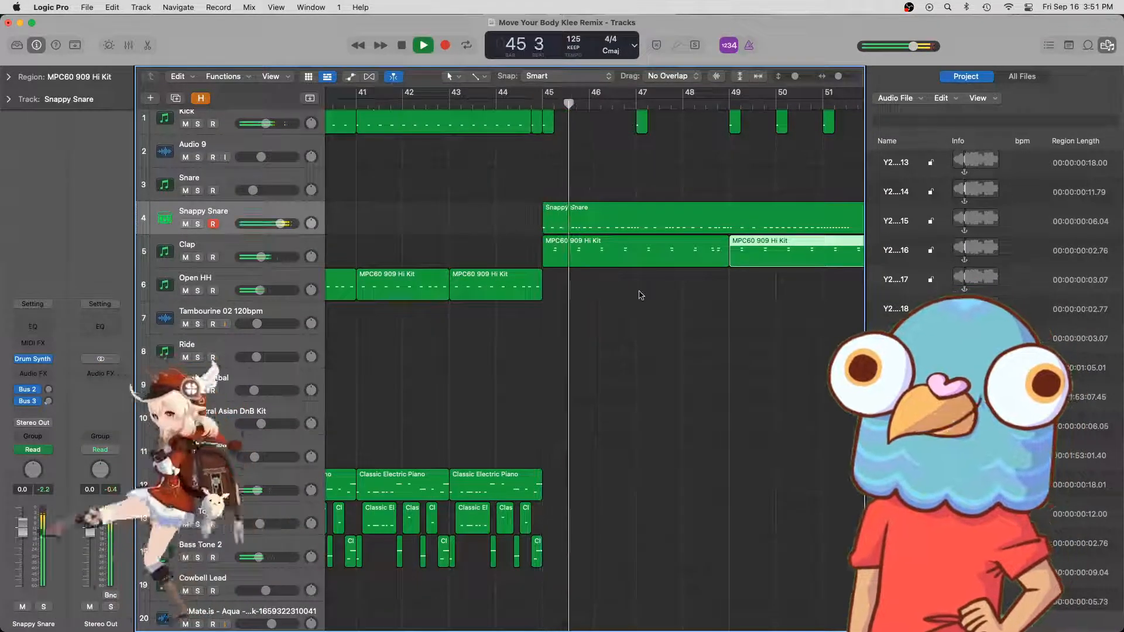
pyautogui.hscroll(3, 644, 310)
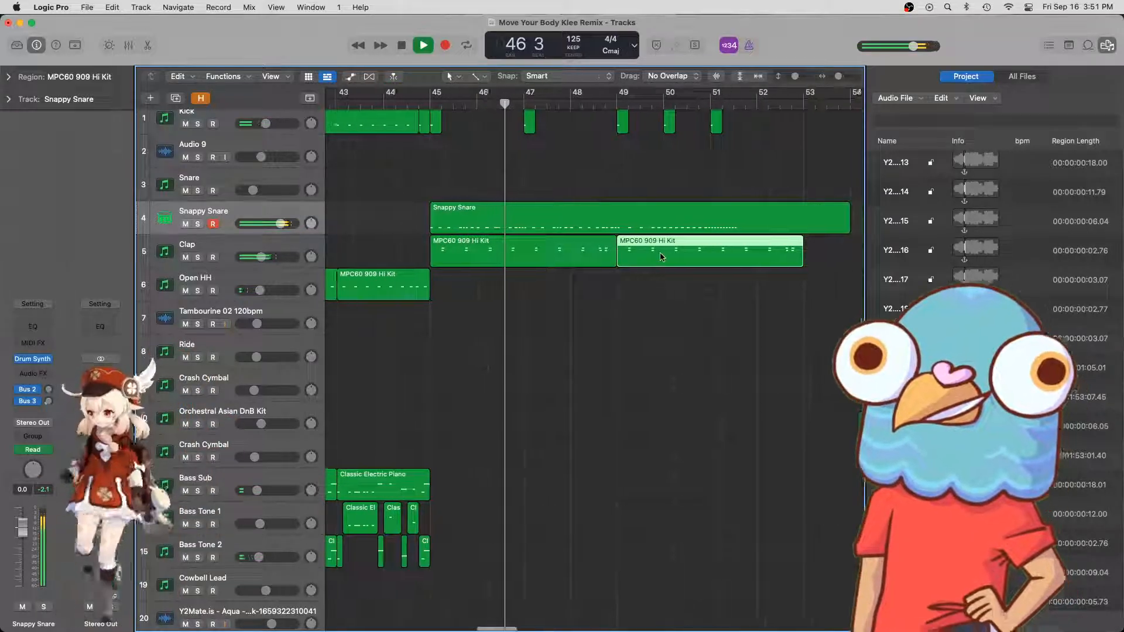
pyautogui.hscroll(2, 650, 310)
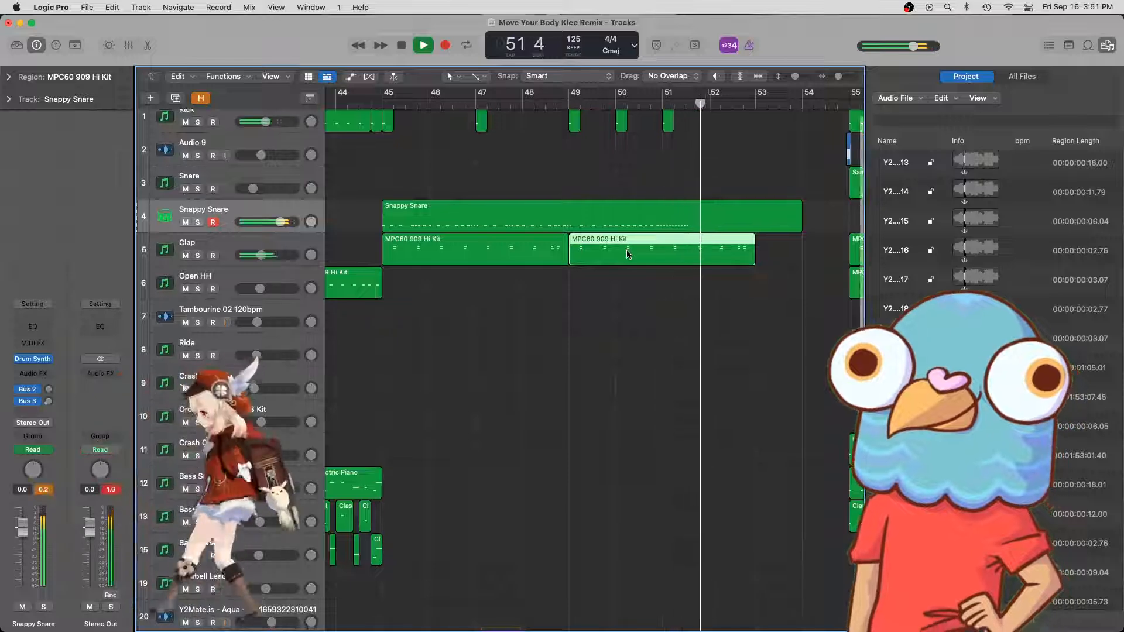
pyautogui.press('space')
pyautogui.moveTo(750, 259); pyautogui.dragTo(694, 84)
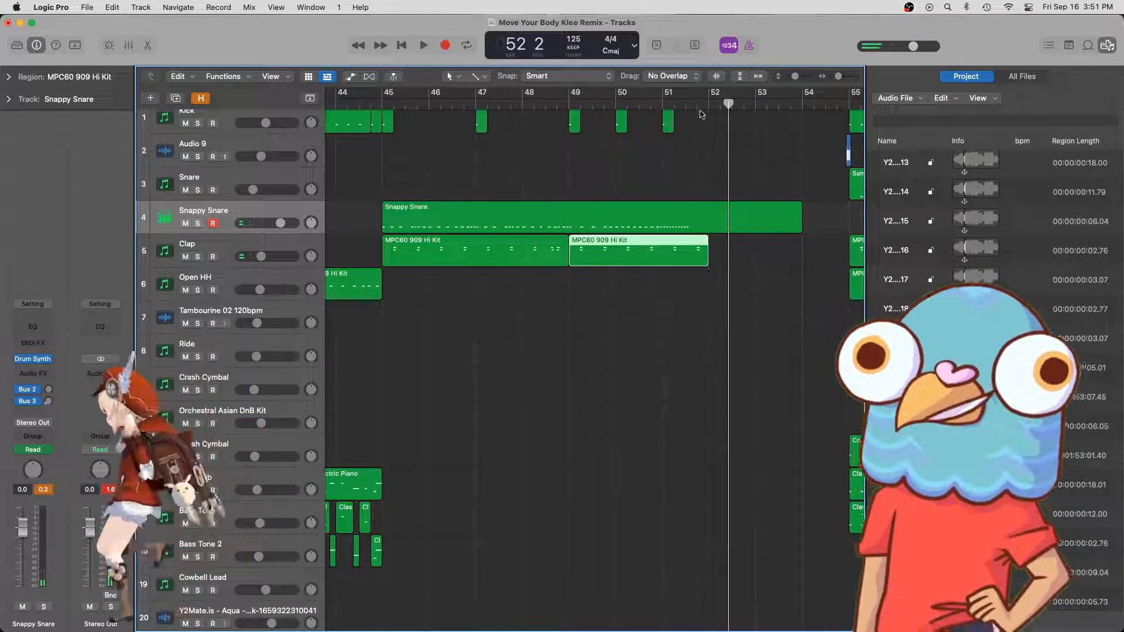
# - Split the last clap off the second Clap region in bar 51 and move that piece one beat earlier
pyautogui.click(702, 104)
pyautogui.press('super+Right')
pyautogui.press('super+Right')
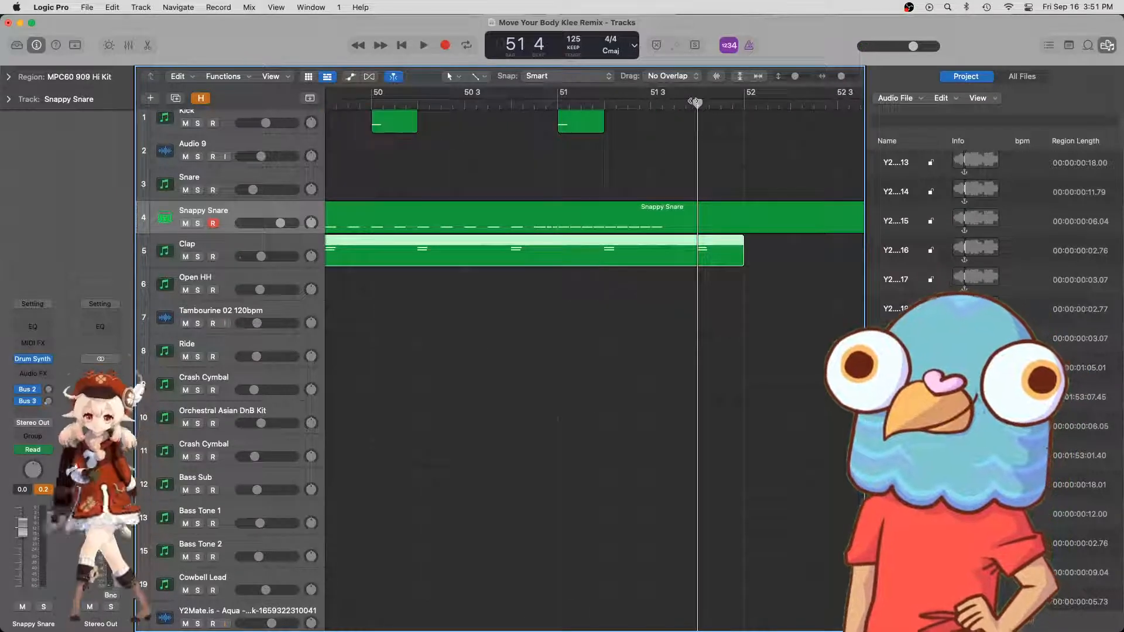
pyautogui.hscroll(-2, 696, 102)
pyautogui.click(740, 104)
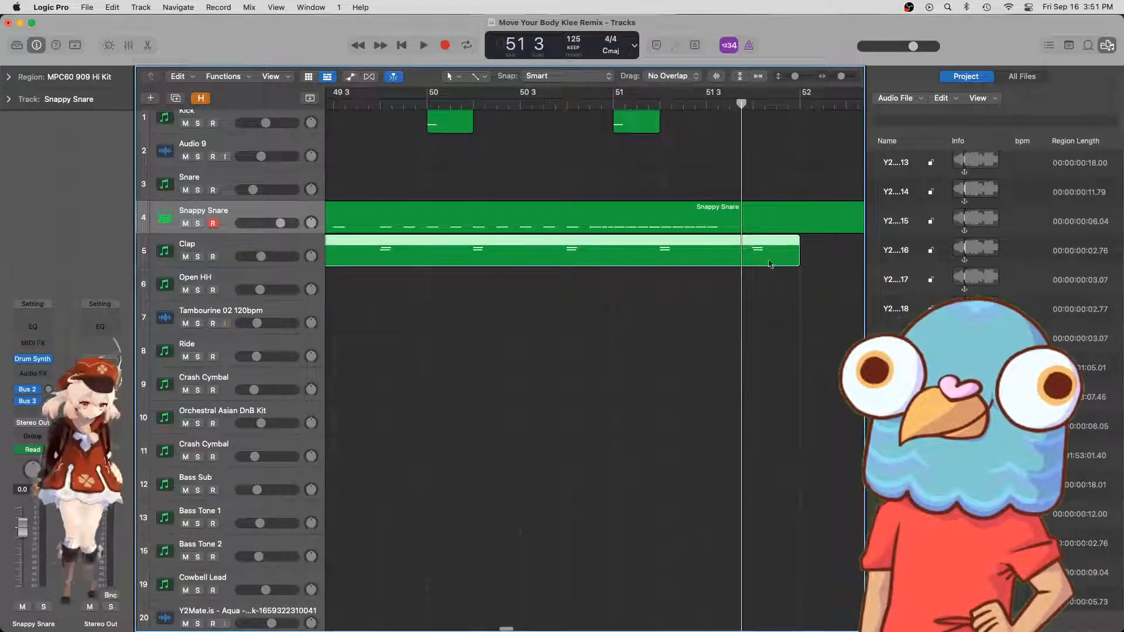
pyautogui.press('super+t')
pyautogui.moveTo(772, 261); pyautogui.dragTo(725, 261)
# - Play the end of the build-up with the shifted clap and show the surrounding sections of the arrangement
pyautogui.click(571, 104)
pyautogui.press('space')
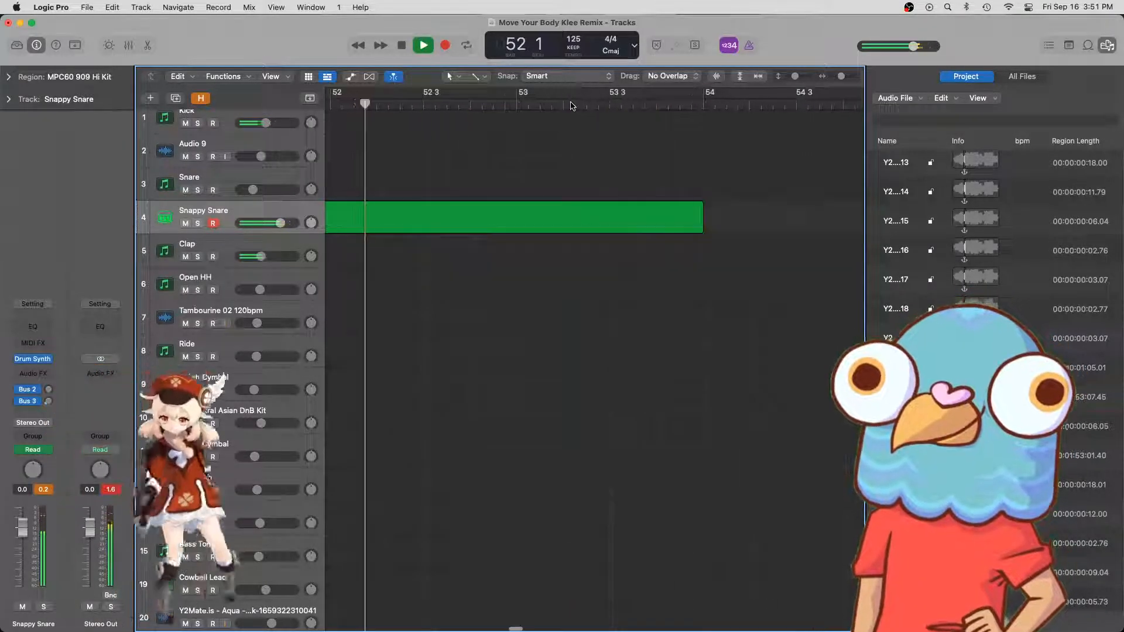
pyautogui.press('super+Left')
pyautogui.press('super+Left')
pyautogui.press('super+Left')
pyautogui.press('super+Left')
pyautogui.hscroll(-2, 604, 330)
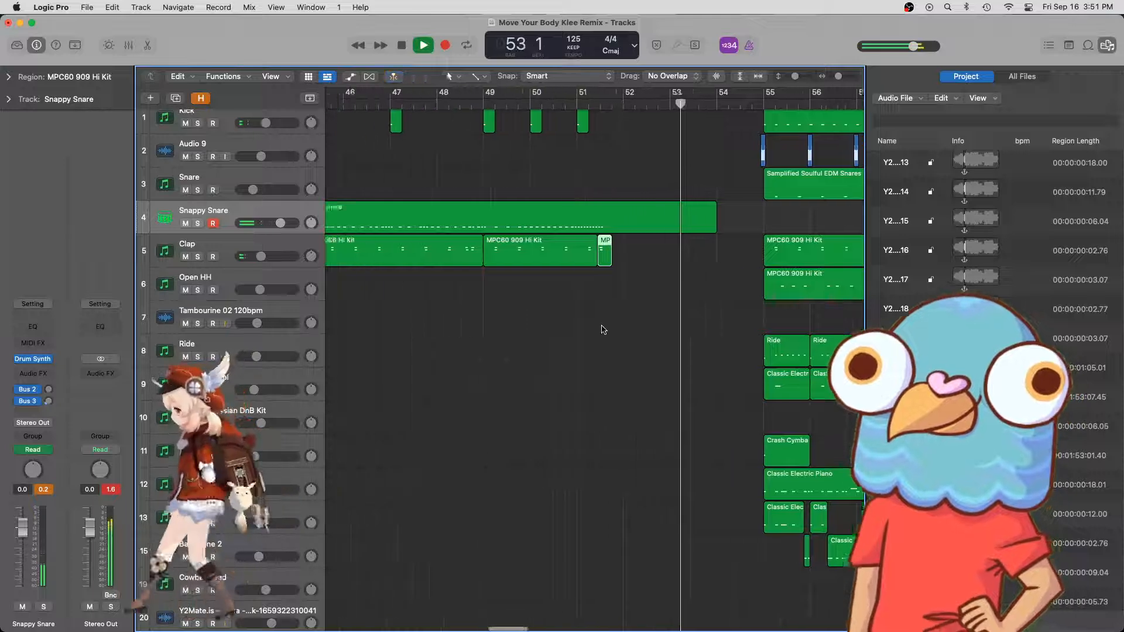
pyautogui.press('super+Left')
pyautogui.press('super+Left')
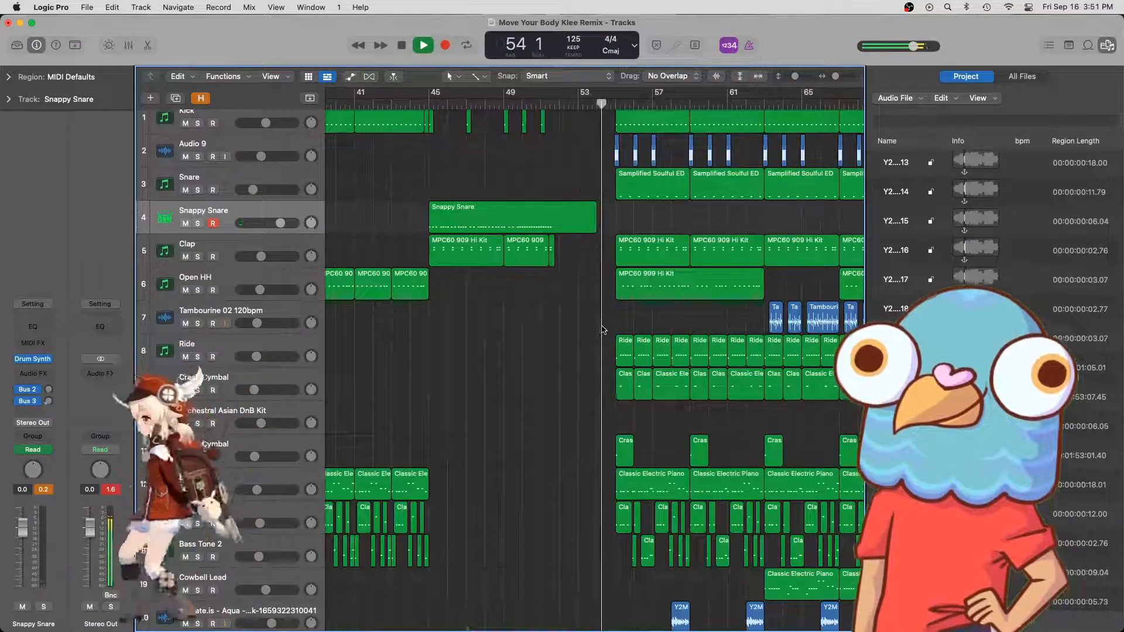
# - Replay the transition from bar 44 into the build-up while checking the lower tracks, and stop in bar 45
pyautogui.click(414, 102)
pyautogui.press('space')
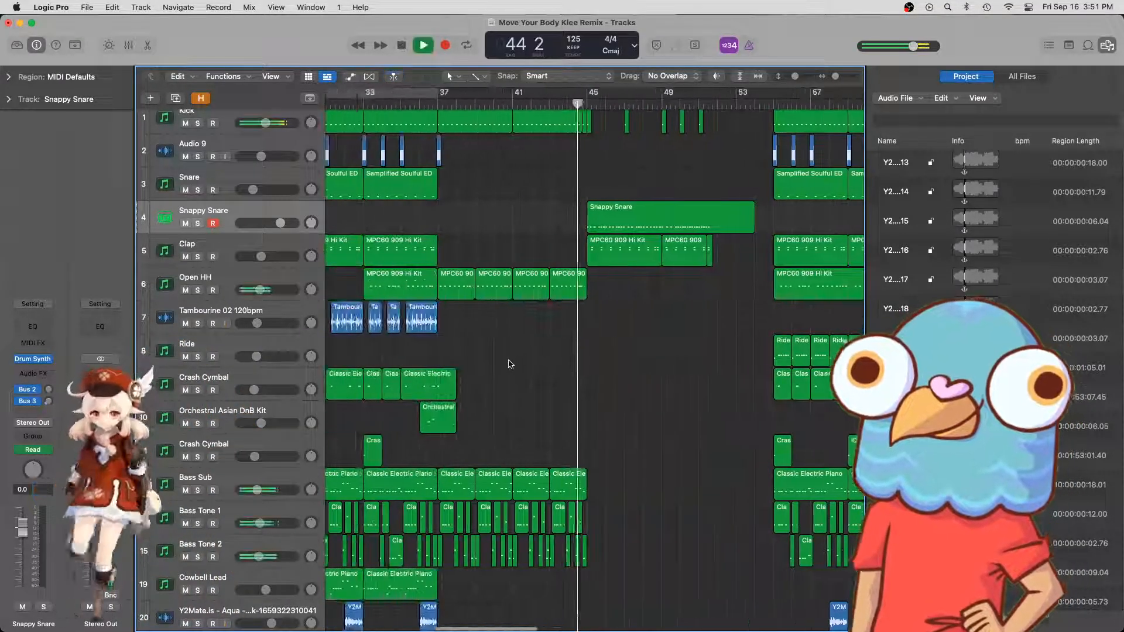
pyautogui.scroll(-5, 596, 331)
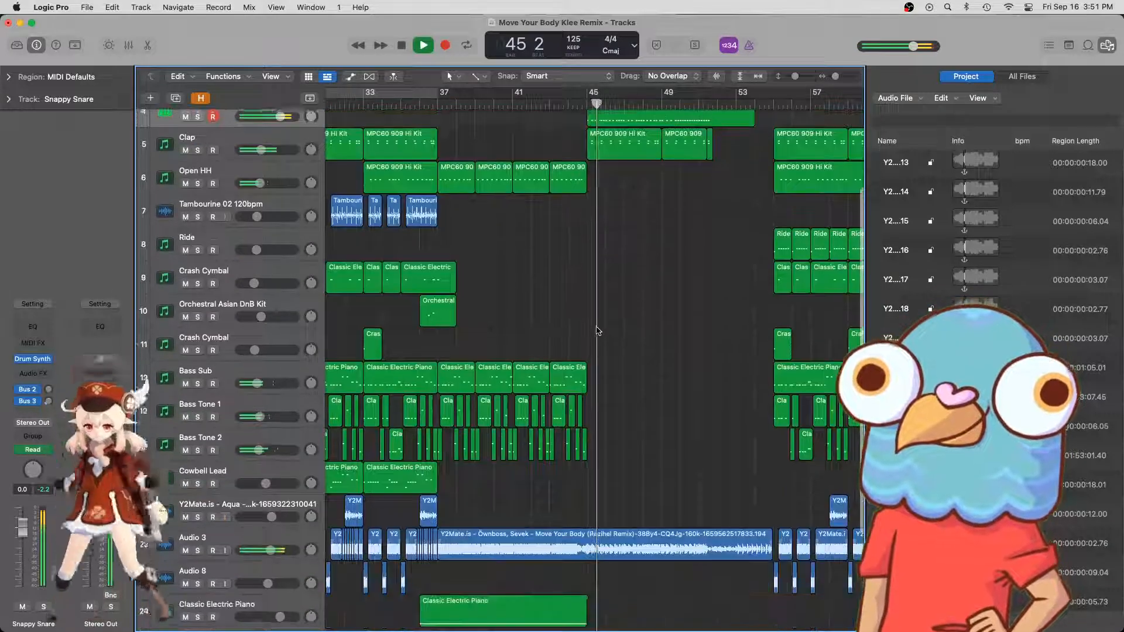
pyautogui.scroll(6, 598, 332)
pyautogui.press('space')
pyautogui.scroll(-1, 596, 330)
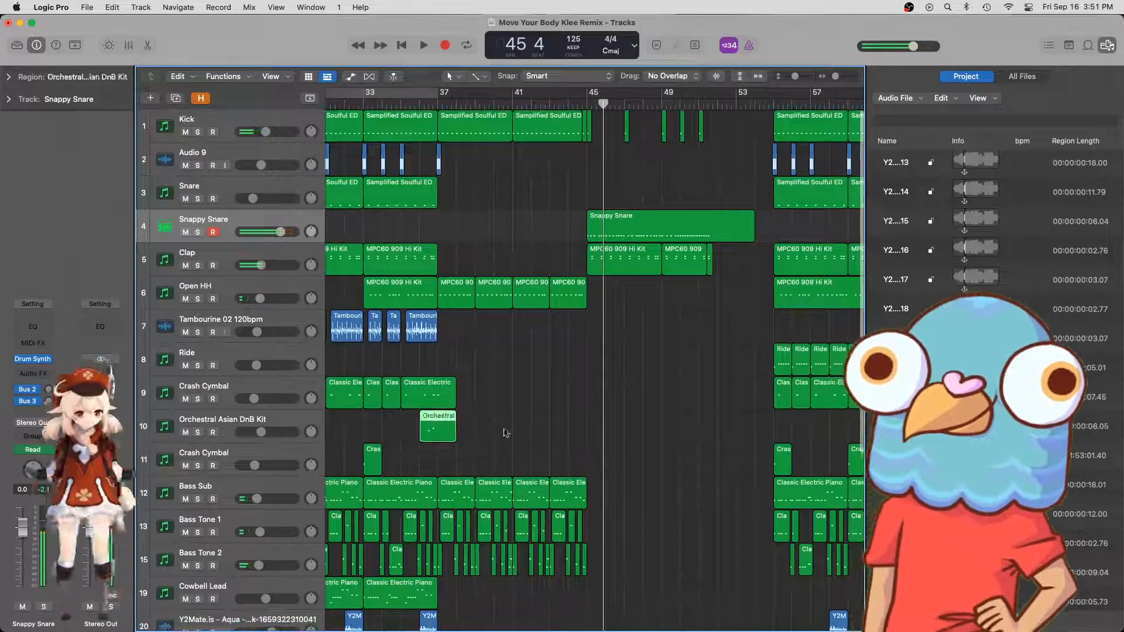
# - Copy the Orchestral Asian DnB Kit region from bar 36 to 44 1 1 1 and play the transition
pyautogui.moveTo(438, 428); pyautogui.dragTo(588, 428)
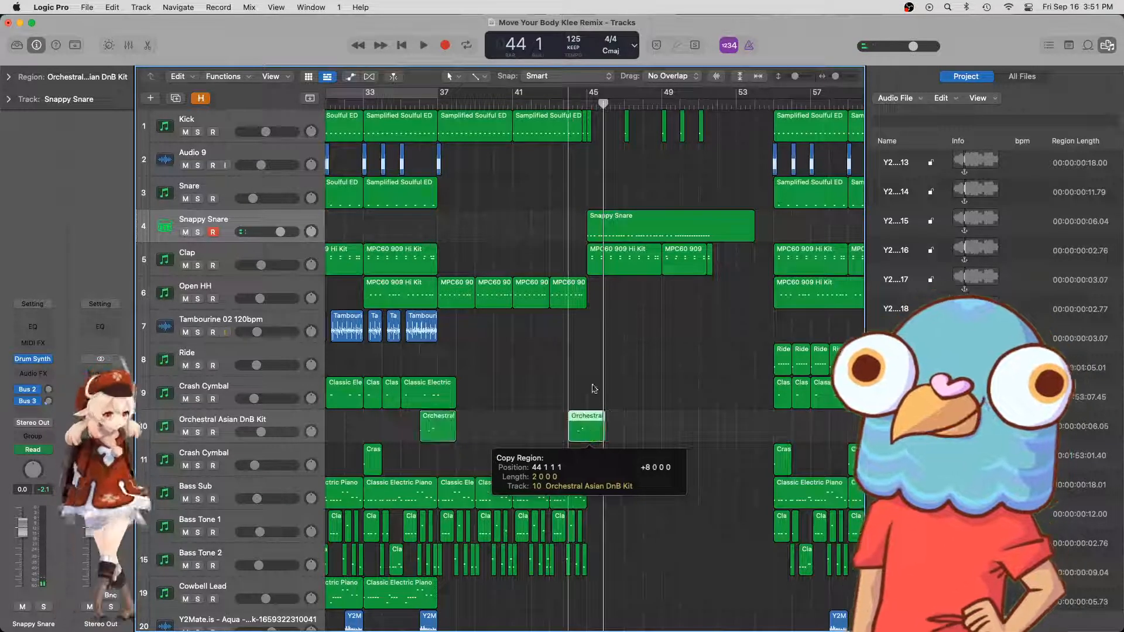
pyautogui.click(566, 103)
pyautogui.press('space')
pyautogui.scroll(-3, 636, 398)
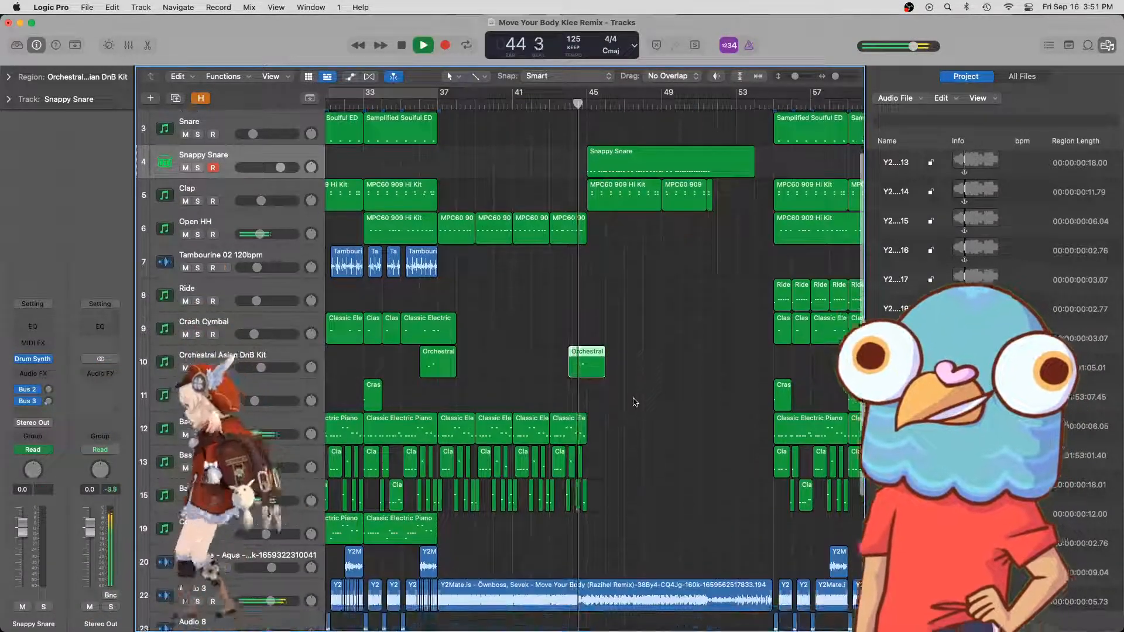
pyautogui.scroll(-2, 635, 402)
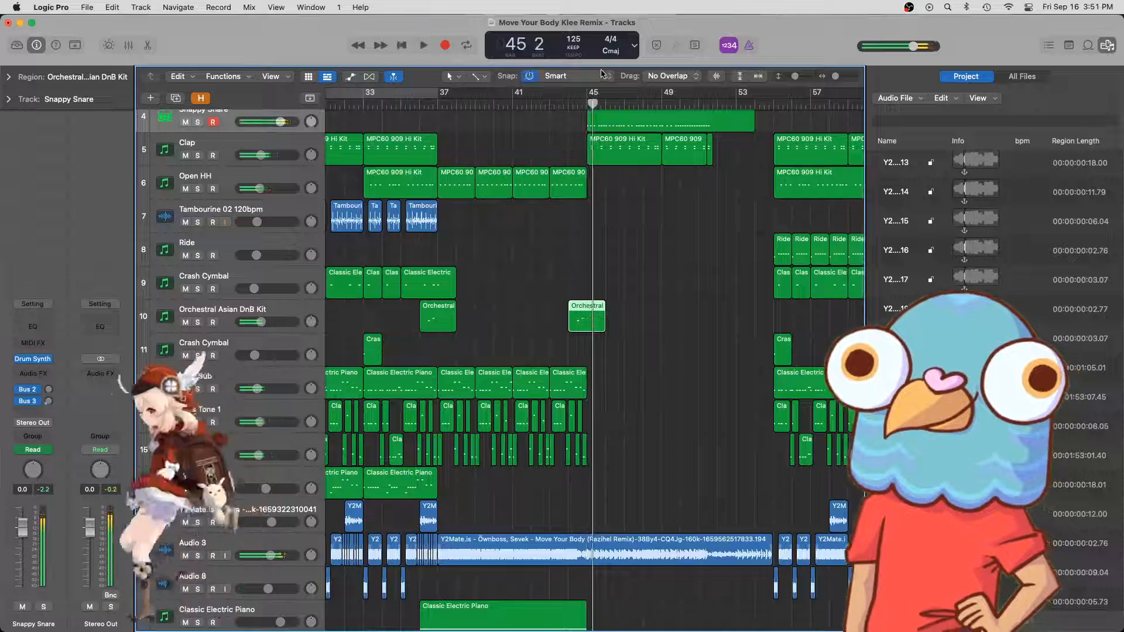
# - Move the copied Orchestral Asian DnB Kit region one beat later to 44 2 1 1 and audition it
pyautogui.click(587, 104)
pyautogui.moveTo(594, 309); pyautogui.dragTo(597, 308)
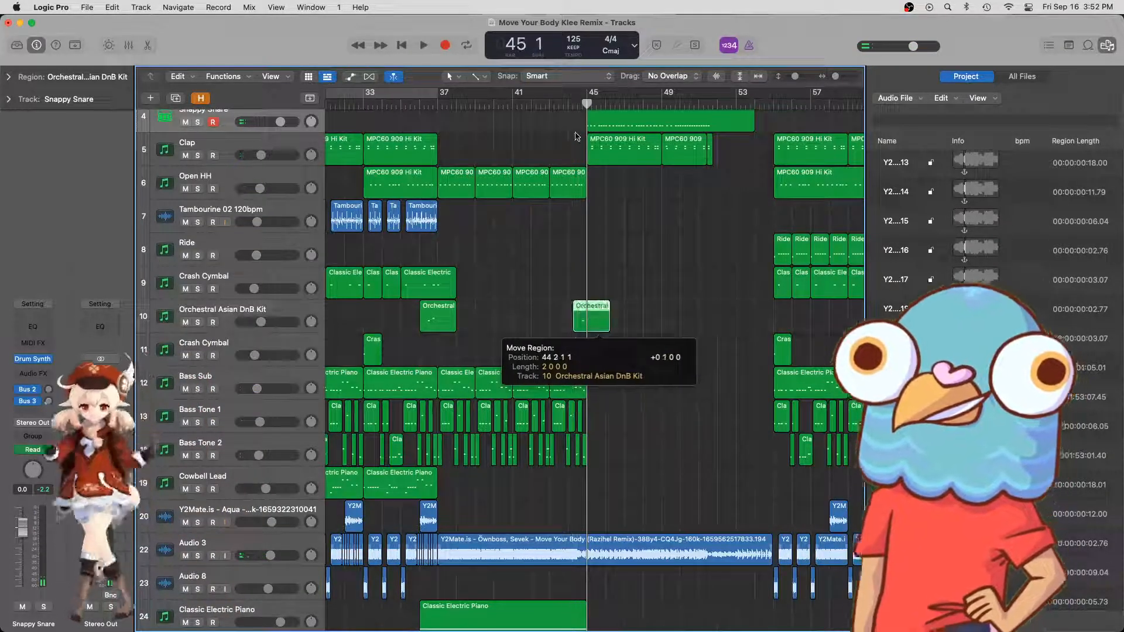
pyautogui.click(576, 106)
pyautogui.press('space')
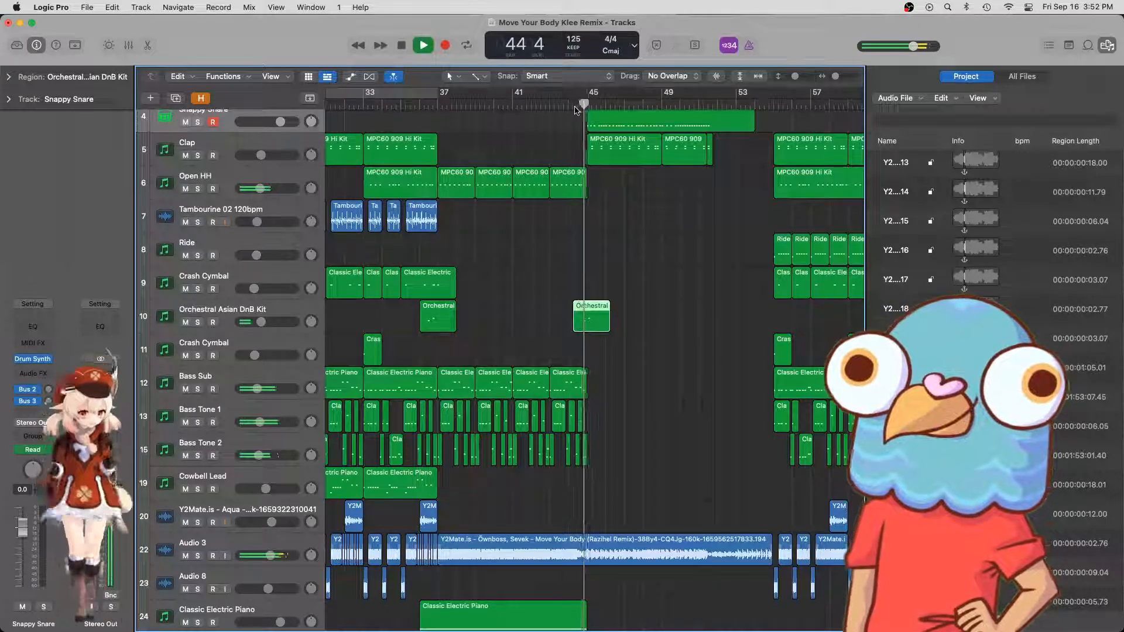
pyautogui.press('super+Right')
pyautogui.press('super+Left')
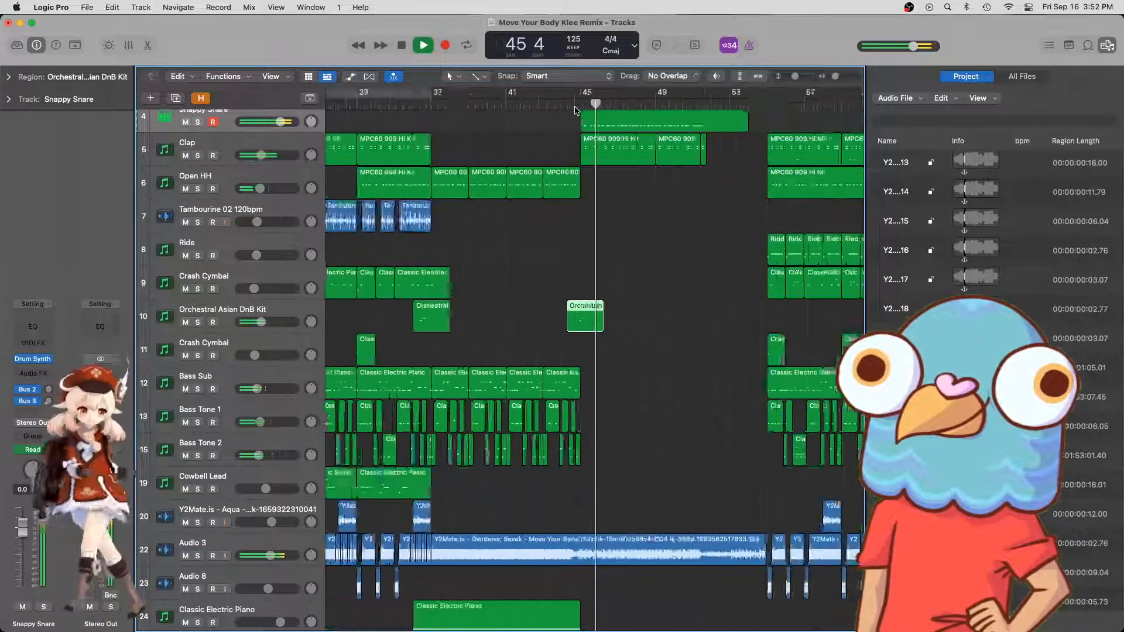
pyautogui.scroll(-5, 567, 299)
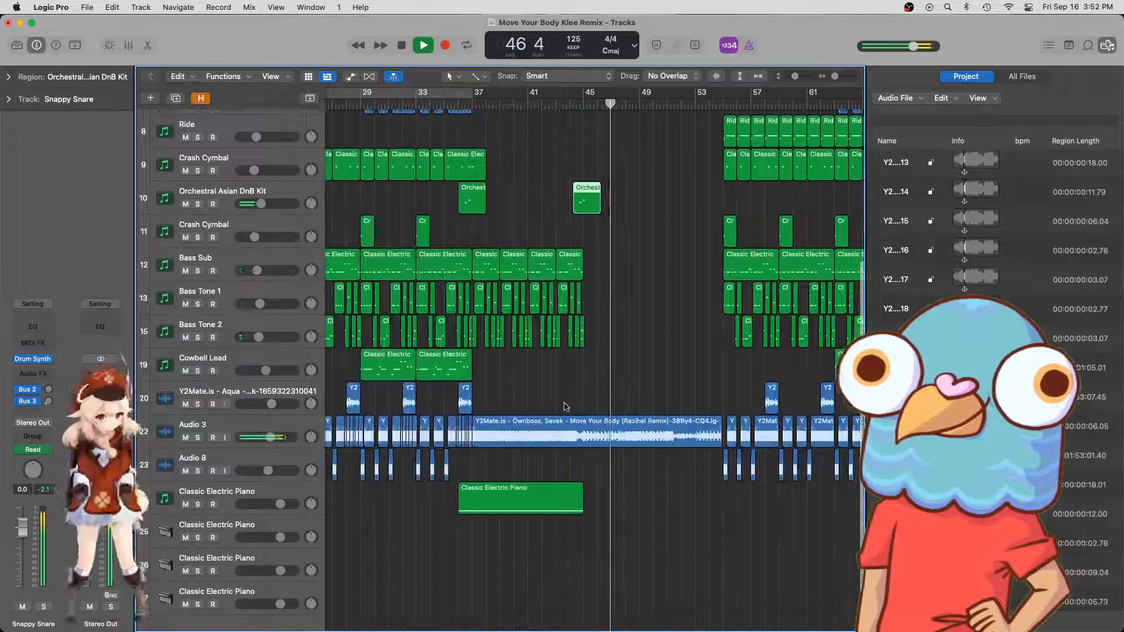
pyautogui.press('space')
# - Set the playhead to bar 45 and load AIR theRiser_x64 as the instrument on the empty Classic Electric Piano track 25
pyautogui.click(298, 516)
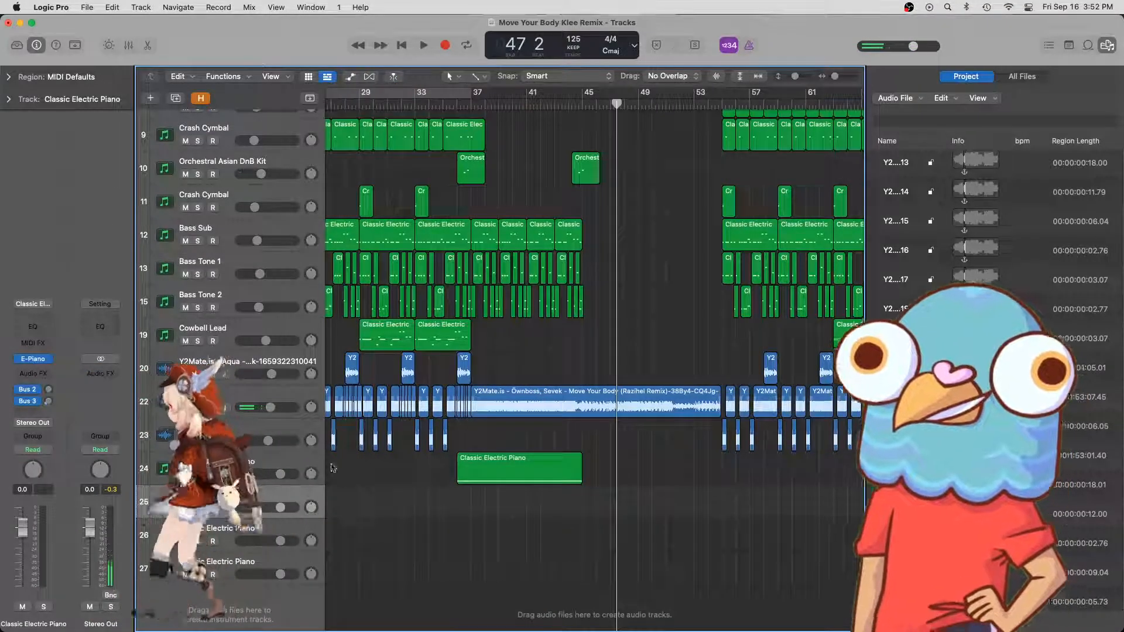
pyautogui.click(588, 101)
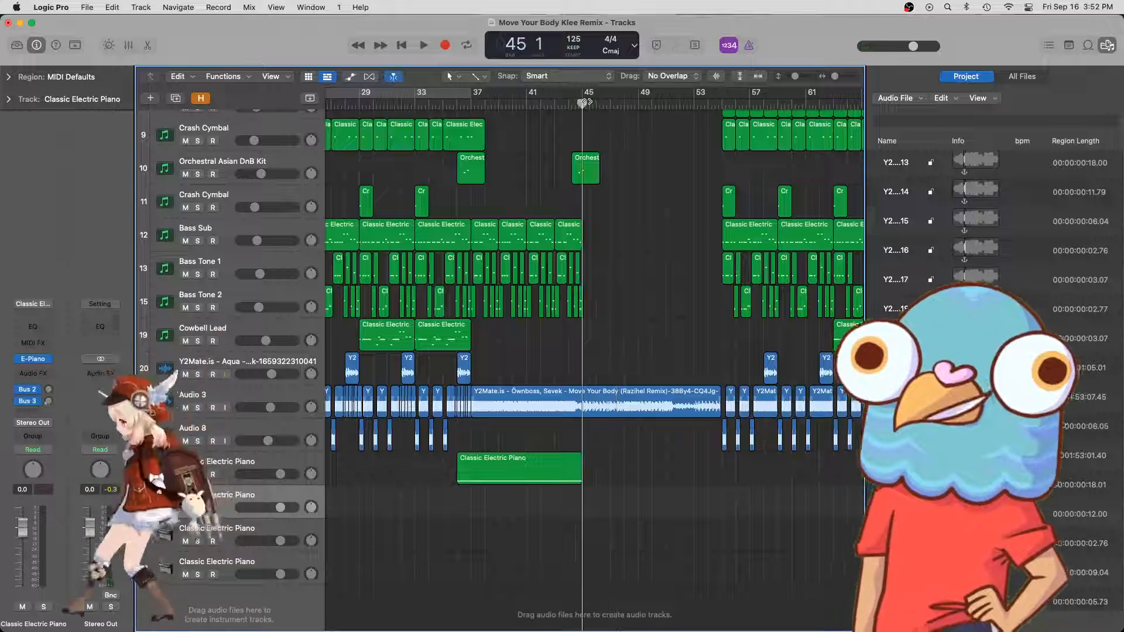
pyautogui.hscroll(1, 648, 412)
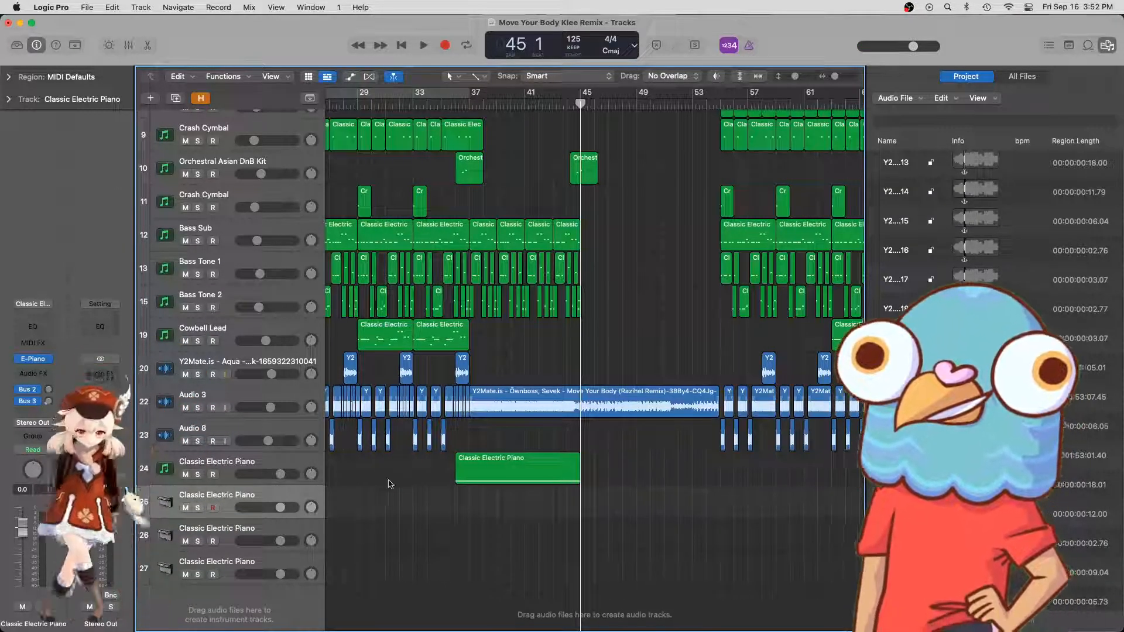
pyautogui.click(49, 361)
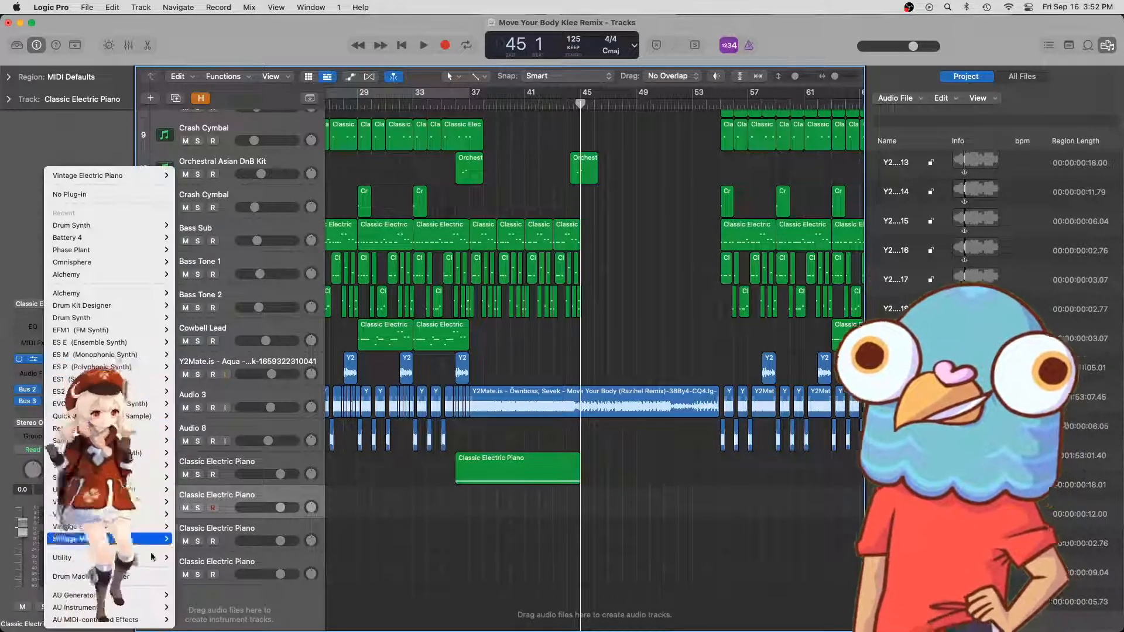
pyautogui.moveTo(146, 607)
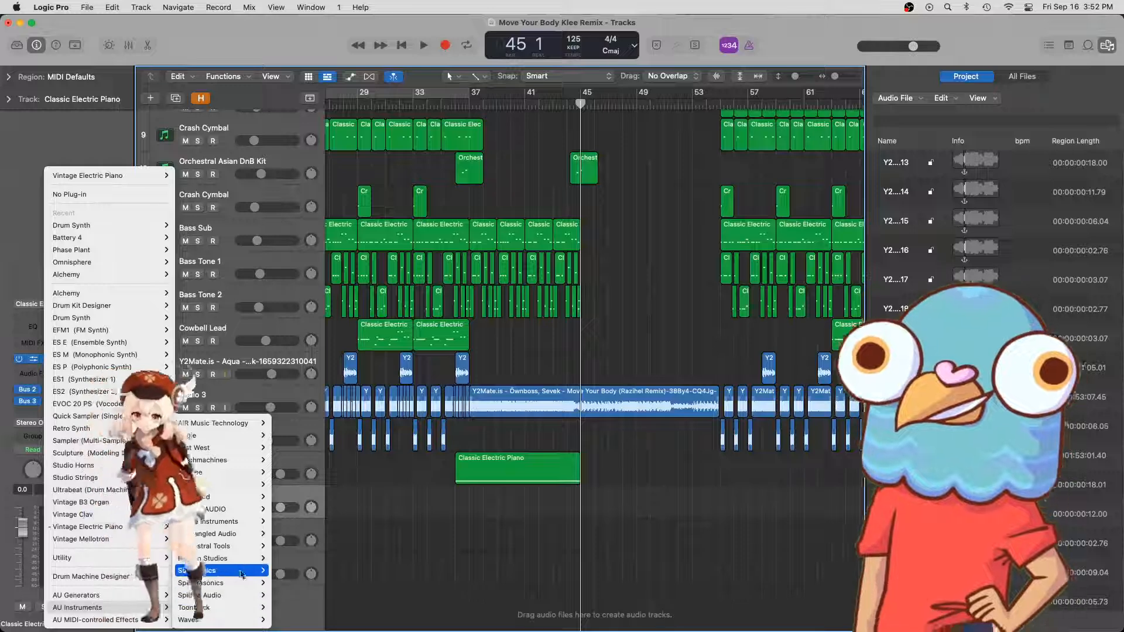
pyautogui.moveTo(223, 423)
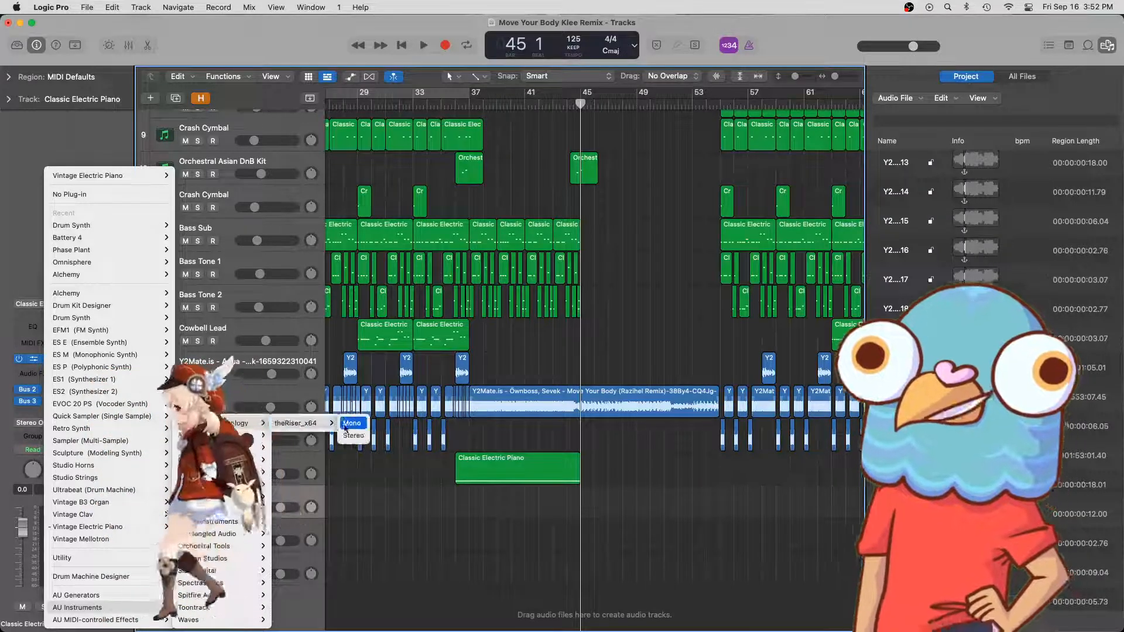
pyautogui.click(303, 450)
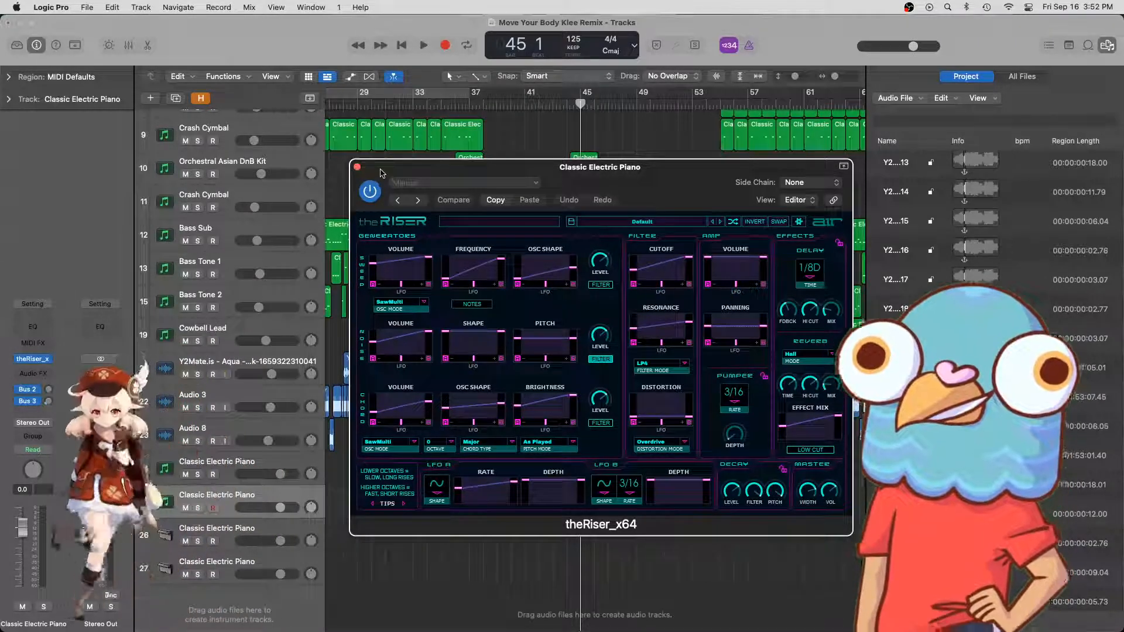
pyautogui.moveTo(382, 173); pyautogui.dragTo(312, 130)
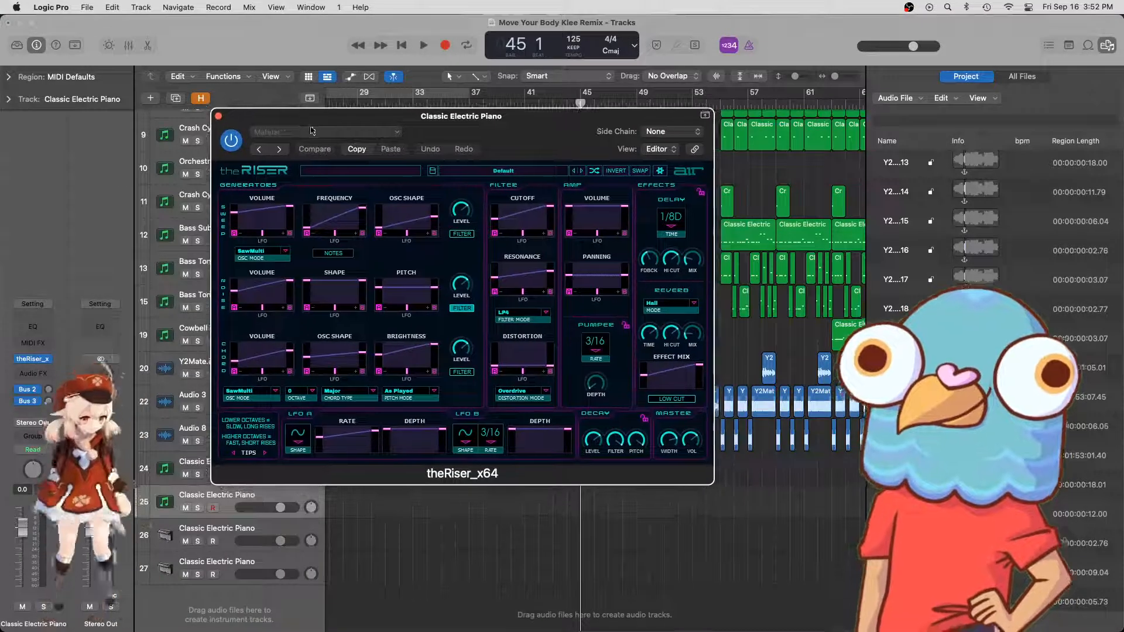
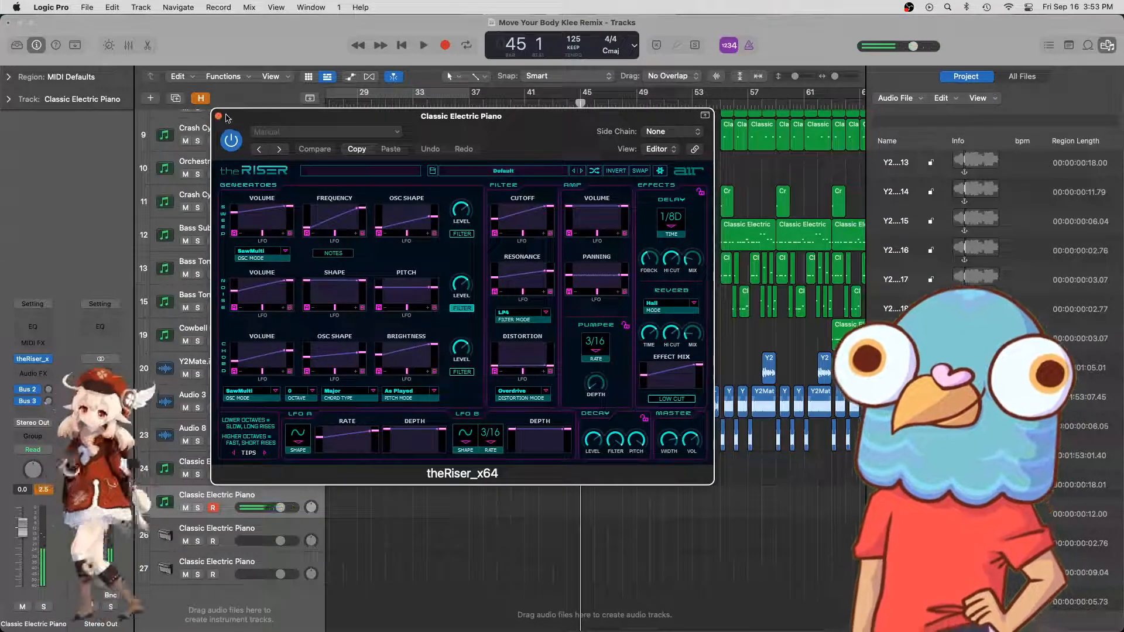
# - Lower the volume of track 25 to -5.9 dB and close theRiser_x64 plug-in window
pyautogui.moveTo(403, 128); pyautogui.dragTo(642, 123)
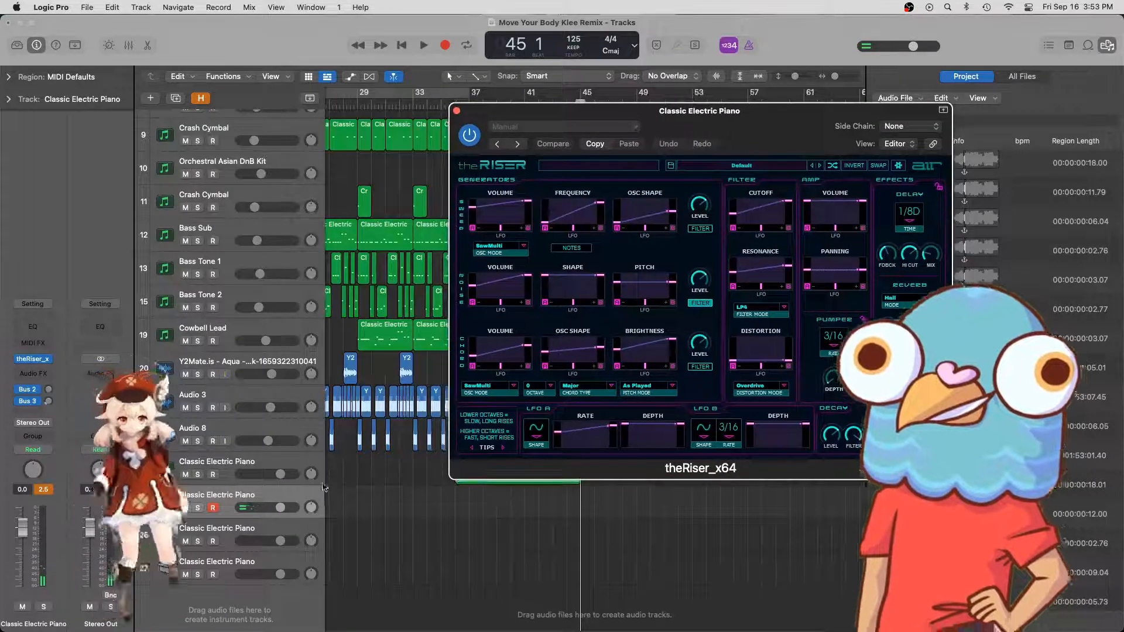
pyautogui.moveTo(272, 508); pyautogui.dragTo(267, 509)
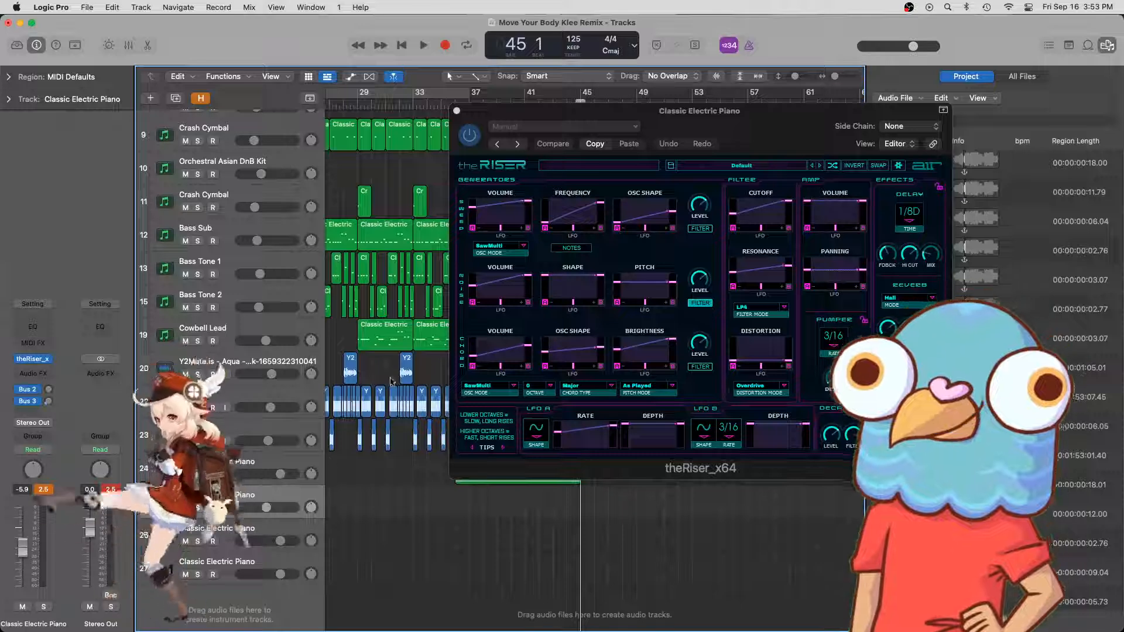
pyautogui.click(484, 119)
pyautogui.moveTo(485, 119); pyautogui.dragTo(395, 208)
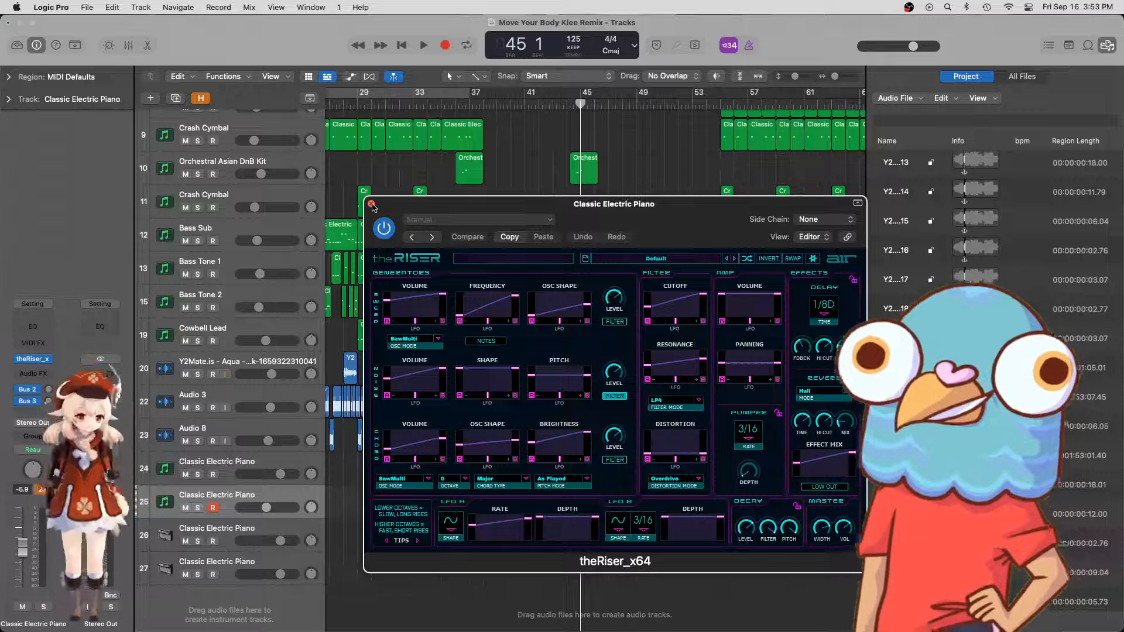
pyautogui.click(371, 204)
# - Show the empty riser track 25 in the Piano Roll and draw a one-bar C1 note starting at bar 45
pyautogui.hscroll(-1, 445, 146)
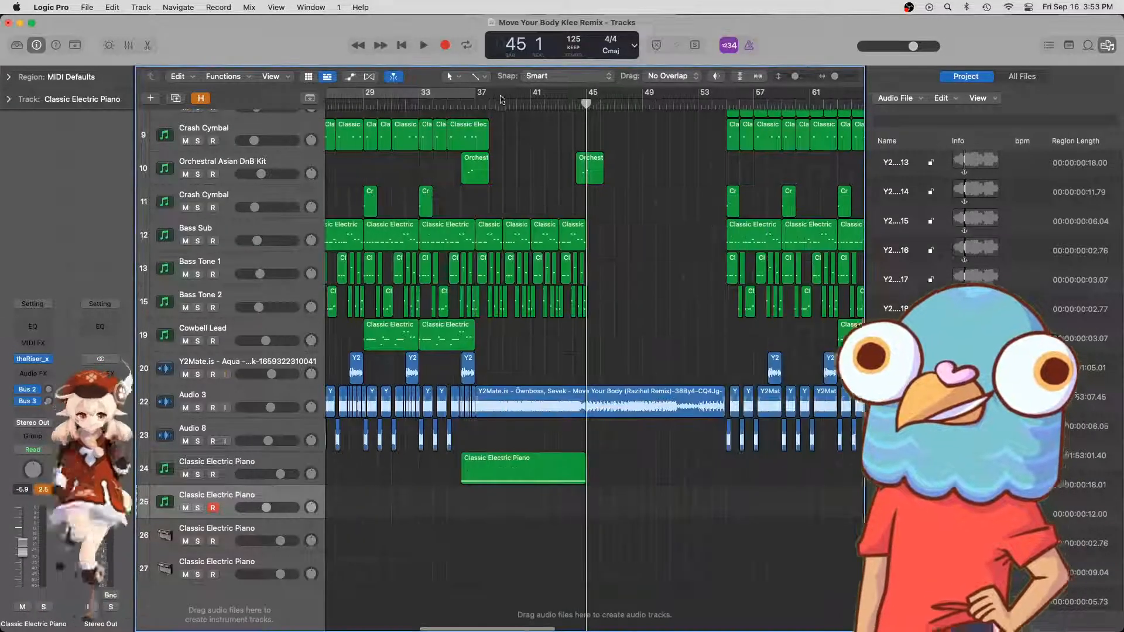
pyautogui.moveTo(492, 106); pyautogui.dragTo(482, 108)
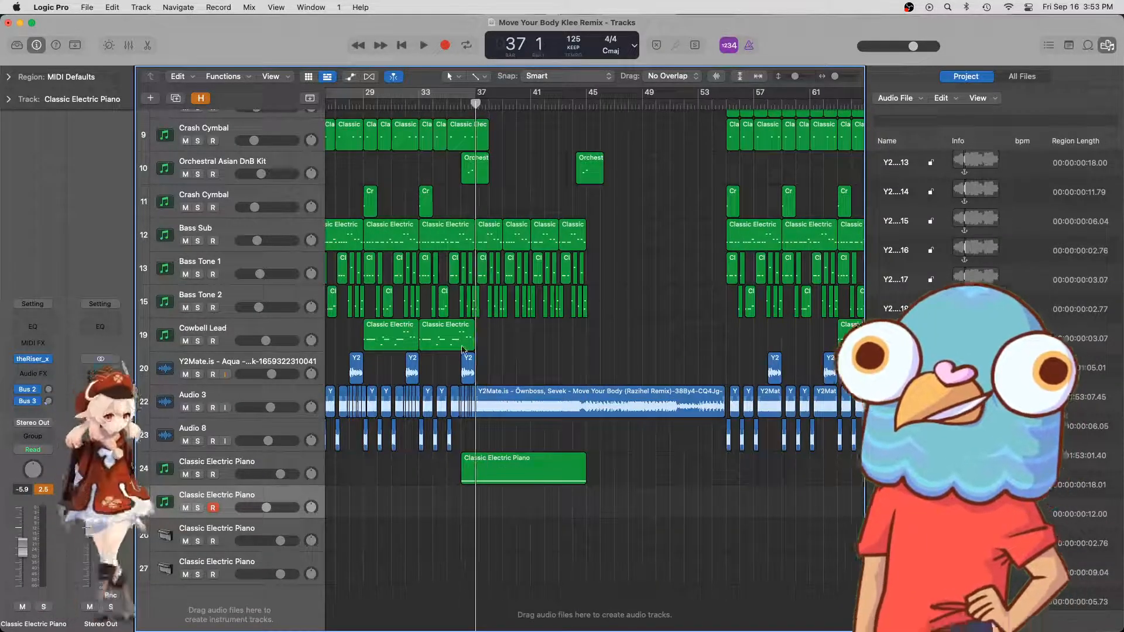
pyautogui.click(595, 106)
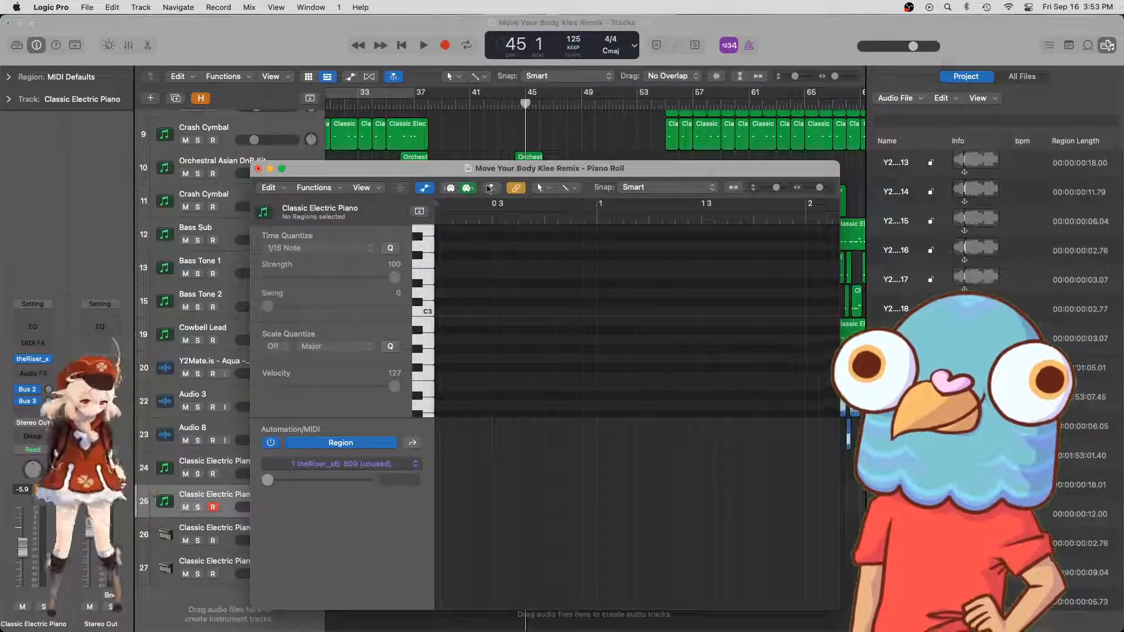
pyautogui.hscroll(5, 601, 339)
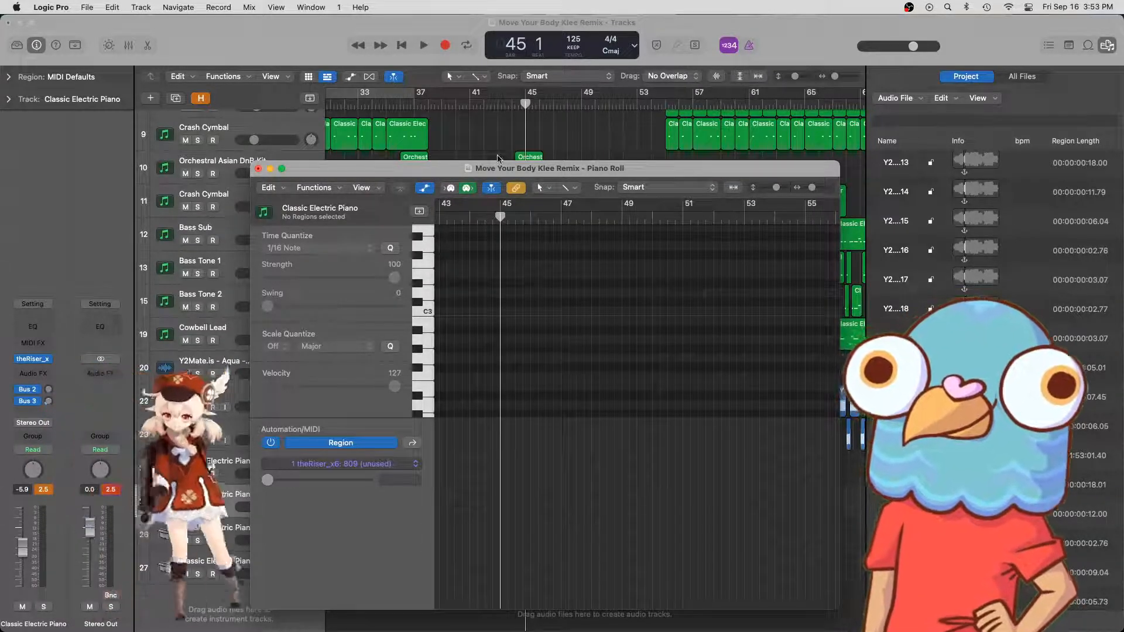
pyautogui.scroll(-5, 509, 304)
pyautogui.hscroll(-15, 516, 363)
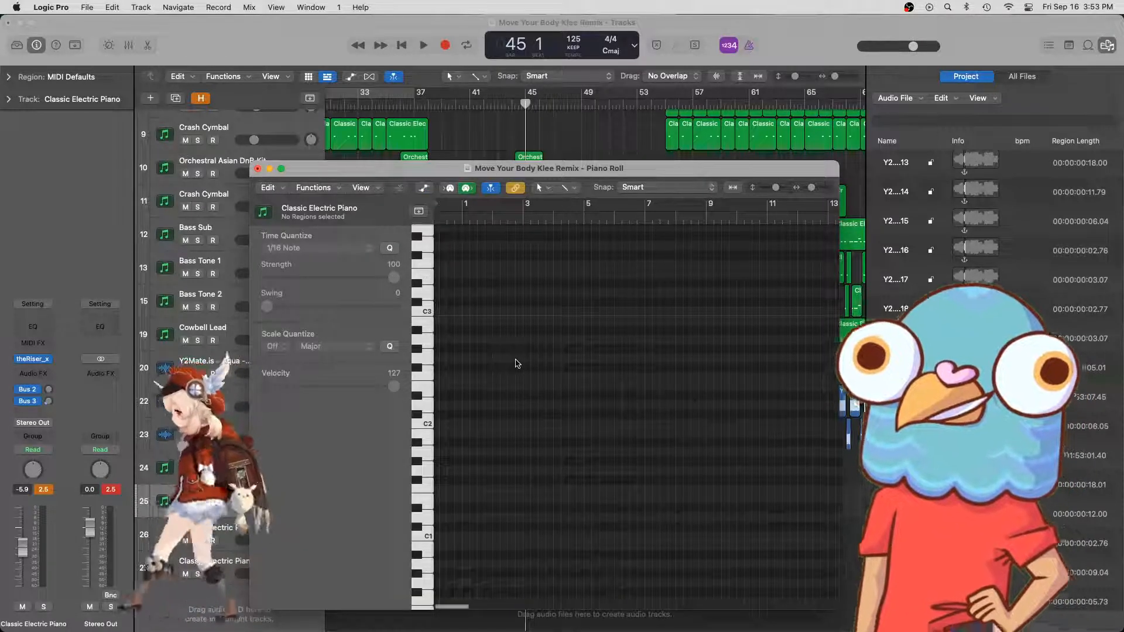
pyautogui.hscroll(15, 517, 364)
pyautogui.hscroll(3, 517, 363)
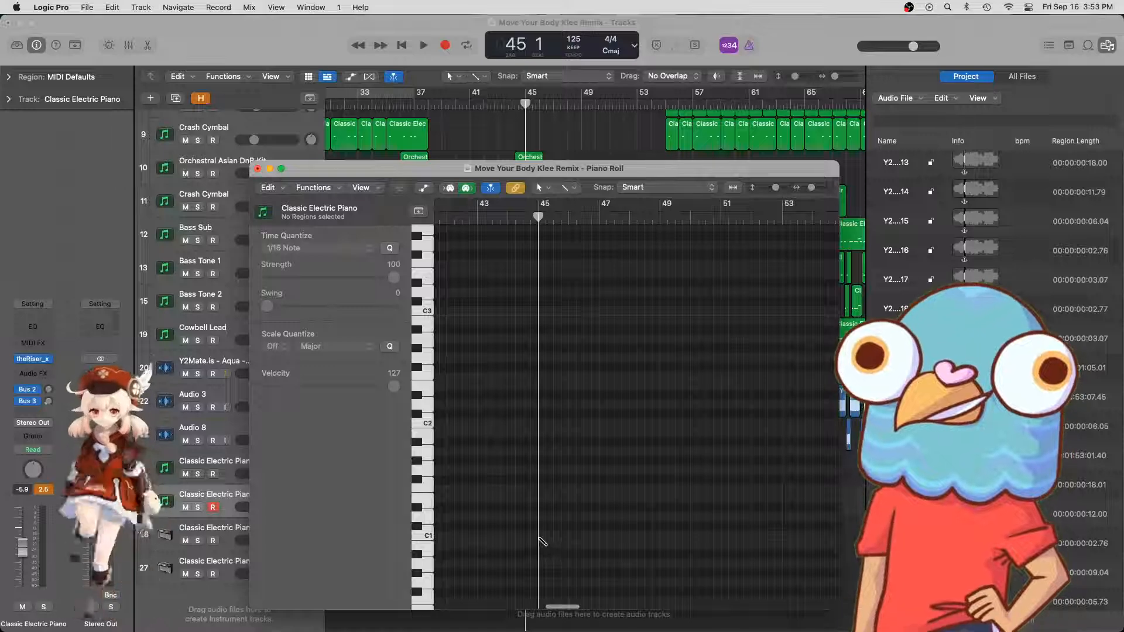
pyautogui.moveTo(540, 538)
pyautogui.mouseDown()
pyautogui.moveTo(640, 535)
pyautogui.moveTo(568, 537)
pyautogui.mouseUp()
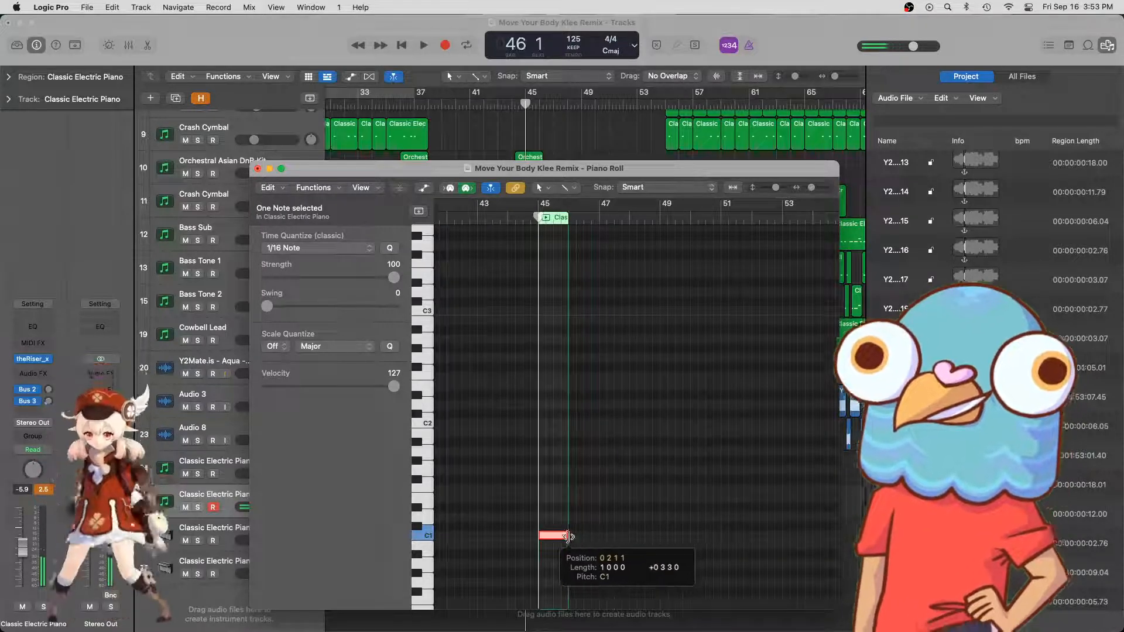
pyautogui.press('super+Right')
pyautogui.click(571, 536)
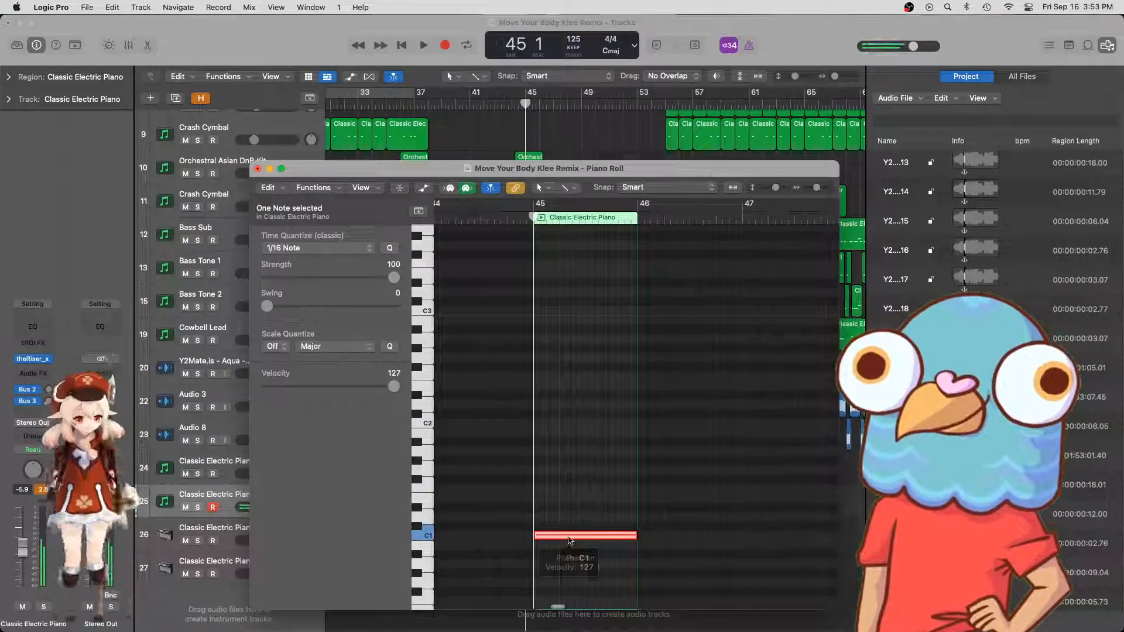
pyautogui.hscroll(-1, 568, 541)
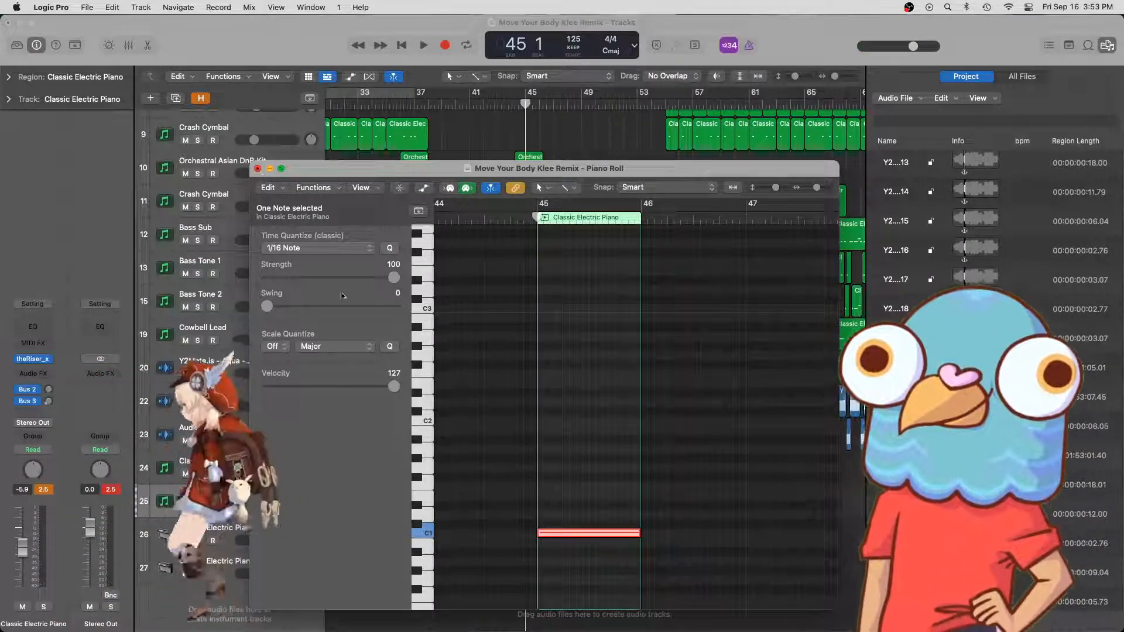
# - Close the separate Piano Roll window, stretch the riser region to about the middle of bar 51, and reopen it for note editing
pyautogui.press('super+w')
pyautogui.moveTo(539, 505); pyautogui.dragTo(614, 510)
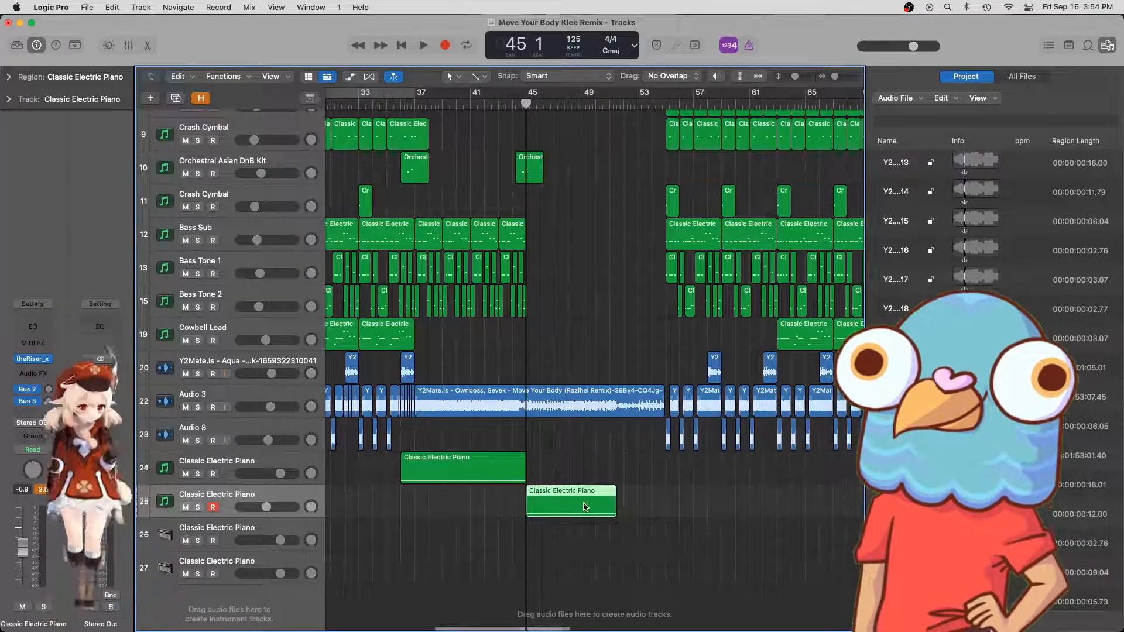
pyautogui.doubleClick(615, 514)
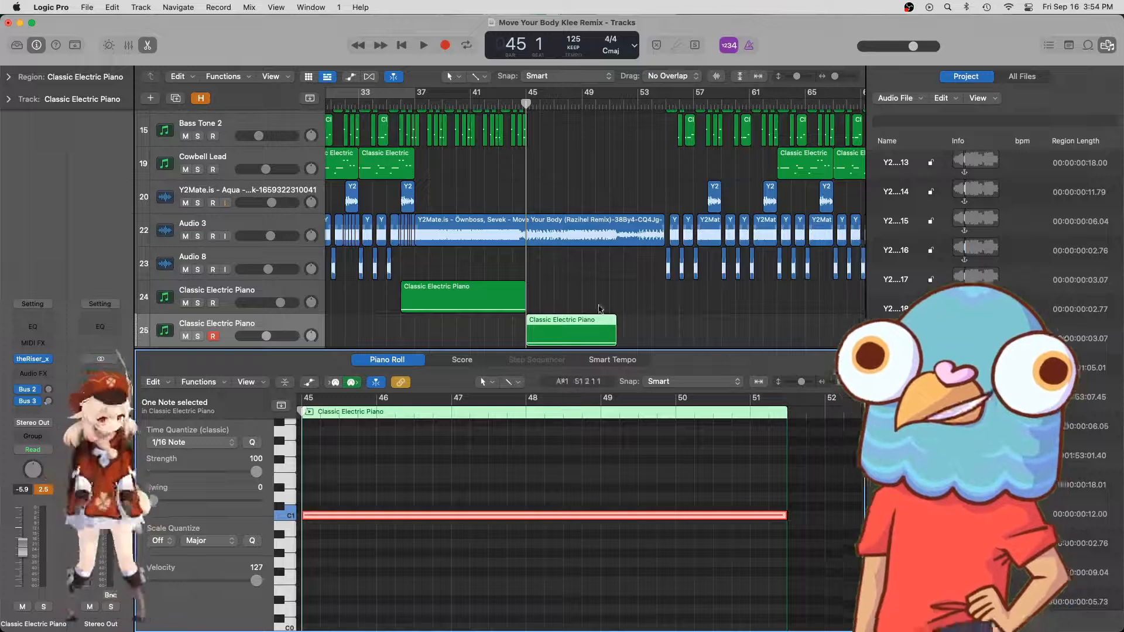
# - Stretch the riser region on track 25 and its C1 note so that both end at bar 53
pyautogui.scroll(-3, 600, 309)
pyautogui.moveTo(616, 244); pyautogui.dragTo(665, 248)
pyautogui.scroll(2, 472, 498)
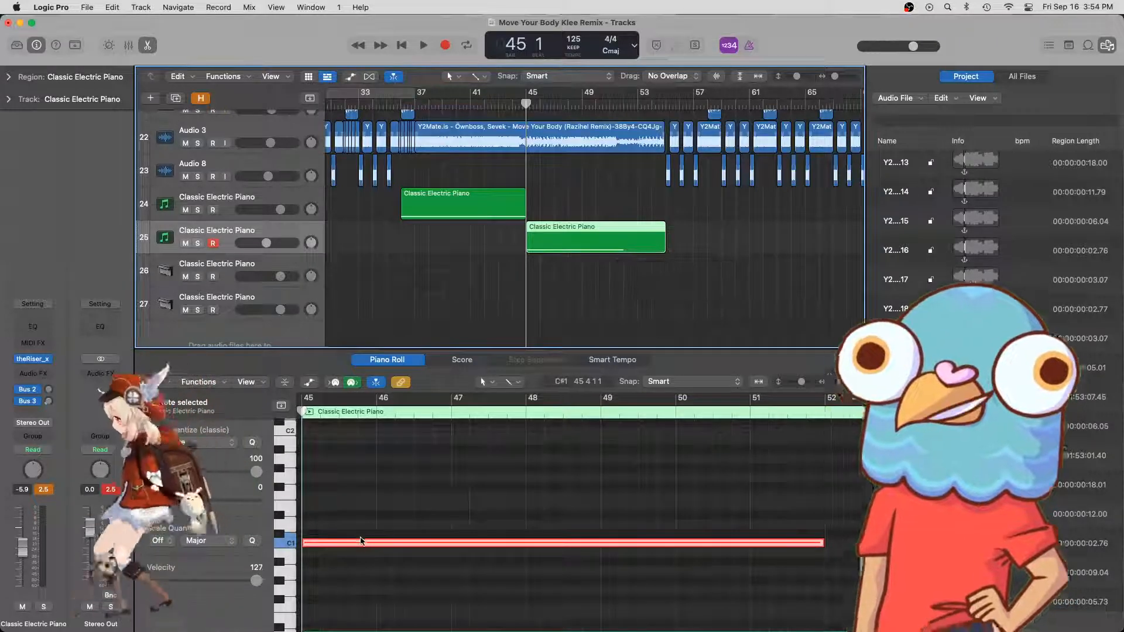
pyautogui.moveTo(362, 541)
pyautogui.mouseDown()
pyautogui.moveTo(360, 434)
pyautogui.moveTo(361, 543)
pyautogui.mouseUp()
pyautogui.hscroll(-1, 361, 434)
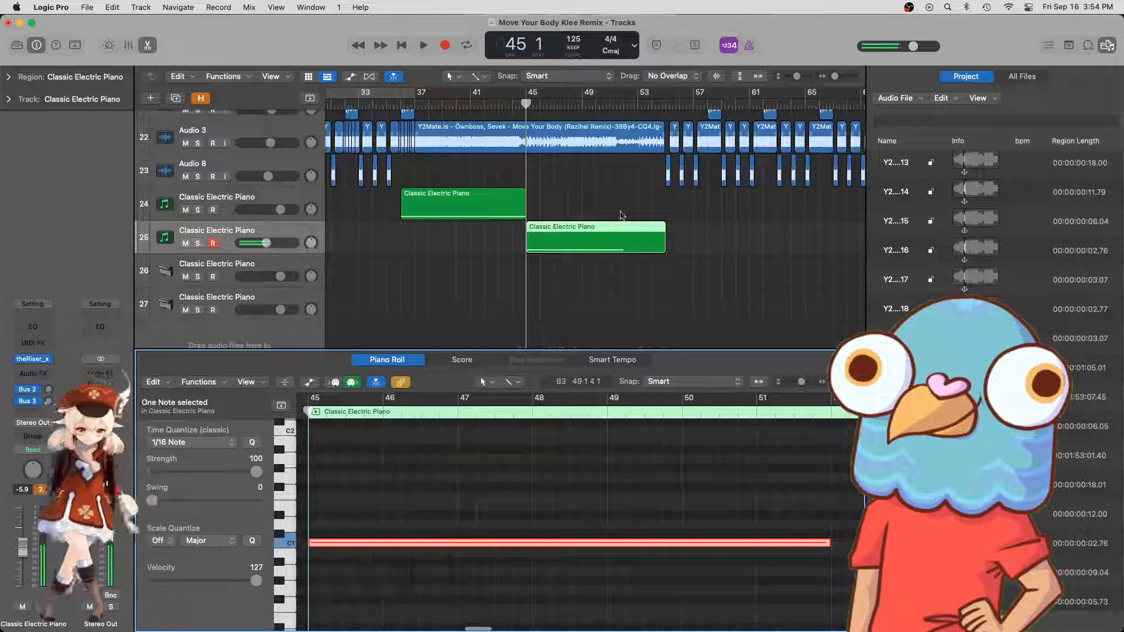
pyautogui.click(621, 216)
pyautogui.click(662, 253)
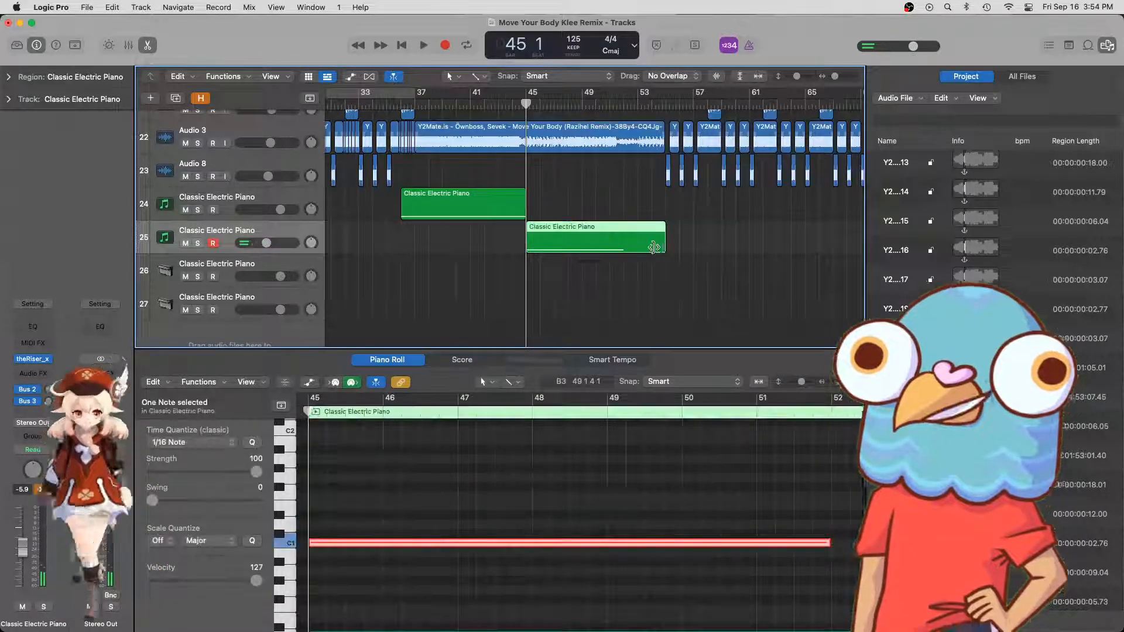
pyautogui.moveTo(654, 248)
pyautogui.mouseDown()
pyautogui.moveTo(619, 247)
pyautogui.moveTo(635, 247)
pyautogui.mouseUp()
# - Play the riser from bar 45, solo track 25 to hear it alone, and stop in bar 53
pyautogui.press('space')
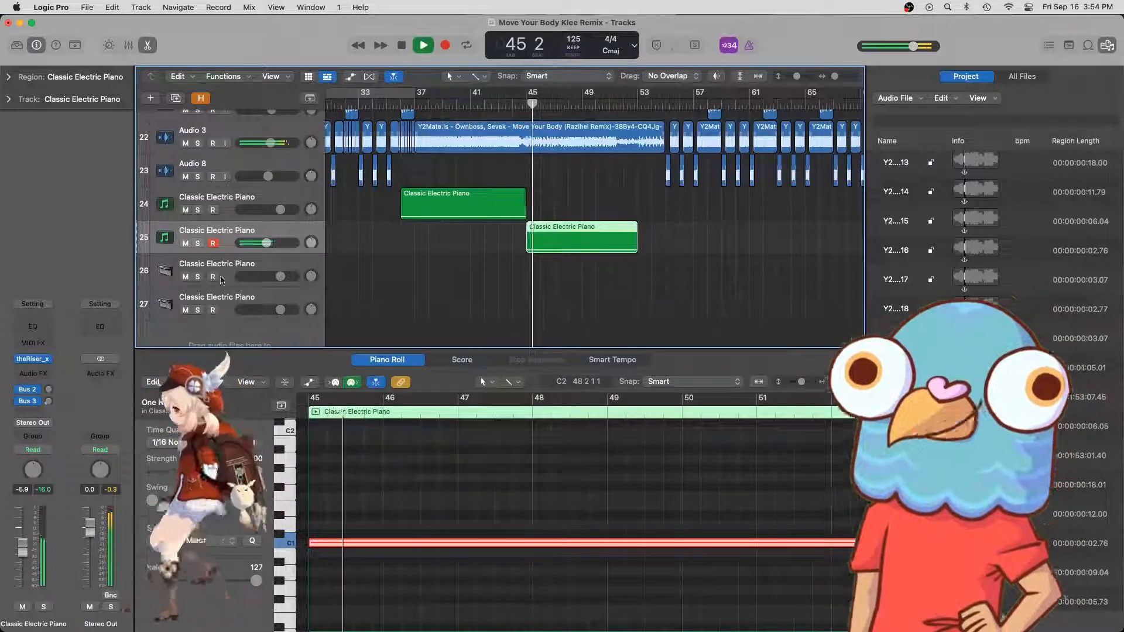
pyautogui.hotkey('ctrl', 's')
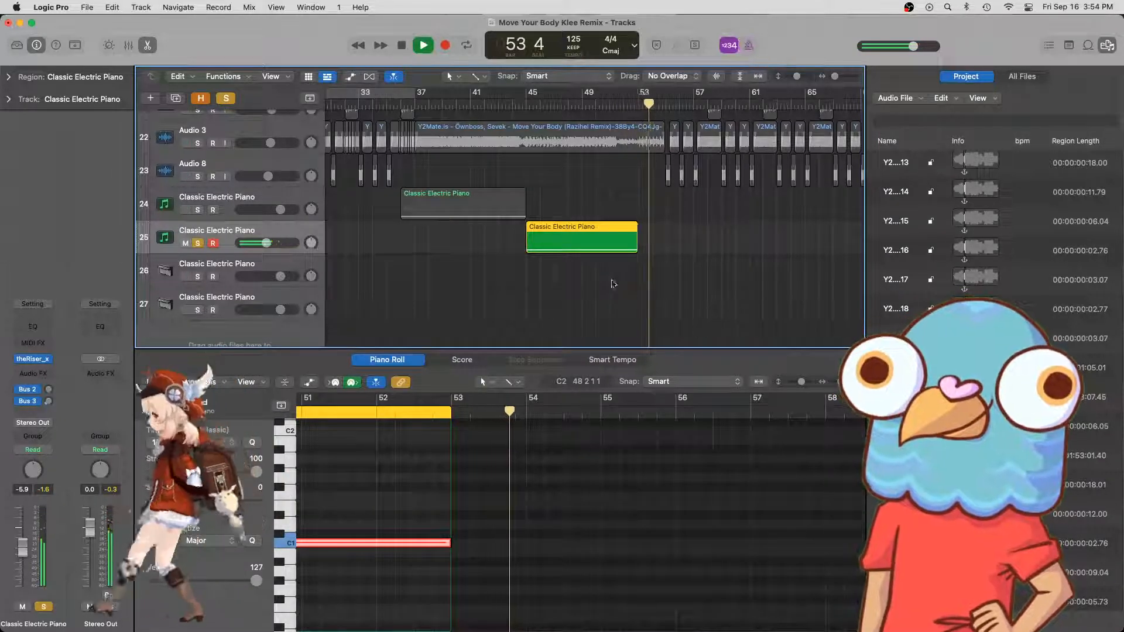
pyautogui.press('space')
# - Reduce the volume of track 25 to -7.4 dB and turn its solo off
pyautogui.click(366, 249)
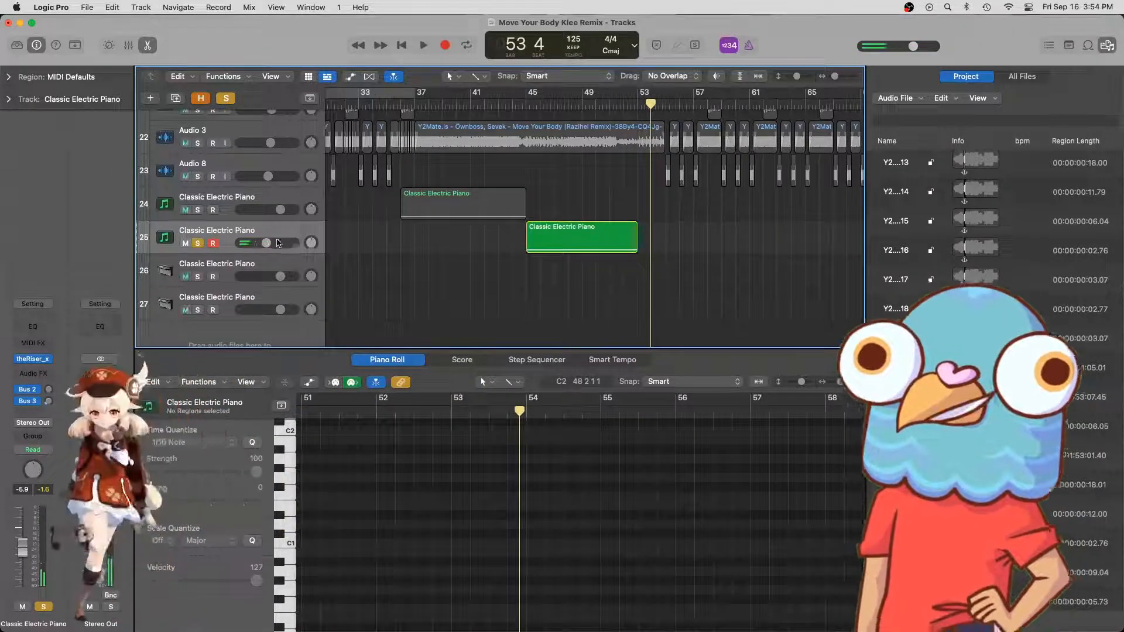
pyautogui.moveTo(279, 243); pyautogui.dragTo(278, 243)
pyautogui.click(195, 244)
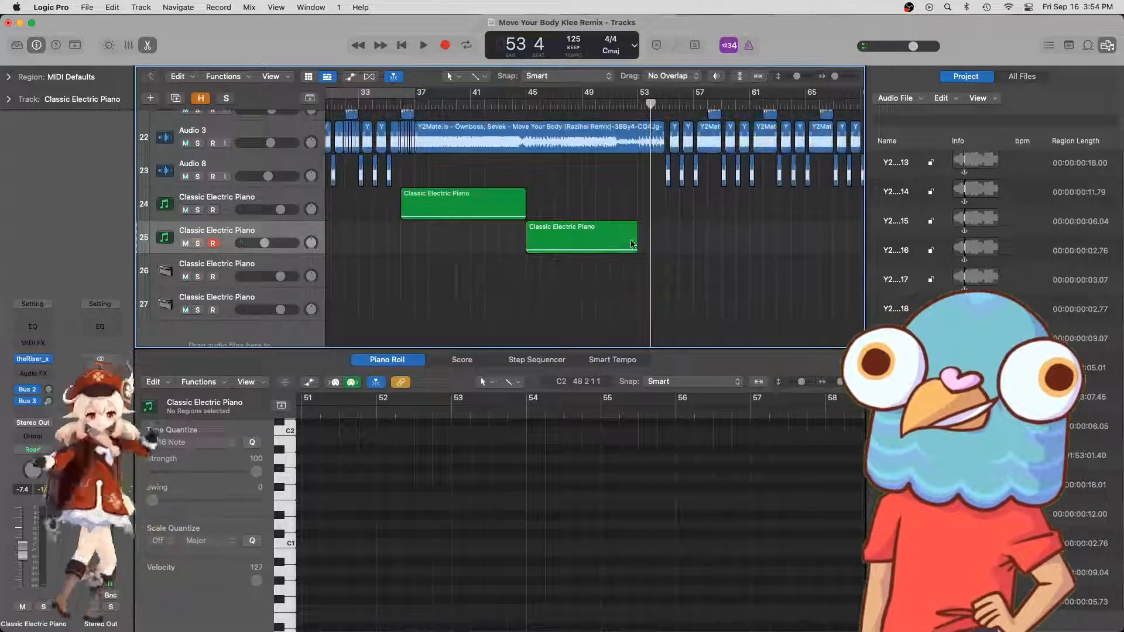
# - Extend the riser region to about bar 59 and bounce it in place to a new track, muting the source and including the audio tail
pyautogui.moveTo(636, 246); pyautogui.dragTo(710, 246)
pyautogui.rightClick(595, 245)
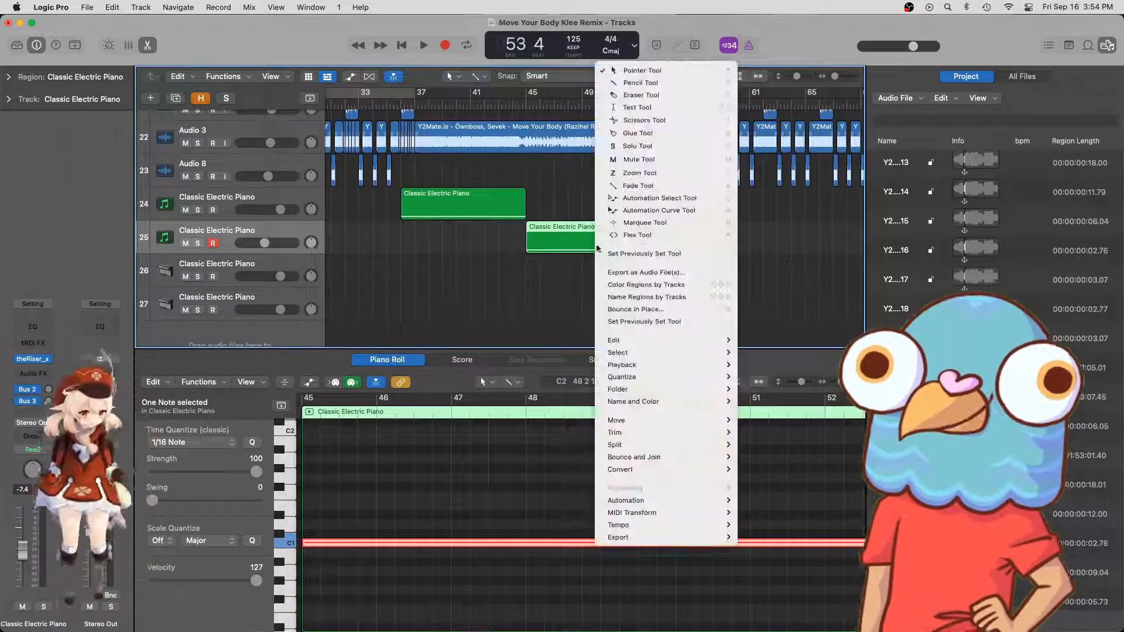
pyautogui.moveTo(633, 341)
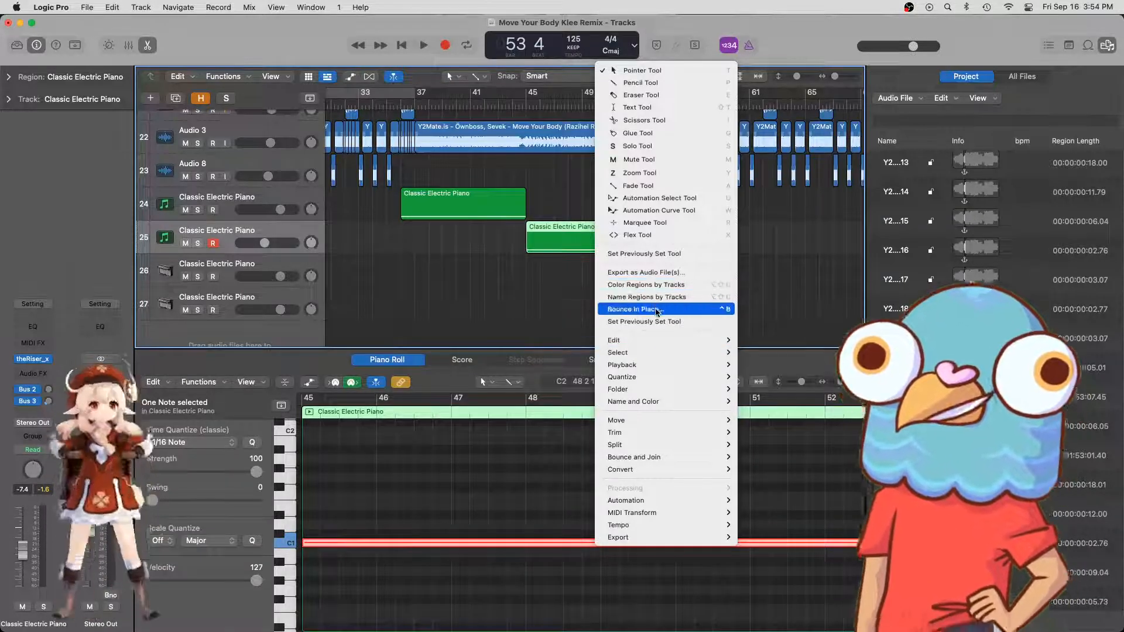
pyautogui.click(656, 310)
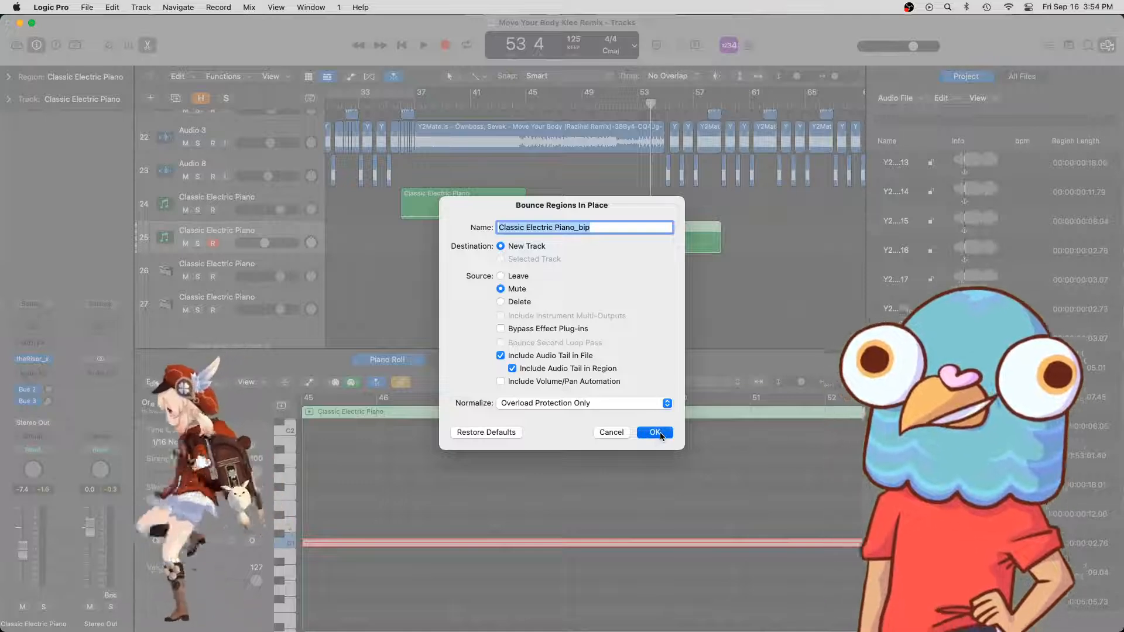
pyautogui.click(656, 432)
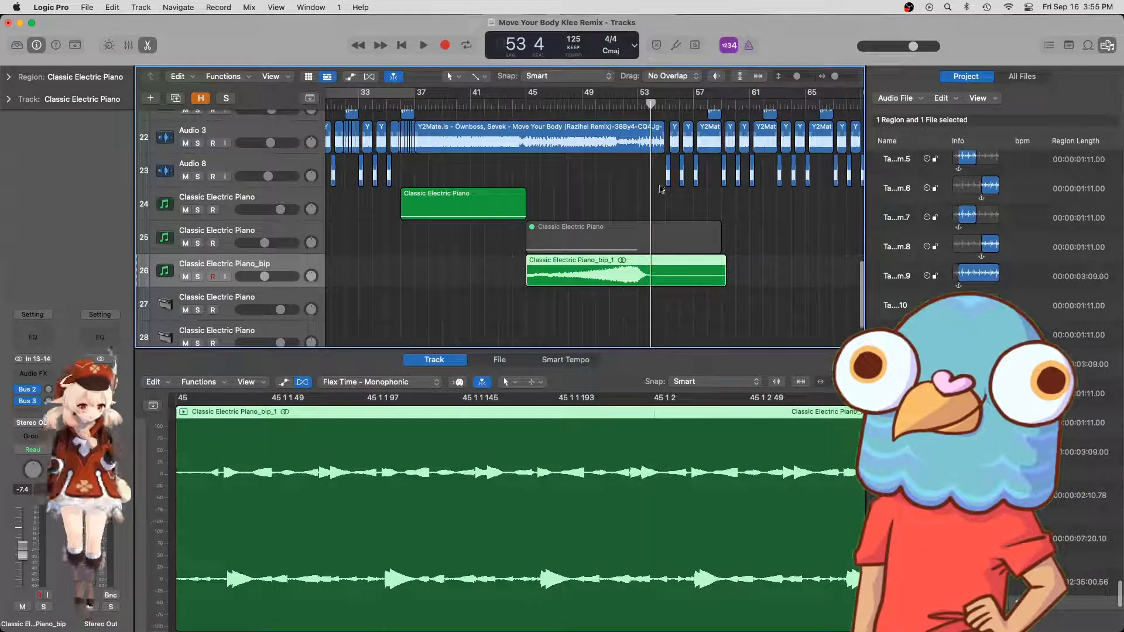
# - Set the playhead to bar 51 and shift the bounced riser region earlier so its peak falls near the middle of that bar
pyautogui.click(611, 104)
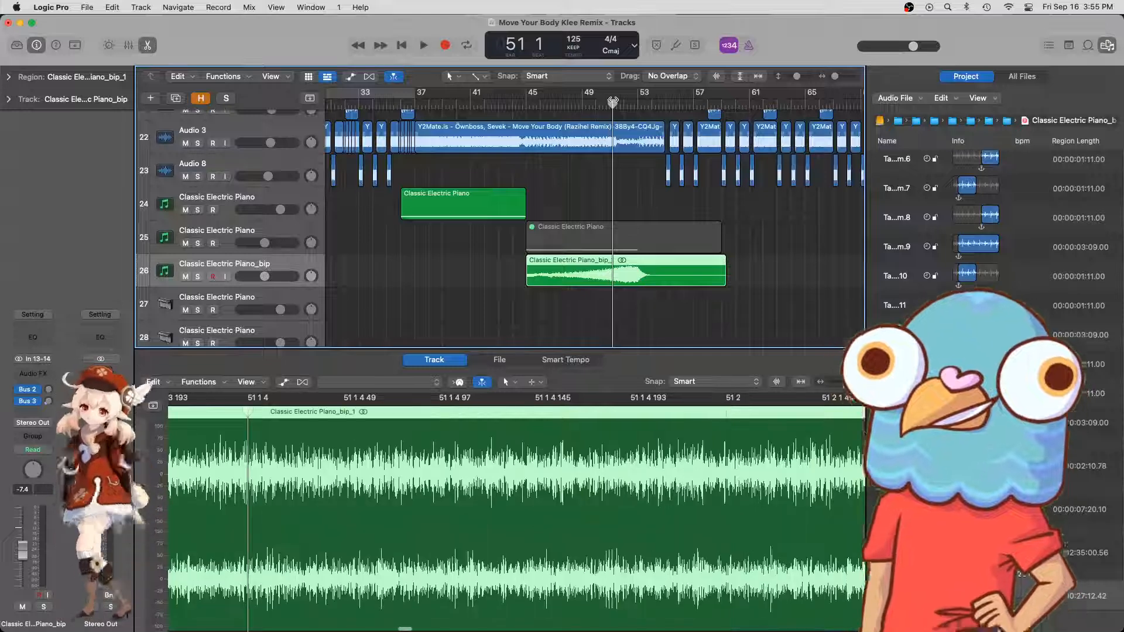
pyautogui.moveTo(649, 283); pyautogui.dragTo(632, 284)
pyautogui.press('super+Right')
pyautogui.press('super+Right')
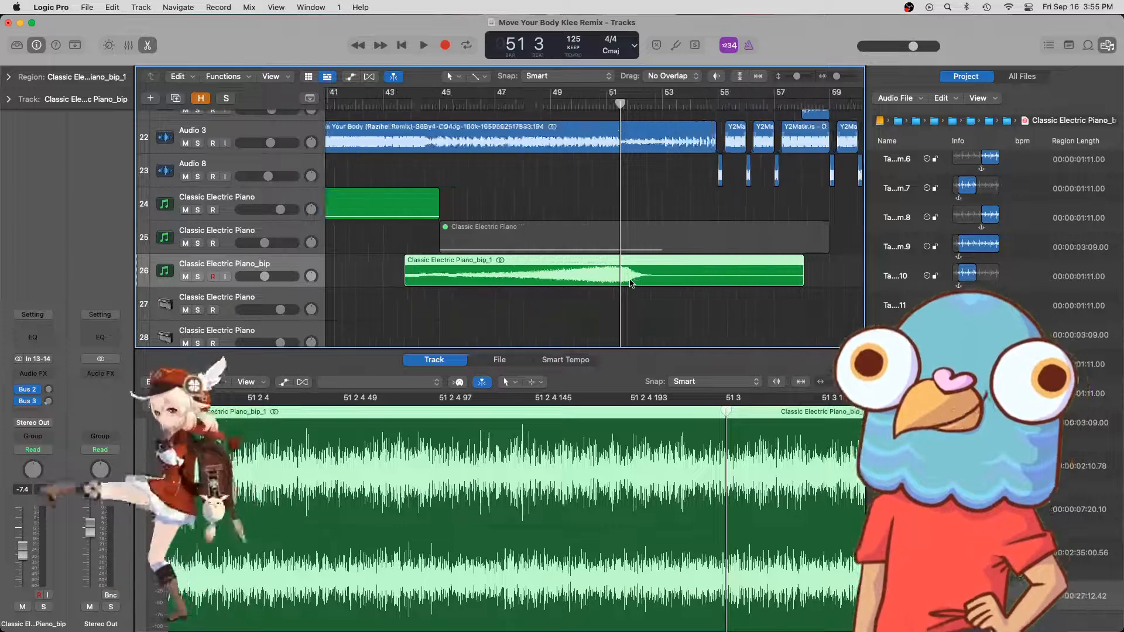
# - Check where the last Snappy Snare and Clap hits fall and set the playhead to 51 3
pyautogui.scroll(1, 619, 213)
pyautogui.click(537, 115)
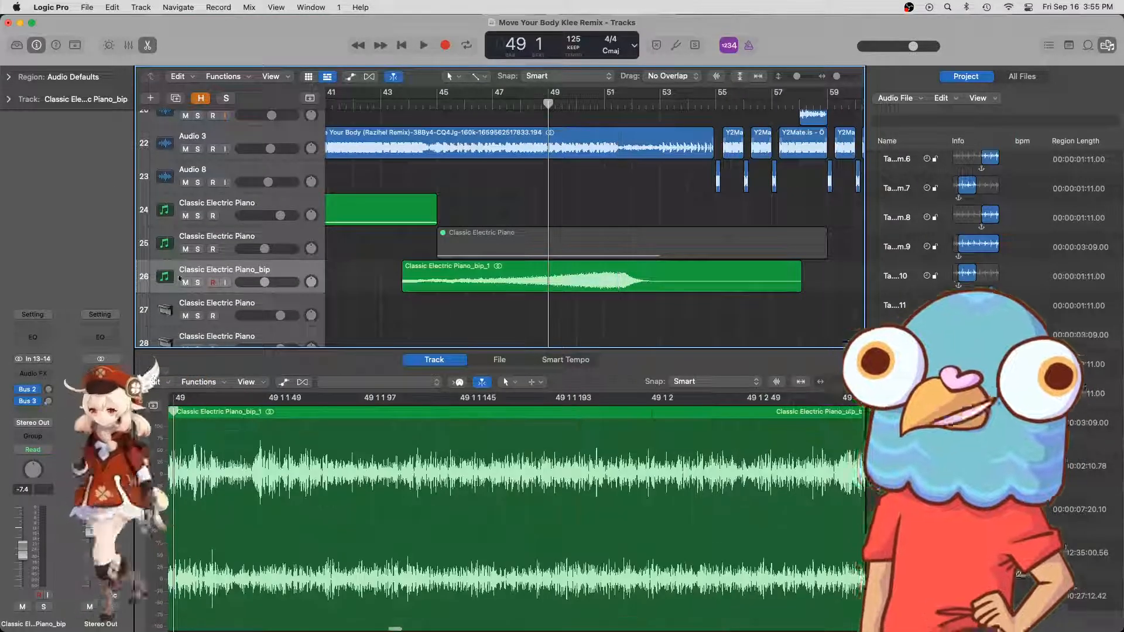
pyautogui.scroll(10, 633, 143)
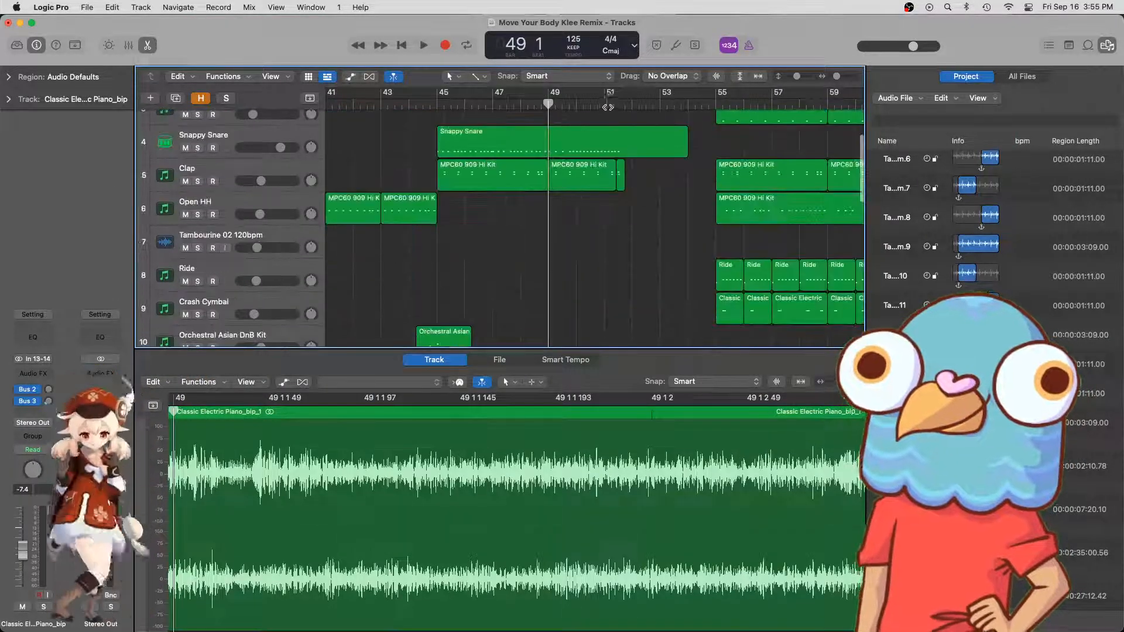
pyautogui.click(616, 105)
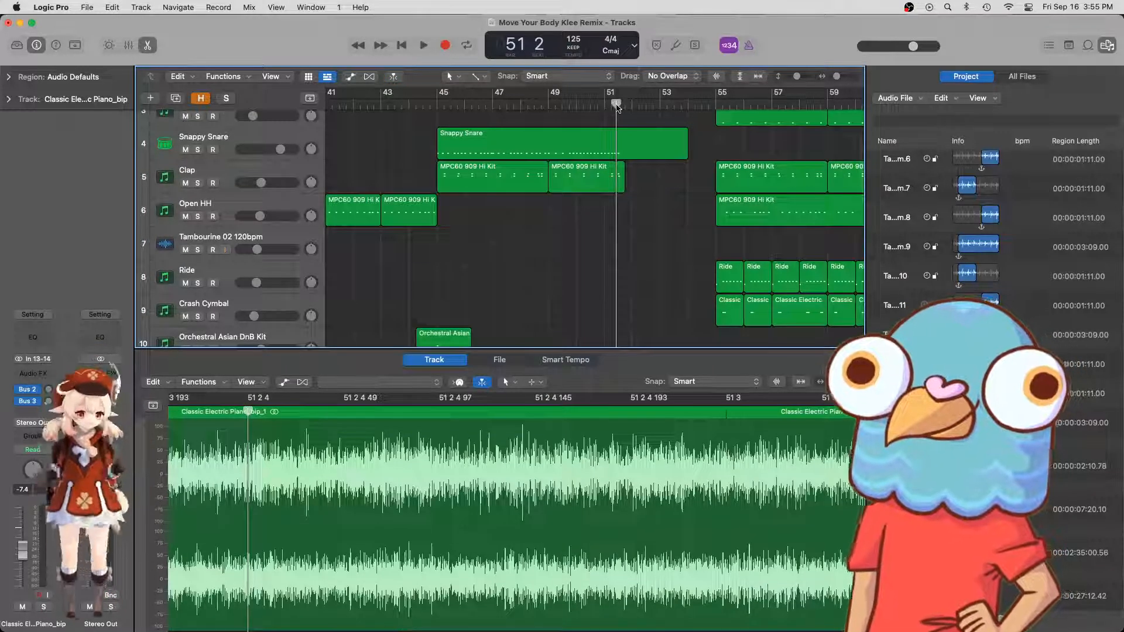
pyautogui.scroll(3, 617, 107)
pyautogui.click(622, 104)
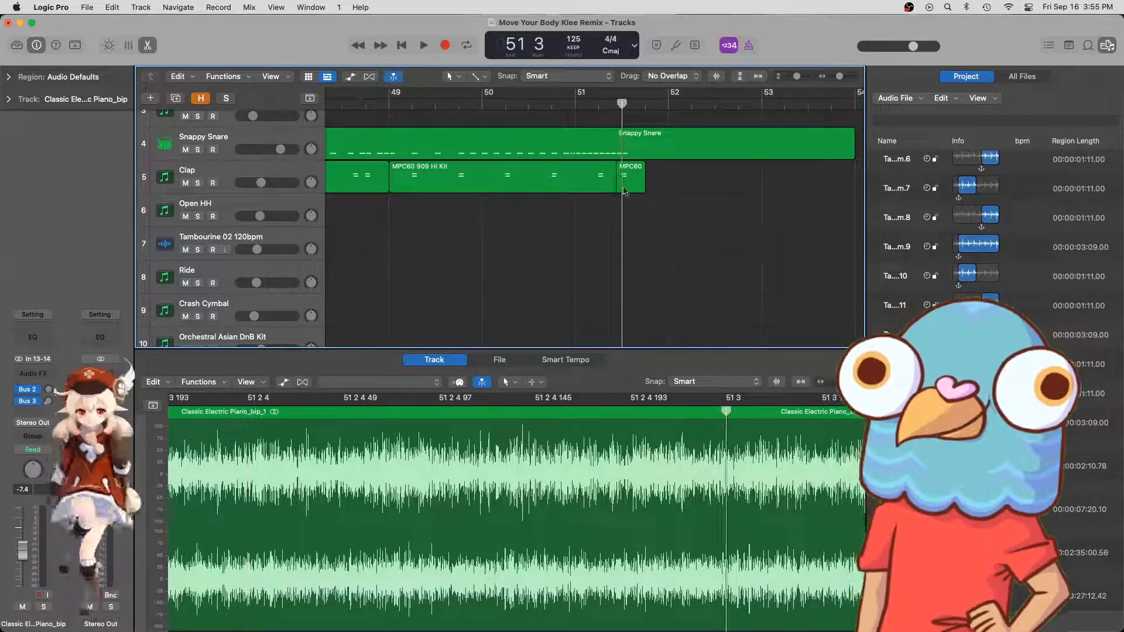
# - Move the bounced riser region slightly earlier to start at 43 3, and audition its peak around bar 51
pyautogui.scroll(-15, 658, 206)
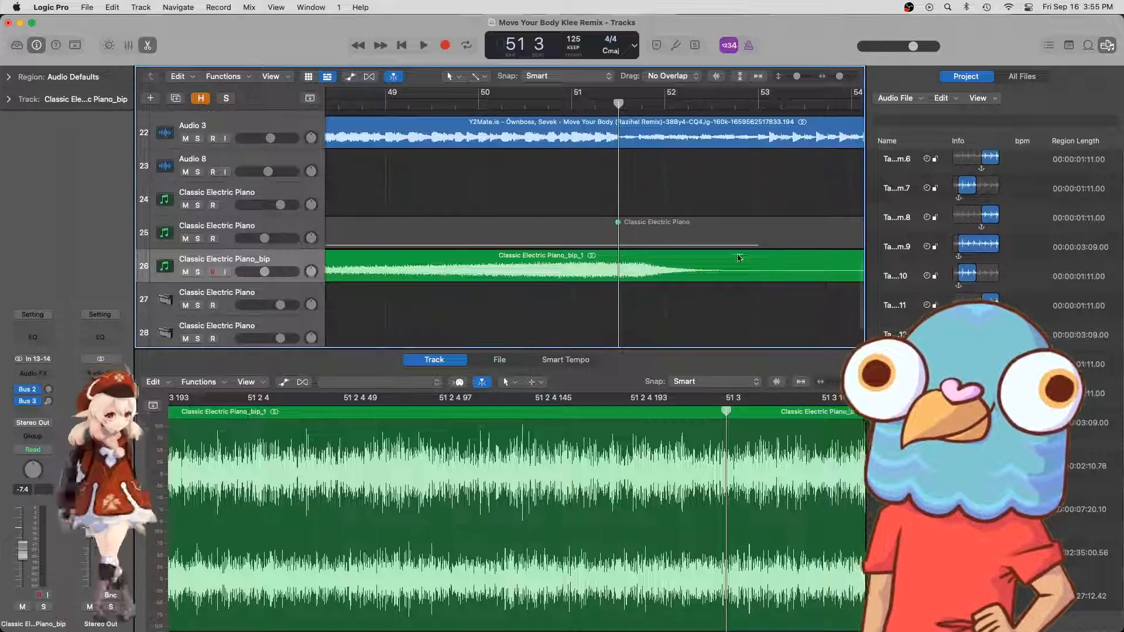
pyautogui.moveTo(739, 258); pyautogui.dragTo(713, 275)
pyautogui.press('space')
pyautogui.click(550, 103)
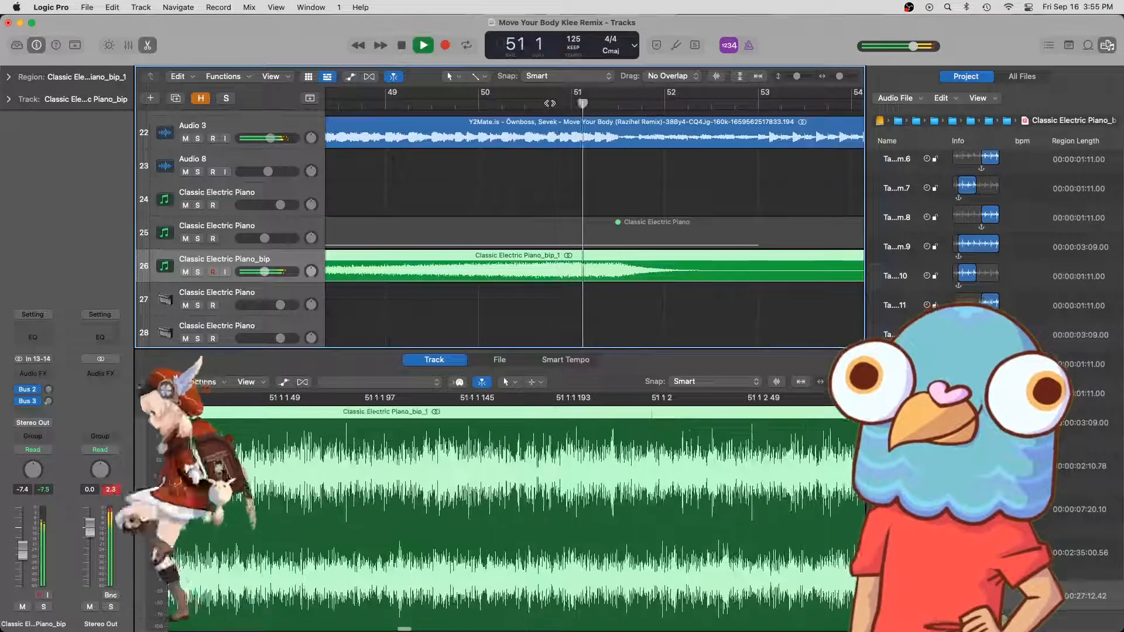
pyautogui.doubleClick(619, 104)
# - Split the bounced riser region at bar 45, delete the part before it and select the remaining part
pyautogui.scroll(-5, 621, 106)
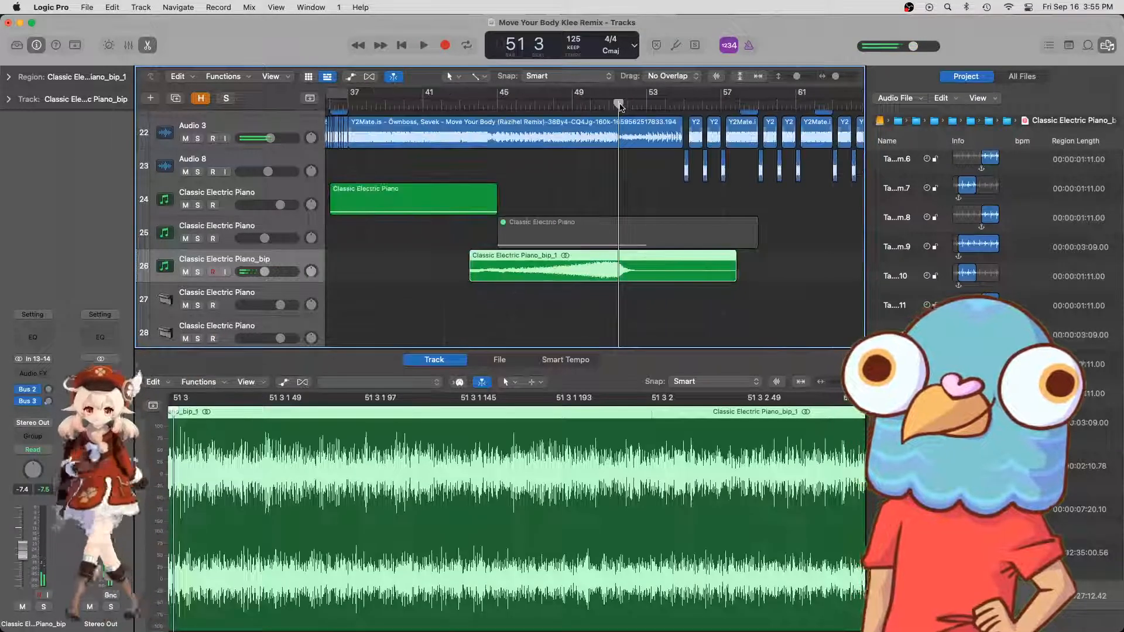
pyautogui.click(507, 110)
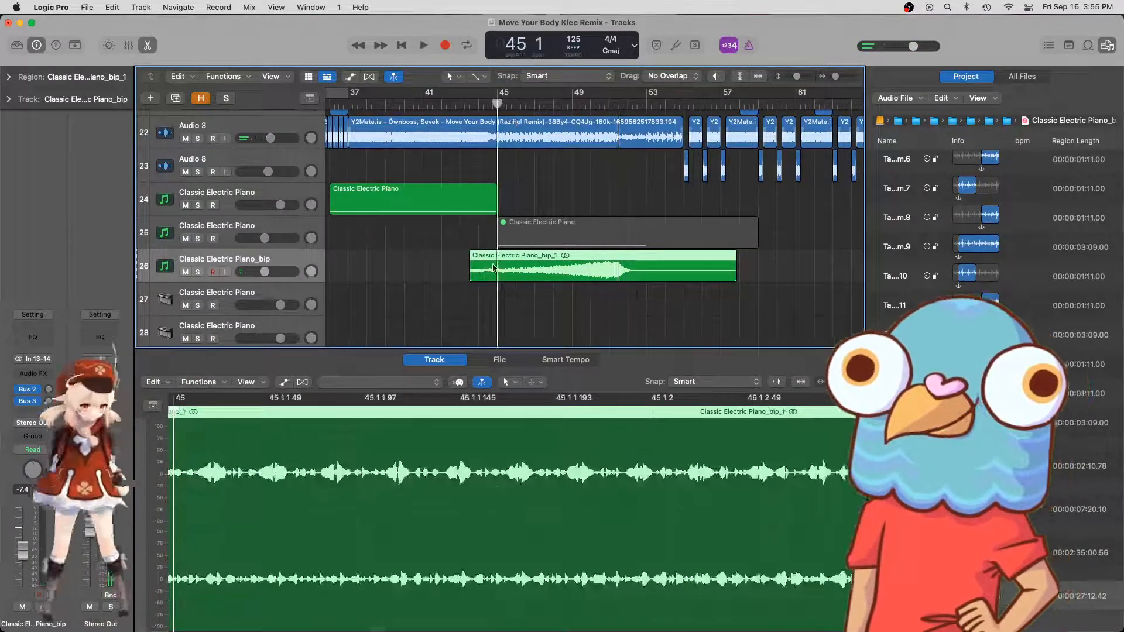
pyautogui.press('super+t')
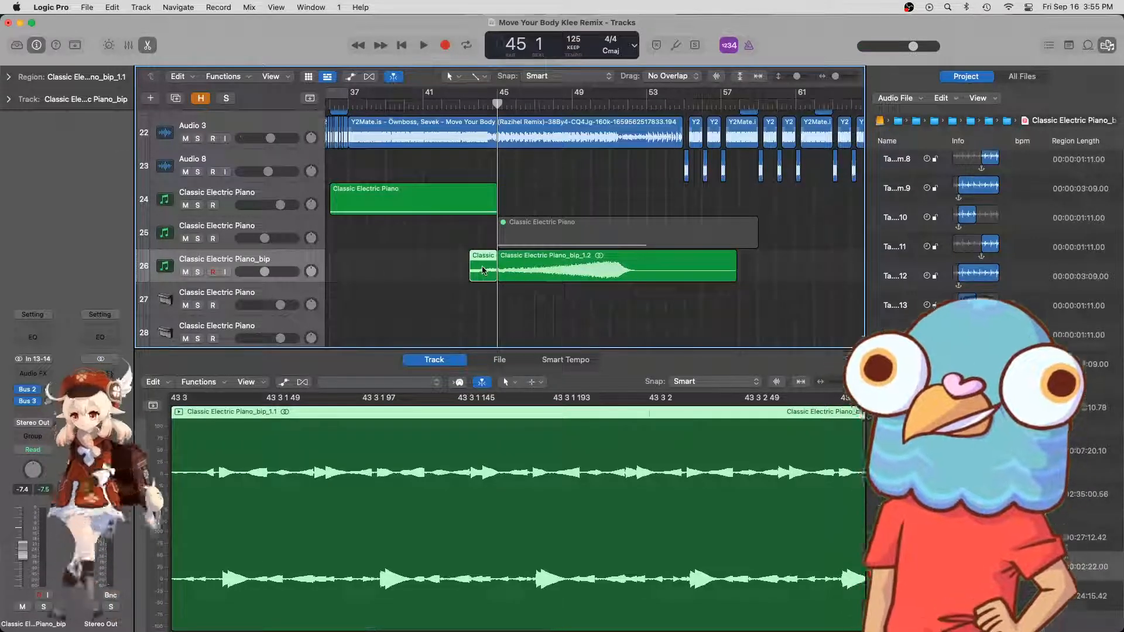
pyautogui.press('Delete')
pyautogui.click(501, 259)
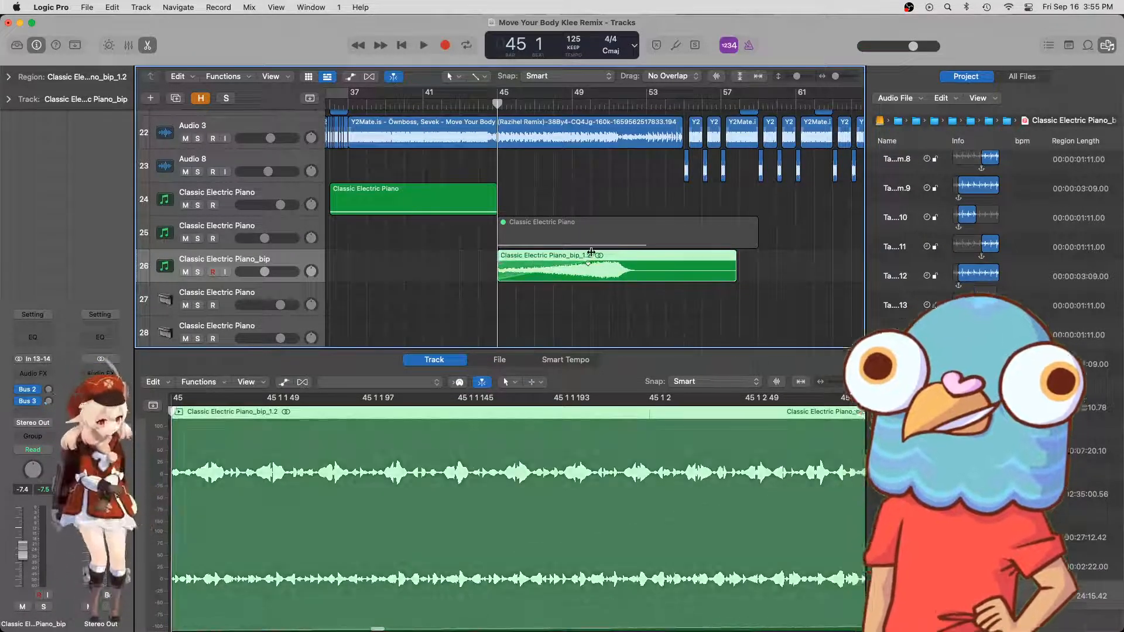
# - Lower the Classic Electric Piano_bip track's volume to about -17 dB while playing back from bar 45
pyautogui.moveTo(275, 275); pyautogui.dragTo(263, 274)
pyautogui.press('space')
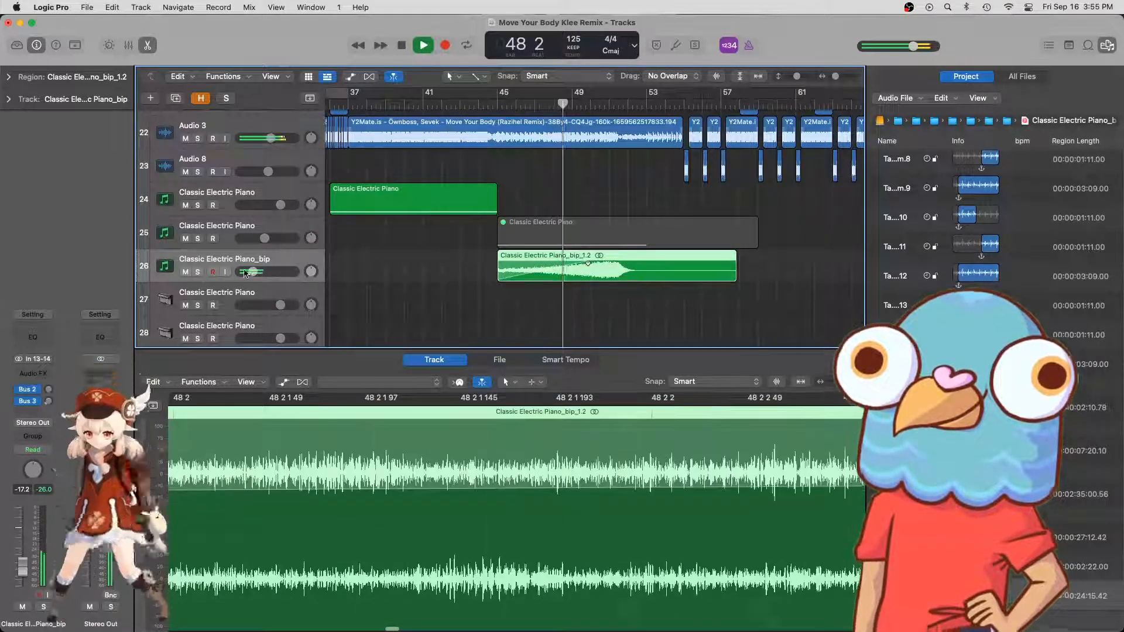
pyautogui.moveTo(253, 271)
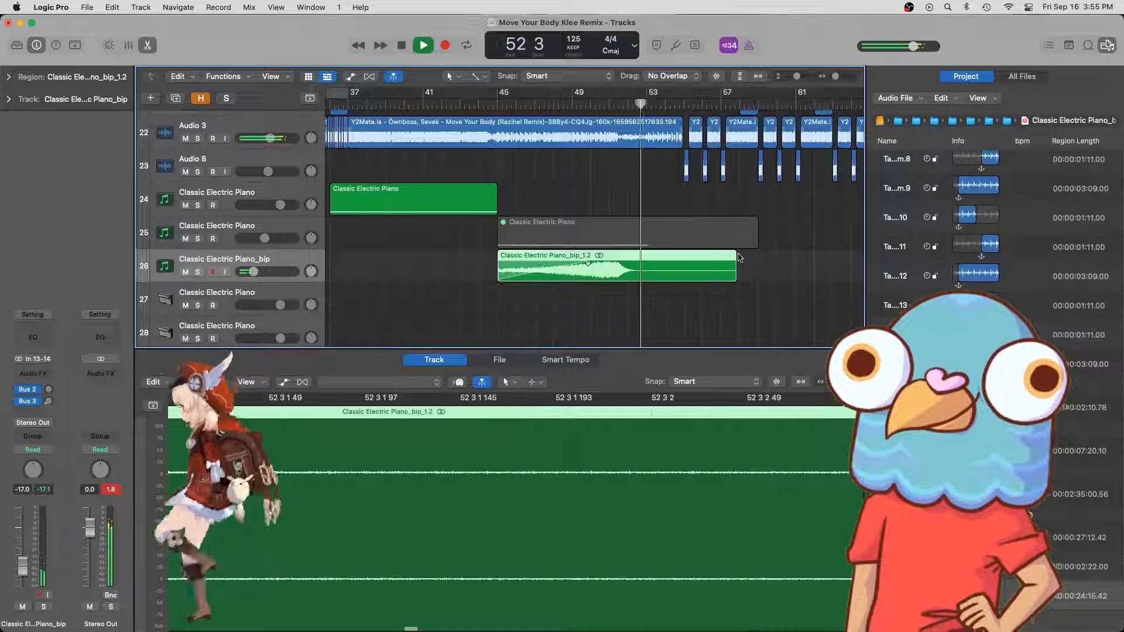
# - Listen to the section through bar 60 while reviewing the drum, bass and audio tracks, and stop playback
pyautogui.scroll(1, 575, 250)
pyautogui.scroll(5, 575, 252)
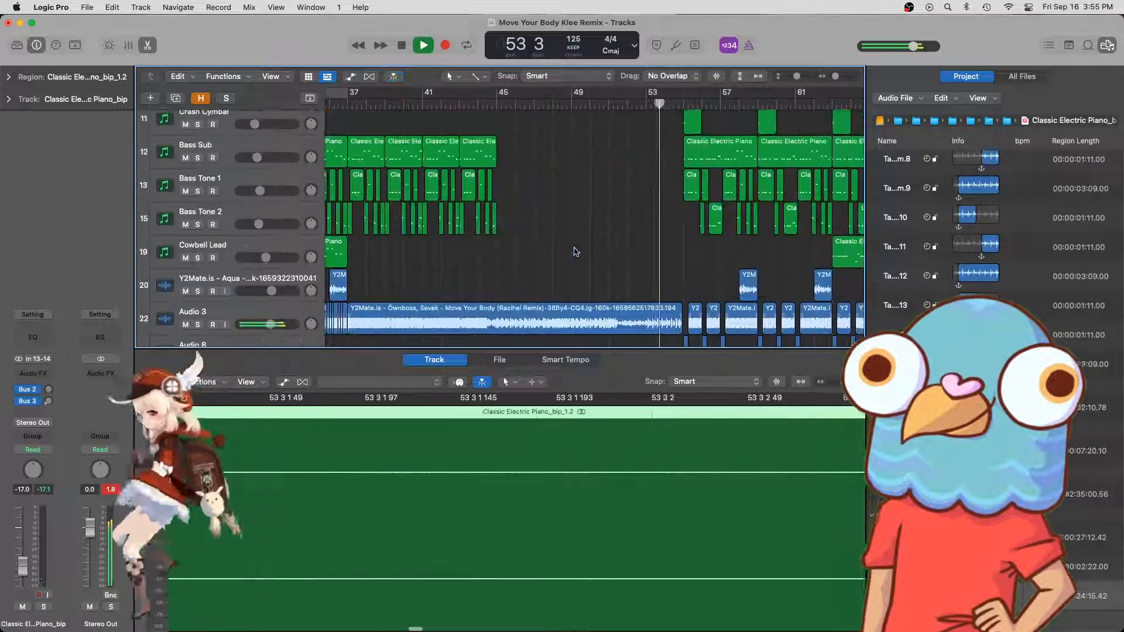
pyautogui.scroll(-3, 576, 252)
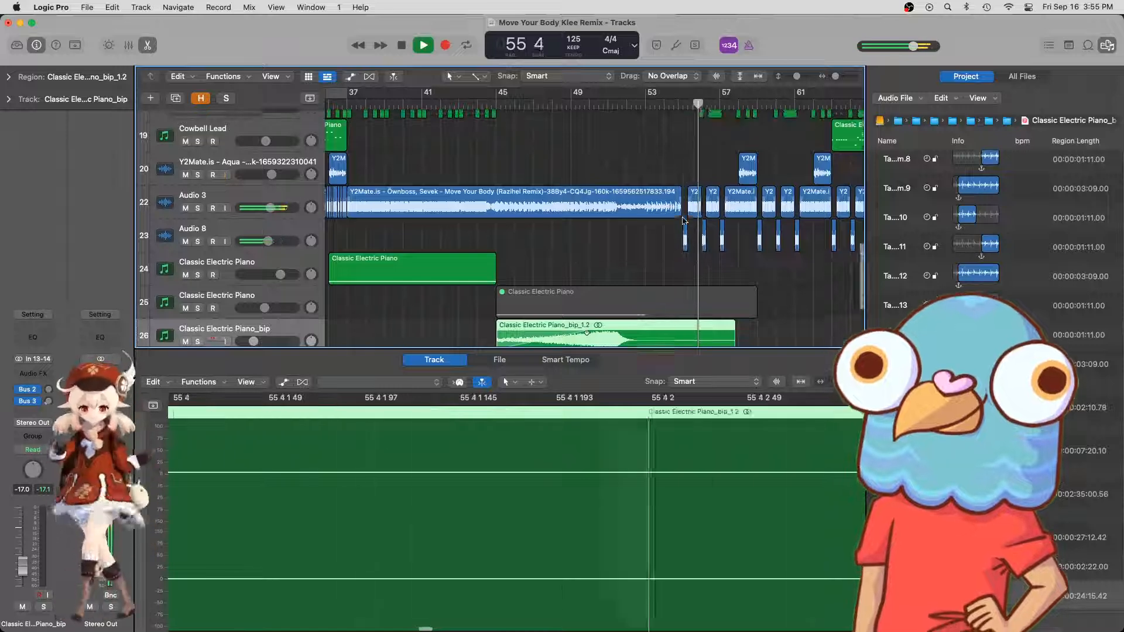
pyautogui.scroll(-5, 302, 236)
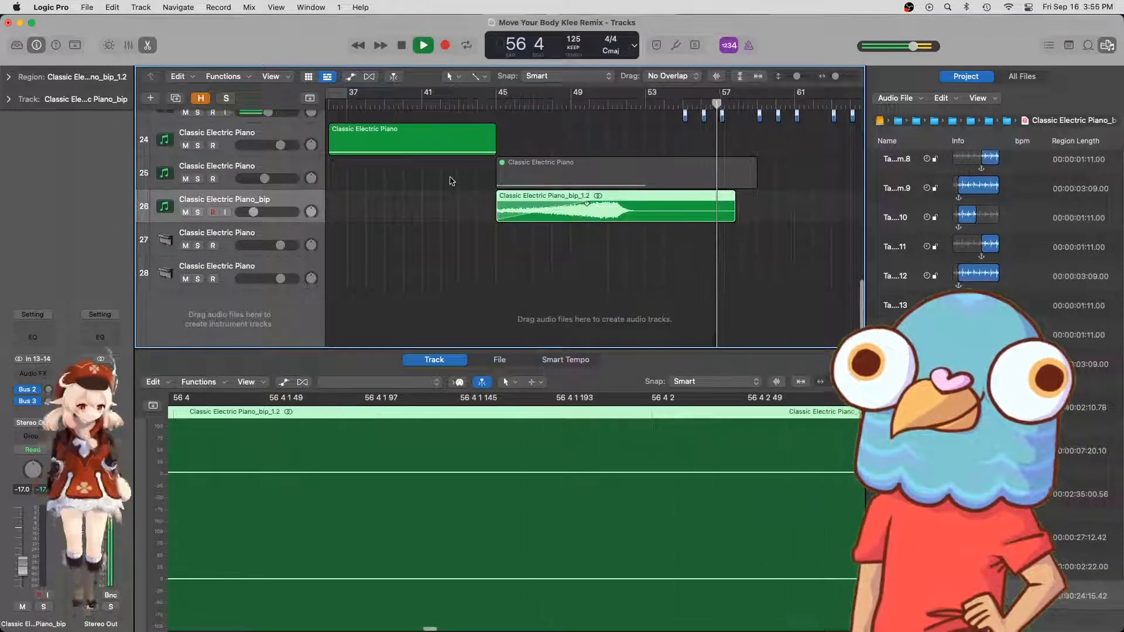
pyautogui.scroll(10, 492, 134)
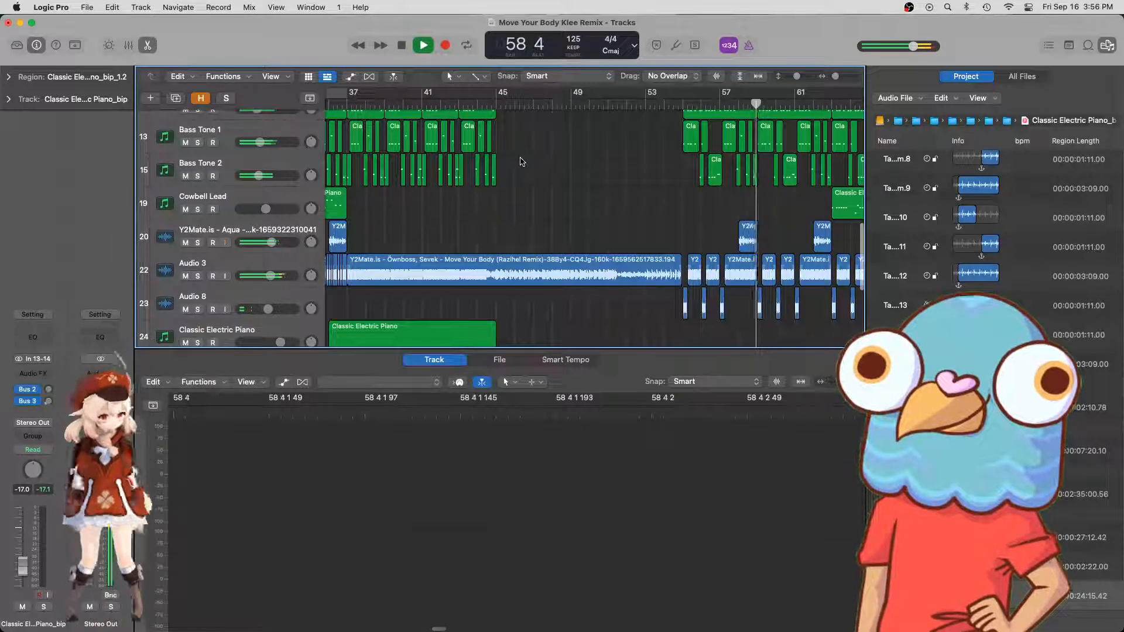
pyautogui.scroll(6, 522, 164)
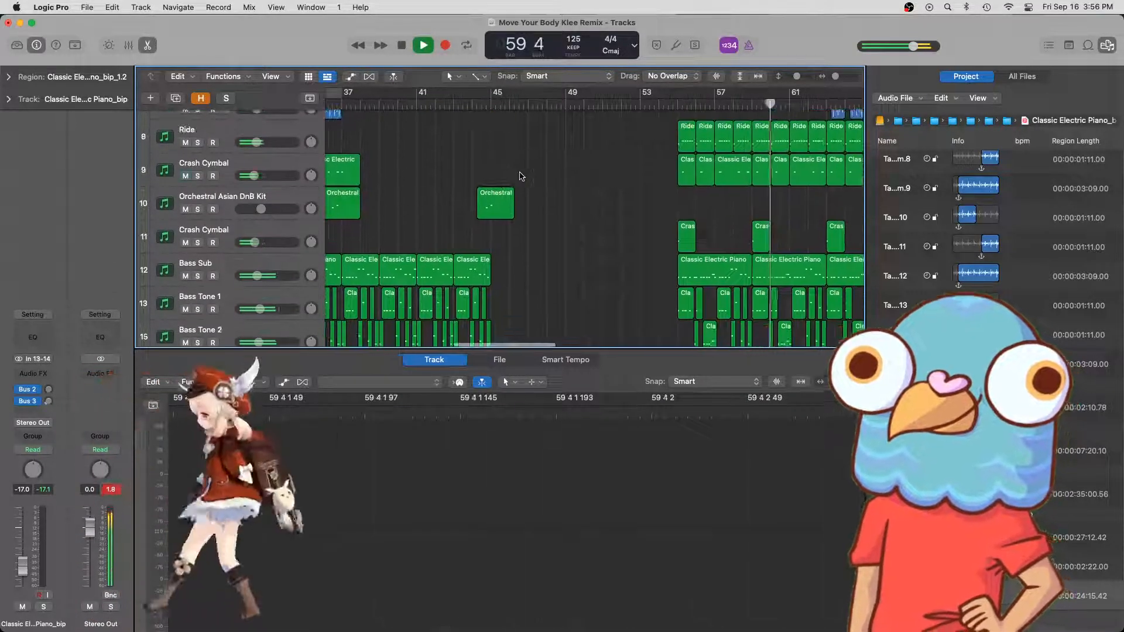
pyautogui.press('space')
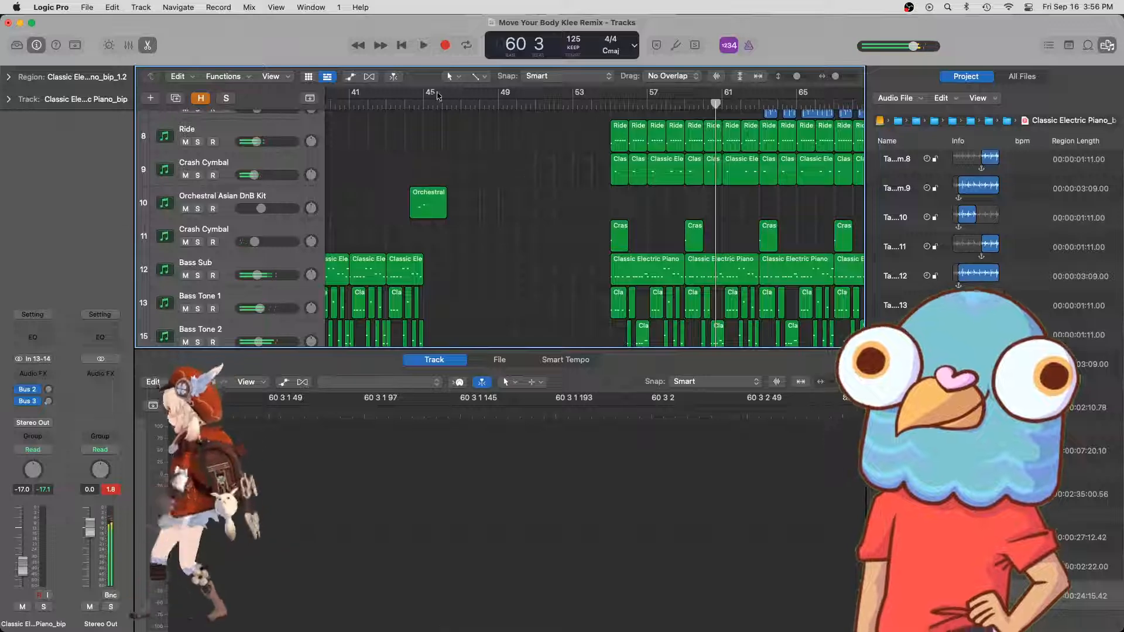
# - Replay the breakdown from bar 44 and examine which tracks fill the section up to bar 48
pyautogui.click(403, 103)
pyautogui.scroll(-6, 463, 192)
pyautogui.scroll(13, 463, 191)
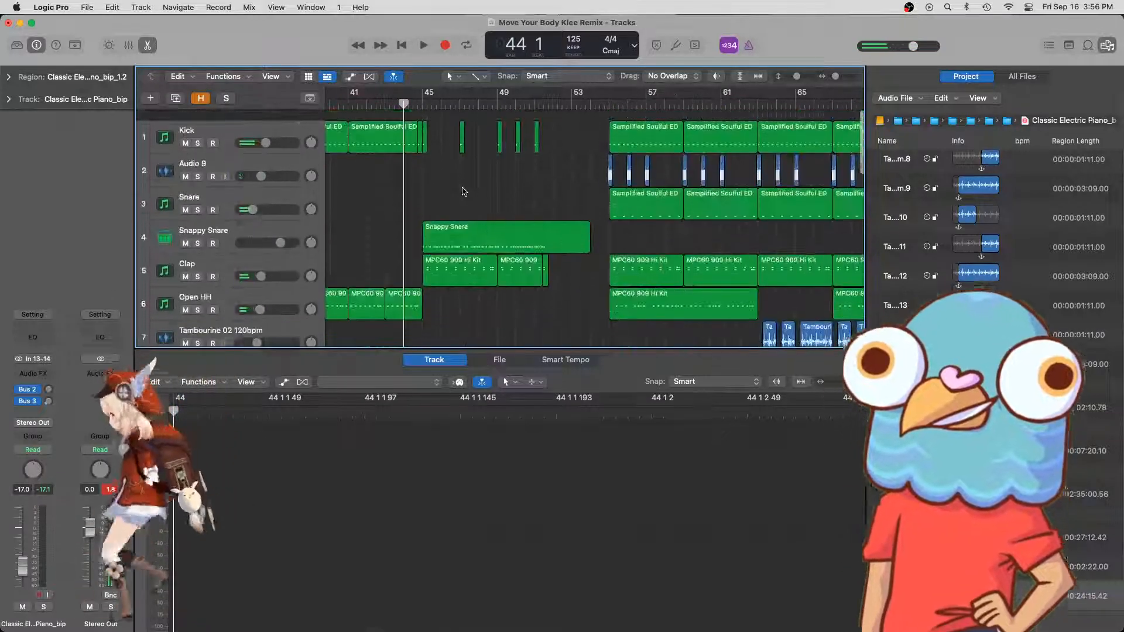
pyautogui.scroll(-6, 463, 191)
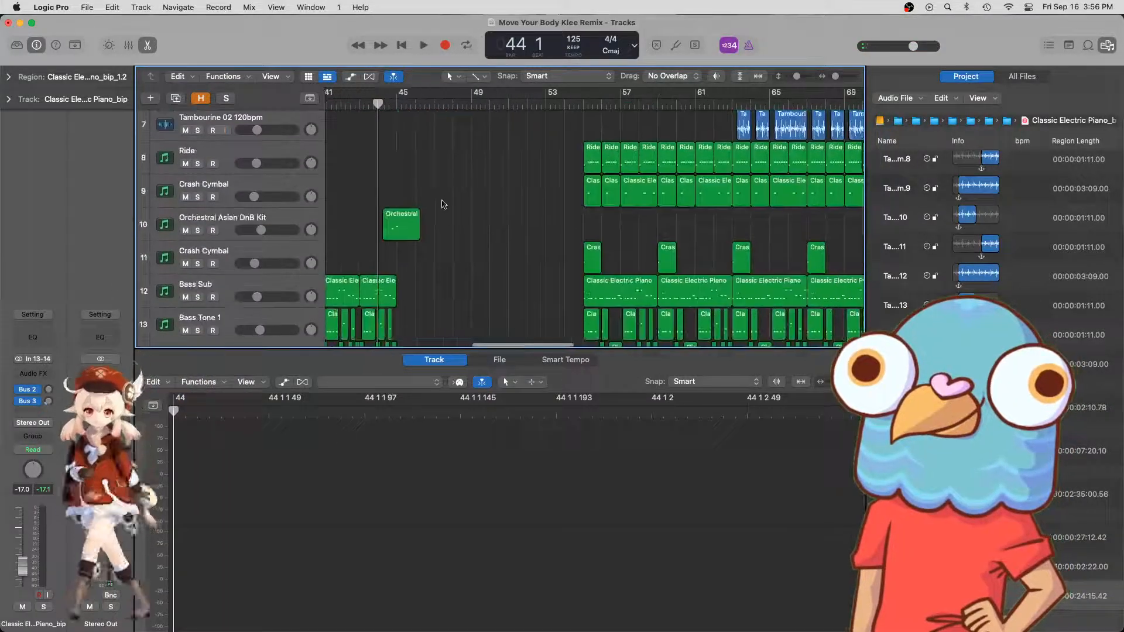
pyautogui.hscroll(-5, 443, 204)
pyautogui.scroll(-5, 445, 204)
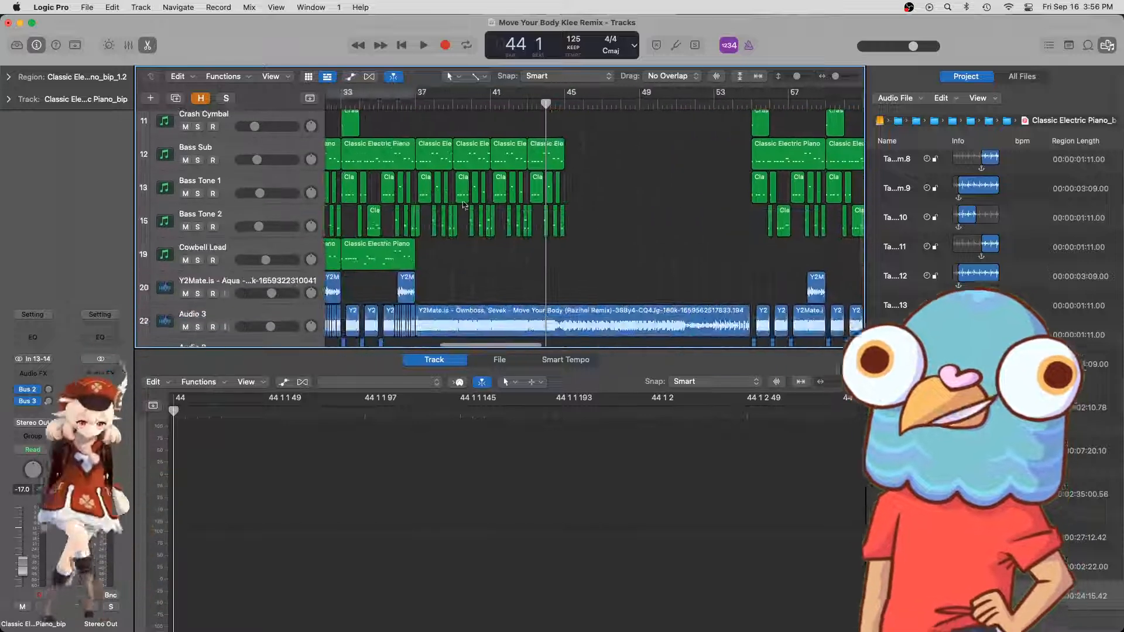
pyautogui.press('space')
pyautogui.scroll(-4, 684, 159)
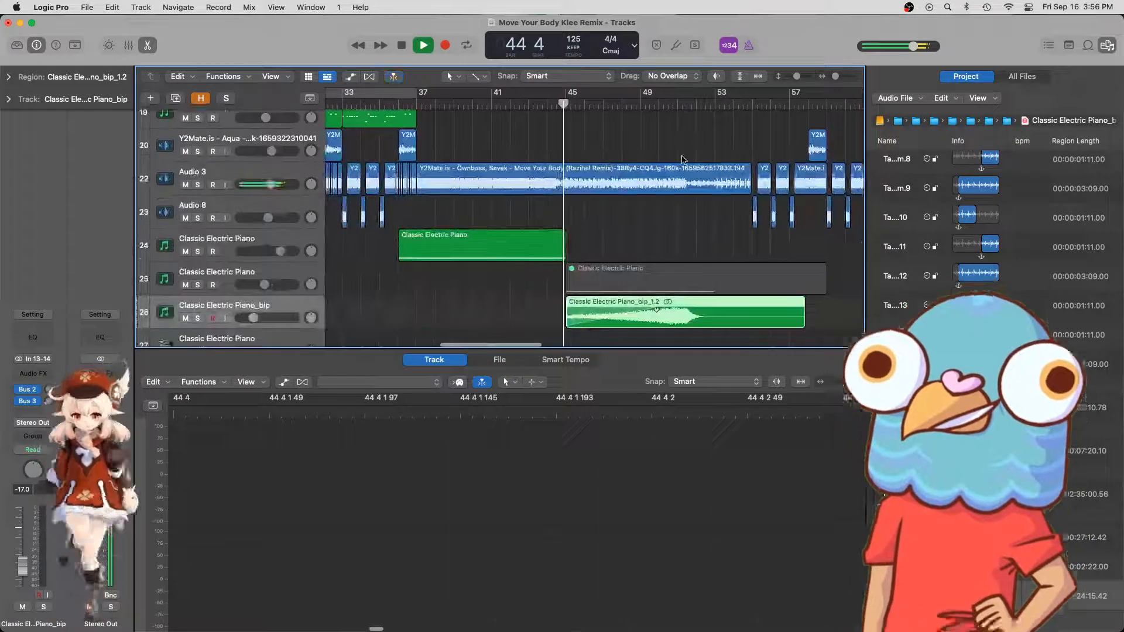
pyautogui.scroll(-1, 683, 160)
pyautogui.hscroll(3, 682, 158)
pyautogui.scroll(3, 562, 139)
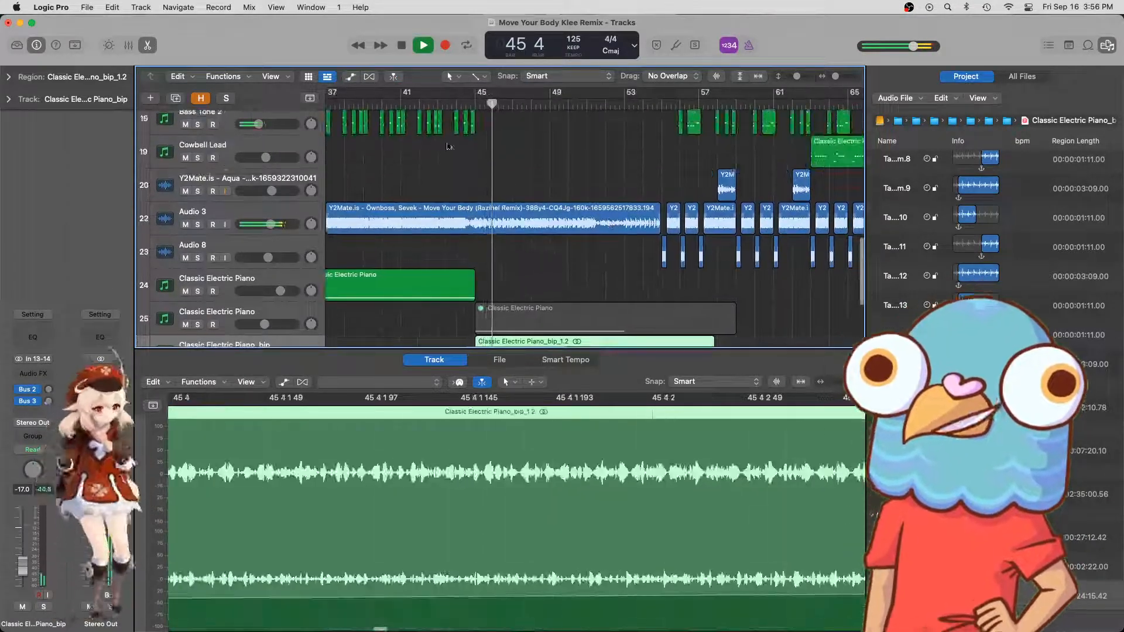
pyautogui.scroll(5, 501, 158)
pyautogui.scroll(-3, 506, 159)
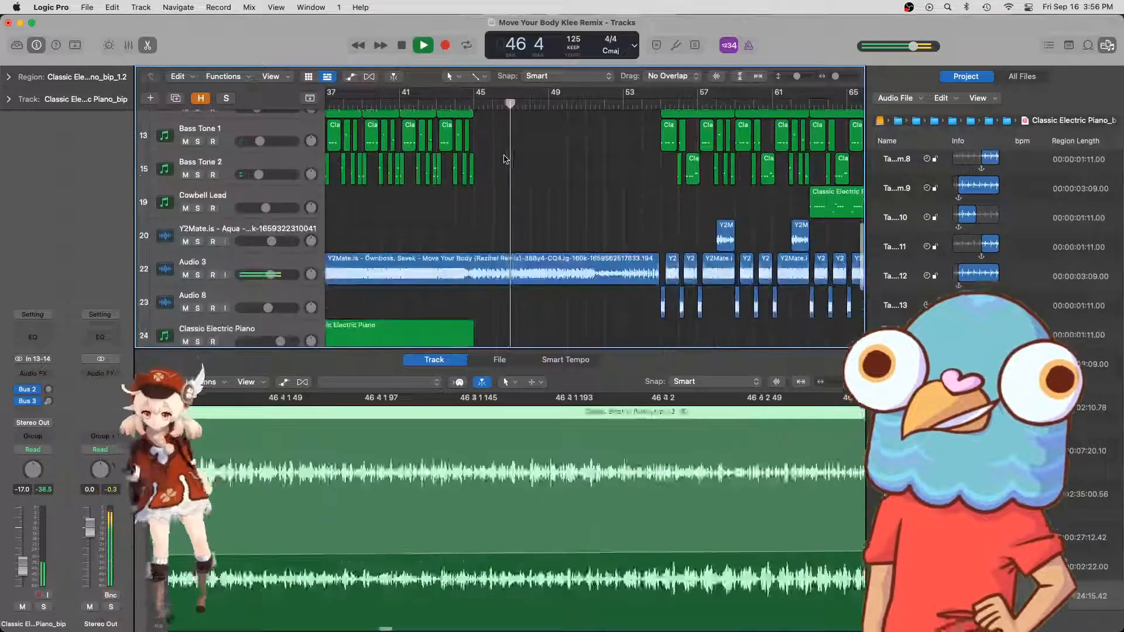
pyautogui.scroll(8, 504, 159)
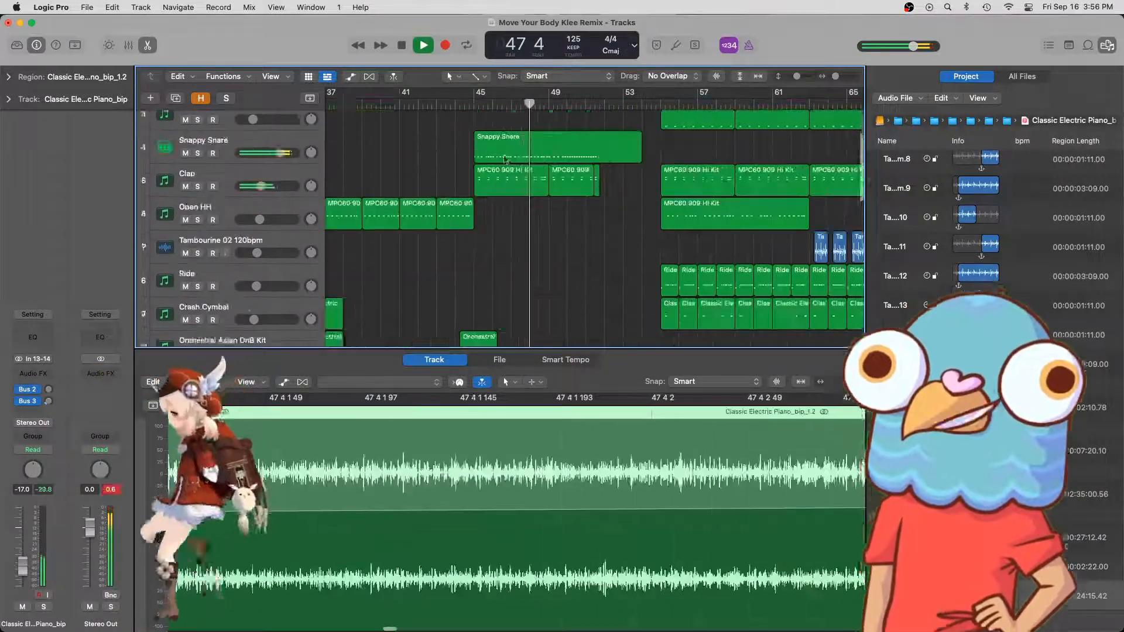
pyautogui.press('space')
pyautogui.scroll(-6, 505, 159)
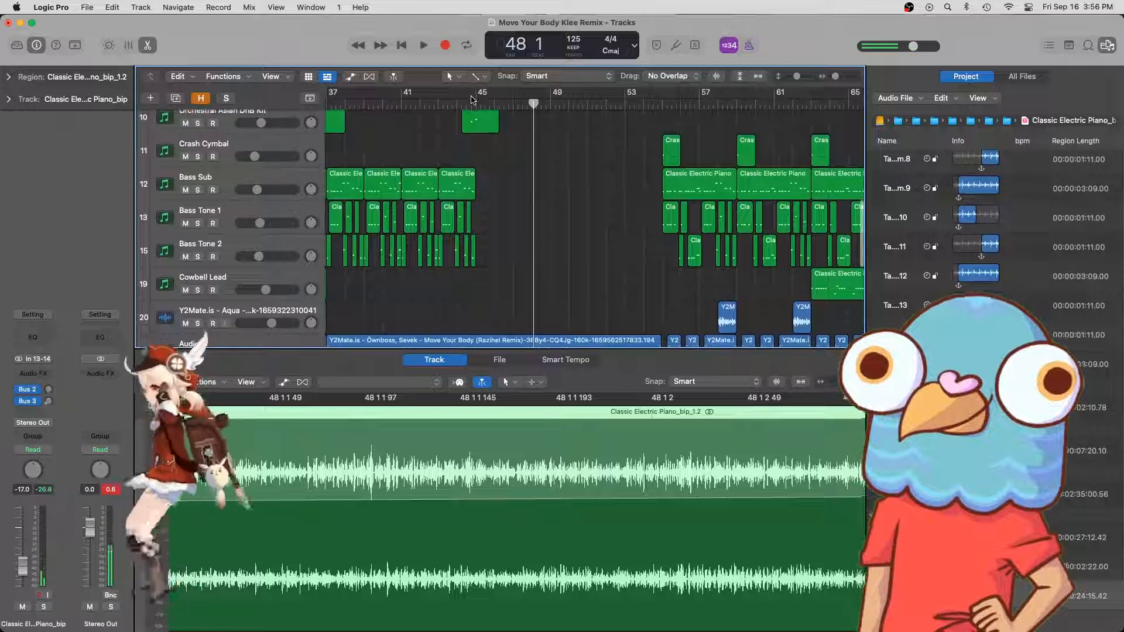
# - Set the playhead to bar 45 and load Omnisphere as the instrument on the empty Classic Electric Piano track 27
pyautogui.click(472, 100)
pyautogui.scroll(-3, 472, 176)
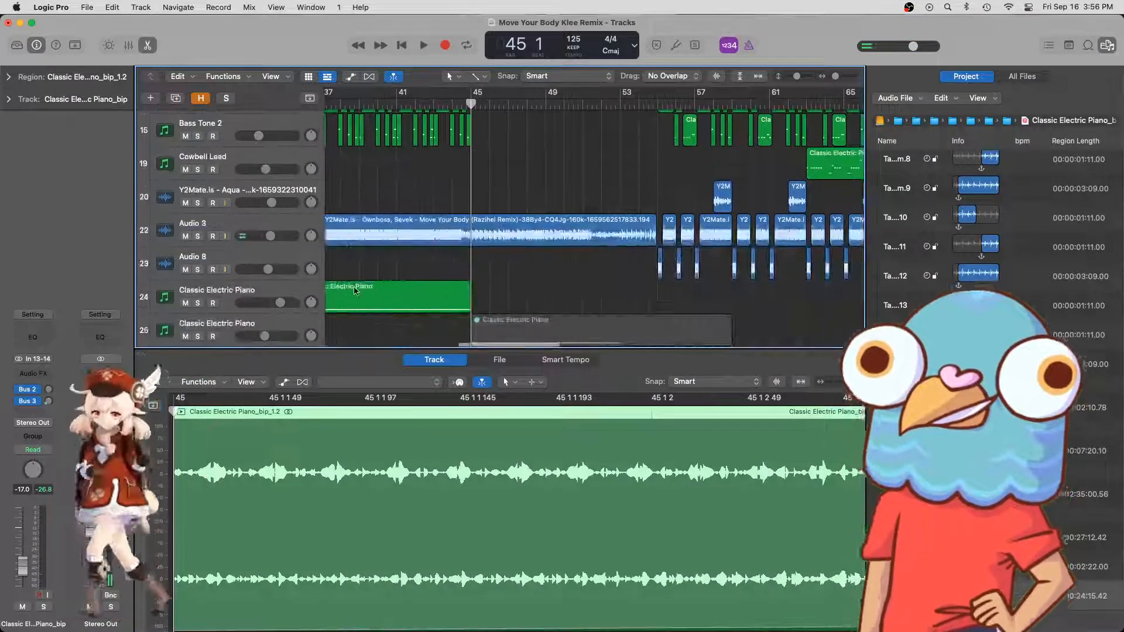
pyautogui.scroll(-3, 375, 284)
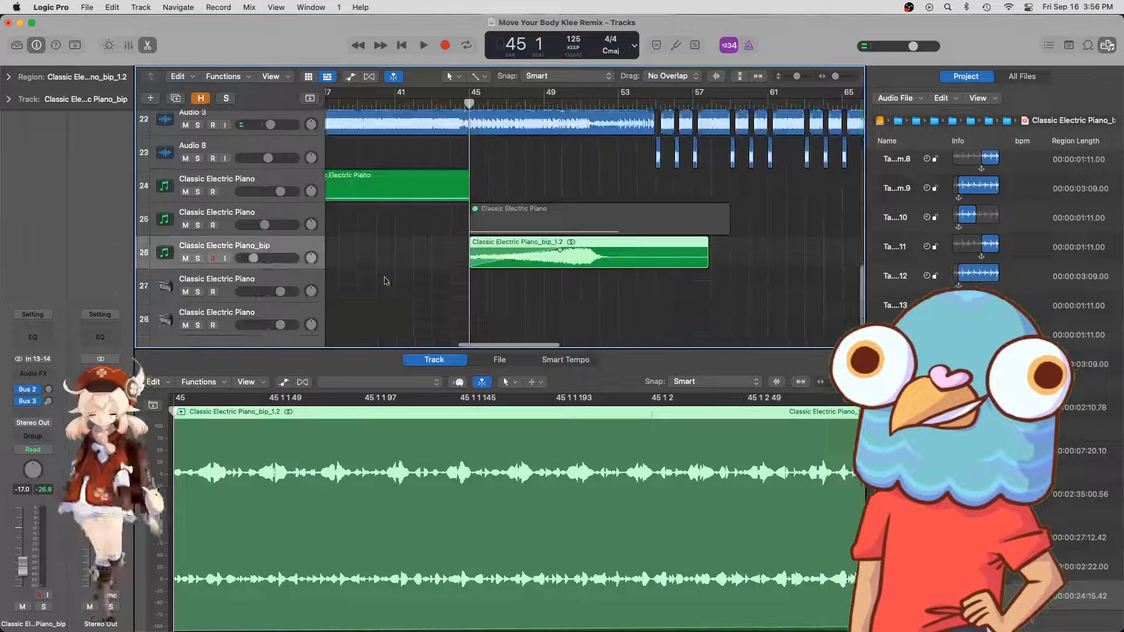
pyautogui.click(249, 283)
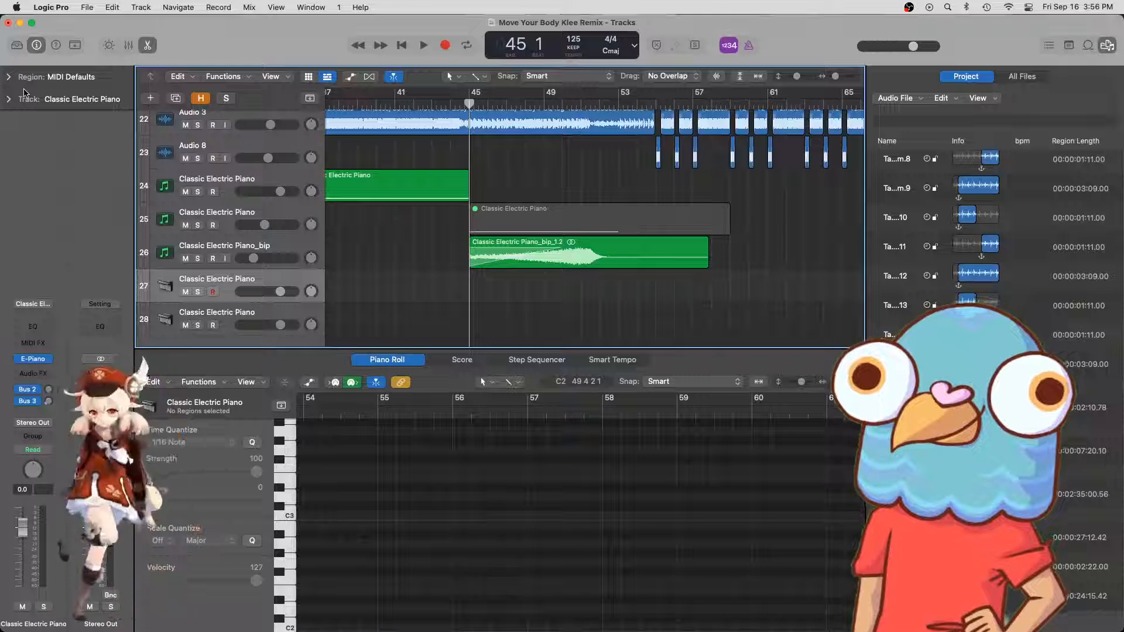
pyautogui.click(46, 360)
pyautogui.moveTo(147, 352)
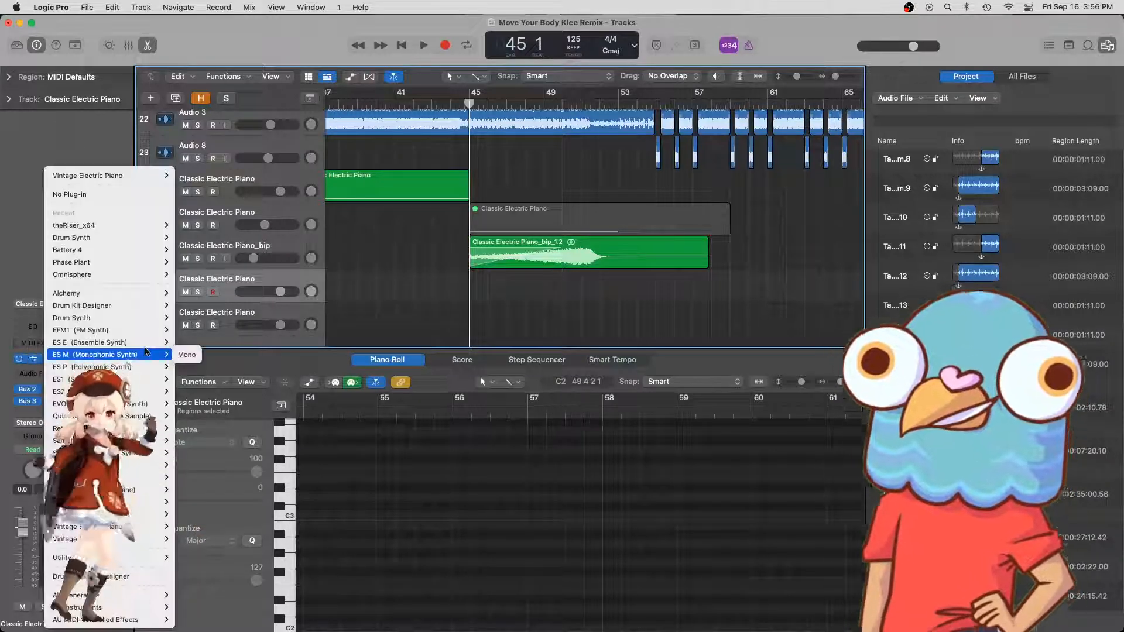
pyautogui.moveTo(95, 267)
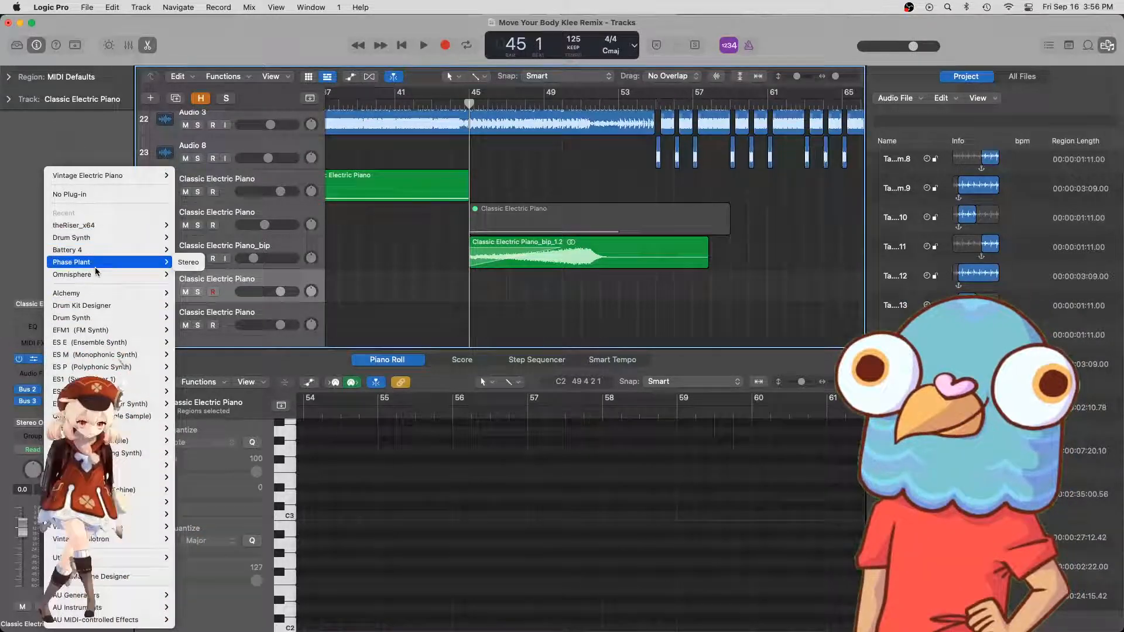
pyautogui.click(205, 280)
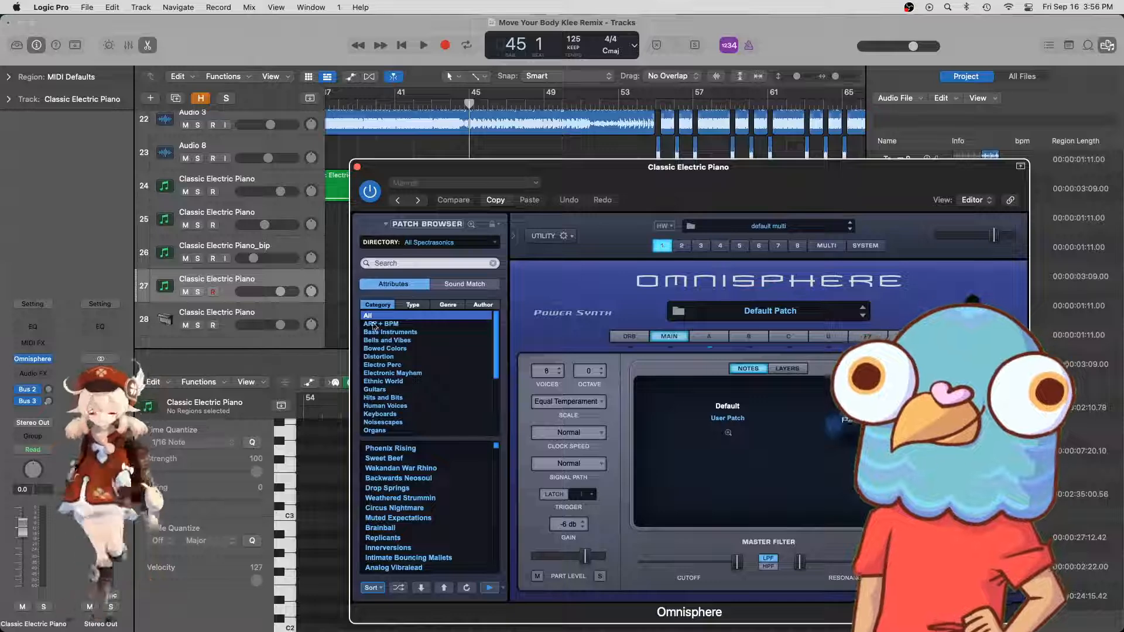
# - Search the Omnisphere patches for "trap", load "It's a TRAP Catwoman" and return to the synth's main view
pyautogui.click(447, 263)
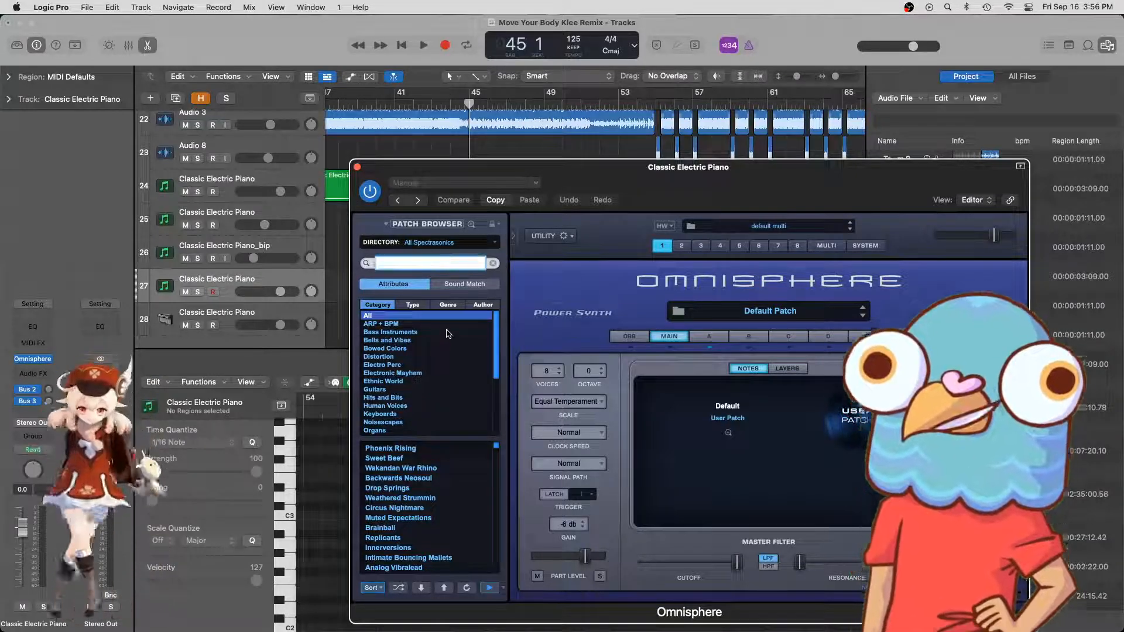
pyautogui.click(720, 314)
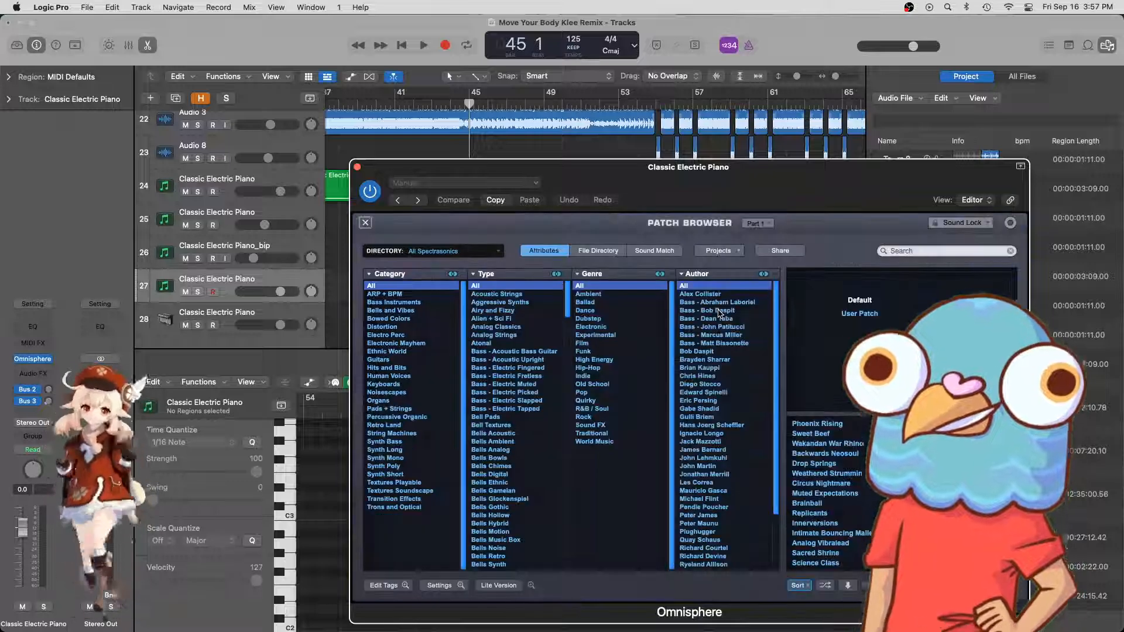
pyautogui.click(720, 311)
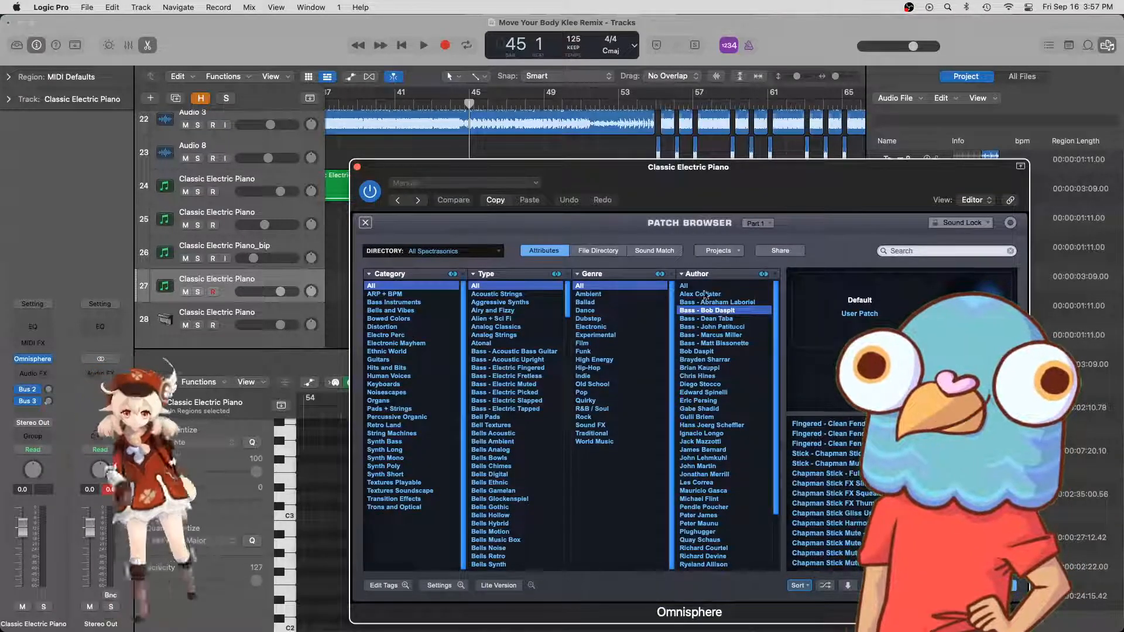
pyautogui.click(910, 252)
pyautogui.write("It's a")
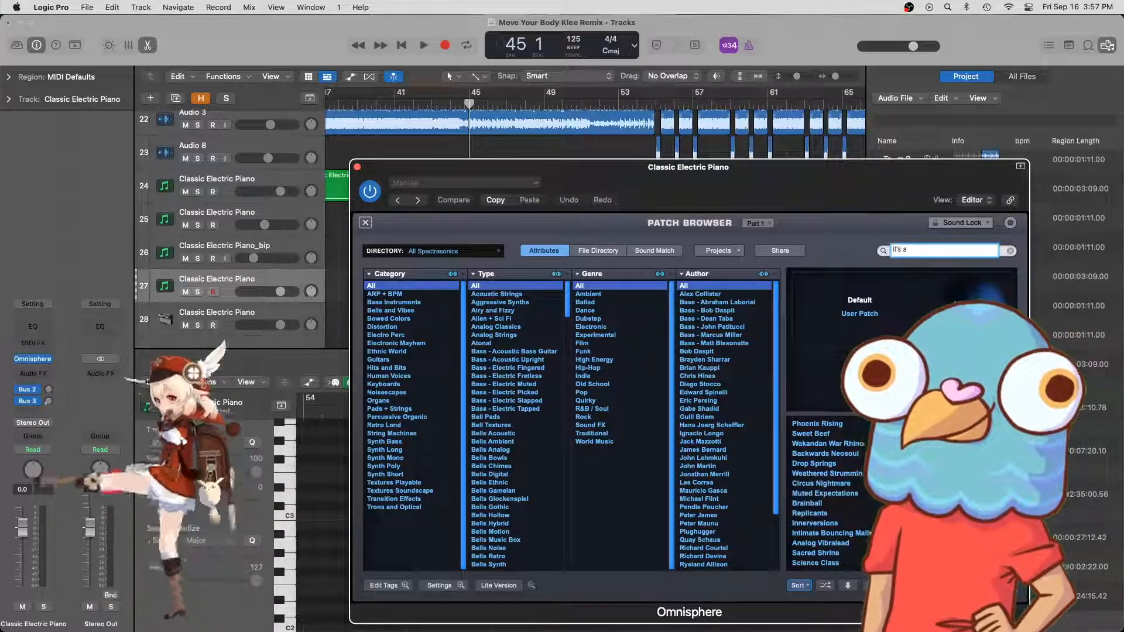
pyautogui.write(' tra')
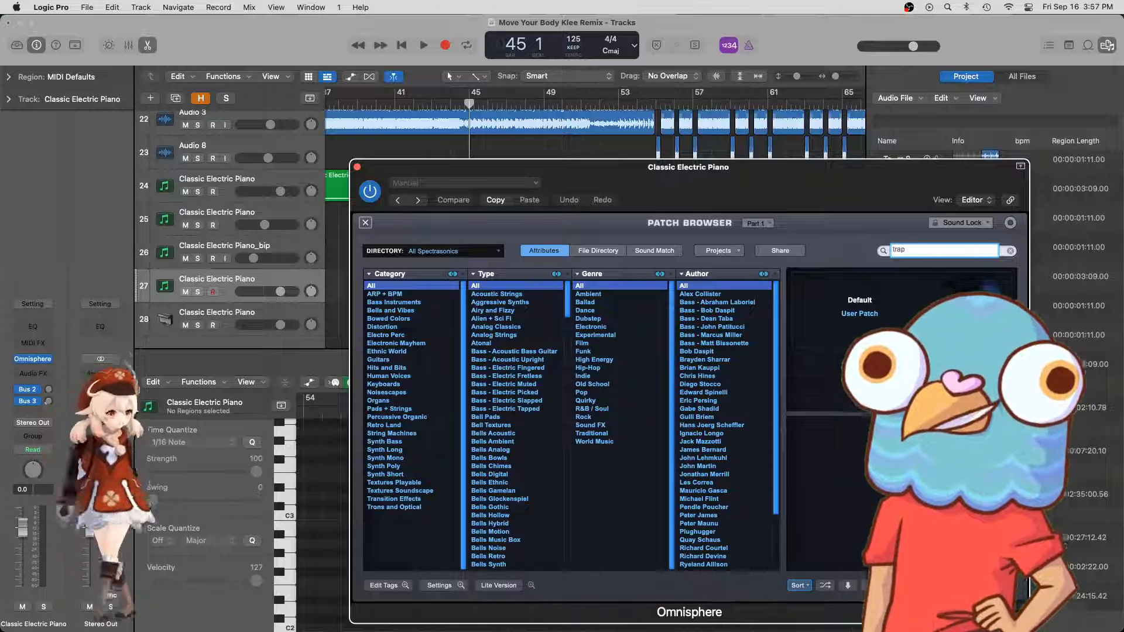
pyautogui.write('trap')
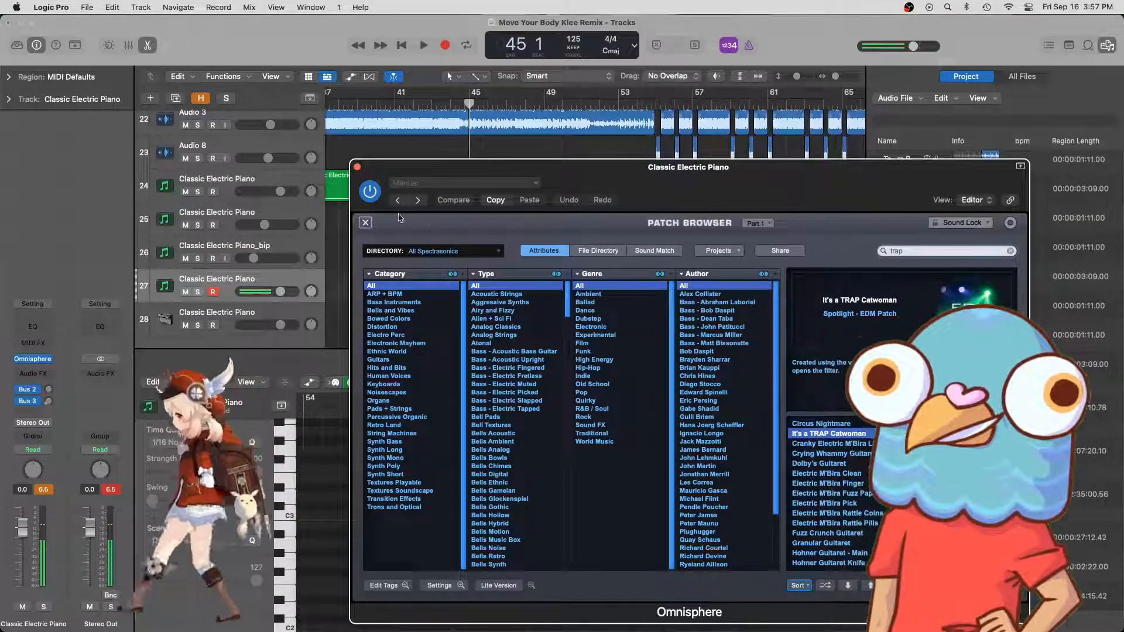
pyautogui.click(365, 223)
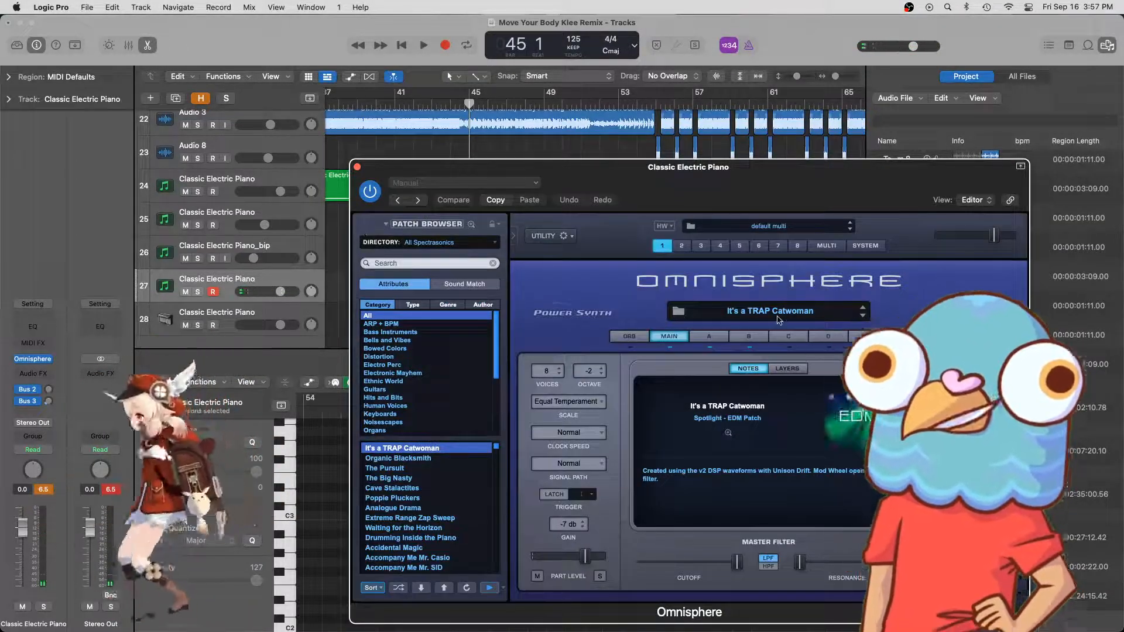
# - Inspect layer A of the patch, return to the main page and close the Omnisphere window
pyautogui.click(724, 344)
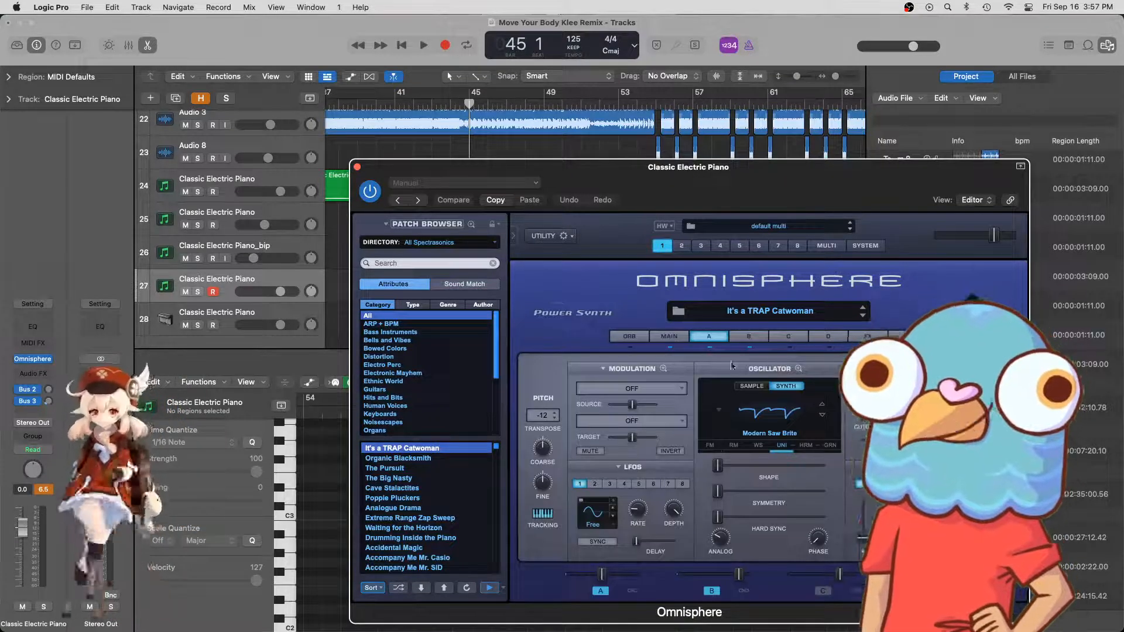
pyautogui.click(671, 337)
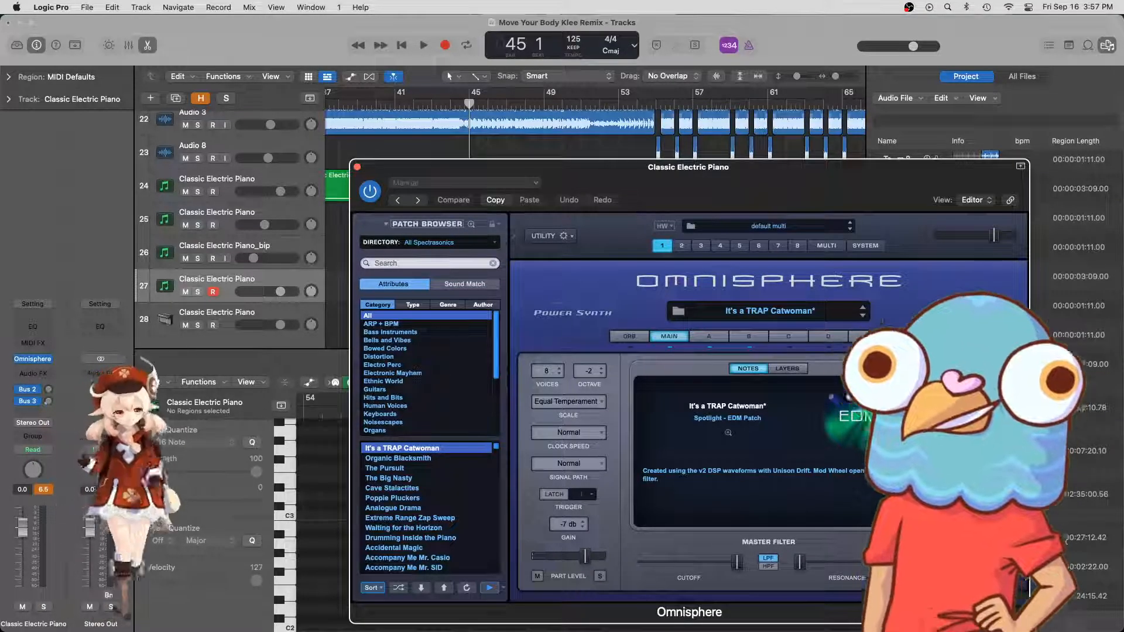
pyautogui.click(357, 167)
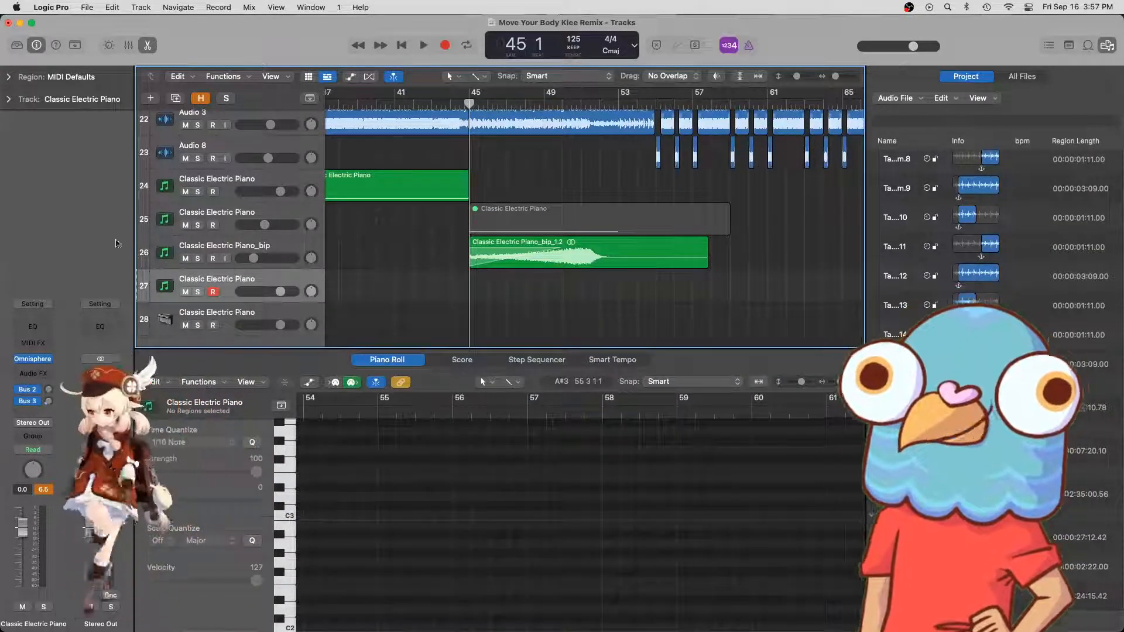
# - Add the Arpeggiator MIDI effect to track 27 and shift its window slightly
pyautogui.click(39, 343)
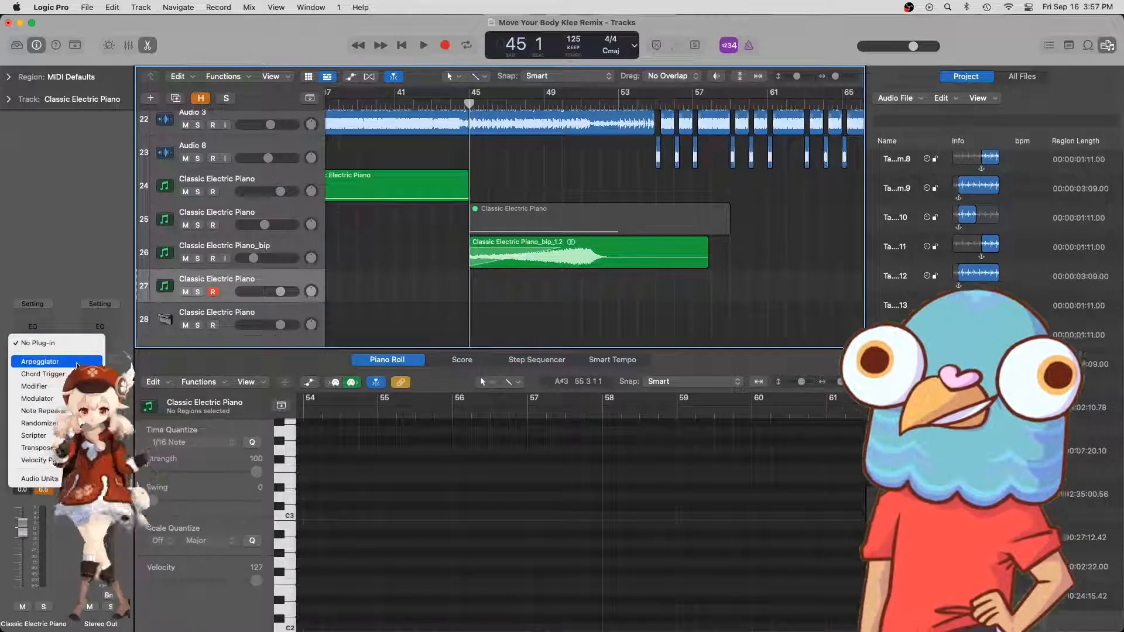
pyautogui.click(475, 272)
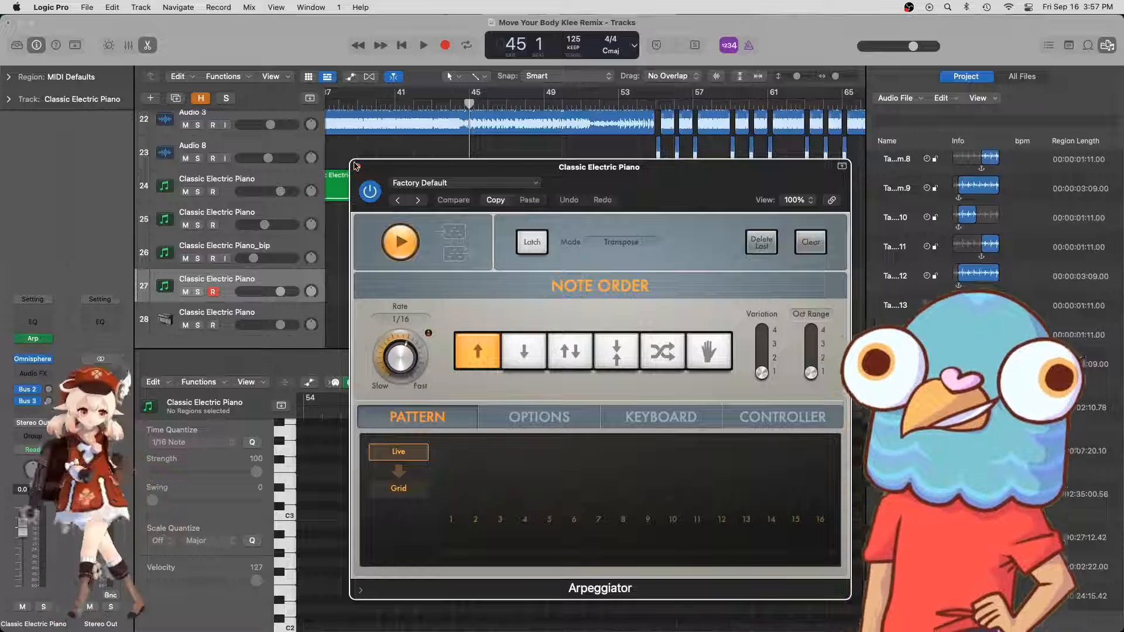
pyautogui.moveTo(391, 171); pyautogui.dragTo(366, 170)
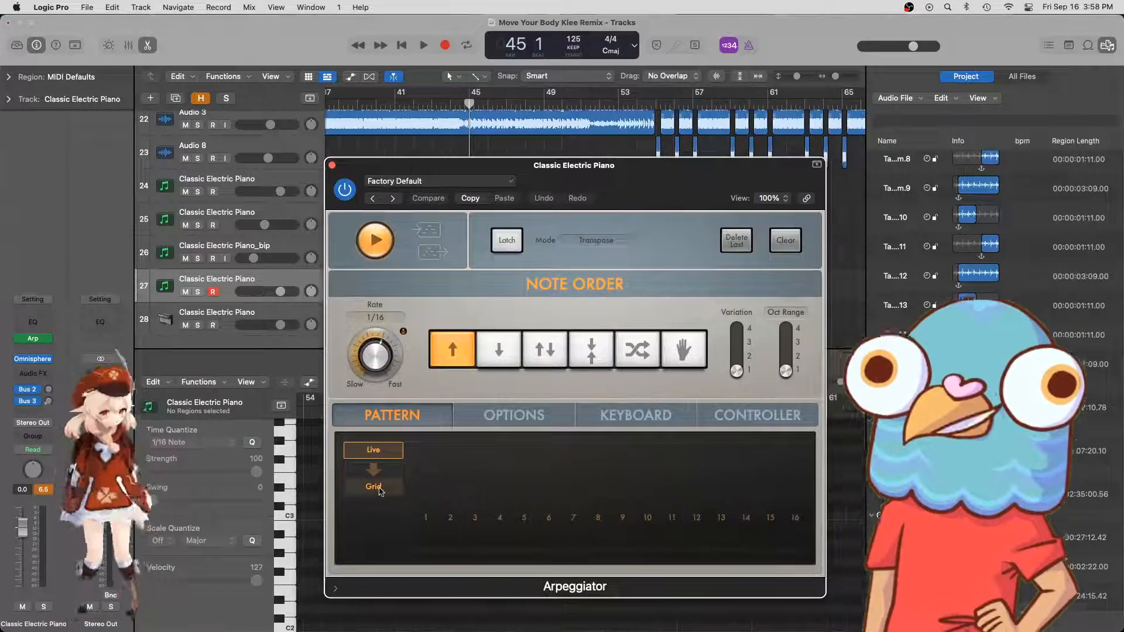
# - Switch the arpeggiator pattern to Grid, activate steps 1, 4, 7, 8, 10 and 12, and close the Arpeggiator window
pyautogui.click(378, 488)
pyautogui.click(500, 520)
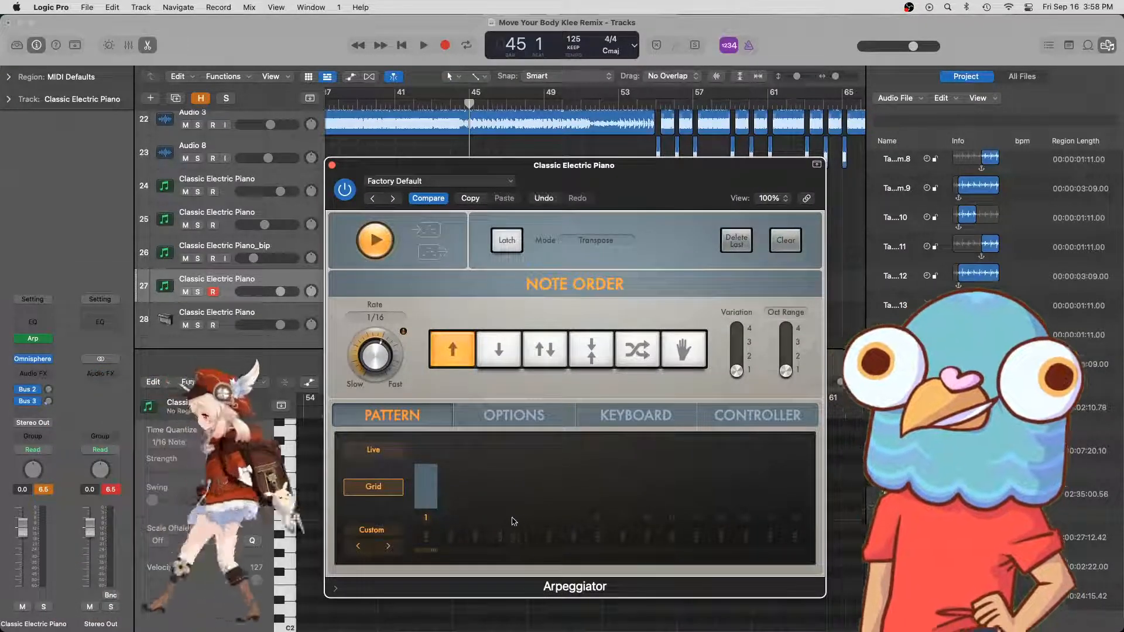
pyautogui.click(573, 520)
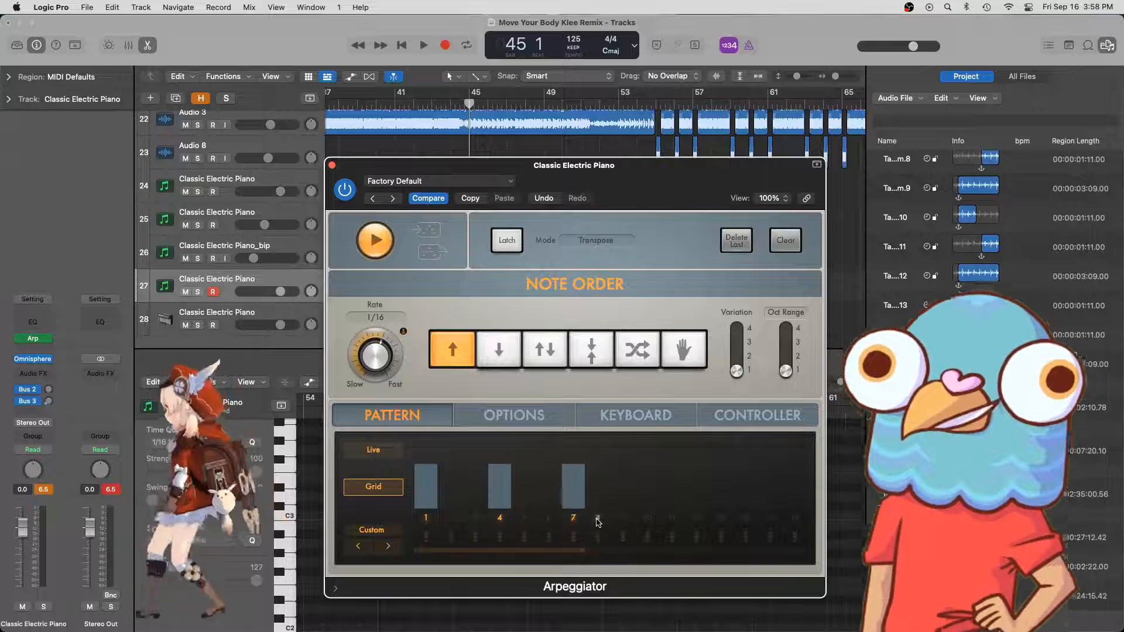
pyautogui.click(598, 520)
pyautogui.click(648, 520)
pyautogui.click(696, 519)
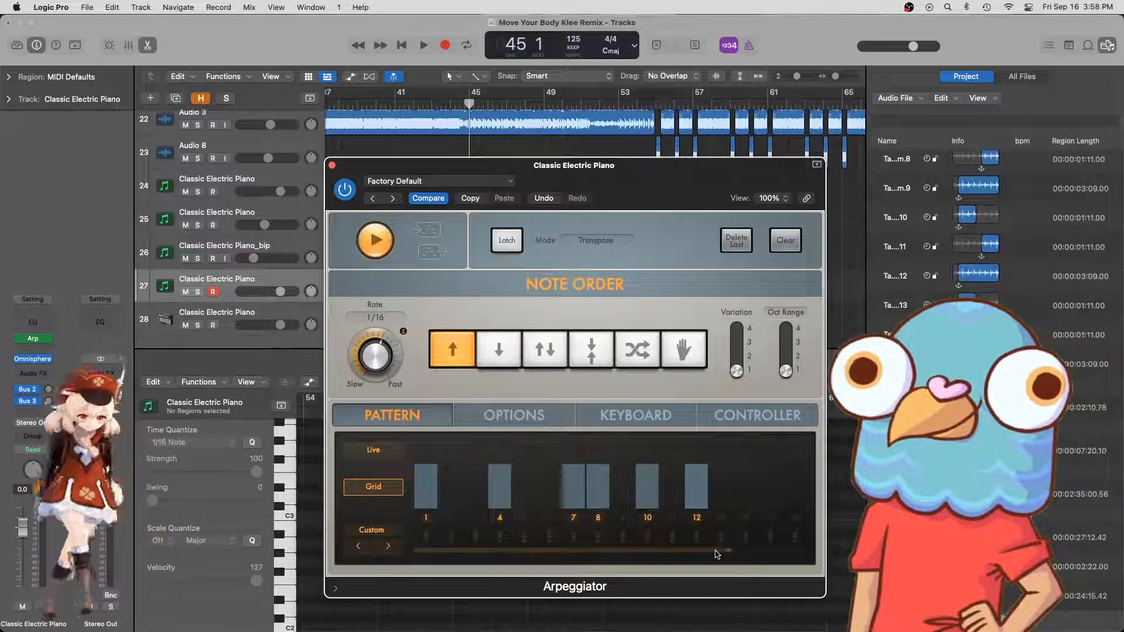
pyautogui.click(332, 166)
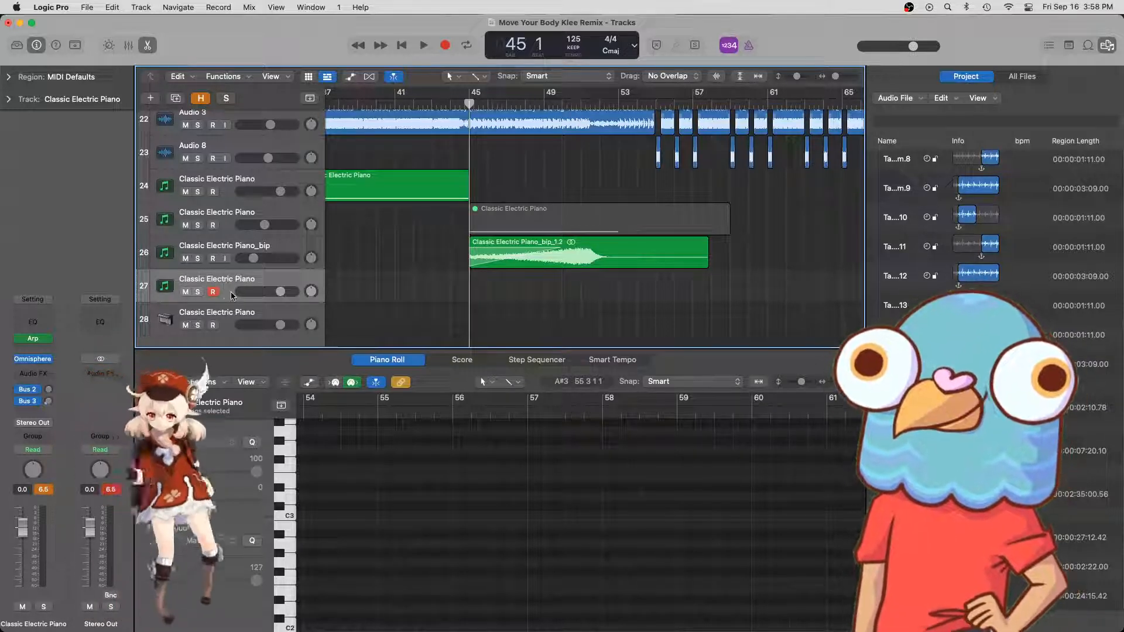
# - Copy the track 24 region to track 27 at bar 45 and raise its long note to D3
pyautogui.moveTo(371, 193); pyautogui.dragTo(539, 301)
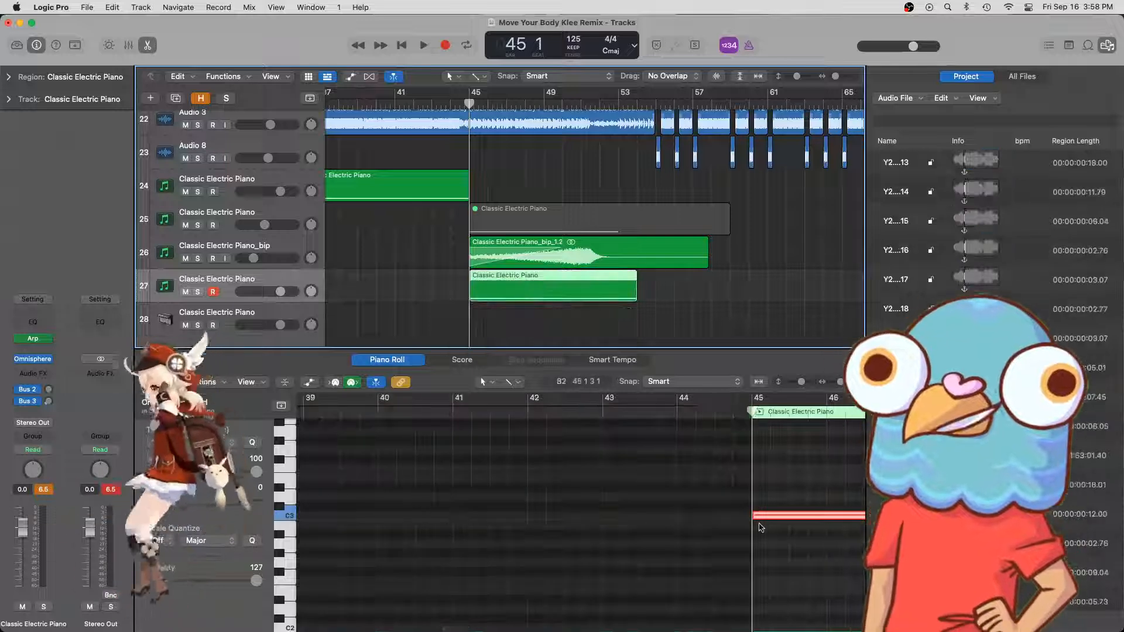
pyautogui.hscroll(5, 761, 528)
pyautogui.scroll(3, 685, 524)
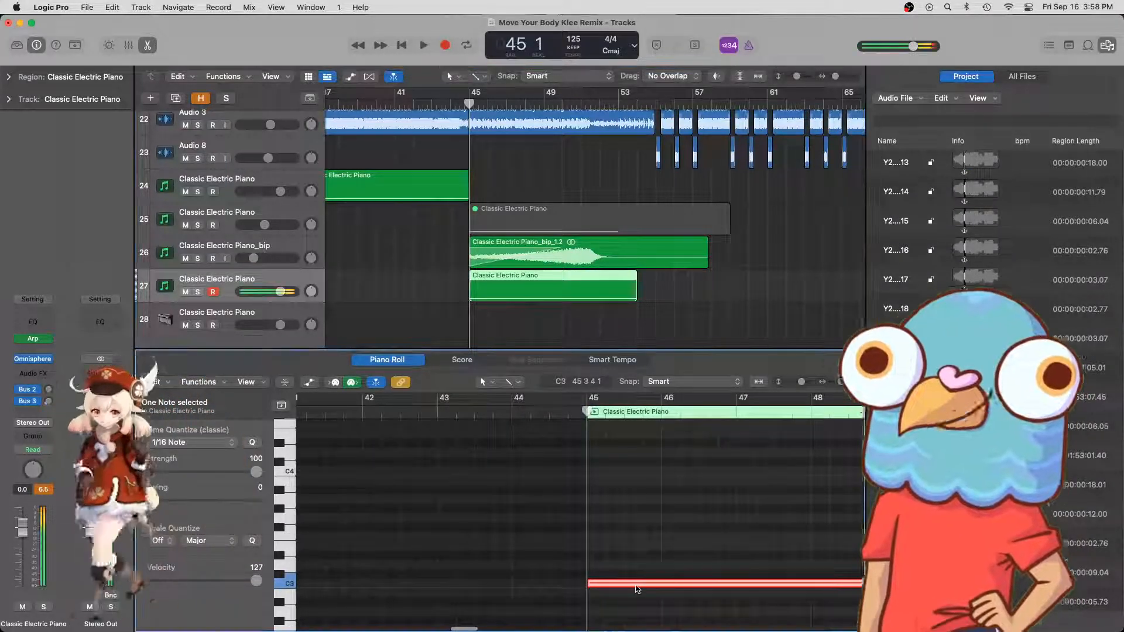
pyautogui.click(637, 584)
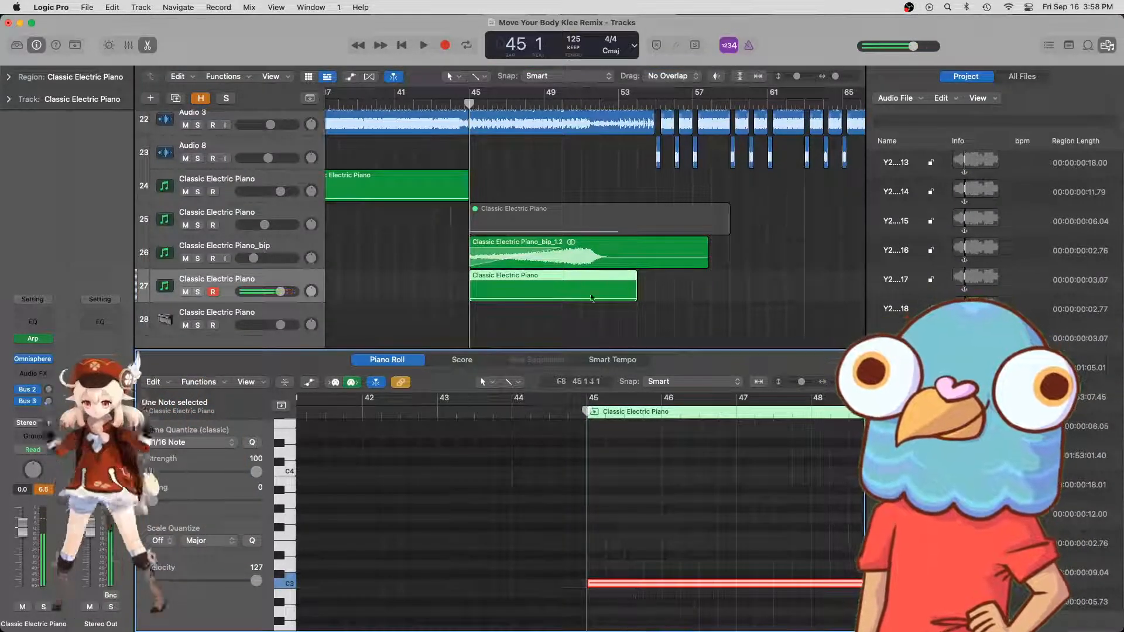
pyautogui.moveTo(628, 582); pyautogui.dragTo(628, 566)
pyautogui.click(628, 566)
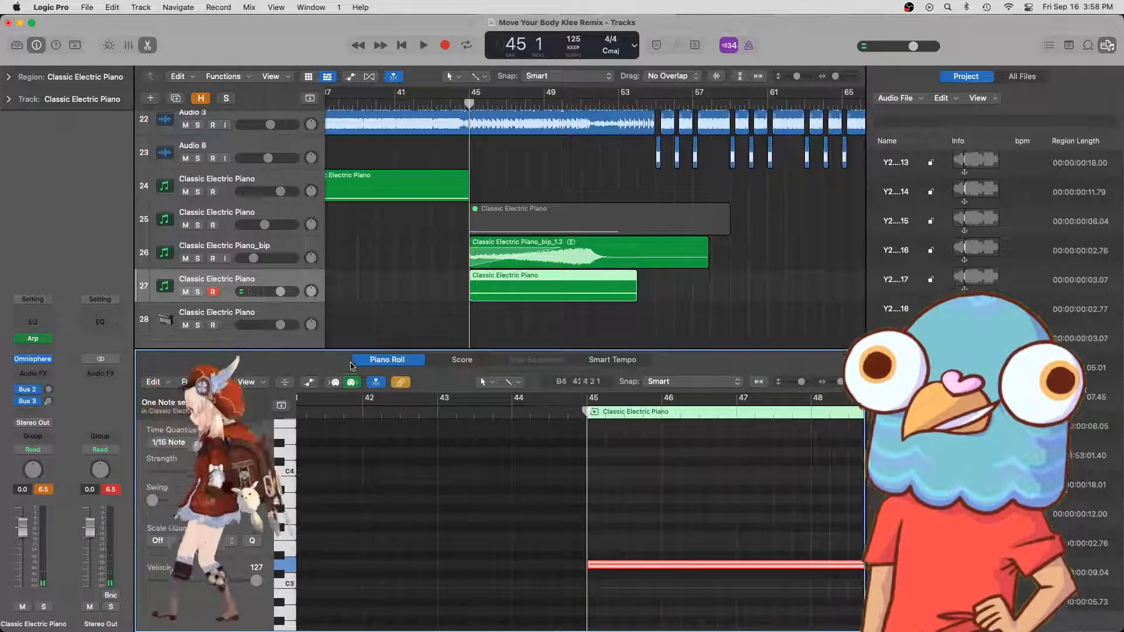
# - Play the section from bar 45 and stop as the riser fades in bar 51, with the arrangement magnified there
pyautogui.scroll(-1, 482, 284)
pyautogui.press('space')
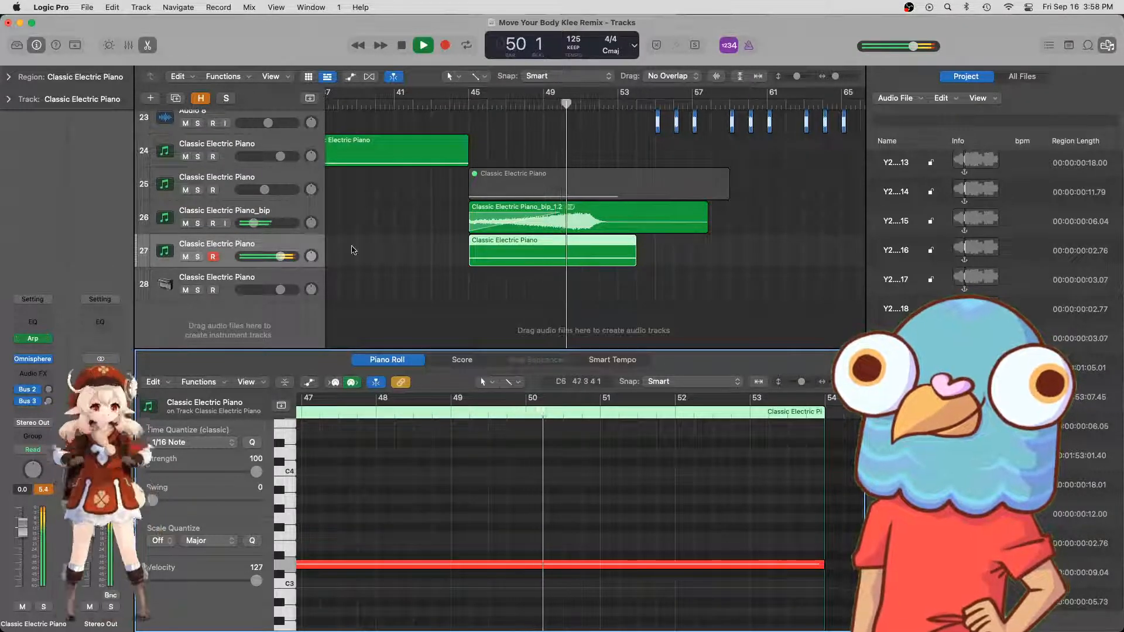
pyautogui.click(614, 281)
pyautogui.press('super+Right')
pyautogui.press('super+Right')
pyautogui.press('super+Right')
pyautogui.press('super+Right')
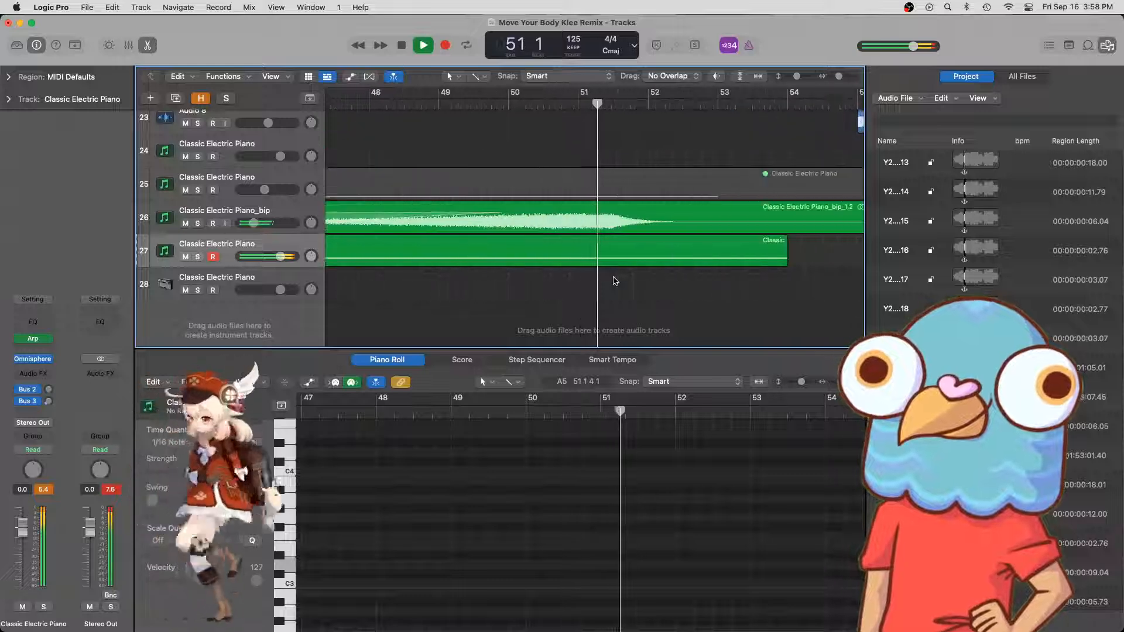
pyautogui.press('space')
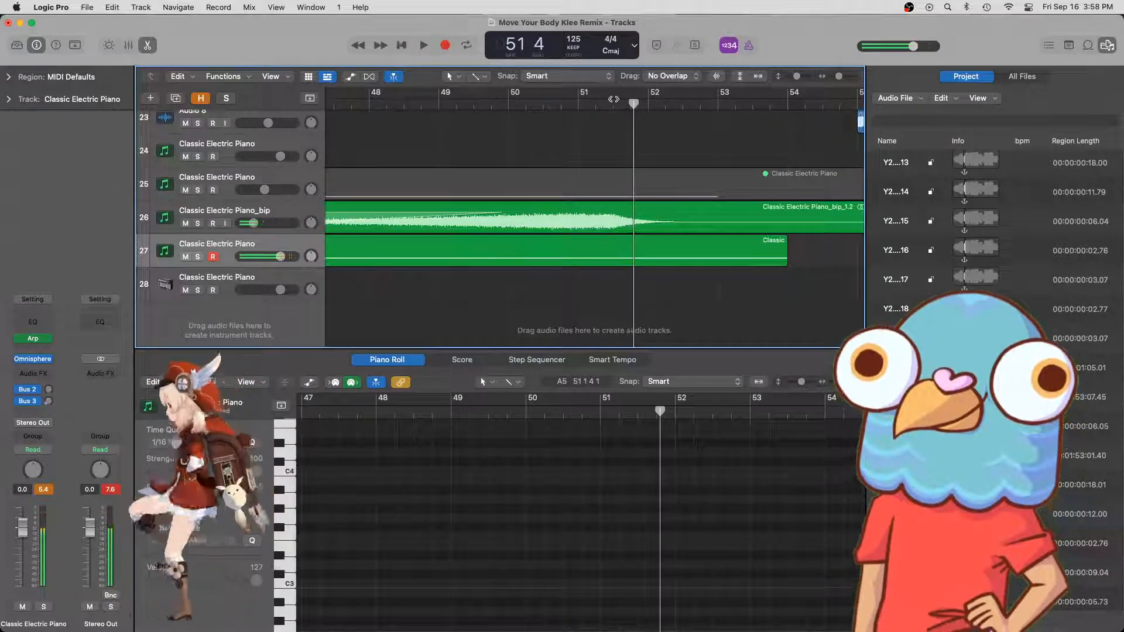
# - Trim the end of the long D3 note in track 27's region to the playhead at bar 51 beat 3
pyautogui.click(780, 263)
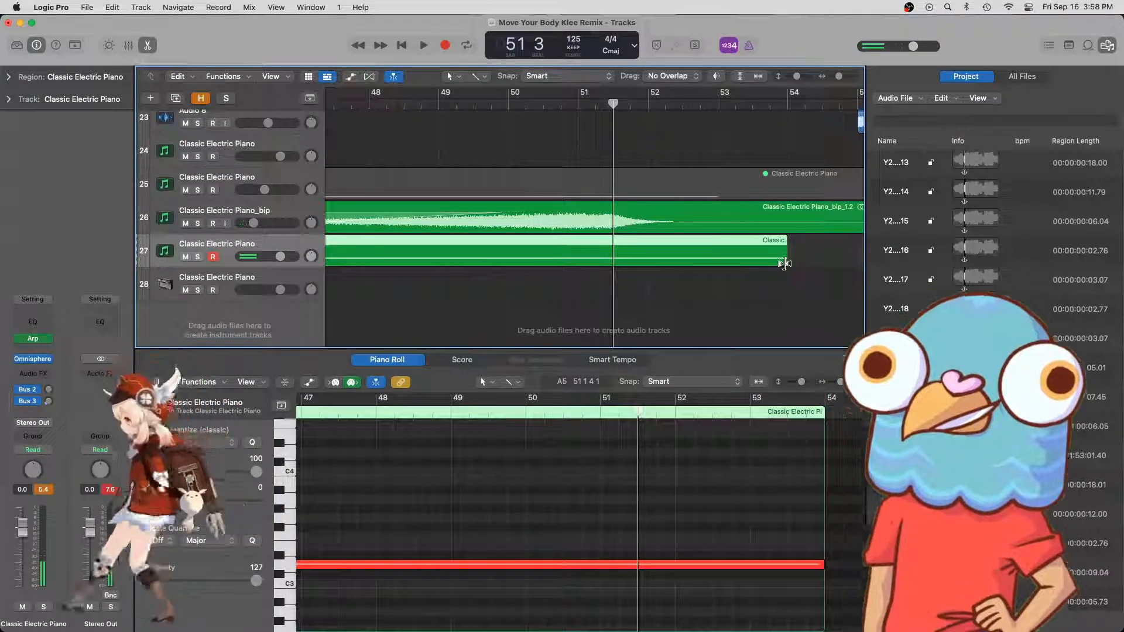
pyautogui.press('super+Right')
pyautogui.press('super+Right')
pyautogui.press('super+Right')
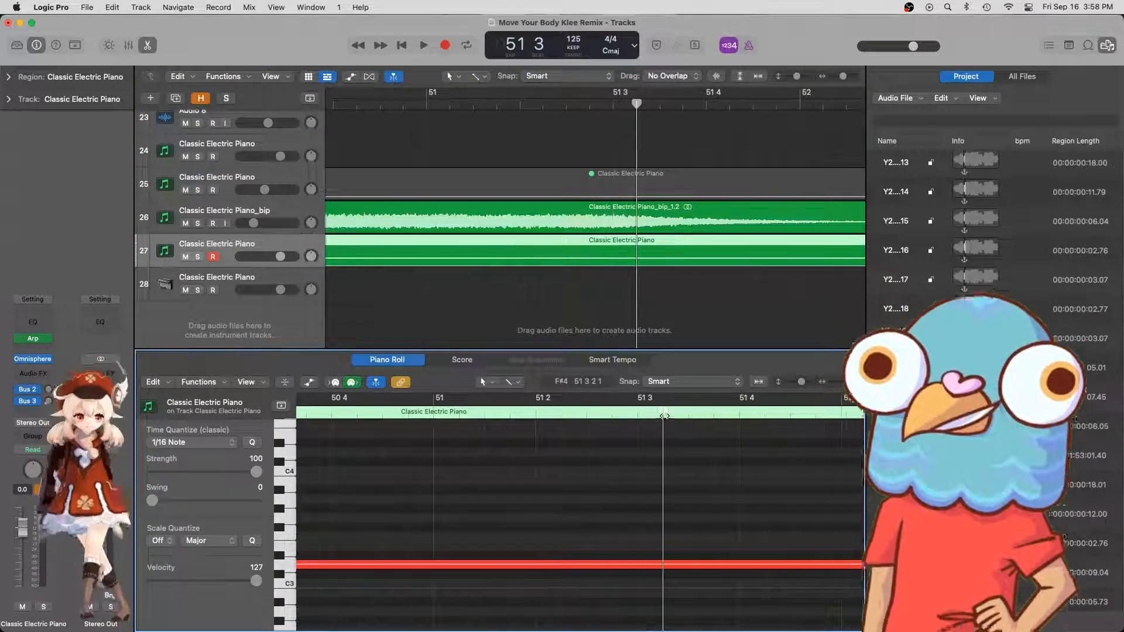
pyautogui.click(723, 564)
pyautogui.press('super+bracketright')
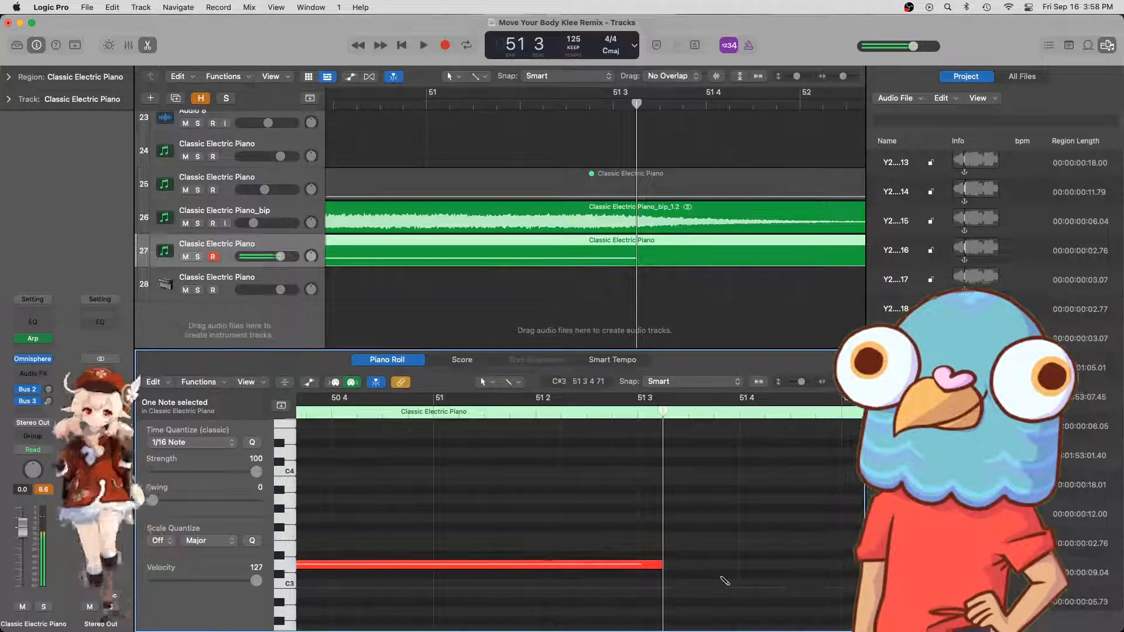
# - Show Pitch Bend region automation for track 27's region and raise its point at bar 51 beat 3 to 63
pyautogui.press('super+Left')
pyautogui.press('super+Left')
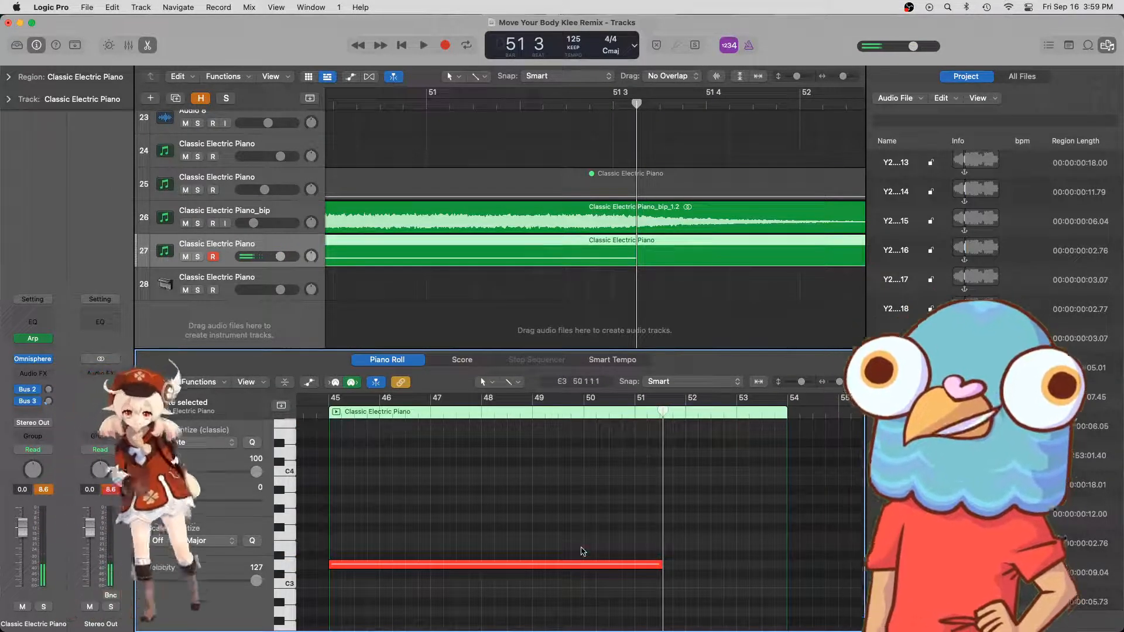
pyautogui.press('a')
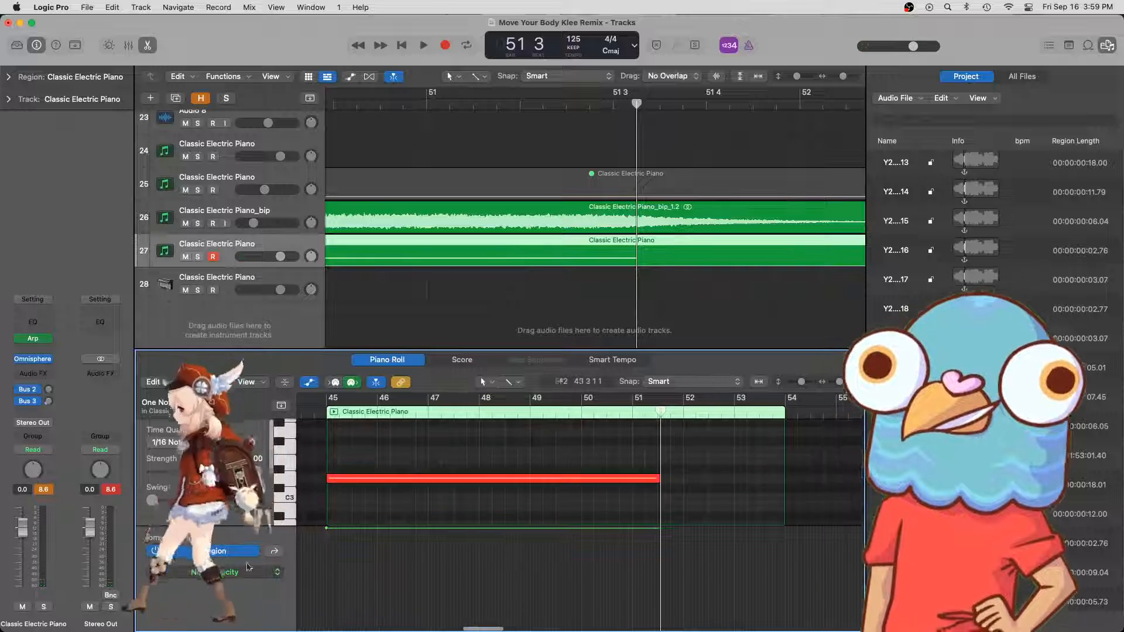
pyautogui.click(248, 567)
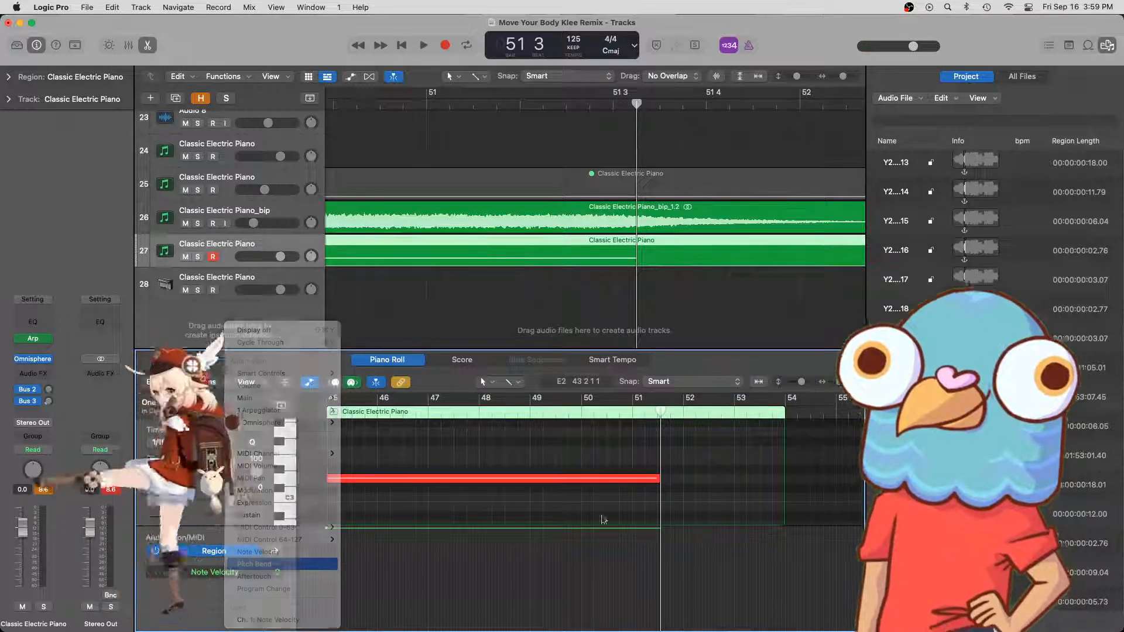
pyautogui.moveTo(658, 420); pyautogui.dragTo(656, 415)
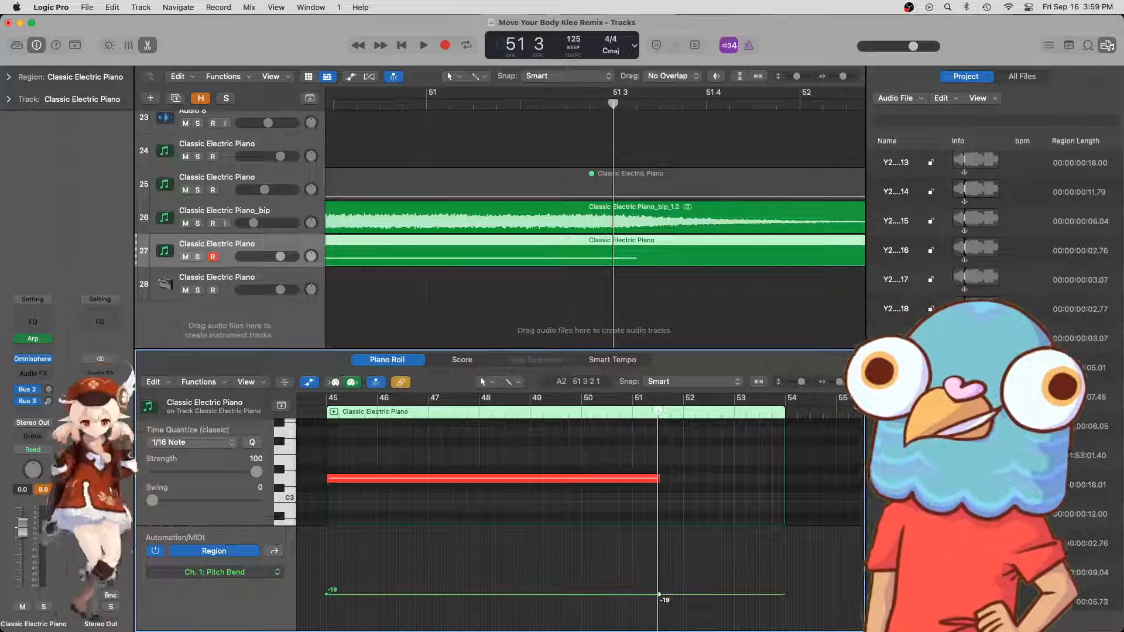
pyautogui.moveTo(659, 594); pyautogui.dragTo(659, 529)
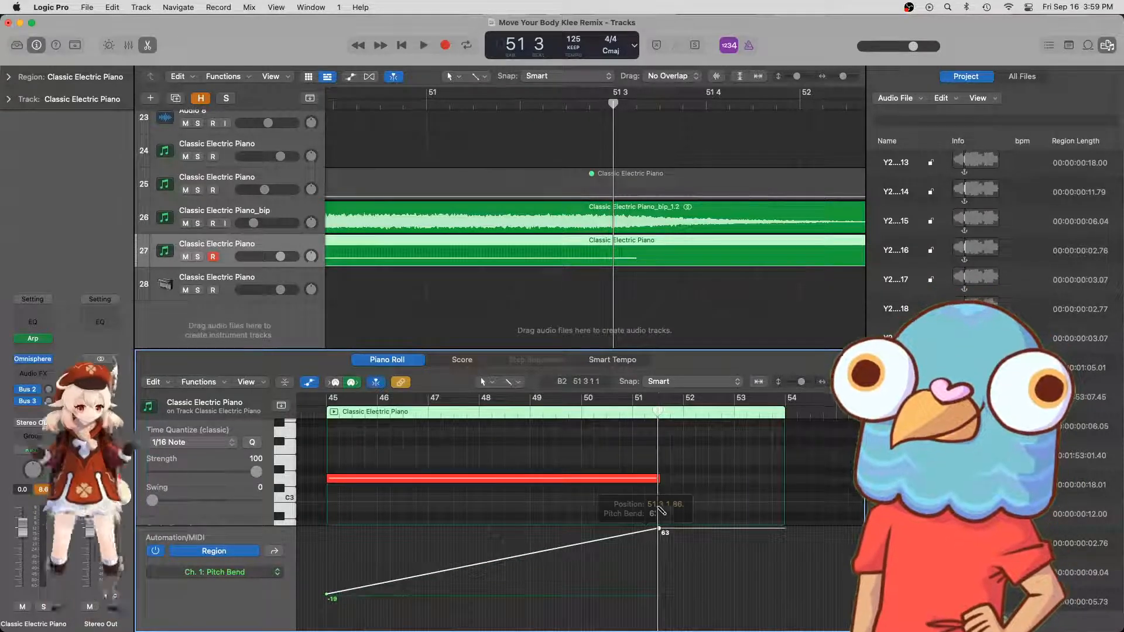
# - Shift the pitch bend end point to 51 2 4 221 and set the starting point at bar 45 to 0
pyautogui.scroll(5, 659, 509)
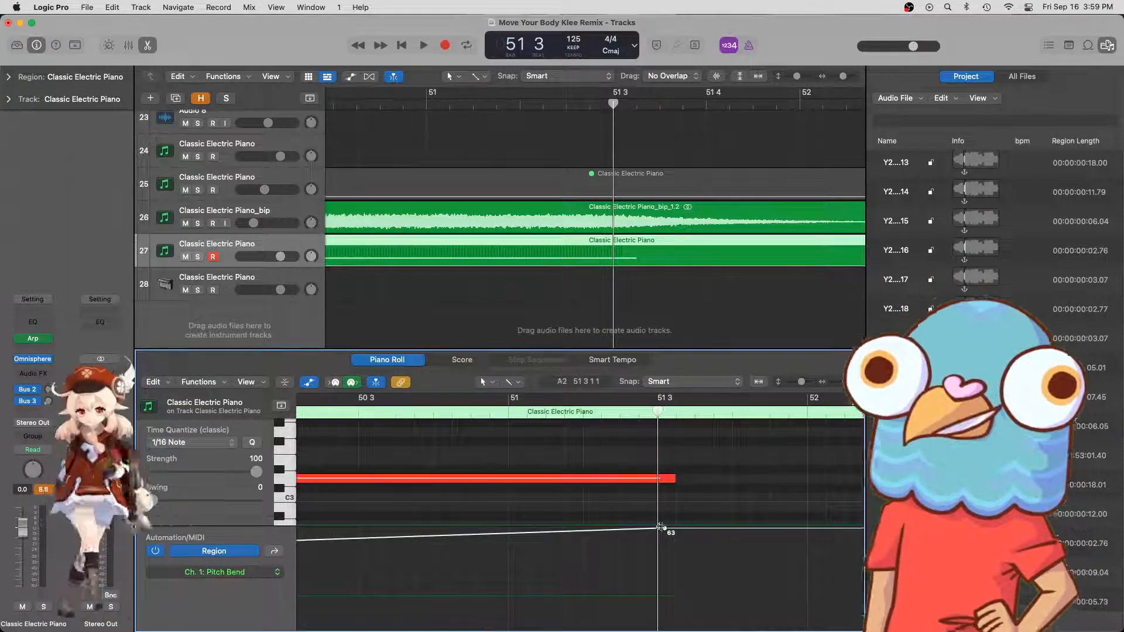
pyautogui.moveTo(666, 529); pyautogui.dragTo(657, 529)
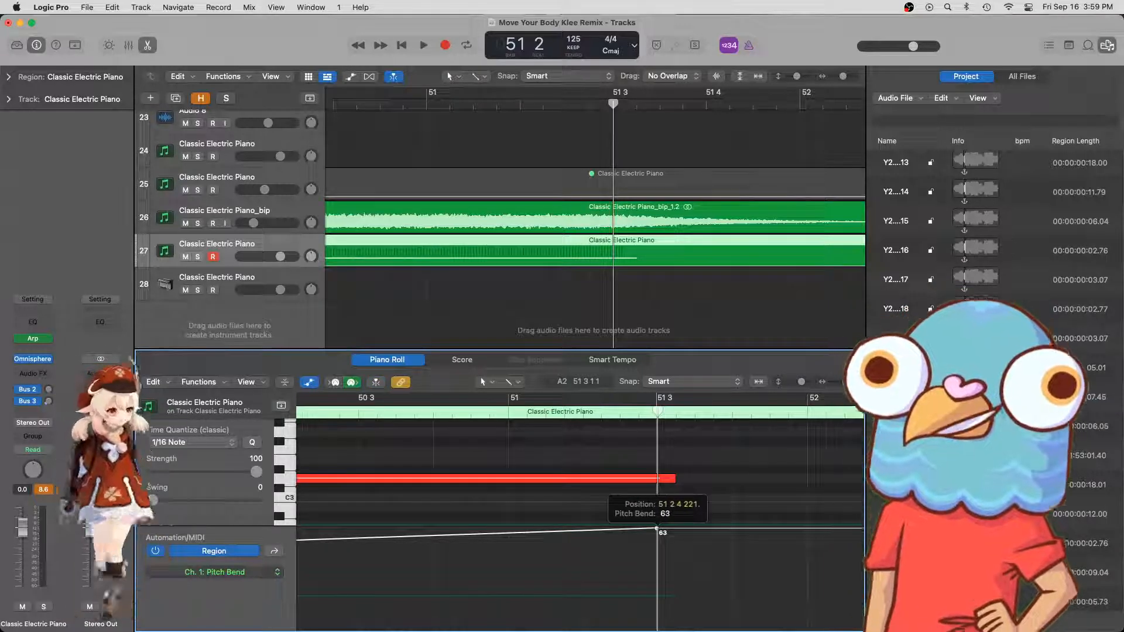
pyautogui.click(656, 529)
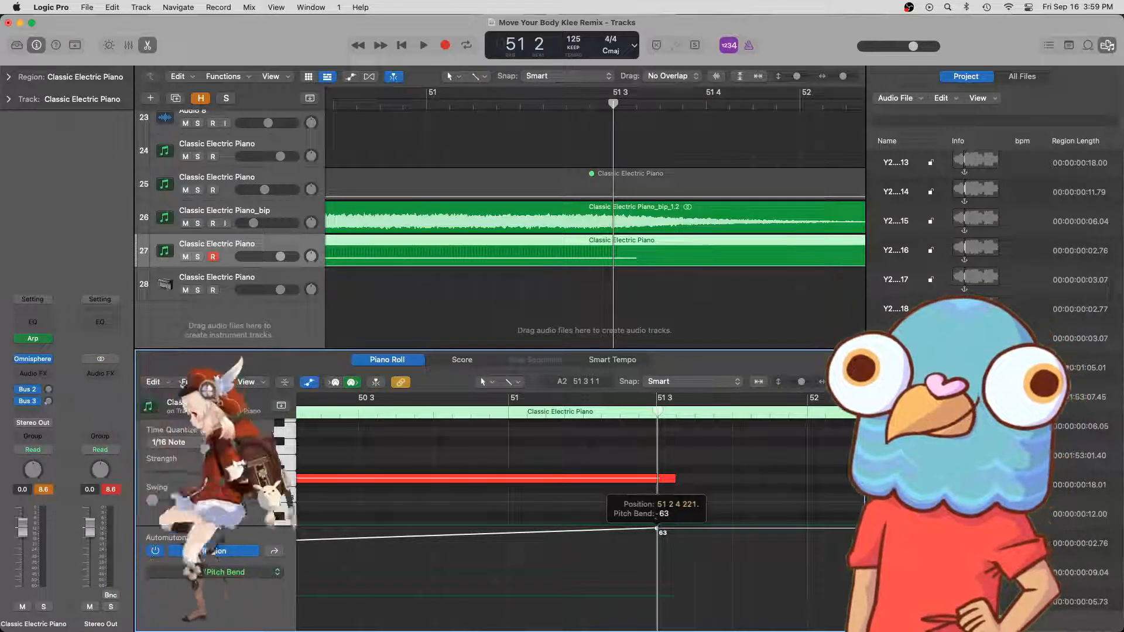
pyautogui.hscroll(-10, 445, 586)
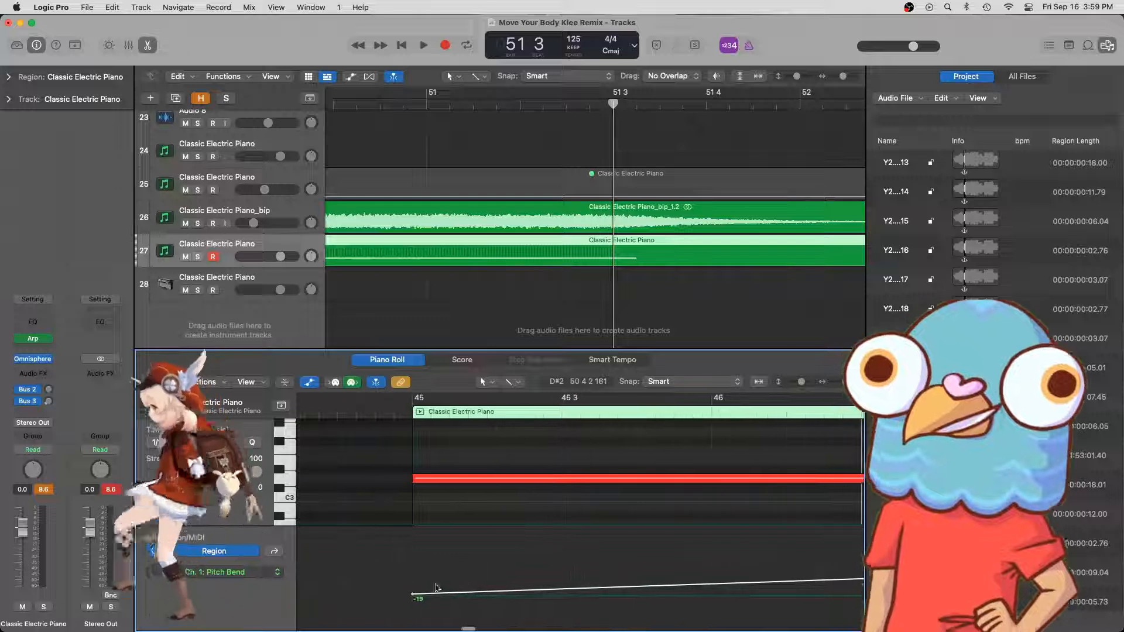
pyautogui.moveTo(414, 594); pyautogui.dragTo(413, 579)
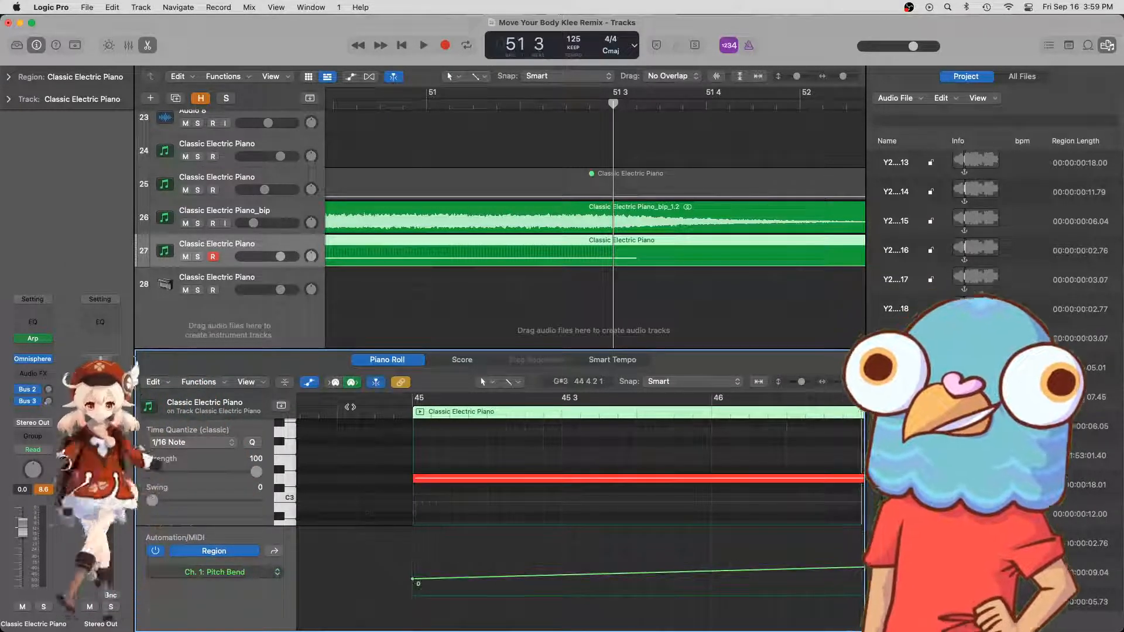
# - Play the breakdown from bar 44 beat 4 to bar 52 while lowering track 27's volume to -10.6 dB
pyautogui.click(355, 413)
pyautogui.press('super+Left')
pyautogui.press('super+Left')
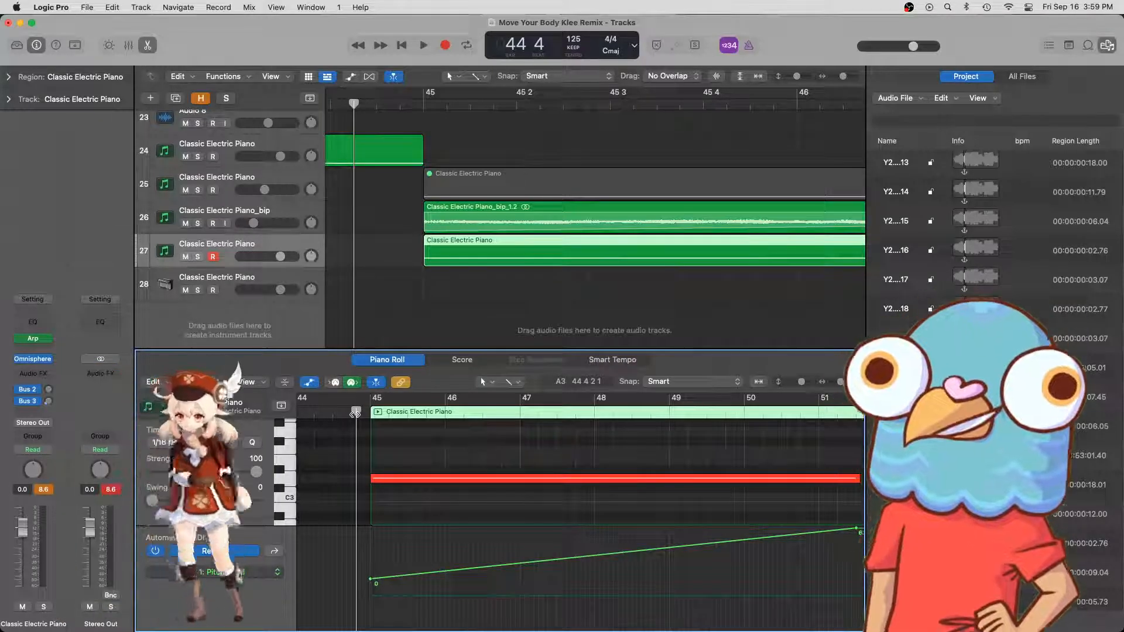
pyautogui.press('space')
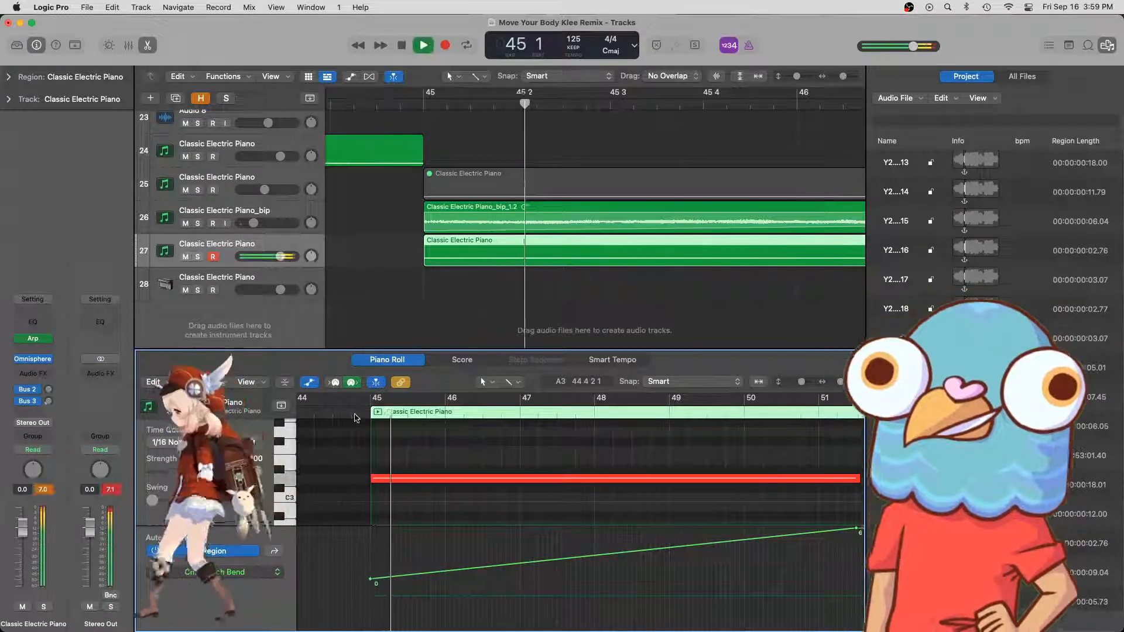
pyautogui.press('super+Left')
pyautogui.press('super+Left')
pyautogui.press('super+Left')
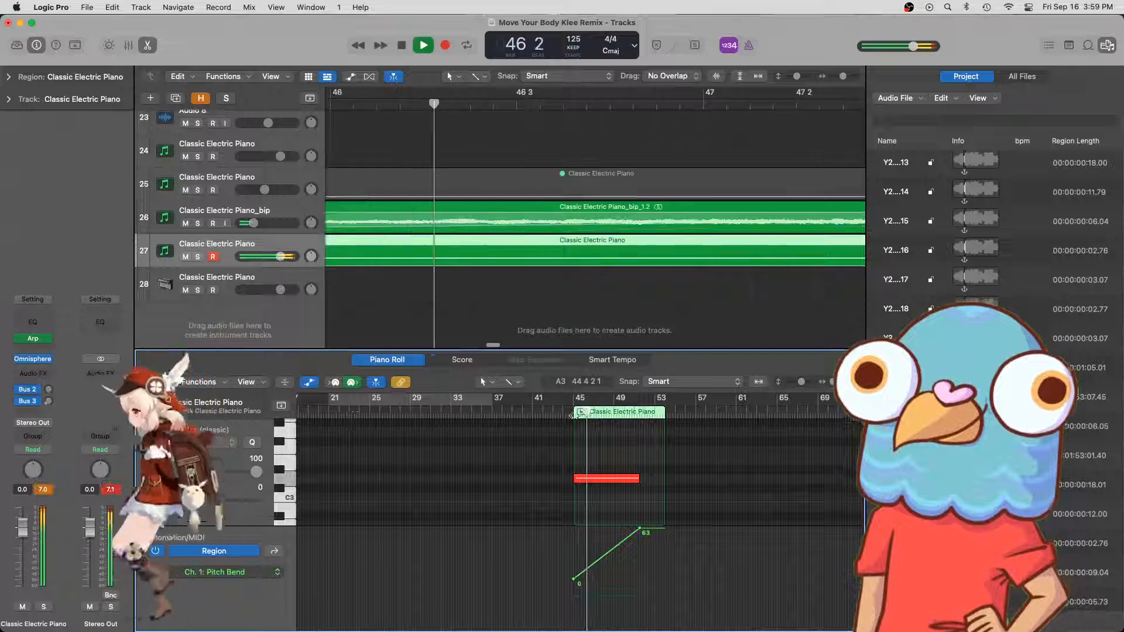
pyautogui.moveTo(281, 257); pyautogui.dragTo(260, 256)
pyautogui.click(423, 310)
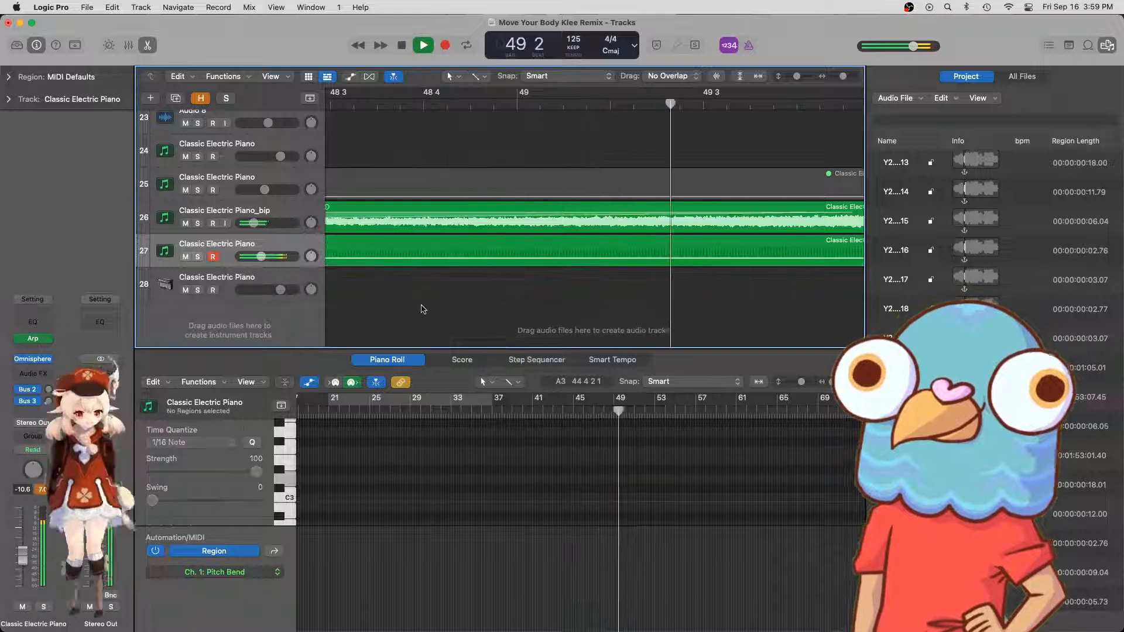
pyautogui.press('super+Left')
pyautogui.press('super+Left')
pyautogui.press('super+Left')
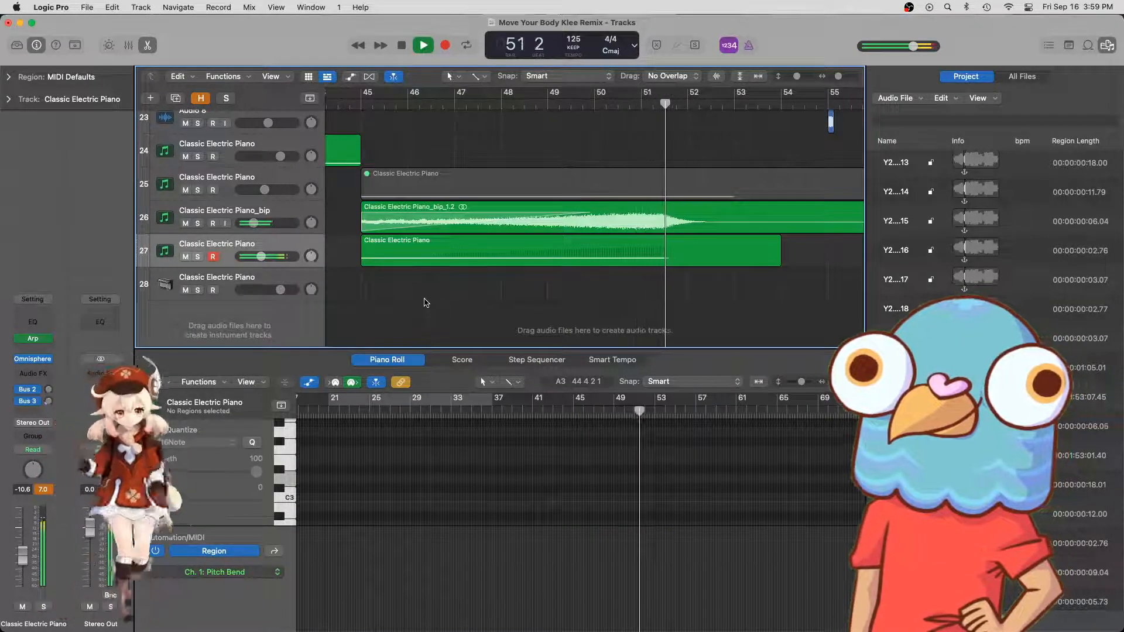
pyautogui.press('space')
# - Select track 27's region, check the synth patch's main page in Omnisphere and close its window
pyautogui.click(454, 257)
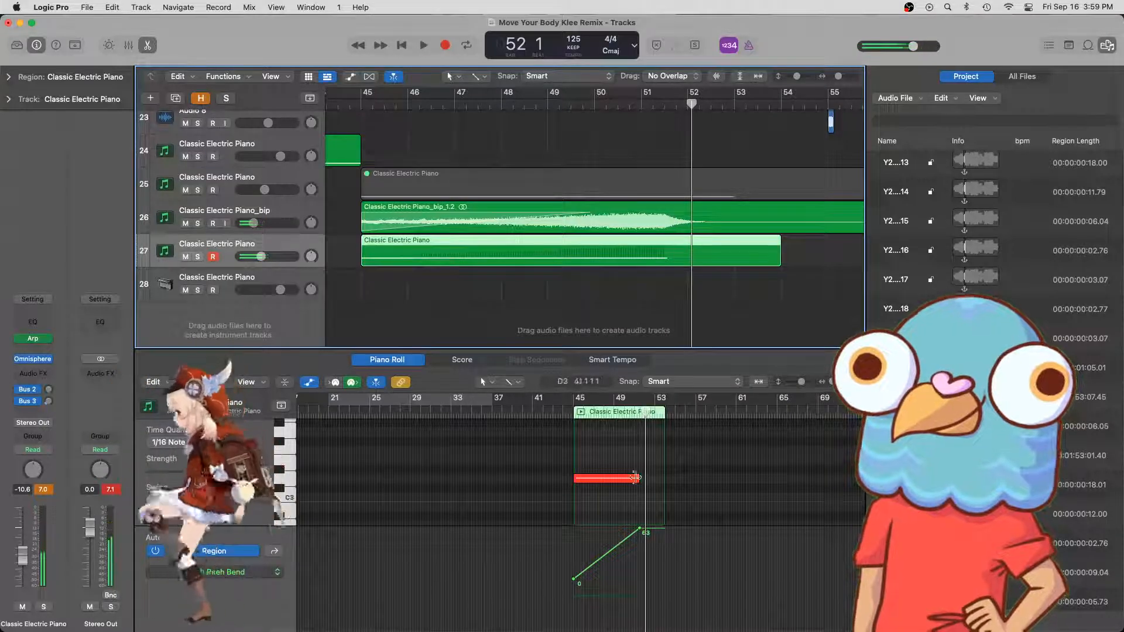
pyautogui.scroll(2, 620, 470)
pyautogui.scroll(-1, 615, 477)
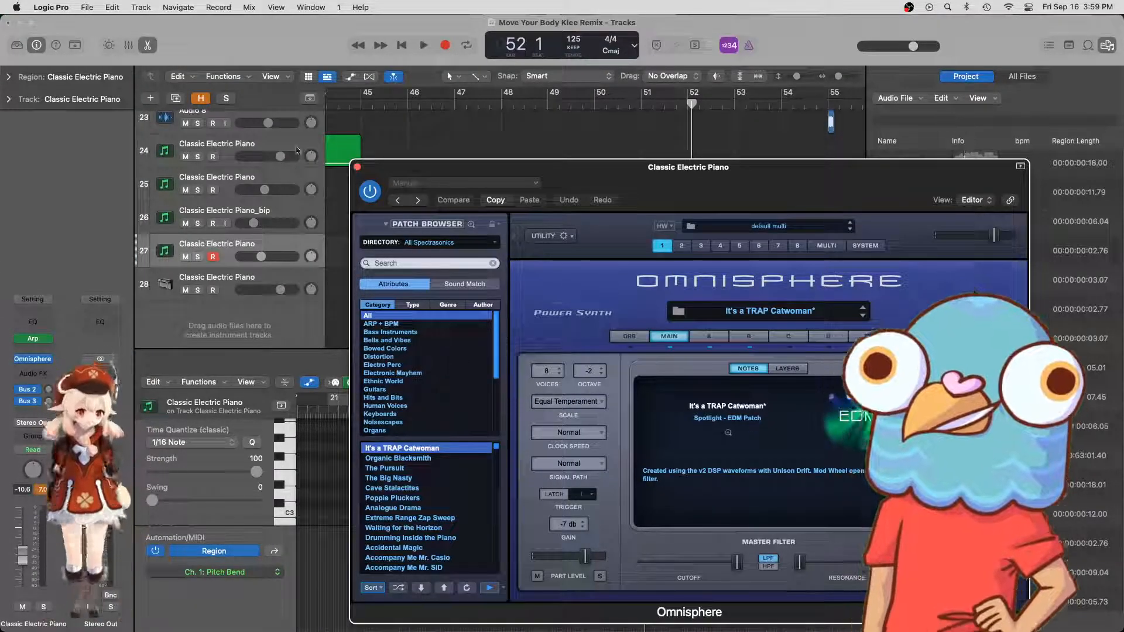
pyautogui.click(357, 169)
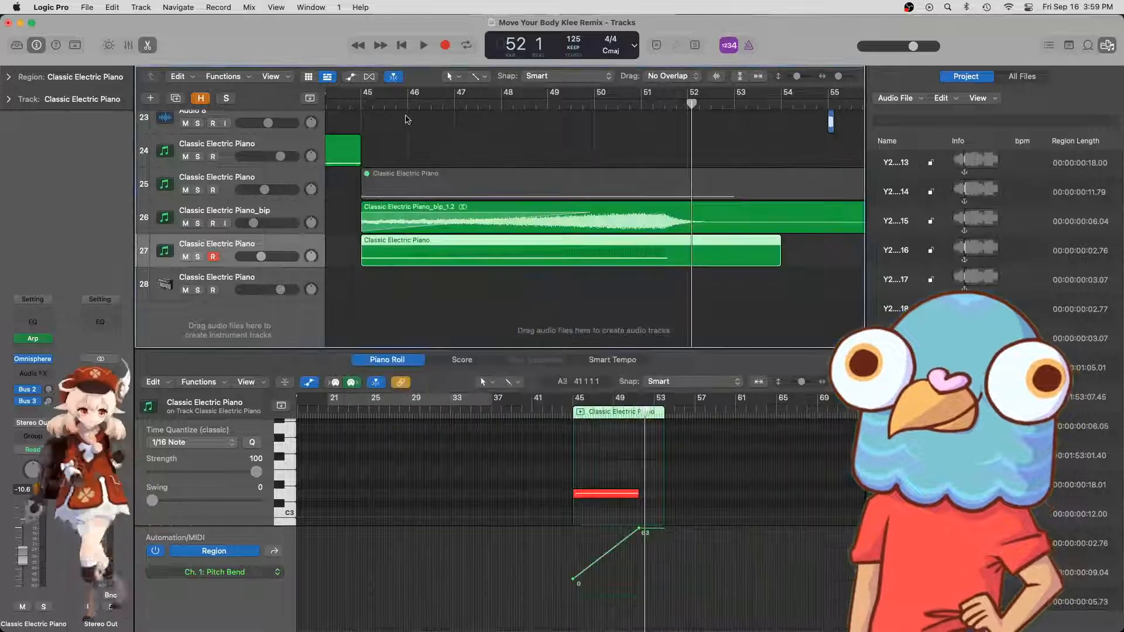
# - Audition the breakdown, lower track 27's volume to -13.6 dB and add a Channel EQ to the track
pyautogui.hotkey('shift', 'space')
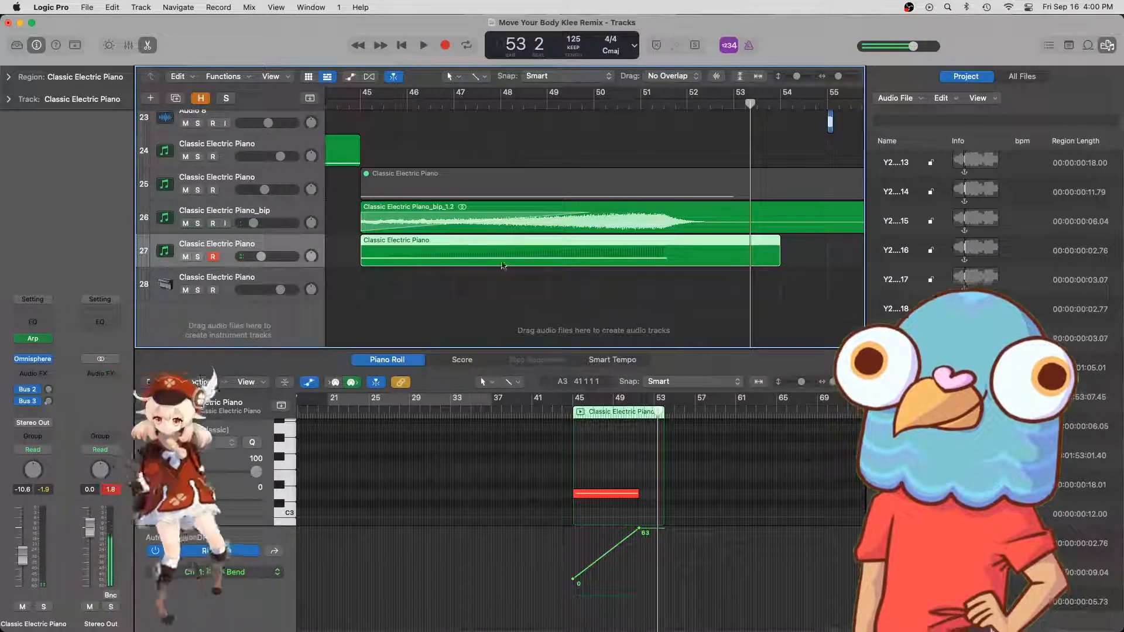
pyautogui.moveTo(261, 257); pyautogui.dragTo(258, 259)
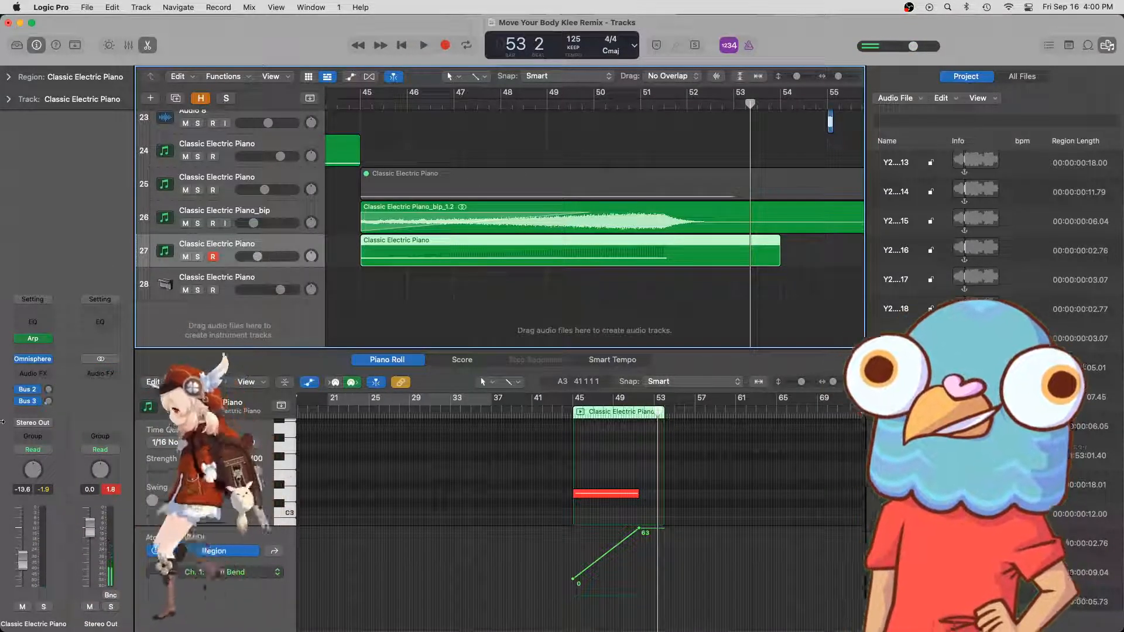
pyautogui.click(42, 326)
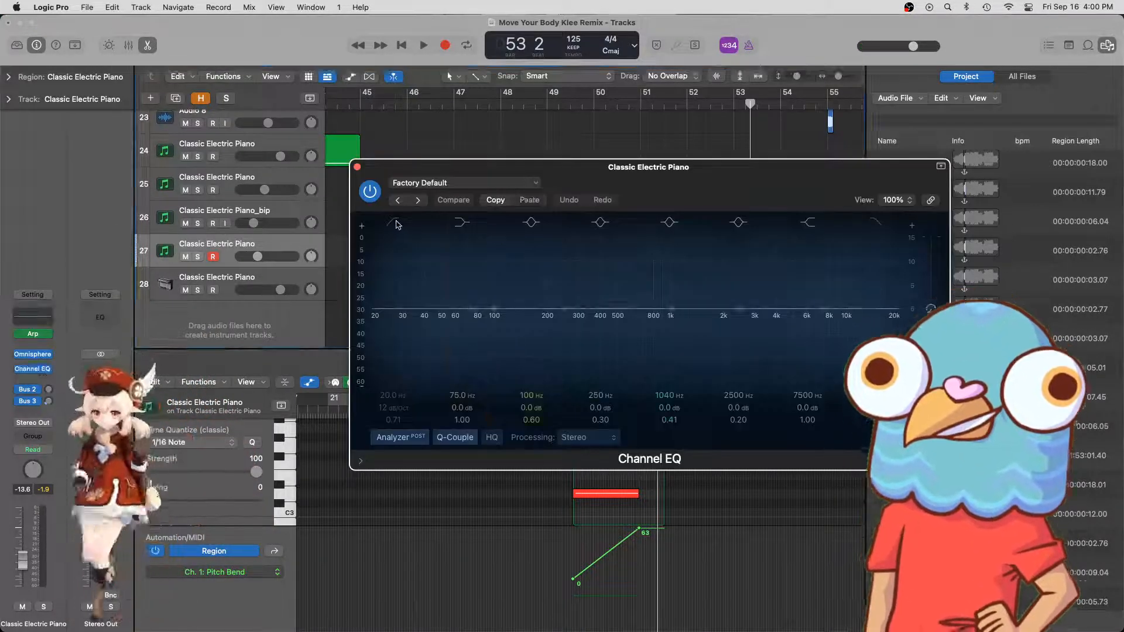
# - Enable the low cut band of track 27's Channel EQ at 170 Hz with a 48 dB/Oct slope
pyautogui.click(395, 225)
pyautogui.moveTo(389, 252); pyautogui.dragTo(561, 253)
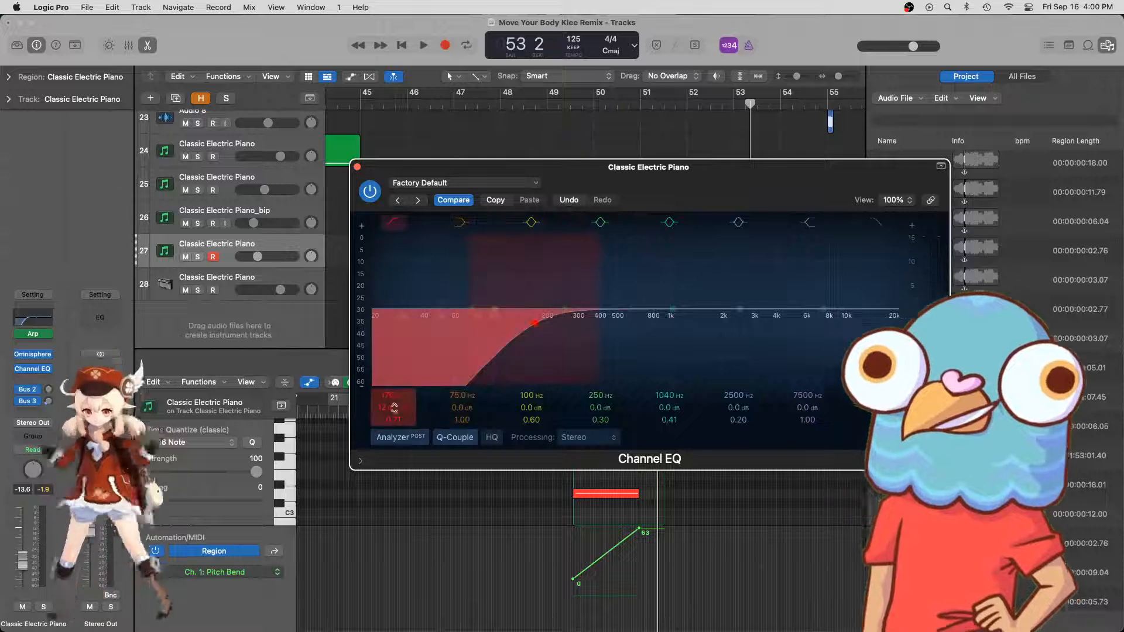
pyautogui.moveTo(363, 166); pyautogui.dragTo(543, 175)
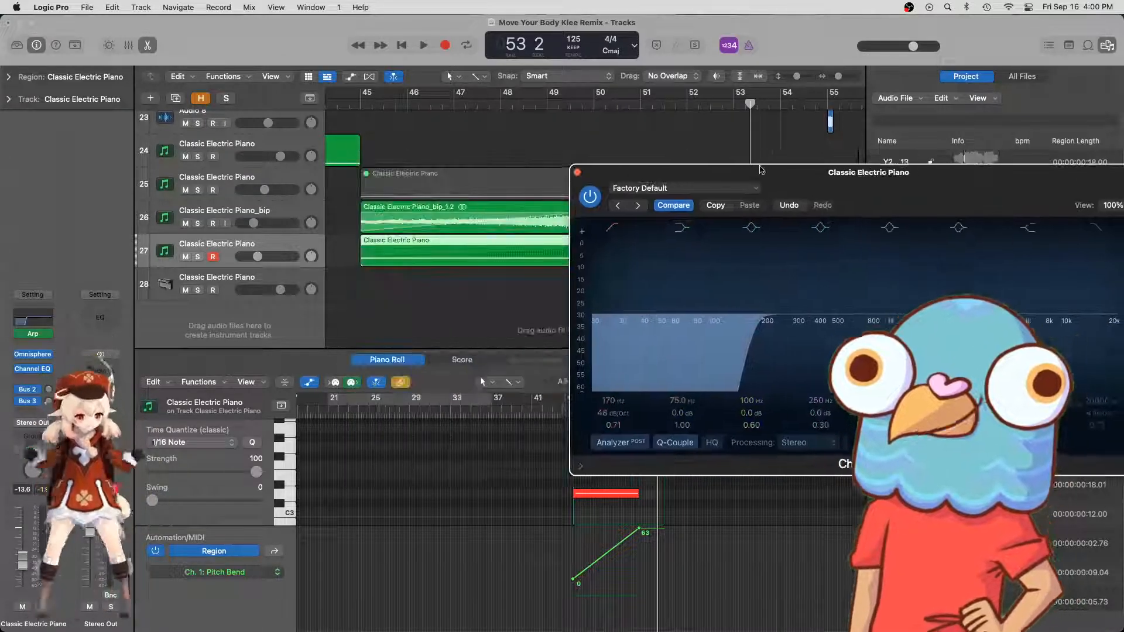
# - Audition the breakdown from bar 44 beat 4, comparing the low cut and EQ on and off, and close the EQ window
pyautogui.press('space')
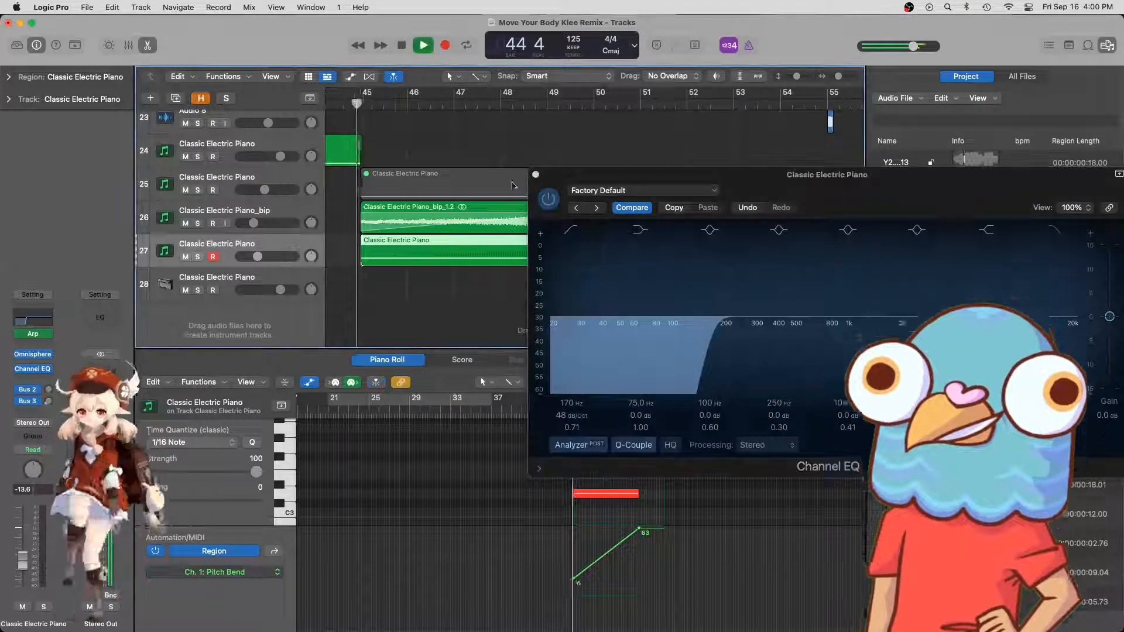
pyautogui.moveTo(542, 175); pyautogui.dragTo(445, 172)
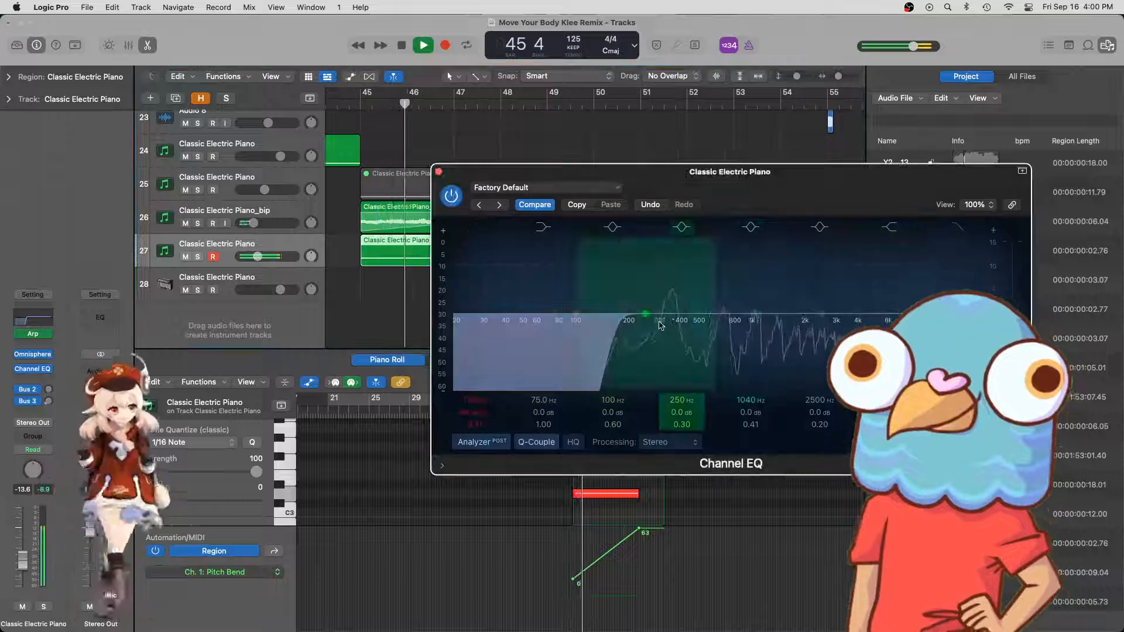
pyautogui.press('space')
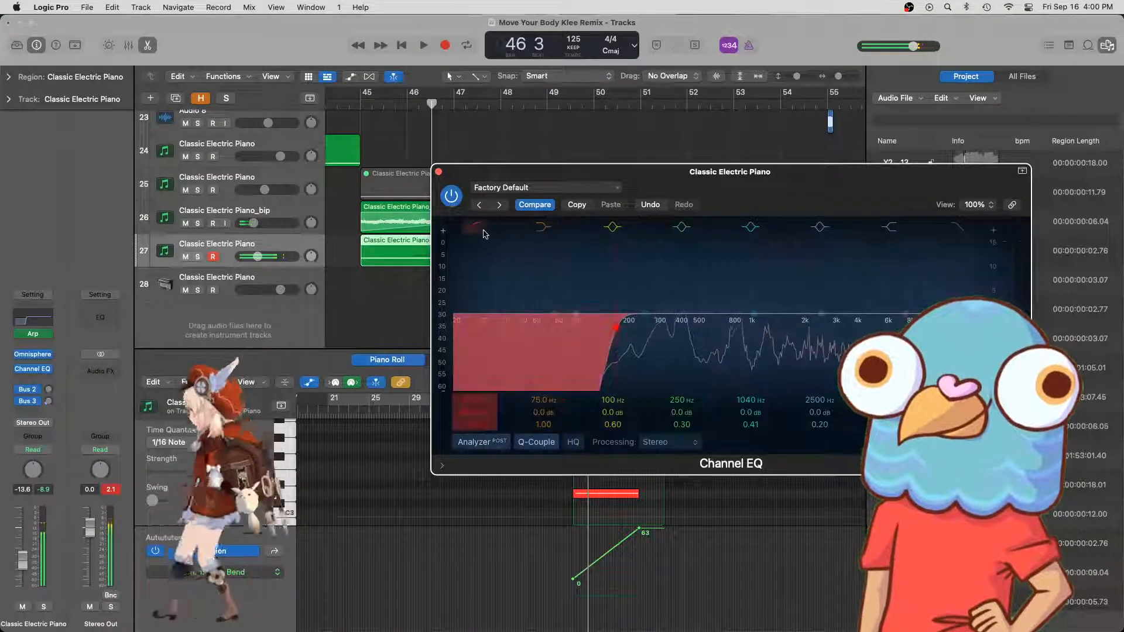
pyautogui.click(357, 107)
pyautogui.press('space')
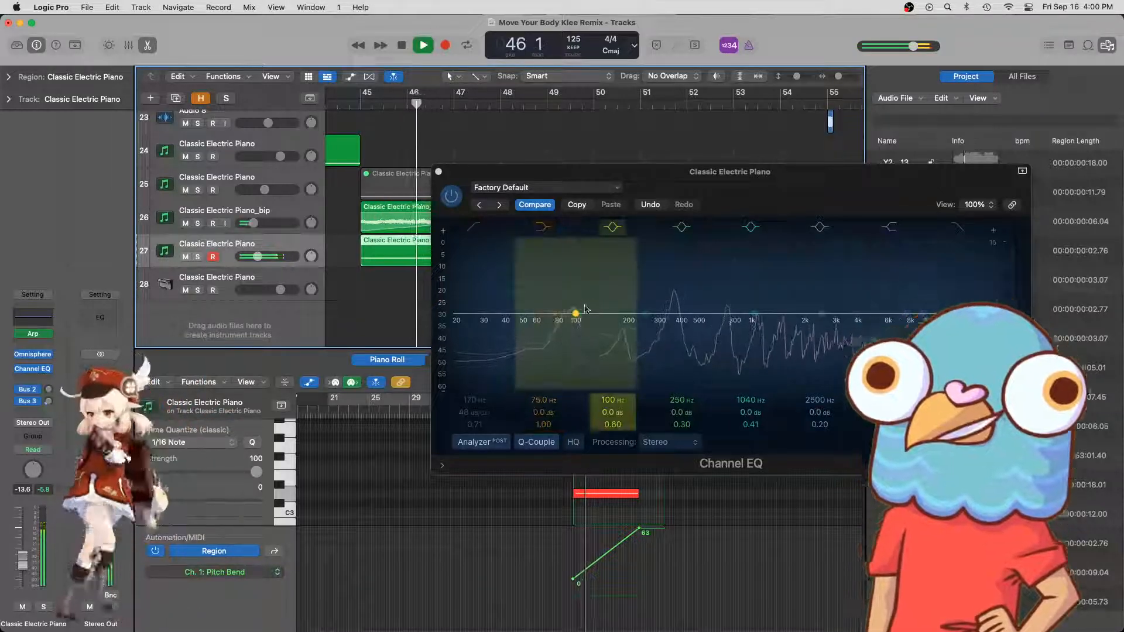
pyautogui.press('space')
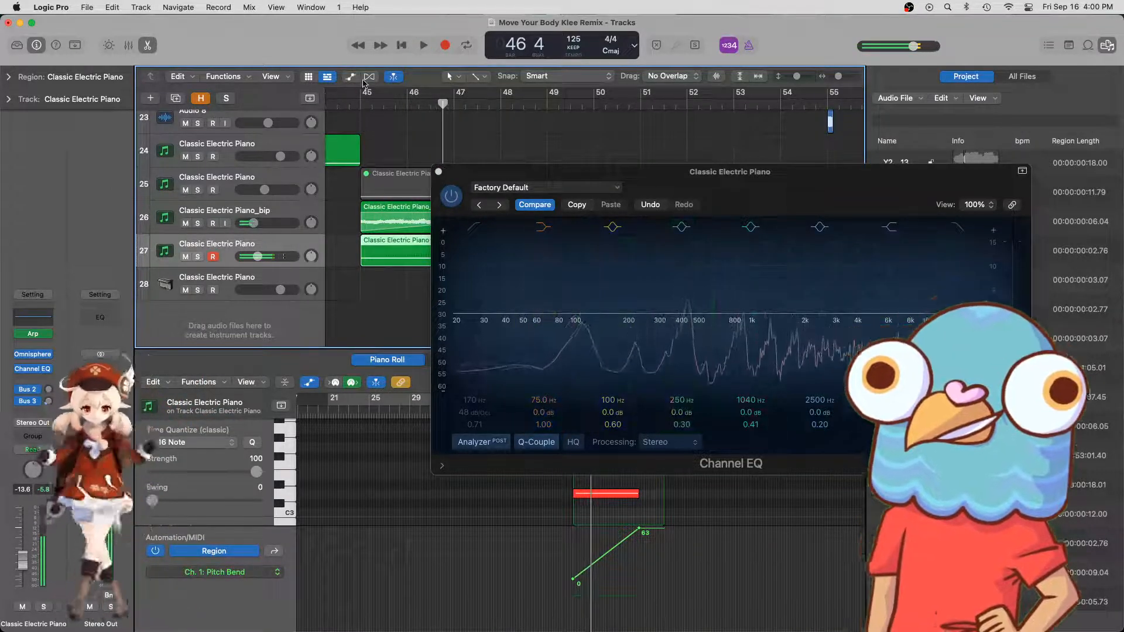
pyautogui.click(450, 198)
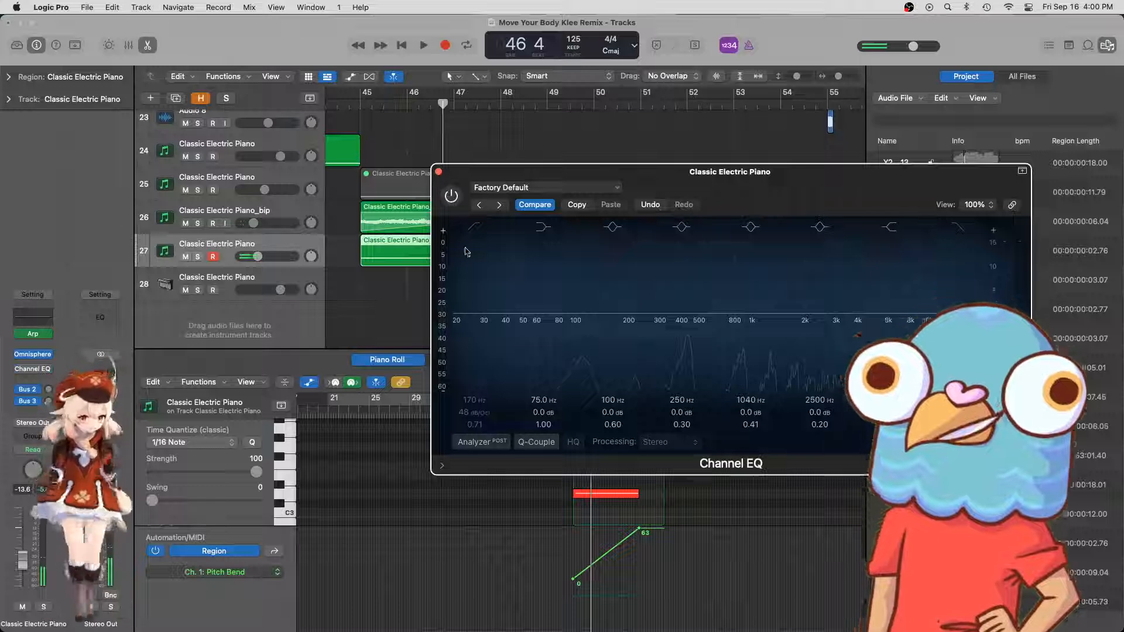
pyautogui.click(472, 229)
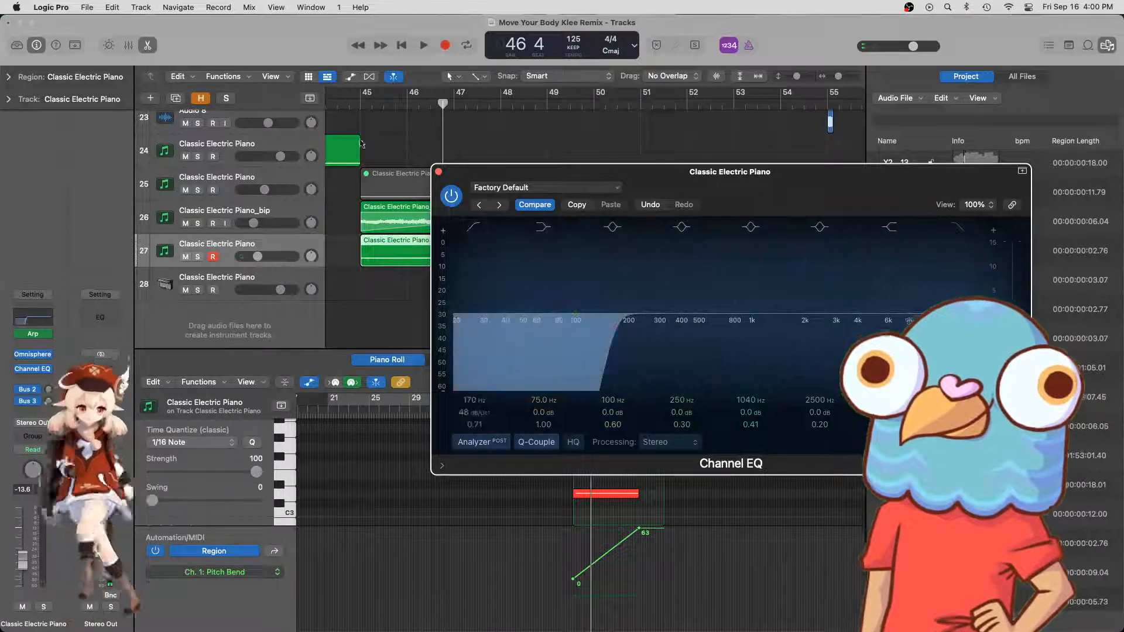
pyautogui.press('space')
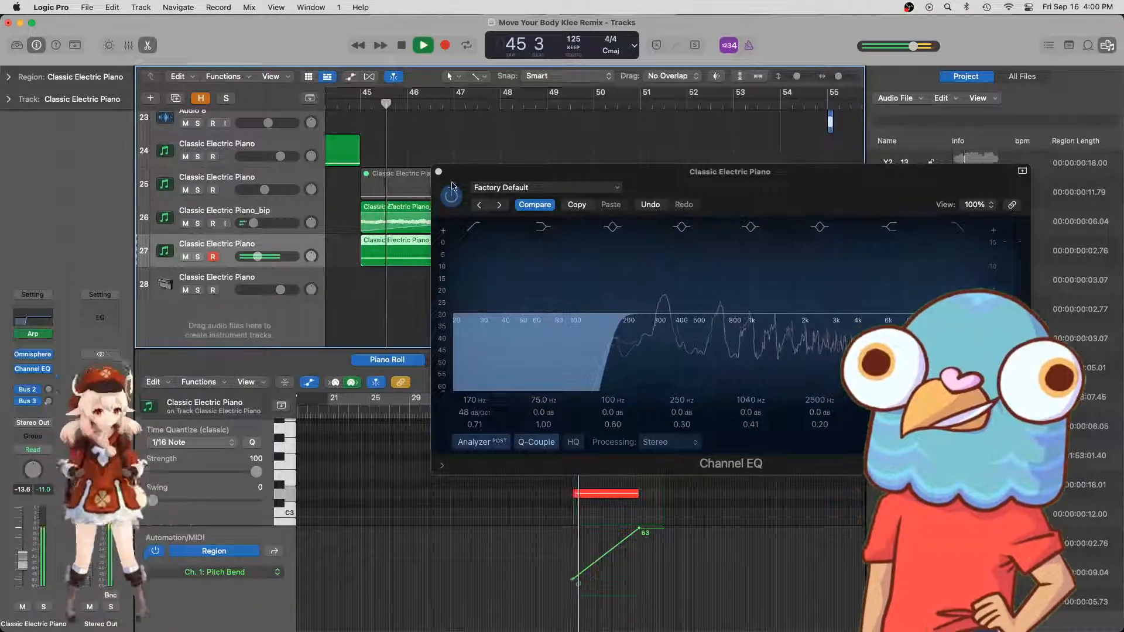
pyautogui.click(438, 173)
# - Play the breakdown through to bar 51 beat 4 while examining the drum and percussion tracks
pyautogui.scroll(3, 492, 284)
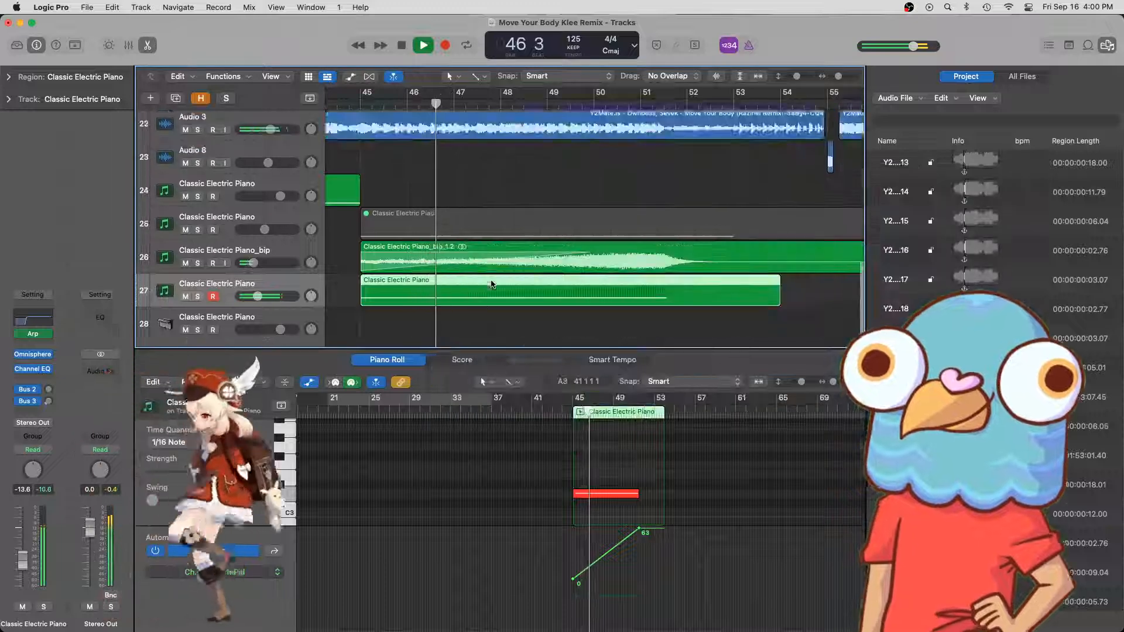
pyautogui.scroll(15, 492, 284)
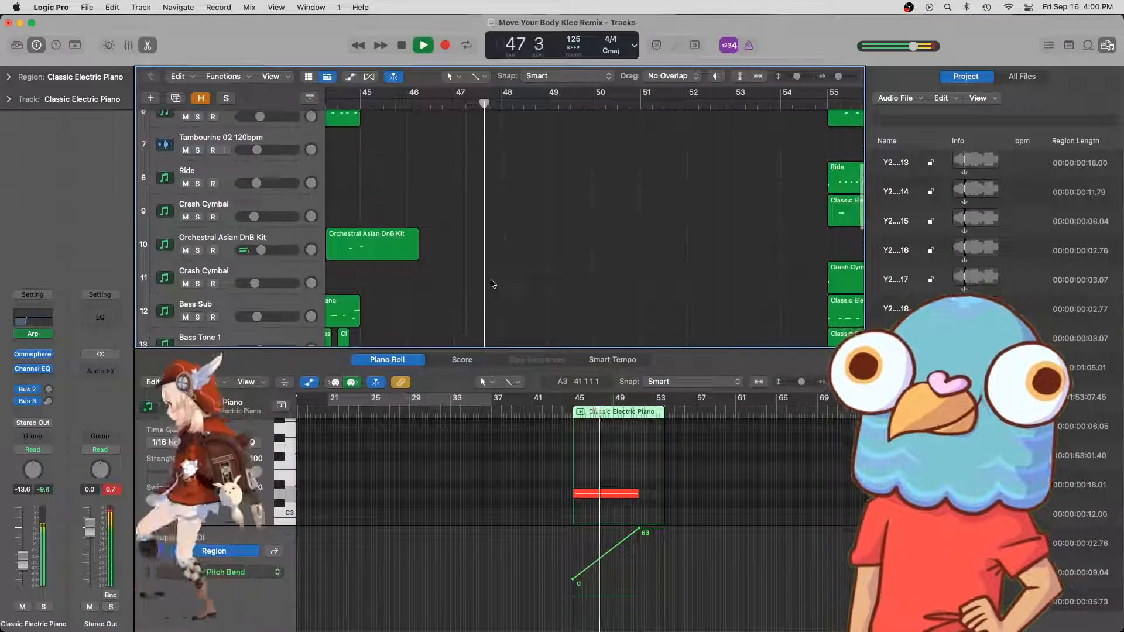
pyautogui.scroll(5, 492, 281)
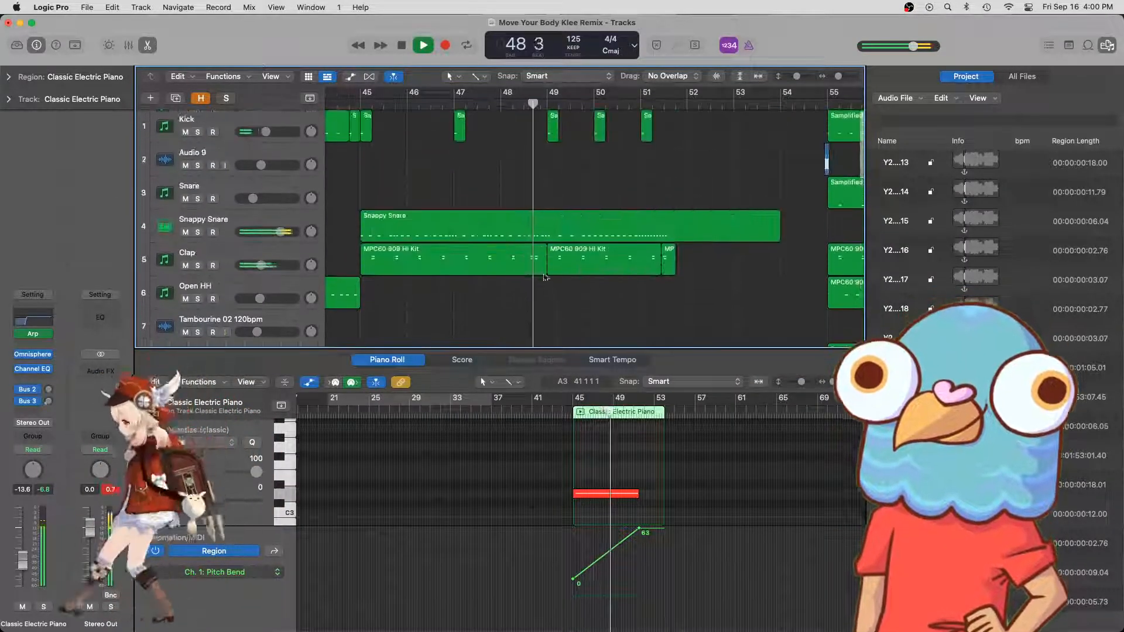
pyautogui.click(629, 302)
pyautogui.press('super+Left')
pyautogui.press('super+Left')
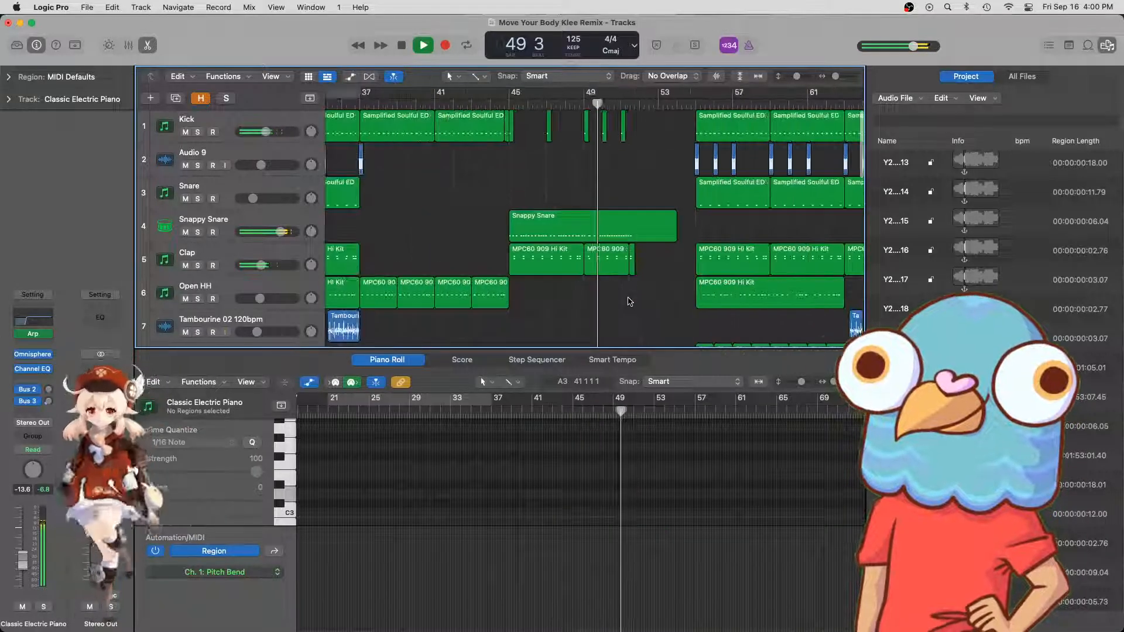
pyautogui.scroll(-3, 629, 302)
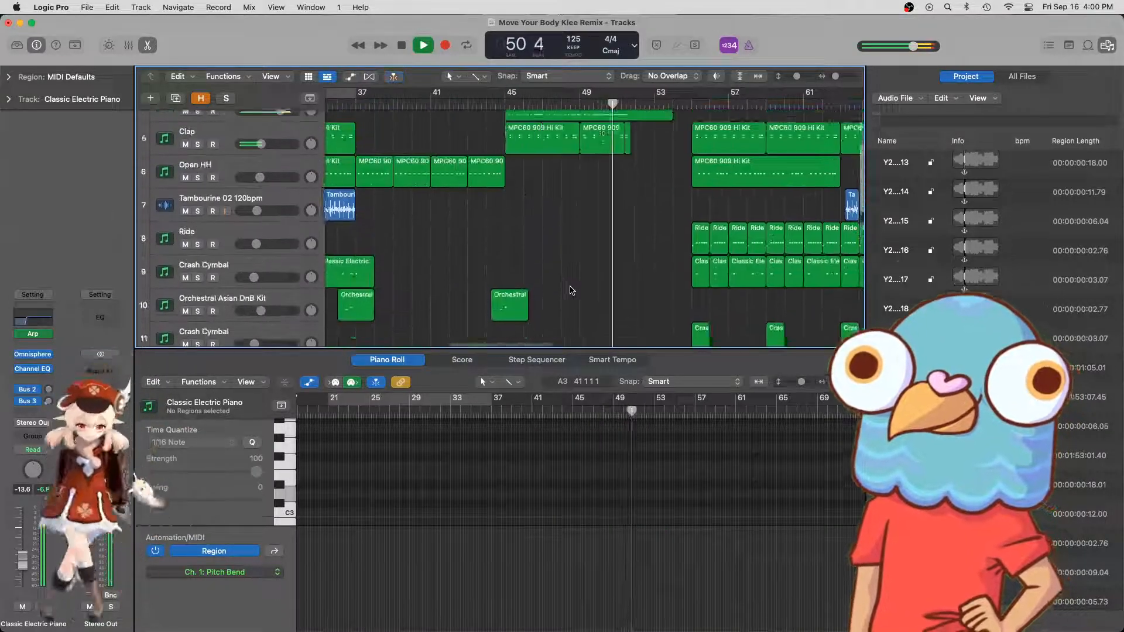
pyautogui.scroll(1, 571, 291)
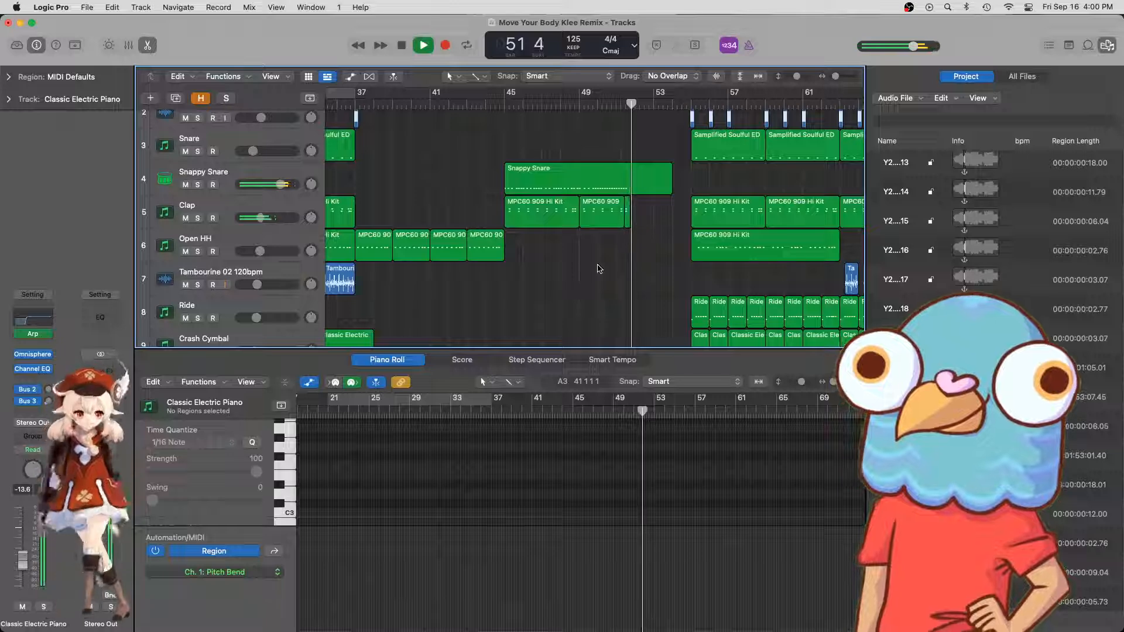
pyautogui.press('space')
# - Copy the Kick region at bar 51 to bar 51 beat 3
pyautogui.scroll(2, 630, 172)
pyautogui.scroll(3, 629, 173)
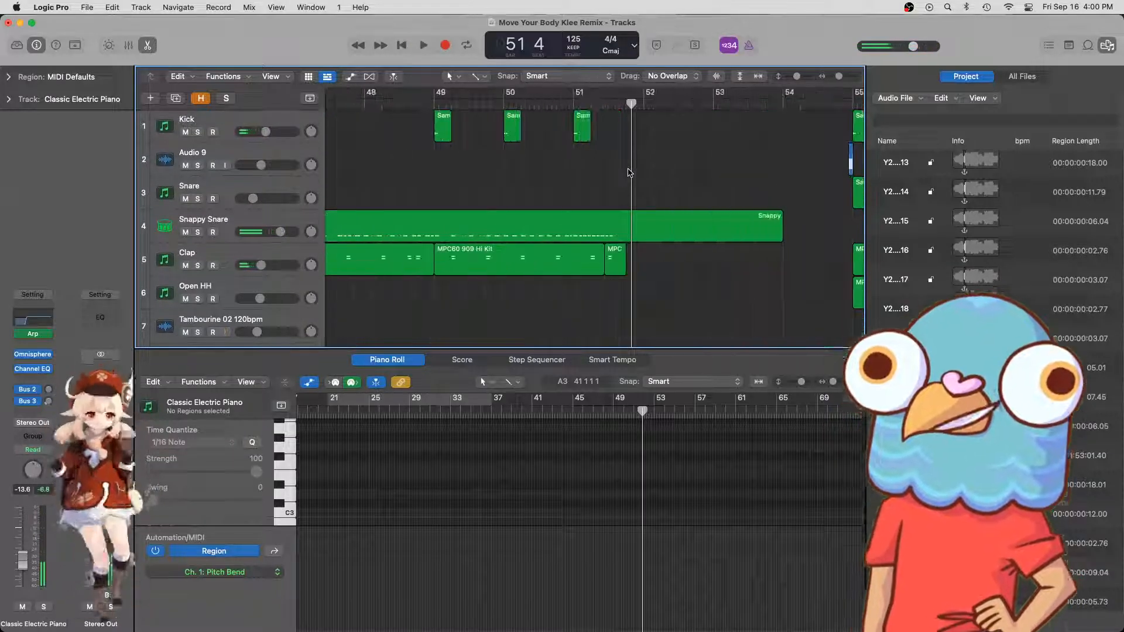
pyautogui.moveTo(585, 136); pyautogui.dragTo(618, 138)
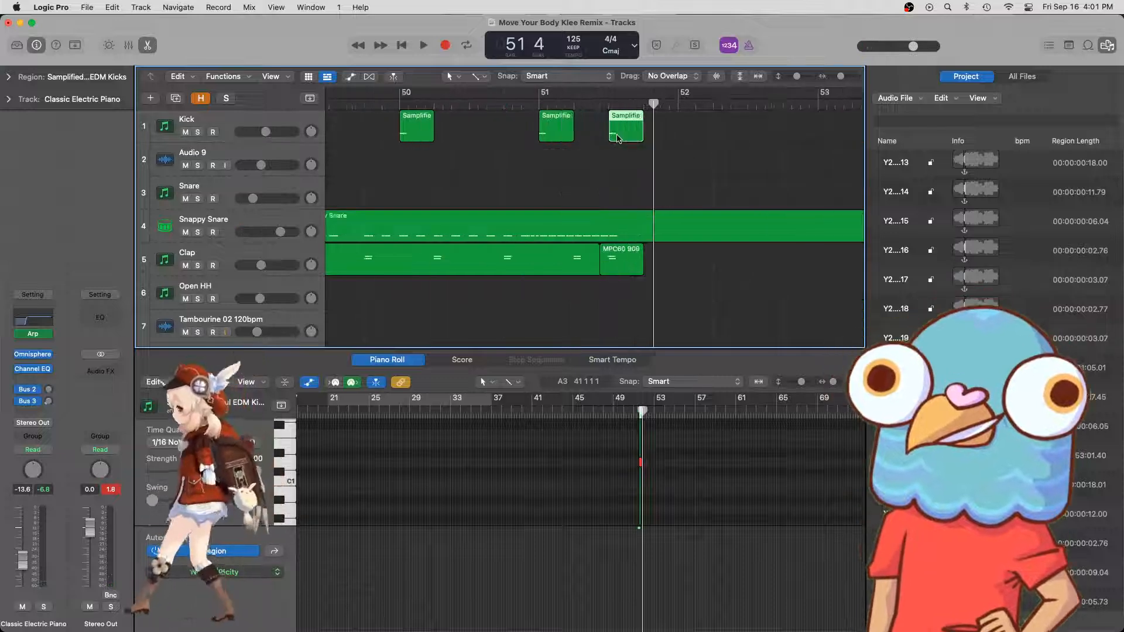
# - Copy the Orchestral Asian DnB Kit region before bar 45 four bars forward, ahead of bar 49
pyautogui.scroll(-1, 617, 136)
pyautogui.hscroll(-5, 607, 166)
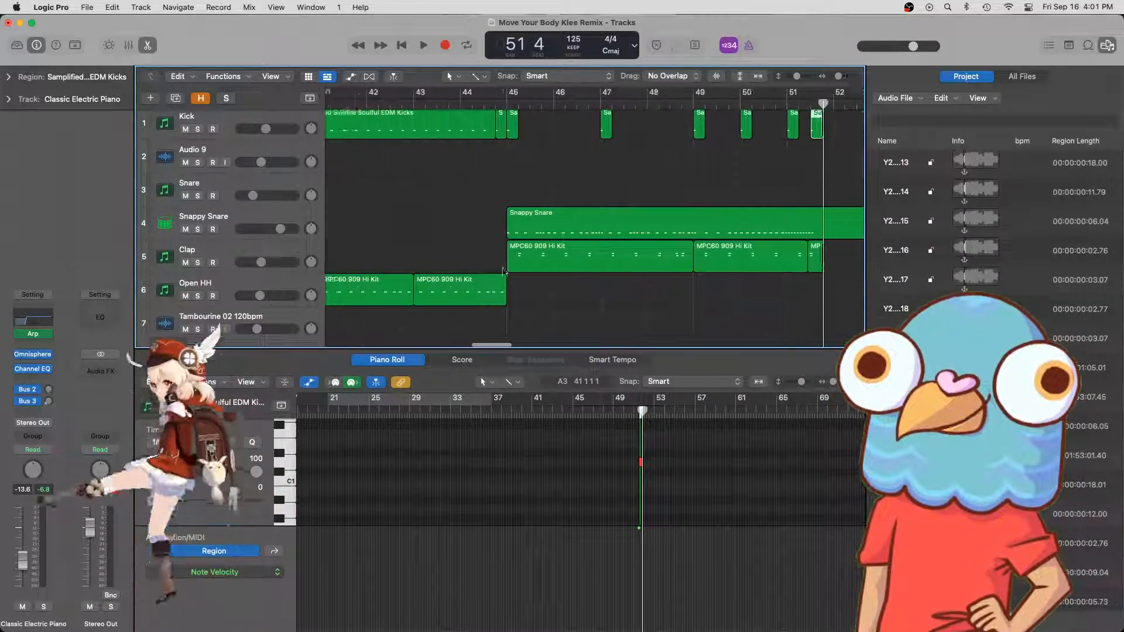
pyautogui.scroll(-4, 503, 272)
pyautogui.hscroll(2, 503, 272)
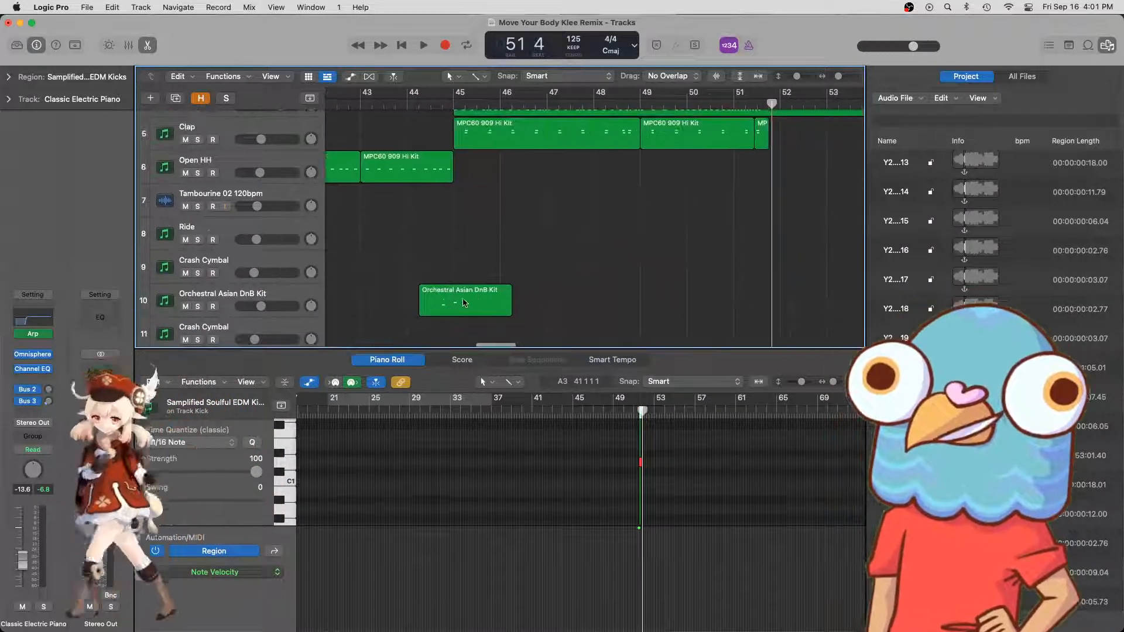
pyautogui.moveTo(489, 300); pyautogui.dragTo(651, 307)
# - Play from before bar 44 through to bar 51 to hear the copied orchestral kit region in the breakdown
pyautogui.click(395, 103)
pyautogui.press('space')
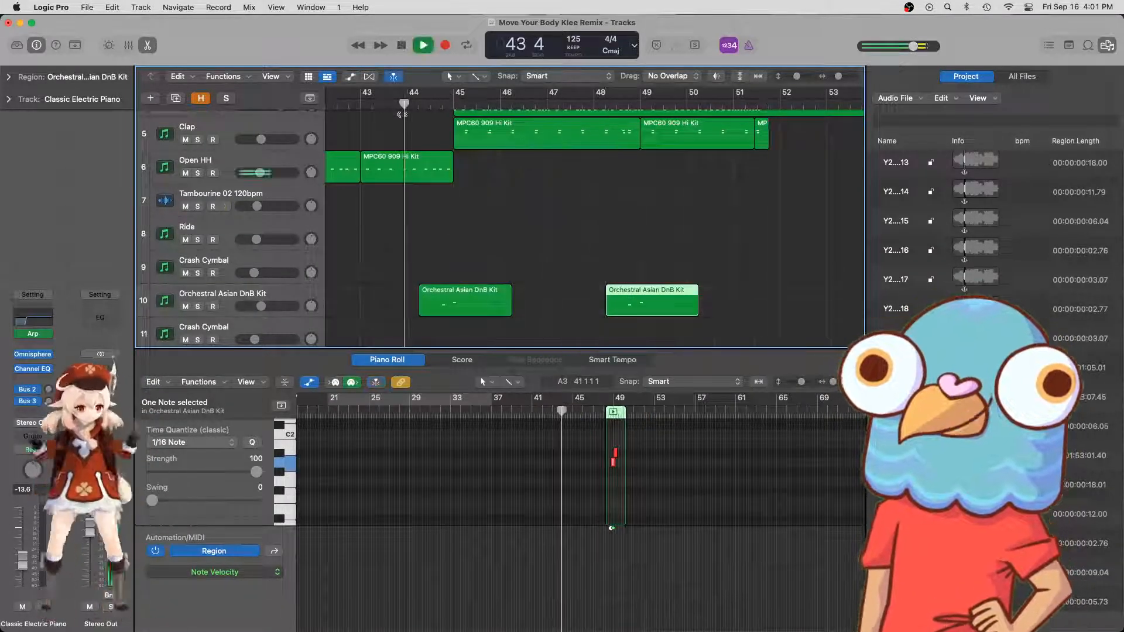
pyautogui.press('super+Left')
pyautogui.press('super+Left')
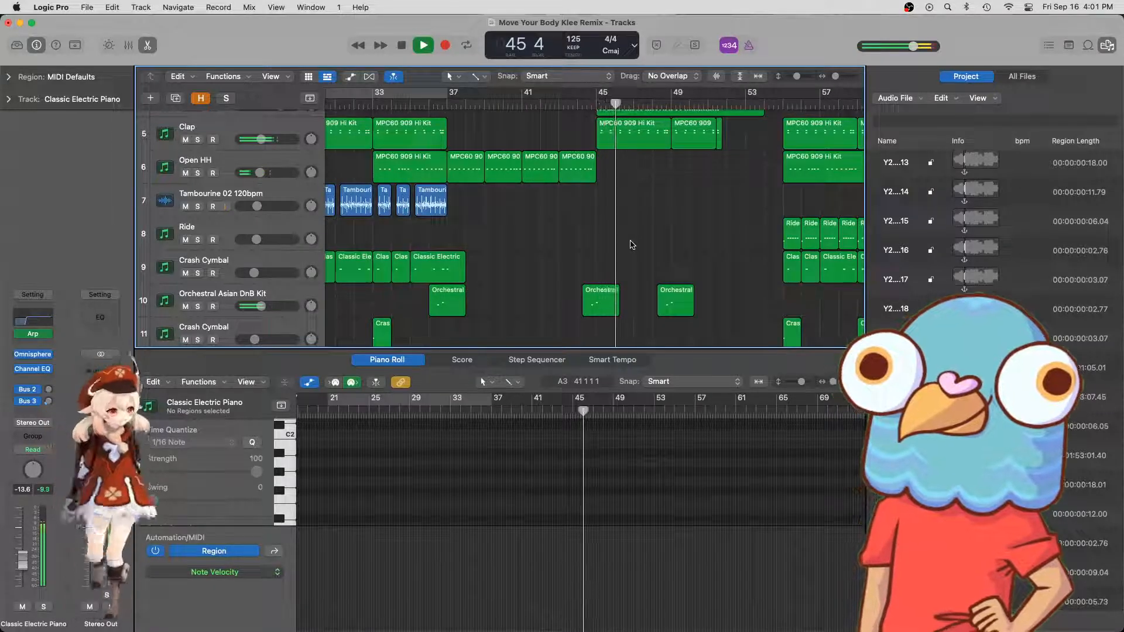
pyautogui.press('super+Right')
pyautogui.press('super+Right')
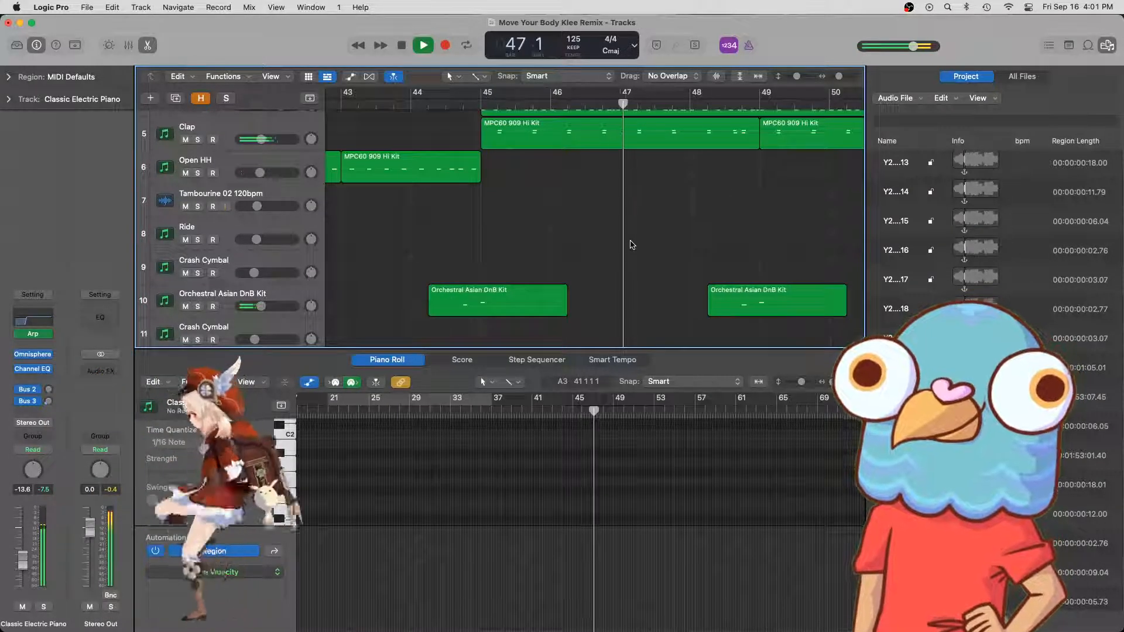
pyautogui.press('super+Left')
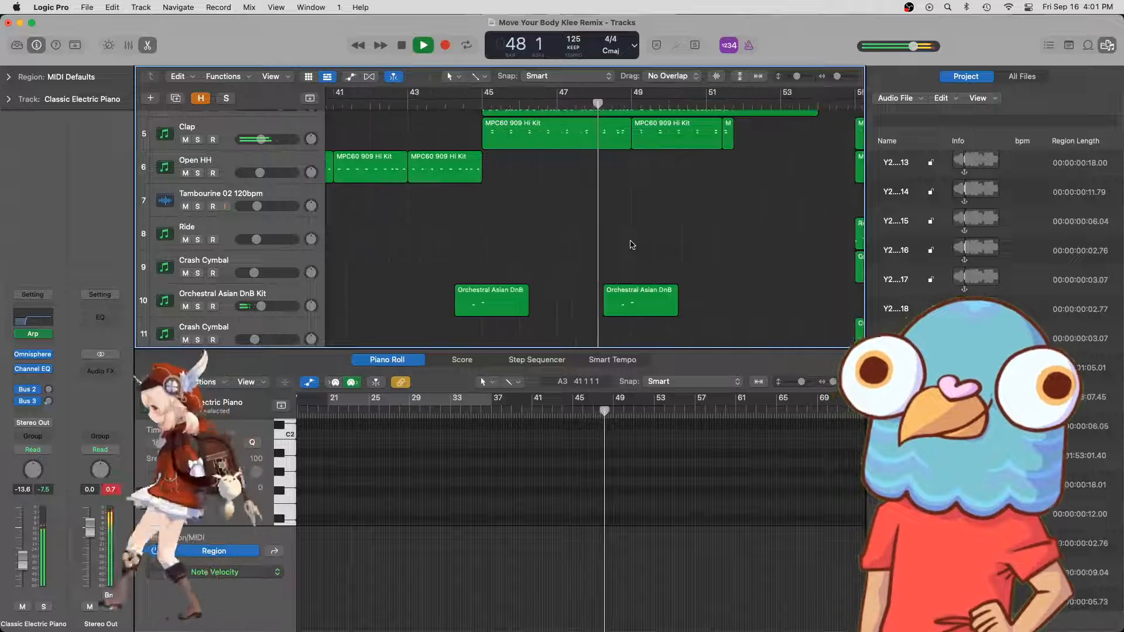
pyautogui.press('super+Right')
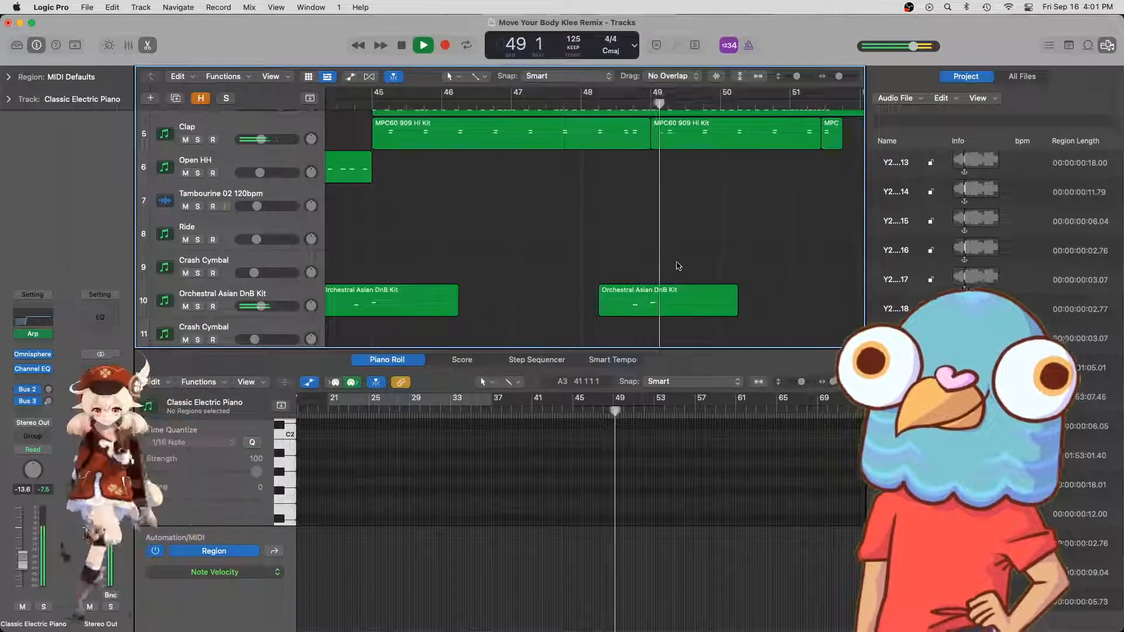
pyautogui.press('super+Left')
pyautogui.press('super+Left')
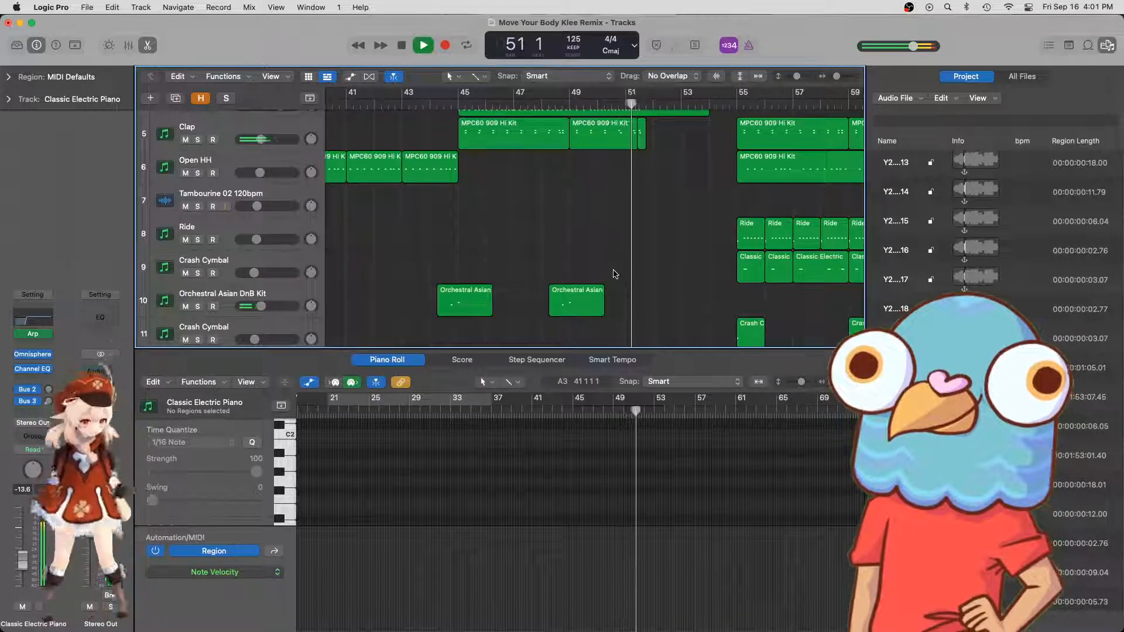
# - Continue playback through the drop to bar 59, examining the lower tracks around the breakdown, and stop
pyautogui.scroll(-6, 624, 277)
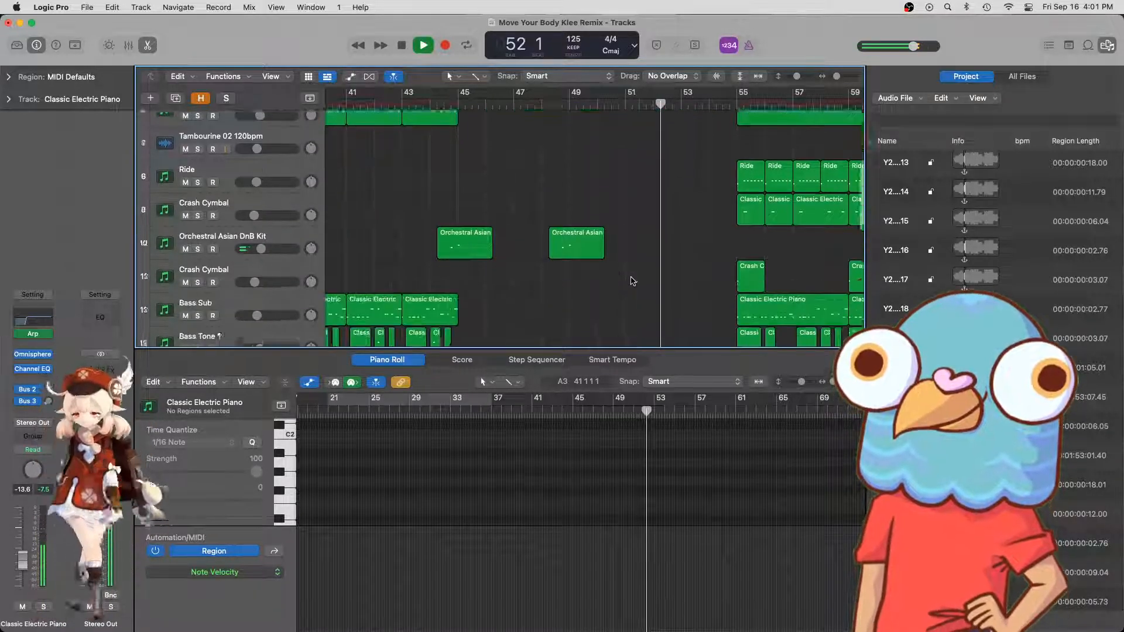
pyautogui.scroll(-6, 632, 281)
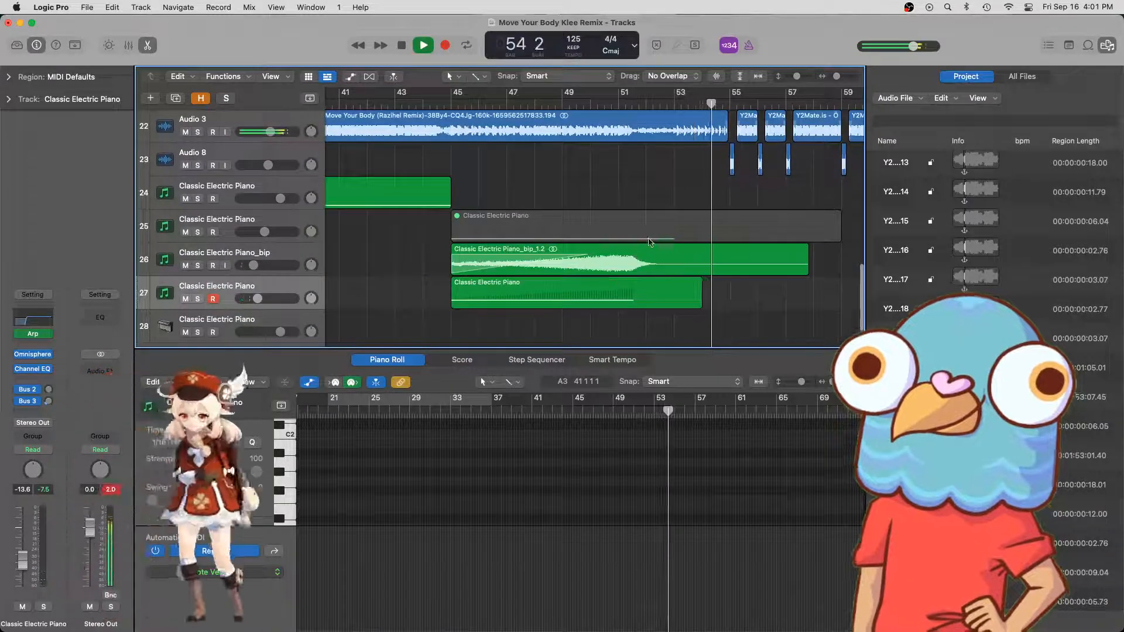
pyautogui.scroll(1, 655, 242)
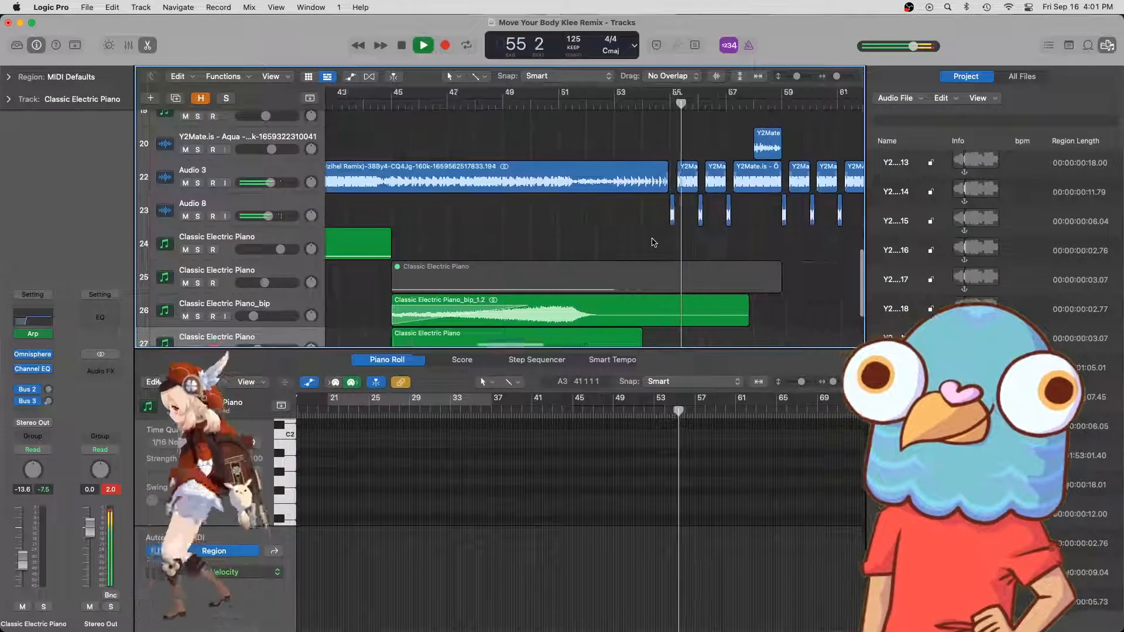
pyautogui.scroll(8, 654, 243)
pyautogui.scroll(-3, 667, 246)
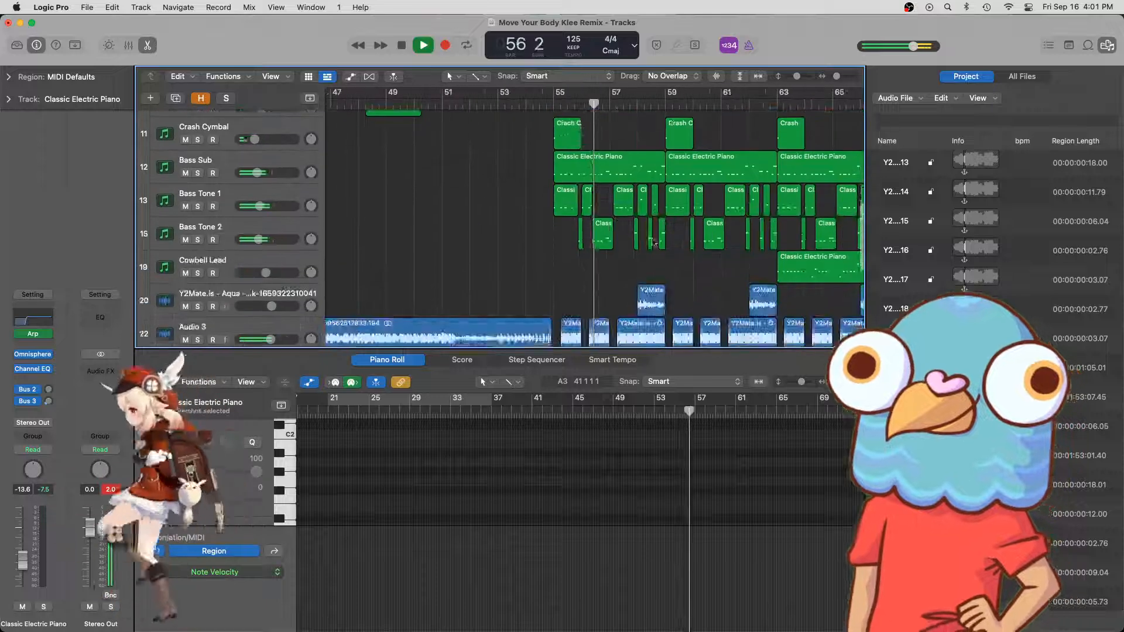
pyautogui.scroll(5, 533, 264)
pyautogui.hscroll(-3, 533, 263)
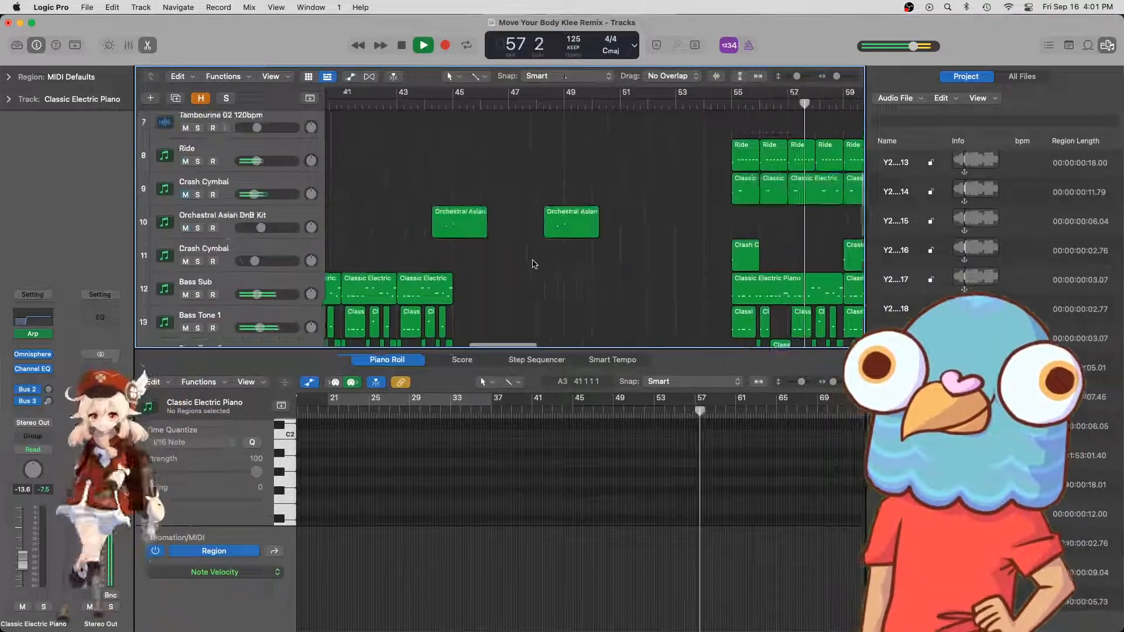
pyautogui.scroll(-3, 532, 263)
pyautogui.scroll(-3, 533, 263)
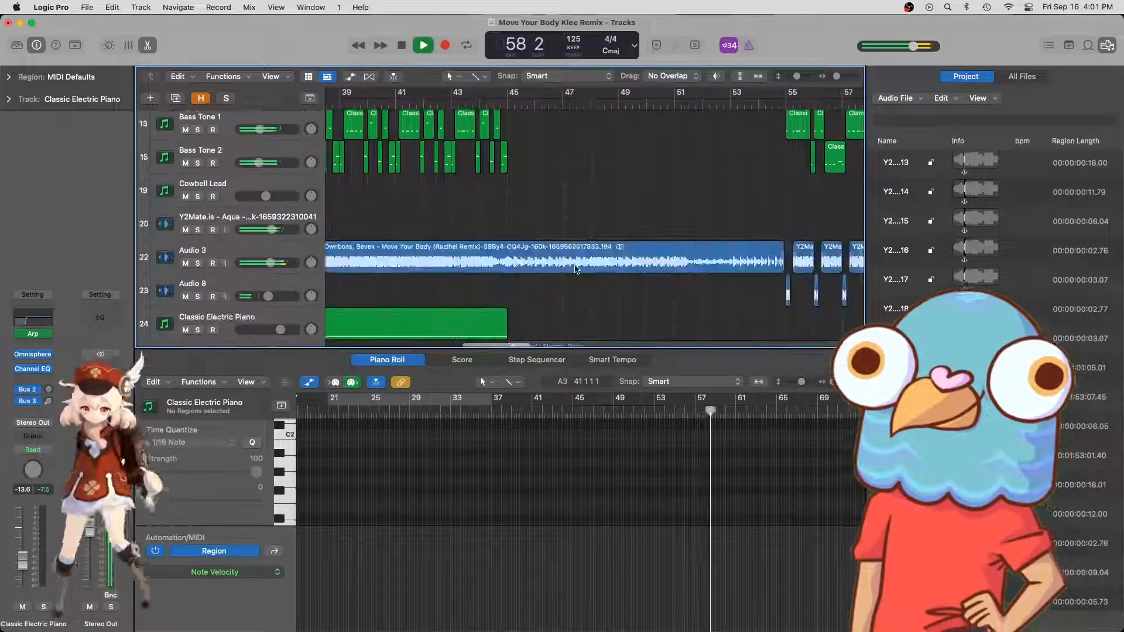
pyautogui.press('space')
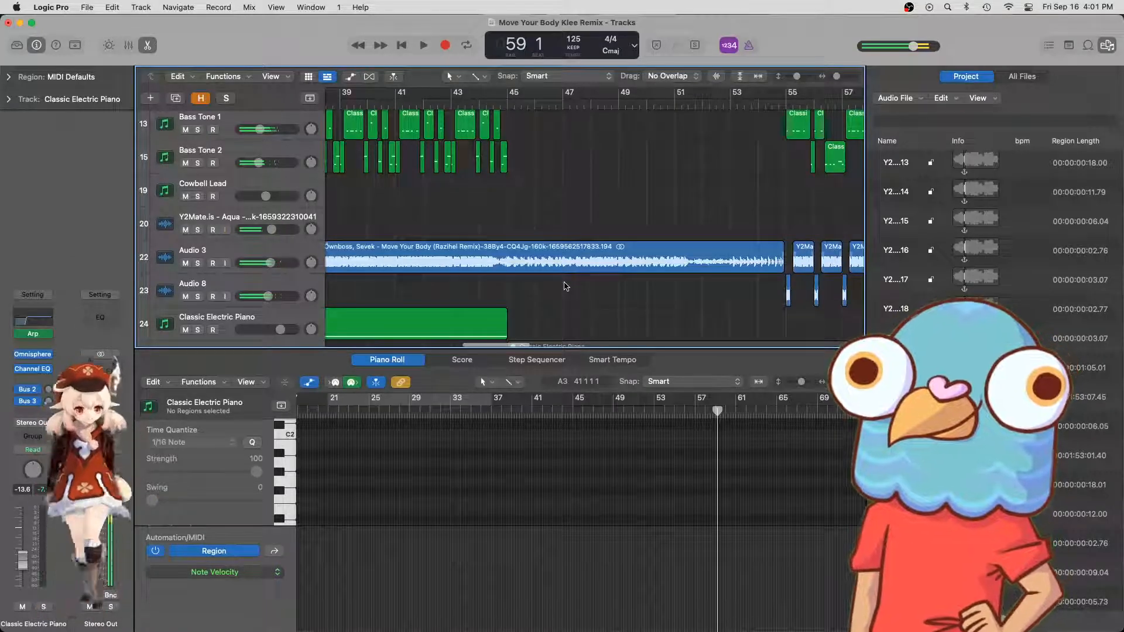
# - Hide the Piano Roll editor and place the playhead at bar 58
pyautogui.press('e')
pyautogui.hscroll(5, 568, 287)
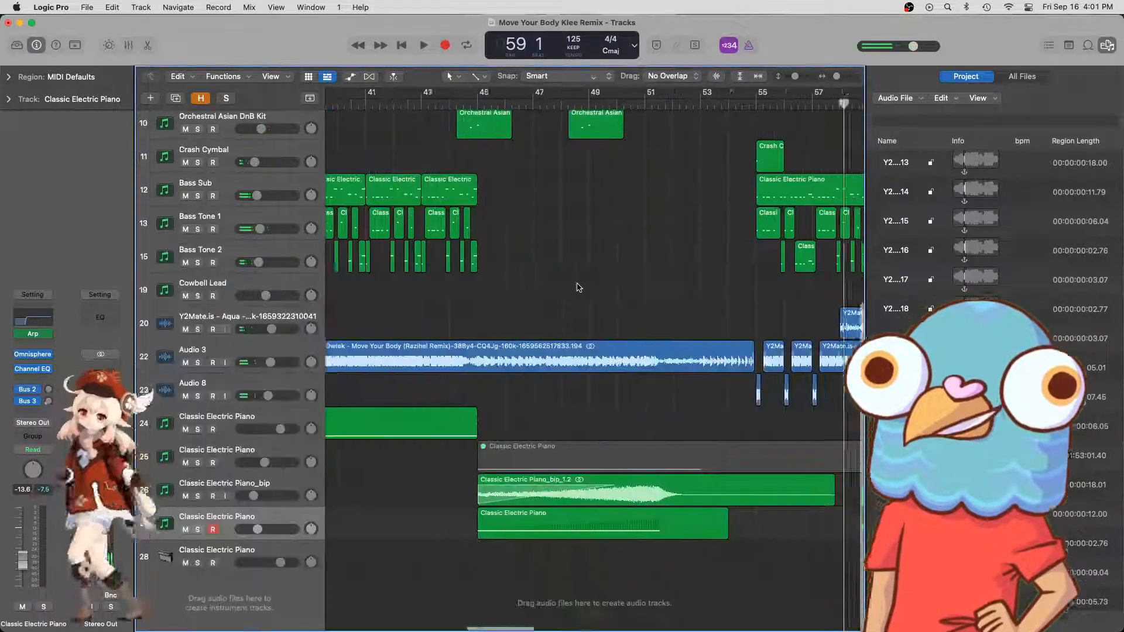
pyautogui.click(590, 109)
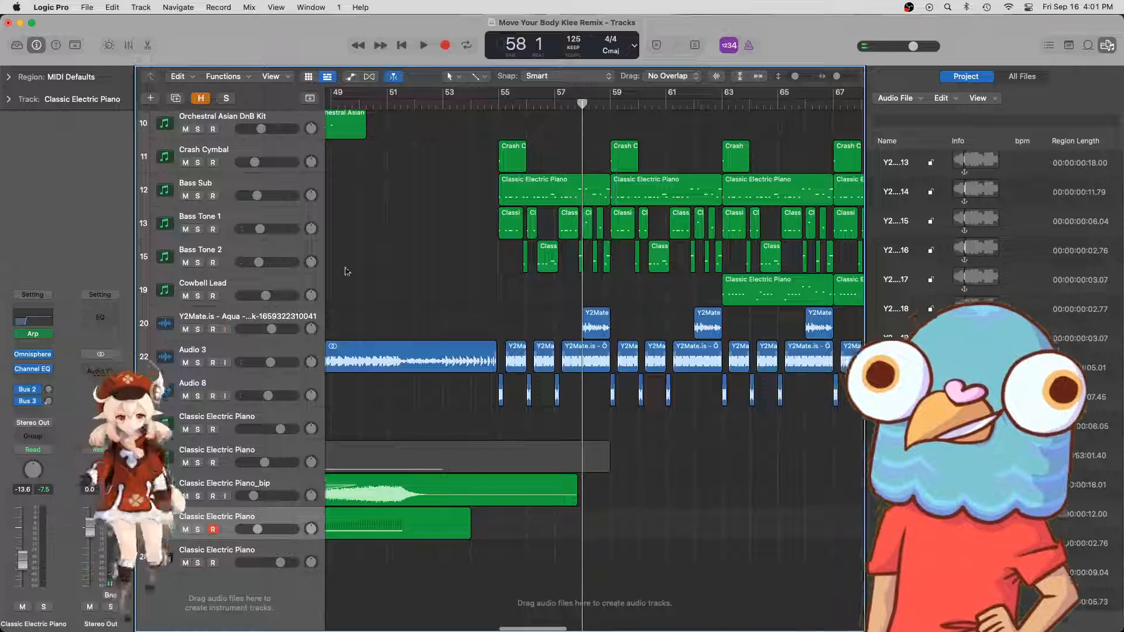
# - Solo the Y2Mate Aqua audio track, play it from bar 58 to bar 59, and switch its solo off again
pyautogui.click(198, 328)
pyautogui.press('space')
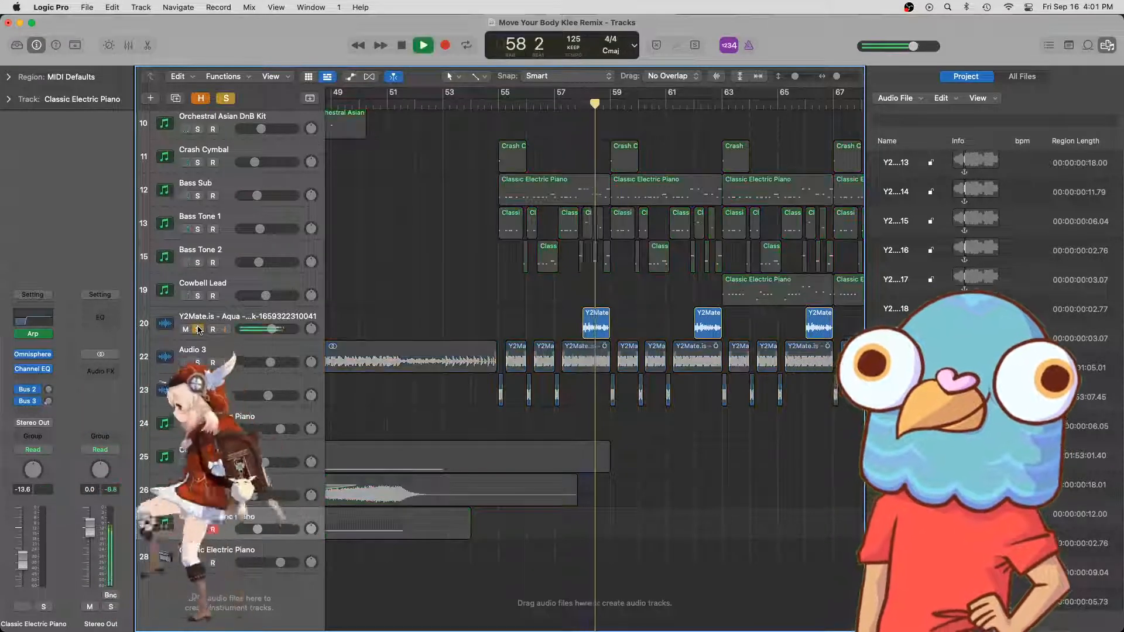
pyautogui.press('space')
pyautogui.click(198, 330)
# - Play the breakdown from bar 44 to bar 47 while examining the drum and orchestral tracks, and stop playback
pyautogui.hscroll(-10, 426, 258)
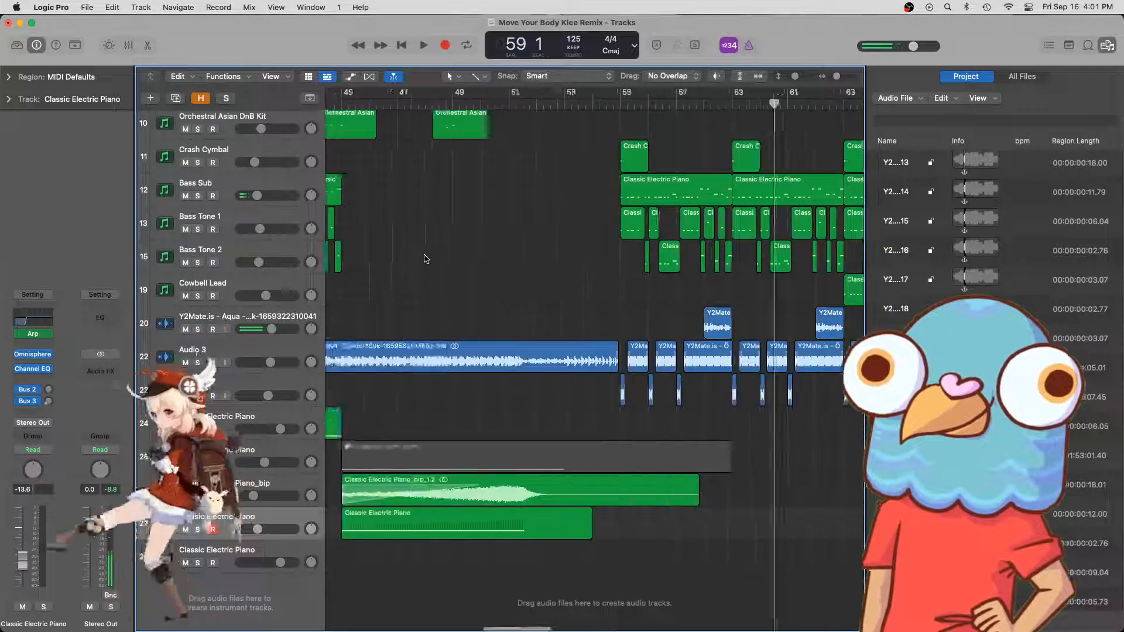
pyautogui.hscroll(-10, 480, 105)
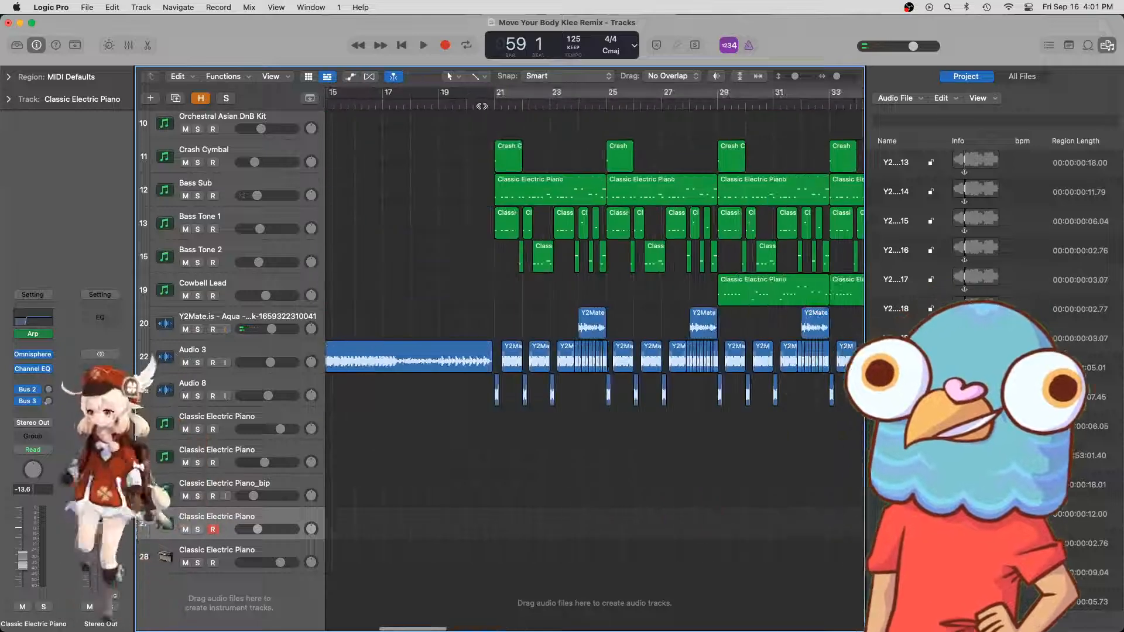
pyautogui.hscroll(13, 482, 106)
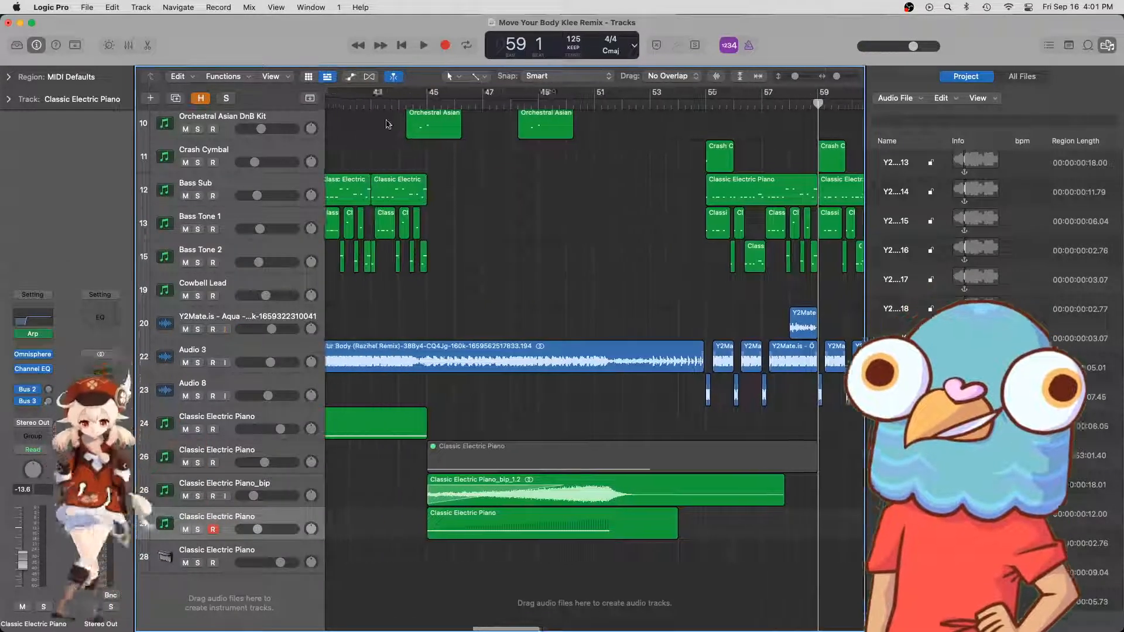
pyautogui.click(403, 104)
pyautogui.press('space')
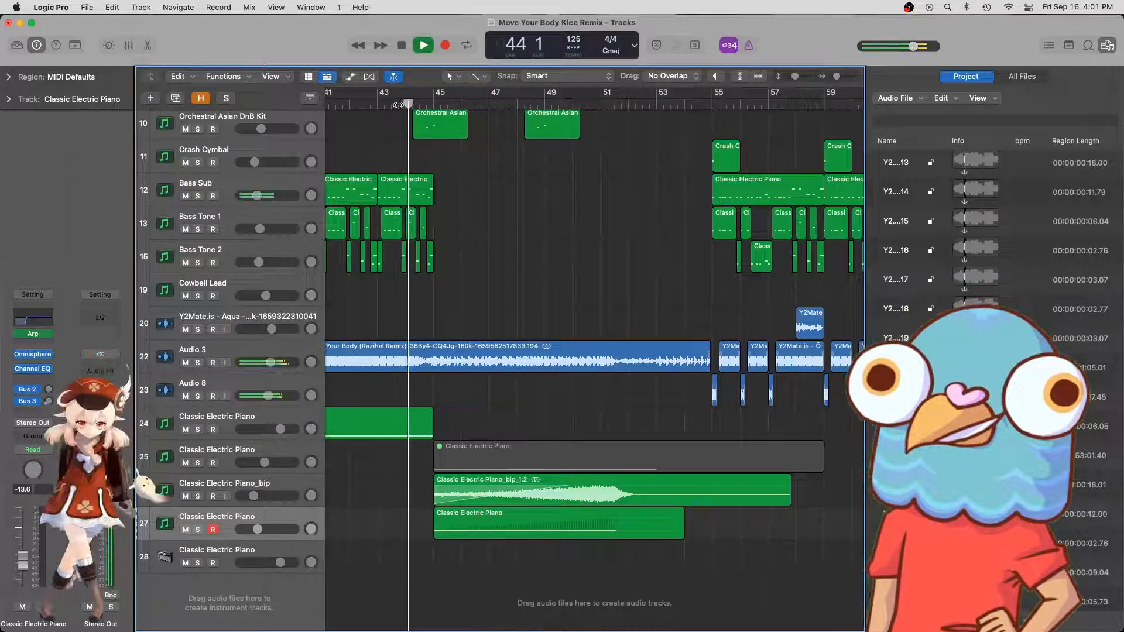
pyautogui.press('super+Left')
pyautogui.scroll(3, 606, 347)
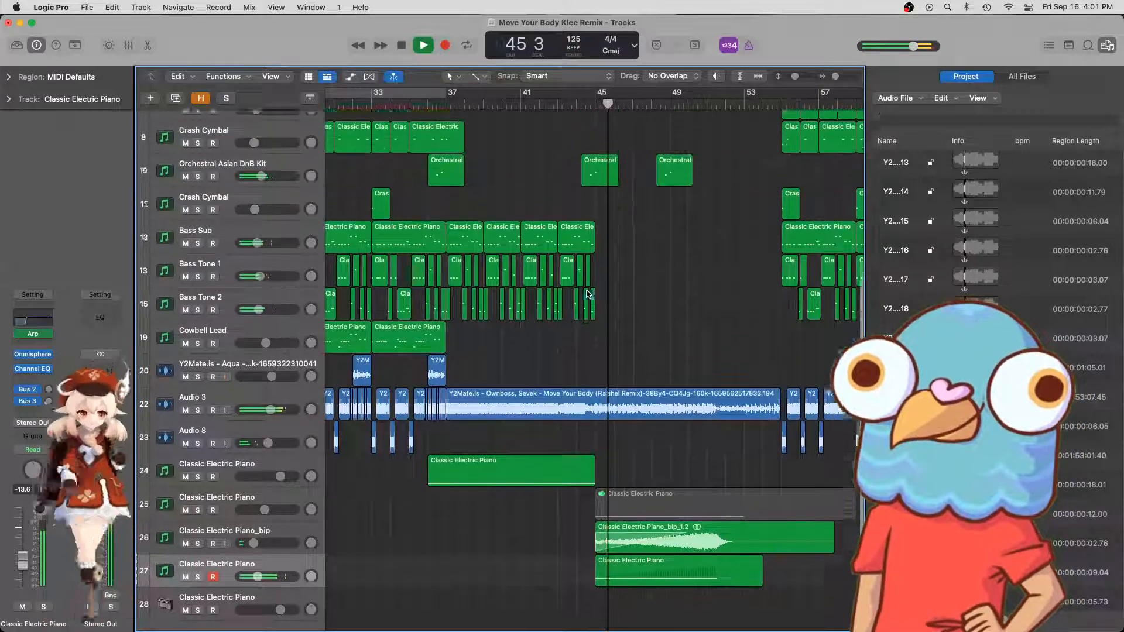
pyautogui.scroll(5, 606, 347)
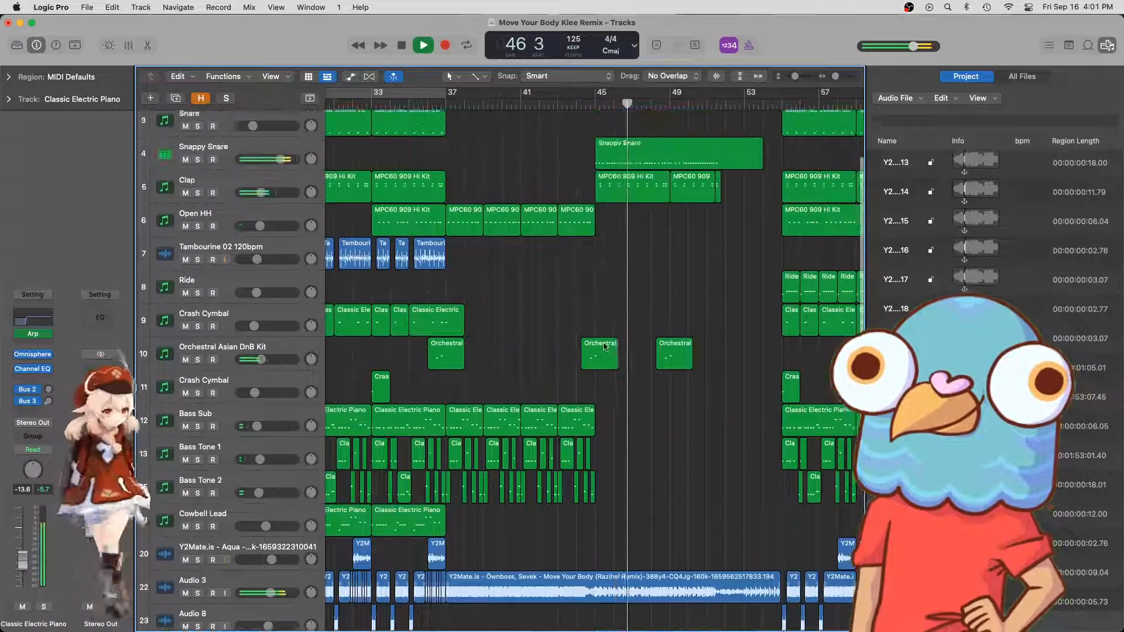
pyautogui.press('space')
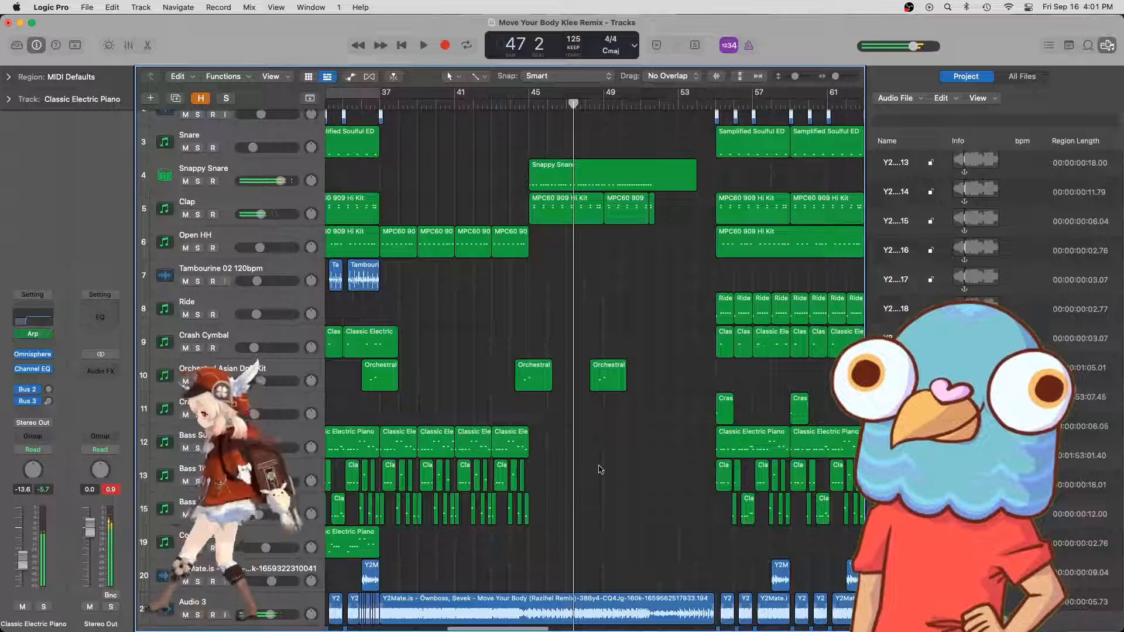
# - Repeat the Bass Sub, Bass Tone 1 and Bass Tone 2 regions of bars 43–45 so that they extend to bar 49
pyautogui.press('super+Right')
pyautogui.press('super+Right')
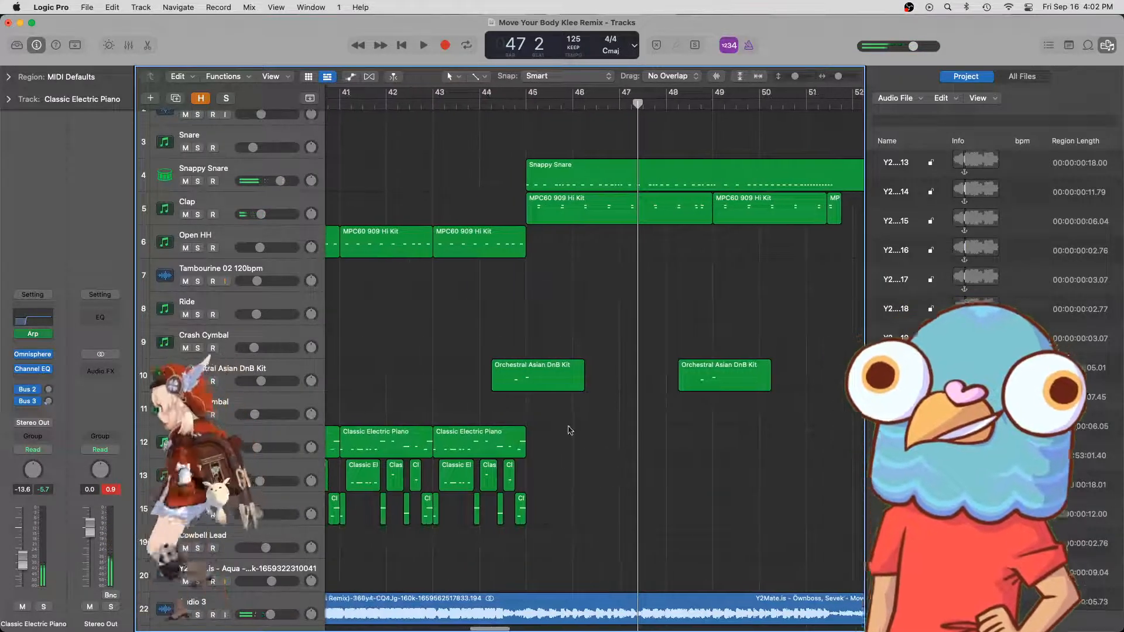
pyautogui.moveTo(543, 446); pyautogui.dragTo(439, 530)
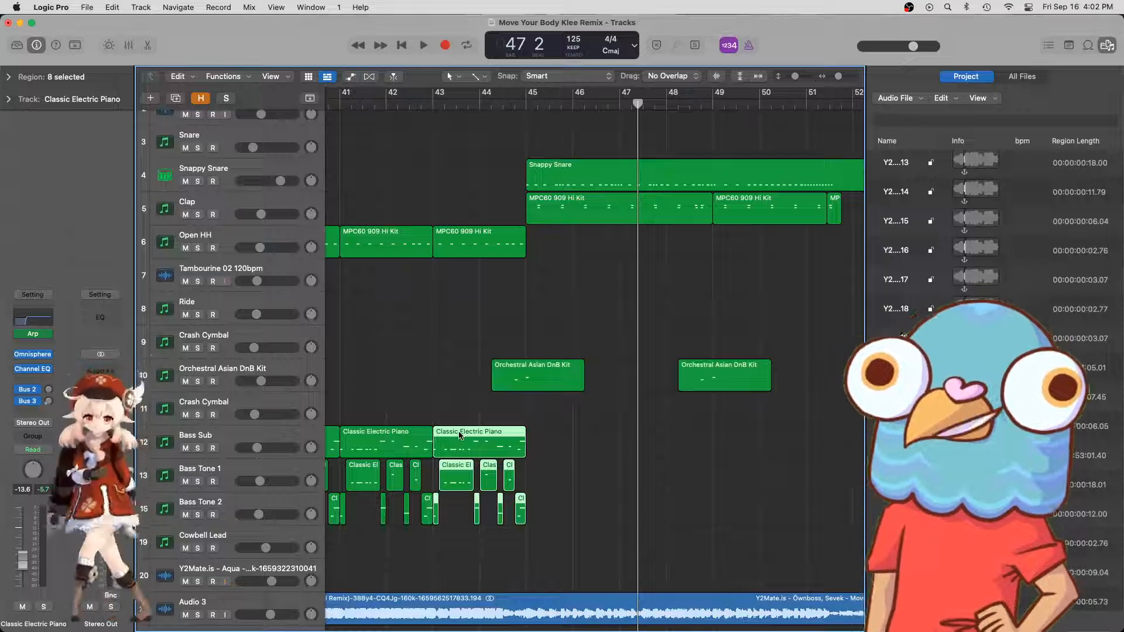
pyautogui.press('super+r')
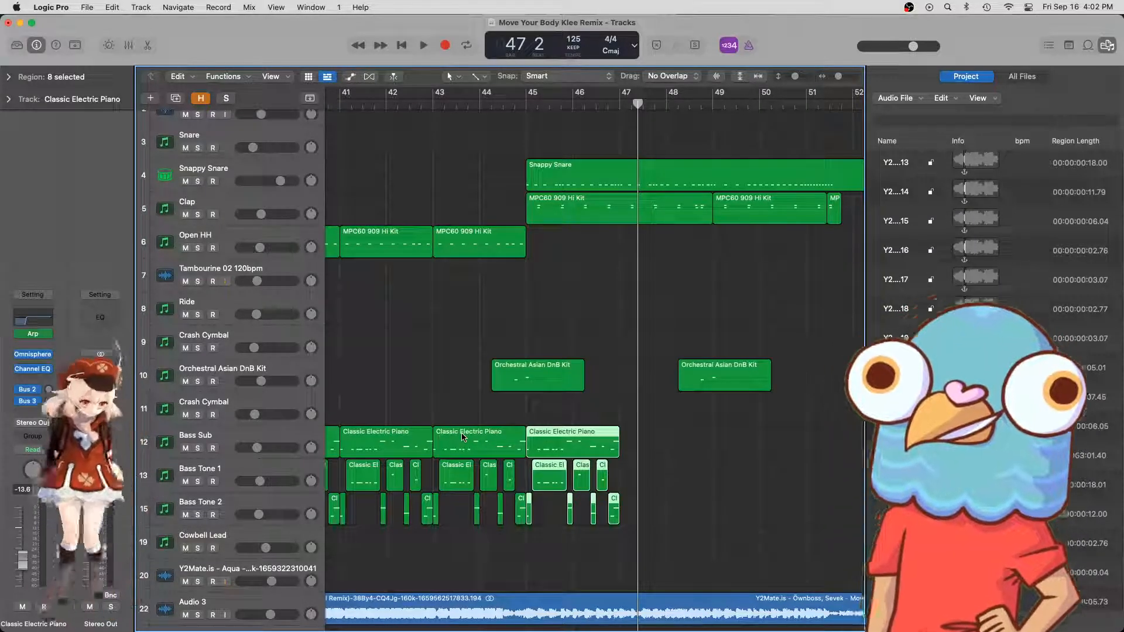
pyautogui.press('super+r')
pyautogui.press('super+r')
pyautogui.hscroll(3, 463, 436)
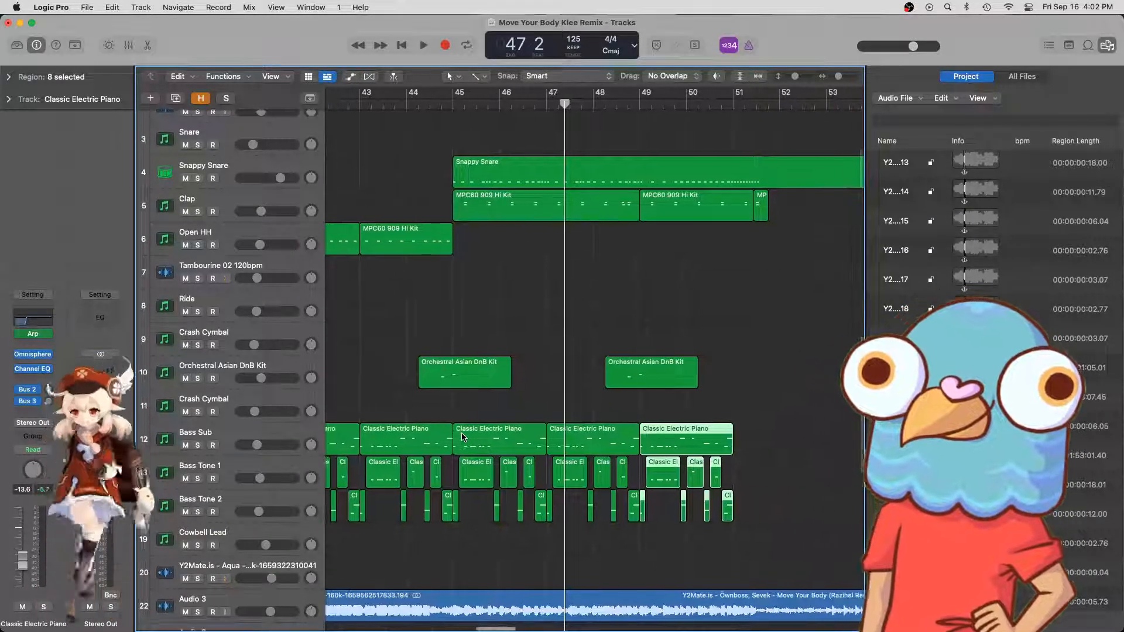
pyautogui.press('super+z')
# - Play from bar 44 to bar 49 to hear the repeated bass regions in the breakdown
pyautogui.click(413, 106)
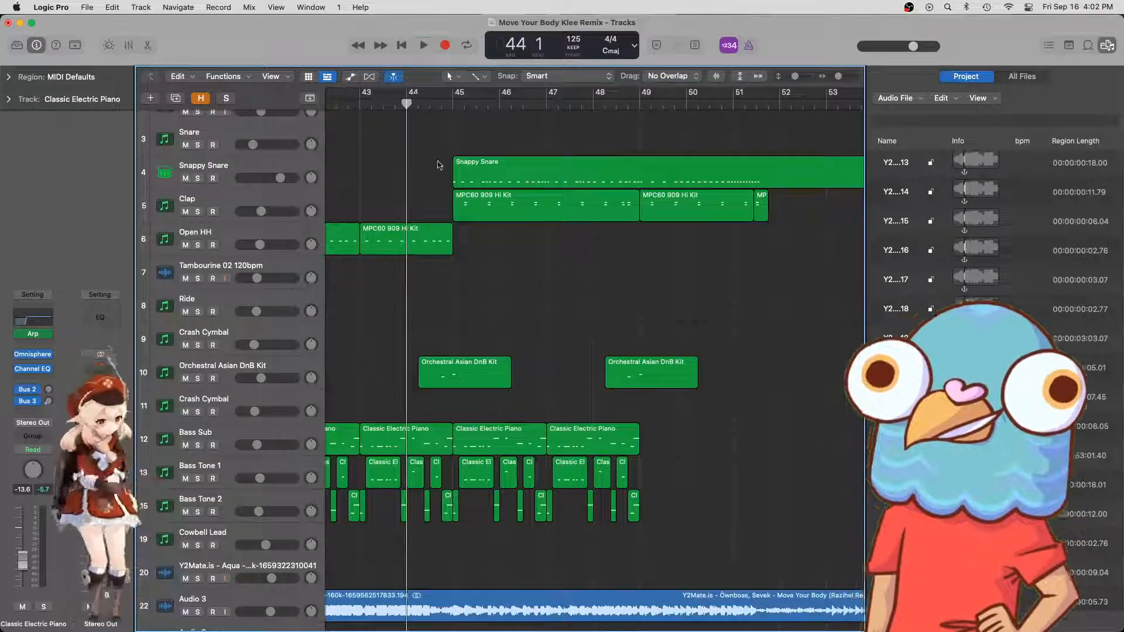
pyautogui.press('space')
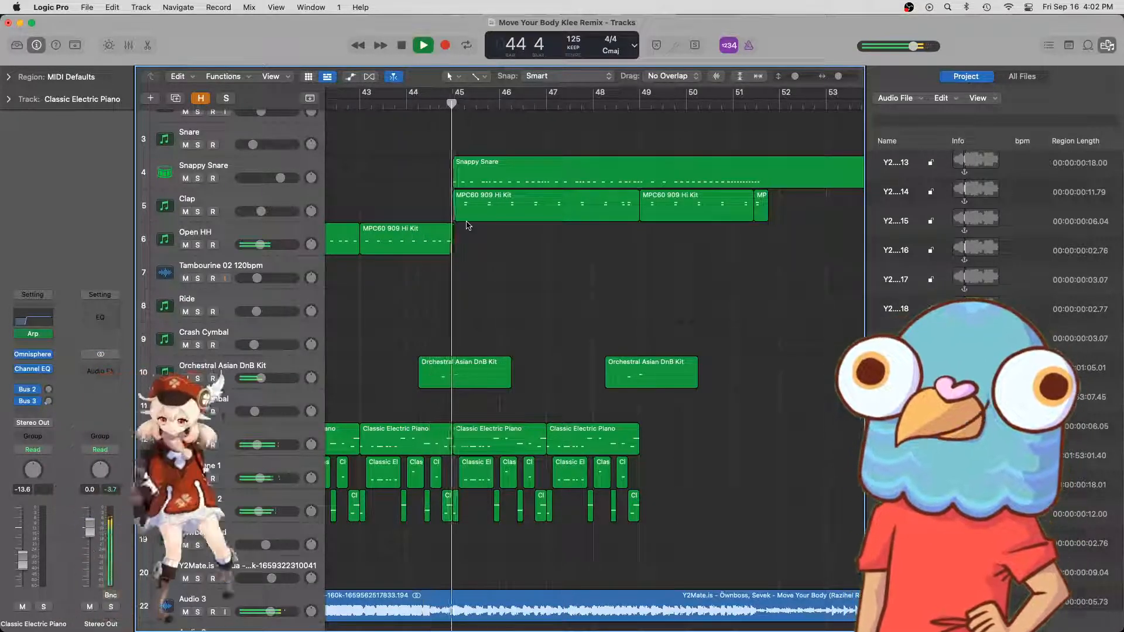
pyautogui.hscroll(-1, 535, 351)
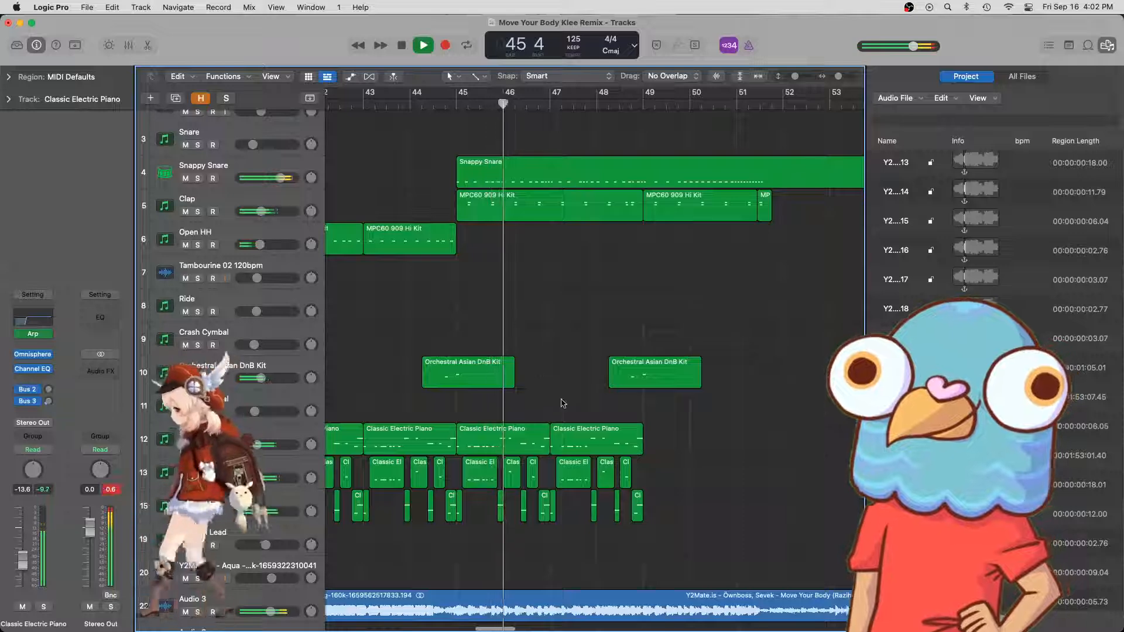
pyautogui.hscroll(3, 544, 416)
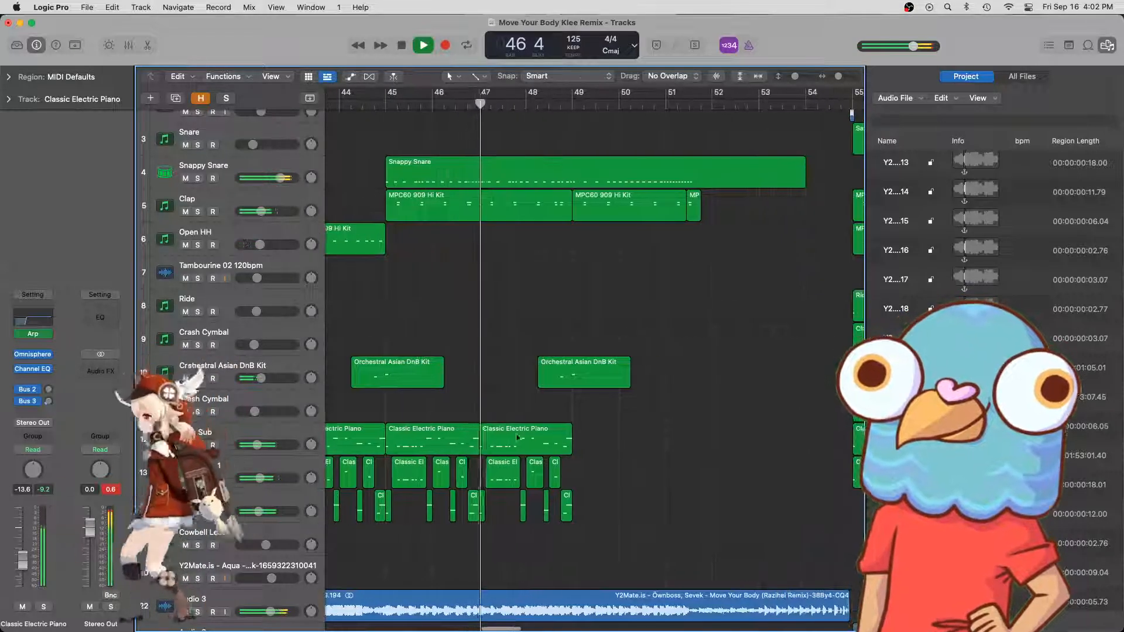
pyautogui.hscroll(-1, 515, 436)
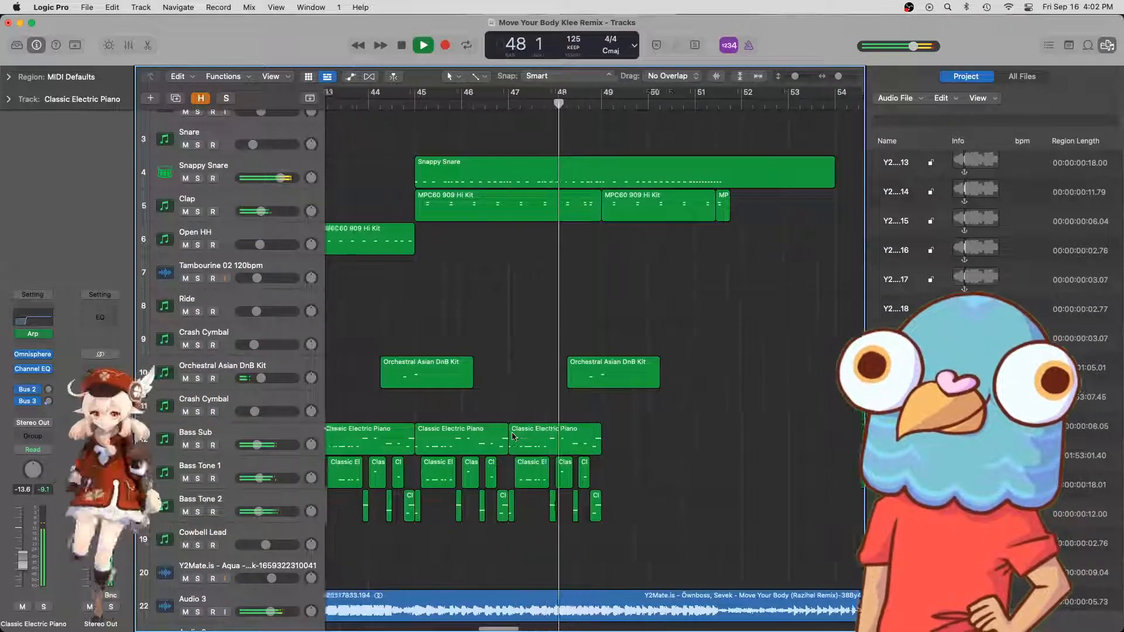
pyautogui.hscroll(1, 513, 437)
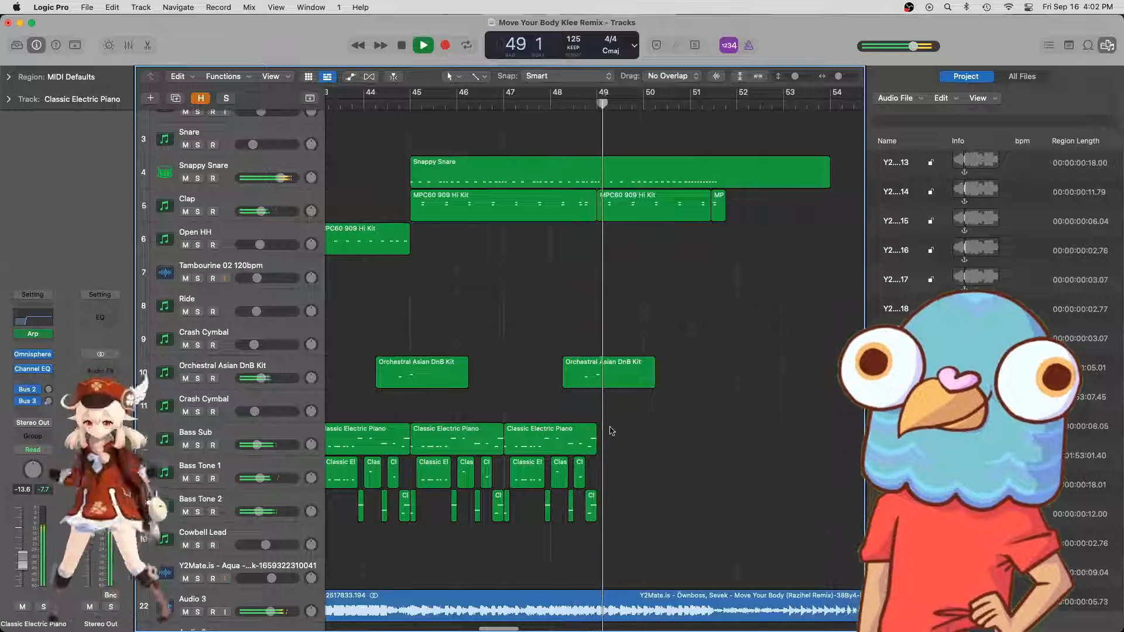
# - Stop playback and repeat the three bass tracks' regions of bars 47–49 once more, up to bar 51
pyautogui.press('space')
pyautogui.moveTo(646, 422); pyautogui.dragTo(507, 517)
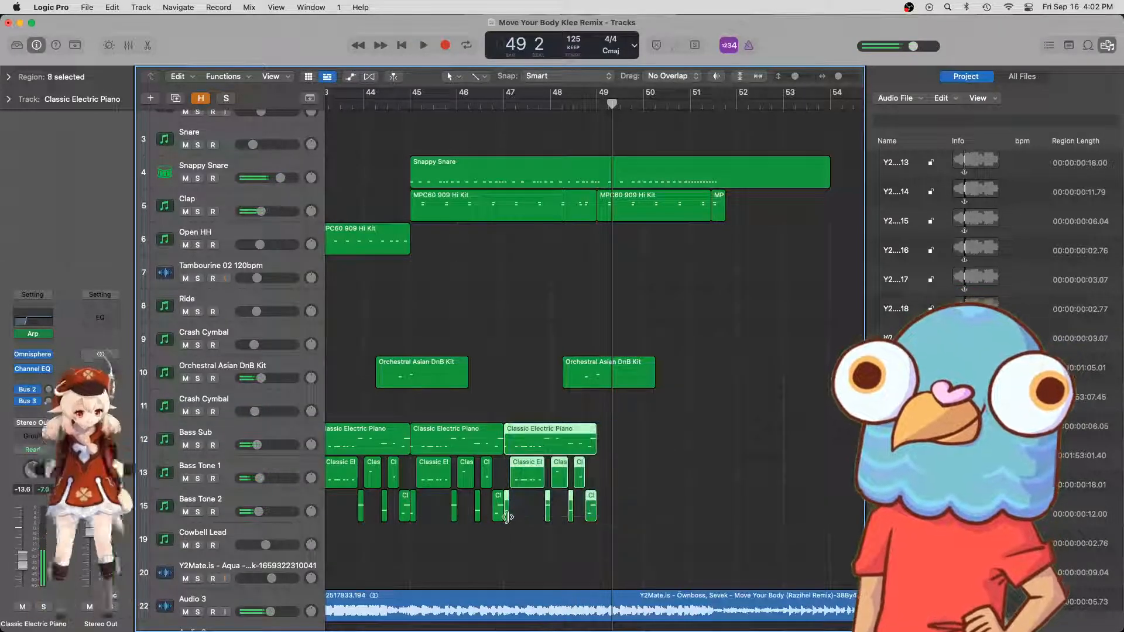
pyautogui.press('super+r')
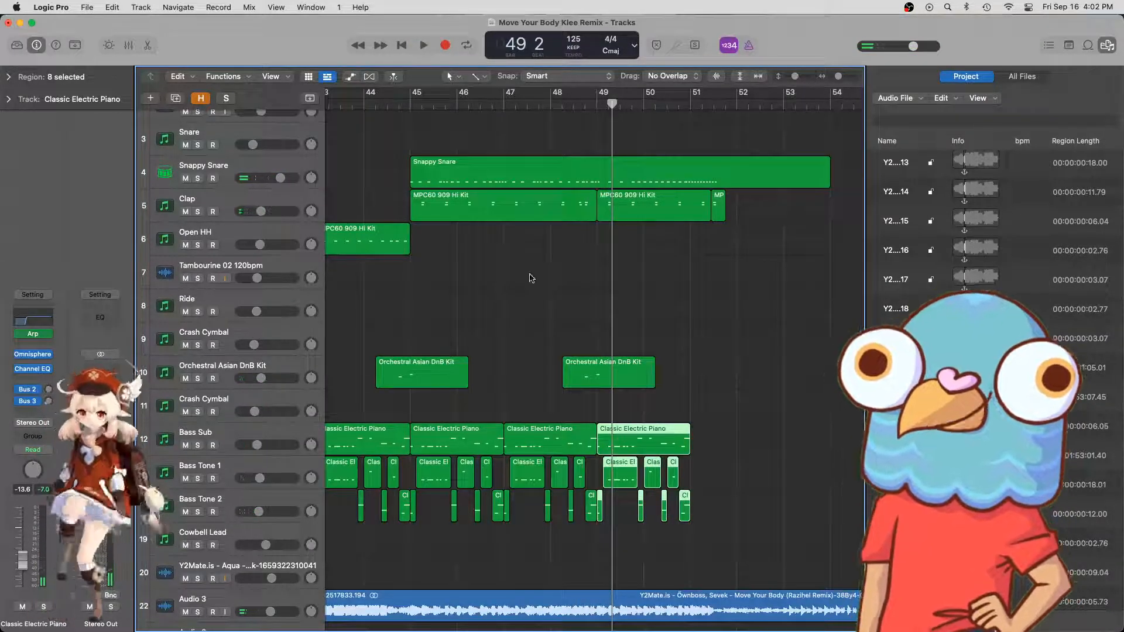
# - Group the Bass Sub, Bass Tone 1 and Bass Tone 2 tracks into a summing stack and collapse it
pyautogui.click(252, 436)
pyautogui.keyDown('shift'); pyautogui.click(251, 501); pyautogui.keyUp('shift')
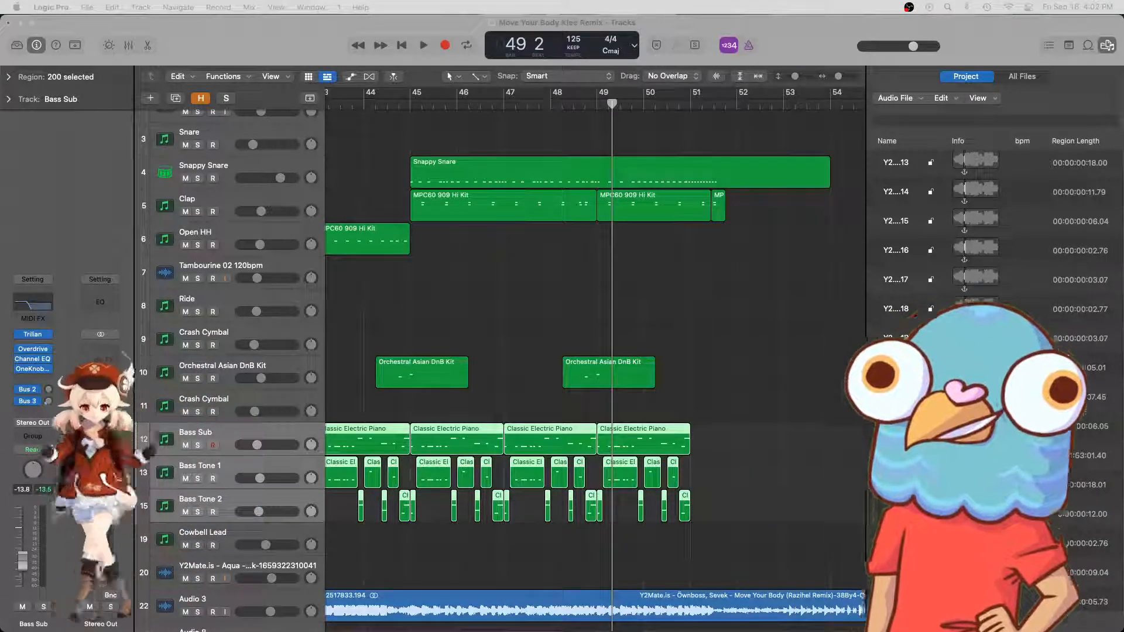
pyautogui.press('Return')
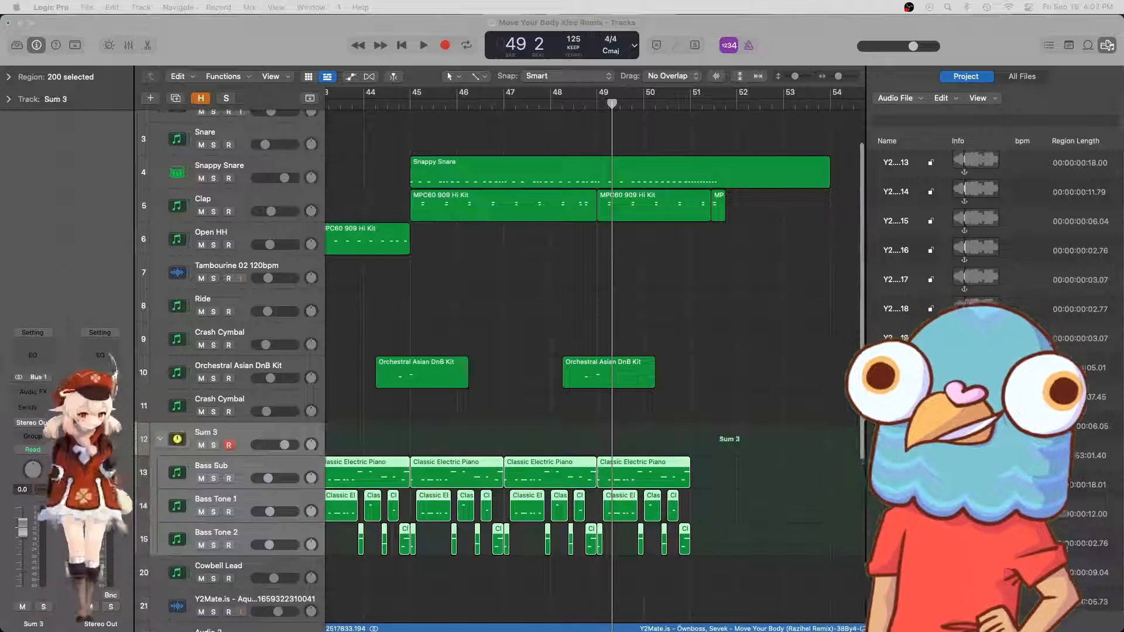
pyautogui.click(160, 440)
# - Rename the new summing stack as Bass
pyautogui.hscroll(-12, 544, 358)
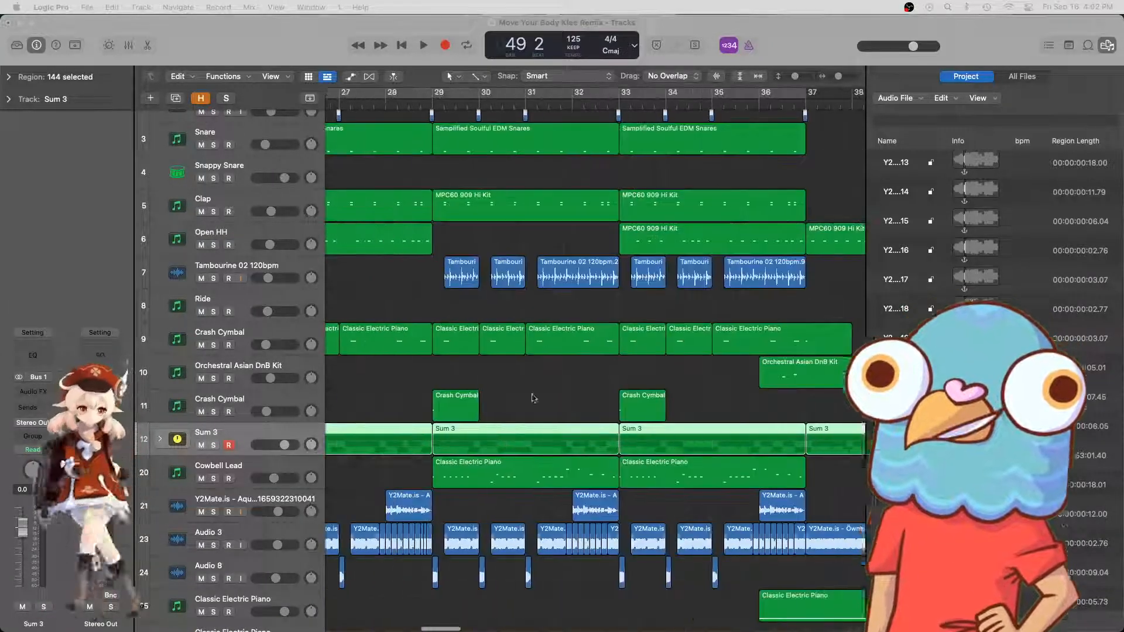
pyautogui.click(545, 405)
pyautogui.scroll(-5, 546, 404)
pyautogui.scroll(-4, 546, 404)
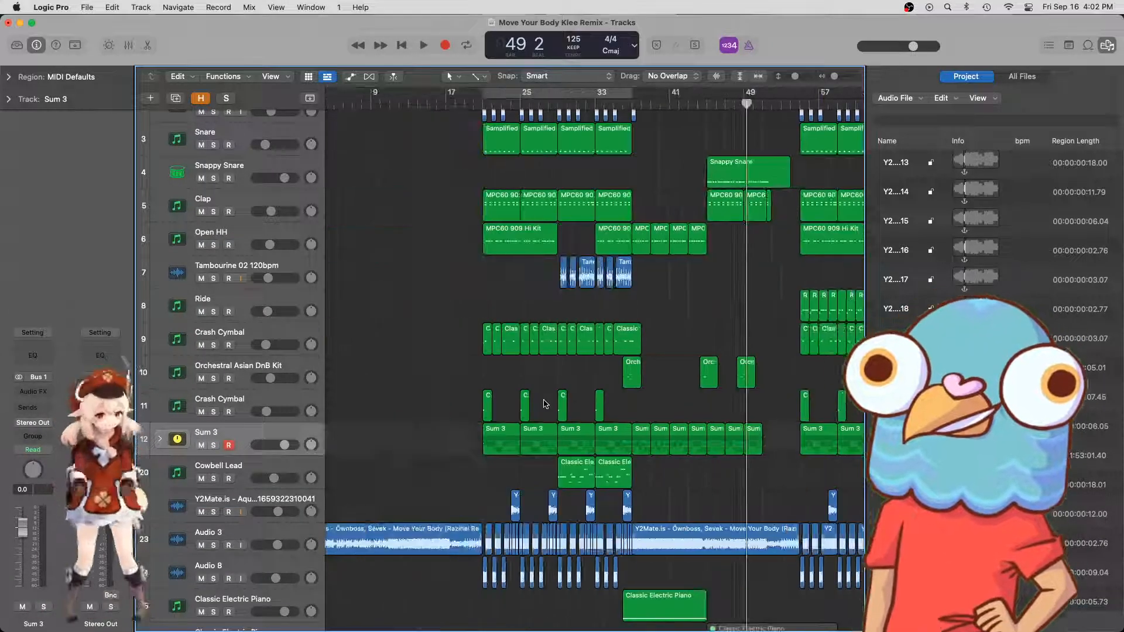
pyautogui.scroll(8, 546, 404)
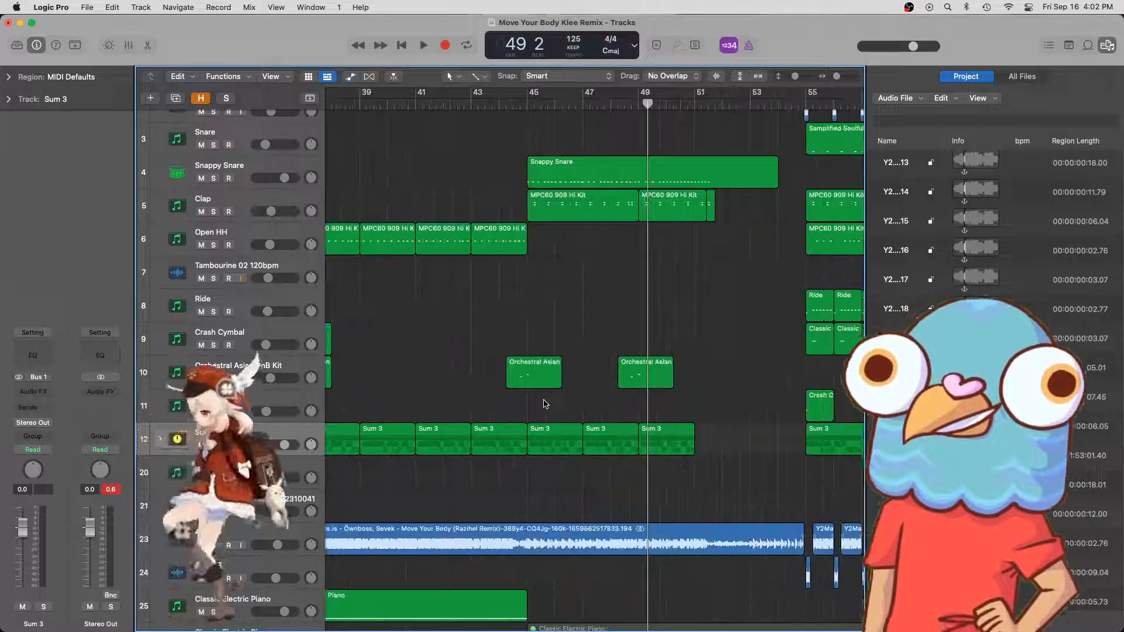
pyautogui.press('super+a')
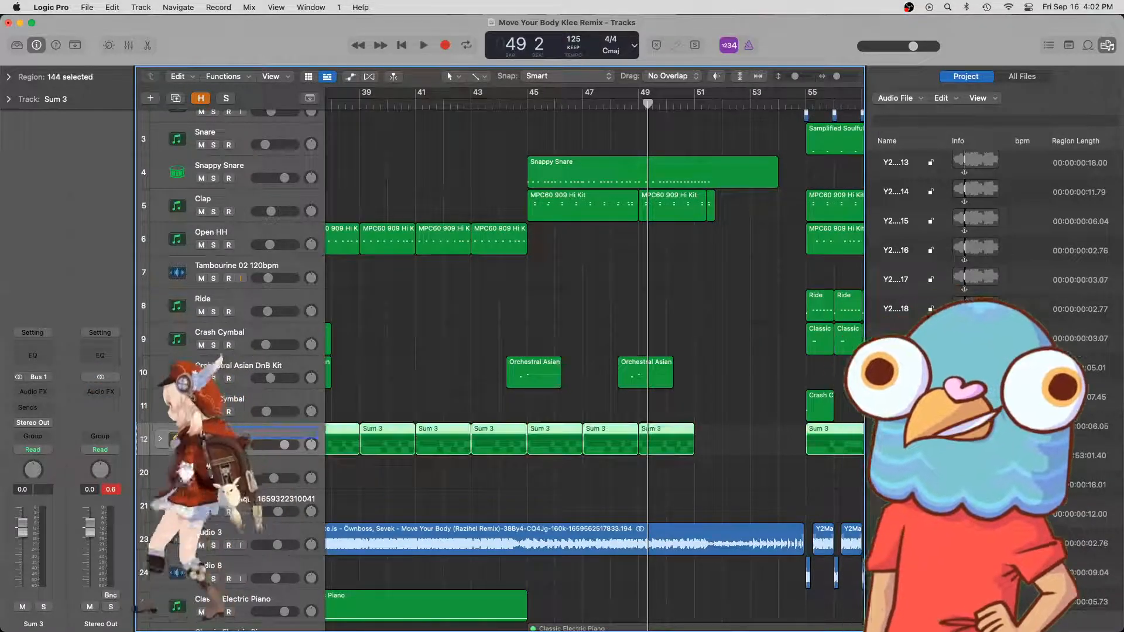
pyautogui.write('Bass')
pyautogui.press('Return')
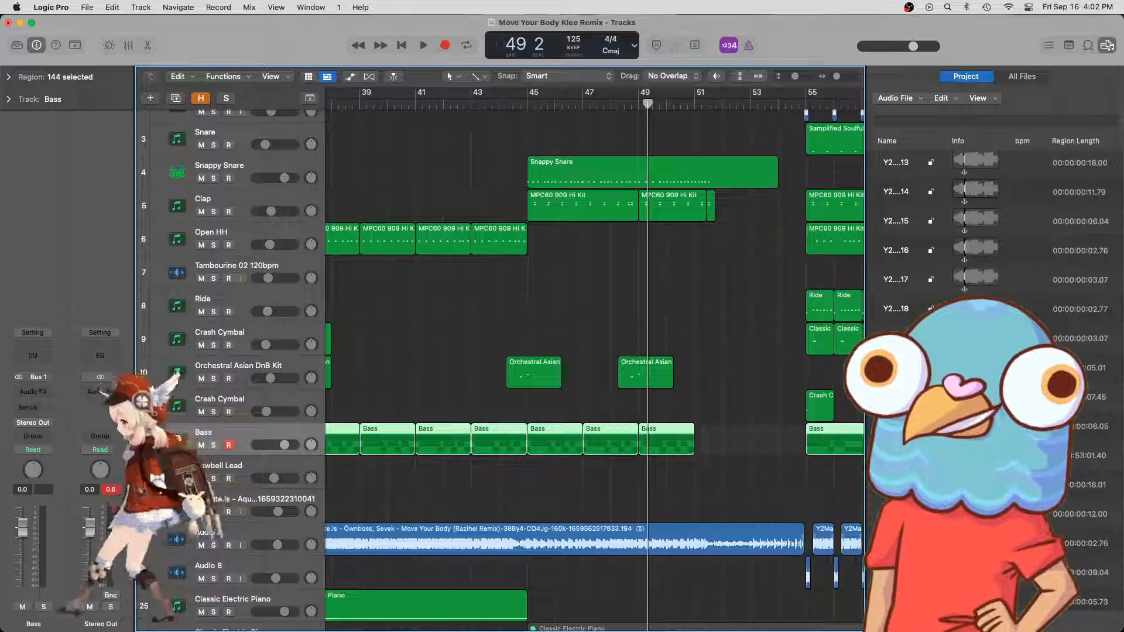
# - Expand the Bass stack, solo Bass Sub, and play it from bar 37 to bar 39
pyautogui.hscroll(-5, 399, 399)
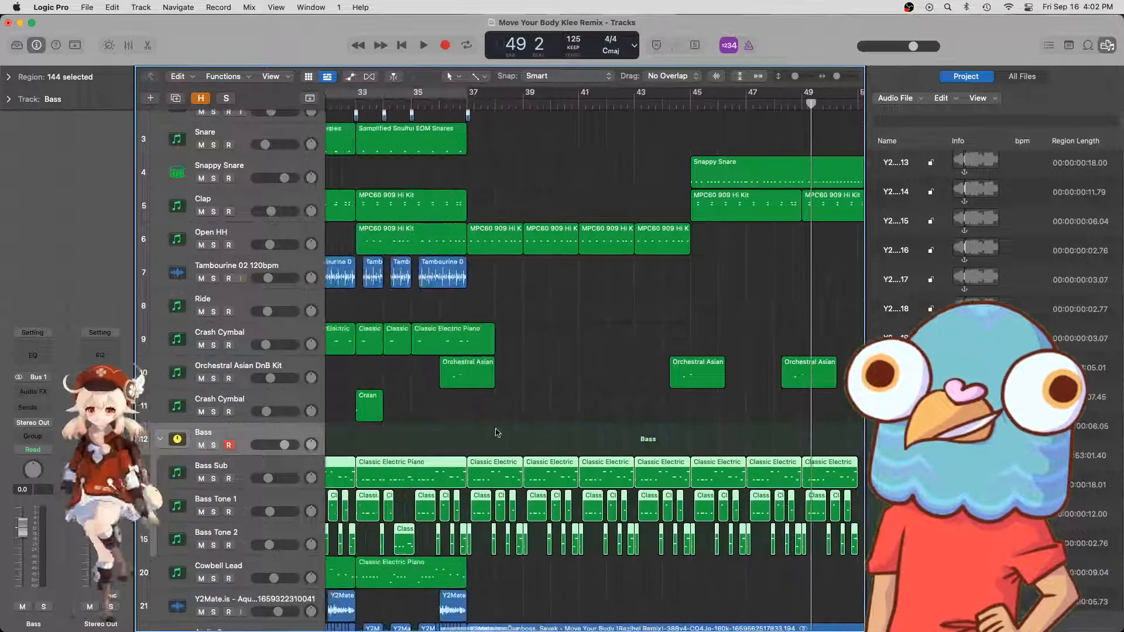
pyautogui.scroll(-1, 498, 431)
pyautogui.click(511, 410)
pyautogui.press('super+Right')
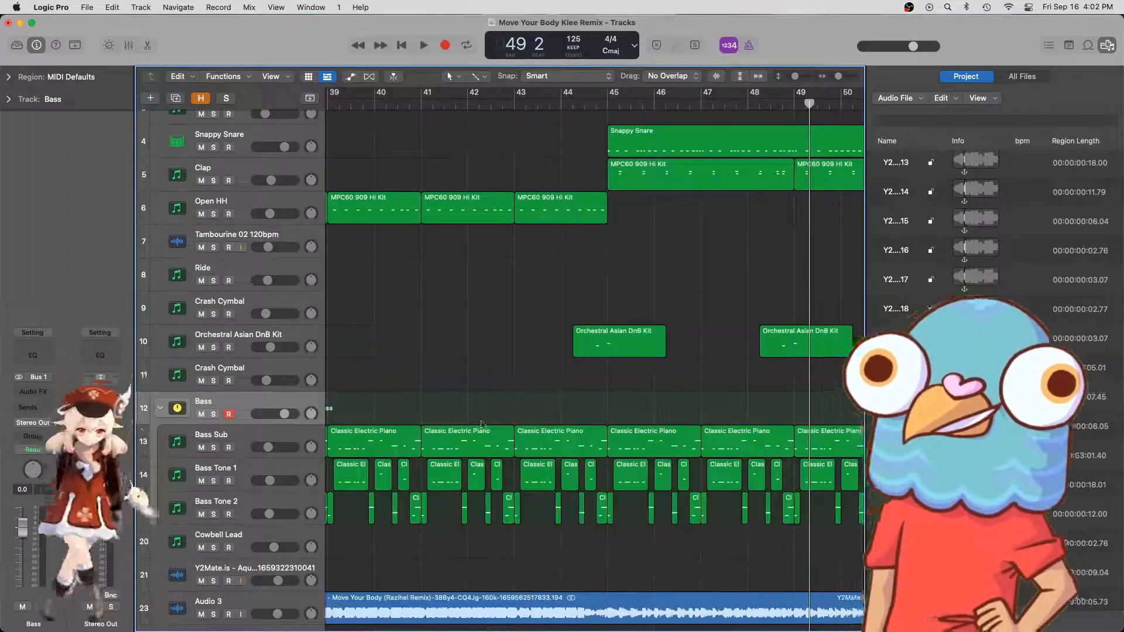
pyautogui.click(213, 448)
pyautogui.hscroll(-3, 592, 272)
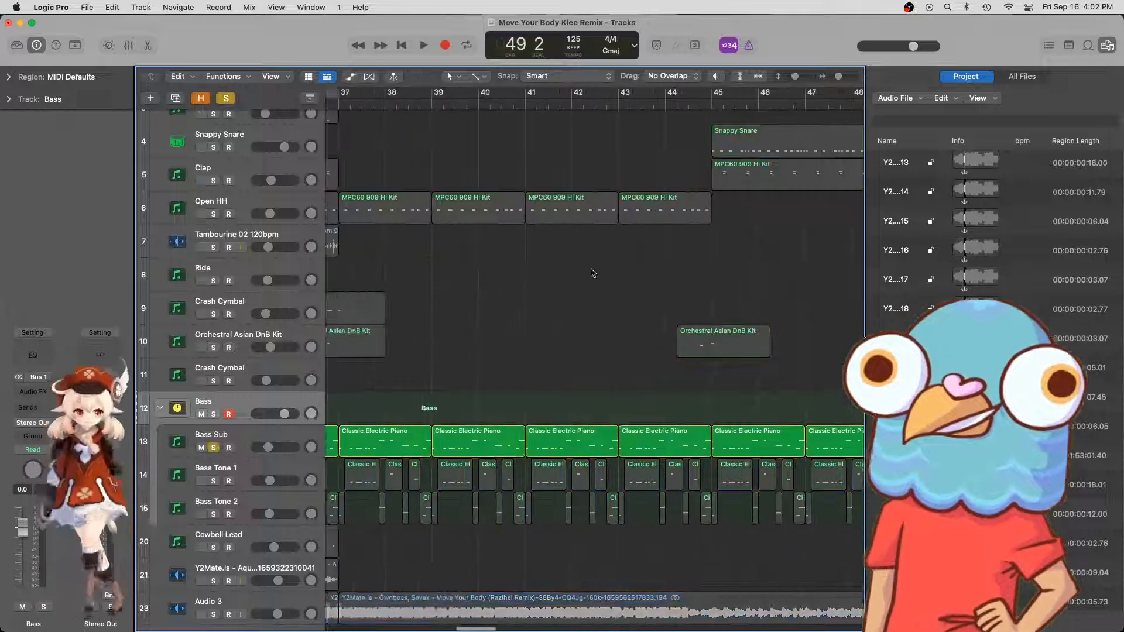
pyautogui.click(339, 103)
pyautogui.press('space')
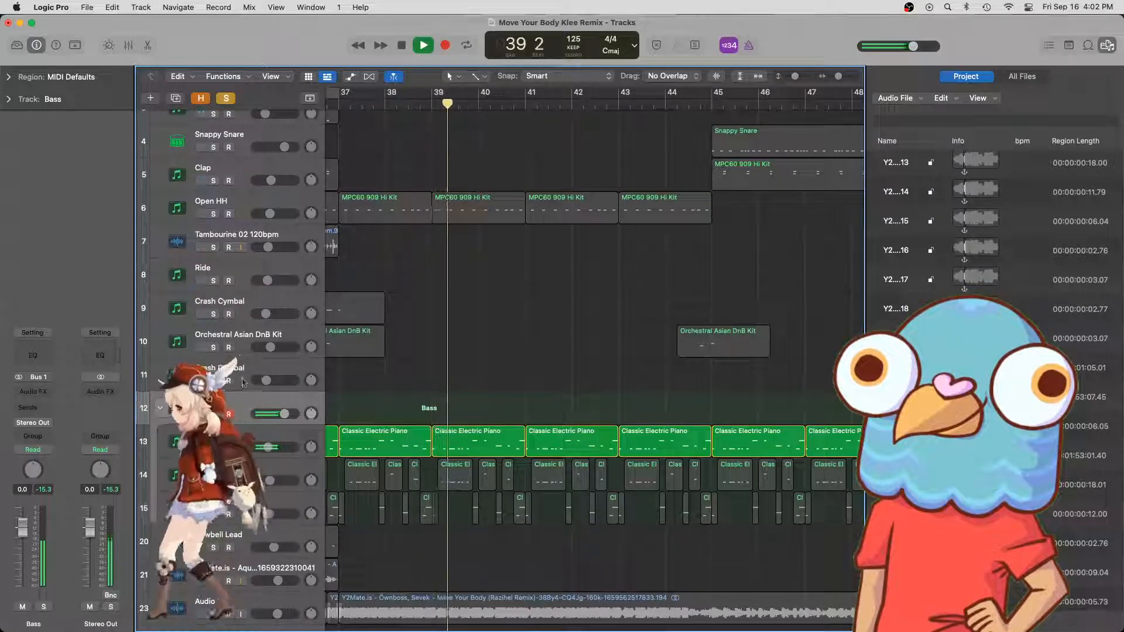
pyautogui.press('space')
# - Switch the solo from Bass Sub to Bass Tone 1 and play it from bar 39 to near the end of bar 40
pyautogui.click(213, 447)
pyautogui.click(213, 481)
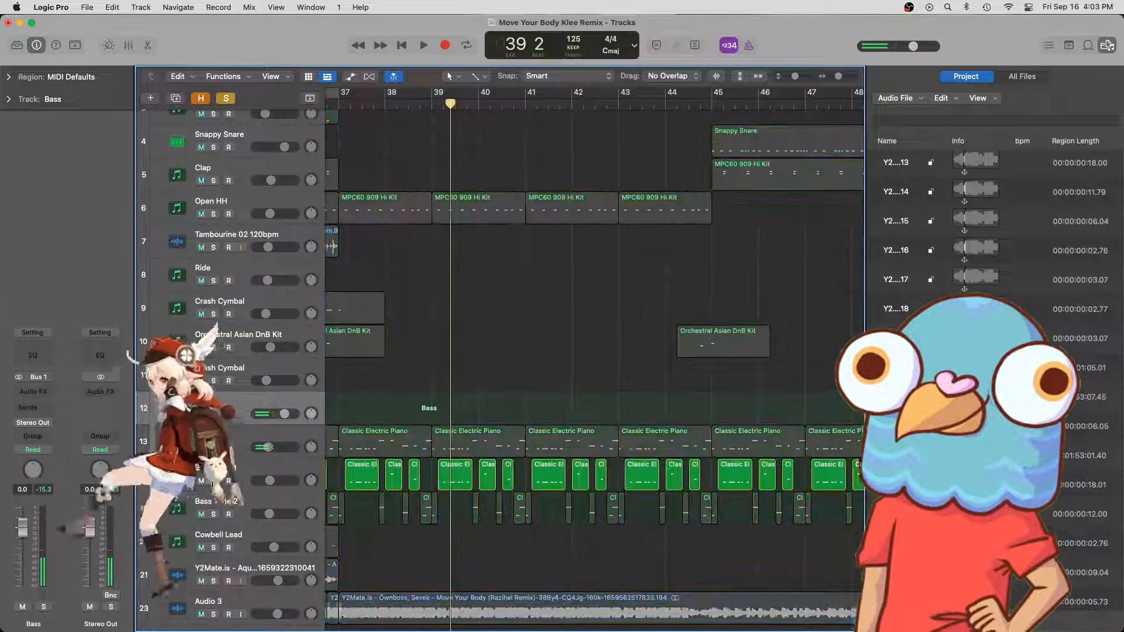
pyautogui.press('space')
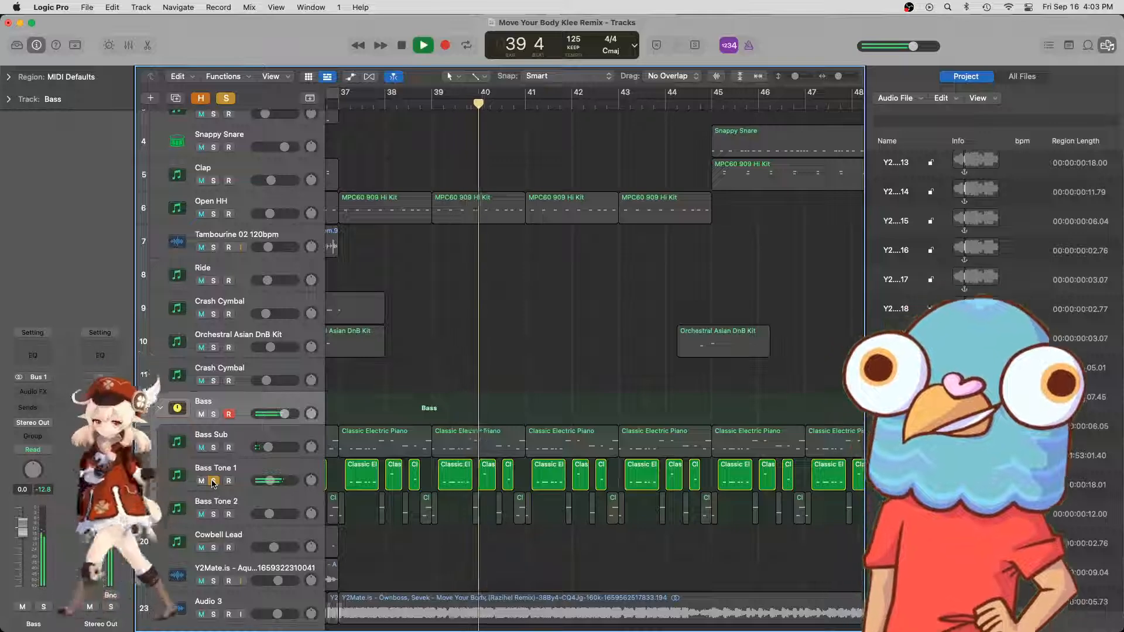
pyautogui.press('space')
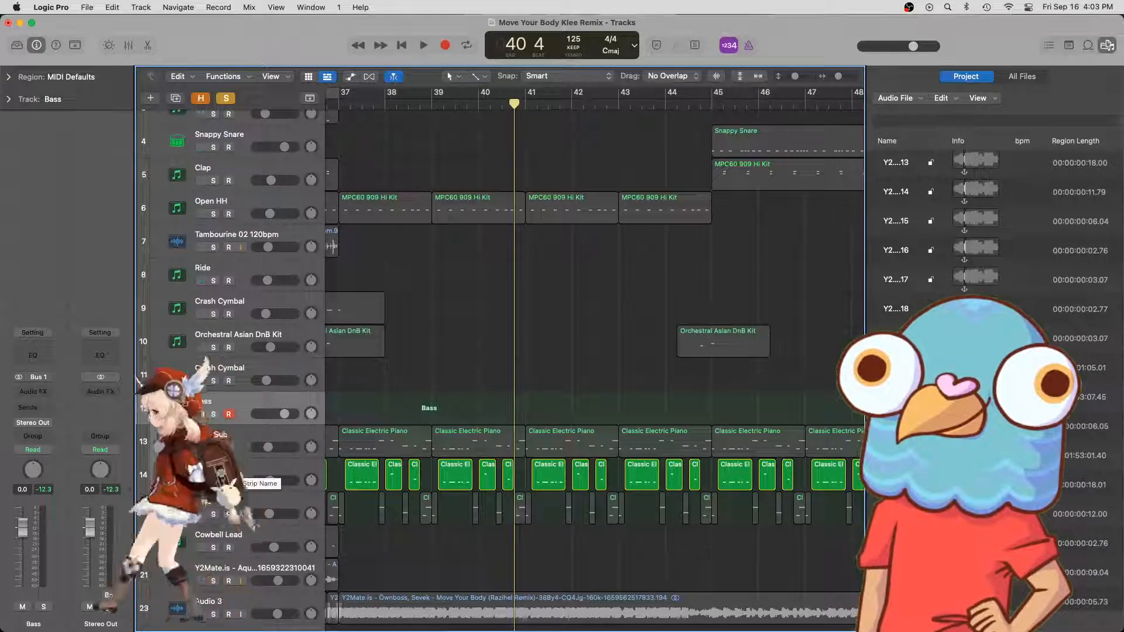
# - Solo Bass Tone 2 instead of Bass Tone 1, play it from bar 40 to bar 41, and replay it from bar 37 to bar 38
pyautogui.click(213, 514)
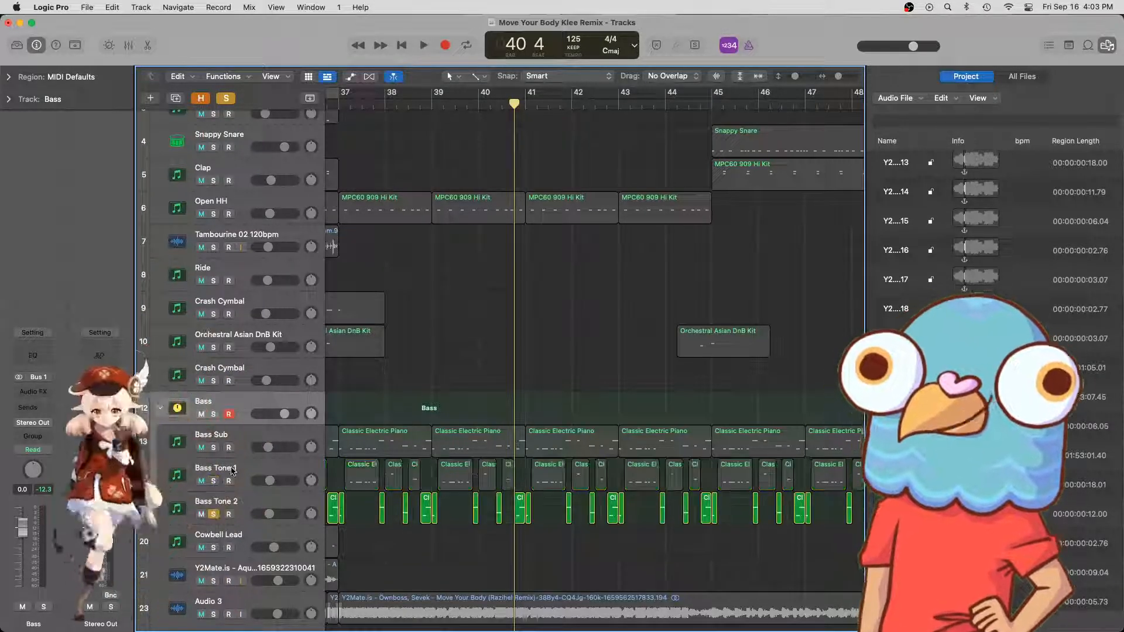
pyautogui.press('space')
pyautogui.press('space')
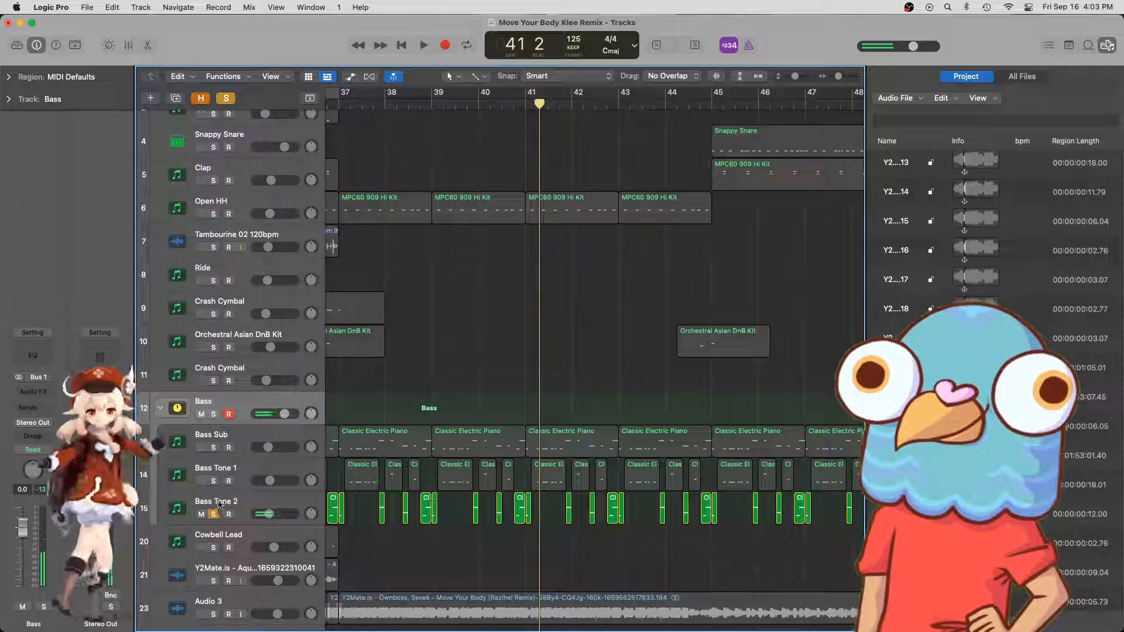
pyautogui.hscroll(-2, 346, 140)
pyautogui.click(357, 107)
pyautogui.press('space')
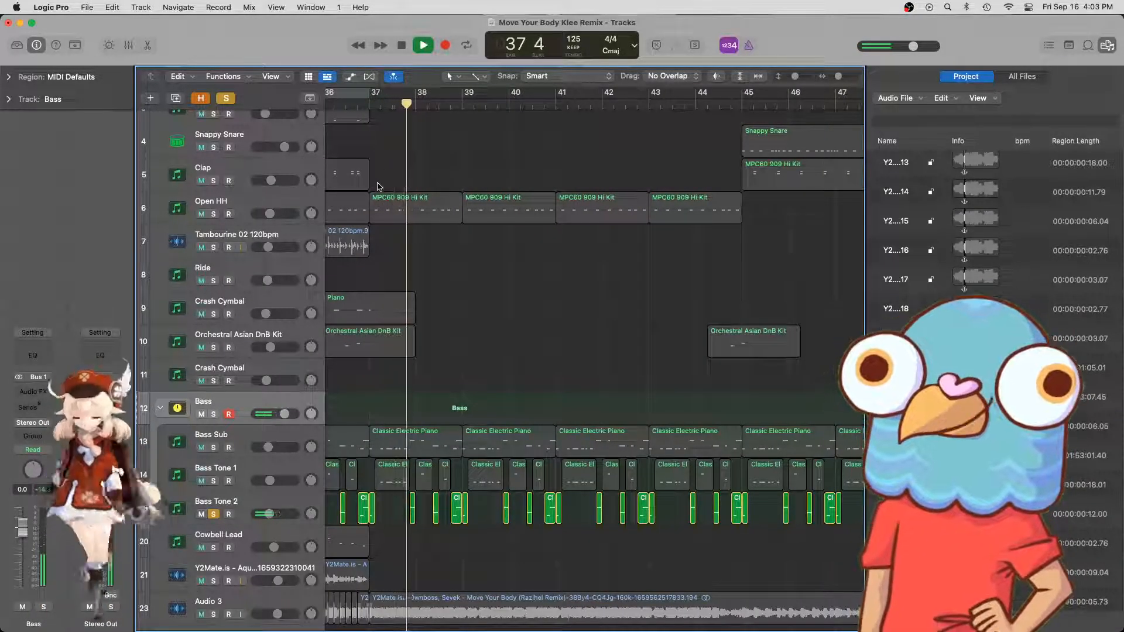
pyautogui.press('space')
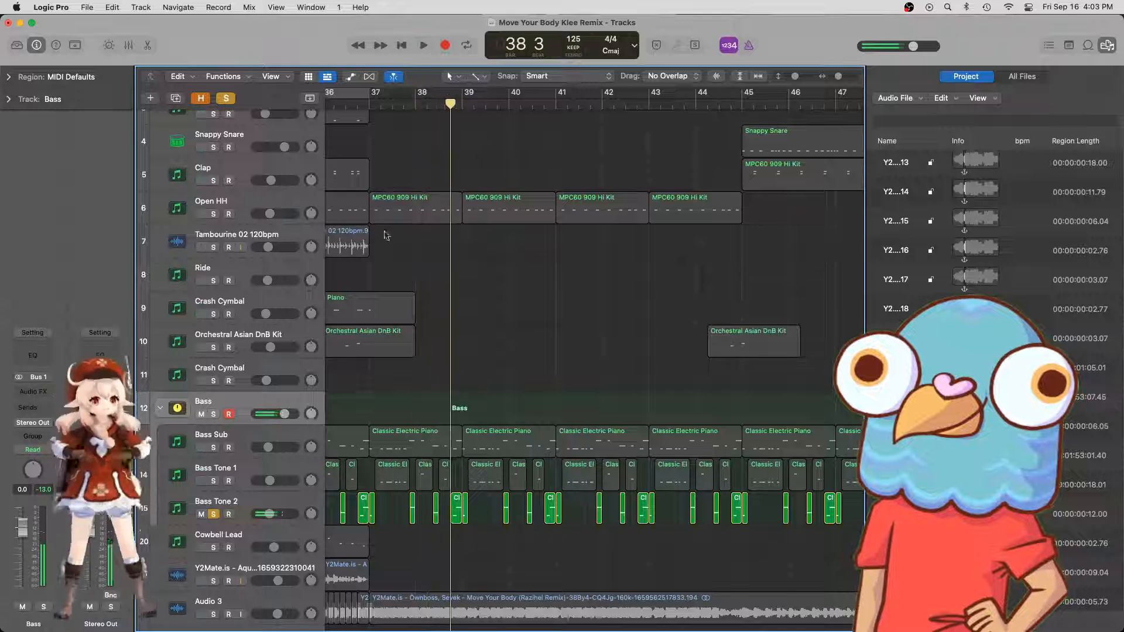
# - Move the solo from Bass Tone 2 to the whole Bass stack and play it from bar 37 to bar 39
pyautogui.click(215, 516)
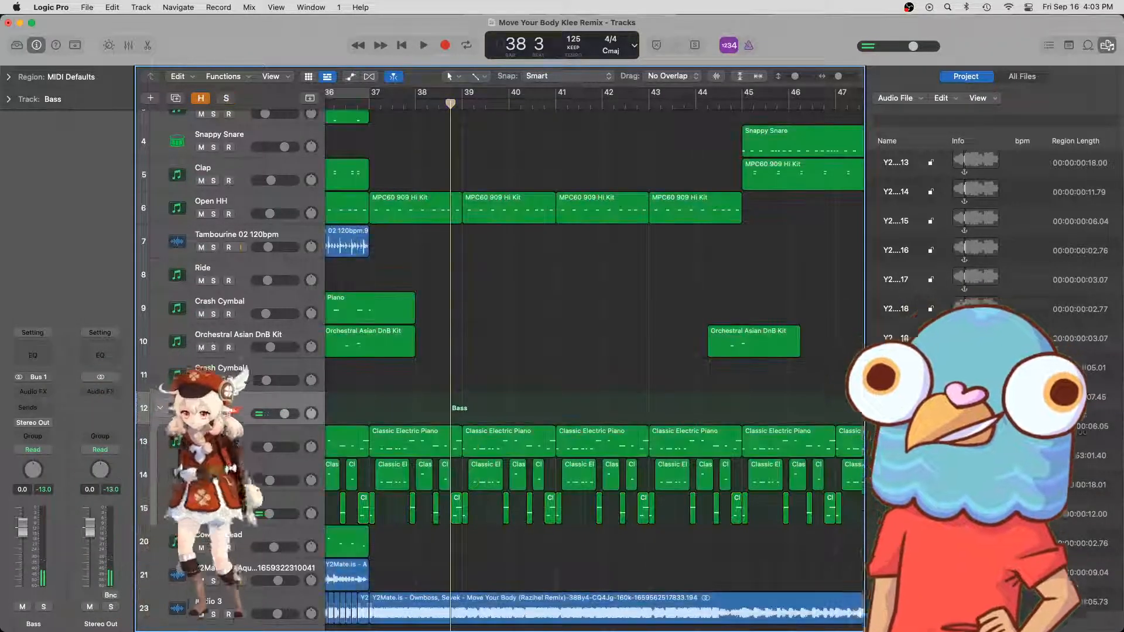
pyautogui.click(214, 414)
pyautogui.click(370, 104)
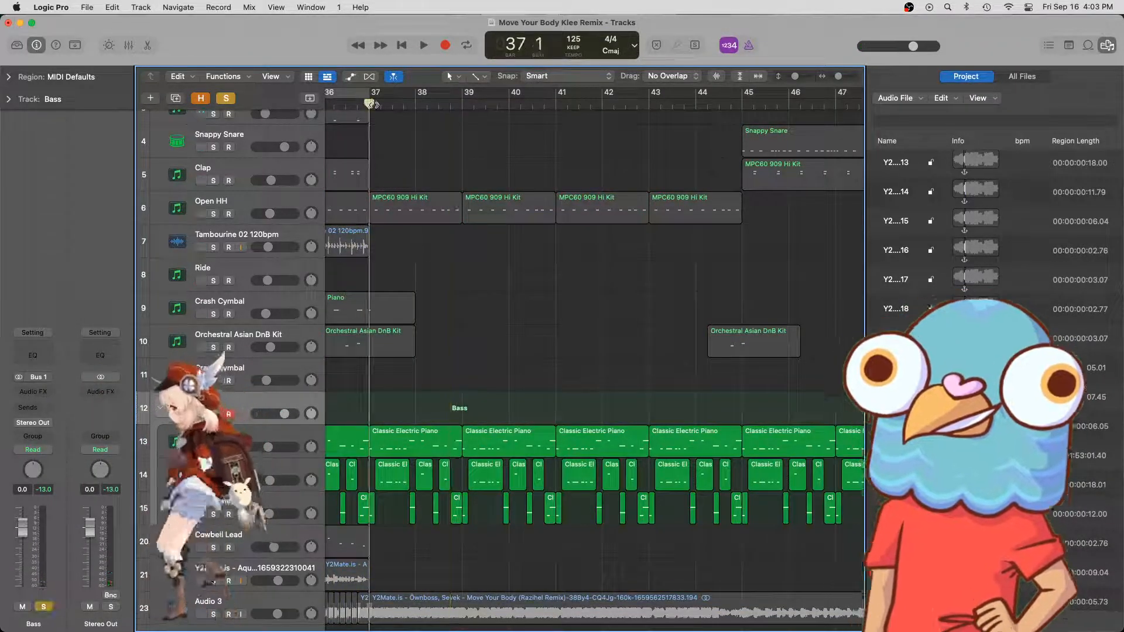
pyautogui.press('space')
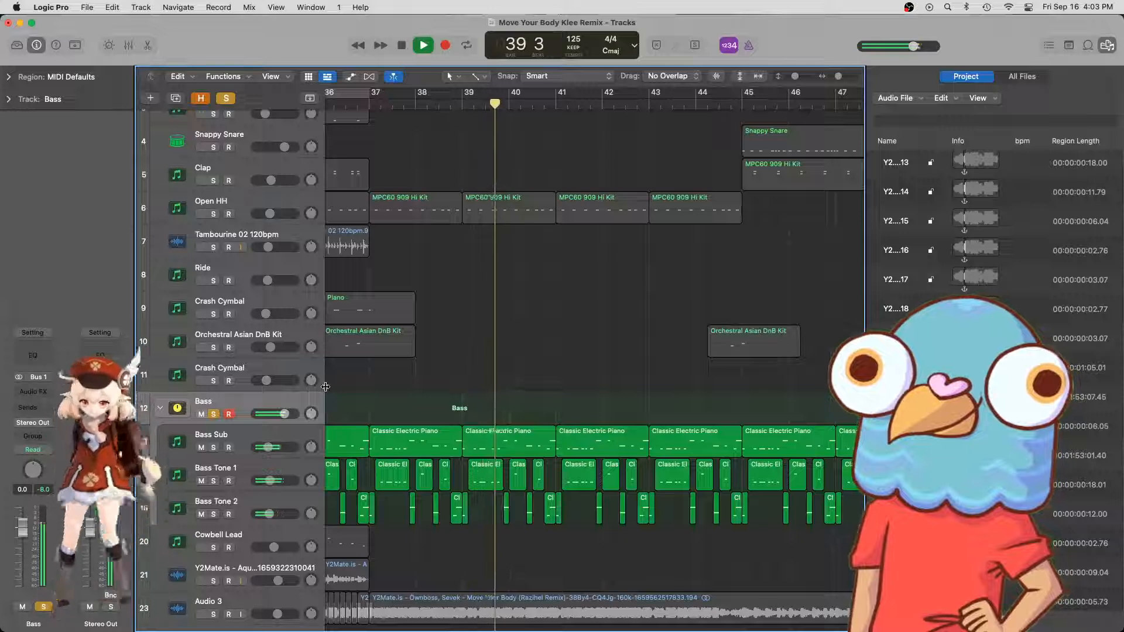
pyautogui.press('space')
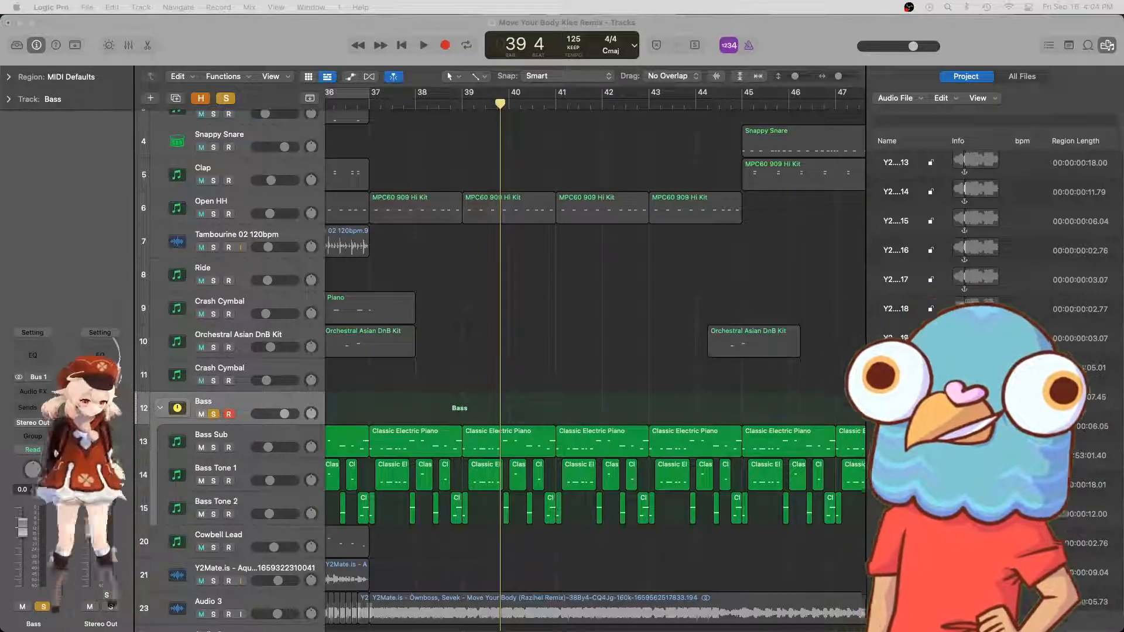
# - Collapse the Bass stack in the mixer and load the Drum Buss user channel strip setting from the Shidi Midi folder onto it
pyautogui.moveTo(1123, 21); pyautogui.dragTo(568, 7)
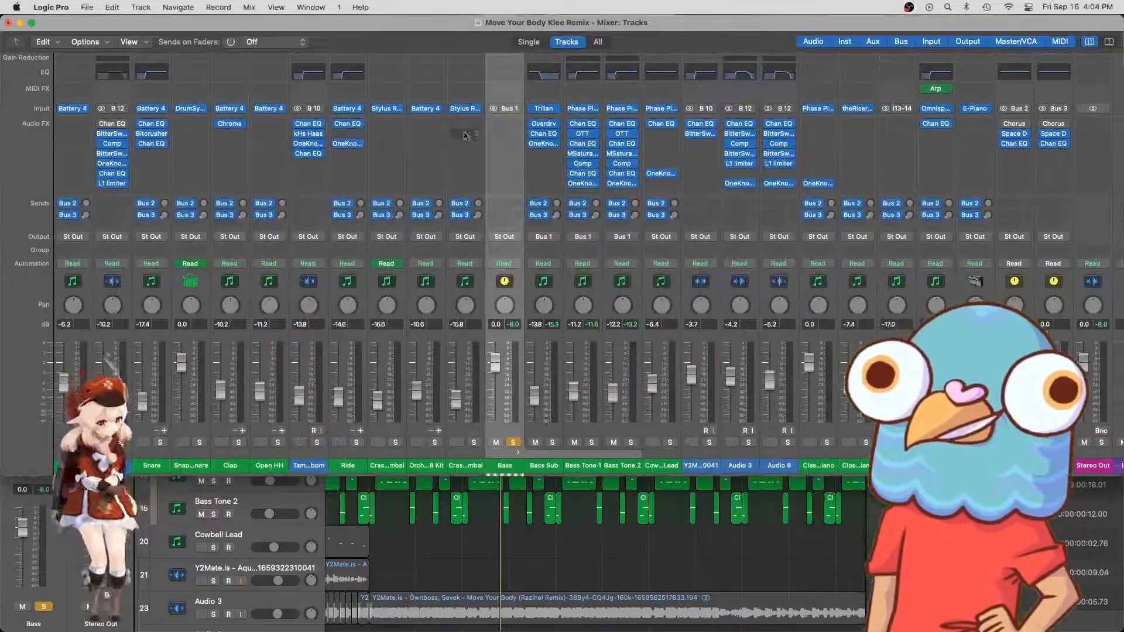
pyautogui.click(518, 454)
pyautogui.scroll(2, 514, 63)
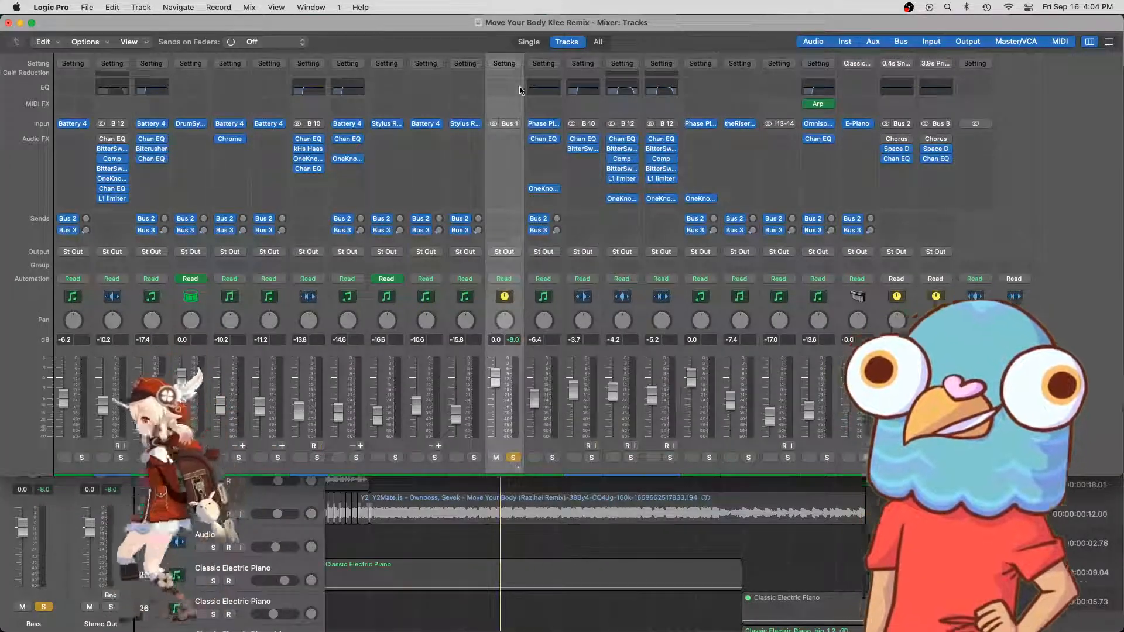
pyautogui.click(504, 63)
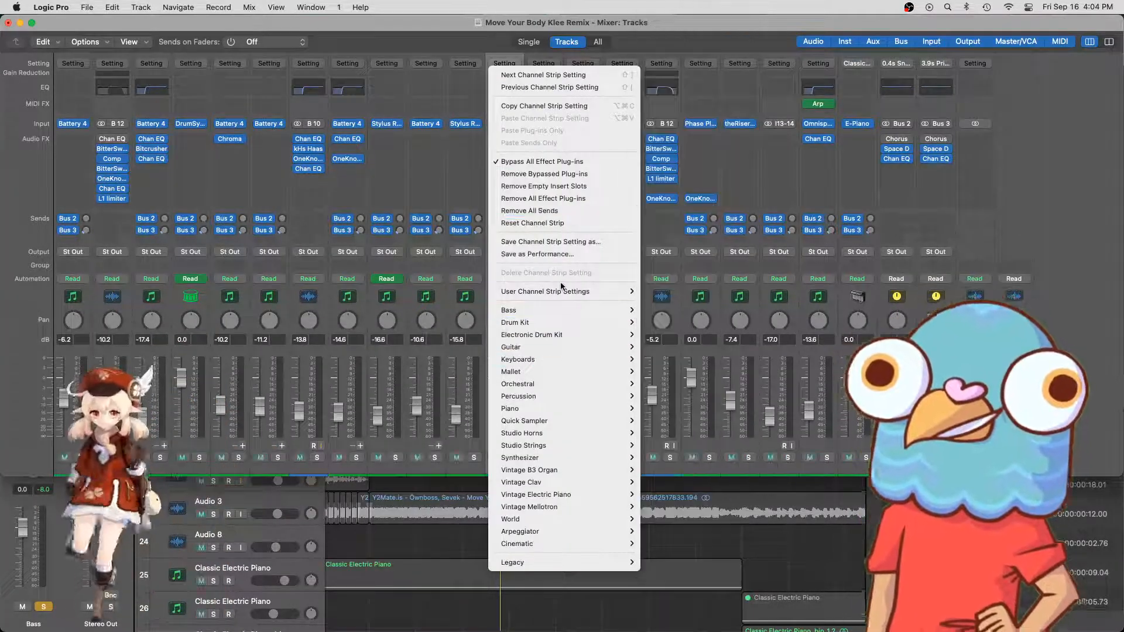
pyautogui.moveTo(562, 291)
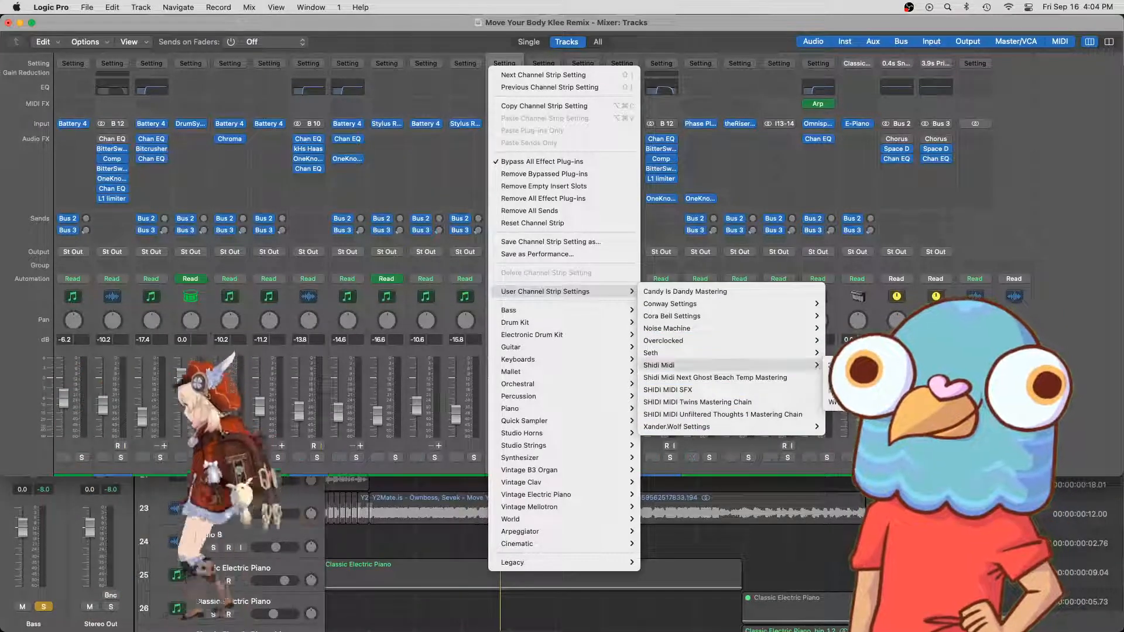
pyautogui.moveTo(715, 370)
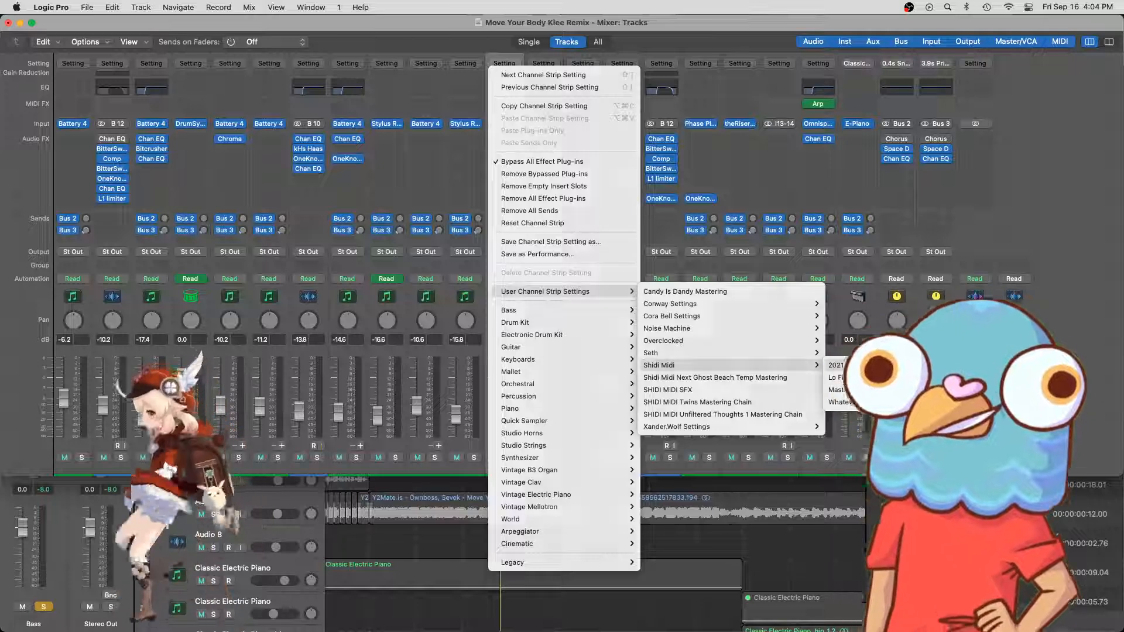
pyautogui.click(872, 378)
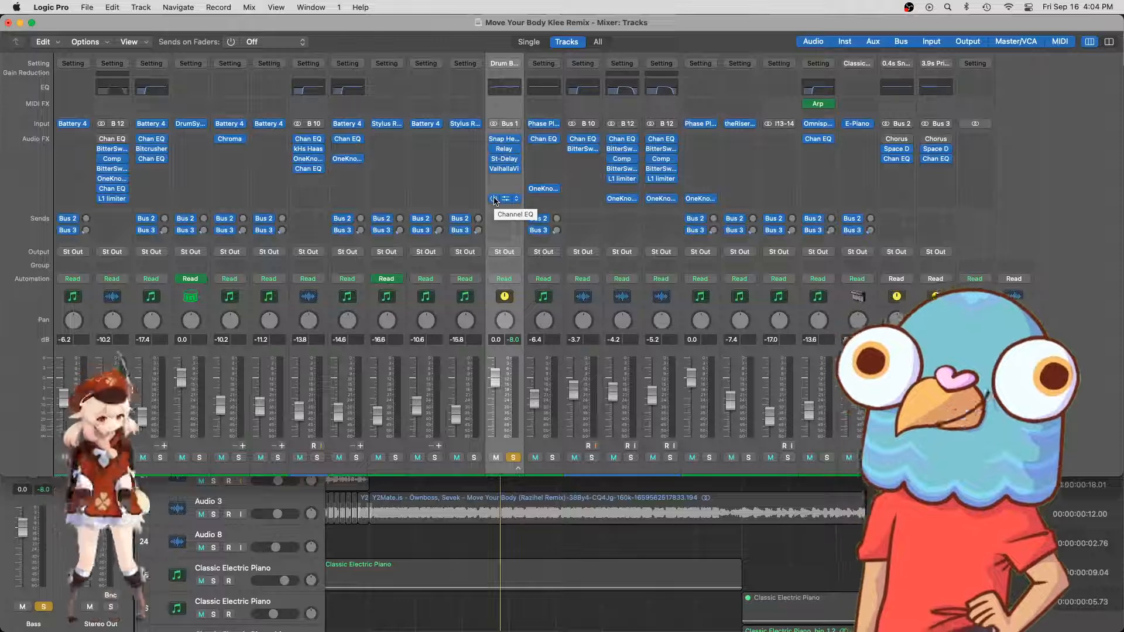
# - Turn Snap Heap's Macro 1 fully up on the Bass channel and set Relay's Width to 0%
pyautogui.click(501, 141)
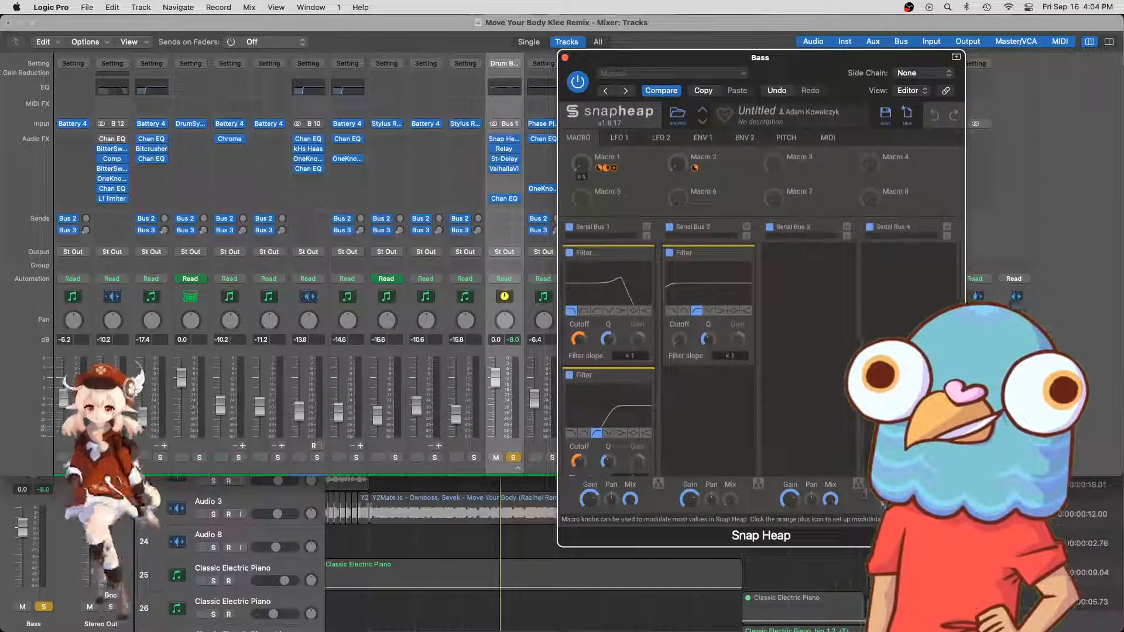
pyautogui.moveTo(589, 63); pyautogui.dragTo(693, 62)
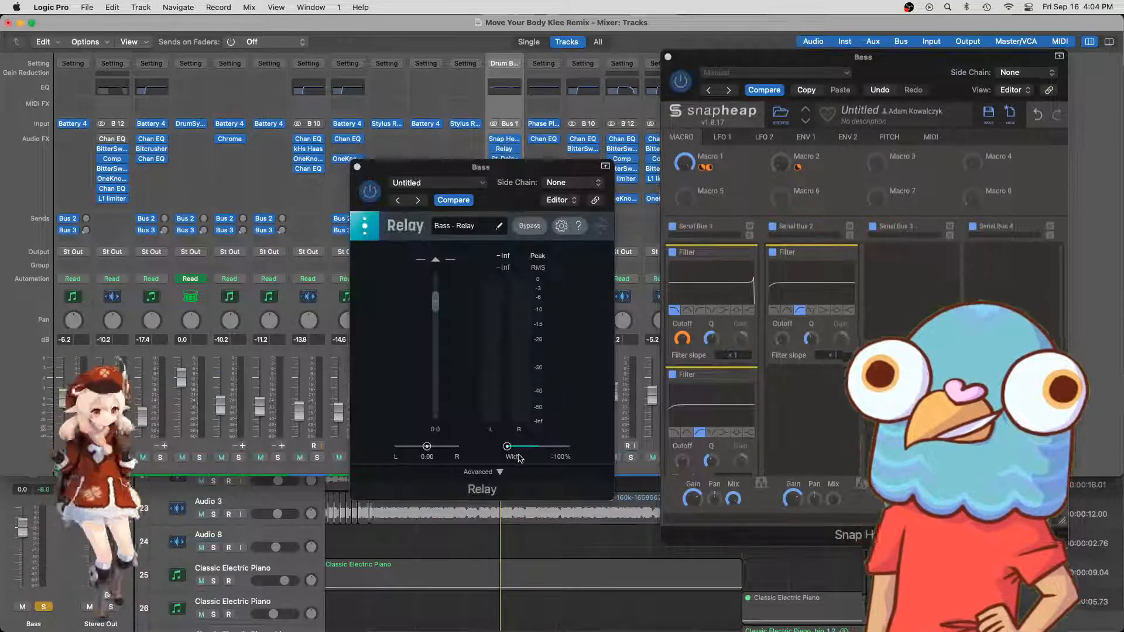
pyautogui.keyDown('alt'); pyautogui.click(507, 447); pyautogui.keyUp('alt')
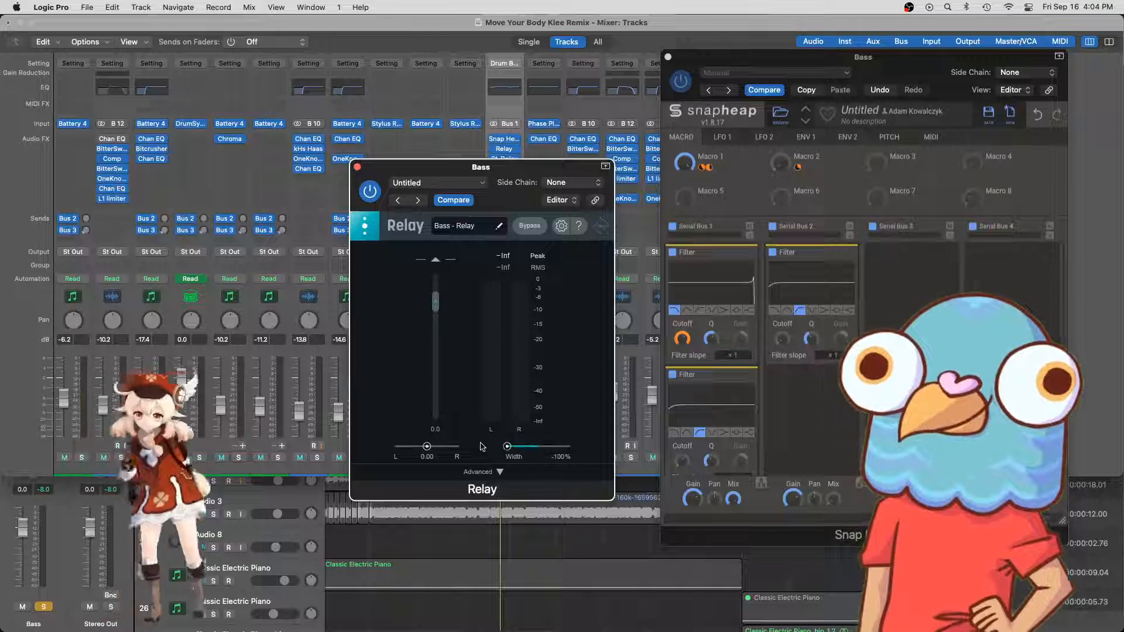
pyautogui.moveTo(507, 447); pyautogui.dragTo(543, 448)
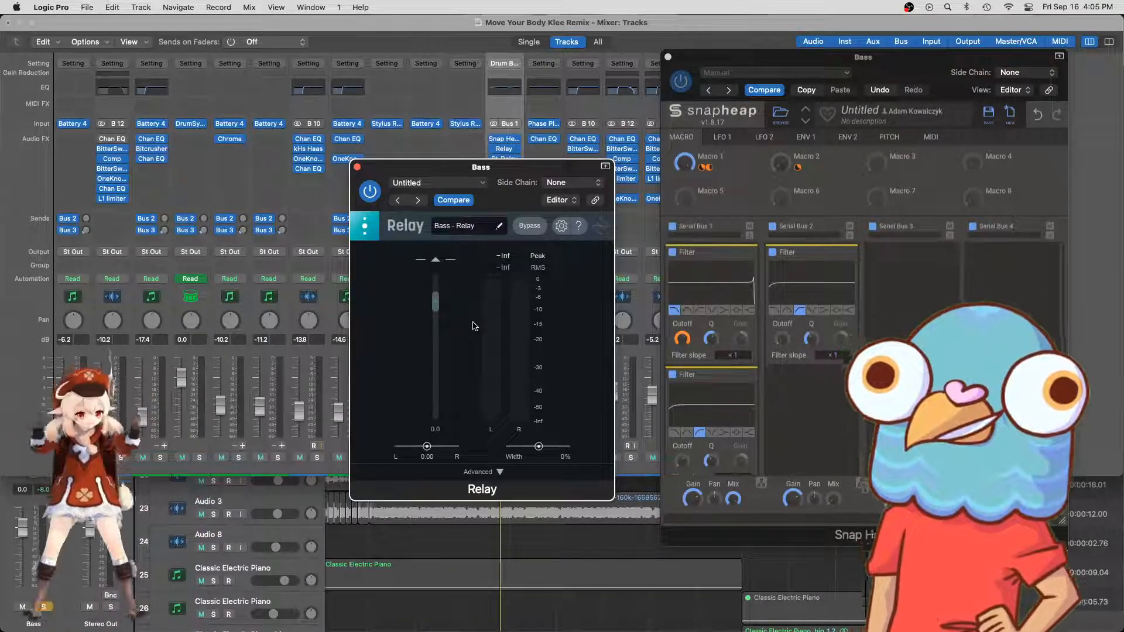
pyautogui.click(356, 168)
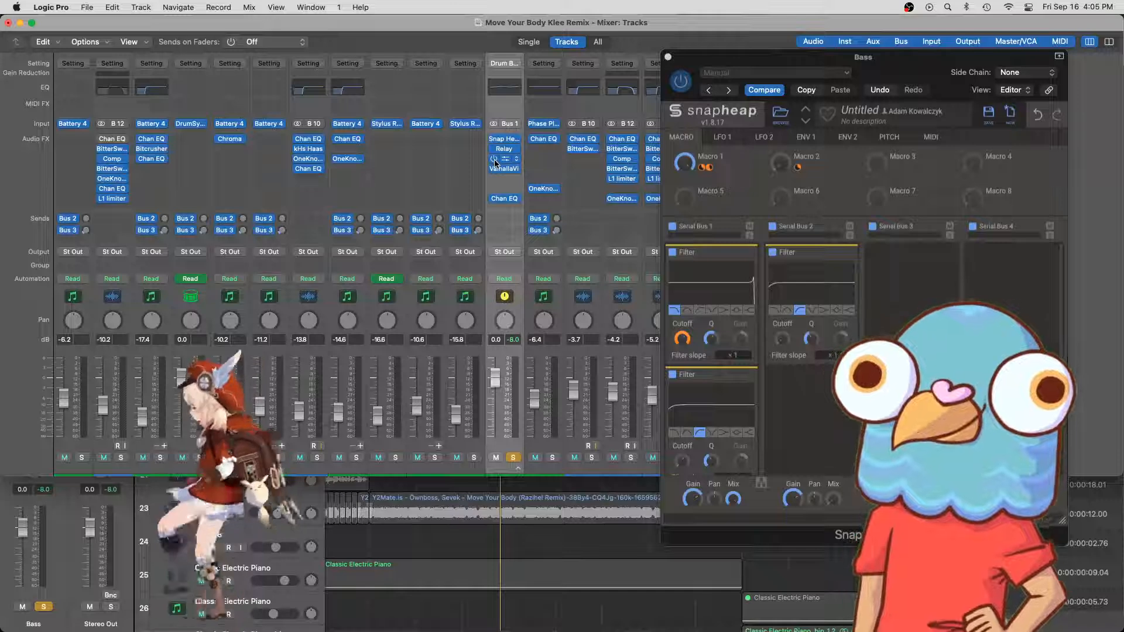
# - Check the Stereo Delay settings on the Bass channel and bypass all of its effects except Snap Heap, leaving the mixer closed
pyautogui.click(500, 159)
pyautogui.moveTo(474, 167); pyautogui.dragTo(340, 169)
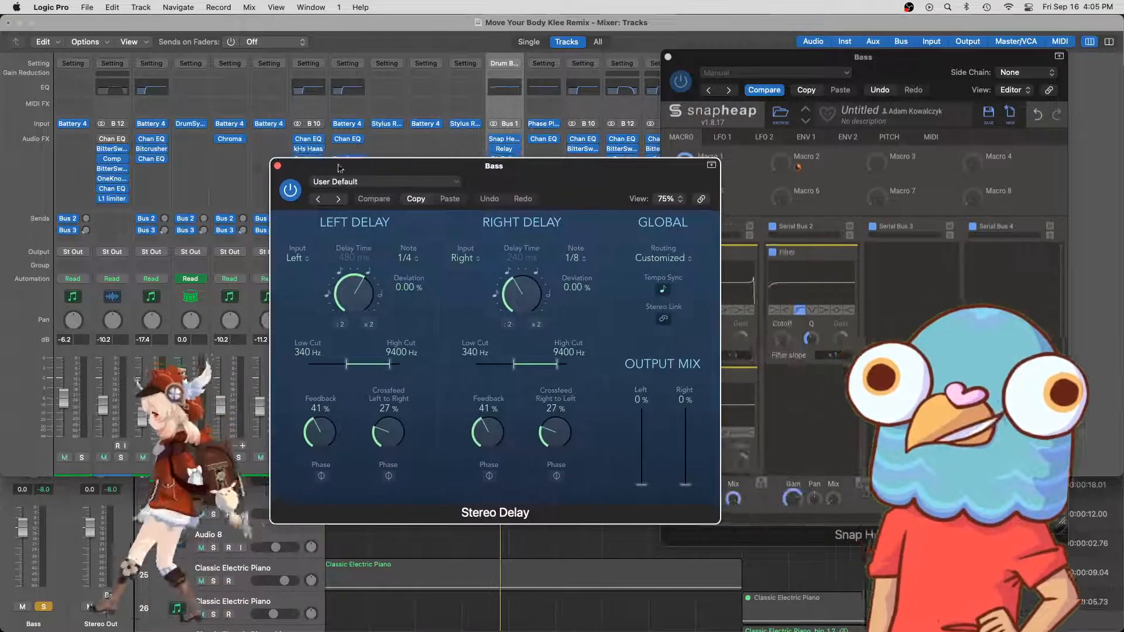
pyautogui.click(278, 167)
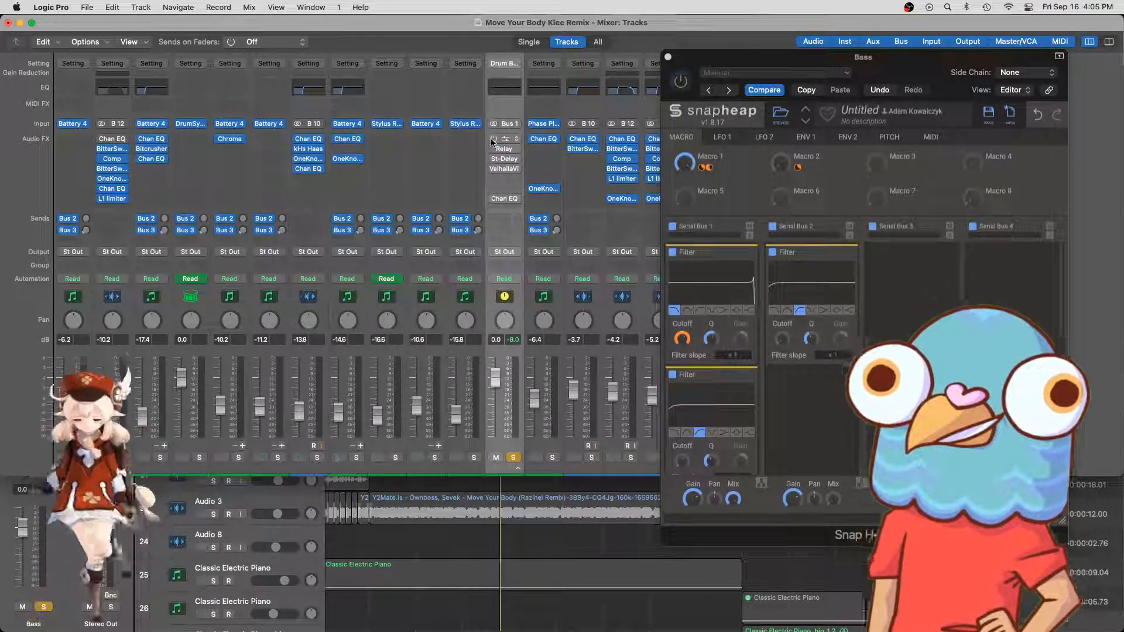
pyautogui.press('super+w')
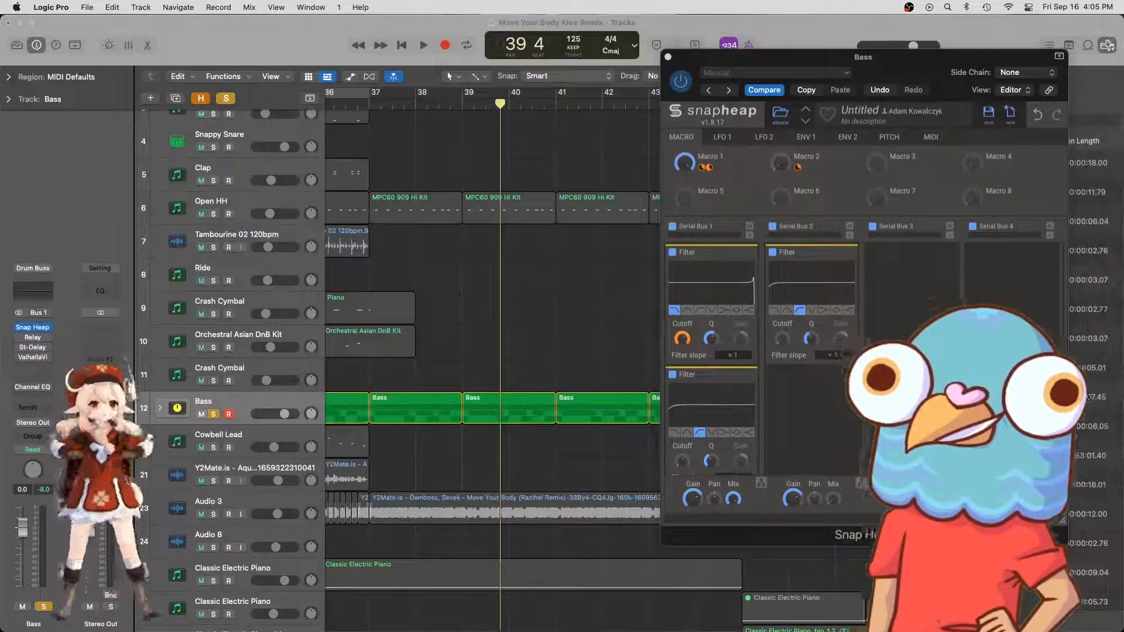
# - Play the soloed Bass stack from bar 36 to bar 42 while turning Snap Heap's Macro 1 fully down
pyautogui.hscroll(-4, 476, 170)
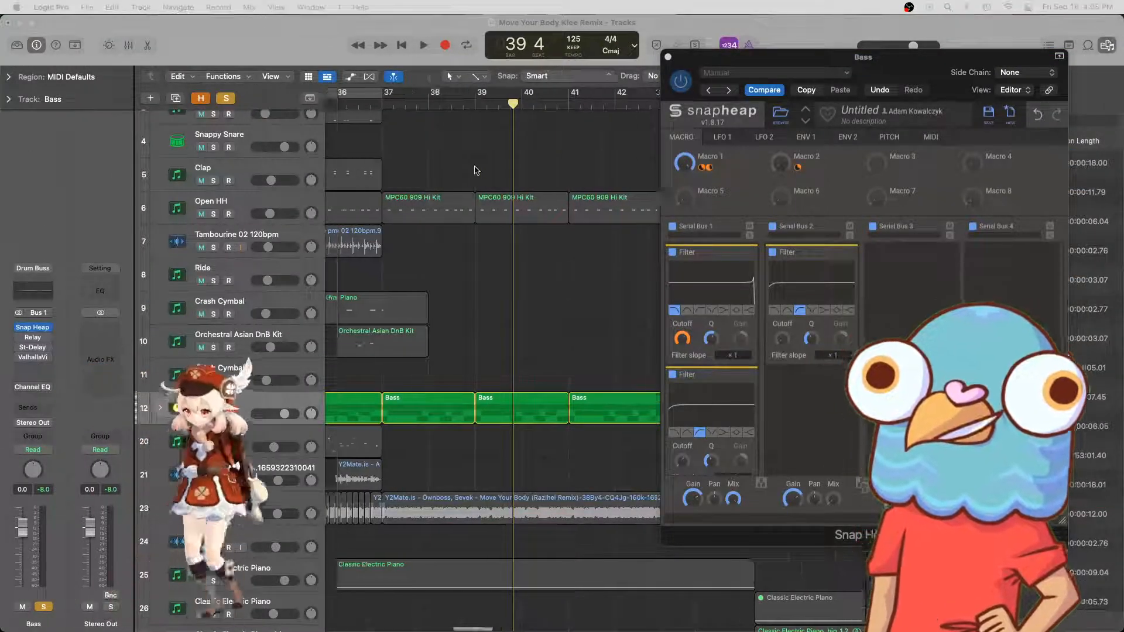
pyautogui.click(416, 102)
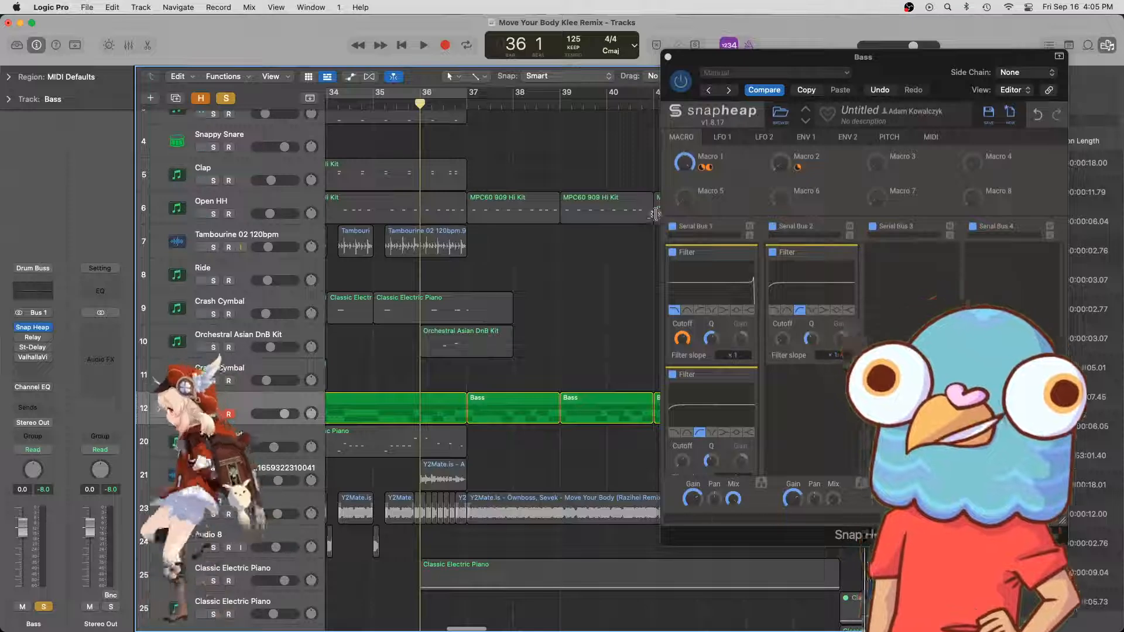
pyautogui.press('space')
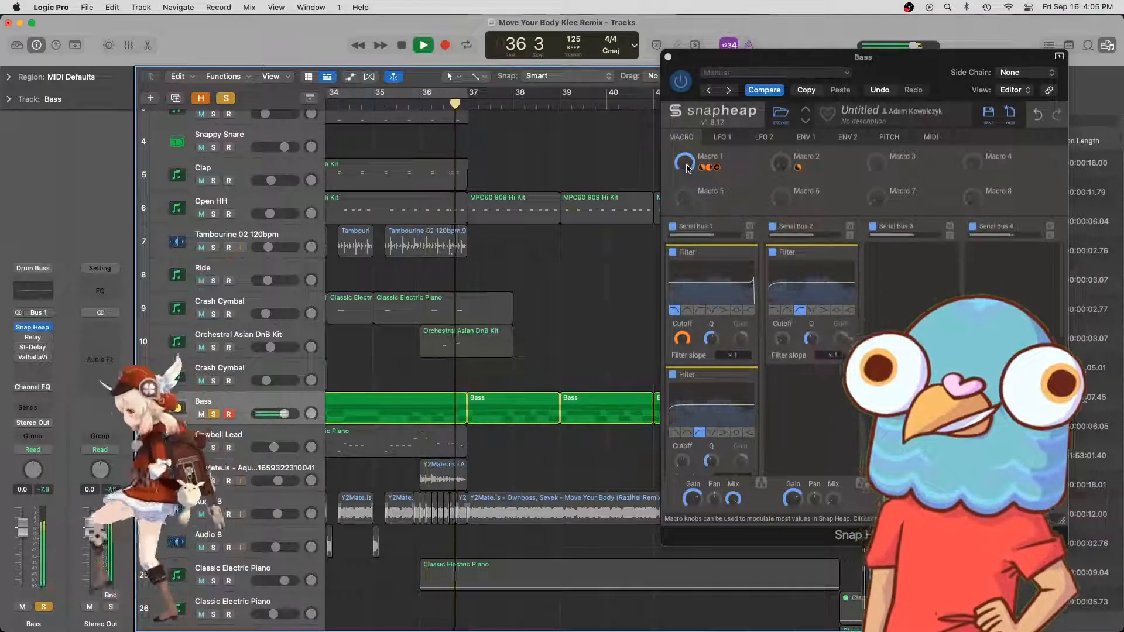
pyautogui.moveTo(686, 168); pyautogui.dragTo(687, 225)
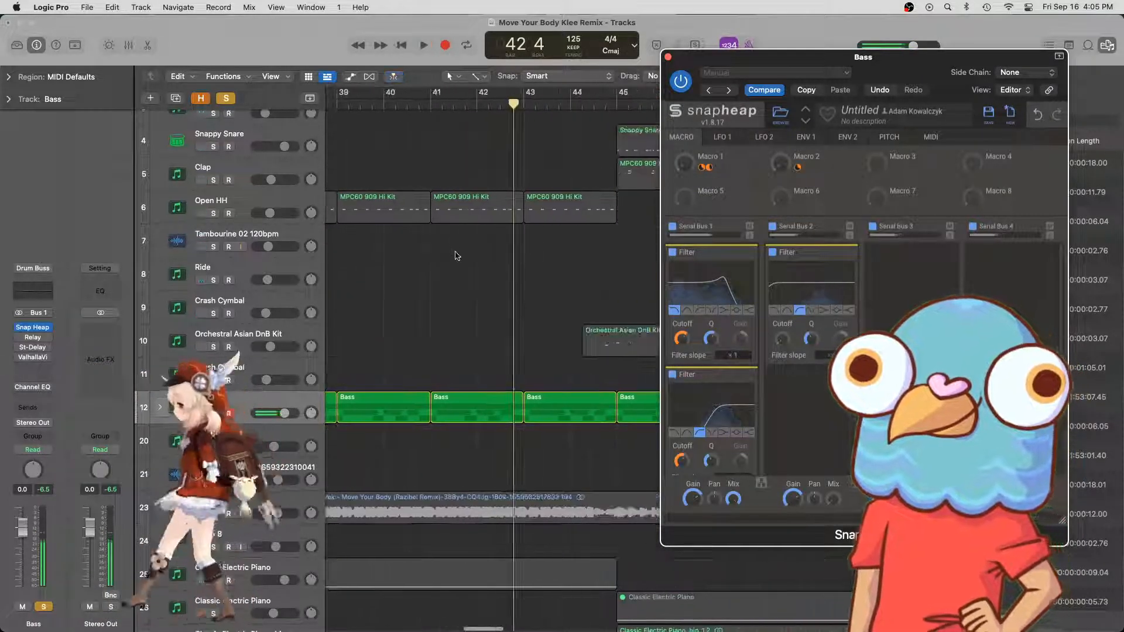
pyautogui.press('space')
# - Turn Snap Heap's Macro 1 back fully up and close the plug-in window
pyautogui.hscroll(-2, 454, 241)
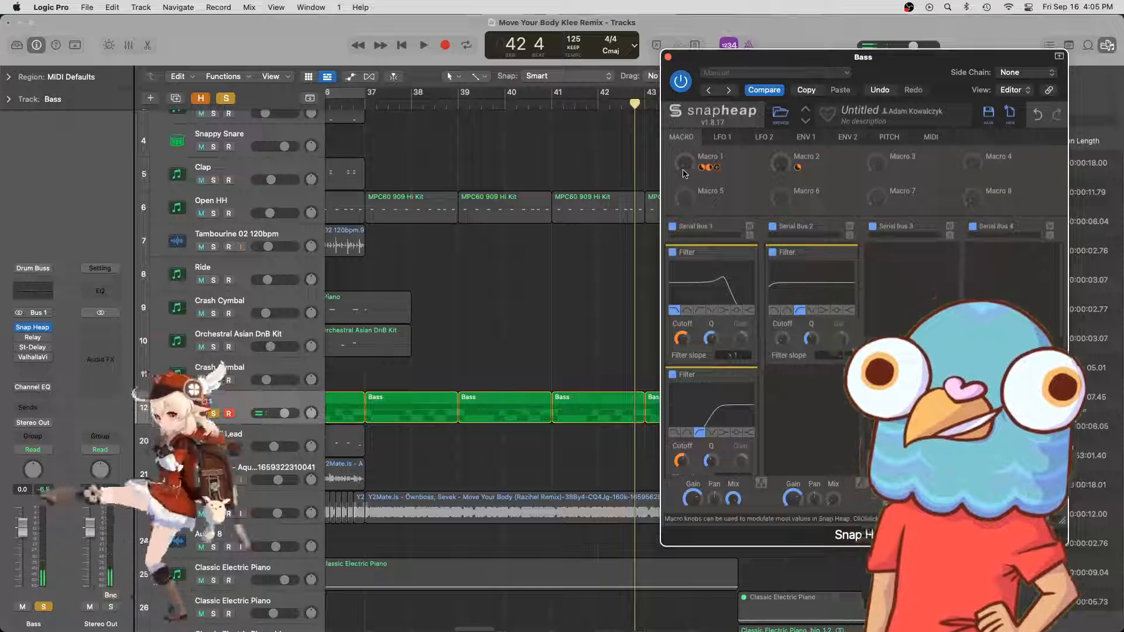
pyautogui.hscroll(1, 548, 293)
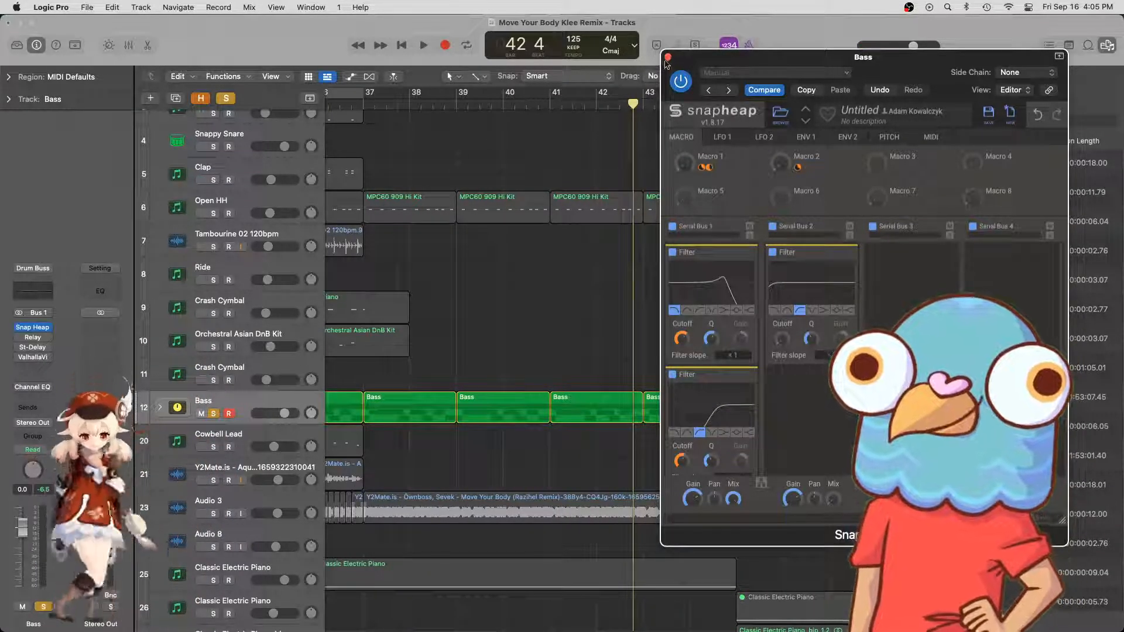
pyautogui.moveTo(678, 158); pyautogui.dragTo(676, 76)
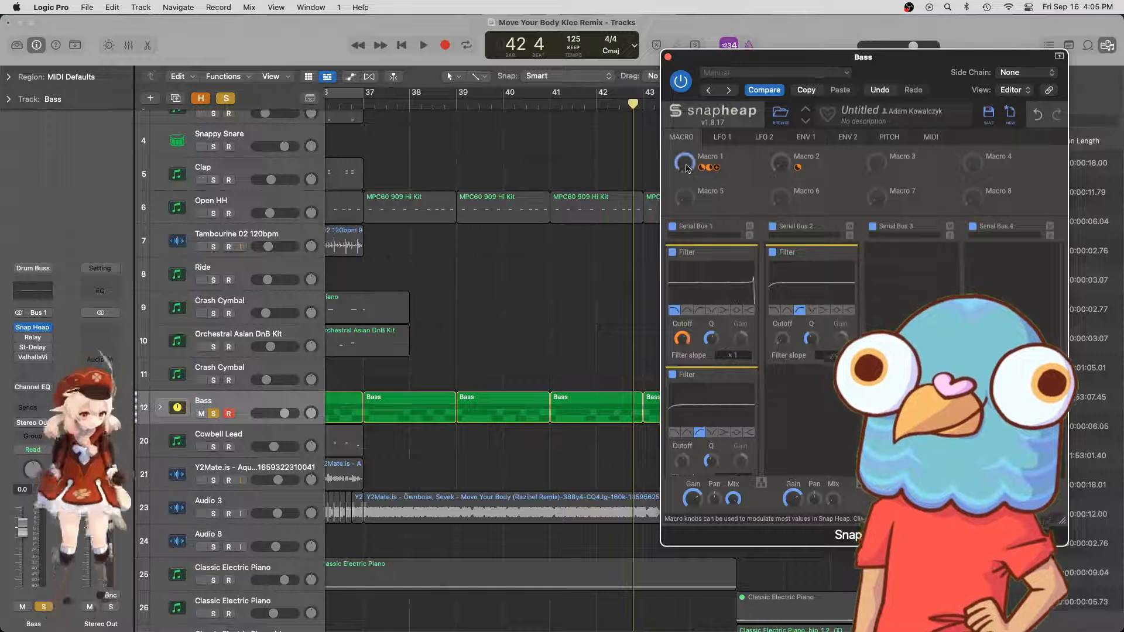
pyautogui.click(669, 57)
# - Show track automation and set the Bass track's automation parameter to Snap Heap's Macro 1 in Read mode
pyautogui.moveTo(352, 104); pyautogui.dragTo(357, 103)
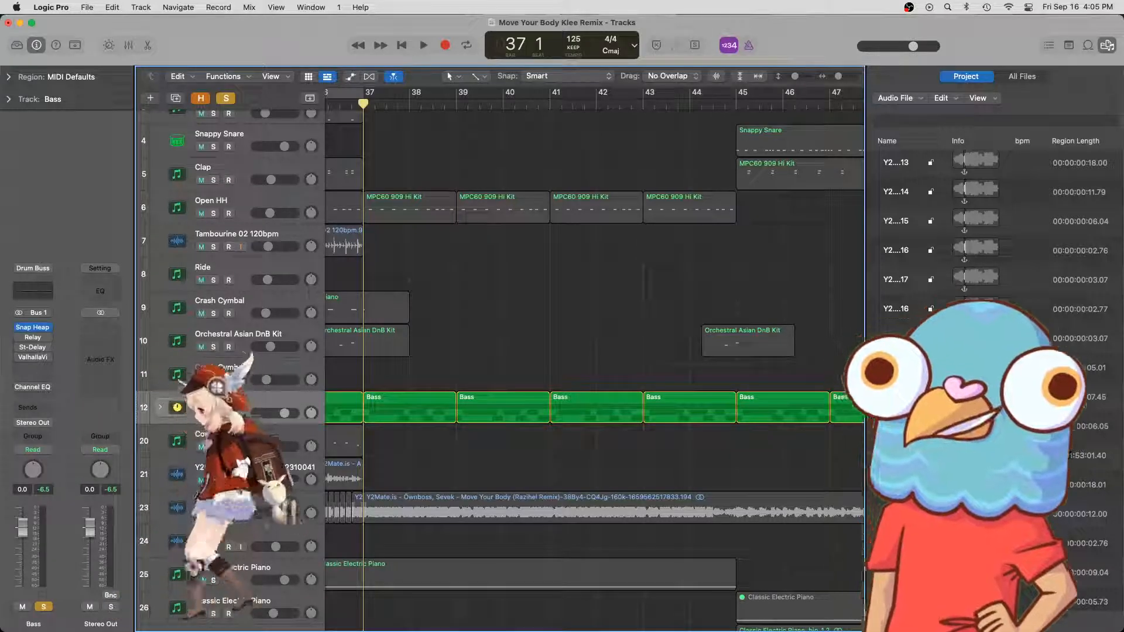
pyautogui.press('a')
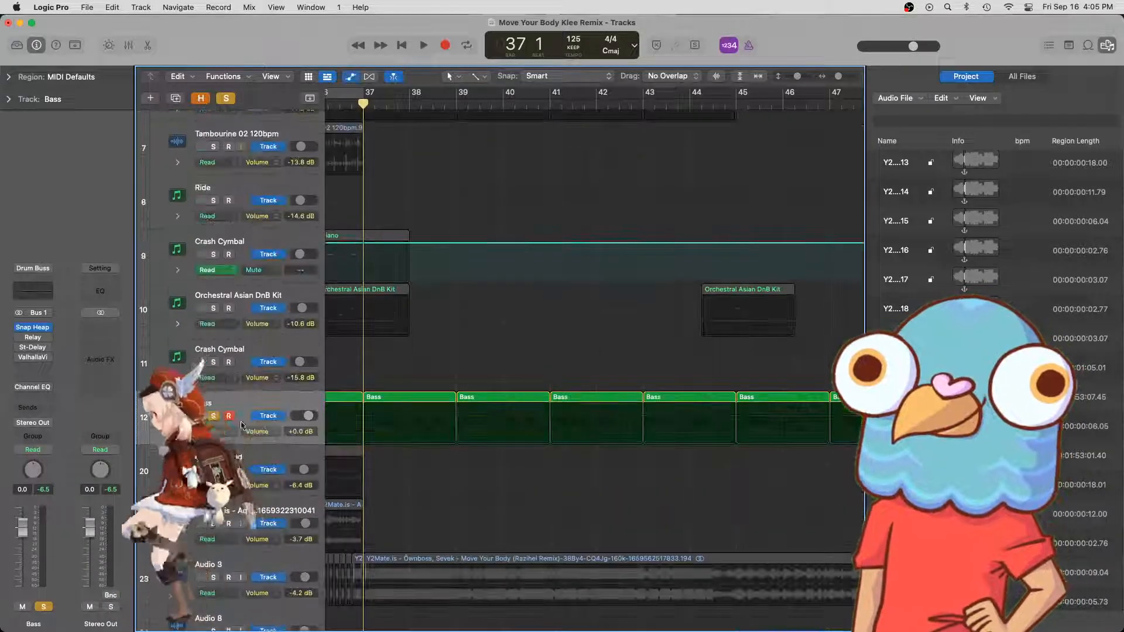
pyautogui.click(181, 432)
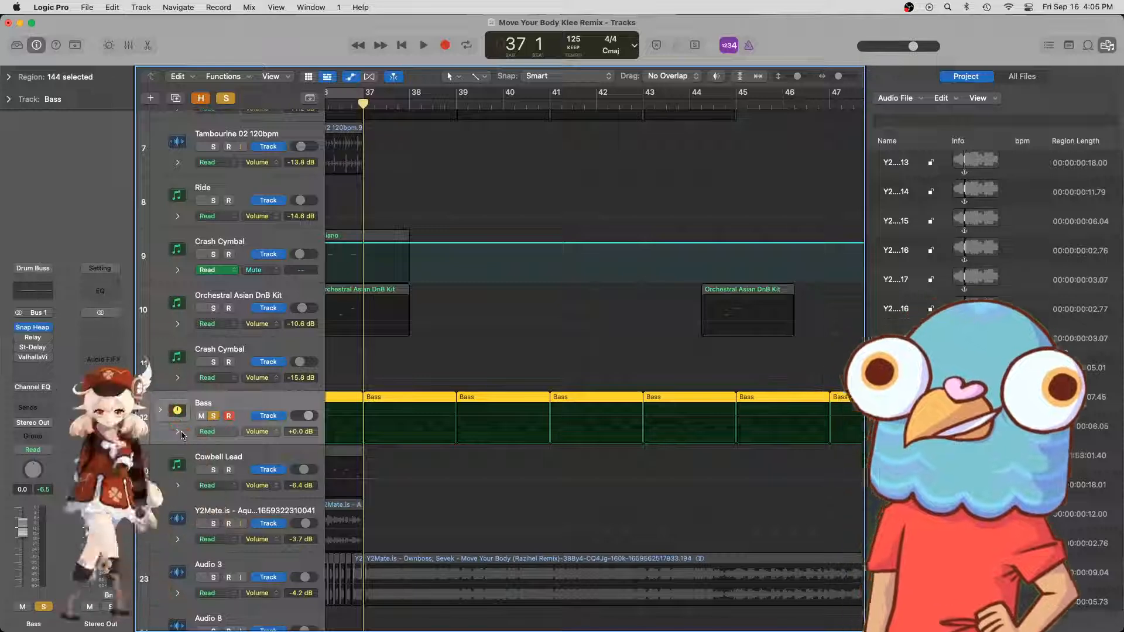
pyautogui.click(180, 431)
pyautogui.click(161, 411)
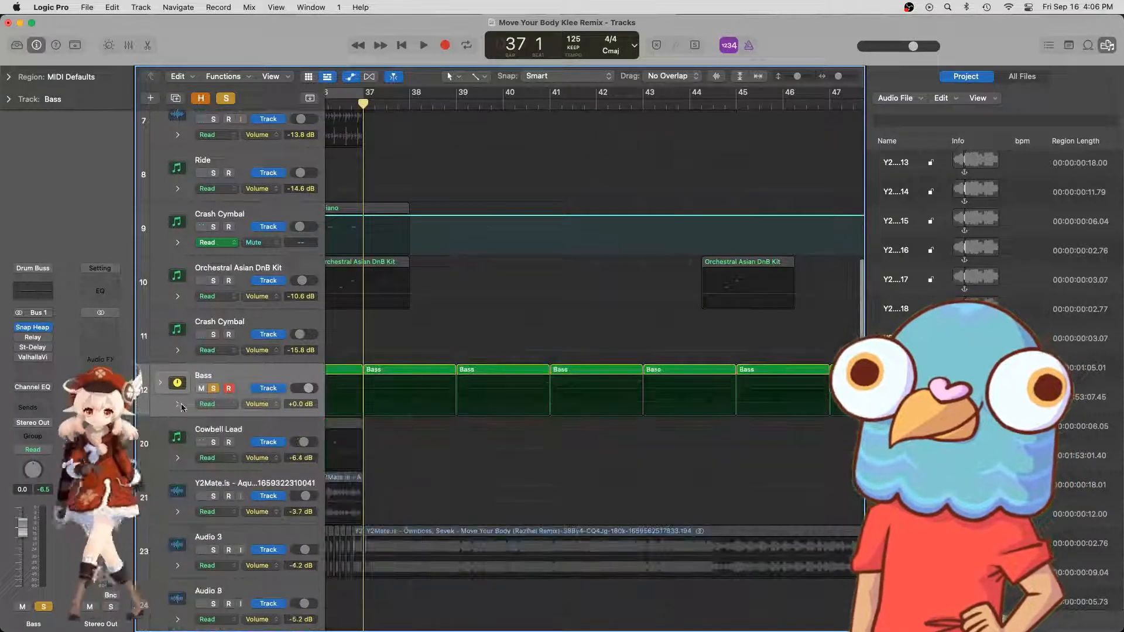
pyautogui.click(214, 404)
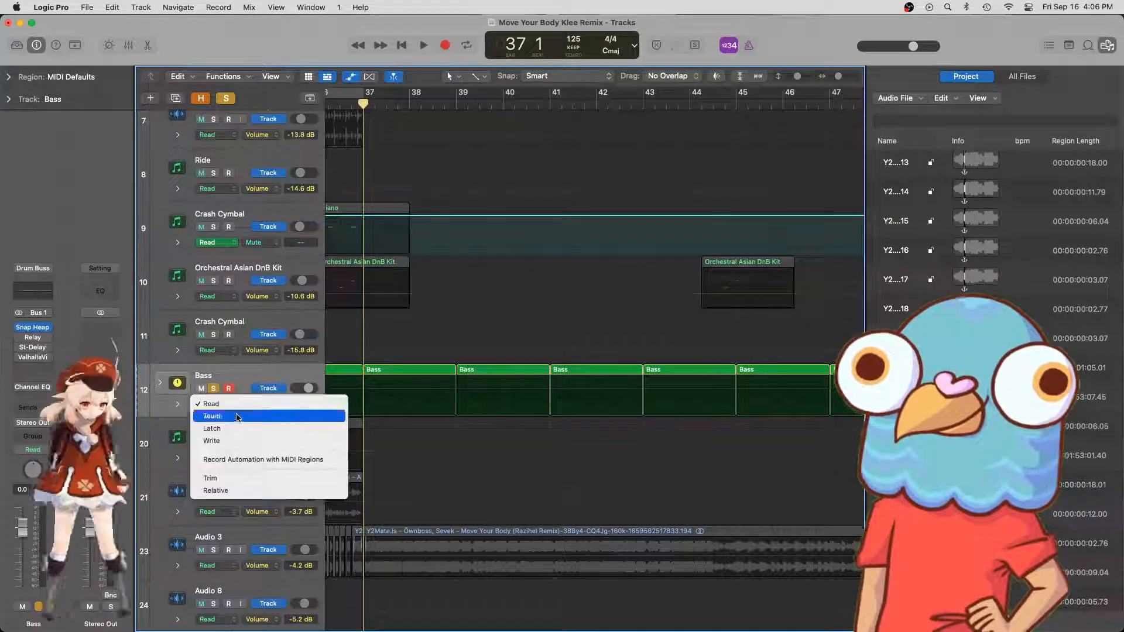
pyautogui.click(246, 405)
pyautogui.click(266, 410)
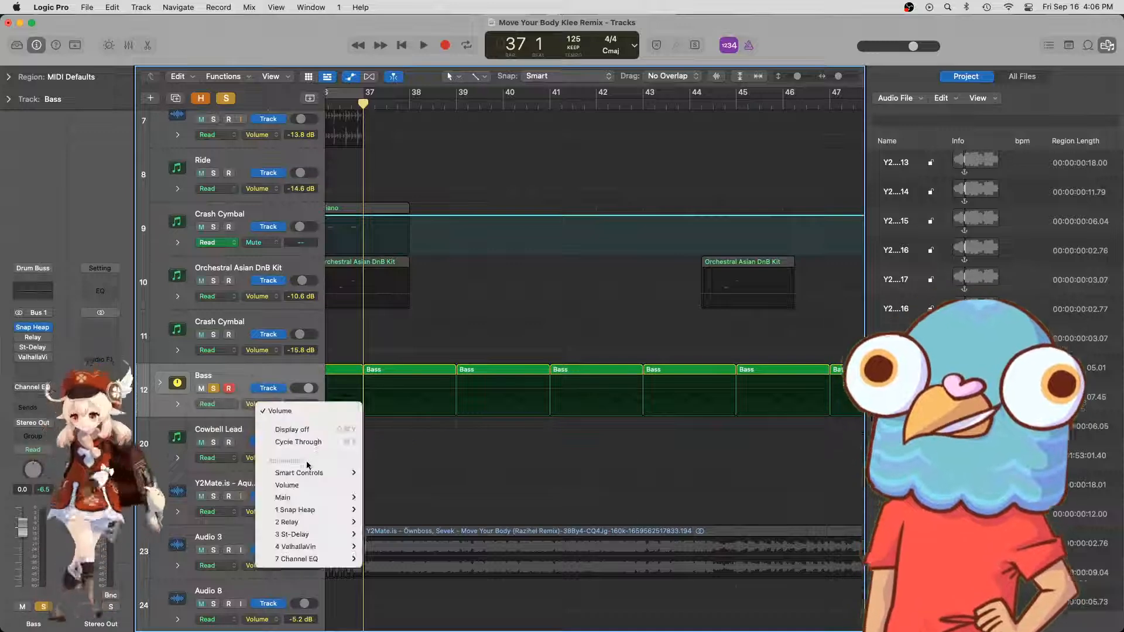
pyautogui.moveTo(307, 510)
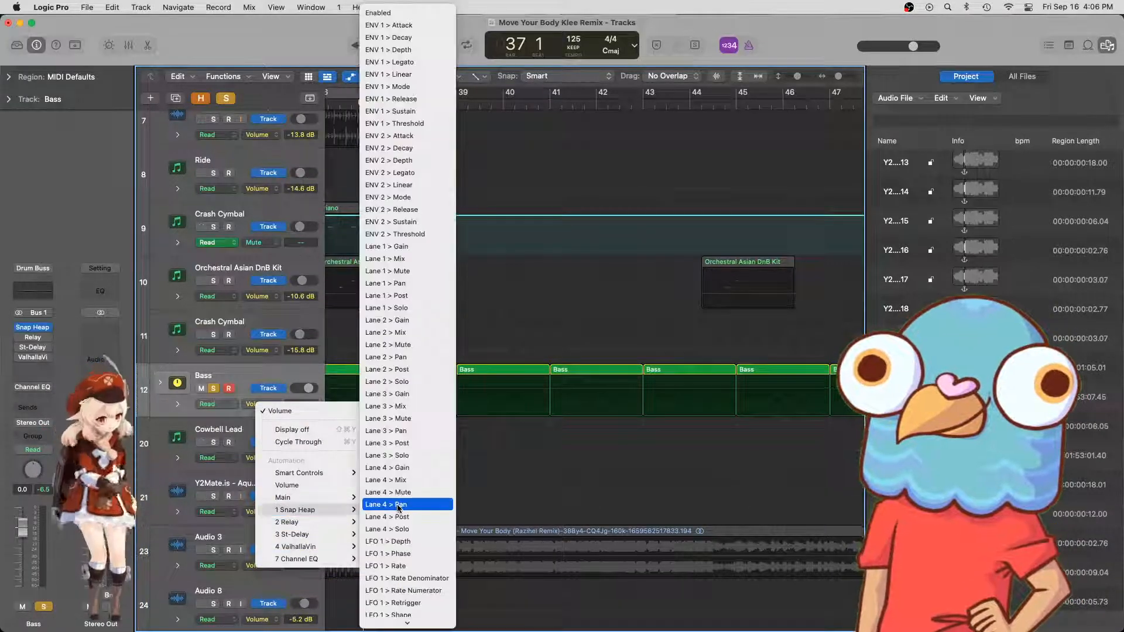
pyautogui.scroll(-5, 398, 509)
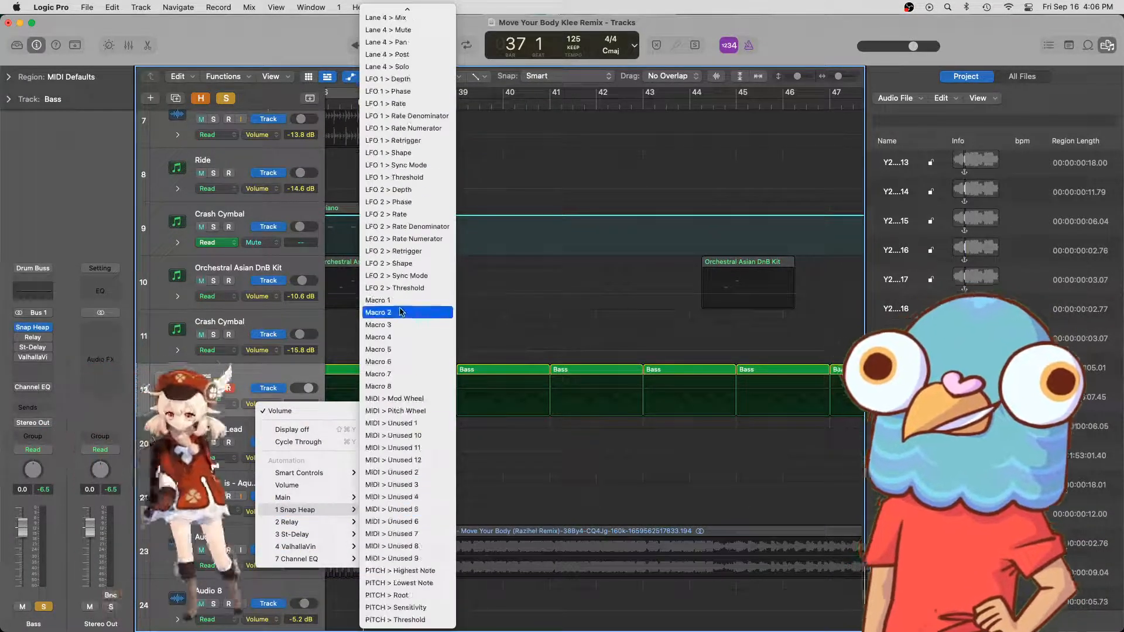
pyautogui.click(377, 300)
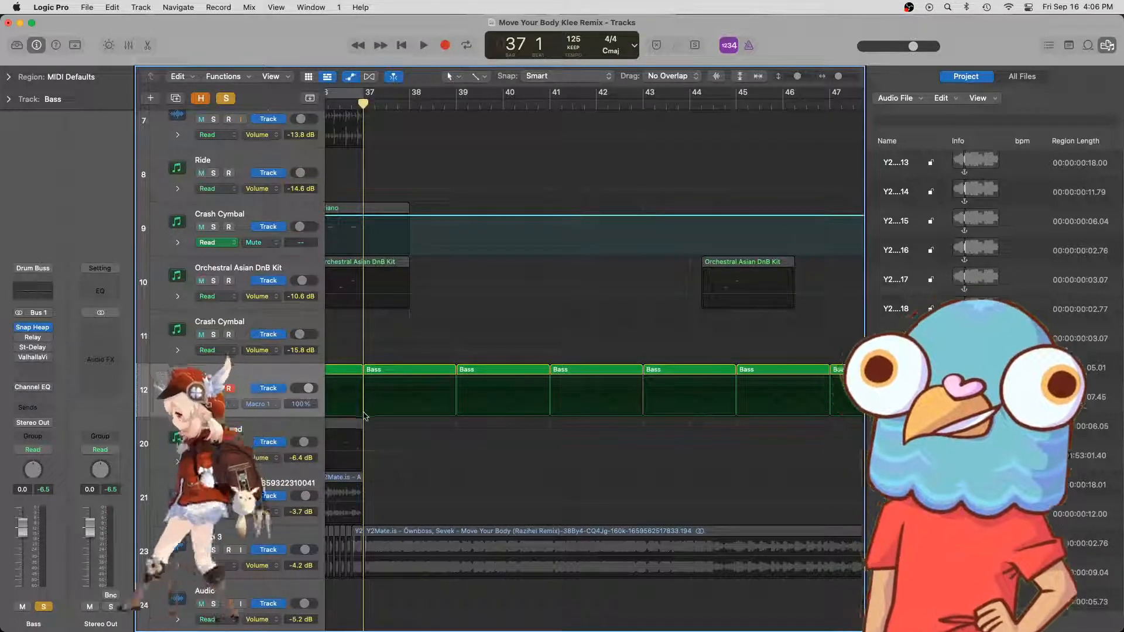
# - Place a 100% Macro 1 automation point on the Bass track at position 37 1 4 236
pyautogui.click(365, 413)
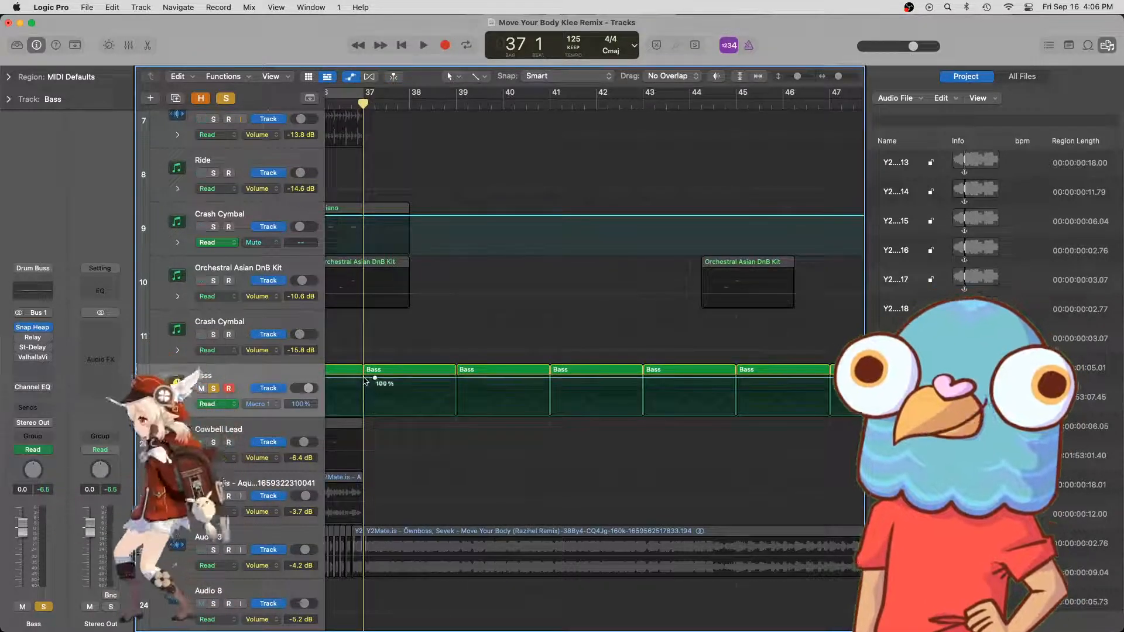
pyautogui.click(368, 379)
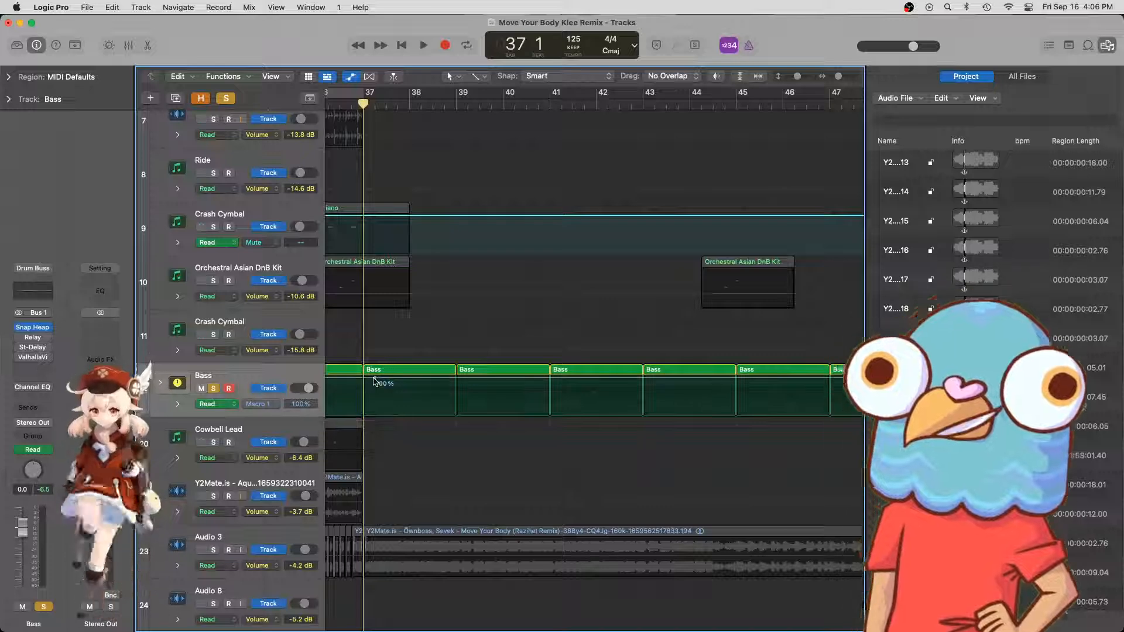
pyautogui.moveTo(373, 378)
pyautogui.mouseDown()
pyautogui.moveTo(352, 378)
pyautogui.moveTo(374, 378)
pyautogui.mouseUp()
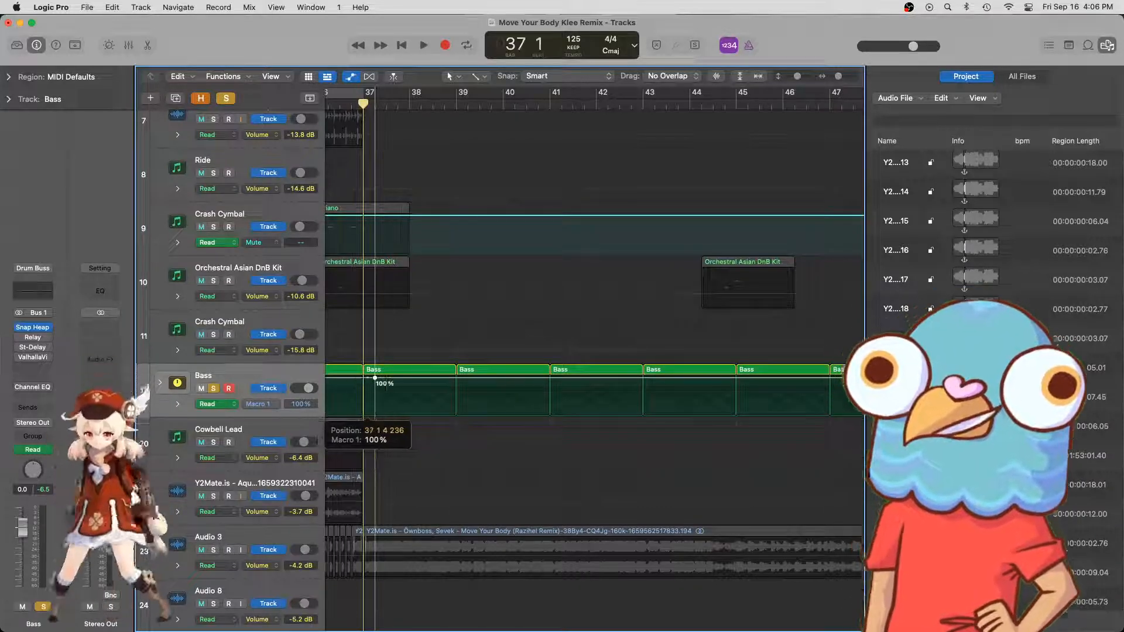
pyautogui.press('super+Right')
pyautogui.press('super+Left')
pyautogui.press('super+Left')
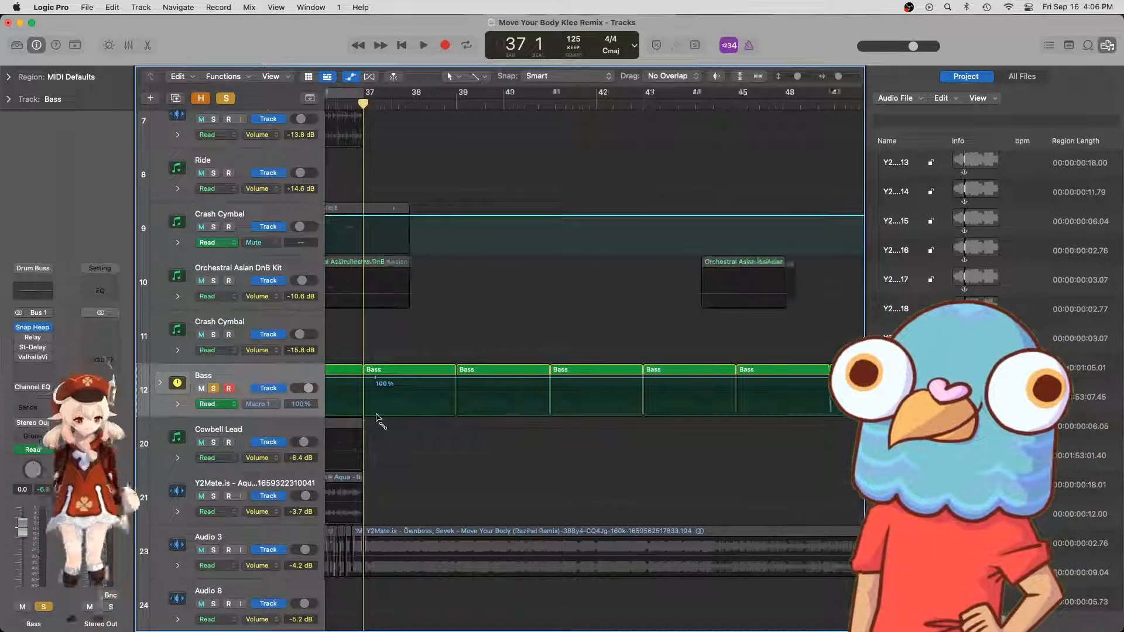
pyautogui.hscroll(-3, 377, 418)
pyautogui.hscroll(-1, 376, 418)
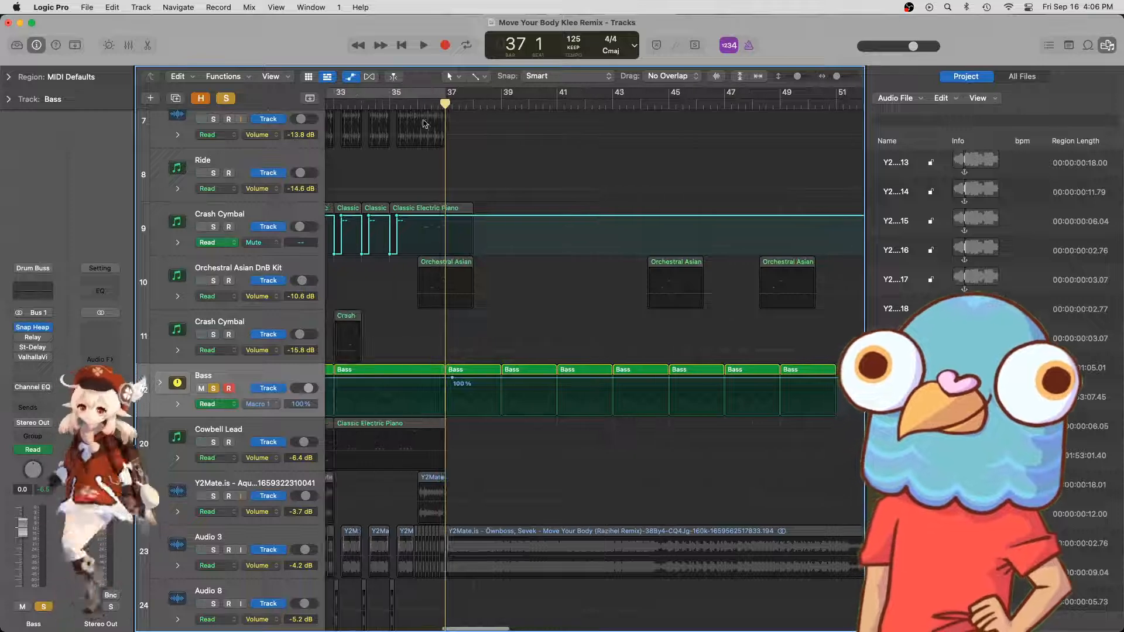
pyautogui.press('super+Right')
pyautogui.press('super+Right')
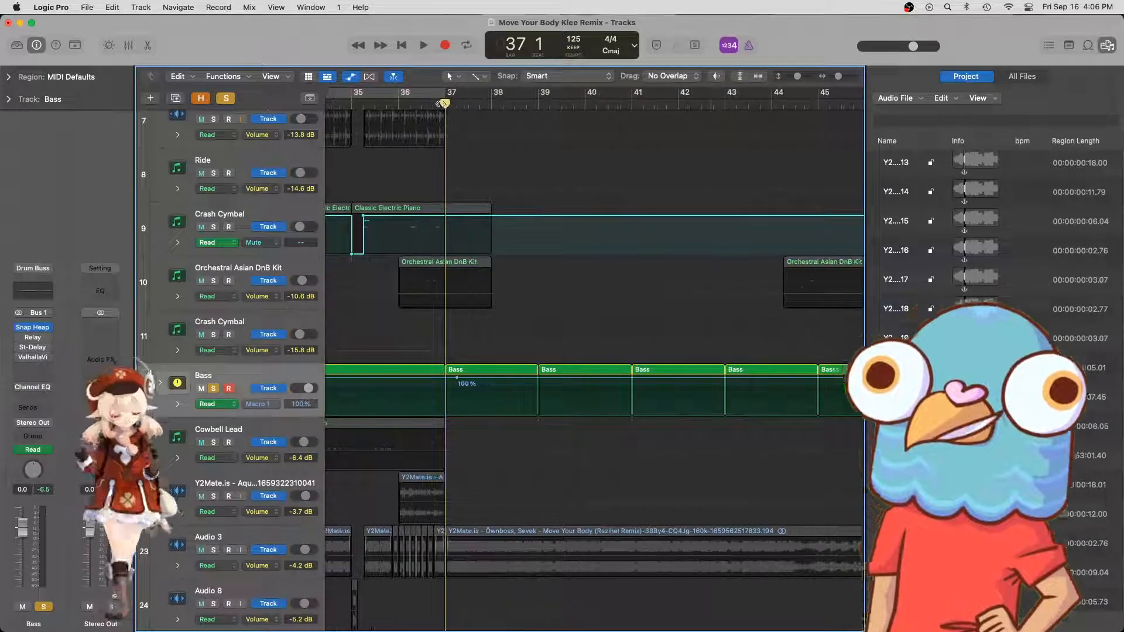
# - Ramp the Bass track's Macro 1 automation from 100% after bar 37 down to 0% at position 46 3 4 236
pyautogui.hscroll(3, 490, 351)
pyautogui.moveTo(343, 380); pyautogui.dragTo(321, 381)
pyautogui.hscroll(-5, 446, 401)
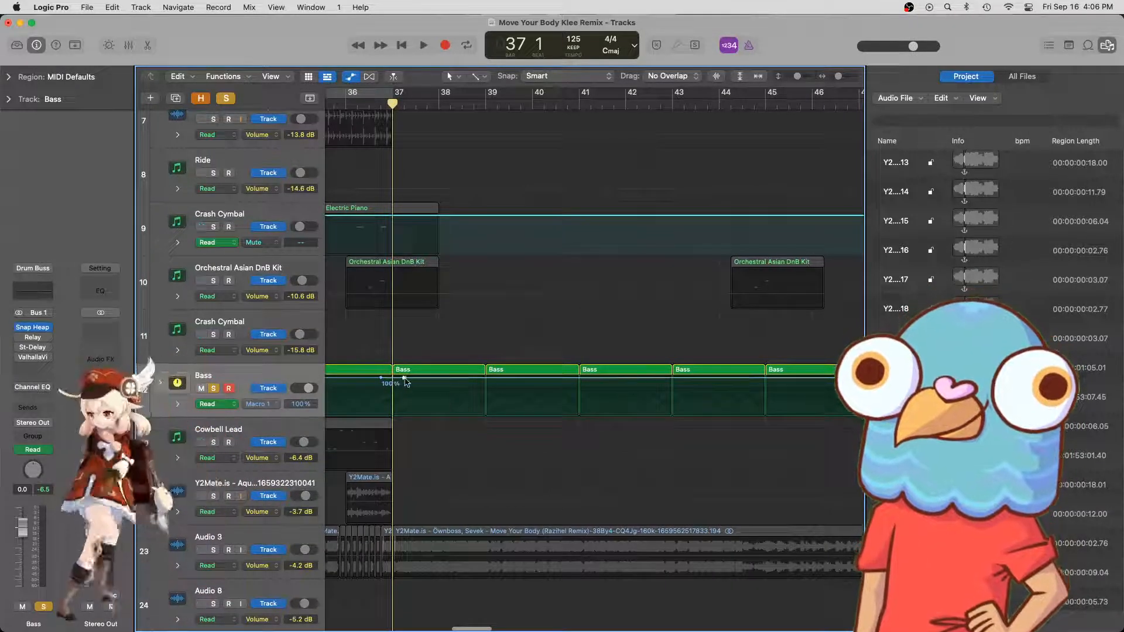
pyautogui.moveTo(406, 381); pyautogui.dragTo(382, 380)
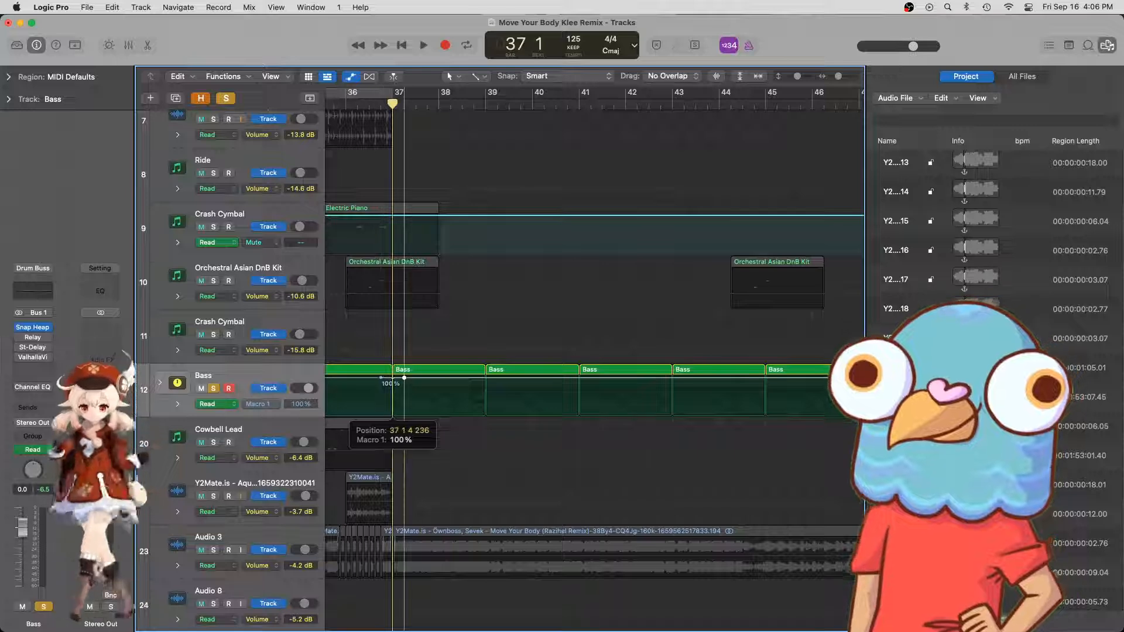
pyautogui.click(295, 385)
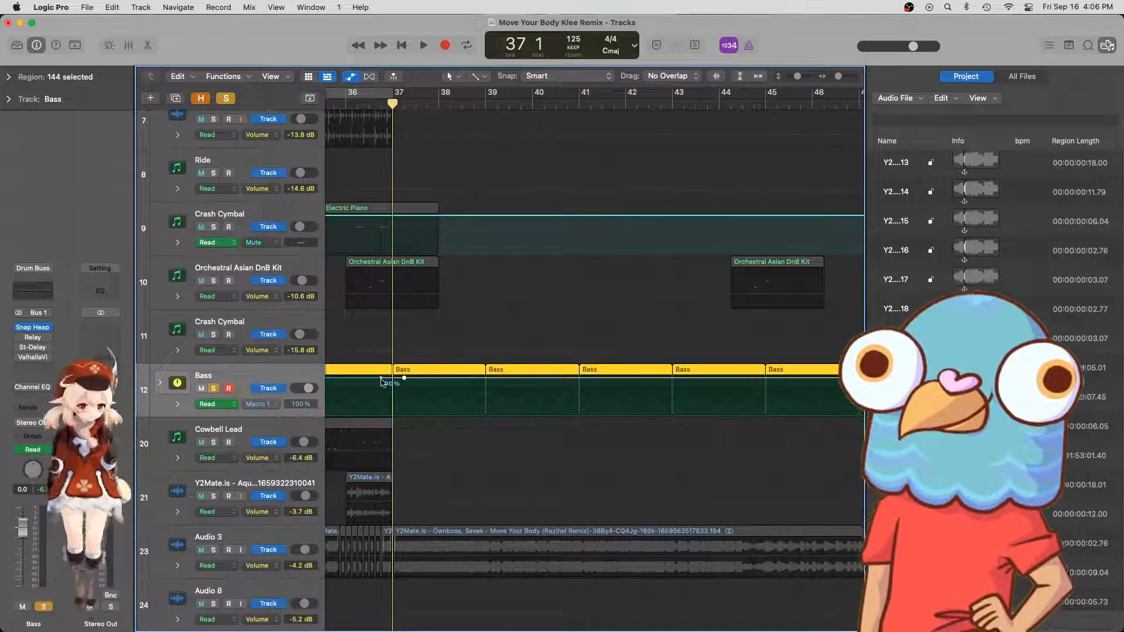
pyautogui.click(381, 379)
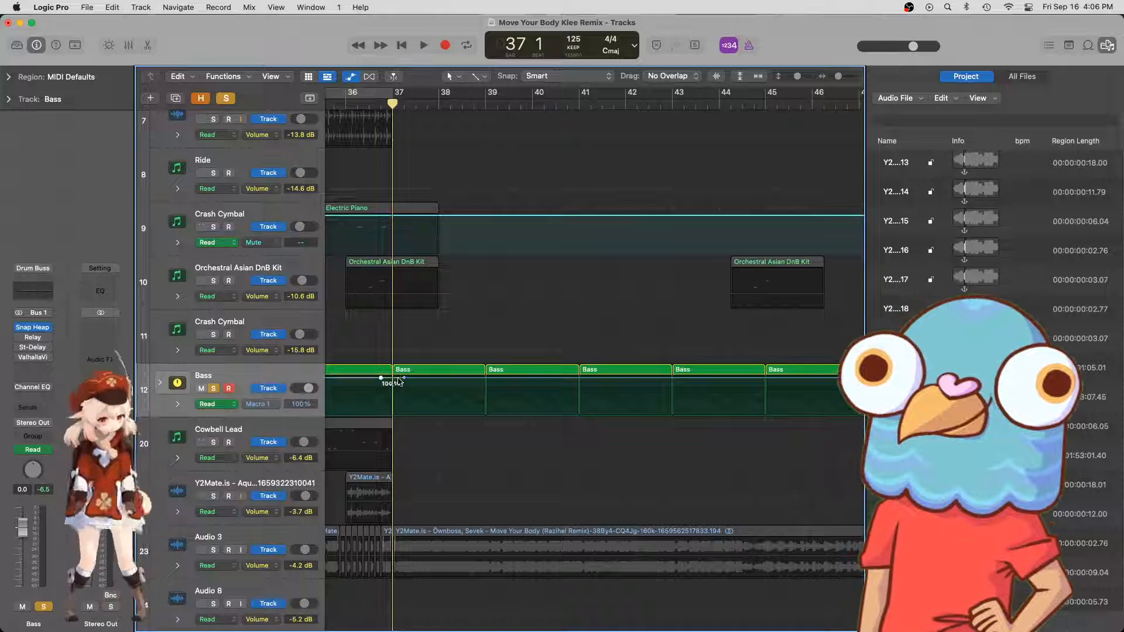
pyautogui.moveTo(399, 379); pyautogui.dragTo(779, 393)
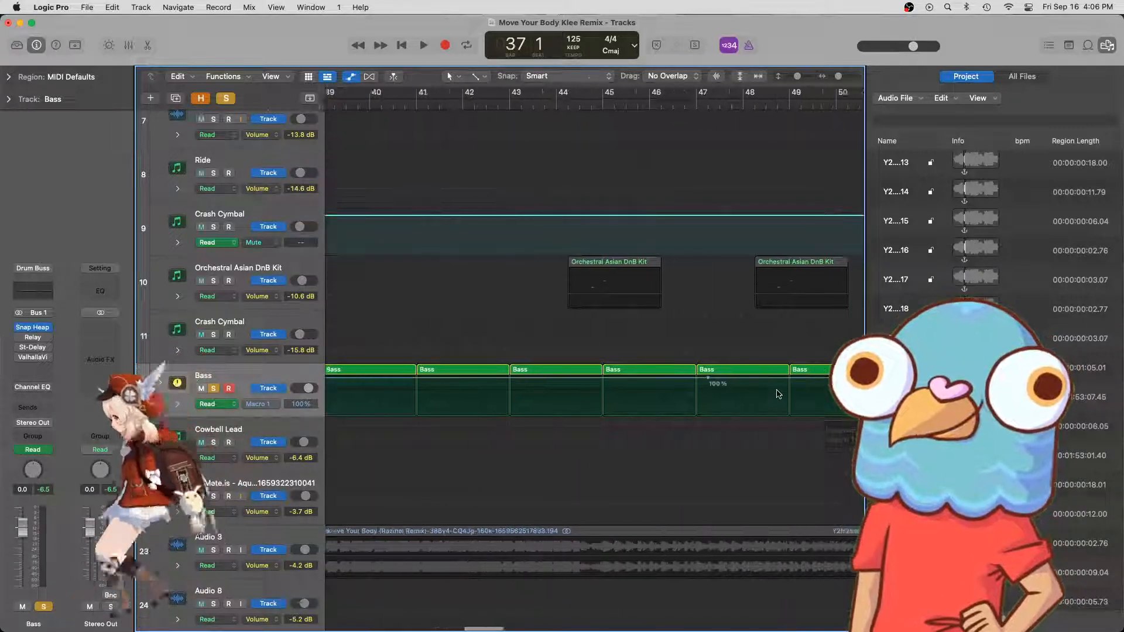
pyautogui.hscroll(3, 756, 392)
pyautogui.moveTo(589, 380); pyautogui.dragTo(566, 416)
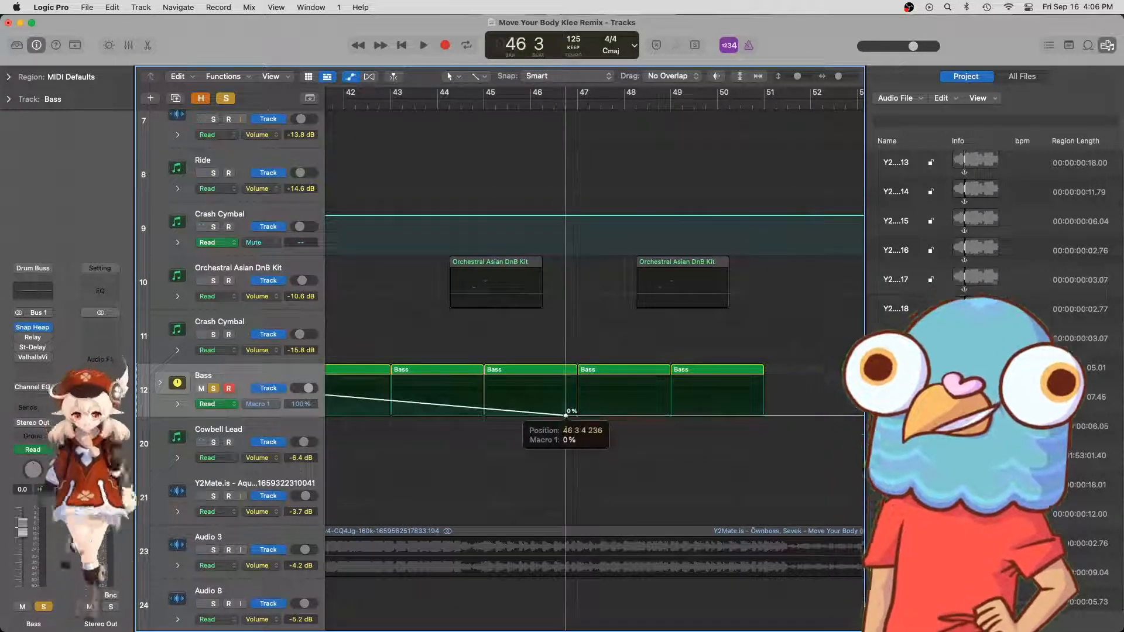
# - Turn off the Bass solo and play the start of the Macro 1 ramp in the full mix up to bar 39
pyautogui.hscroll(-10, 430, 285)
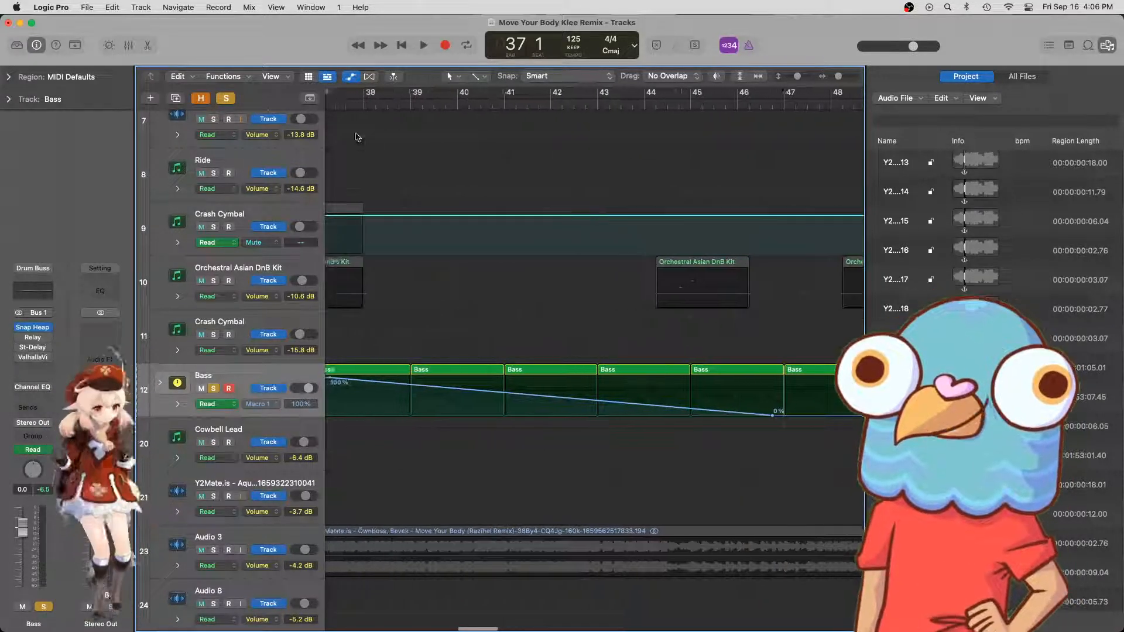
pyautogui.click(351, 101)
pyautogui.press('space')
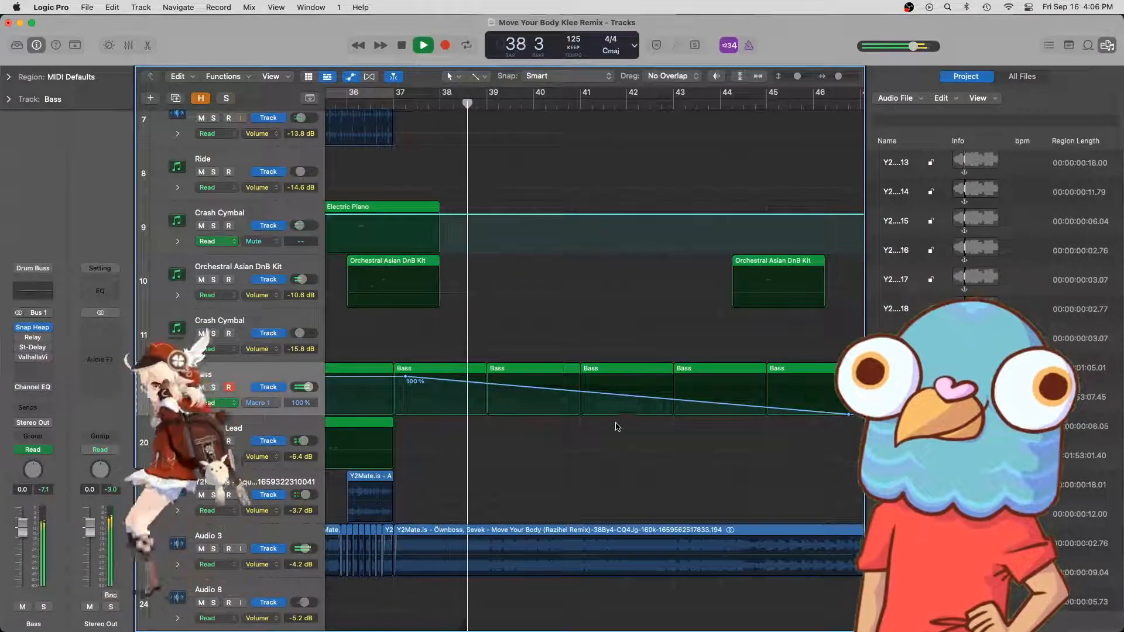
pyautogui.press('super+Left')
pyautogui.press('super+Left')
pyautogui.press('super+Left')
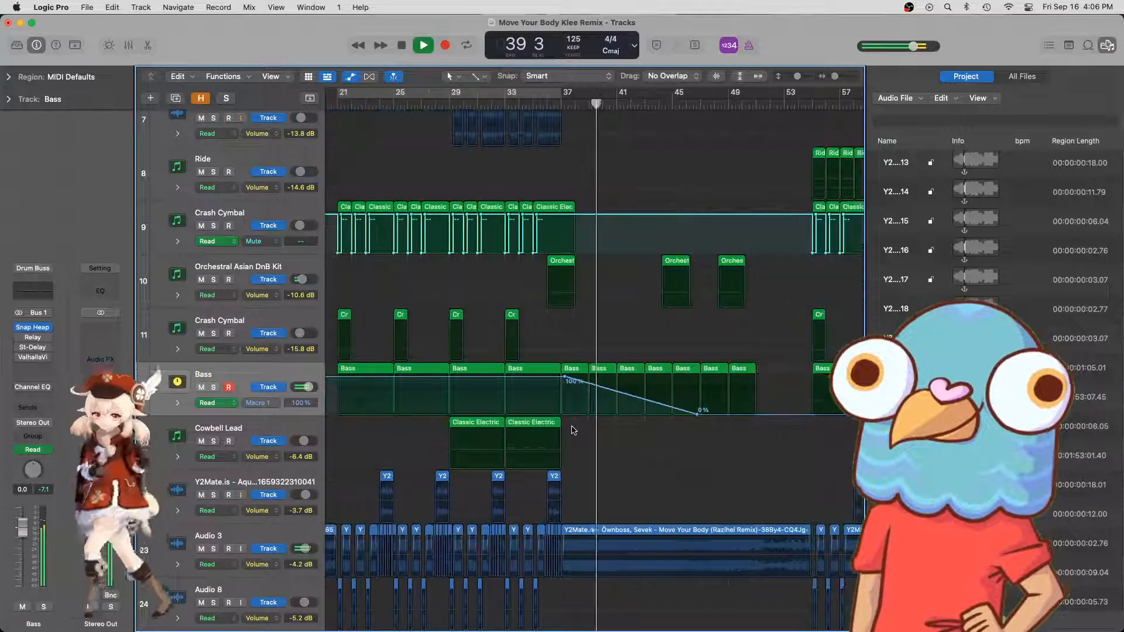
pyautogui.press('space')
# - Raise the ramp's end point back to 100% and delete the Macro 1 automation points between bars 37 and 47
pyautogui.hscroll(3, 573, 431)
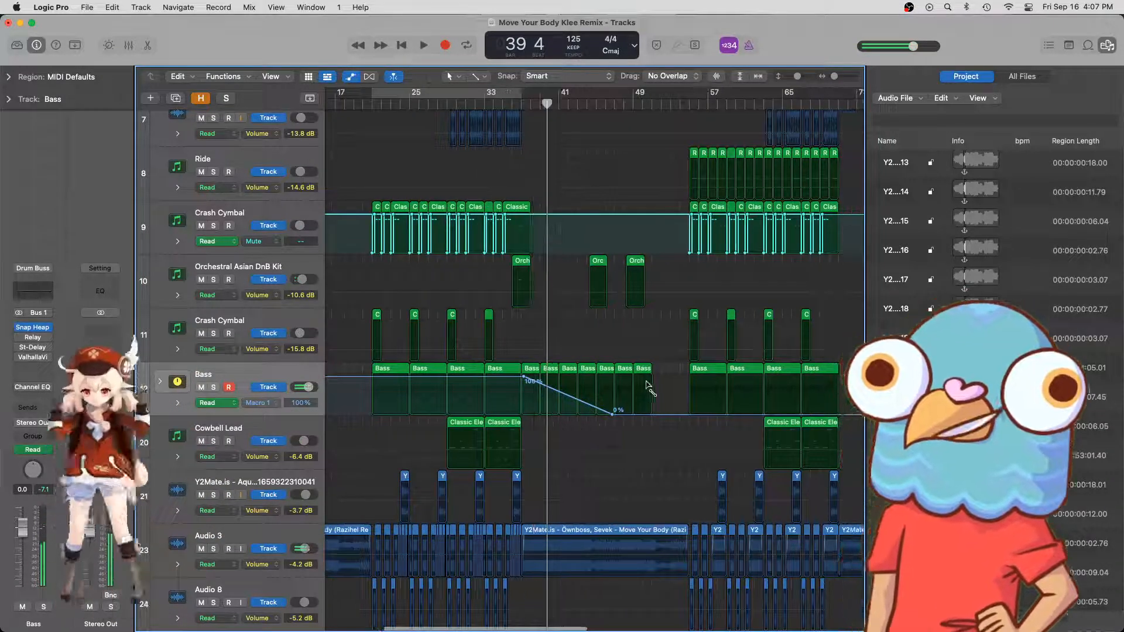
pyautogui.moveTo(641, 414); pyautogui.dragTo(633, 377)
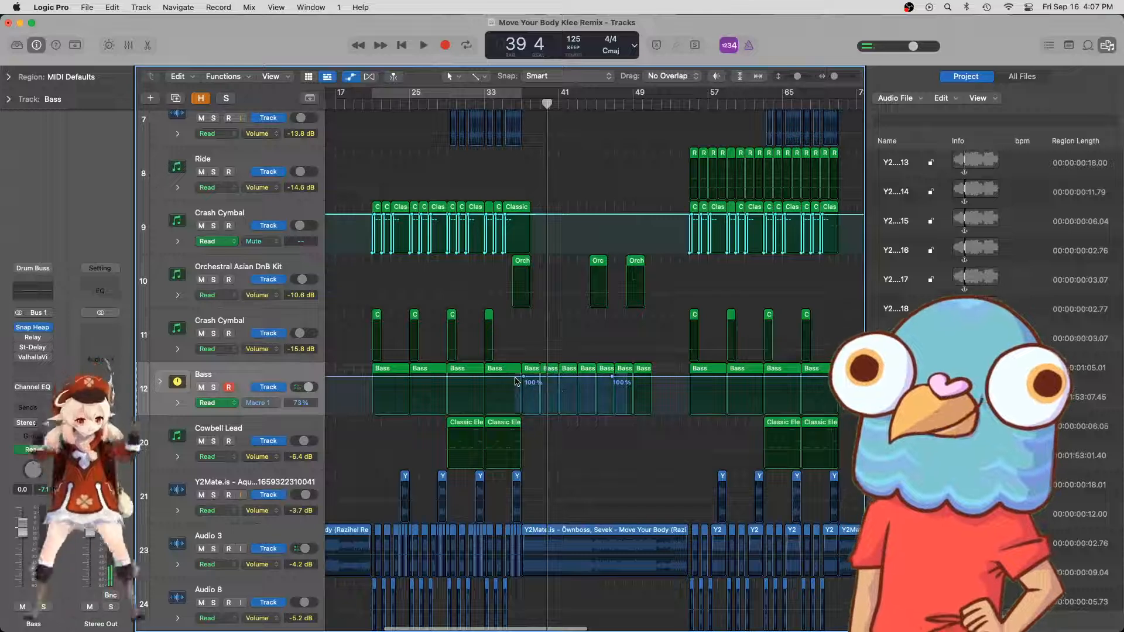
pyautogui.click(526, 378)
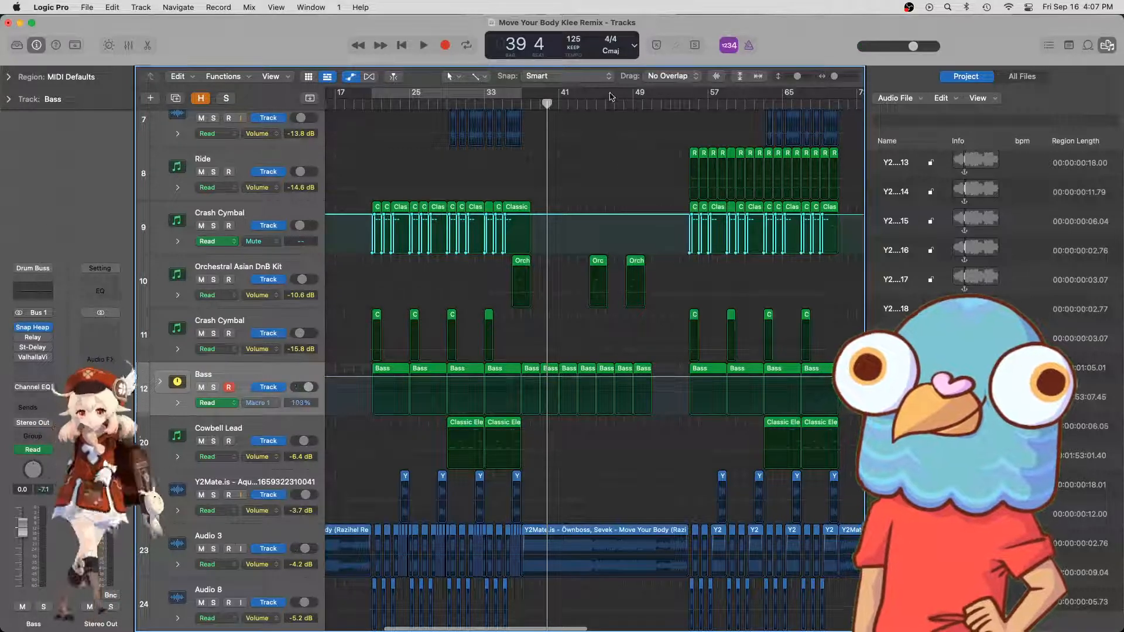
# - Ramp the Bass track's Macro 1 automation from 100% just after bar 45 down to 0% at position 49 3 4 236
pyautogui.click(612, 102)
pyautogui.press('super+Right')
pyautogui.press('super+Right')
pyautogui.press('super+Right')
pyautogui.press('super+Right')
pyautogui.press('super+Right')
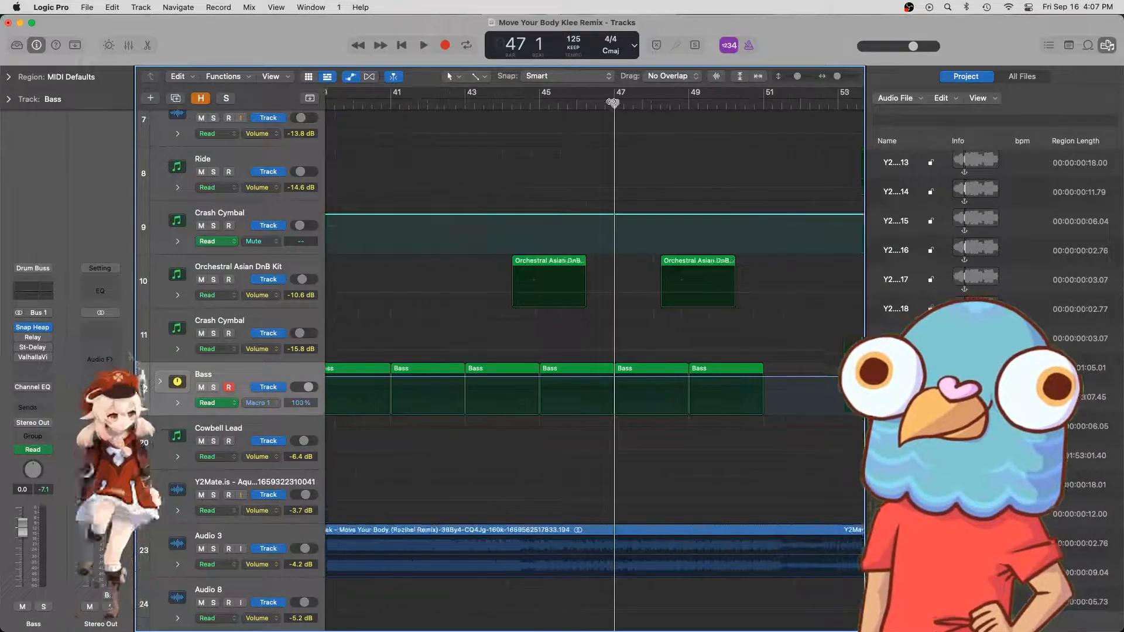
pyautogui.click(539, 102)
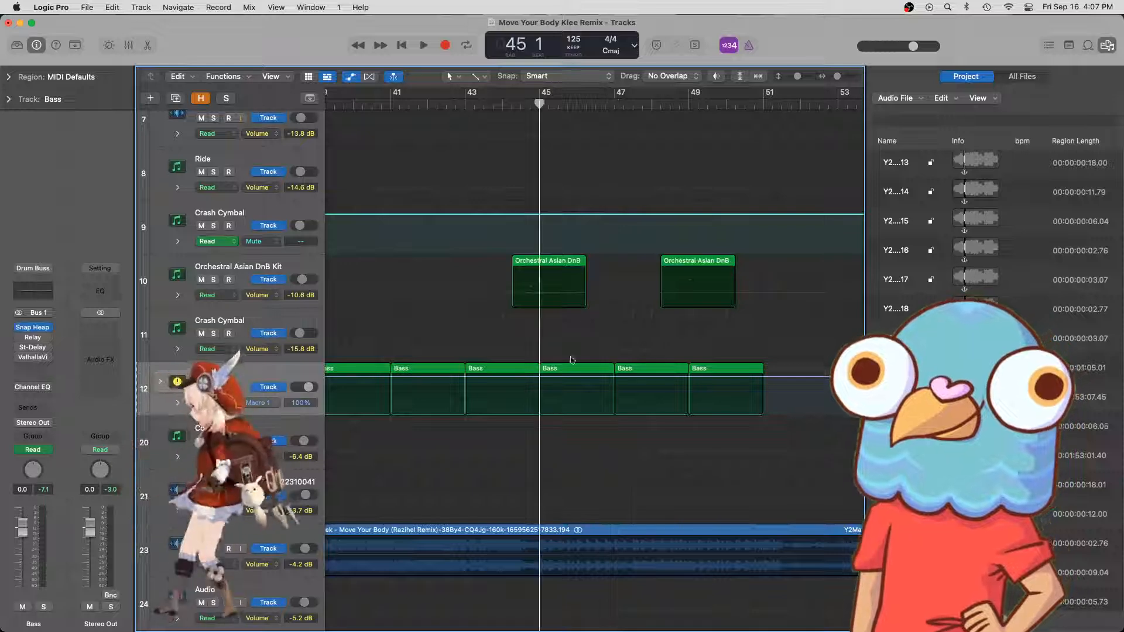
pyautogui.click(548, 376)
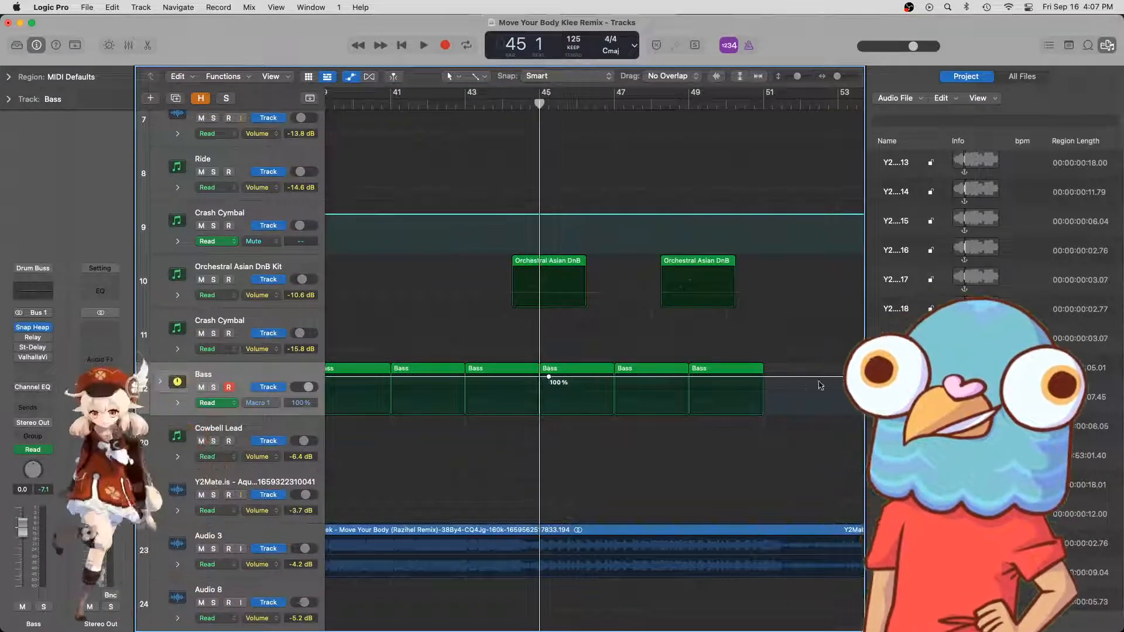
pyautogui.moveTo(764, 380); pyautogui.dragTo(764, 394)
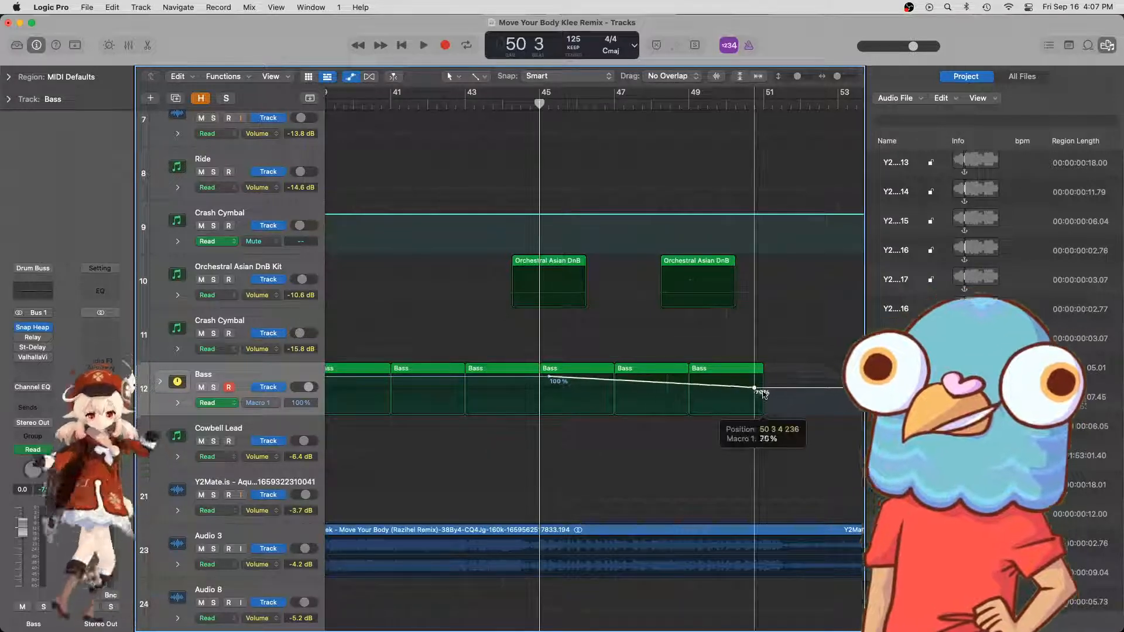
pyautogui.click(521, 103)
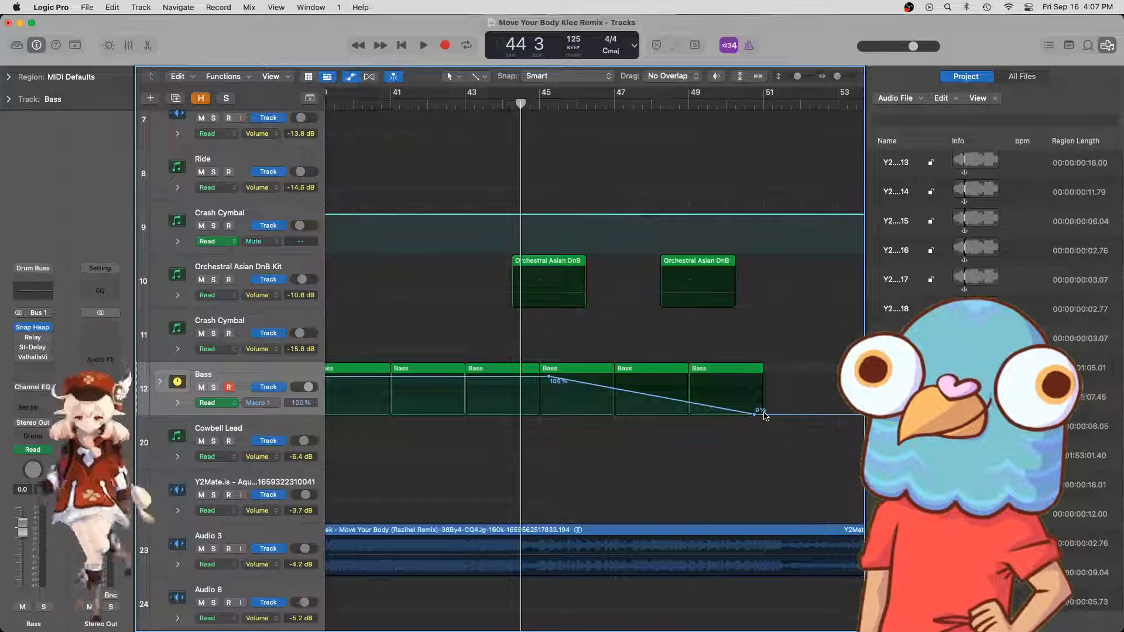
pyautogui.moveTo(755, 414); pyautogui.dragTo(717, 414)
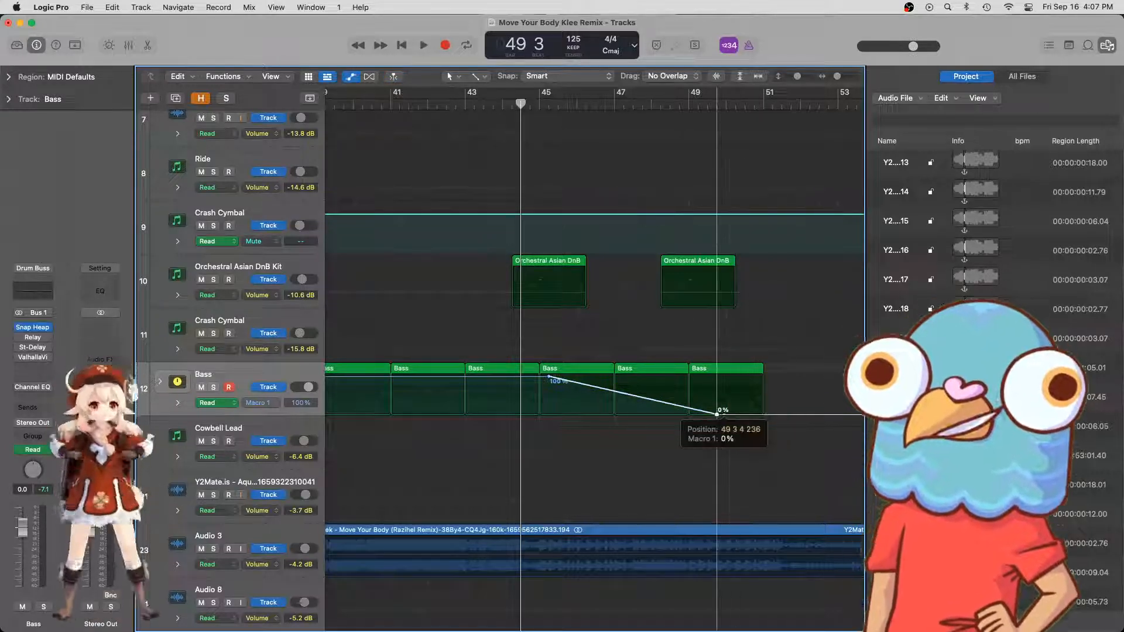
# - Play the full mix from about bar 44 to bar 52 to check the Macro 1 ramp against the other tracks
pyautogui.click(512, 105)
pyautogui.press('space')
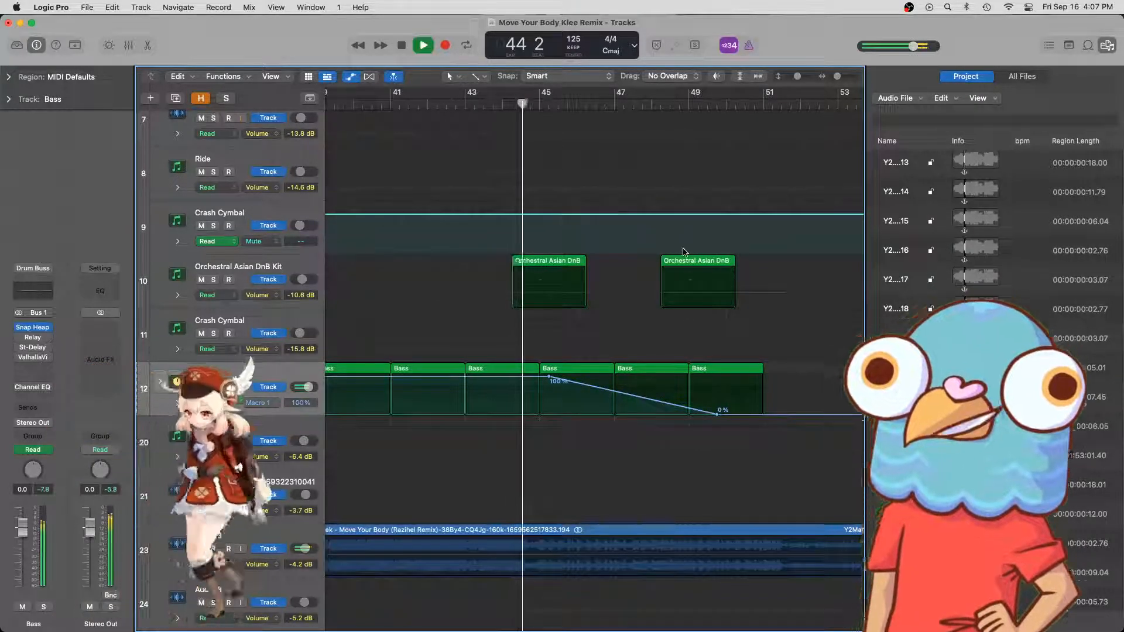
pyautogui.hscroll(2, 720, 304)
pyautogui.scroll(2, 721, 304)
pyautogui.scroll(6, 721, 303)
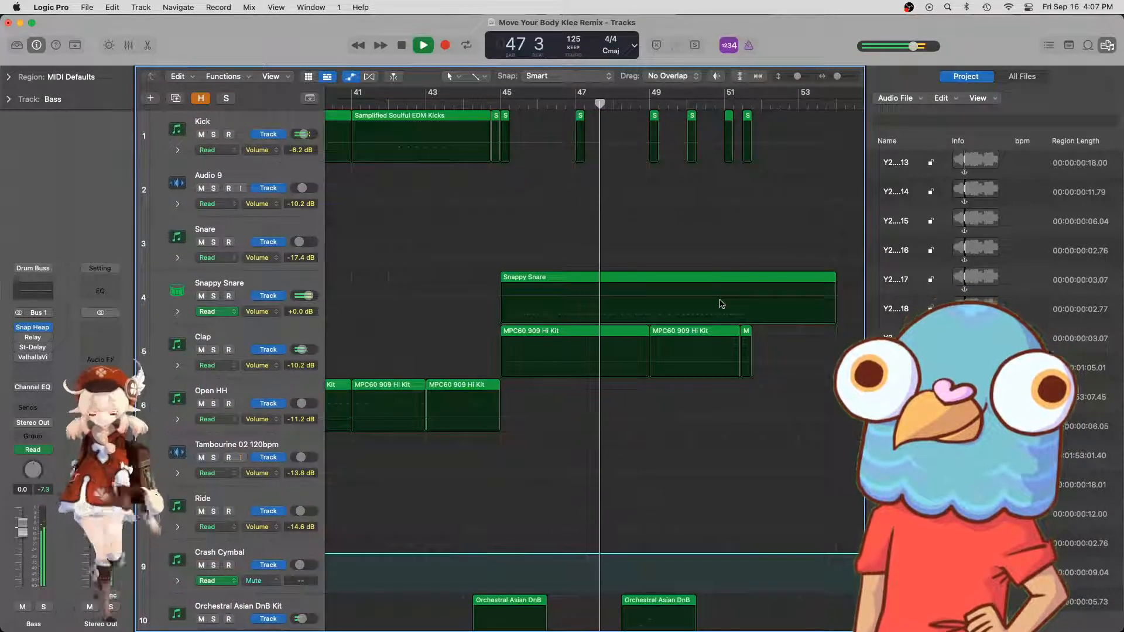
pyautogui.scroll(-4, 721, 303)
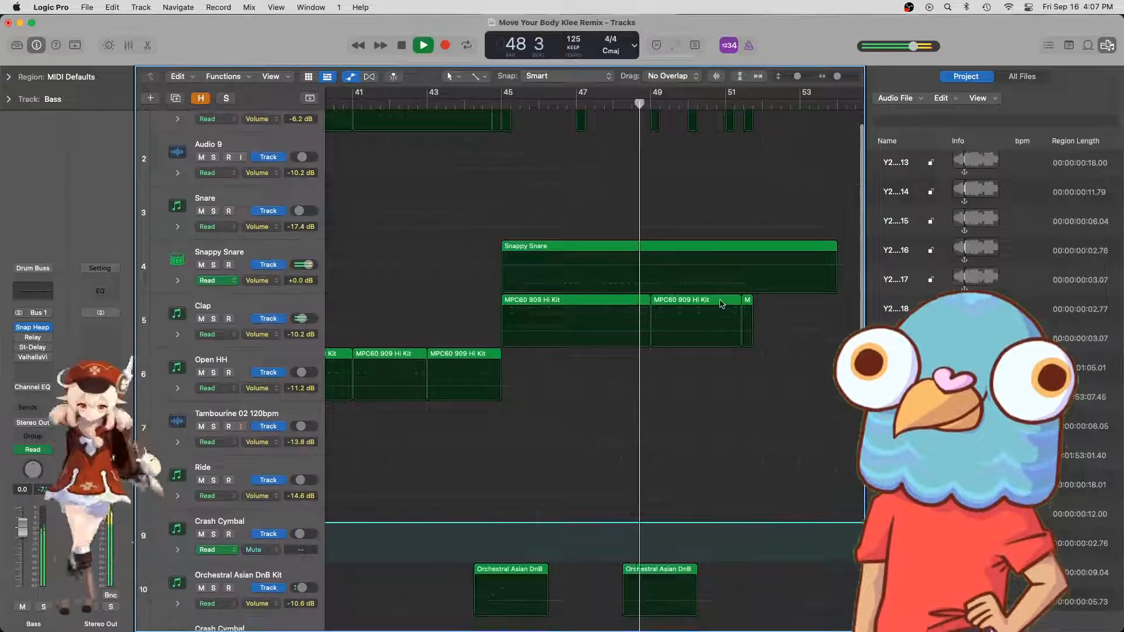
pyautogui.scroll(-1, 720, 305)
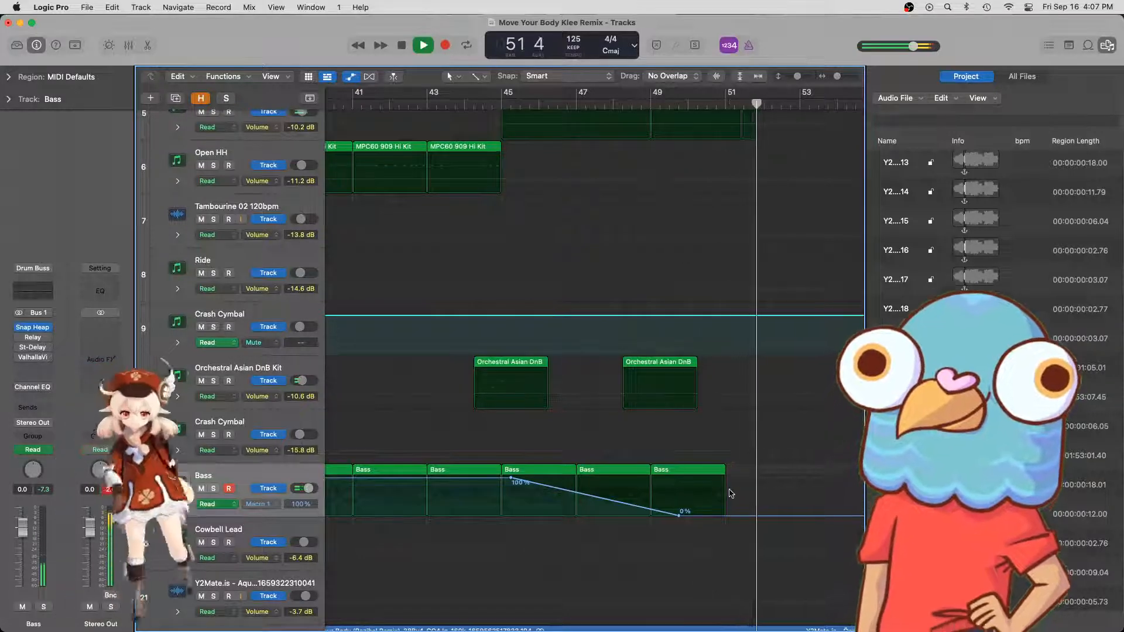
pyautogui.press('space')
# - Hide the track automation and copy the Bass stack's last region from bar 49 to bar 51
pyautogui.press('a')
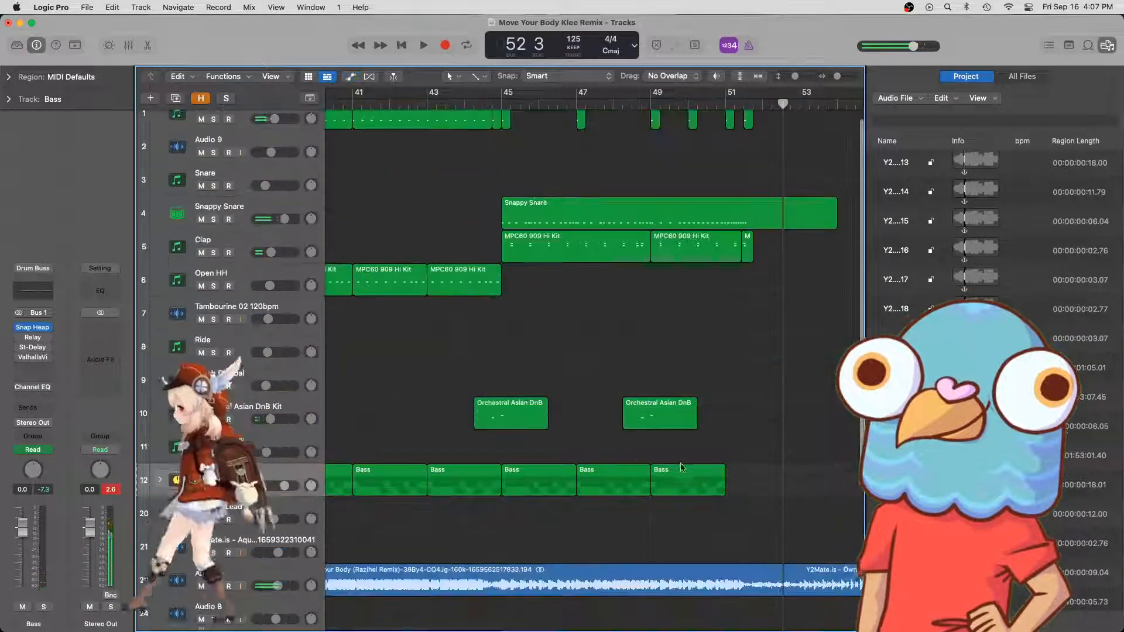
pyautogui.click(695, 472)
pyautogui.moveTo(661, 483); pyautogui.dragTo(736, 484)
pyautogui.scroll(5, 737, 484)
pyautogui.scroll(3, 736, 484)
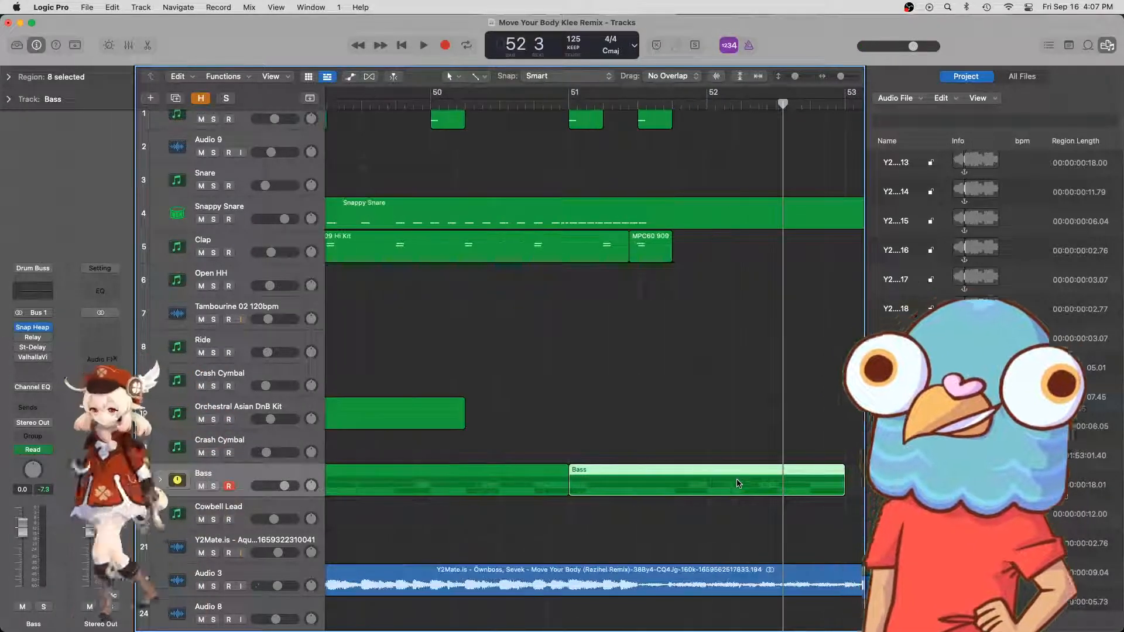
# - Expand the Bass stack, split the copied regions at 51 3, and delete everything in it from there to bar 53
pyautogui.click(160, 481)
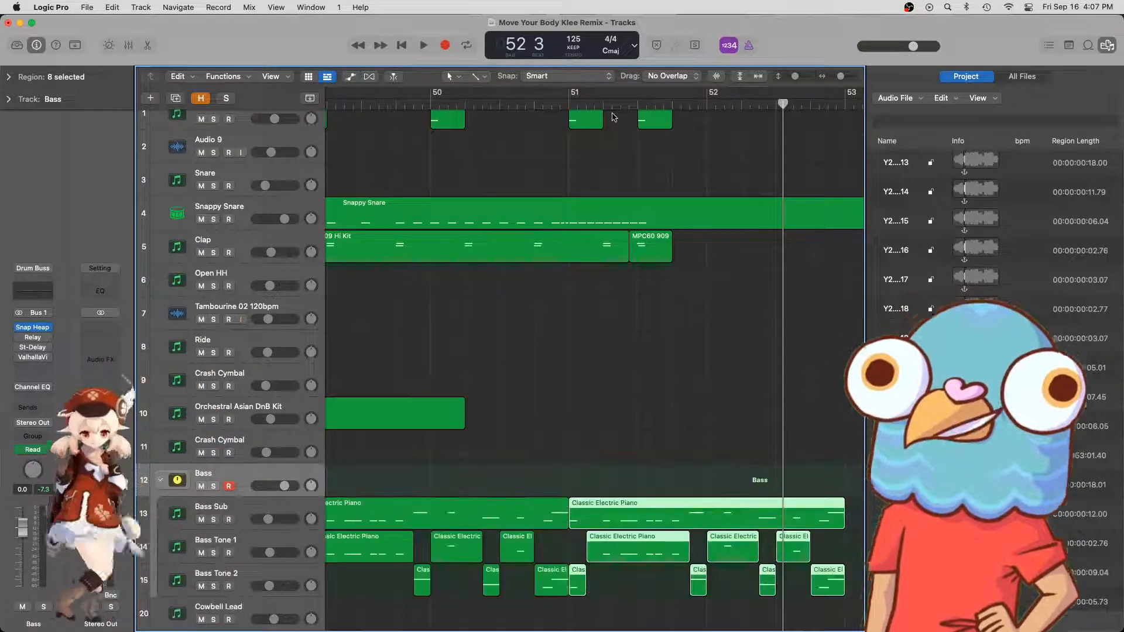
pyautogui.click(638, 104)
pyautogui.scroll(-2, 689, 469)
pyautogui.click(649, 420)
pyautogui.moveTo(648, 419); pyautogui.dragTo(847, 576)
pyautogui.press('super+t')
pyautogui.press('Delete')
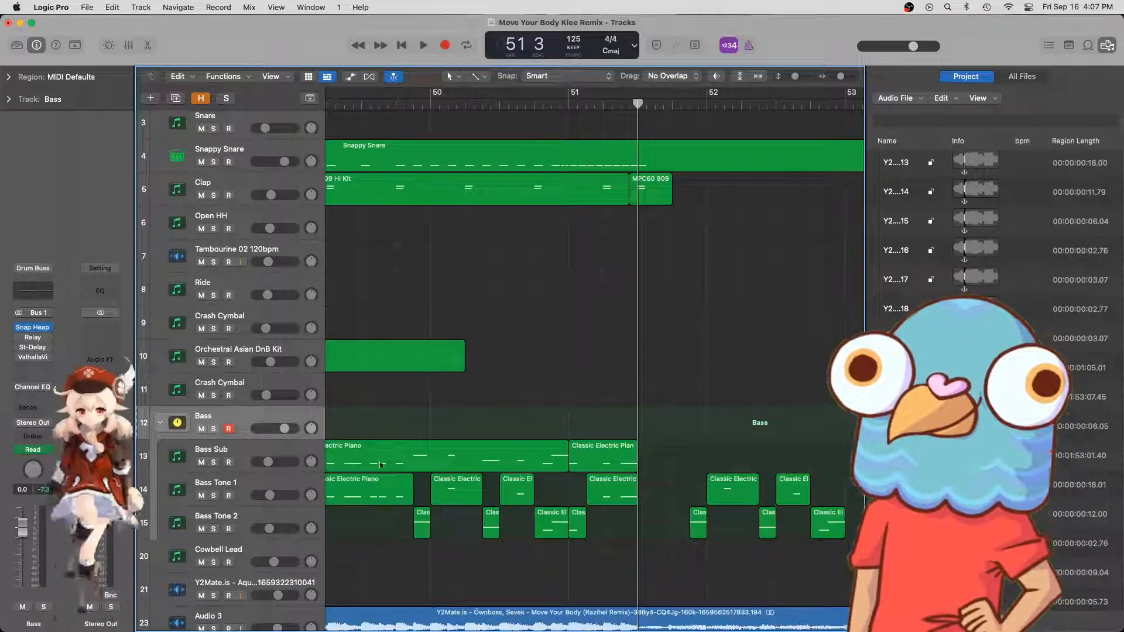
pyautogui.moveTo(688, 473); pyautogui.dragTo(836, 525)
pyautogui.press('Delete')
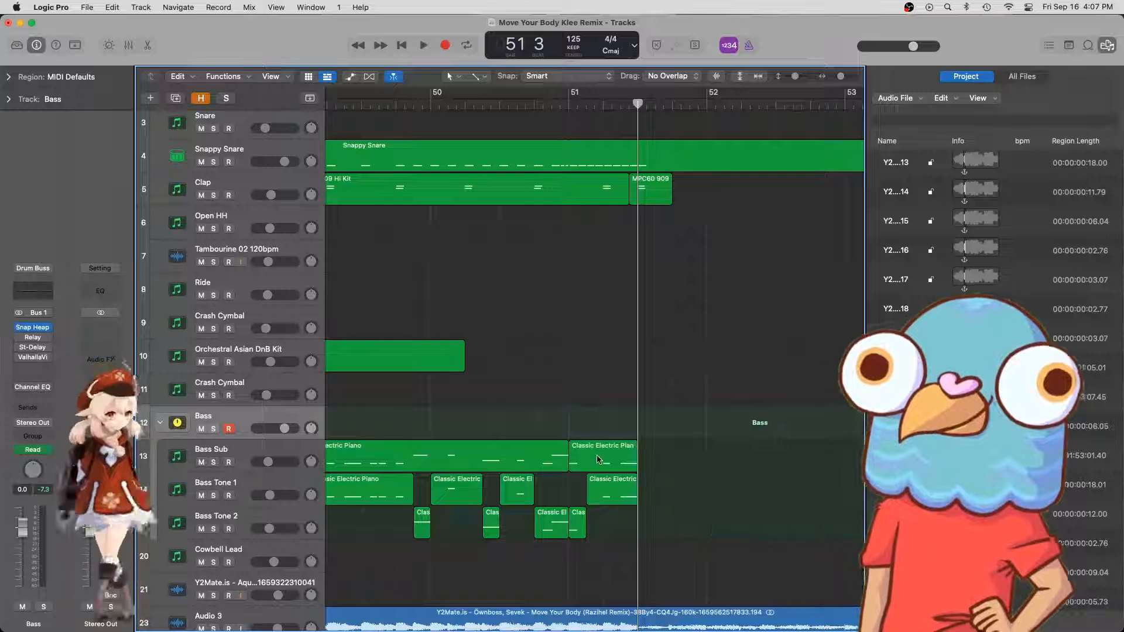
# - Show the track automation again and add a St-Delay Mix Left automation lane under the Bass track
pyautogui.press('super+Left')
pyautogui.press('super+Left')
pyautogui.press('a')
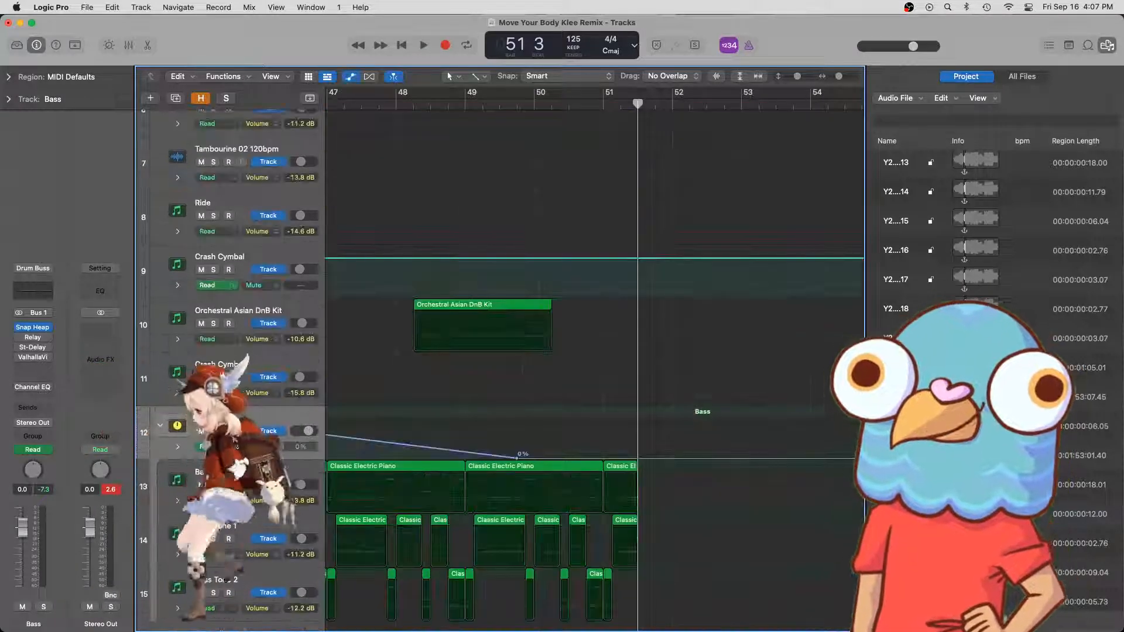
pyautogui.hscroll(-10, 586, 363)
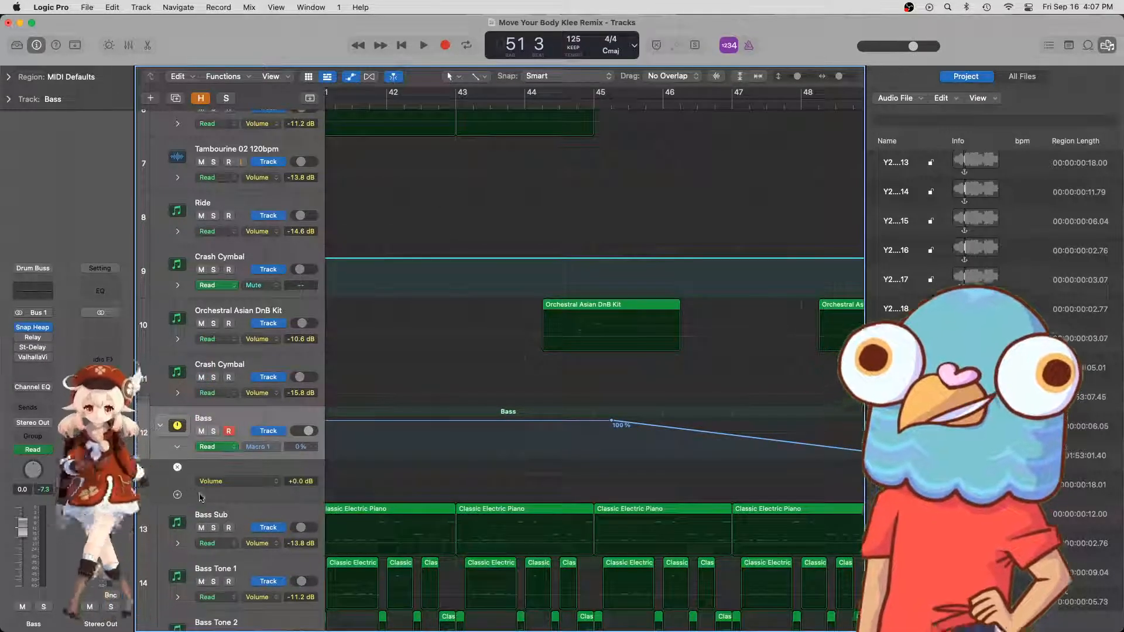
pyautogui.click(231, 482)
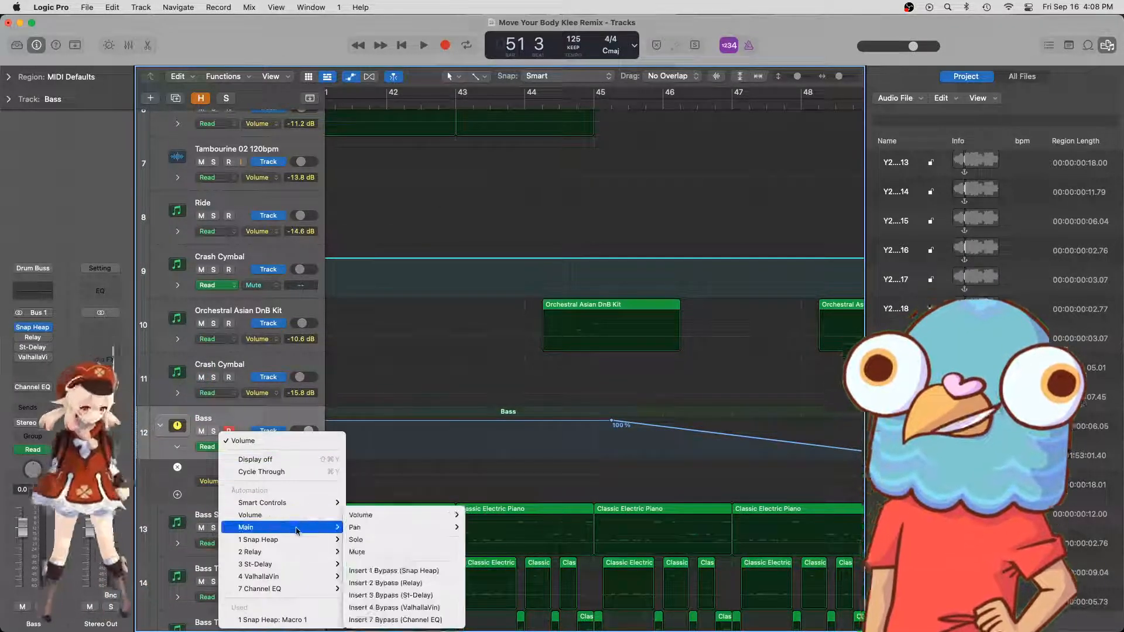
pyautogui.moveTo(293, 565)
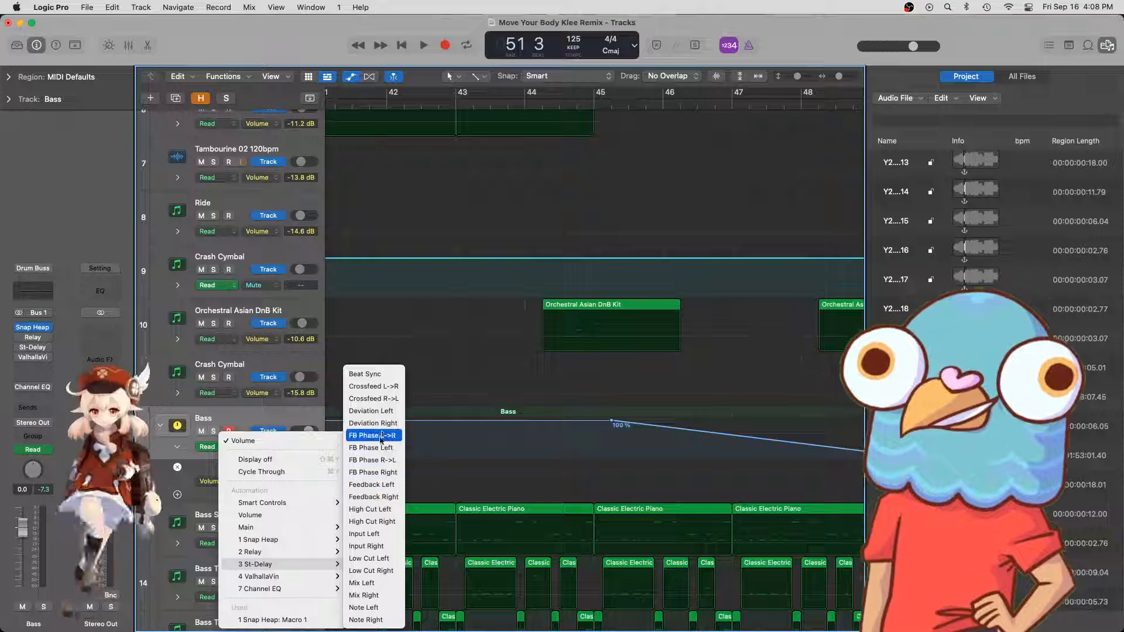
pyautogui.press('Escape')
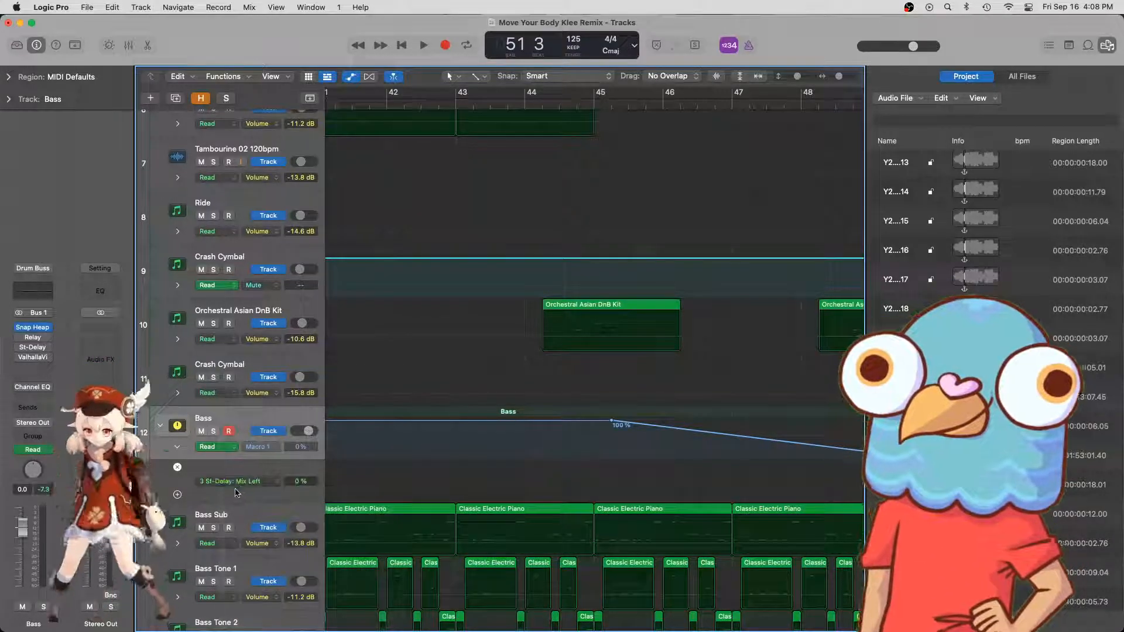
# - Add two more Bass automation lanes, one for St-Delay Mix Right and one for Insert 3 Bypass (St-Delay)
pyautogui.click(189, 496)
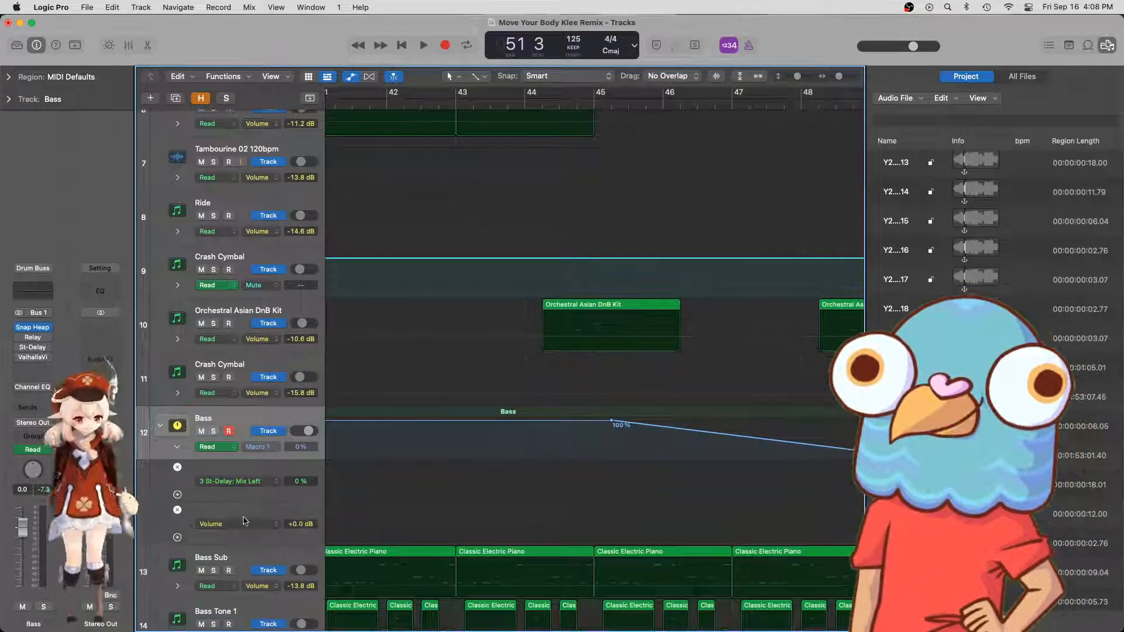
pyautogui.click(246, 523)
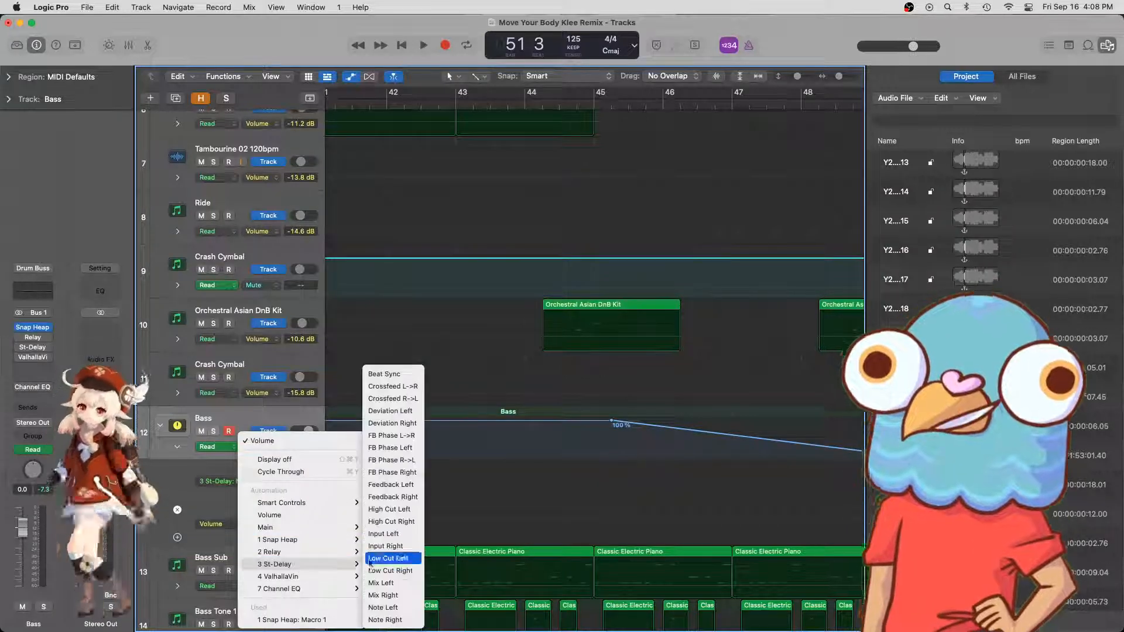
pyautogui.click(400, 595)
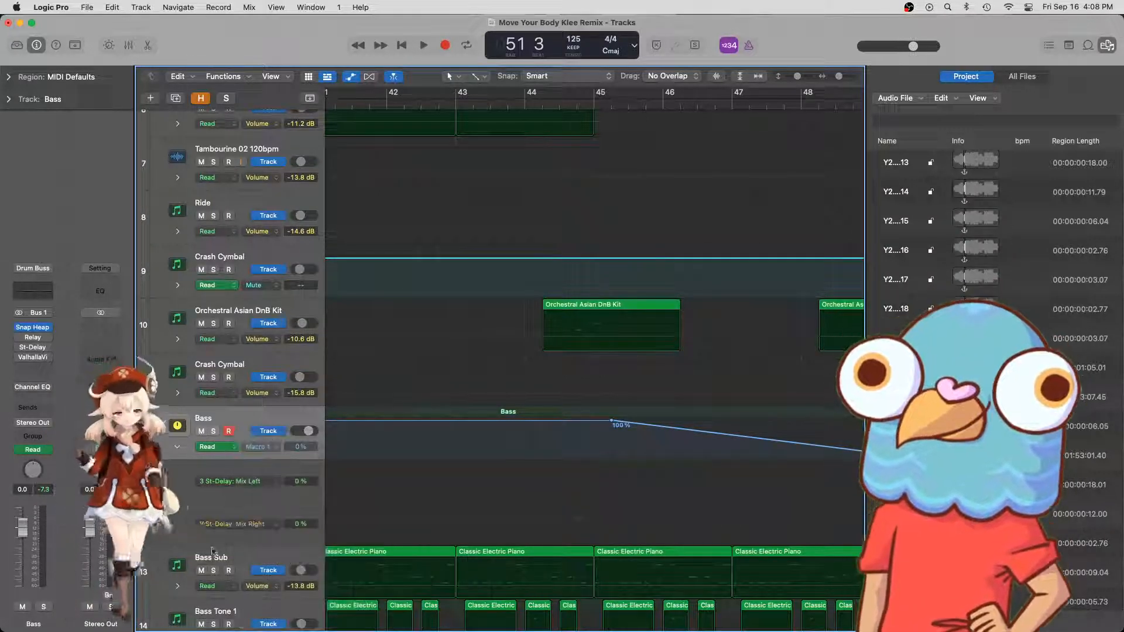
pyautogui.click(177, 538)
pyautogui.click(243, 567)
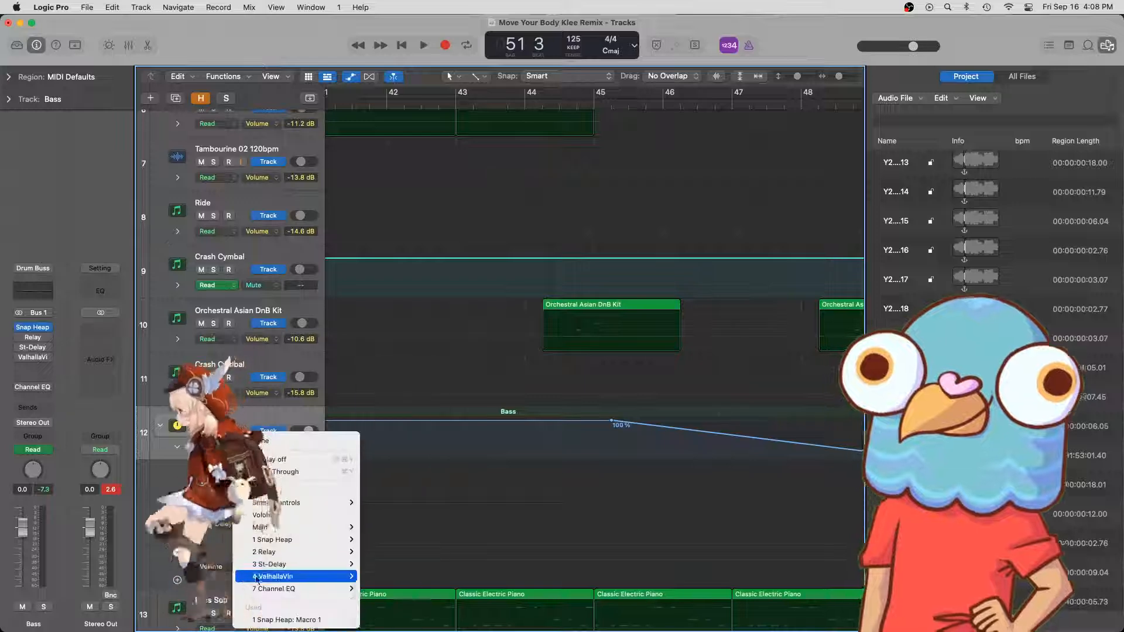
pyautogui.moveTo(332, 527)
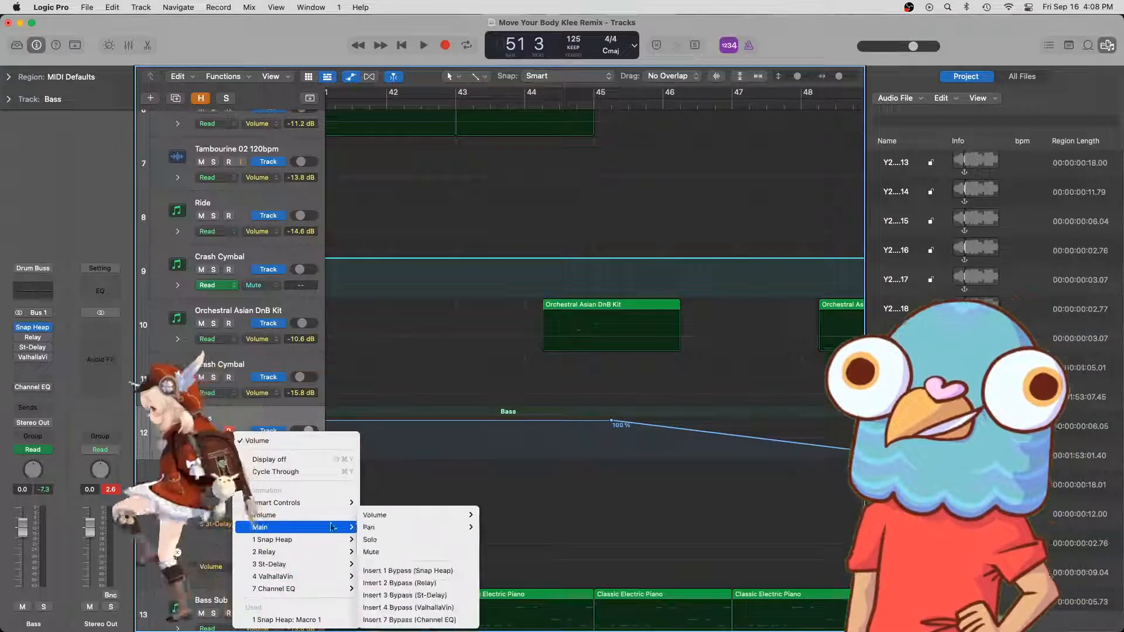
pyautogui.click(424, 598)
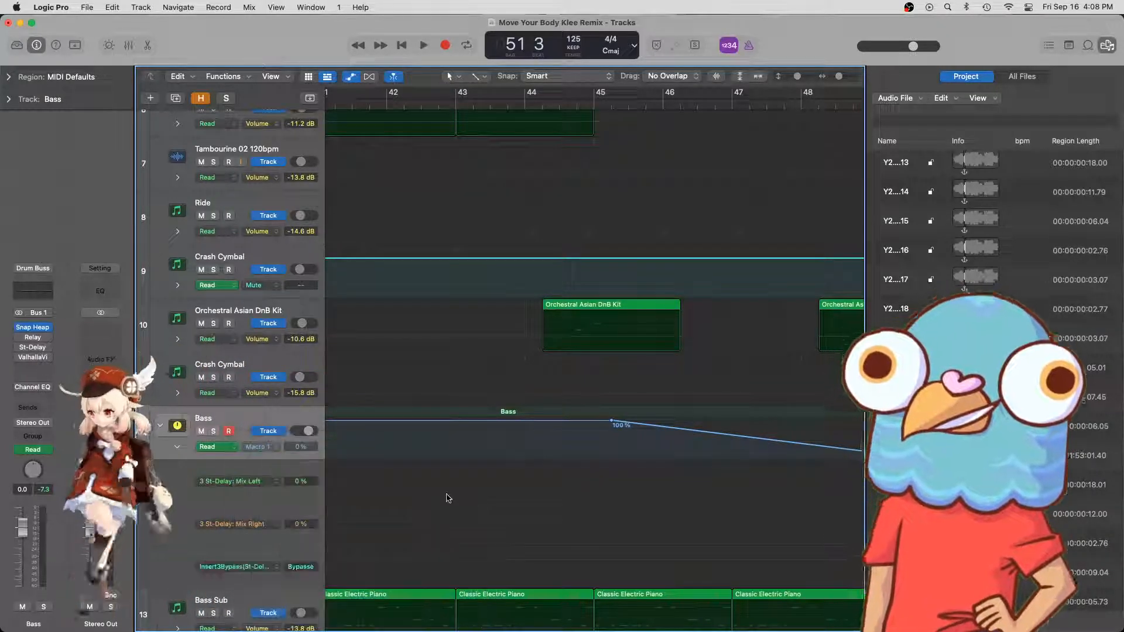
# - Place 0% automation points at bar 45 on the Bass track's St-Delay Mix Left and Mix Right lanes
pyautogui.hscroll(-5, 469, 493)
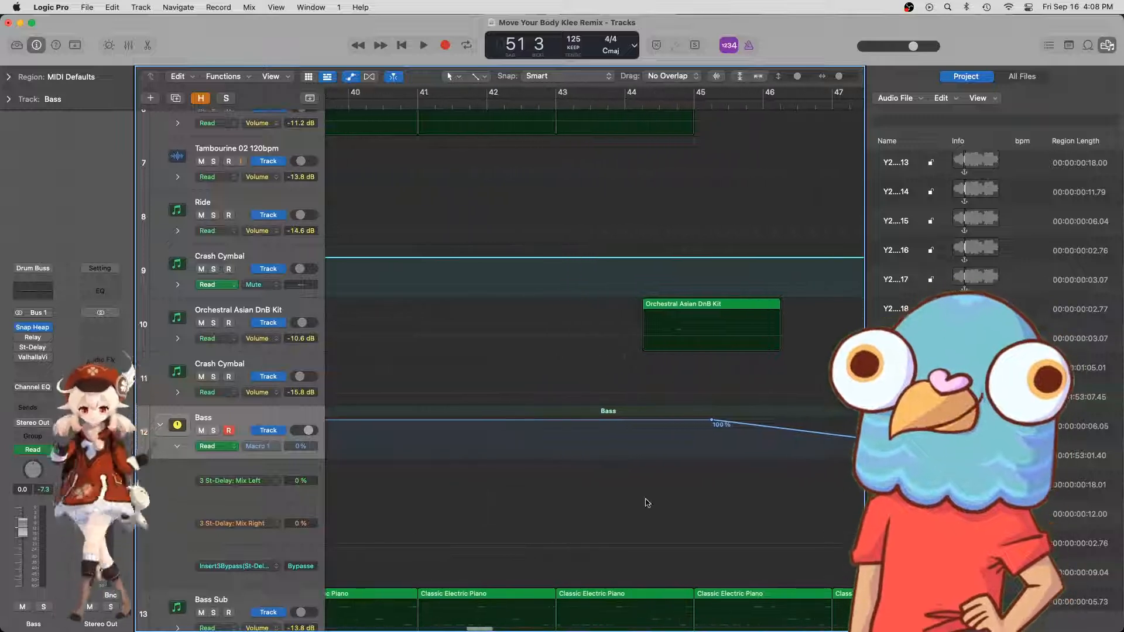
pyautogui.press('super+Left')
pyautogui.press('super+Left')
pyautogui.press('super+Left')
pyautogui.press('super+Left')
pyautogui.press('super+Left')
pyautogui.press('super+Left')
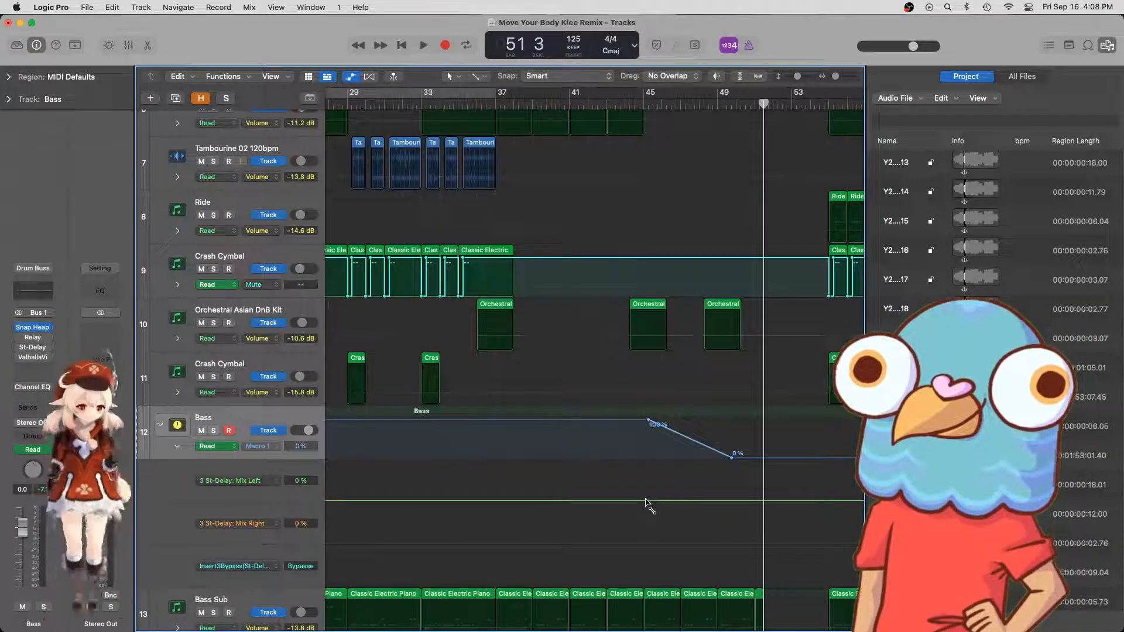
pyautogui.press('super+Right')
pyautogui.press('super+Right')
pyautogui.press('super+Right')
pyautogui.press('super+Right')
pyautogui.press('super+Right')
pyautogui.press('super+Right')
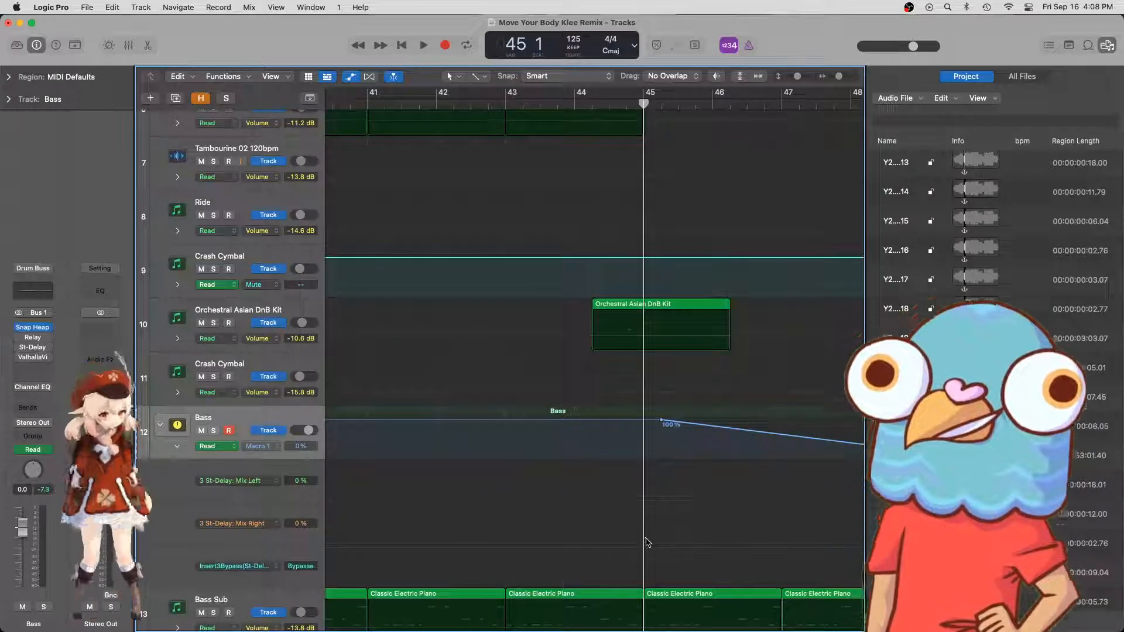
pyautogui.click(644, 502)
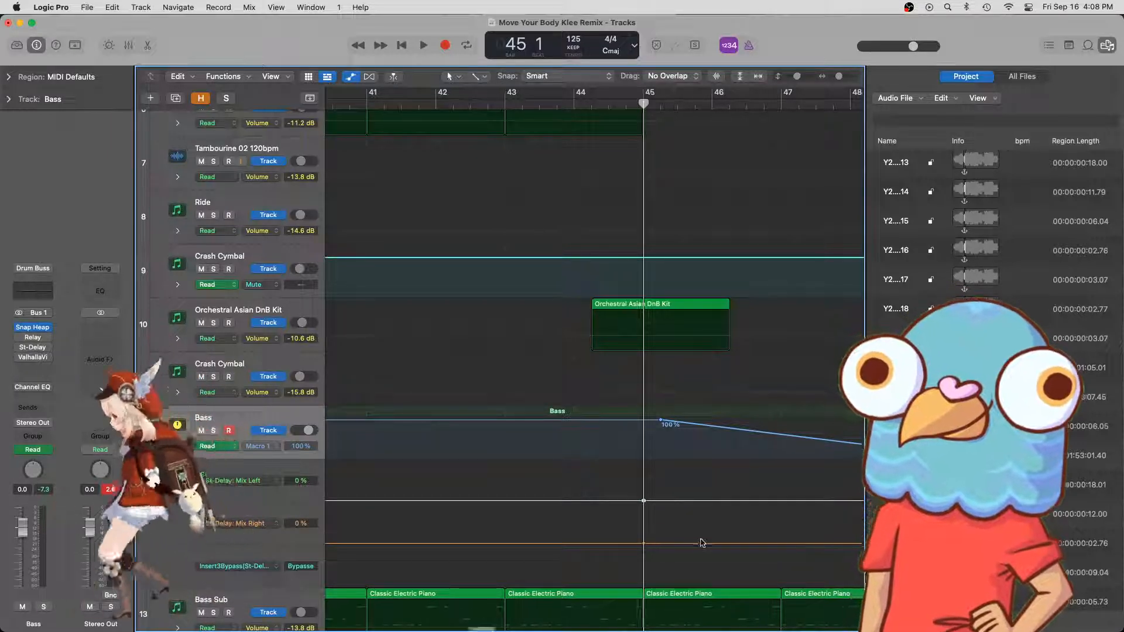
# - Ramp both St-Delay mix lanes up to 46% where the Macro 1 ramp ends, just before bar 50
pyautogui.hscroll(10, 680, 533)
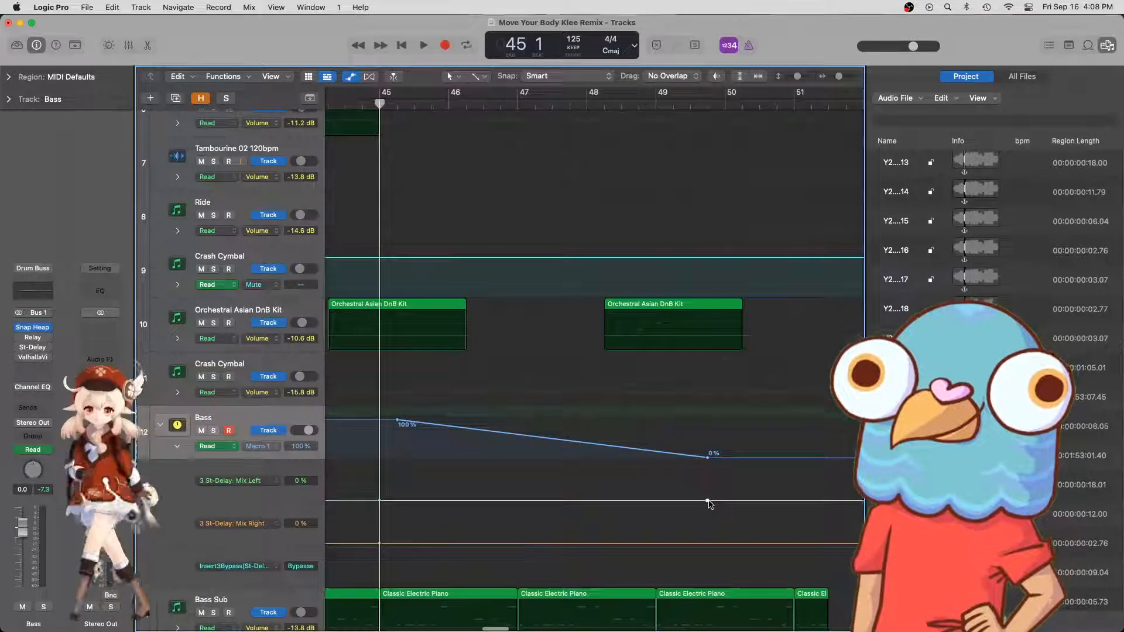
pyautogui.moveTo(708, 502); pyautogui.dragTo(708, 491)
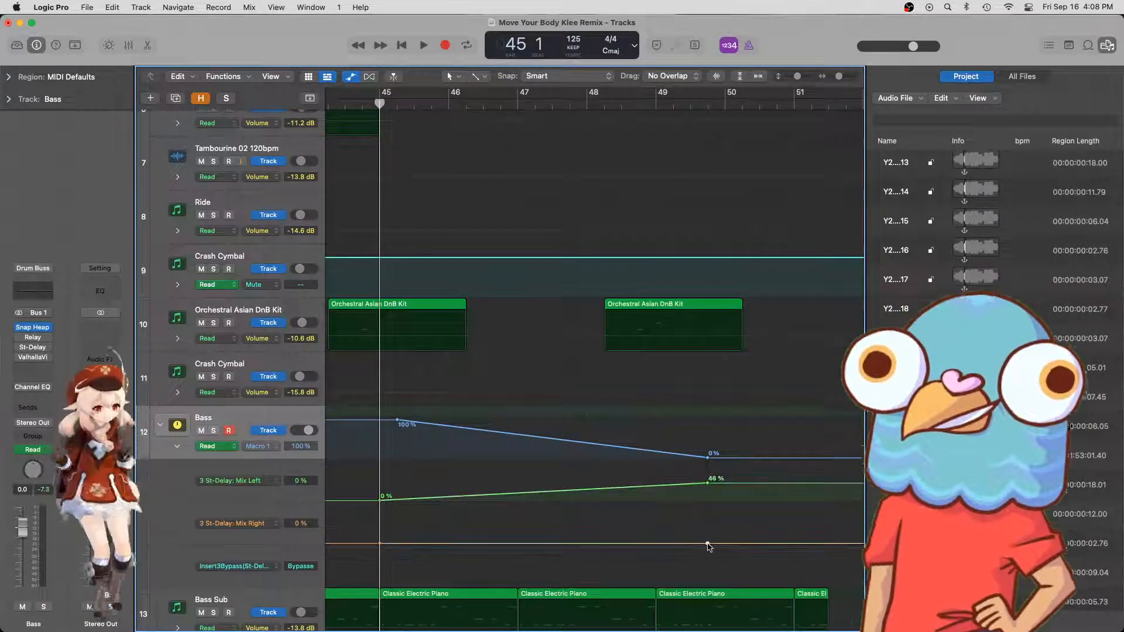
pyautogui.moveTo(708, 544); pyautogui.dragTo(708, 526)
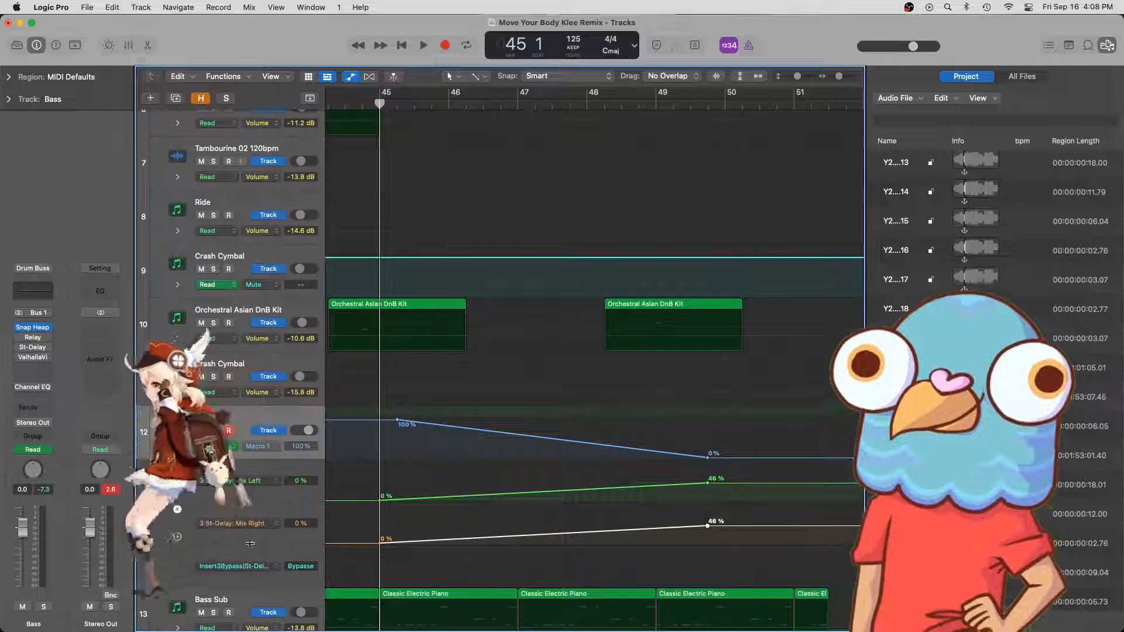
# - Automate Insert 3 Bypass so St-Delay is bypassed until bar 45 and active from there, and play up to bar 50
pyautogui.hscroll(-1, 385, 565)
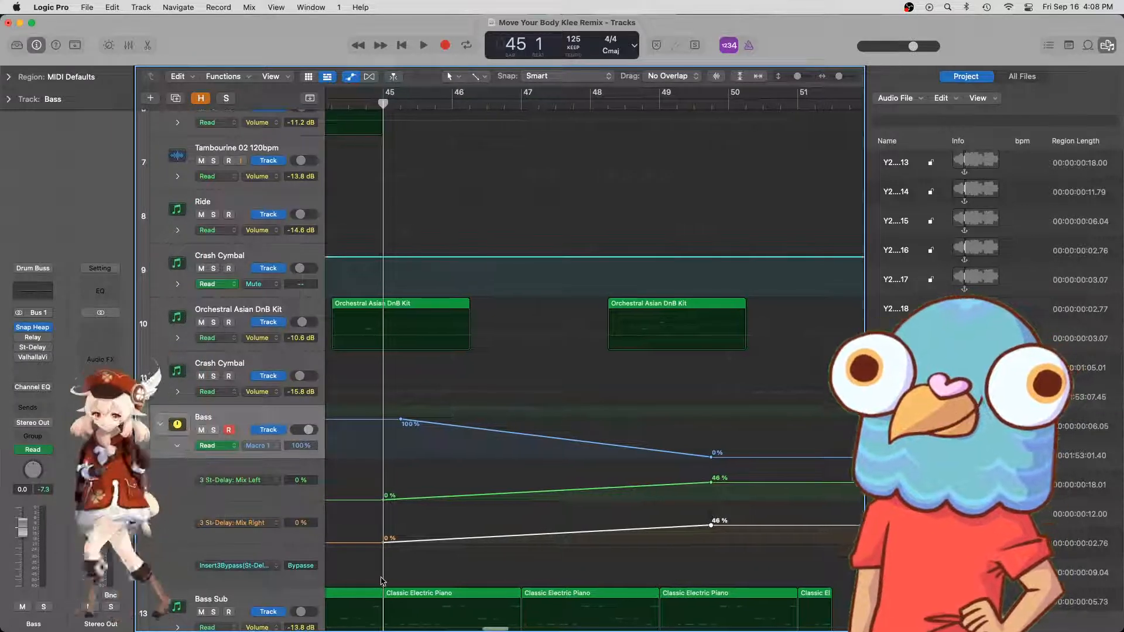
pyautogui.click(383, 580)
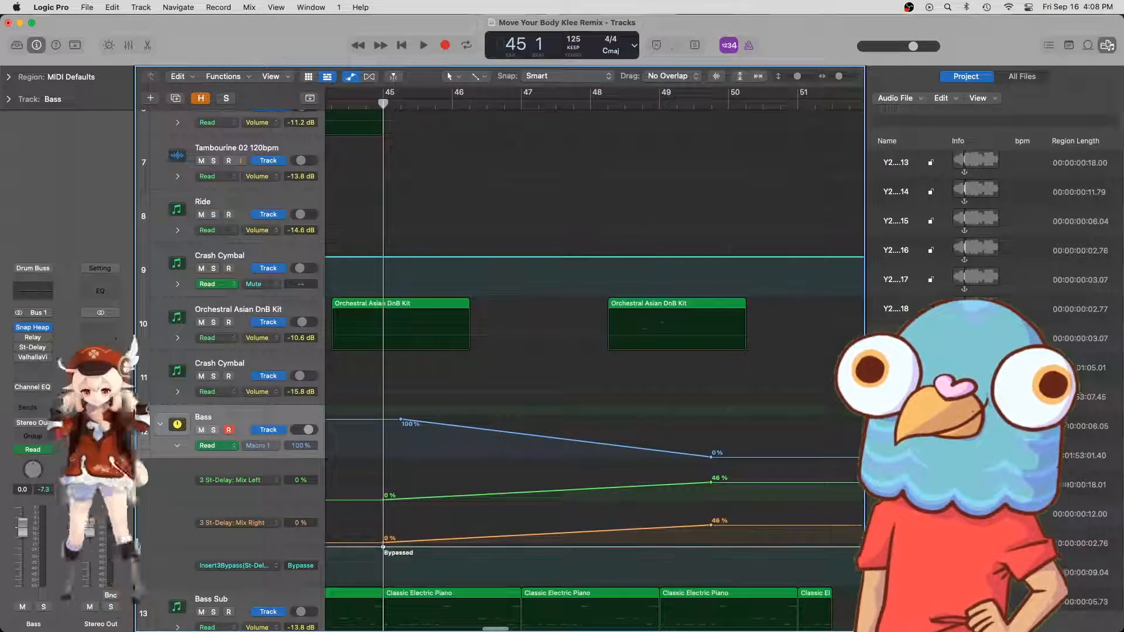
pyautogui.click(384, 579)
pyautogui.moveTo(384, 547); pyautogui.dragTo(384, 585)
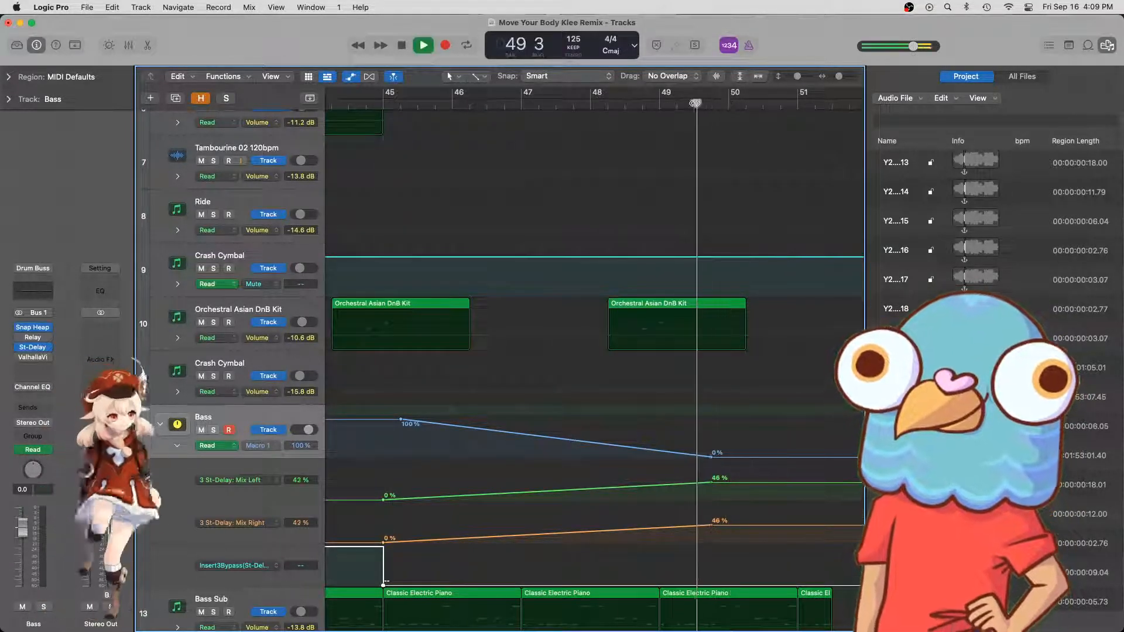
pyautogui.hscroll(3, 707, 142)
pyautogui.press('space')
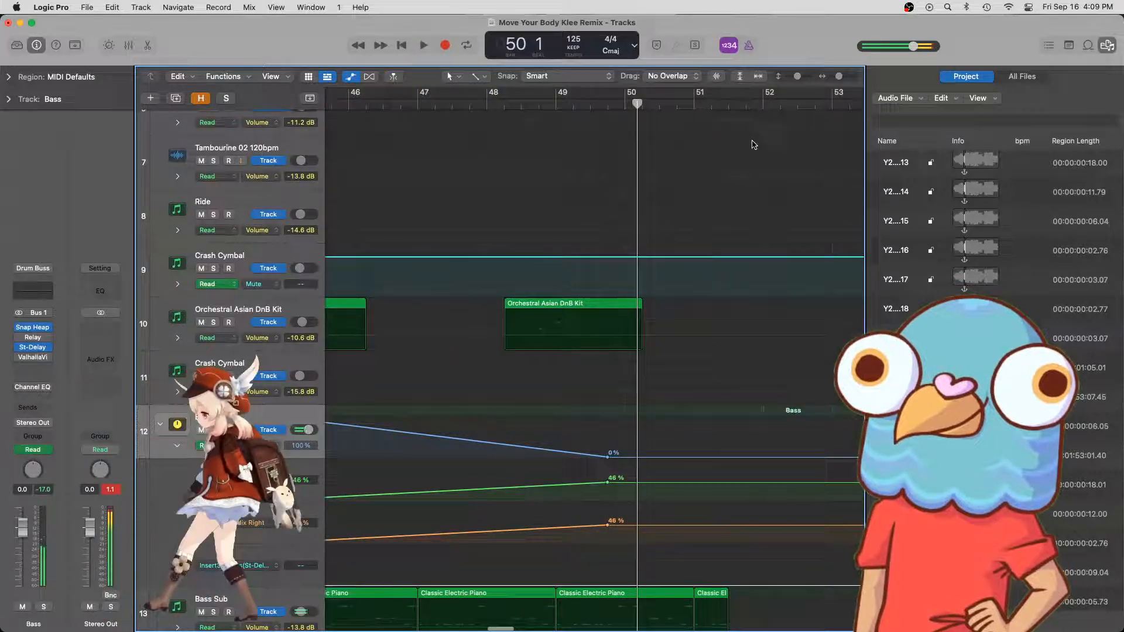
# - Automate Insert 3 Bypass on the Bass track so St-Delay is bypassed again from bar 52
pyautogui.click(763, 104)
pyautogui.hscroll(4, 767, 364)
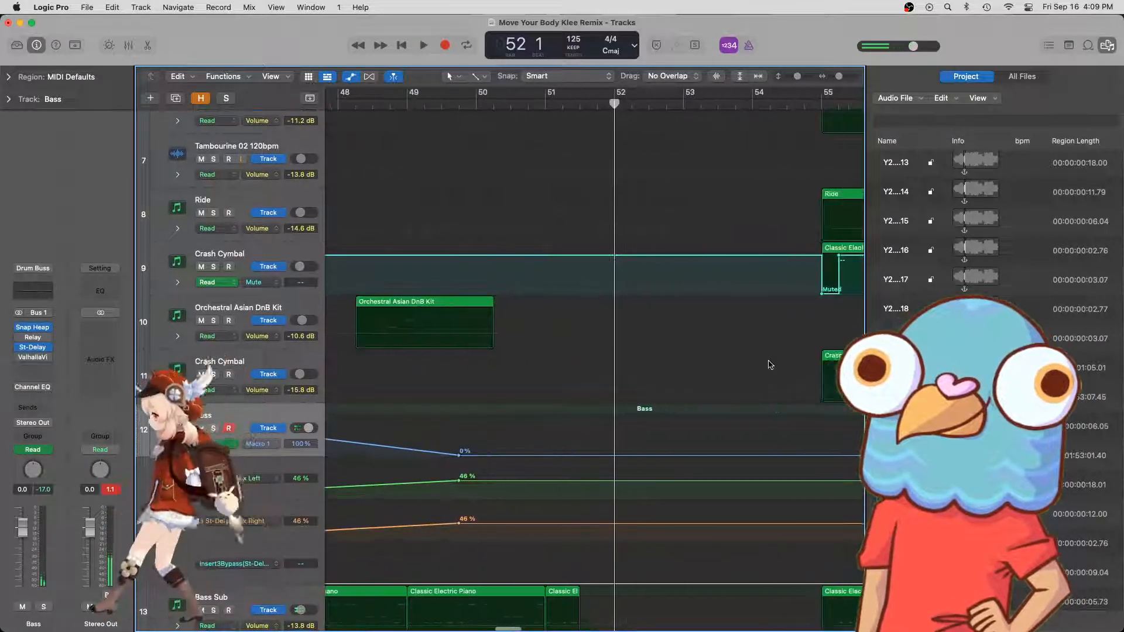
pyautogui.hscroll(-1, 597, 547)
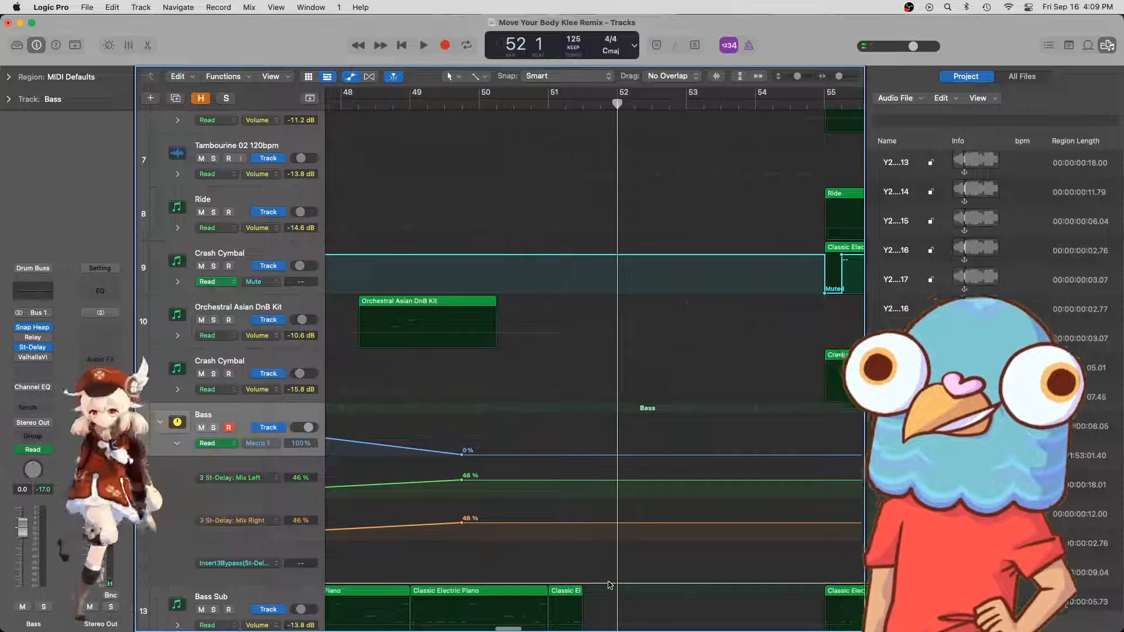
pyautogui.moveTo(617, 583); pyautogui.dragTo(618, 545)
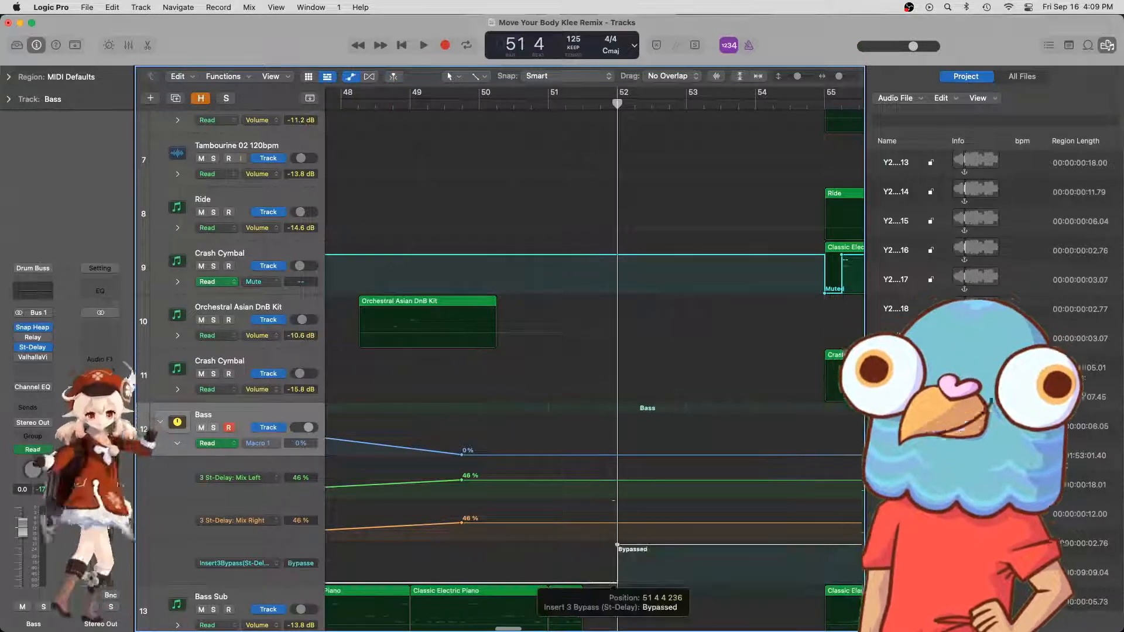
pyautogui.hscroll(-10, 383, 358)
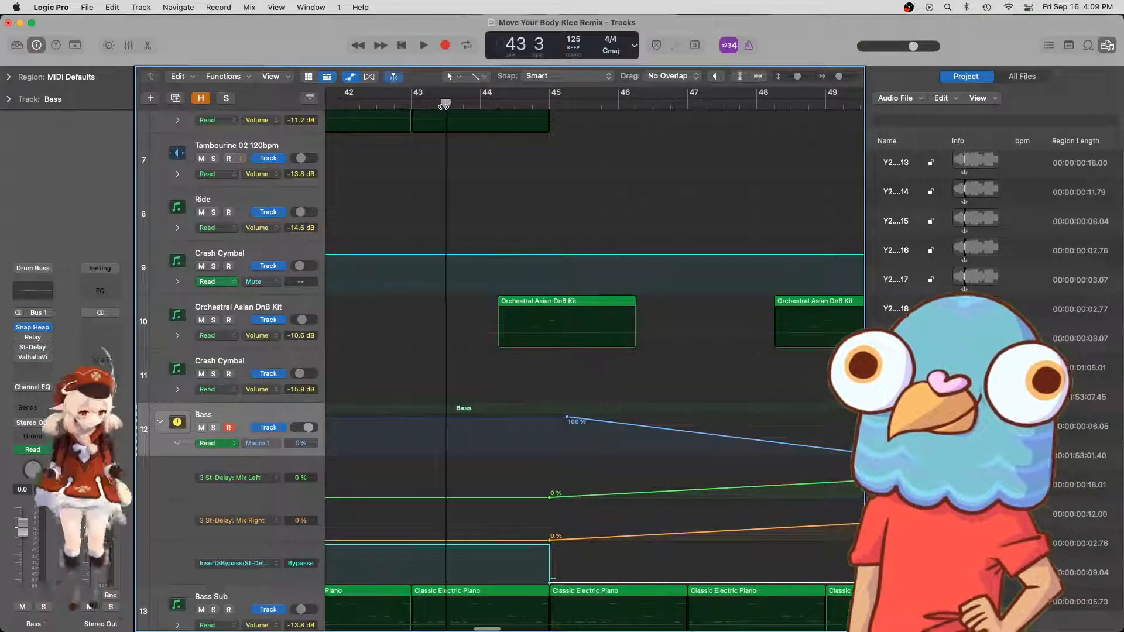
# - Play the breakdown from bar 43 to bar 52 to check the Bass track's Macro 1 and St-Delay automation
pyautogui.press('space')
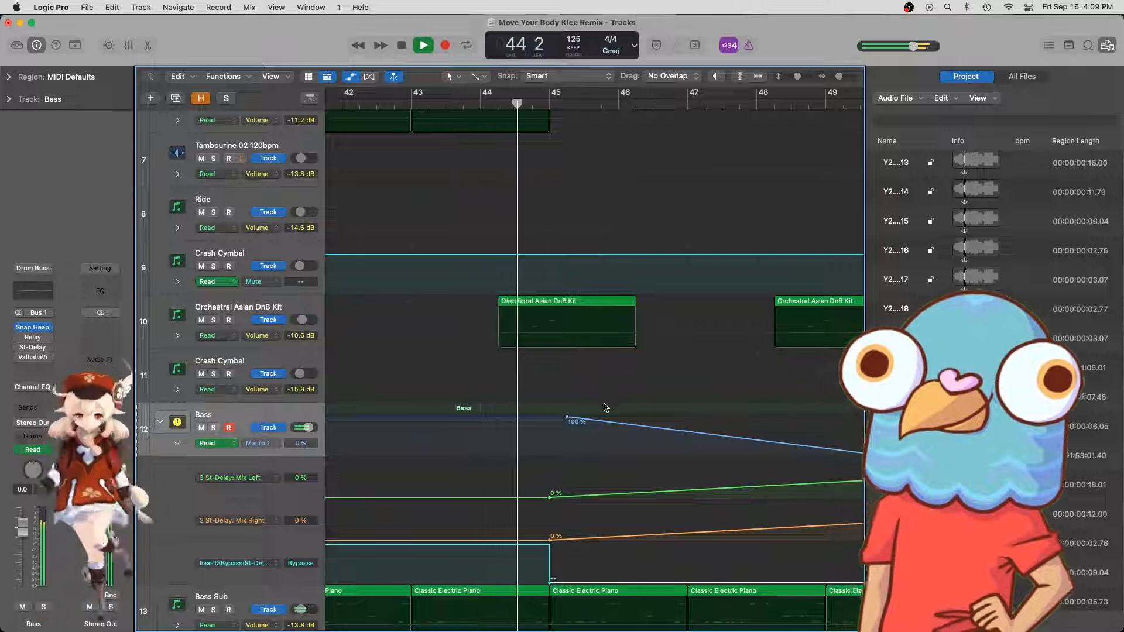
pyautogui.hscroll(2, 606, 408)
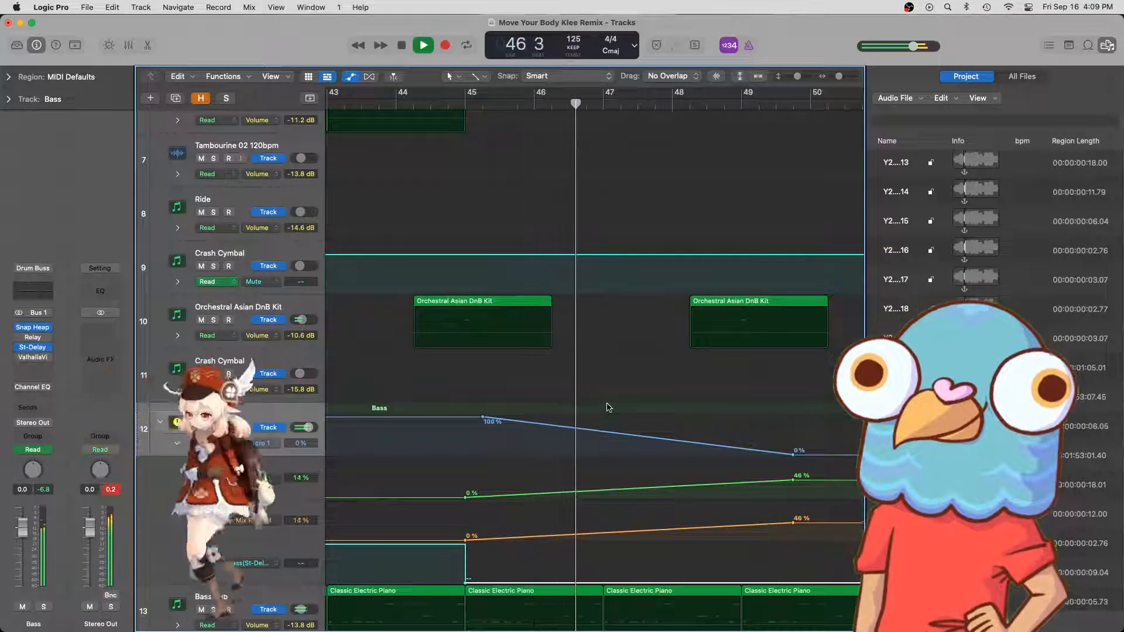
pyautogui.hscroll(2, 607, 408)
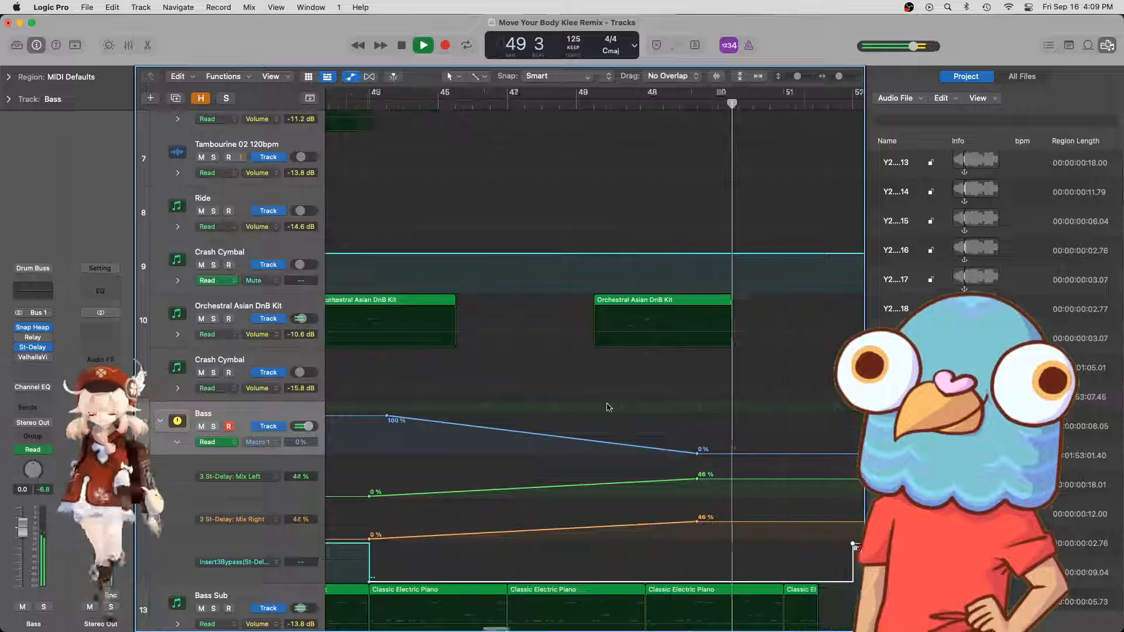
pyautogui.hscroll(5, 607, 408)
pyautogui.hscroll(2, 559, 475)
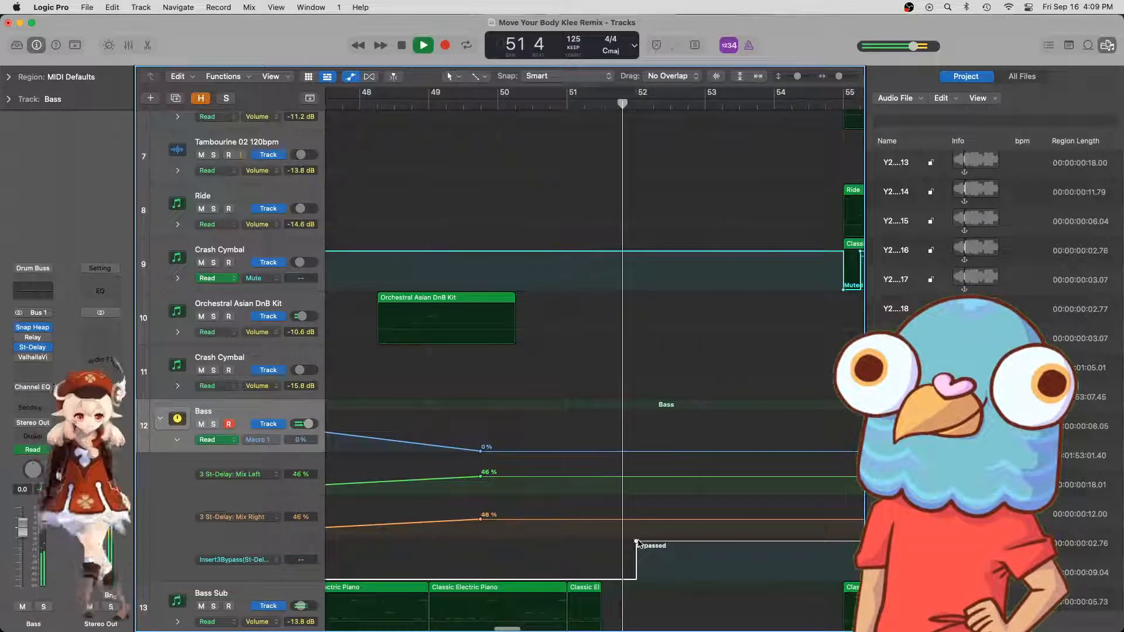
# - Move the 46% end points of the St-Delay Mix Left and Mix Right ramps to where the bass regions end in bar 51
pyautogui.click(483, 520)
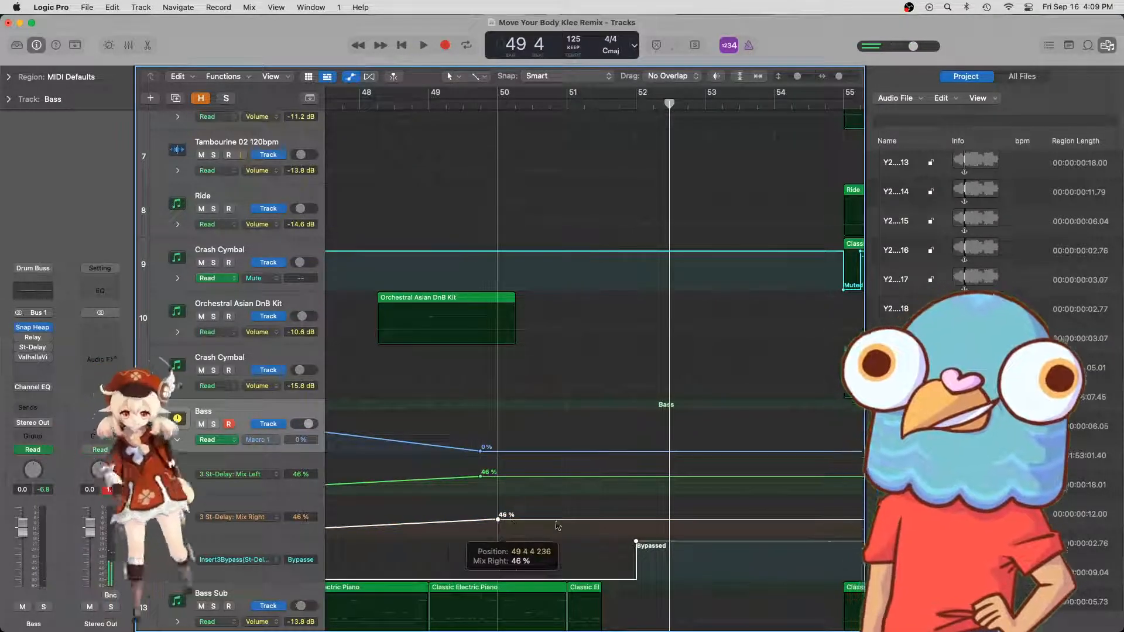
pyautogui.moveTo(558, 526); pyautogui.dragTo(638, 523)
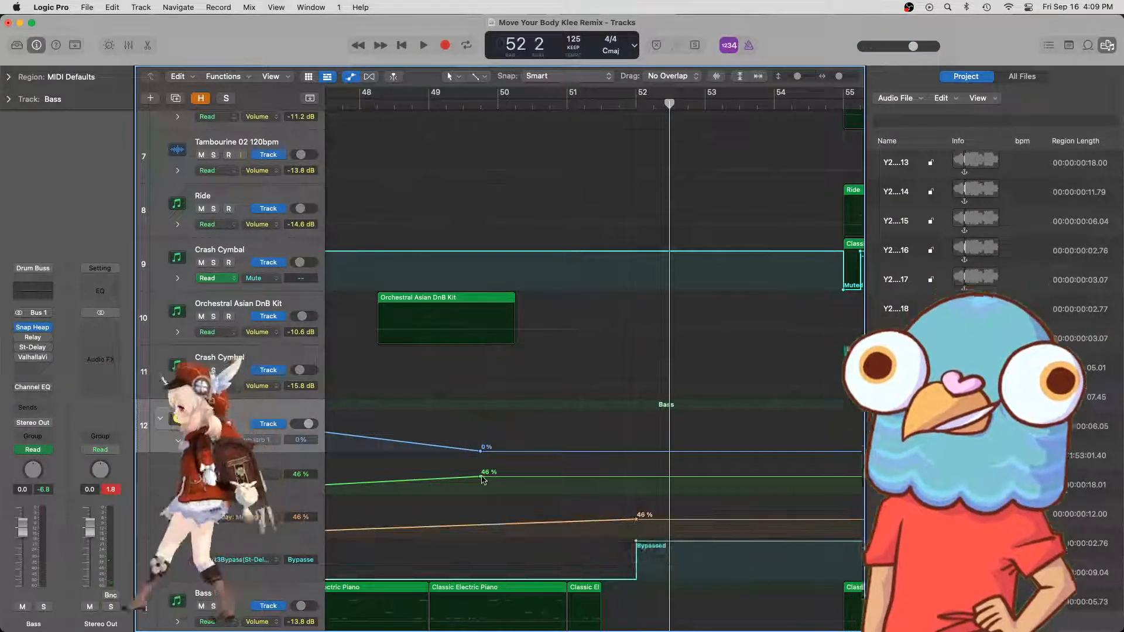
pyautogui.moveTo(483, 479); pyautogui.dragTo(645, 475)
pyautogui.scroll(6, 661, 473)
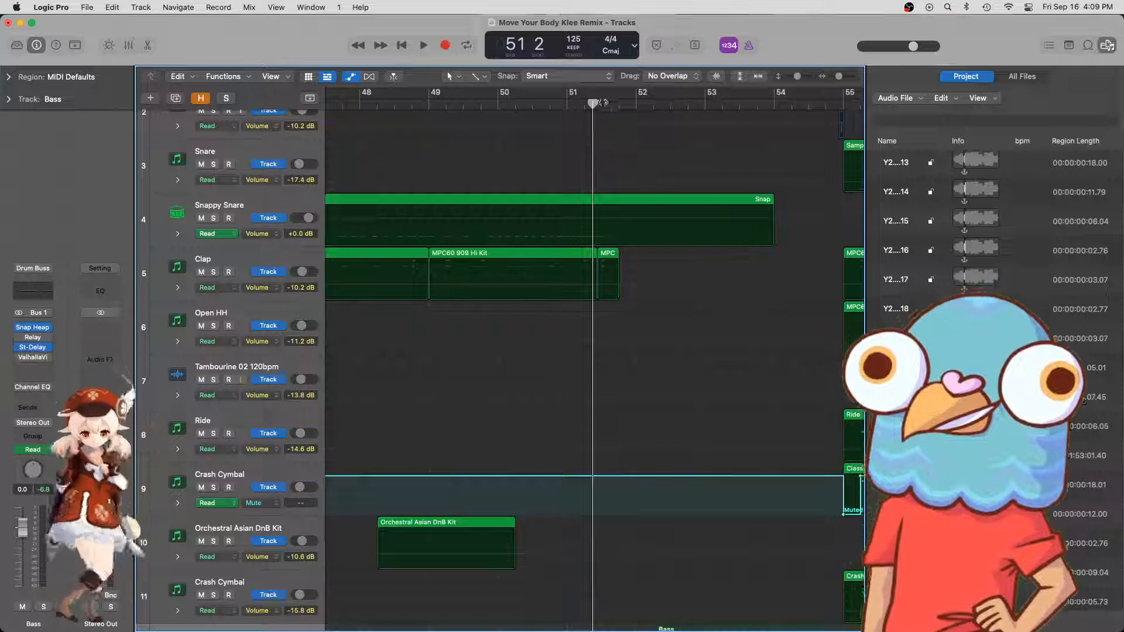
pyautogui.scroll(-8, 577, 240)
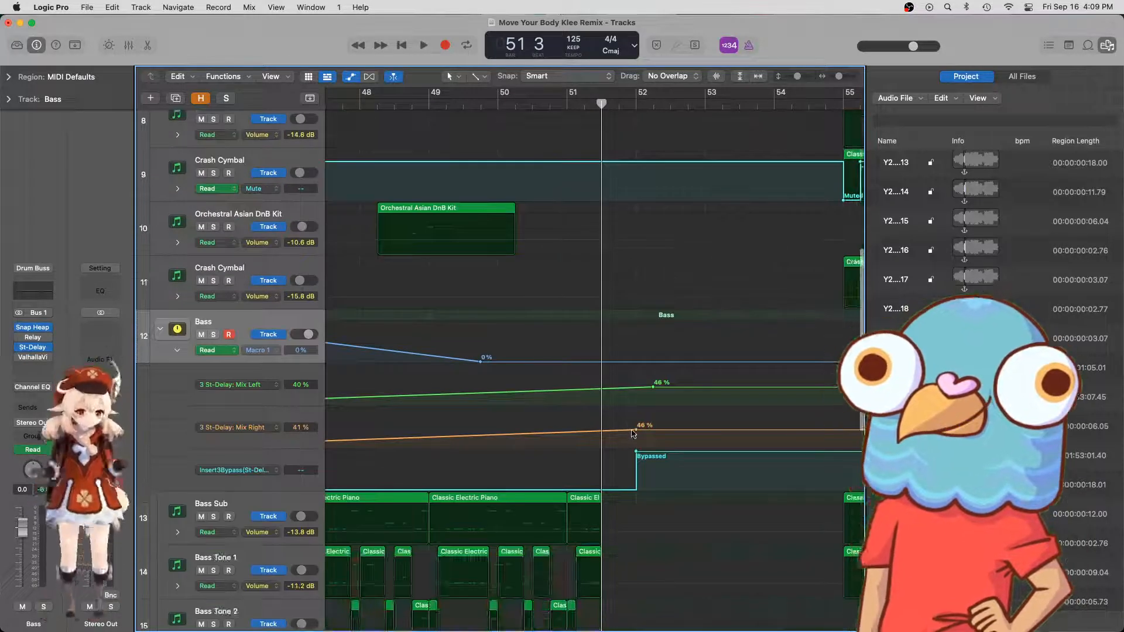
pyautogui.moveTo(632, 432); pyautogui.dragTo(618, 429)
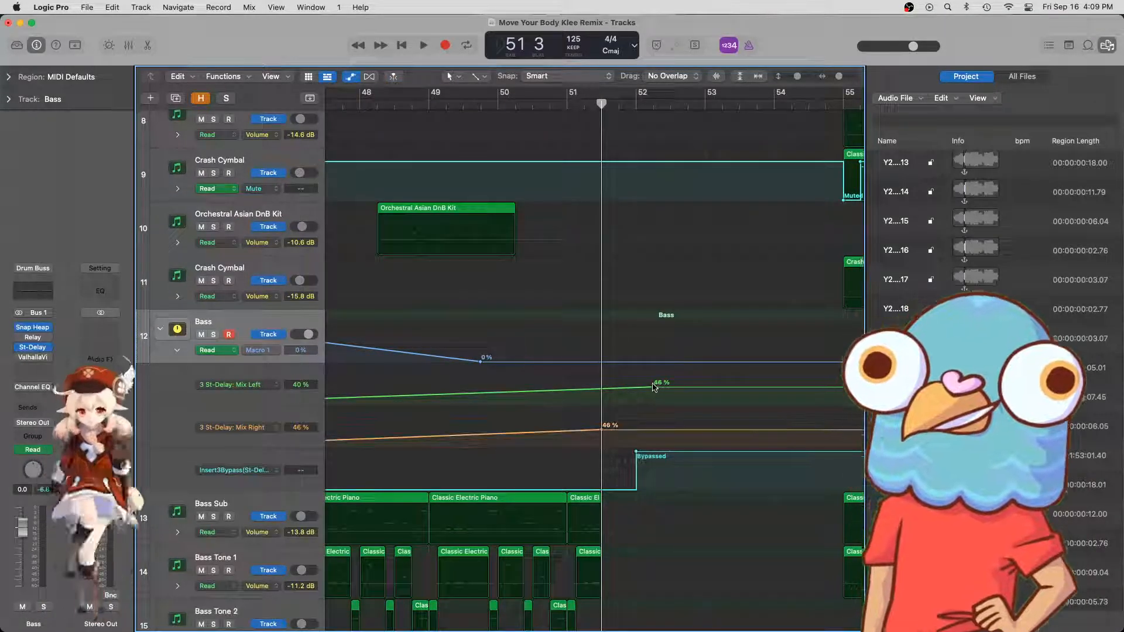
pyautogui.moveTo(654, 386); pyautogui.dragTo(618, 387)
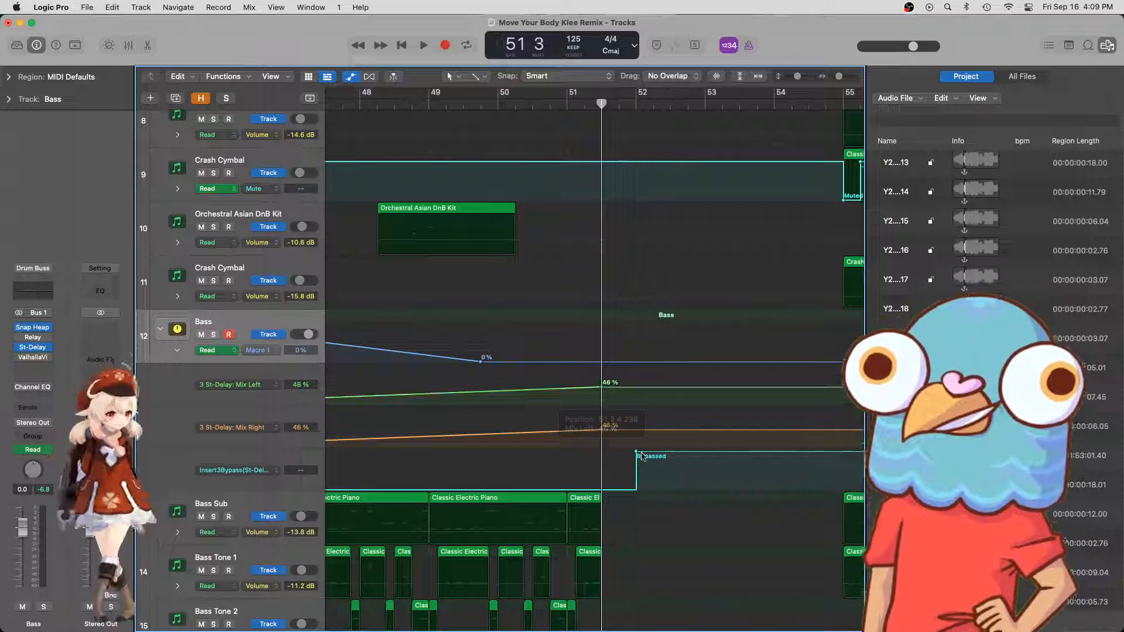
# - Move the point where St-Delay becomes bypassed again to bar 54 and play back the ramp section
pyautogui.moveTo(637, 453); pyautogui.dragTo(774, 452)
pyautogui.hscroll(-10, 501, 268)
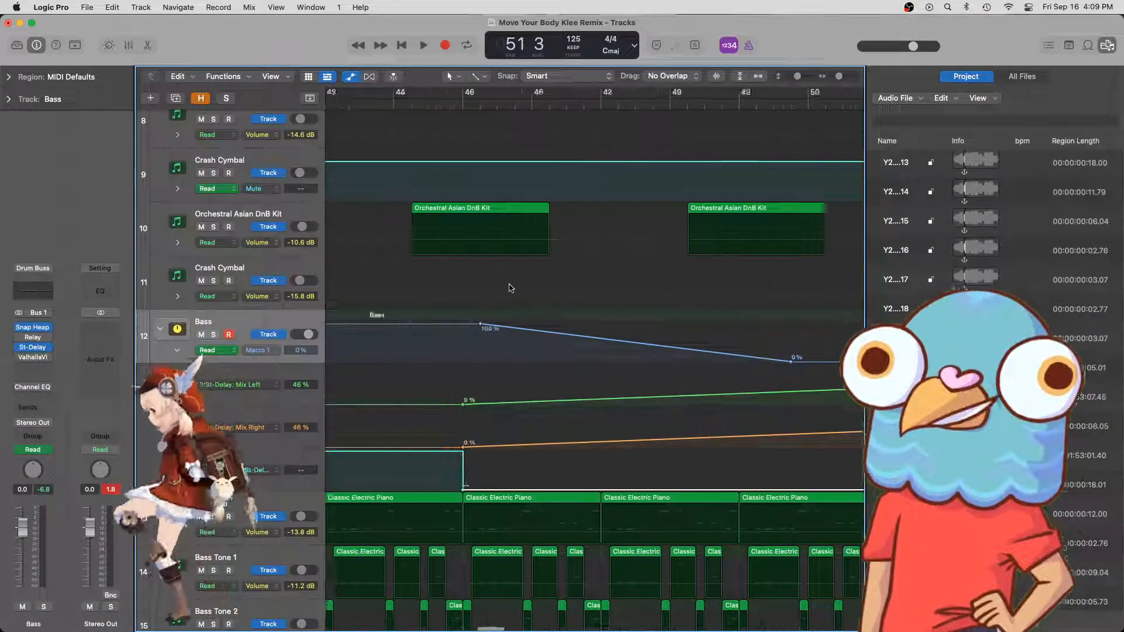
pyautogui.hscroll(8, 581, 185)
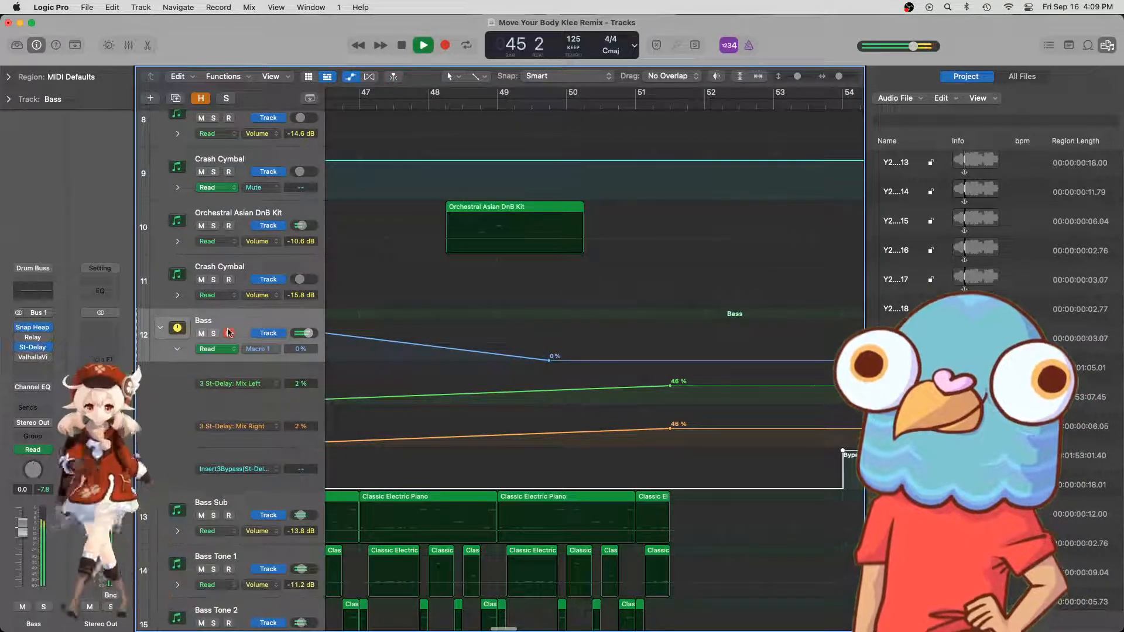
# - Add another automation lane to the Bass track and assign it to Insert 1 Bypass (Snap Heap)
pyautogui.click(177, 483)
pyautogui.moveTo(185, 484); pyautogui.dragTo(247, 386)
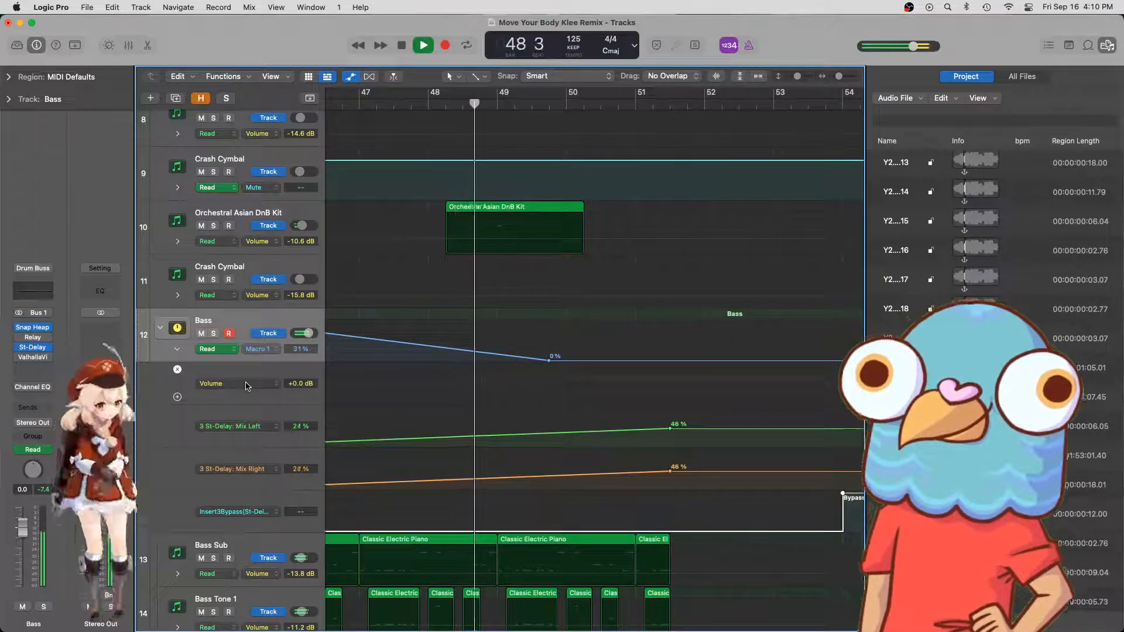
pyautogui.click(246, 384)
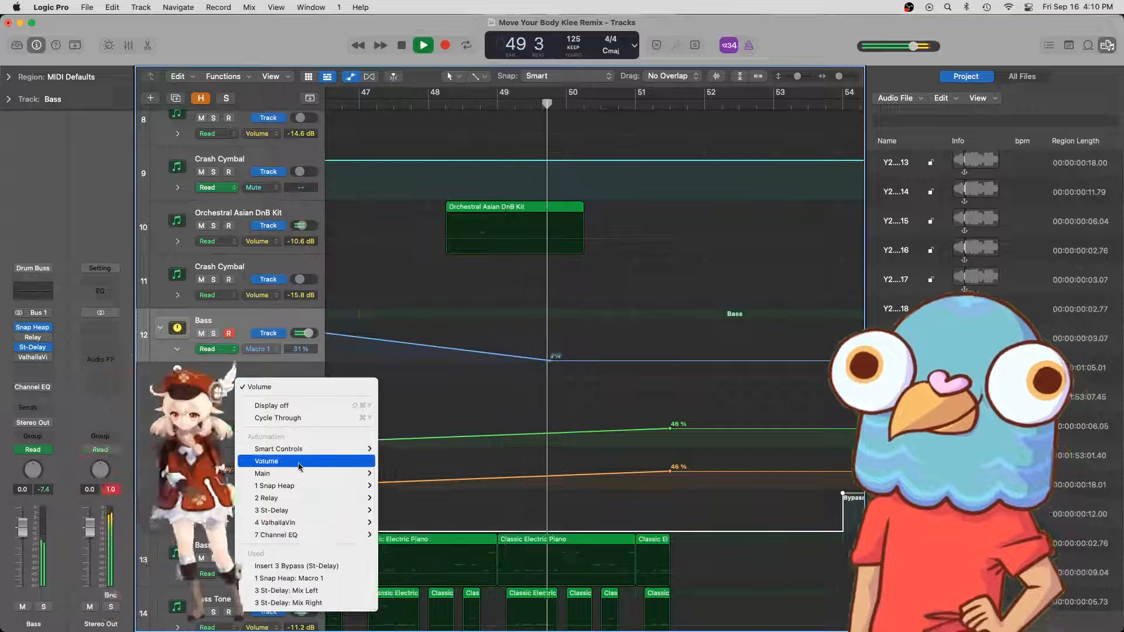
pyautogui.moveTo(296, 473)
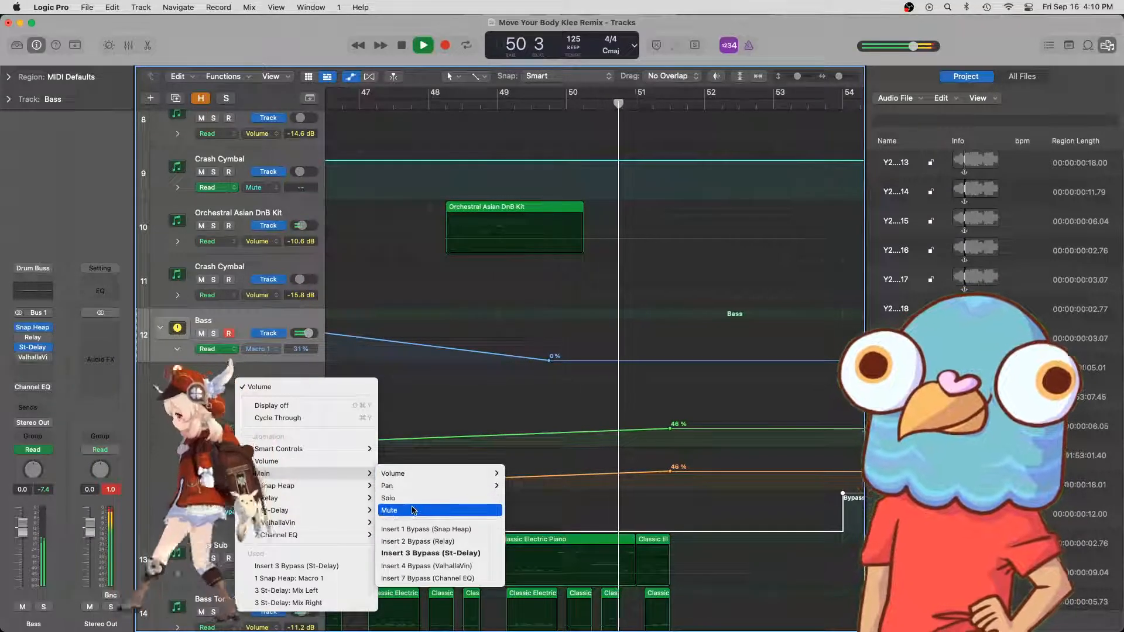
pyautogui.click(448, 529)
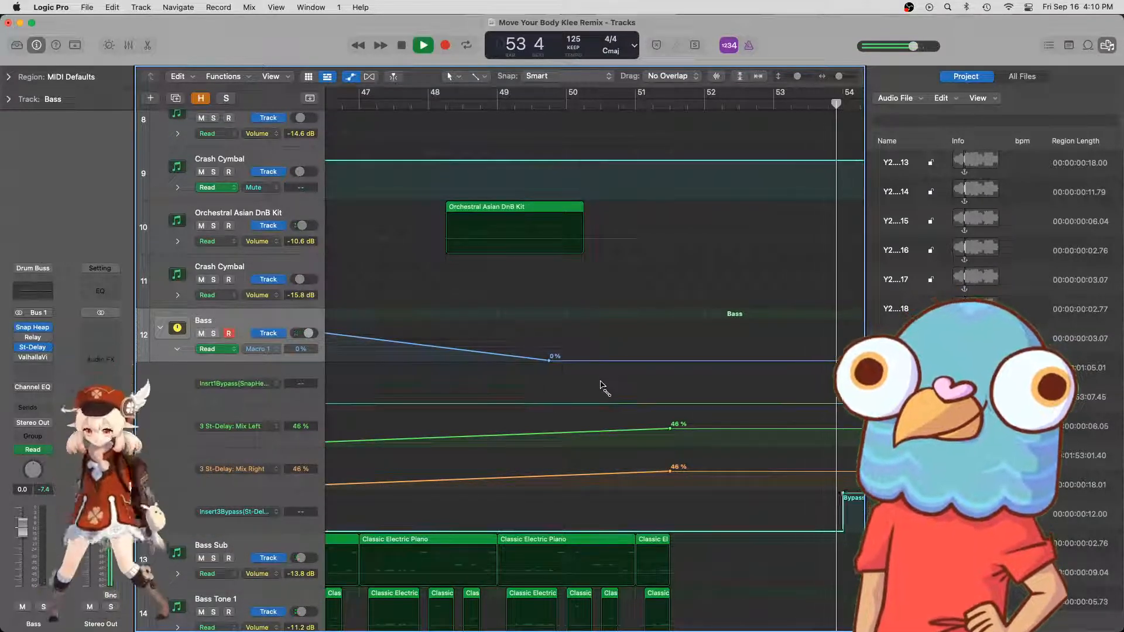
# - Automate Insert 1 Bypass so Snap Heap is bypassed until the Macro 1 ramp starts in bar 45, active from there, and bypassed again just after bar 54
pyautogui.press('super+Left')
pyautogui.hscroll(-5, 600, 387)
pyautogui.press('super+Left')
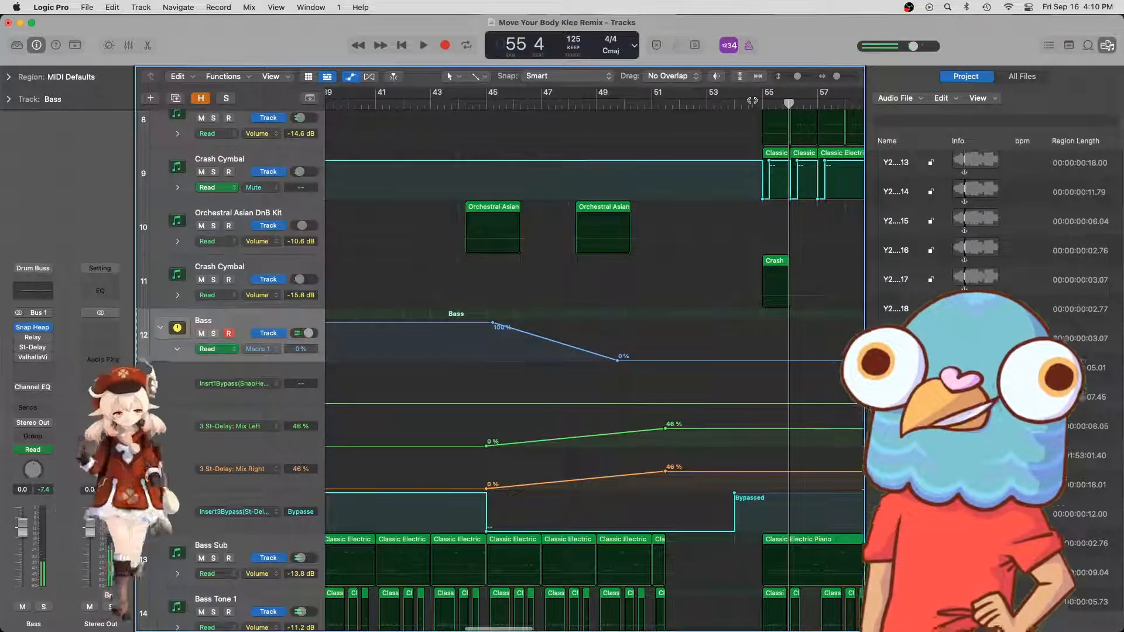
pyautogui.press('space')
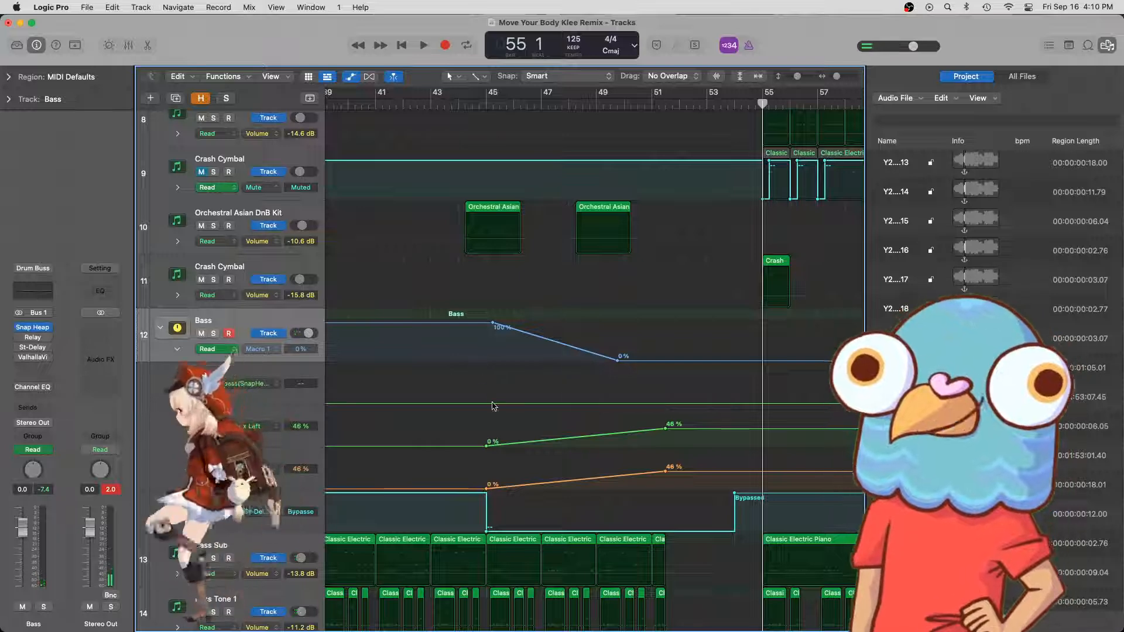
pyautogui.moveTo(493, 404); pyautogui.dragTo(493, 366)
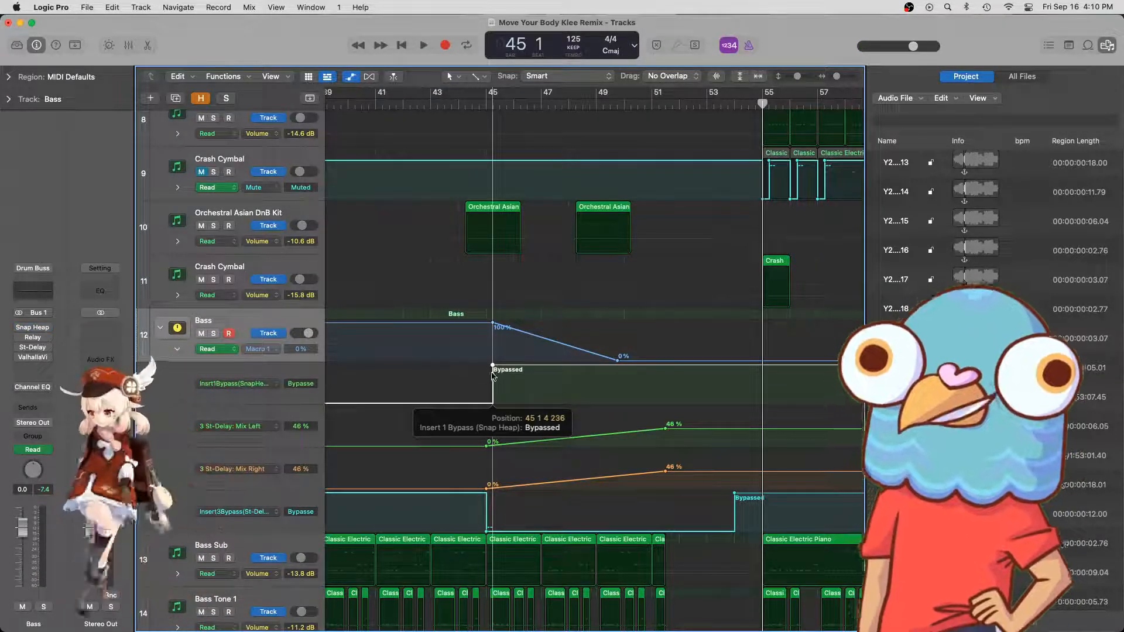
pyautogui.hscroll(-15, 414, 377)
pyautogui.moveTo(334, 405); pyautogui.dragTo(325, 371)
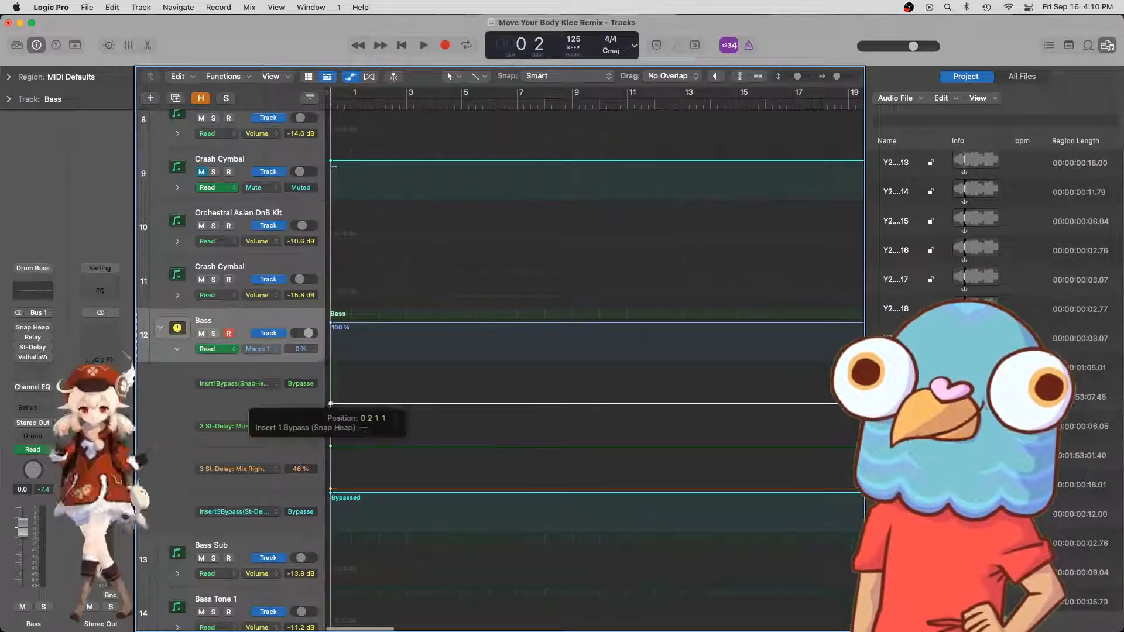
pyautogui.hscroll(20, 486, 395)
pyautogui.hscroll(4, 486, 395)
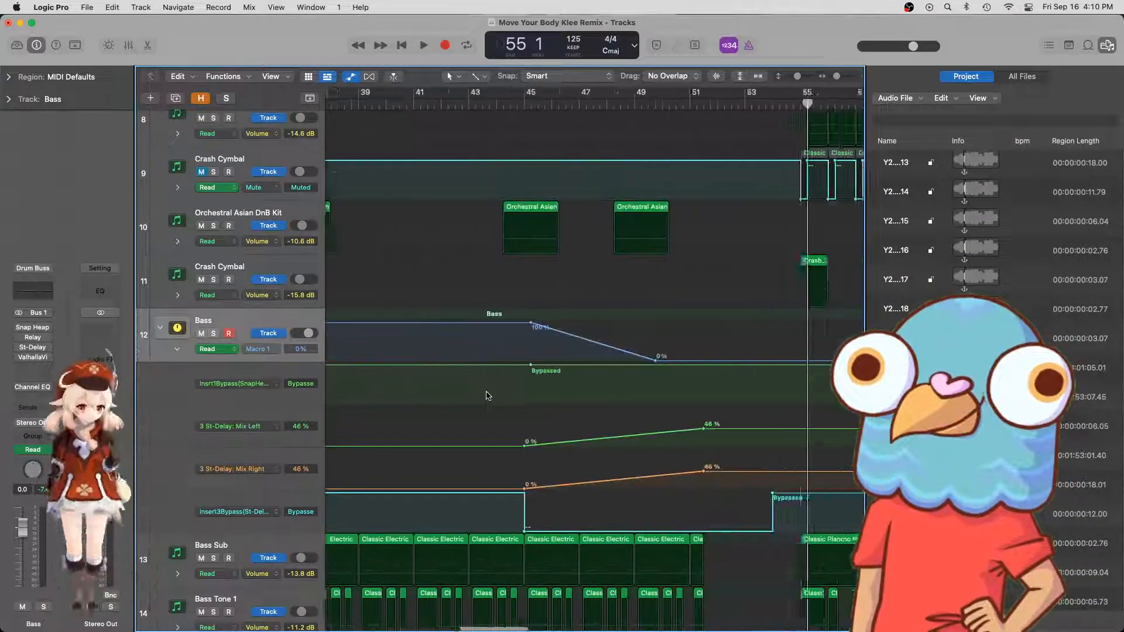
pyautogui.moveTo(499, 366); pyautogui.dragTo(499, 404)
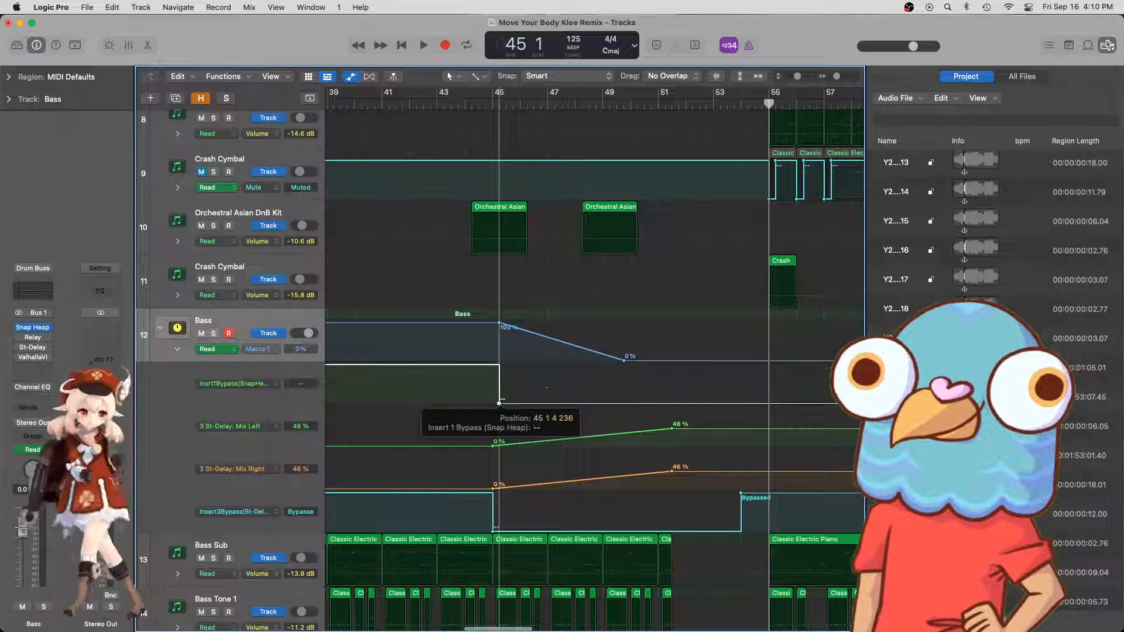
pyautogui.moveTo(739, 403); pyautogui.dragTo(749, 367)
# - Play from bar 43 past bar 55 to check the bypass automation, and select the Classic Electric Piano_bip_1.2 region
pyautogui.click(443, 100)
pyautogui.press('space')
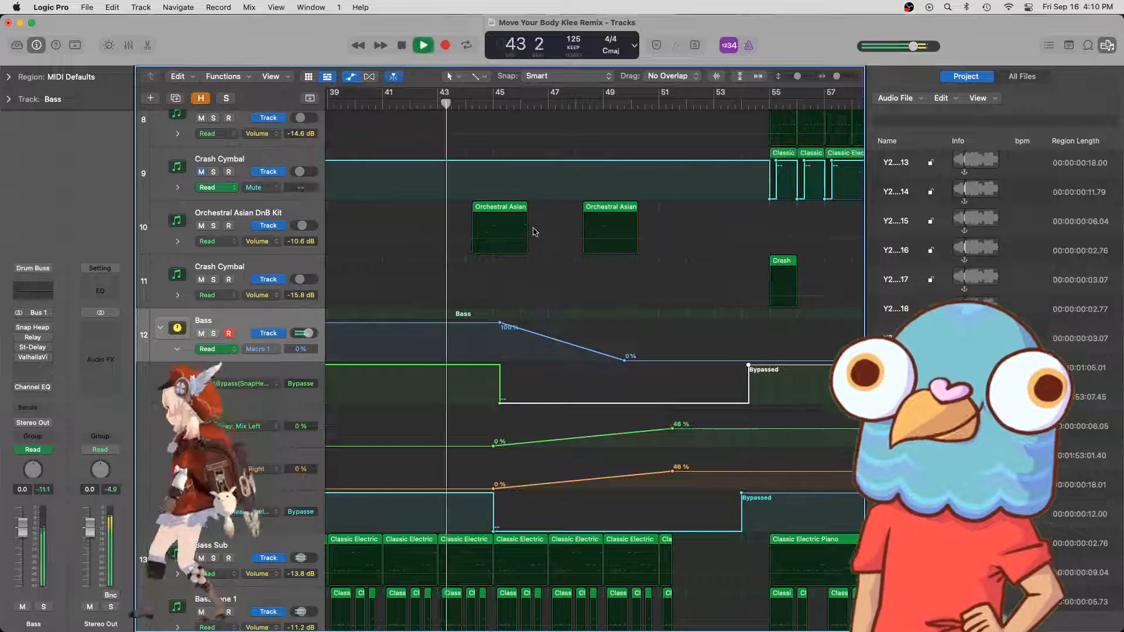
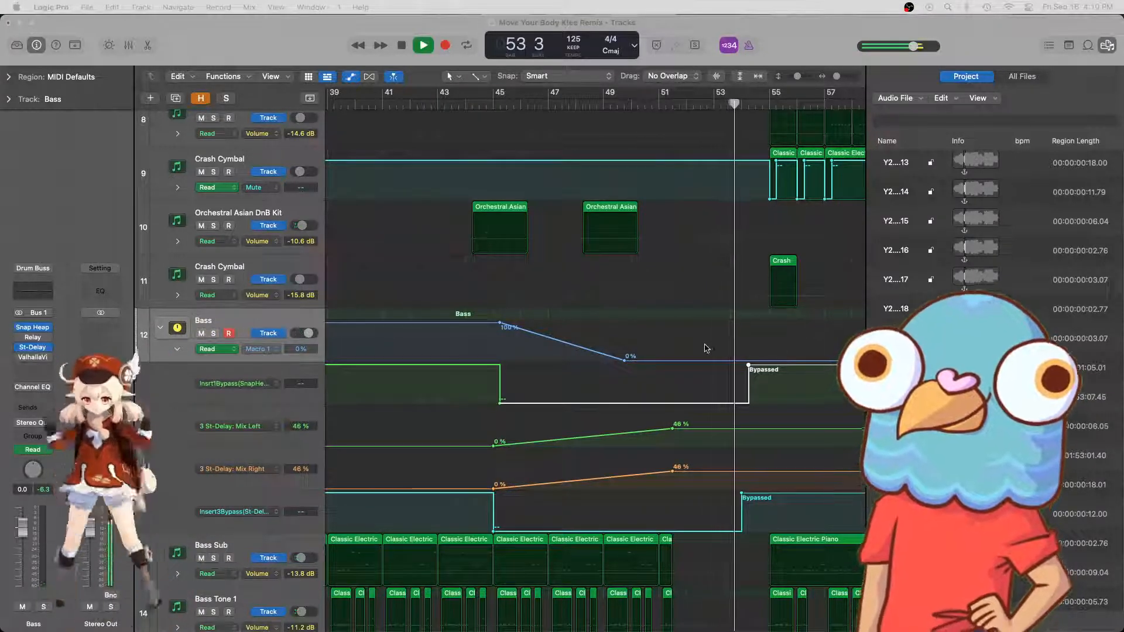
pyautogui.scroll(-8, 670, 340)
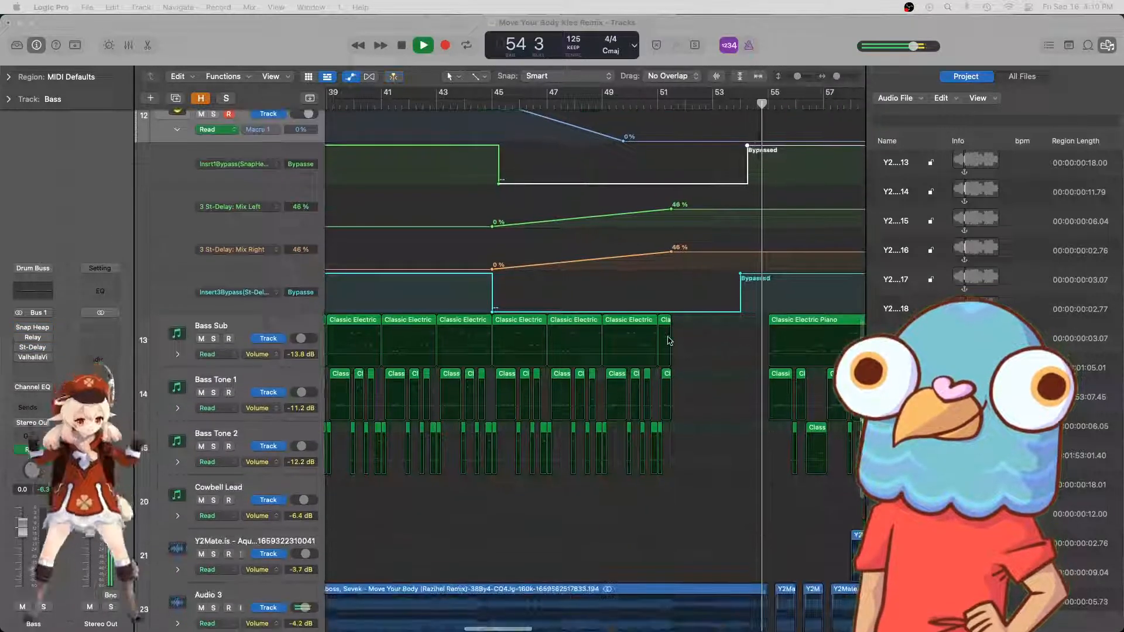
pyautogui.scroll(-8, 669, 340)
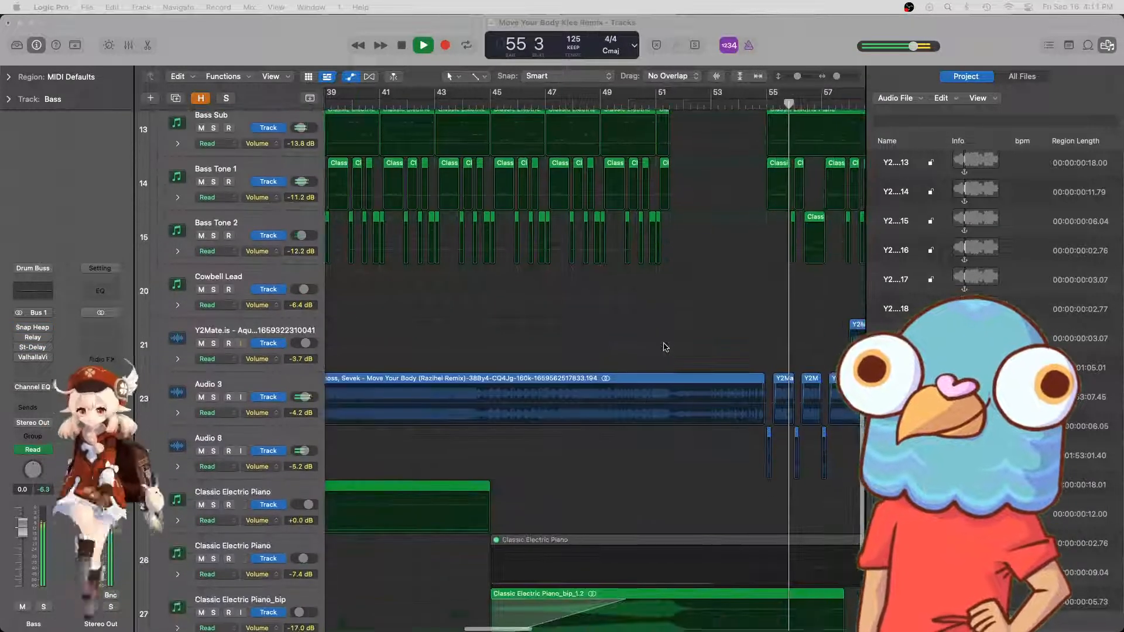
pyautogui.scroll(-3, 592, 487)
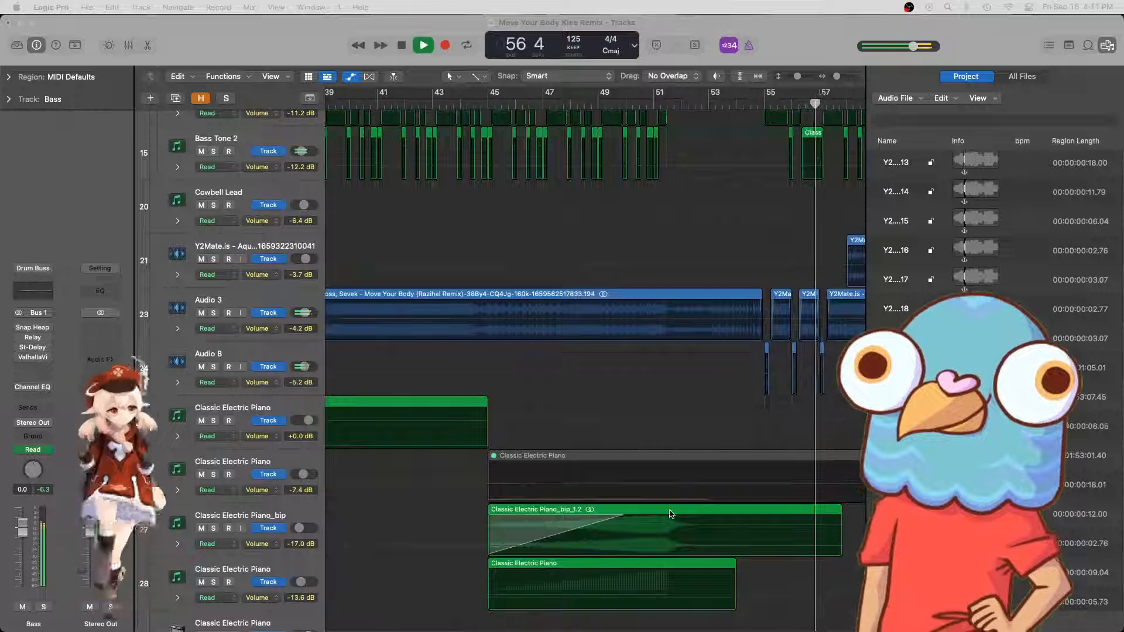
pyautogui.click(671, 514)
pyautogui.press('space')
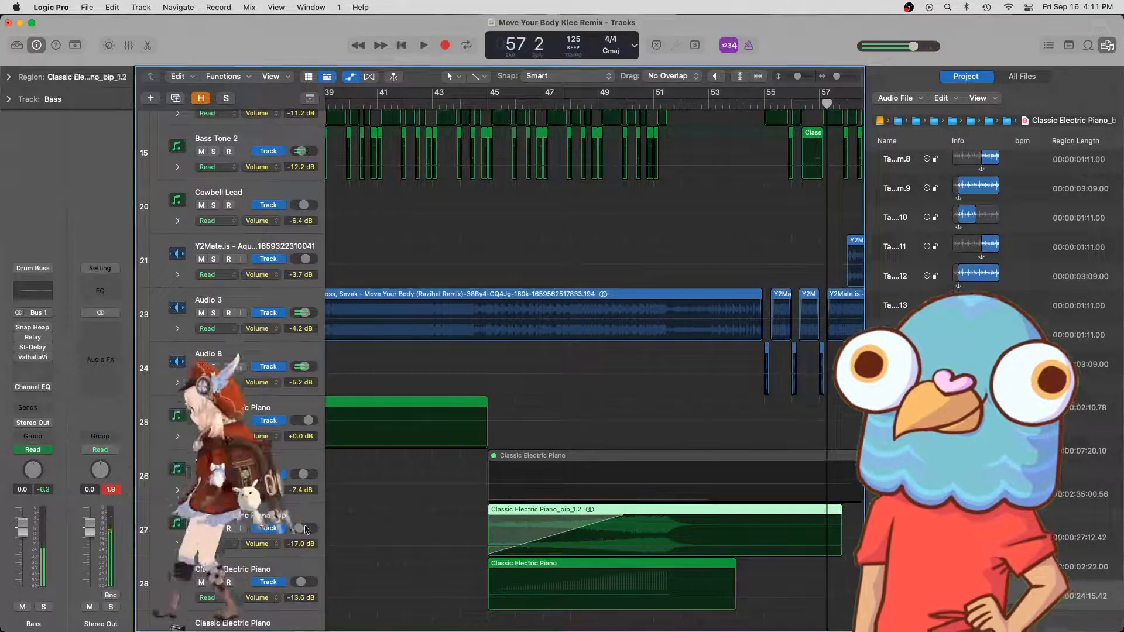
# - Hide the track automation, shrink the track heights and select the tracks from Audio 8 down to track 28
pyautogui.scroll(-2, 305, 530)
pyautogui.click(293, 513)
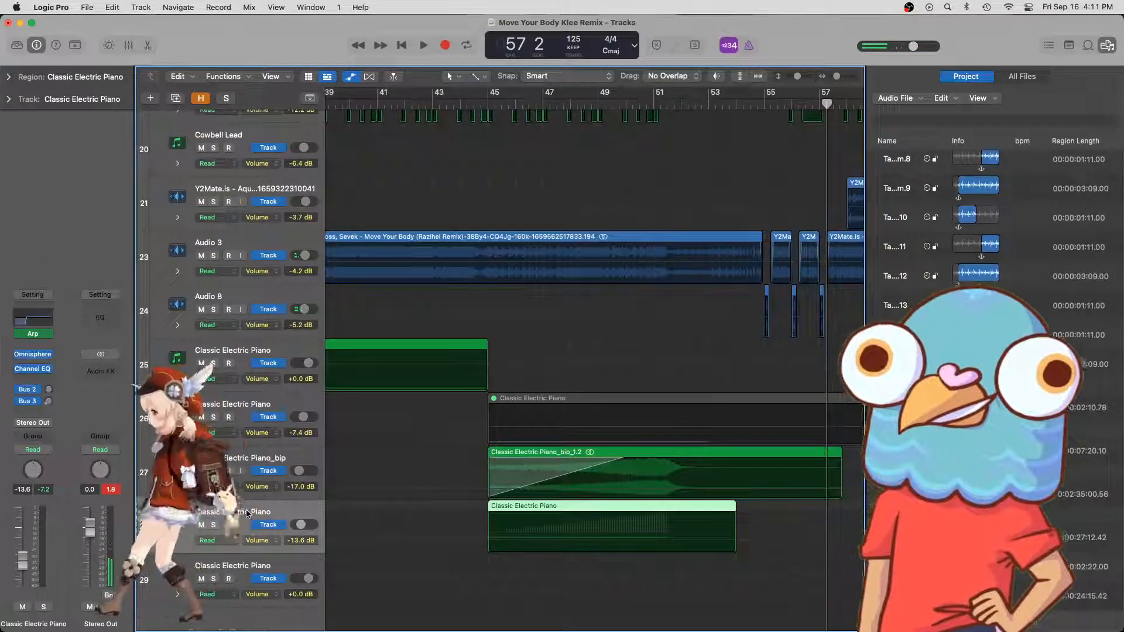
pyautogui.press('a')
pyautogui.press('super+Up')
pyautogui.keyDown('shift'); pyautogui.click(245, 385); pyautogui.keyUp('shift')
pyautogui.click(420, 478)
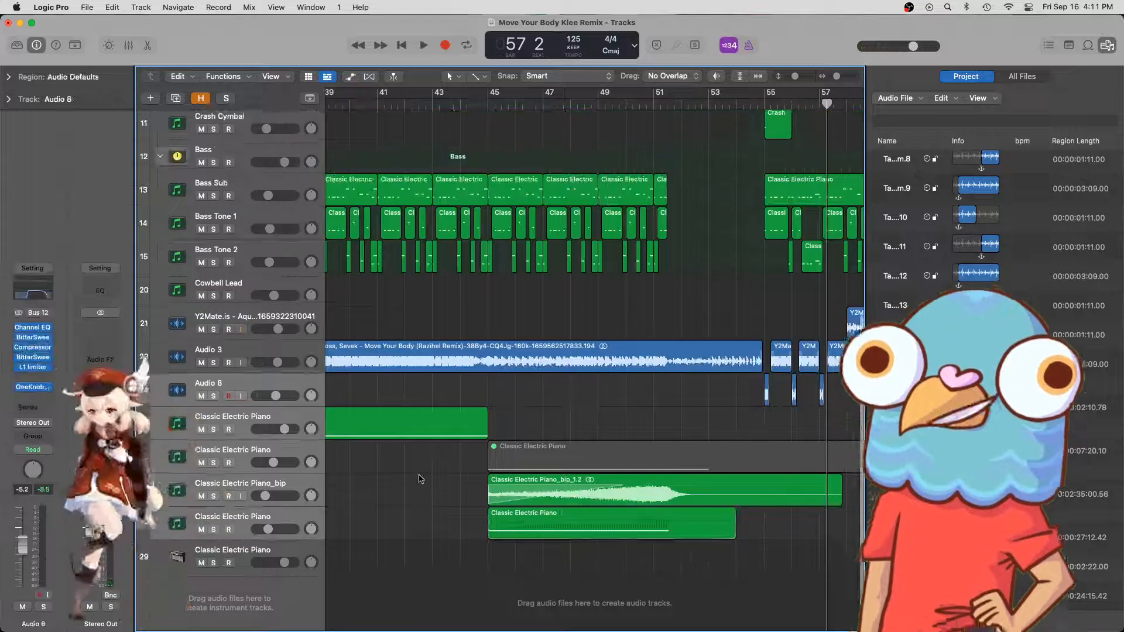
# - Play from bar 45 and lower the volume of the Classic Electric Piano track 28 to -15.2 dB
pyautogui.press('super+Left')
pyautogui.press('super+Left')
pyautogui.hscroll(5, 694, 381)
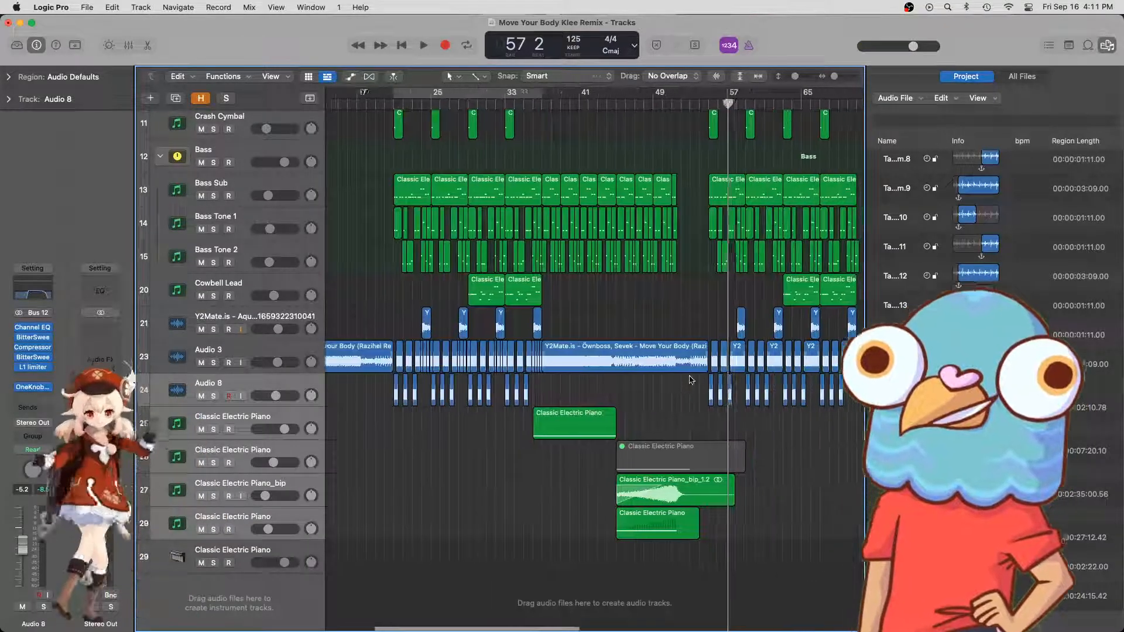
pyautogui.scroll(5, 545, 129)
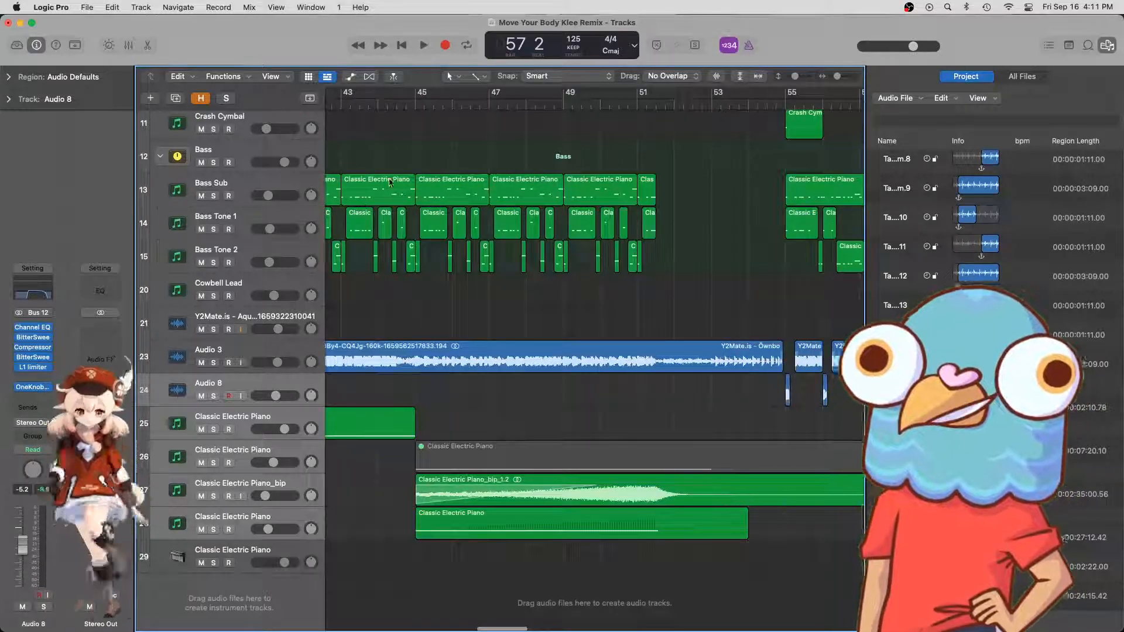
pyautogui.press('space')
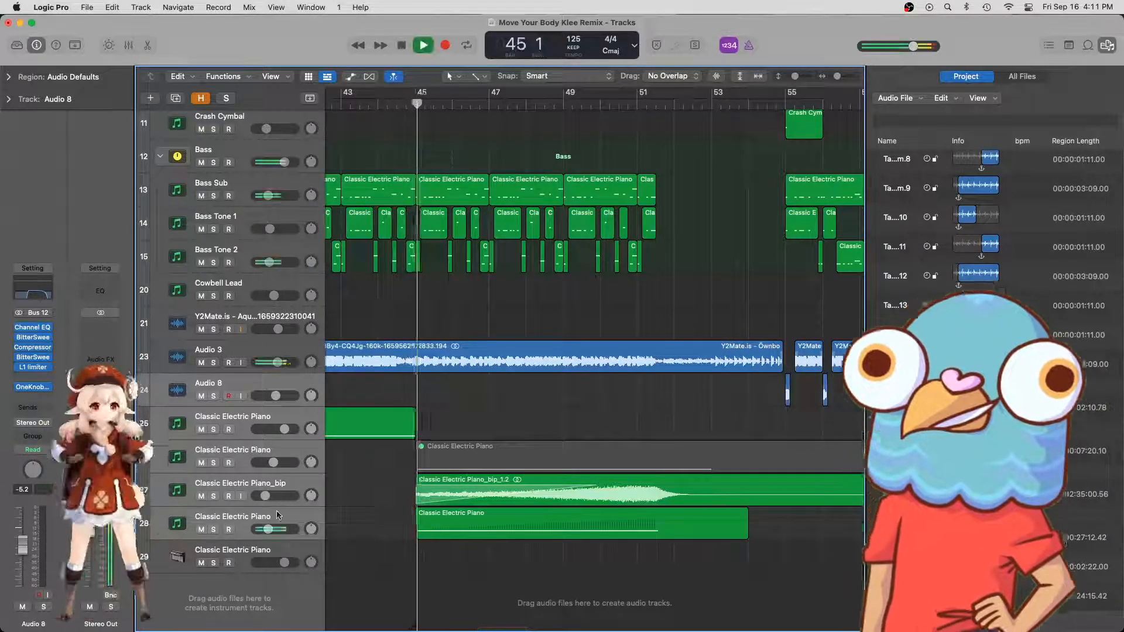
pyautogui.click(269, 530)
pyautogui.moveTo(268, 529); pyautogui.dragTo(267, 530)
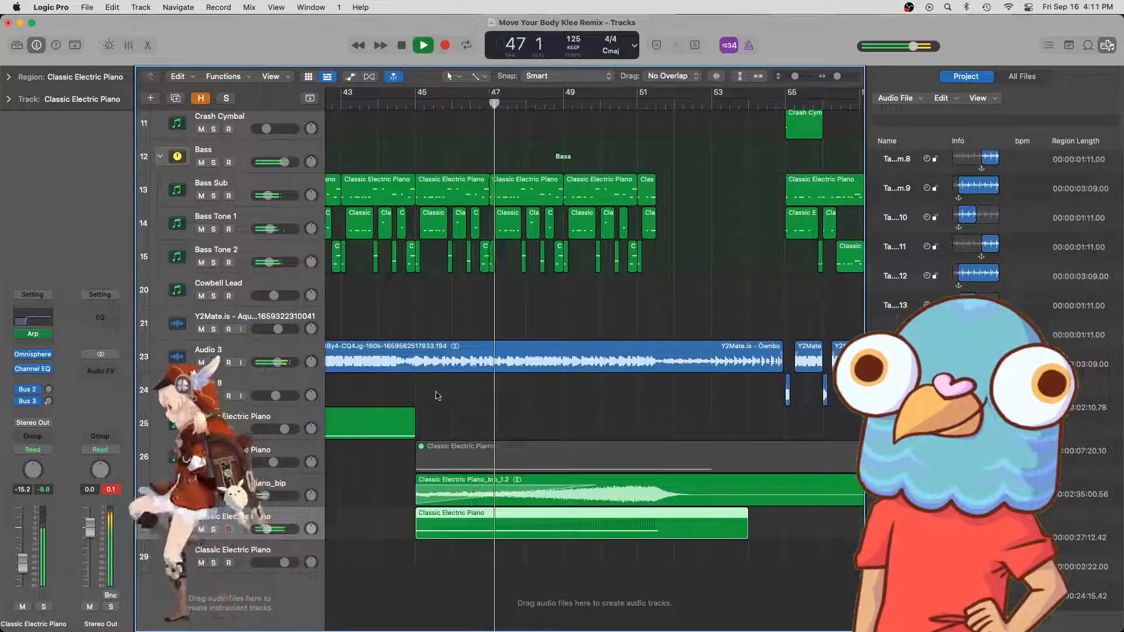
pyautogui.scroll(5, 351, 392)
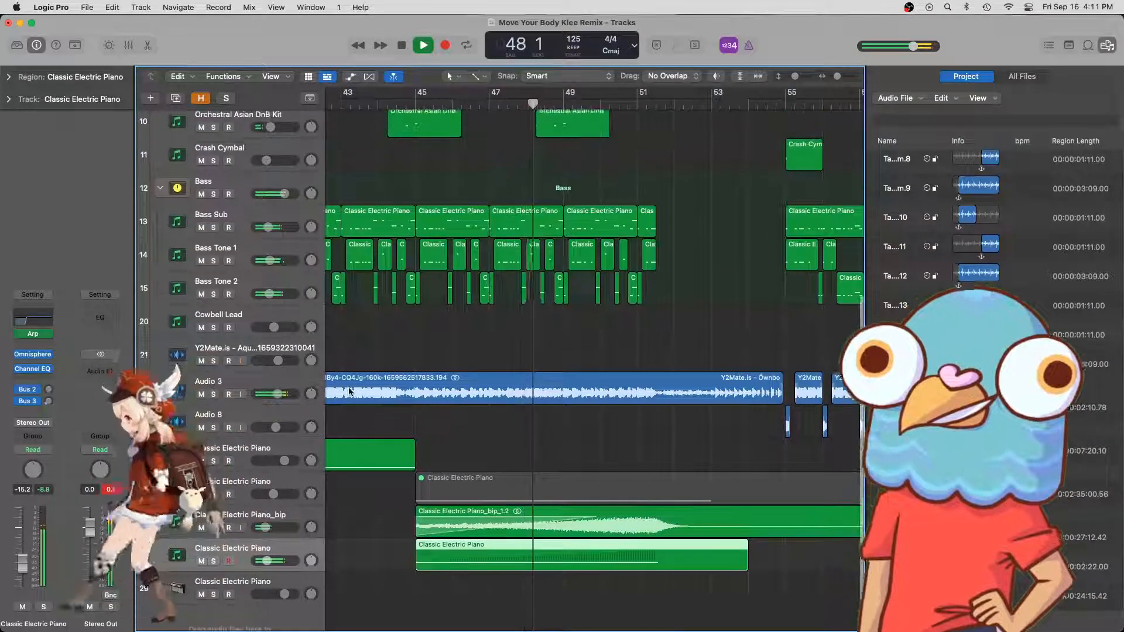
# - Select the MPC60 909 Hi Kit region from bar 49 on the Clap track, stop playback and place the playhead at bar 49
pyautogui.scroll(1, 351, 392)
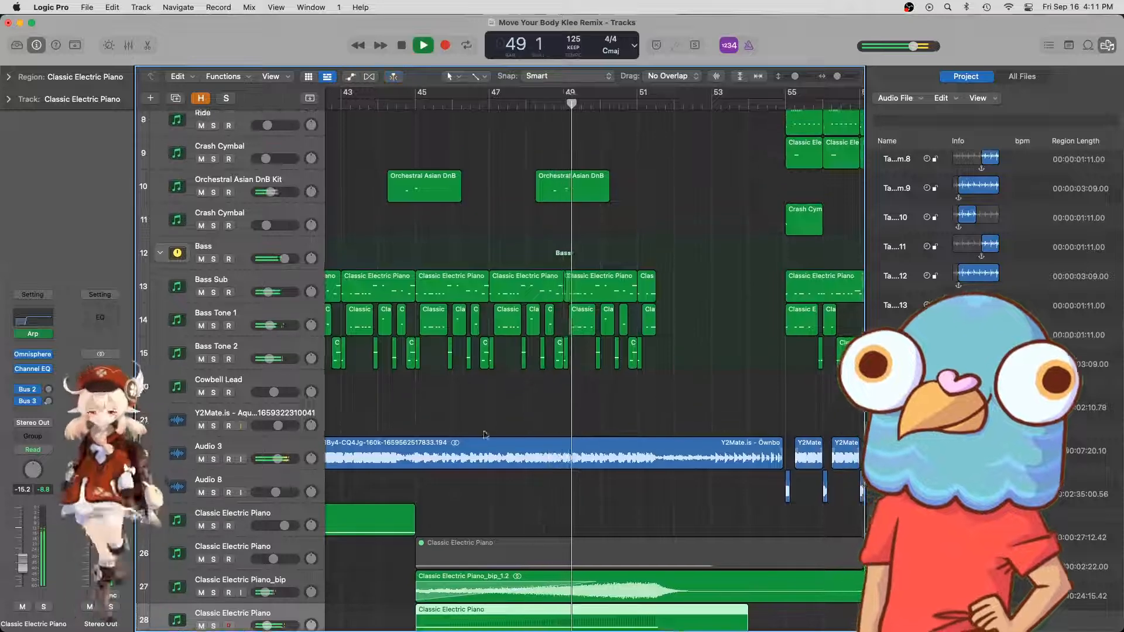
pyautogui.scroll(15, 493, 429)
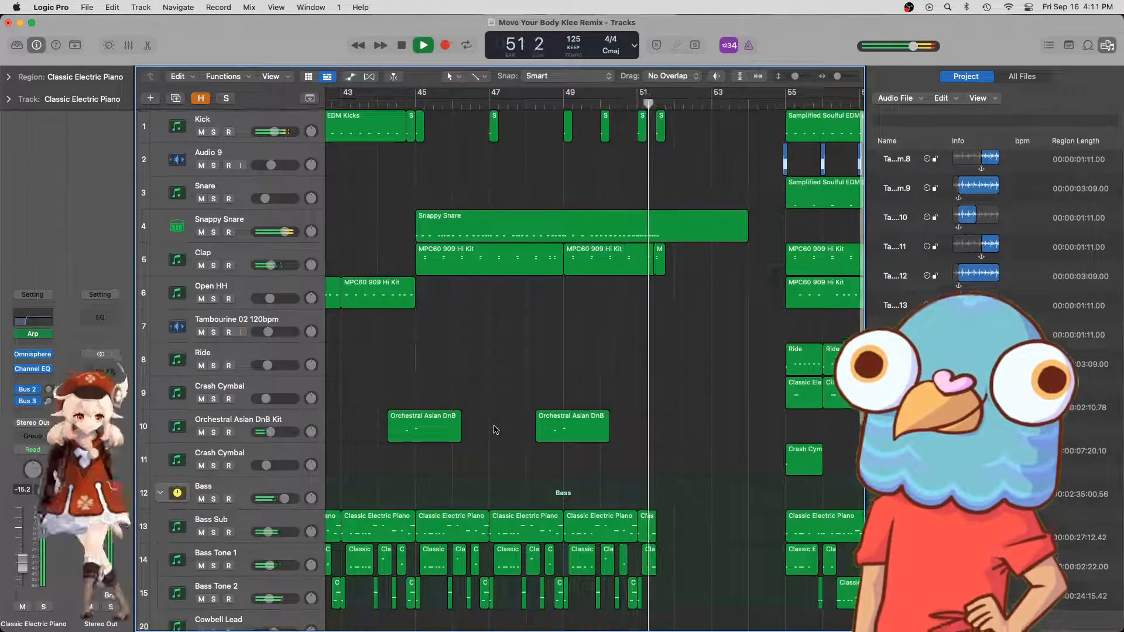
pyautogui.click(609, 260)
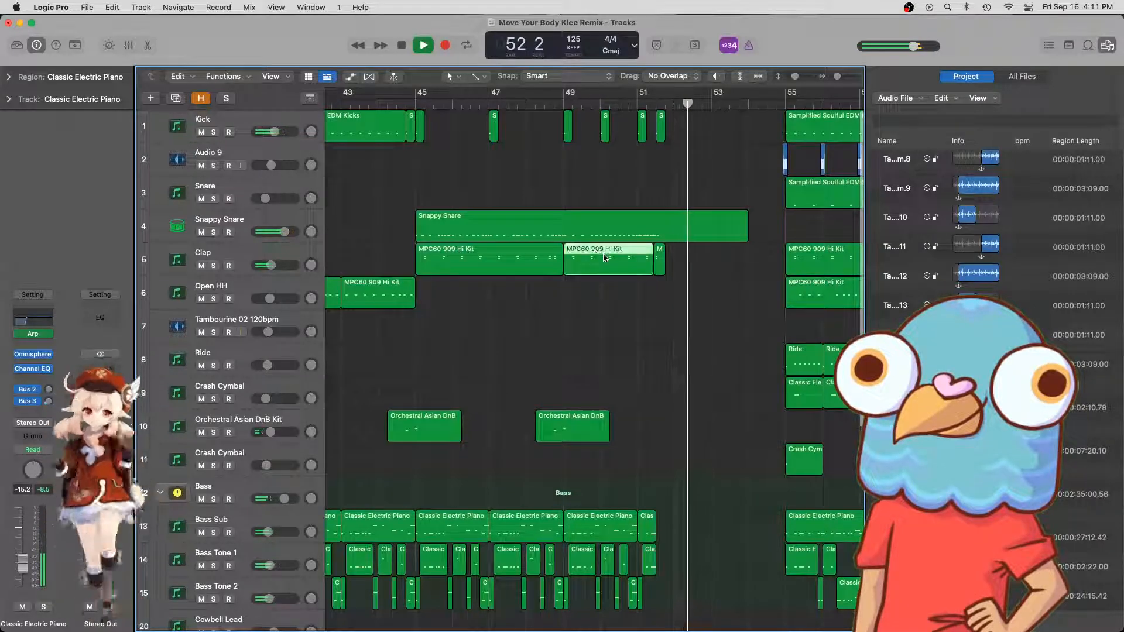
pyautogui.press('space')
pyautogui.click(565, 100)
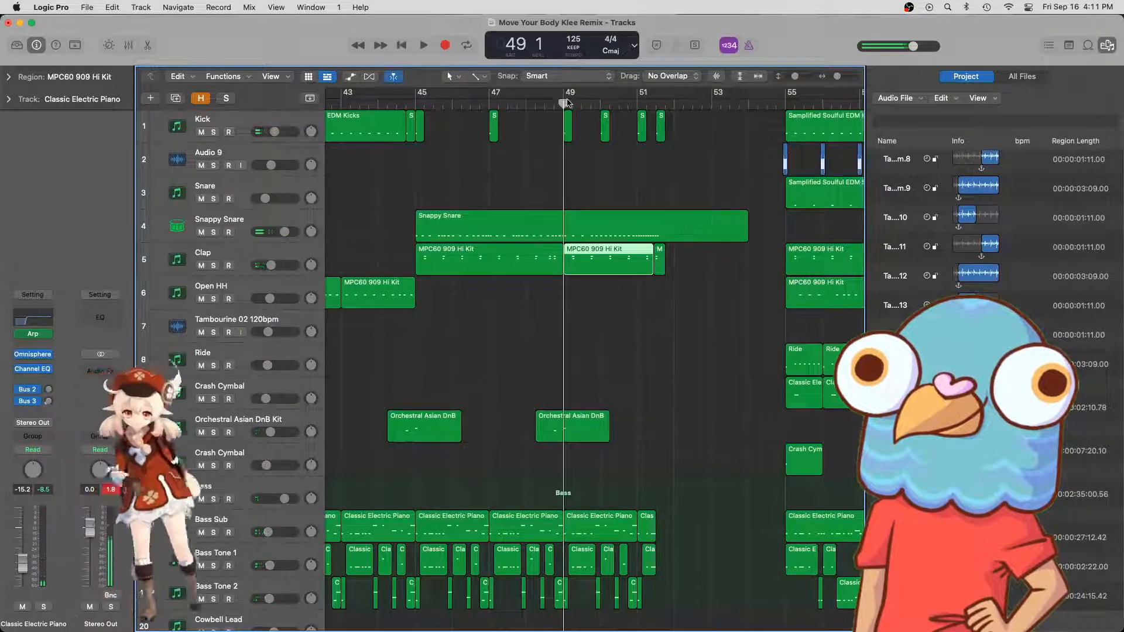
# - Open the selected Clap region in the Piano Roll and copy clap notes onto beats 1 and 3 of bar 49
pyautogui.press('super+Right')
pyautogui.press('super+Right')
pyautogui.press('super+Right')
pyautogui.press('super+Right')
pyautogui.hscroll(5, 554, 370)
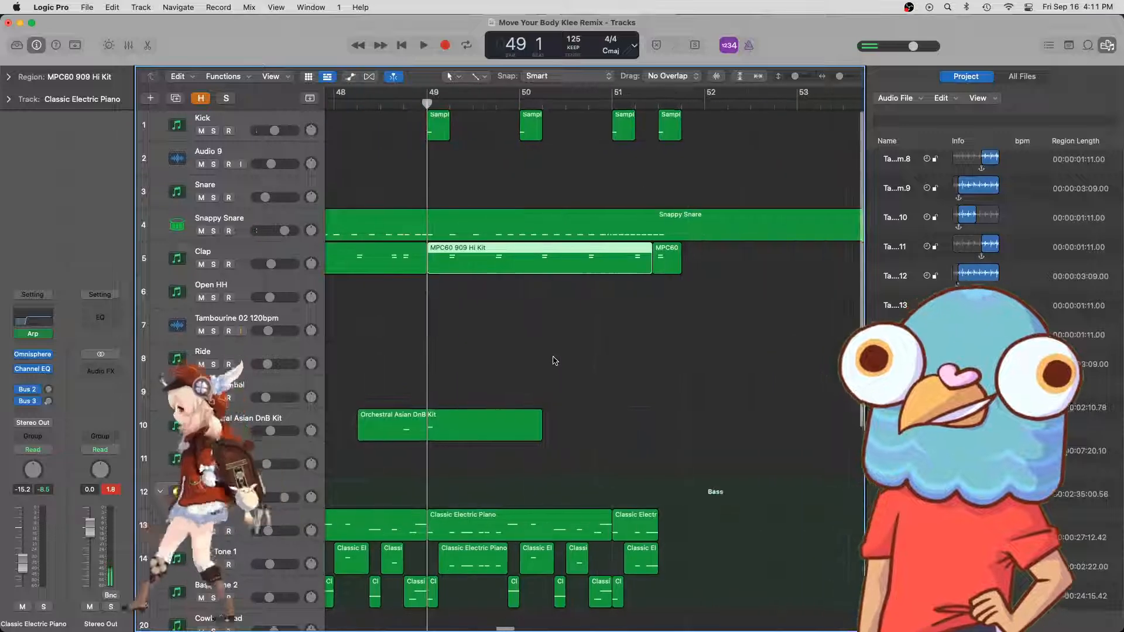
pyautogui.click(518, 286)
pyautogui.click(518, 270)
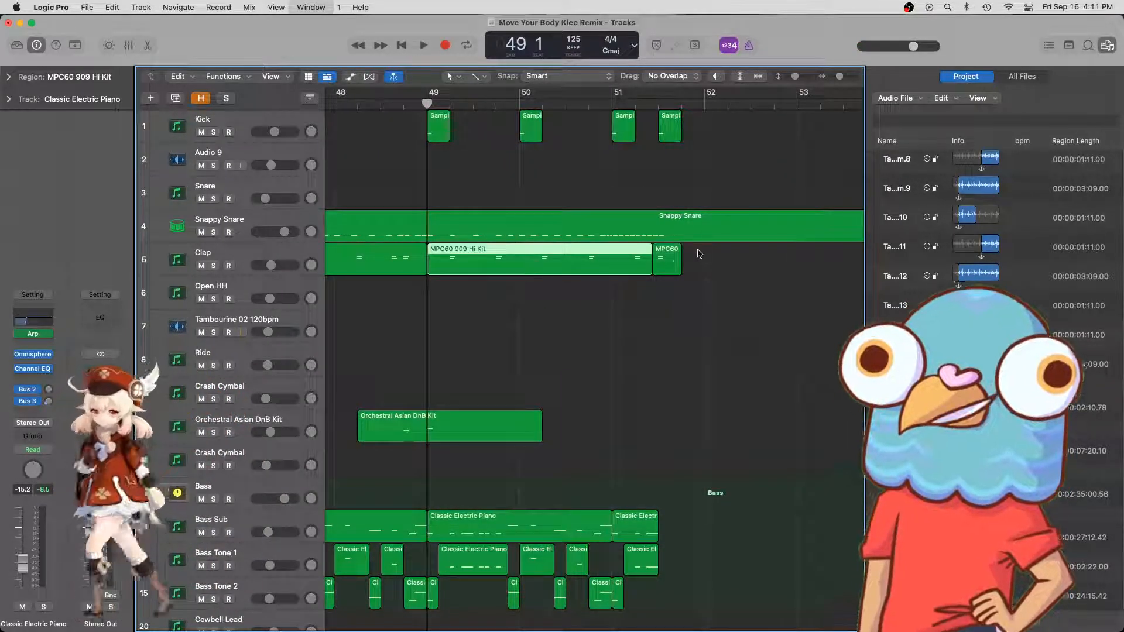
pyautogui.press('super+4')
pyautogui.hscroll(-3, 477, 353)
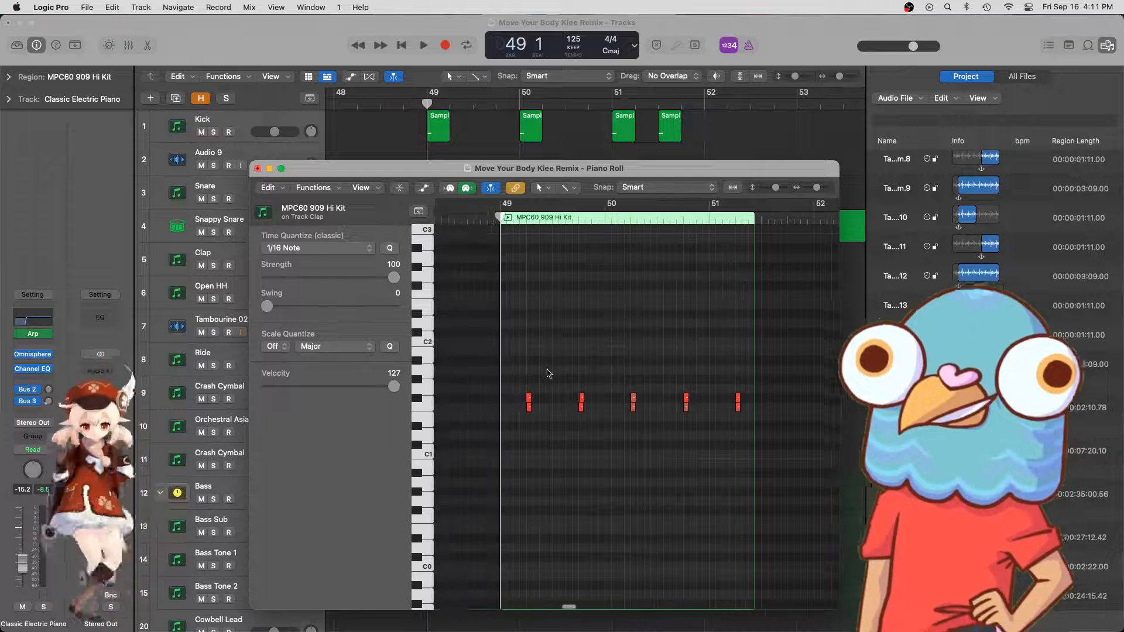
pyautogui.moveTo(521, 427); pyautogui.dragTo(503, 382)
# - Close the Piano Roll and join the Clap track's breakdown regions into one MPC60 909 Hi Kit region ending at bar 52
pyautogui.scroll(-4, 512, 158)
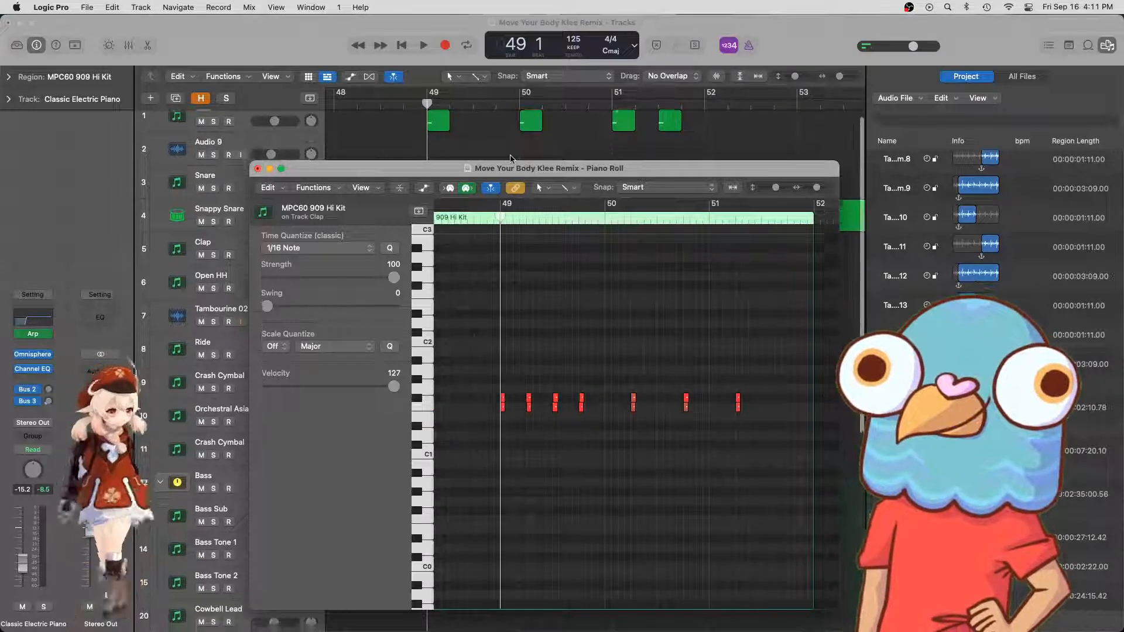
pyautogui.scroll(-1, 510, 158)
pyautogui.hscroll(-3, 492, 147)
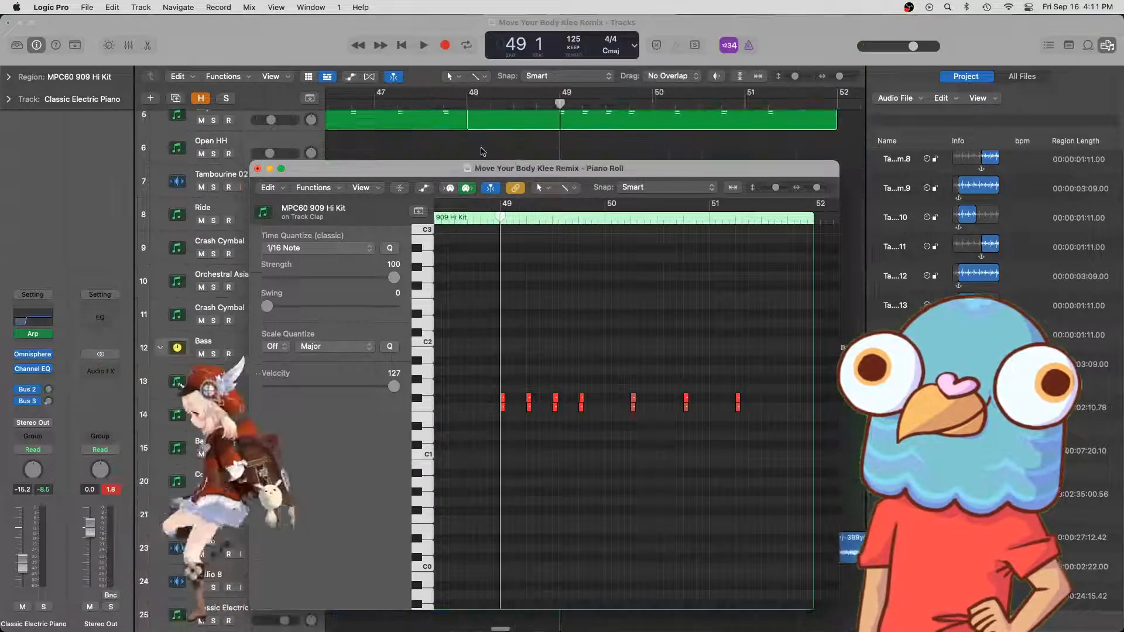
pyautogui.moveTo(470, 138); pyautogui.dragTo(463, 133)
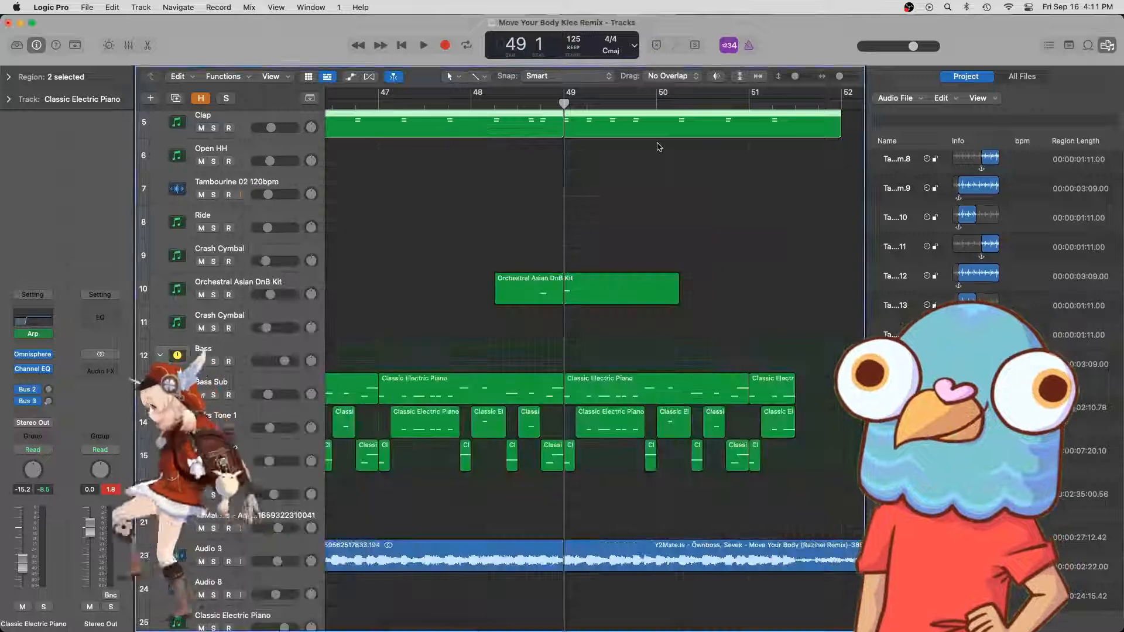
pyautogui.moveTo(564, 150); pyautogui.dragTo(550, 132)
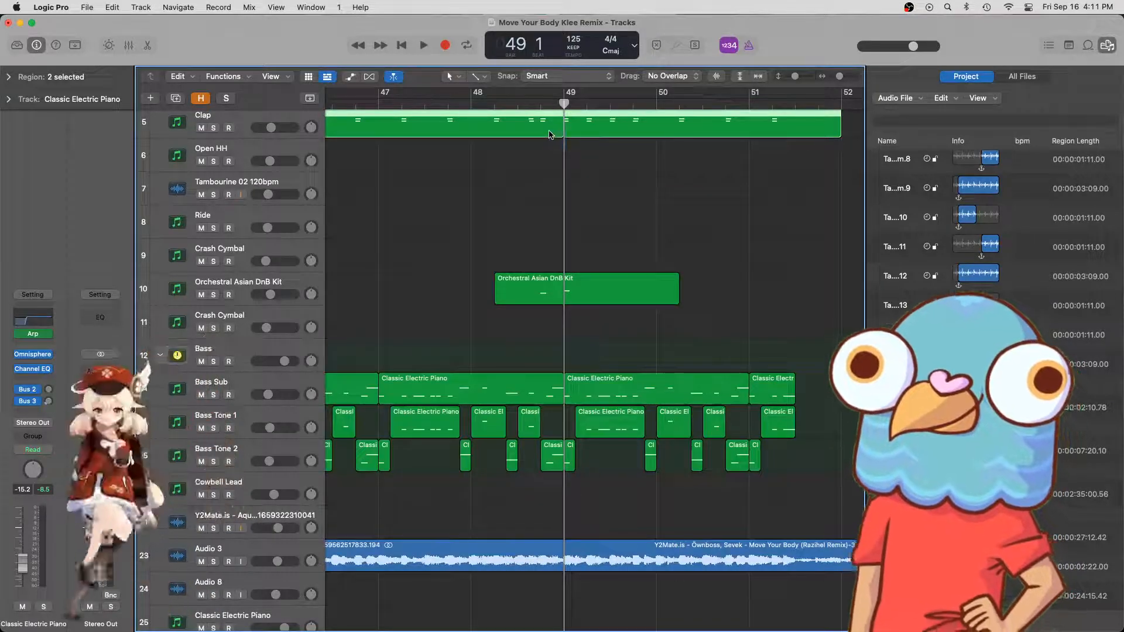
pyautogui.scroll(1, 720, 258)
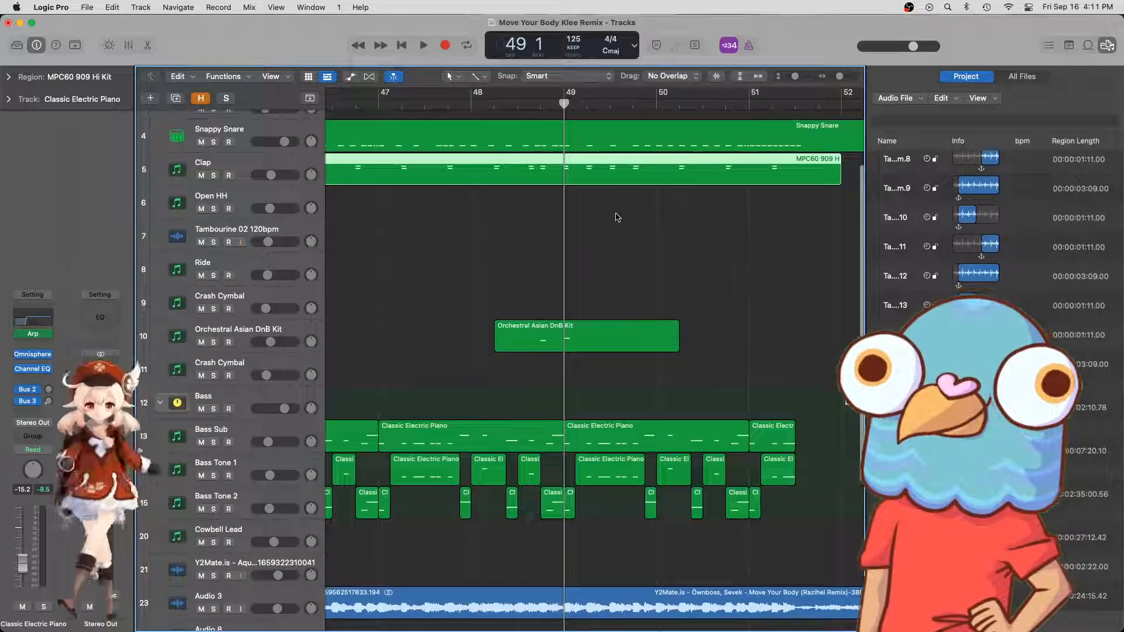
pyautogui.click(618, 218)
pyautogui.moveTo(564, 103); pyautogui.dragTo(576, 104)
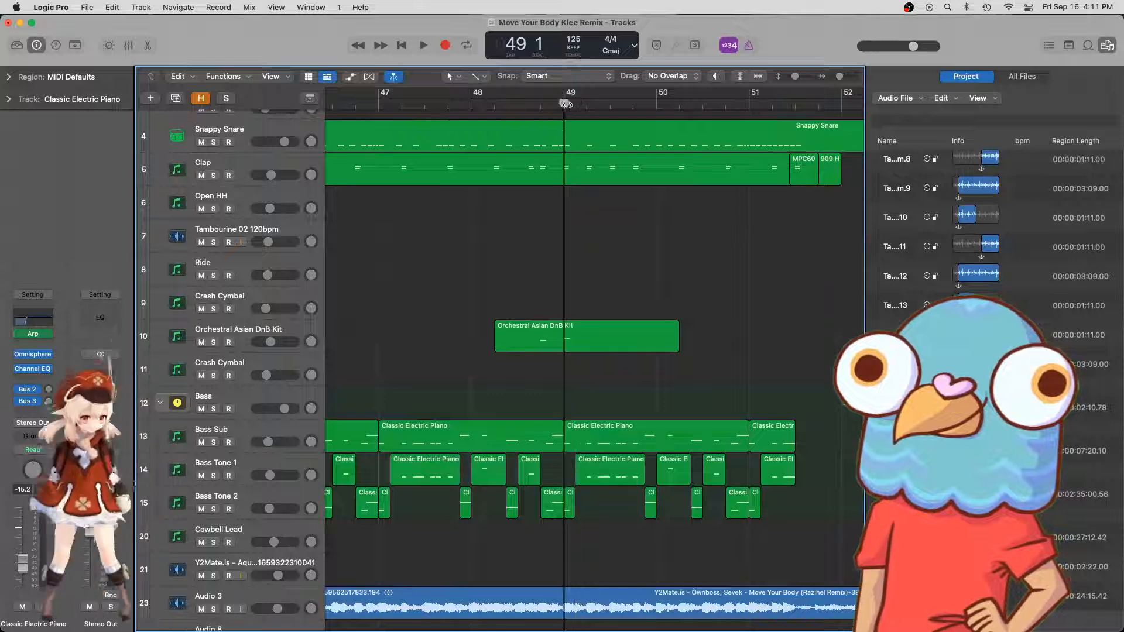
pyautogui.press('p')
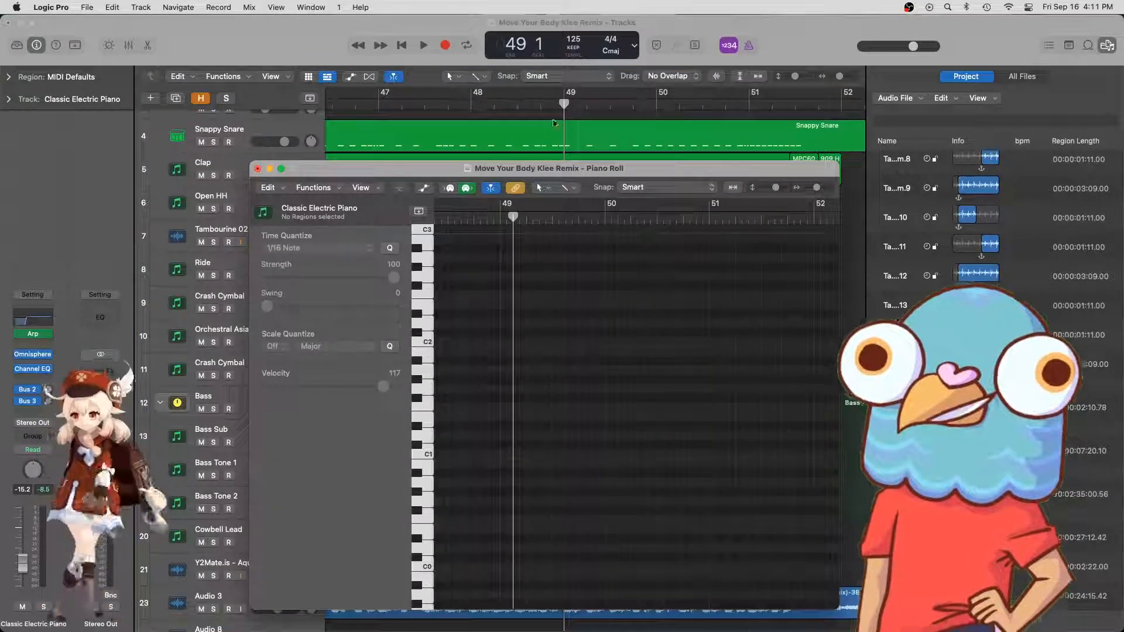
pyautogui.moveTo(582, 179); pyautogui.dragTo(683, 211)
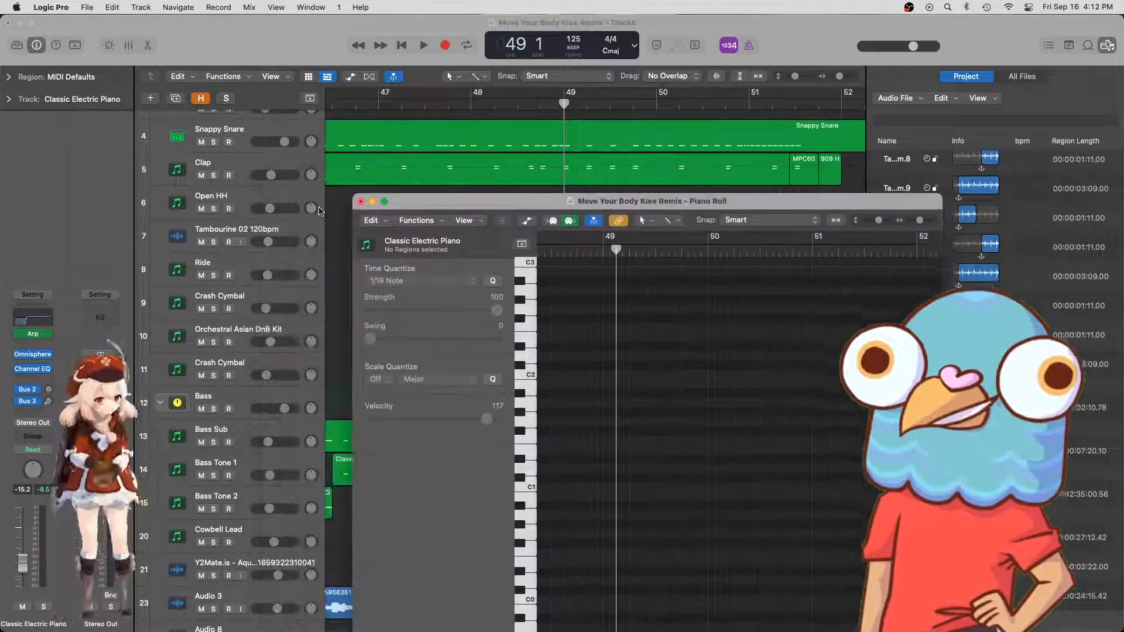
pyautogui.click(360, 201)
# - Open the joined Clap region in the Piano Roll and copy clap notes onto beats 1 and 3 of bar 50 and beat 1 of bar 51
pyautogui.click(550, 170)
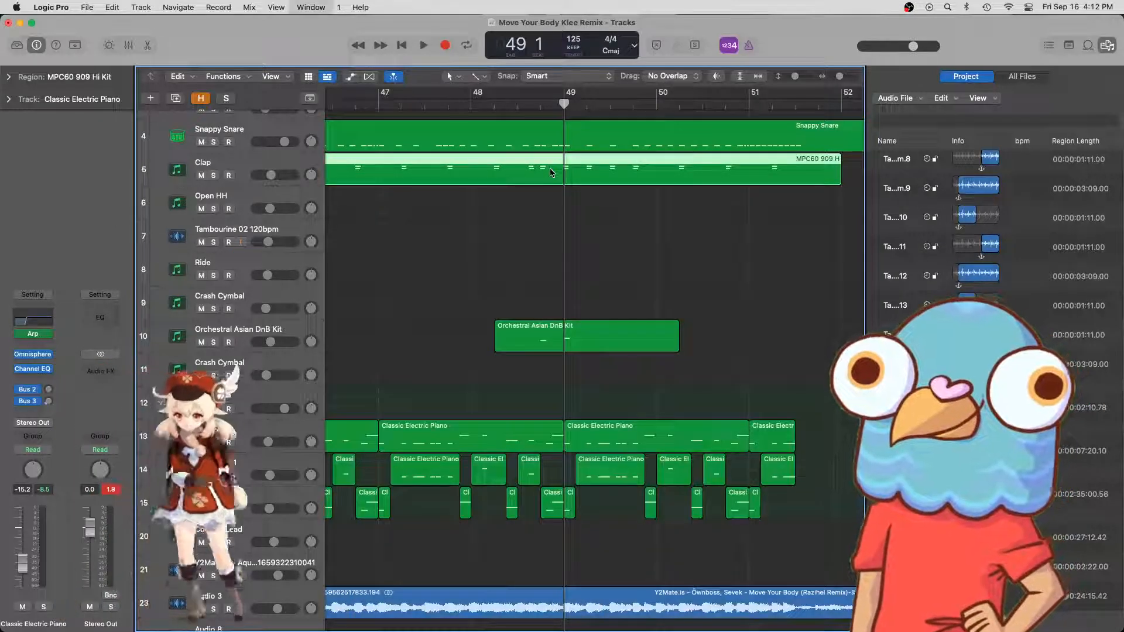
pyautogui.press('p')
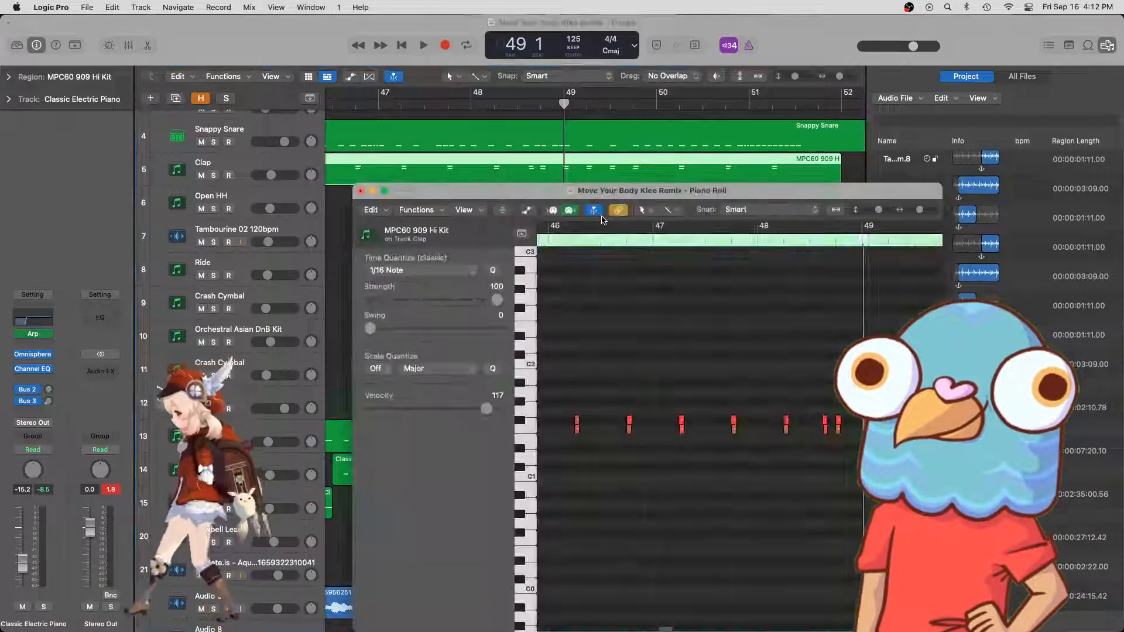
pyautogui.moveTo(678, 190); pyautogui.dragTo(620, 190)
pyautogui.hscroll(3, 672, 365)
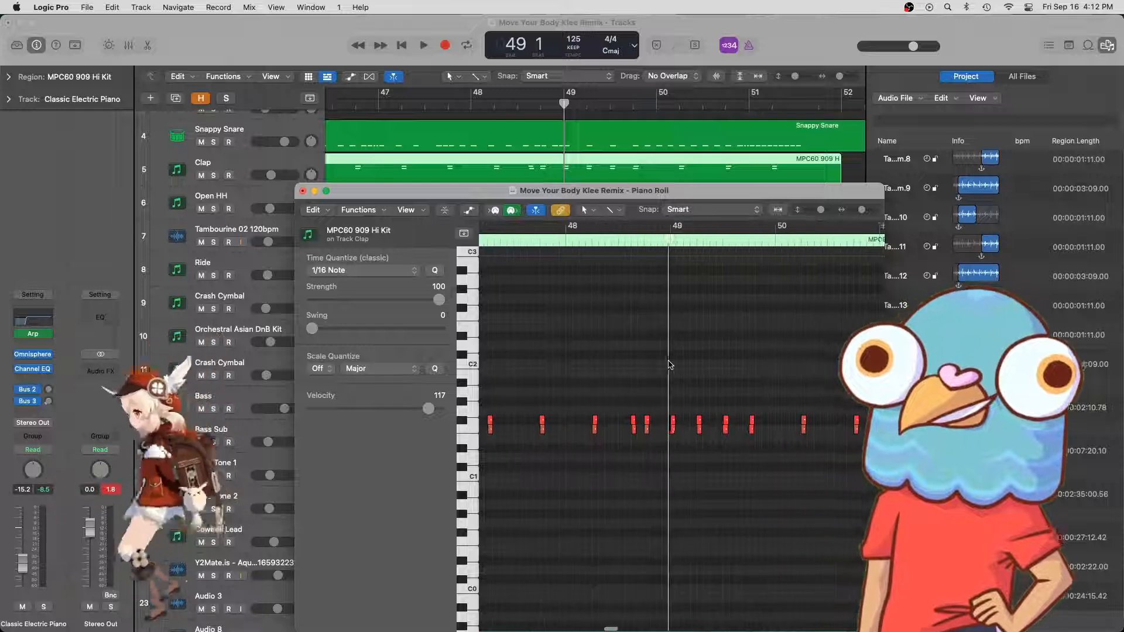
pyautogui.hscroll(3, 670, 365)
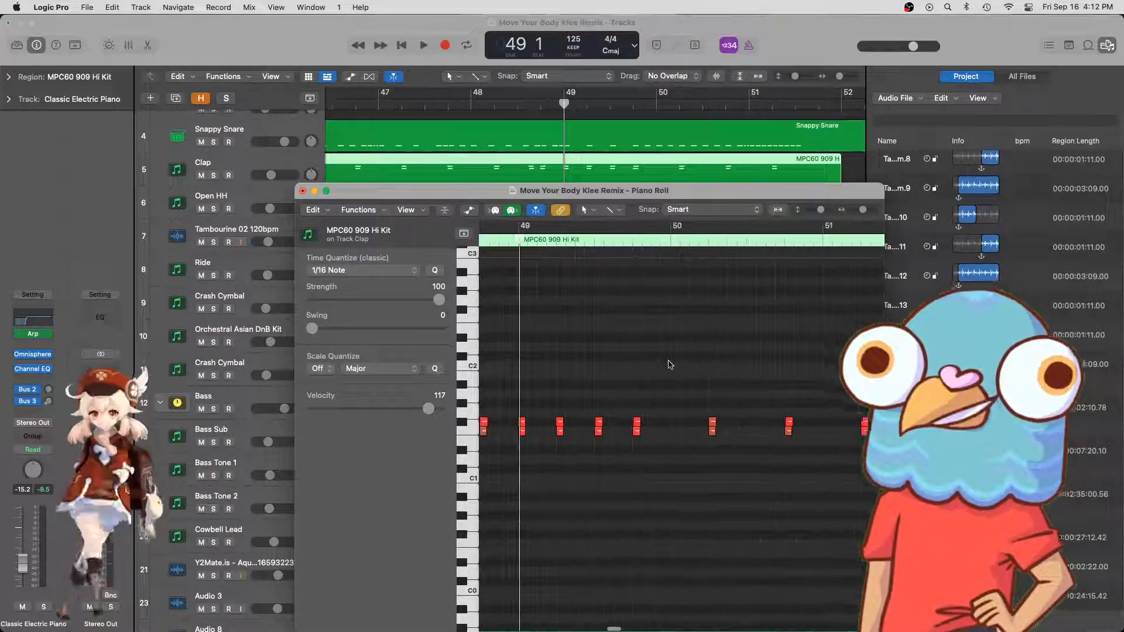
pyautogui.press('super+Left')
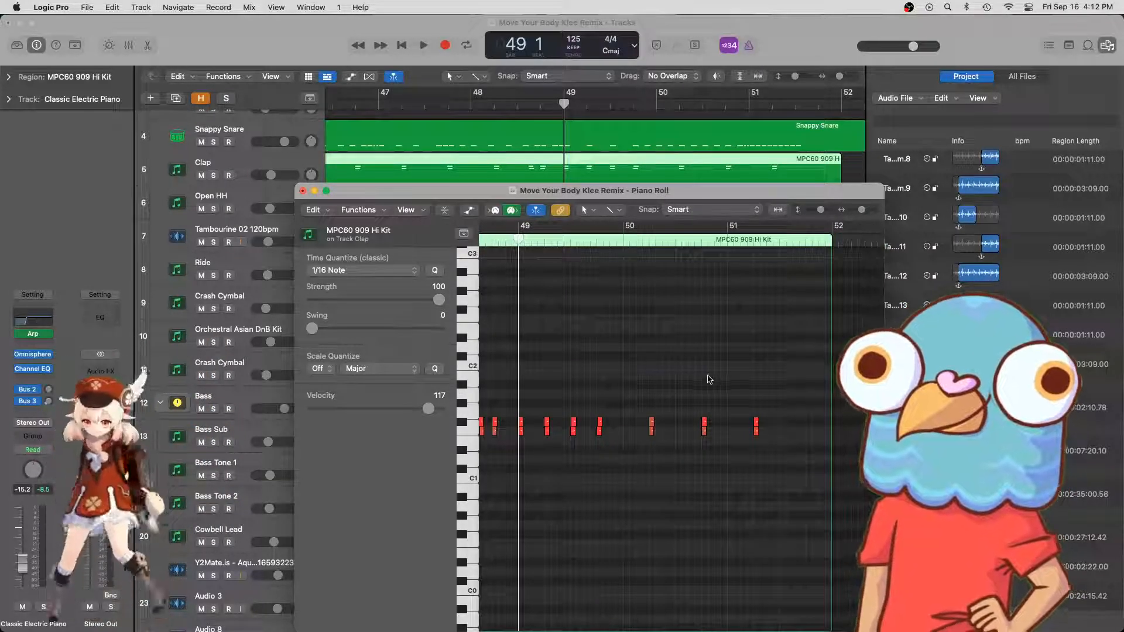
pyautogui.moveTo(710, 380); pyautogui.dragTo(627, 436)
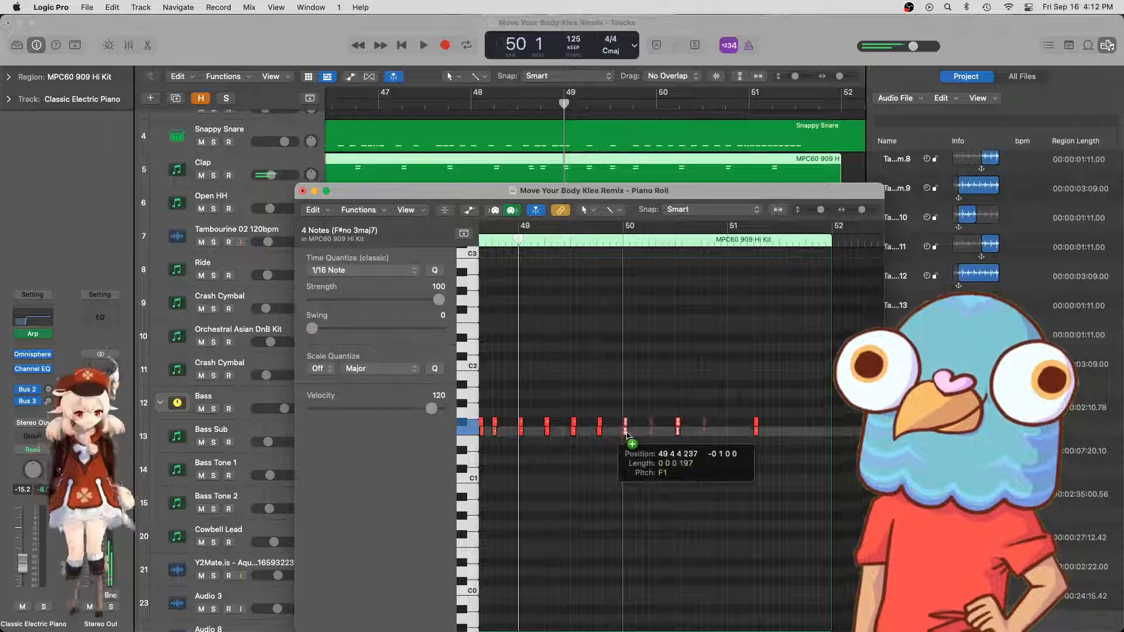
pyautogui.hscroll(-1, 775, 397)
pyautogui.moveTo(774, 397); pyautogui.dragTo(736, 435)
# - Play the added claps from bar 51, check the last clap note of the region and close the Piano Roll
pyautogui.click(734, 241)
pyautogui.press('space')
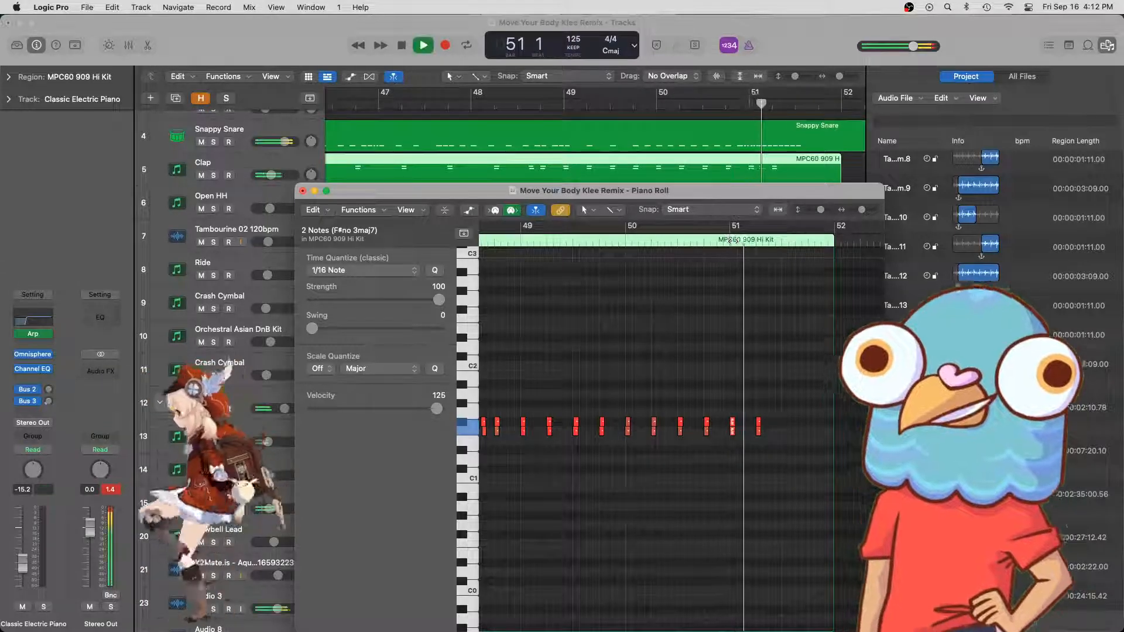
pyautogui.press('space')
pyautogui.click(758, 432)
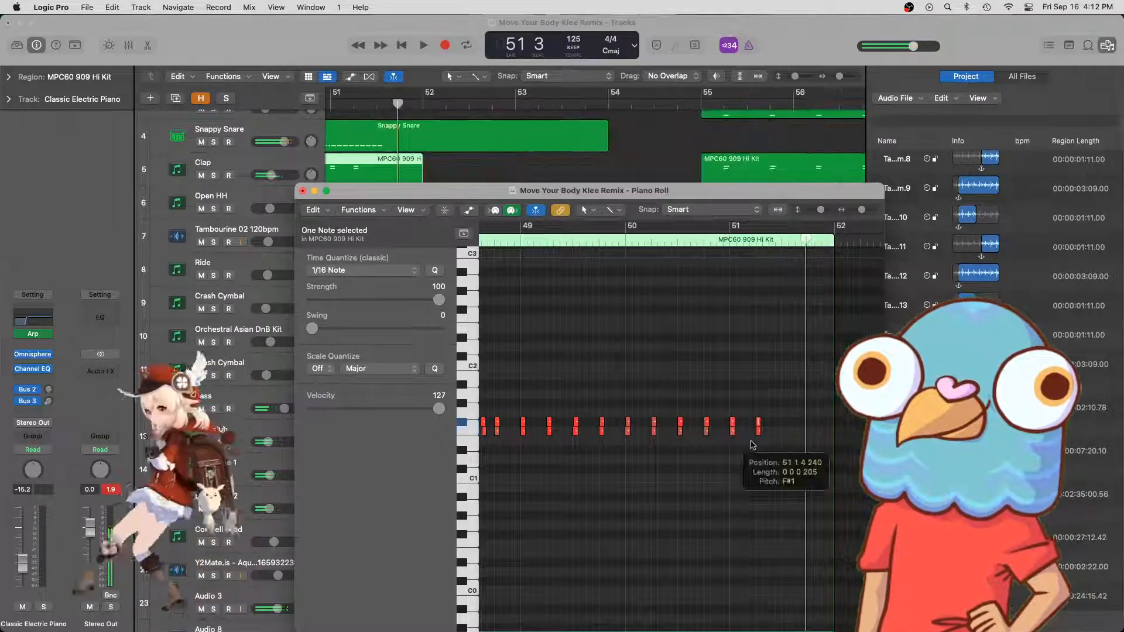
pyautogui.moveTo(752, 445); pyautogui.dragTo(753, 442)
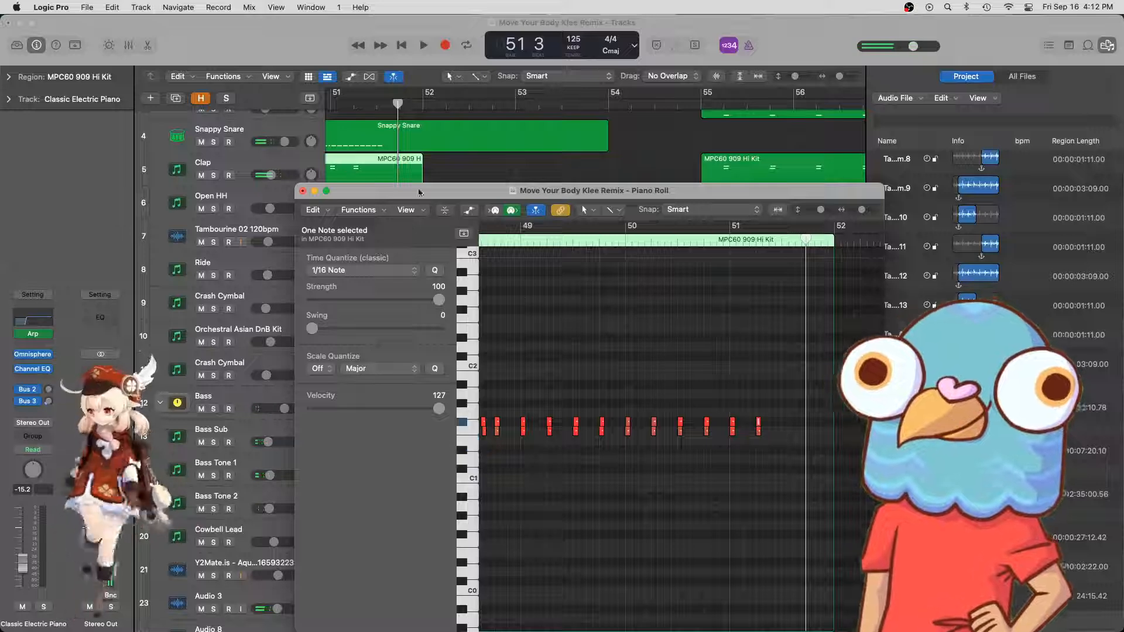
pyautogui.click(301, 191)
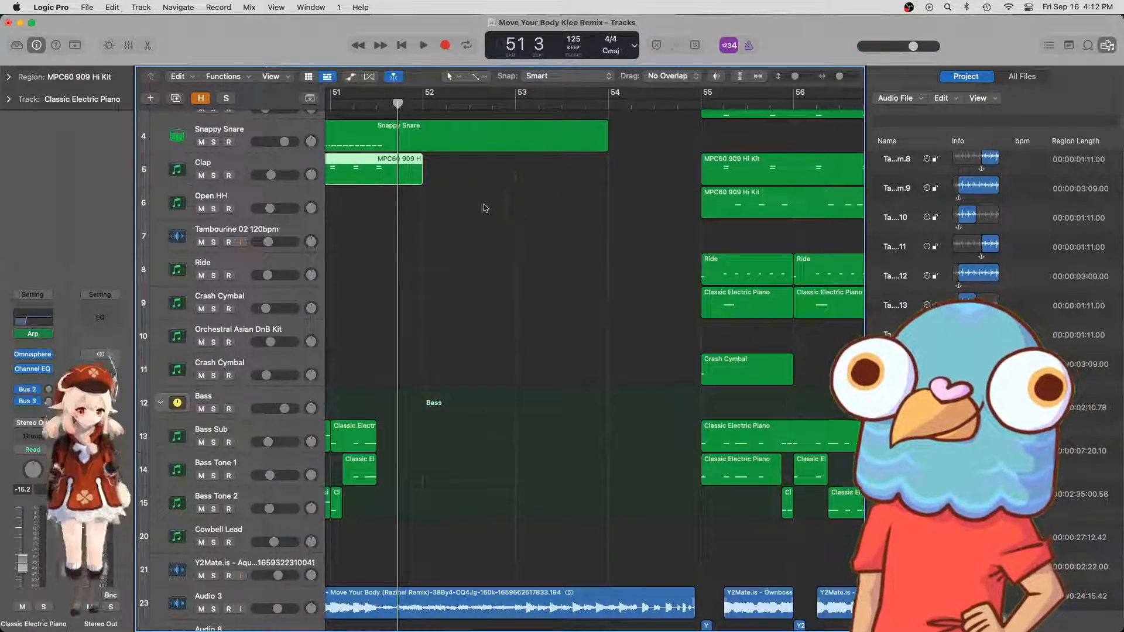
# - Play from just before bar 48 through the breakdown and past bar 61 to check the clap pattern and the drop
pyautogui.hscroll(-10, 484, 208)
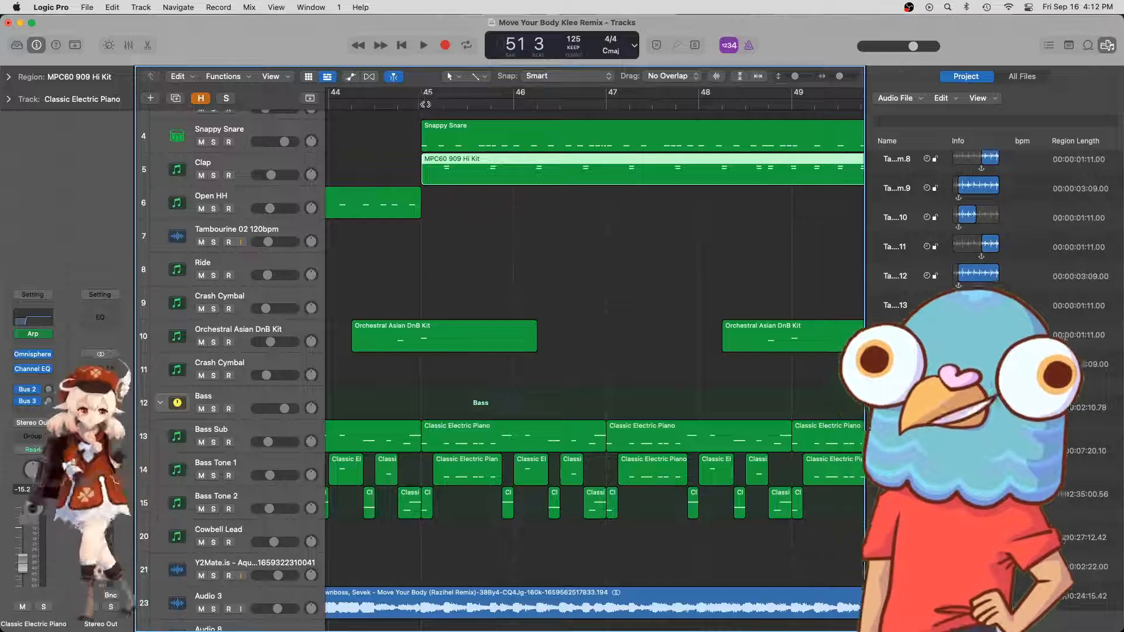
pyautogui.click(683, 104)
pyautogui.press('space')
pyautogui.press('super+Left')
pyautogui.press('super+Left')
pyautogui.press('super+Left')
pyautogui.press('super+Left')
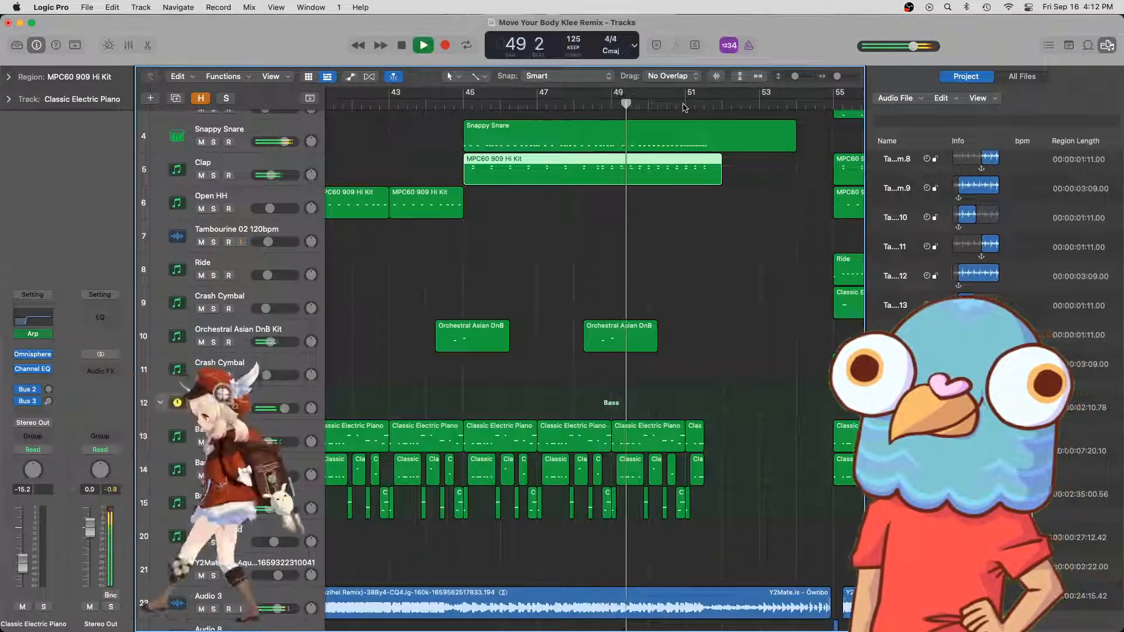
pyautogui.press('super+Right')
pyautogui.press('super+Right')
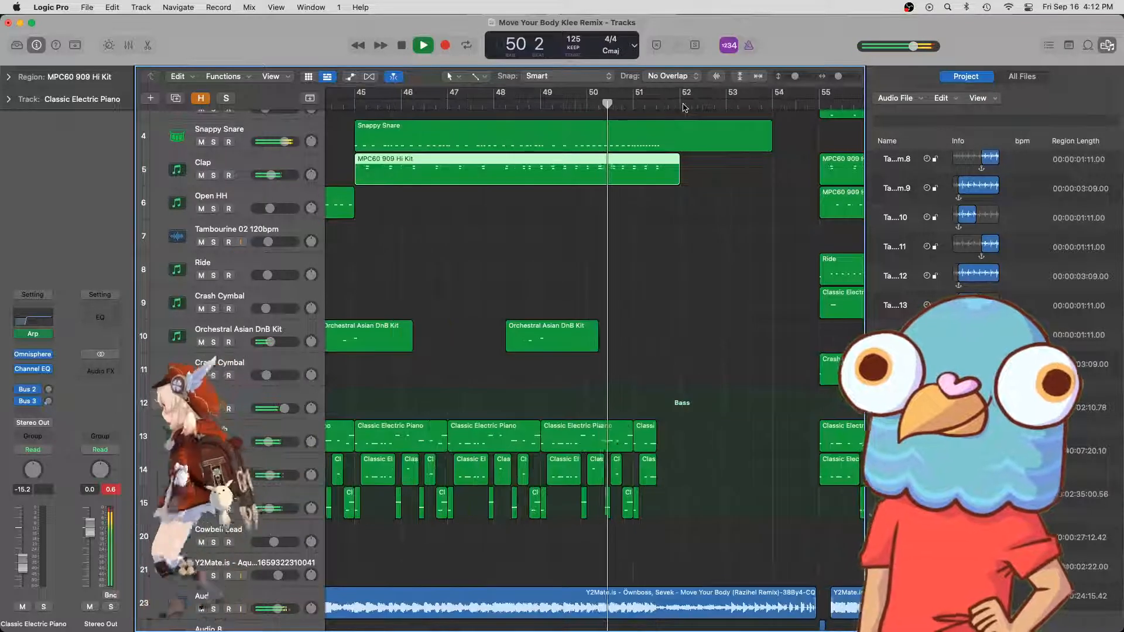
pyautogui.press('super+Right')
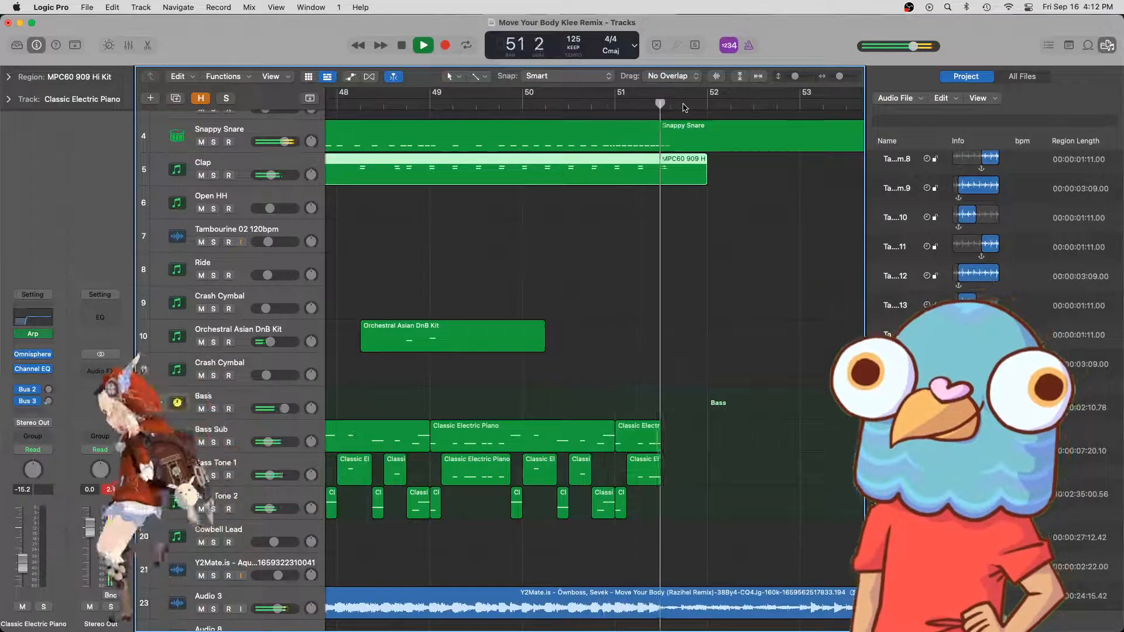
pyautogui.press('super+Left')
pyautogui.press('super+Left')
pyautogui.press('super+Left')
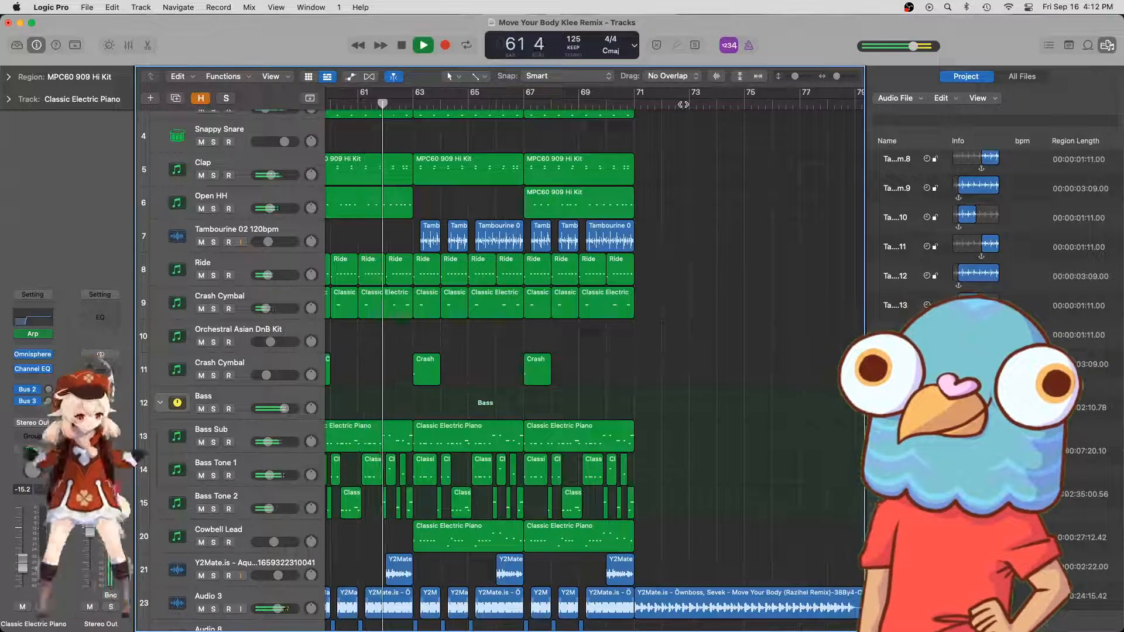
# - Deselect the regions, mute Crash Cymbal track 9 during playback and listen on to bar 69
pyautogui.click(590, 391)
pyautogui.hscroll(-5, 589, 375)
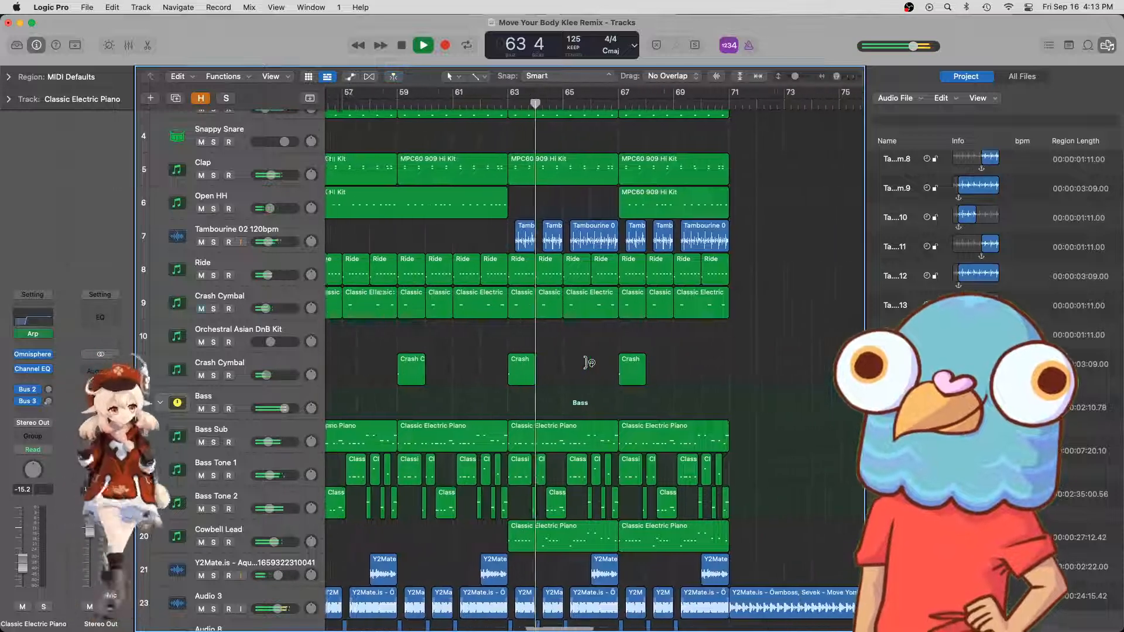
pyautogui.hscroll(-4, 588, 363)
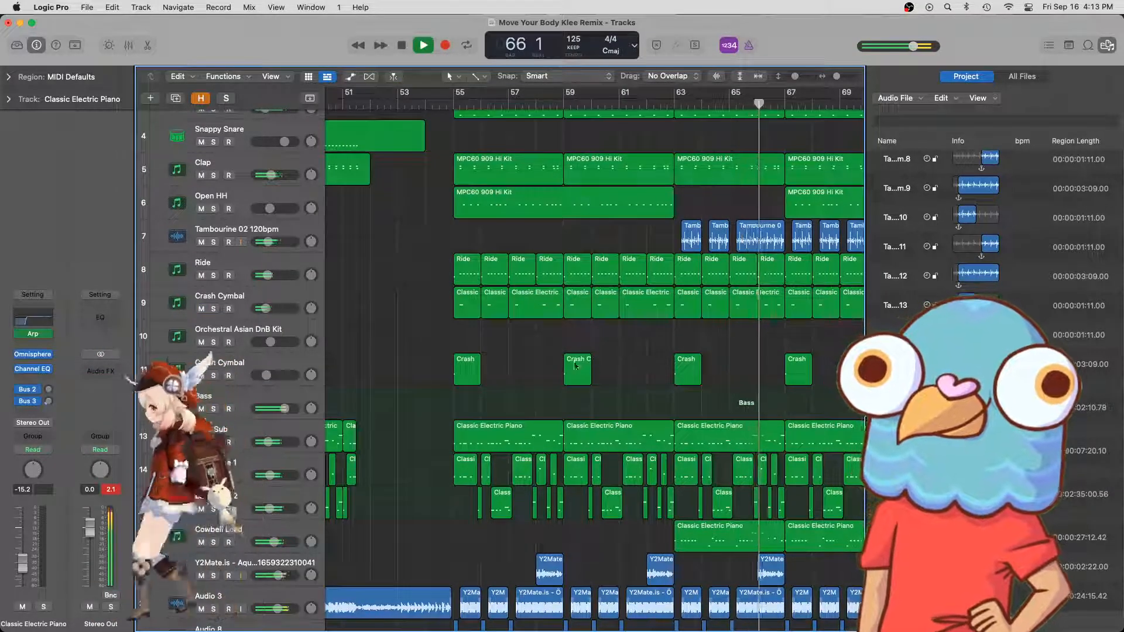
pyautogui.hscroll(5, 646, 377)
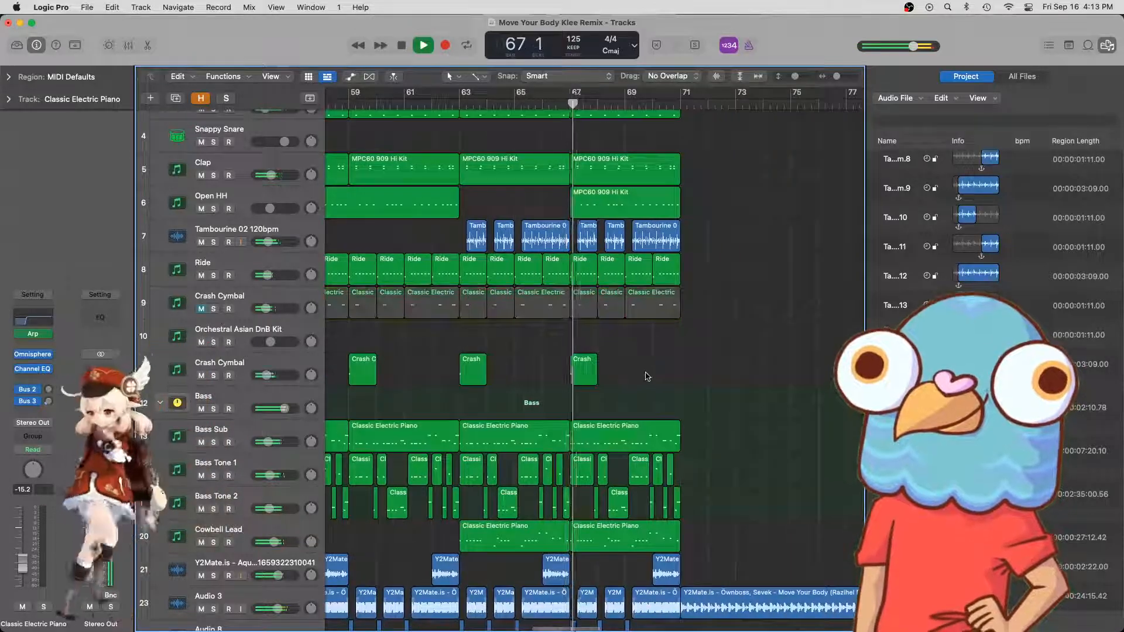
pyautogui.scroll(5, 656, 375)
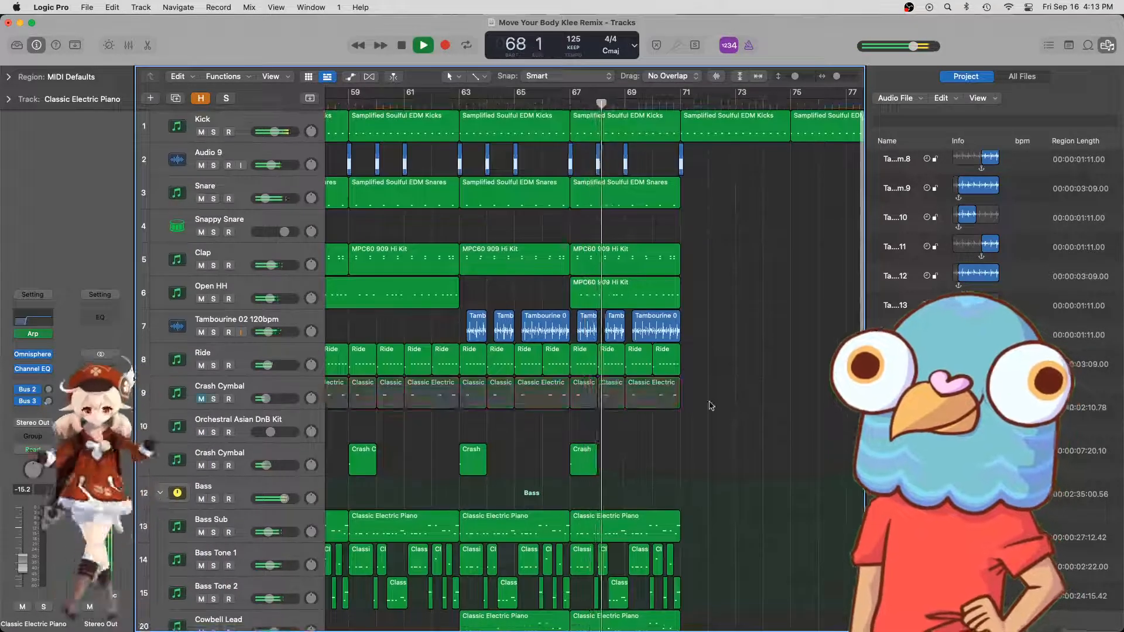
pyautogui.scroll(-2, 711, 406)
pyautogui.hscroll(3, 676, 343)
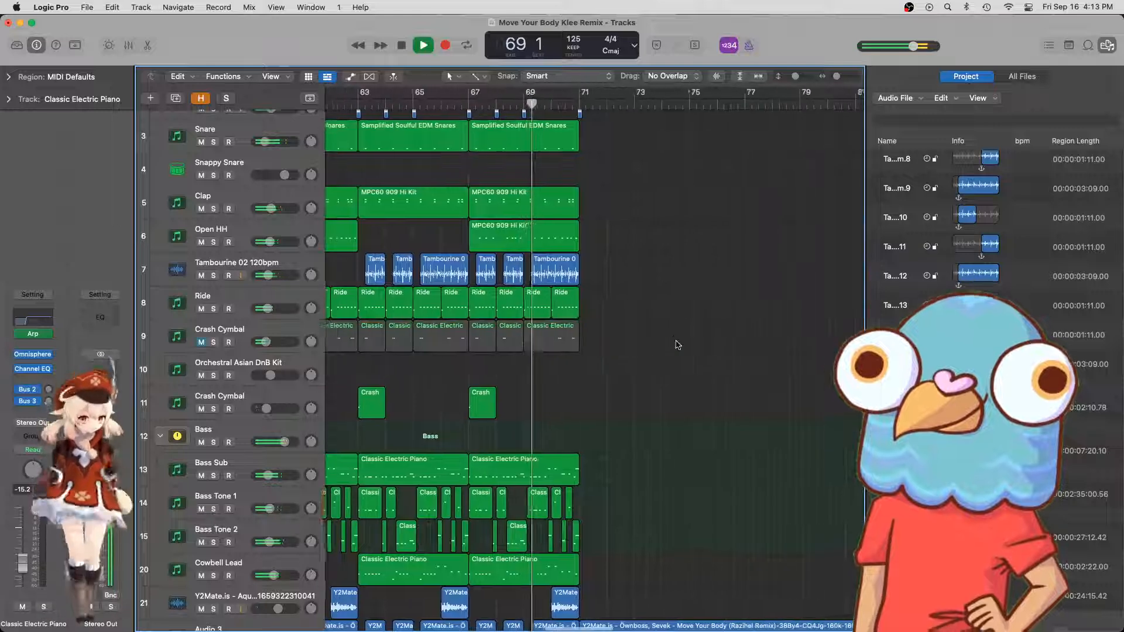
# - Listen to the second drop until it ends at bar 71 and review the whole arrangement back to bar 1
pyautogui.scroll(-2, 632, 350)
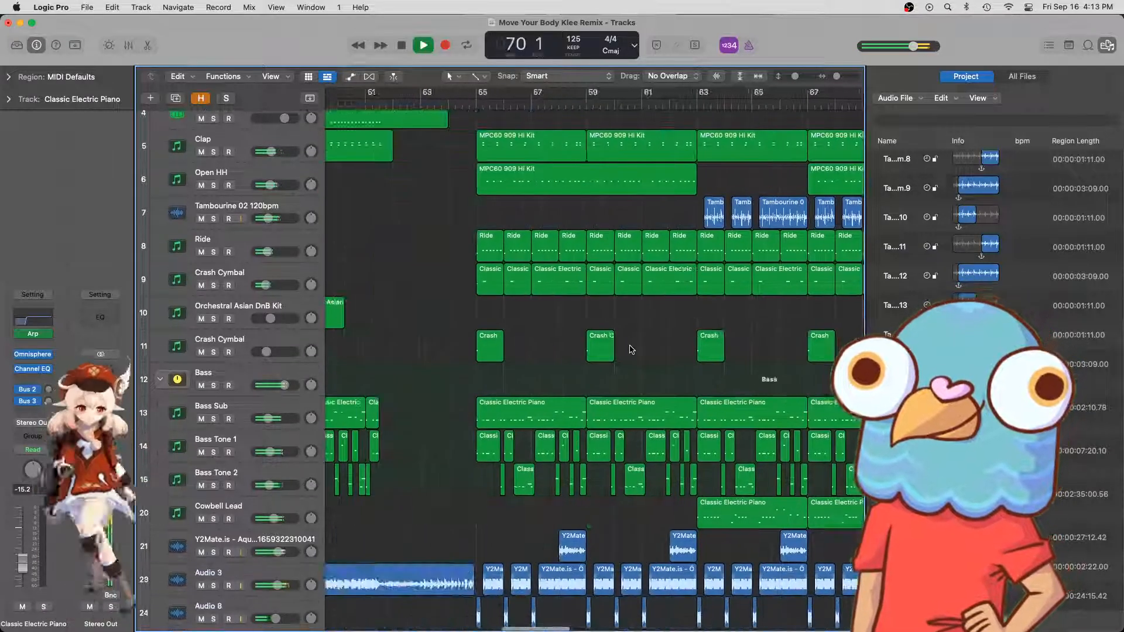
pyautogui.scroll(-5, 631, 349)
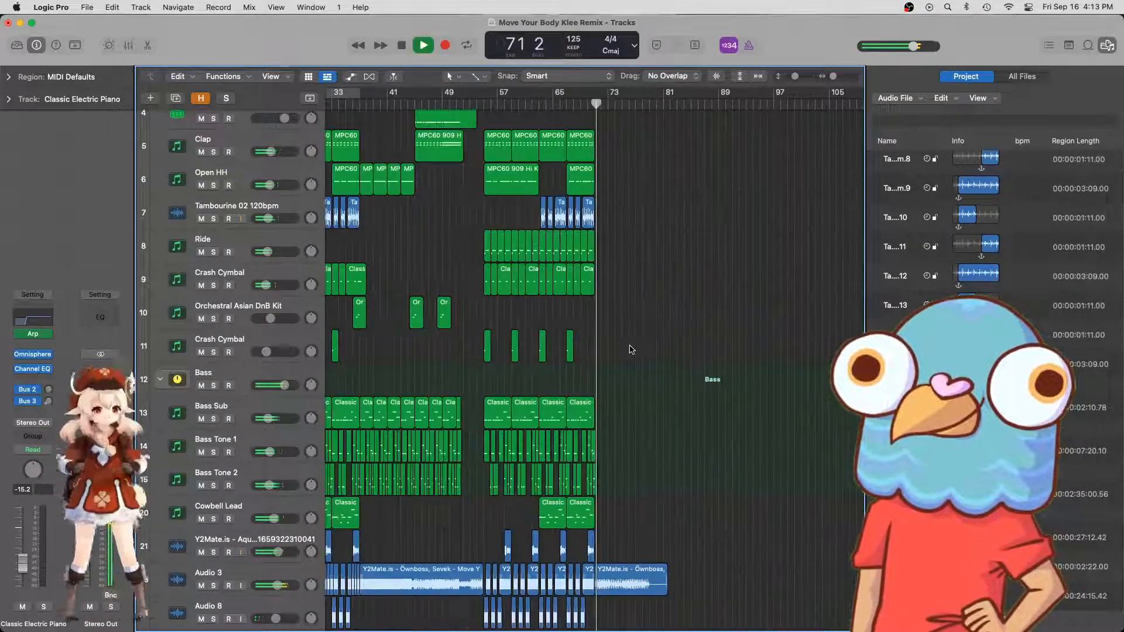
pyautogui.hscroll(-10, 561, 347)
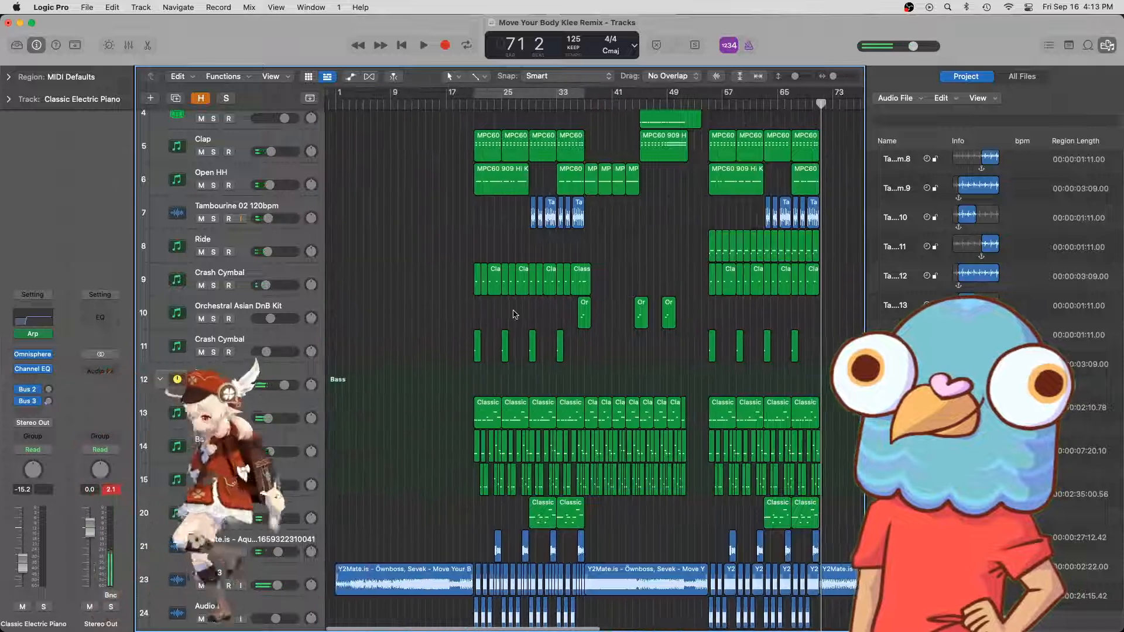
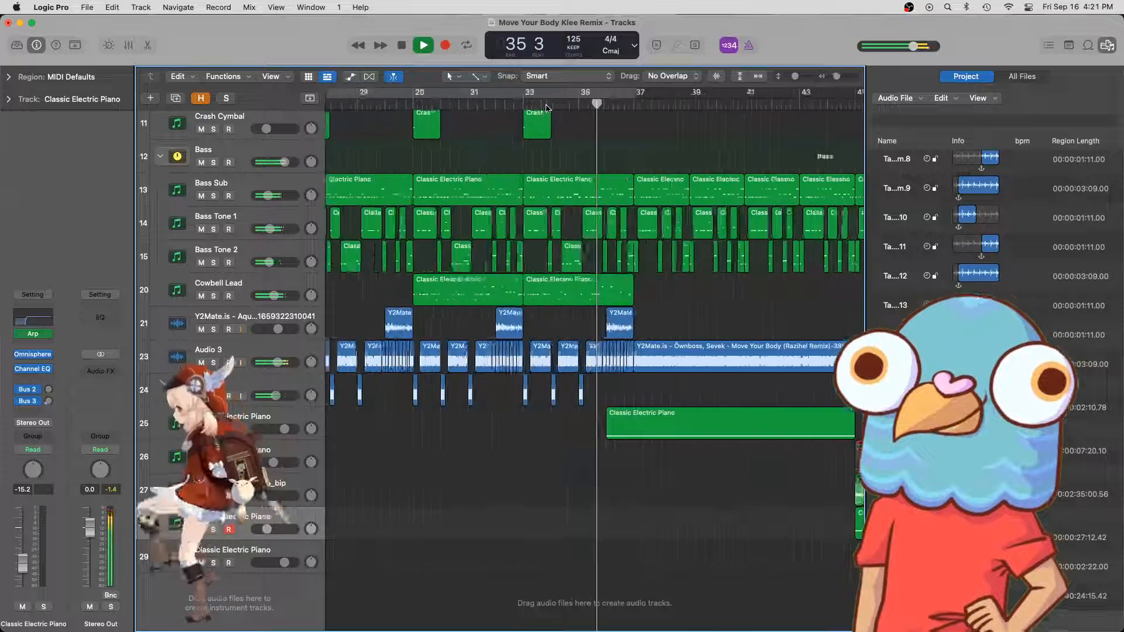
# - Follow playback from bar 35 through the breakdown to bar 49, examining the bass, vocal, Classic Electric Piano, snare and clap layers
pyautogui.scroll(3, 693, 273)
pyautogui.hscroll(3, 692, 273)
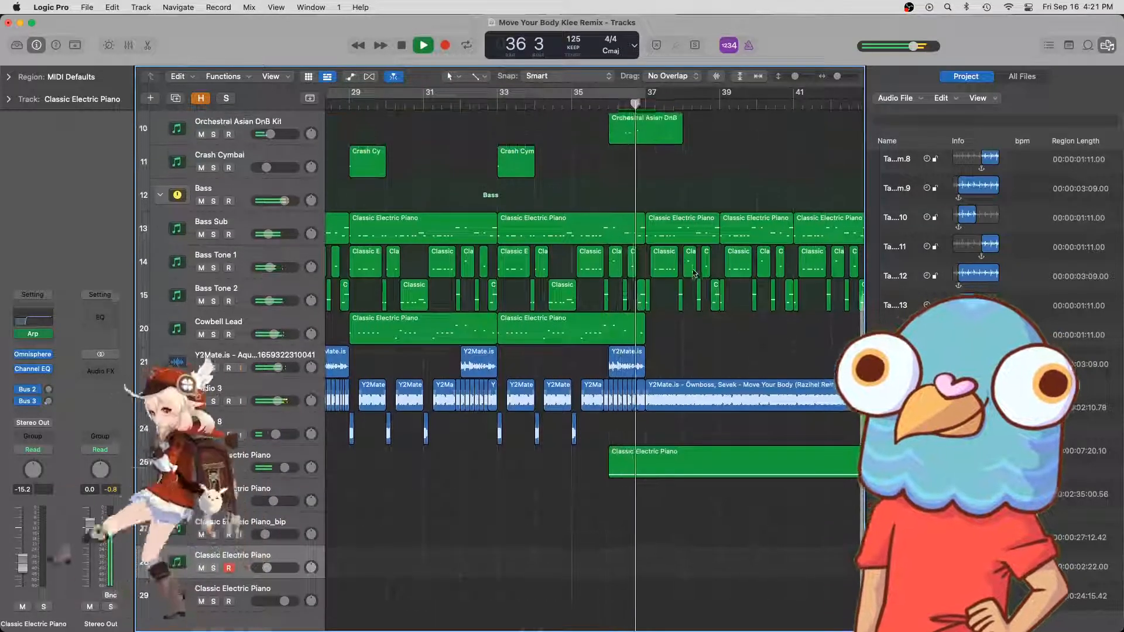
pyautogui.hscroll(3, 692, 269)
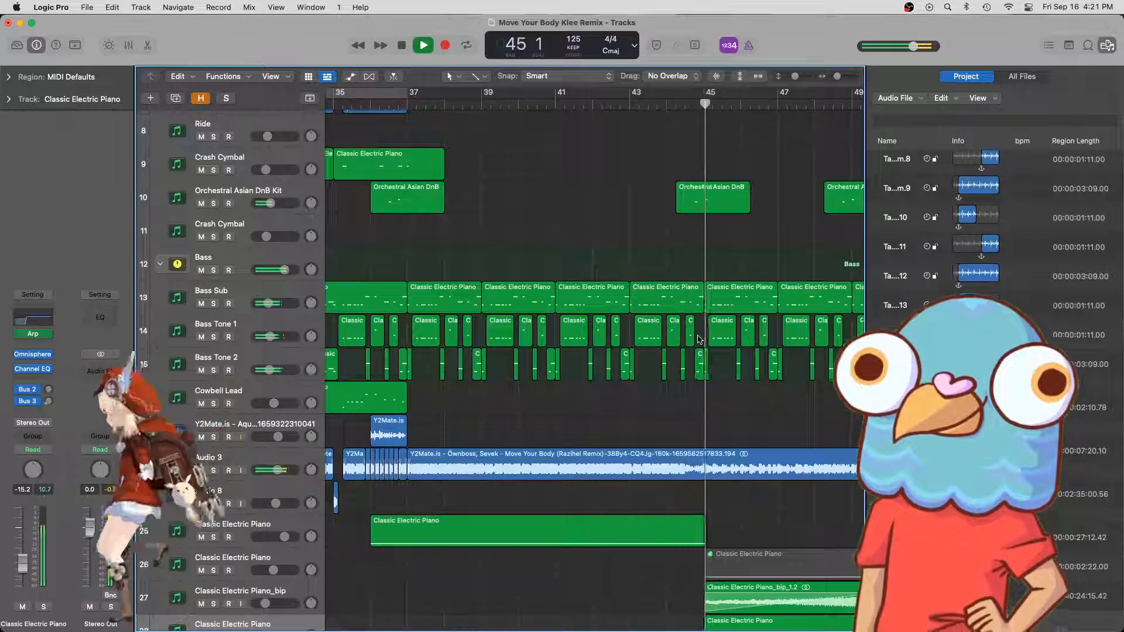
pyautogui.hscroll(3, 691, 375)
pyautogui.scroll(-1, 691, 374)
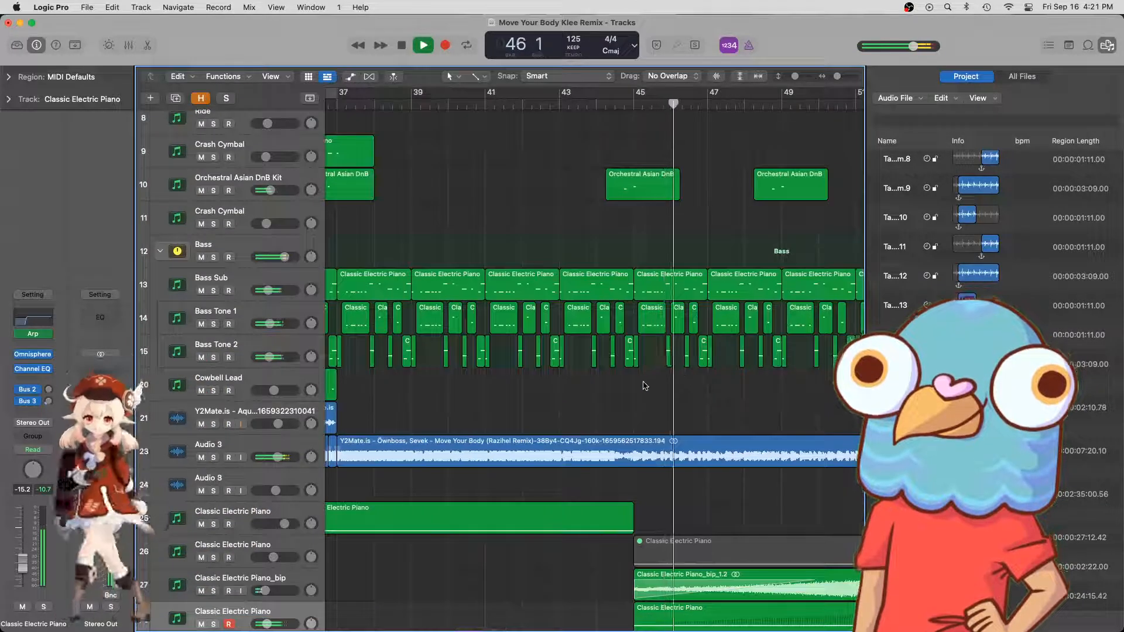
pyautogui.scroll(-3, 644, 386)
pyautogui.hscroll(4, 644, 385)
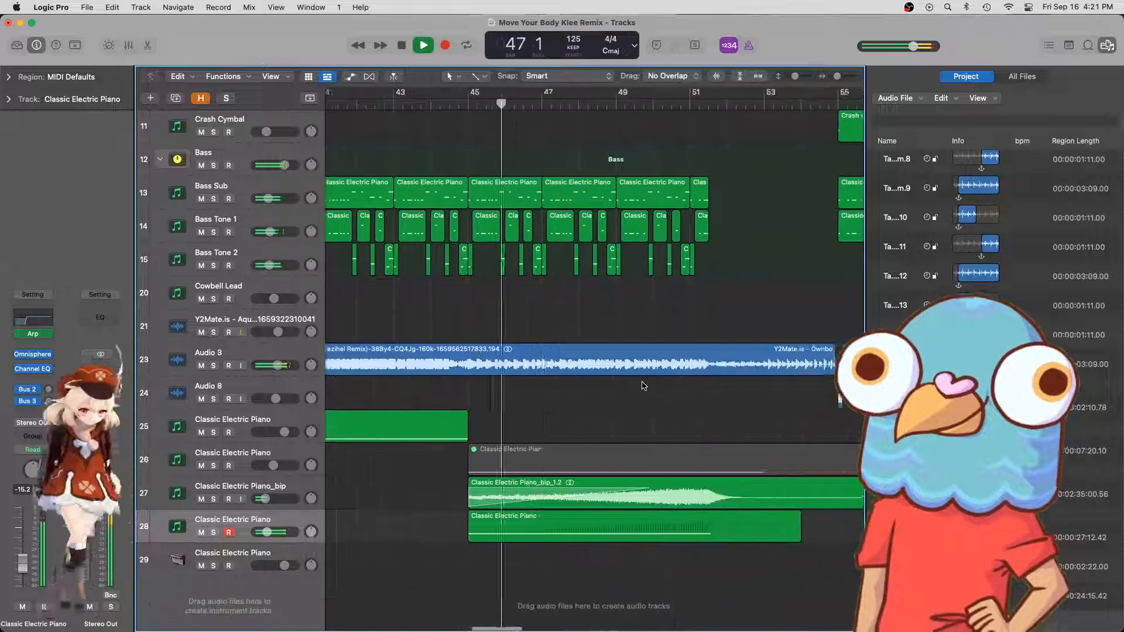
pyautogui.scroll(8, 644, 385)
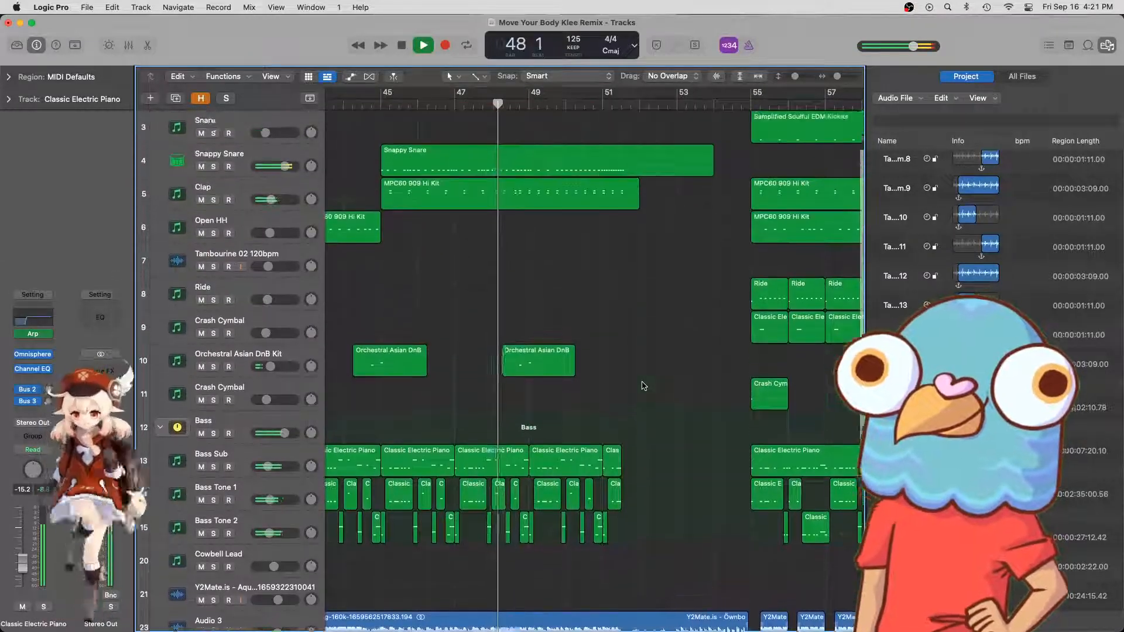
pyautogui.scroll(3, 644, 385)
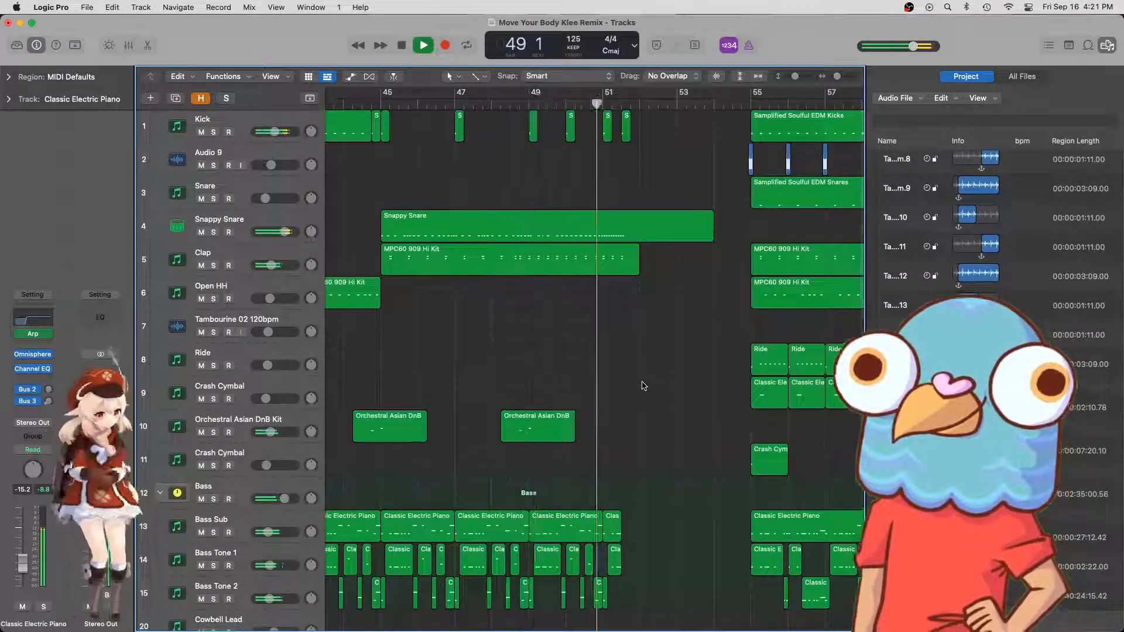
# - Listen to the buildup from bar 49 into the section starting at bar 55 and stop playback
pyautogui.scroll(-3, 644, 386)
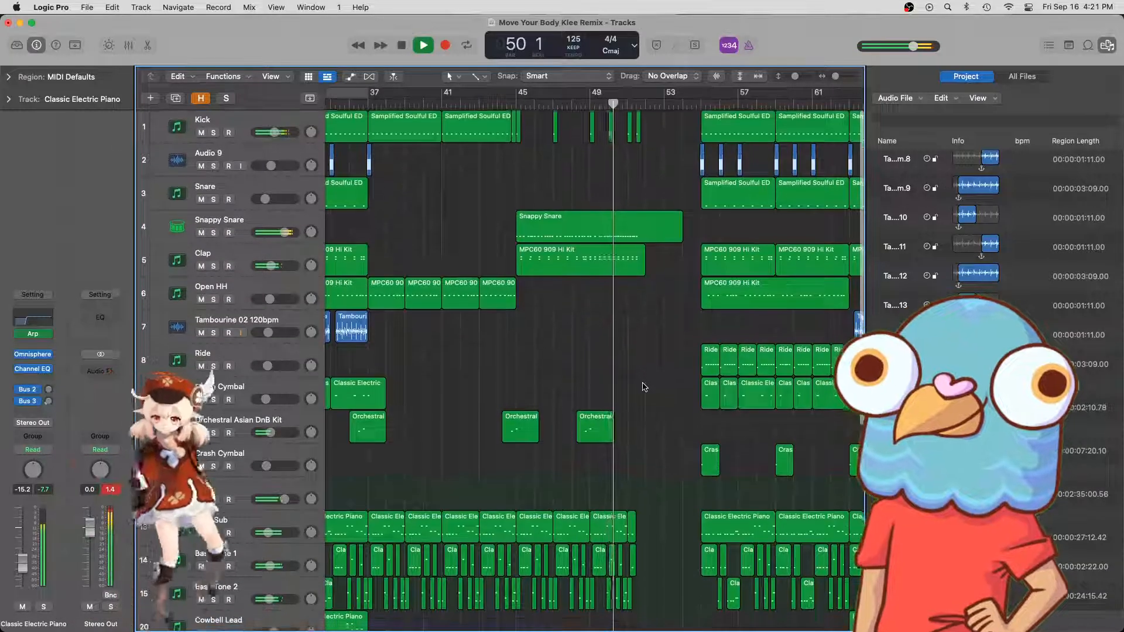
pyautogui.scroll(4, 644, 387)
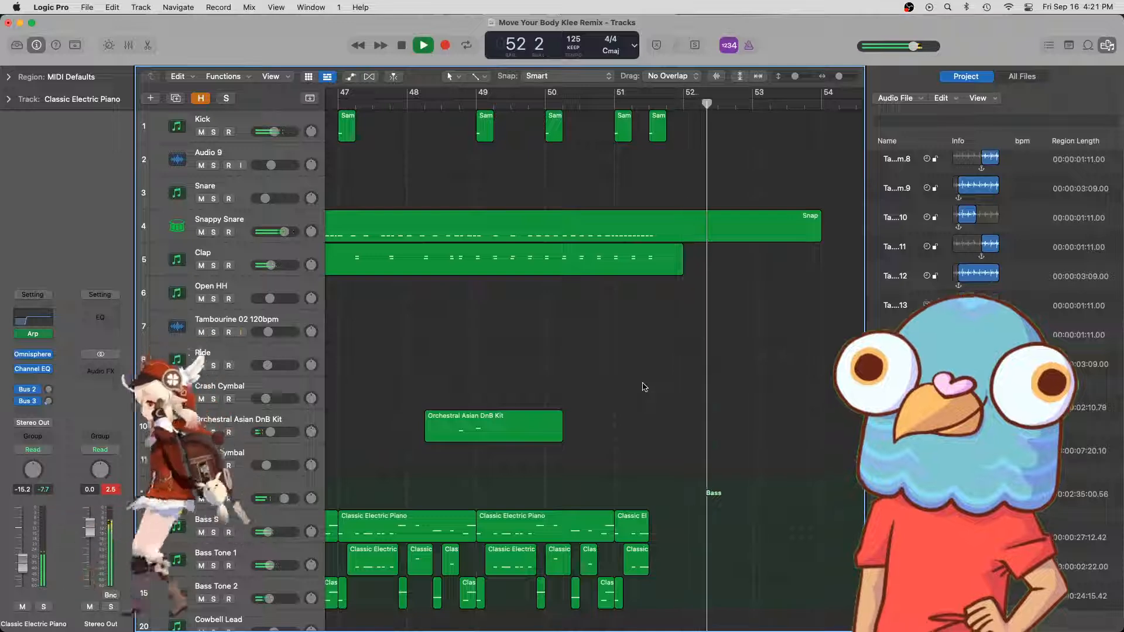
pyautogui.hscroll(6, 645, 387)
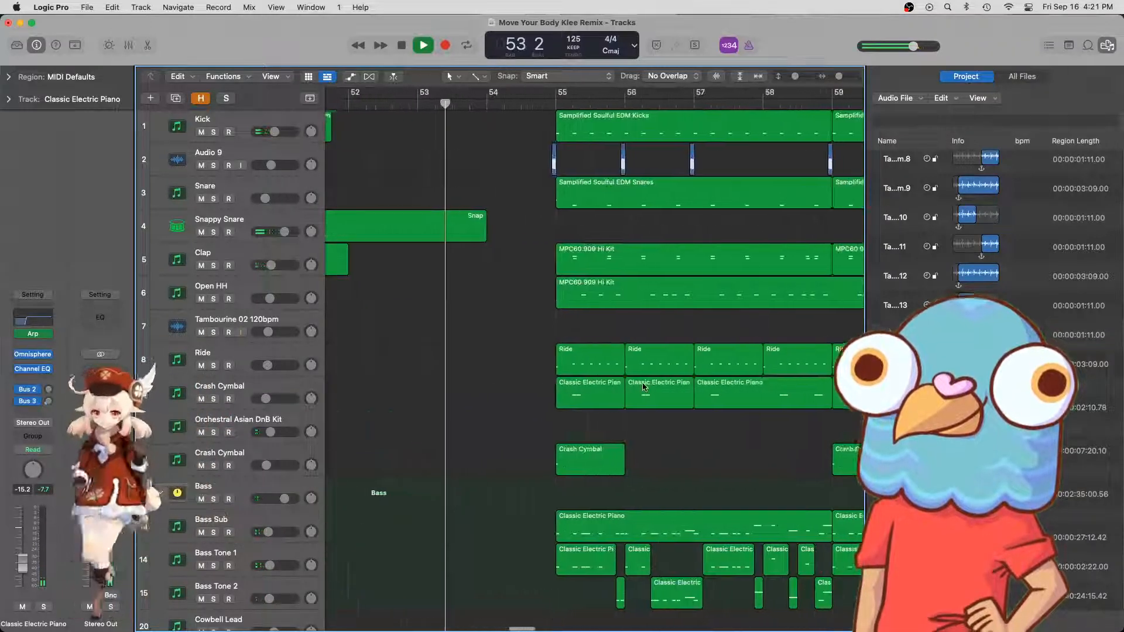
pyautogui.hscroll(-3, 644, 386)
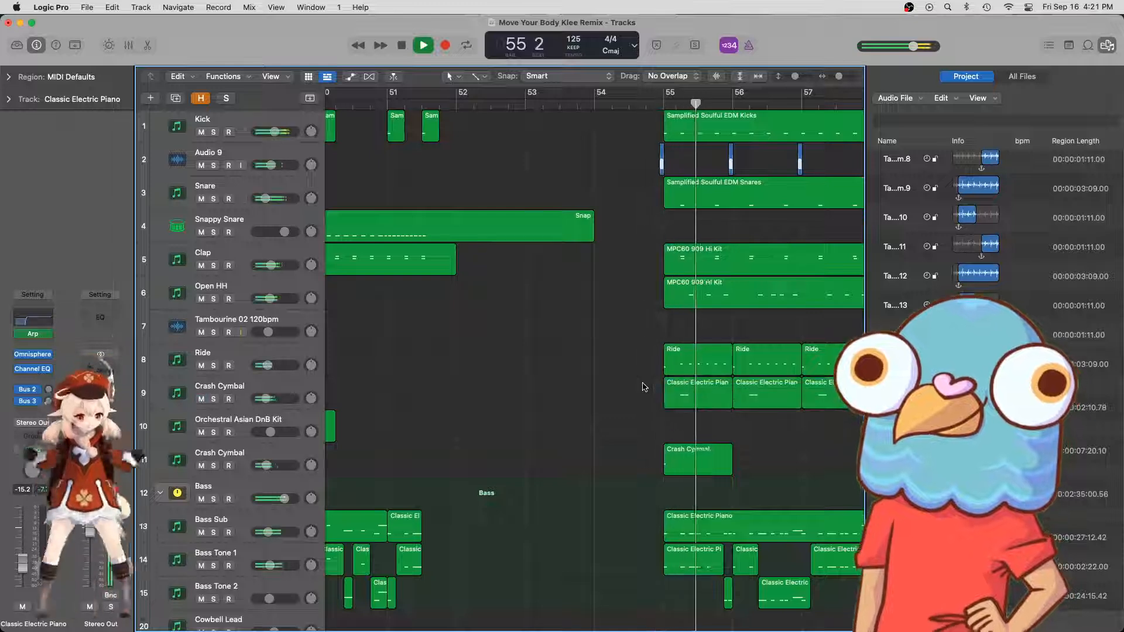
pyautogui.hscroll(-5, 645, 387)
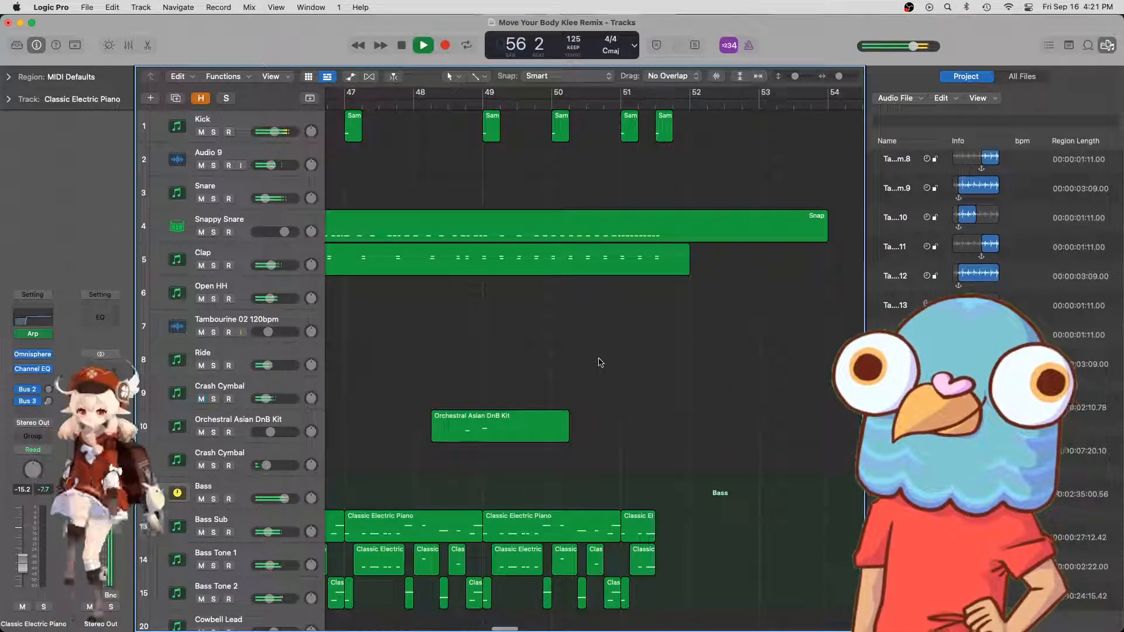
pyautogui.press('super+Left')
pyautogui.press('super+Left')
pyautogui.press('space')
pyautogui.hscroll(-6, 590, 360)
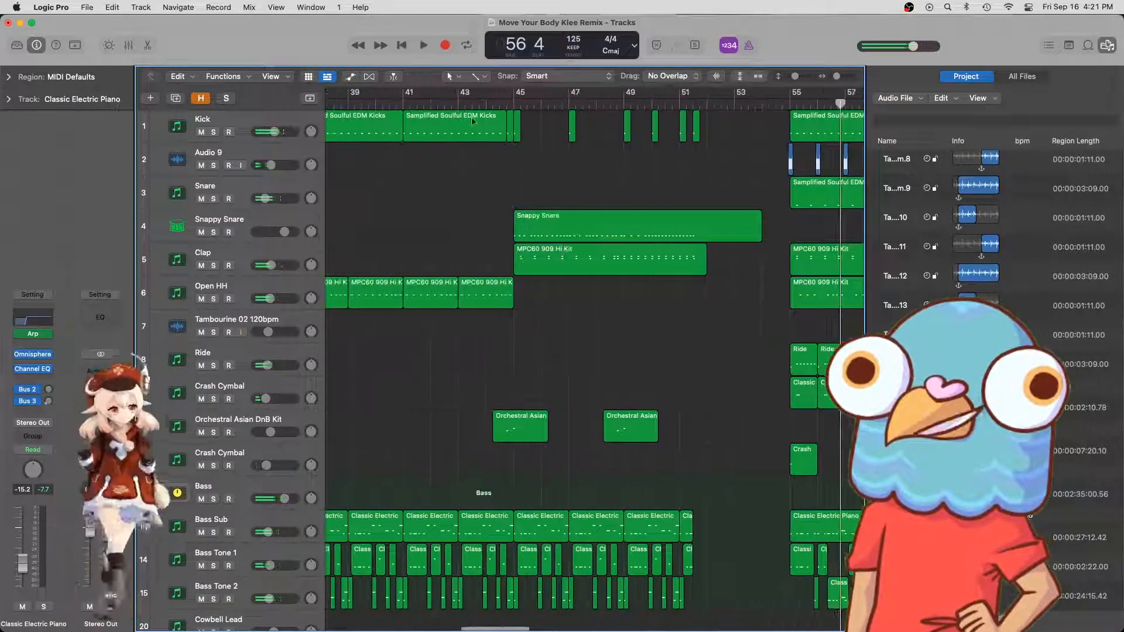
# - Copy a one-bar region from after bar 55 on the track 9 Crash Cymbal to bar 45
pyautogui.click(513, 103)
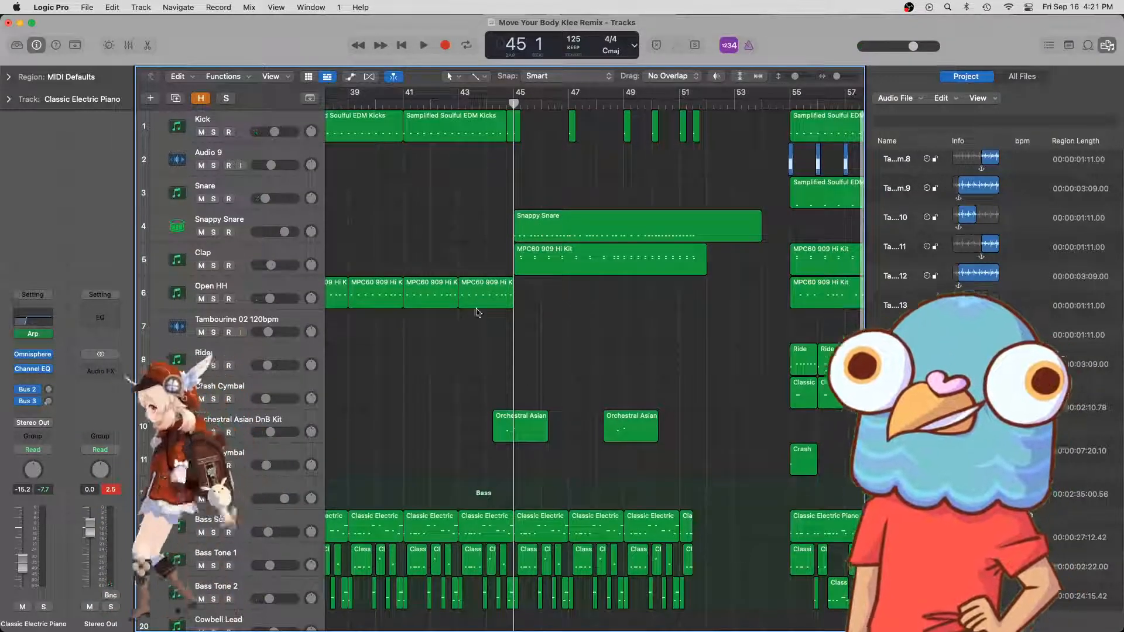
pyautogui.scroll(-3, 673, 168)
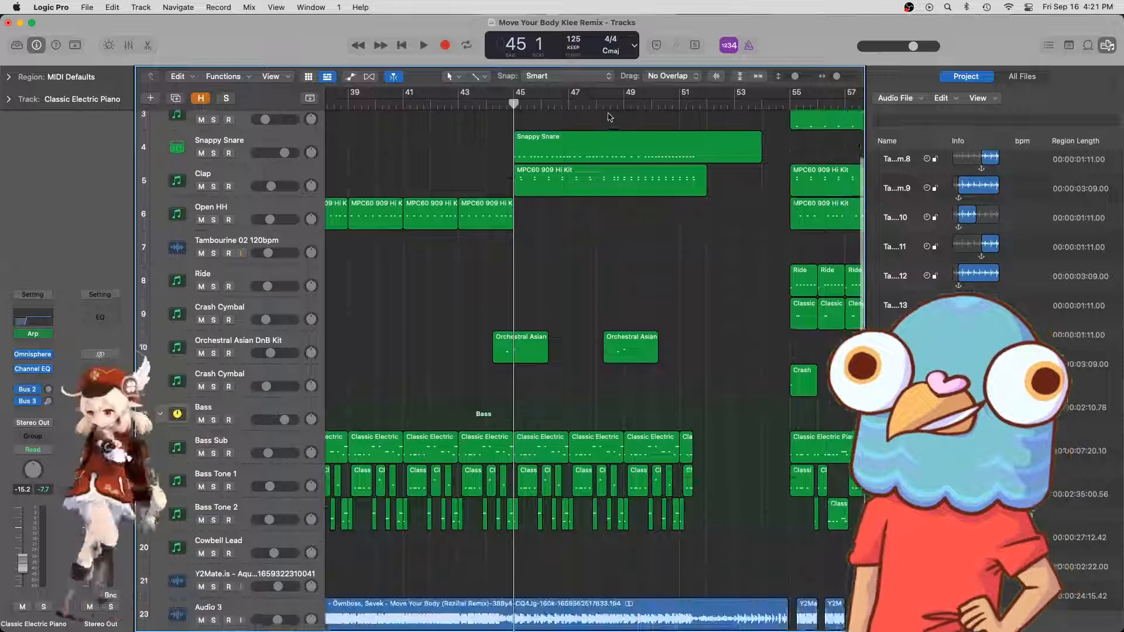
pyautogui.scroll(3, 609, 117)
pyautogui.click(568, 103)
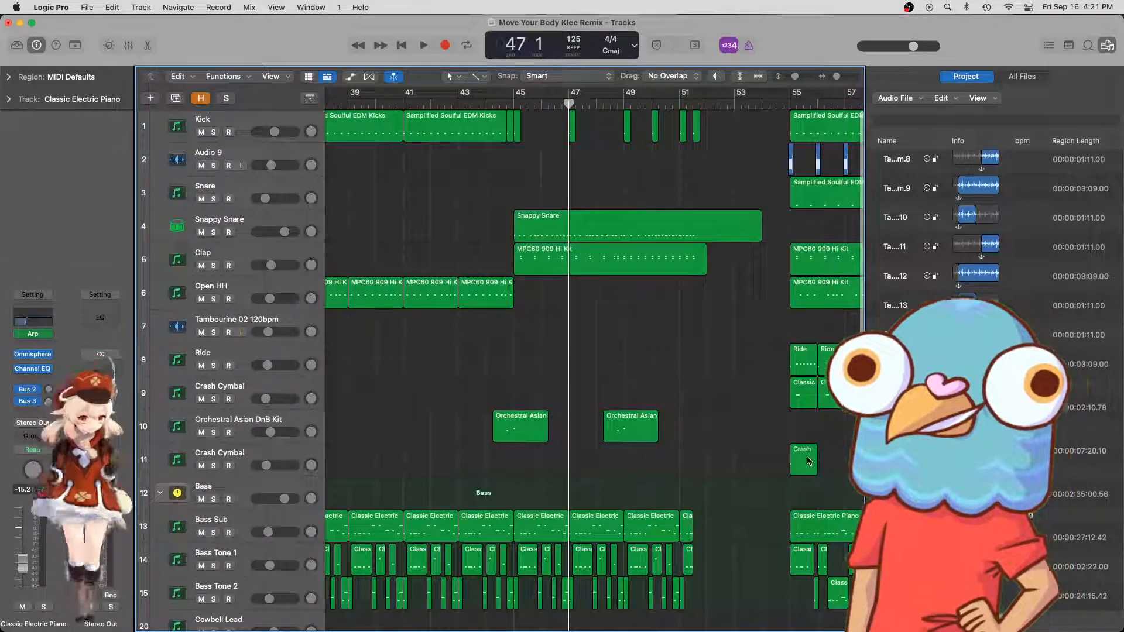
pyautogui.moveTo(802, 406); pyautogui.dragTo(530, 398)
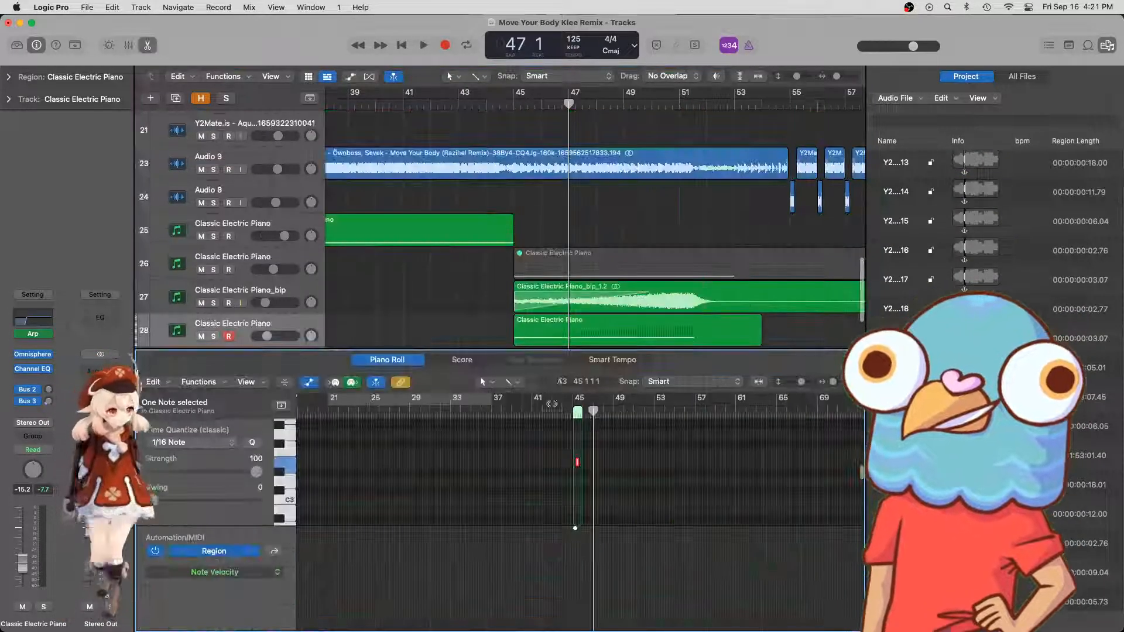
# - Move the single note in the copied crash region to the region's start at position 45 1 1 1
pyautogui.click(560, 477)
pyautogui.press('super+Right')
pyautogui.press('super+Right')
pyautogui.press('super+Right')
pyautogui.press('super+Right')
pyautogui.press('super+Right')
pyautogui.press('super+Right')
pyautogui.press('super+Right')
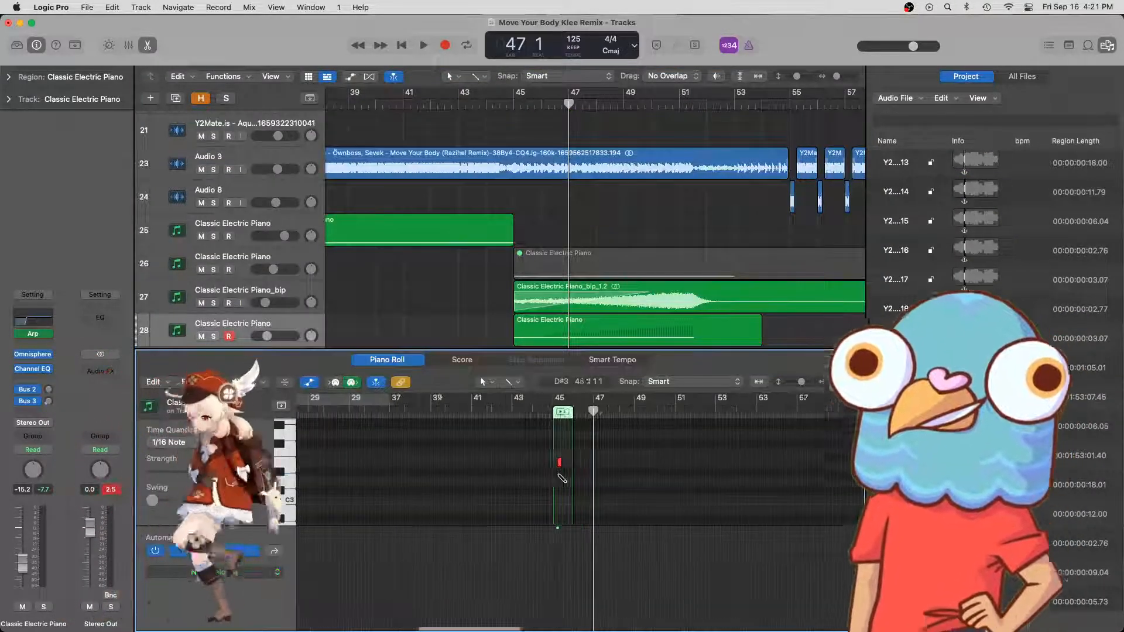
pyautogui.press('super+Right')
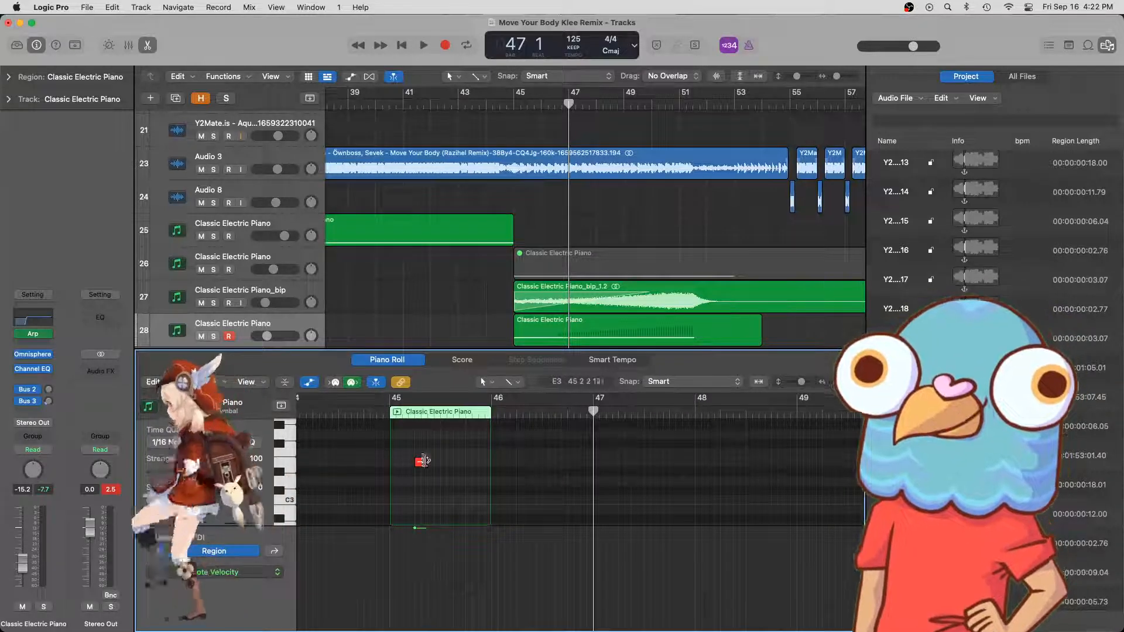
pyautogui.moveTo(421, 467); pyautogui.dragTo(395, 465)
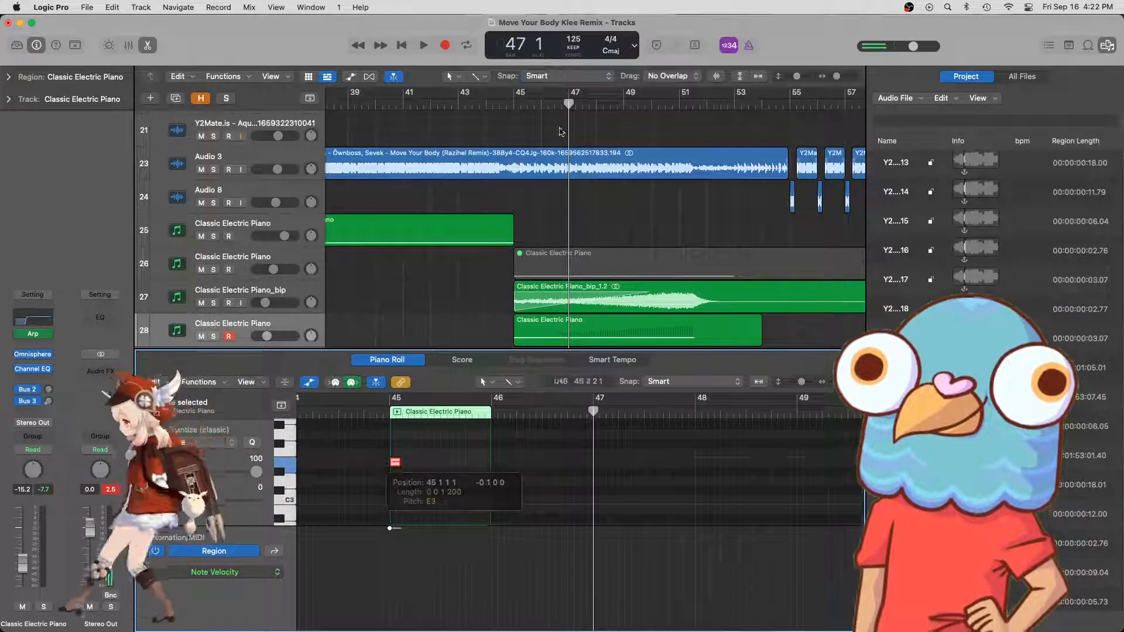
# - Play back the transition into bar 45 to check the new crash hit, and stop playback
pyautogui.click(483, 108)
pyautogui.press('space')
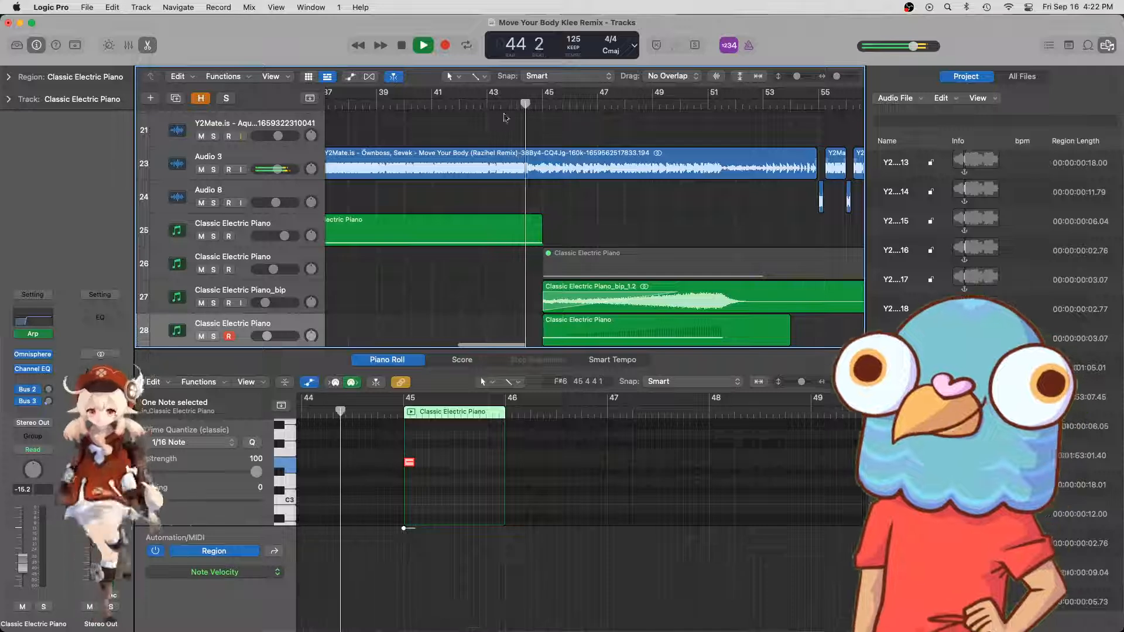
pyautogui.click(617, 245)
pyautogui.scroll(10, 616, 247)
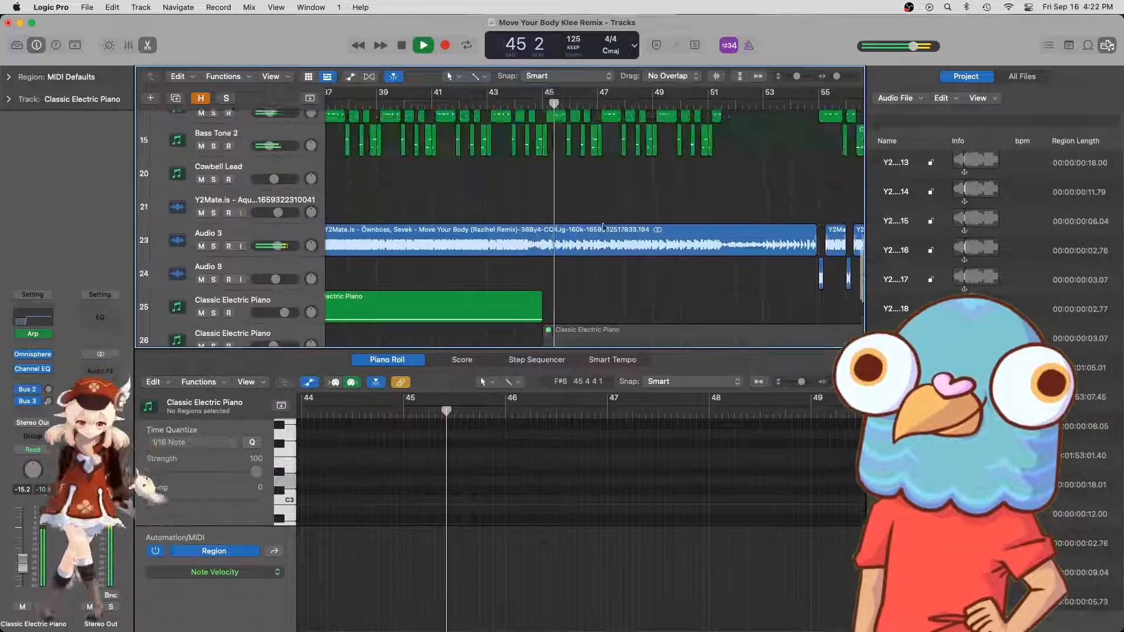
pyautogui.scroll(-15, 605, 227)
pyautogui.scroll(12, 604, 223)
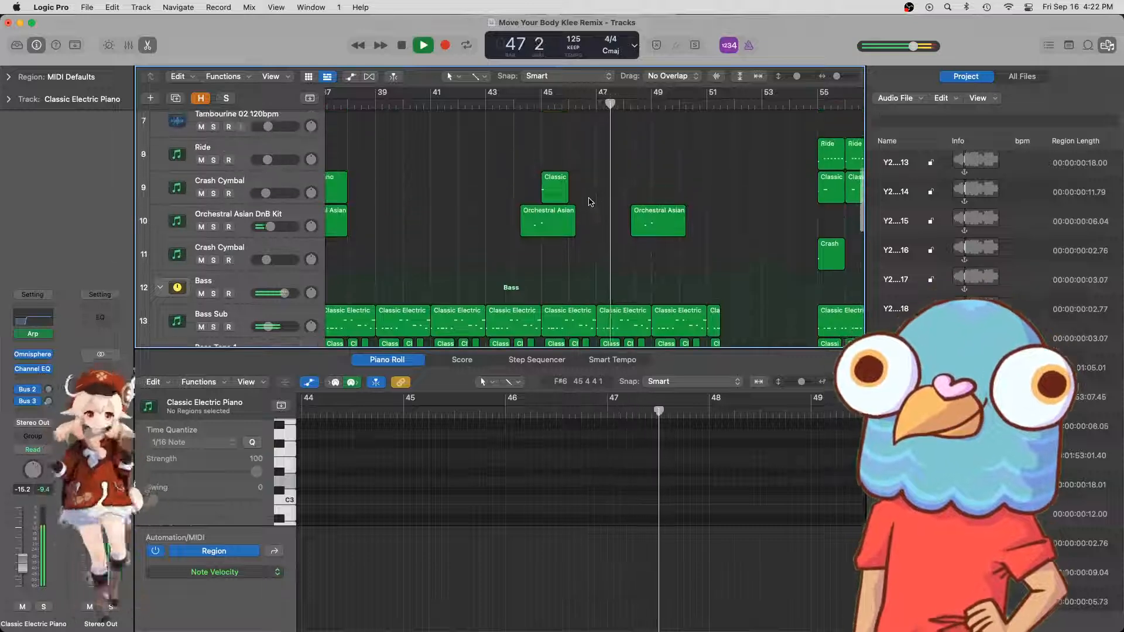
pyautogui.press('super+Left')
pyautogui.press('super+Left')
pyautogui.press('space')
# - Copy the bar 45 crash region on the track 9 Crash Cymbal to bars 47 and 49
pyautogui.scroll(5, 591, 202)
pyautogui.click(566, 287)
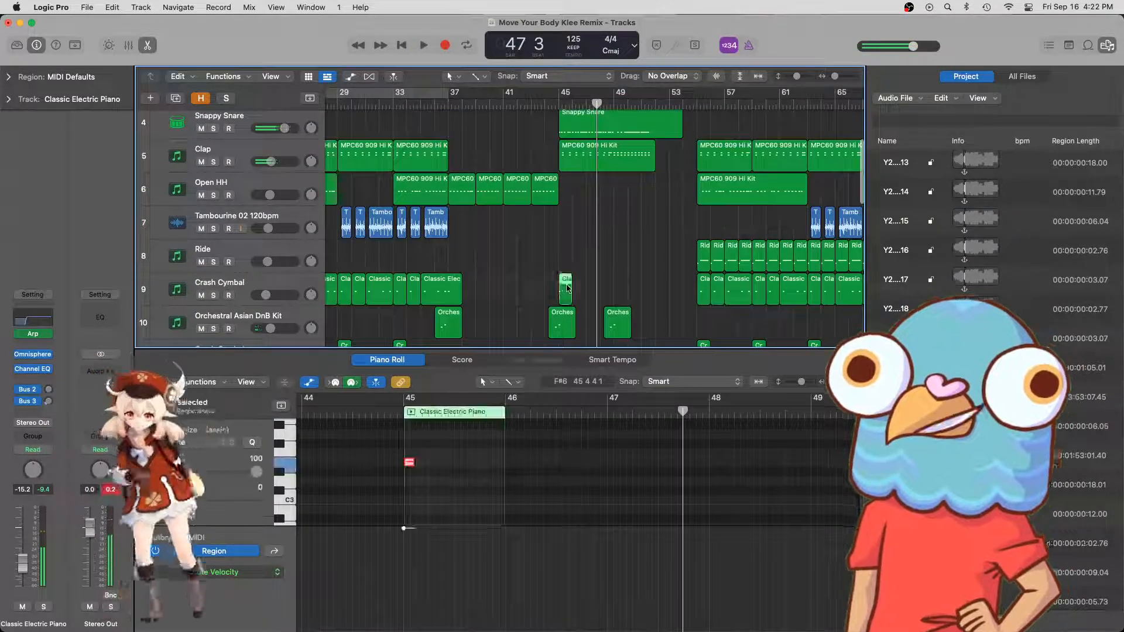
pyautogui.moveTo(567, 287); pyautogui.dragTo(673, 288)
pyautogui.press('super+Right')
pyautogui.press('super+Right')
pyautogui.scroll(3, 704, 215)
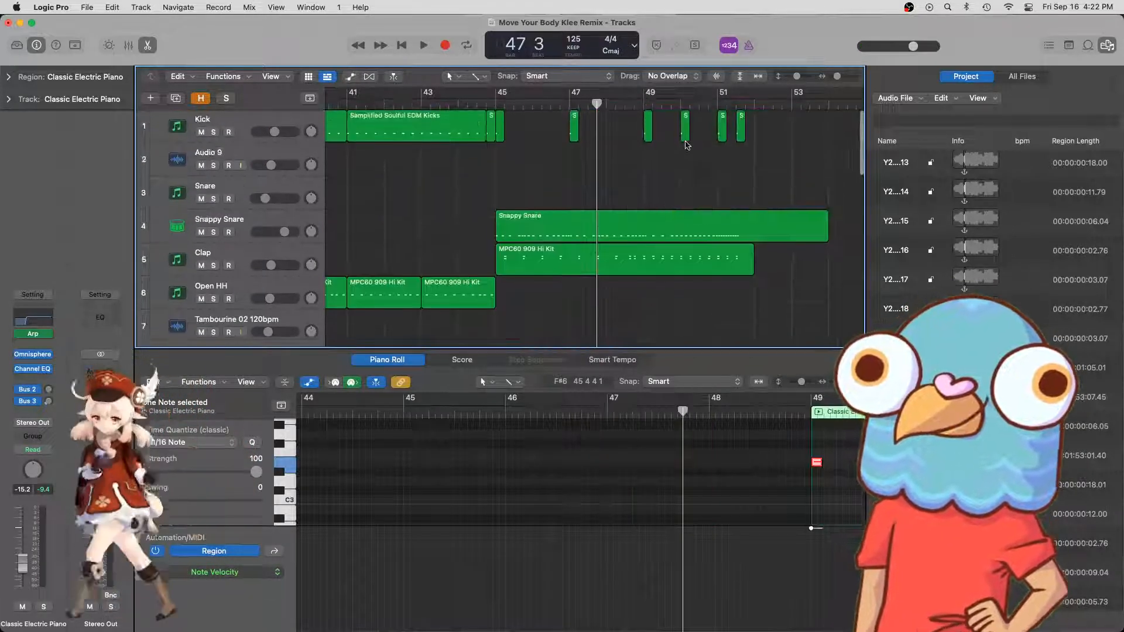
# - Copy the bar 49 crash region to bars 50 and 51 to match the kick hits
pyautogui.click(680, 102)
pyautogui.scroll(-3, 675, 253)
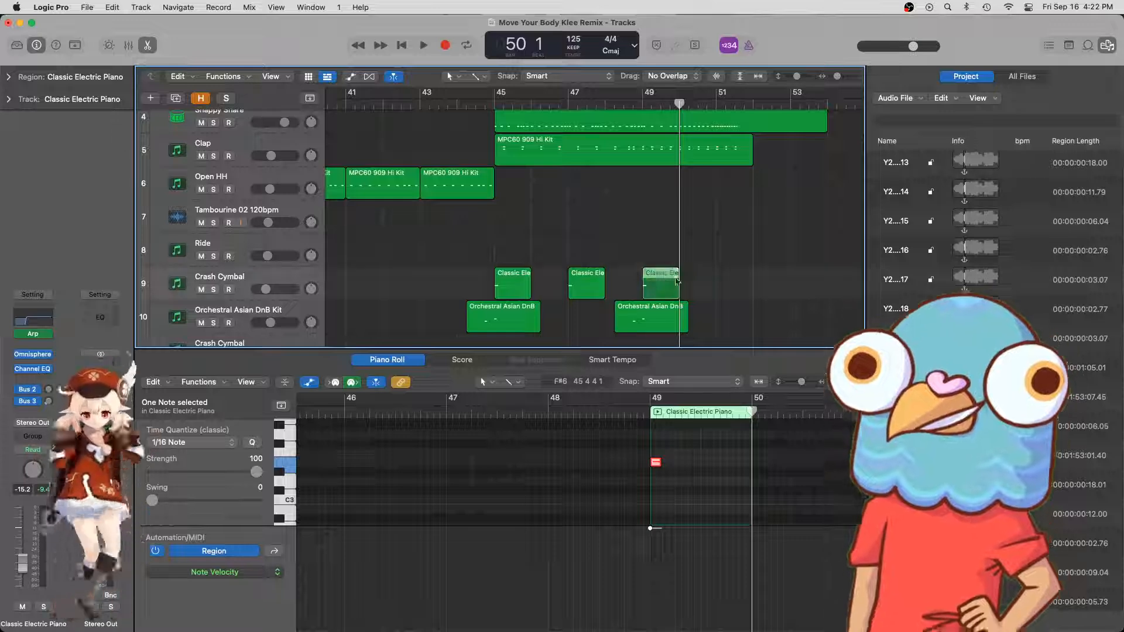
pyautogui.moveTo(677, 281); pyautogui.dragTo(731, 283)
pyautogui.scroll(3, 790, 125)
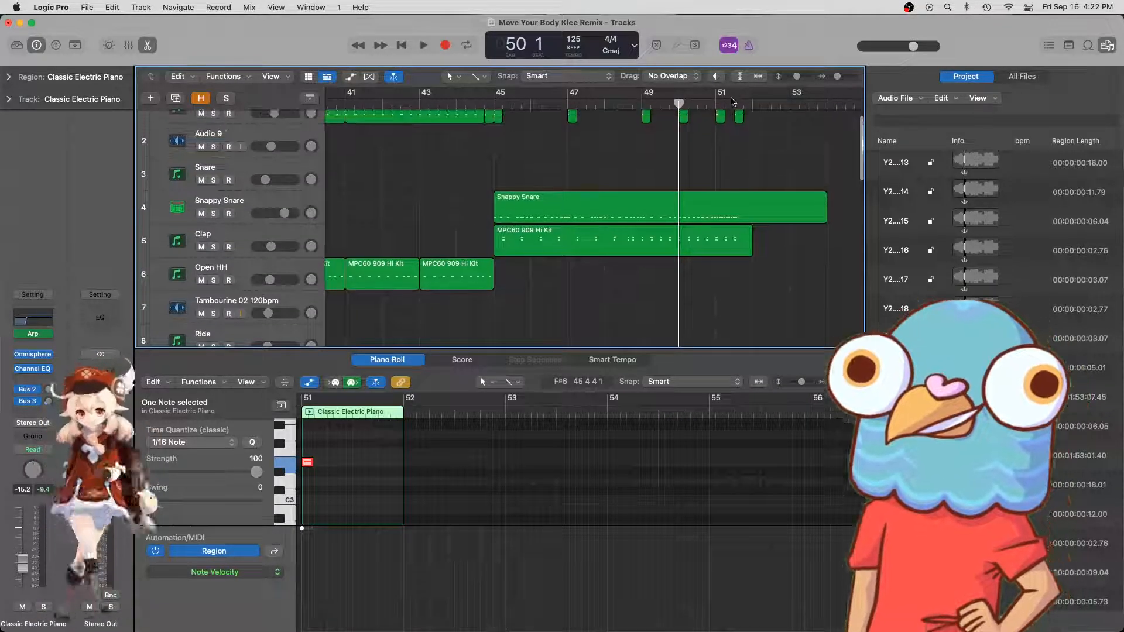
# - Play the breakdown from bar 45 to check the crash hits up to bar 51
pyautogui.click(492, 104)
pyautogui.press('space')
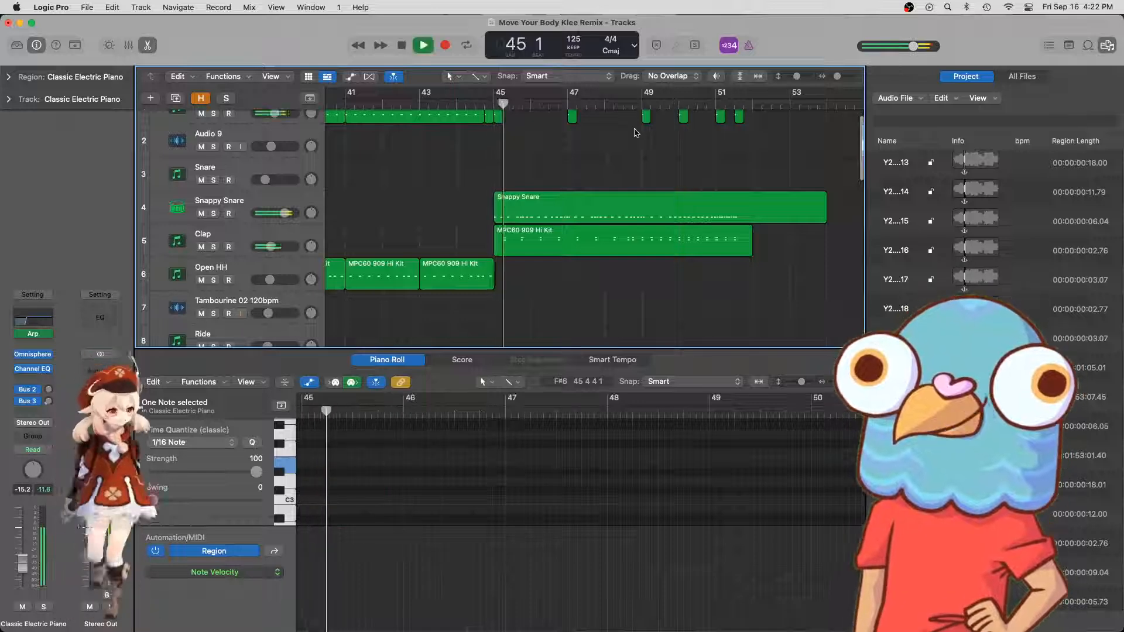
pyautogui.scroll(-3, 636, 133)
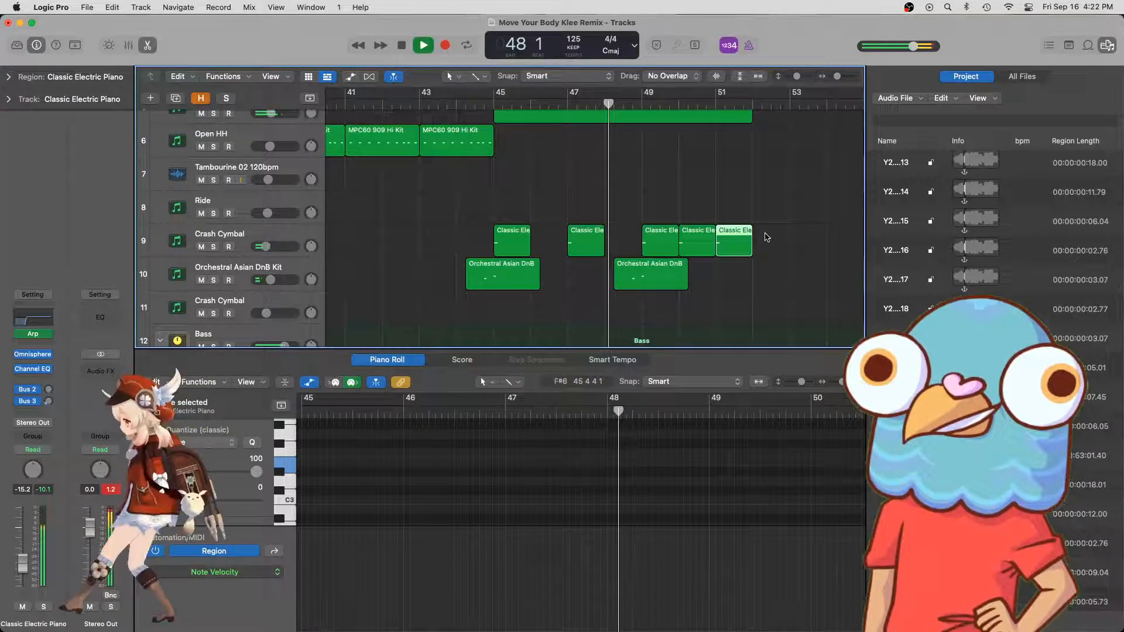
pyautogui.hscroll(2, 737, 248)
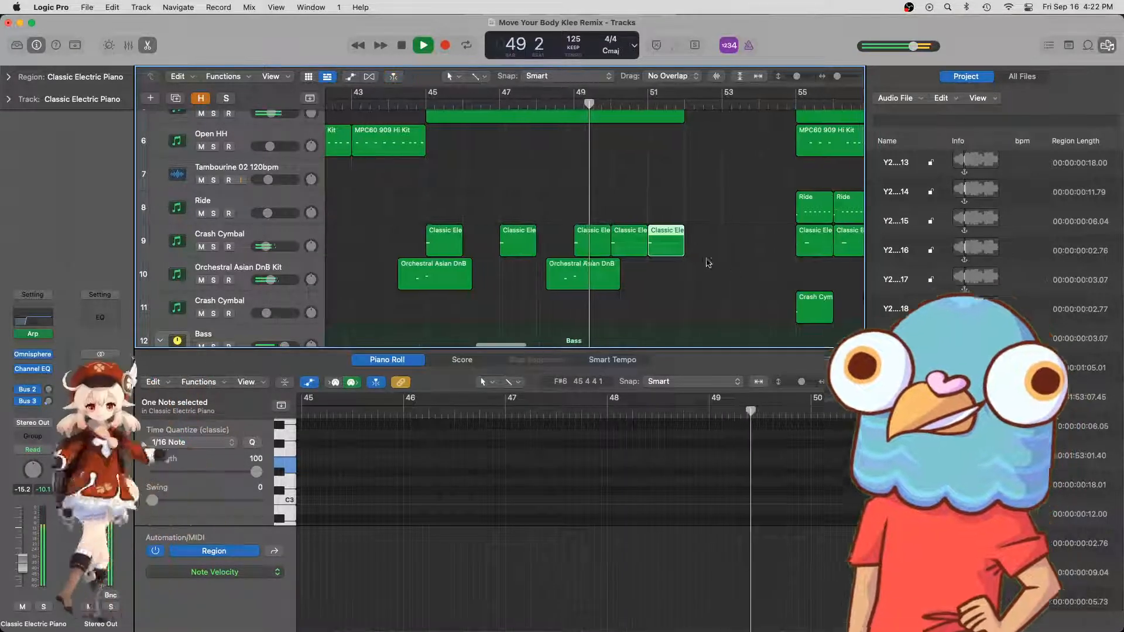
pyautogui.hscroll(2, 690, 256)
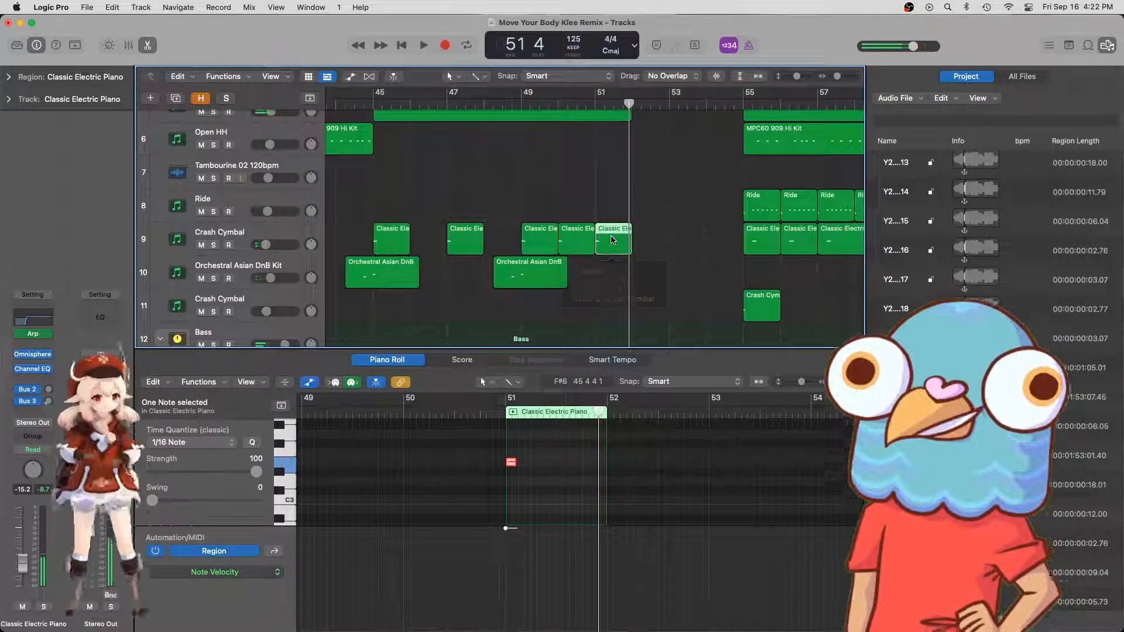
# - Copy the bar 51 crash region to position 51 3 1 1 and play it back from just before bar 51
pyautogui.moveTo(616, 241); pyautogui.dragTo(627, 242)
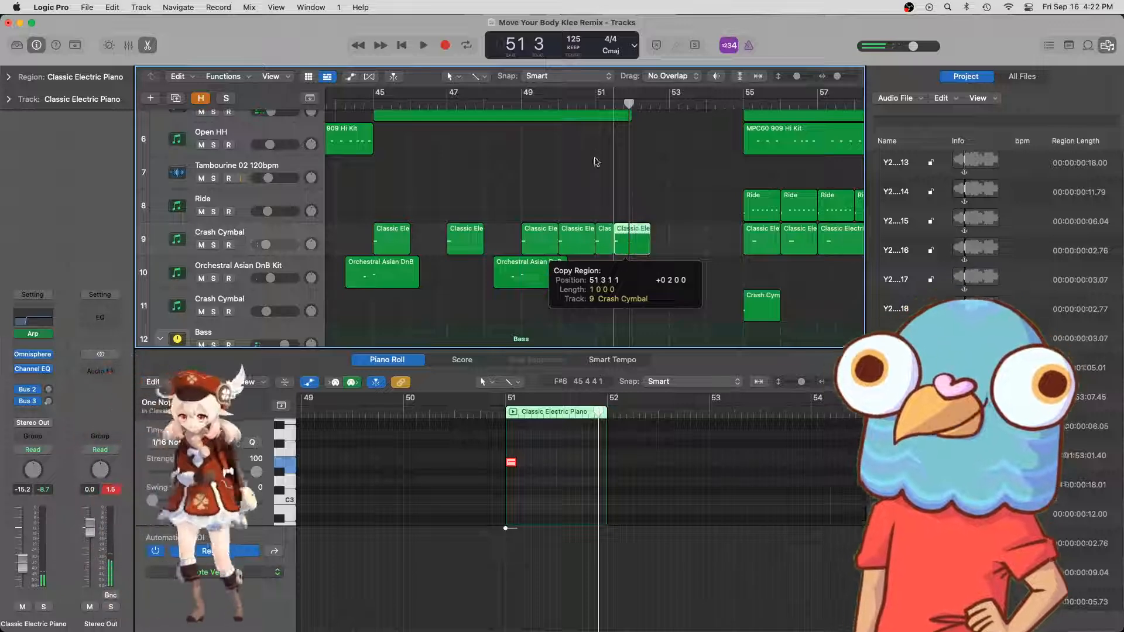
pyautogui.click(591, 105)
pyautogui.press('space')
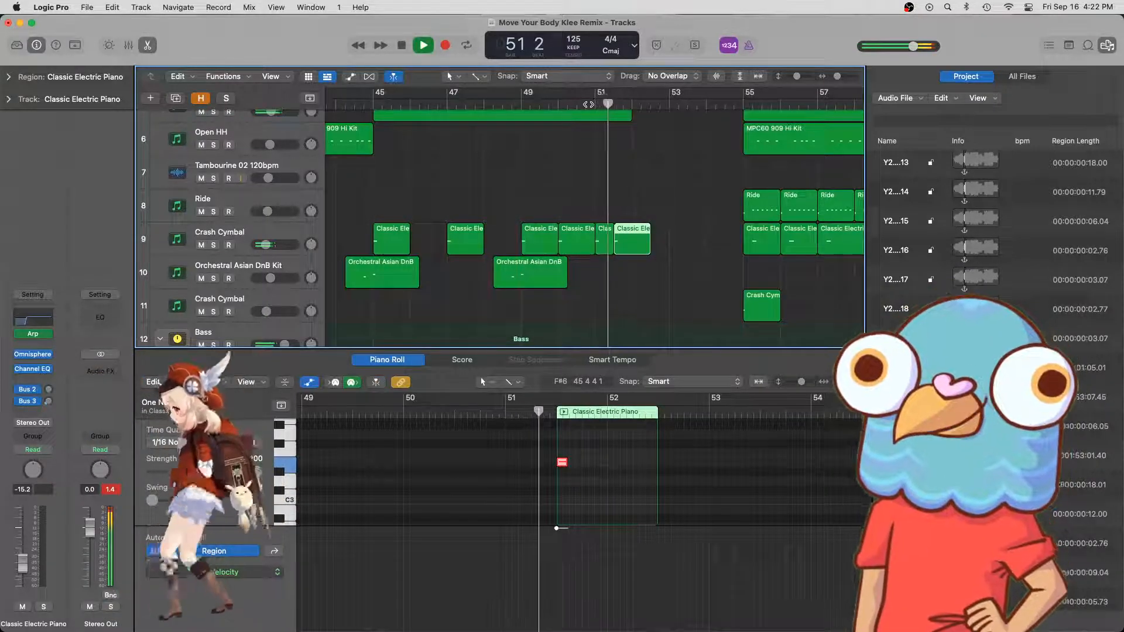
pyautogui.scroll(-5, 708, 277)
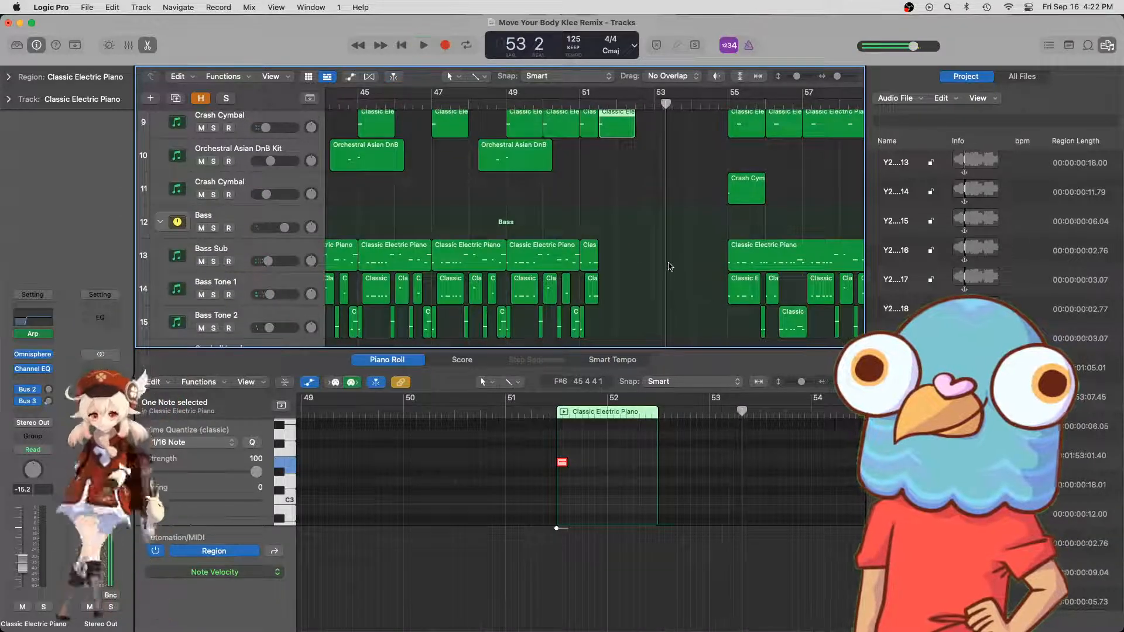
# - Play the arrangement from bar 43, review the Classic Electric Piano tracks around bar 45, and return the playhead to bar 44
pyautogui.hscroll(-3, 670, 266)
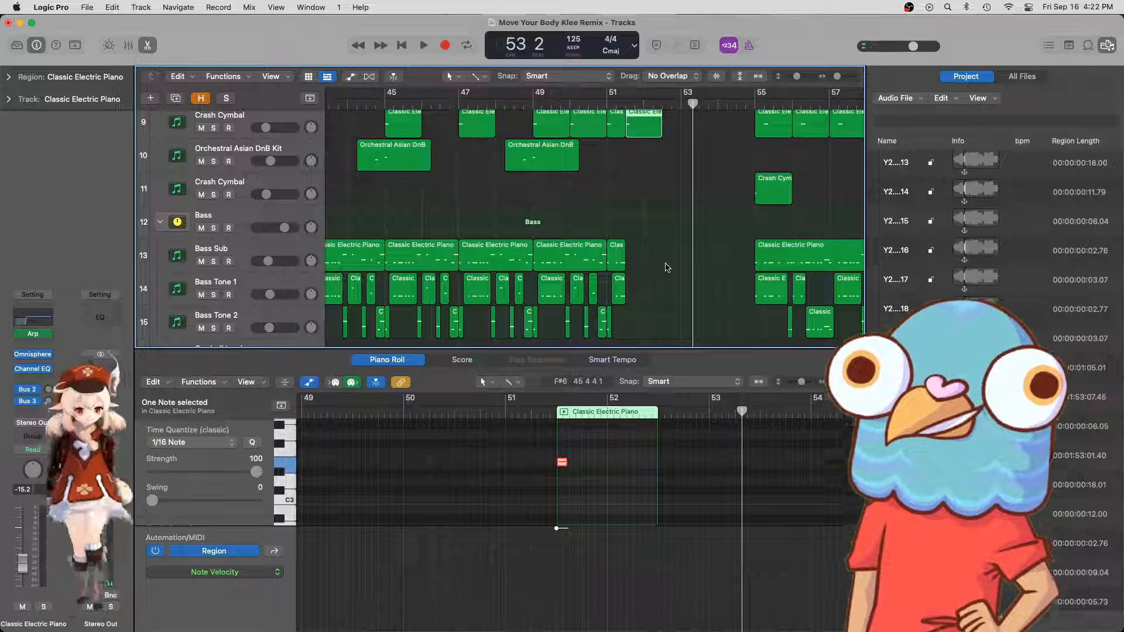
pyautogui.hscroll(-5, 669, 268)
pyautogui.click(665, 229)
pyautogui.press('super+Left')
pyautogui.press('super+Left')
pyautogui.press('super+Left')
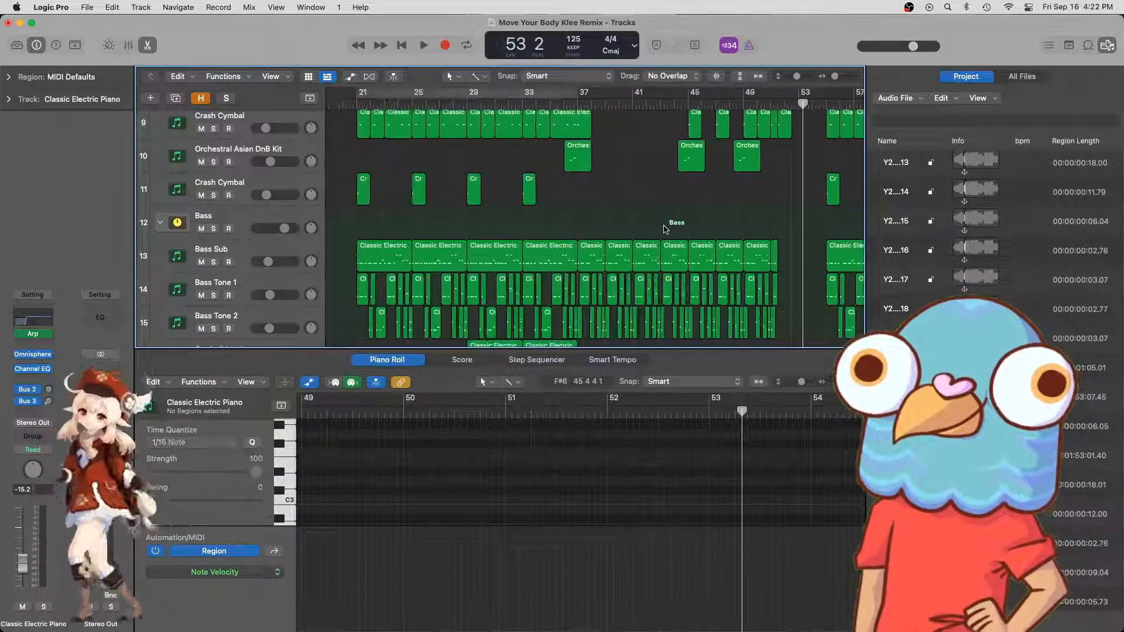
pyautogui.scroll(-10, 665, 230)
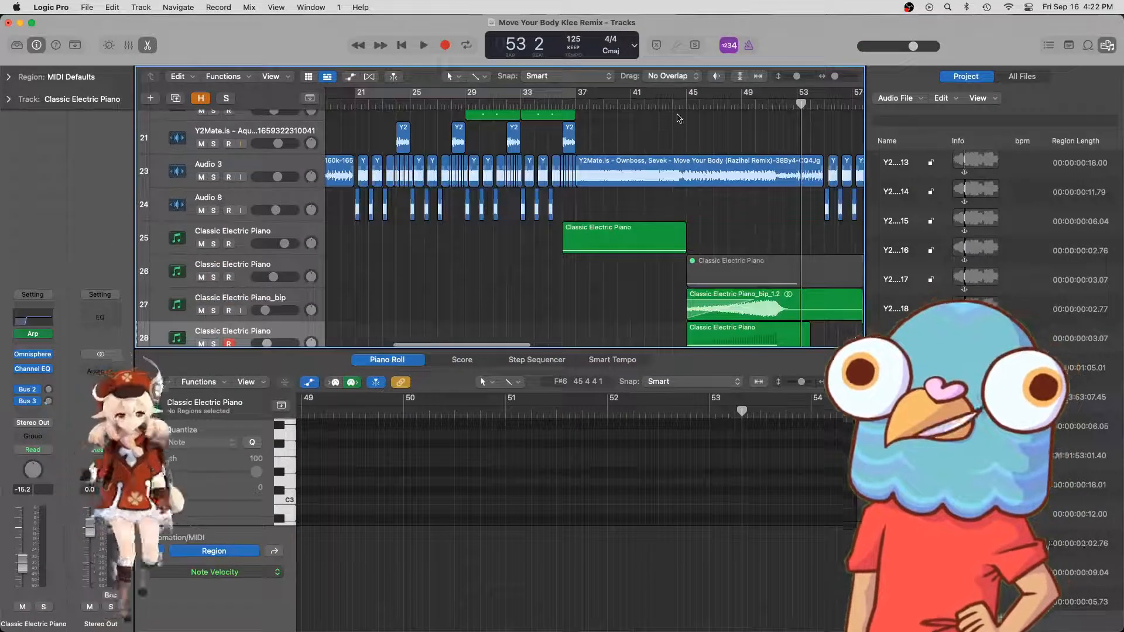
pyautogui.click(679, 101)
pyautogui.press(',')
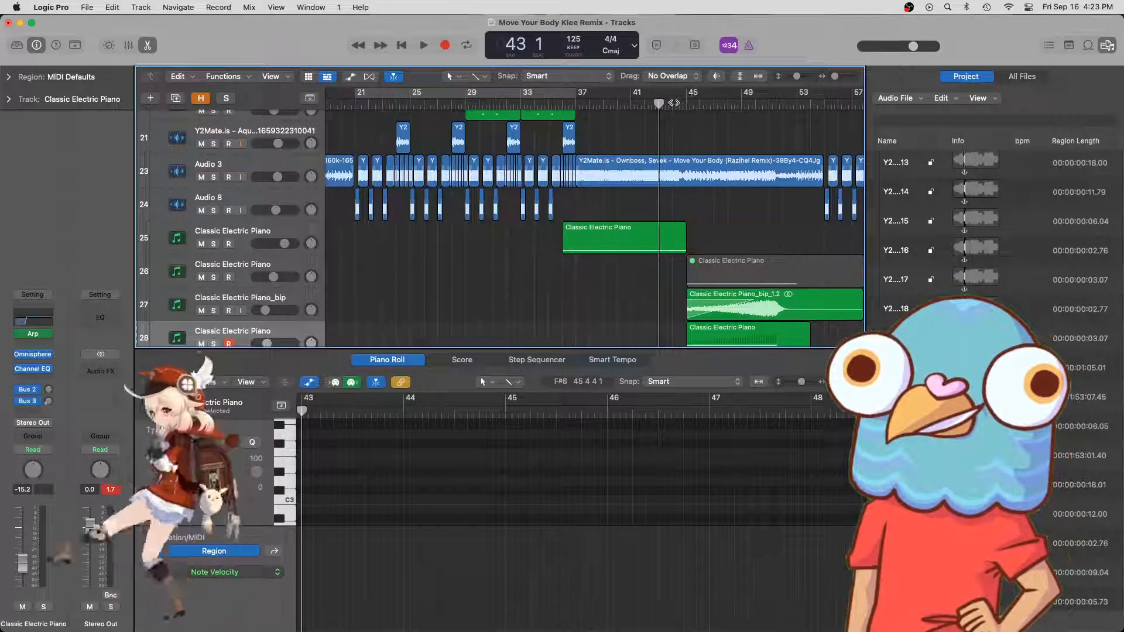
pyautogui.press('space')
pyautogui.scroll(10, 714, 157)
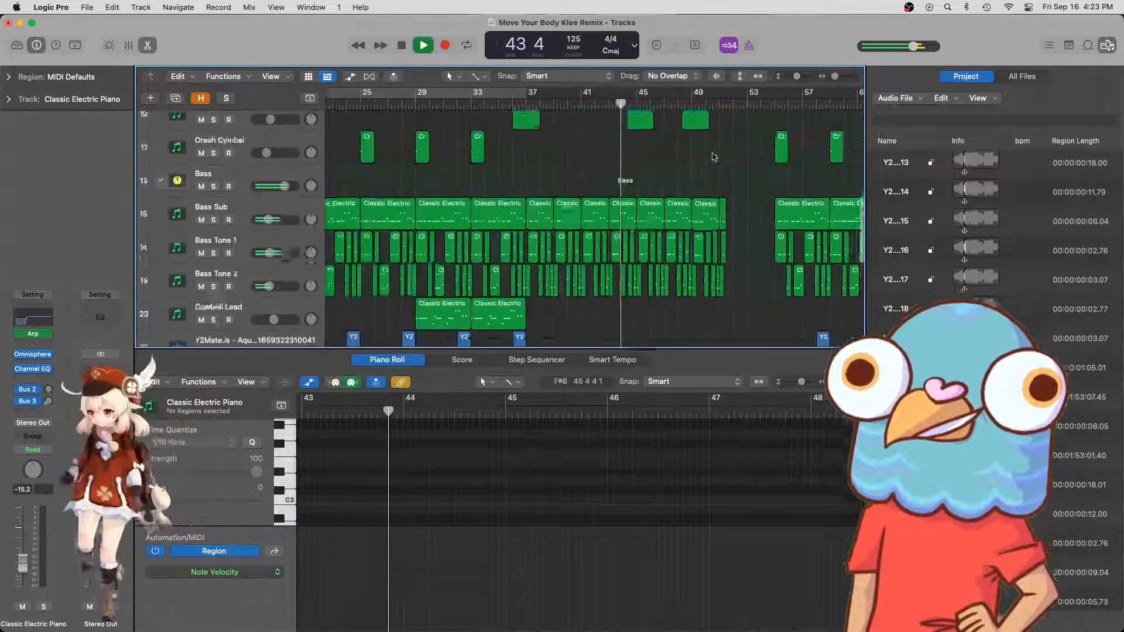
pyautogui.scroll(-5, 713, 156)
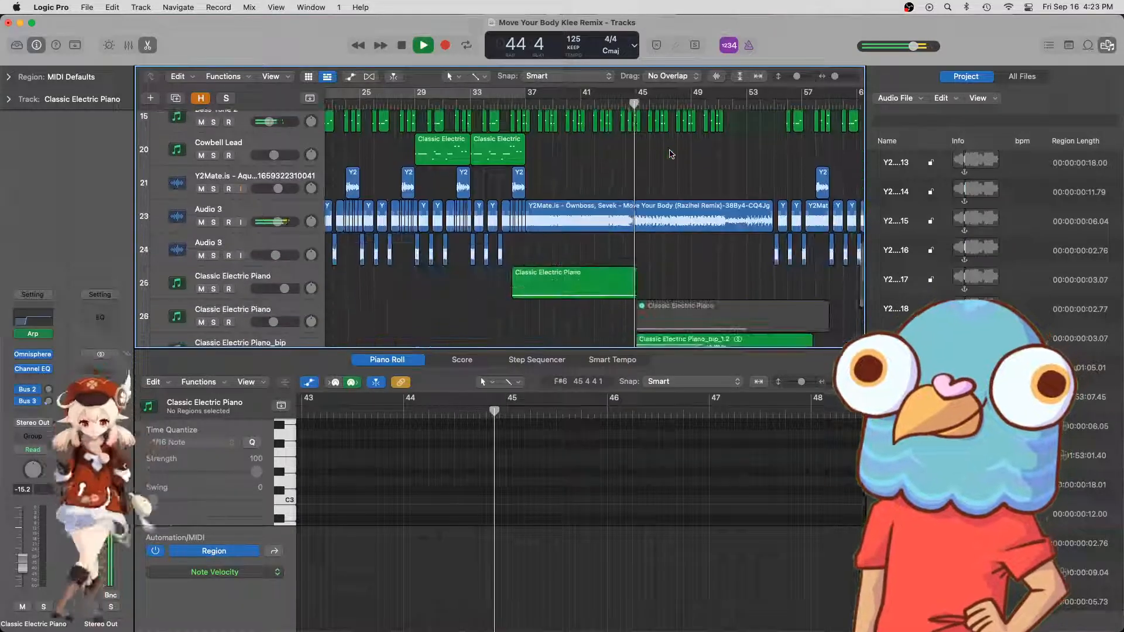
pyautogui.scroll(-3, 672, 154)
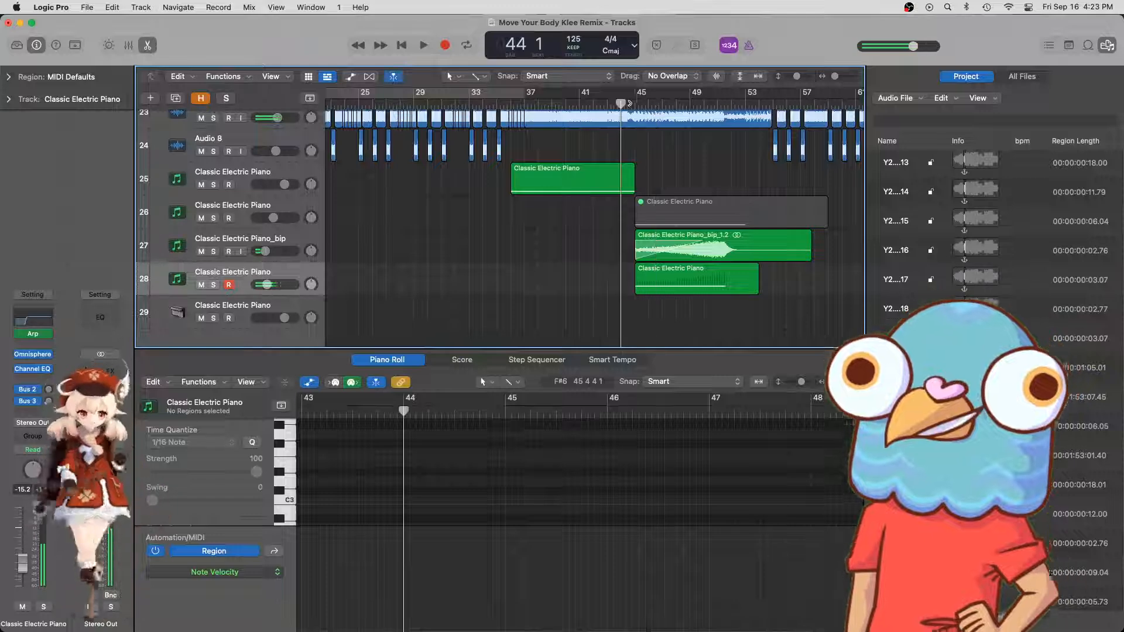
pyautogui.scroll(1, 305, 239)
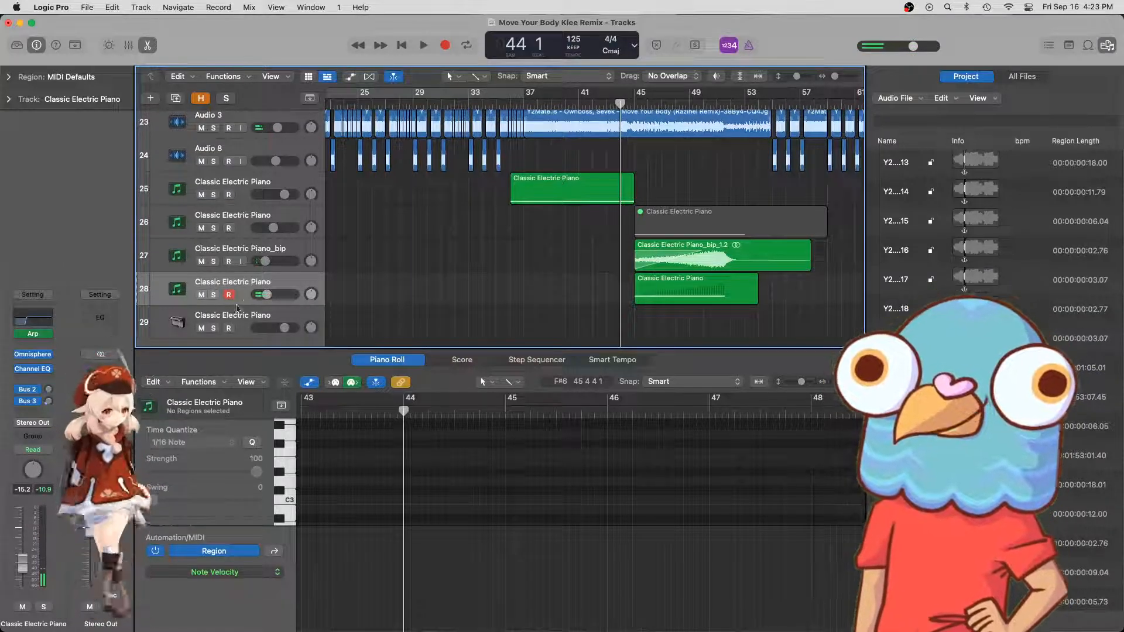
# - Split the track 25 Classic Electric Piano region at bar 44, splitting the crossing note, remove the remainder, and copy the first part to bar 44
pyautogui.click(248, 194)
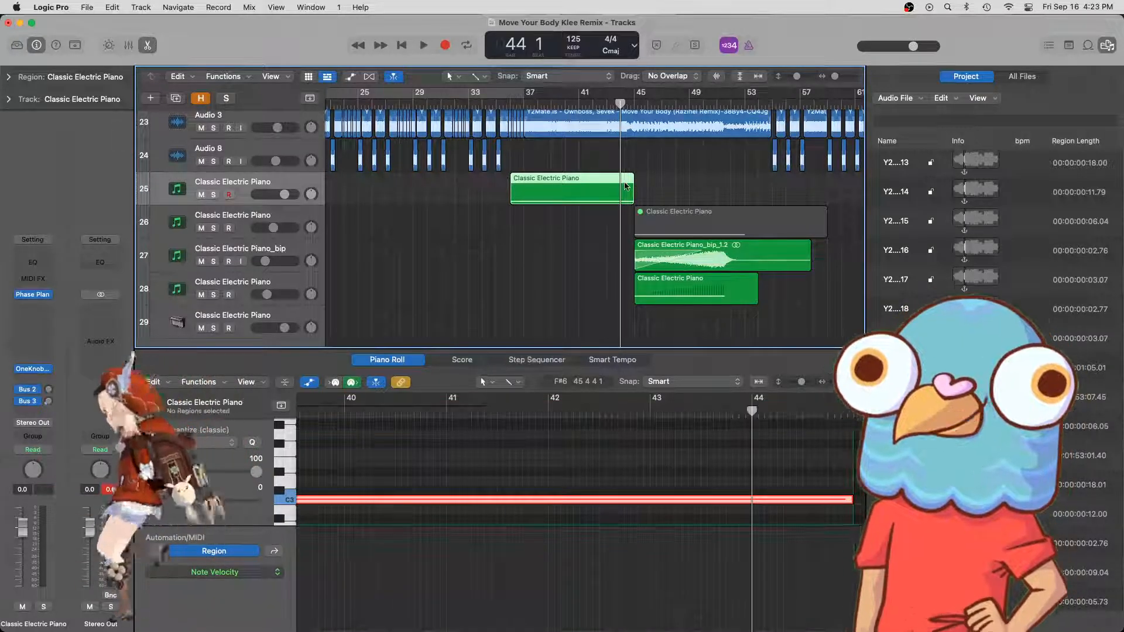
pyautogui.press('super+t')
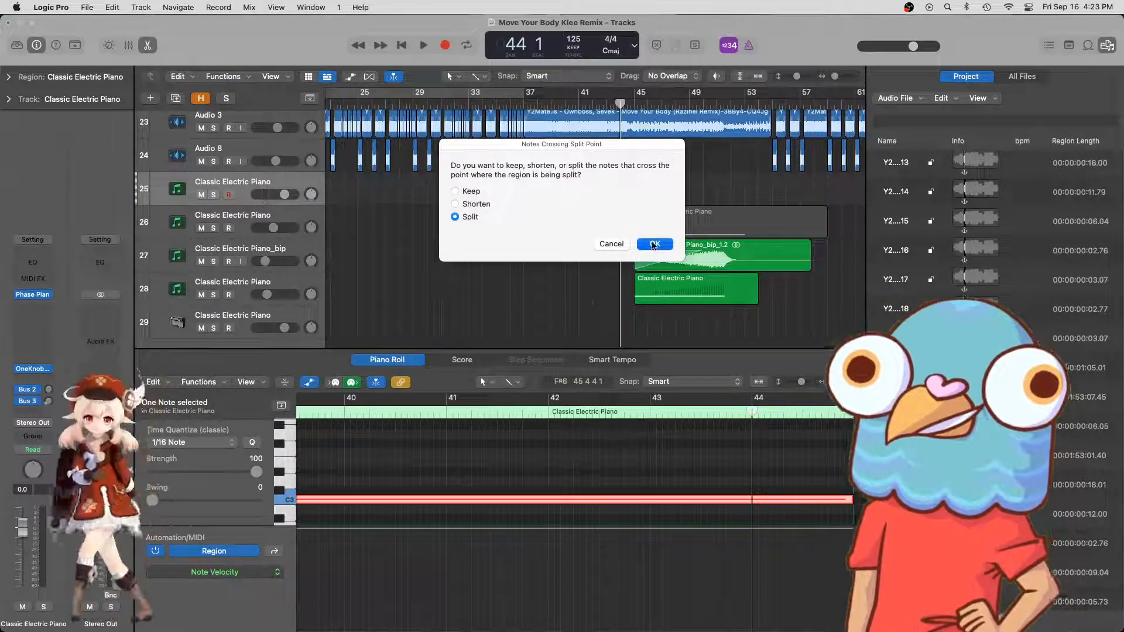
pyautogui.press('Return')
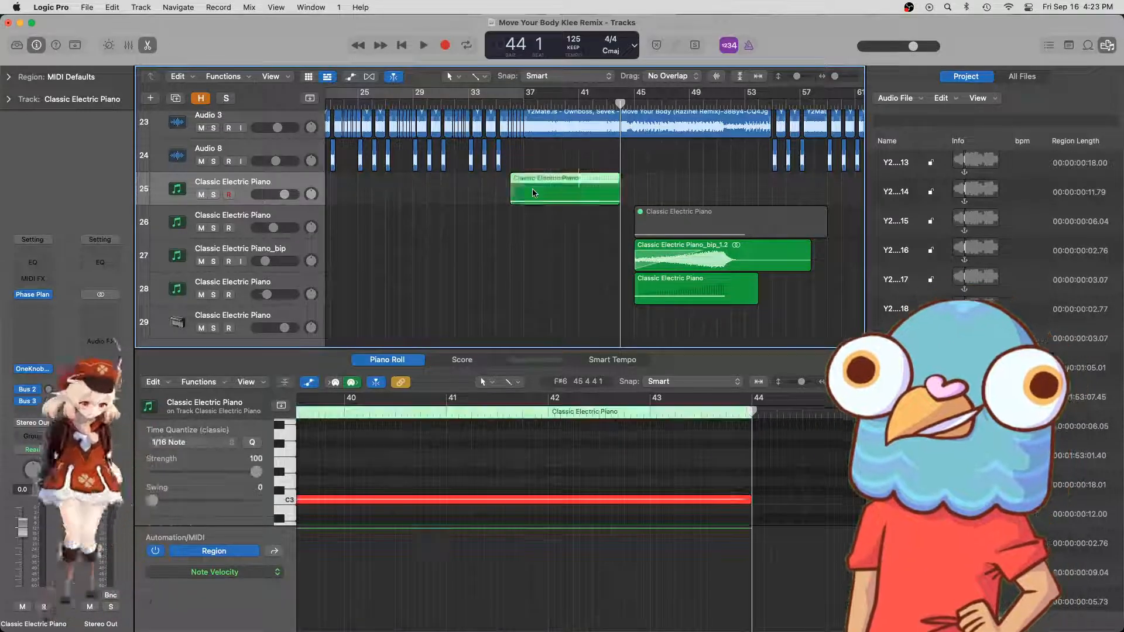
pyautogui.moveTo(533, 192); pyautogui.dragTo(646, 194)
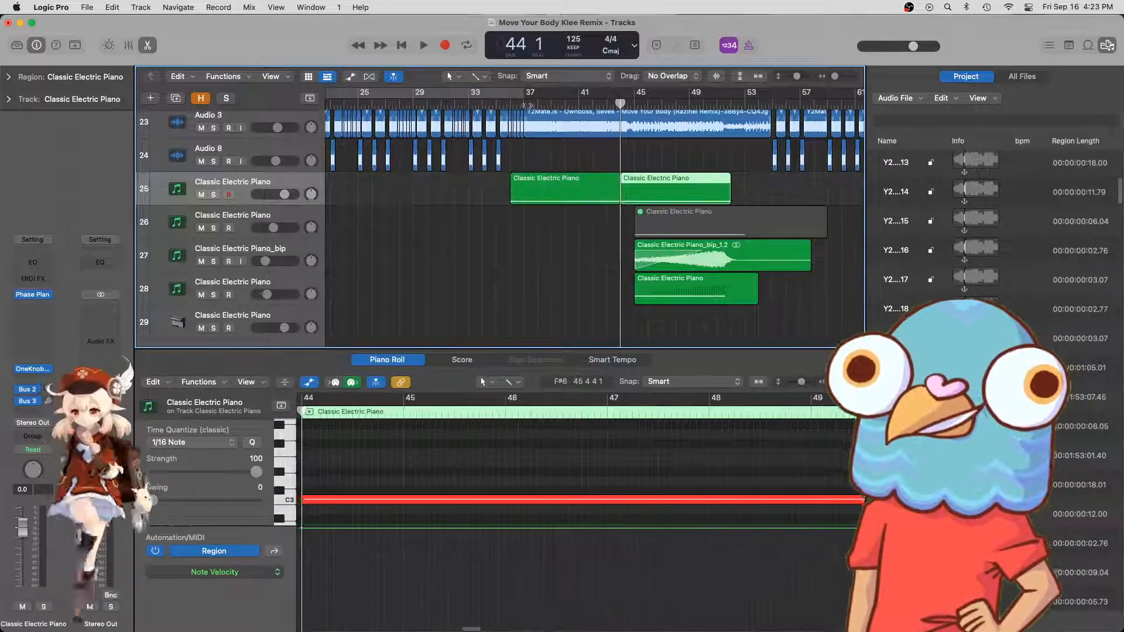
# - Play the arrangement from about bar 35 through the copied region, and select both regions on track 25
pyautogui.click(500, 106)
pyautogui.press('space')
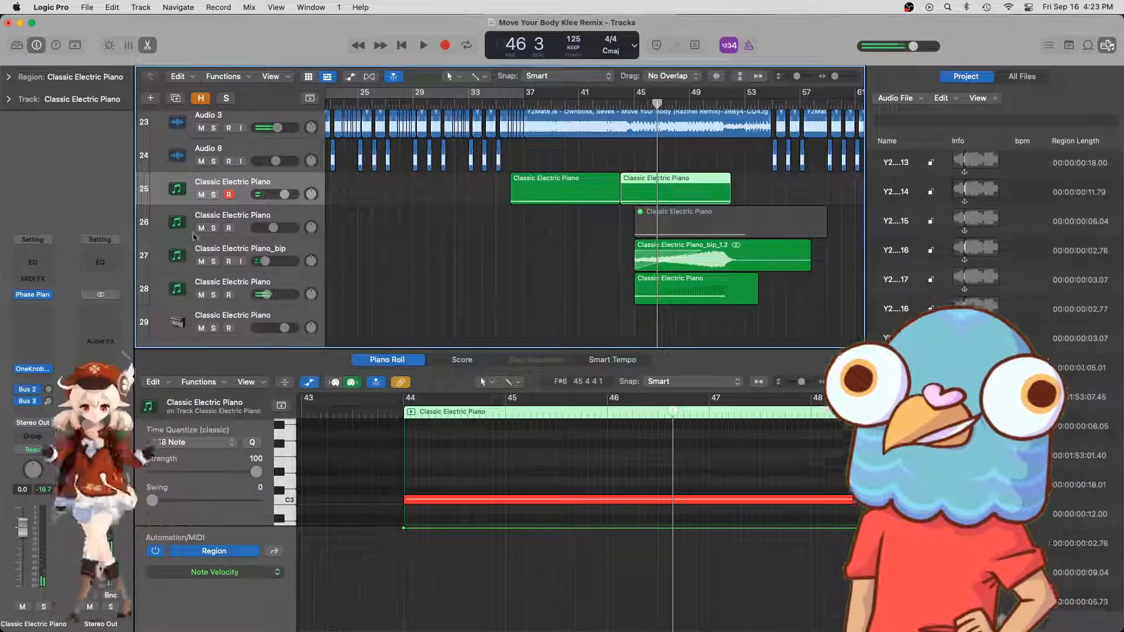
pyautogui.click(270, 188)
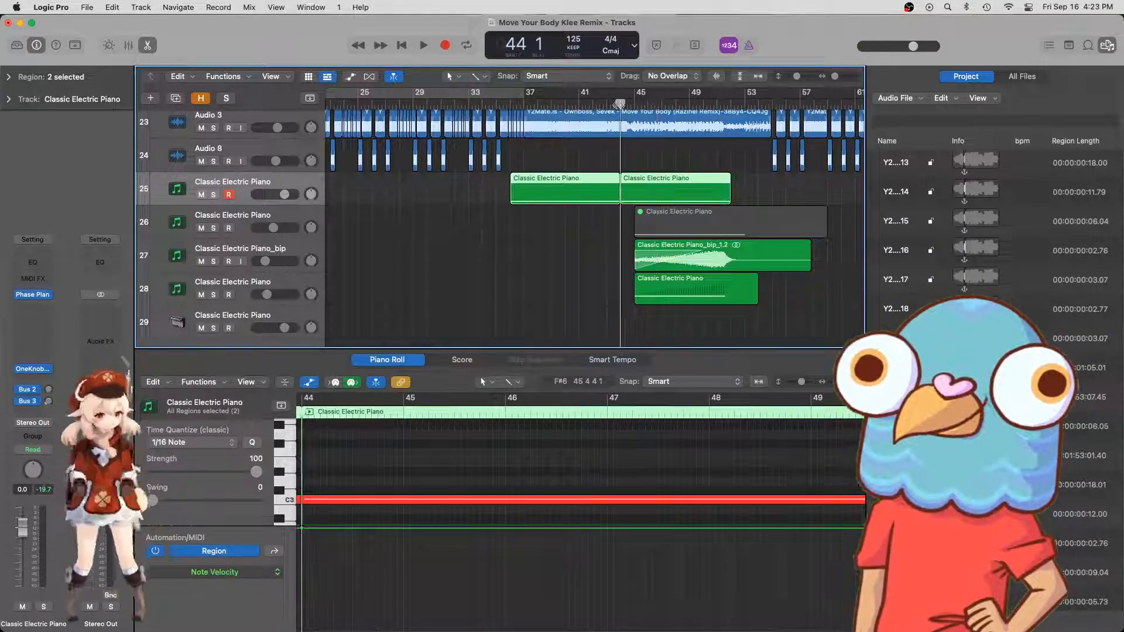
# - Open track 25's Phase Plant instrument beside the arrangement and play the transition from bar 44 to check the noise effect
pyautogui.click(33, 295)
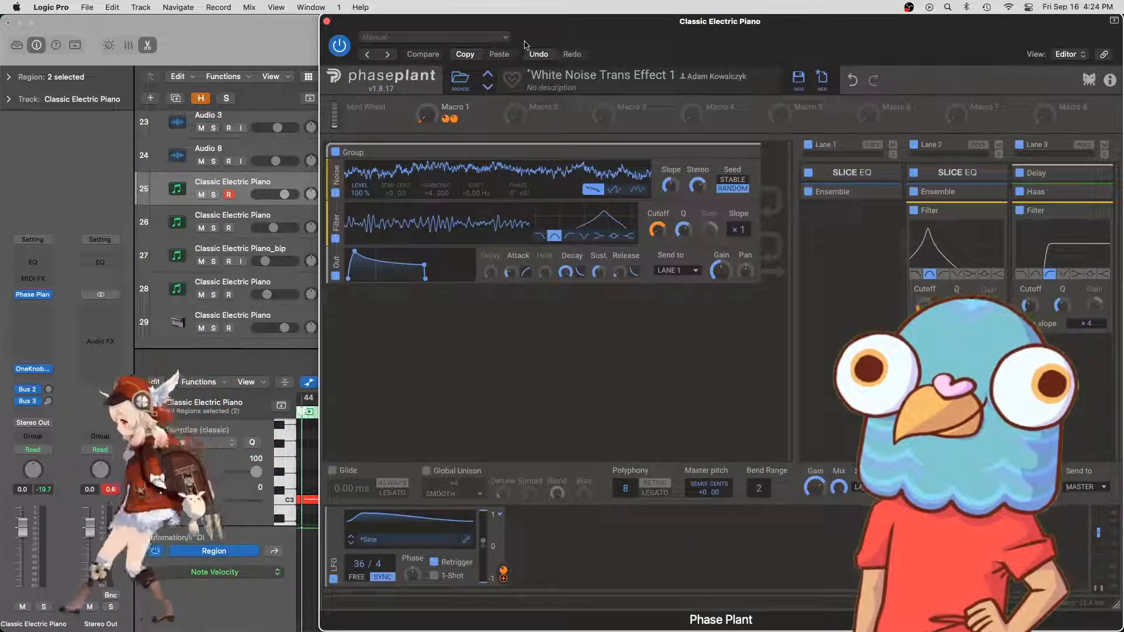
pyautogui.moveTo(525, 45); pyautogui.dragTo(1098, 66)
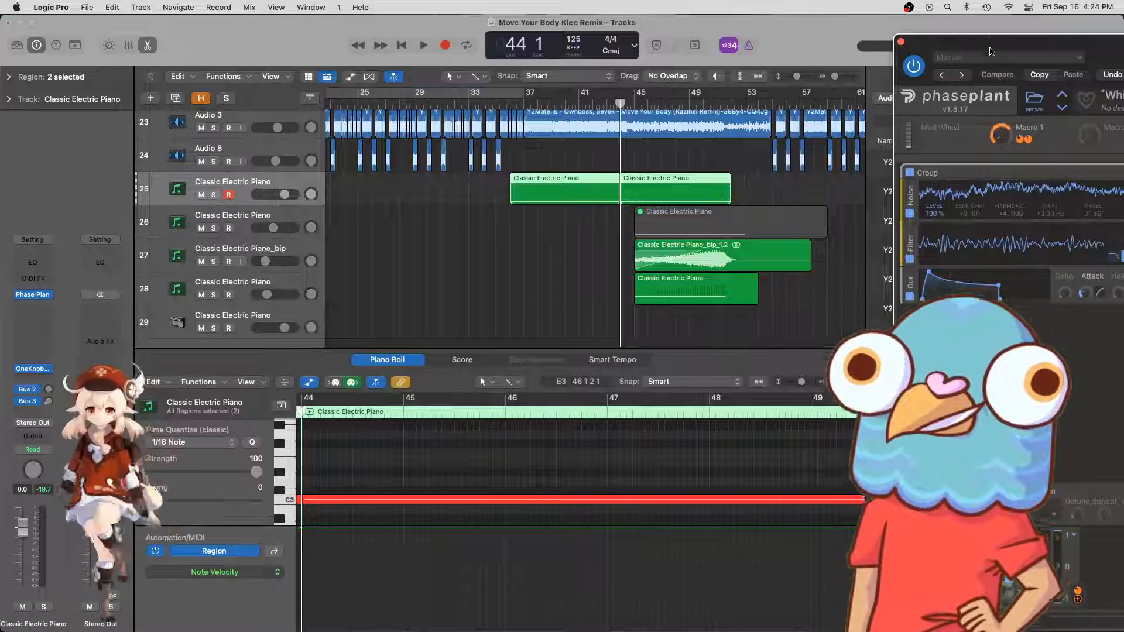
pyautogui.press('space')
pyautogui.moveTo(992, 52); pyautogui.dragTo(727, 45)
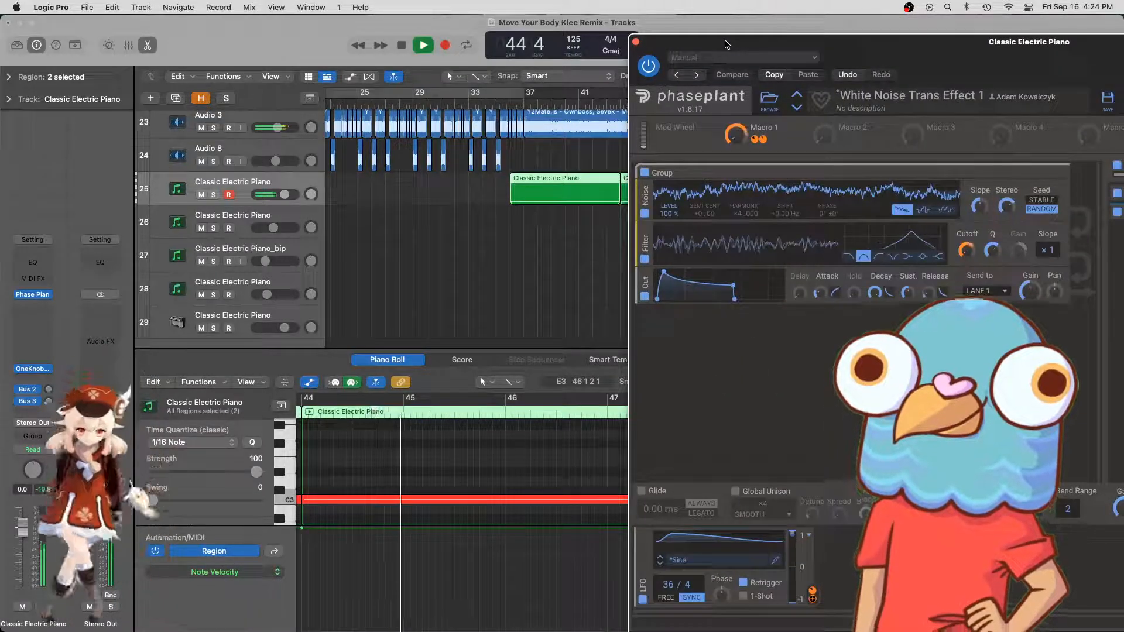
pyautogui.press('space')
pyautogui.click(507, 105)
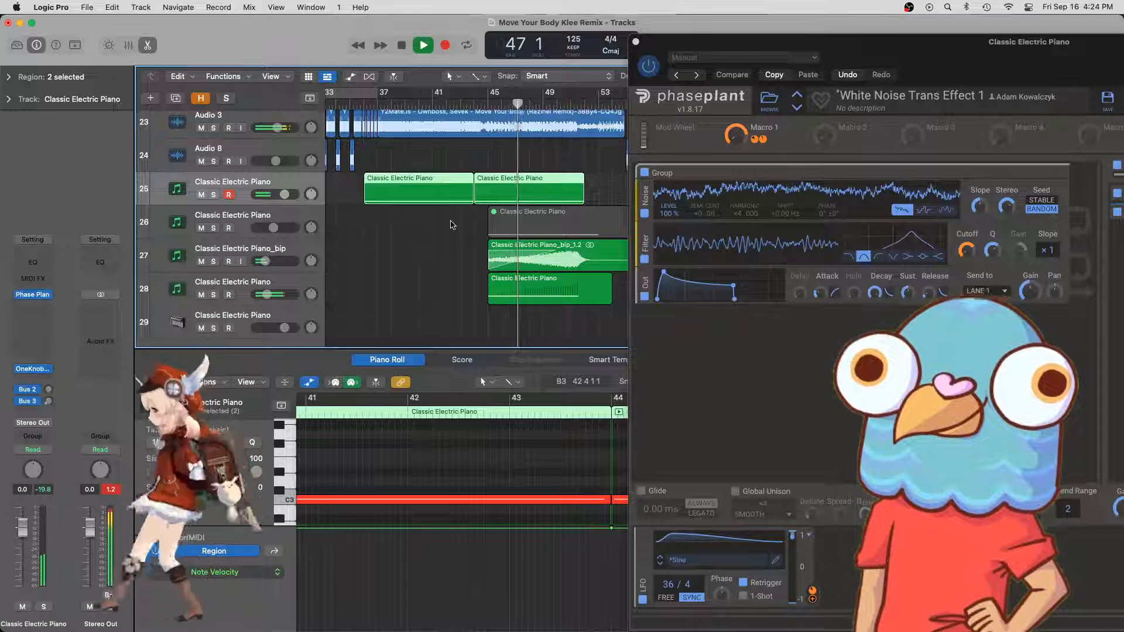
pyautogui.click(486, 147)
pyautogui.press('space')
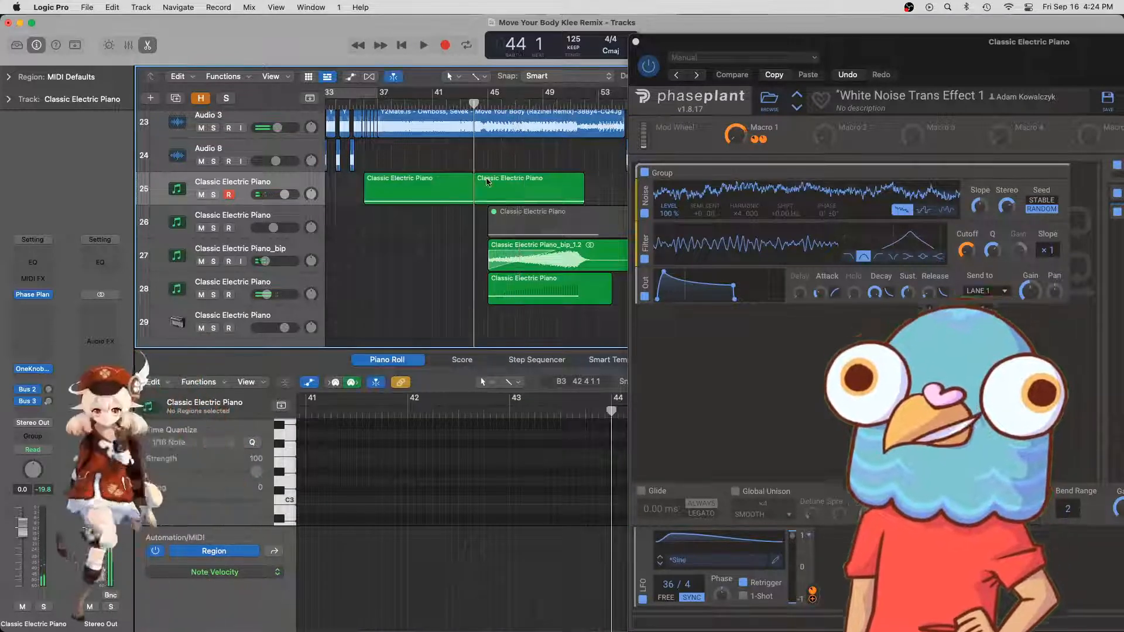
# - Shorten the C3 note in the first track 25 region so it ends slightly before bar 44
pyautogui.click(487, 182)
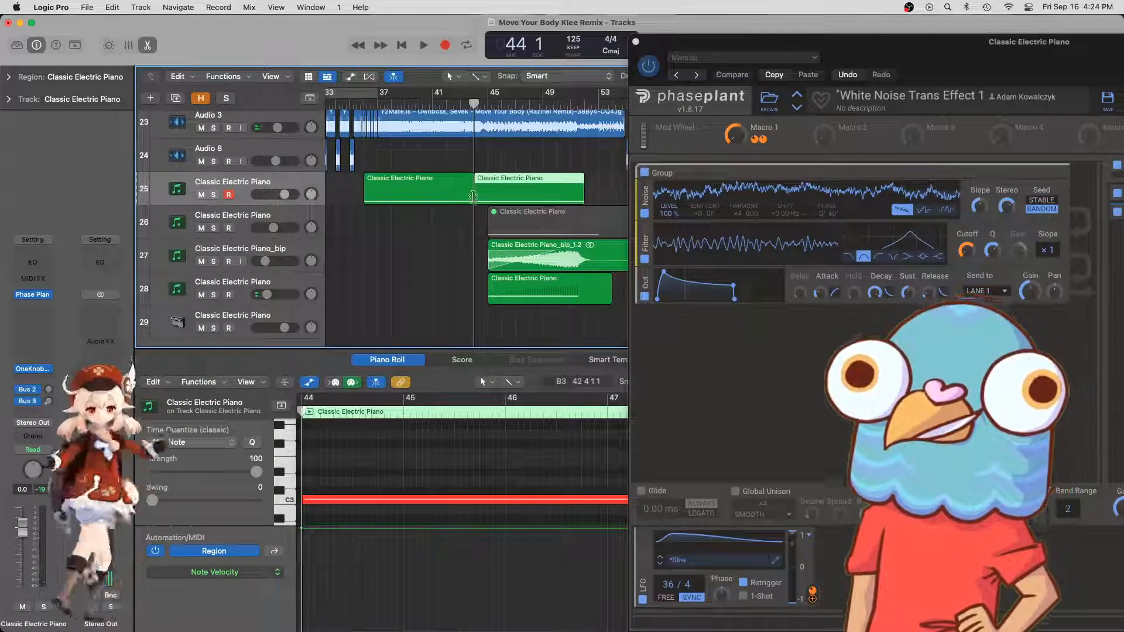
pyautogui.click(472, 196)
pyautogui.hscroll(10, 328, 501)
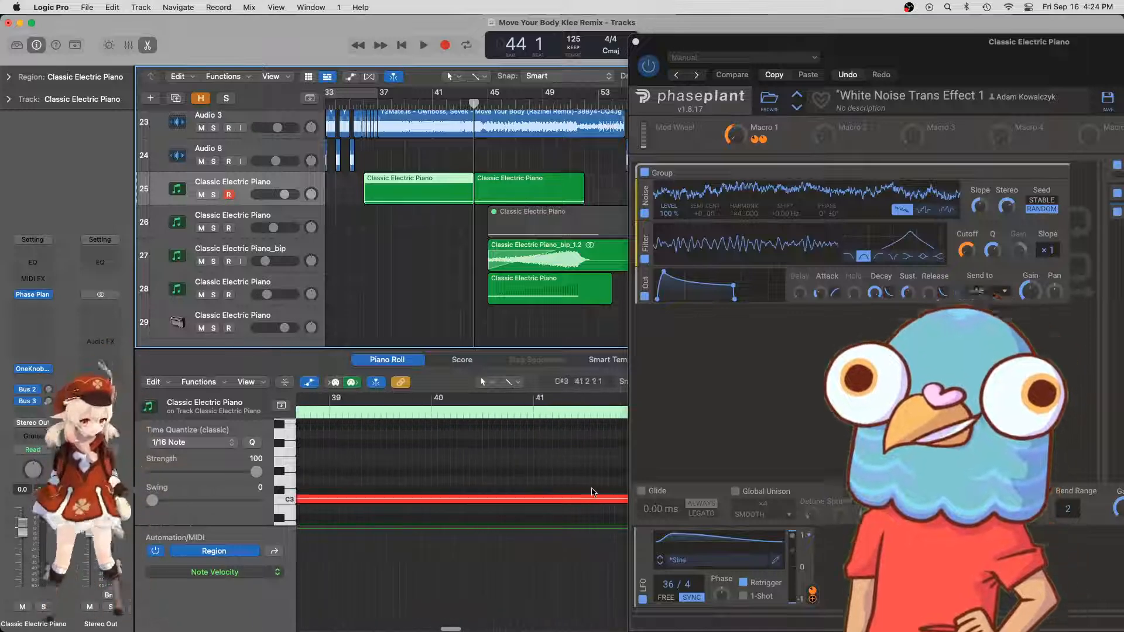
pyautogui.hscroll(-3, 349, 496)
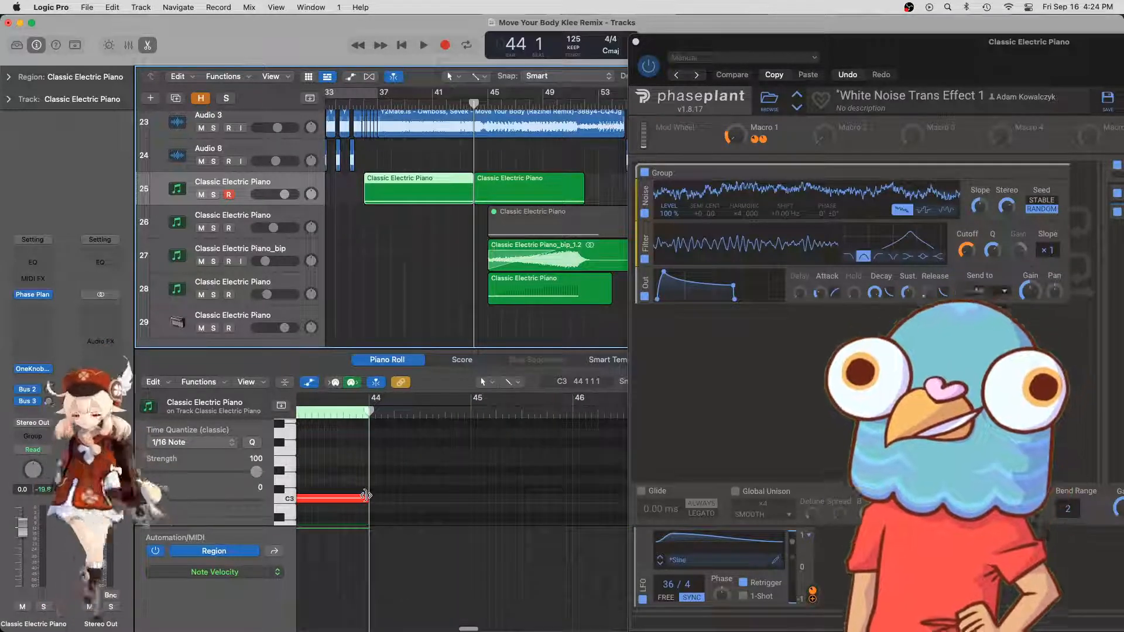
pyautogui.moveTo(366, 496); pyautogui.dragTo(361, 496)
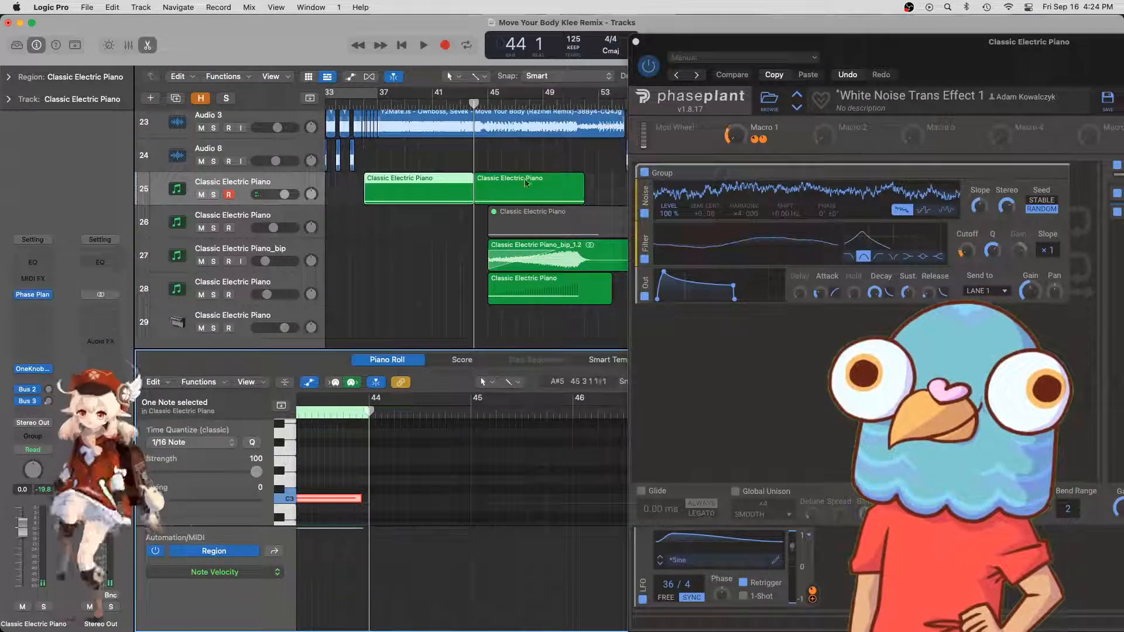
# - Play from bar 36 to check the noise effect restarting at bar 44, and close the Phase Plant window
pyautogui.click(364, 106)
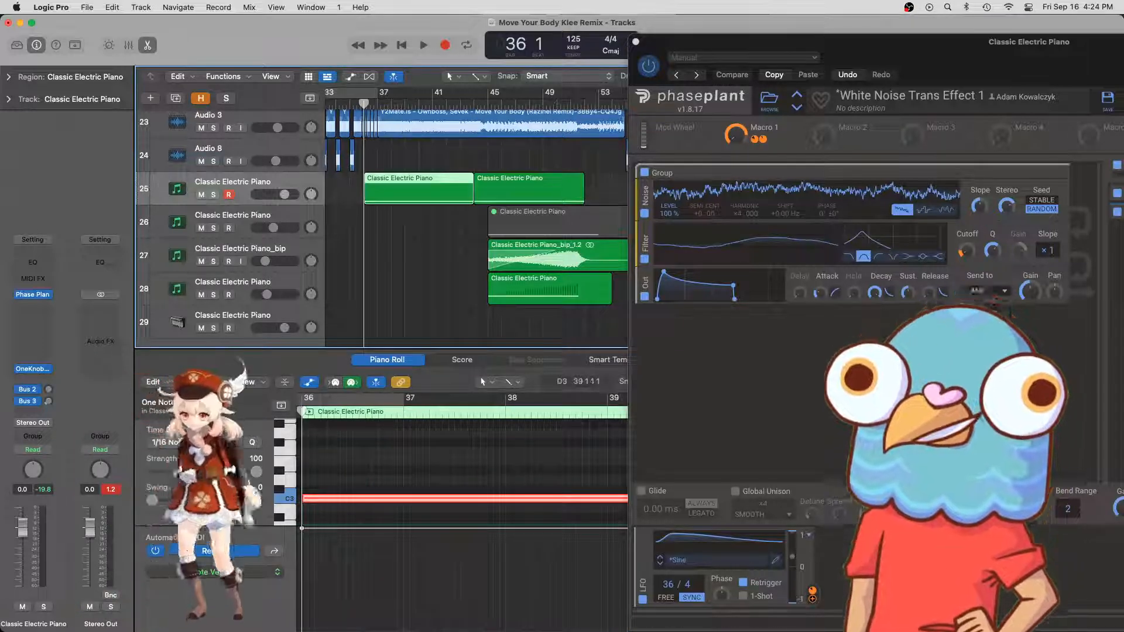
pyautogui.click(676, 490)
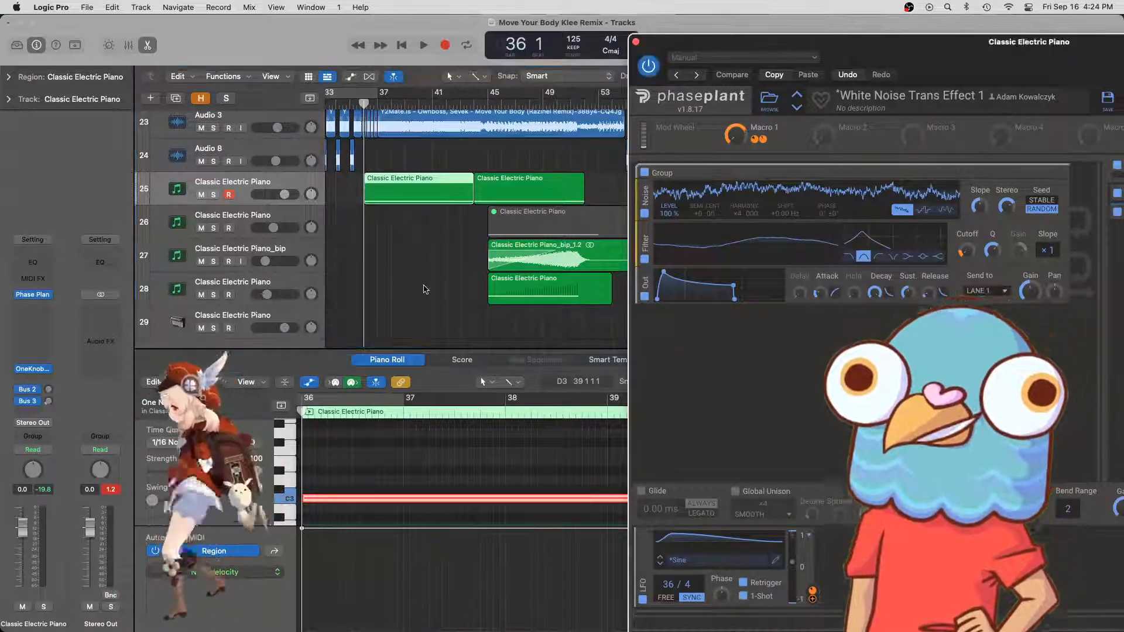
pyautogui.click(390, 232)
pyautogui.press('space')
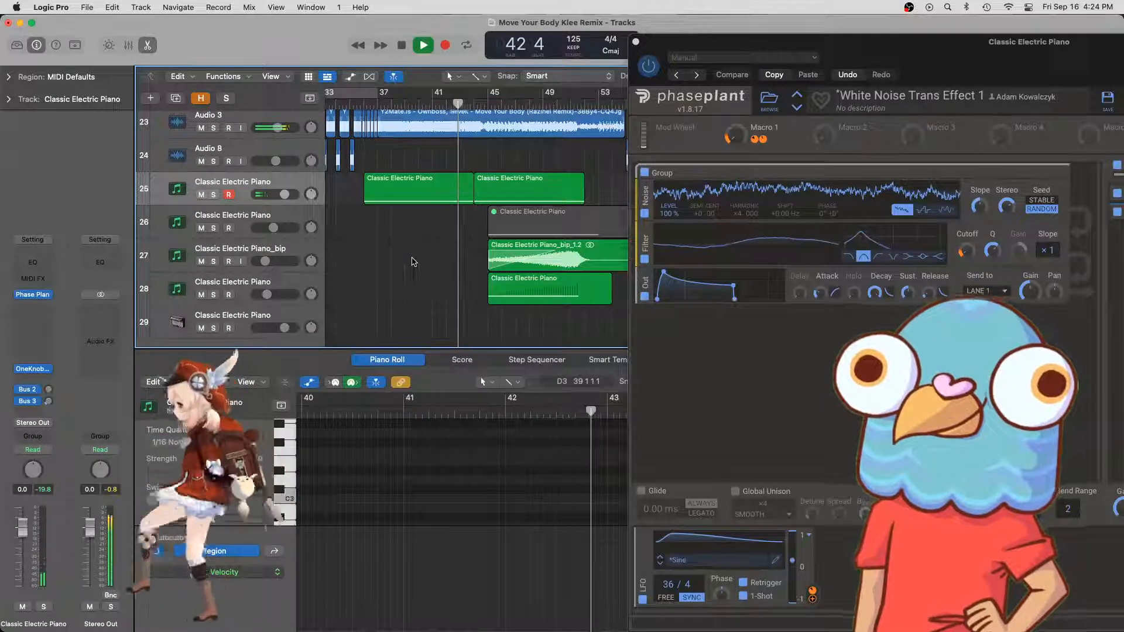
pyautogui.click(895, 59)
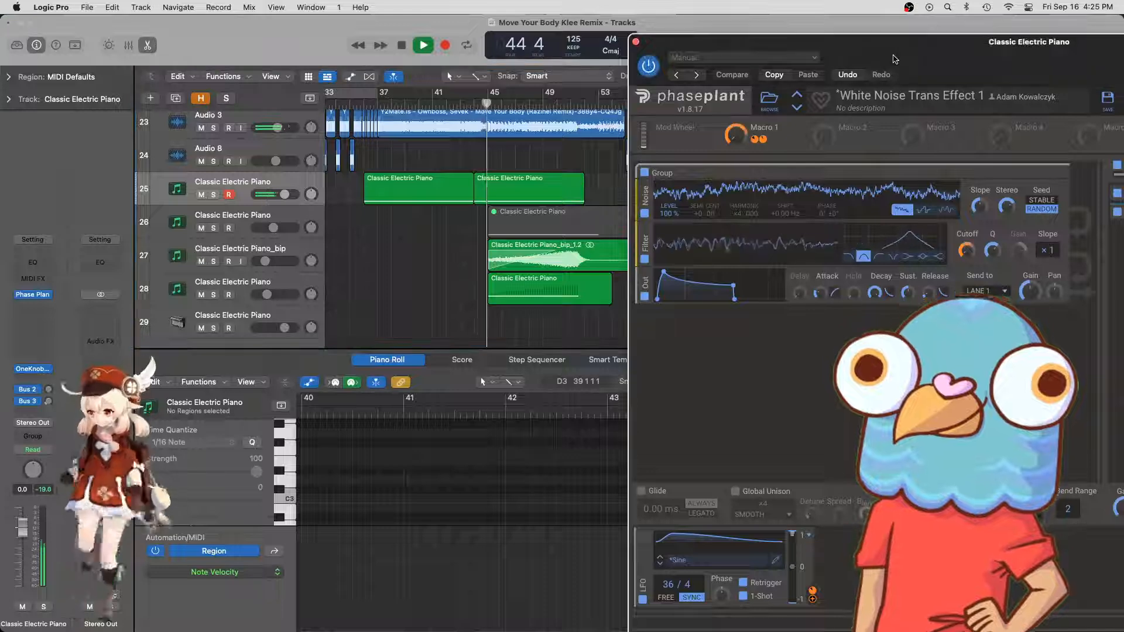
pyautogui.moveTo(895, 59); pyautogui.dragTo(466, 25)
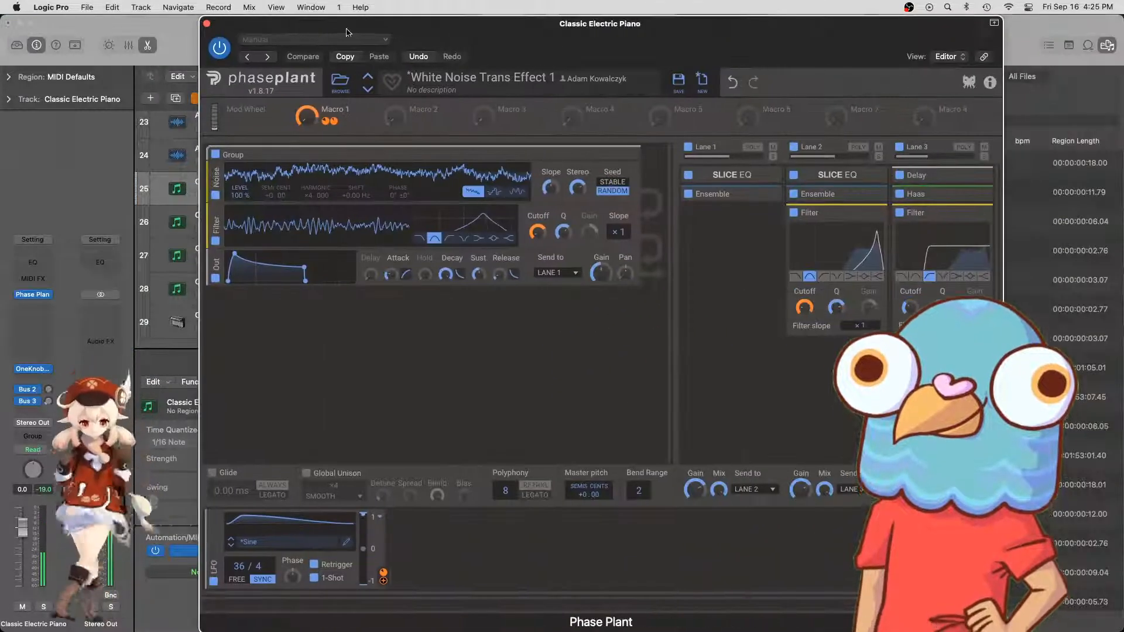
pyautogui.click(206, 25)
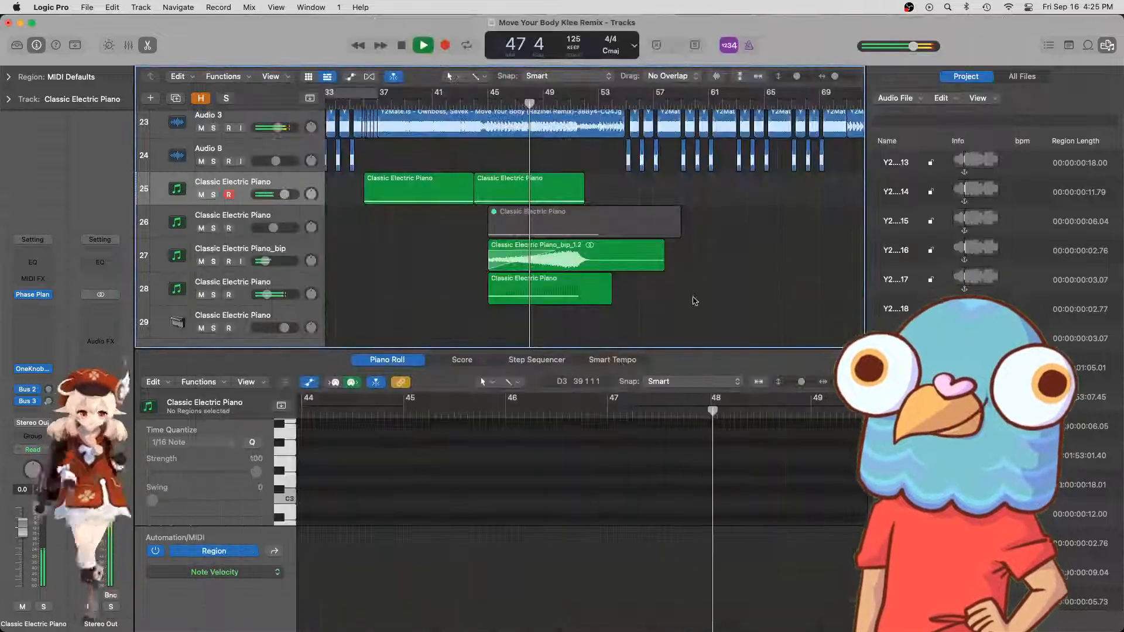
# - Play the buildup from just before bar 44 and stop at bar 53
pyautogui.hscroll(-2, 508, 127)
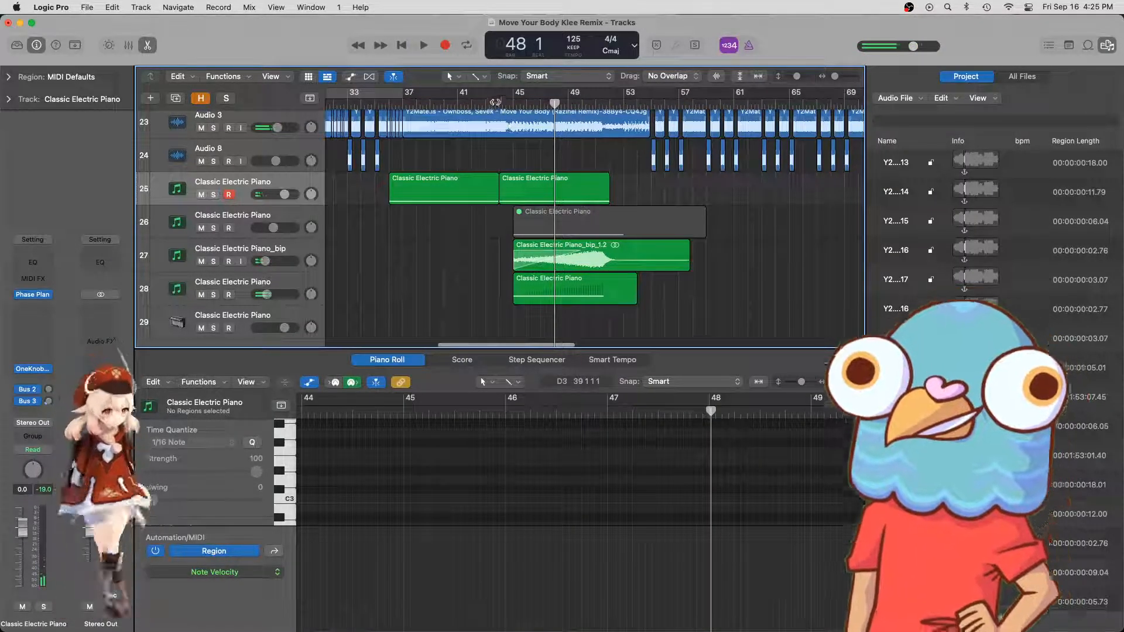
pyautogui.click(496, 102)
pyautogui.press('space')
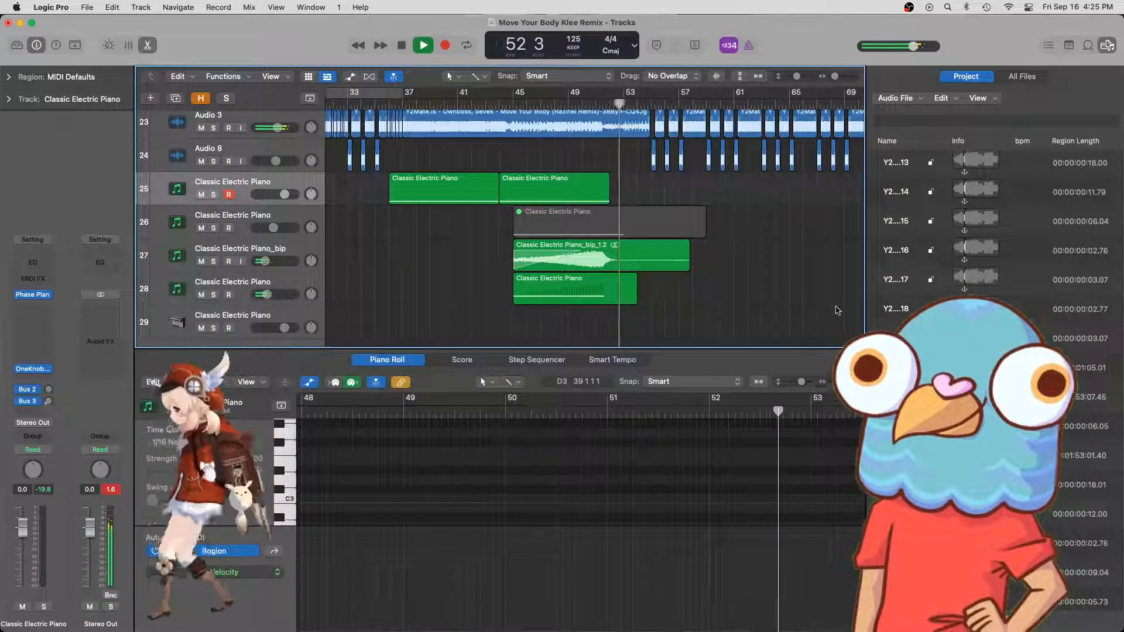
pyautogui.press('space')
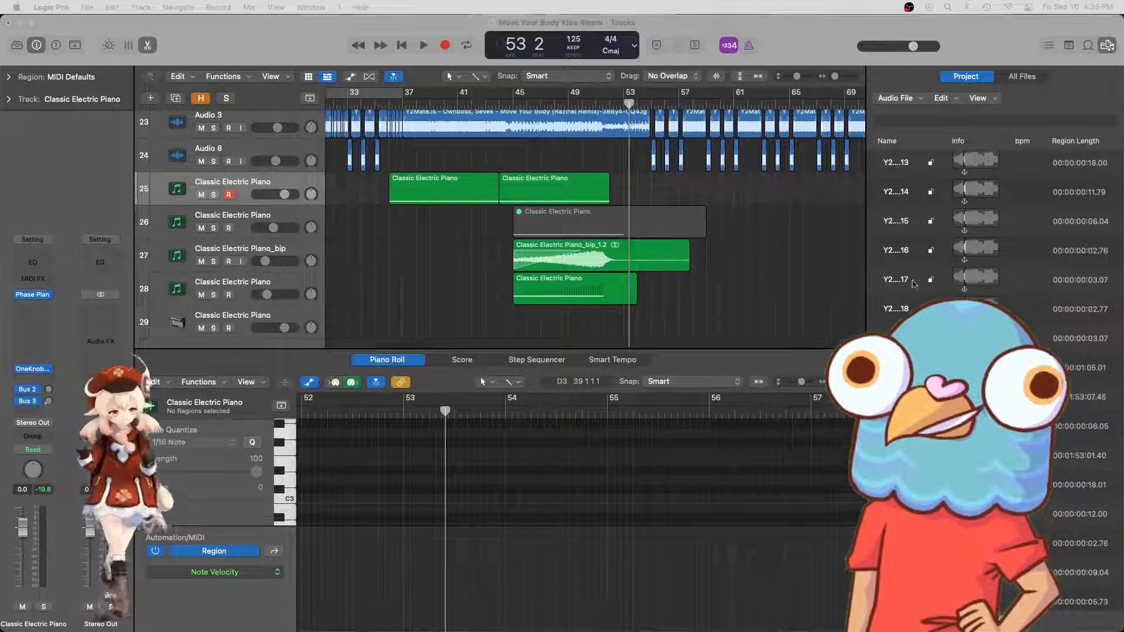
# - Play from bar 44 and examine the Classic Electric Piano regions on tracks 25 to 28 through the buildup
pyautogui.scroll(-5, 726, 249)
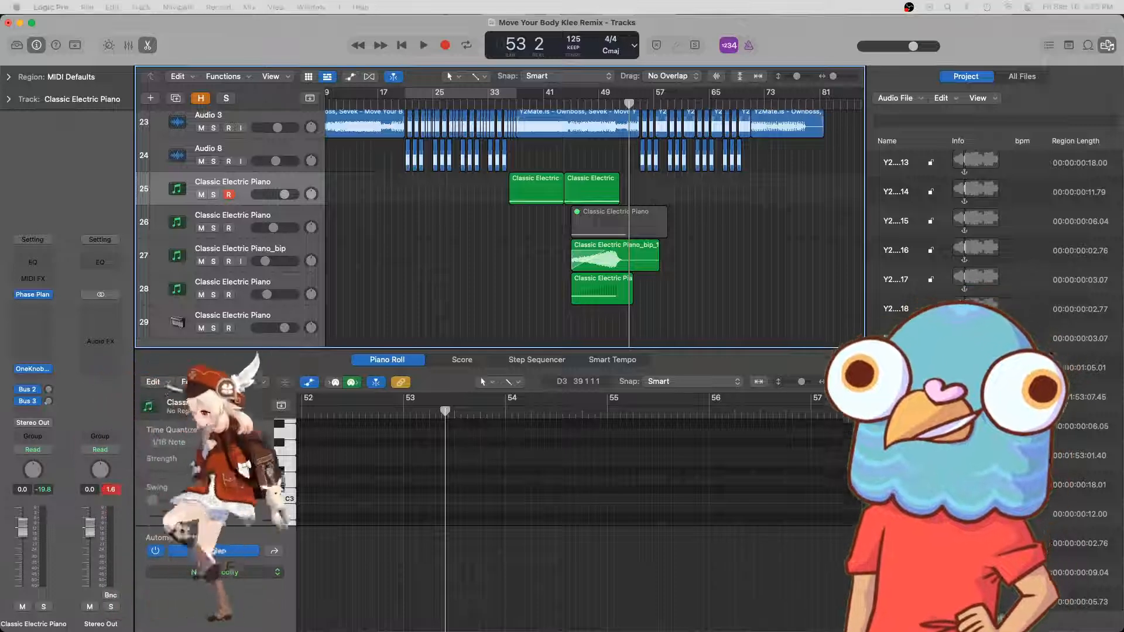
pyautogui.click(546, 284)
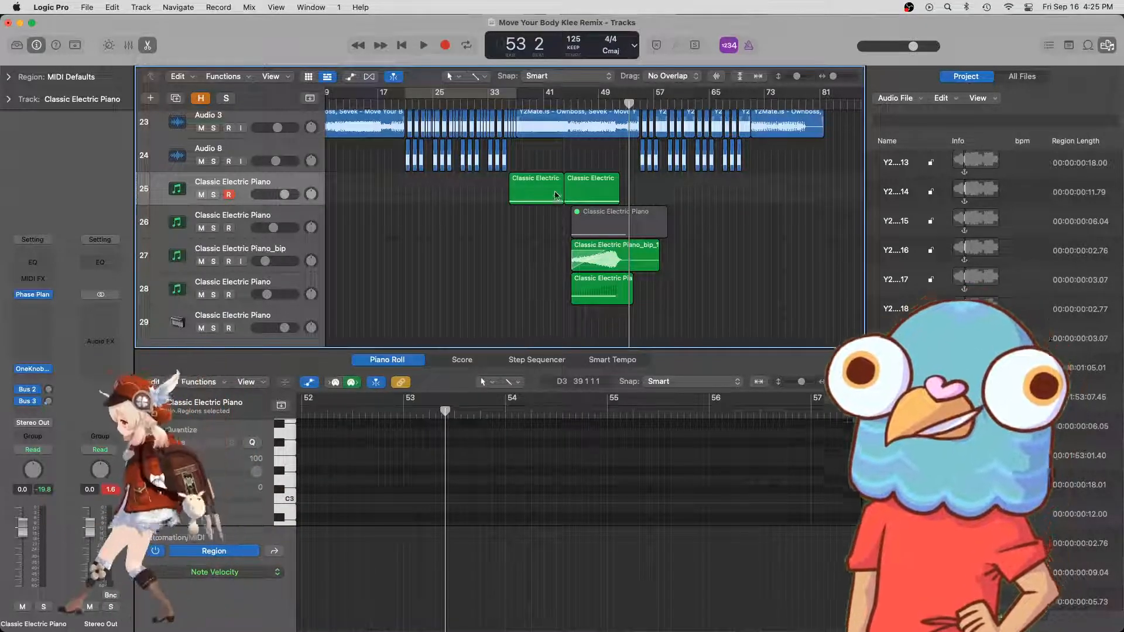
pyautogui.click(562, 106)
pyautogui.press('space')
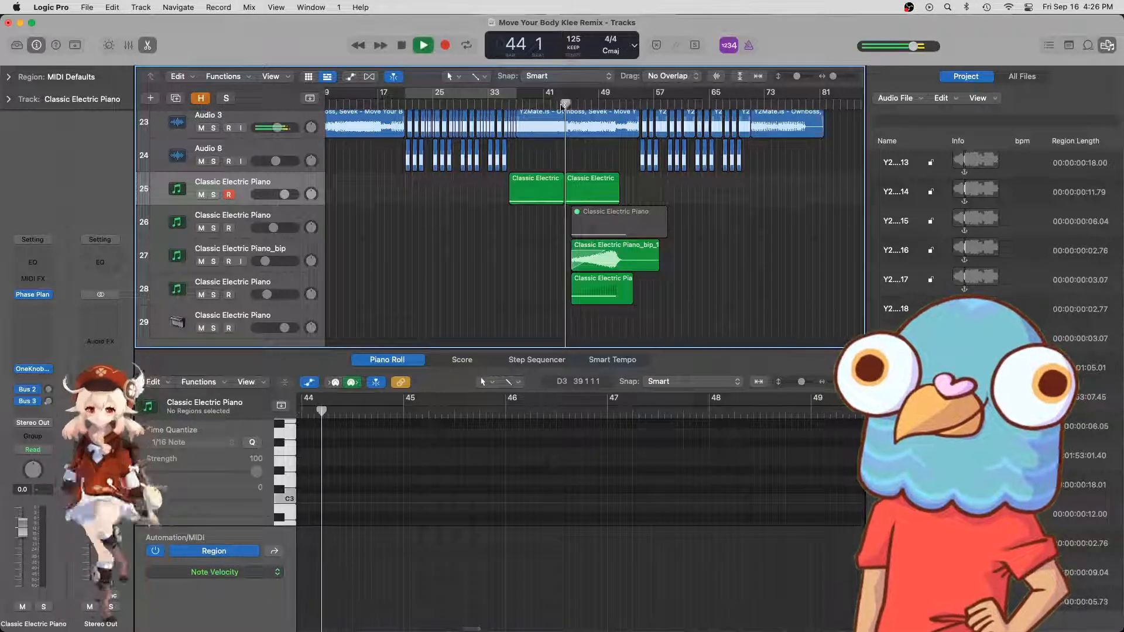
pyautogui.press('super+Right')
pyautogui.press('super+Right')
pyautogui.press('super+Right')
pyautogui.press('super+Right')
pyautogui.press('super+Right')
pyautogui.press('super+Right')
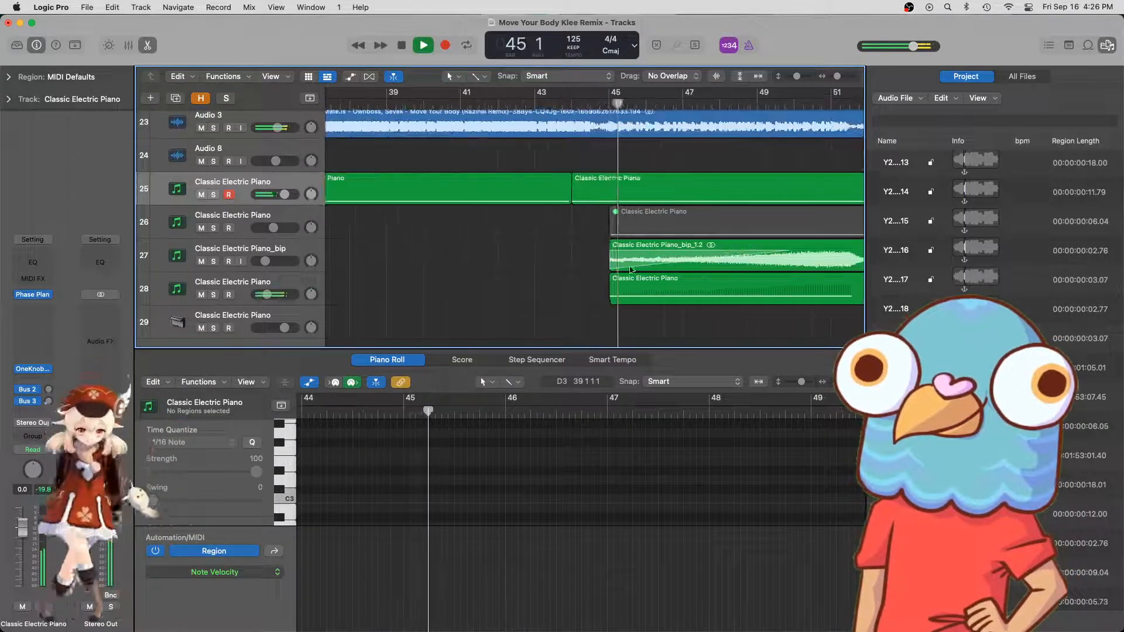
pyautogui.hscroll(3, 593, 280)
pyautogui.hscroll(2, 595, 281)
pyautogui.scroll(2, 495, 216)
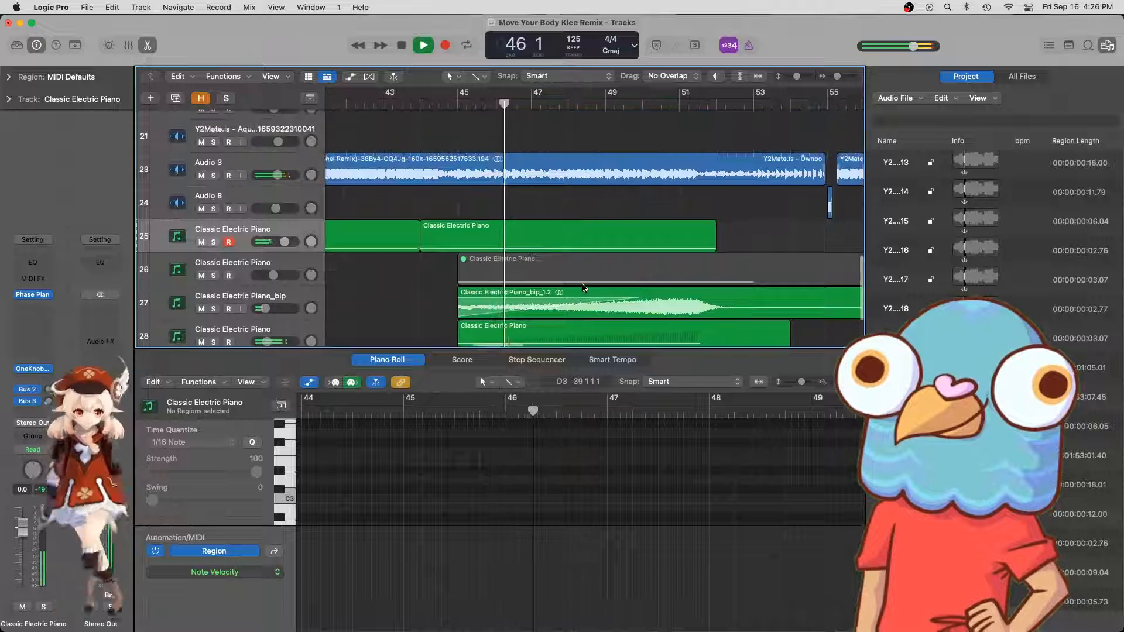
pyautogui.scroll(-3, 495, 217)
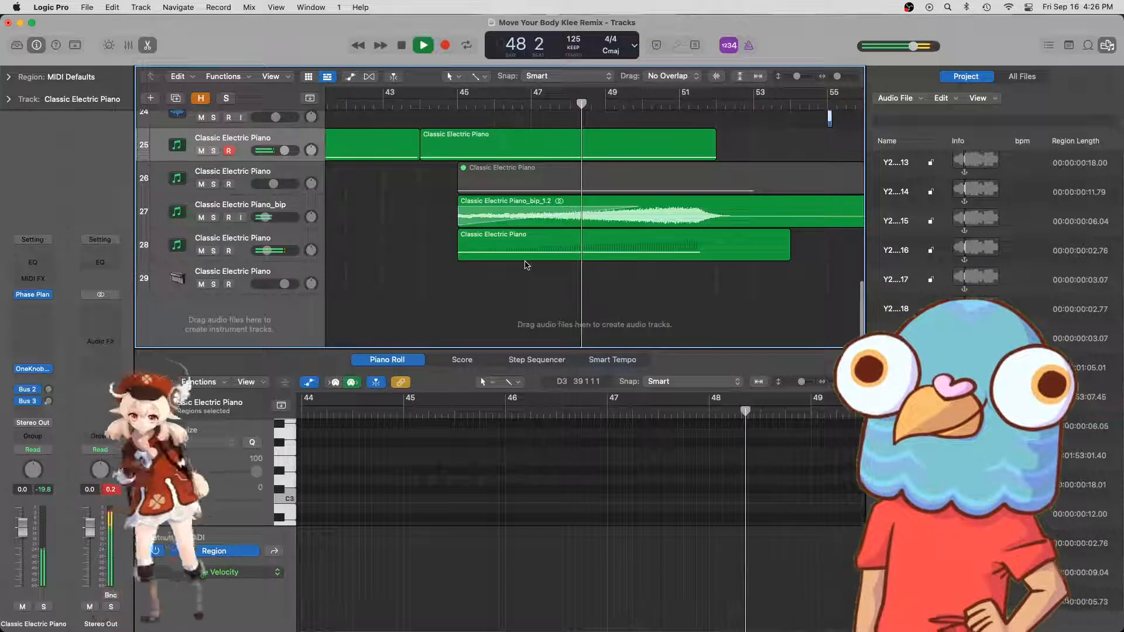
pyautogui.press('super+Left')
pyautogui.press('super+Left')
pyautogui.press('super+Left')
pyautogui.scroll(2, 525, 265)
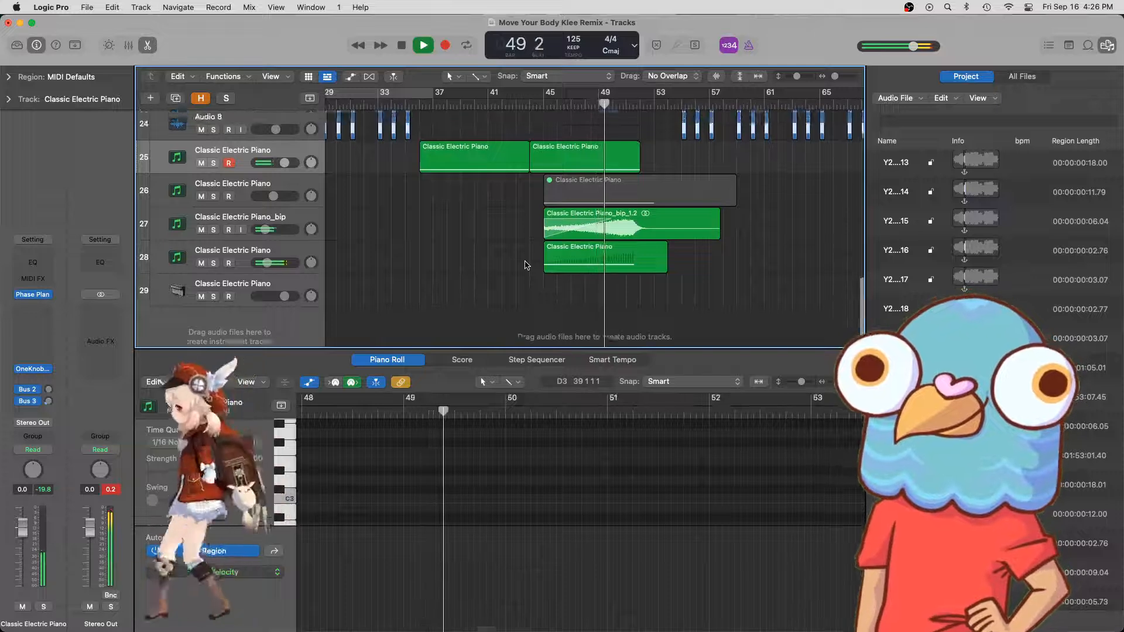
pyautogui.hscroll(2, 525, 264)
pyautogui.hscroll(2, 522, 264)
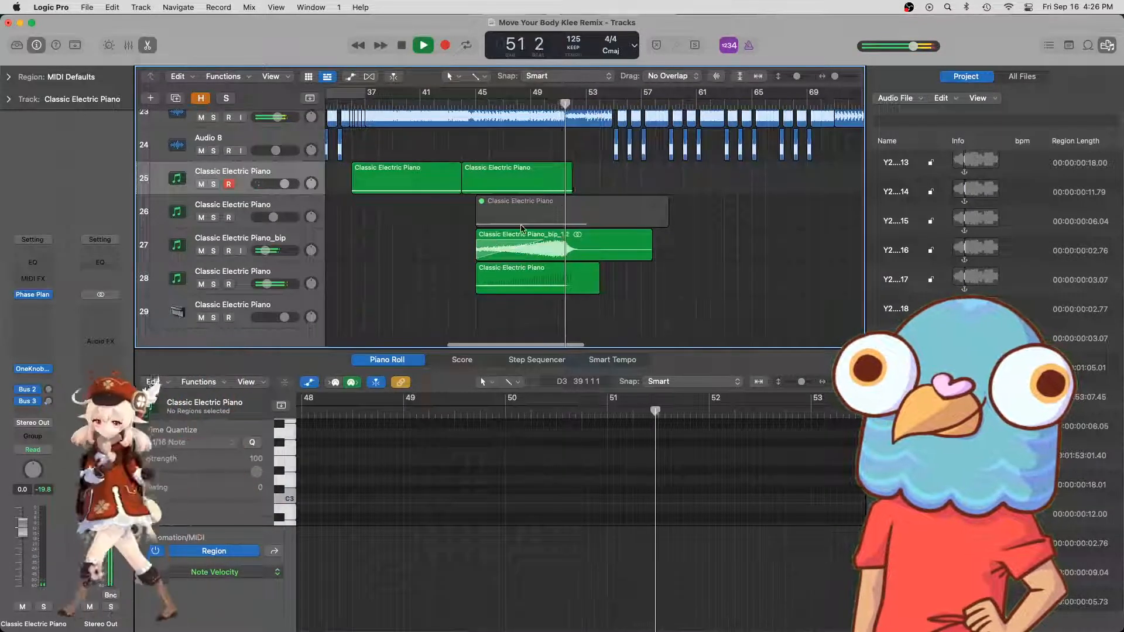
# - Review the drum, cymbal and bass tracks around bars 45 to 55 during playback
pyautogui.scroll(10, 521, 229)
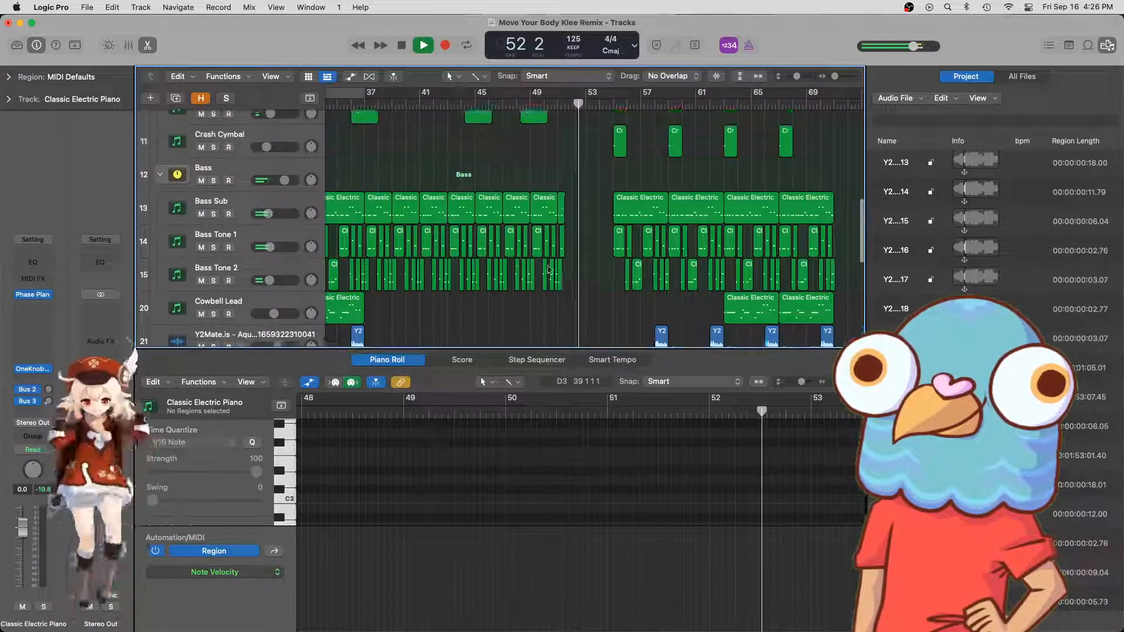
pyautogui.scroll(6, 549, 270)
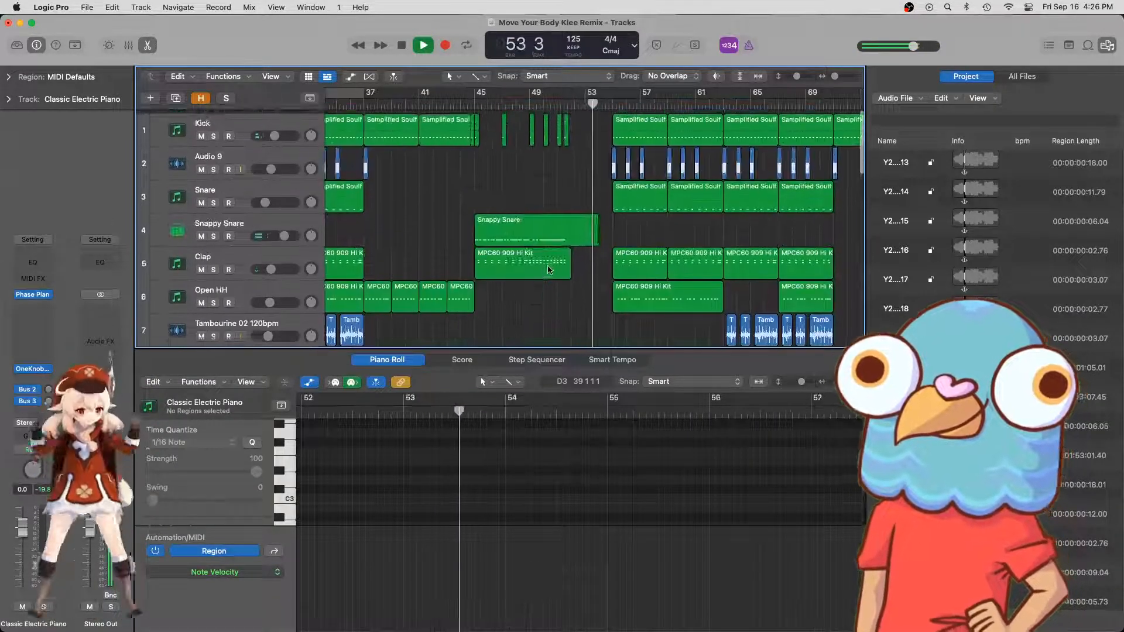
pyautogui.scroll(-3, 549, 269)
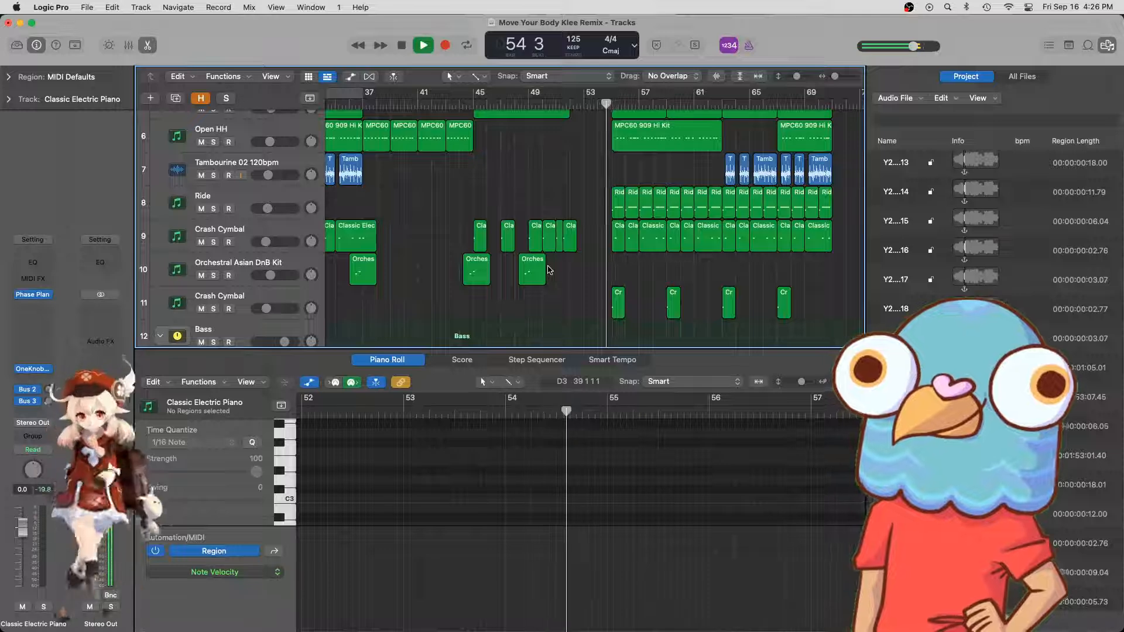
# - Let playback run through to bar 57 while reviewing the drum, bass and Classic Electric Piano tracks
pyautogui.scroll(2, 549, 269)
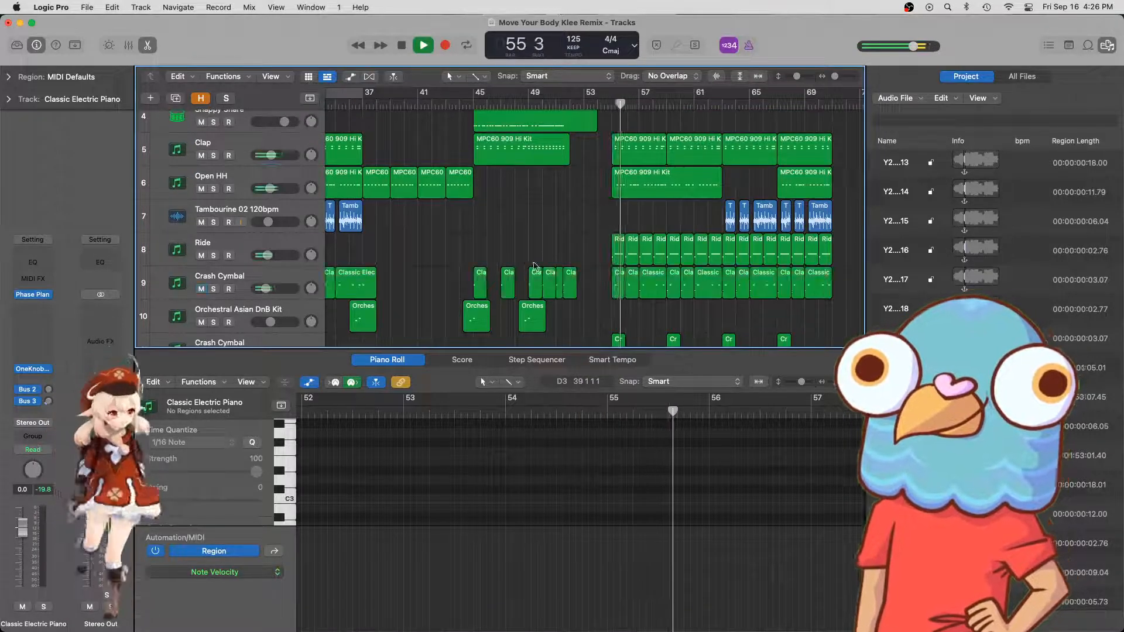
pyautogui.scroll(-4, 534, 263)
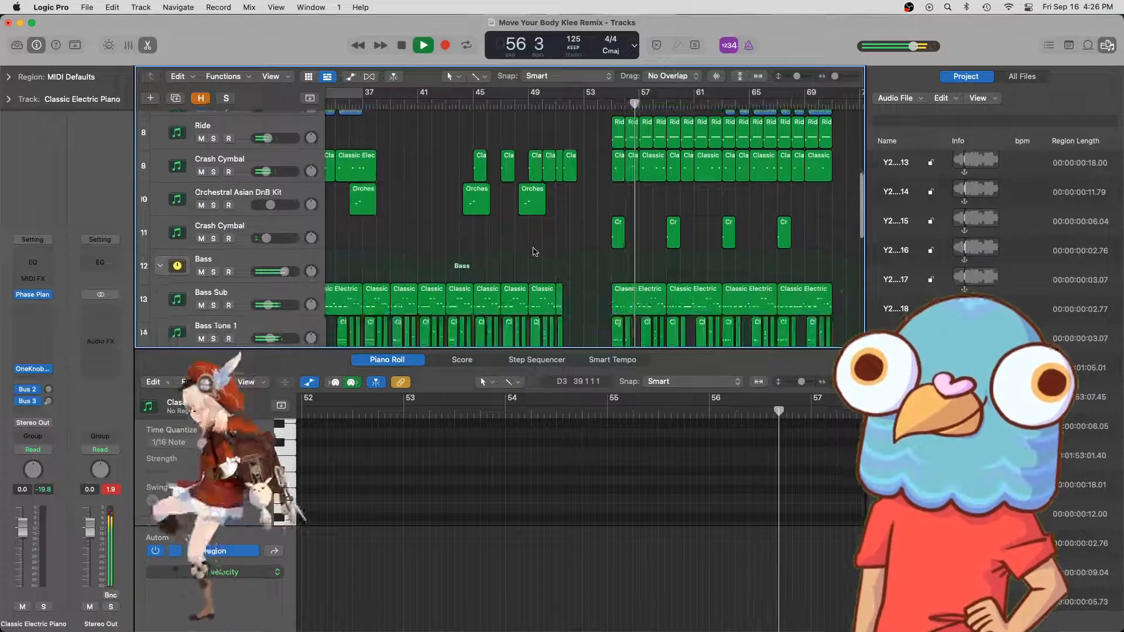
pyautogui.scroll(-13, 534, 252)
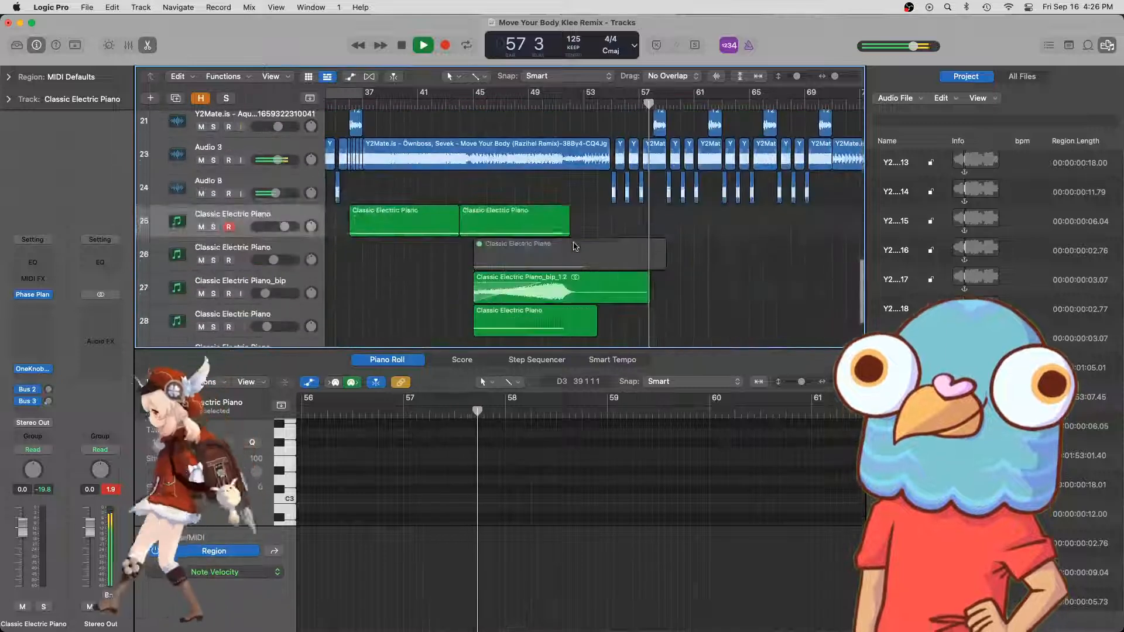
pyautogui.press('space')
# - Play the section starting at bar 21 and check its bass and vocal-chop regions close up
pyautogui.hscroll(-6, 565, 240)
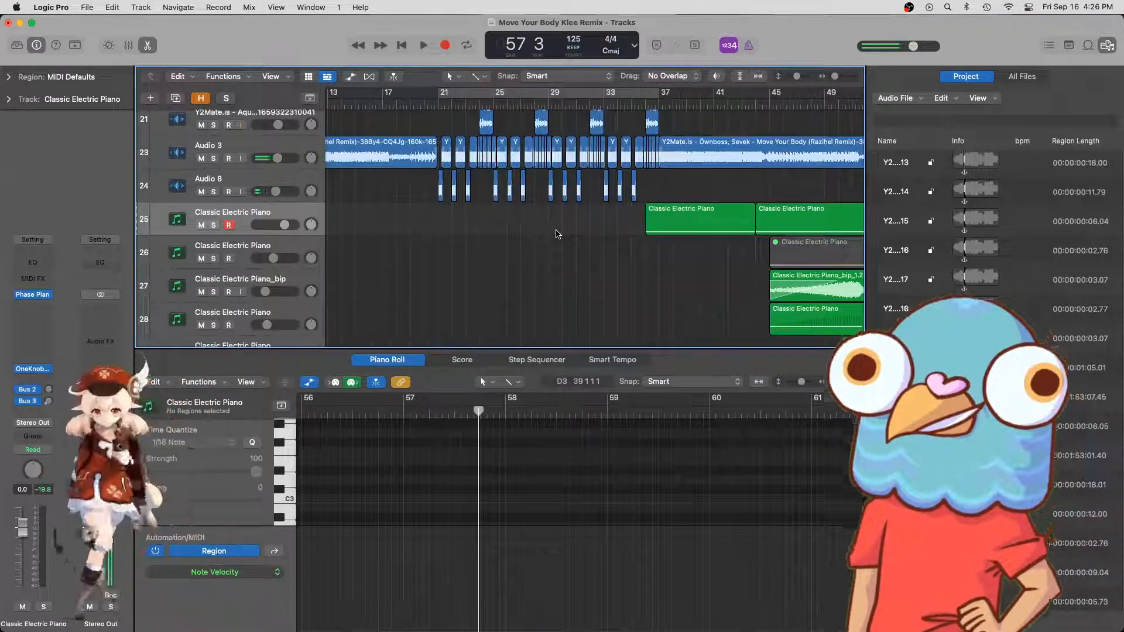
pyautogui.press('super+Left')
pyautogui.scroll(5, 557, 234)
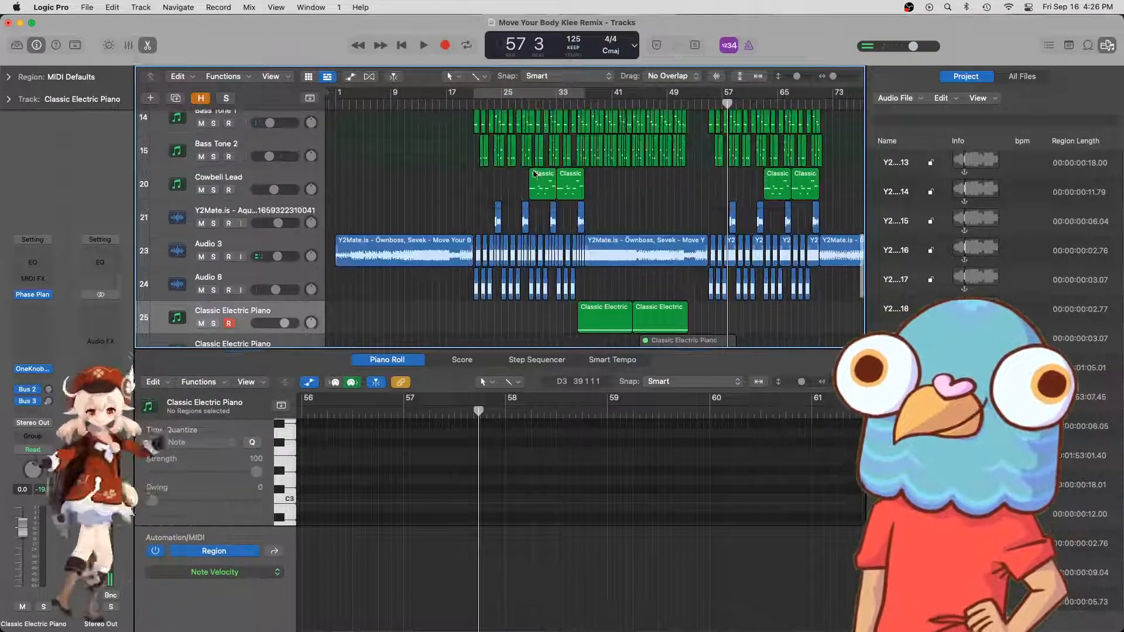
pyautogui.click(474, 103)
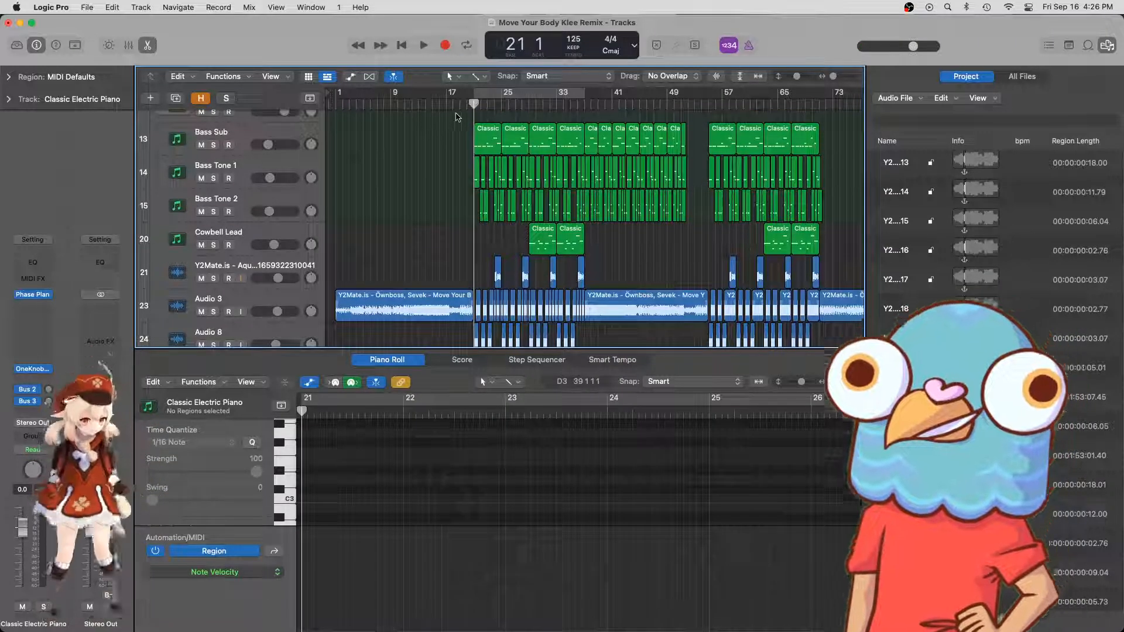
pyautogui.press('super+Right')
pyautogui.press('super+Right')
pyautogui.press('super+Right')
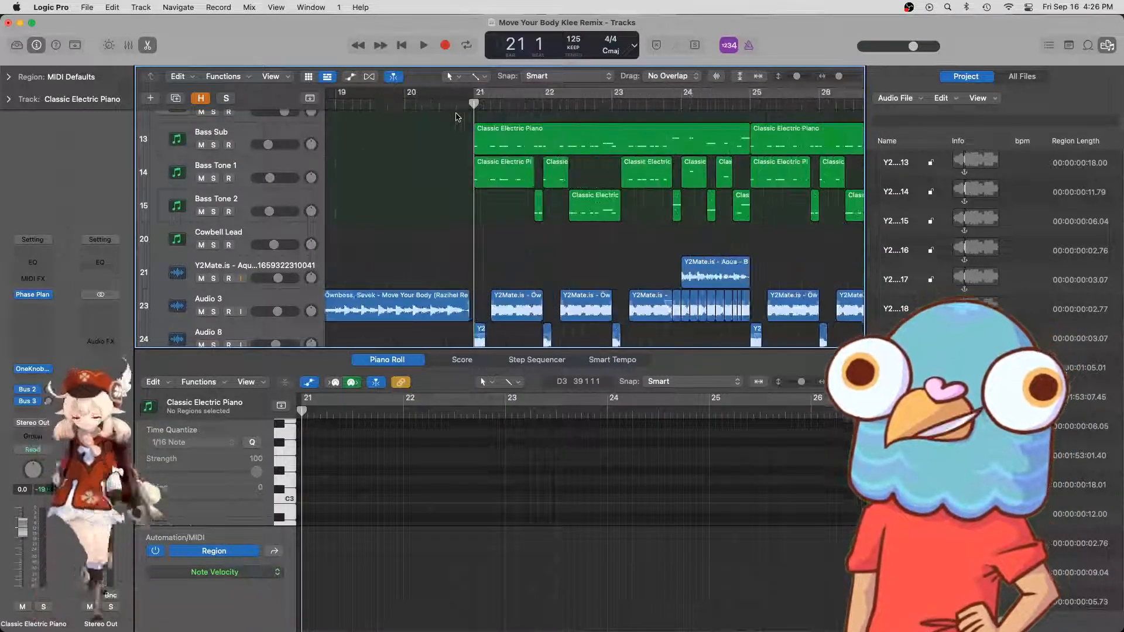
pyautogui.hscroll(1, 525, 89)
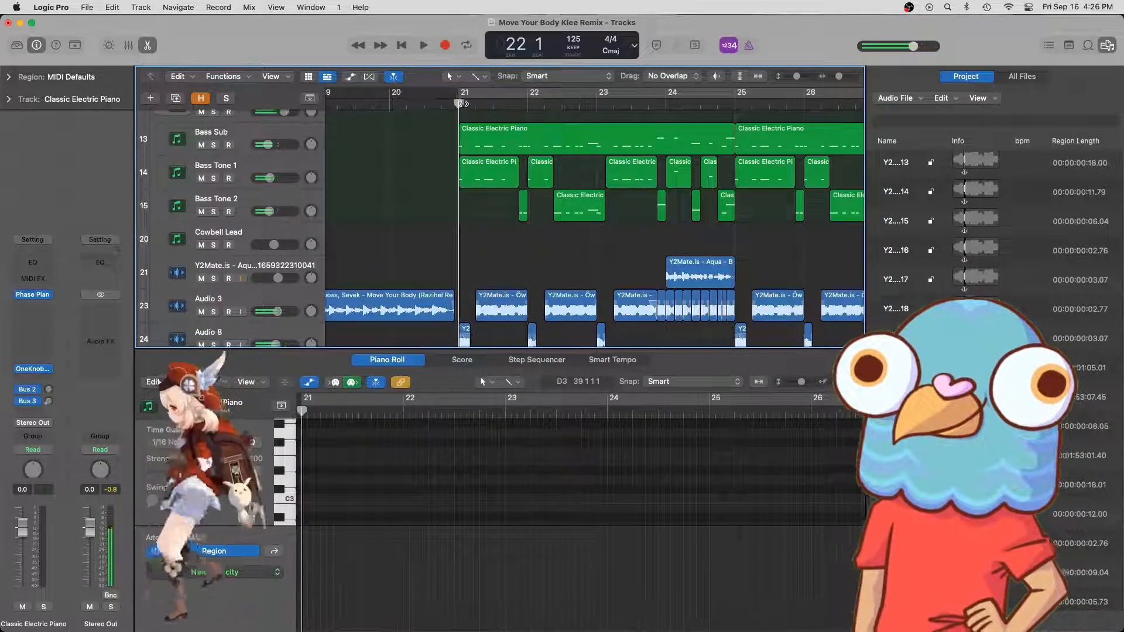
pyautogui.press('space')
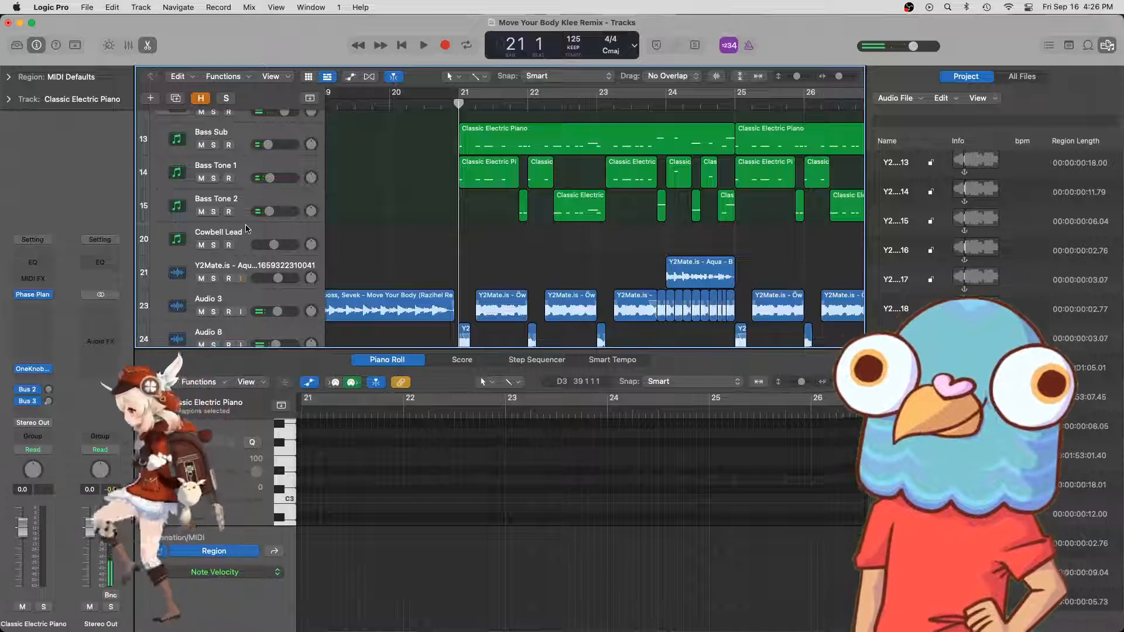
# - Add a new software instrument track with the Classic Electric Piano and place it above the Cowbell Lead track
pyautogui.click(275, 235)
pyautogui.press('alt+super+s')
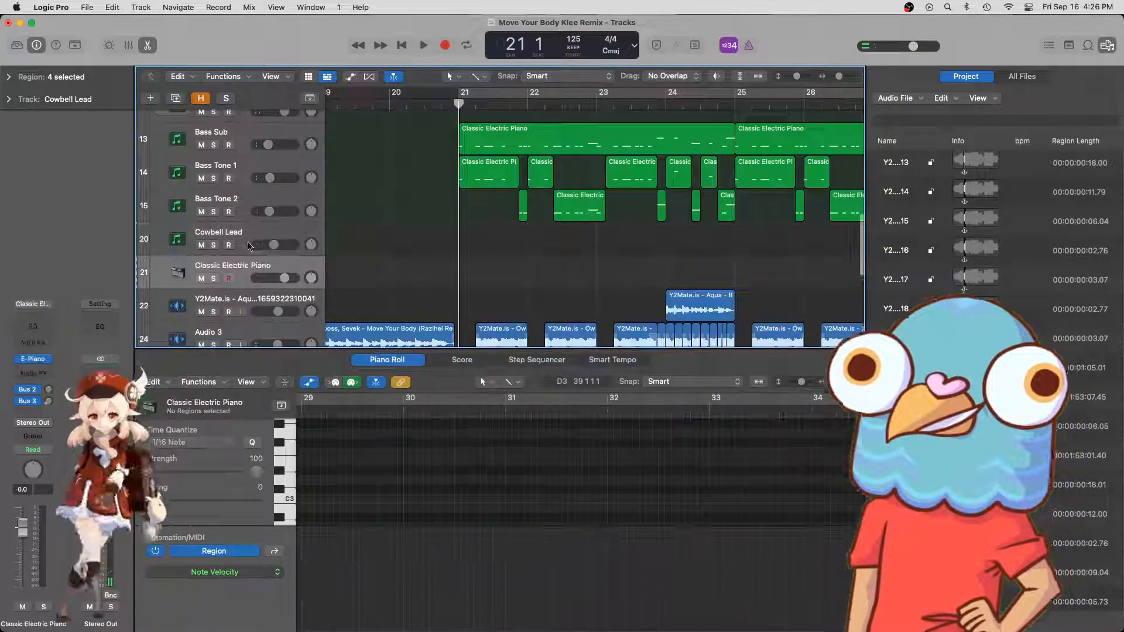
pyautogui.moveTo(241, 258); pyautogui.dragTo(468, 246)
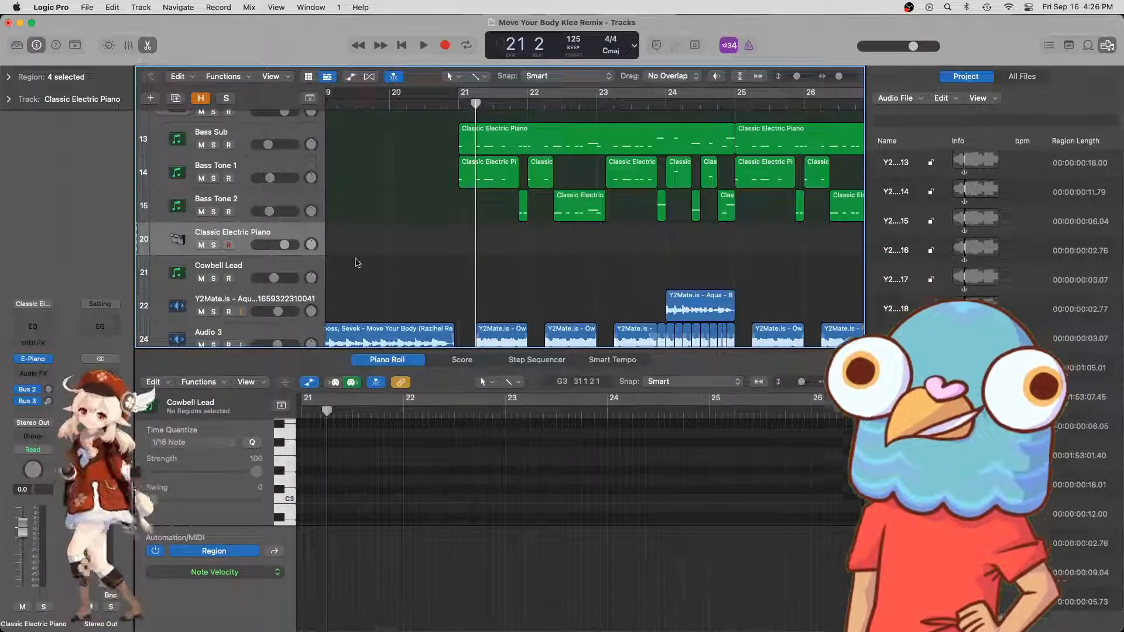
# - Hide the piano roll's automation area and add a D2 note from beat 2 of bar 21 to the start of bar 22
pyautogui.hscroll(-3, 370, 480)
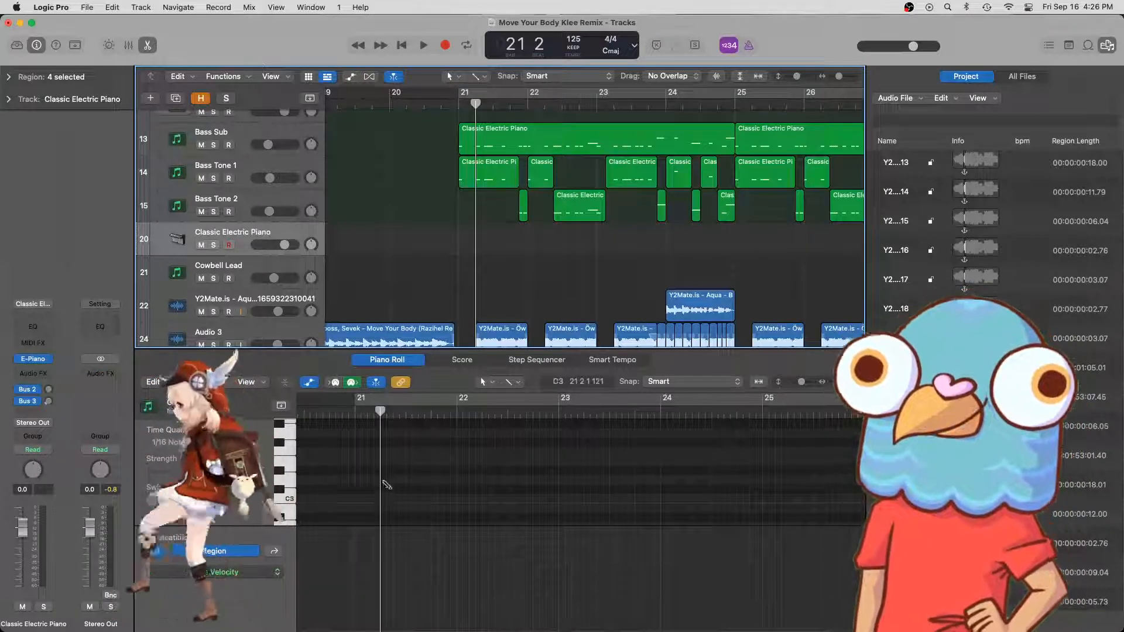
pyautogui.scroll(-2, 399, 470)
pyautogui.scroll(-1, 397, 470)
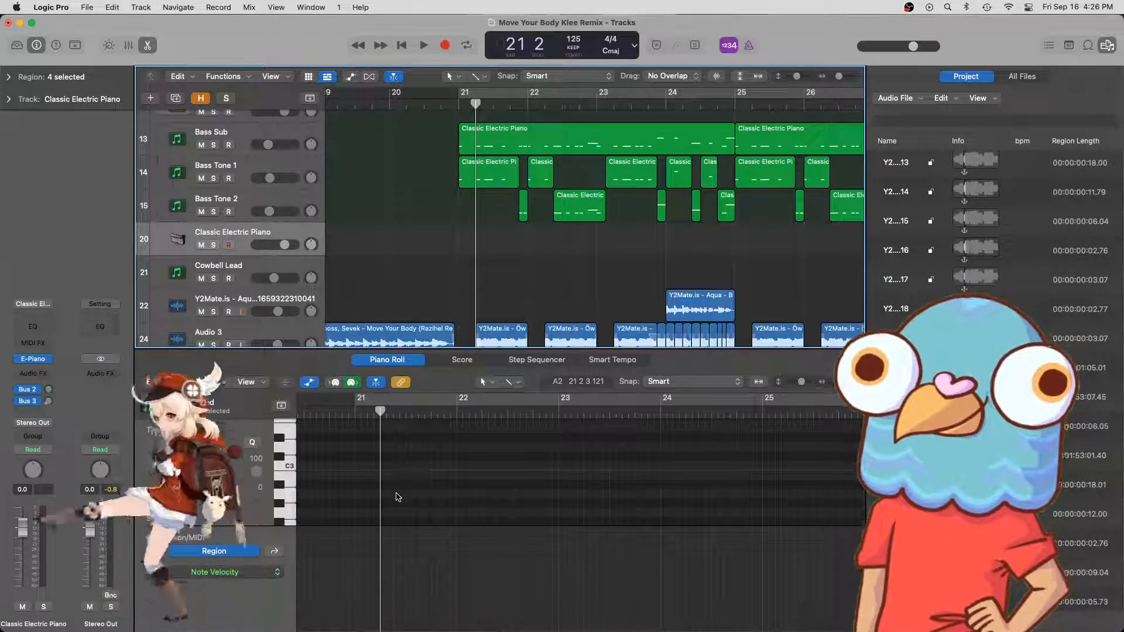
pyautogui.click(308, 382)
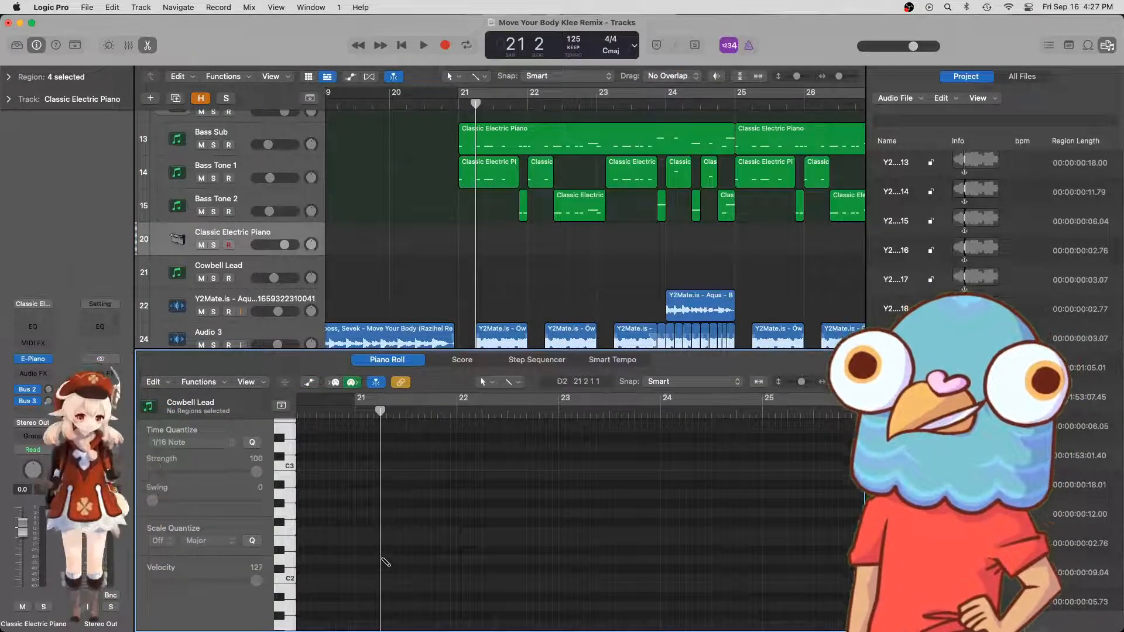
pyautogui.moveTo(386, 563); pyautogui.dragTo(415, 561)
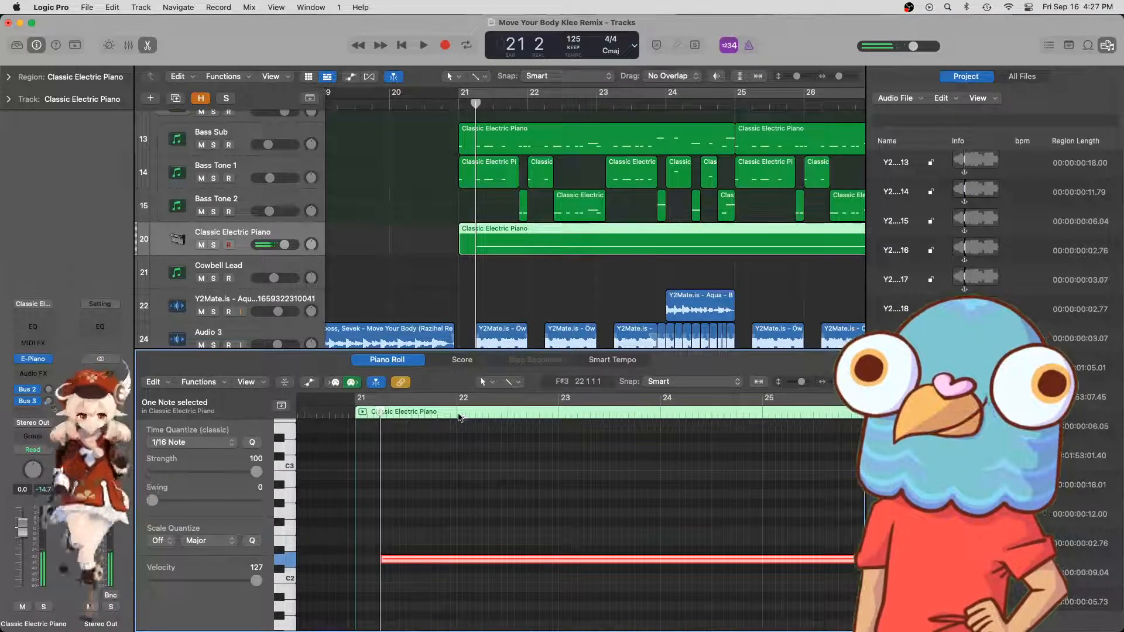
pyautogui.press('Delete')
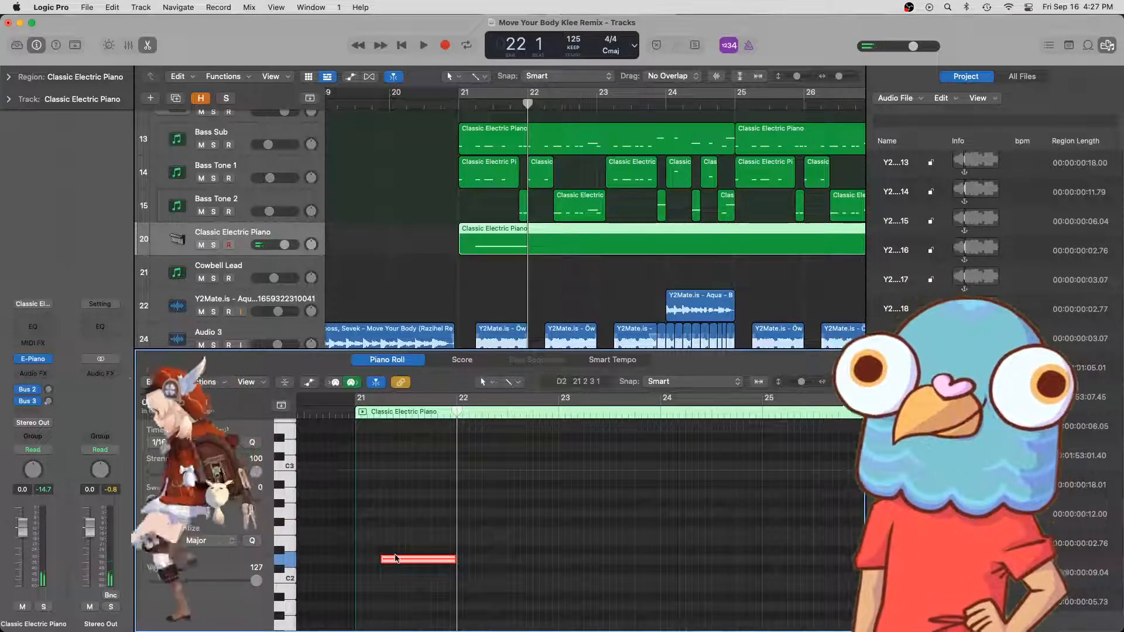
# - Stack F#2, A2 and D3 notes of equal length above the D2 note in bar 21 and play the chord
pyautogui.click(385, 511)
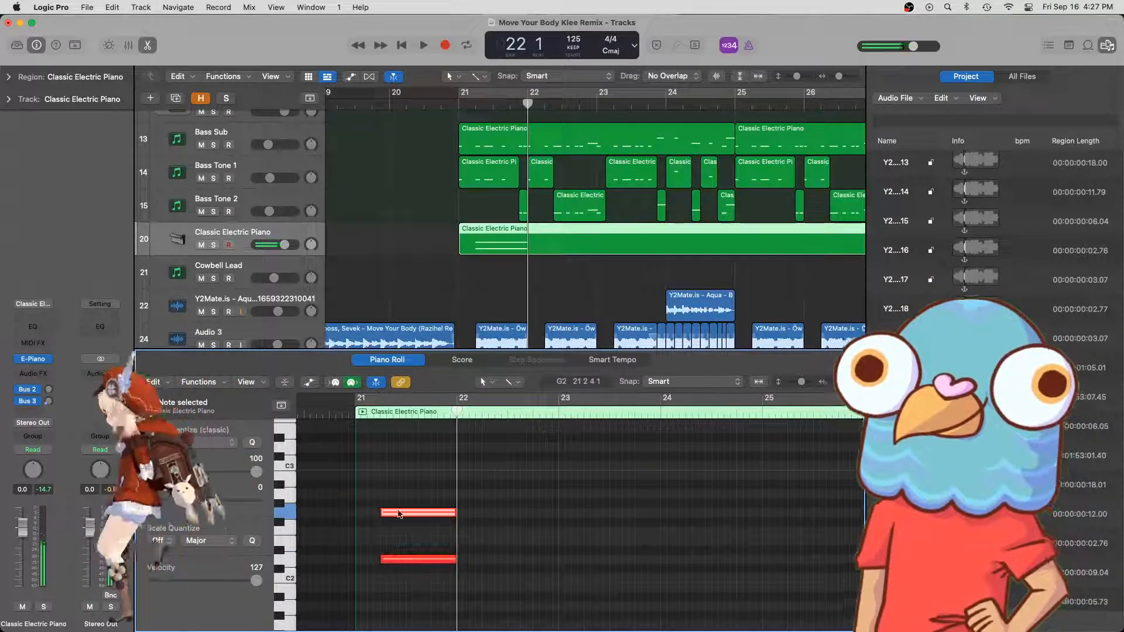
pyautogui.moveTo(400, 514); pyautogui.dragTo(399, 523)
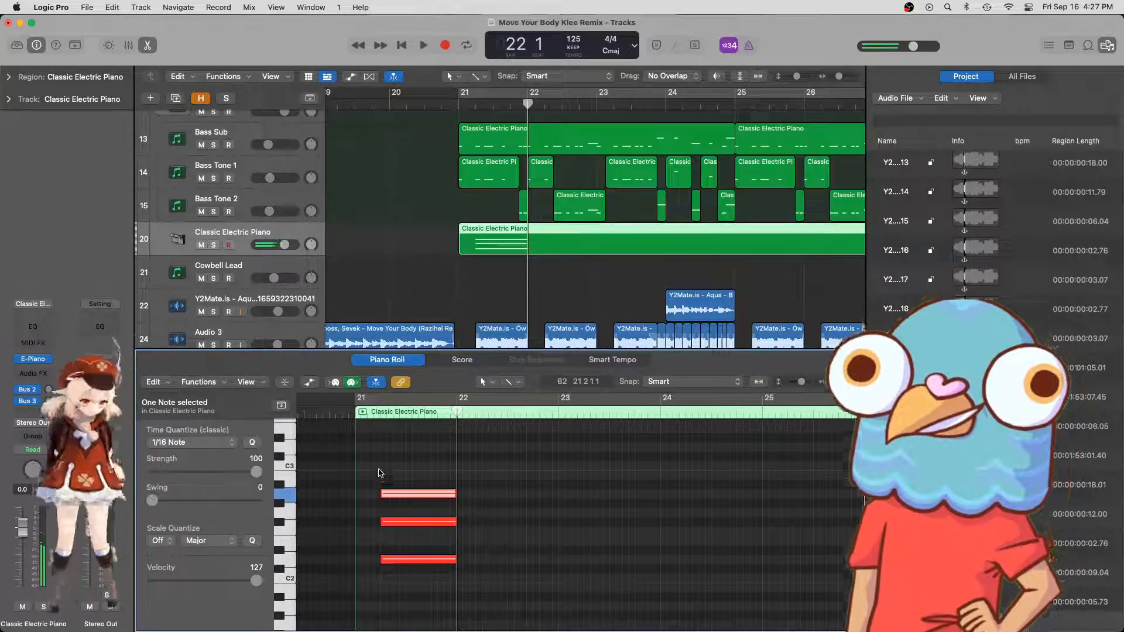
pyautogui.click(384, 448)
pyautogui.click(343, 411)
pyautogui.press('space')
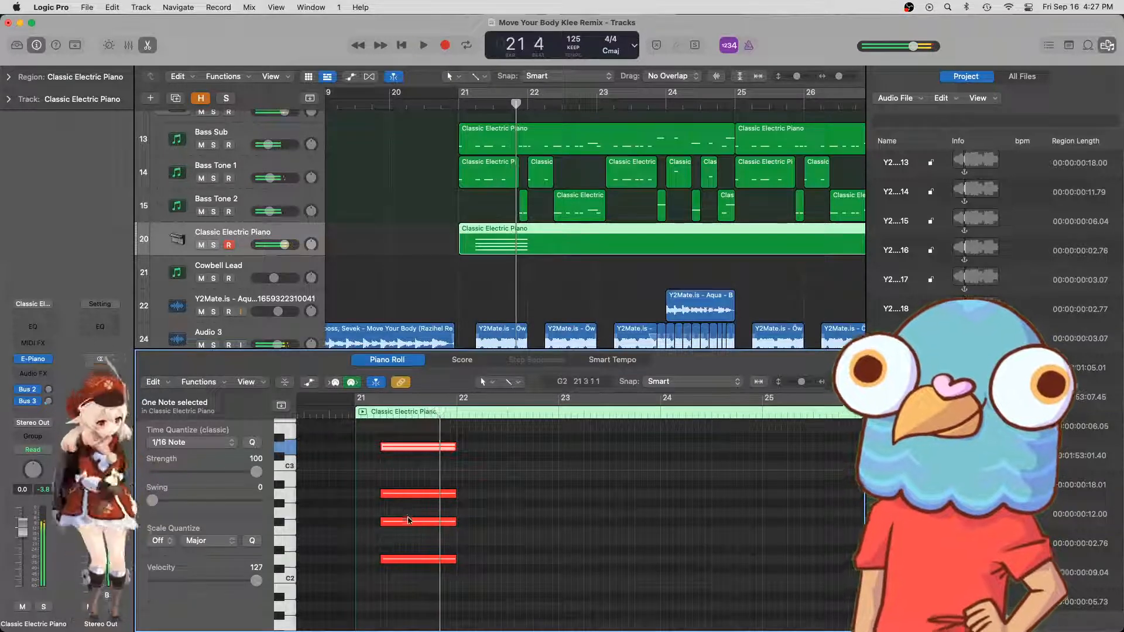
# - Try lowering the chord's F#2 note to F2 and play bar 21
pyautogui.moveTo(408, 525); pyautogui.dragTo(408, 533)
pyautogui.click(343, 416)
pyautogui.press('space')
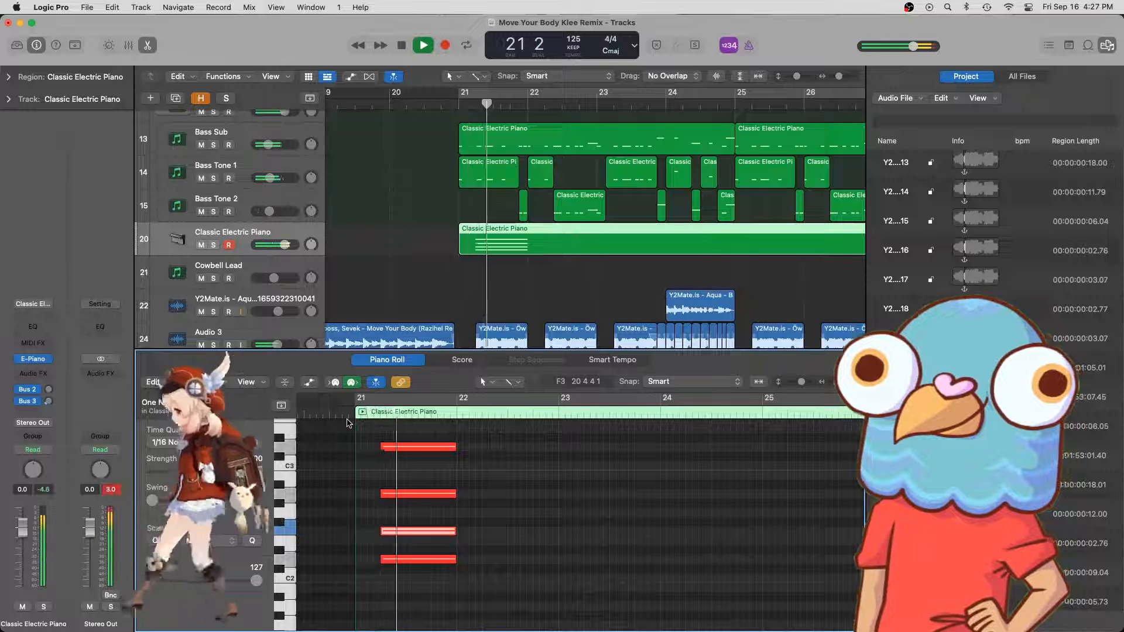
pyautogui.click(420, 448)
pyautogui.press('space')
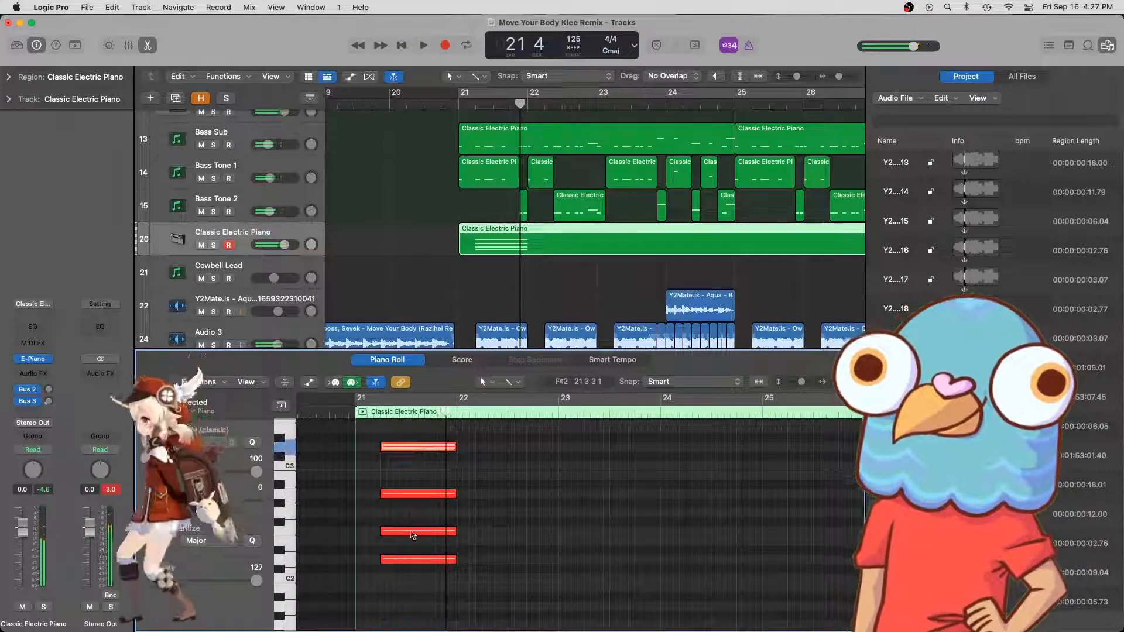
# - Delete the F2 note from the bar 21 chord and listen to the chord without it
pyautogui.click(417, 530)
pyautogui.press('space')
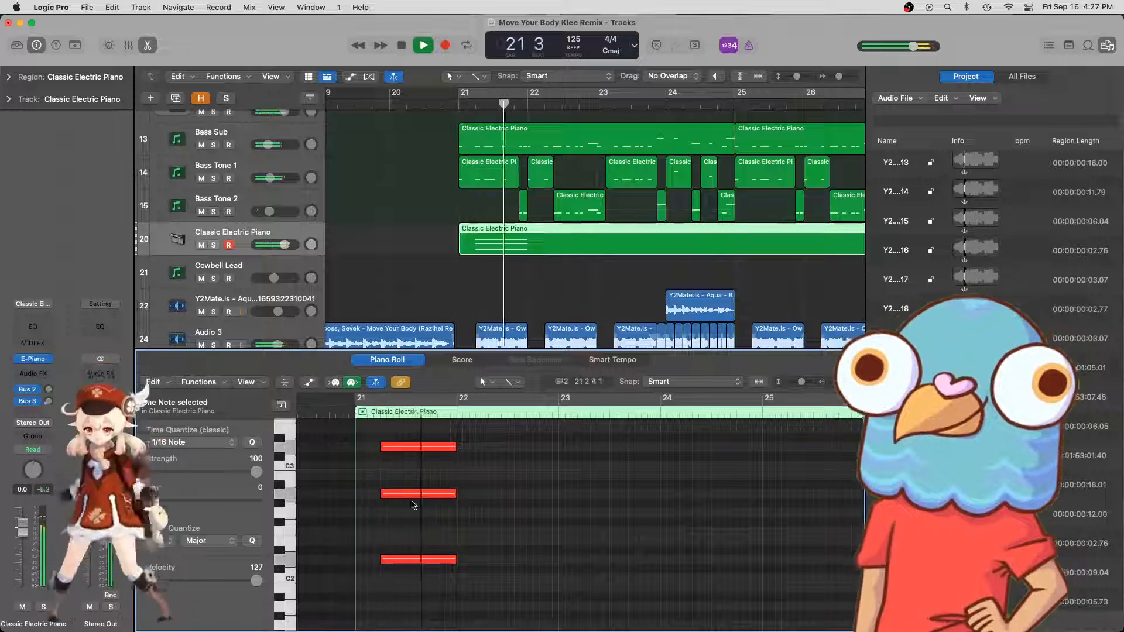
pyautogui.press('space')
# - Add a D1 note beneath the bar 21 chord with the same start and length, and play the result
pyautogui.scroll(-1, 430, 502)
pyautogui.scroll(-5, 430, 502)
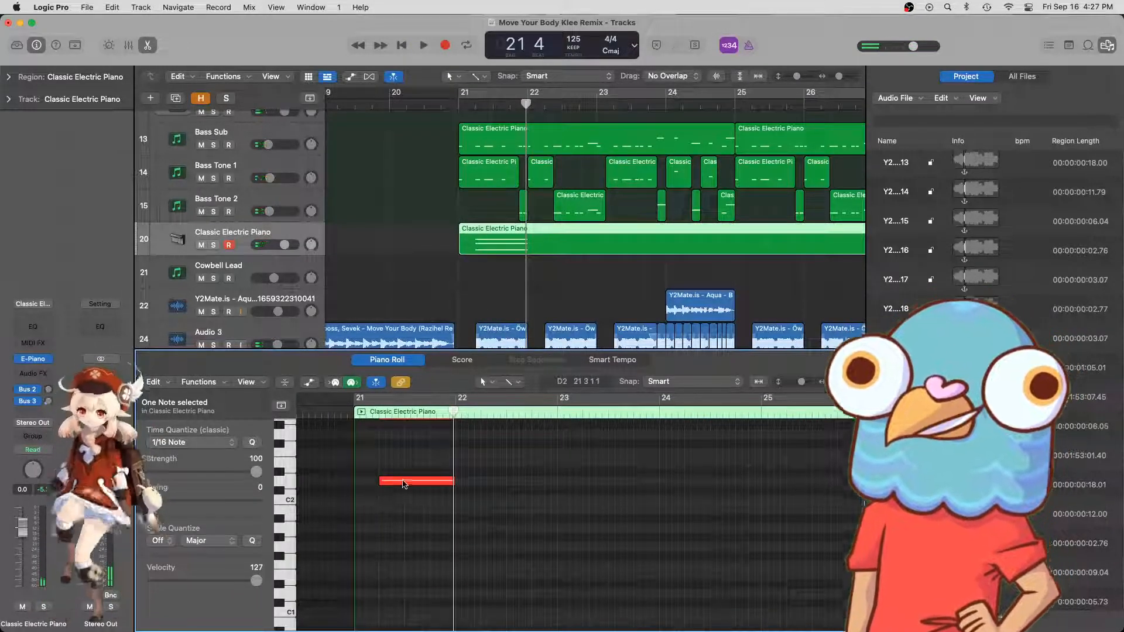
pyautogui.click(385, 595)
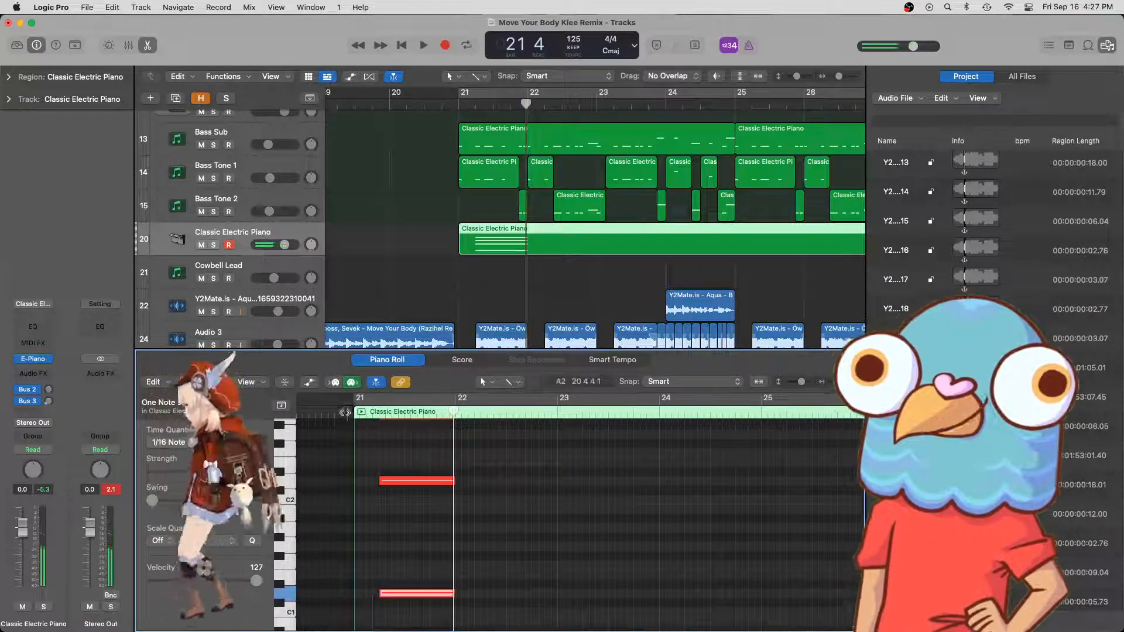
pyautogui.press('space')
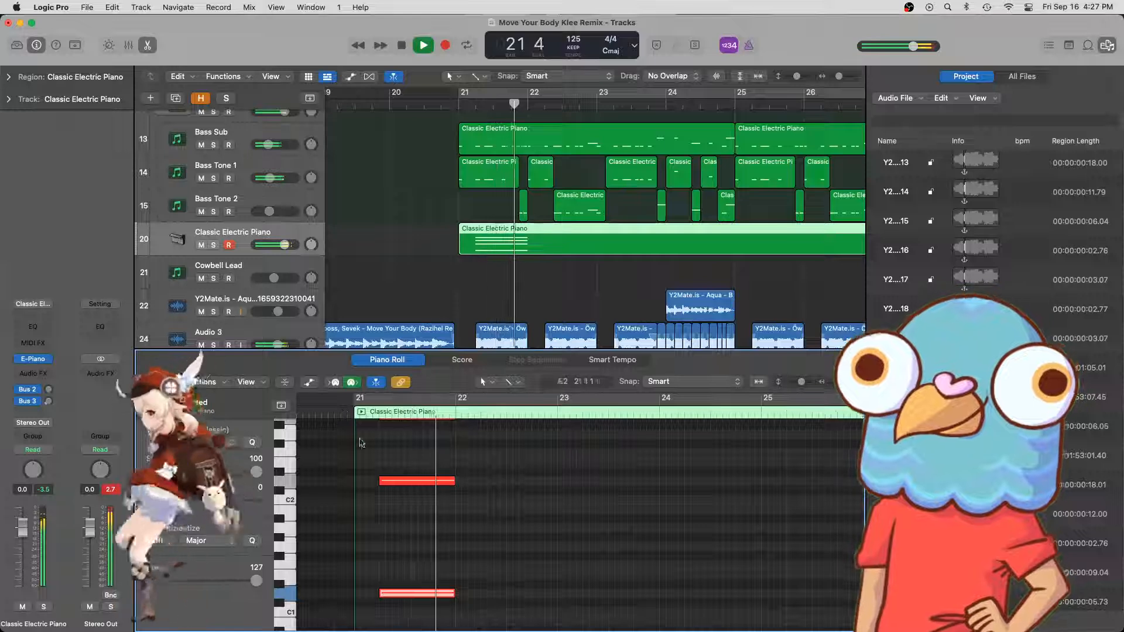
pyautogui.press('space')
# - Copy the four-note D5 chord to beat 2 of bars 22 and 23, and play from bar 21
pyautogui.press('super+a')
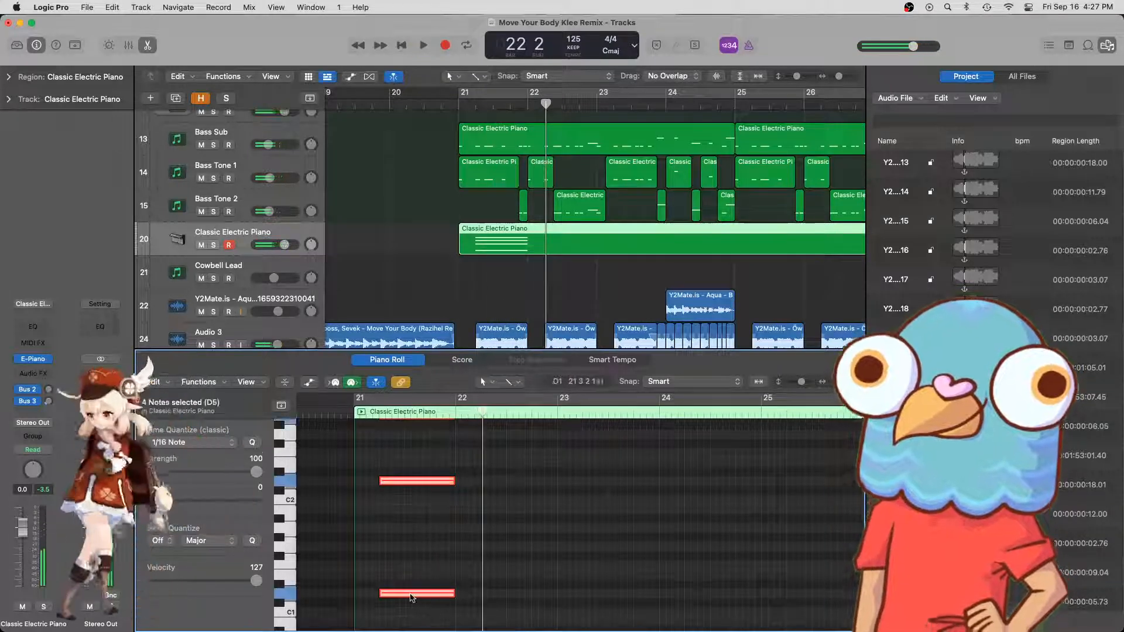
pyautogui.moveTo(408, 593); pyautogui.dragTo(606, 596)
pyautogui.click(355, 417)
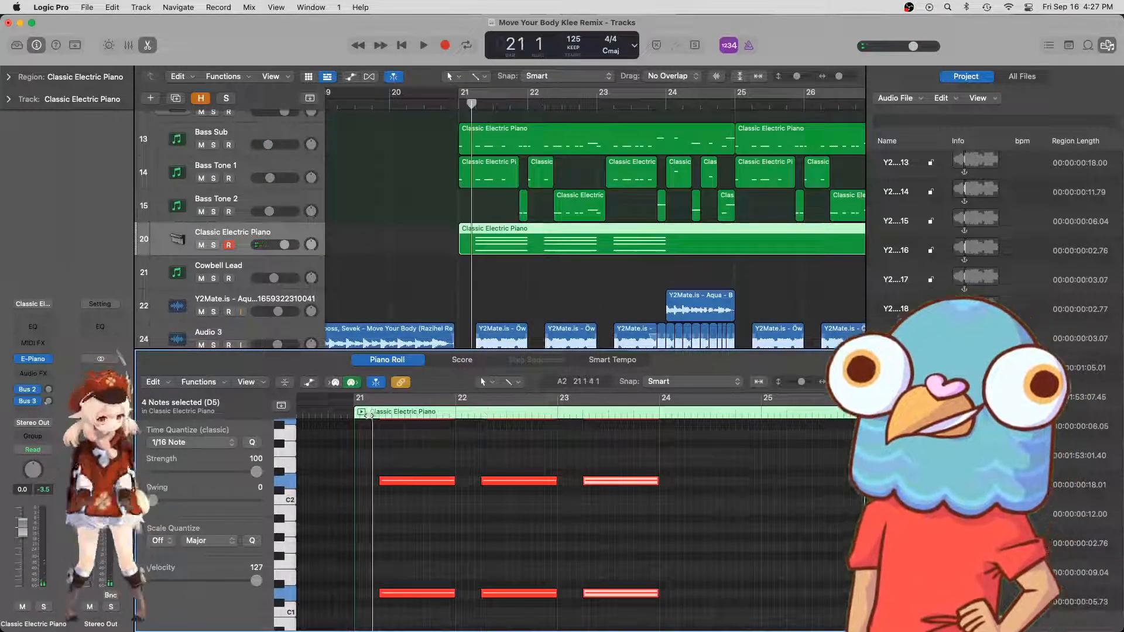
pyautogui.press('space')
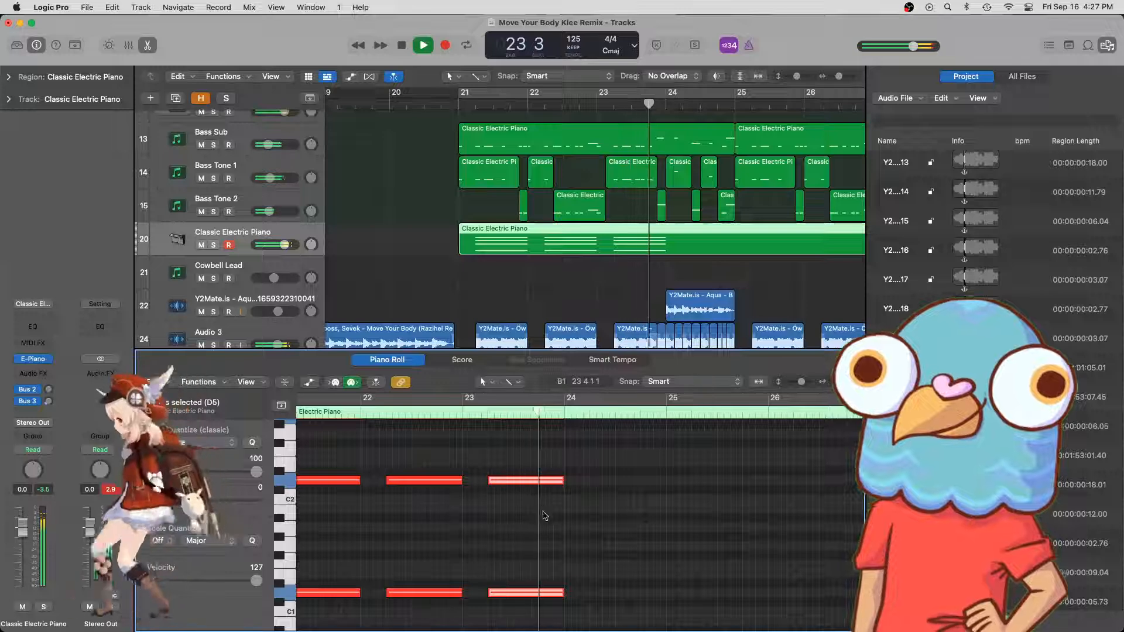
pyautogui.press('space')
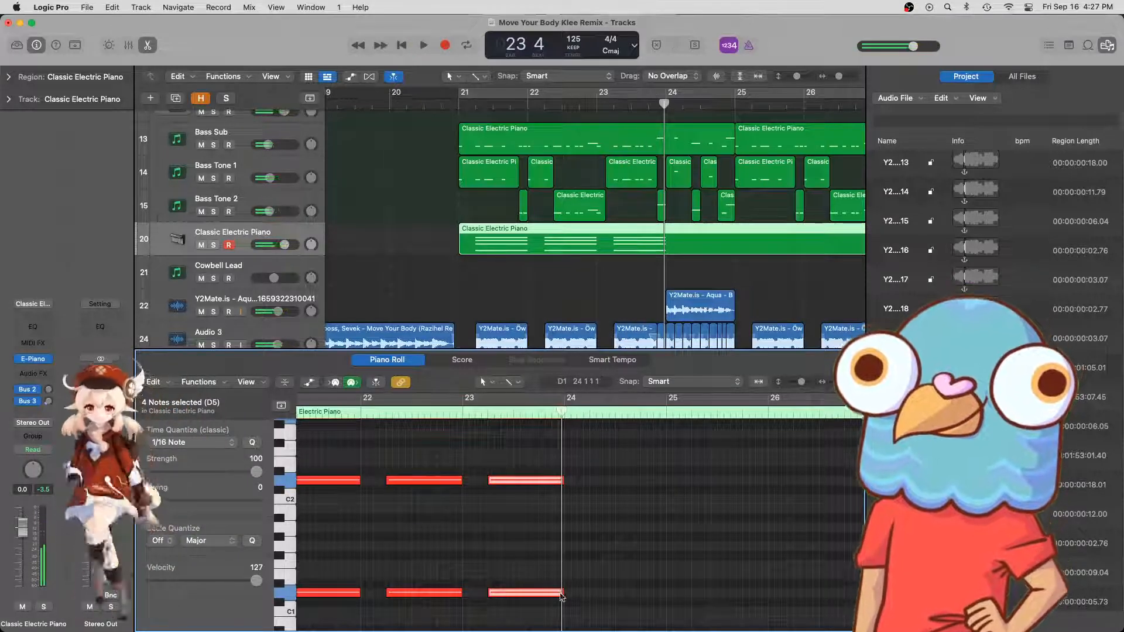
# - Shorten the bar 23 chord slightly, copy it directly after itself transposed up to F5, and play it
pyautogui.moveTo(561, 595); pyautogui.dragTo(594, 557)
pyautogui.press('space')
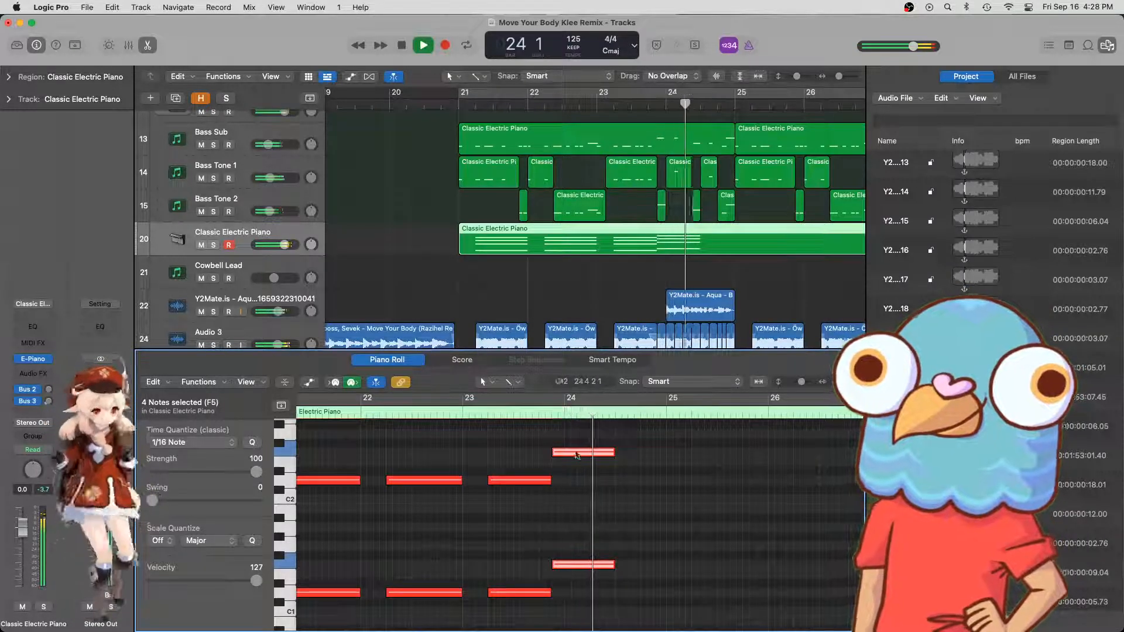
pyautogui.press('space')
# - Shorten the F5 chord to end midway through bar 24, and copy it directly after as an E♭5 chord lasting until bar 25
pyautogui.click(607, 416)
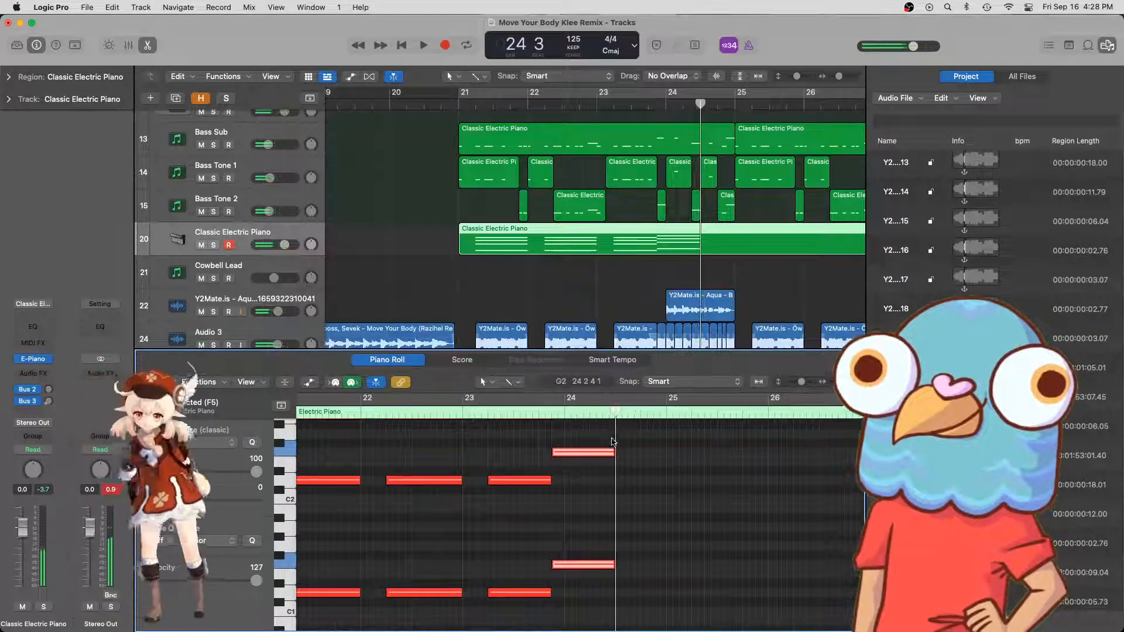
pyautogui.doubleClick(493, 416)
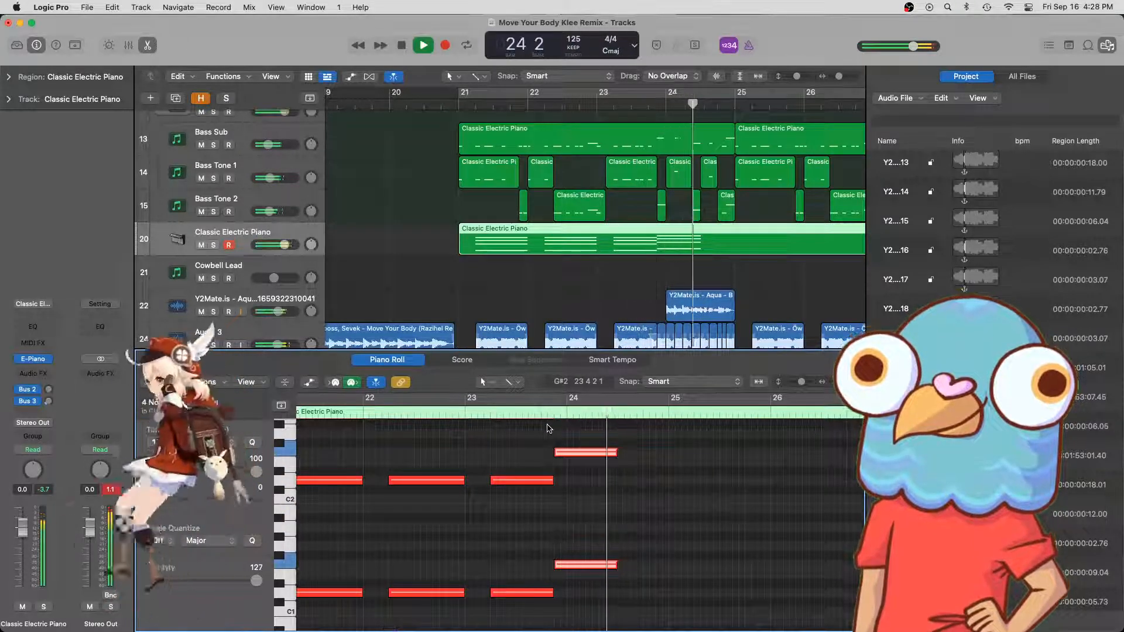
pyautogui.press('space')
pyautogui.moveTo(607, 413); pyautogui.dragTo(604, 413)
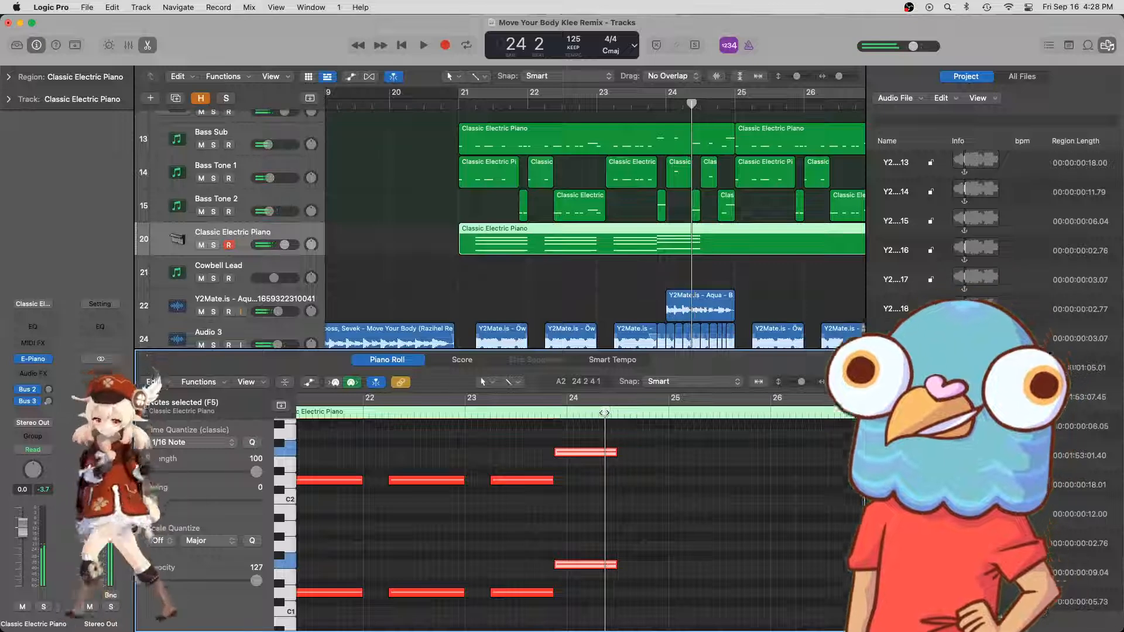
pyautogui.moveTo(616, 453); pyautogui.dragTo(607, 456)
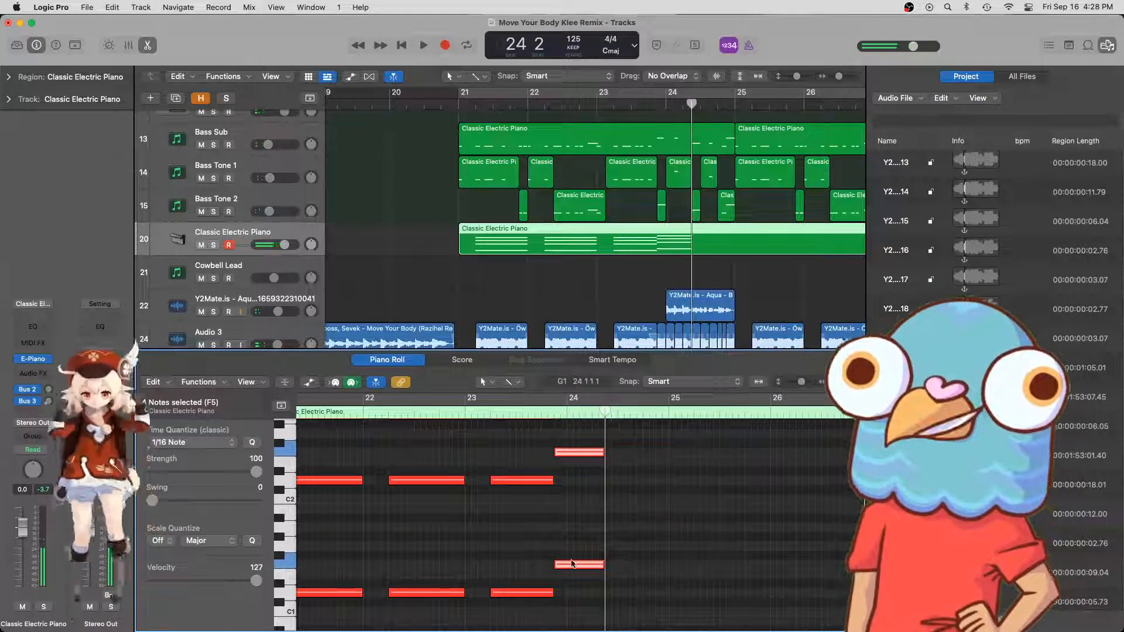
pyautogui.moveTo(573, 565); pyautogui.dragTo(668, 585)
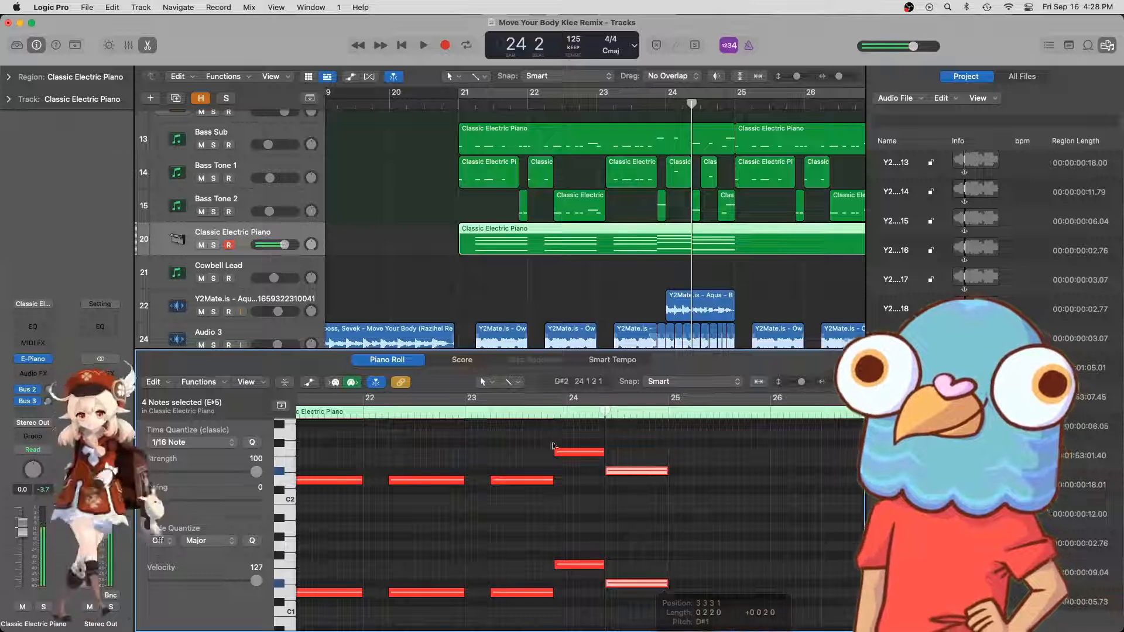
# - Play the end of the chord progression from late bar 23, and return the playhead to bar 21
pyautogui.doubleClick(539, 414)
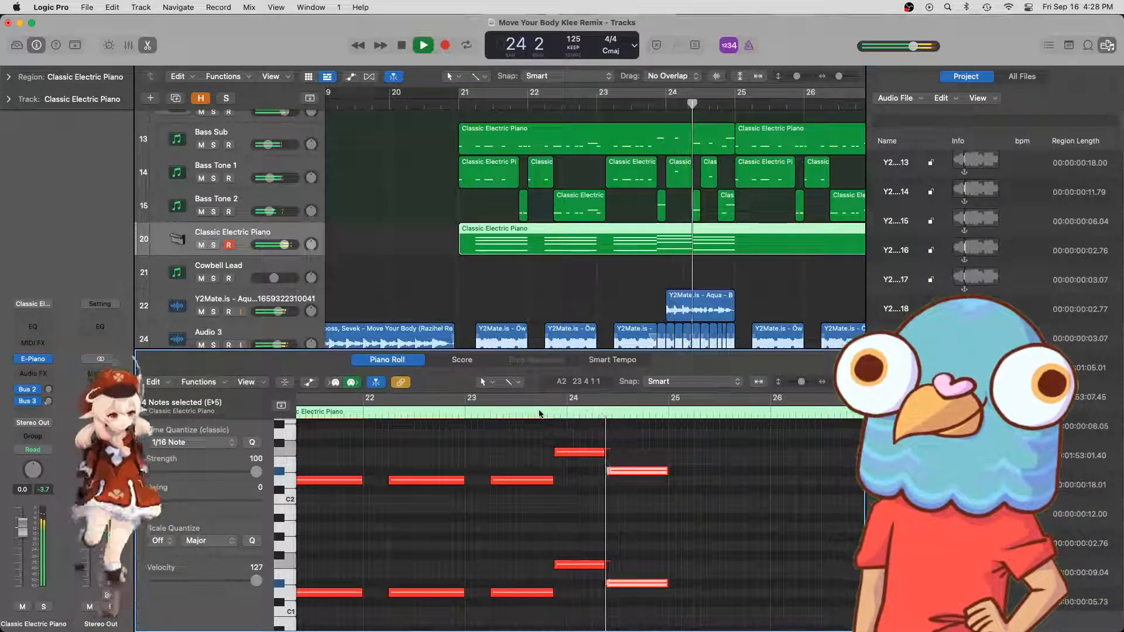
pyautogui.press('space')
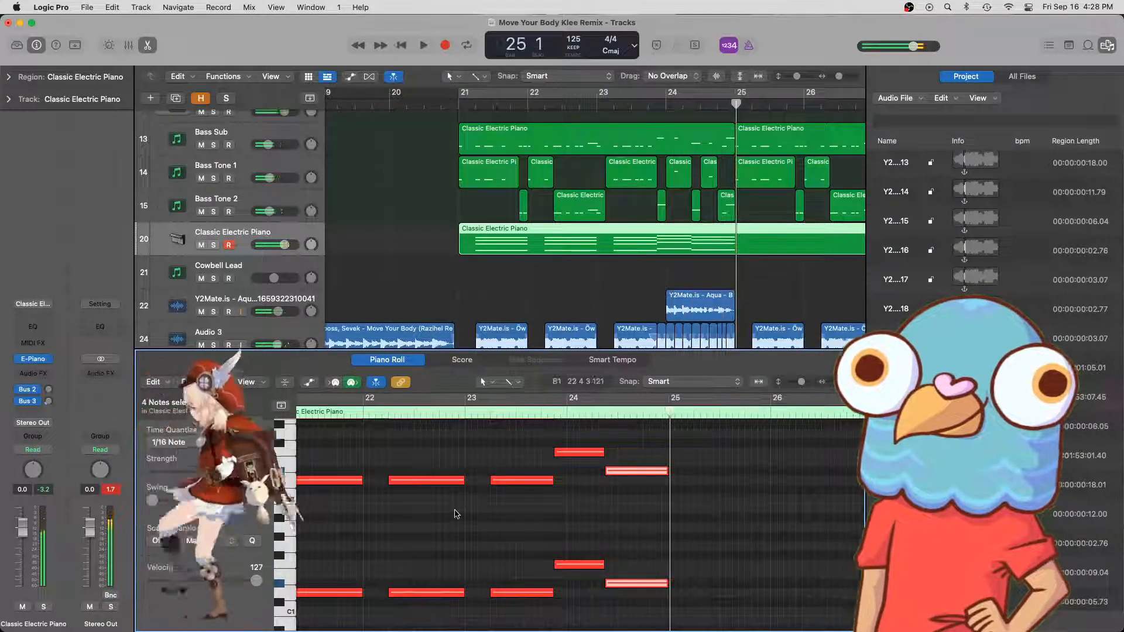
pyautogui.hscroll(-3, 457, 514)
pyautogui.hscroll(-2, 458, 515)
pyautogui.click(457, 107)
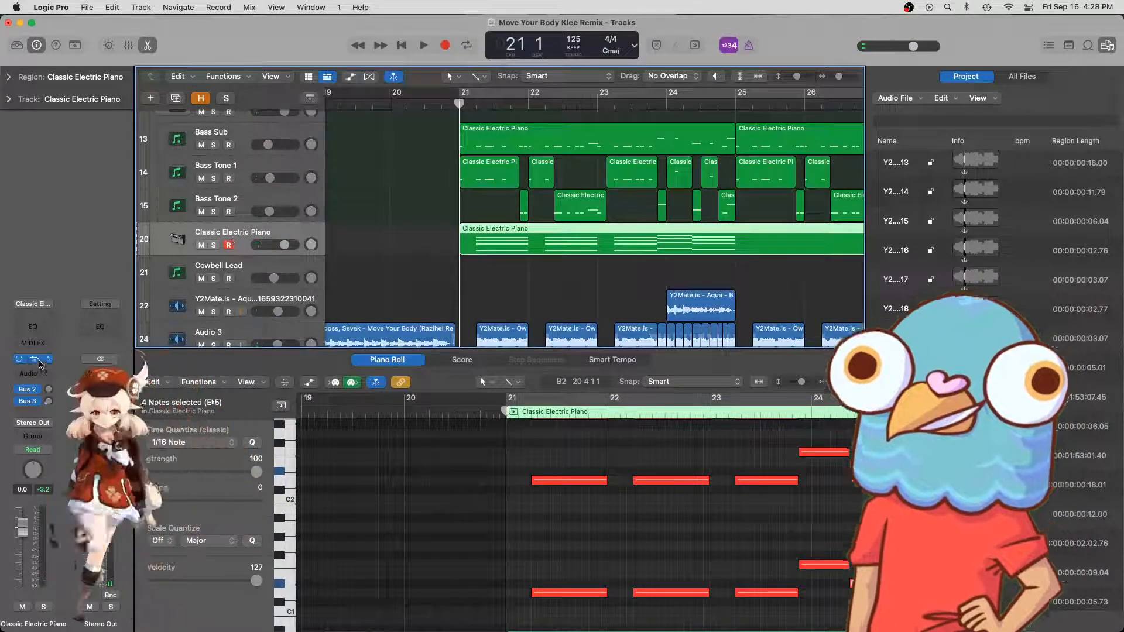
# - Split the Classic Electric Piano region at bar 25, just after the last chord
pyautogui.click(736, 111)
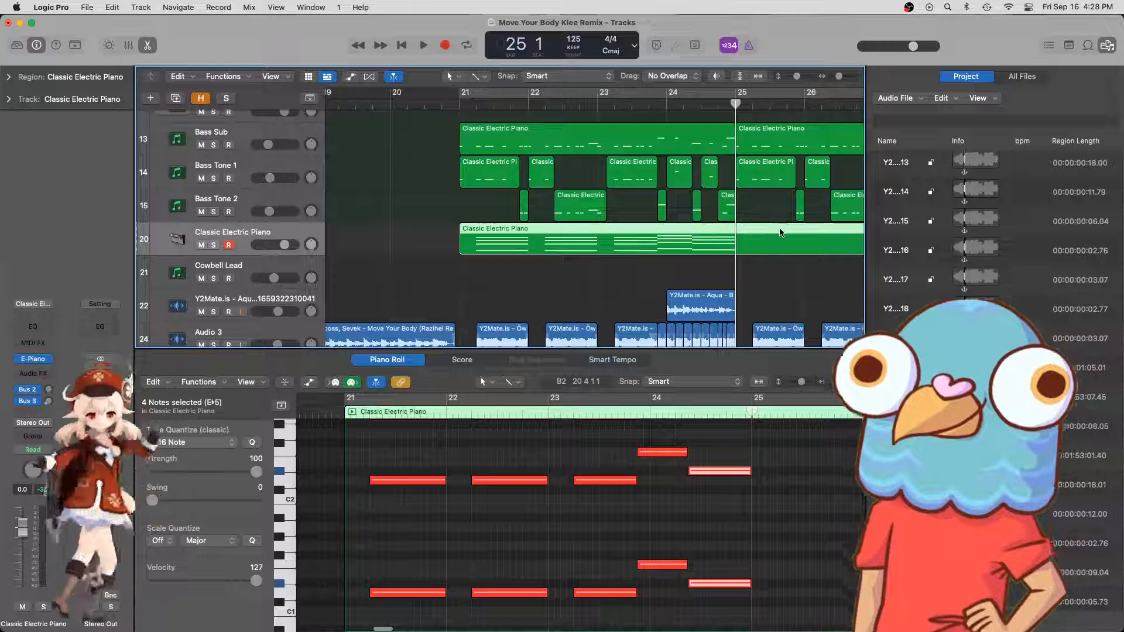
pyautogui.press('super+t')
pyautogui.hscroll(-5, 782, 233)
pyautogui.hscroll(9, 743, 268)
pyautogui.hscroll(-1, 743, 270)
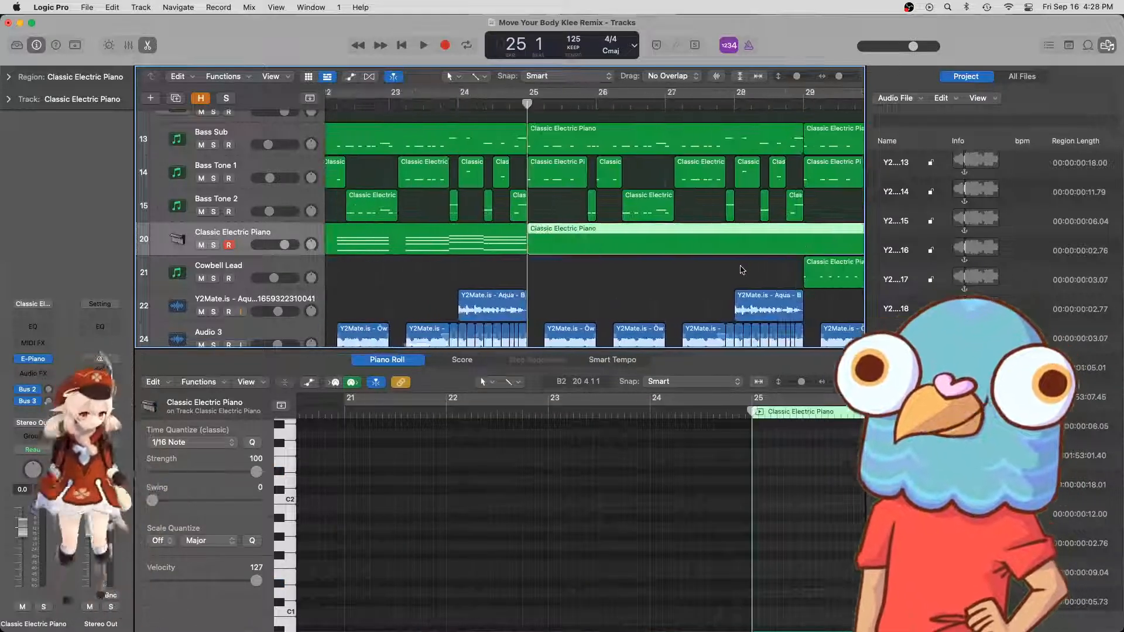
# - Remove the empty region after bar 25, and set the cycle range to the chord region from bar 21 to 25
pyautogui.hscroll(-2, 743, 270)
pyautogui.click(572, 250)
pyautogui.press('super+u')
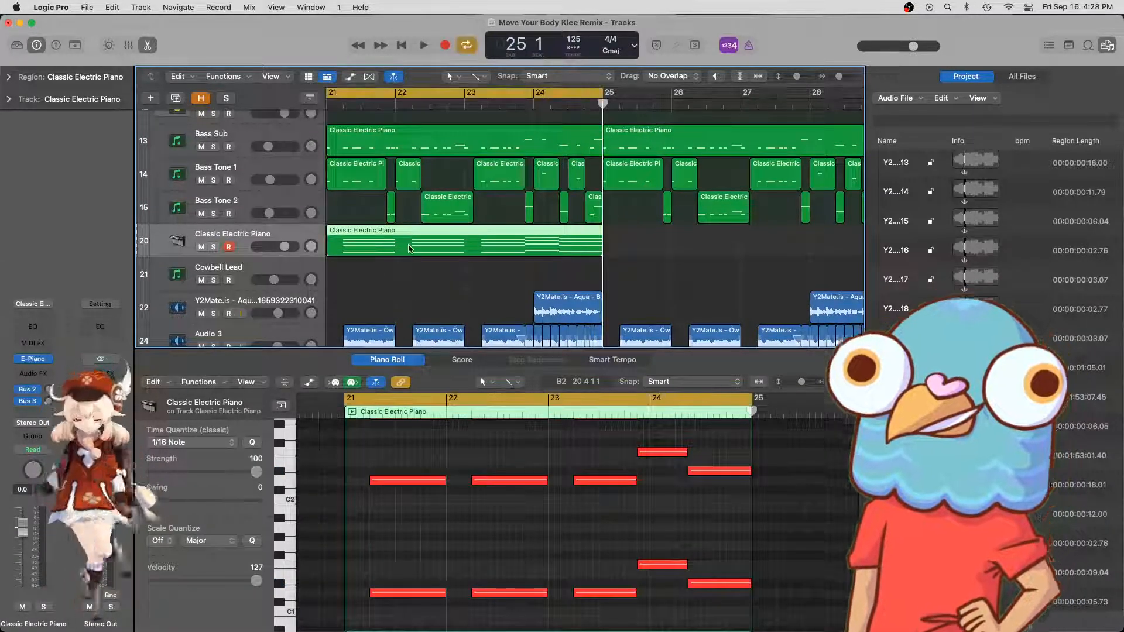
# - Replace the Classic Electric Piano track's instrument with Phase Plant, and add an Analog generator to it
pyautogui.click(34, 359)
pyautogui.click(48, 358)
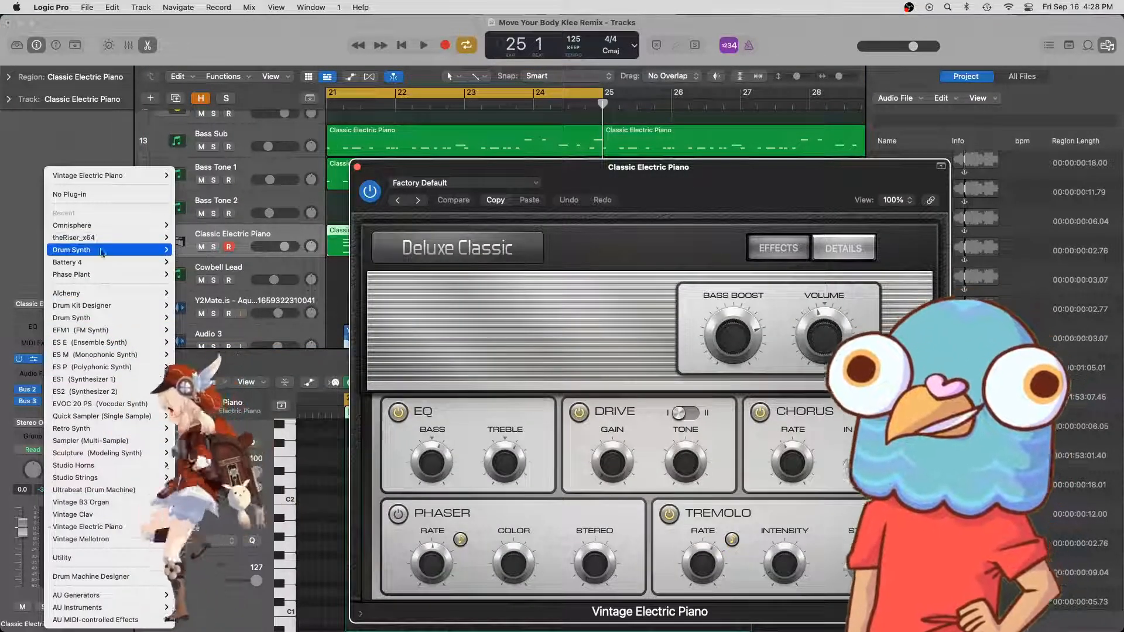
pyautogui.click(100, 274)
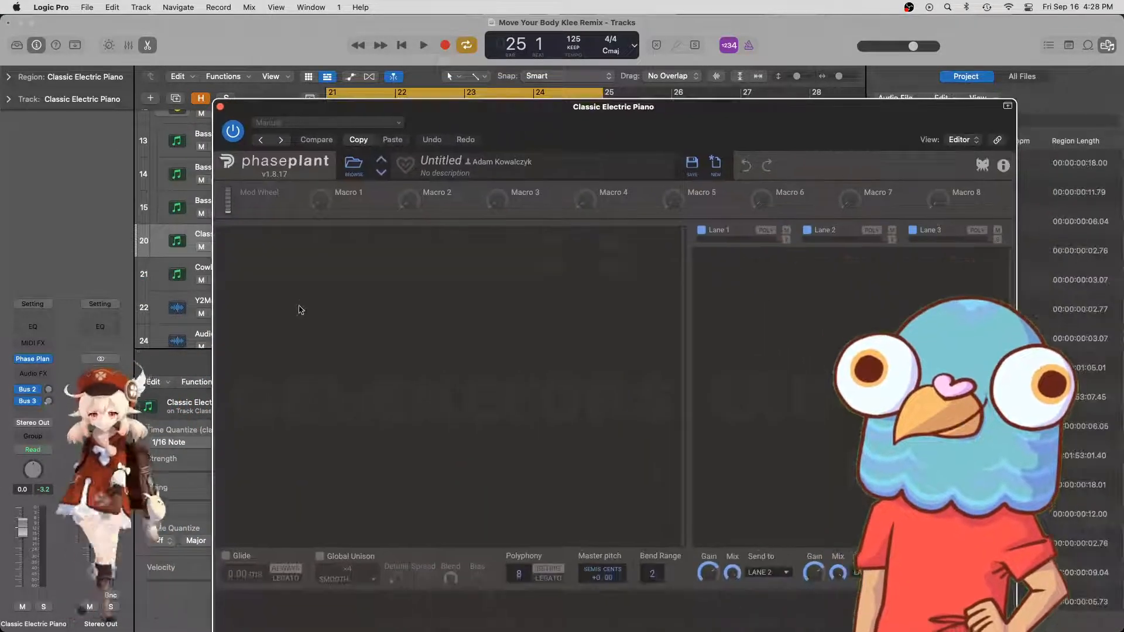
pyautogui.click(315, 270)
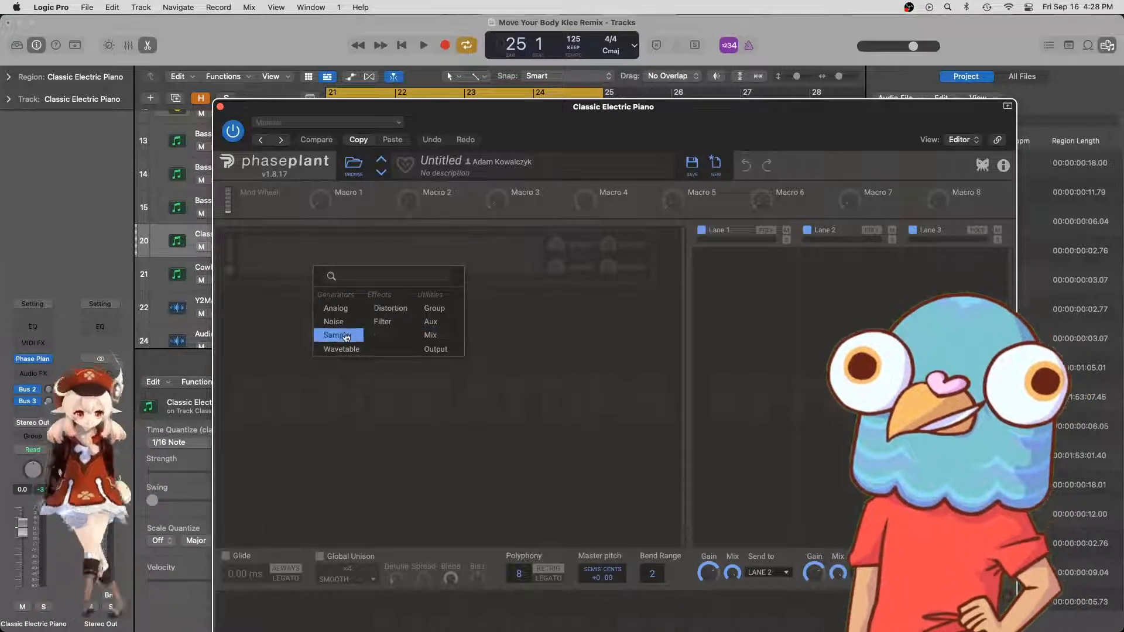
pyautogui.click(339, 308)
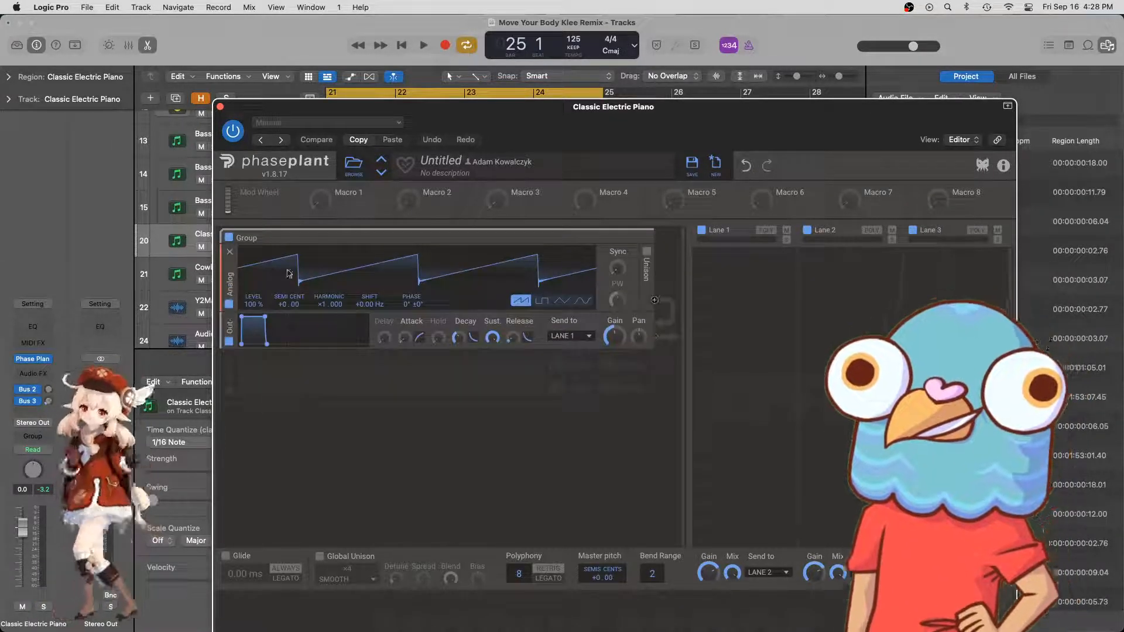
# - Play the cycled section with the new synth, and lower the Classic Electric Piano track's volume to about -7.0 dB
pyautogui.press('space')
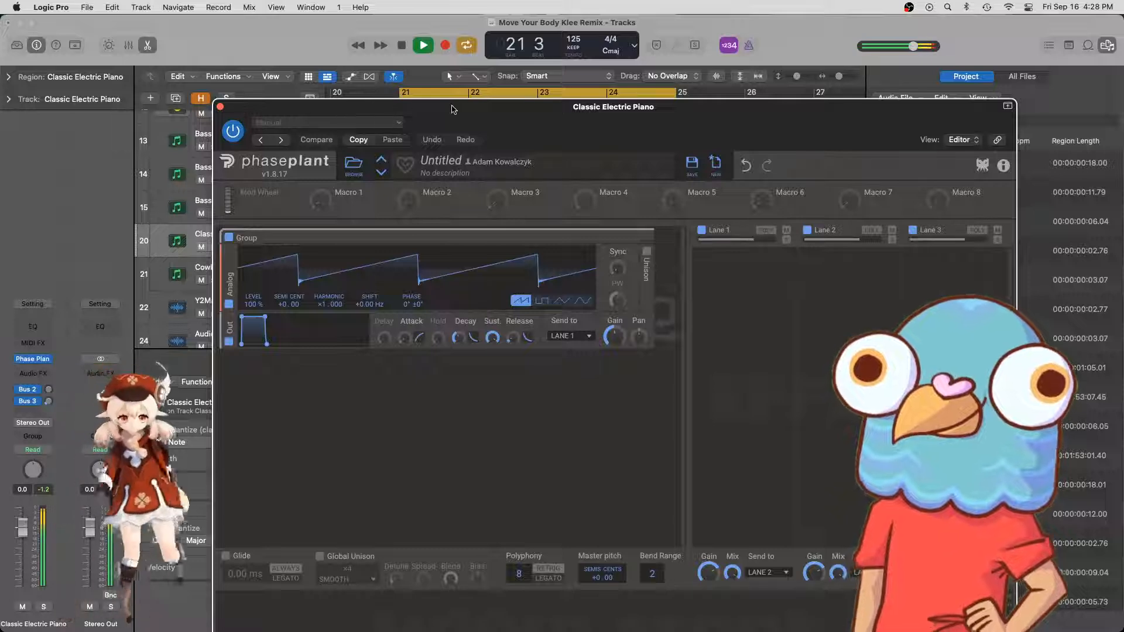
pyautogui.moveTo(452, 109); pyautogui.dragTo(649, 60)
pyautogui.press('space')
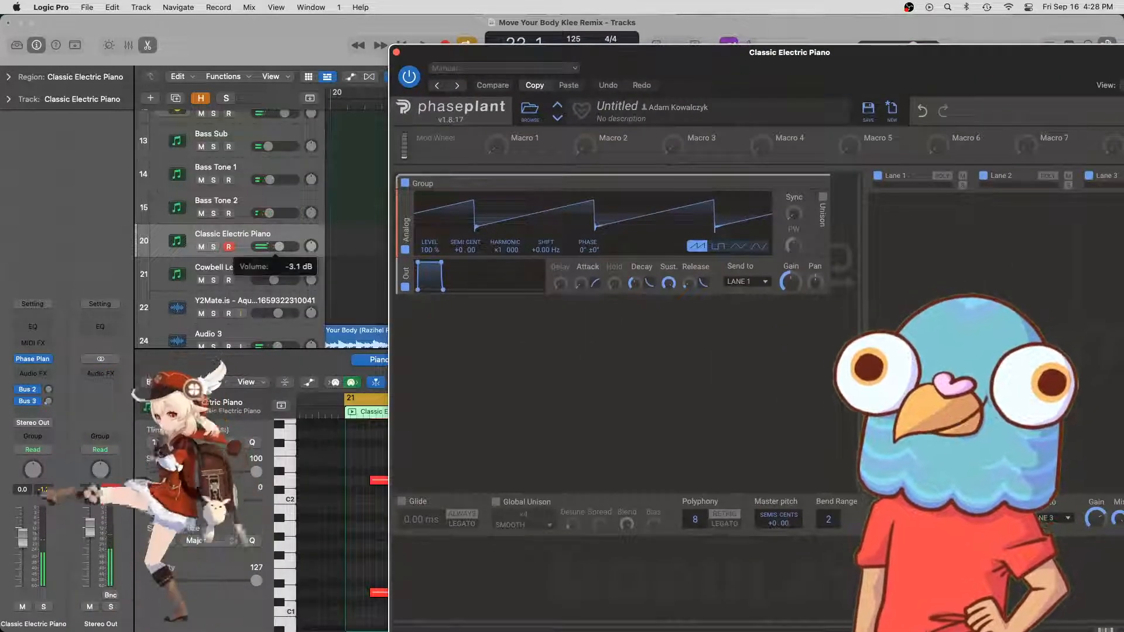
pyautogui.moveTo(279, 246); pyautogui.dragTo(274, 246)
pyautogui.press('space')
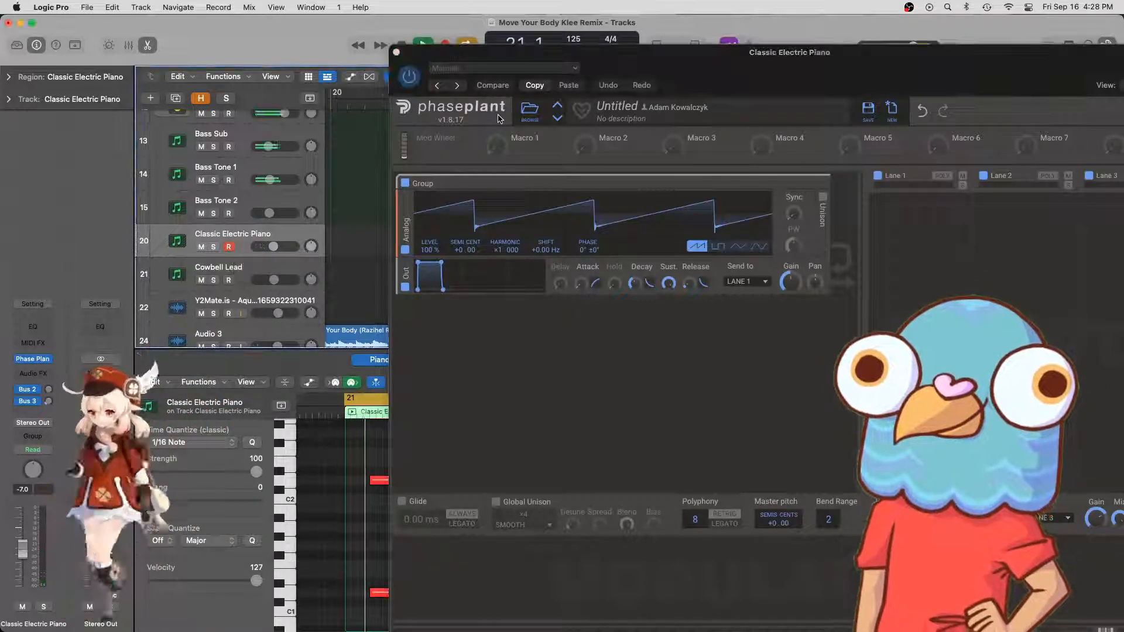
pyautogui.moveTo(740, 68); pyautogui.dragTo(557, 69)
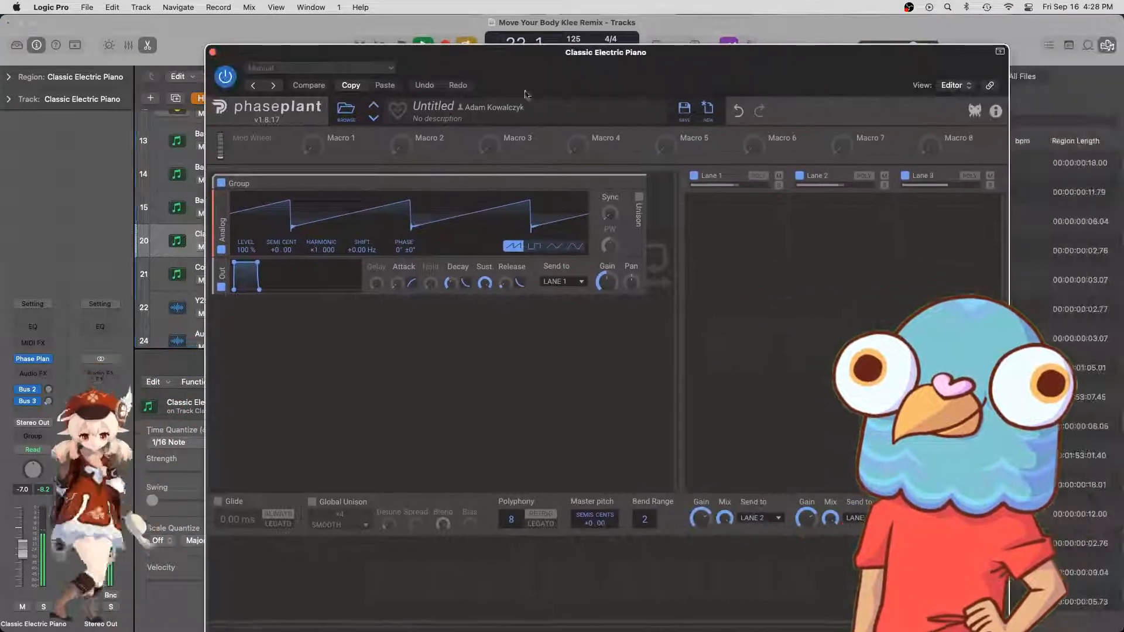
# - Enable Unison on the Analog generator, and insert a notch Filter before the output with its cutoff at about 113 Hz
pyautogui.click(639, 202)
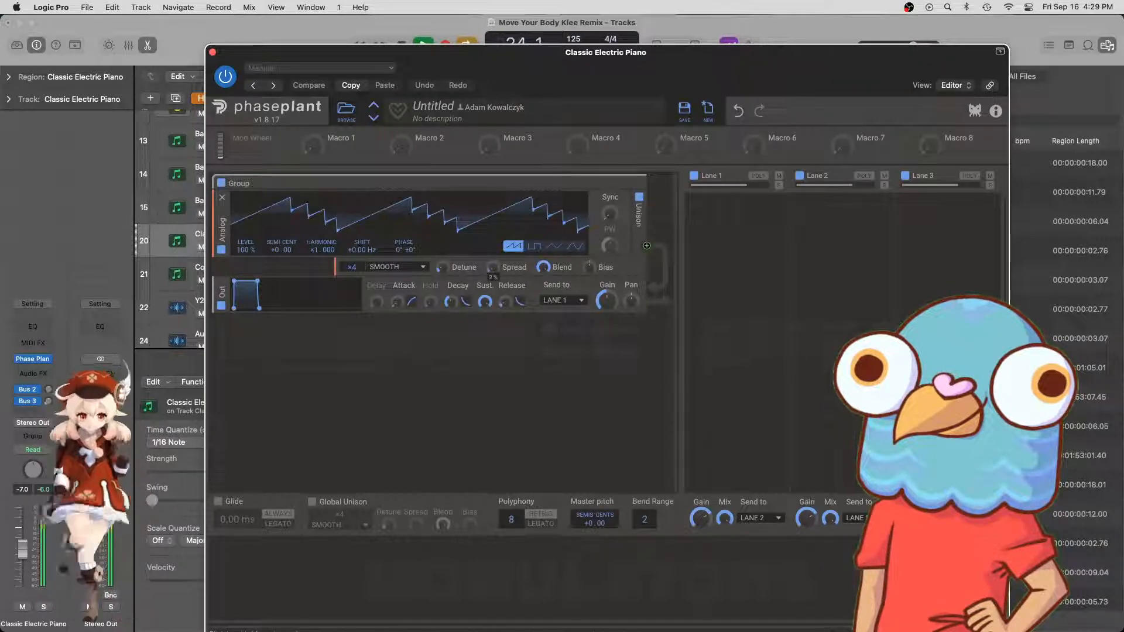
pyautogui.click(251, 336)
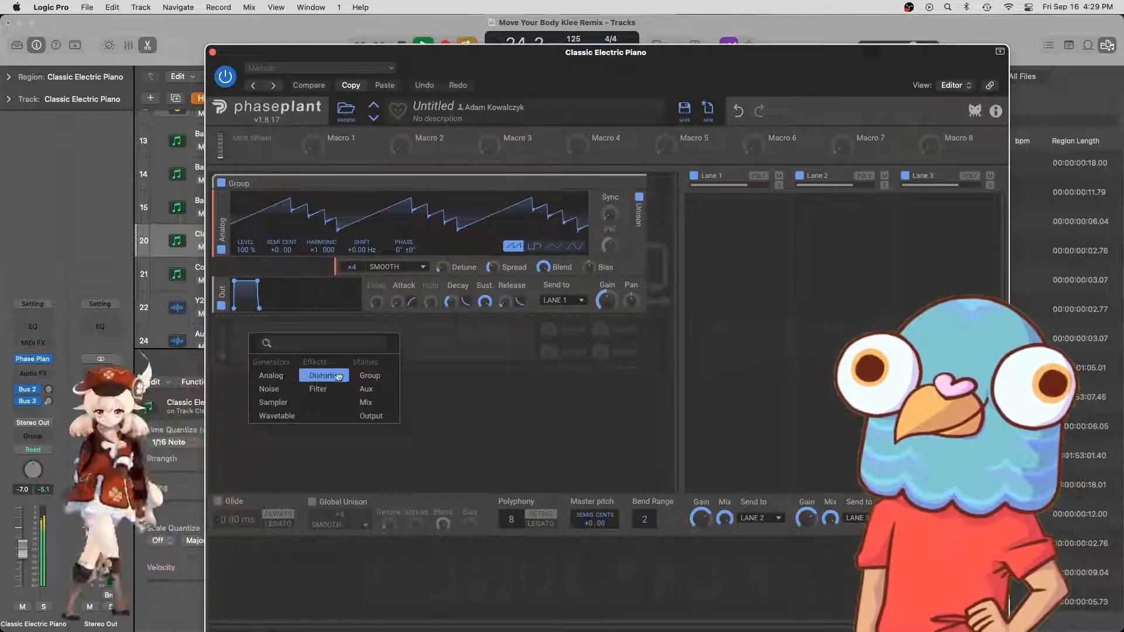
pyautogui.click(318, 389)
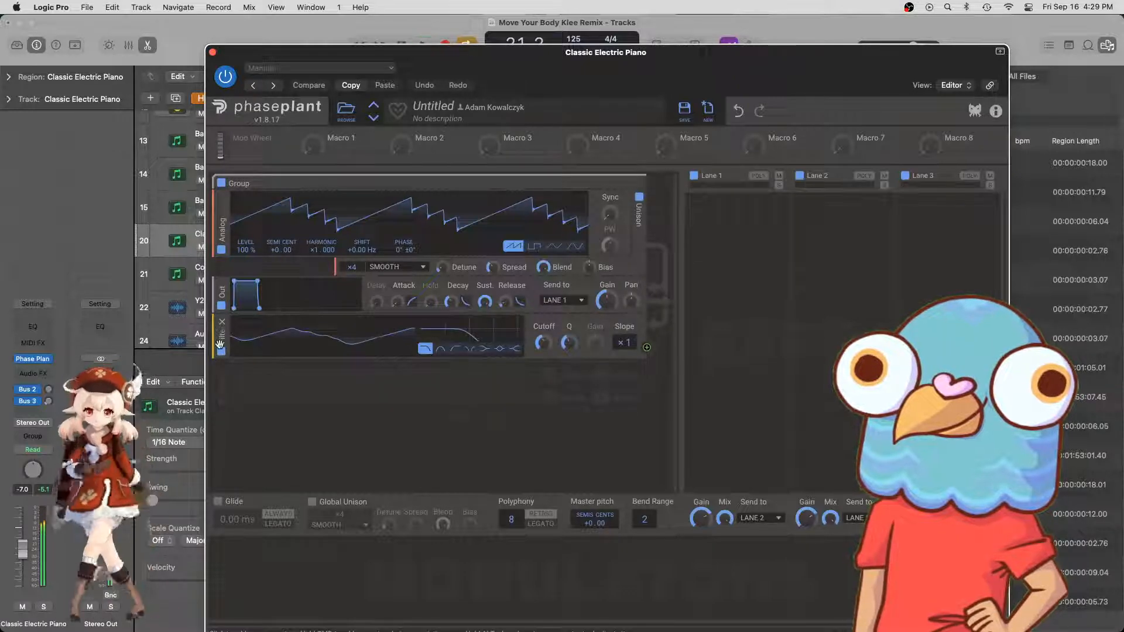
pyautogui.moveTo(220, 345); pyautogui.dragTo(354, 295)
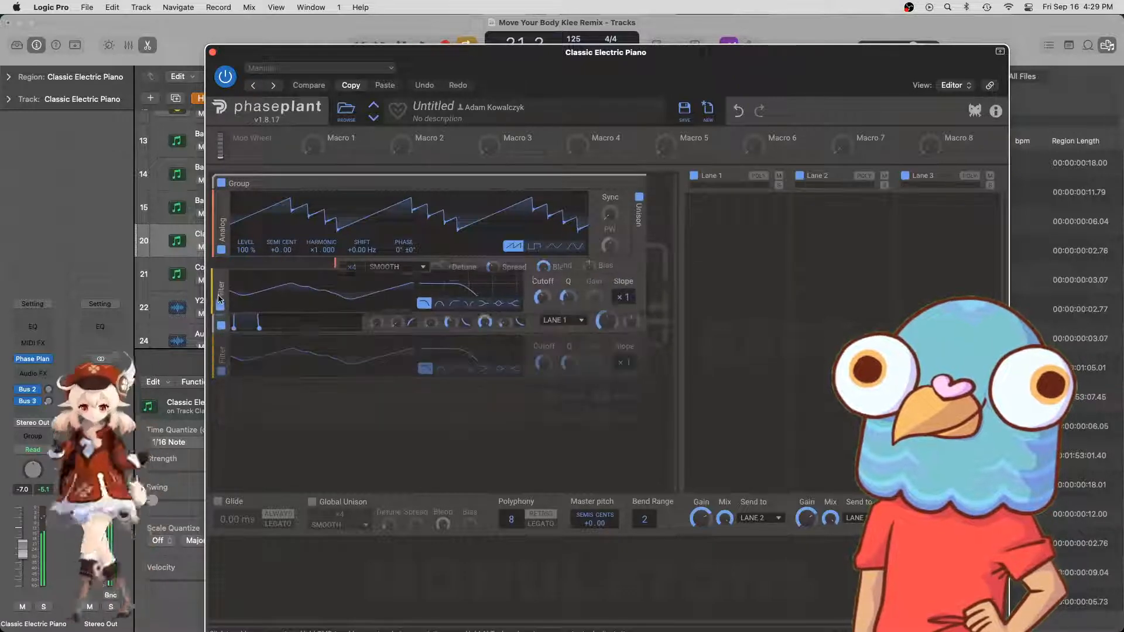
pyautogui.click(471, 312)
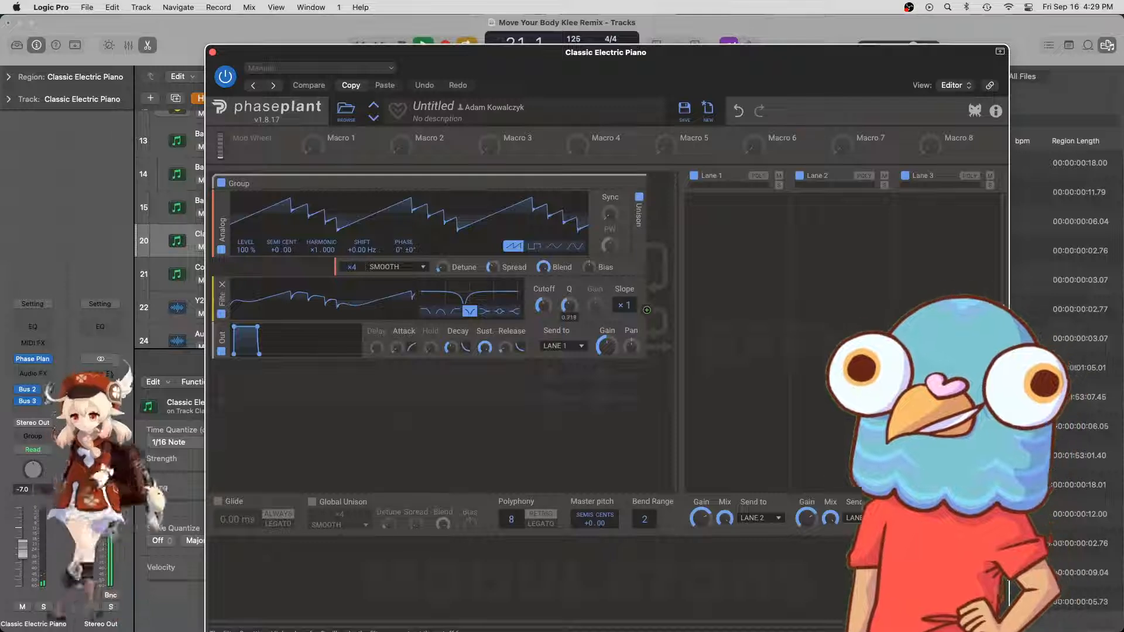
pyautogui.moveTo(569, 305); pyautogui.dragTo(541, 289)
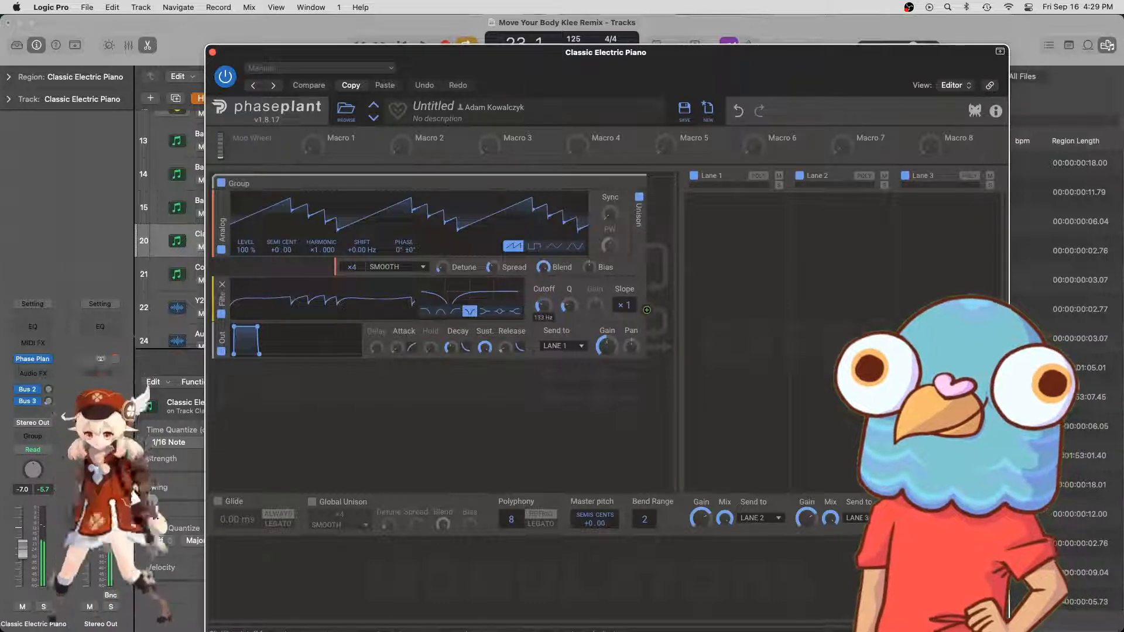
# - Add an LFO modulator, switch it to tempo sync, and set its rate to 4/4
pyautogui.click(306, 551)
pyautogui.click(332, 613)
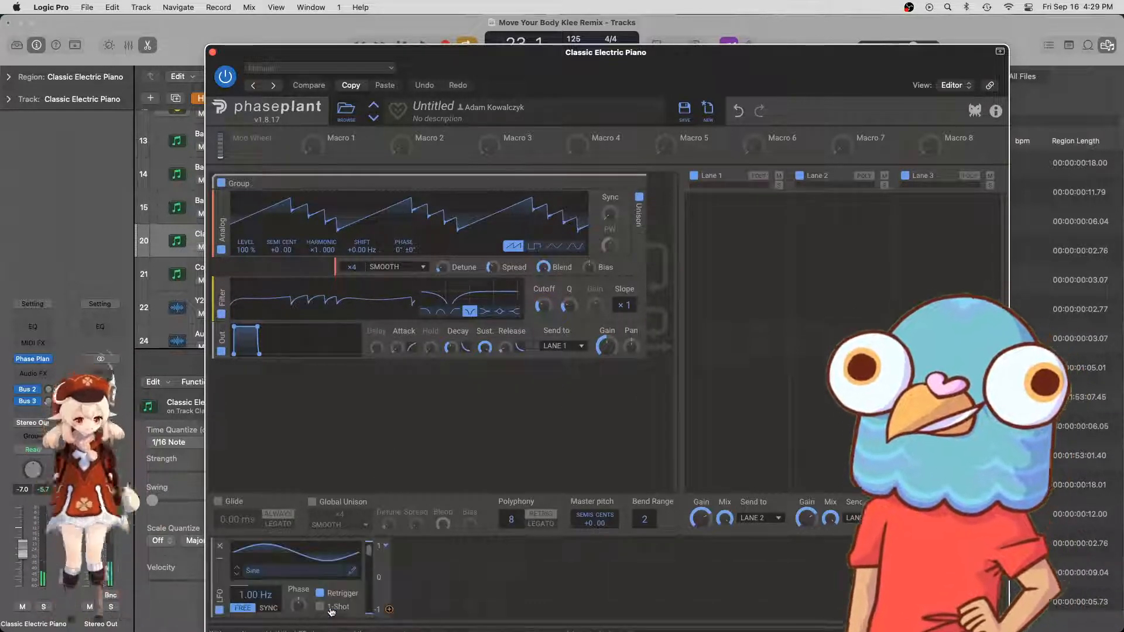
pyautogui.click(268, 609)
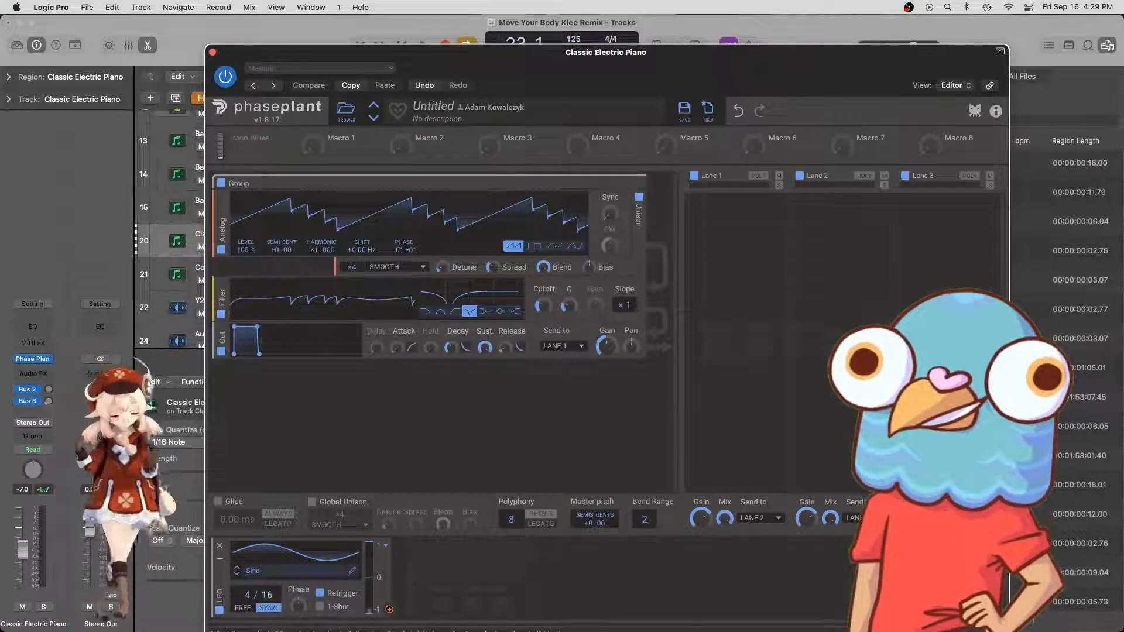
pyautogui.moveTo(268, 595); pyautogui.dragTo(249, 604)
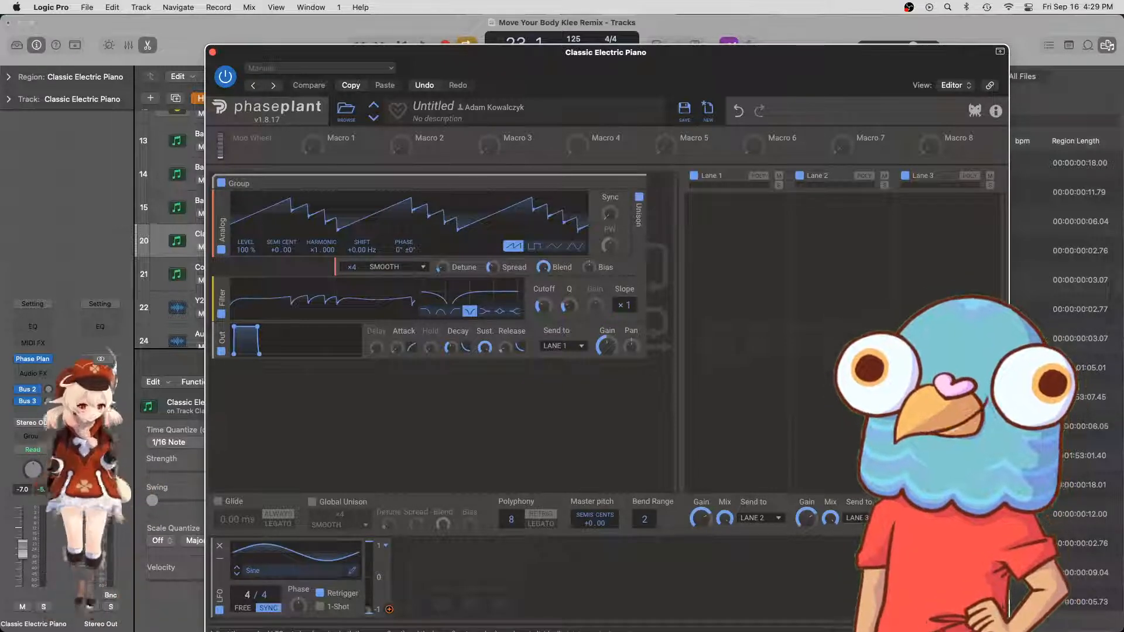
# - Reshape the LFO's sine into a single smooth rise from 0% to 100% across the cycle, using grid snapping
pyautogui.click(353, 571)
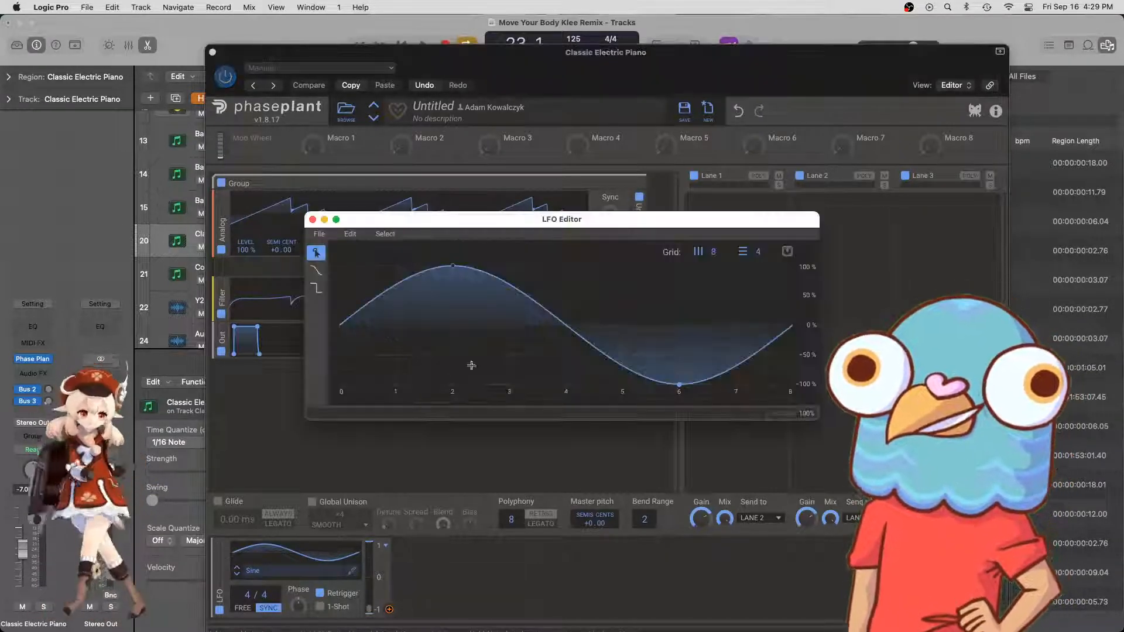
pyautogui.moveTo(452, 268); pyautogui.dragTo(363, 326)
pyautogui.click(788, 252)
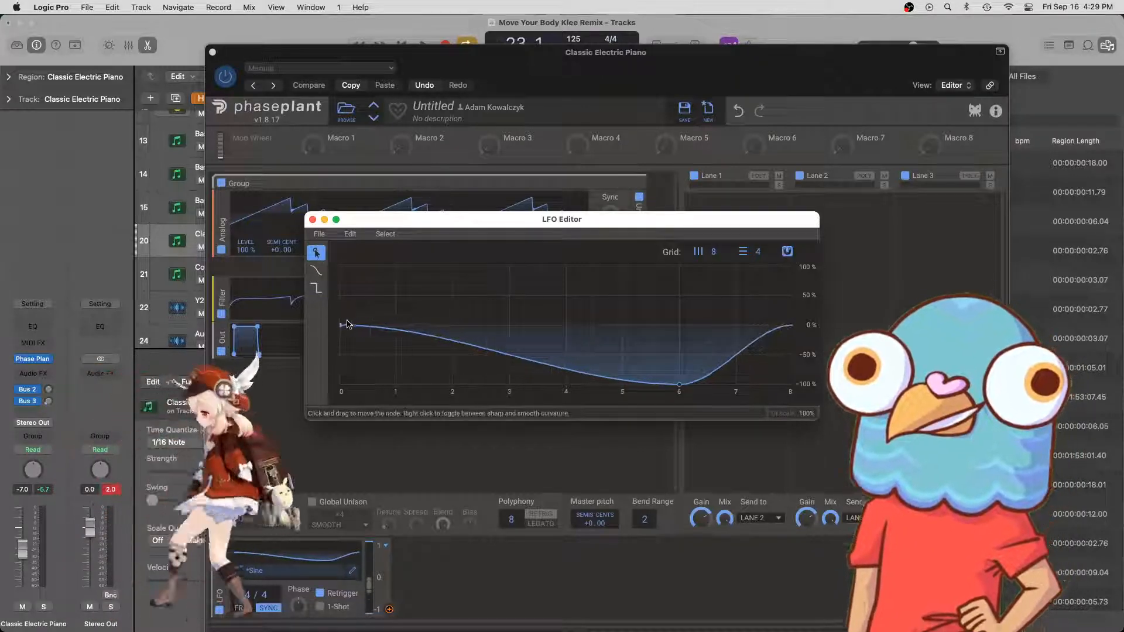
pyautogui.moveTo(680, 384); pyautogui.dragTo(791, 266)
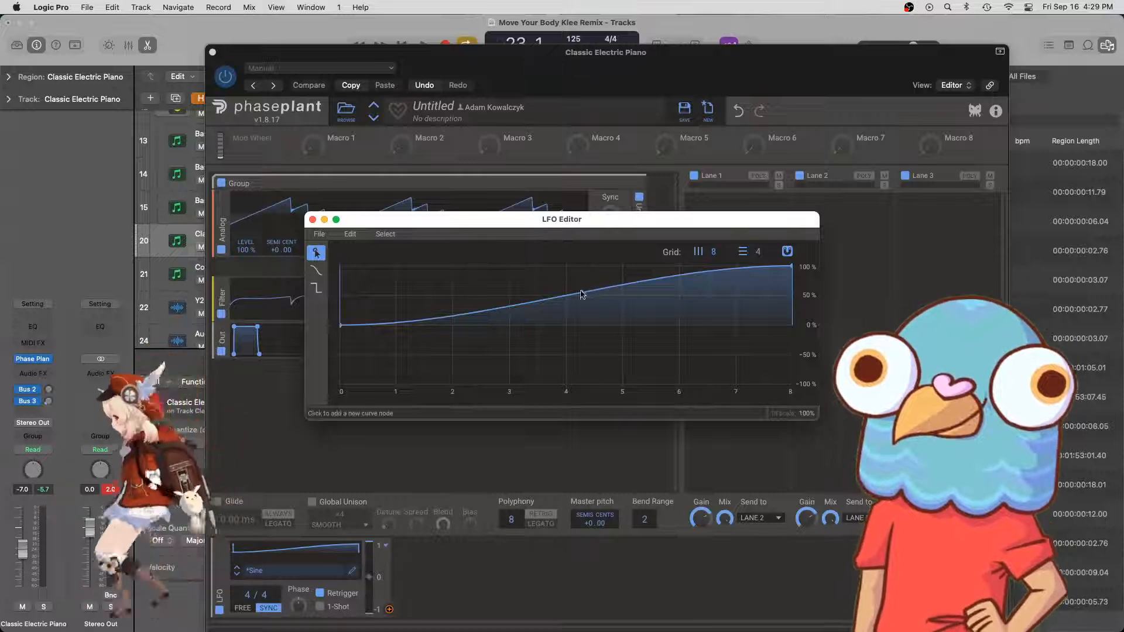
pyautogui.click(313, 220)
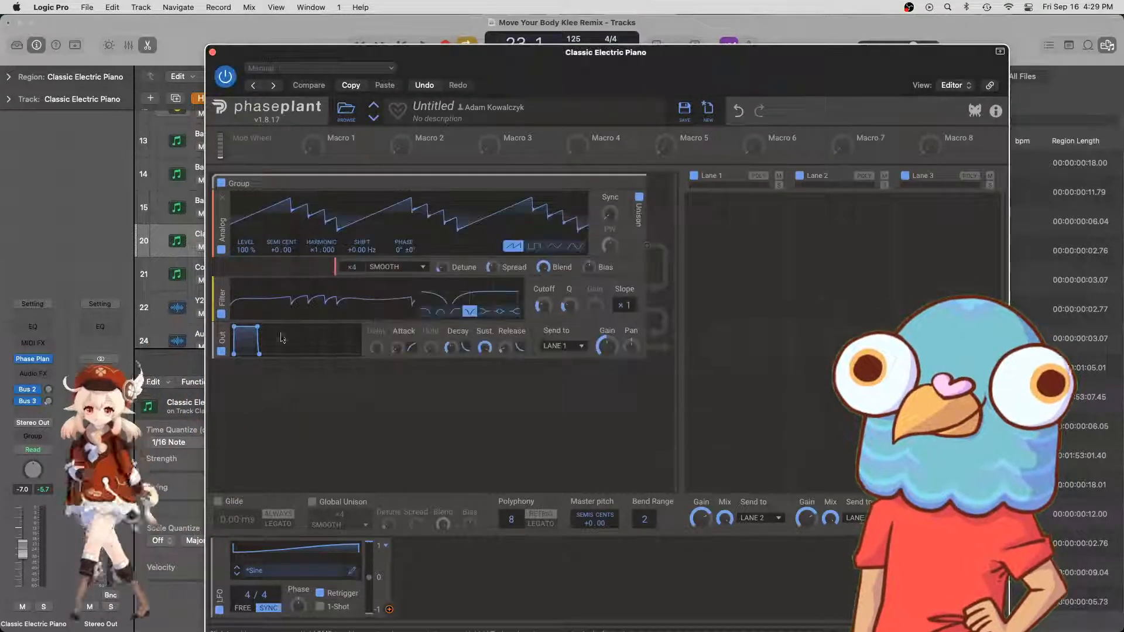
# - Route the LFO to the notch filter's Cutoff at a rate of 3/4, and adjust the modulation depth
pyautogui.moveTo(396, 613); pyautogui.dragTo(393, 613)
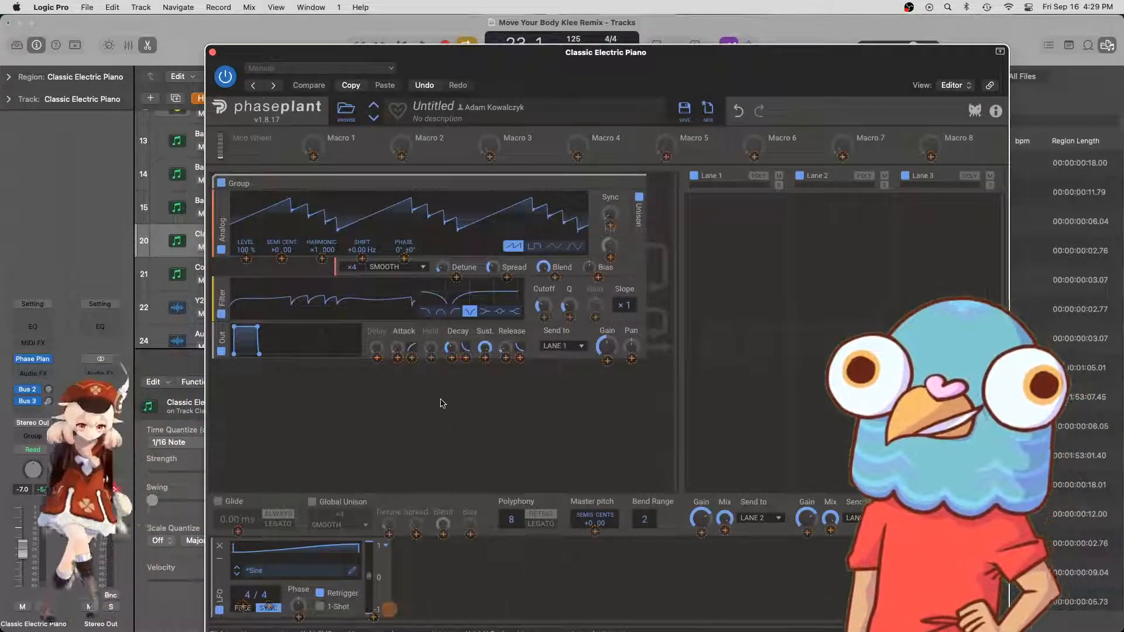
pyautogui.moveTo(442, 403); pyautogui.dragTo(447, 397)
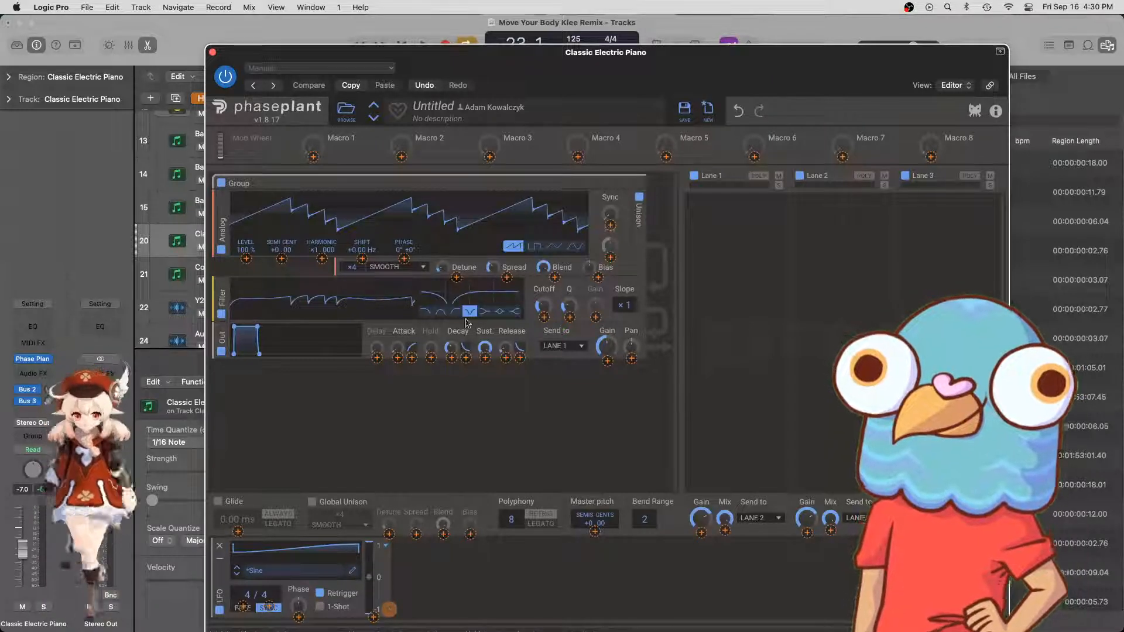
pyautogui.moveTo(544, 316); pyautogui.dragTo(536, 329)
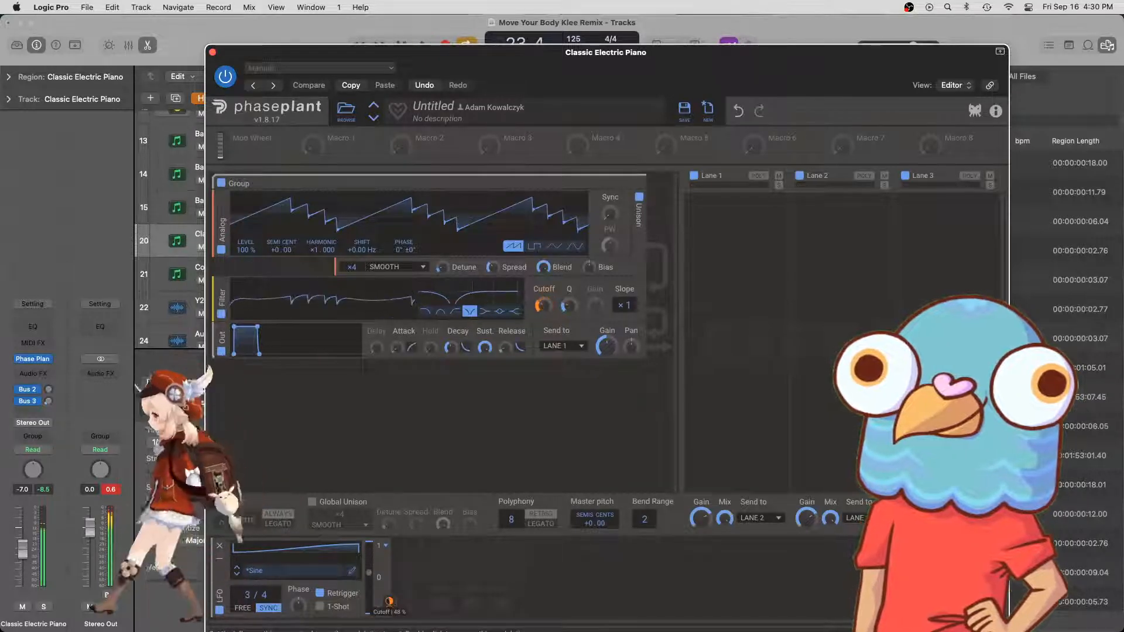
pyautogui.moveTo(389, 602); pyautogui.dragTo(388, 620)
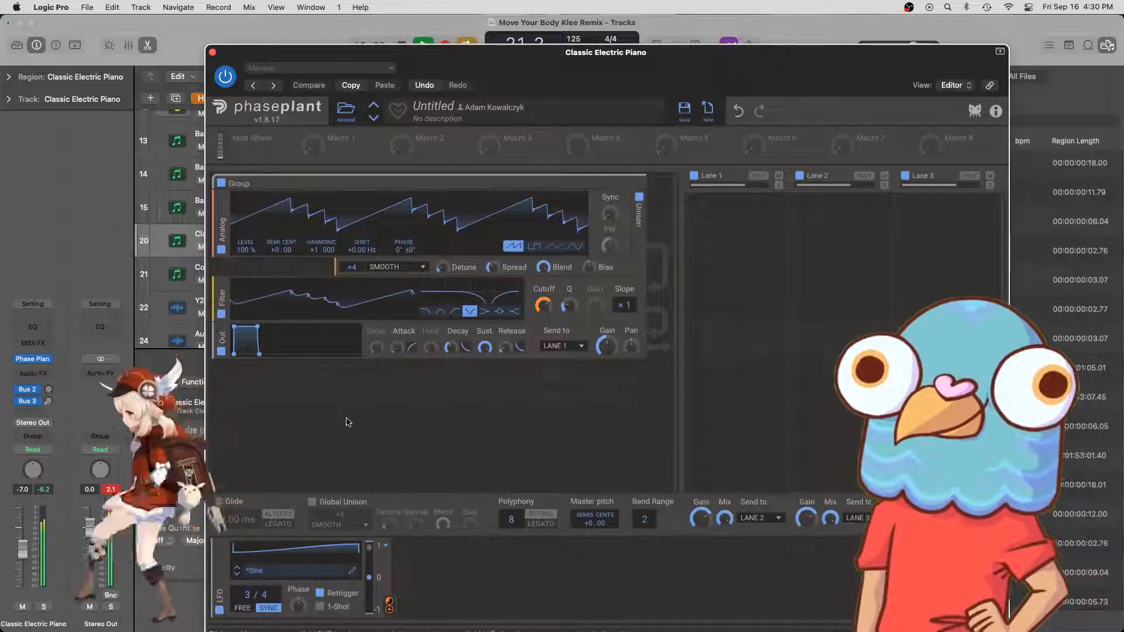
# - Insert a second Filter between the notch filter and the output, set it to the peak type, and raise its gain
pyautogui.click(222, 384)
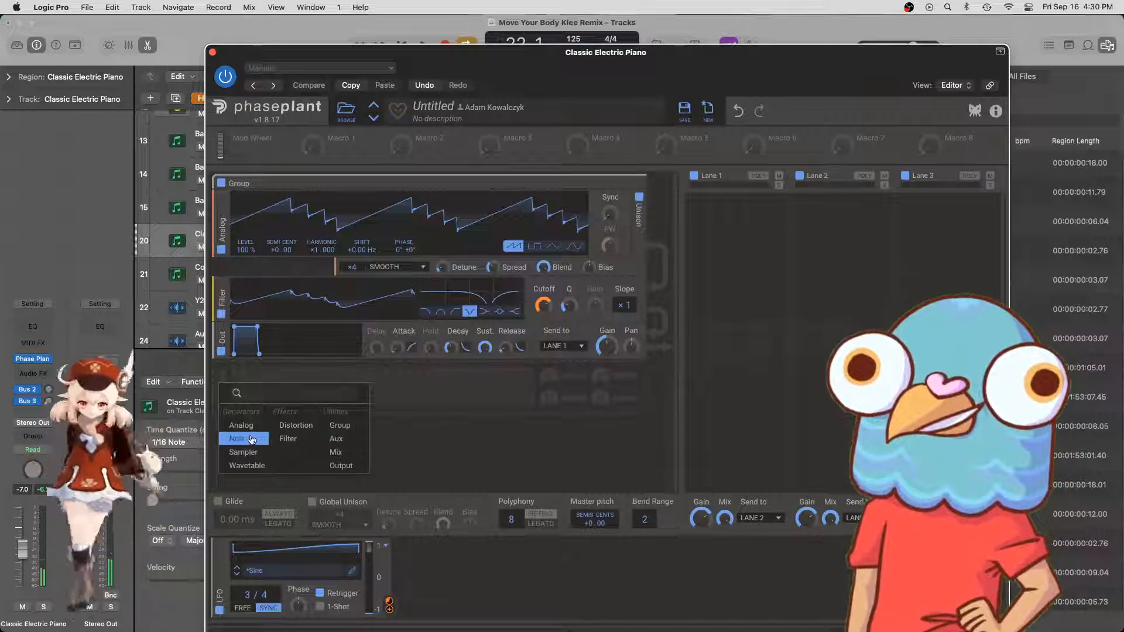
pyautogui.click(304, 440)
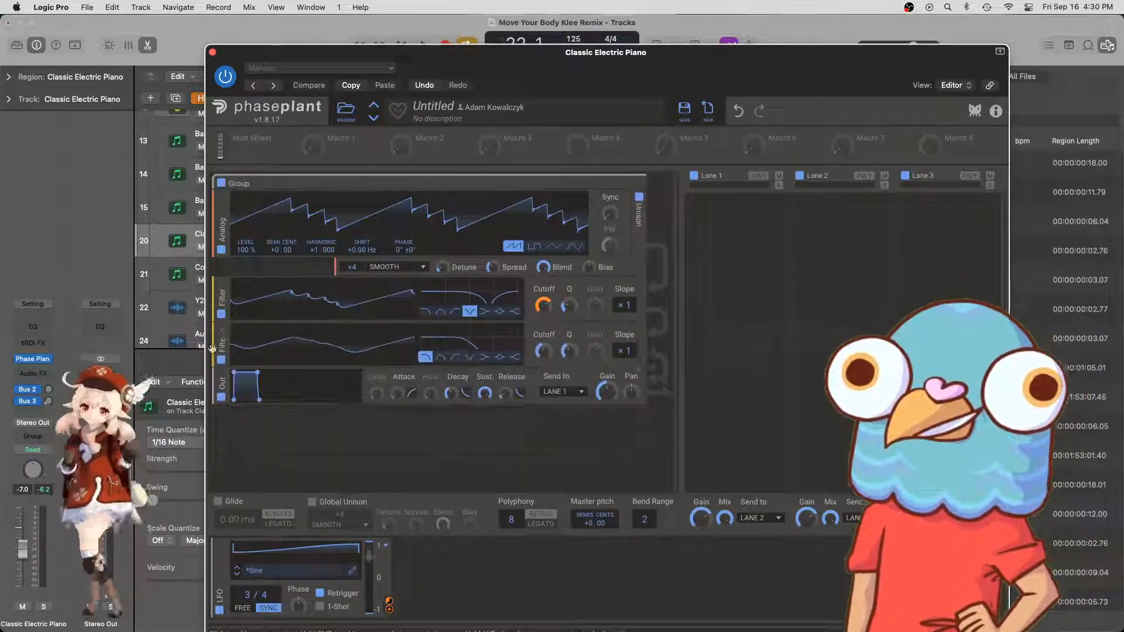
pyautogui.click(499, 358)
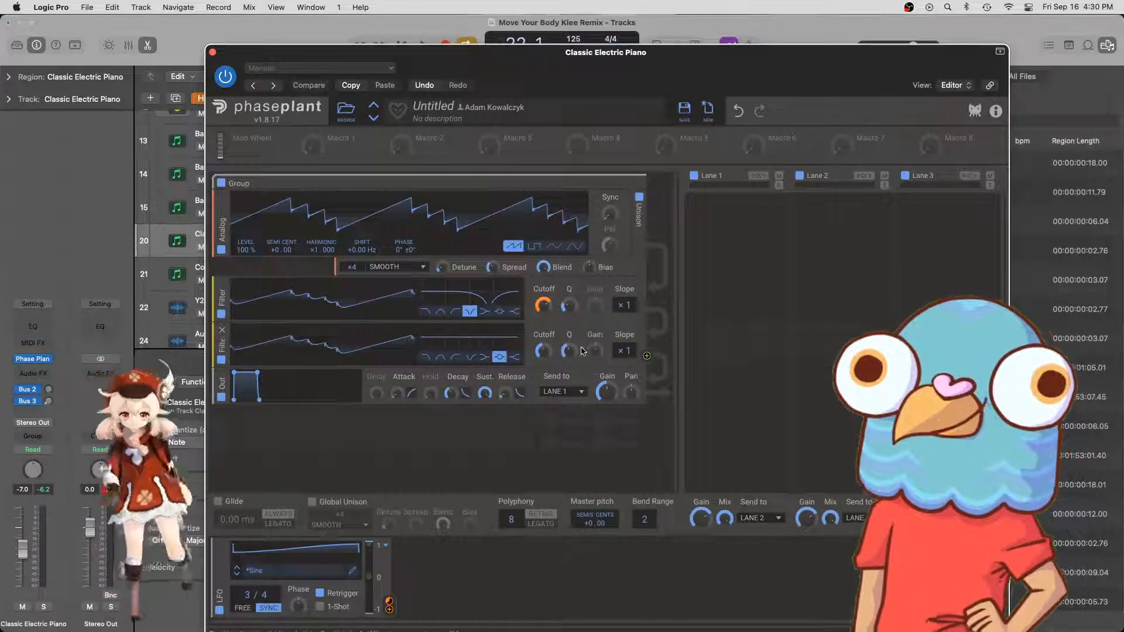
pyautogui.moveTo(597, 351); pyautogui.dragTo(569, 343)
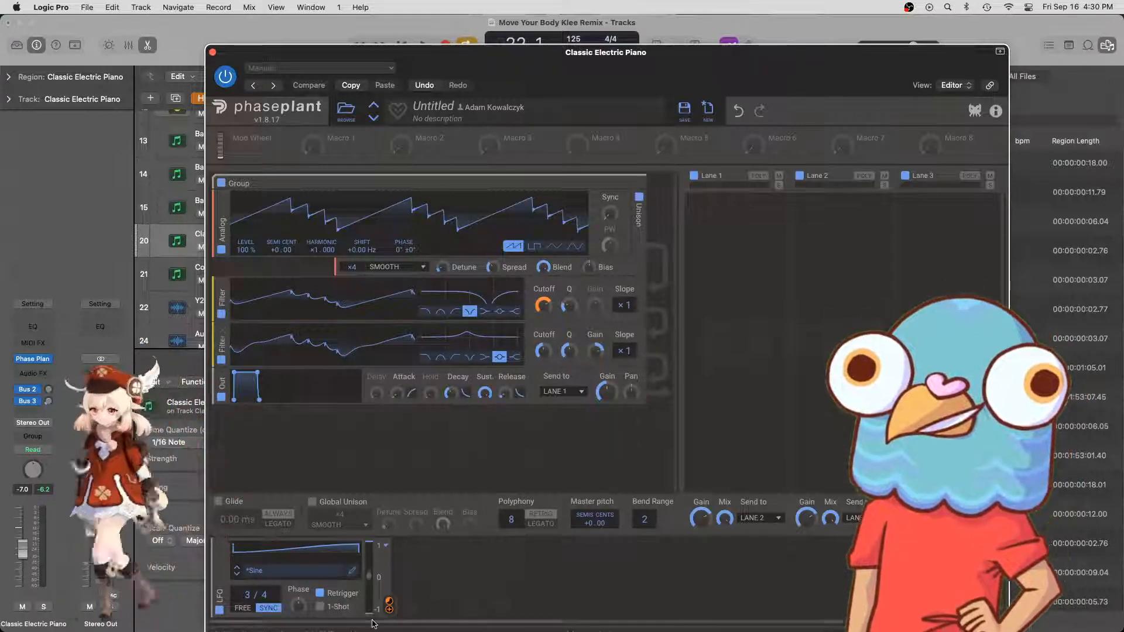
# - Route the LFO to the peak filter's Cutoff, adjust its modulation depth, and lengthen the output envelope's attack
pyautogui.moveTo(389, 608); pyautogui.dragTo(544, 321)
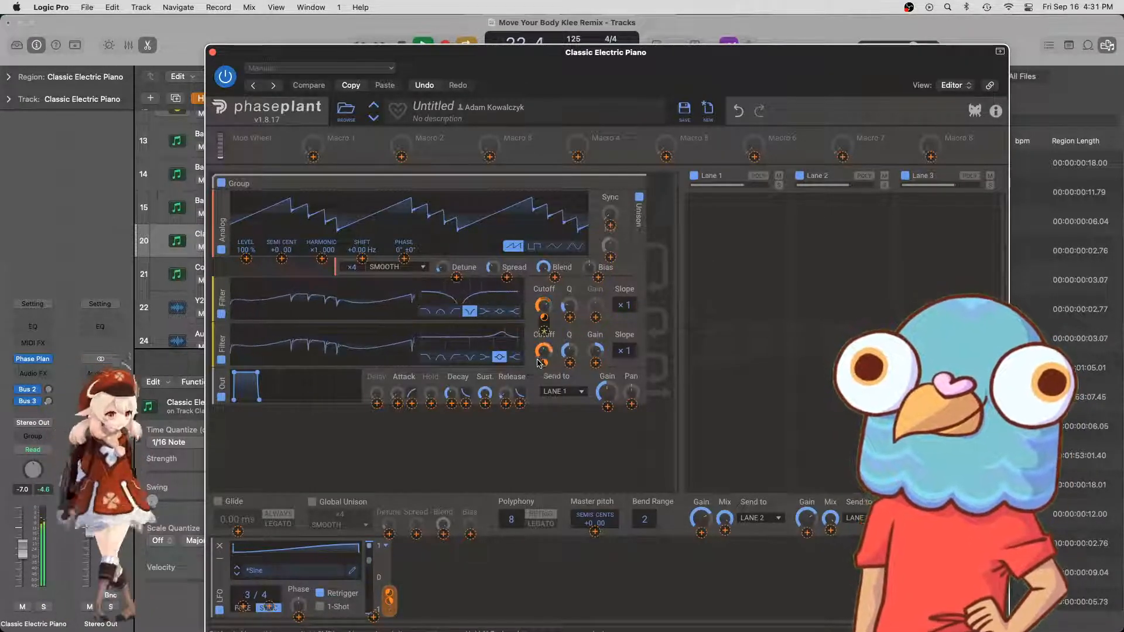
pyautogui.moveTo(547, 360); pyautogui.dragTo(544, 353)
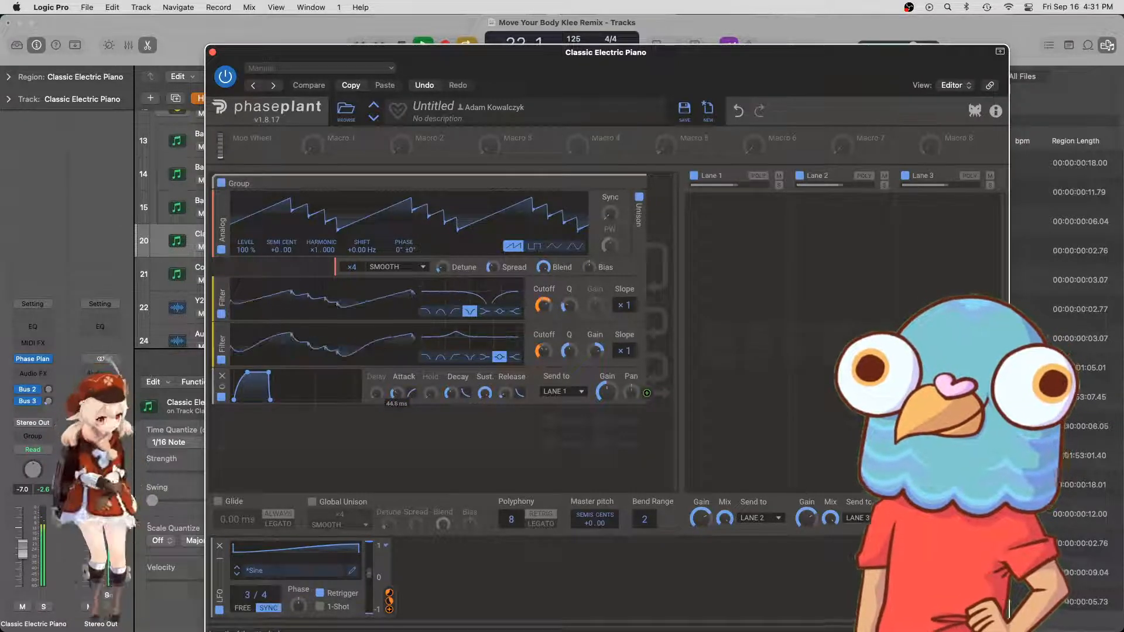
pyautogui.moveTo(395, 400); pyautogui.dragTo(396, 383)
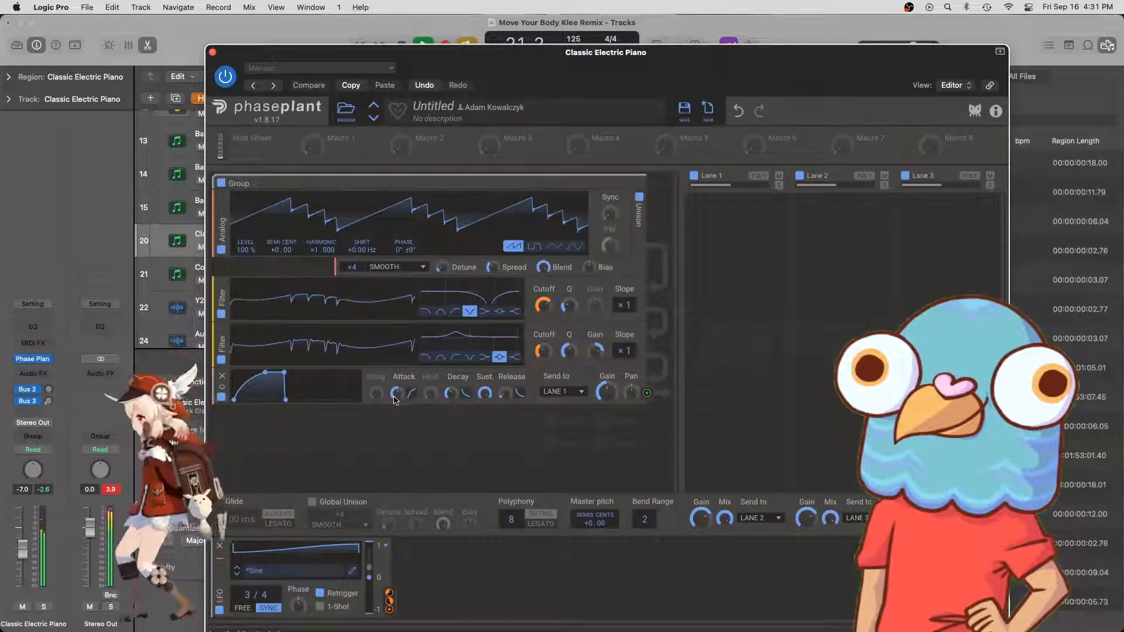
# - Add a Chorus effect to Lane 1 and adjust its mix
pyautogui.click(707, 226)
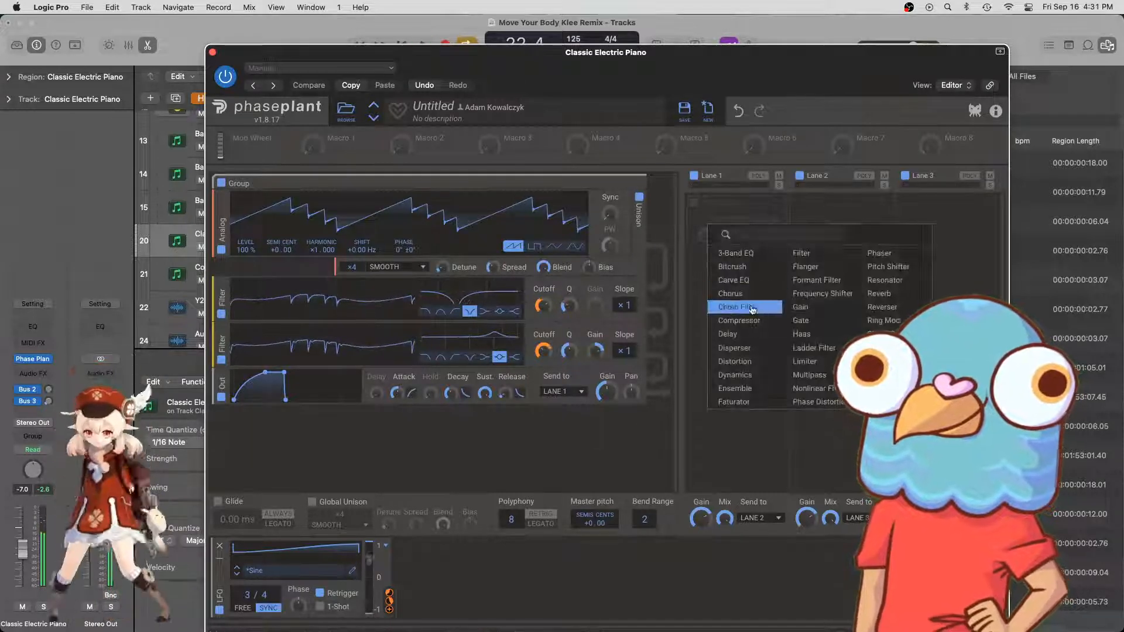
pyautogui.click(751, 294)
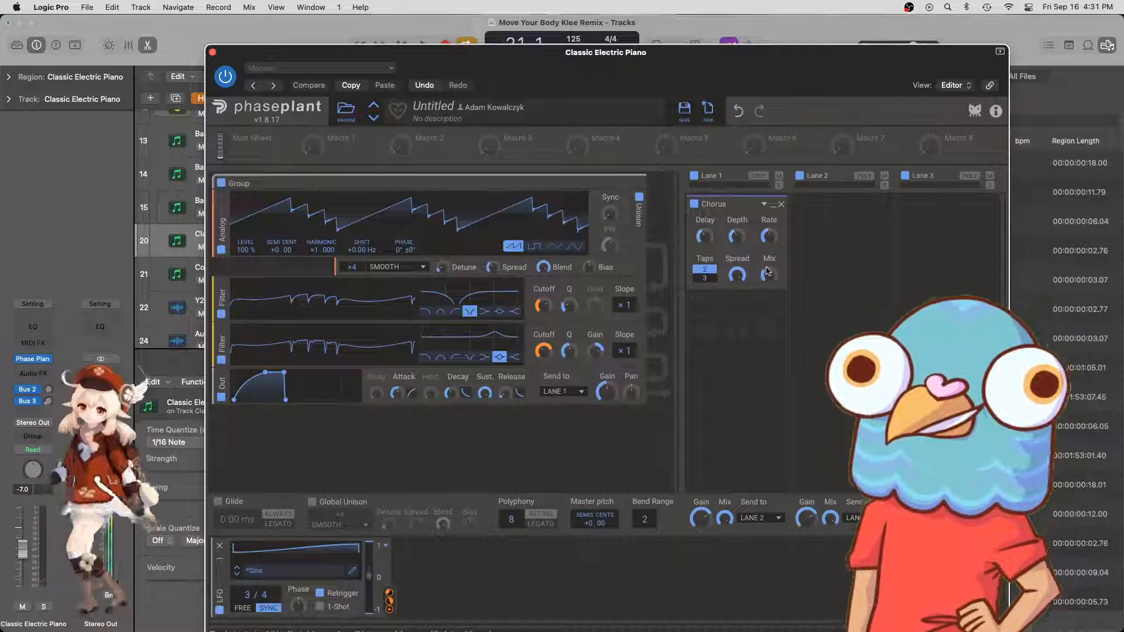
pyautogui.moveTo(769, 271); pyautogui.dragTo(768, 265)
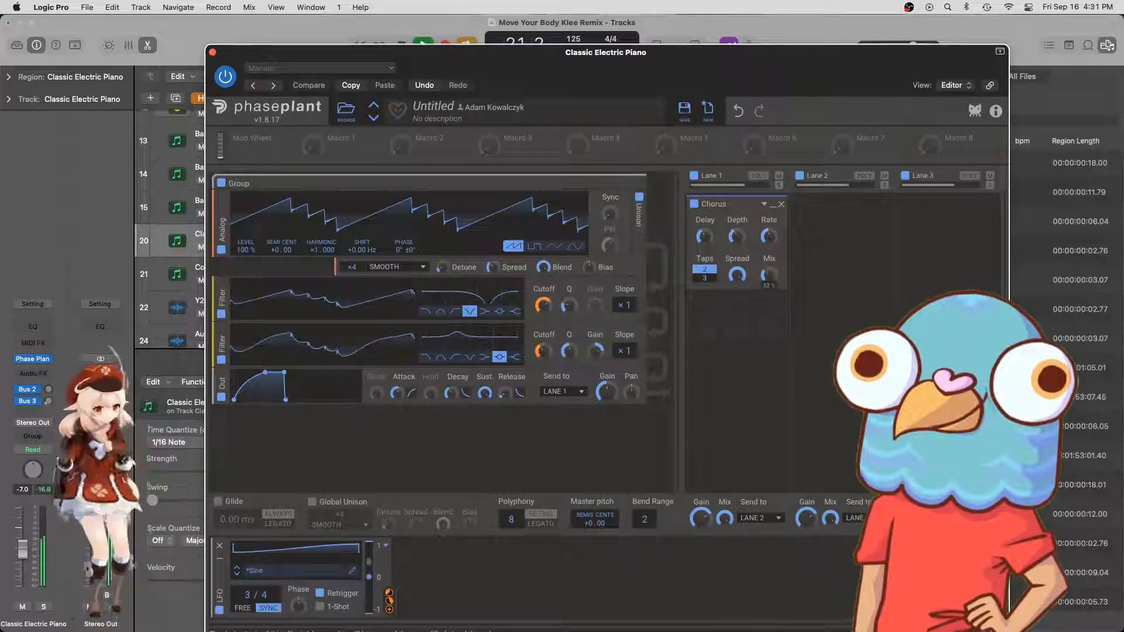
# - Add an Ensemble with 2 voices below the Chorus, adjust its mix, and collapse both effects
pyautogui.click(754, 312)
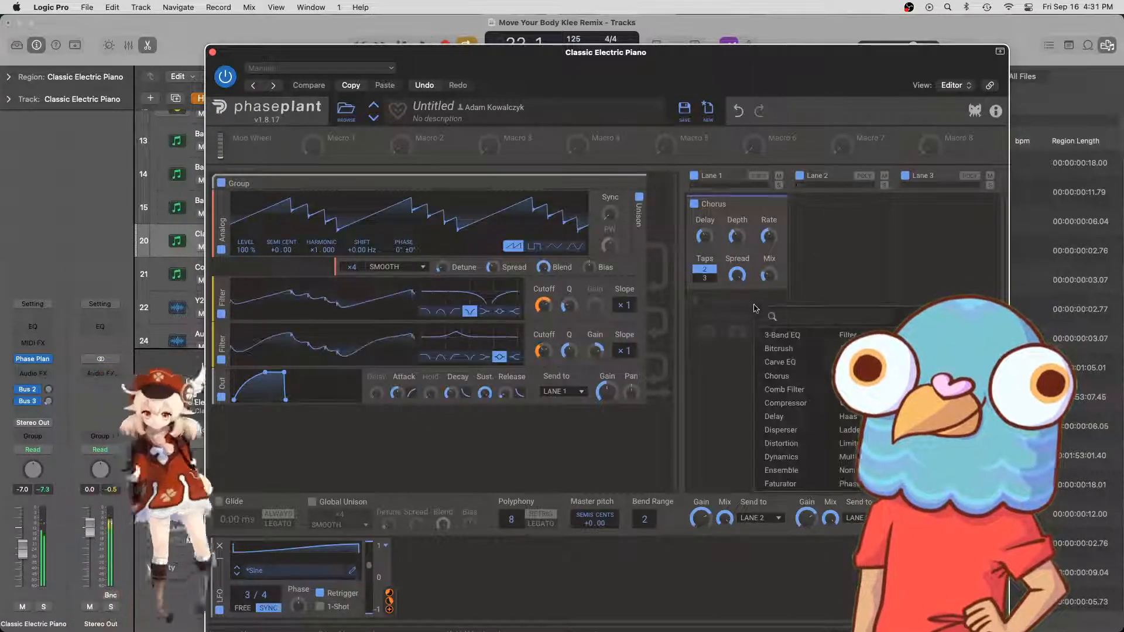
pyautogui.click(796, 471)
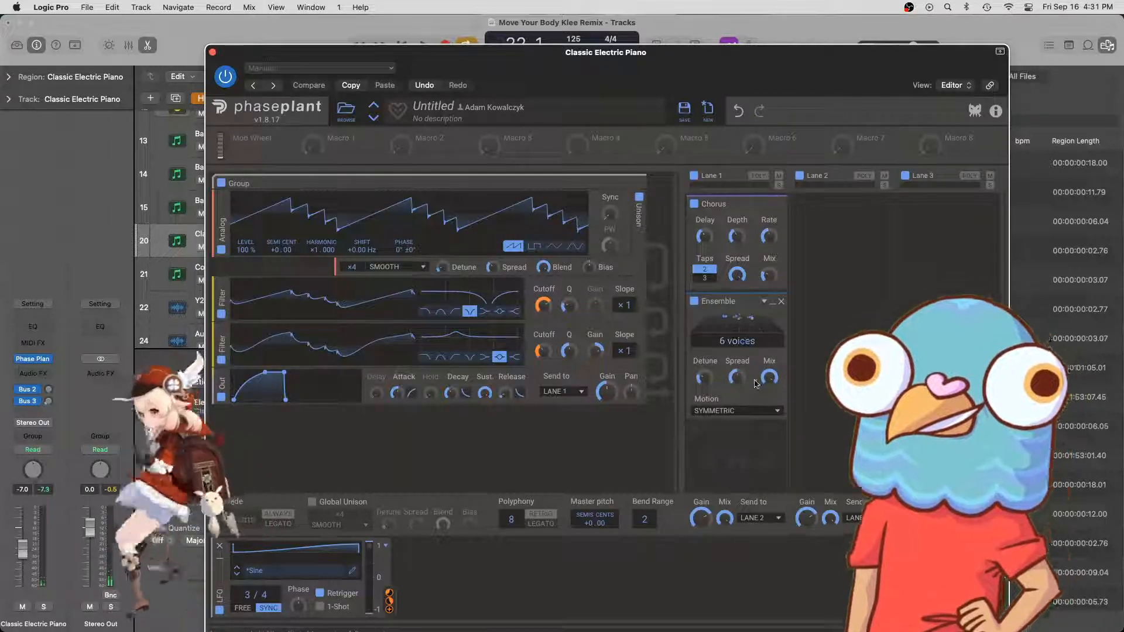
pyautogui.moveTo(769, 377); pyautogui.dragTo(769, 371)
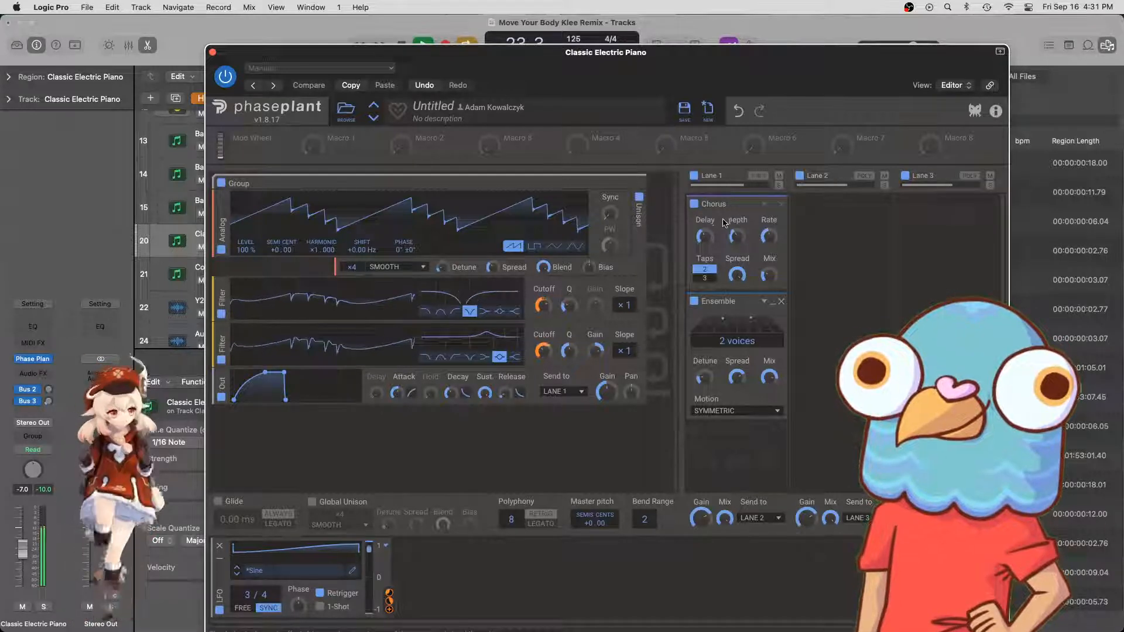
pyautogui.click(764, 204)
pyautogui.click(773, 204)
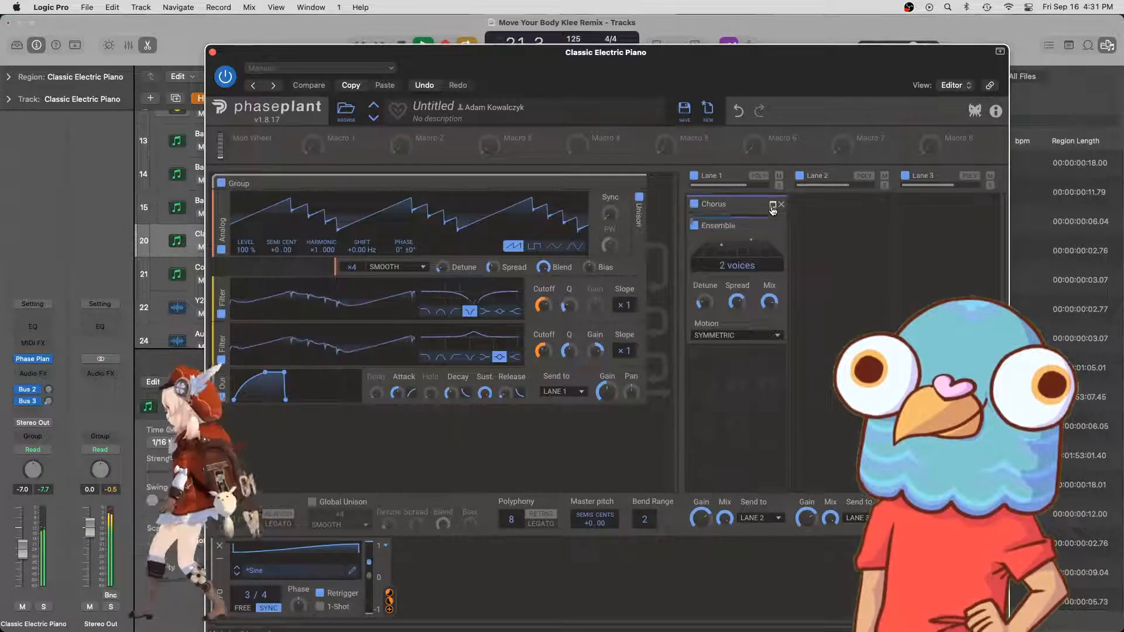
pyautogui.click(776, 224)
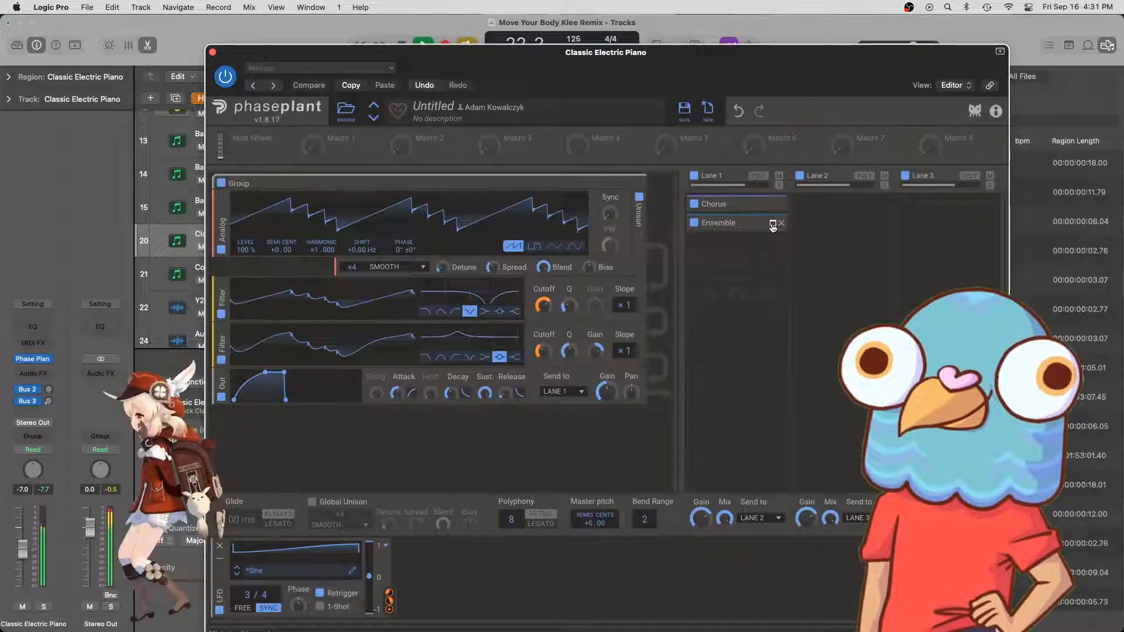
# - Add a Compressor to Lane 1 with the Brickwall preset, adjust its makeup gain during playback, and collapse it
pyautogui.click(720, 254)
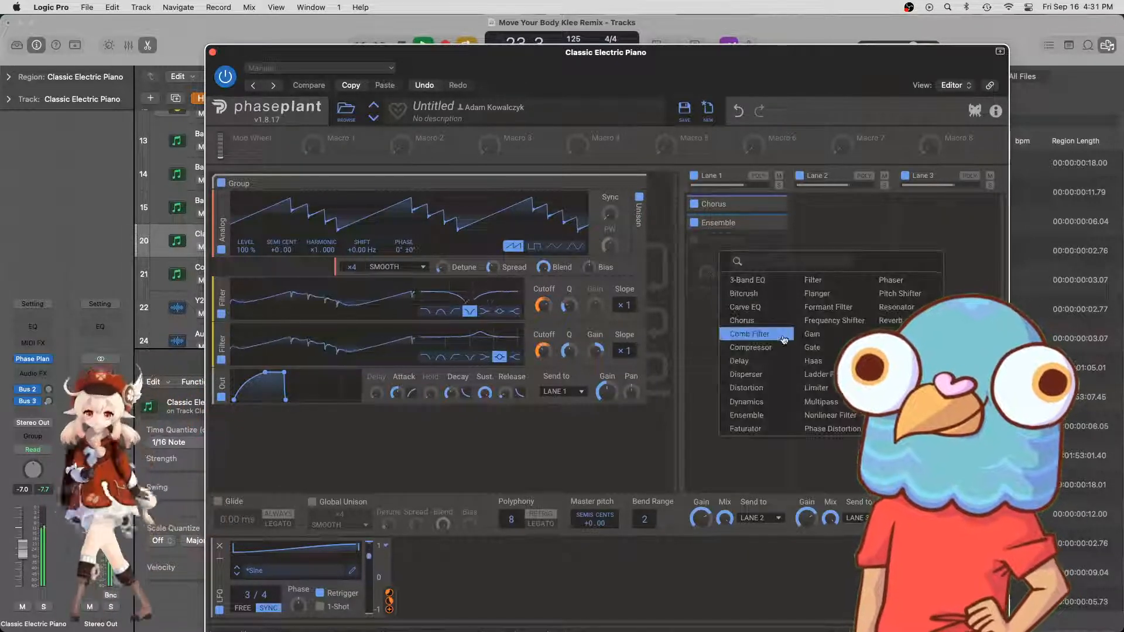
pyautogui.click(753, 355)
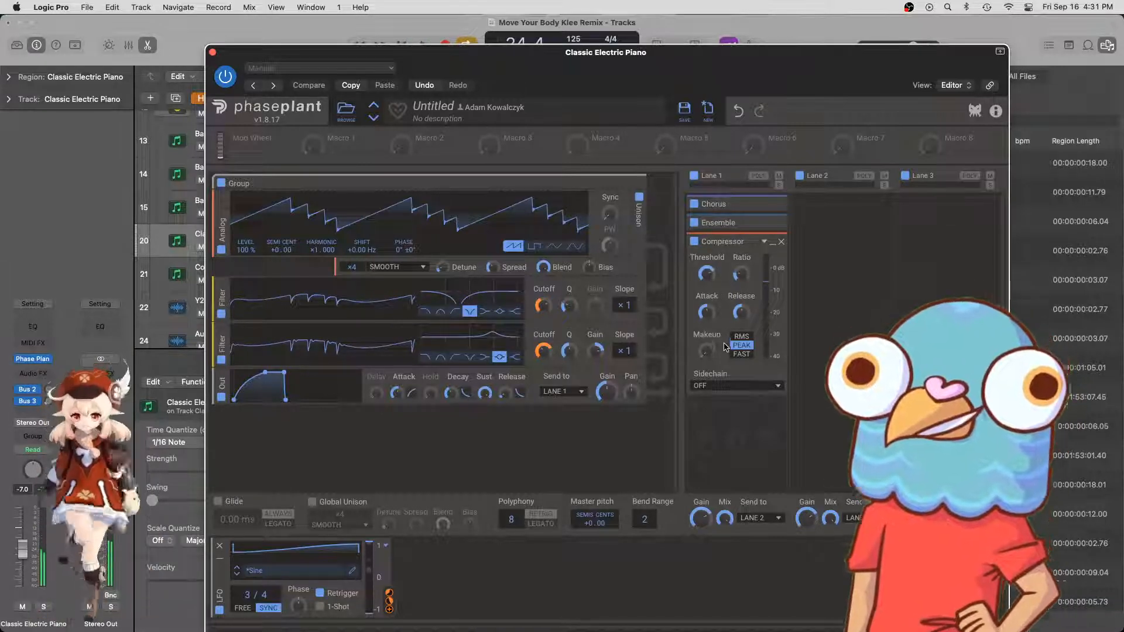
pyautogui.click(762, 242)
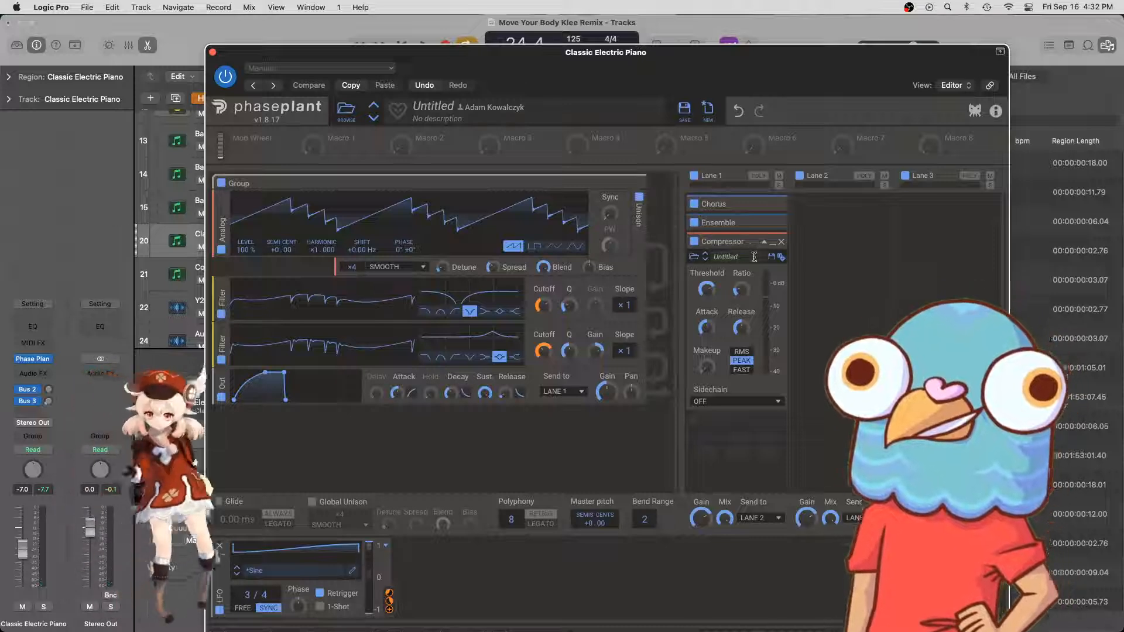
pyautogui.click(706, 261)
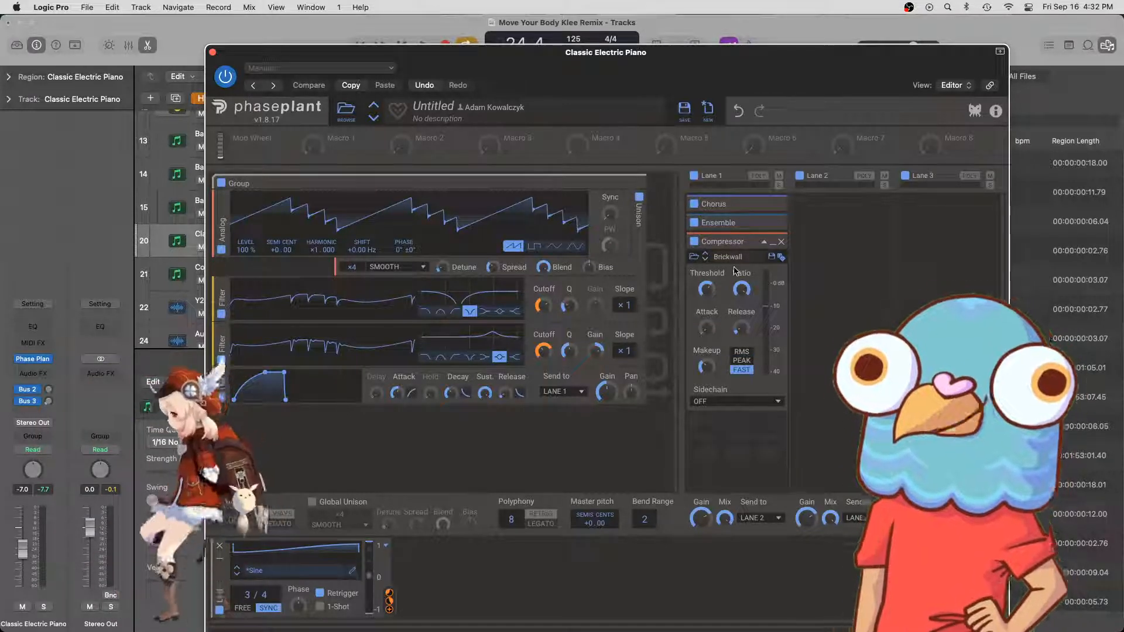
pyautogui.press('space')
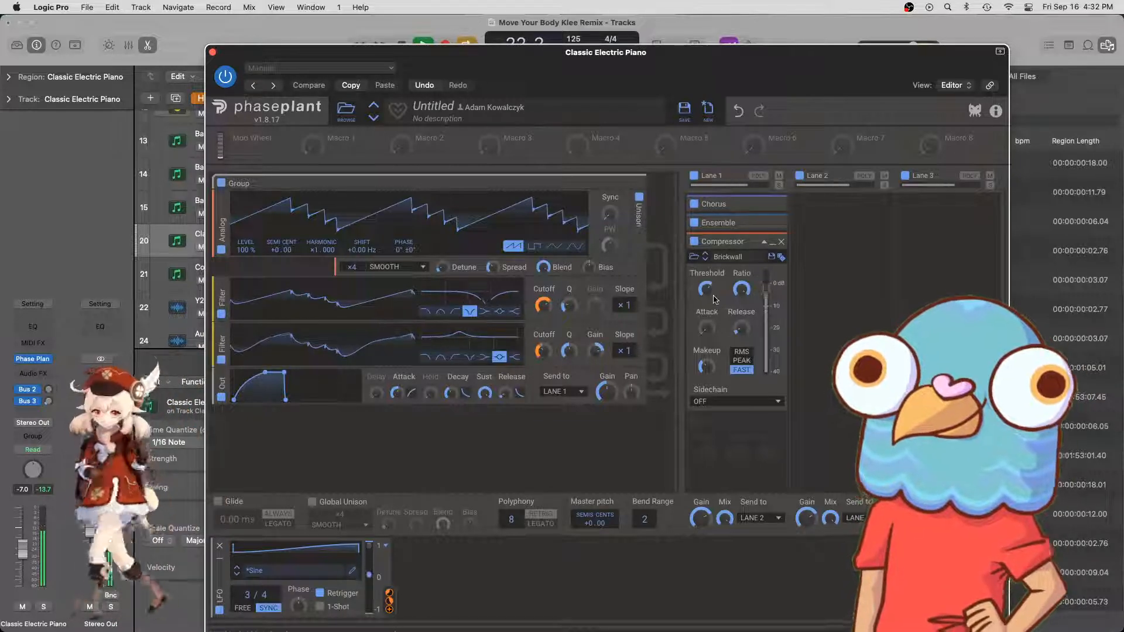
pyautogui.moveTo(706, 366); pyautogui.dragTo(707, 359)
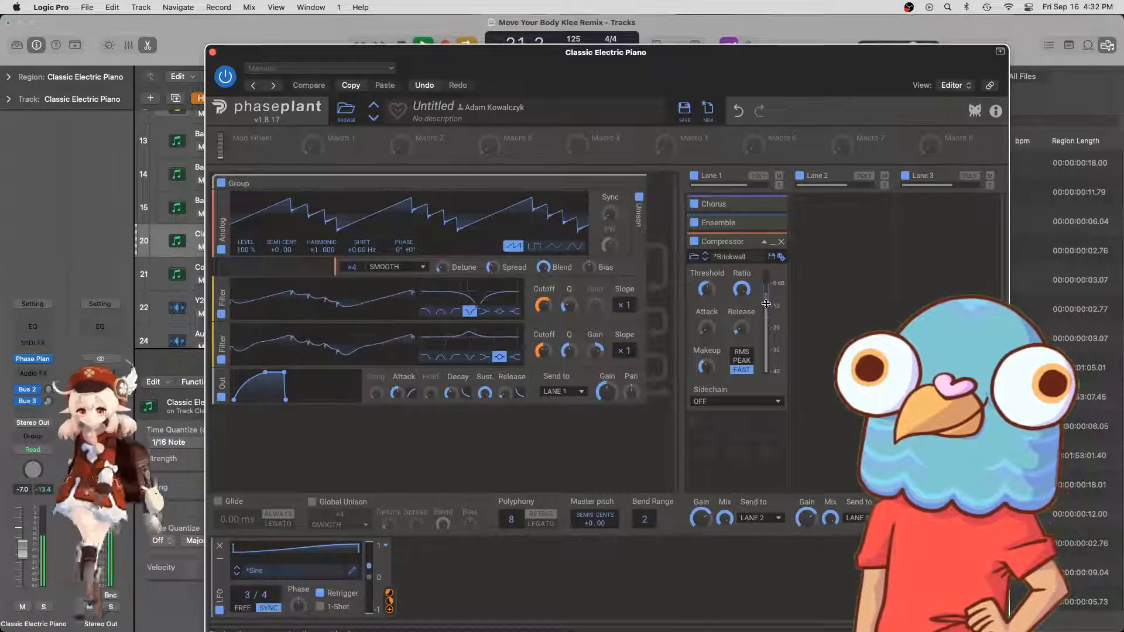
pyautogui.click(772, 242)
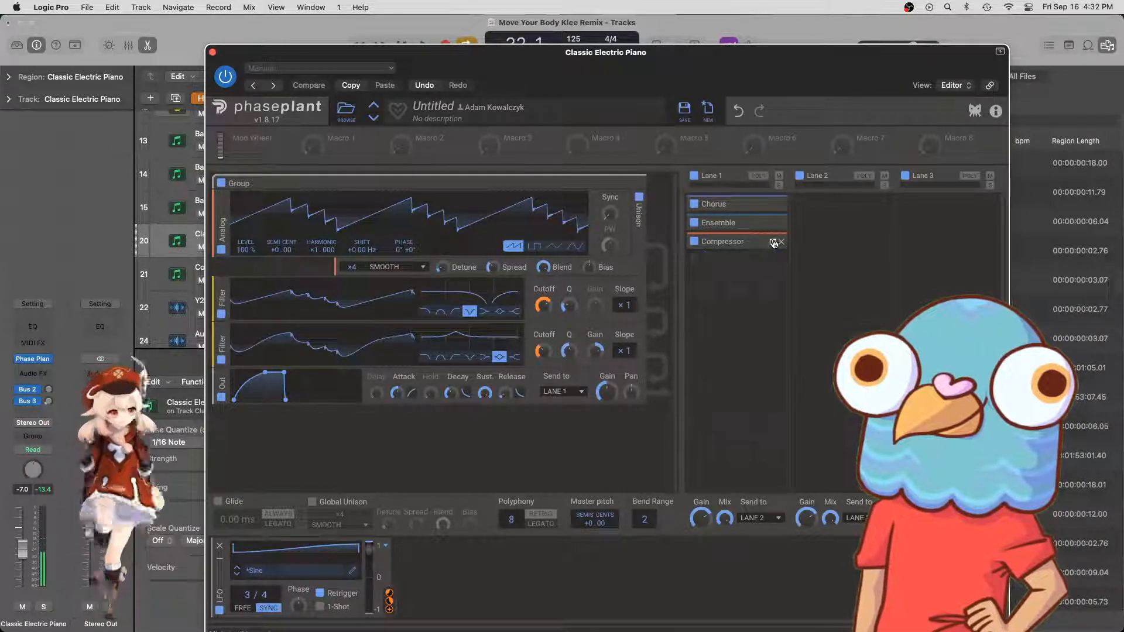
# - Add a Slice EQ below the Compressor with a low cut at about 140 Hz and a 96 dB/oct slope
pyautogui.click(747, 262)
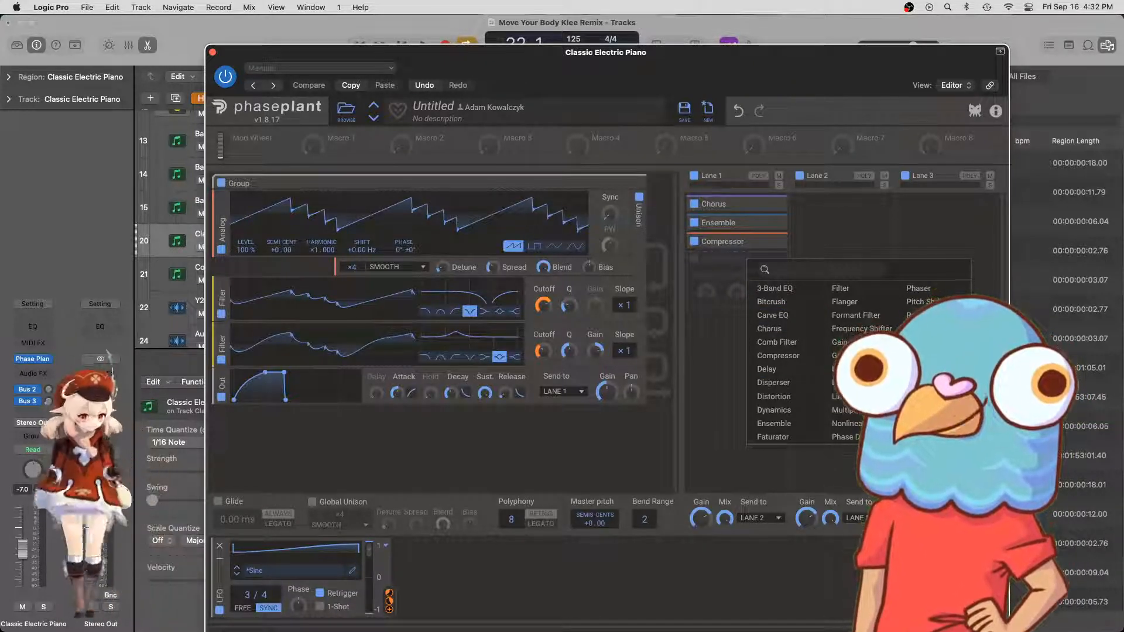
pyautogui.click(921, 369)
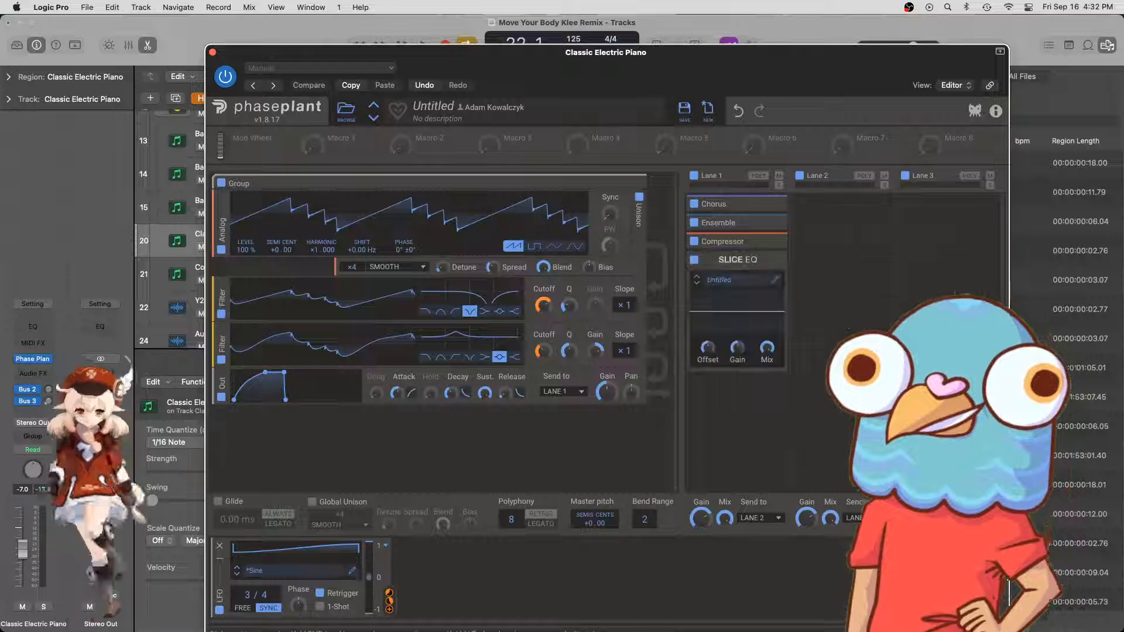
pyautogui.click(776, 280)
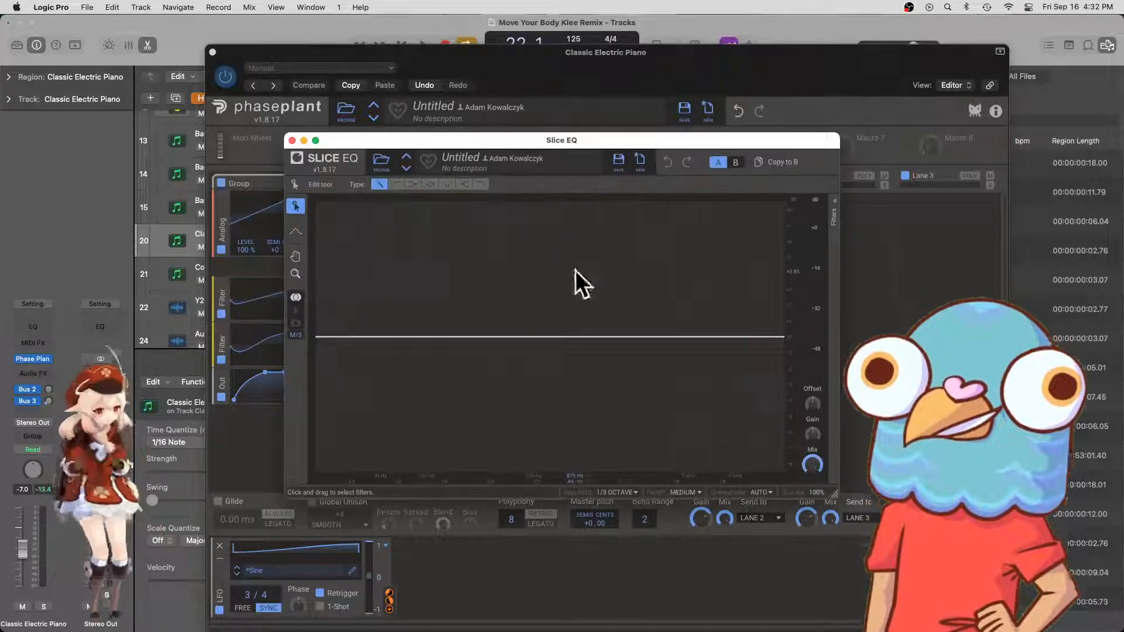
pyautogui.click(319, 339)
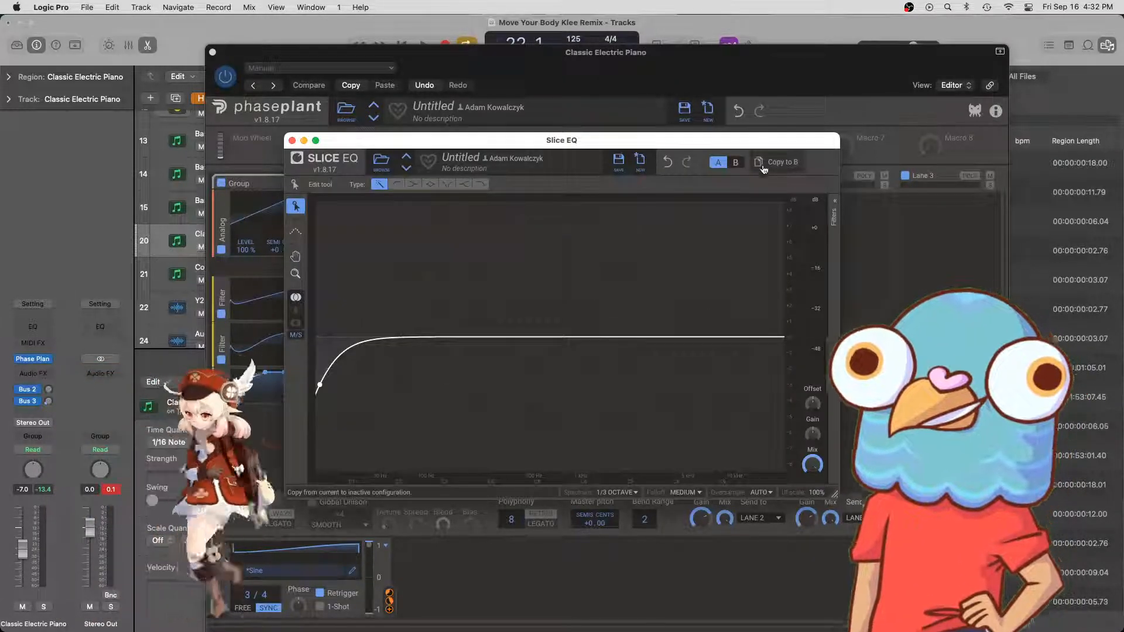
pyautogui.click(836, 201)
pyautogui.moveTo(758, 243); pyautogui.dragTo(759, 214)
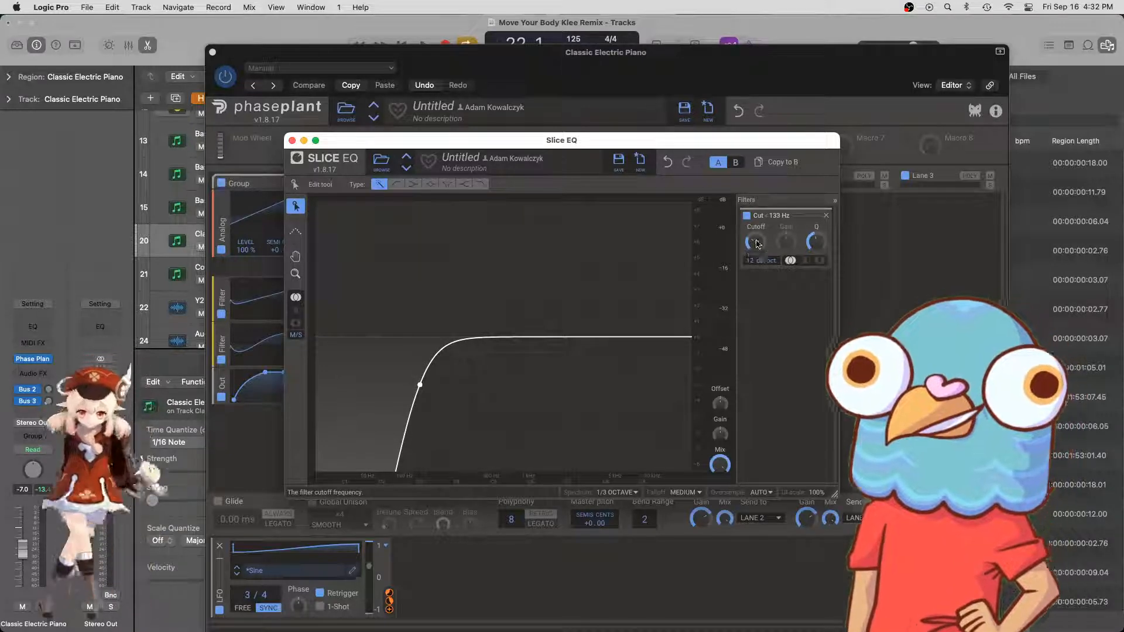
pyautogui.moveTo(751, 260); pyautogui.dragTo(751, 236)
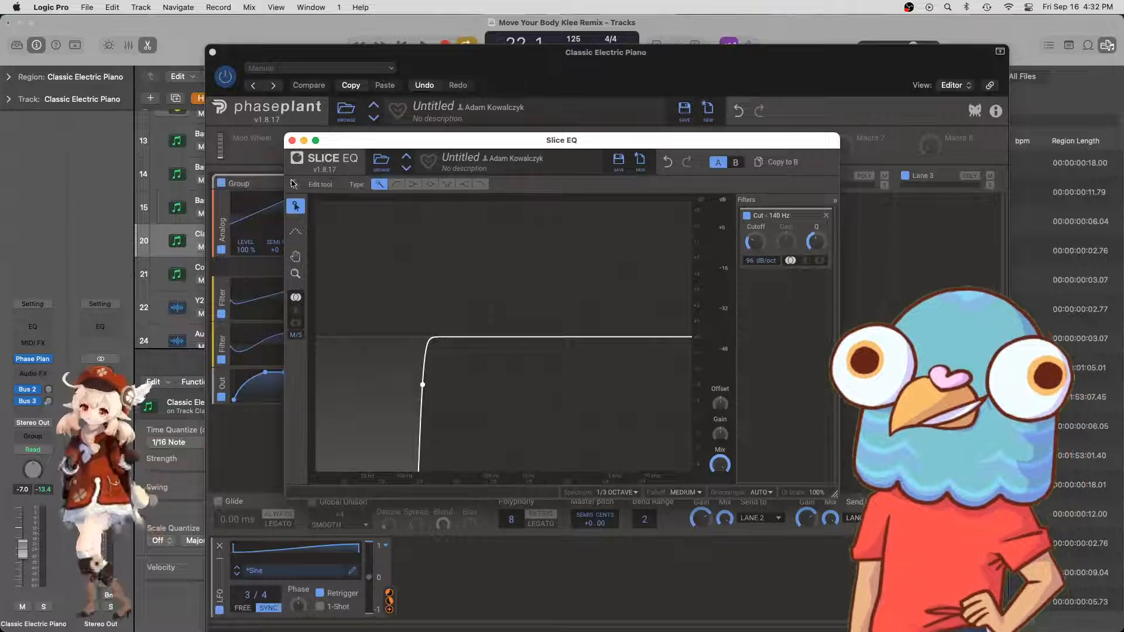
pyautogui.click(293, 141)
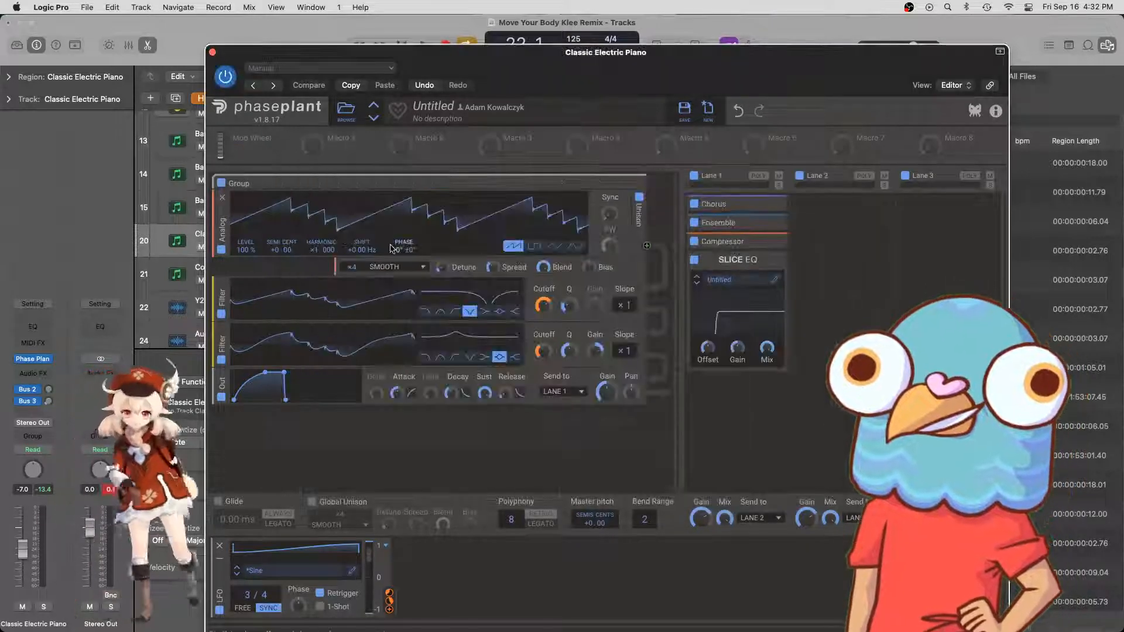
# - Reorder Lane 1 so the Slice EQ comes before the Compressor, and audition the sound
pyautogui.press('space')
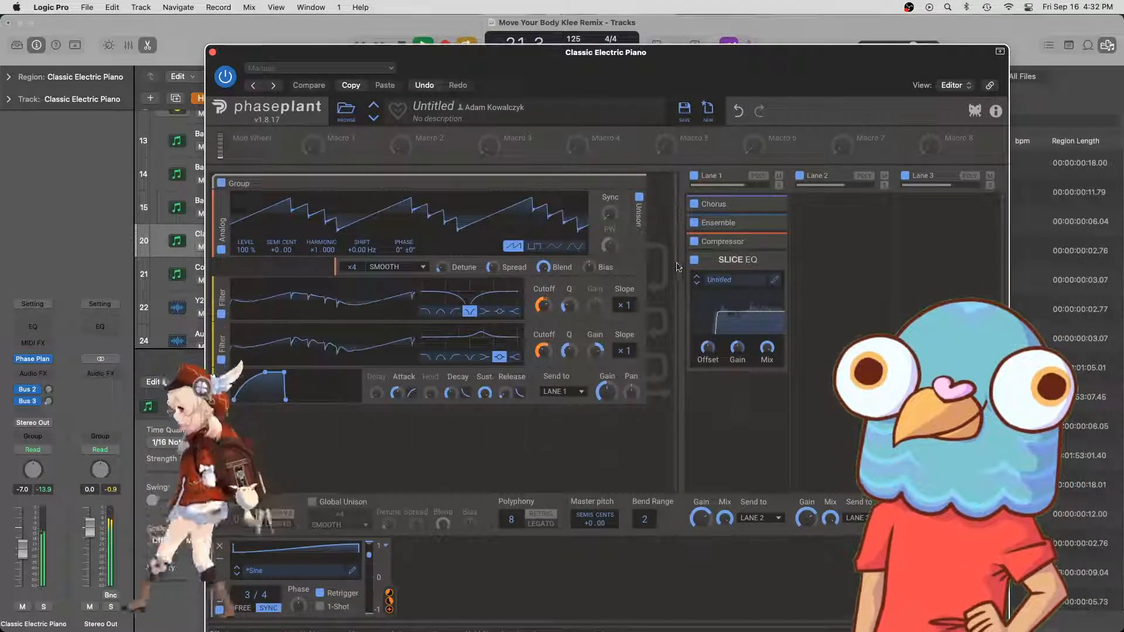
pyautogui.press('space')
pyautogui.moveTo(726, 261); pyautogui.dragTo(715, 306)
pyautogui.press('space')
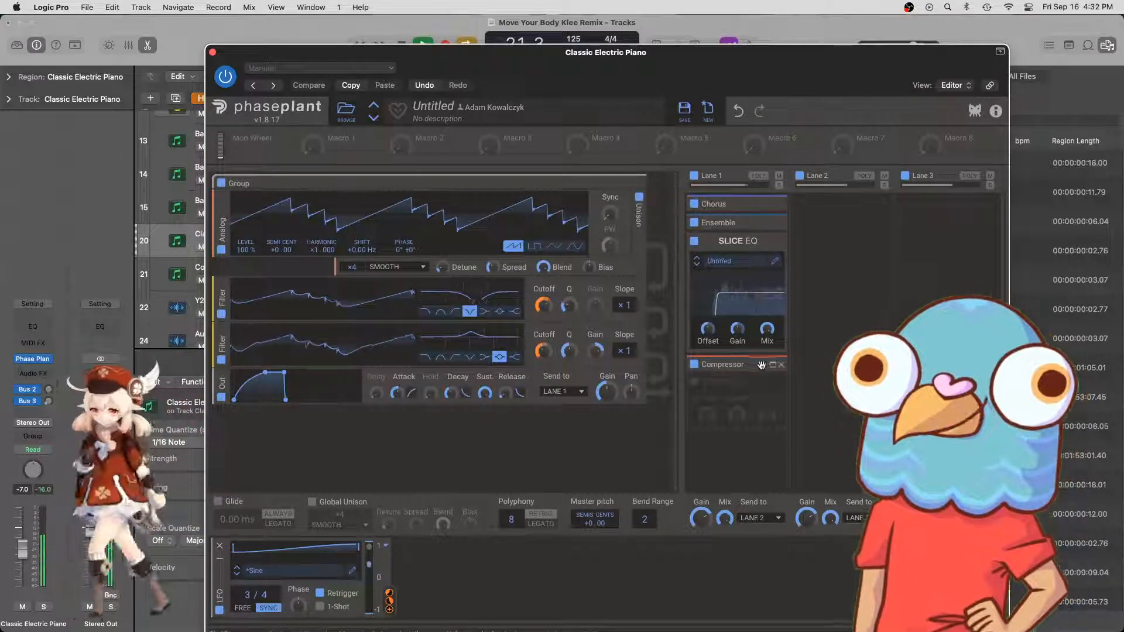
# - Fine-tune the output envelope's attack and raise the Compressor's makeup gain during playback
pyautogui.click(762, 364)
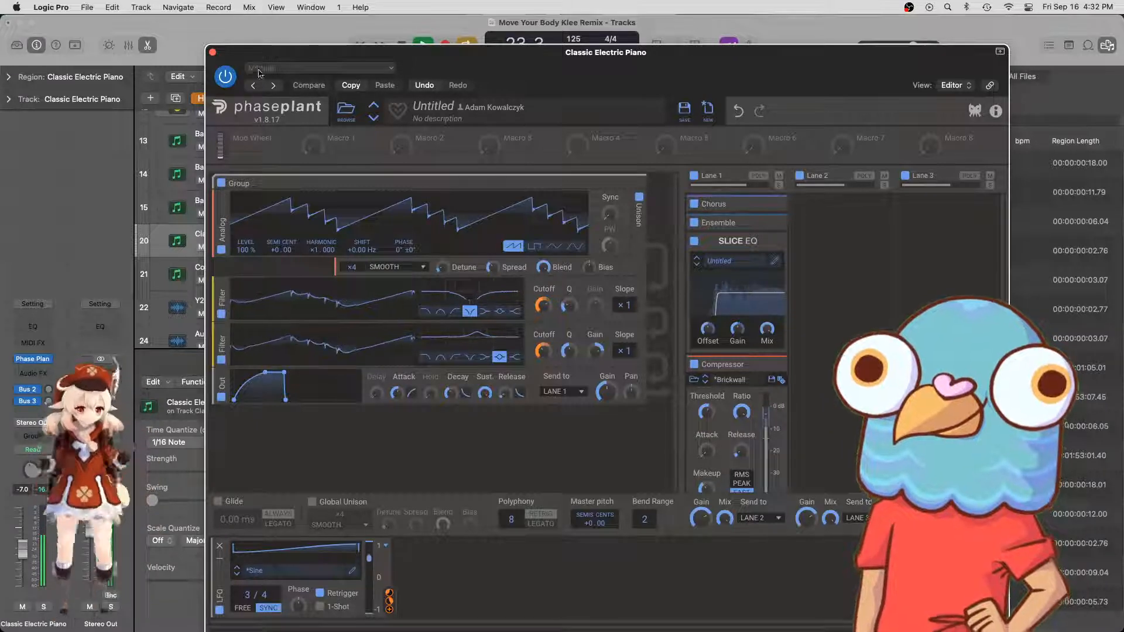
pyautogui.moveTo(265, 55); pyautogui.dragTo(261, 27)
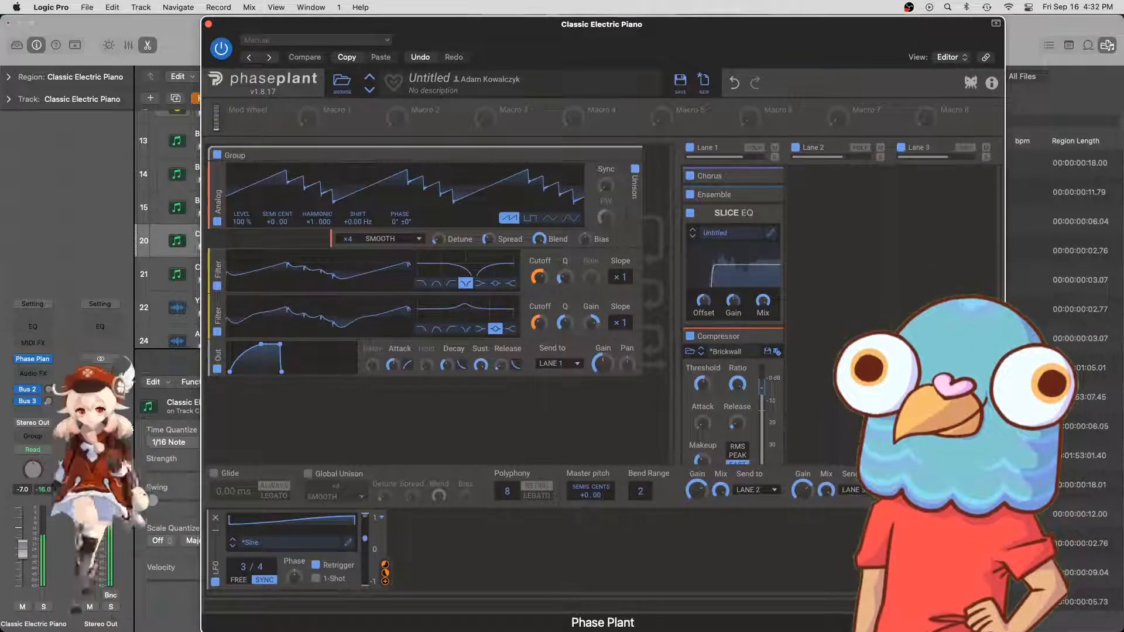
pyautogui.click(96, 456)
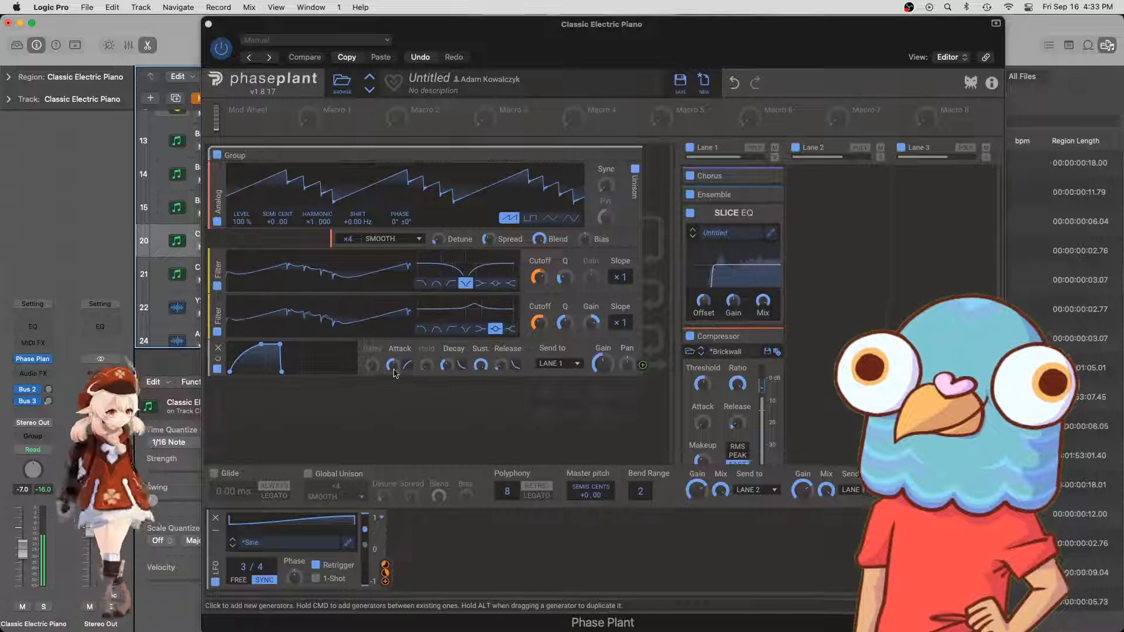
pyautogui.moveTo(394, 367); pyautogui.dragTo(394, 364)
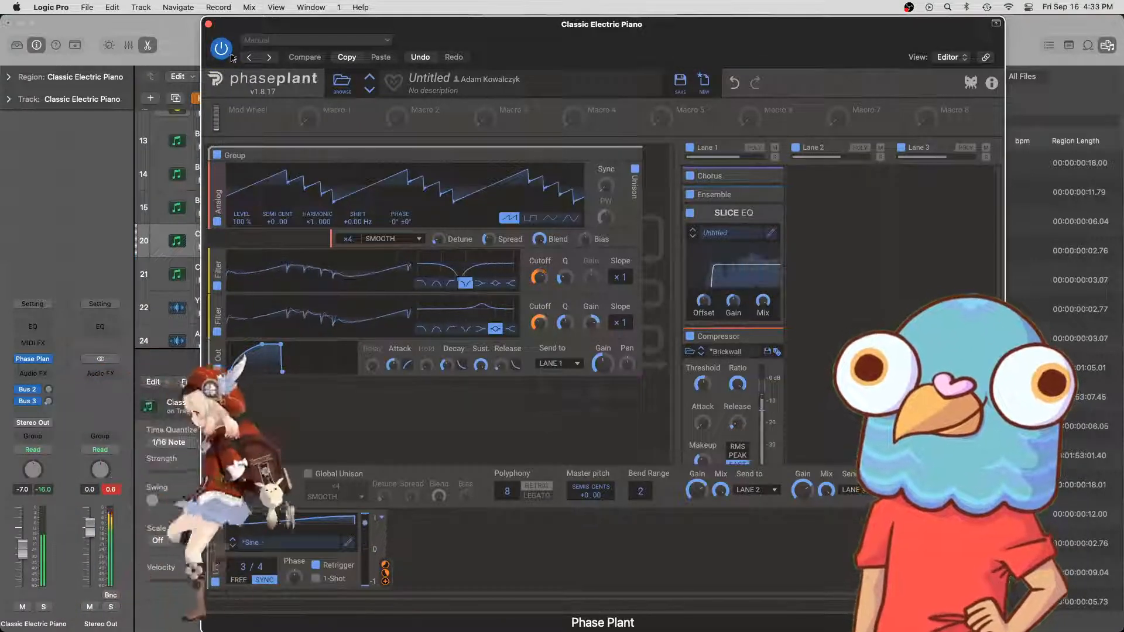
pyautogui.scroll(-3, 702, 389)
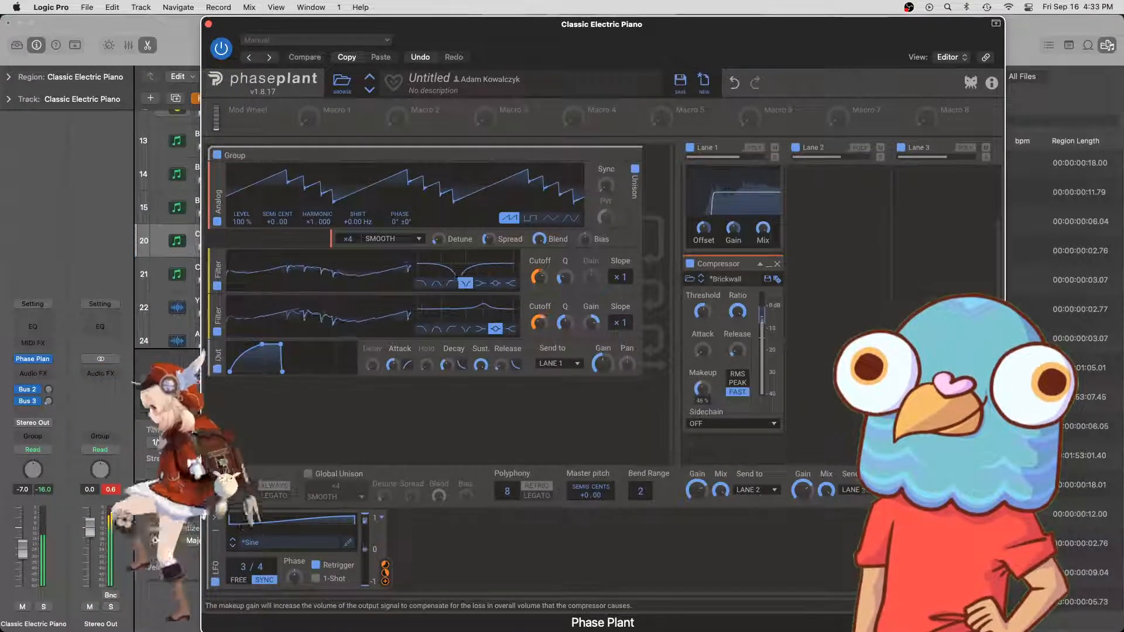
pyautogui.moveTo(703, 389); pyautogui.dragTo(702, 375)
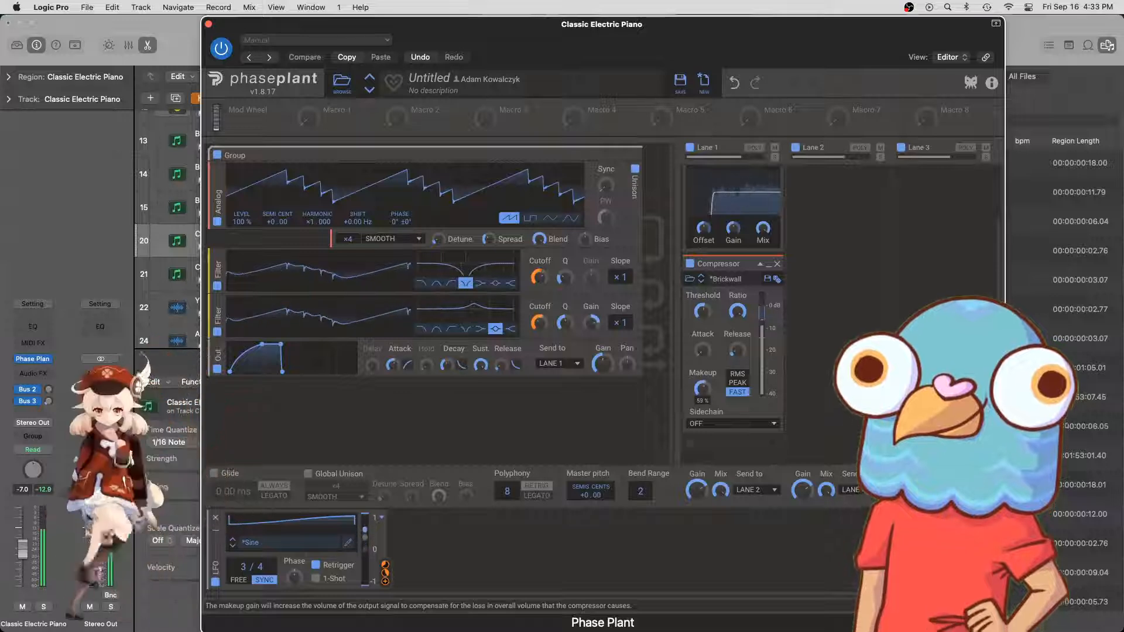
# - Close the synth window and insert the stereo OneKnob Pumper on the Classic Electric Piano channel
pyautogui.click(208, 24)
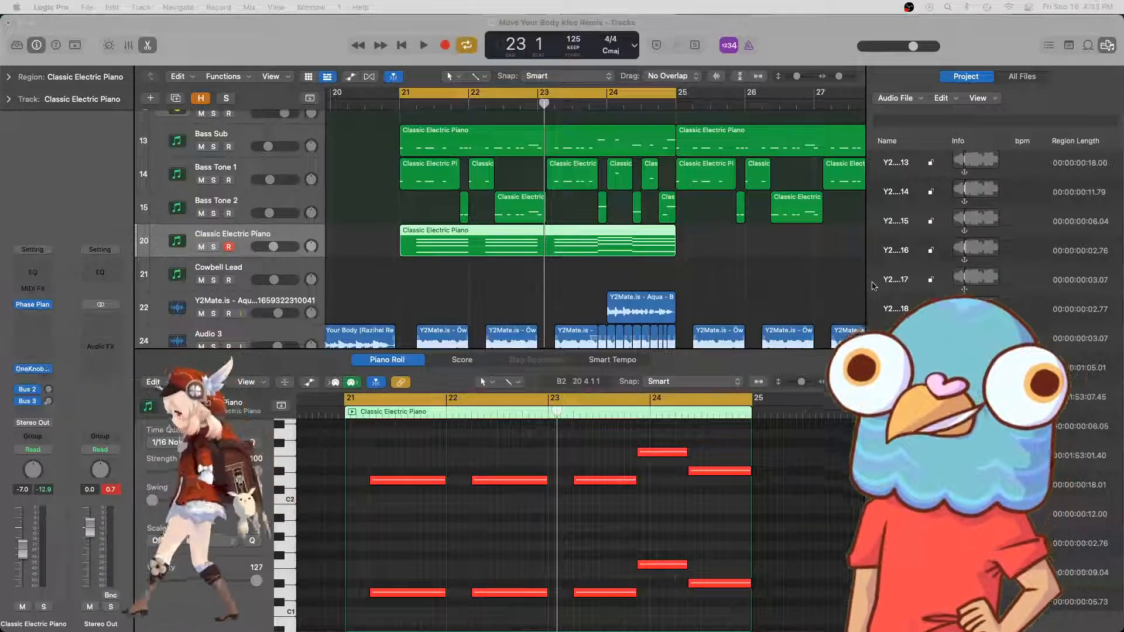
pyautogui.moveTo(786, 201); pyautogui.dragTo(751, 207)
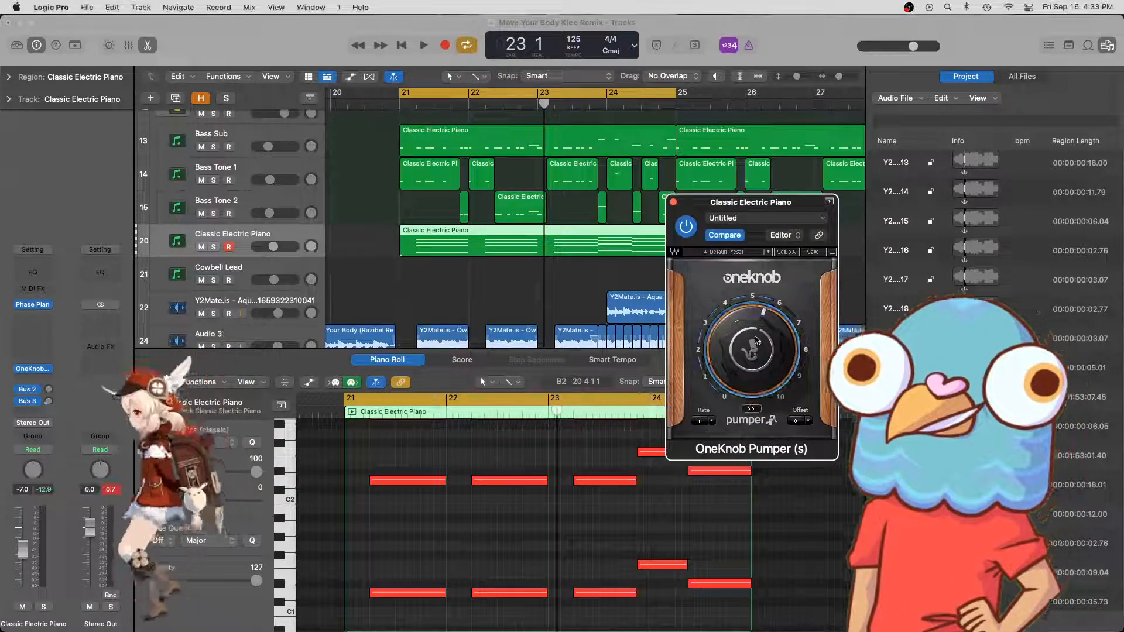
# - Raise the OneKnob Pumper amount to about 7, audition the chords, and close the plug-in window
pyautogui.moveTo(754, 351); pyautogui.dragTo(755, 341)
pyautogui.press('space')
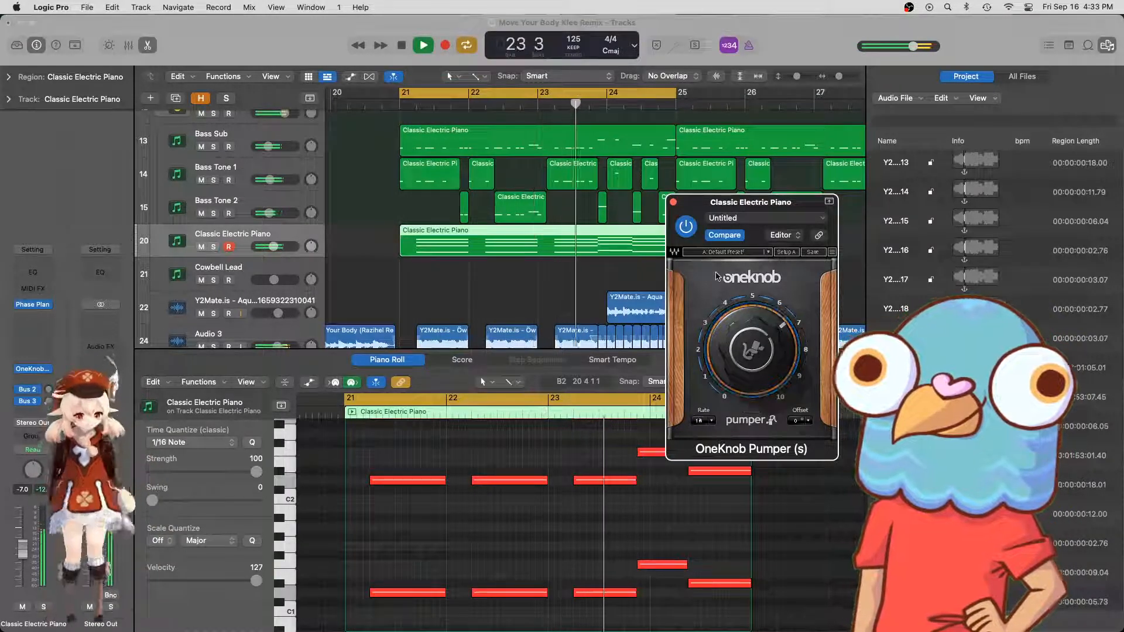
pyautogui.click(674, 203)
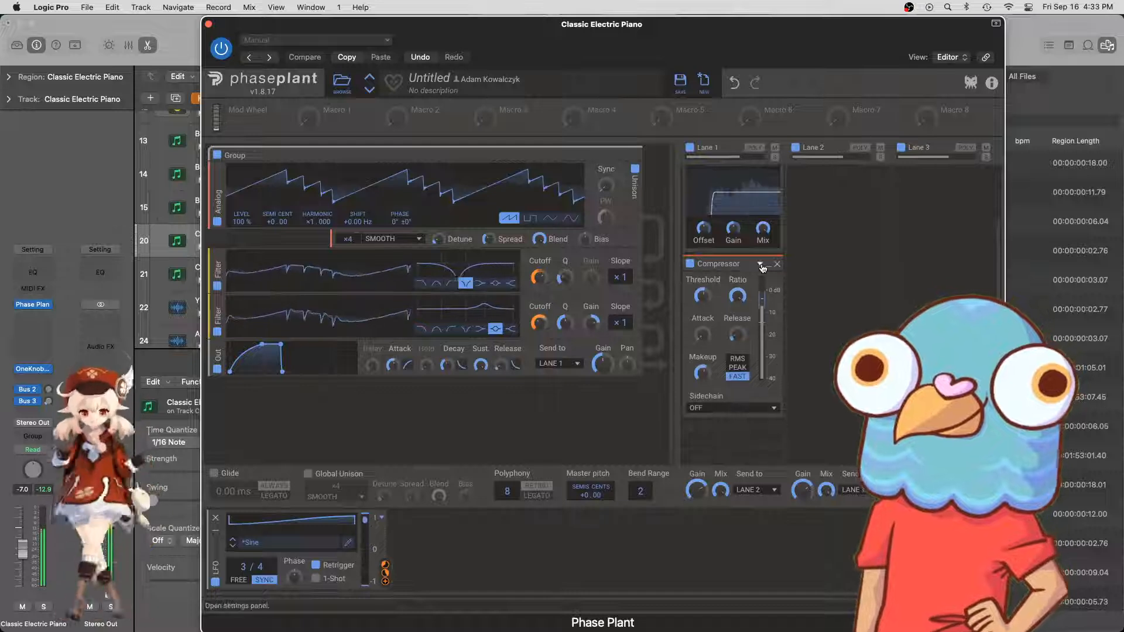
# - Collapse the Slice EQ and Compressor in Phase Plant's Lane 1, and add a Filter snapin between them
pyautogui.scroll(3, 770, 240)
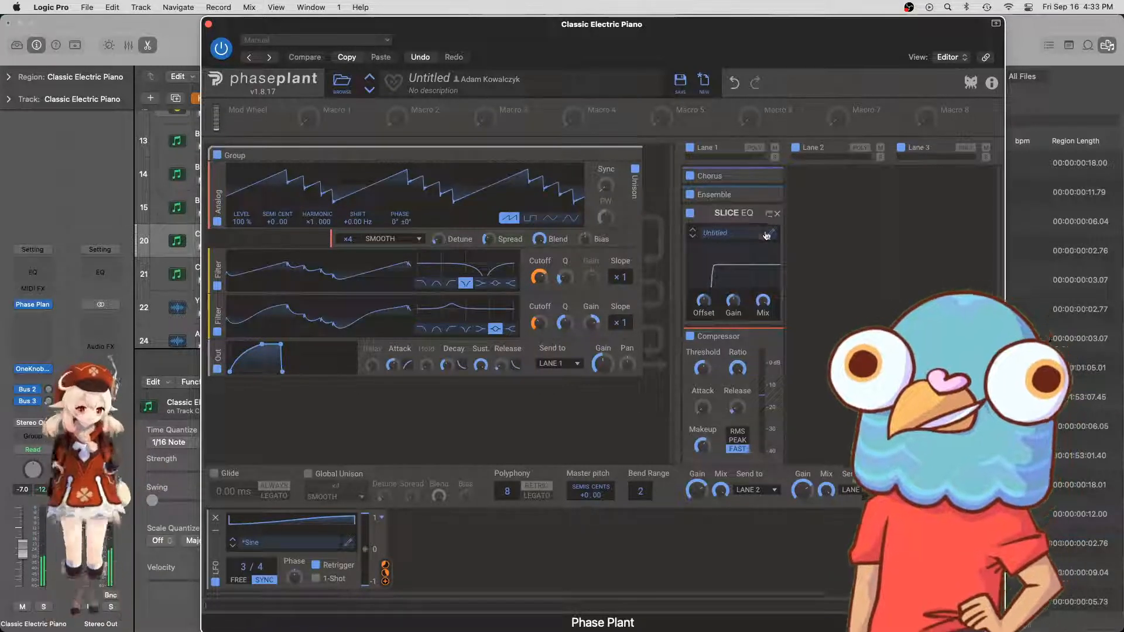
pyautogui.click(769, 216)
pyautogui.click(769, 234)
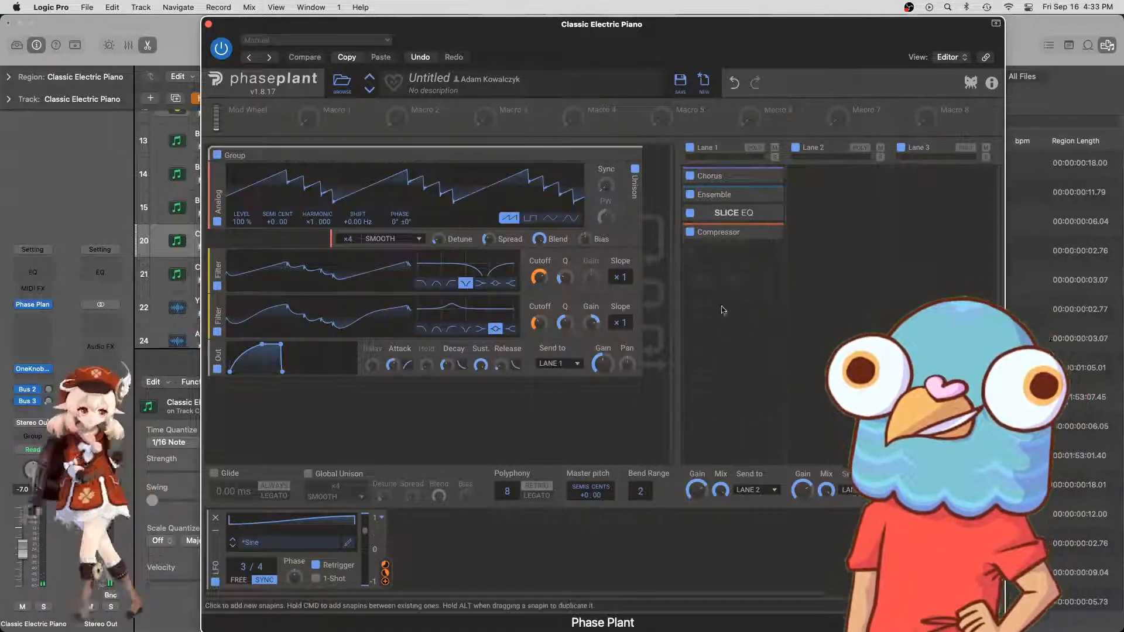
pyautogui.click(726, 287)
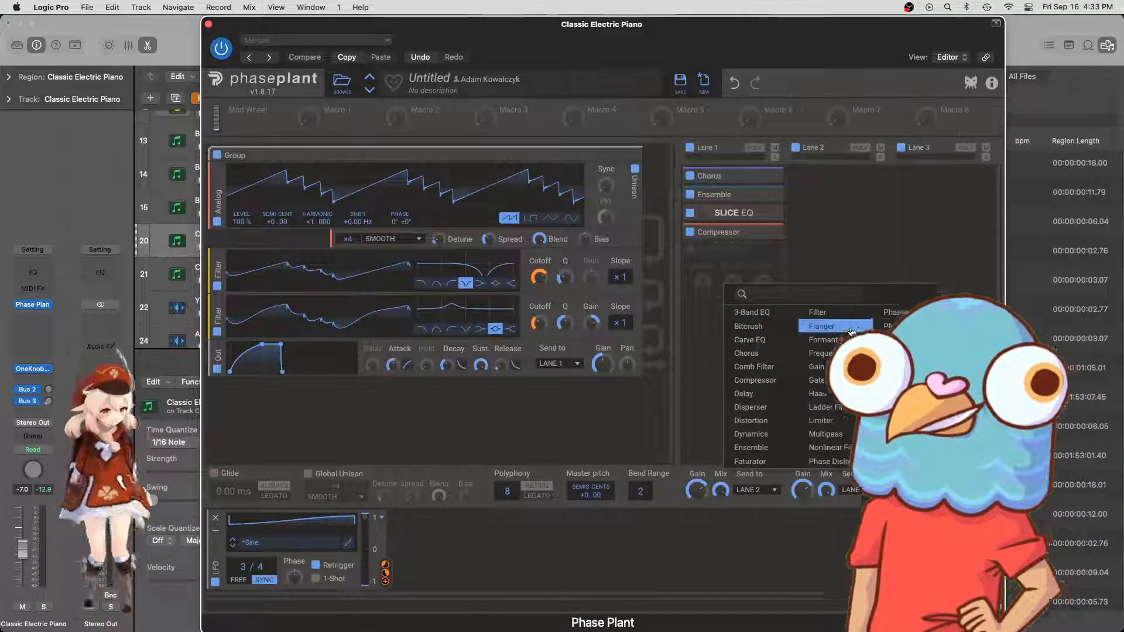
pyautogui.click(818, 312)
pyautogui.moveTo(719, 254); pyautogui.dragTo(718, 235)
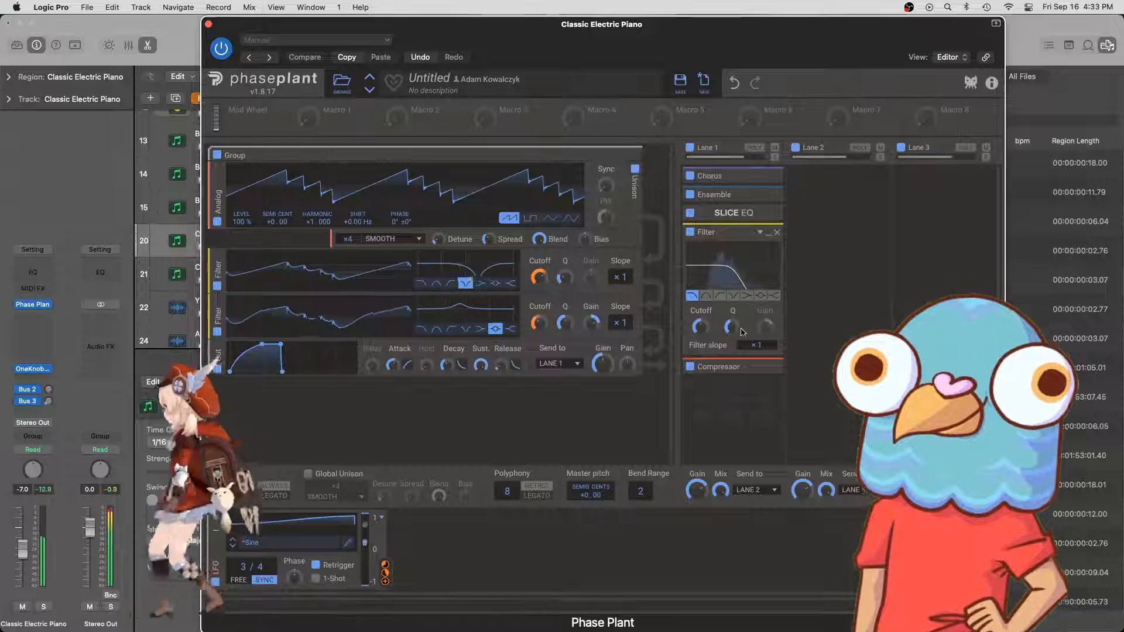
# - Shape the lane Filter's low-pass with more Q, modulate its cutoff with the LFO, and close the synth window
pyautogui.moveTo(732, 326); pyautogui.dragTo(703, 363)
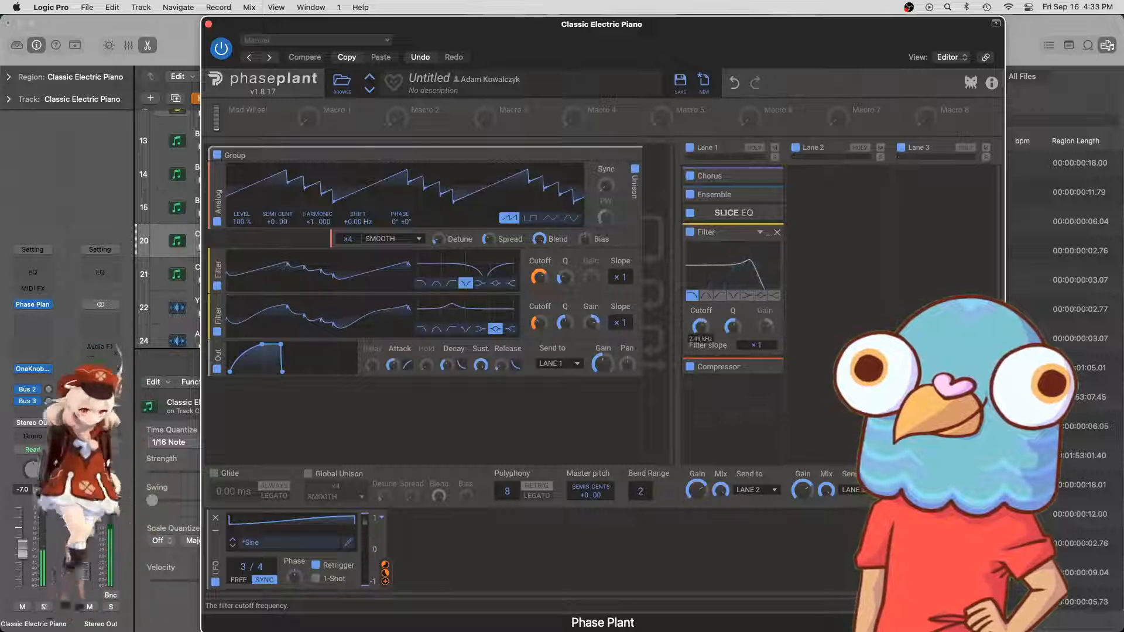
pyautogui.click(385, 581)
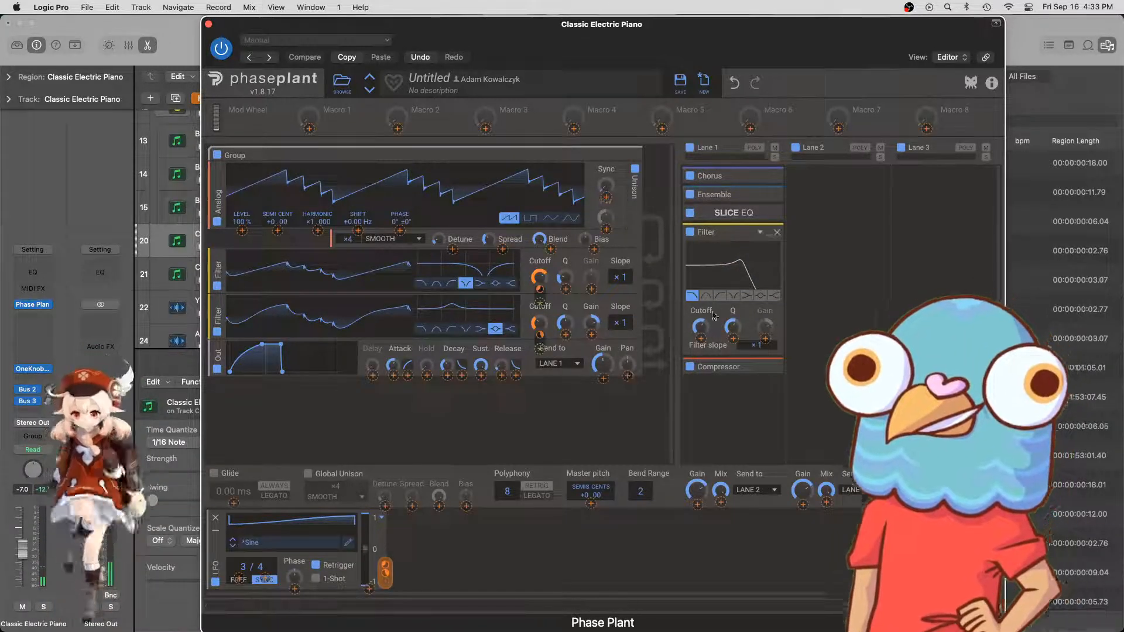
pyautogui.click(701, 339)
pyautogui.moveTo(701, 337); pyautogui.dragTo(702, 328)
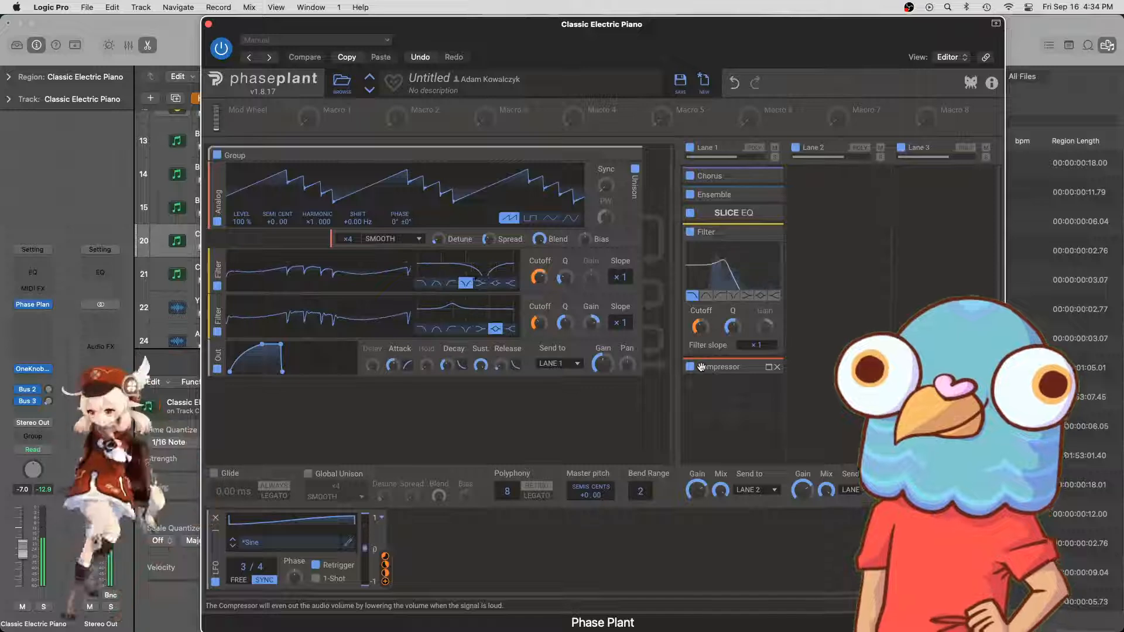
pyautogui.click(207, 24)
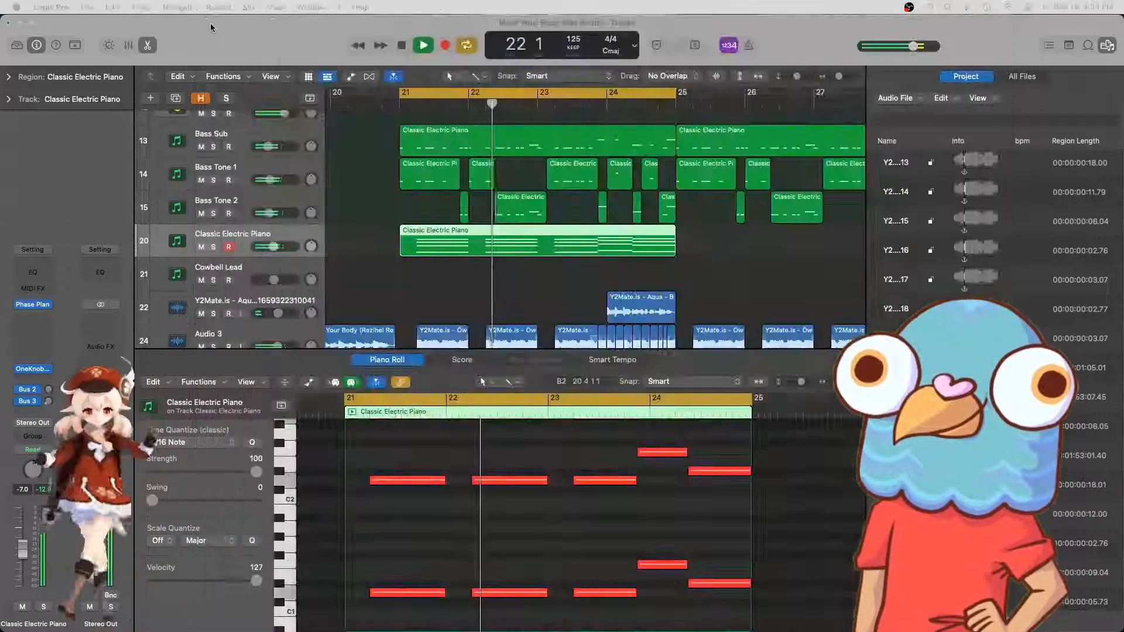
# - Turn off cycle mode and repeat the bar 21 Classic Electric Piano chord region three times in a row up to bar 37
pyautogui.click(542, 283)
pyautogui.press('super+Left')
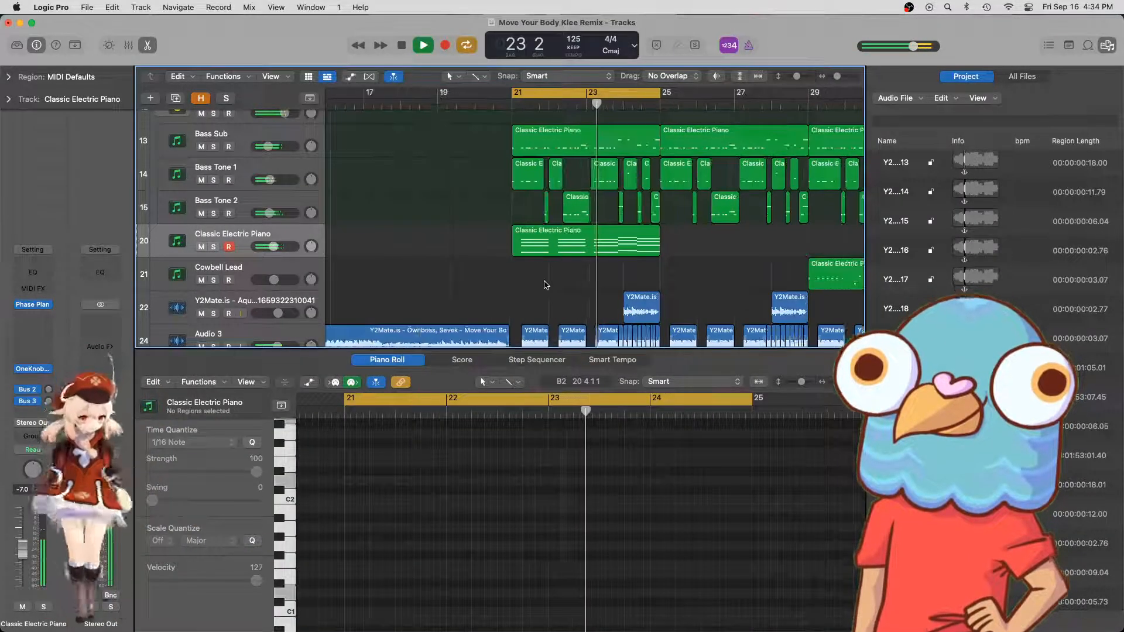
pyautogui.press('super+Left')
pyautogui.press('c')
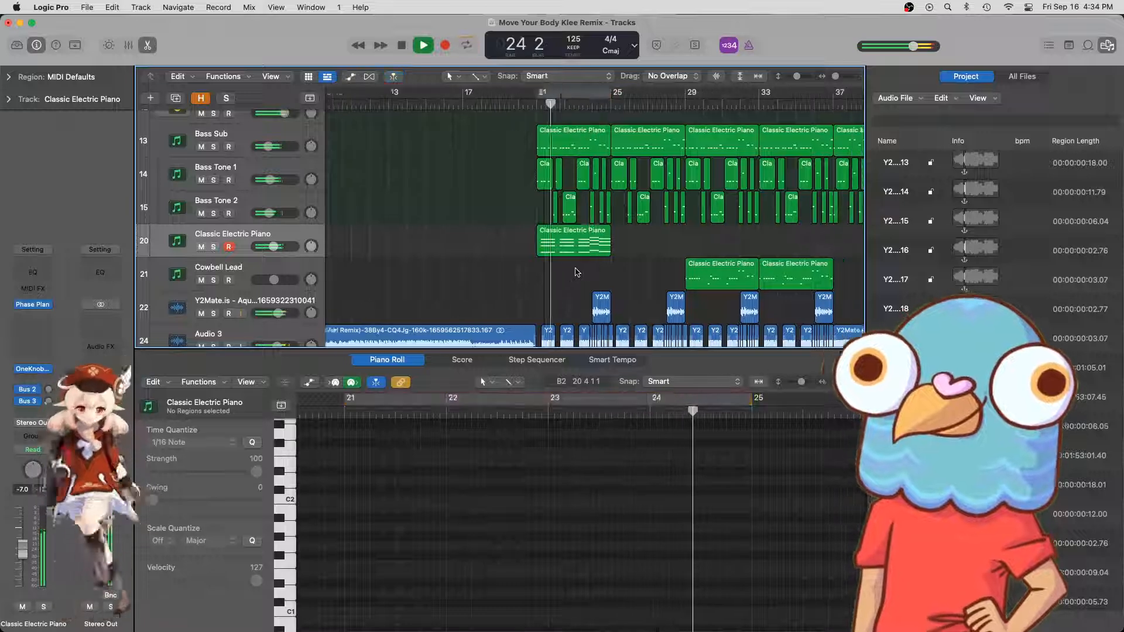
pyautogui.click(526, 245)
pyautogui.press('space')
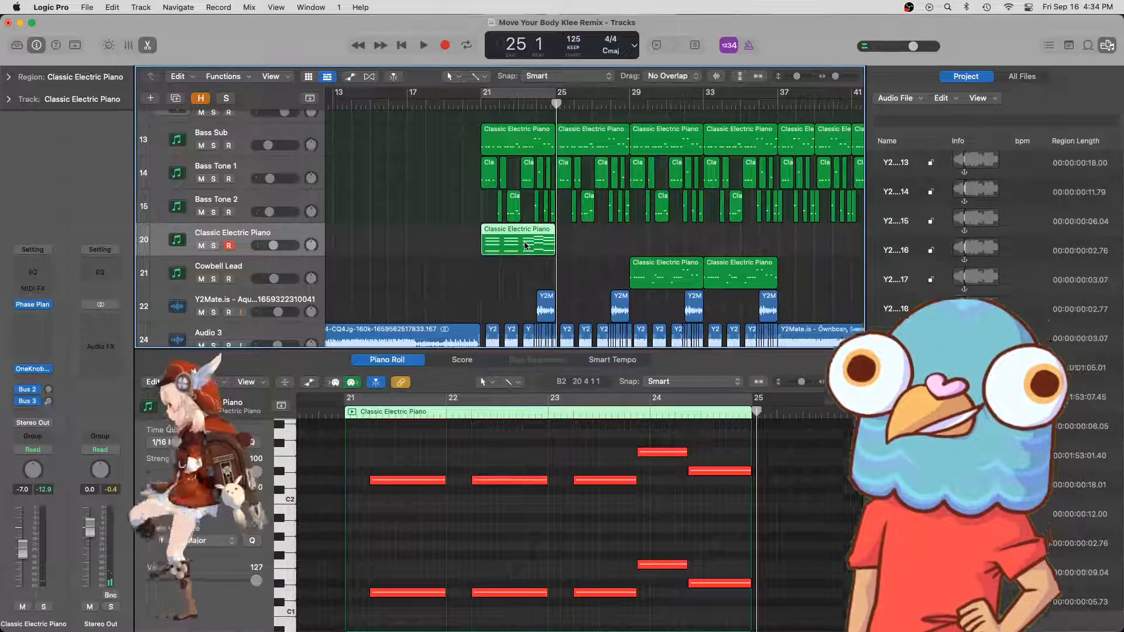
pyautogui.press('super+r')
pyautogui.press('super+r')
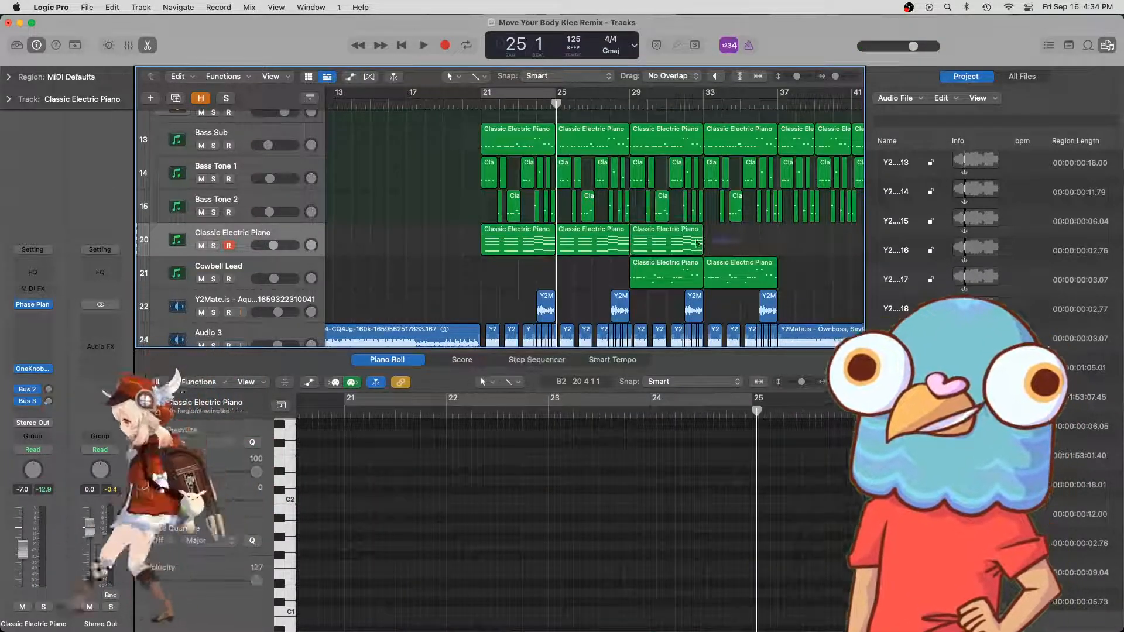
pyautogui.press('super+r')
pyautogui.hscroll(5, 649, 258)
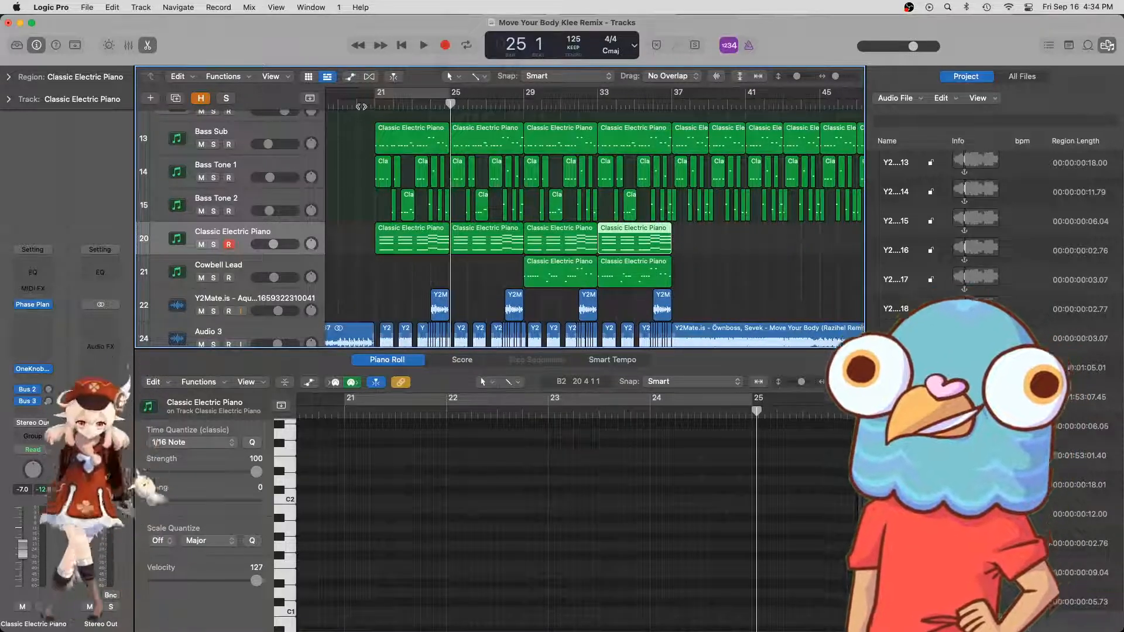
# - Play the arrangement from bar 20 and lower the Classic Electric Piano track volume to -11.2 dB
pyautogui.click(361, 107)
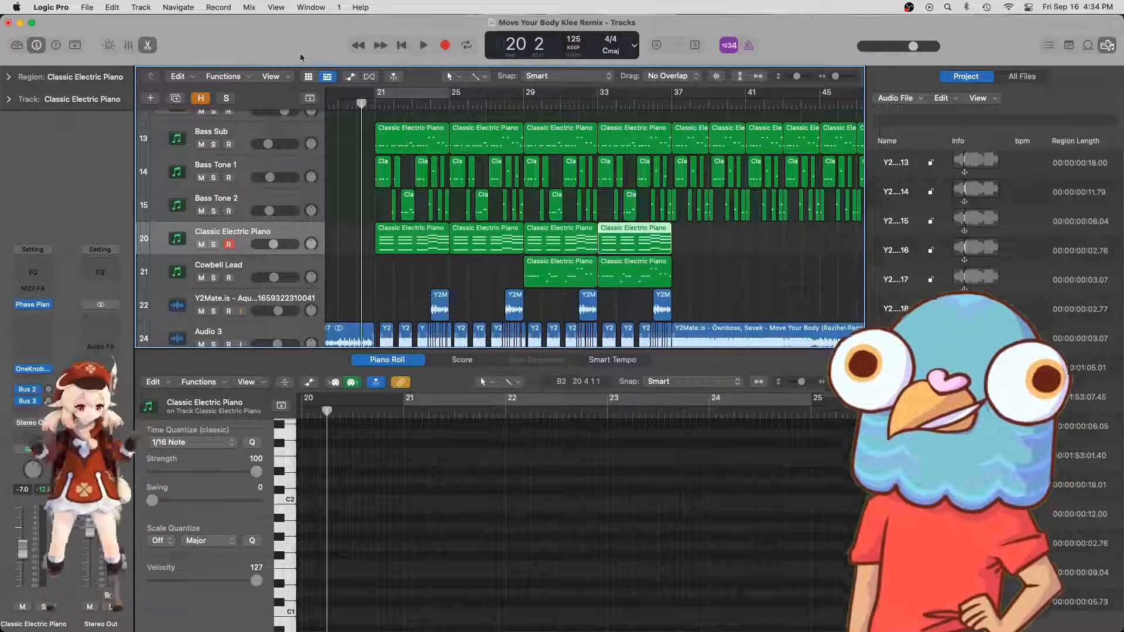
pyautogui.press('space')
pyautogui.press('super+Right')
pyautogui.press('super+Right')
pyautogui.press('super+Right')
pyautogui.press('super+Right')
pyautogui.press('super+Right')
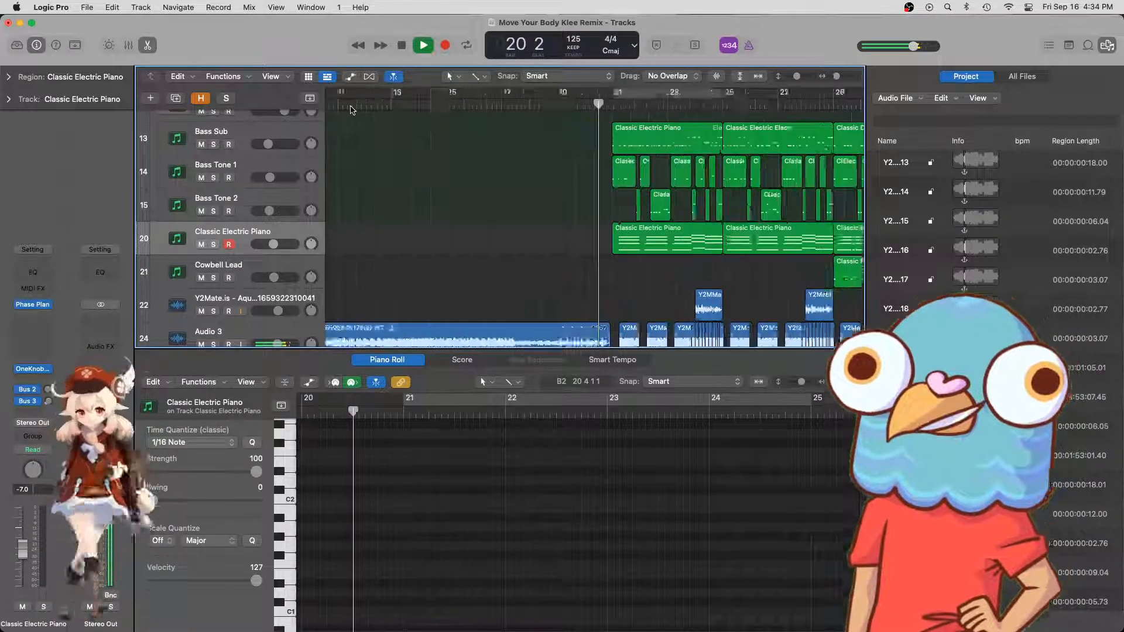
pyautogui.press('super+Left')
pyautogui.press('super+Left')
pyautogui.press('super+Left')
pyautogui.press('super+Left')
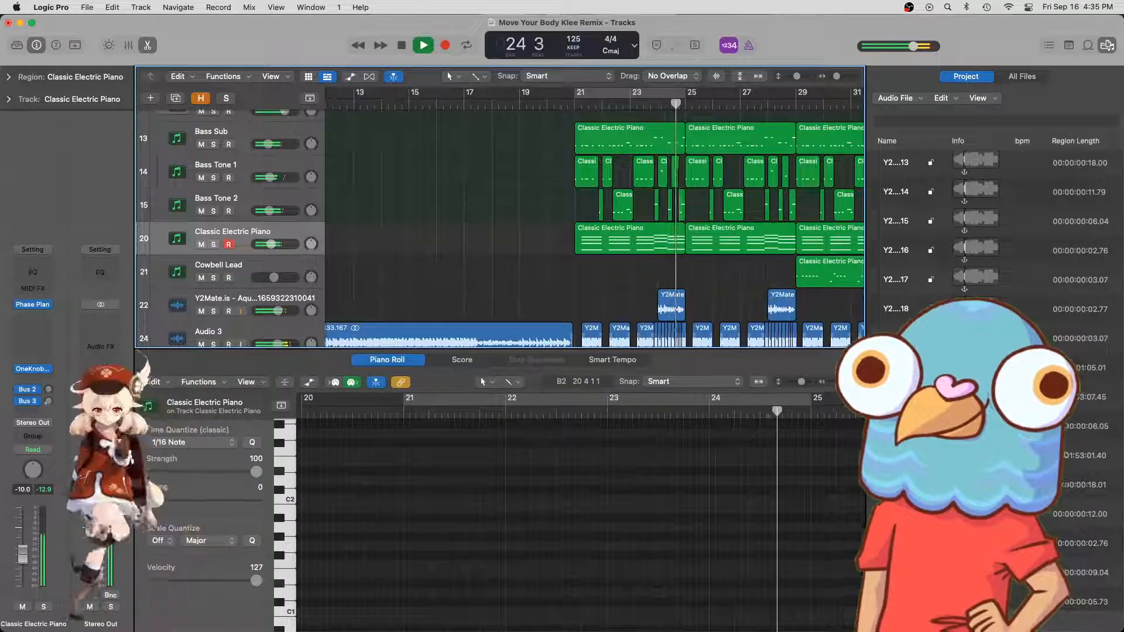
pyautogui.click(741, 293)
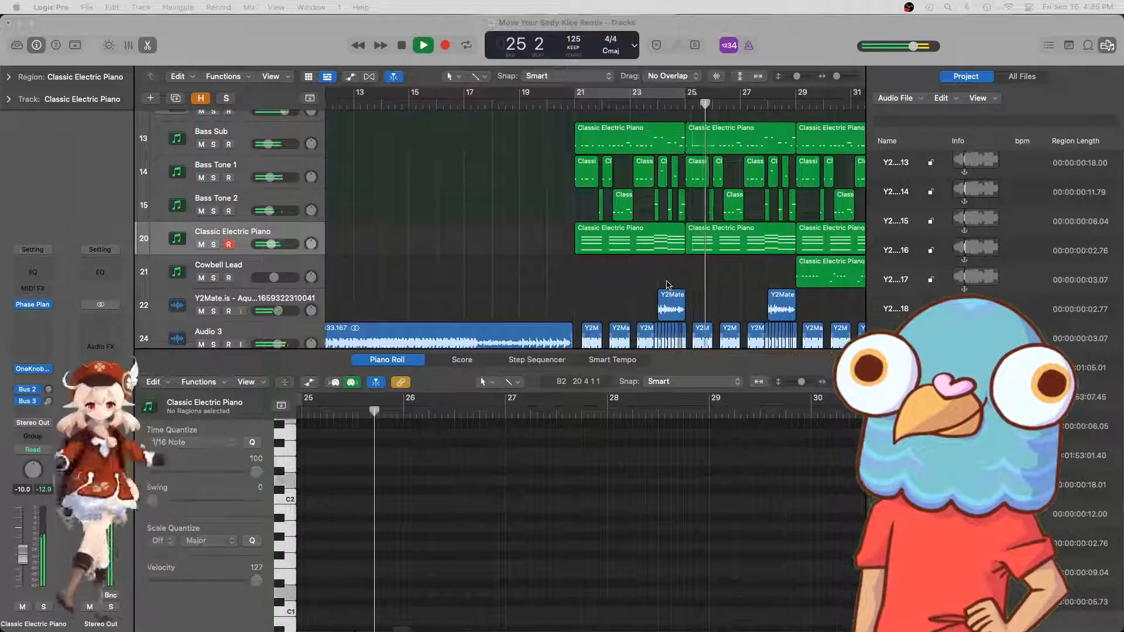
pyautogui.press('super+Left')
pyautogui.press('super+Left')
pyautogui.press('super+Left')
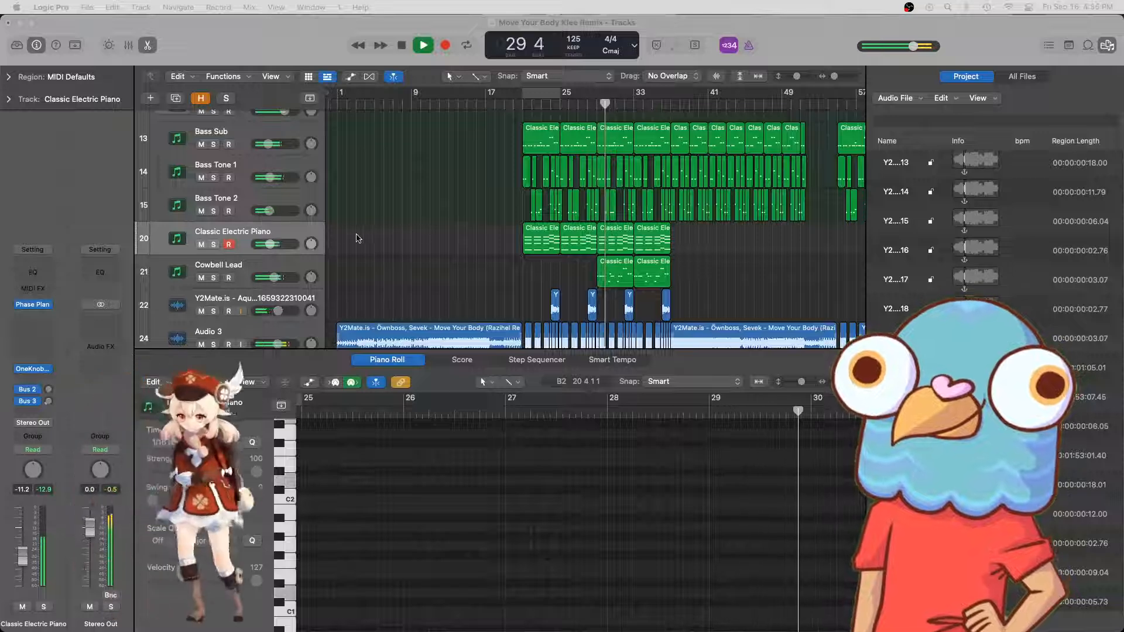
# - Listen on from the first drop through the breakdown into the second drop, examining which tracks play in each section
pyautogui.click(539, 269)
pyautogui.hscroll(3, 539, 269)
pyautogui.scroll(-3, 539, 269)
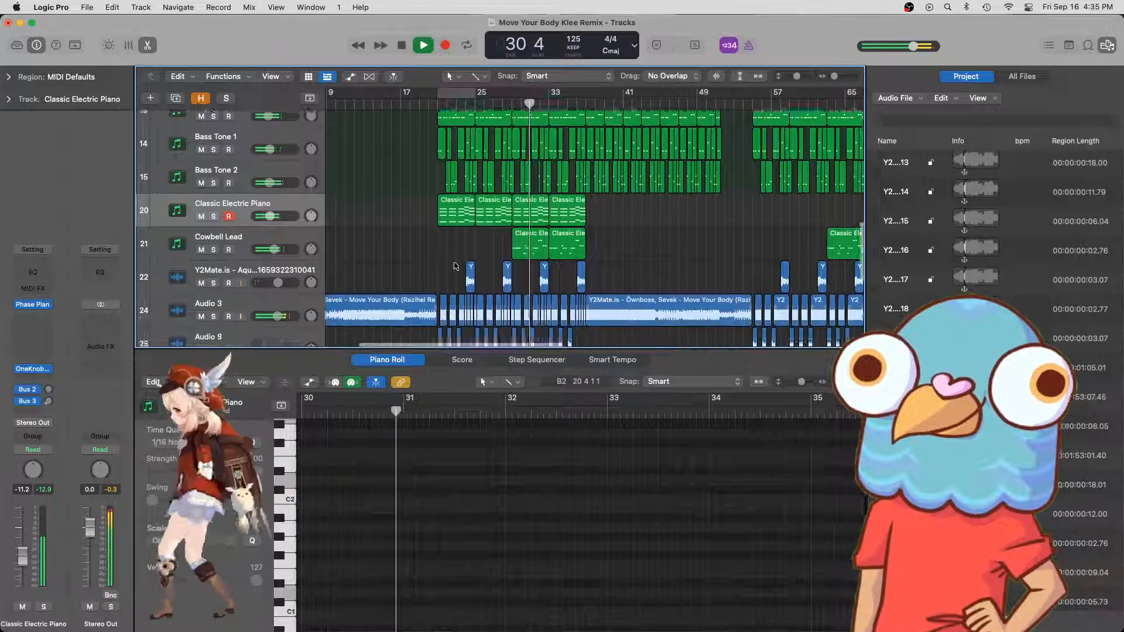
pyautogui.scroll(4, 545, 212)
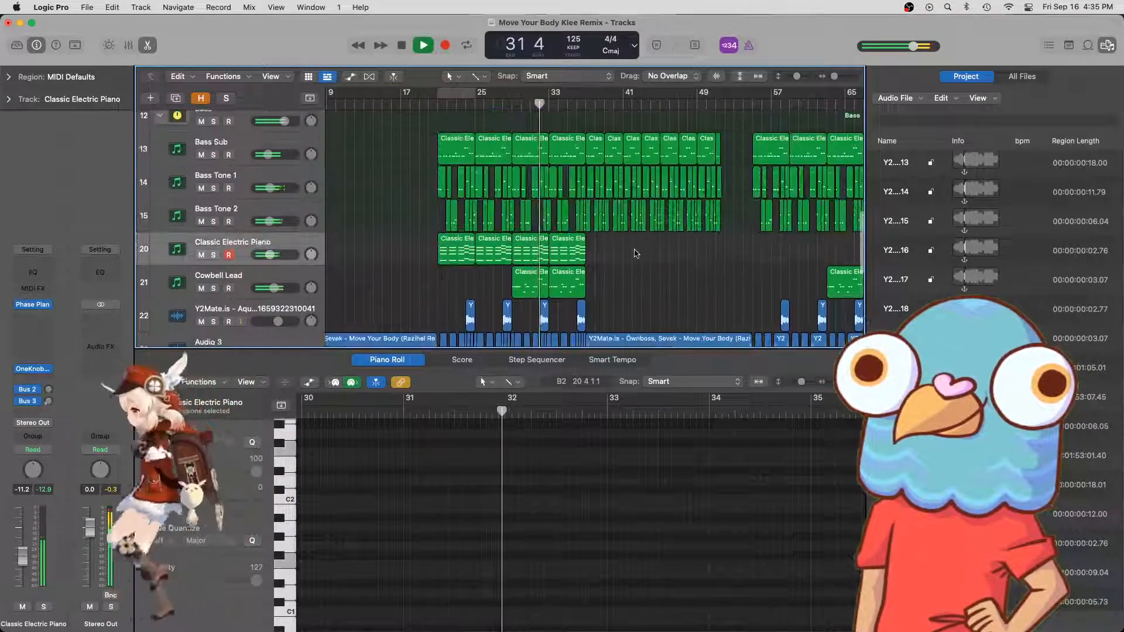
pyautogui.scroll(5, 637, 253)
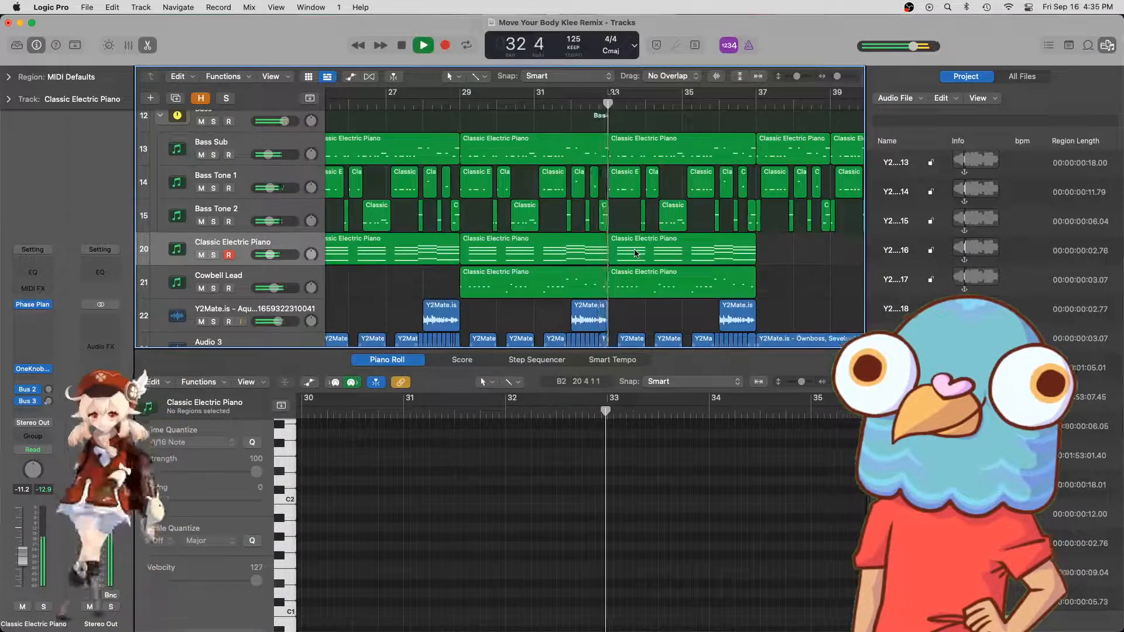
pyautogui.scroll(-5, 636, 253)
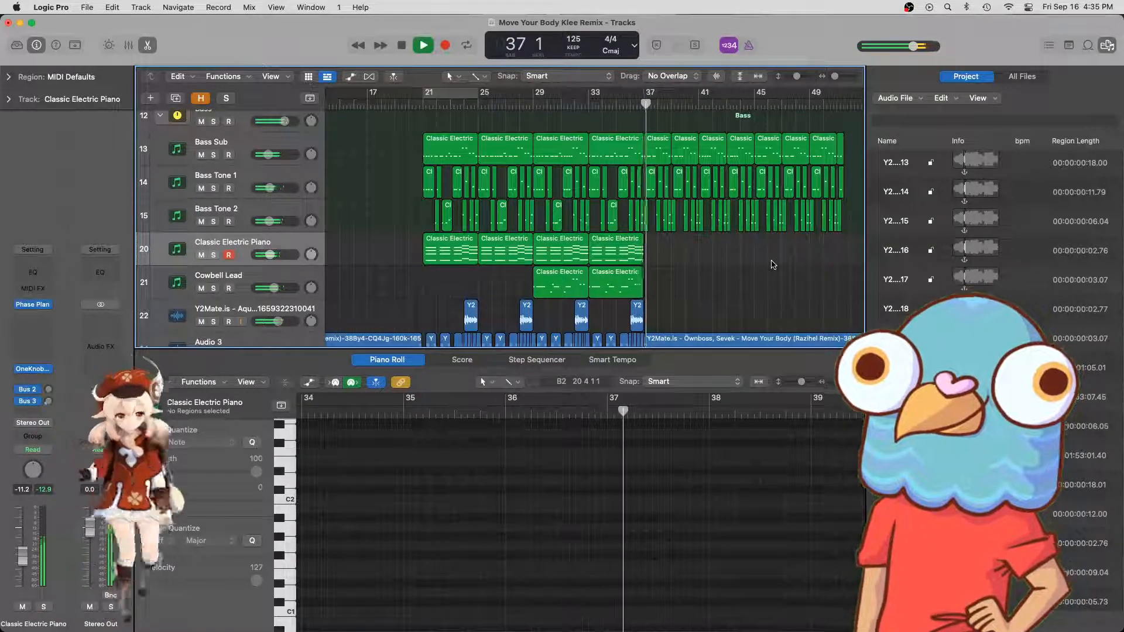
pyautogui.scroll(-5, 761, 268)
pyautogui.hscroll(3, 761, 269)
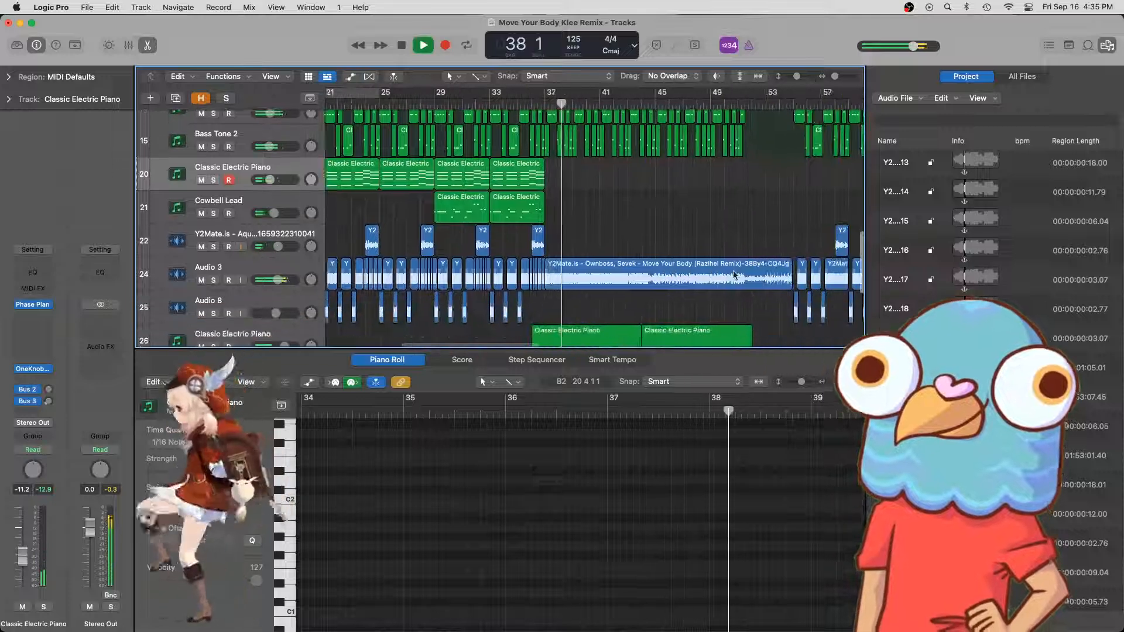
pyautogui.hscroll(5, 733, 273)
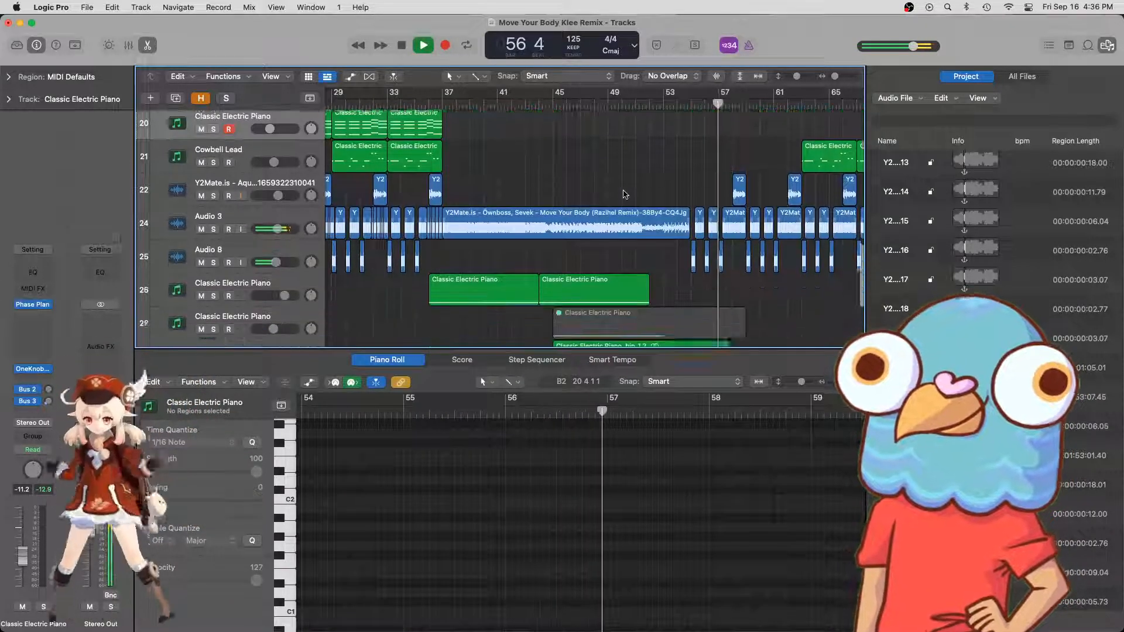
pyautogui.scroll(-2, 615, 187)
pyautogui.hscroll(-2, 621, 191)
pyautogui.scroll(10, 625, 195)
pyautogui.hscroll(4, 626, 196)
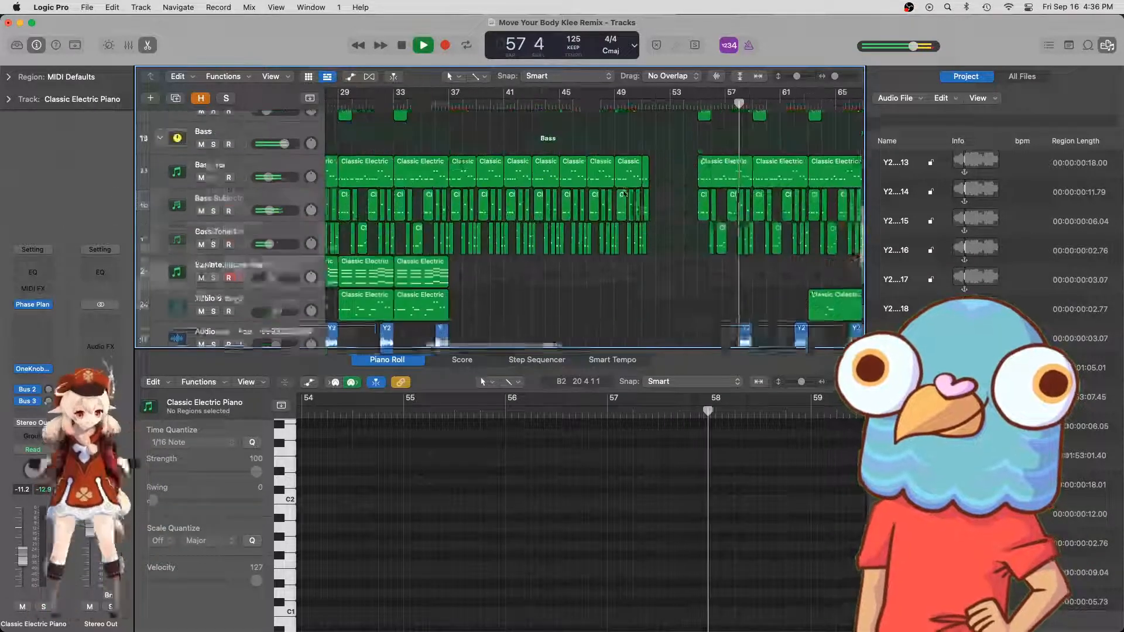
pyautogui.scroll(-10, 633, 199)
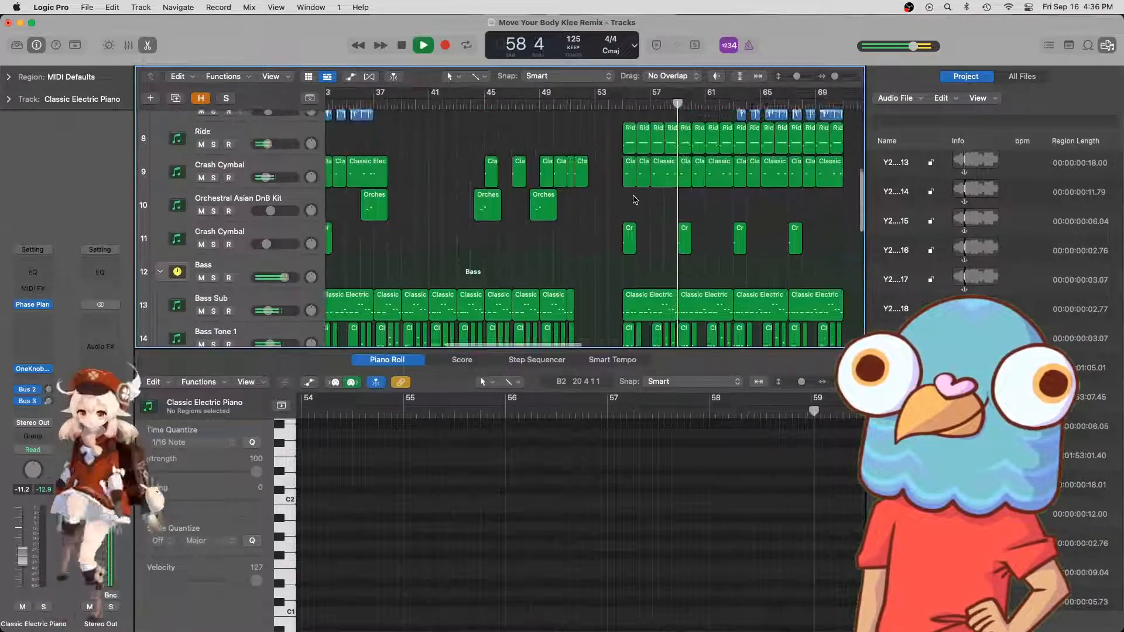
pyautogui.press('space')
# - Copy the four Classic Electric Piano chord regions to bar 55 on the same track for the second drop
pyautogui.hscroll(-2, 628, 199)
pyautogui.scroll(1, 628, 199)
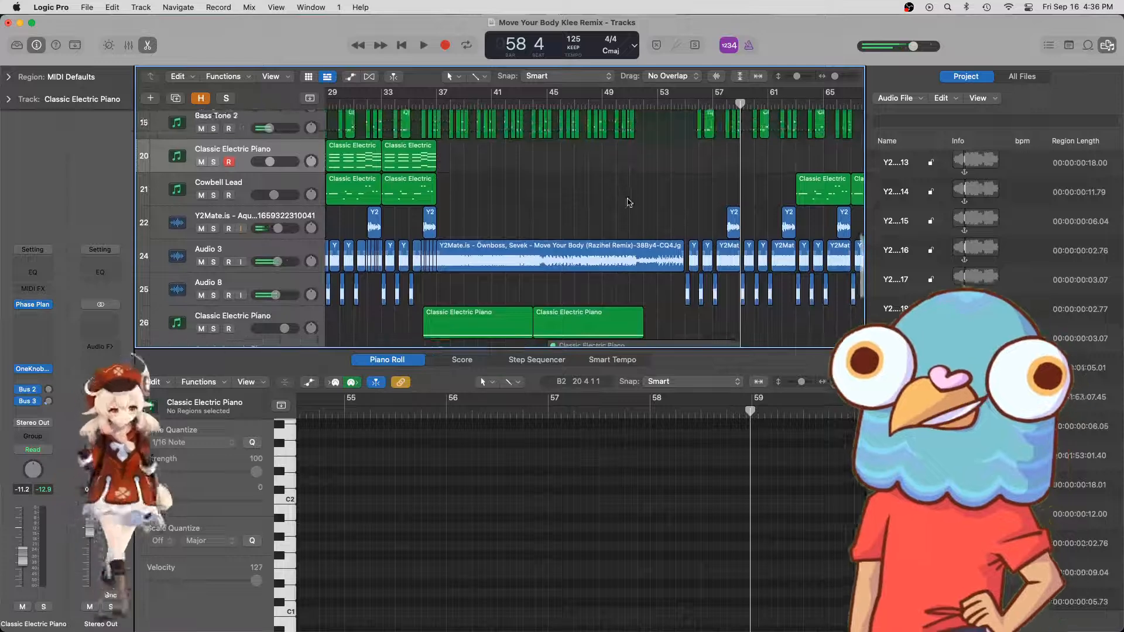
pyautogui.press('super+Left')
pyautogui.scroll(3, 630, 203)
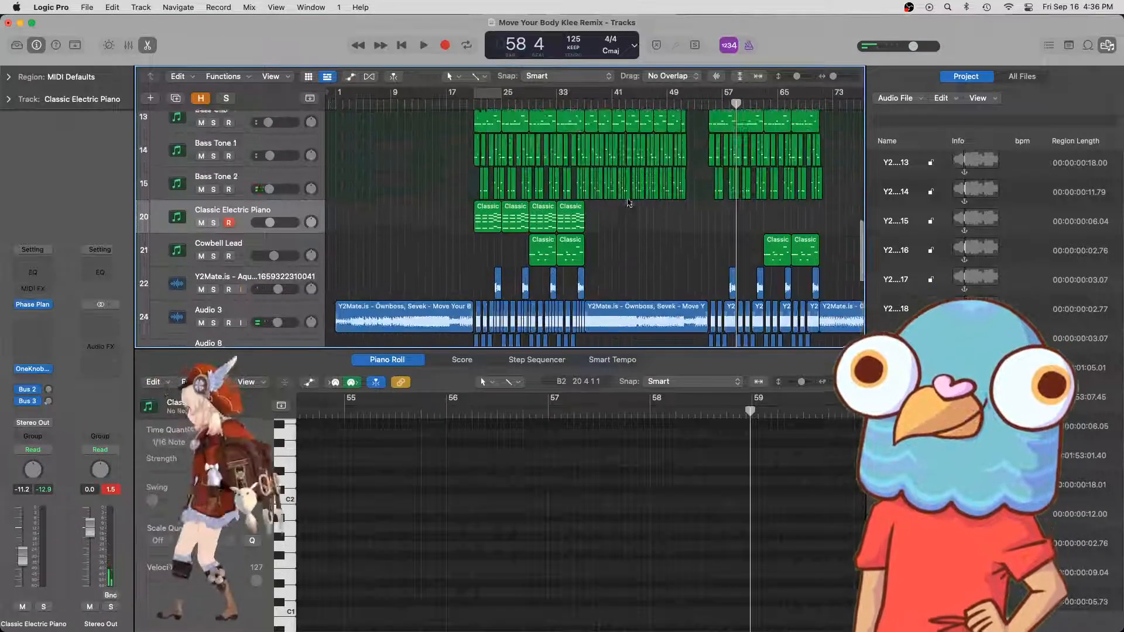
pyautogui.hscroll(2, 629, 204)
pyautogui.hscroll(-1, 628, 203)
pyautogui.click(410, 217)
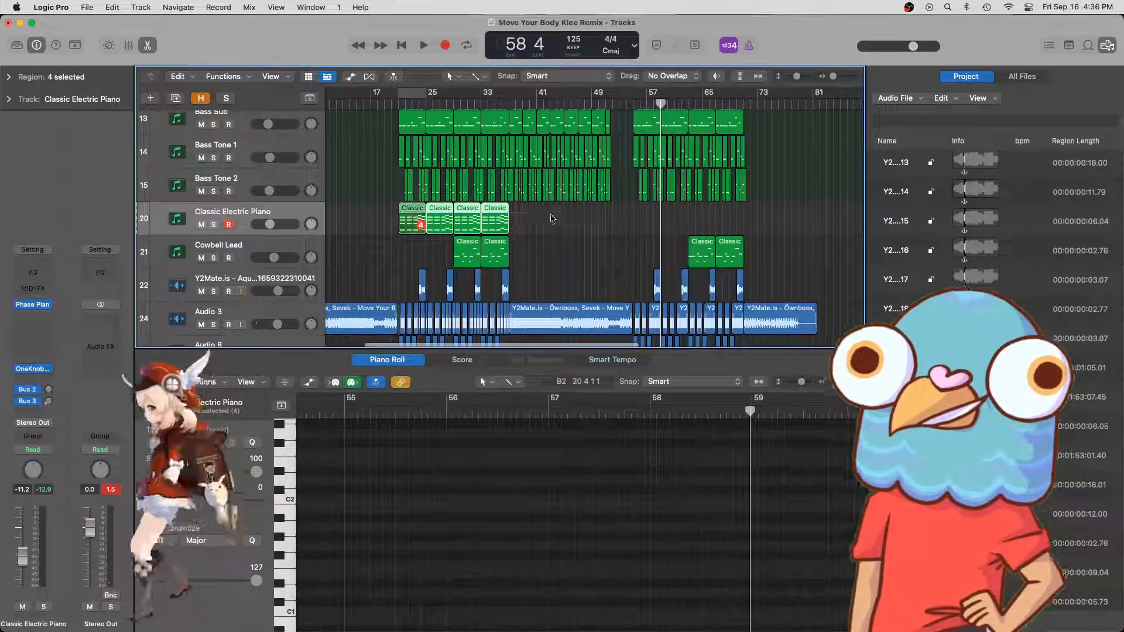
pyautogui.moveTo(553, 219); pyautogui.dragTo(644, 215)
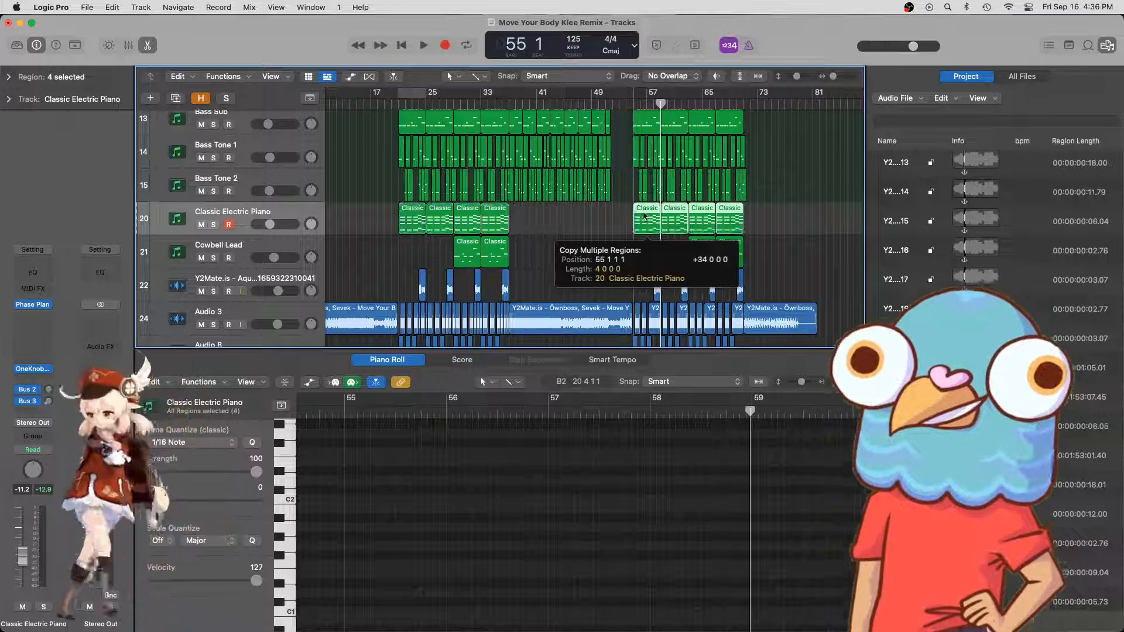
# - Play the second drop from bar 55 and check how the copied chords sit with the other tracks
pyautogui.scroll(5, 636, 164)
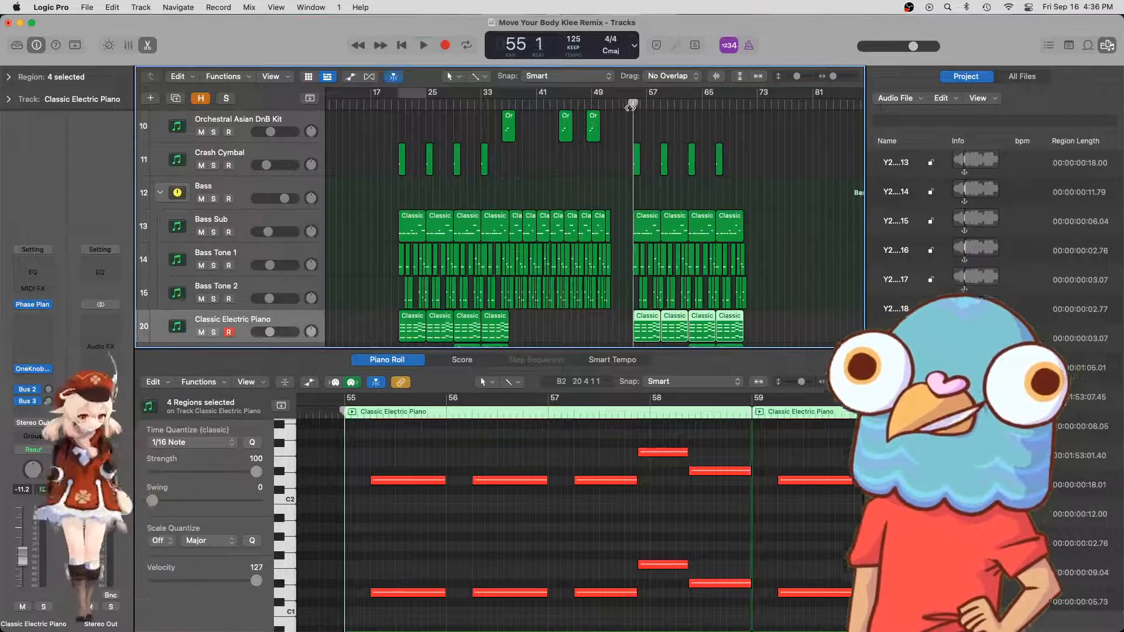
pyautogui.scroll(-15, 634, 172)
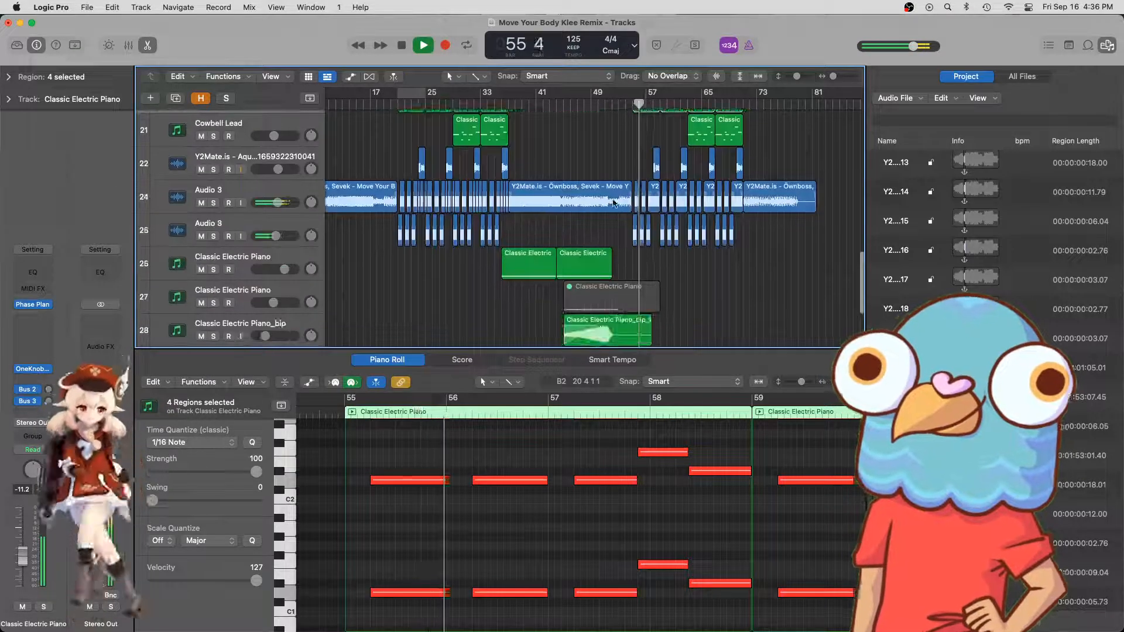
pyautogui.click(666, 166)
pyautogui.scroll(15, 666, 166)
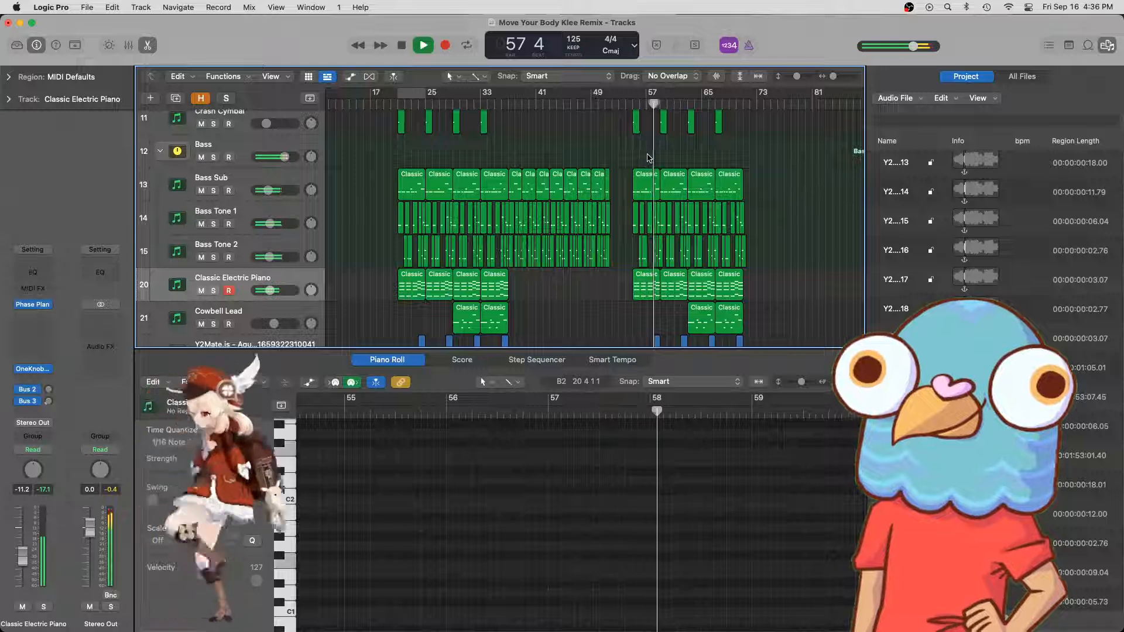
# - Stop playback in the second drop and examine the bass, vocal and drum tracks back through the breakdown
pyautogui.press('super+Right')
pyautogui.press('super+Right')
pyautogui.press('super+Right')
pyautogui.press('super+Right')
pyautogui.press('super+Right')
pyautogui.press('space')
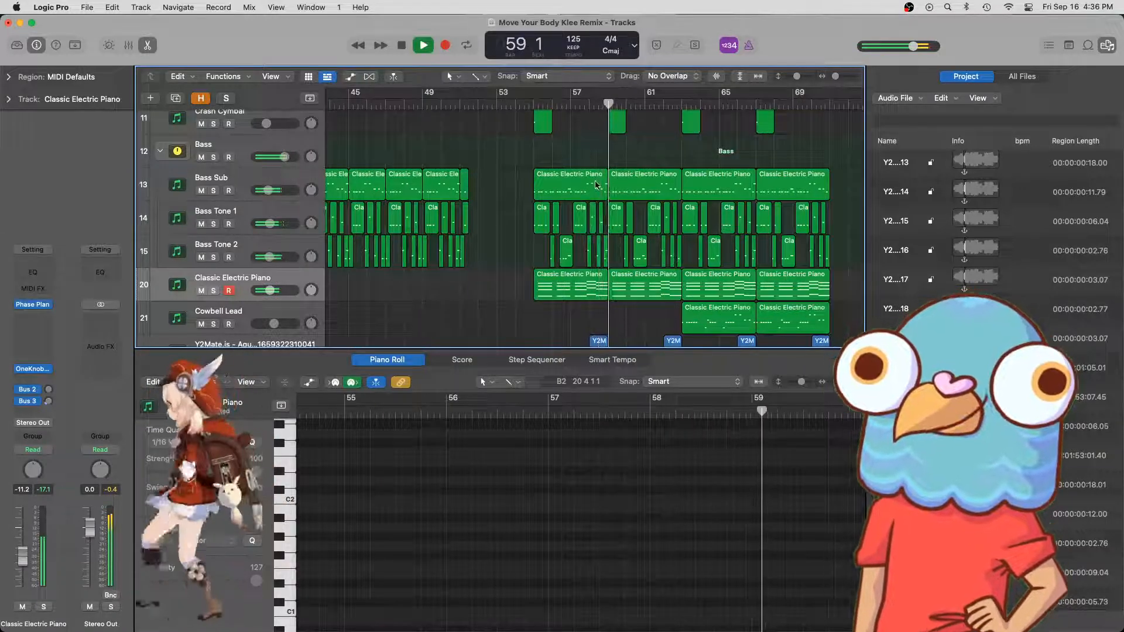
pyautogui.scroll(-6, 544, 145)
pyautogui.scroll(12, 544, 144)
pyautogui.hscroll(-2, 544, 145)
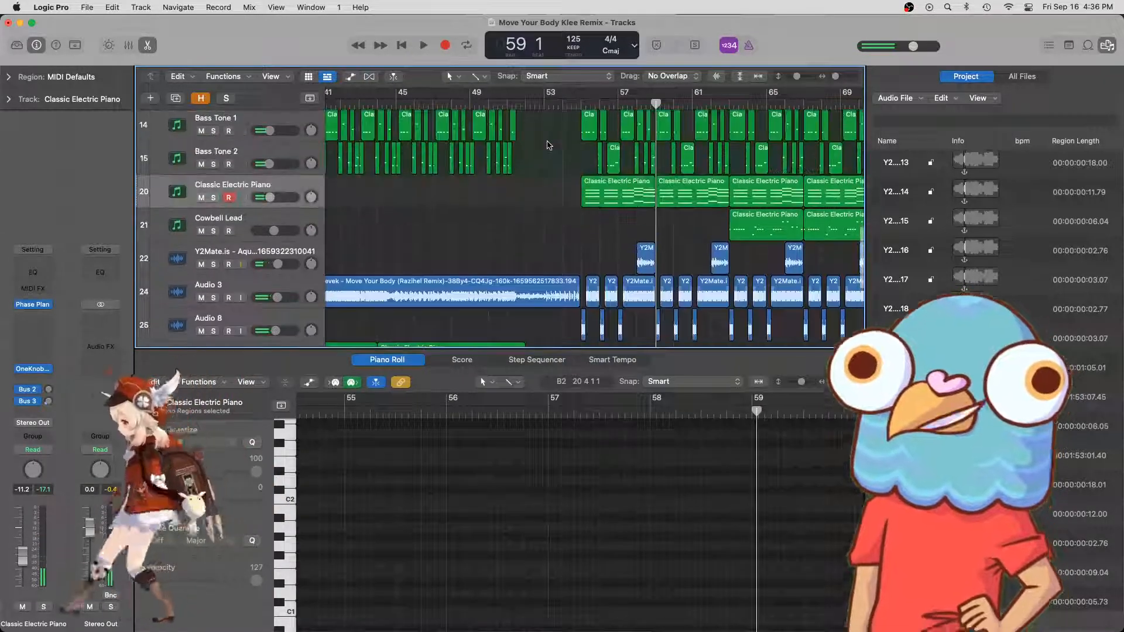
pyautogui.scroll(2, 548, 145)
pyautogui.hscroll(-6, 548, 145)
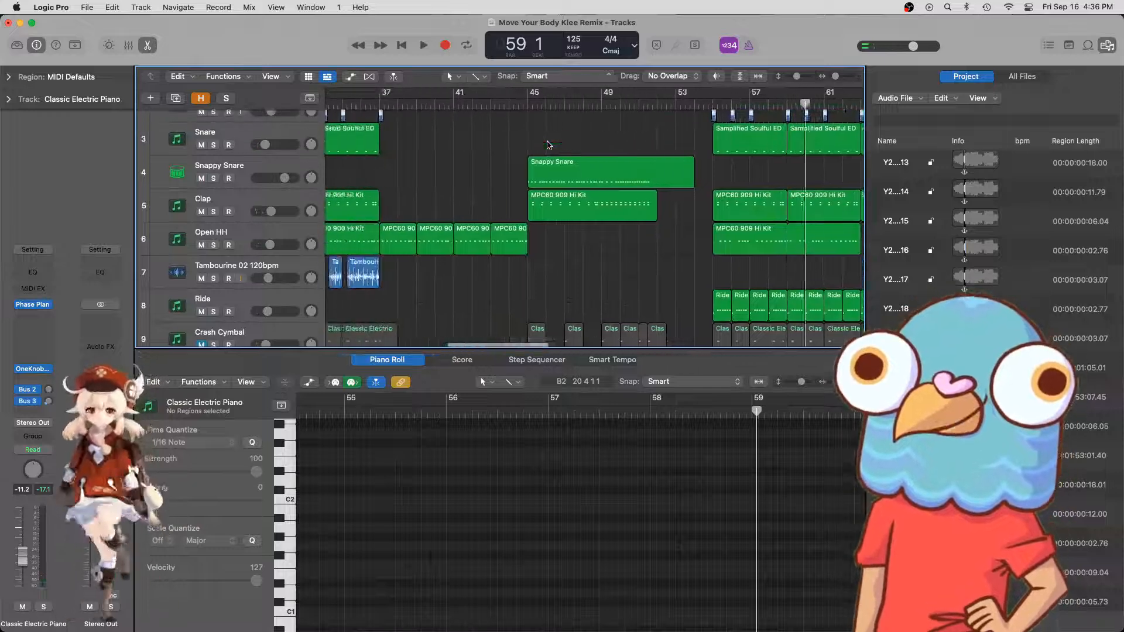
pyautogui.scroll(-3, 549, 146)
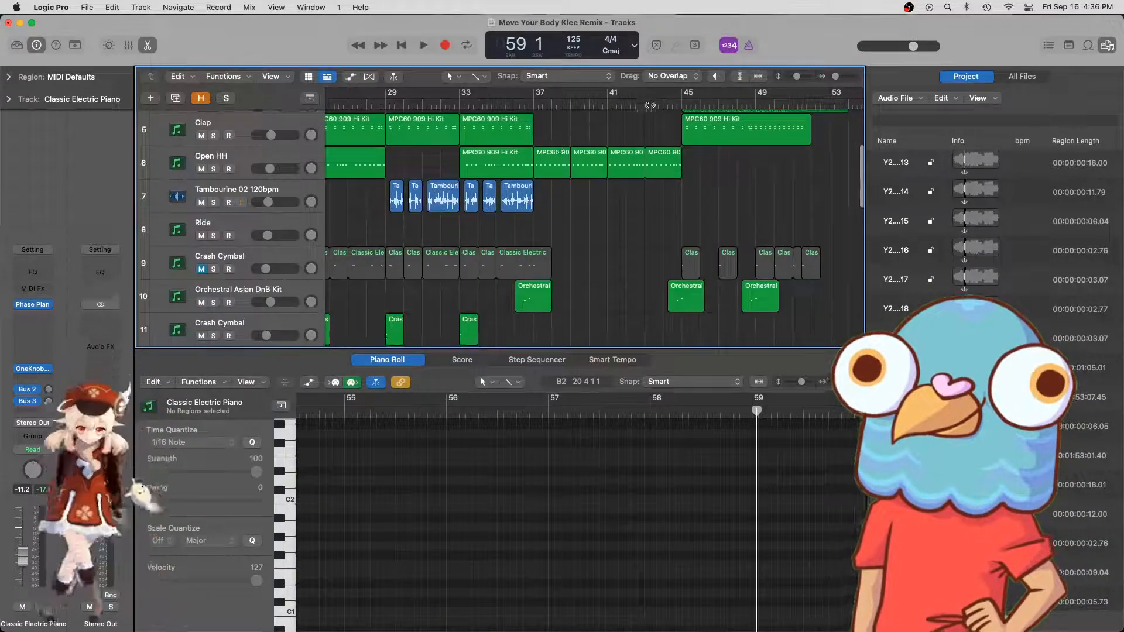
# - Play from about bar 43 and check which bass, vocal and riser tracks carry the build-up
pyautogui.click(647, 103)
pyautogui.press('space')
pyautogui.scroll(-7, 655, 154)
pyautogui.hscroll(2, 656, 153)
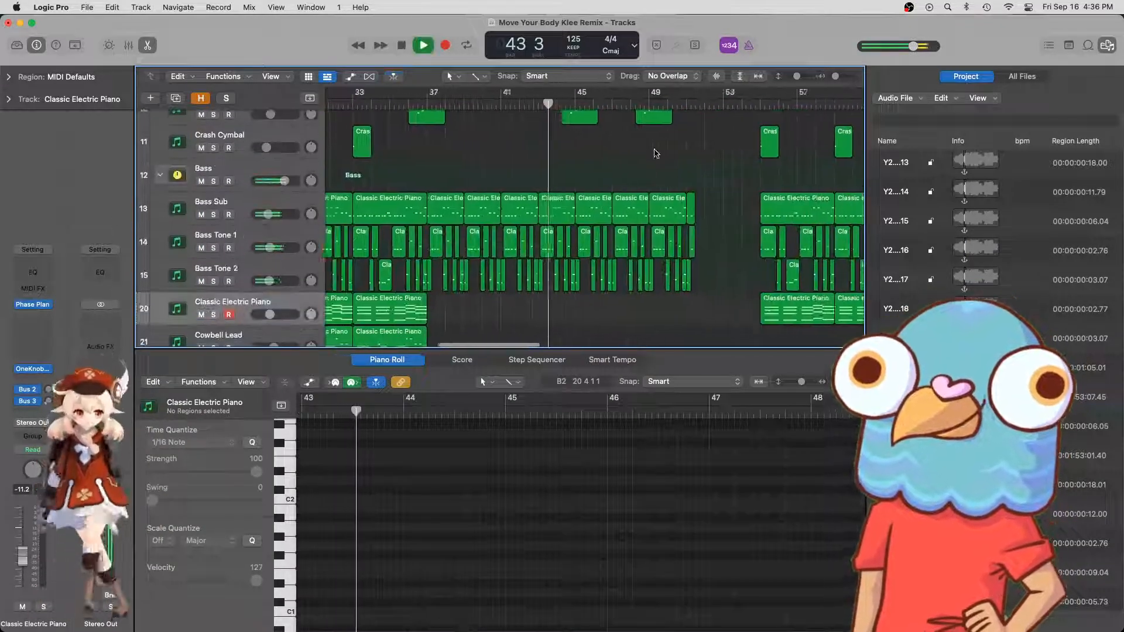
pyautogui.scroll(-4, 655, 153)
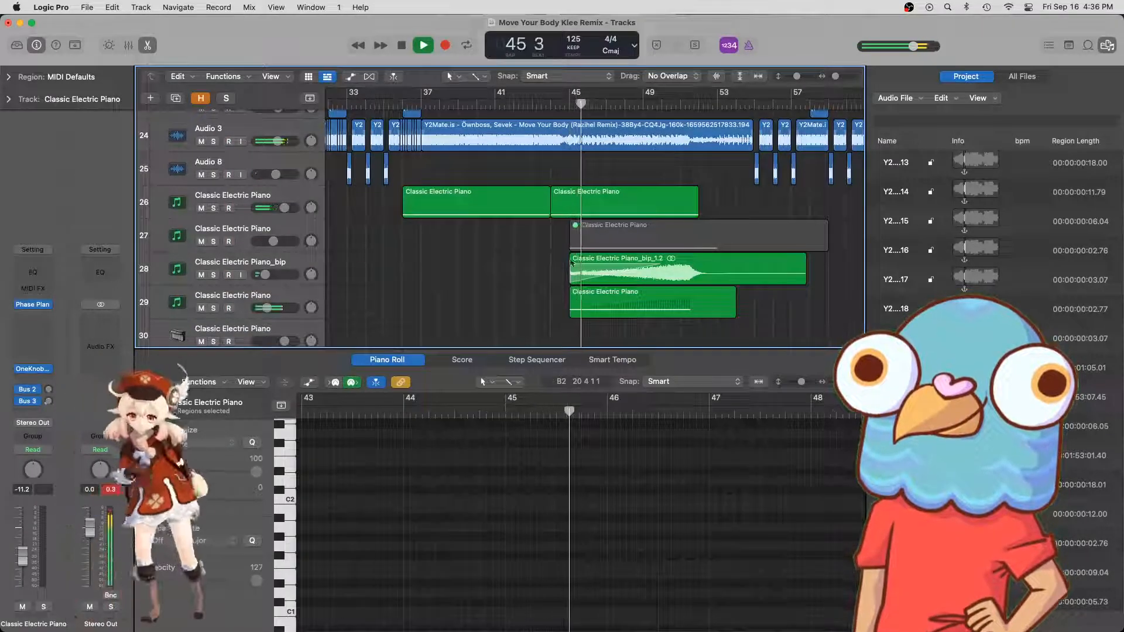
pyautogui.scroll(-5, 564, 271)
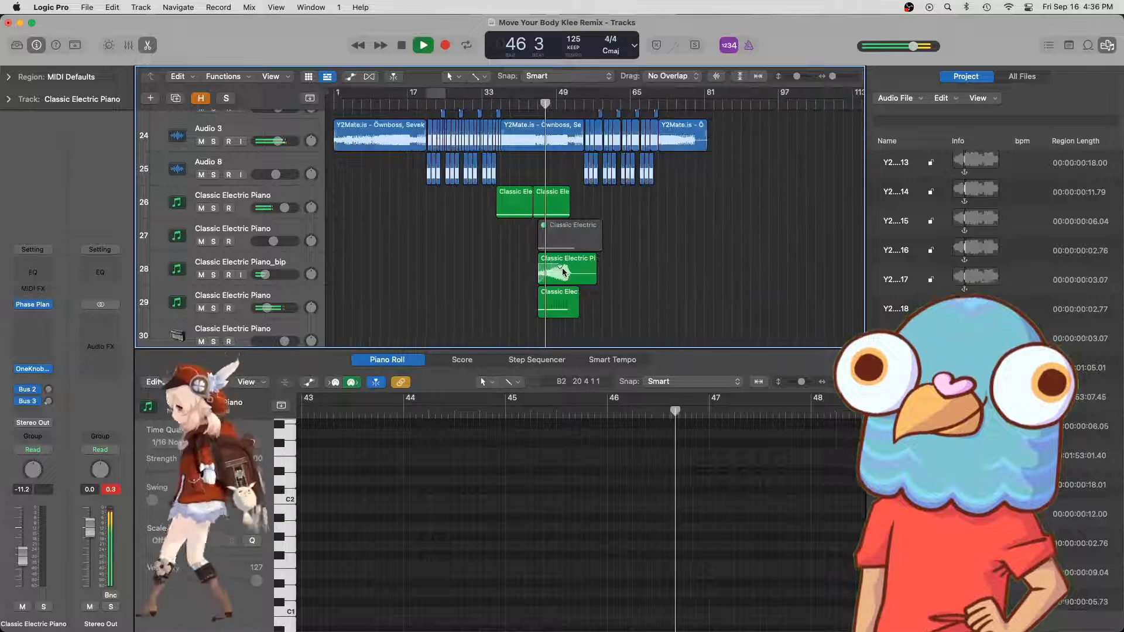
pyautogui.scroll(3, 696, 310)
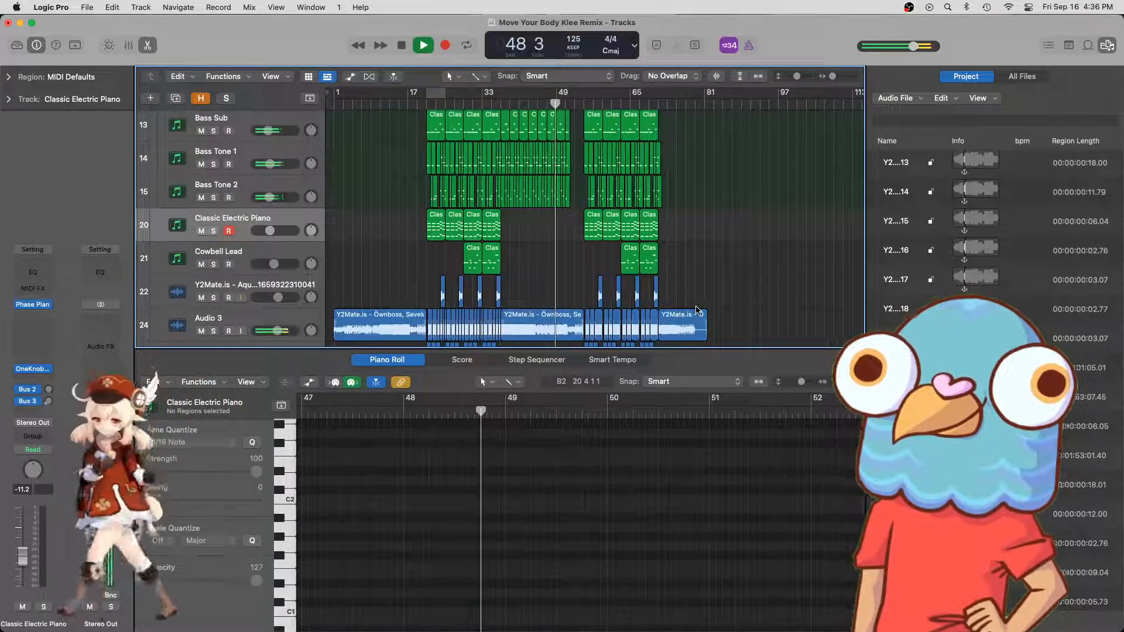
pyautogui.scroll(-10, 640, 257)
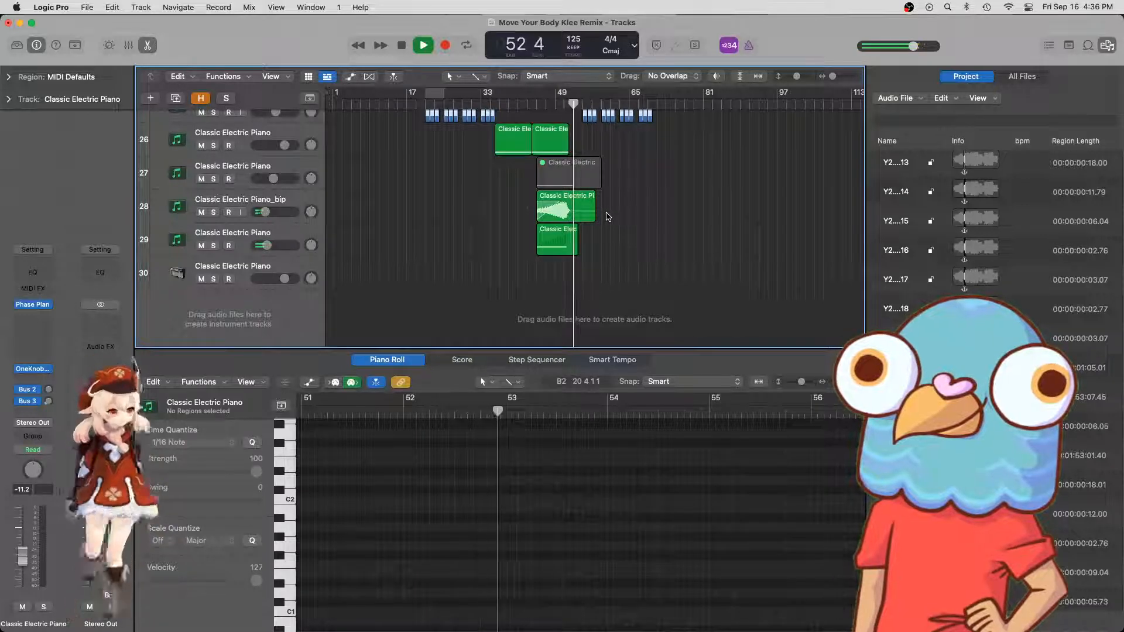
# - Listen to the transition from bar 52 into the second drop, examining the riser tails and drum regions
pyautogui.press('super+Right')
pyautogui.press('super+Right')
pyautogui.press('super+Right')
pyautogui.press('super+Right')
pyautogui.press('super+Right')
pyautogui.press('super+Right')
pyautogui.scroll(15, 606, 217)
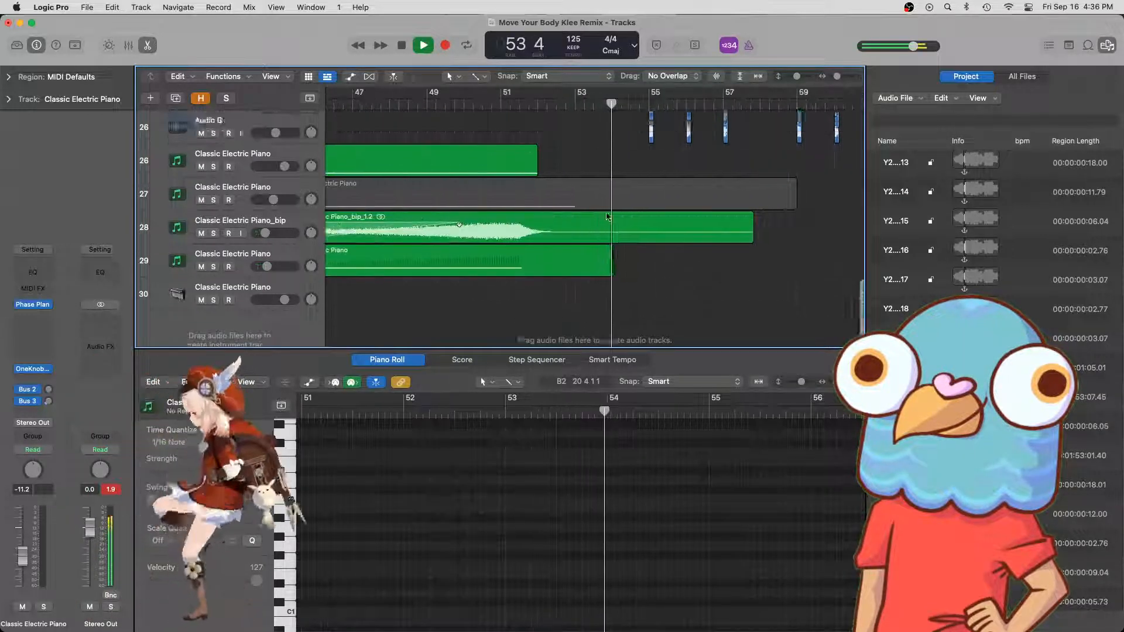
pyautogui.scroll(4, 606, 217)
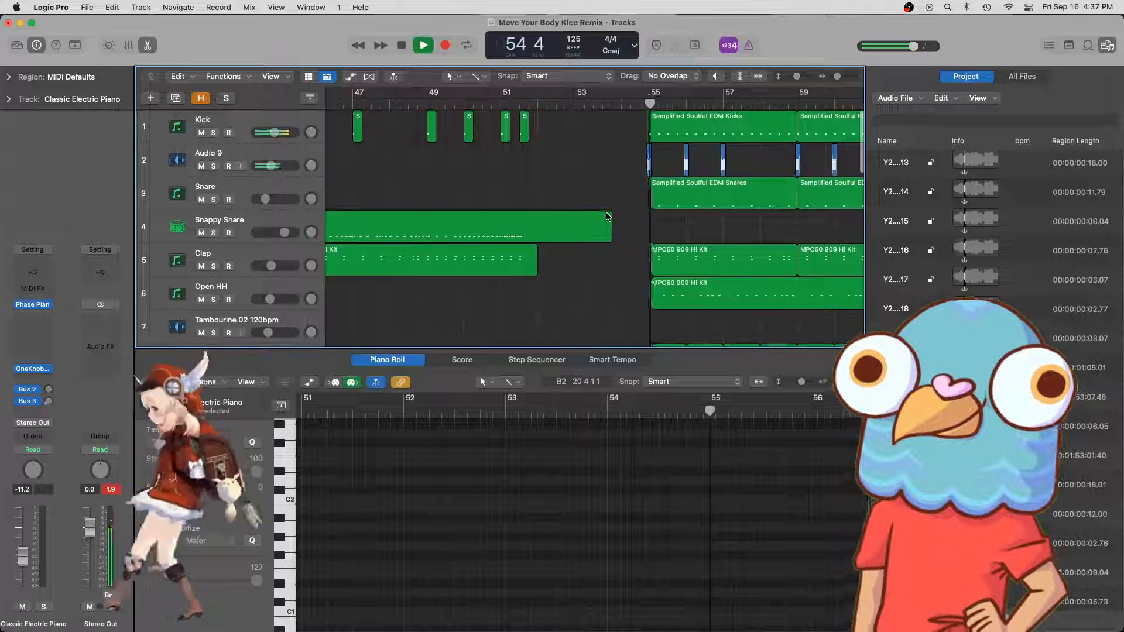
pyautogui.hscroll(-5, 499, 130)
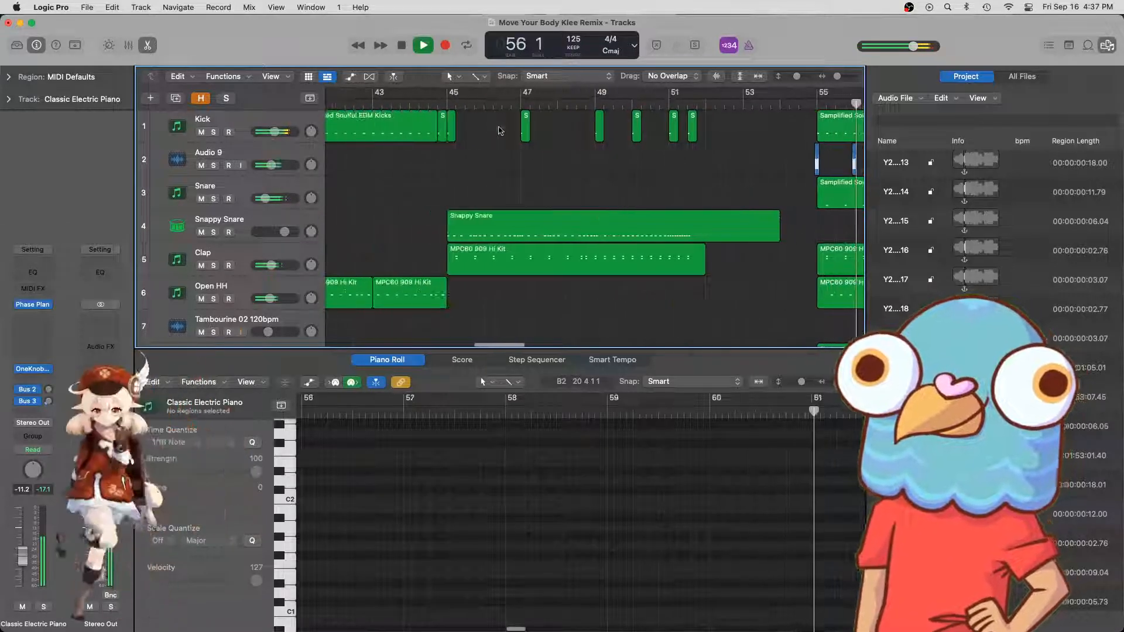
# - Replay the build-up from bar 44 and lower the Snappy Snare track volume to -5.6 dB
pyautogui.click(434, 100)
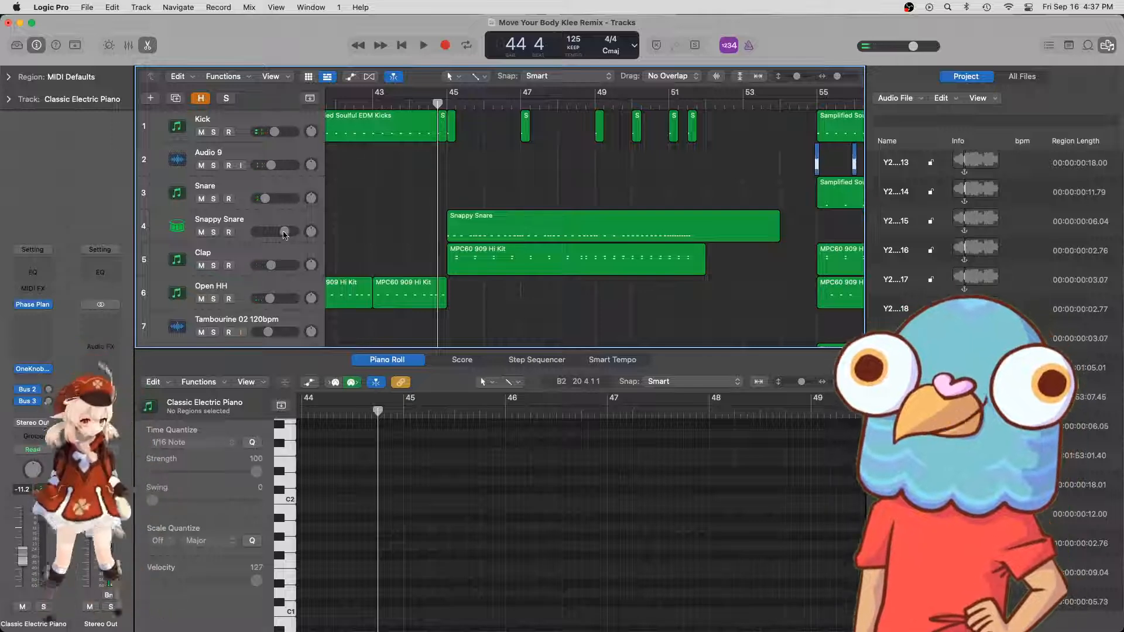
pyautogui.press('space')
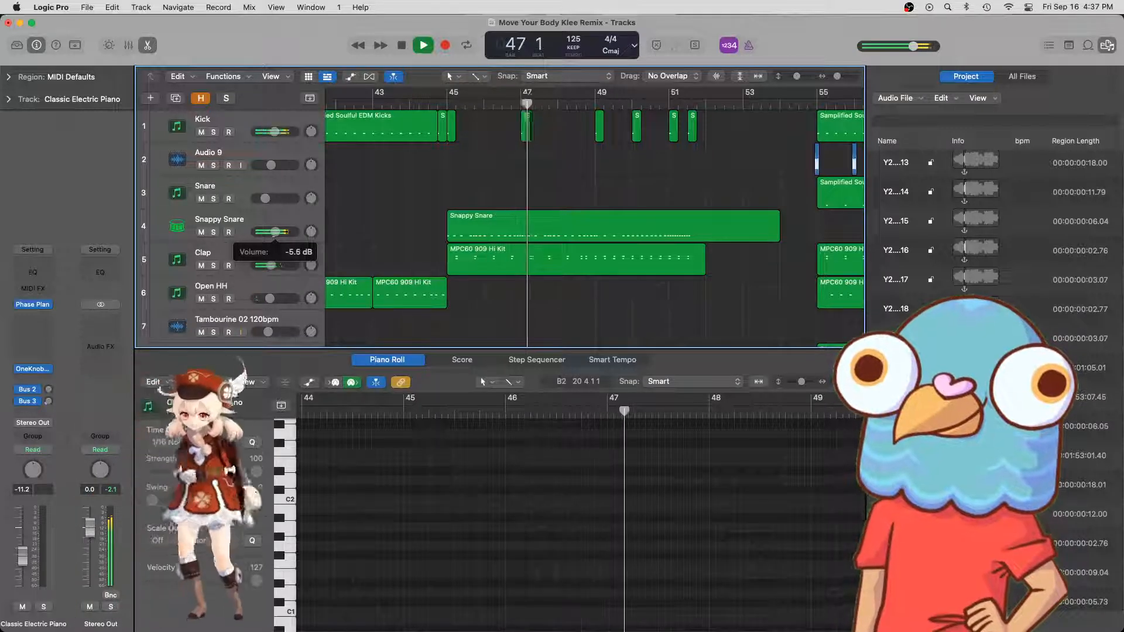
# - Listen on through the rest of the build-up into the second drop, checking the riser, drum and bass tracks
pyautogui.scroll(-2, 277, 243)
pyautogui.scroll(-15, 277, 243)
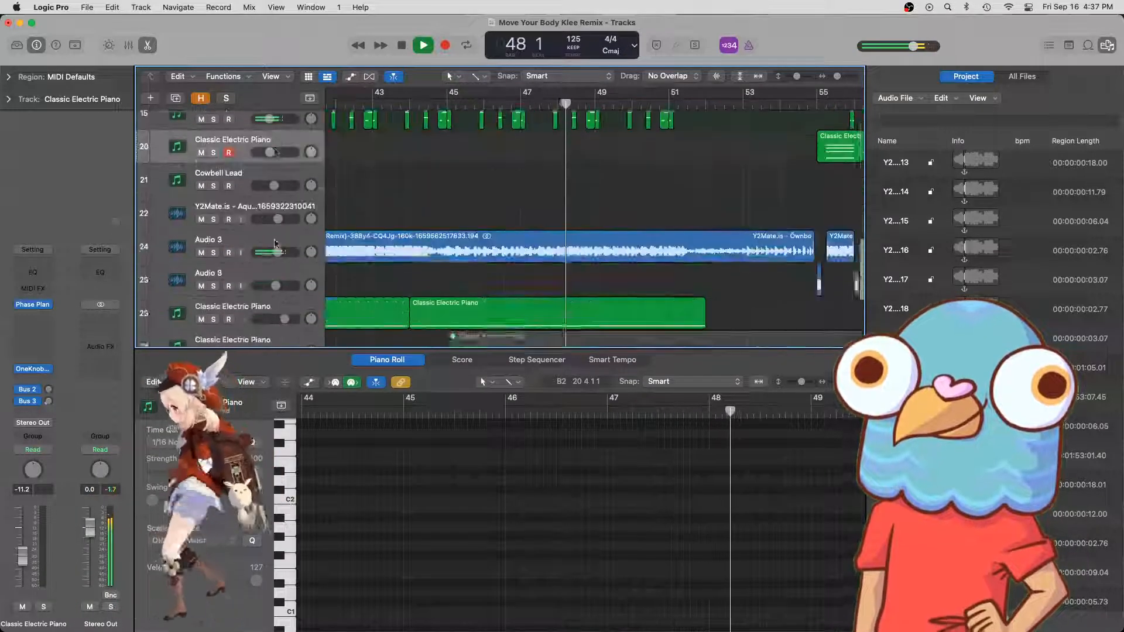
pyautogui.scroll(3, 274, 243)
pyautogui.scroll(-2, 270, 269)
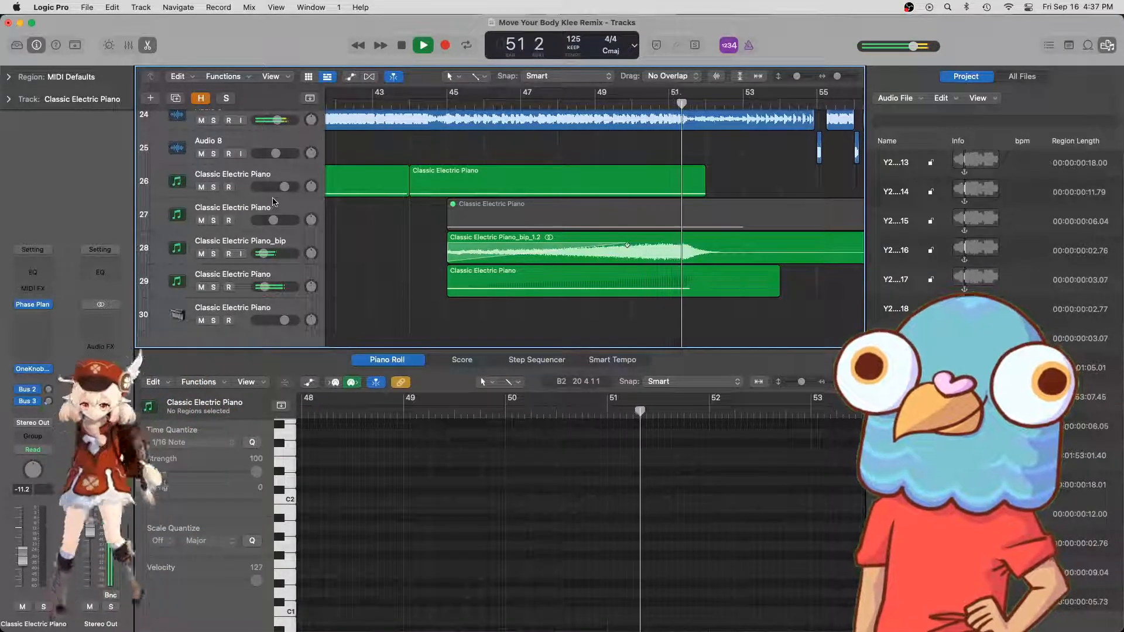
pyautogui.scroll(15, 513, 182)
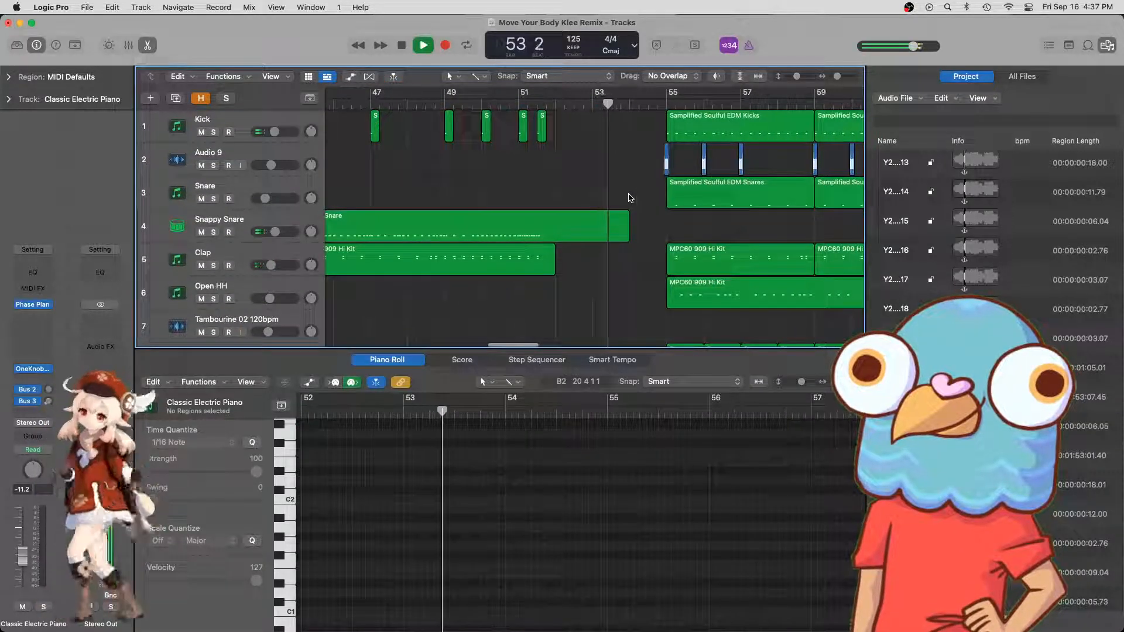
pyautogui.hscroll(3, 630, 197)
pyautogui.scroll(-8, 579, 205)
pyautogui.hscroll(2, 579, 205)
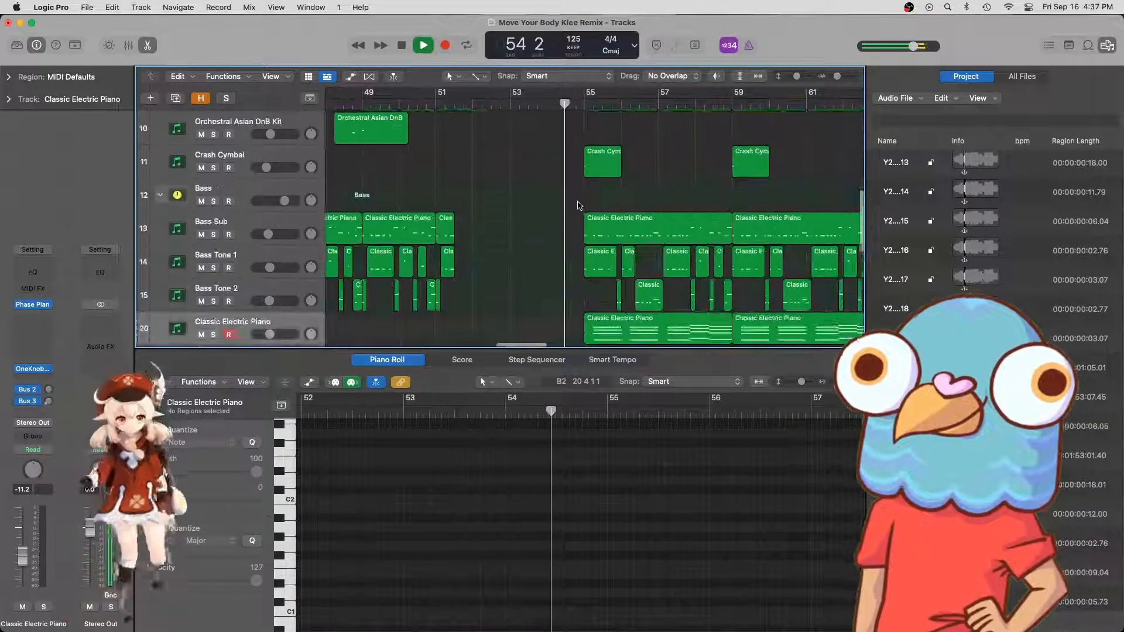
pyautogui.scroll(-8, 527, 223)
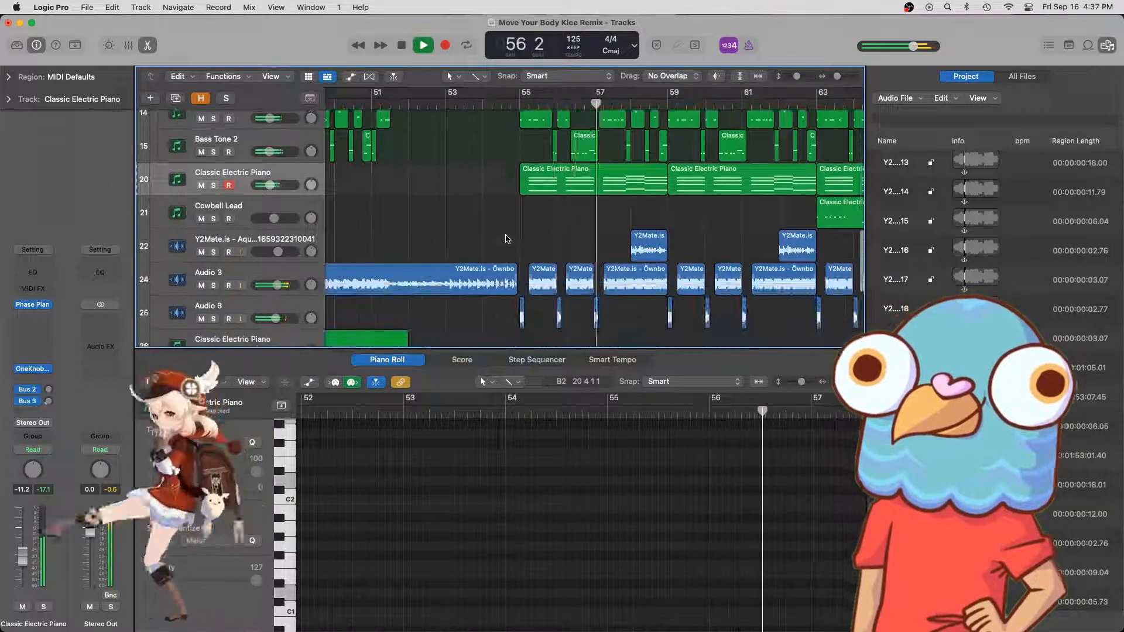
# - Unmute Crash Cymbal track 9 and play from about bar 18 into the first drop
pyautogui.press('super+Left')
pyautogui.press('super+Left')
pyautogui.scroll(10, 582, 219)
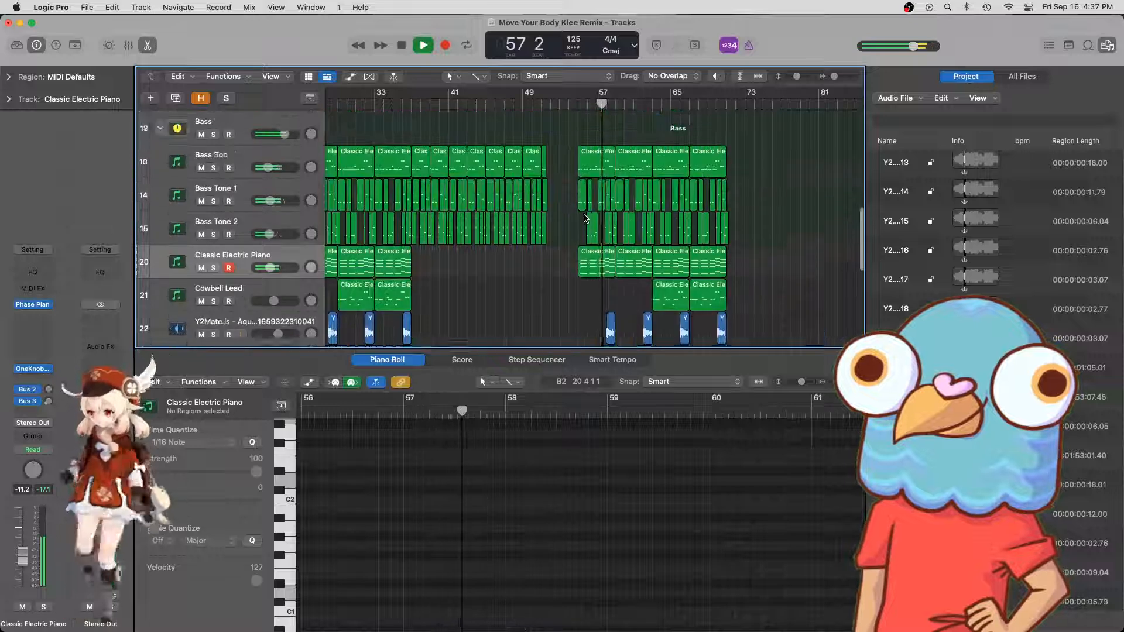
pyautogui.hscroll(-6, 586, 218)
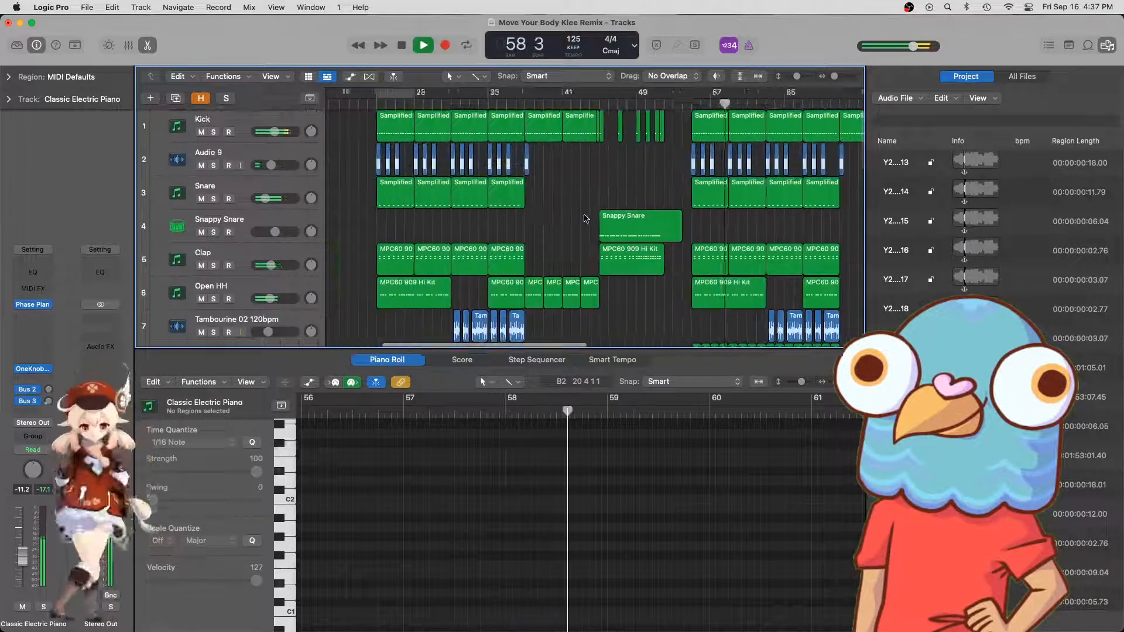
pyautogui.scroll(-4, 586, 218)
pyautogui.scroll(-8, 384, 195)
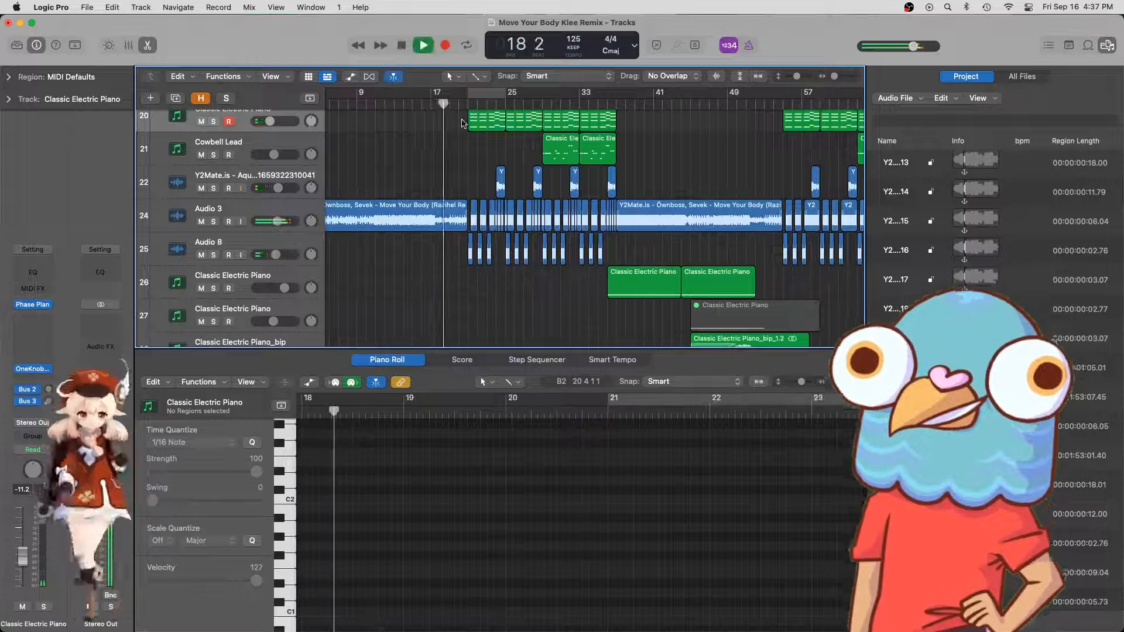
pyautogui.press('super+Right')
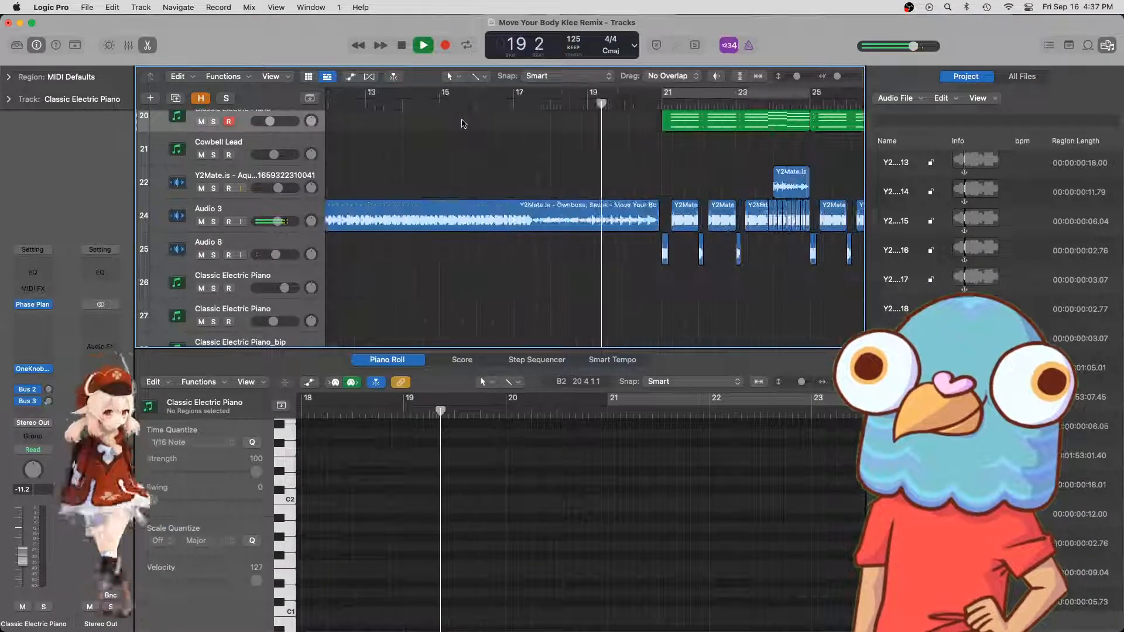
pyautogui.hscroll(4, 665, 159)
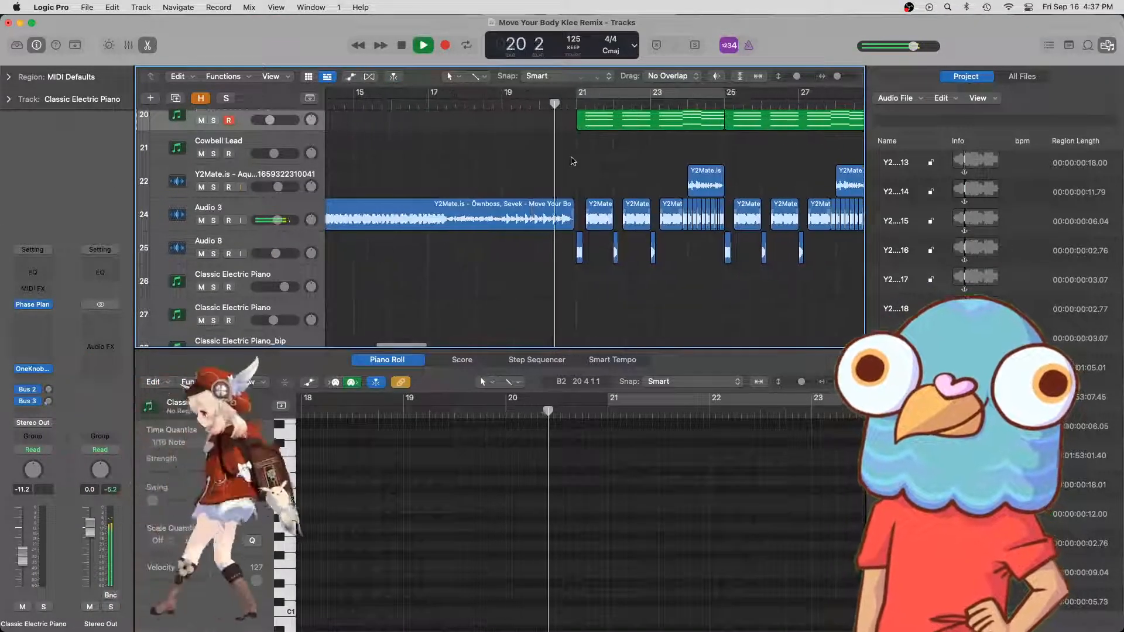
pyautogui.scroll(3, 591, 170)
pyautogui.scroll(10, 595, 174)
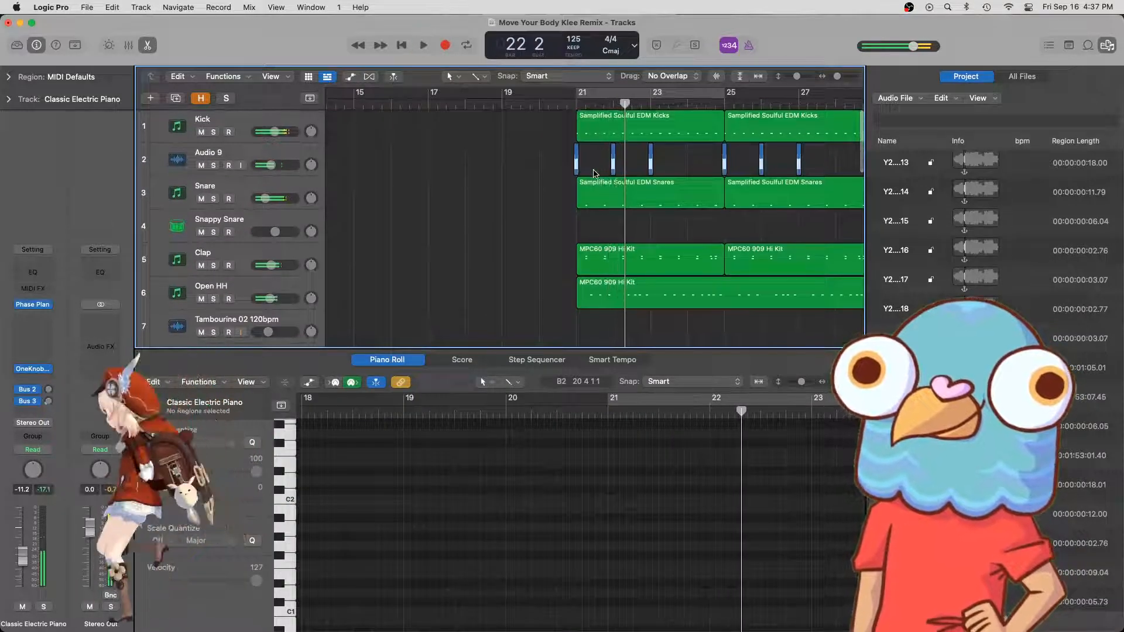
# - Examine all tracks across the intro, both drops and the breakdown with playback stopped
pyautogui.press('super+Left')
pyautogui.press('super+Left')
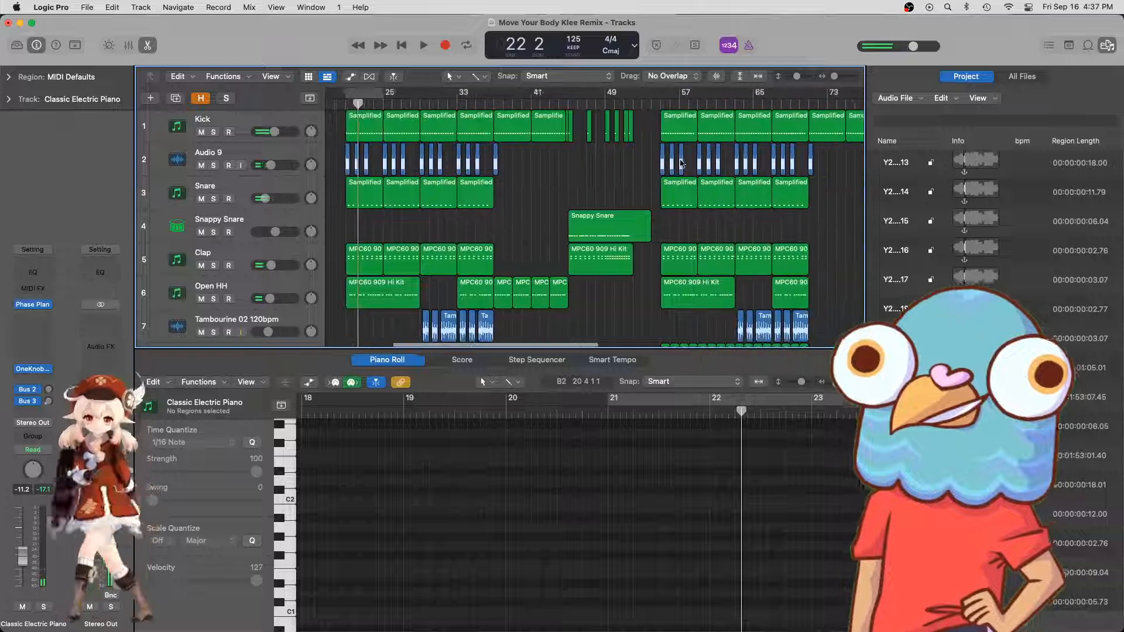
pyautogui.scroll(-7, 681, 163)
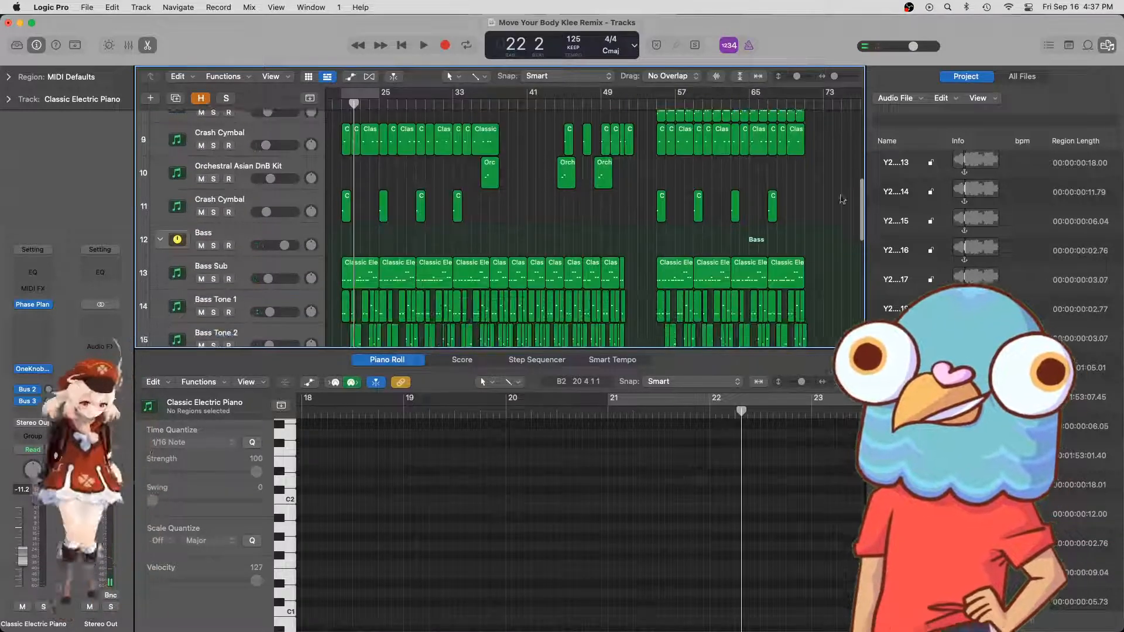
pyautogui.scroll(1, 703, 167)
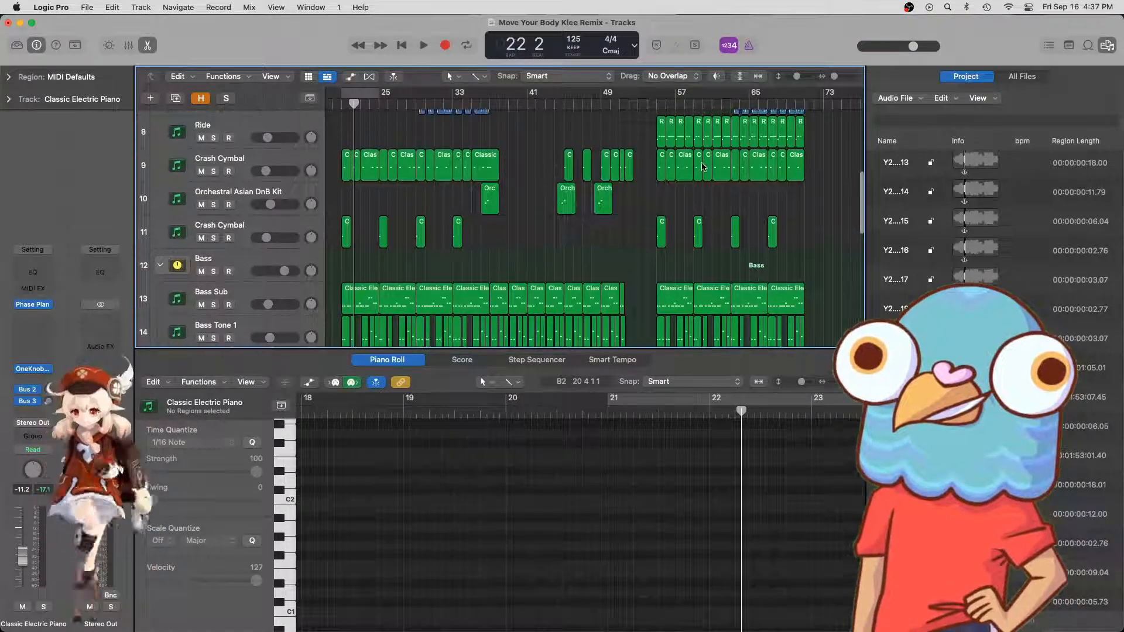
pyautogui.scroll(3, 707, 166)
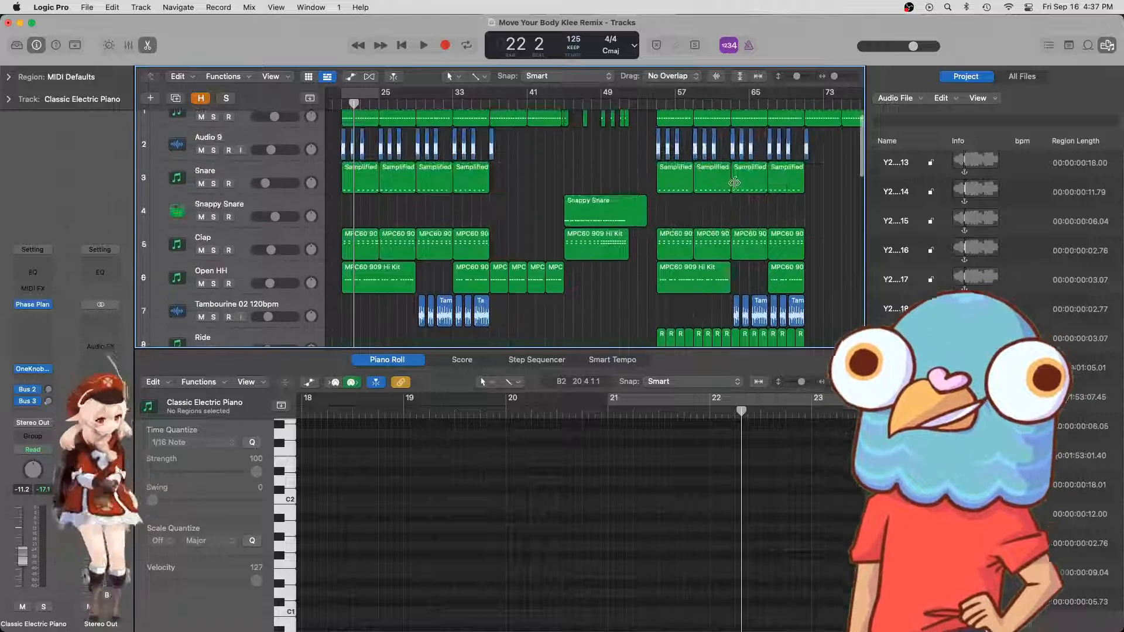
pyautogui.scroll(-3, 736, 186)
pyautogui.scroll(-15, 736, 186)
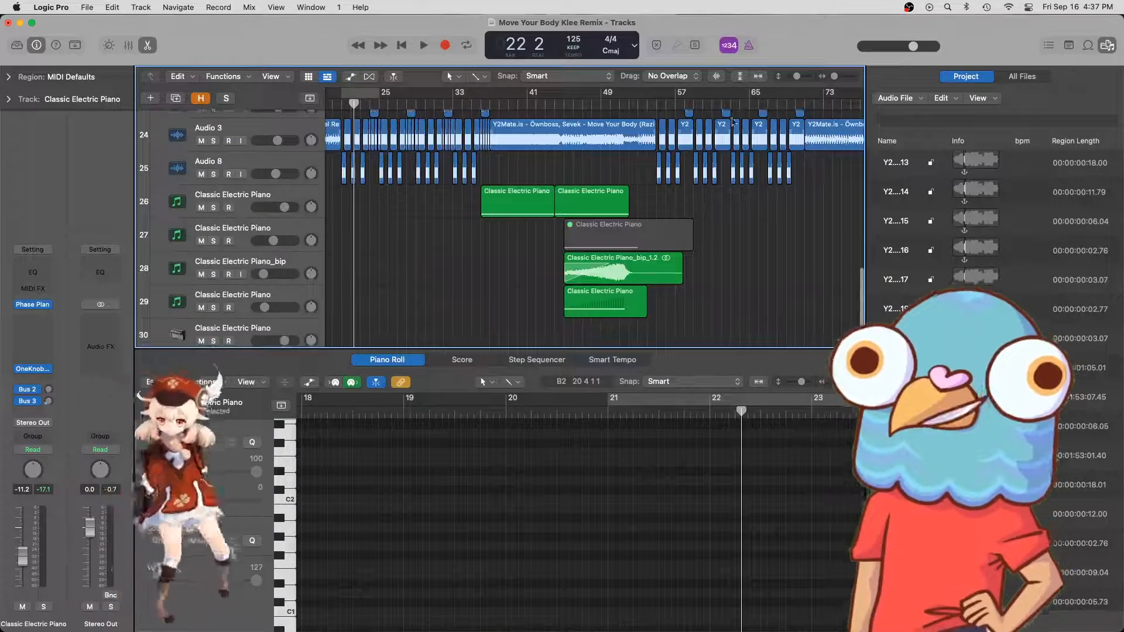
pyautogui.scroll(3, 715, 152)
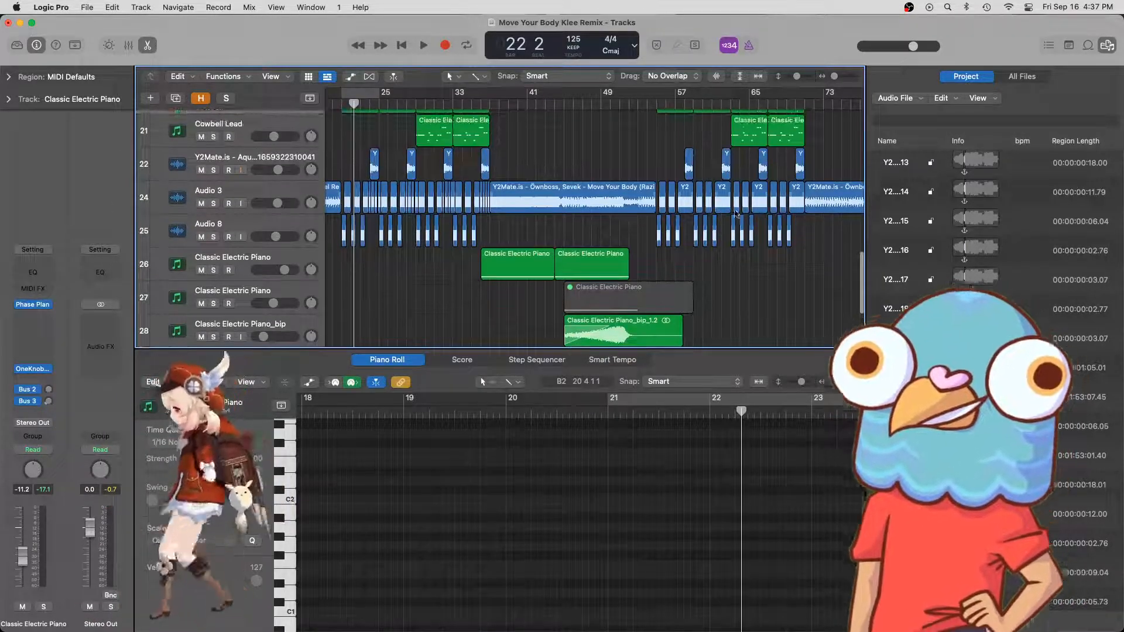
pyautogui.scroll(6, 742, 223)
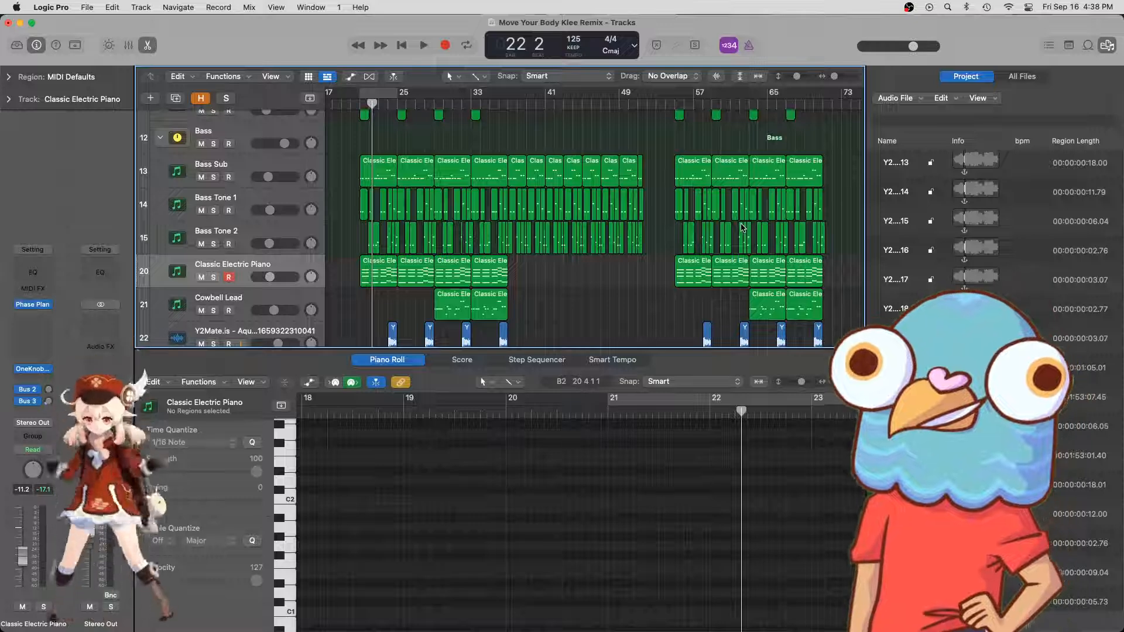
pyautogui.hscroll(-5, 460, 191)
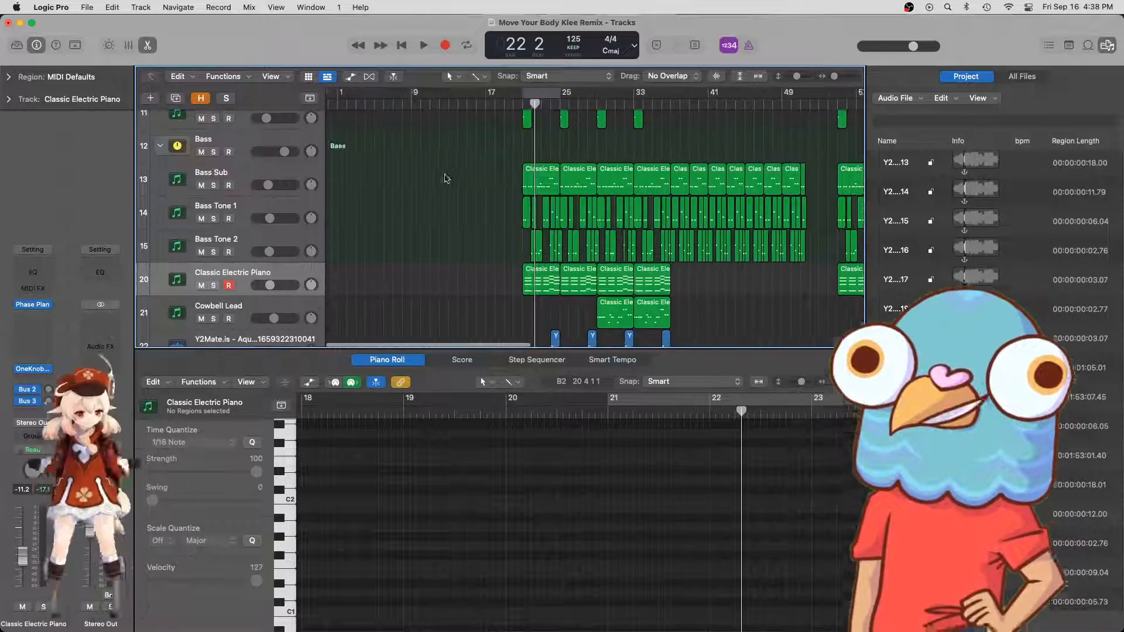
pyautogui.scroll(-5, 470, 206)
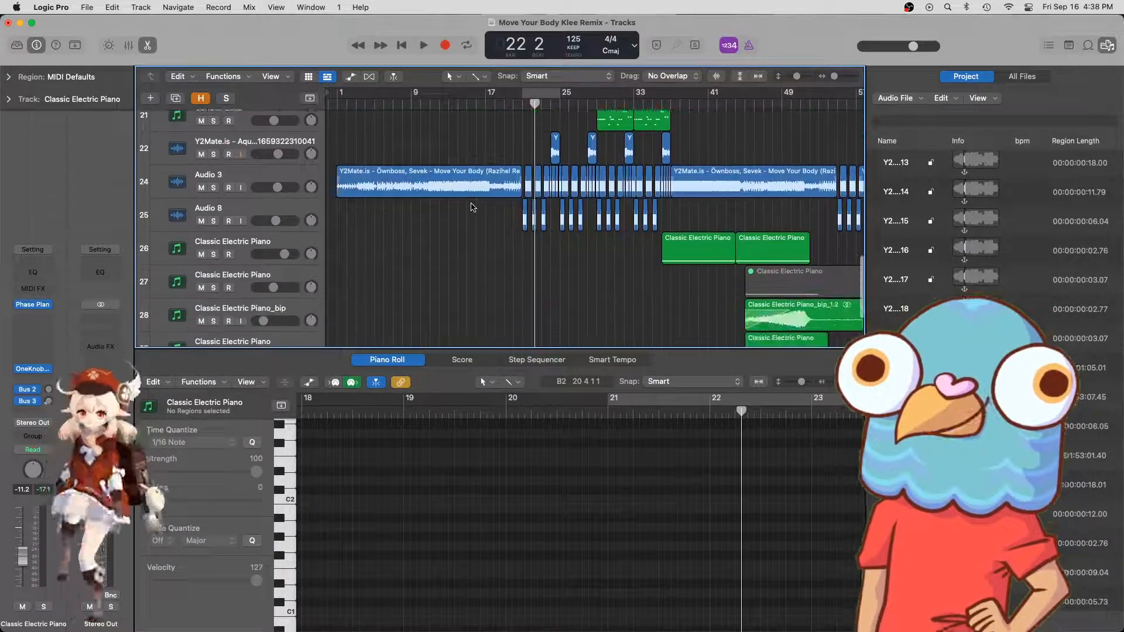
pyautogui.scroll(5, 453, 181)
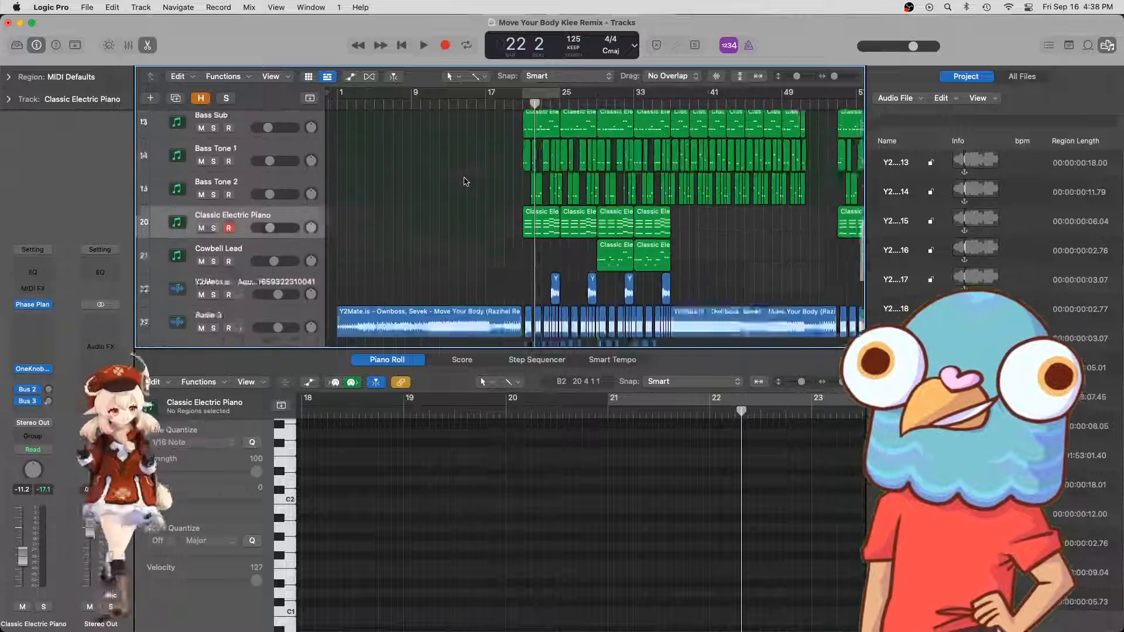
# - Play the arrangement from bar 16 while looking over the lead, vocal and Classic Electric Piano tracks
pyautogui.scroll(-5, 464, 181)
pyautogui.click(477, 102)
pyautogui.press('space')
pyautogui.scroll(5, 498, 146)
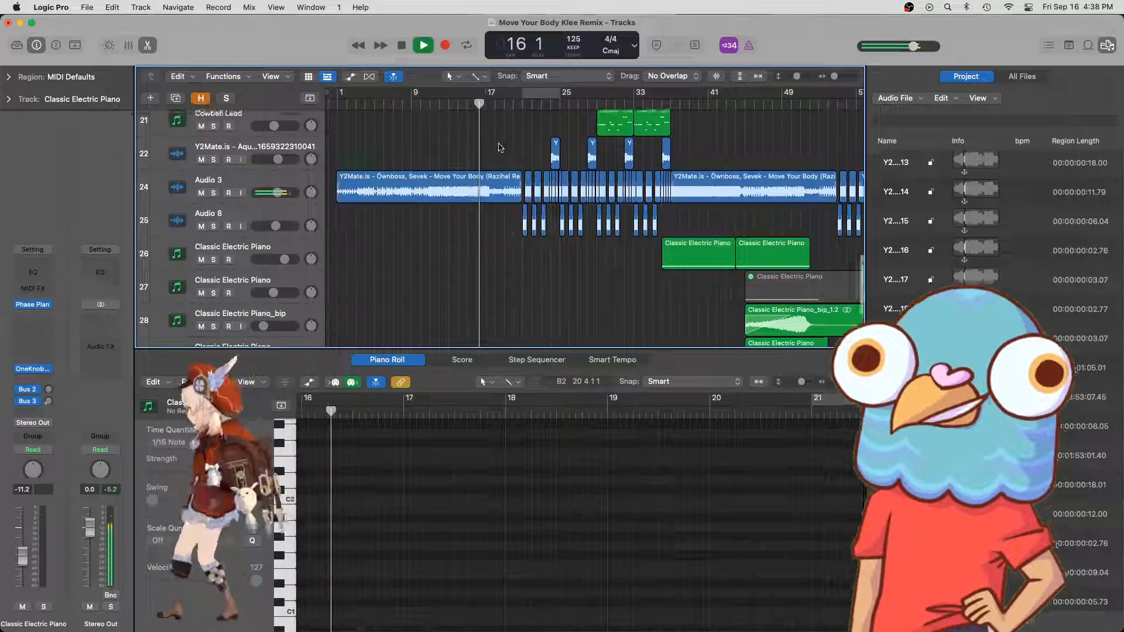
pyautogui.scroll(-3, 487, 144)
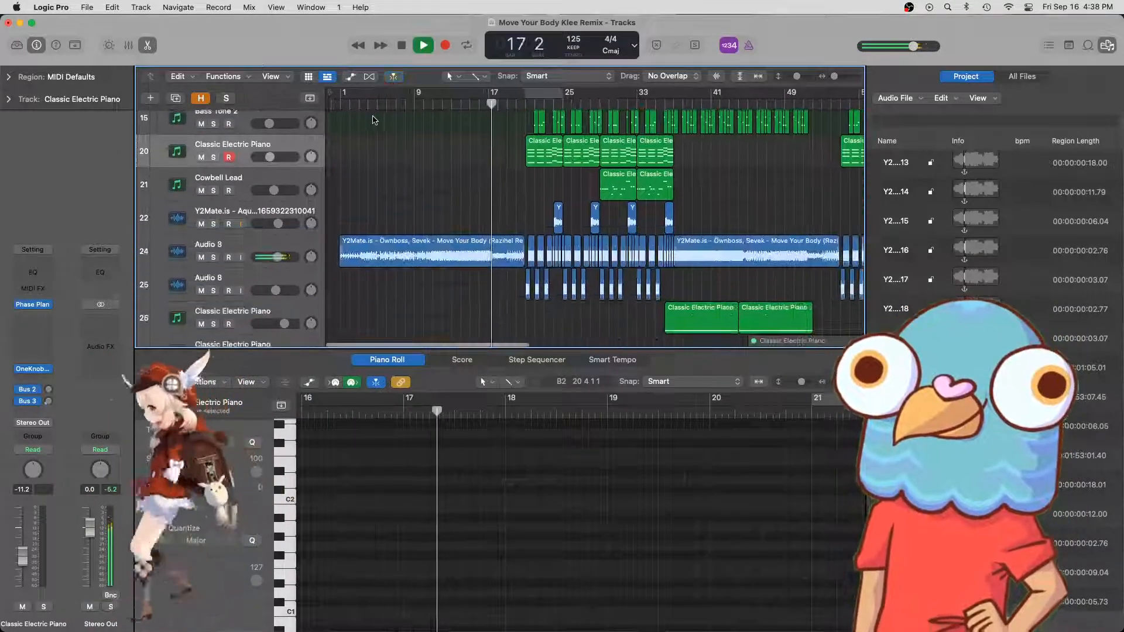
# - Play the intro from the start of the project while checking the percussion, bass and vocal tracks
pyautogui.press('Return')
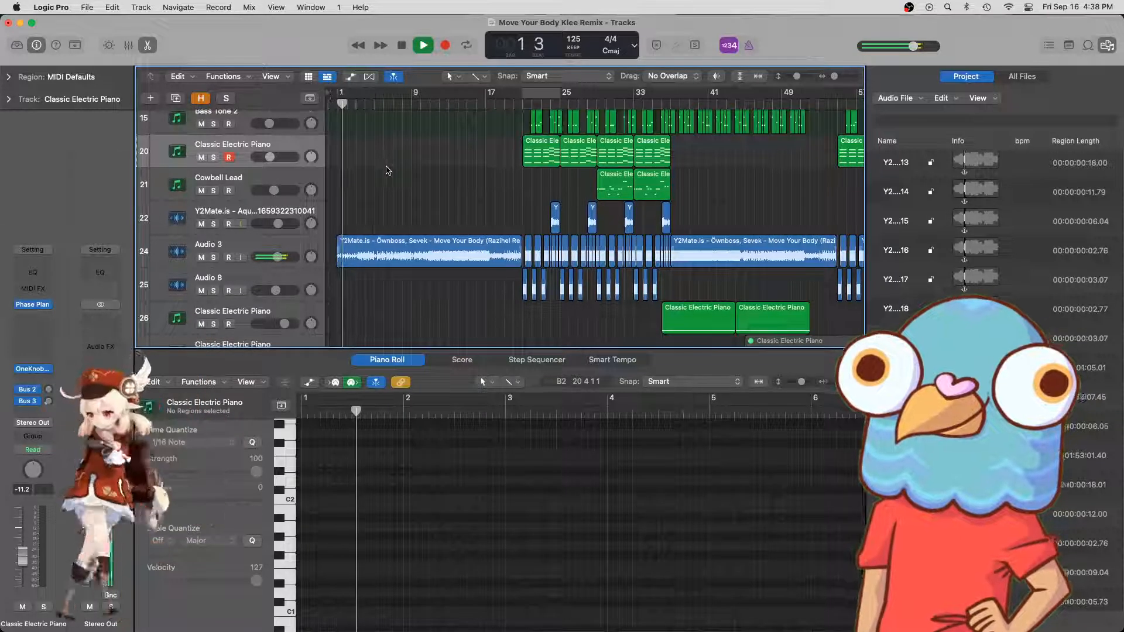
pyautogui.scroll(2, 410, 181)
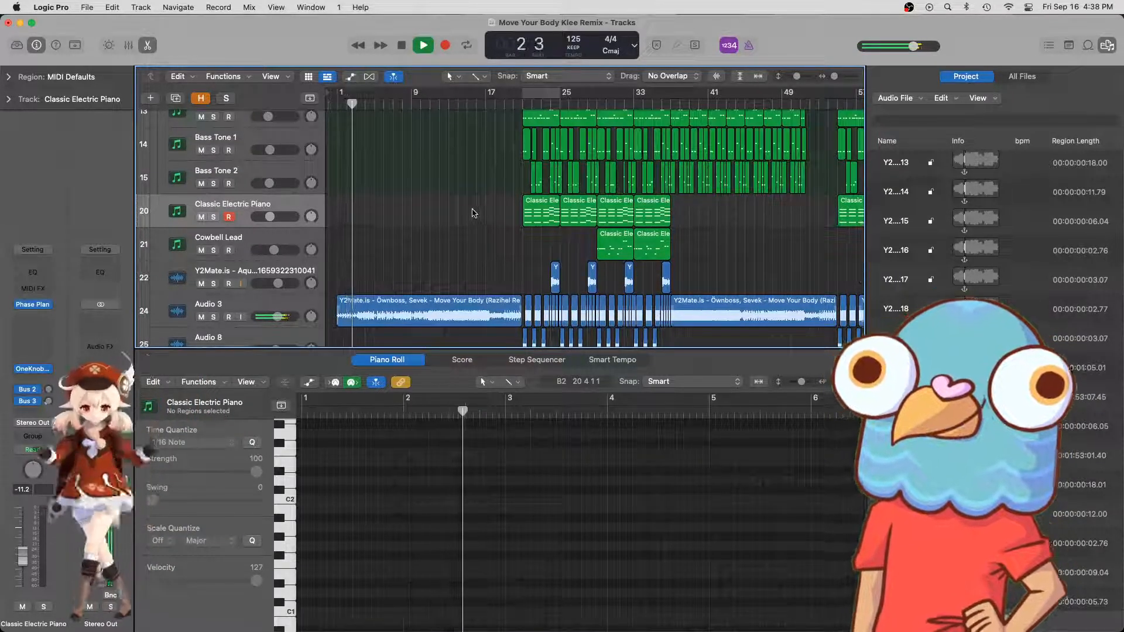
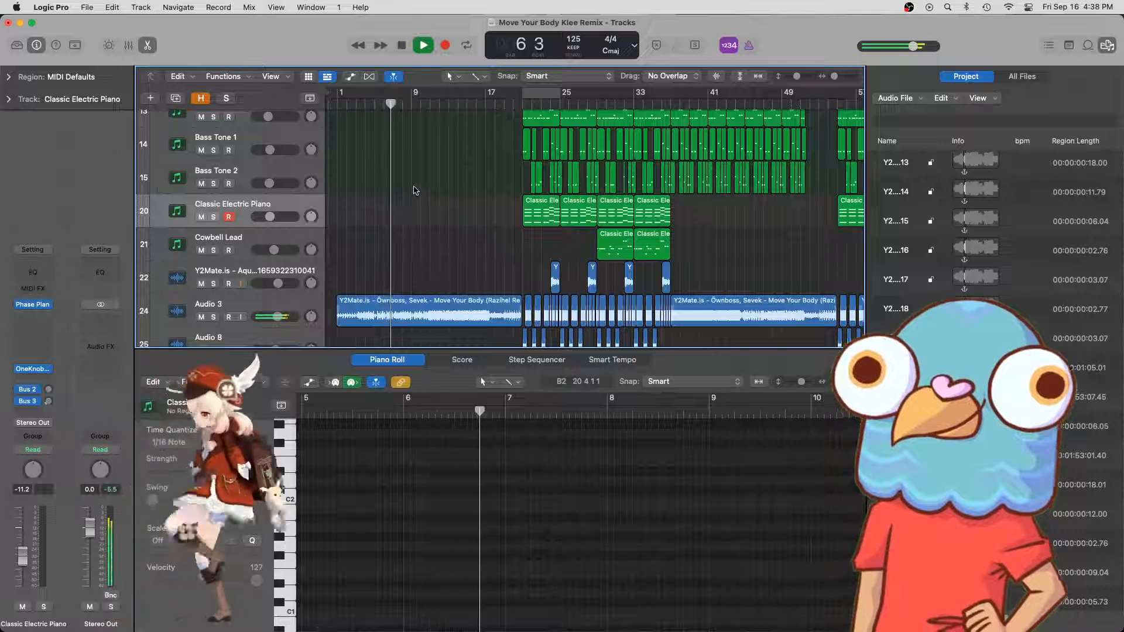
pyautogui.scroll(10, 422, 205)
pyautogui.scroll(-10, 428, 208)
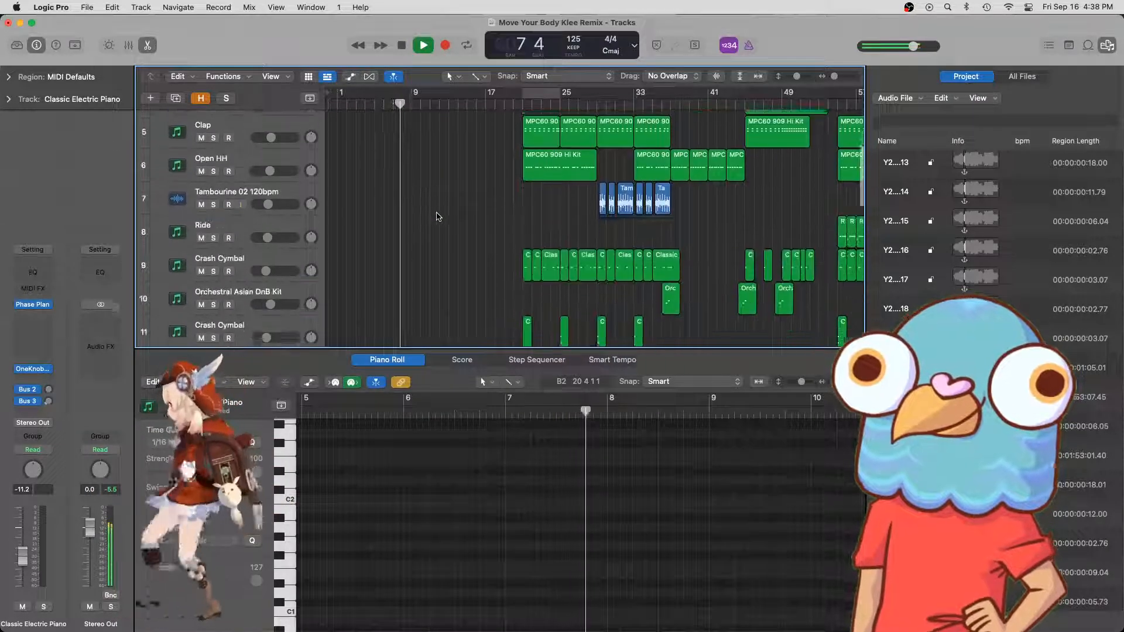
pyautogui.scroll(-5, 436, 217)
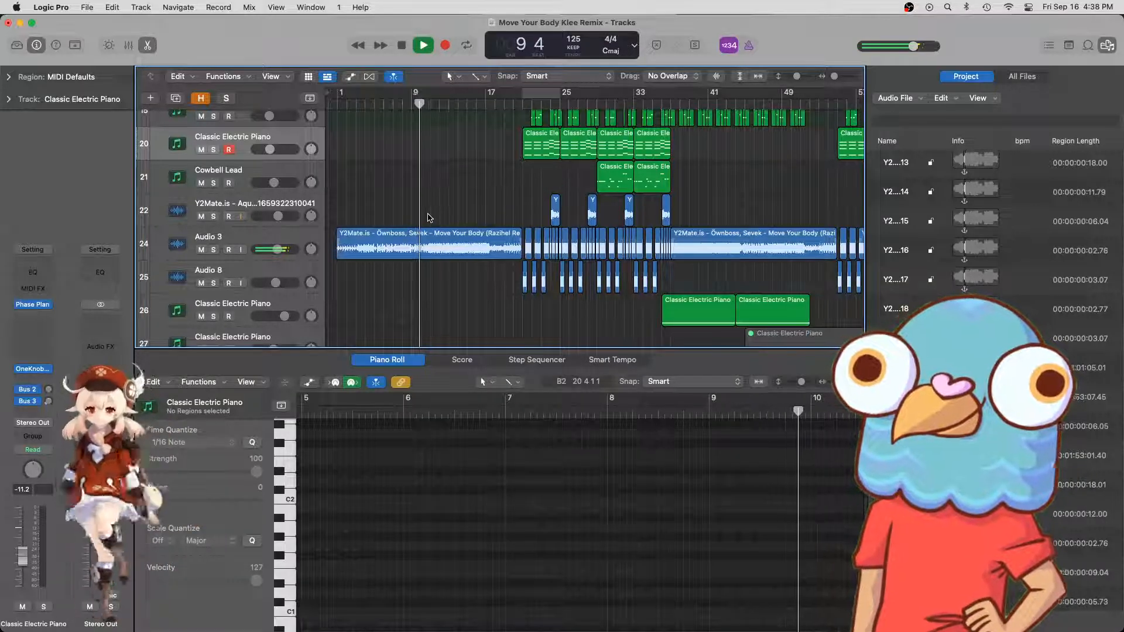
pyautogui.scroll(10, 431, 217)
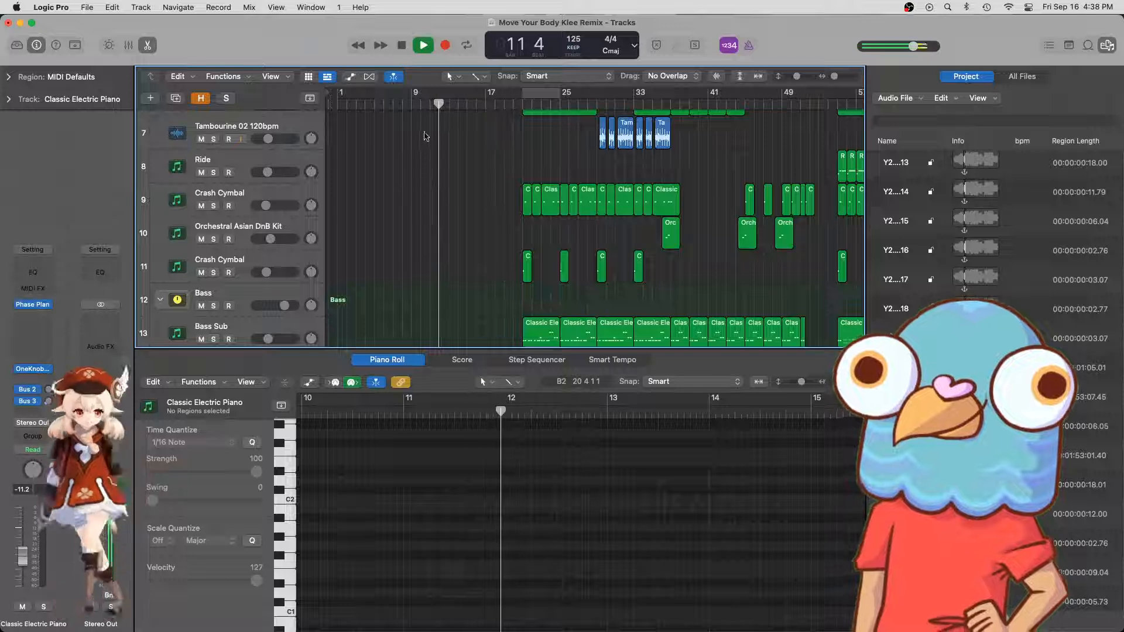
# - Replay the intro vocal on Audio 3 from bar 10 and stop the playhead at bar 11
pyautogui.press('super+Right')
pyautogui.press('super+Right')
pyautogui.press('super+Right')
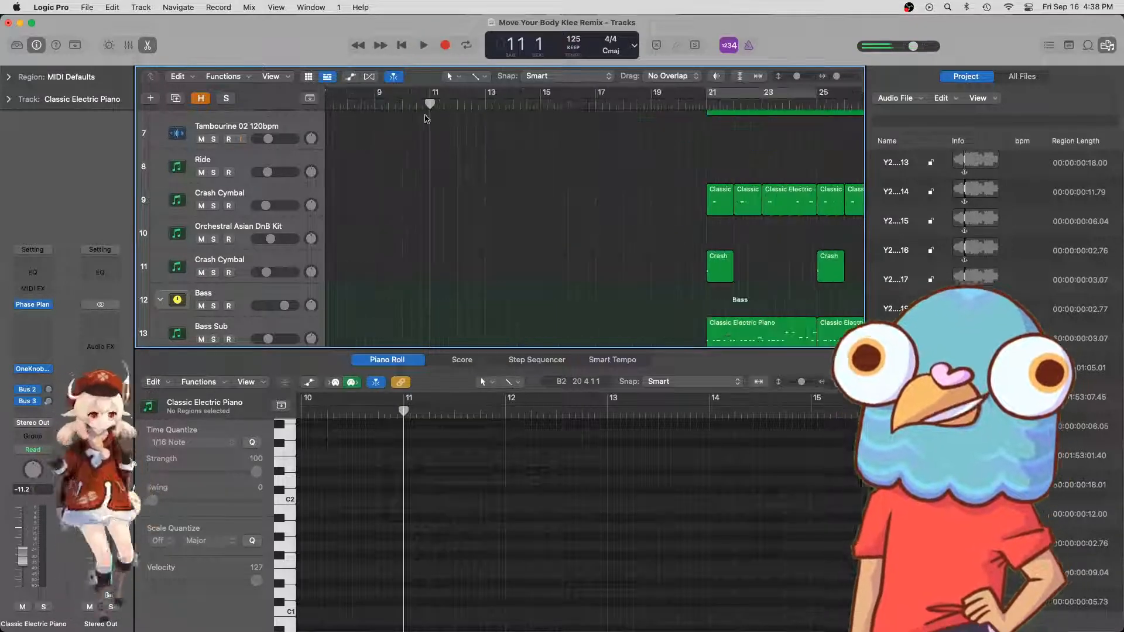
pyautogui.scroll(-10, 425, 120)
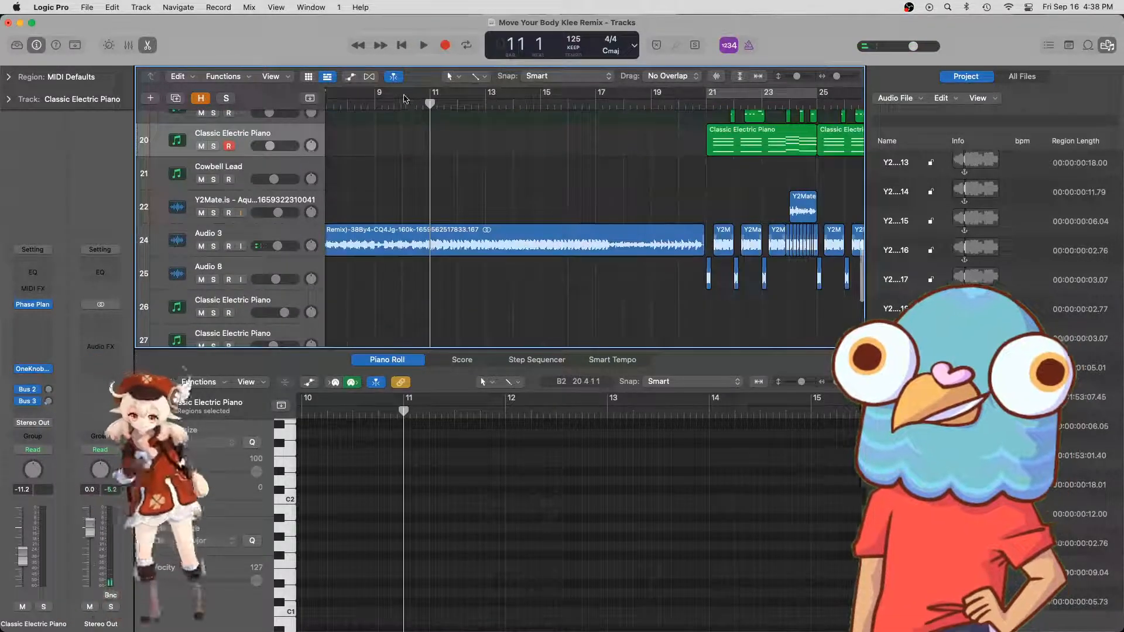
pyautogui.click(404, 99)
pyautogui.press('space')
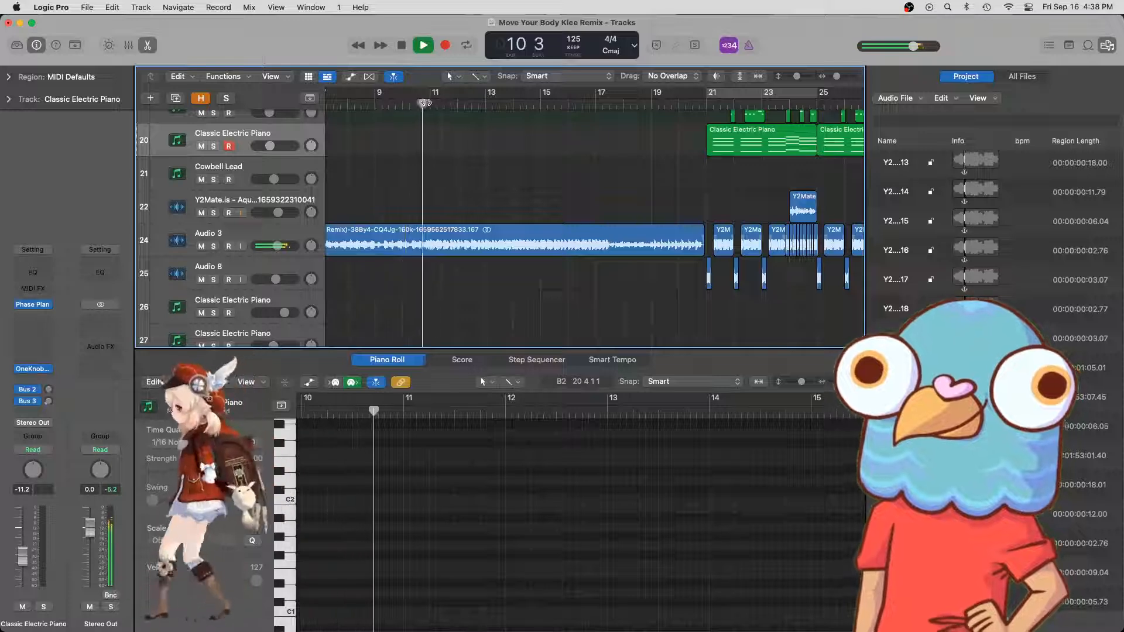
pyautogui.press('space')
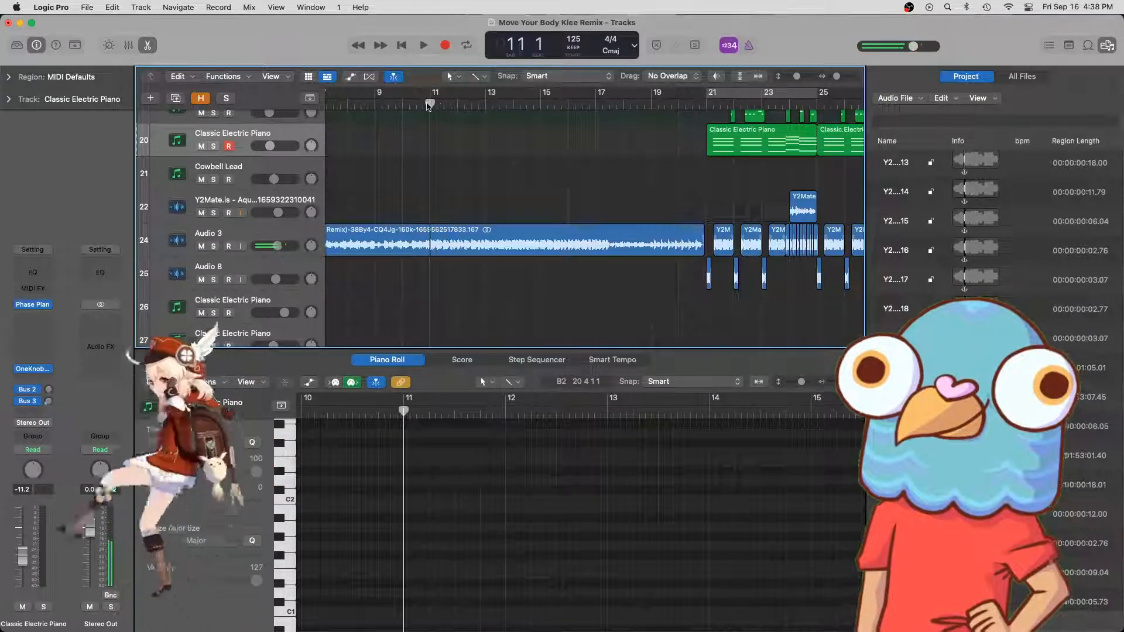
# - Copy the short Kick, Crash Cymbal track 9 and Orchestral Asian DnB Kit regions around bar 45 into the intro, aligning the hit with bar 11
pyautogui.press('super+Left')
pyautogui.press('super+Left')
pyautogui.scroll(15, 485, 176)
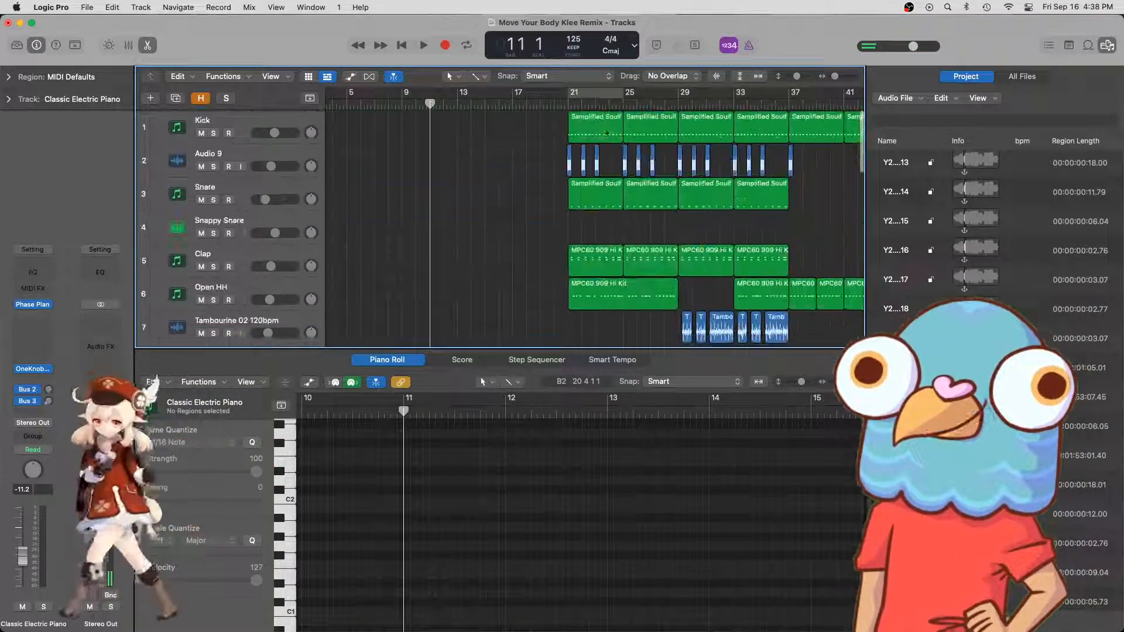
pyautogui.hscroll(5, 644, 132)
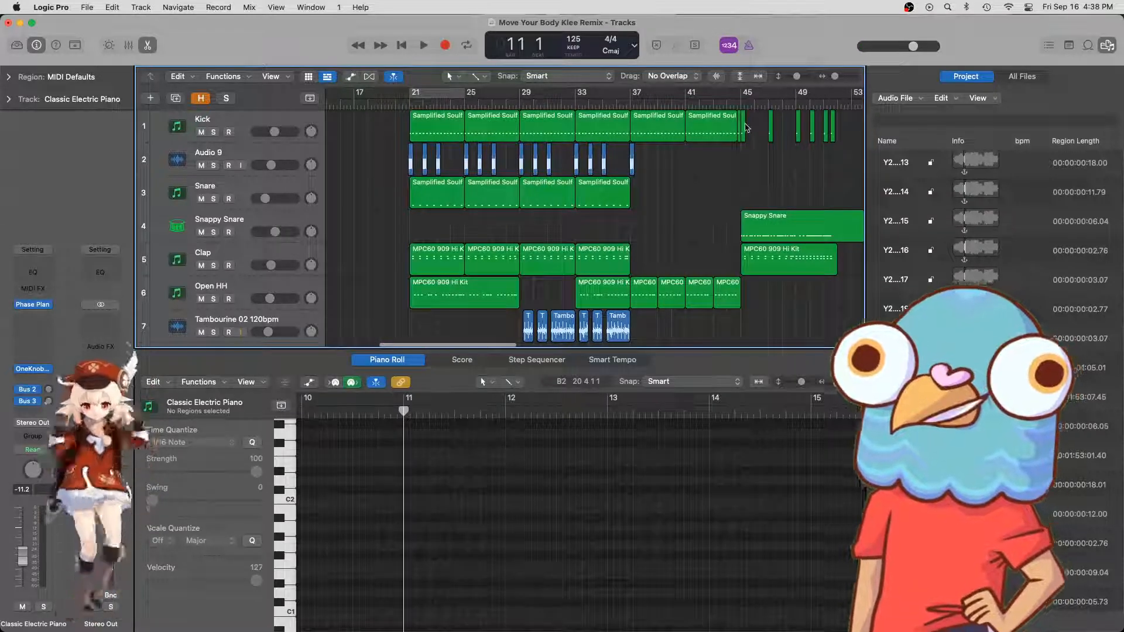
pyautogui.click(743, 140)
pyautogui.scroll(-6, 741, 170)
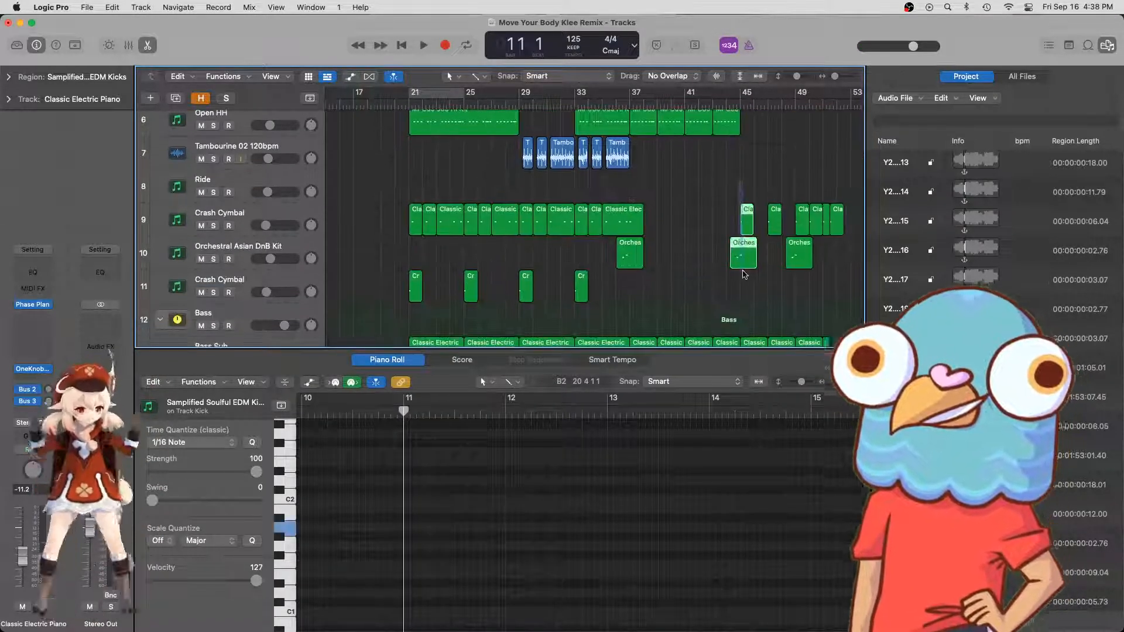
pyautogui.press('super+Left')
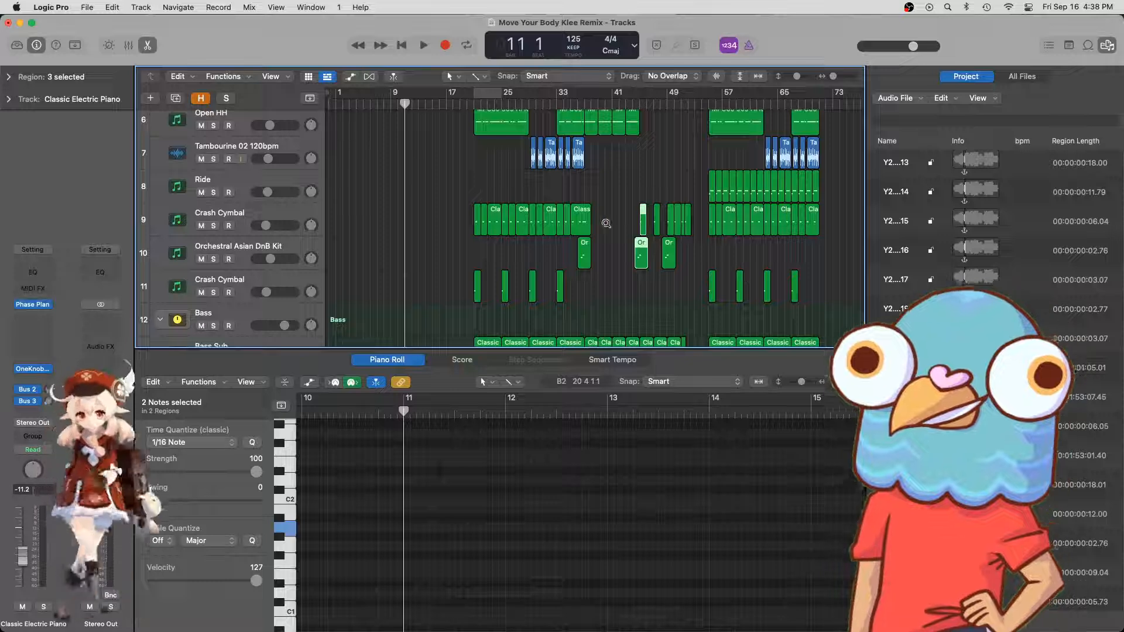
pyautogui.moveTo(642, 218); pyautogui.dragTo(405, 222)
pyautogui.press('super+Right')
pyautogui.press('super+Right')
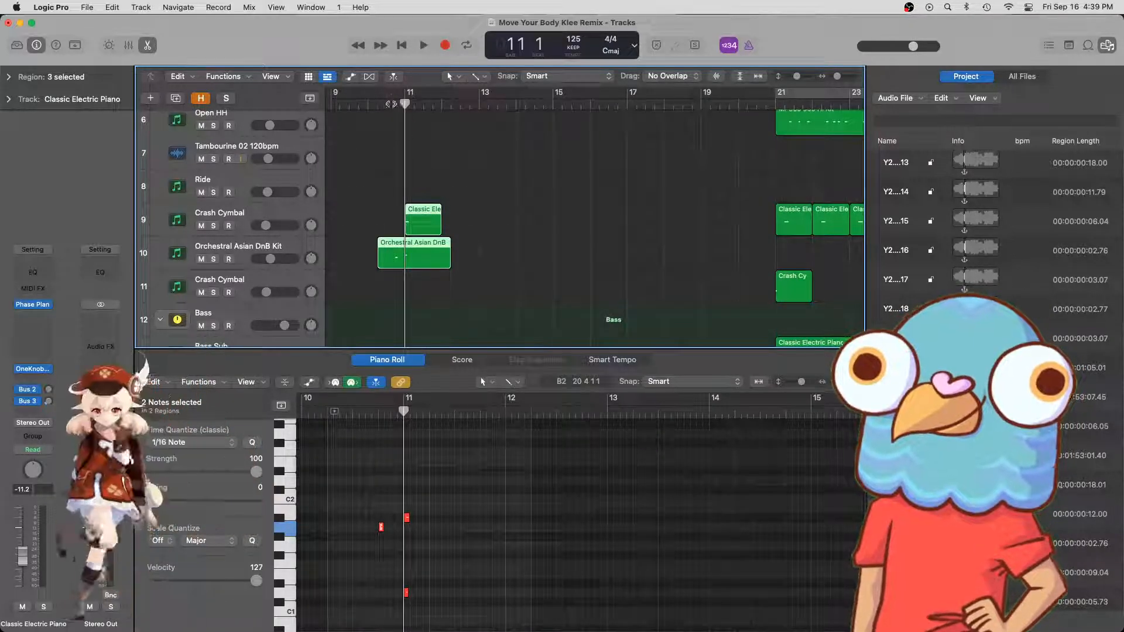
# - Play the intro from bar 10 to check the copied kick, crash and orchestral hit against the vocal
pyautogui.press('super+Tab')
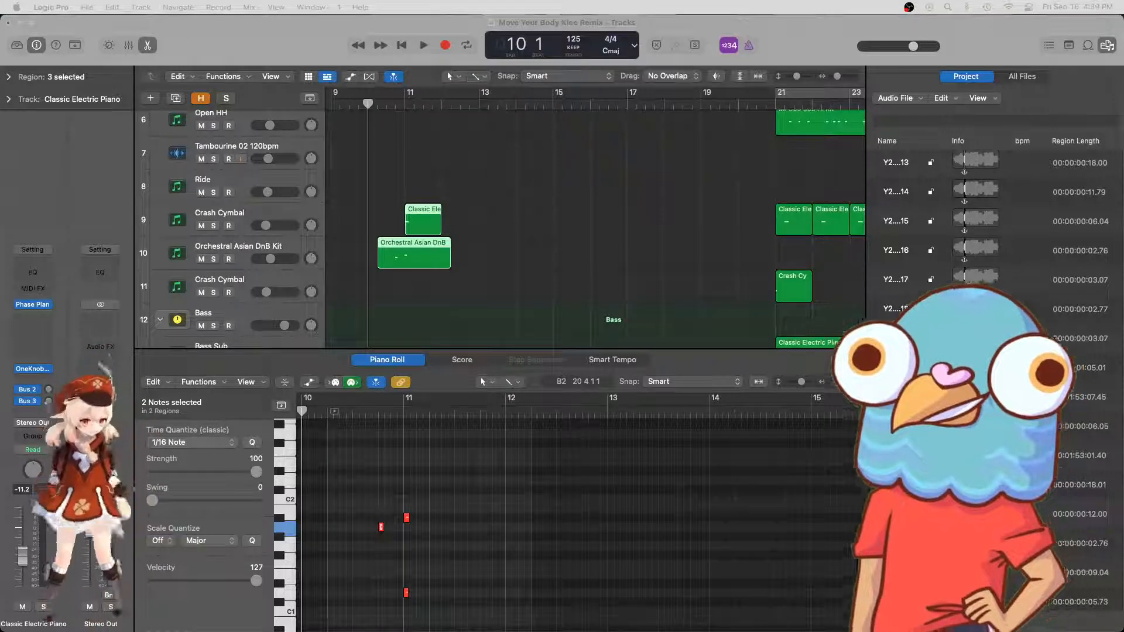
pyautogui.click(616, 267)
pyautogui.press('super+Left')
pyautogui.press('super+Left')
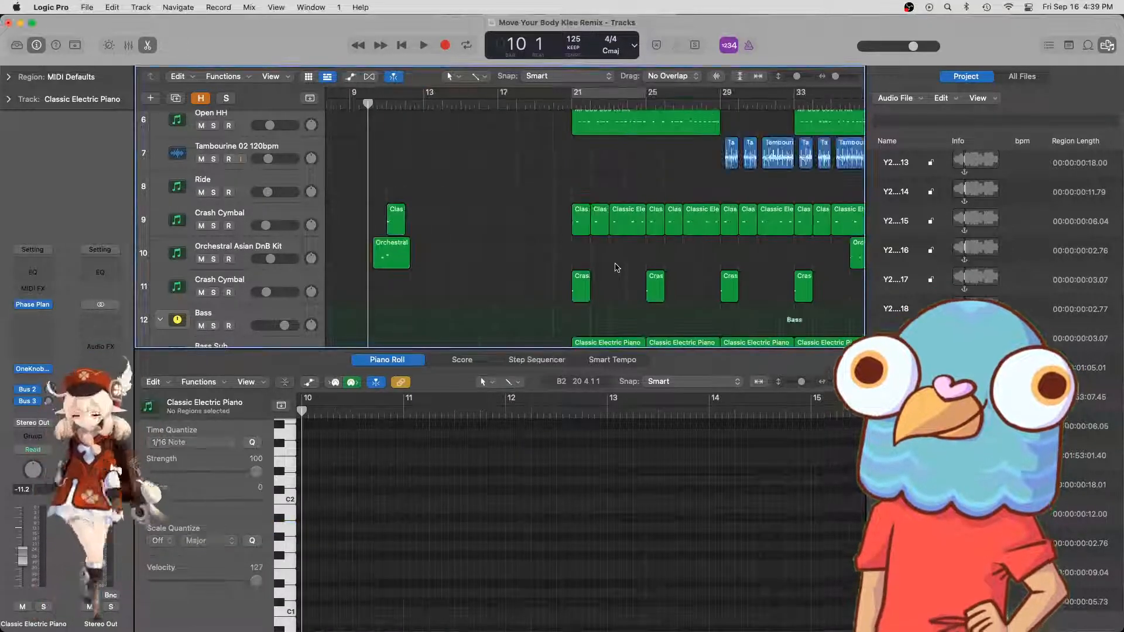
pyautogui.press('super+Right')
pyautogui.press('super+Right')
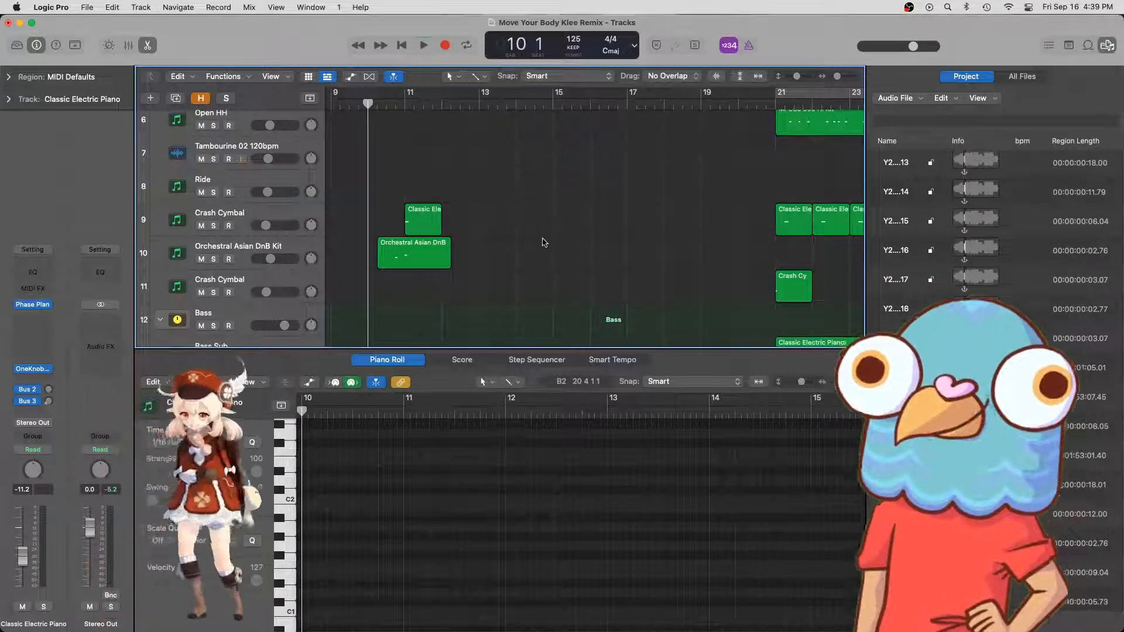
pyautogui.press('space')
pyautogui.scroll(-3, 544, 287)
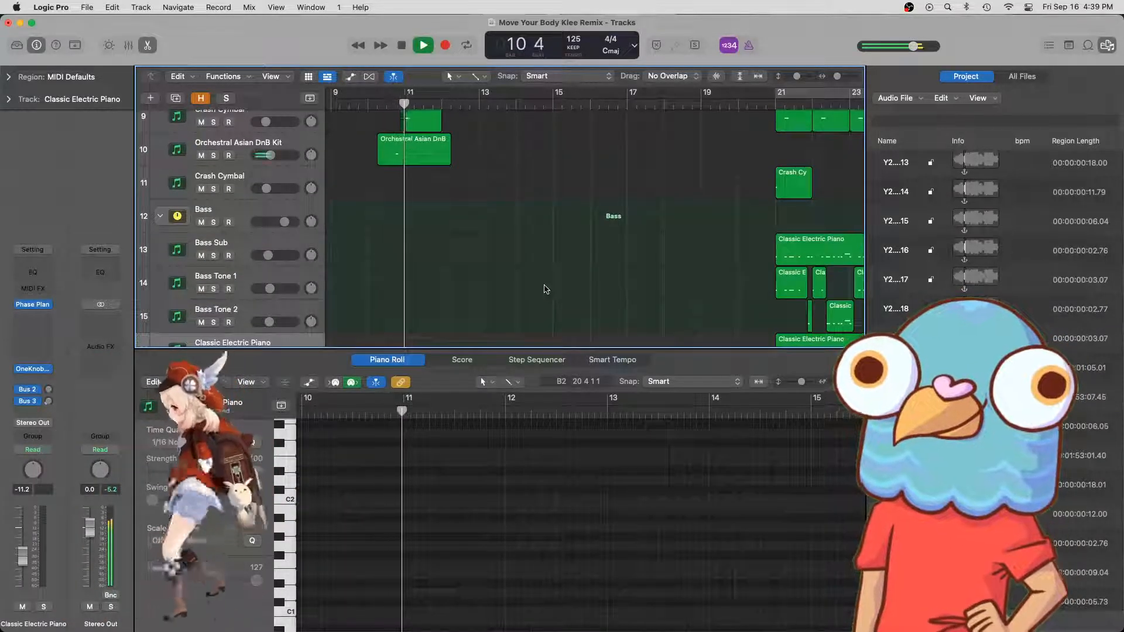
pyautogui.scroll(8, 545, 289)
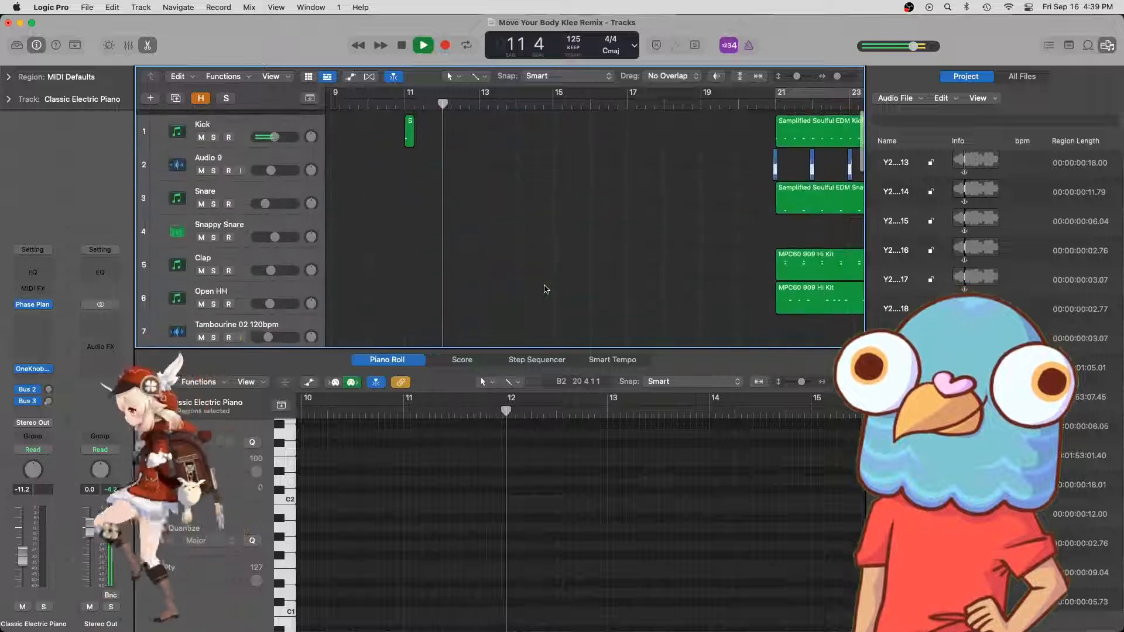
pyautogui.scroll(-15, 545, 289)
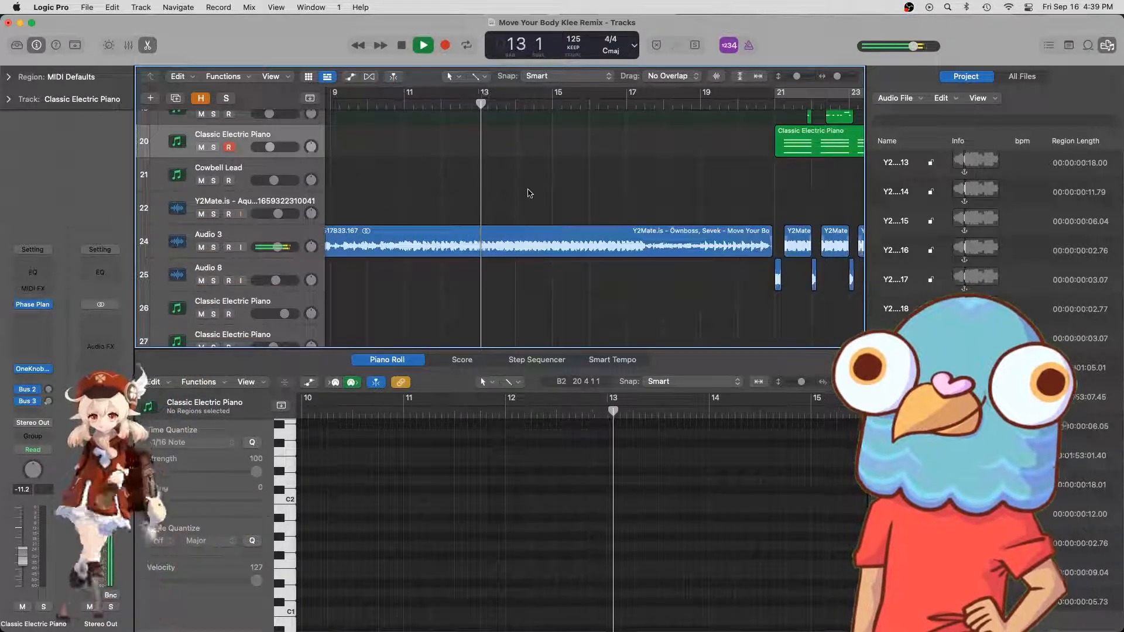
# - Copy the Classic Electric Piano region on track 26 from bar 36 to bar 10 in the intro
pyautogui.scroll(-5, 530, 193)
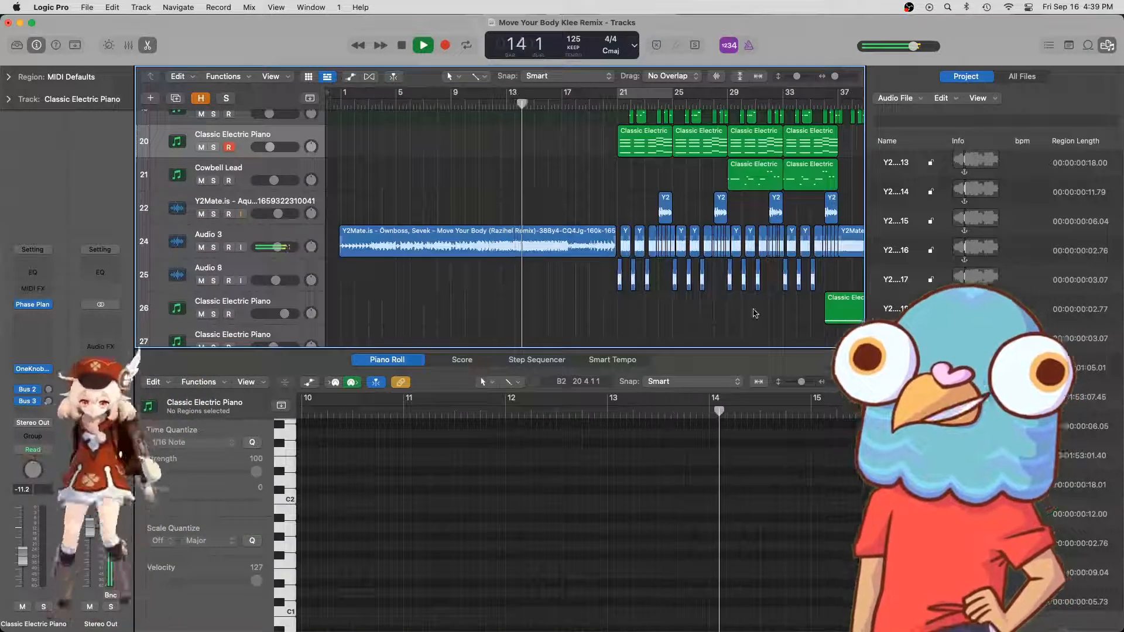
pyautogui.hscroll(5, 755, 313)
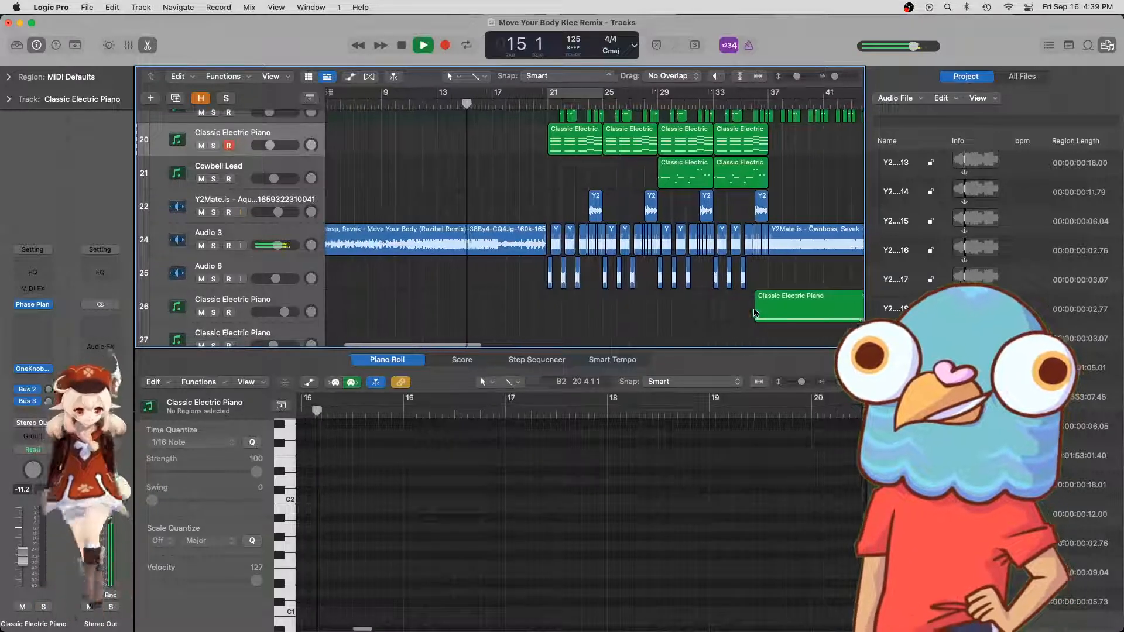
pyautogui.hscroll(1, 755, 313)
pyautogui.click(788, 324)
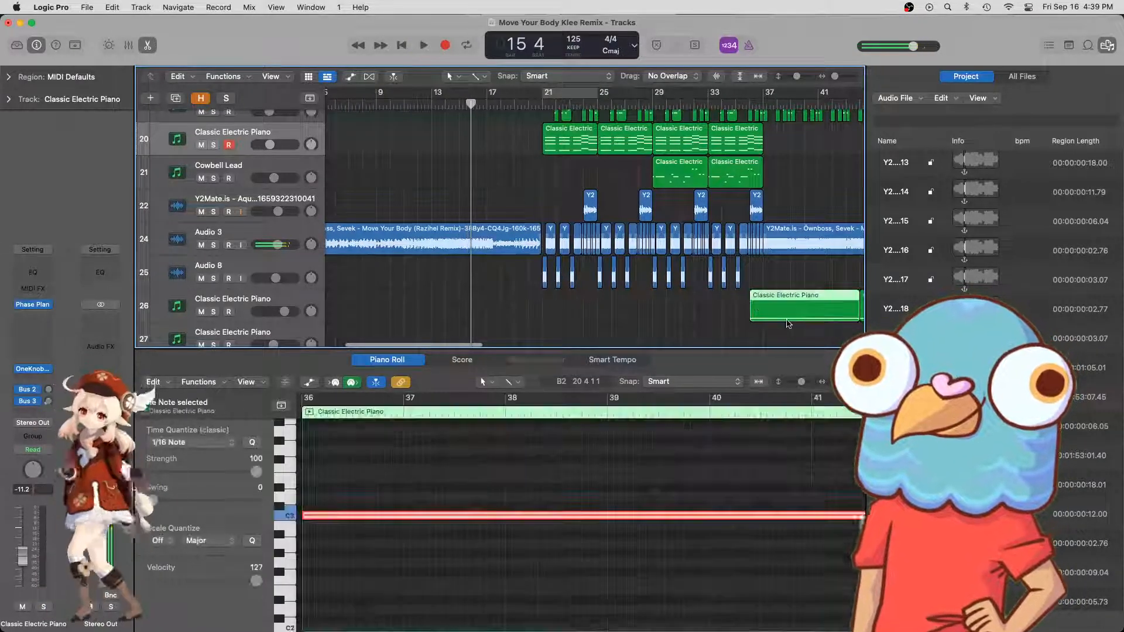
pyautogui.moveTo(788, 321); pyautogui.dragTo(432, 321)
# - Play from bar 10 up to the first drop, checking the copied Classic Electric Piano note with the other intro tracks
pyautogui.scroll(10, 435, 176)
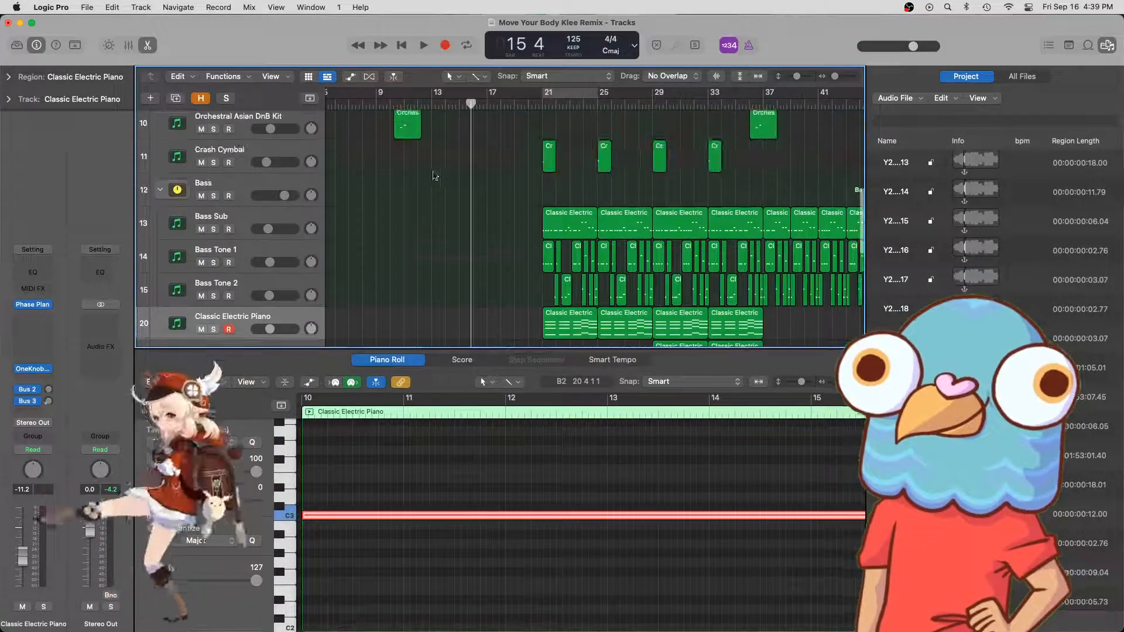
pyautogui.press('space')
pyautogui.scroll(-8, 399, 234)
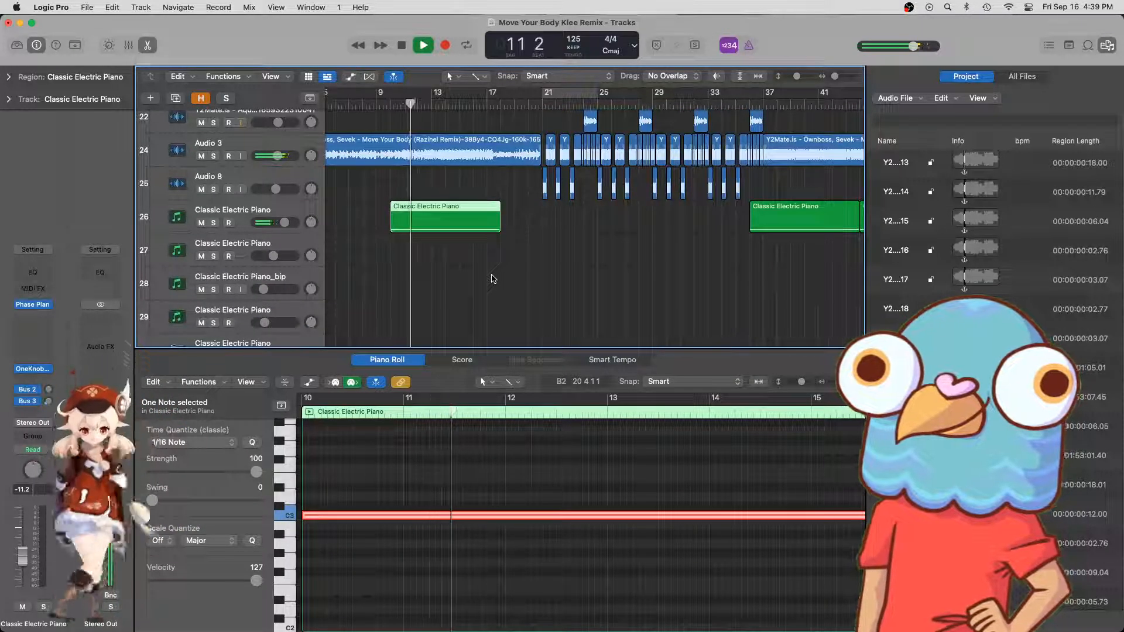
pyautogui.scroll(8, 567, 305)
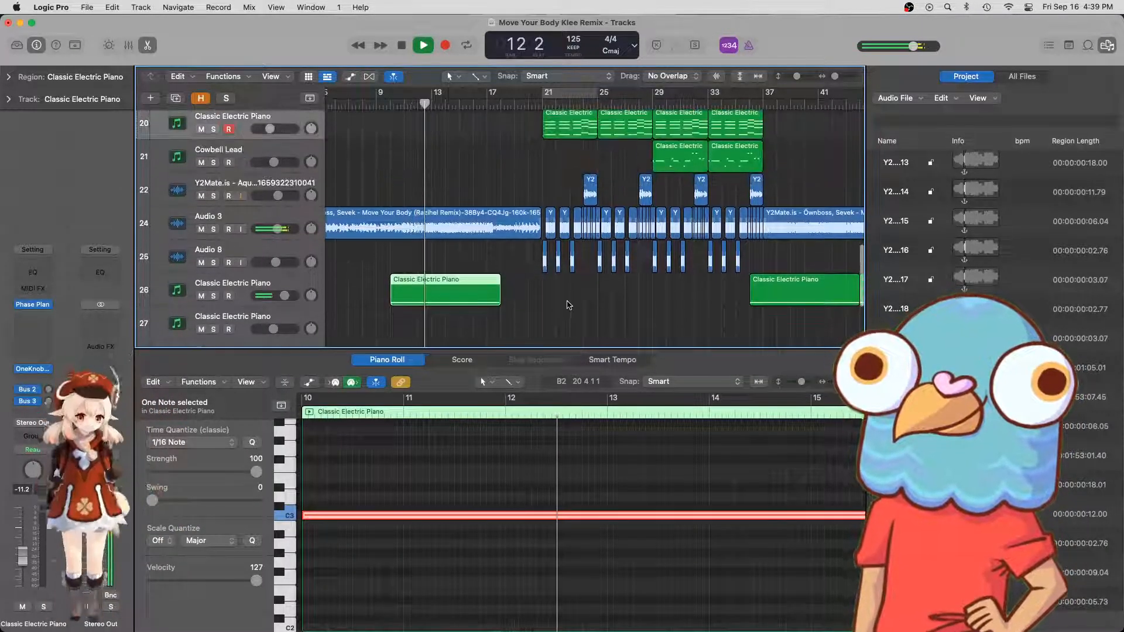
pyautogui.scroll(-10, 567, 304)
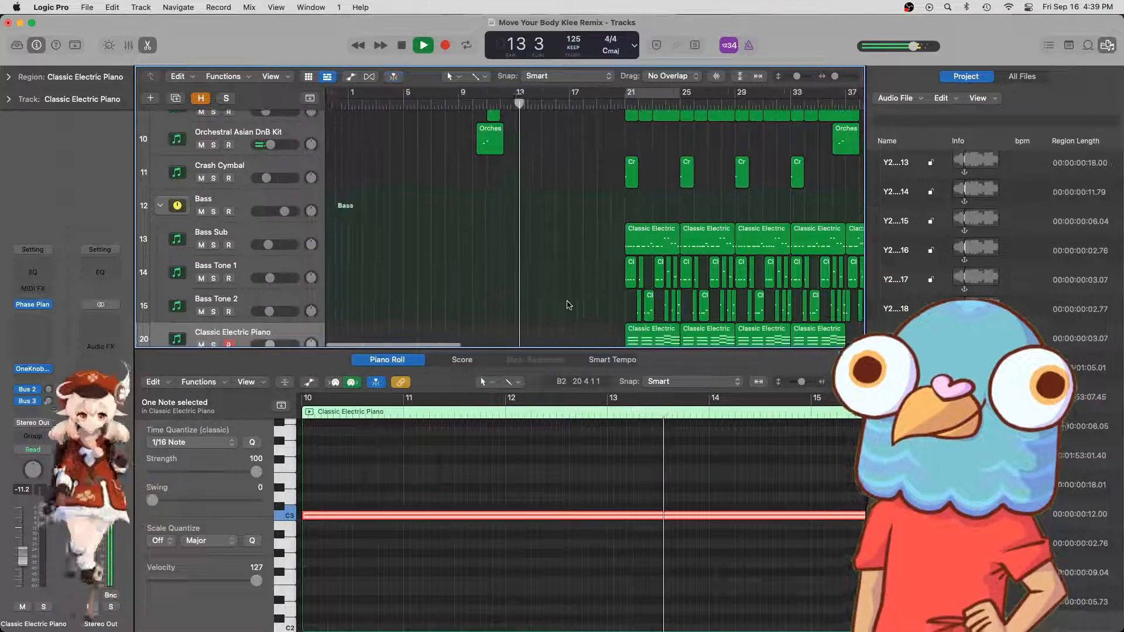
pyautogui.hscroll(-2, 567, 305)
pyautogui.scroll(8, 567, 305)
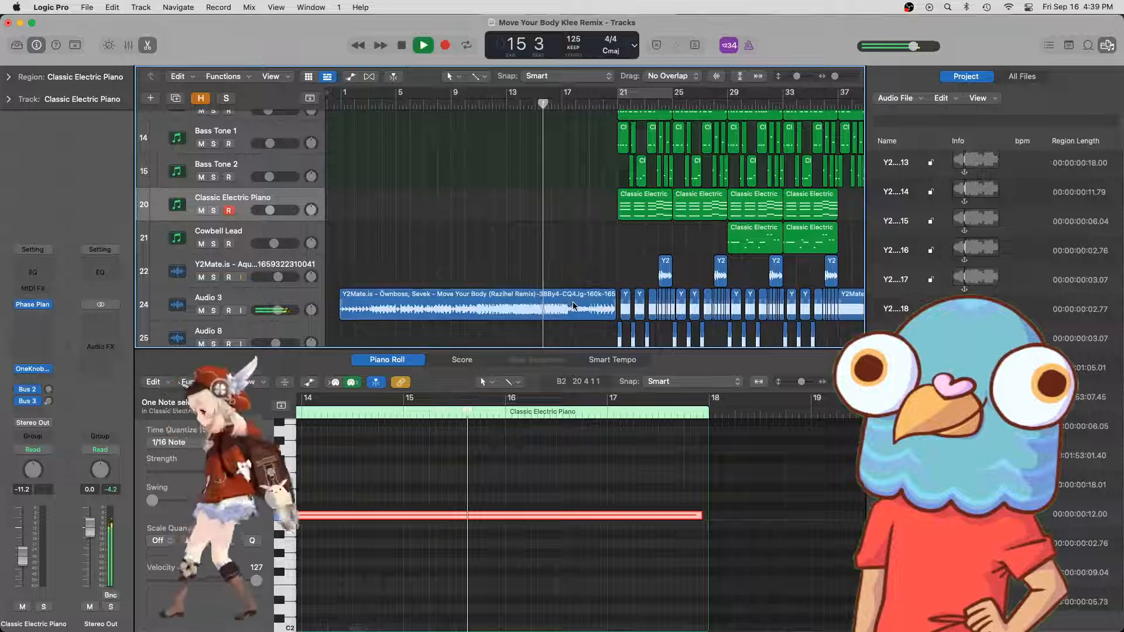
pyautogui.hscroll(2, 571, 303)
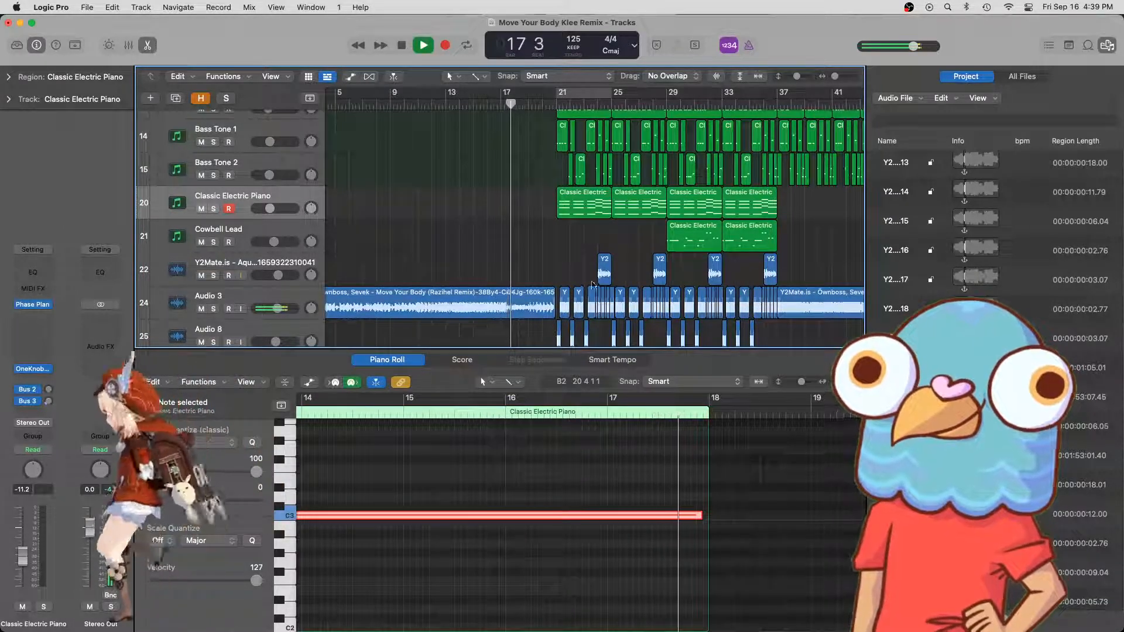
pyautogui.scroll(5, 542, 238)
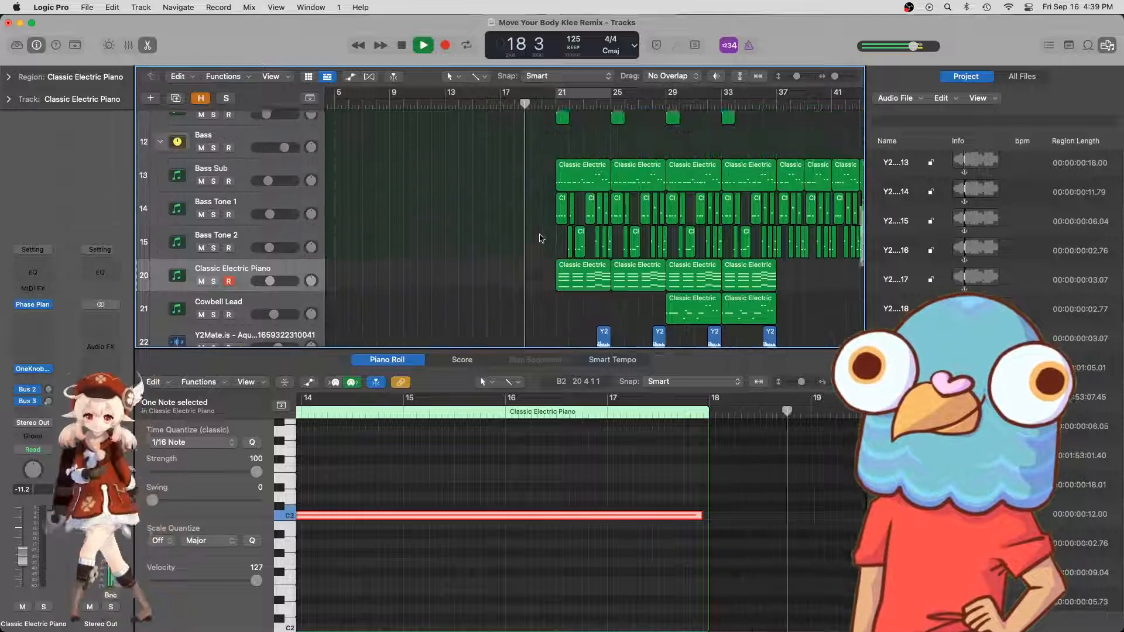
pyautogui.scroll(-5, 542, 240)
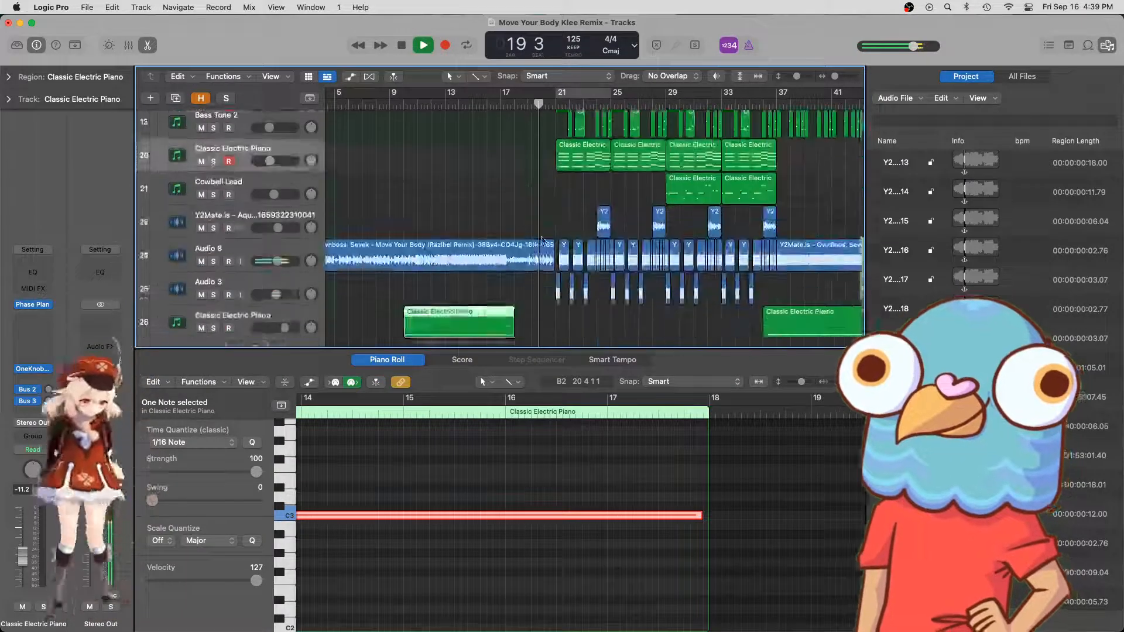
pyautogui.scroll(5, 542, 240)
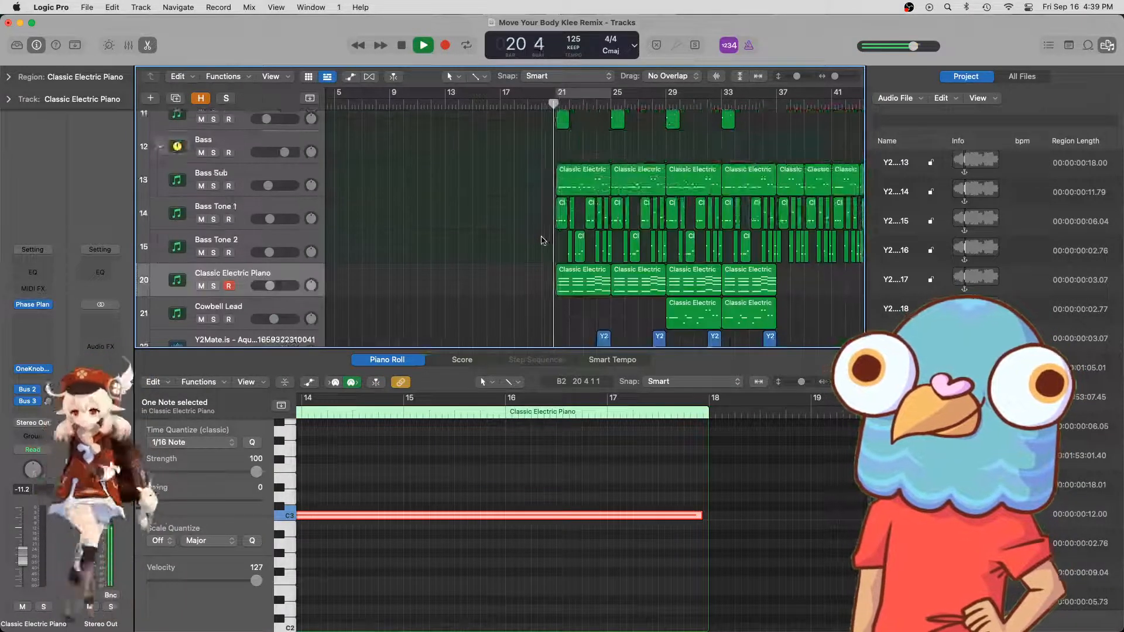
# - Stop playback and replay the intro from bar 10 to check the section around bar 11
pyautogui.scroll(10, 542, 240)
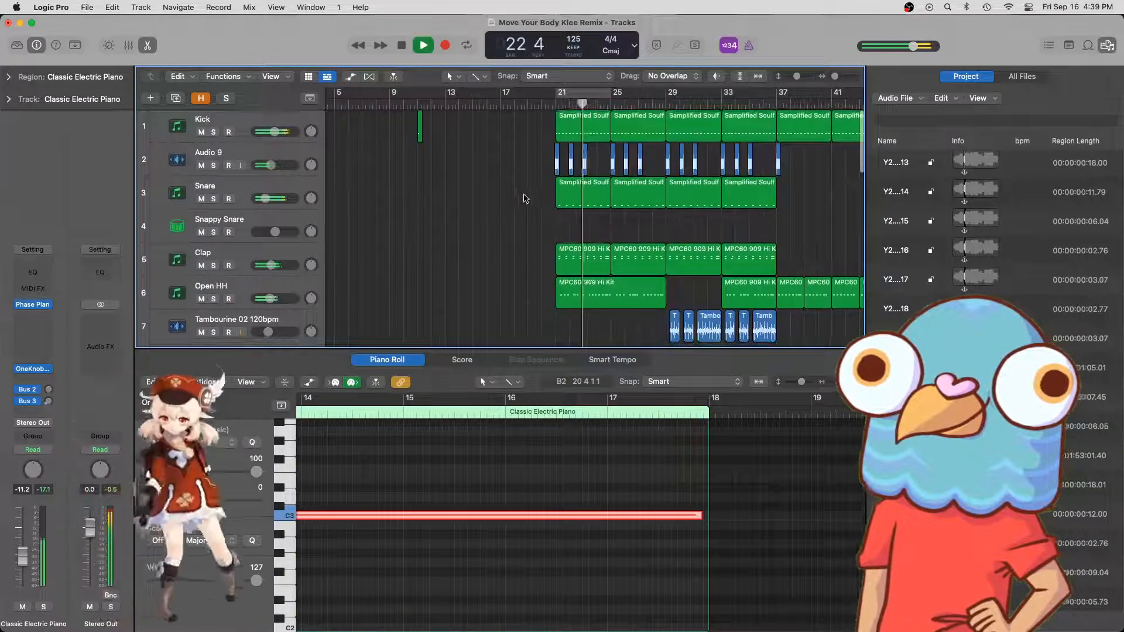
pyautogui.click(517, 226)
pyautogui.press('space')
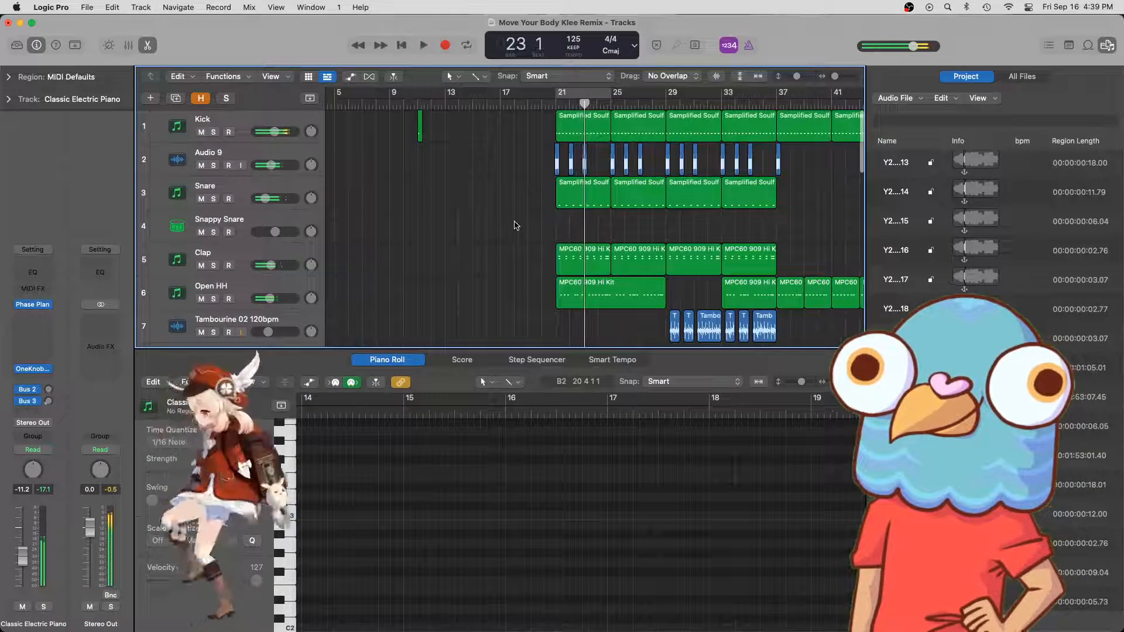
pyautogui.click(416, 105)
pyautogui.scroll(-15, 460, 123)
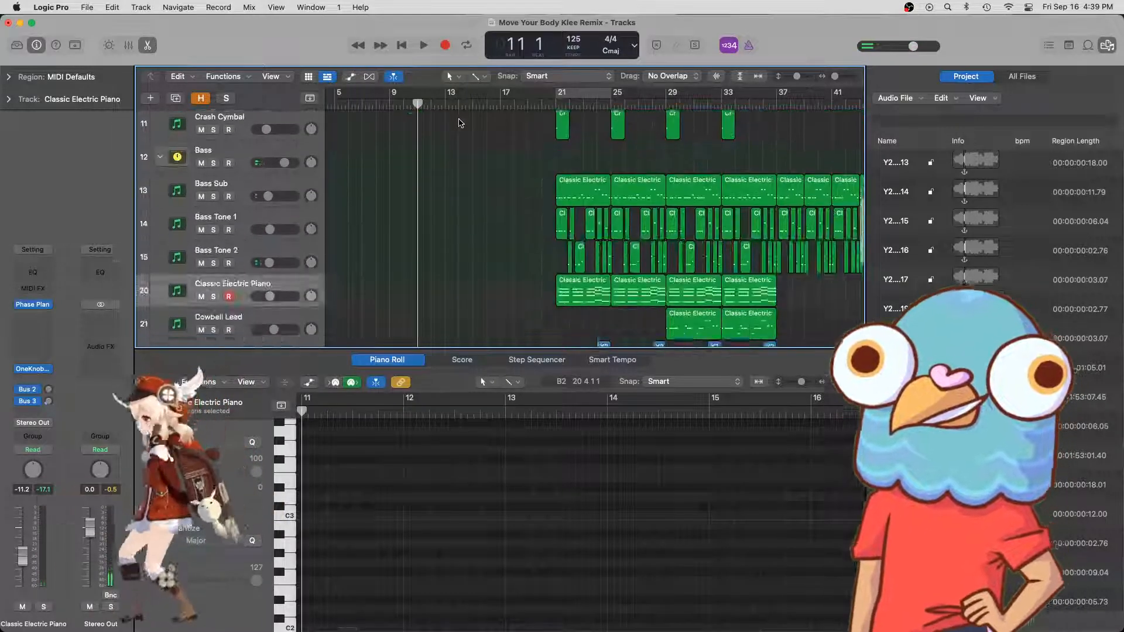
pyautogui.scroll(-1, 460, 123)
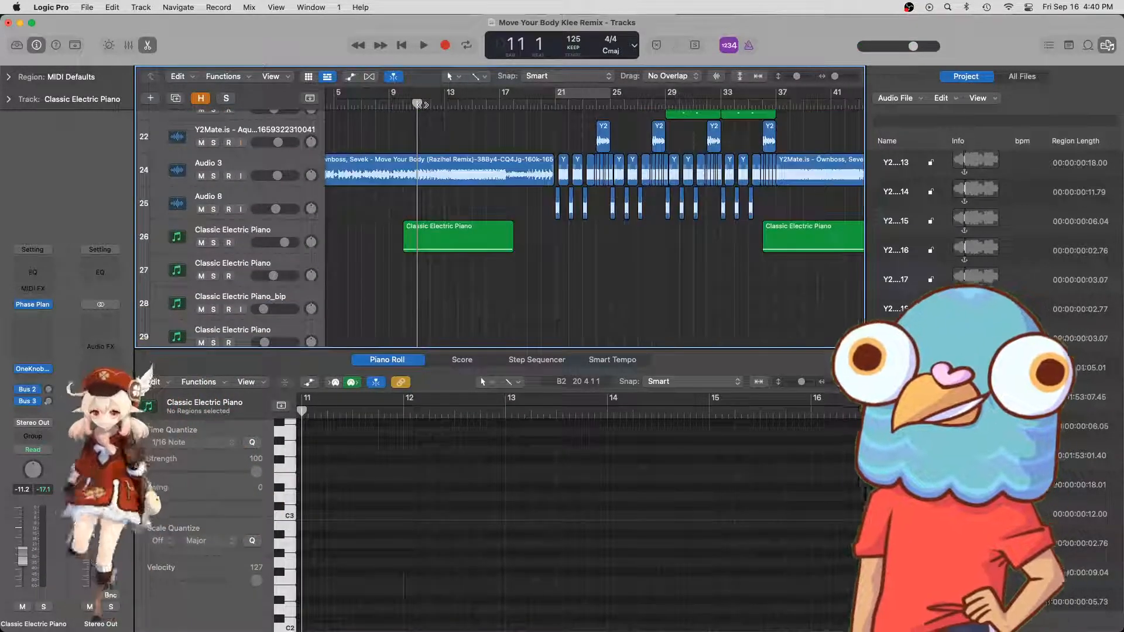
pyautogui.scroll(3, 420, 105)
pyautogui.moveTo(413, 111); pyautogui.dragTo(401, 106)
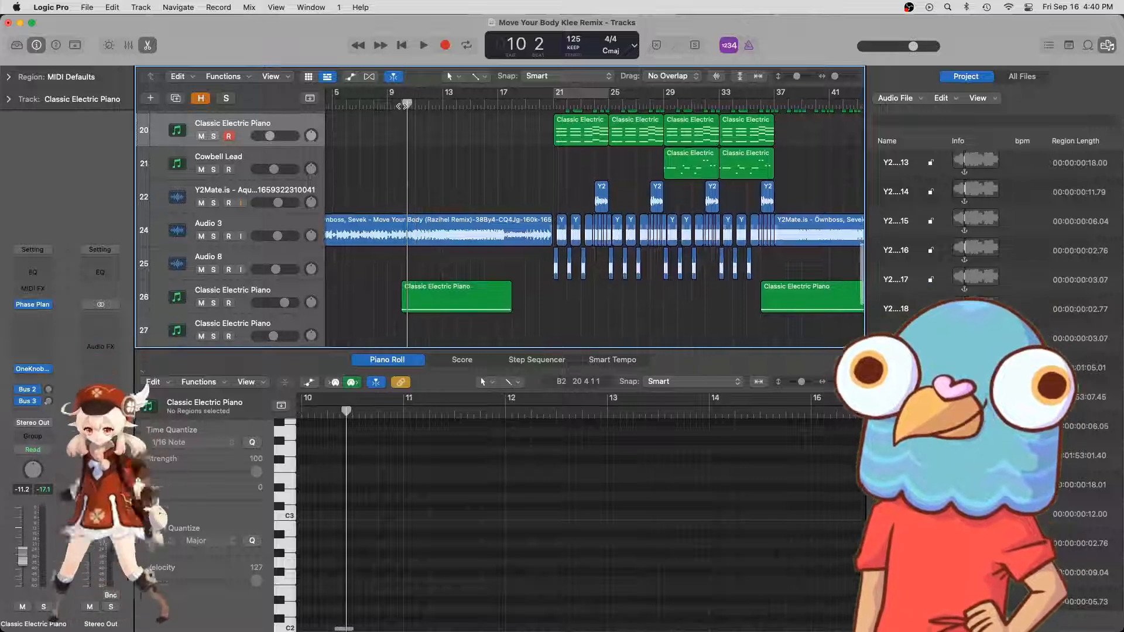
pyautogui.scroll(5, 419, 134)
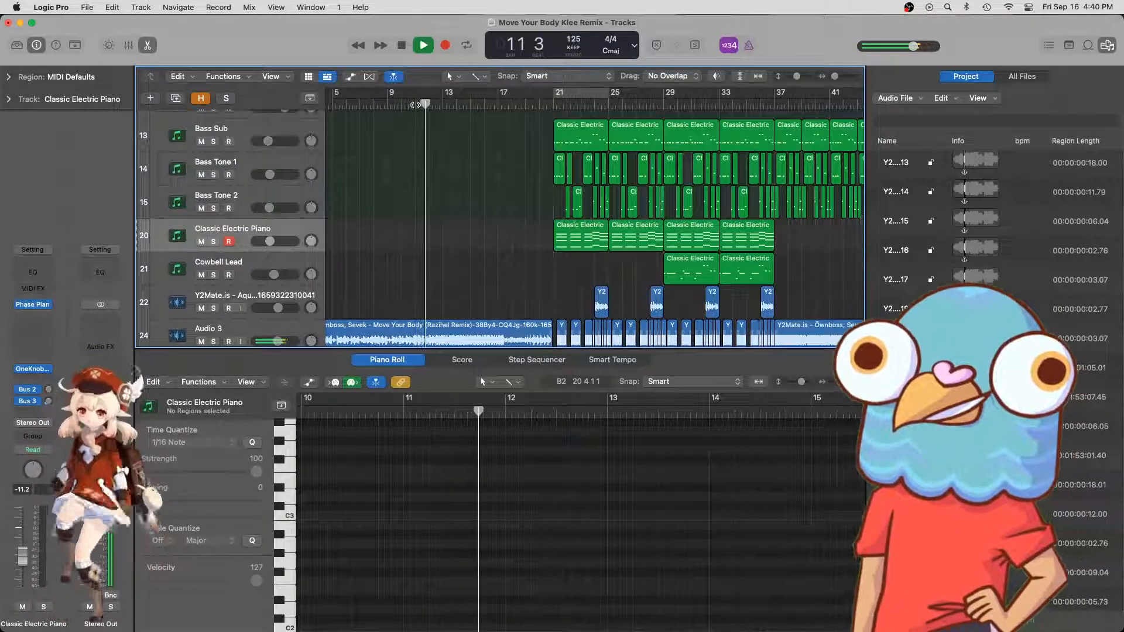
pyautogui.scroll(8, 261, 249)
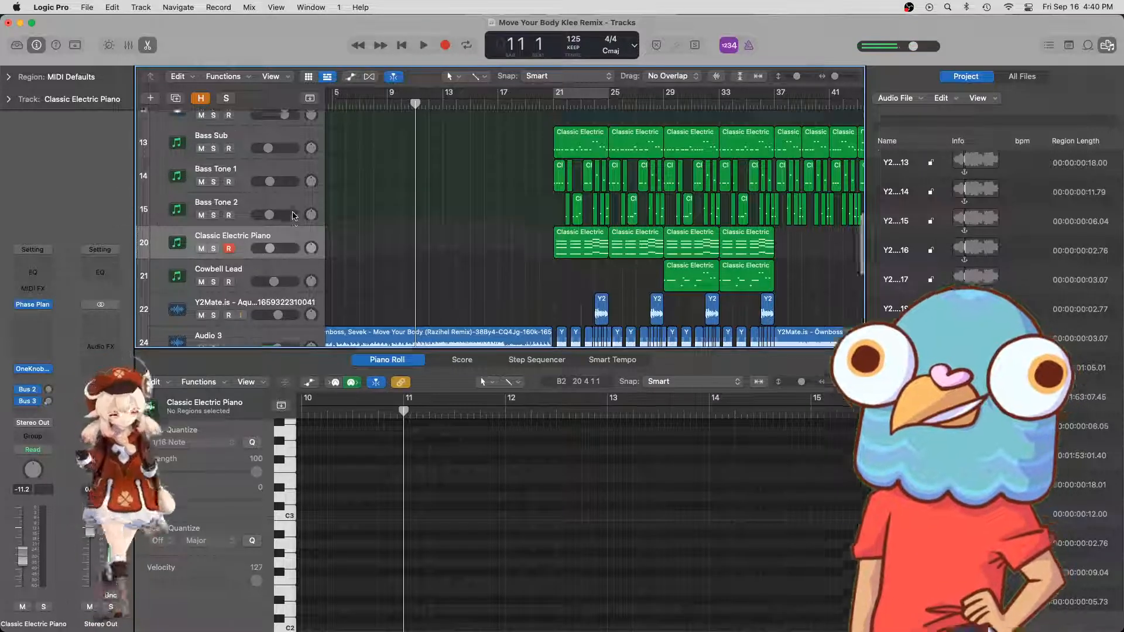
# - Add a new software instrument track below the Tambourine 02 120bpm track and hide the project audio browser
pyautogui.scroll(-6, 291, 234)
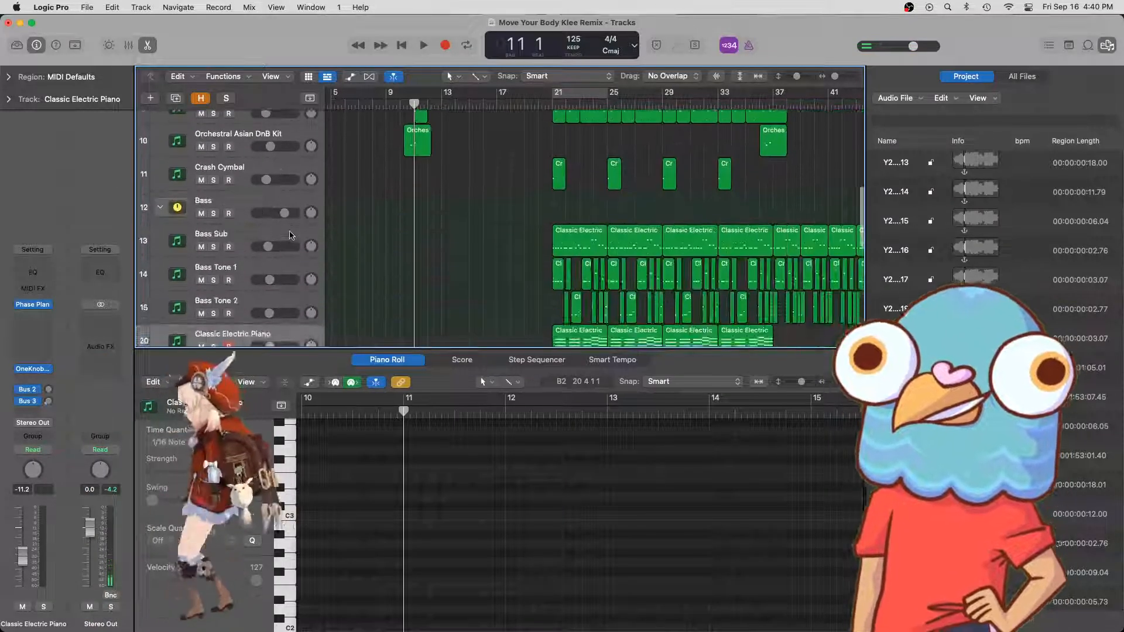
pyautogui.scroll(5, 241, 196)
pyautogui.click(241, 197)
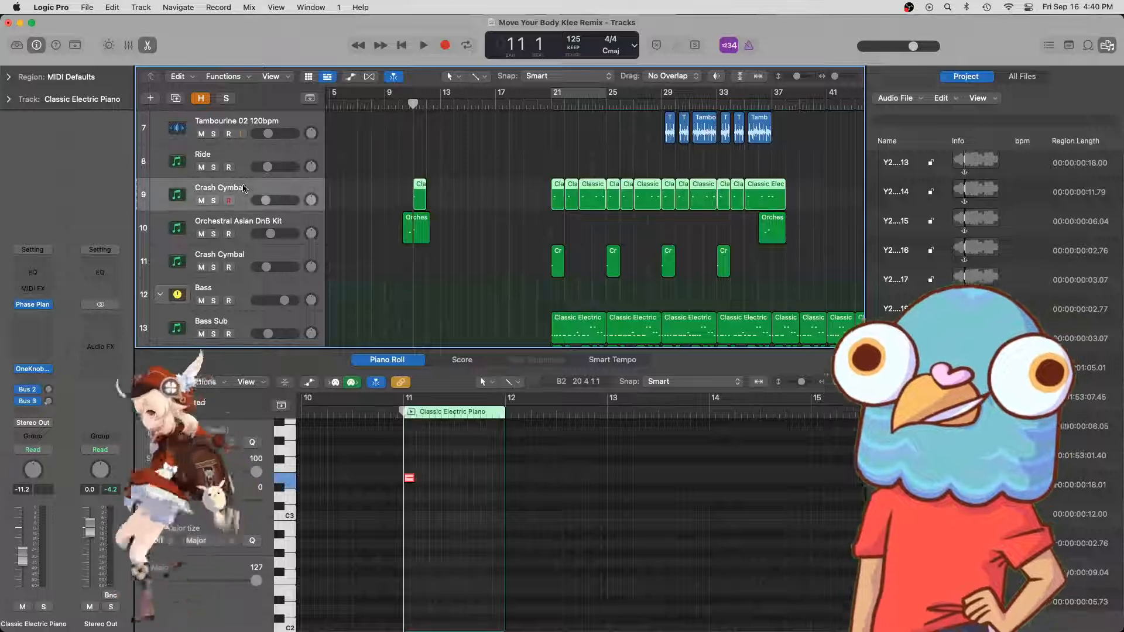
pyautogui.scroll(1, 243, 176)
pyautogui.click(246, 159)
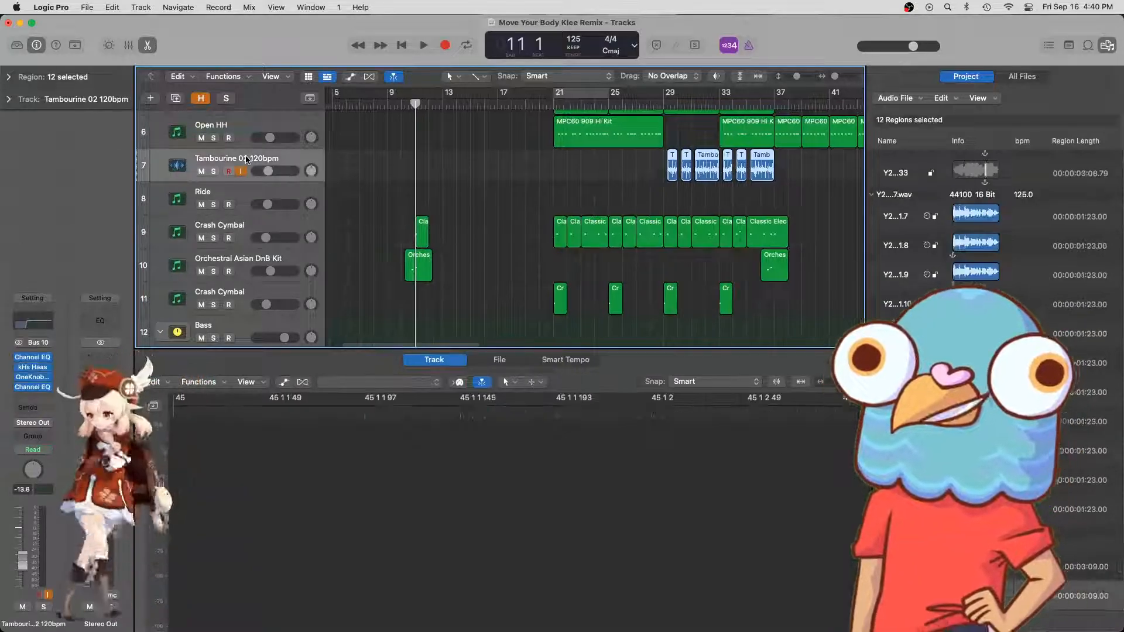
pyautogui.press('alt+super+s')
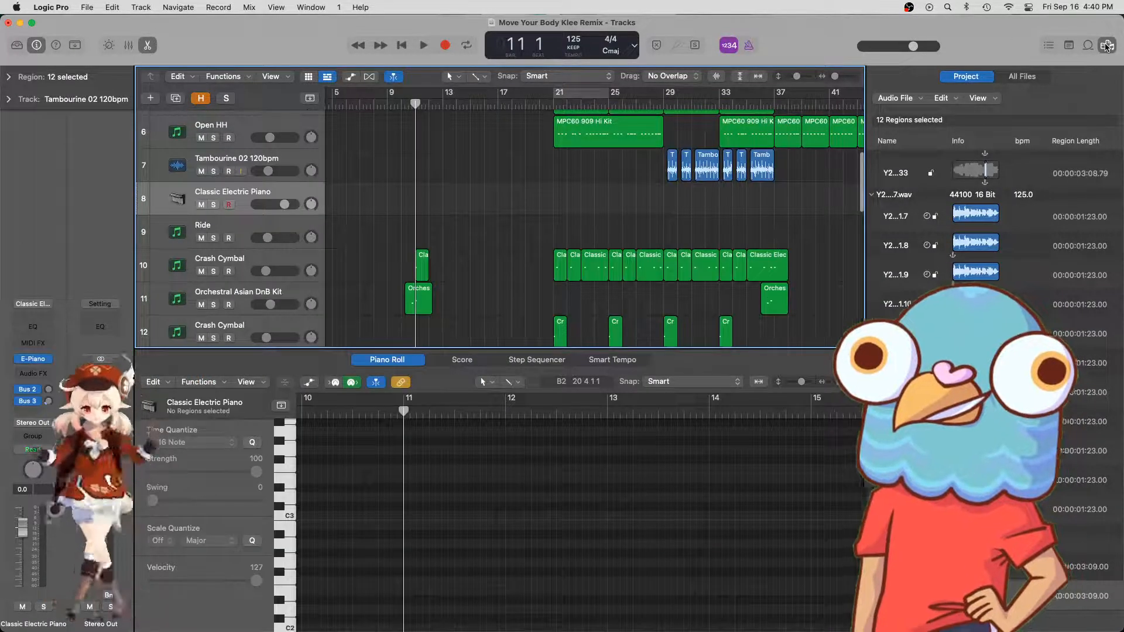
pyautogui.click(1107, 47)
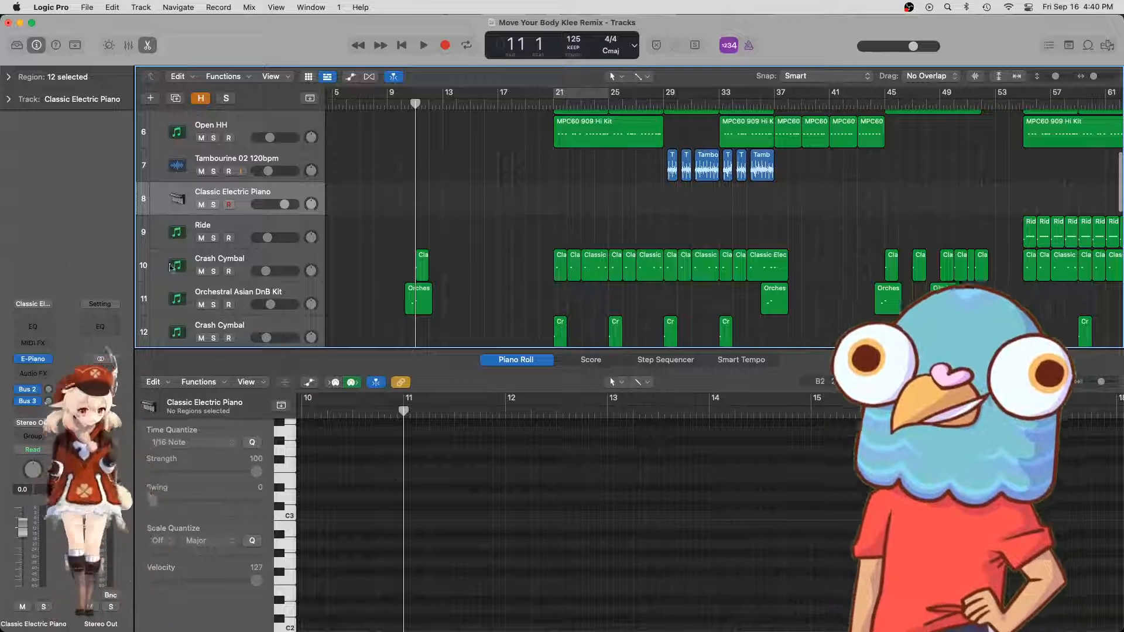
pyautogui.click(9, 79)
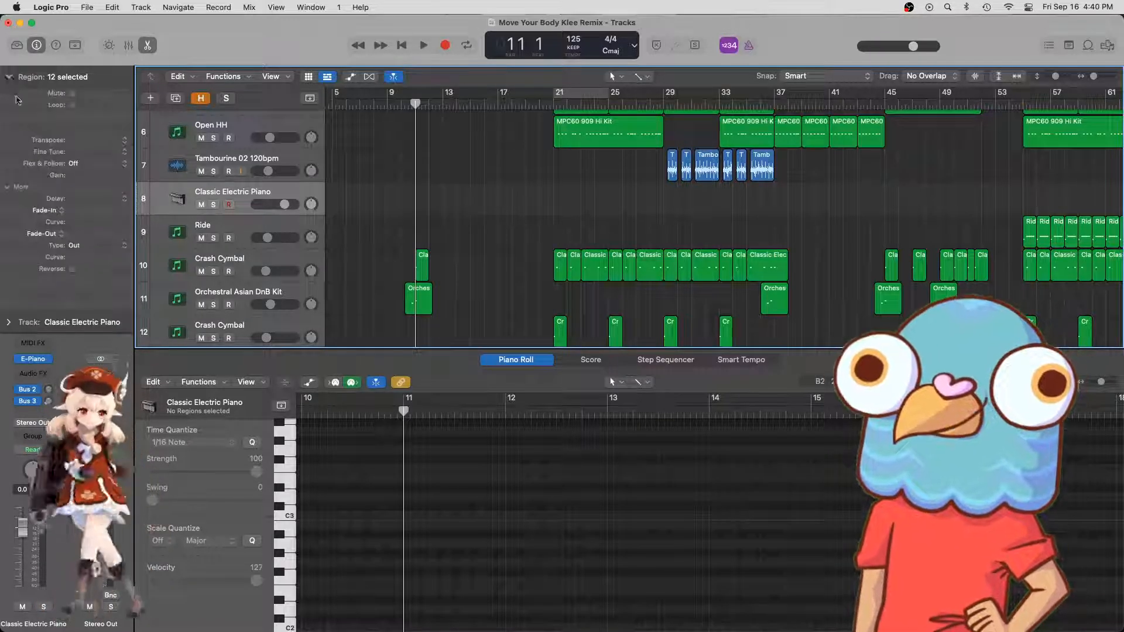
pyautogui.click(7, 78)
pyautogui.click(8, 100)
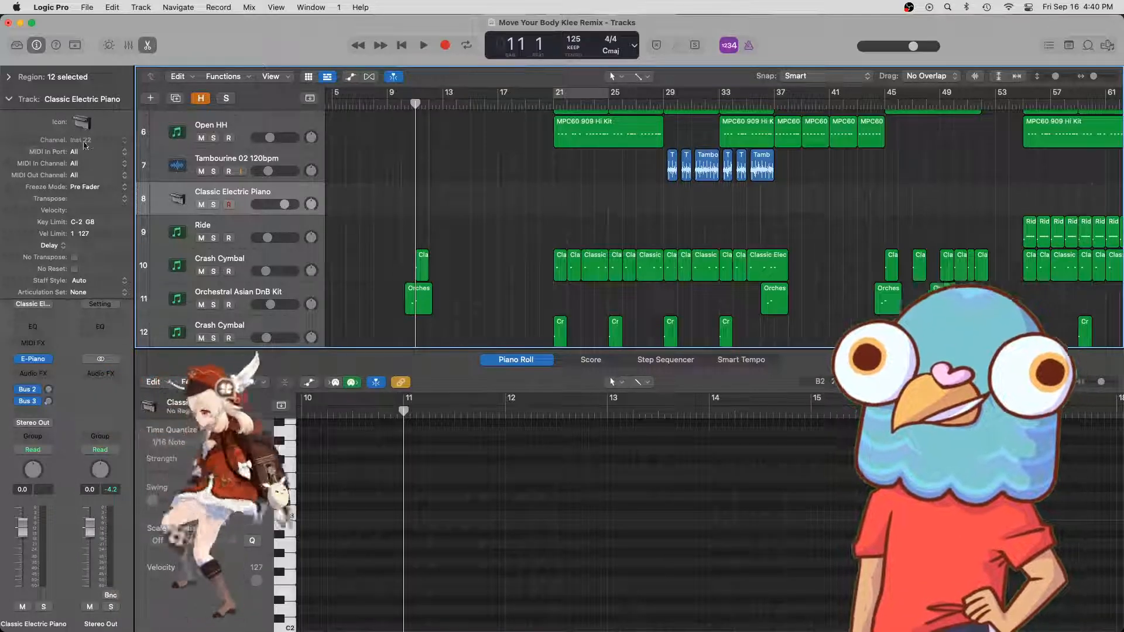
pyautogui.click(9, 100)
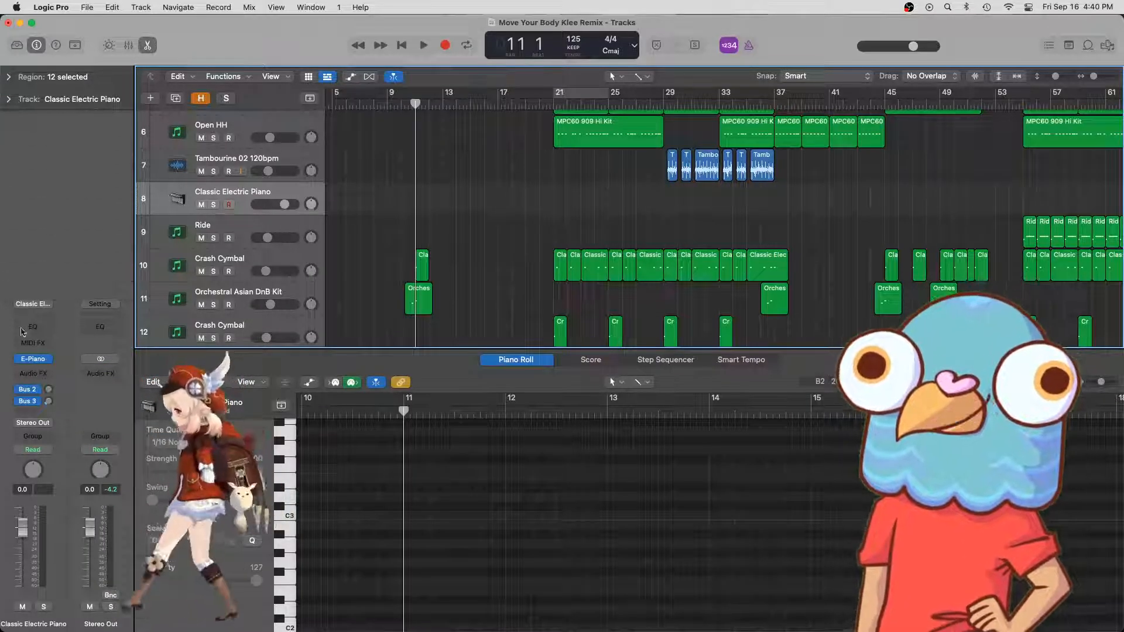
# - Replace the new track's electric piano with Battery 4 as Multi-Output (16xStereo) and load the user kit Crunchy Jungle
pyautogui.click(33, 358)
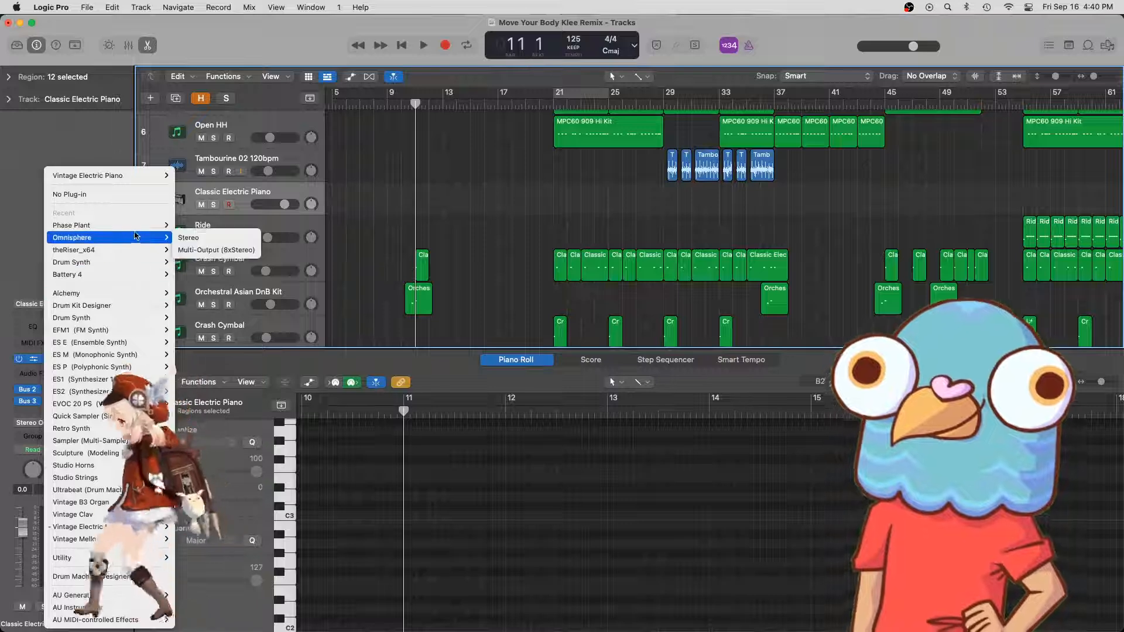
pyautogui.moveTo(135, 275)
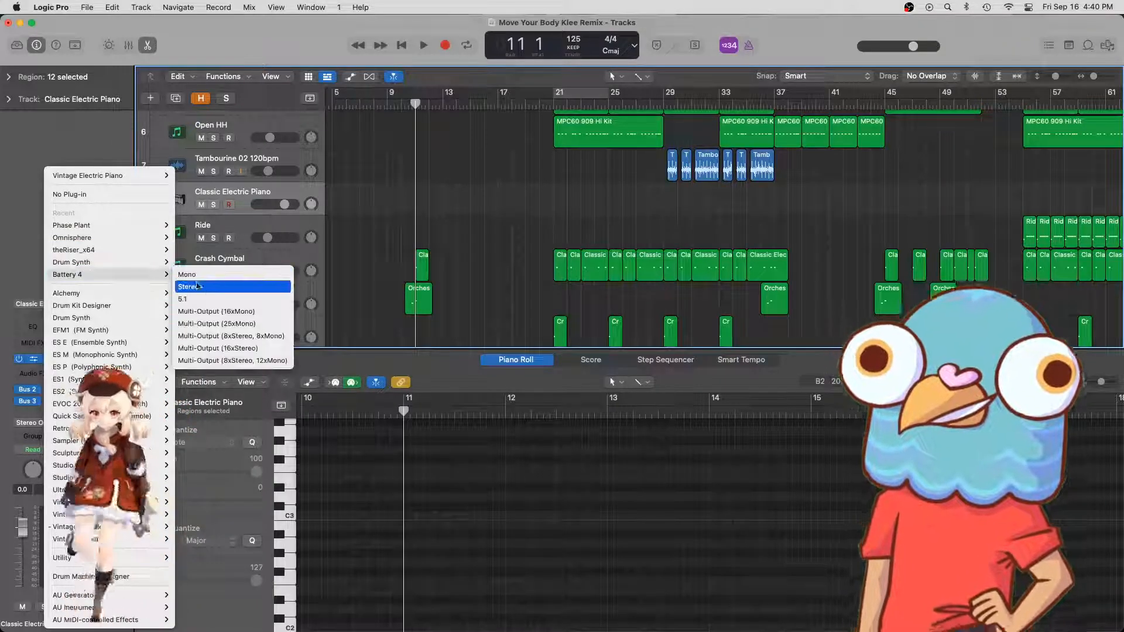
pyautogui.click(226, 348)
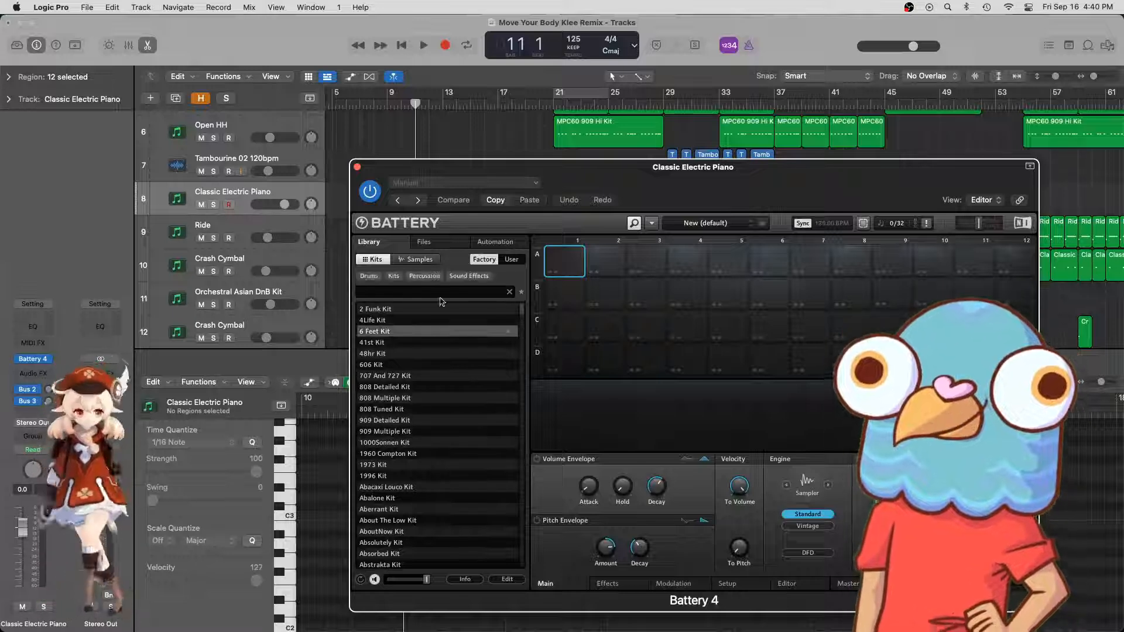
pyautogui.click(504, 260)
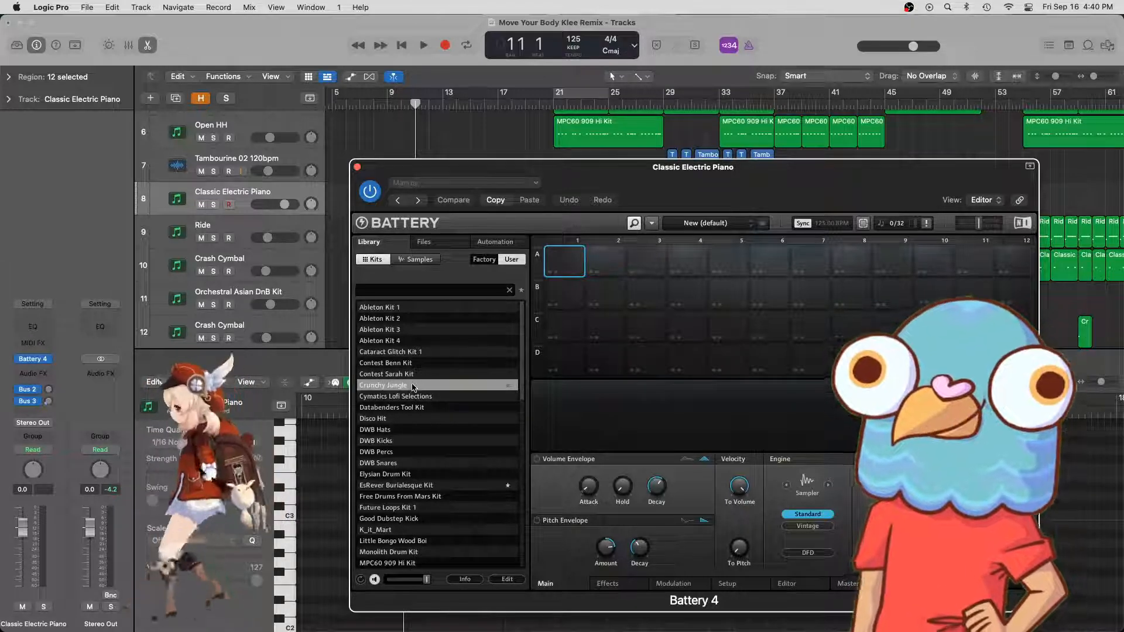
pyautogui.doubleClick(417, 385)
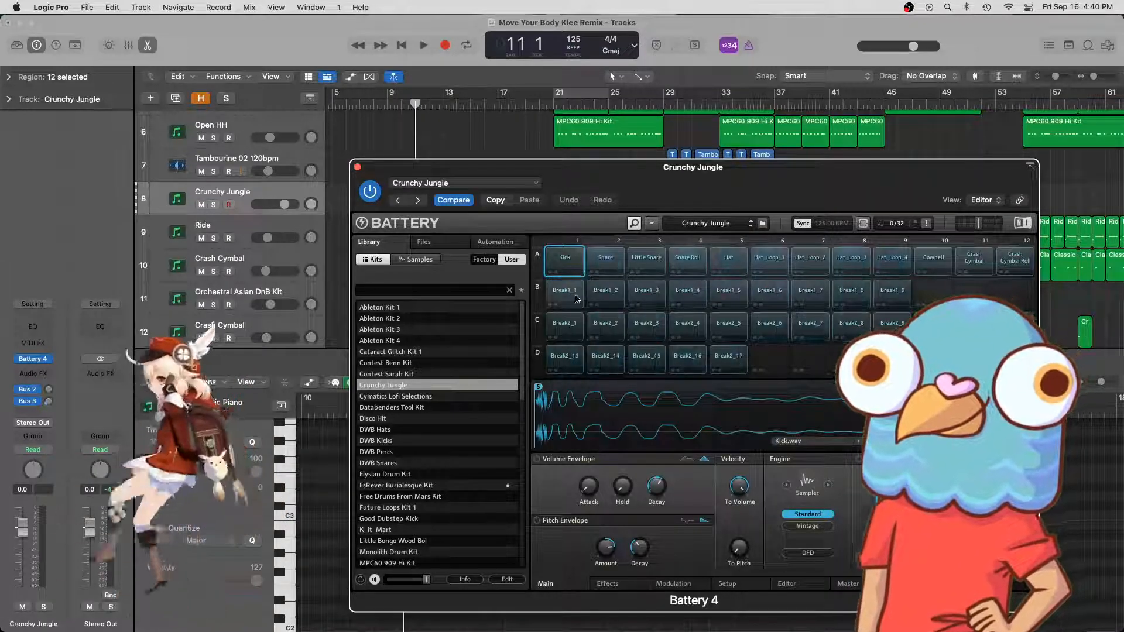
# - Audition the Break1 and Break2 cells of the Crunchy Jungle kit and close the Battery window
pyautogui.click(581, 292)
pyautogui.click(678, 295)
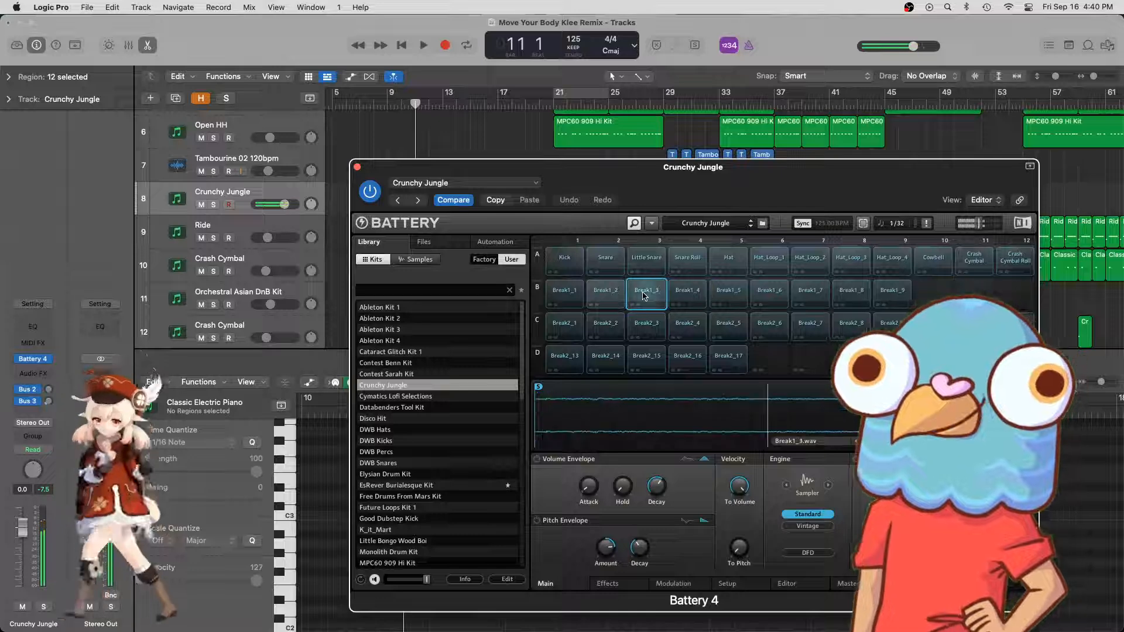
pyautogui.click(606, 292)
pyautogui.click(678, 291)
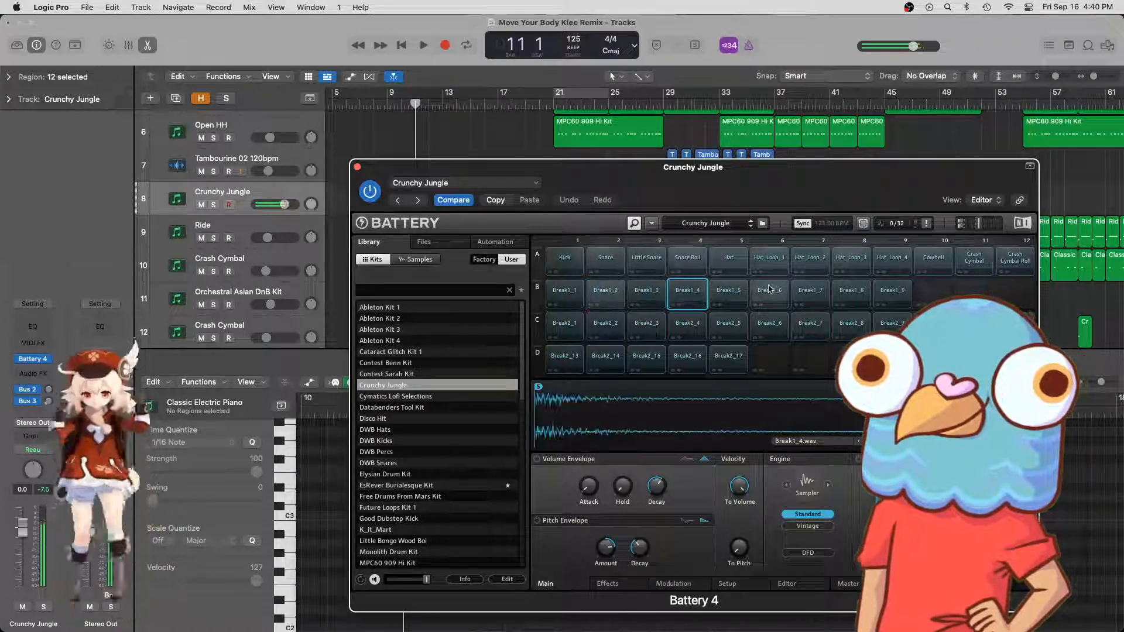
pyautogui.click(573, 323)
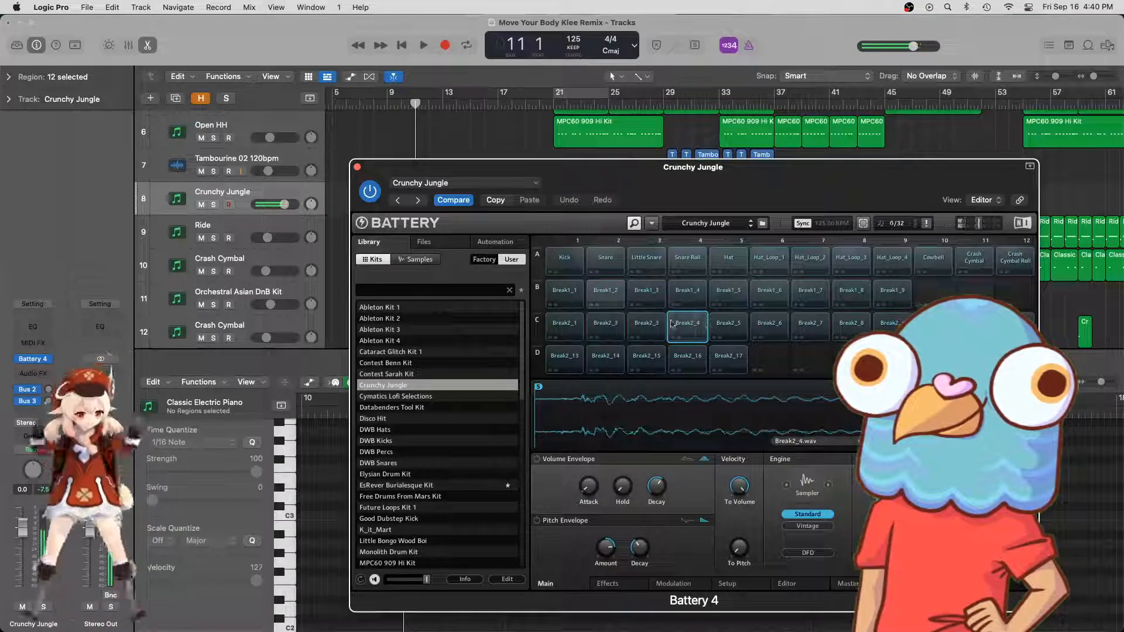
pyautogui.click(719, 331)
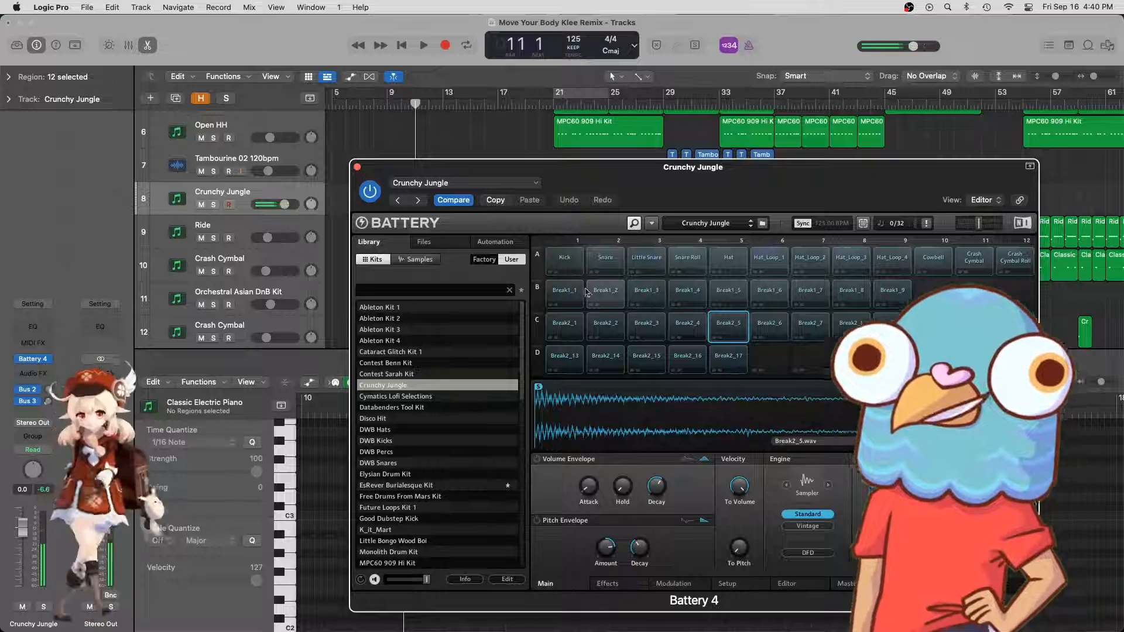
pyautogui.click(570, 286)
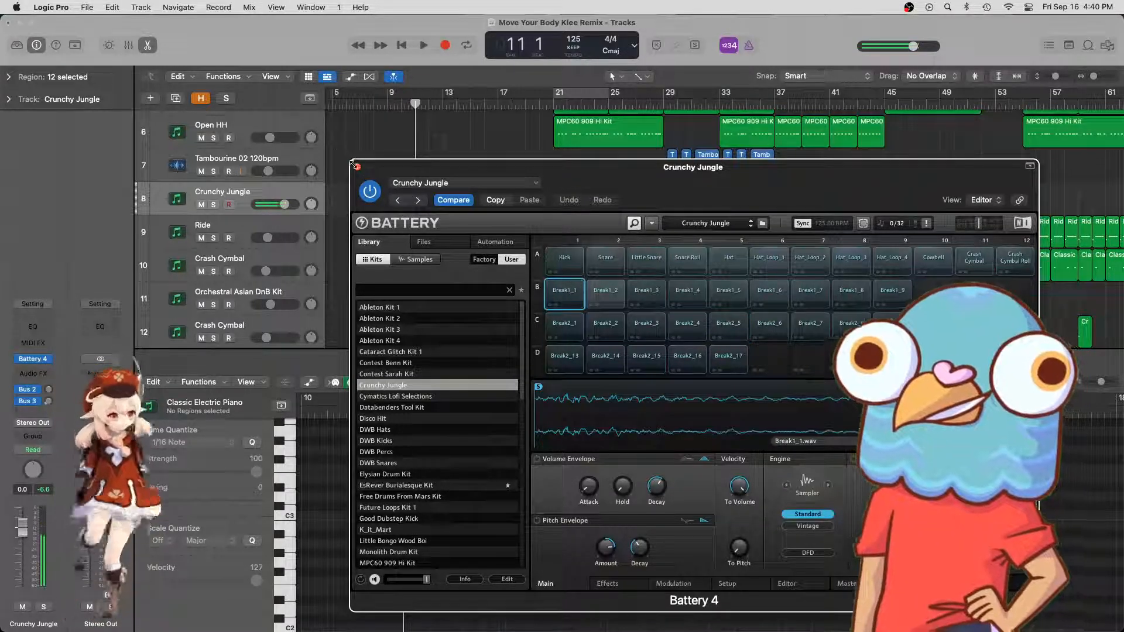
pyautogui.click(358, 168)
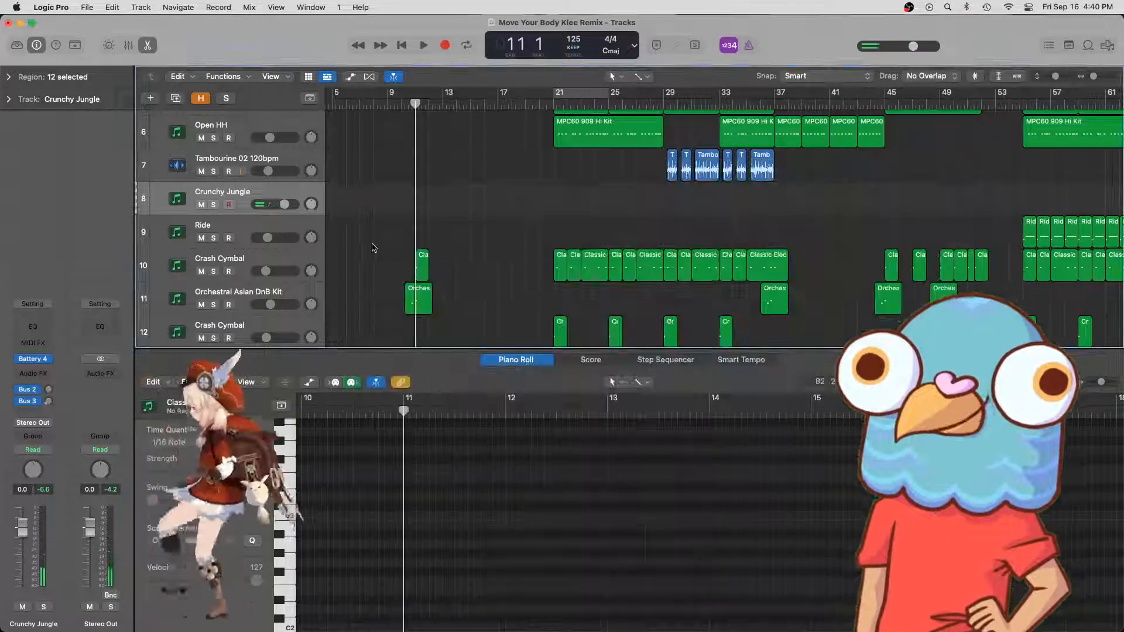
# - Draw four rising sixteenth notes, C2, C♯2, D2 and D♯2, on the Crunchy Jungle track from bar 11, skipping the second sixteenth
pyautogui.click(398, 415)
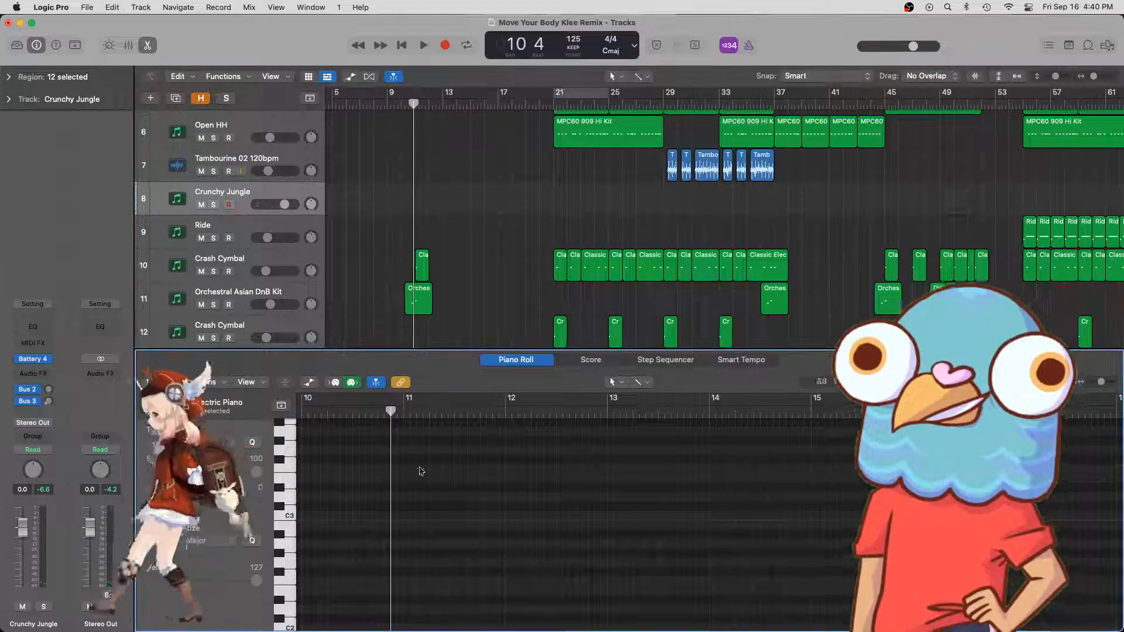
pyautogui.press('space')
pyautogui.scroll(-5, 406, 526)
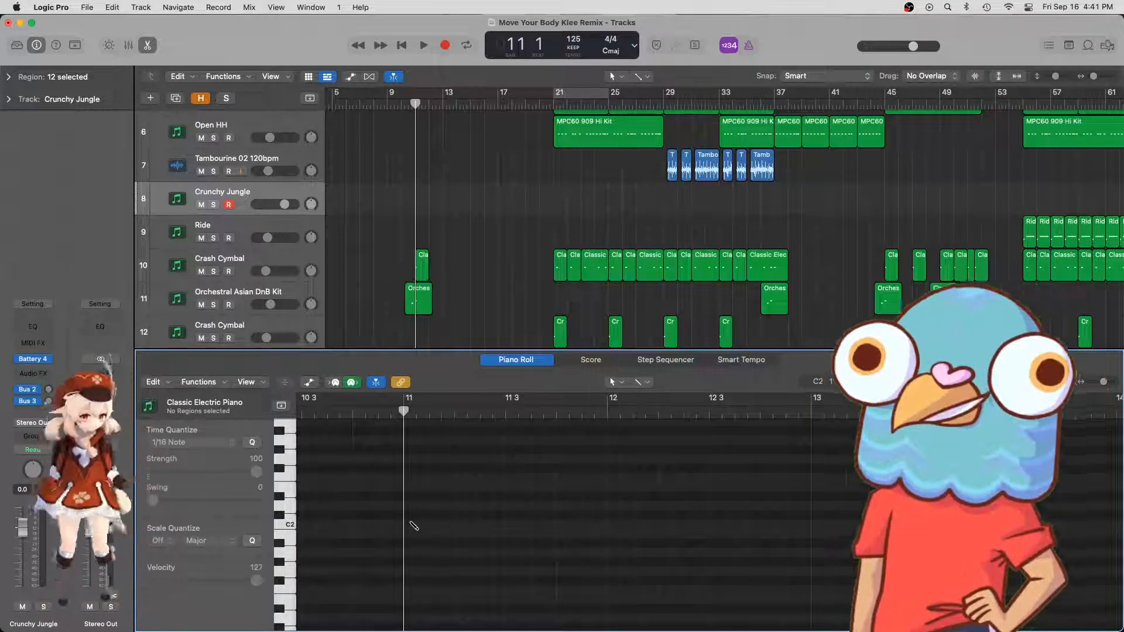
pyautogui.click(414, 525)
pyautogui.moveTo(527, 523); pyautogui.dragTo(411, 526)
pyautogui.click(436, 516)
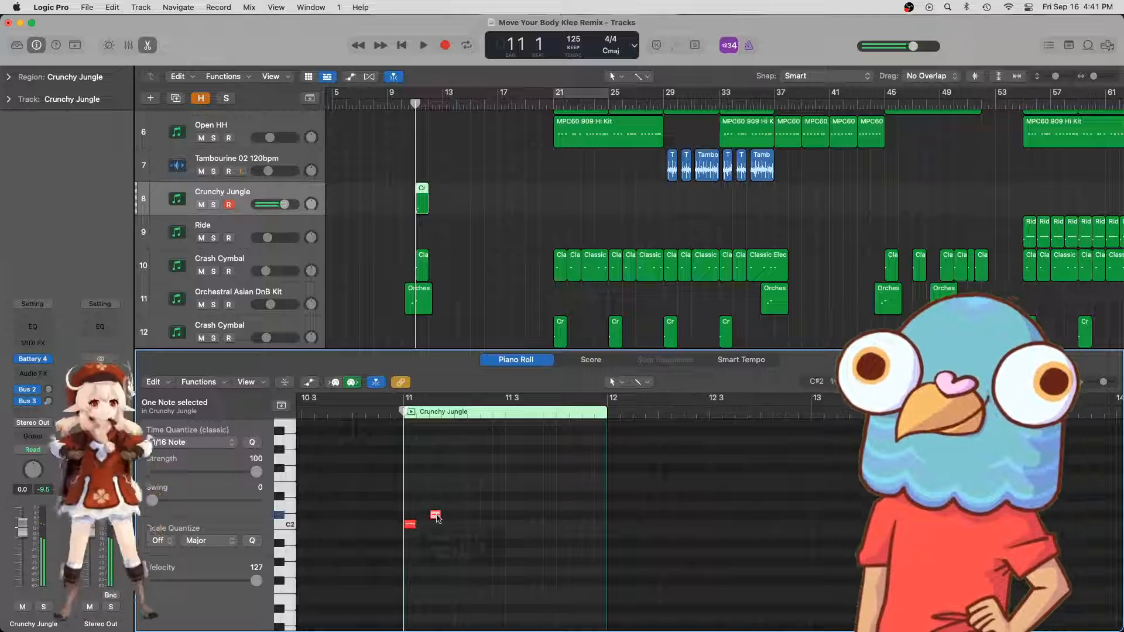
pyautogui.click(461, 497)
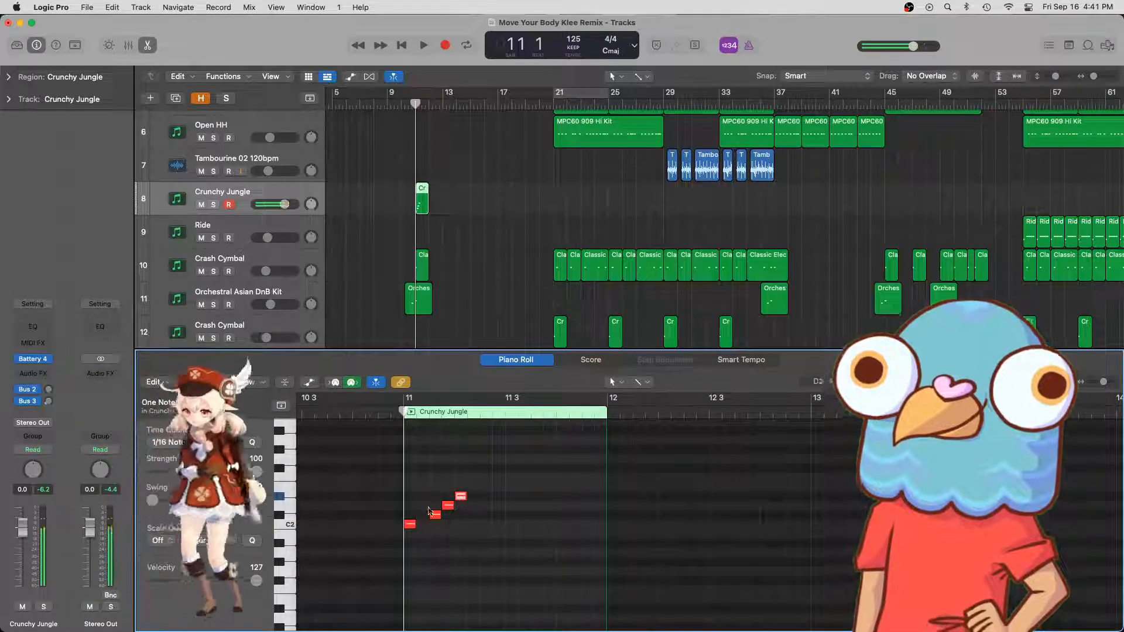
# - Play the break pattern and add a D2 note on the second sixteenth of bar 11
pyautogui.press('space')
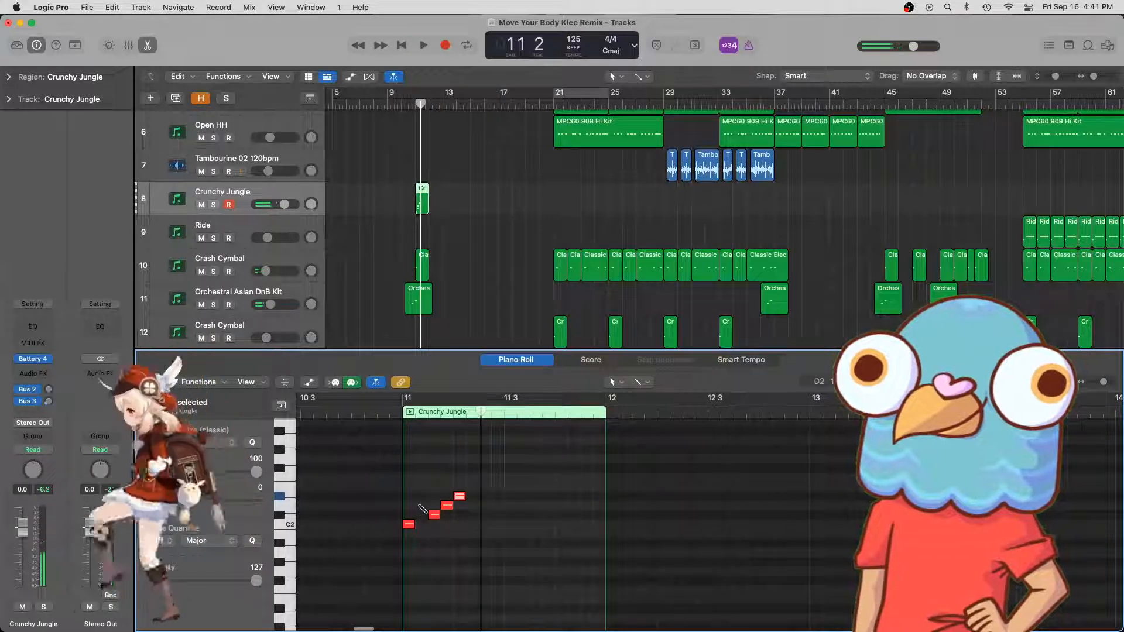
pyautogui.click(422, 506)
pyautogui.press('space')
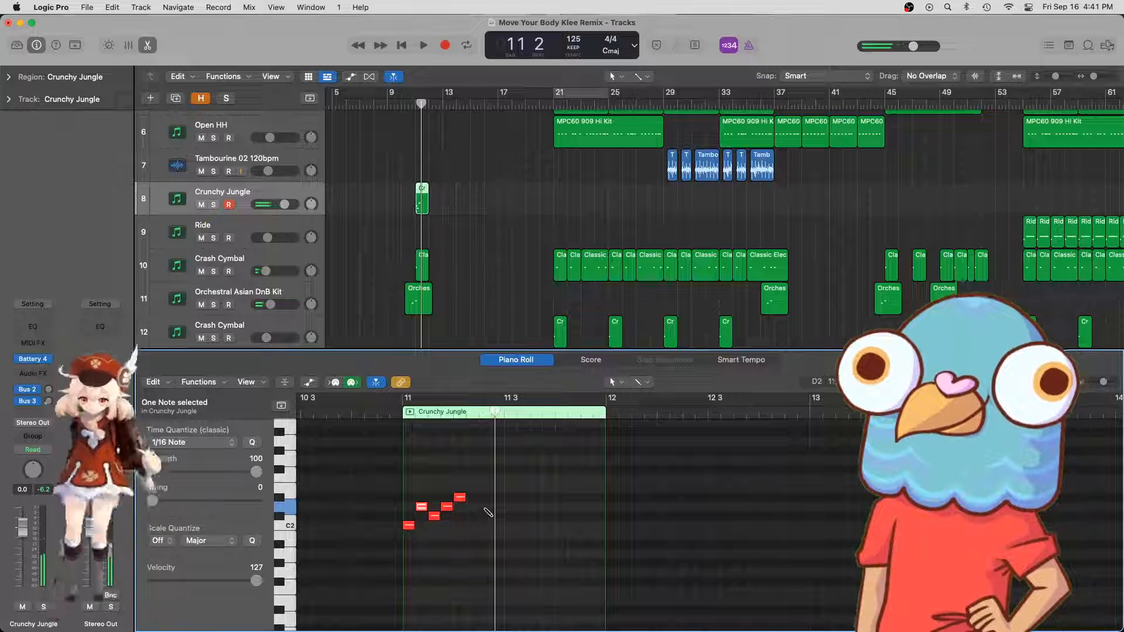
# - Extend the break pattern with E2, F2, F♯2 and F2 sixteenth notes from position 11 2 3, and play it back
pyautogui.moveTo(497, 507); pyautogui.dragTo(489, 487)
pyautogui.click(498, 479)
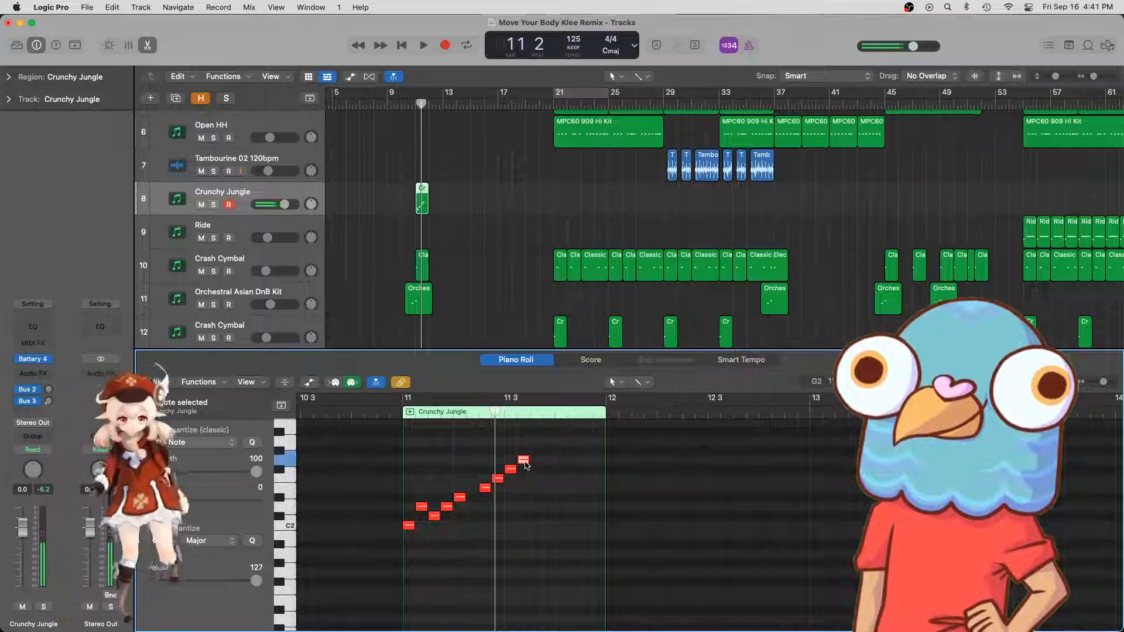
pyautogui.click(524, 462)
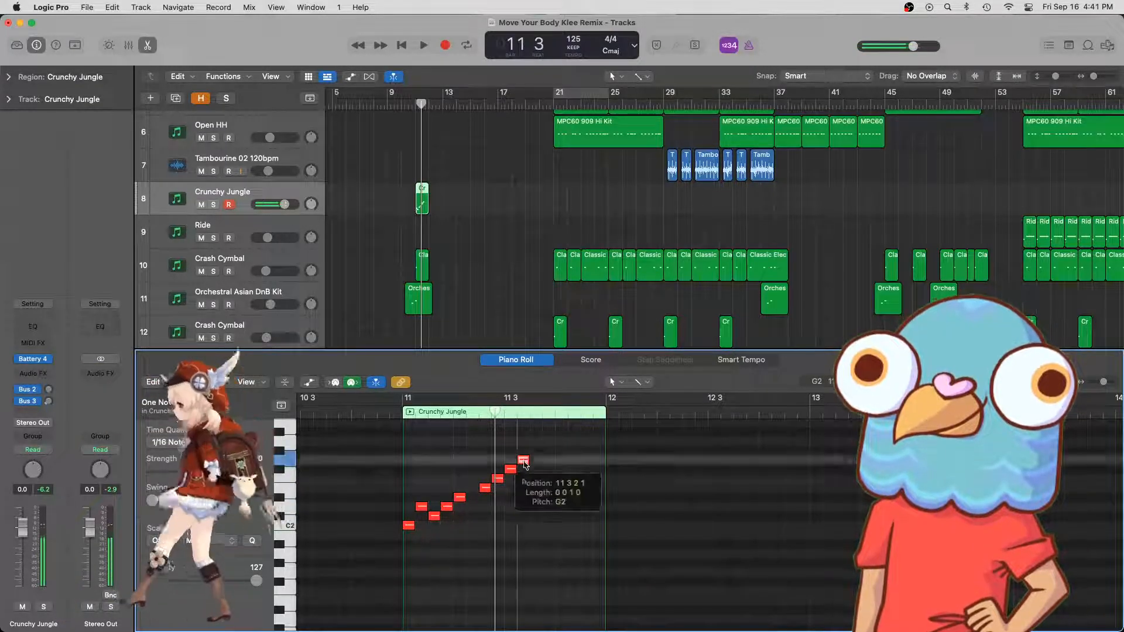
pyautogui.moveTo(524, 464); pyautogui.dragTo(524, 482)
pyautogui.press('space')
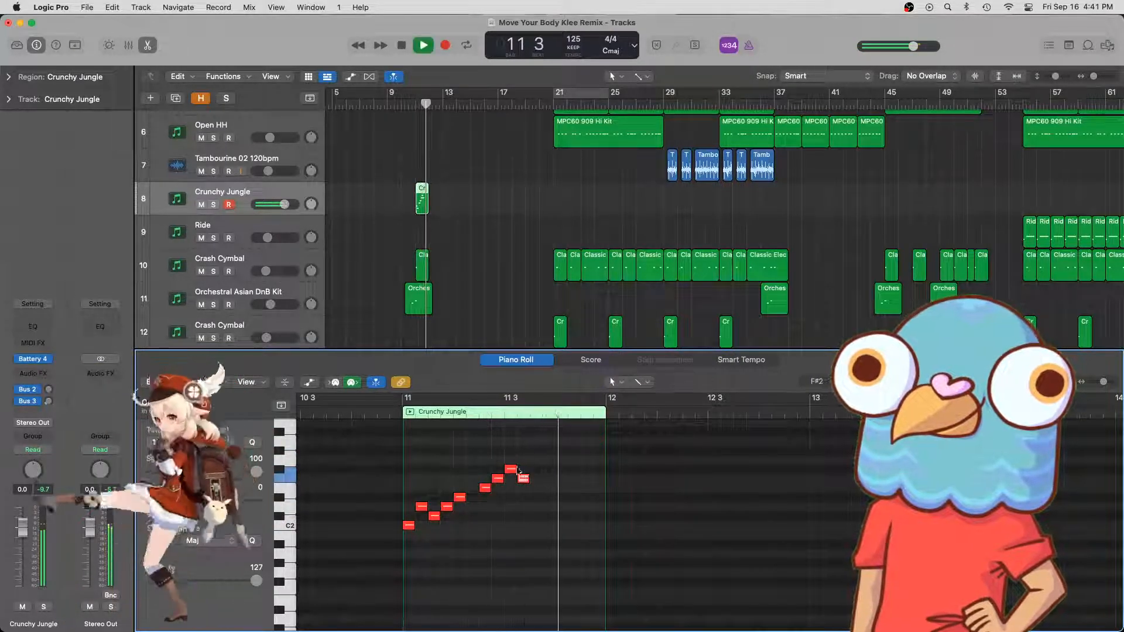
# - Add a D#2 note on beat 4 of bar 11 in the Crunchy Jungle region and play back the pattern
pyautogui.press('space')
pyautogui.click(391, 413)
pyautogui.press('space')
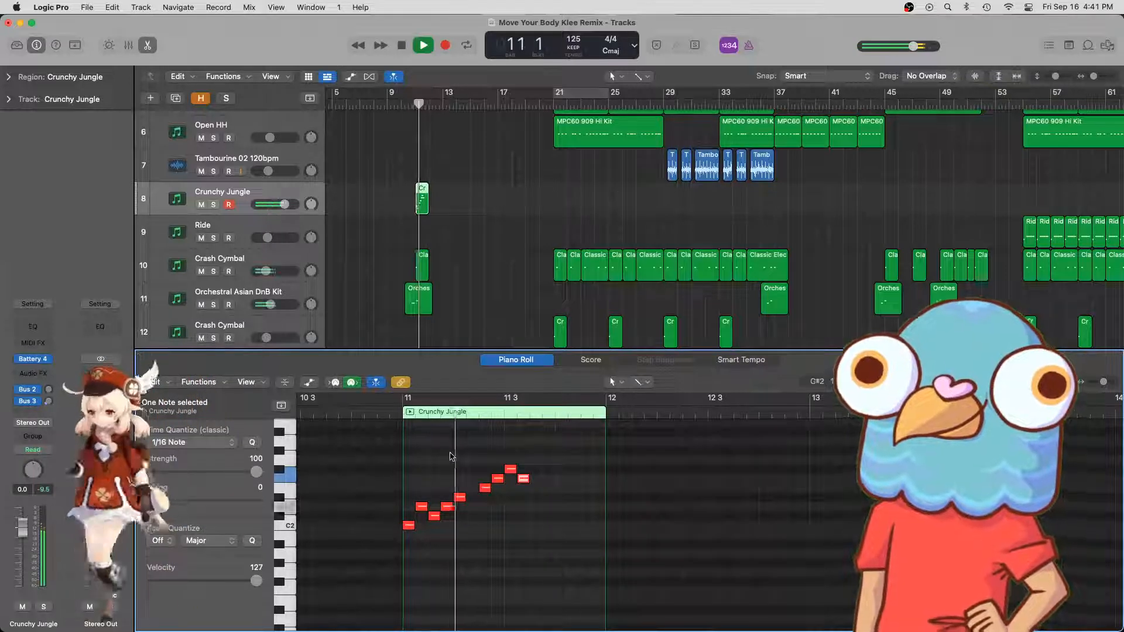
pyautogui.click(561, 506)
pyautogui.moveTo(562, 506); pyautogui.dragTo(562, 497)
pyautogui.click(379, 410)
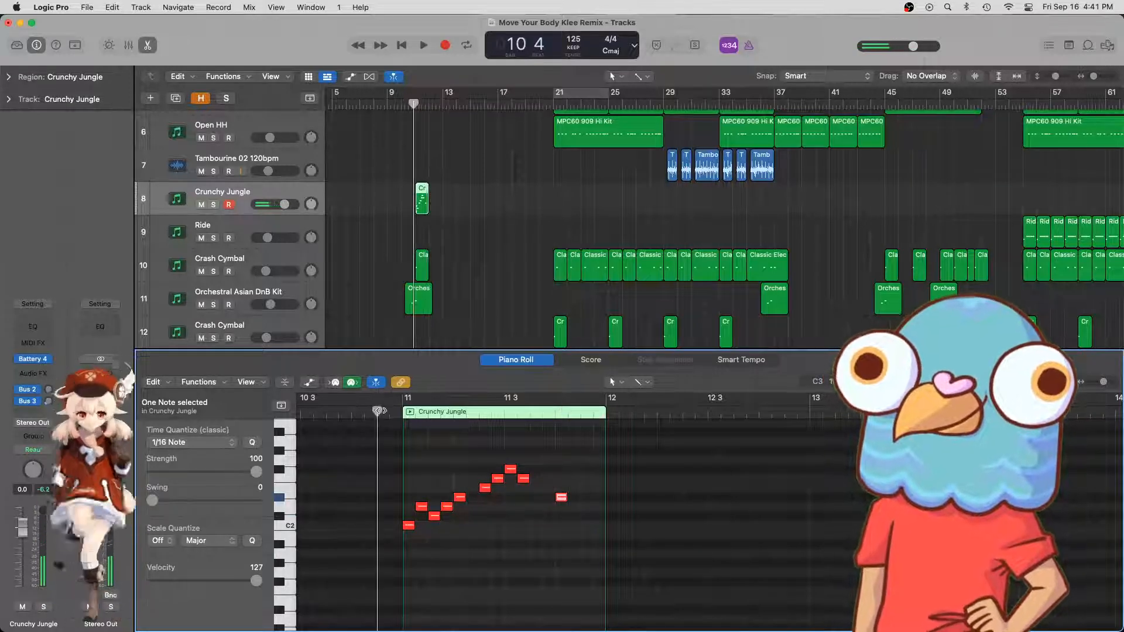
pyautogui.press('space')
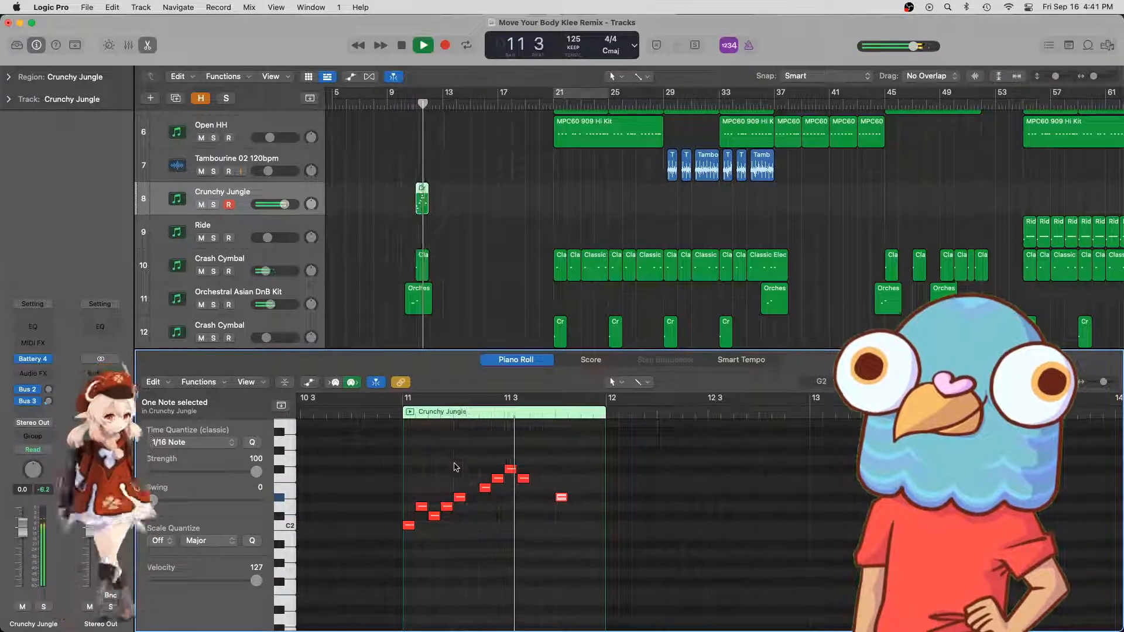
pyautogui.press('space')
# - Add an F#2 note on the third sixteenth of beat 3 in bar 11 and play from just before the bar
pyautogui.keyDown('super'); pyautogui.click(549, 479); pyautogui.keyUp('super')
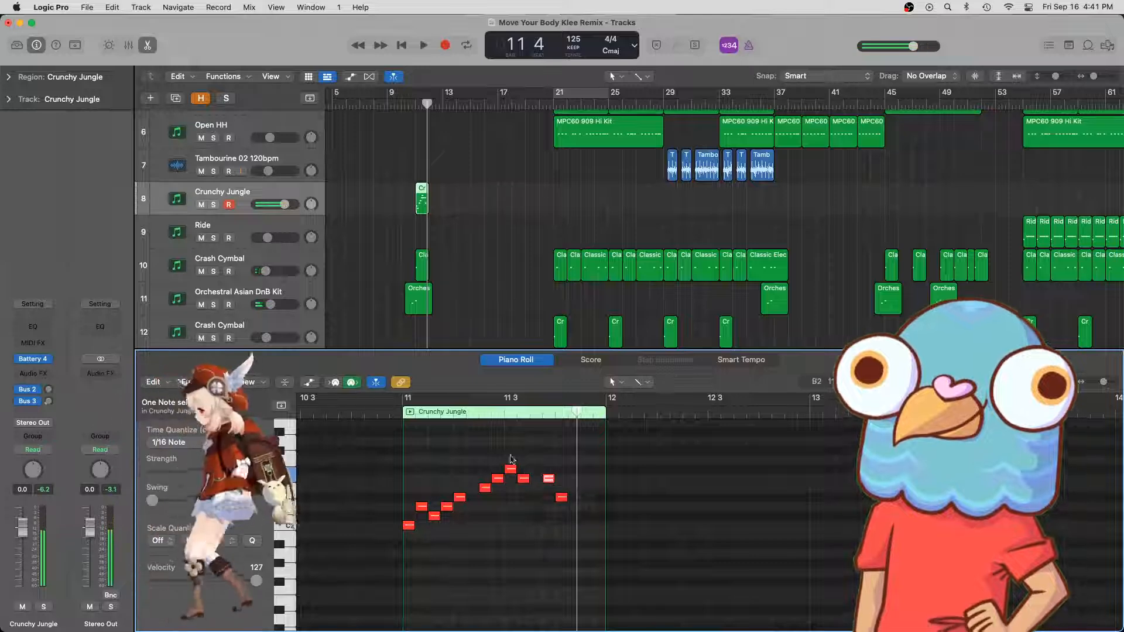
pyautogui.moveTo(549, 479); pyautogui.dragTo(536, 469)
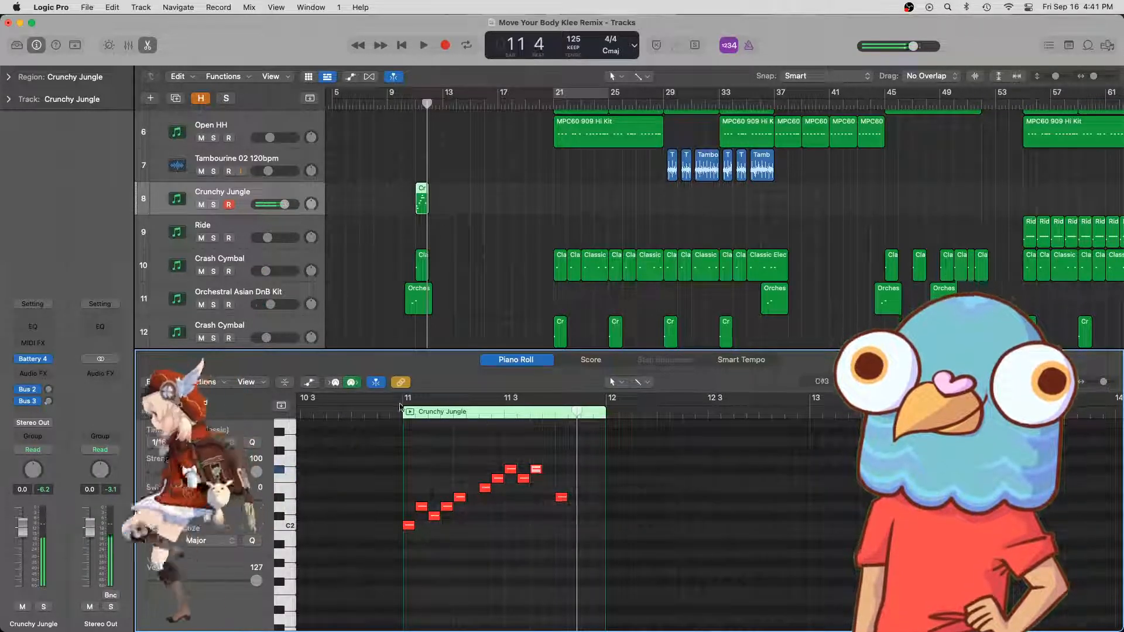
pyautogui.click(389, 411)
pyautogui.press('space')
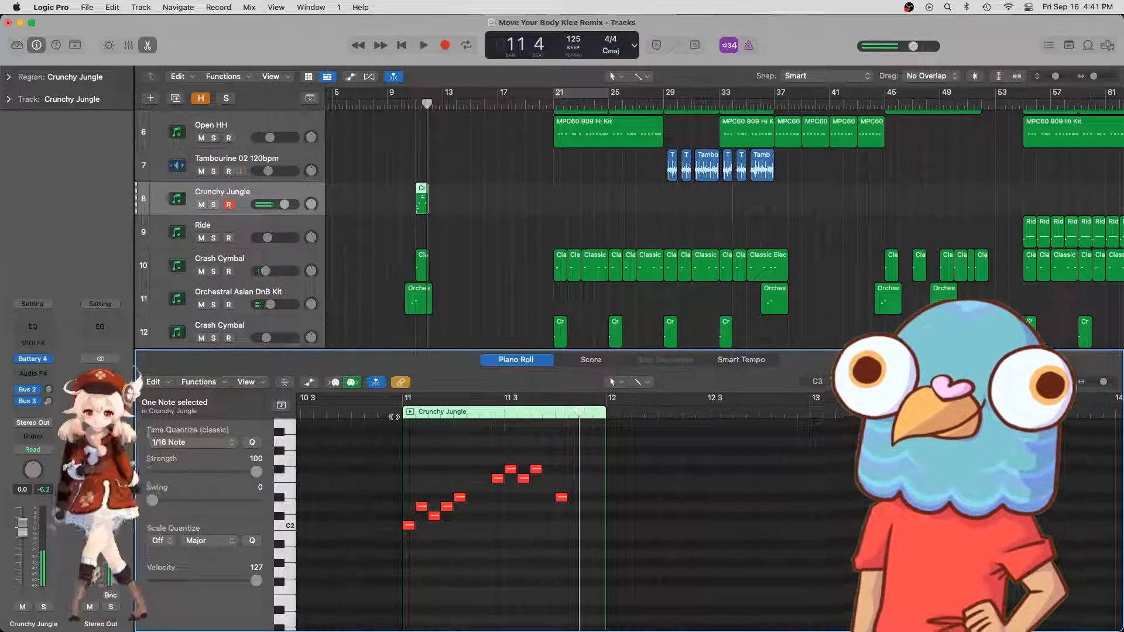
# - Fill the gap on the third sixteenth of beat 2 in bar 11 with an E2 note and play the pattern
pyautogui.press('space')
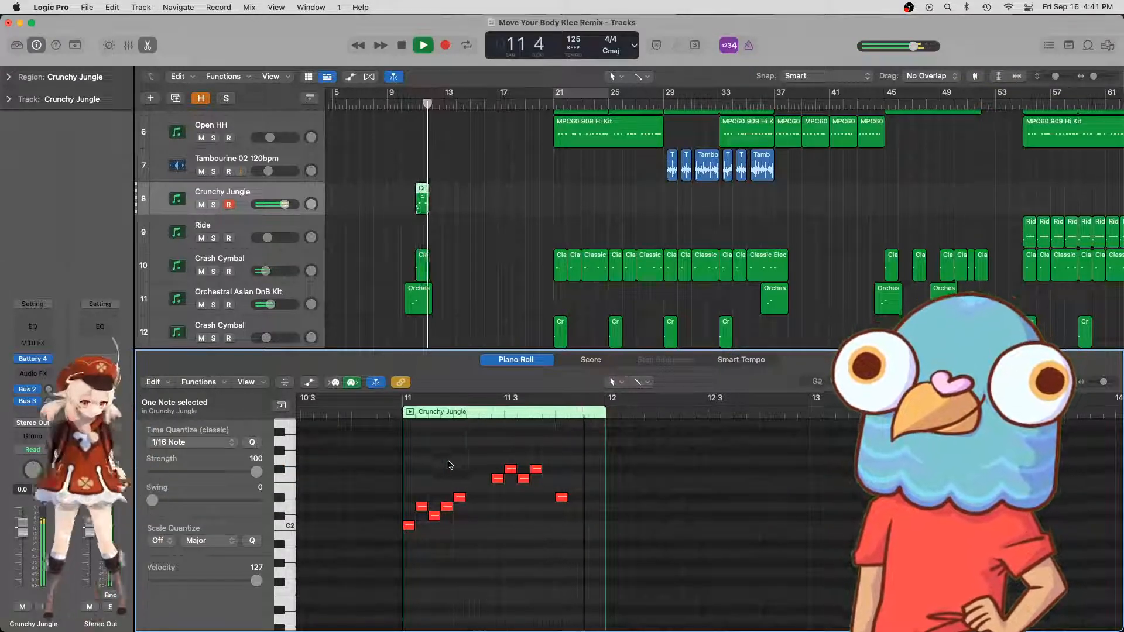
pyautogui.press('space')
pyautogui.keyDown('super'); pyautogui.click(485, 489); pyautogui.keyUp('super')
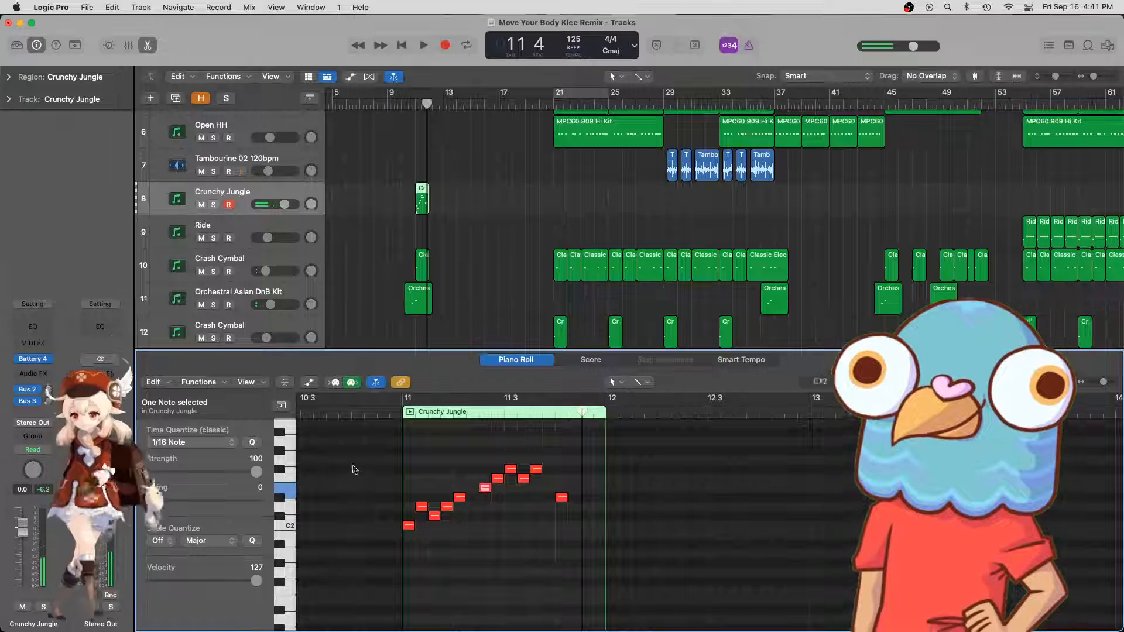
pyautogui.press('space')
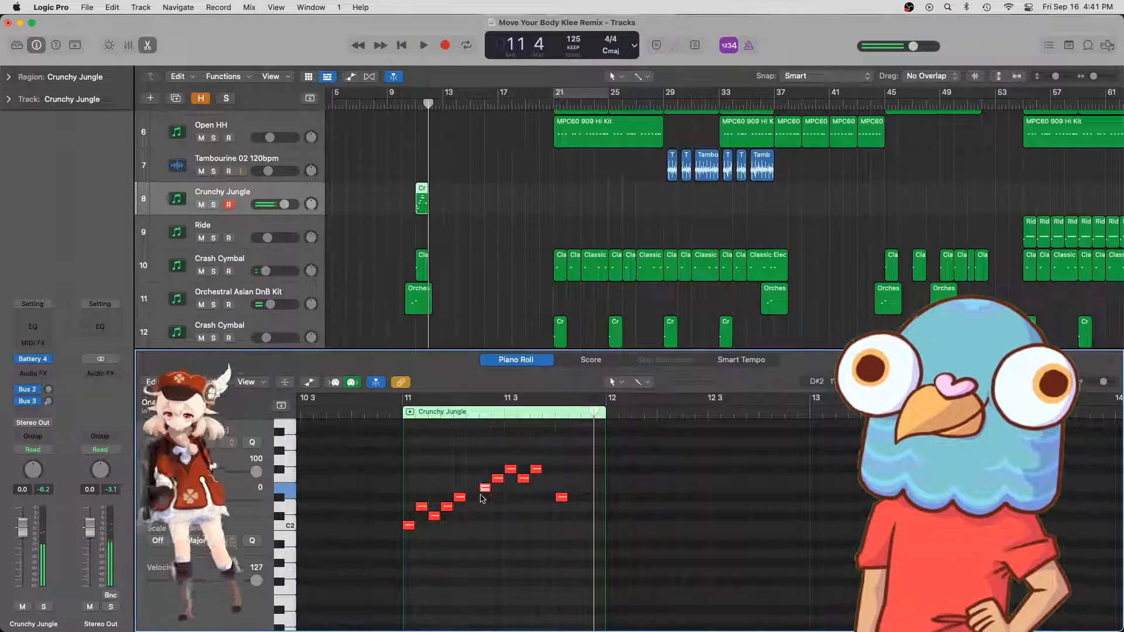
# - Try lower velocities of 100, 113 and 117 on the five notes from E2 up to F#2 in the middle of bar 11
pyautogui.moveTo(483, 503); pyautogui.dragTo(545, 462)
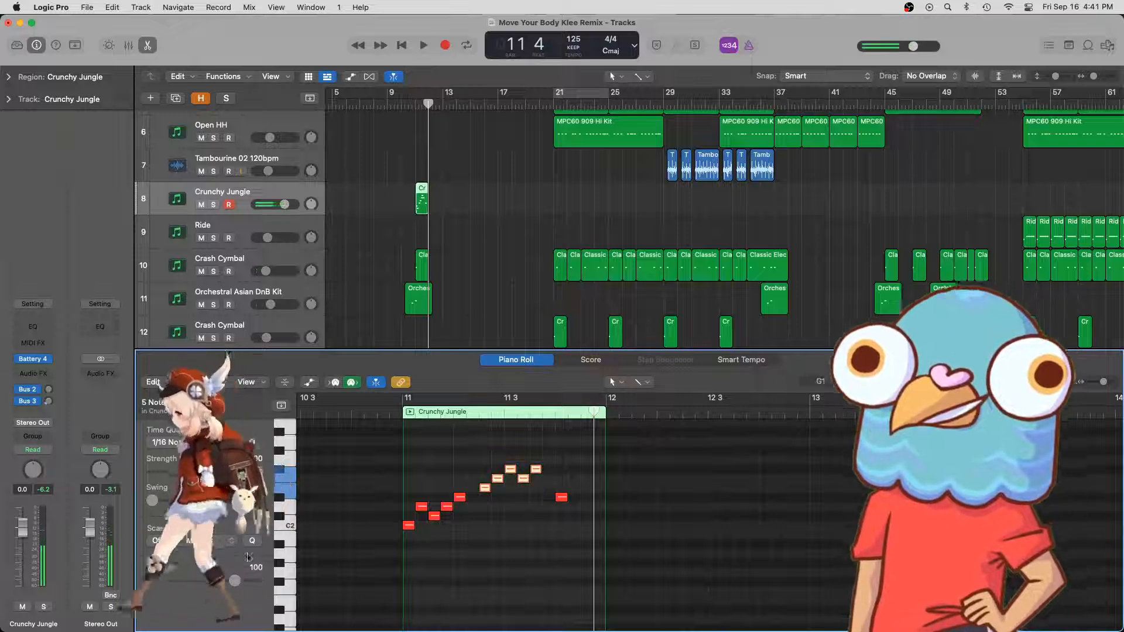
pyautogui.press('space')
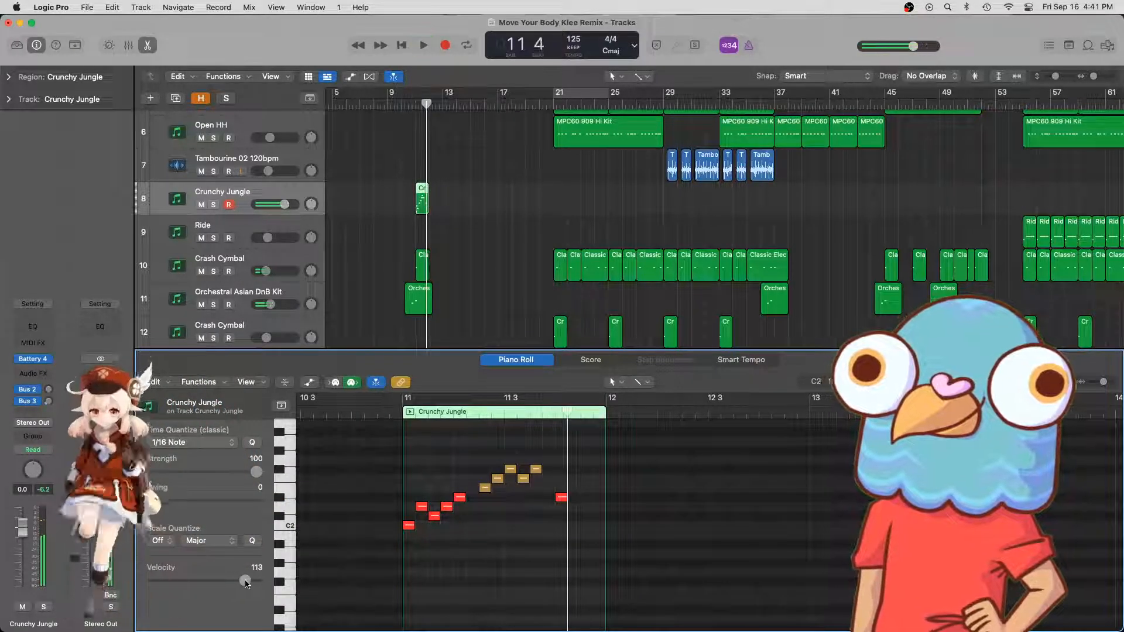
pyautogui.moveTo(488, 513); pyautogui.dragTo(542, 450)
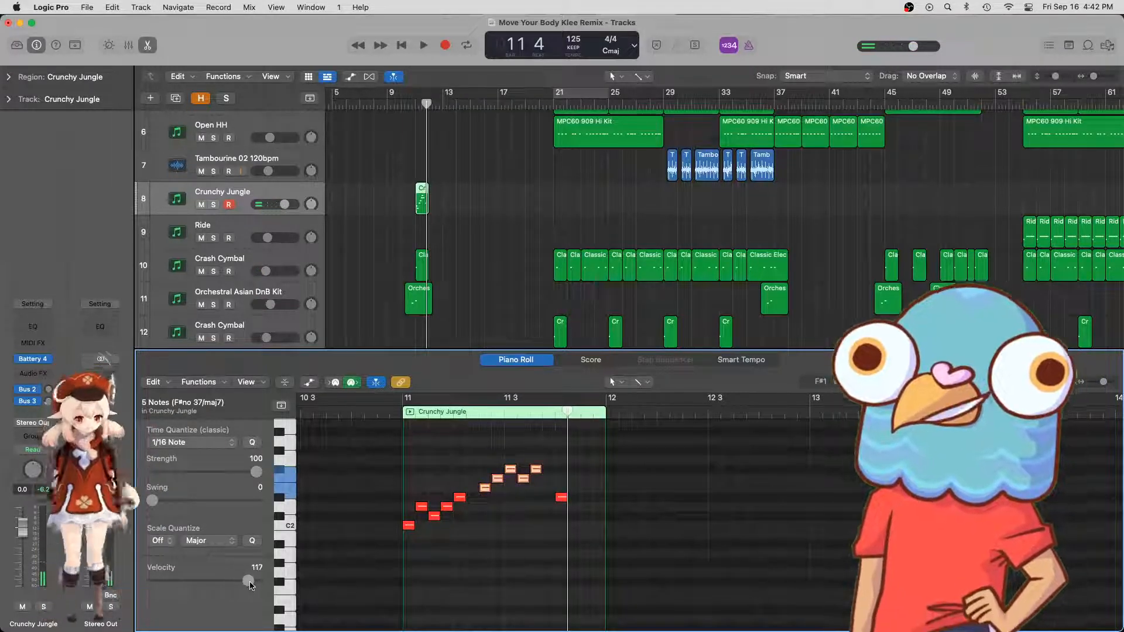
pyautogui.click(404, 404)
pyautogui.press('space')
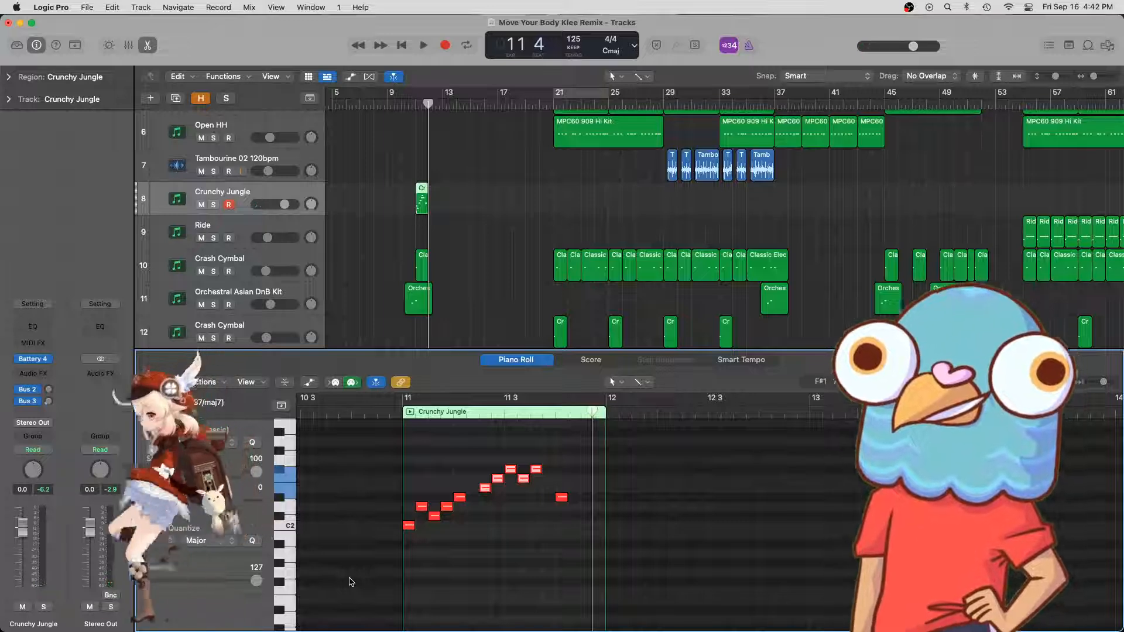
# - Add a G2 and a G#2 note on the last two sixteenths of bar 11 and play back the pattern
pyautogui.click(396, 413)
pyautogui.press('space')
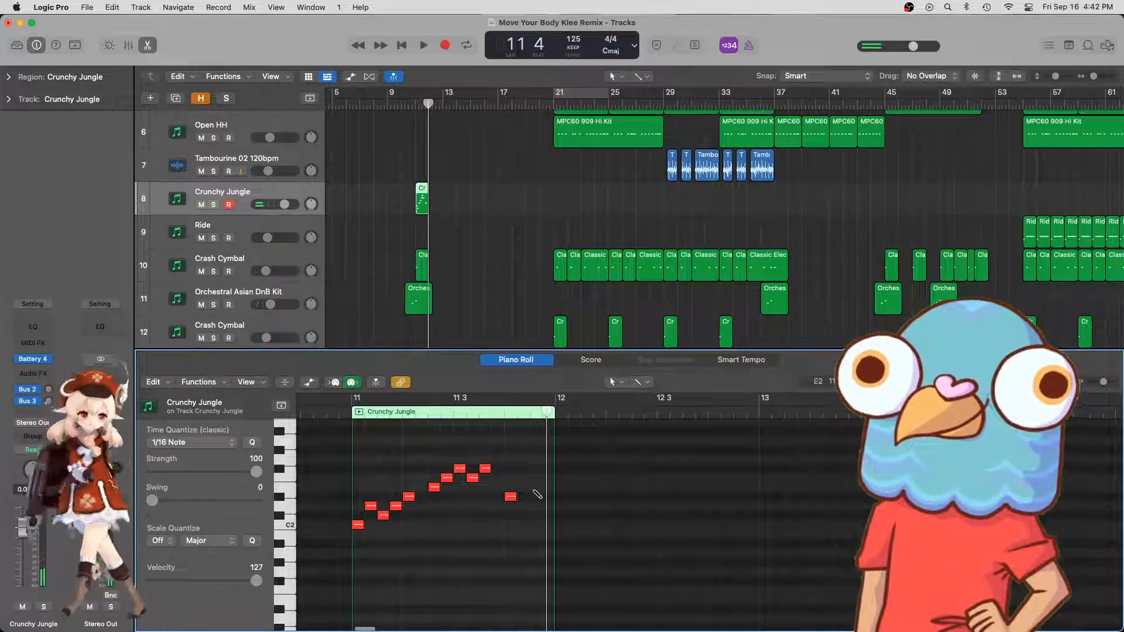
pyautogui.moveTo(536, 494); pyautogui.dragTo(548, 452)
pyautogui.keyDown('super'); pyautogui.click(546, 452); pyautogui.keyUp('super')
pyautogui.press('space')
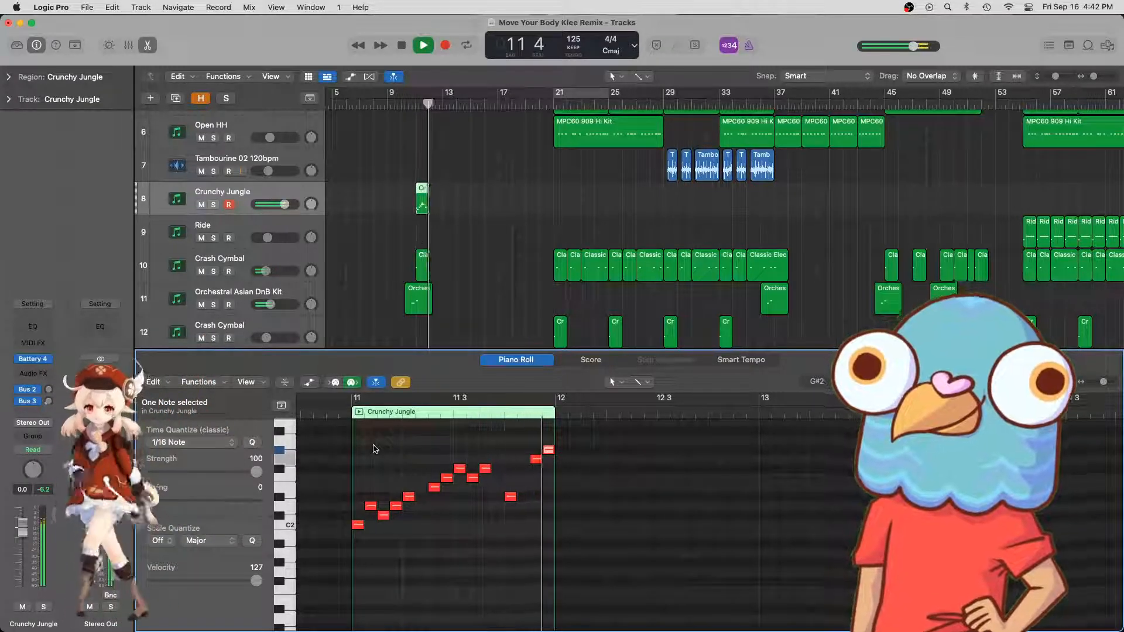
pyautogui.press('space')
# - Repeat all 13 notes of bar 11 into bar 12 and play both bars
pyautogui.moveTo(364, 535); pyautogui.dragTo(571, 449)
pyautogui.press('super+r')
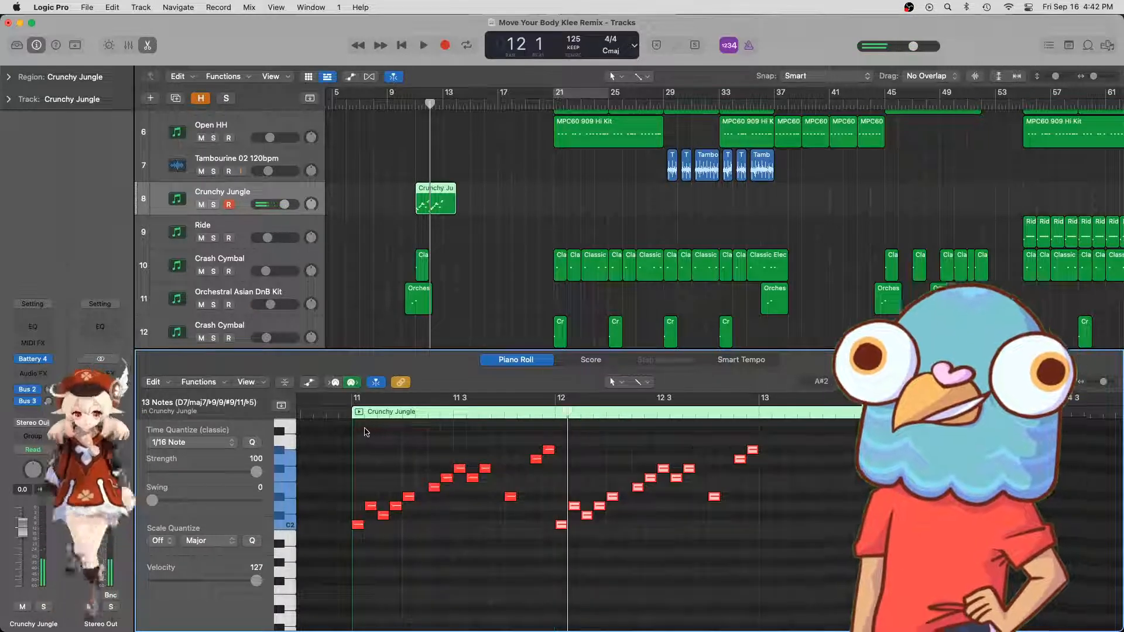
pyautogui.click(352, 417)
pyautogui.press('space')
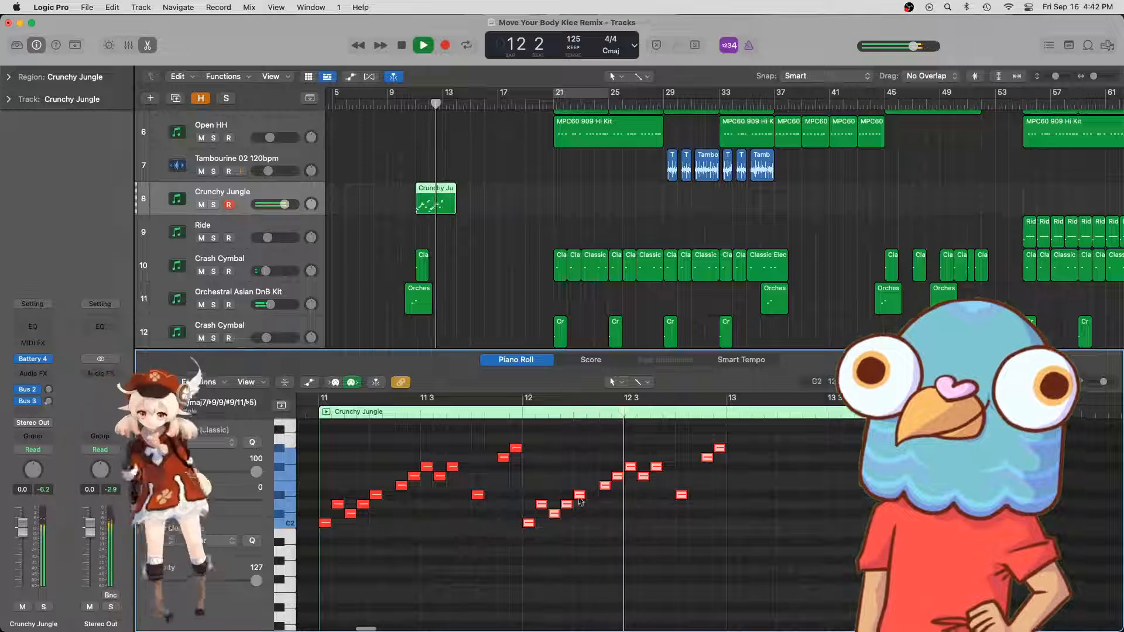
pyautogui.press('space')
# - Move the two F2 notes around beat 3 of bar 12 down to D#2, the second a sixteenth further on, and remove the F#2 following them
pyautogui.click(622, 490)
pyautogui.moveTo(617, 479); pyautogui.dragTo(659, 498)
pyautogui.click(655, 467)
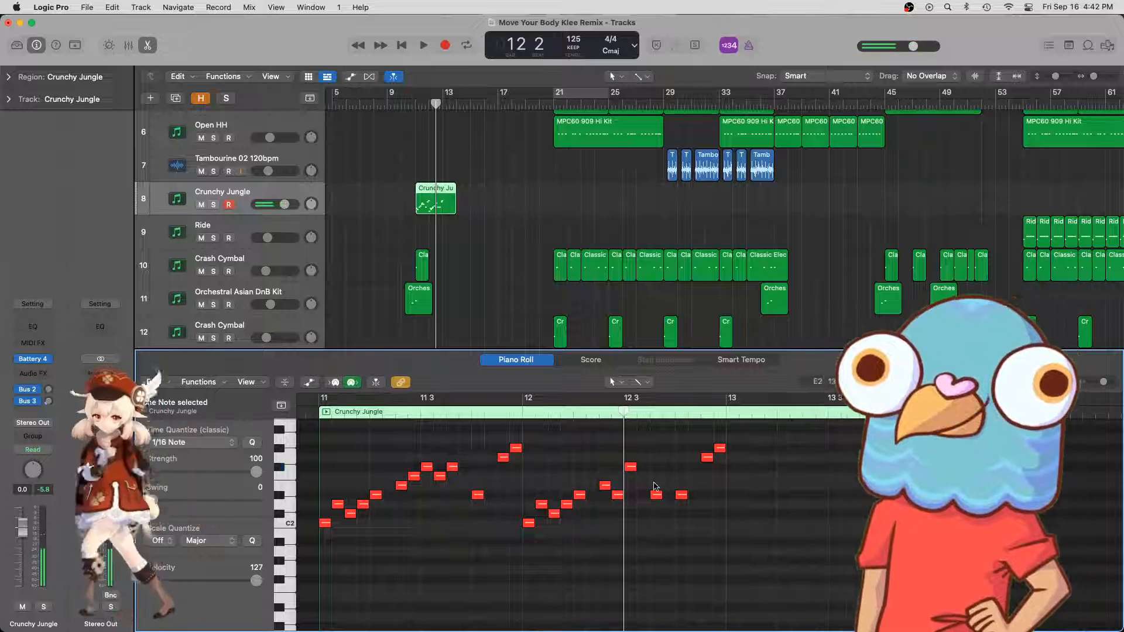
# - Replace the D#2 on the third sixteenth of beat 3 in bar 12 with C2, add E2 one sixteenth after it, and audition
pyautogui.click(657, 458)
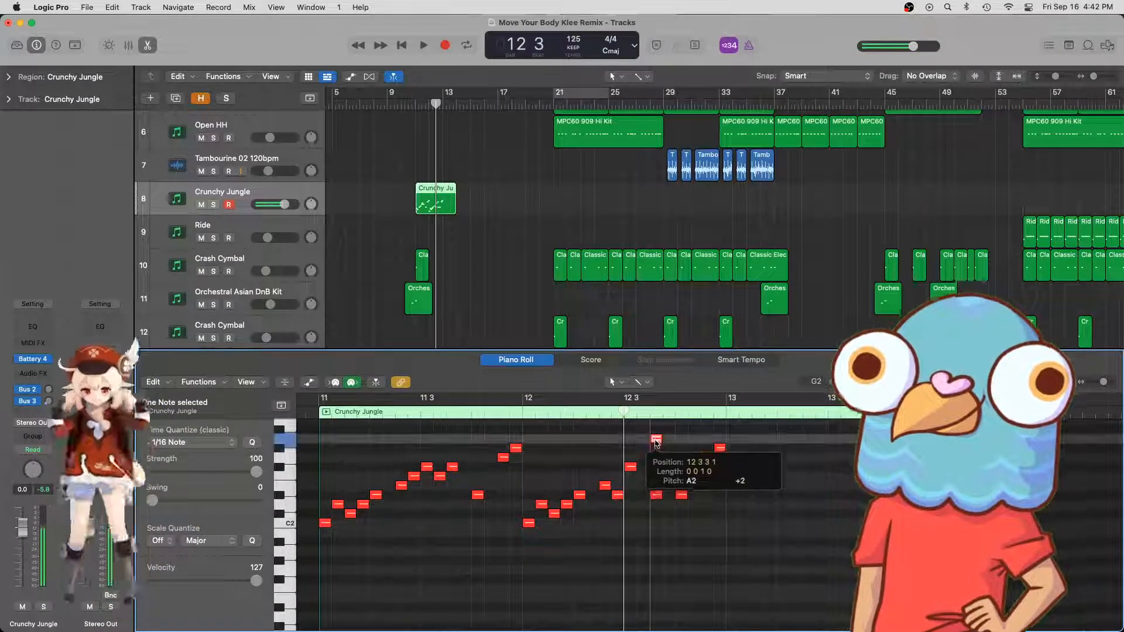
pyautogui.moveTo(656, 460); pyautogui.dragTo(656, 525)
pyautogui.click(656, 497)
pyautogui.click(656, 497)
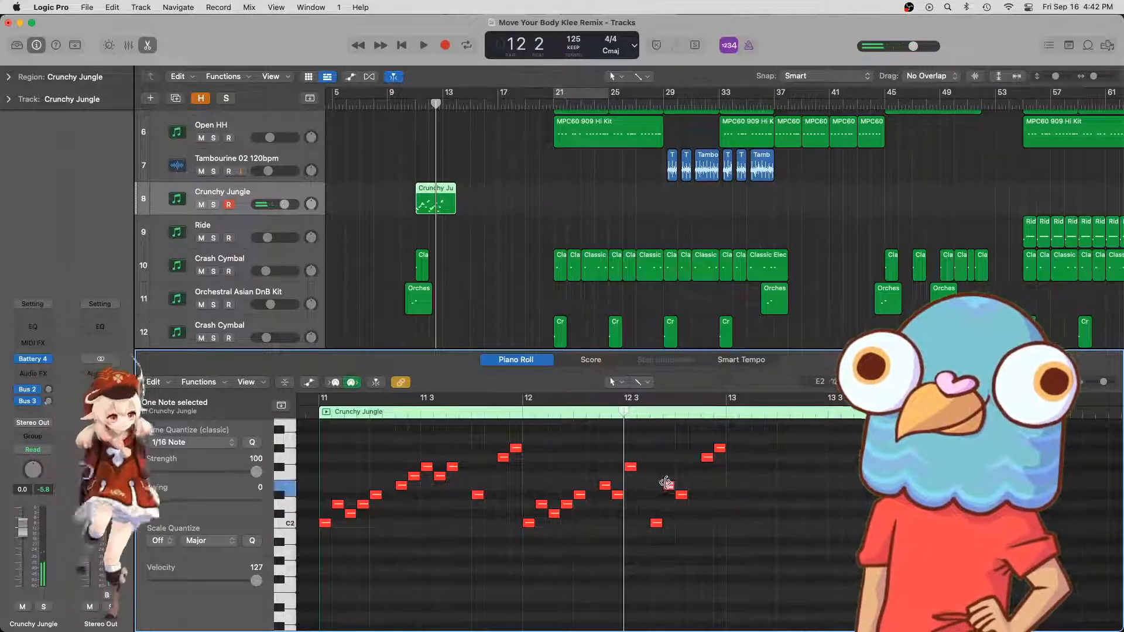
pyautogui.click(516, 417)
pyautogui.press('space')
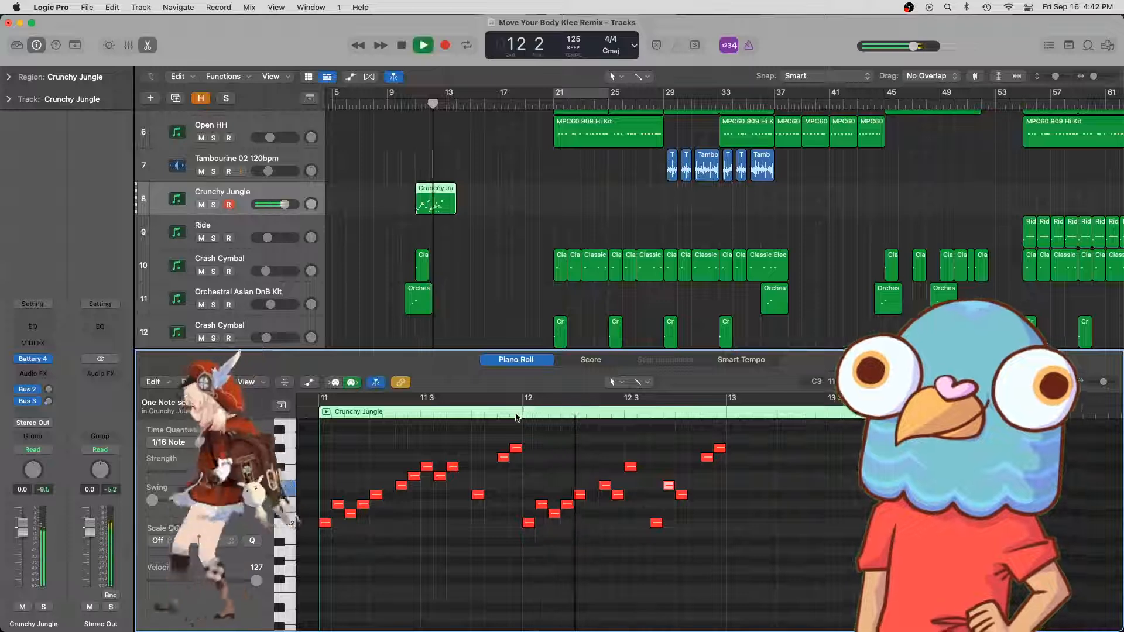
pyautogui.press('space')
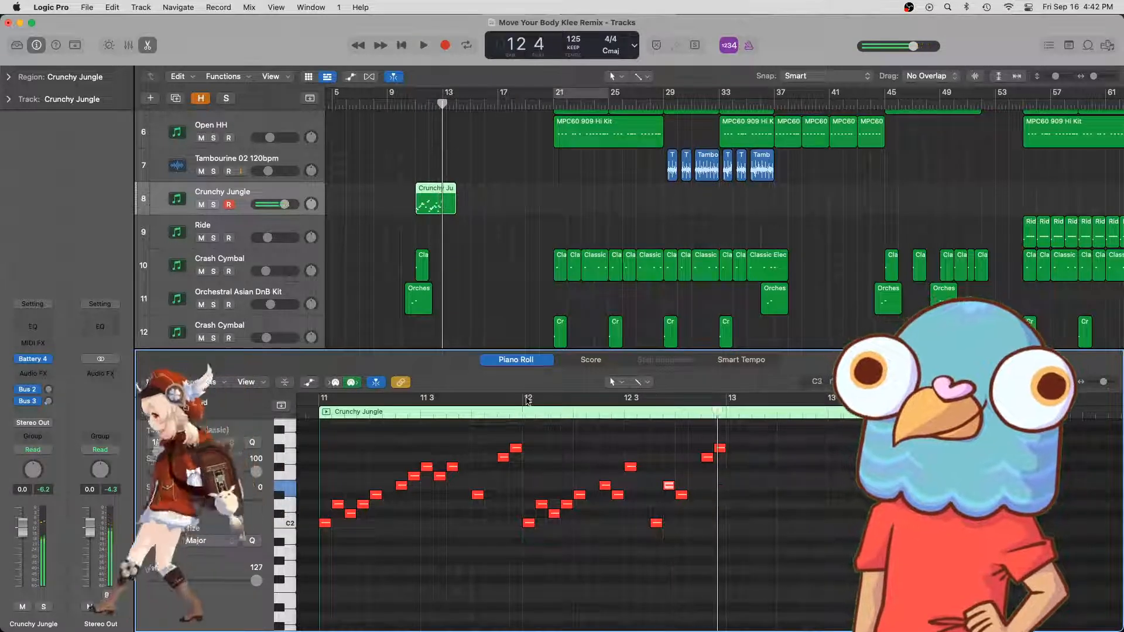
# - Add a D#2 note on the second sixteenth of beat 3 in bar 12 and play the bar
pyautogui.click(526, 418)
pyautogui.press('space')
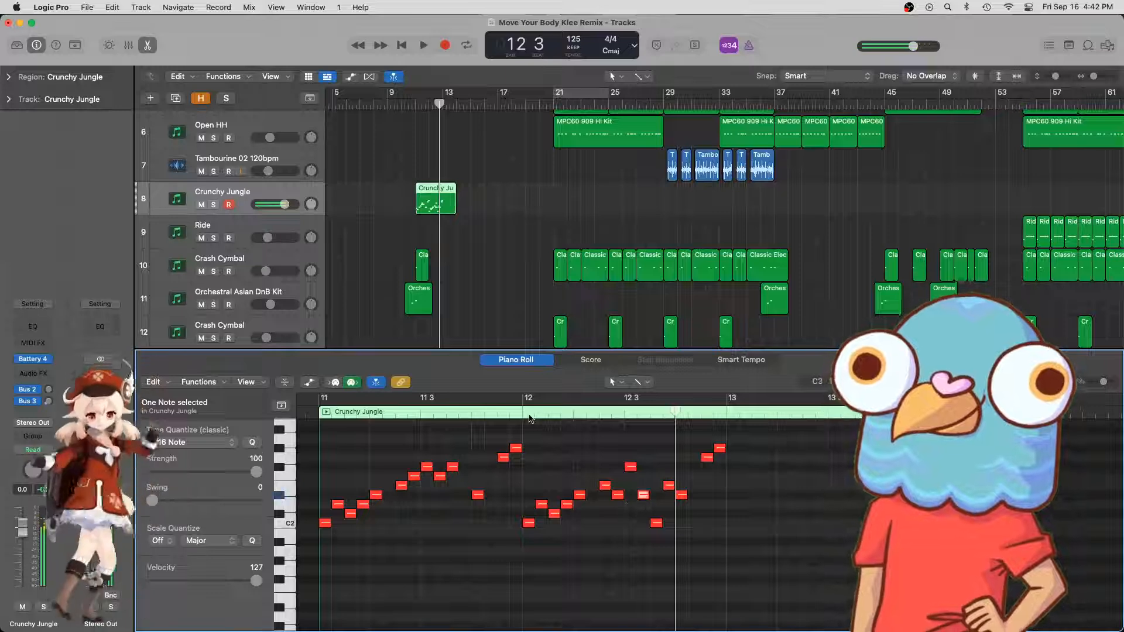
pyautogui.press('space')
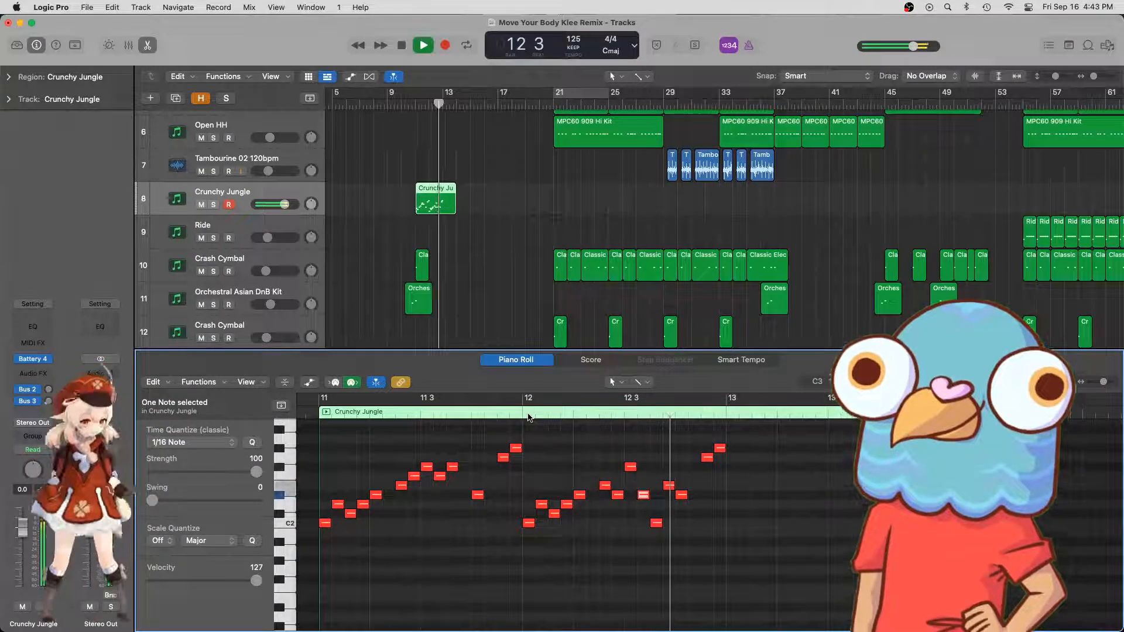
pyautogui.press('space')
# - Delete the E2 note just before beat 4 of bar 12 and play the bar
pyautogui.moveTo(665, 486); pyautogui.dragTo(669, 486)
pyautogui.press('BackSpace')
pyautogui.press('space')
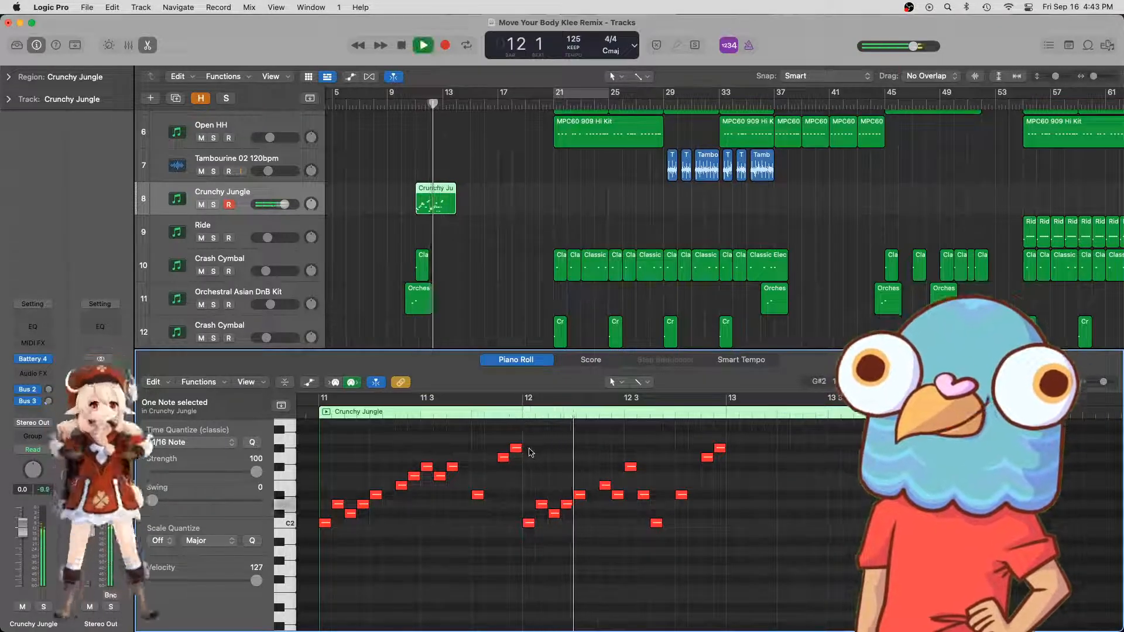
pyautogui.press('space')
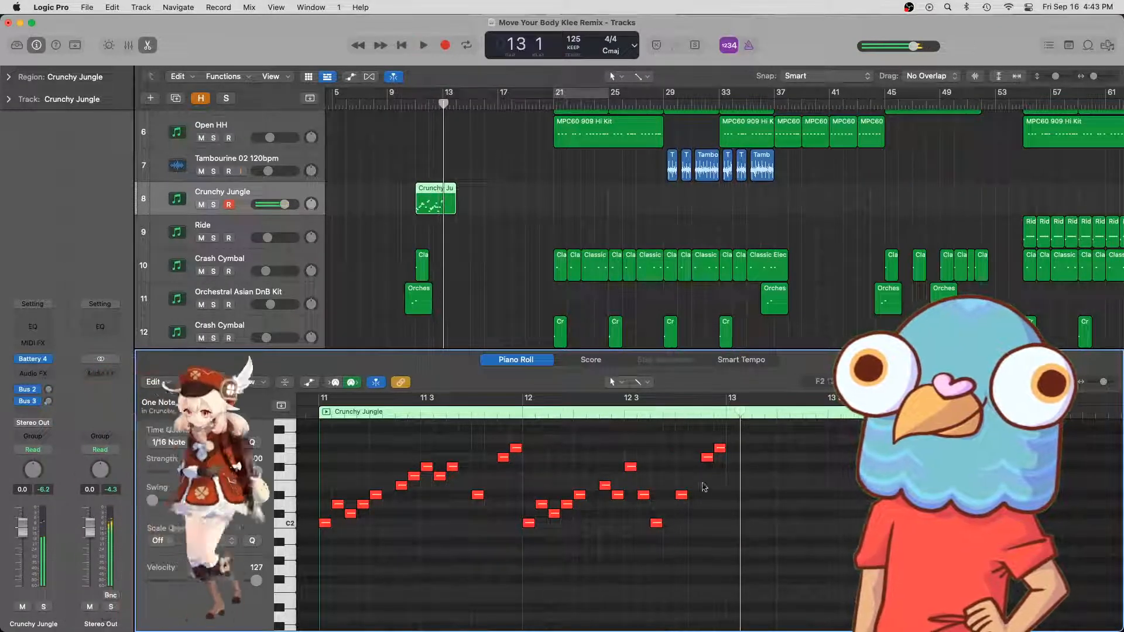
# - Copy all 26 notes of bars 11 and 12, paste them at bar 13, and play from the region's start
pyautogui.moveTo(758, 434); pyautogui.dragTo(290, 527)
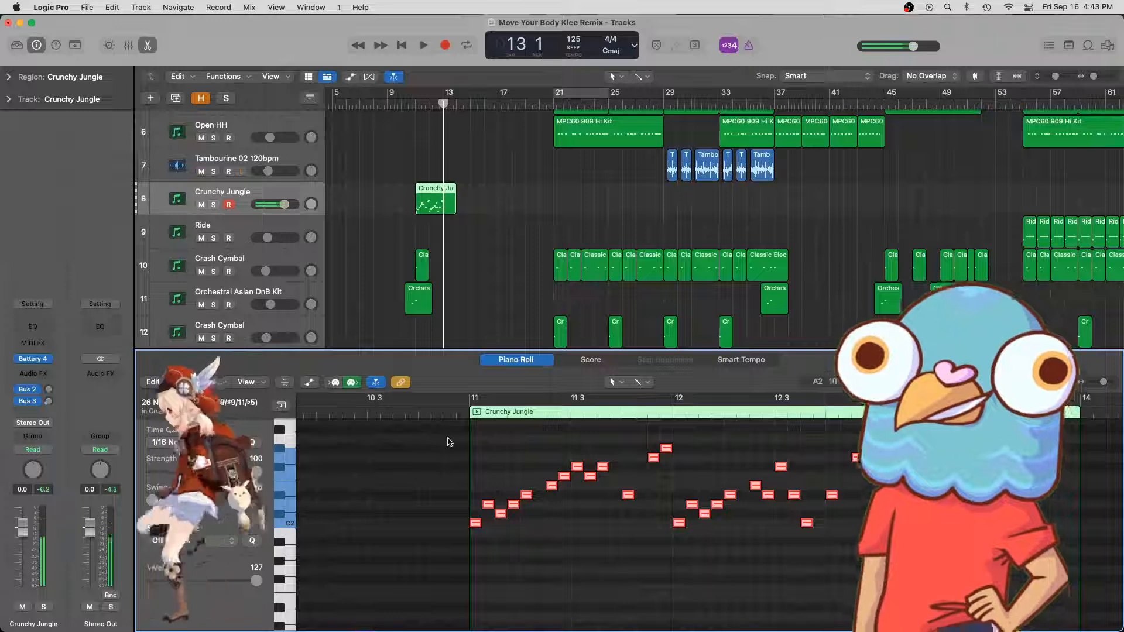
pyautogui.press('super+c')
pyautogui.press('super+v')
pyautogui.click(465, 410)
pyautogui.press('space')
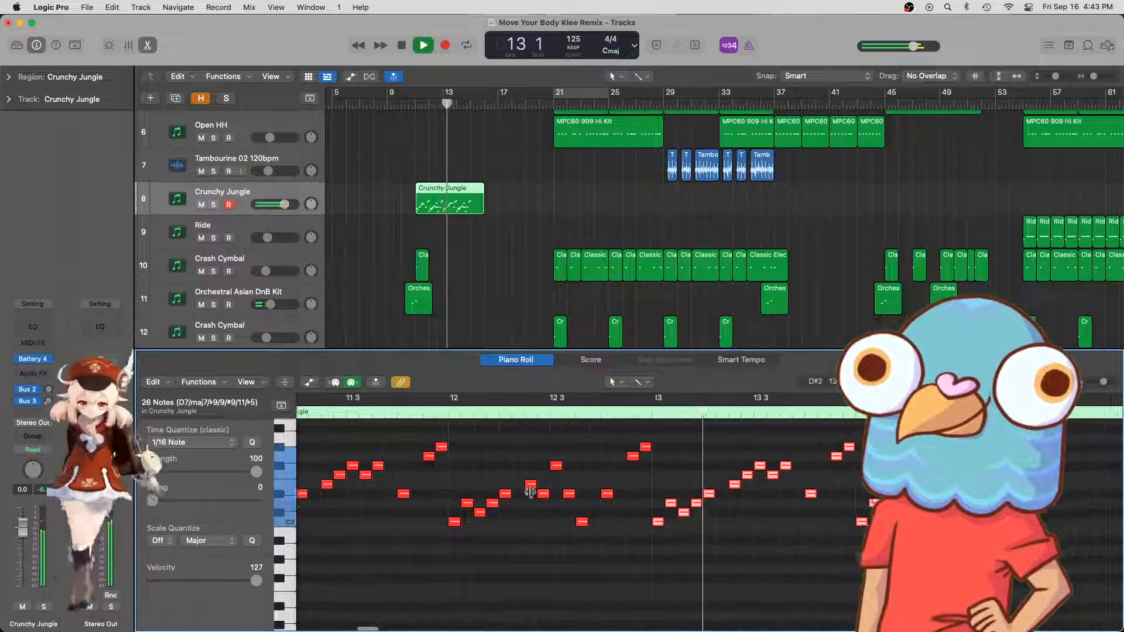
# - Replace the G2 and G#2 ending of bar 14 with C2 and D#2 on the second and fourth sixteenths of beat 4, and audition
pyautogui.click(817, 521)
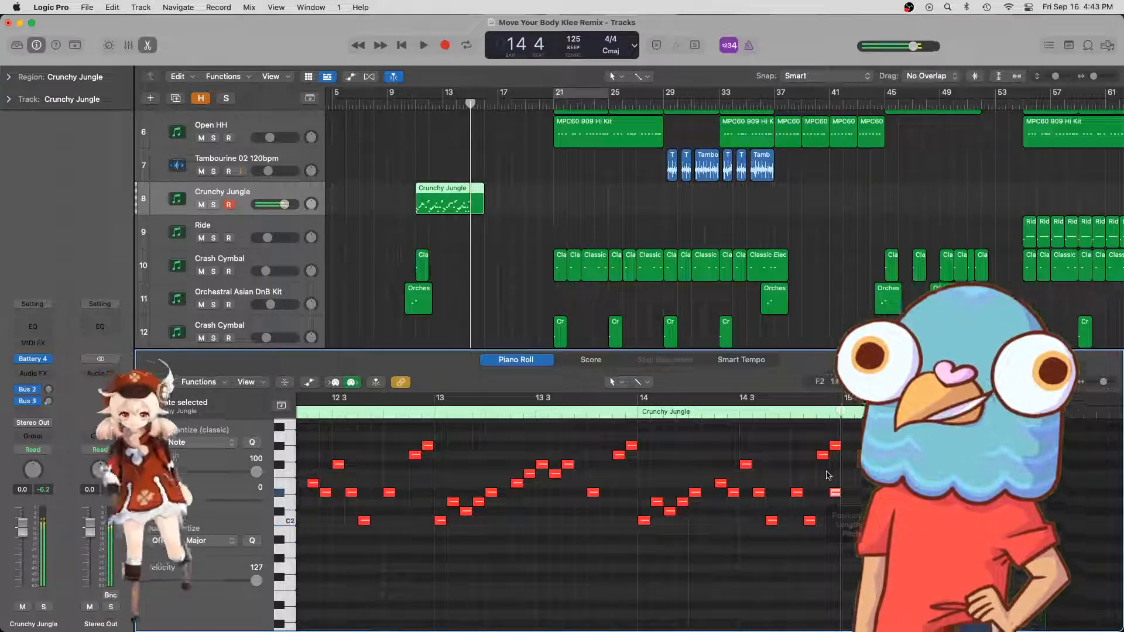
pyautogui.press('Delete')
pyautogui.click(765, 417)
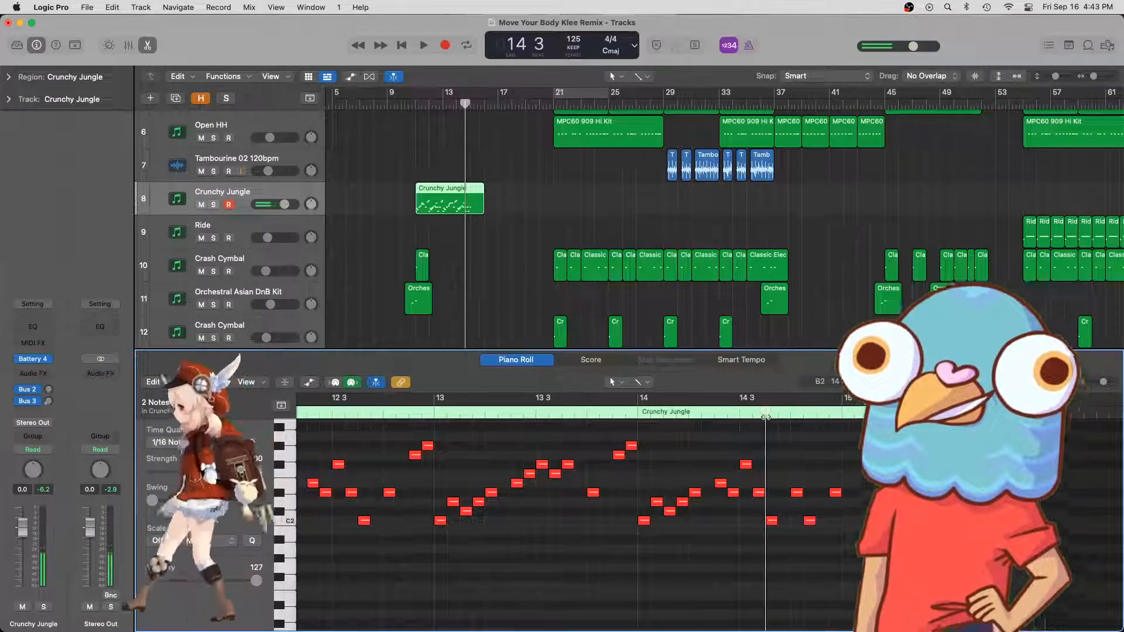
pyautogui.click(735, 417)
pyautogui.press('space')
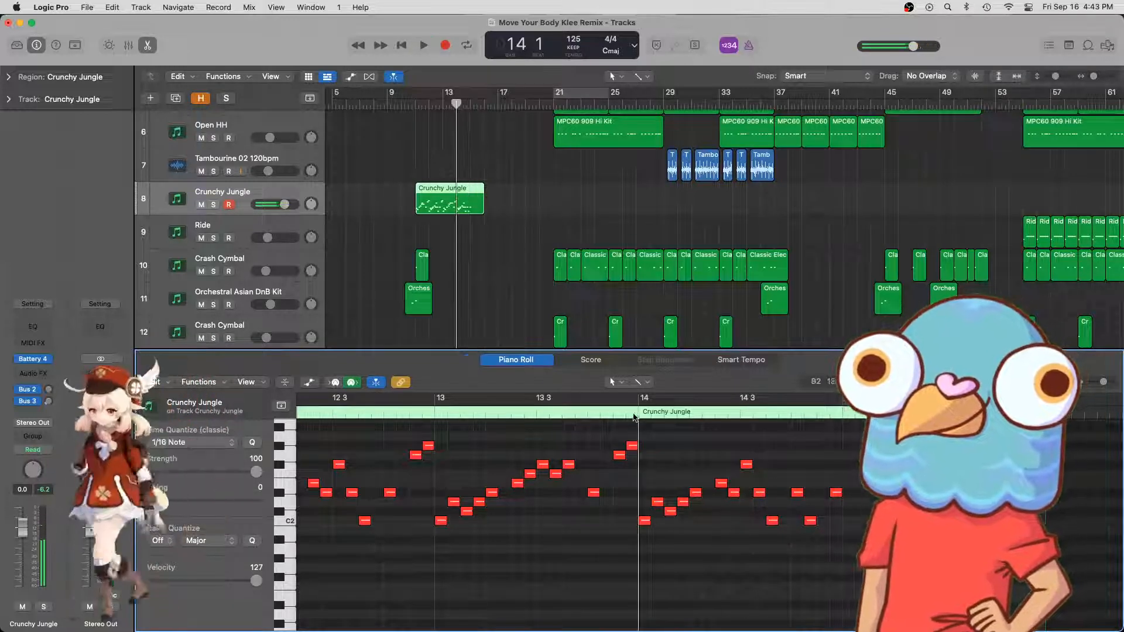
pyautogui.press('space')
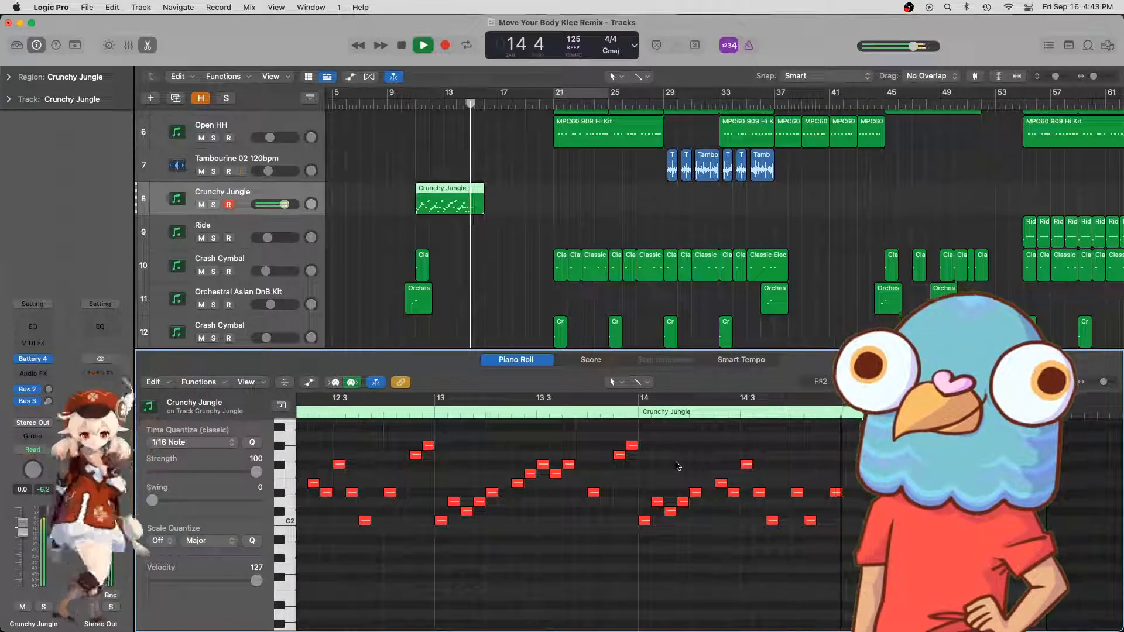
# - Copy the 26 notes of bars 11 and 12 into bars 15 and 16 of the Crunchy Jungle region
pyautogui.press('super+Left')
pyautogui.press('super+Left')
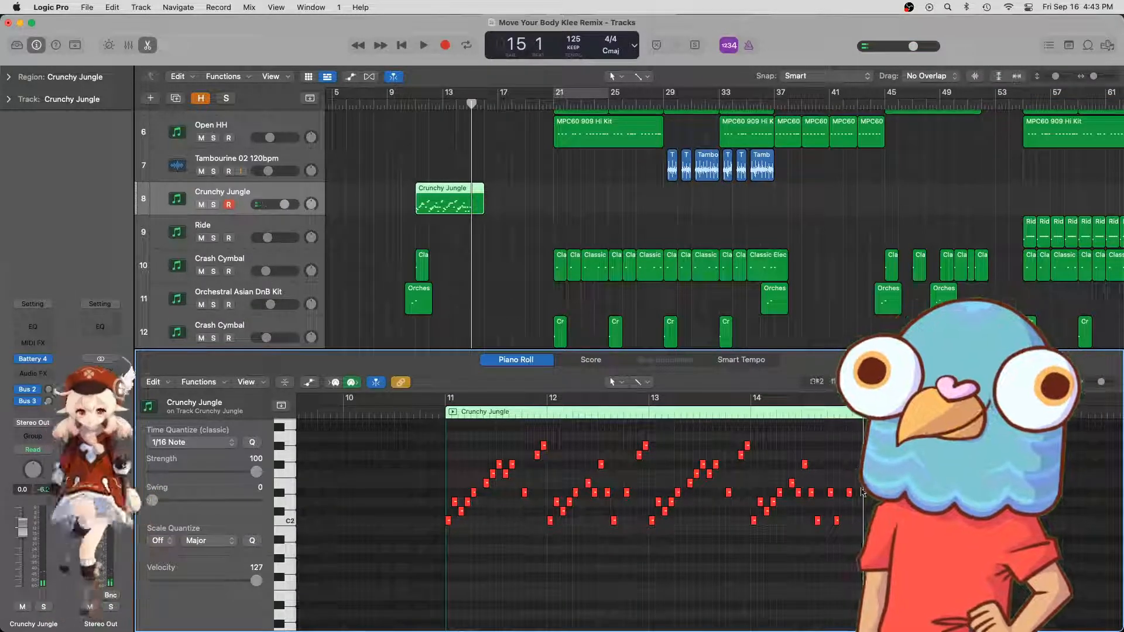
pyautogui.moveTo(766, 480); pyautogui.dragTo(547, 548)
pyautogui.moveTo(647, 434); pyautogui.dragTo(859, 526)
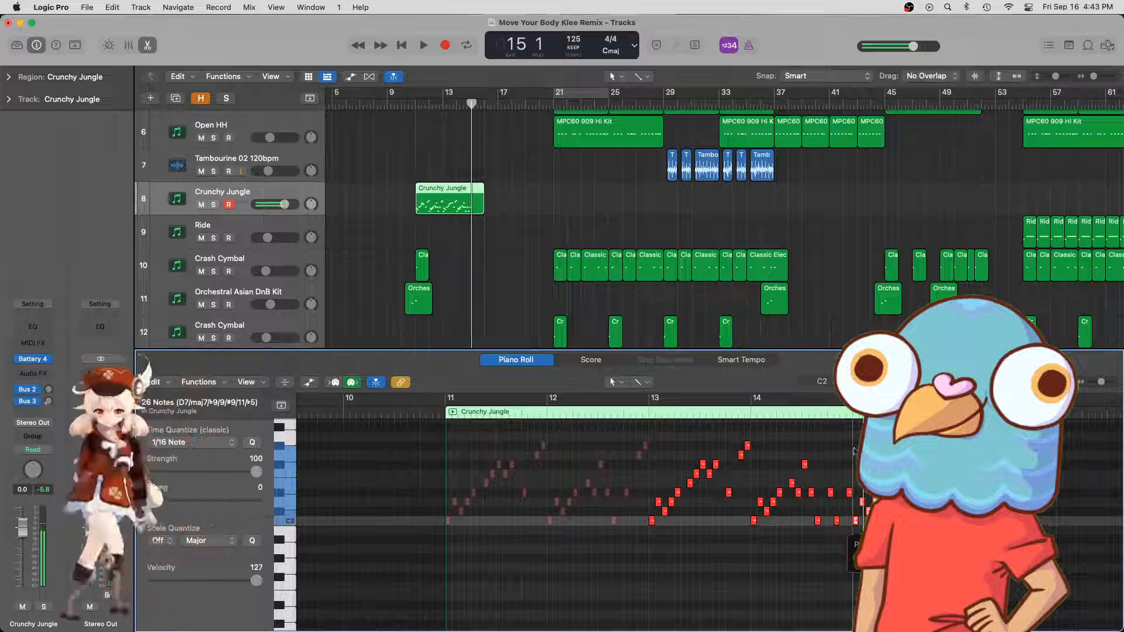
pyautogui.moveTo(855, 451); pyautogui.dragTo(855, 451)
pyautogui.press('super+Right')
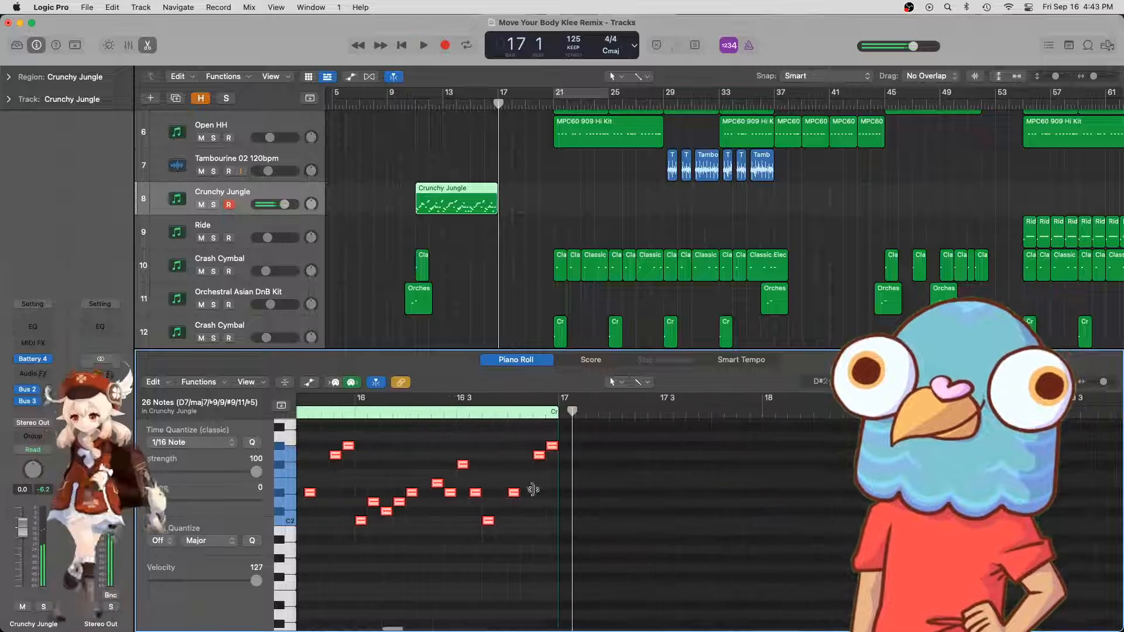
# - Extend the pattern into bar 17 with a C2 on beat 1 and D#2 notes on sixteenths 3 and 5 through 9, and audition it
pyautogui.press('space')
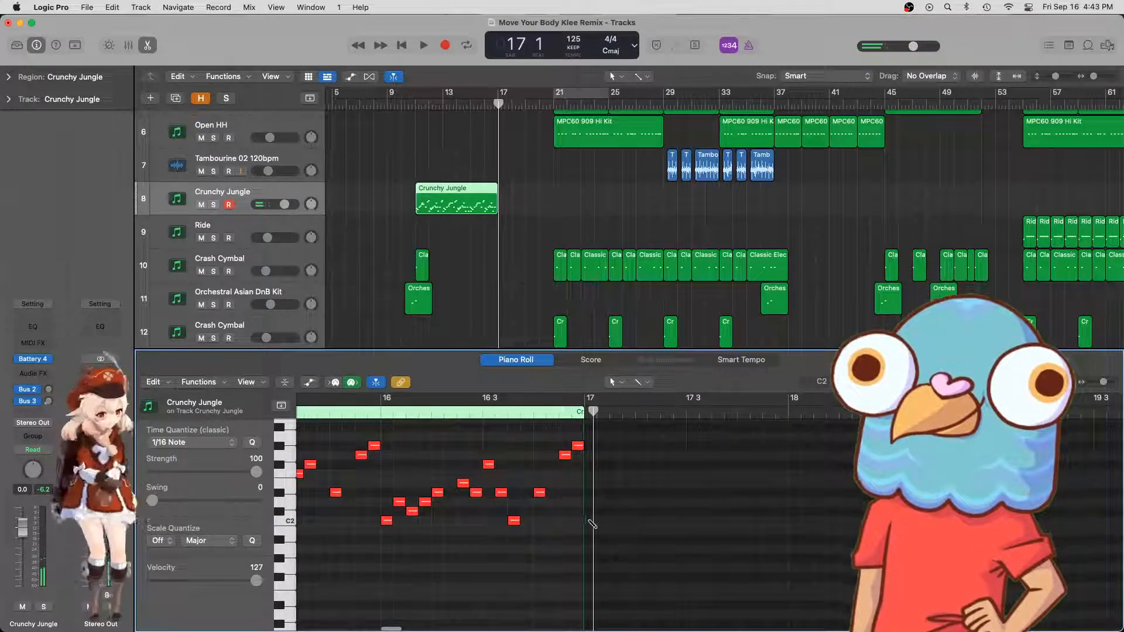
pyautogui.click(590, 520)
pyautogui.click(615, 503)
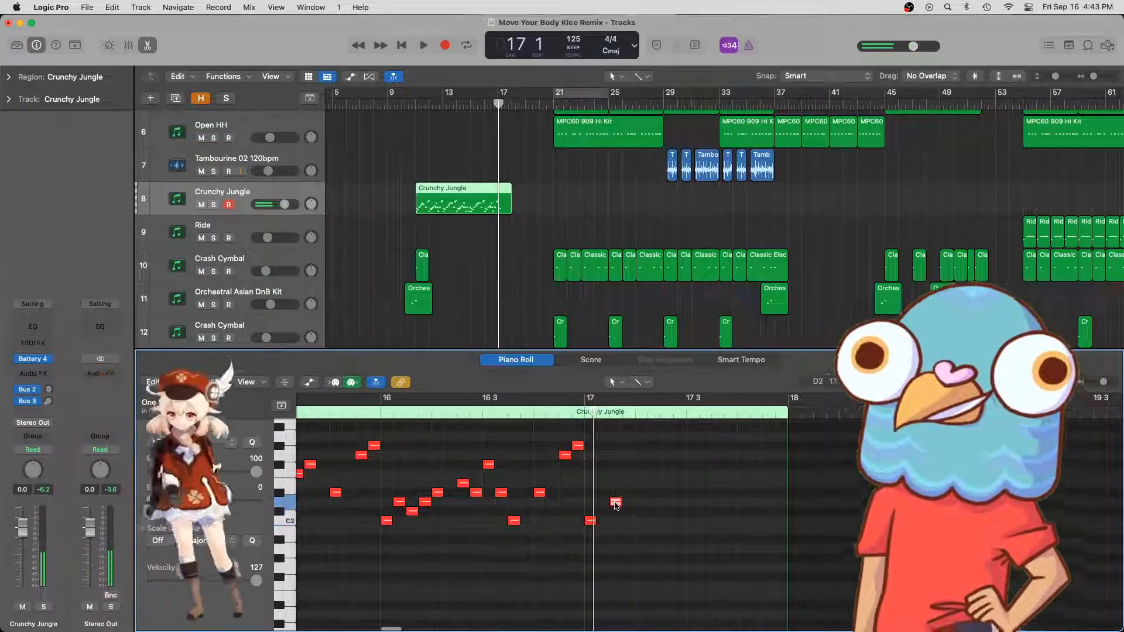
pyautogui.moveTo(615, 503); pyautogui.dragTo(616, 494)
pyautogui.keyDown('super'); pyautogui.click(641, 493); pyautogui.keyUp('super')
pyautogui.keyDown('super'); pyautogui.click(654, 493); pyautogui.keyUp('super')
pyautogui.keyDown('super'); pyautogui.click(667, 493); pyautogui.keyUp('super')
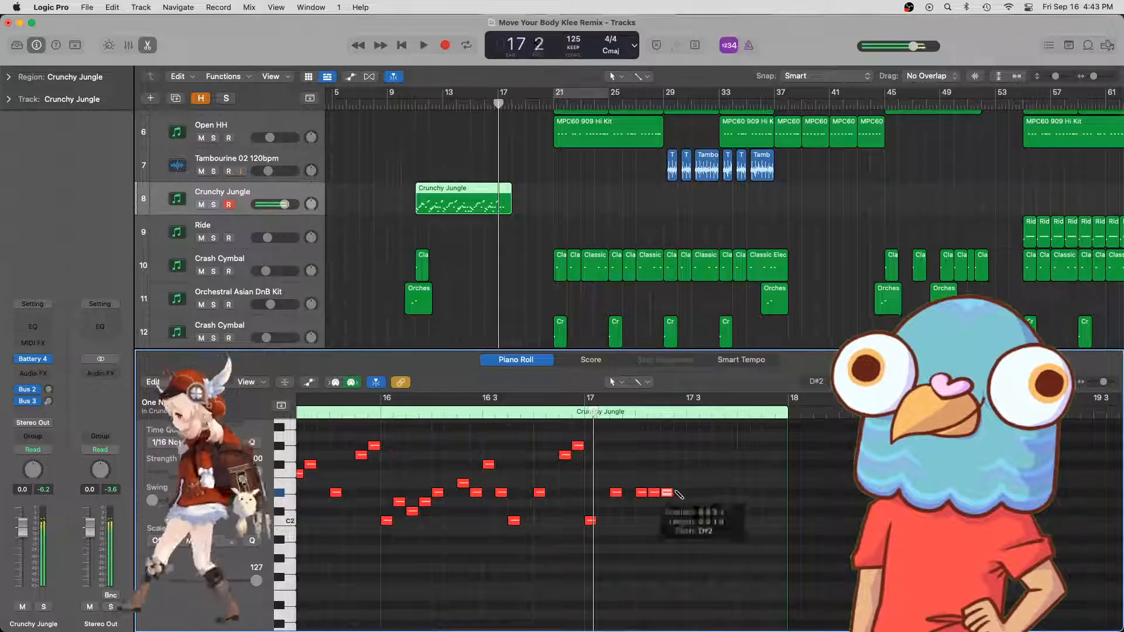
pyautogui.keyDown('super'); pyautogui.click(680, 493); pyautogui.keyUp('super')
pyautogui.keyDown('super'); pyautogui.click(693, 493); pyautogui.keyUp('super')
pyautogui.press('space')
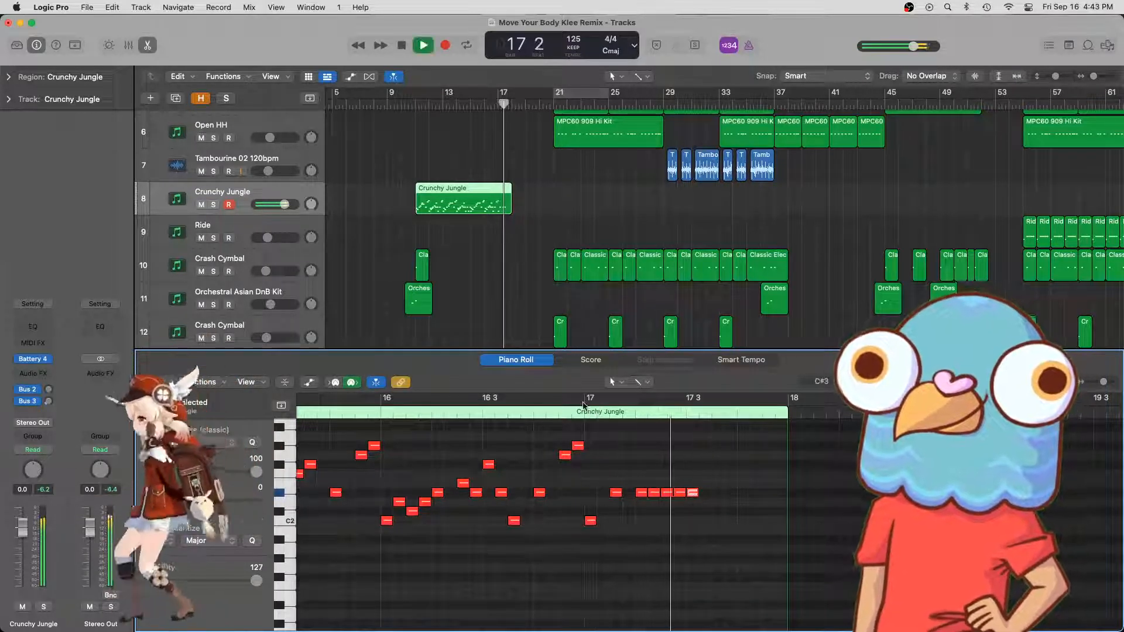
pyautogui.press('space')
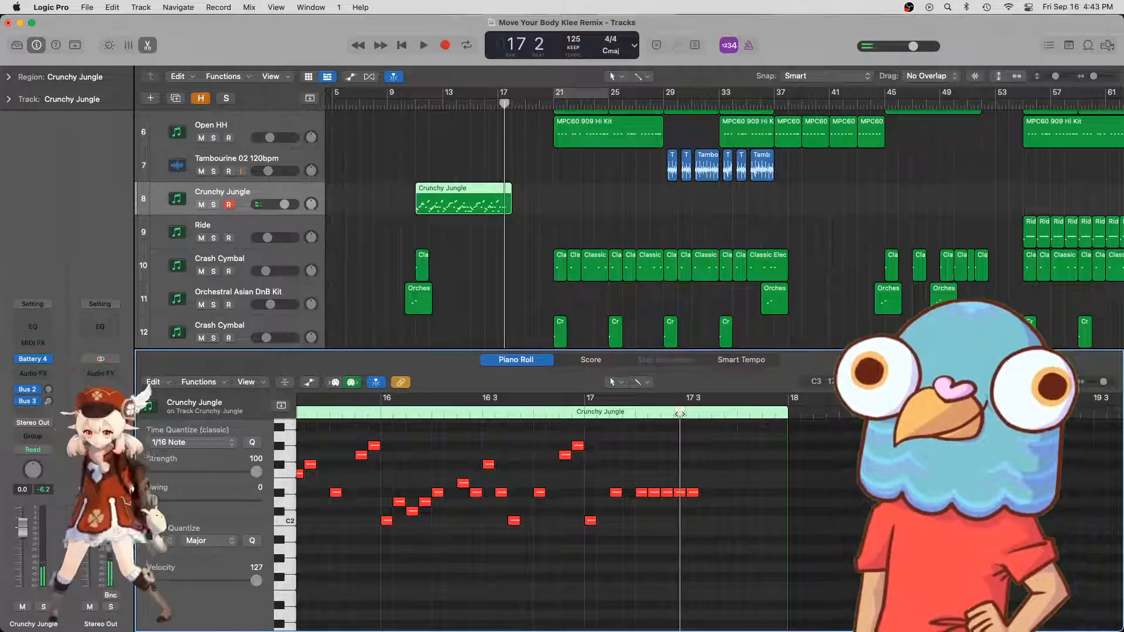
# - Play bar 17 and lower the D#2 on its third sixteenth to C2
pyautogui.click(545, 416)
pyautogui.press('space')
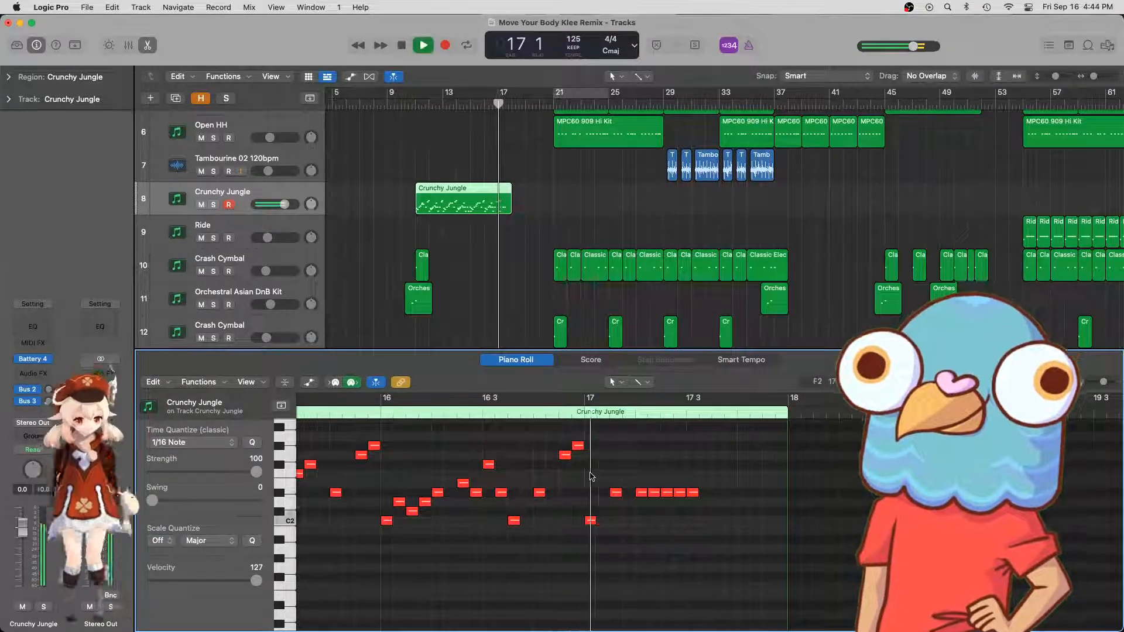
pyautogui.moveTo(616, 518); pyautogui.dragTo(615, 521)
pyautogui.press('space')
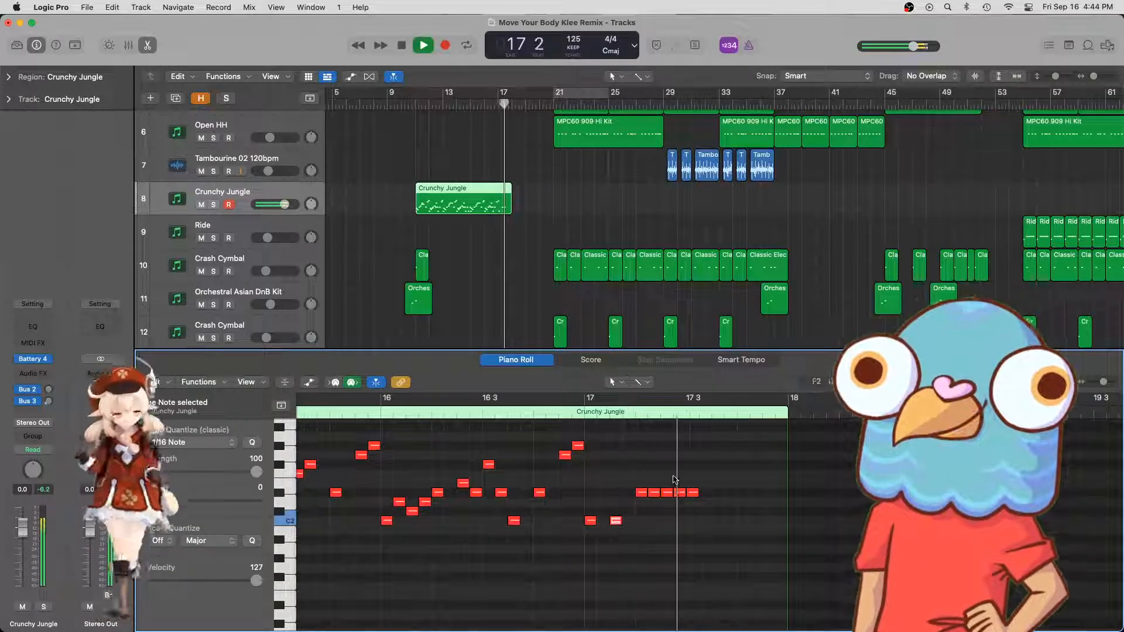
pyautogui.press('space')
# - Delete the D#2 on the sixth sixteenth of bar 17 and audition the bar
pyautogui.click(654, 493)
pyautogui.press('Delete')
pyautogui.click(589, 412)
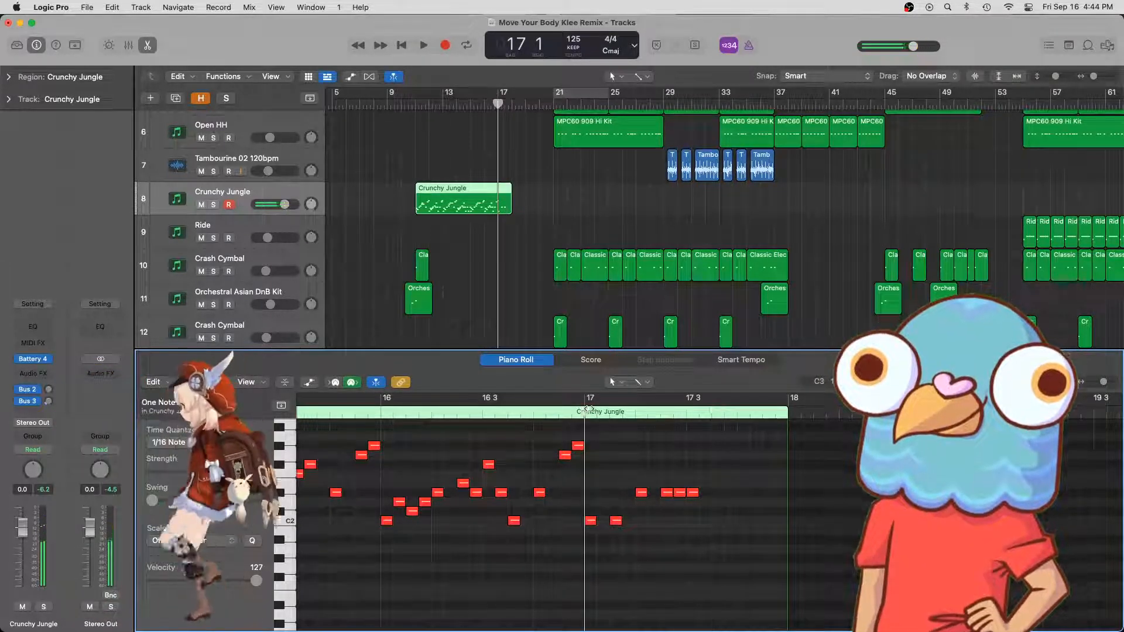
pyautogui.press('space')
pyautogui.press('space')
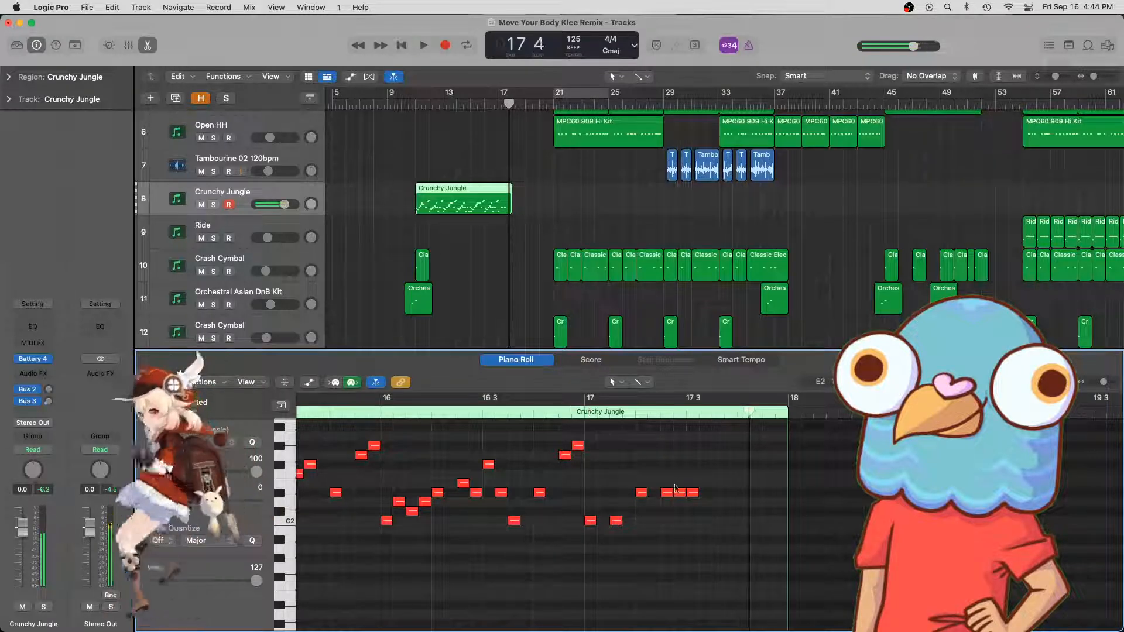
# - Delete the D#2 just before beat 3 of bar 17 and play the bar again
pyautogui.click(669, 493)
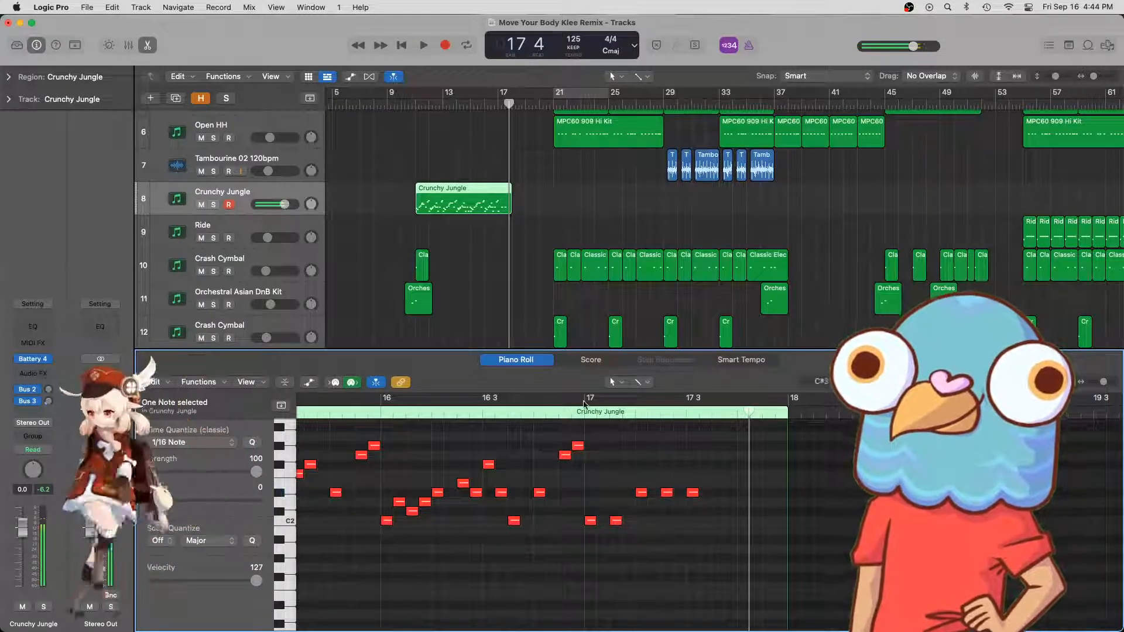
pyautogui.click(584, 412)
pyautogui.press('space')
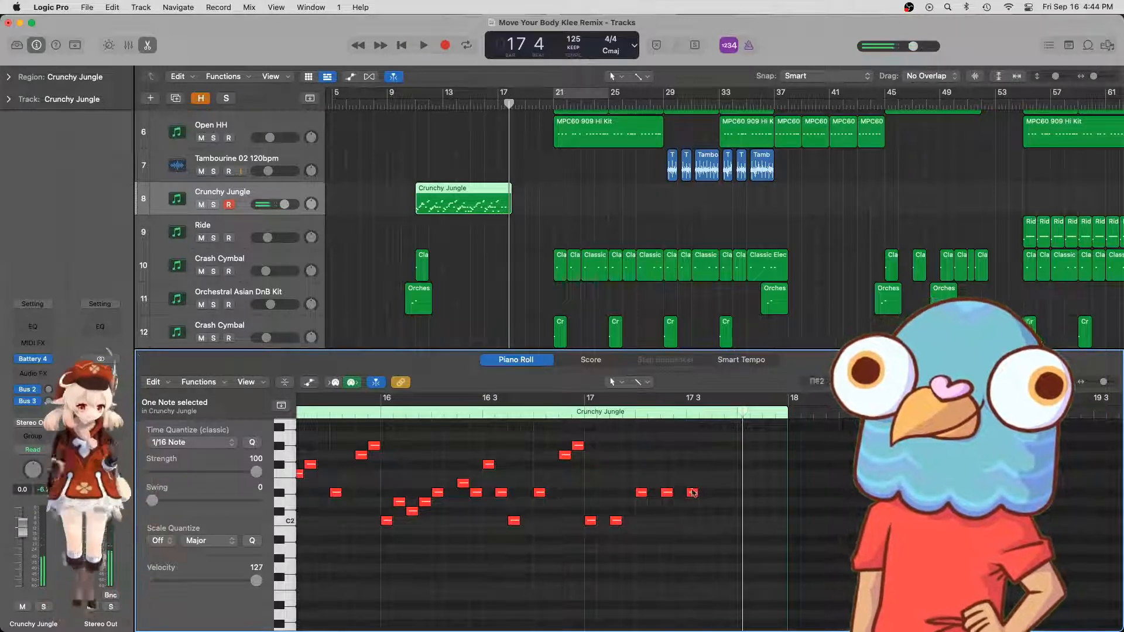
# - Fill the gap before beat 3 of bar 17 with two short D#2 notes at velocity 115 and play them
pyautogui.scroll(2, 674, 416)
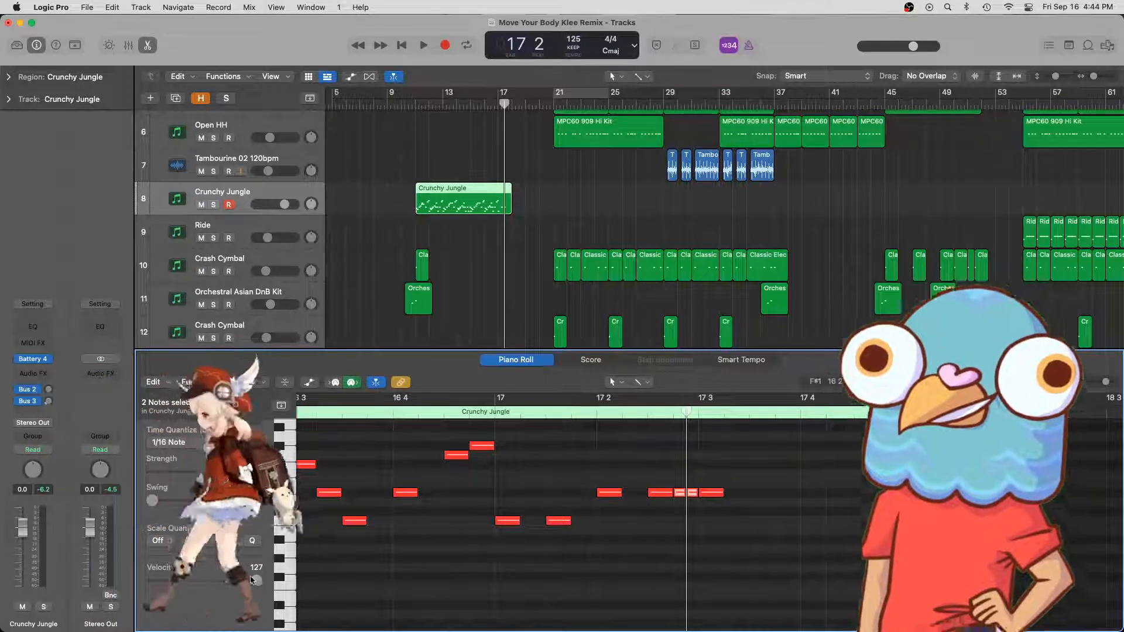
pyautogui.moveTo(257, 581); pyautogui.dragTo(247, 581)
pyautogui.press('space')
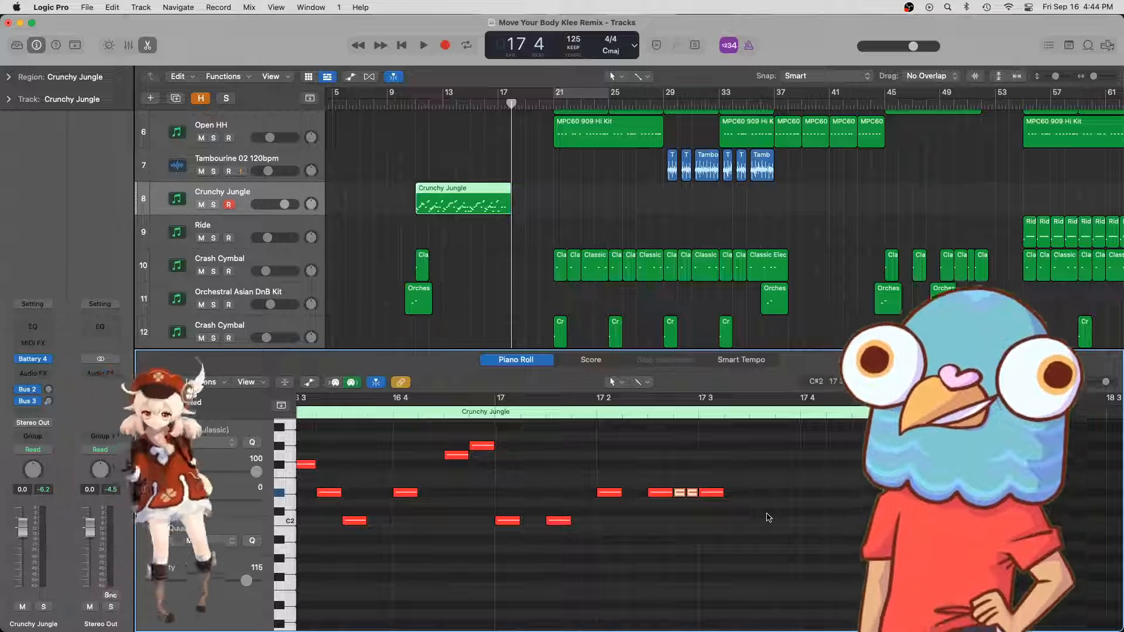
# - Play the break from its start and lower the Crunchy Jungle track's volume to -4.1 dB
pyautogui.scroll(-5, 710, 523)
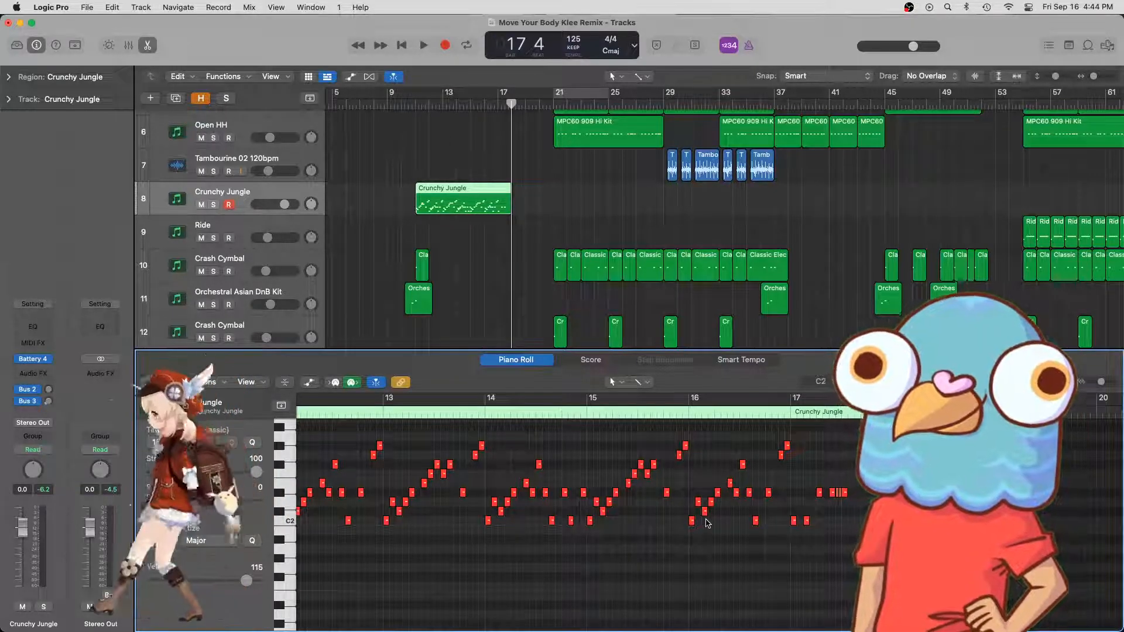
pyautogui.click(388, 105)
pyautogui.press('space')
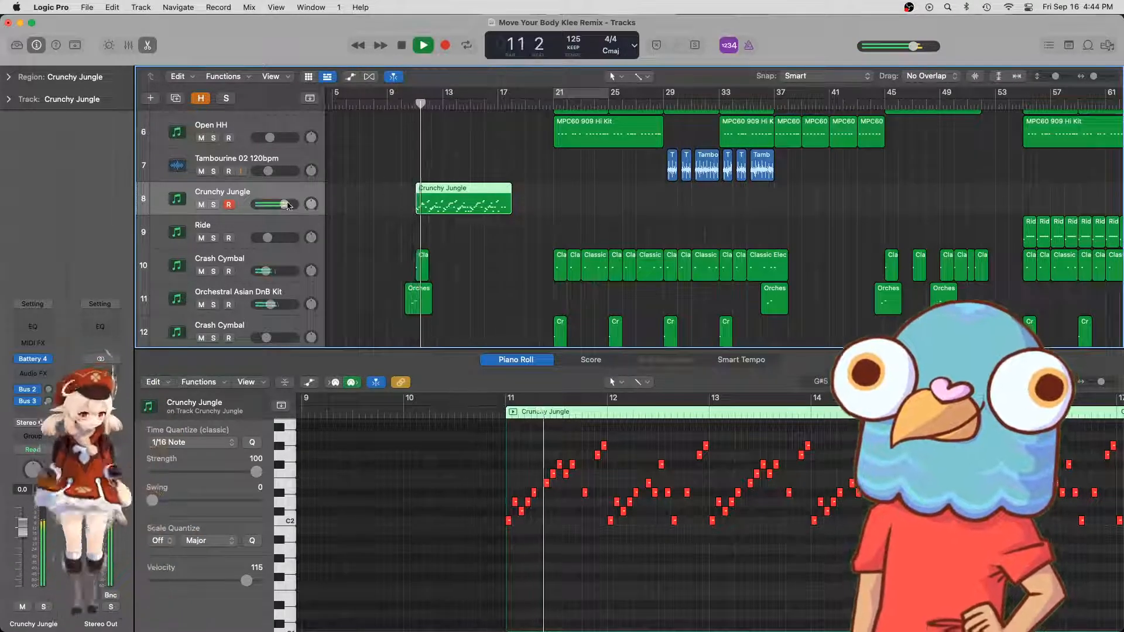
pyautogui.hscroll(1, 286, 206)
pyautogui.moveTo(285, 205); pyautogui.dragTo(284, 205)
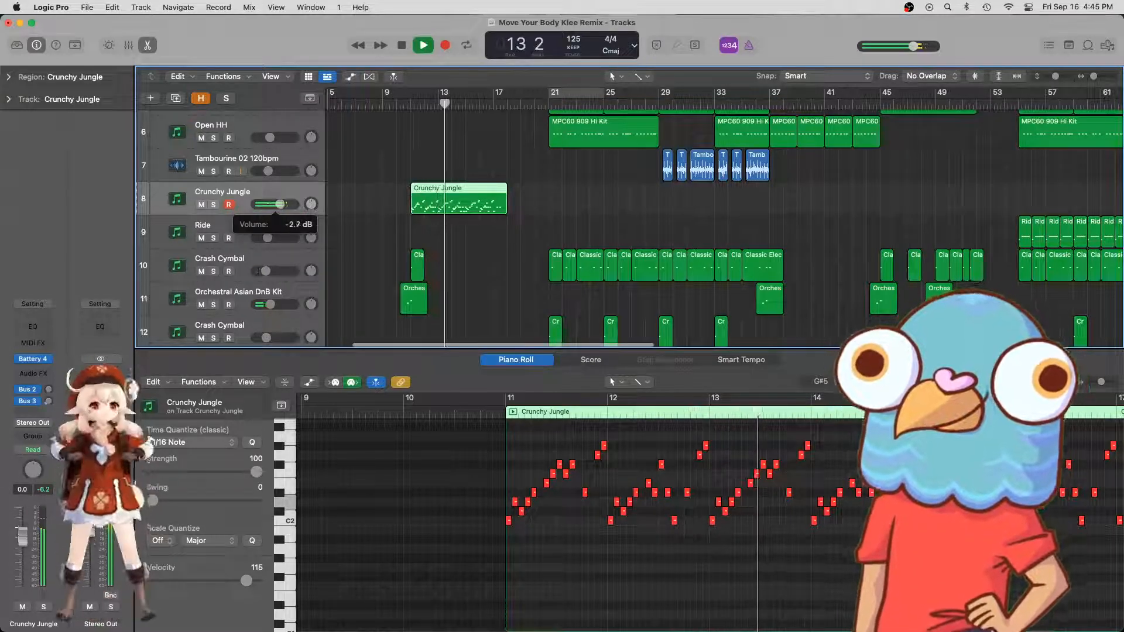
pyautogui.moveTo(280, 204); pyautogui.dragTo(272, 201)
# - Copy the Classic Electric Piano_bip_1.2 region from bar 45 to bar 11 on the same track
pyautogui.scroll(-1, 279, 205)
pyautogui.scroll(-10, 448, 201)
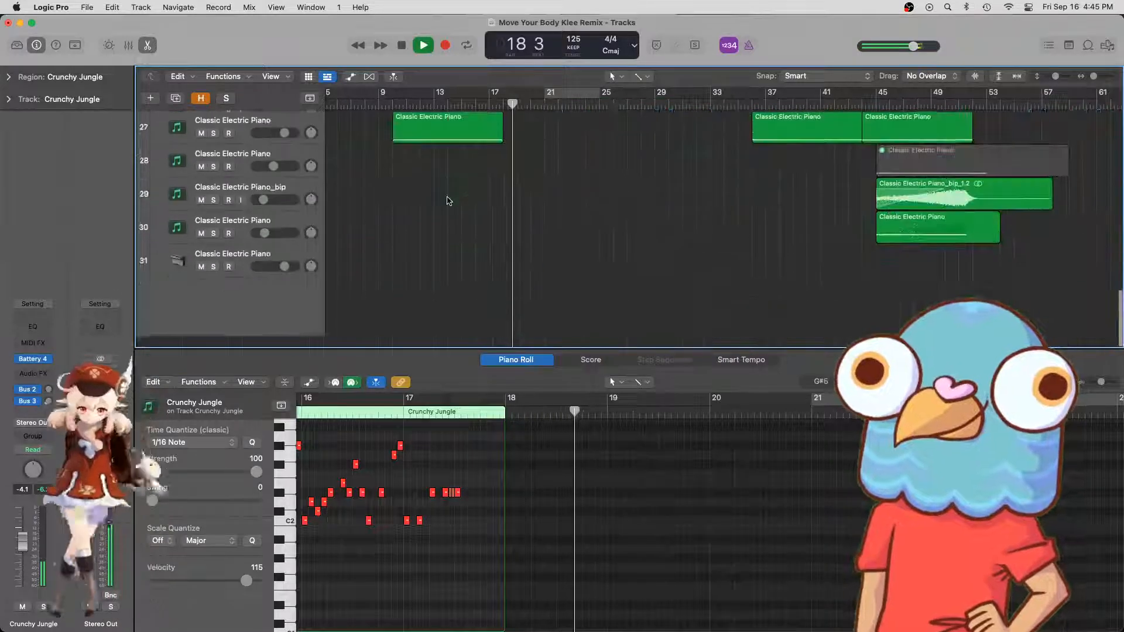
pyautogui.scroll(5, 628, 194)
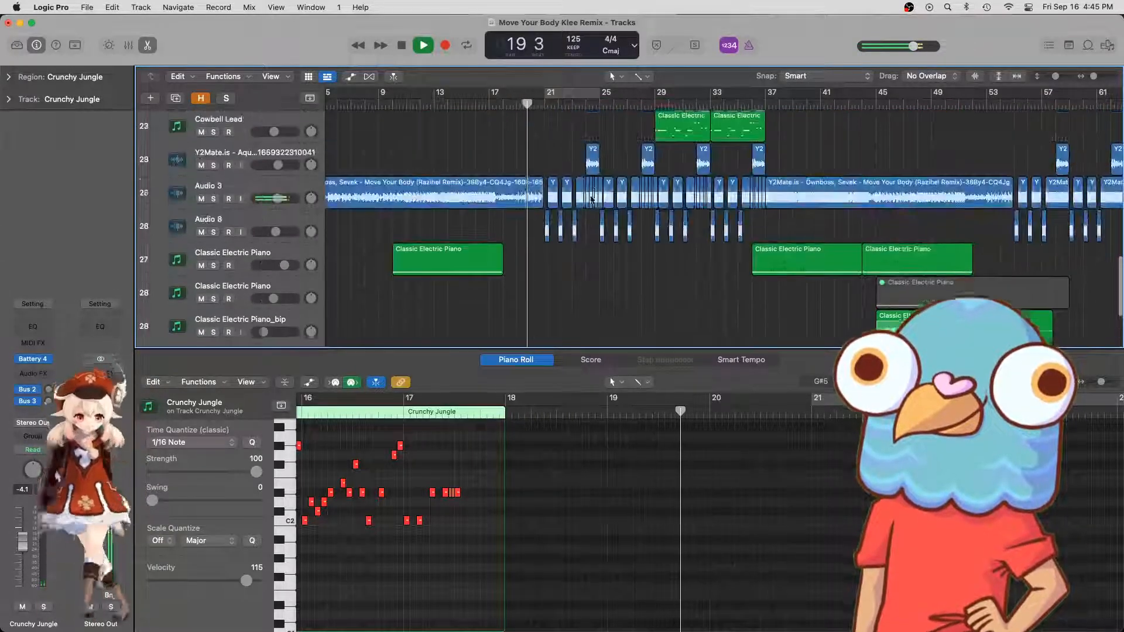
pyautogui.scroll(-4, 592, 199)
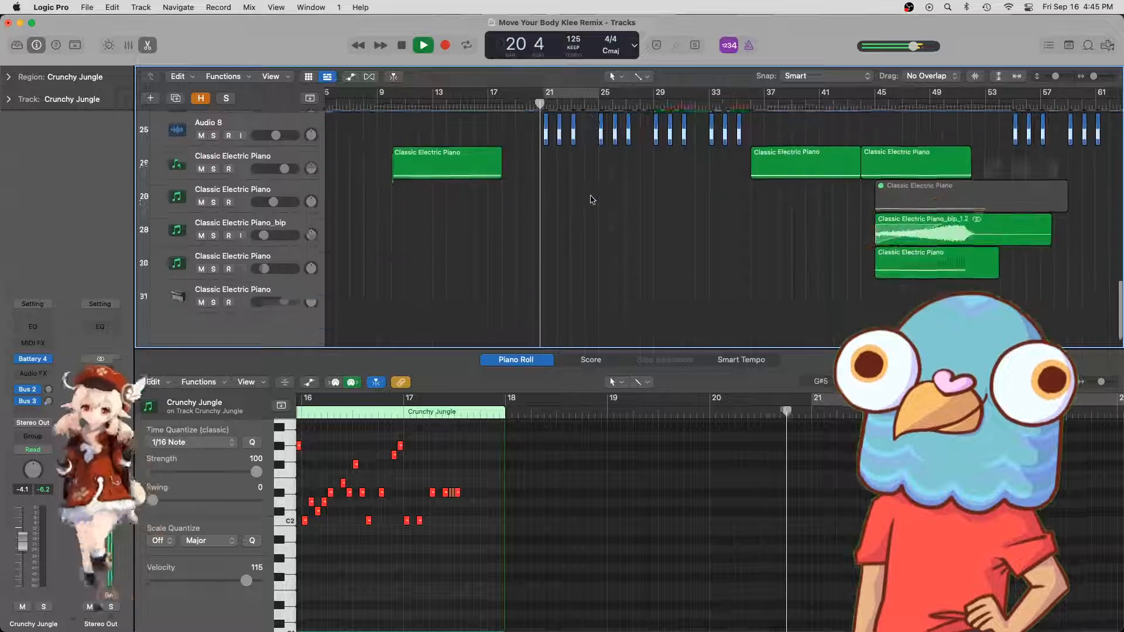
pyautogui.scroll(4, 591, 199)
pyautogui.scroll(-4, 692, 216)
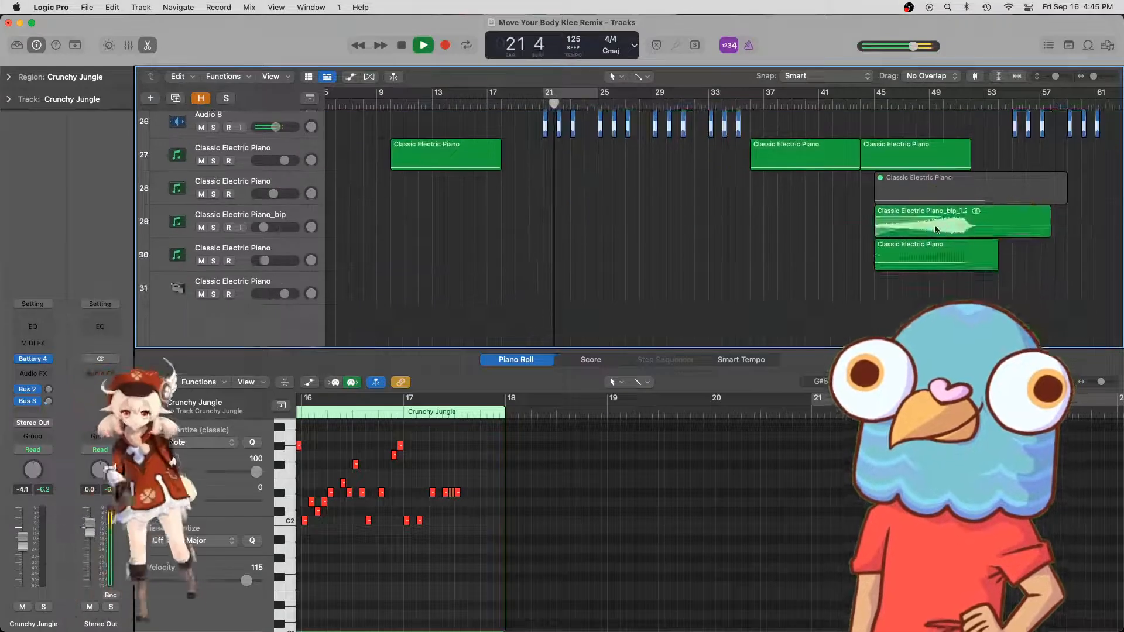
pyautogui.moveTo(945, 231); pyautogui.dragTo(413, 226)
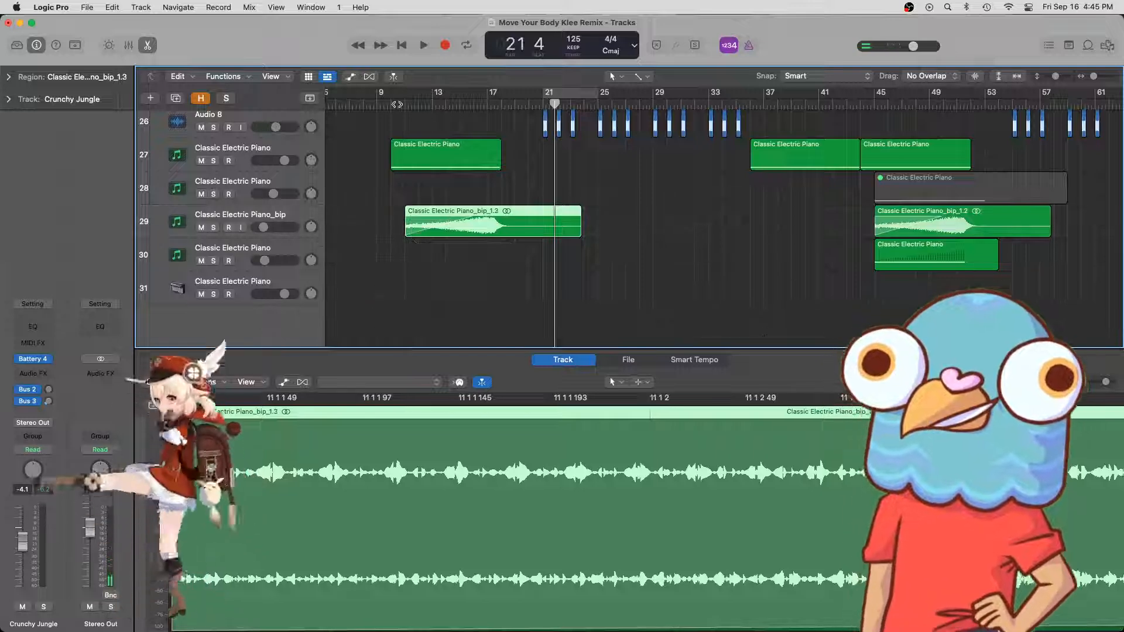
# - Play the section from bar 11 to check the copied Classic Electric Piano_bip region against the drum break and other tracks
pyautogui.press('space')
pyautogui.press('super+Right')
pyautogui.press('super+Right')
pyautogui.press('super+Right')
pyautogui.press('super+Right')
pyautogui.press('super+Right')
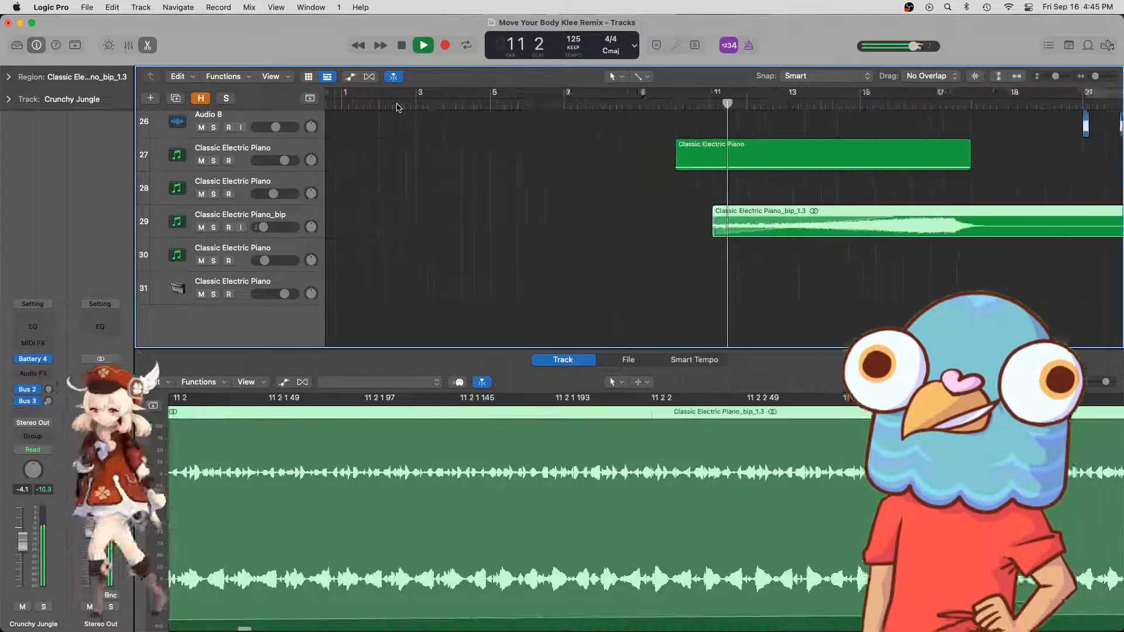
pyautogui.hscroll(2, 561, 219)
pyautogui.scroll(15, 793, 246)
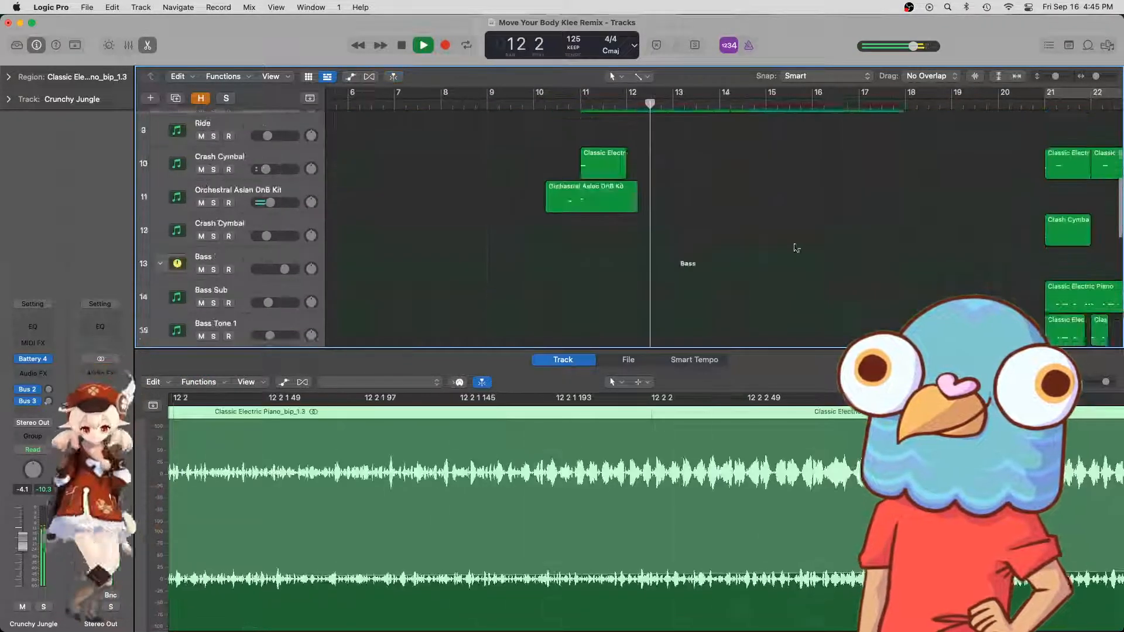
pyautogui.scroll(-17, 808, 248)
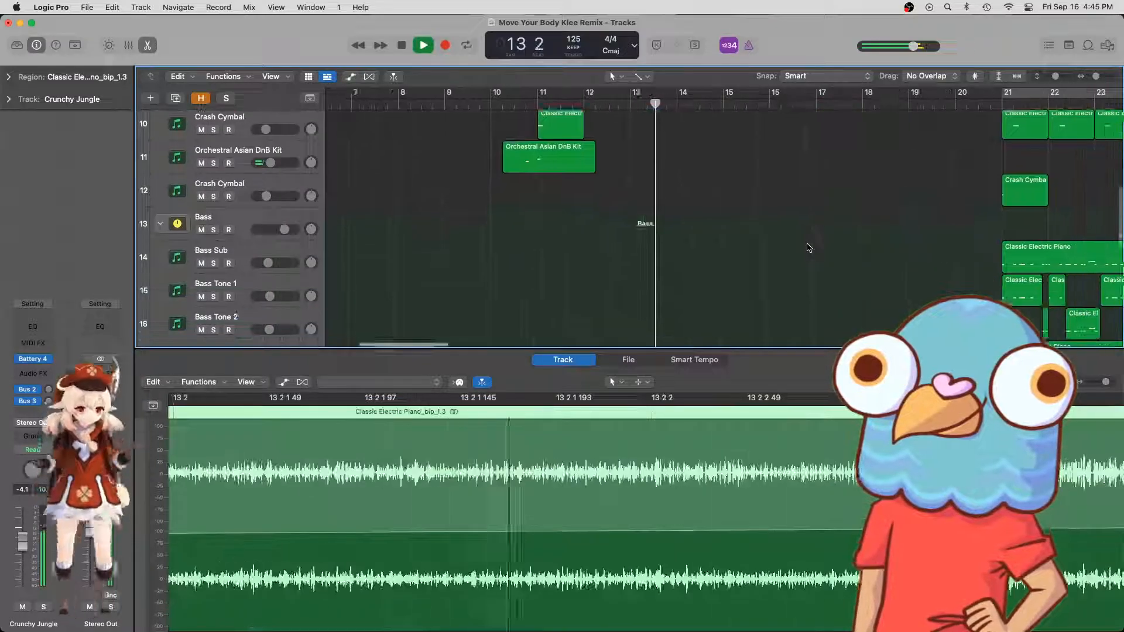
pyautogui.scroll(-1, 820, 257)
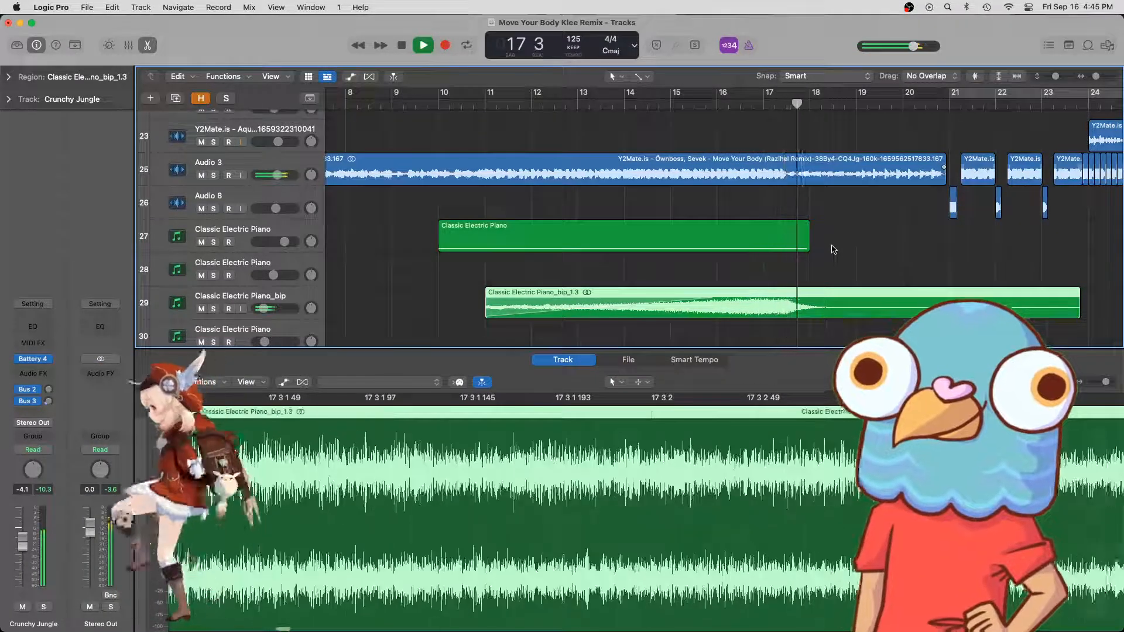
pyautogui.press('space')
# - Trim the end of the copied Classic Electric Piano_bip region back to beat 3 of bar 17 and play the ending
pyautogui.moveTo(1076, 315); pyautogui.dragTo(785, 315)
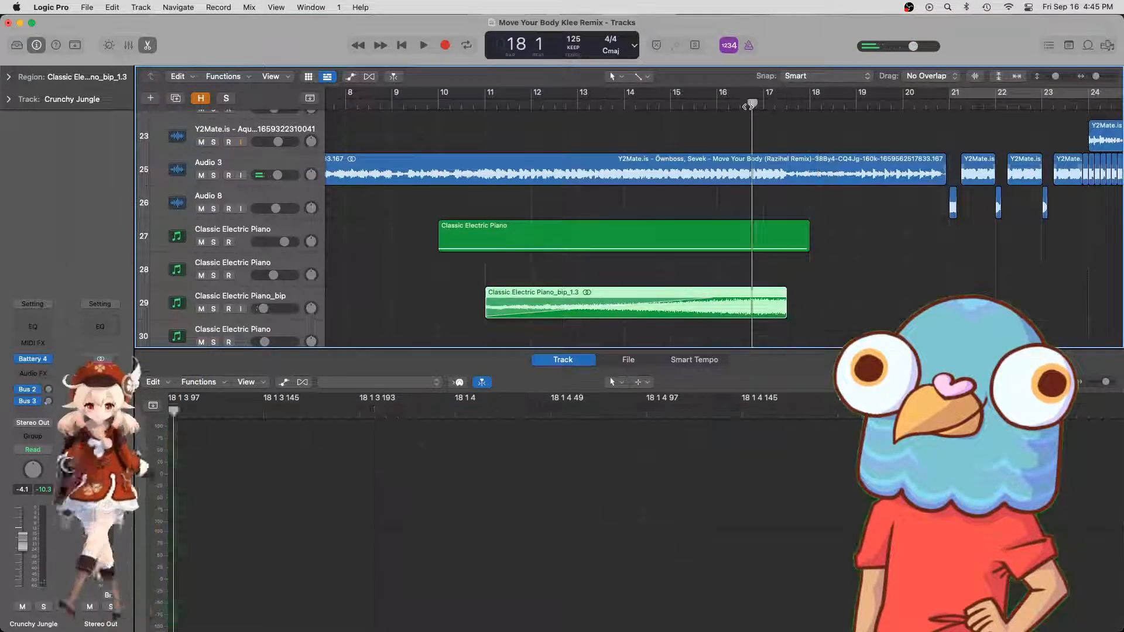
pyautogui.click(748, 106)
pyautogui.press('space')
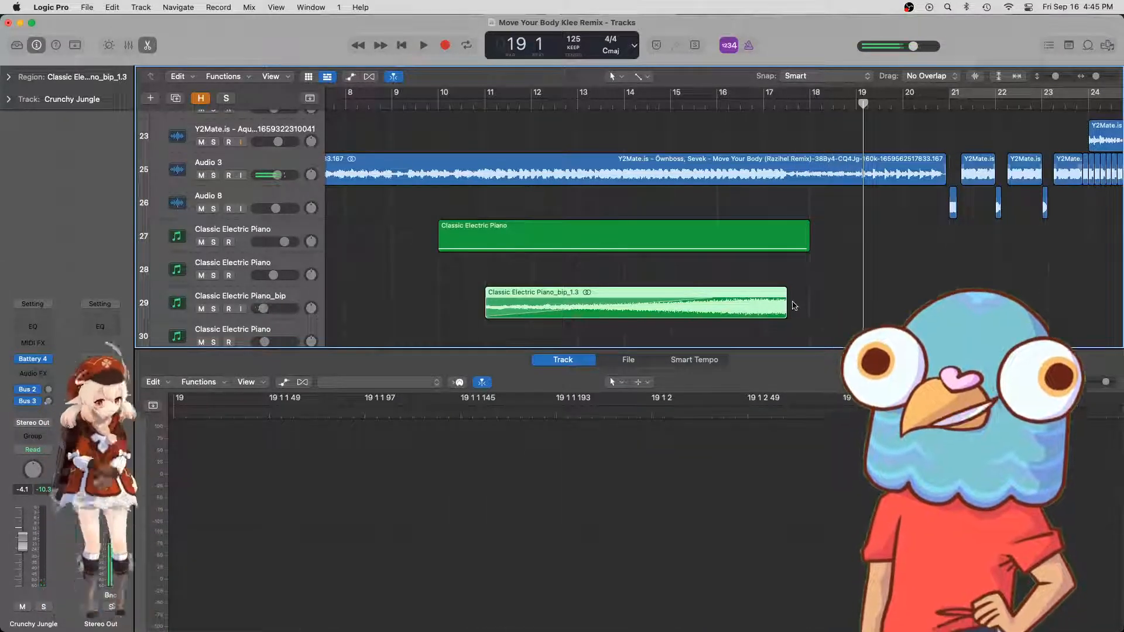
# - Audition the copied region's cutoff and extend its end slightly past beat 3 of bar 17
pyautogui.scroll(5, 793, 301)
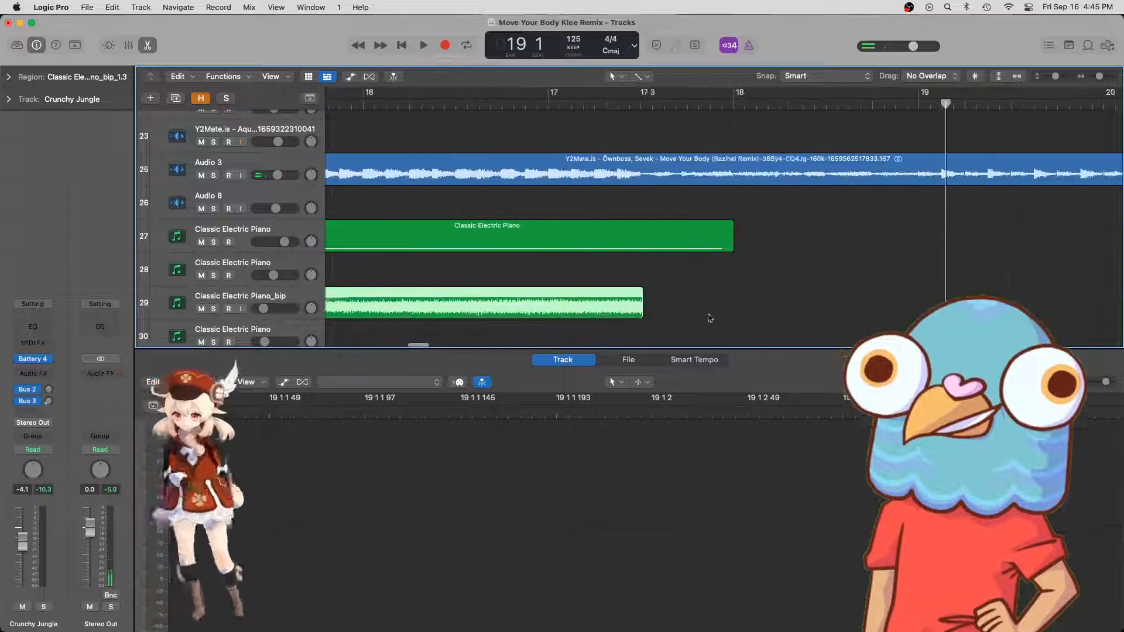
pyautogui.click(642, 294)
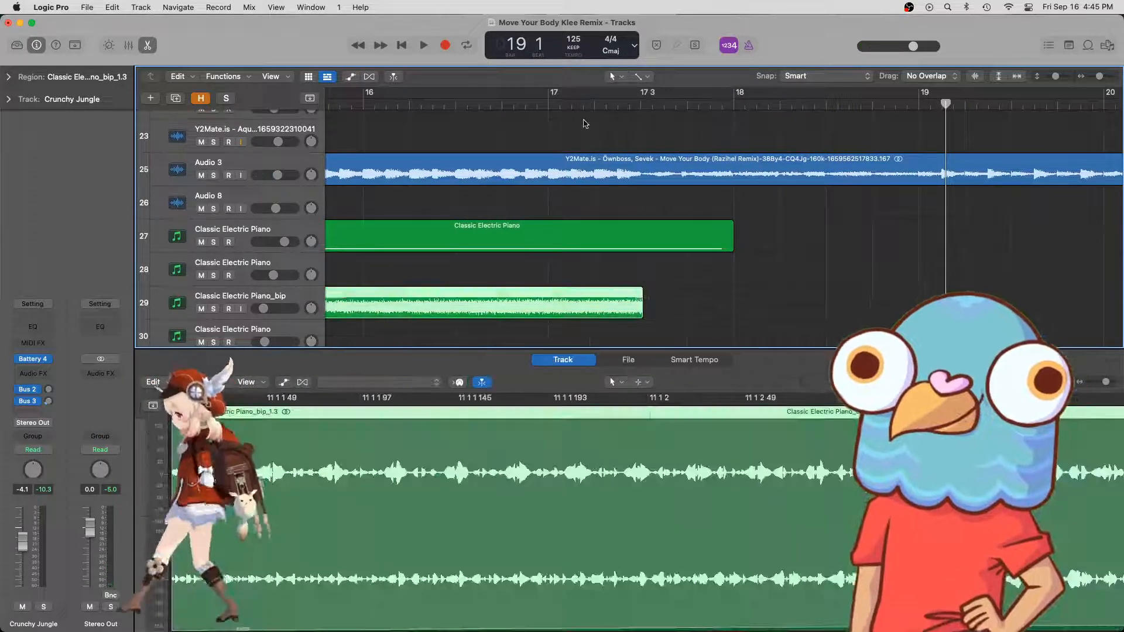
pyautogui.click(582, 106)
pyautogui.press('space')
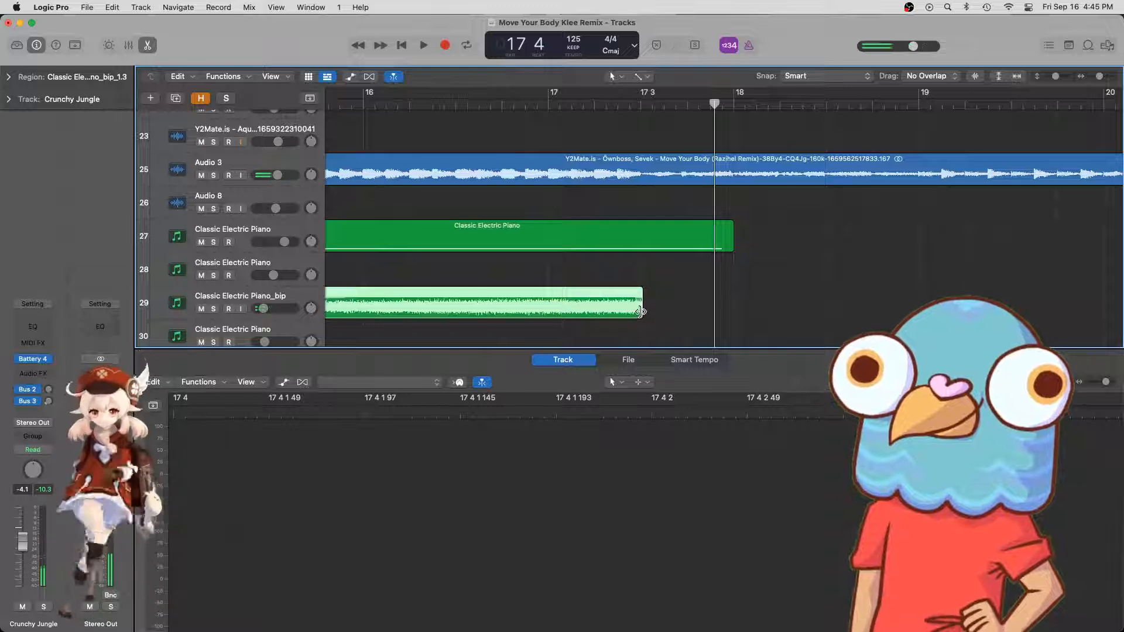
pyautogui.moveTo(640, 311); pyautogui.dragTo(646, 310)
pyautogui.click(546, 104)
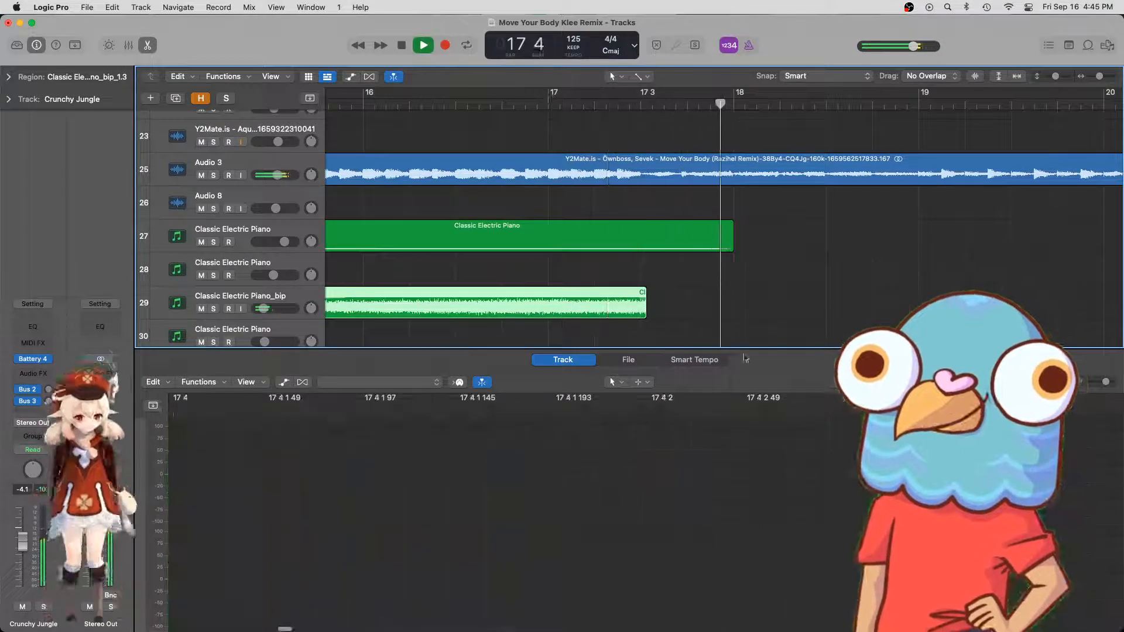
# - Play the transition from bar 17 into bar 21 and review the tracks around the intro
pyautogui.click(751, 334)
pyautogui.press('super+Left')
pyautogui.press('super+Left')
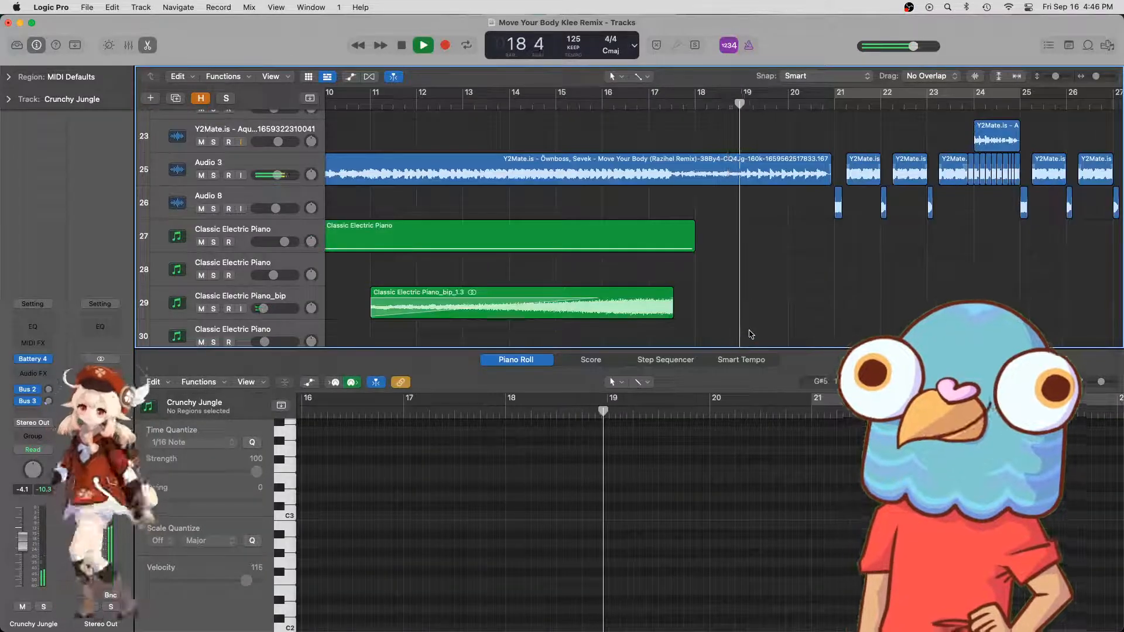
pyautogui.scroll(-3, 697, 262)
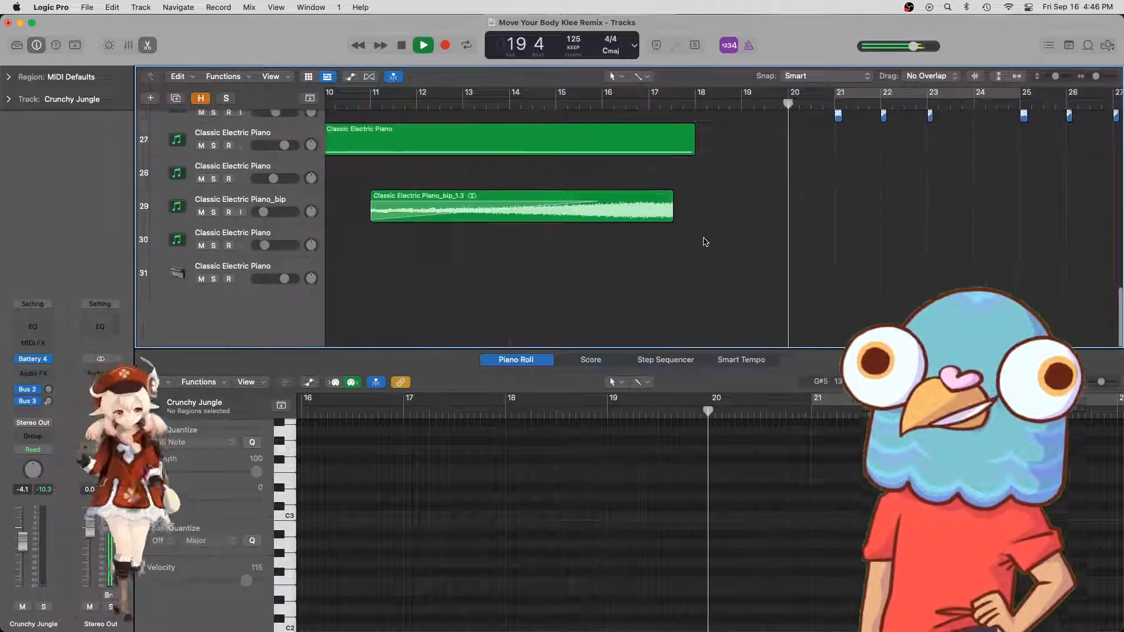
pyautogui.press('super+Left')
pyautogui.press('super+Left')
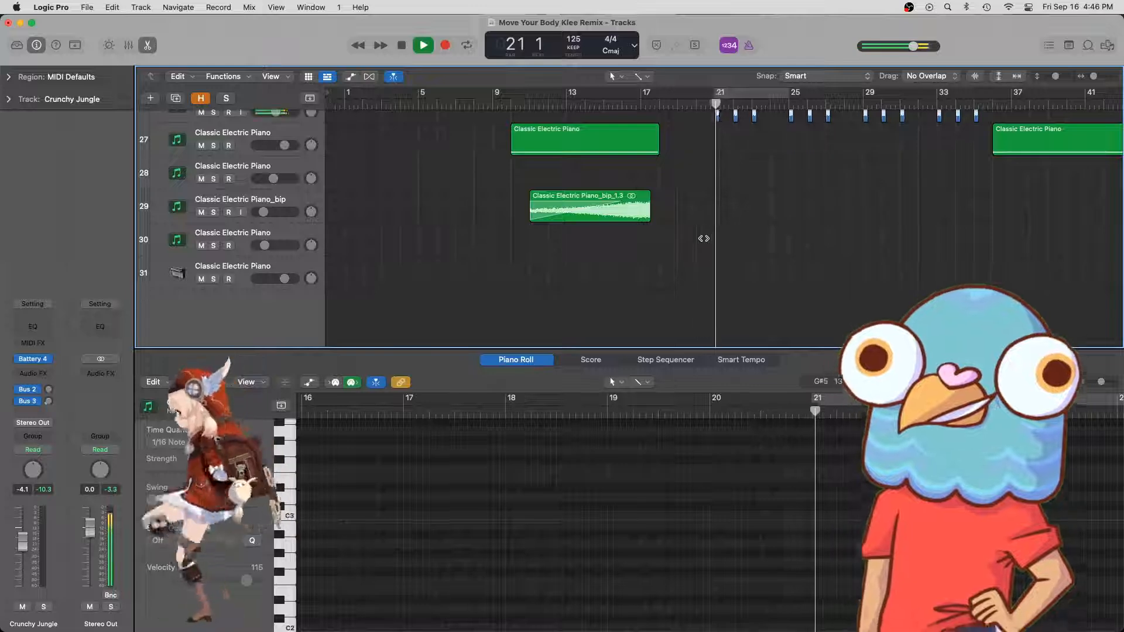
pyautogui.press('space')
pyautogui.scroll(8, 685, 176)
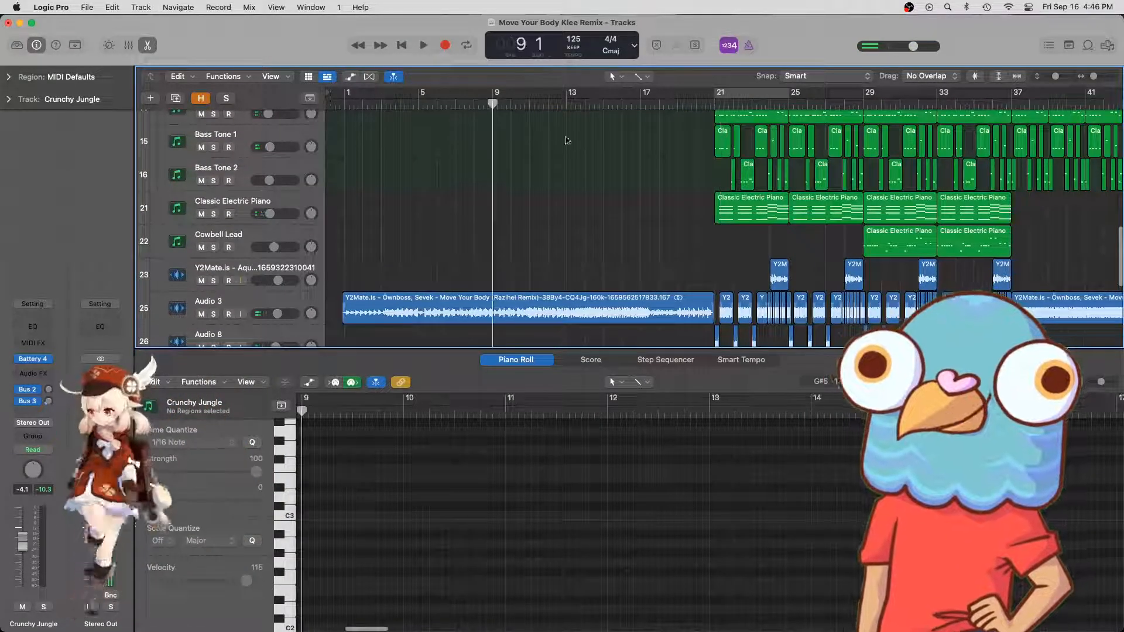
# - Play the buildup from bar 9 and lower the Crunchy Jungle track's volume to -5.6 dB
pyautogui.scroll(10, 566, 141)
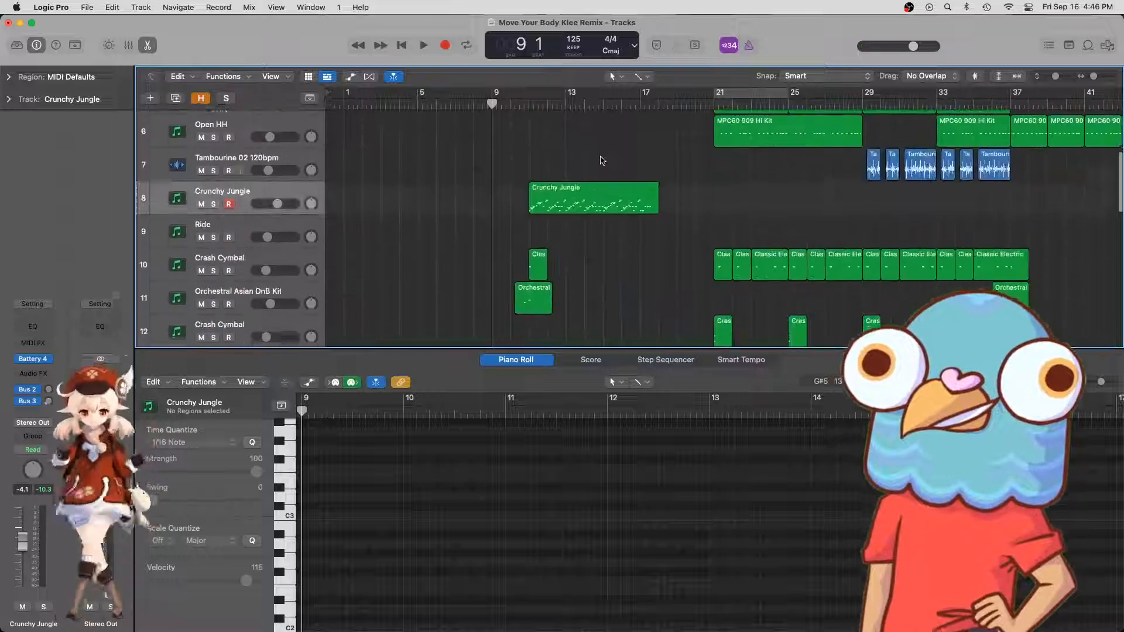
pyautogui.scroll(-4, 603, 161)
pyautogui.scroll(6, 604, 163)
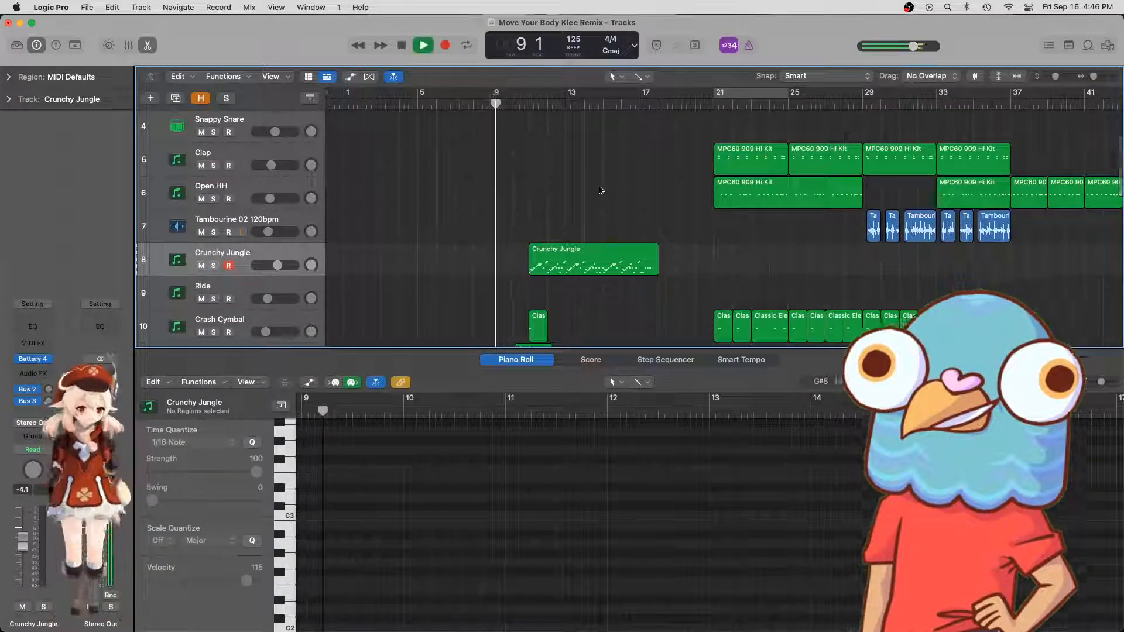
pyautogui.scroll(-15, 600, 190)
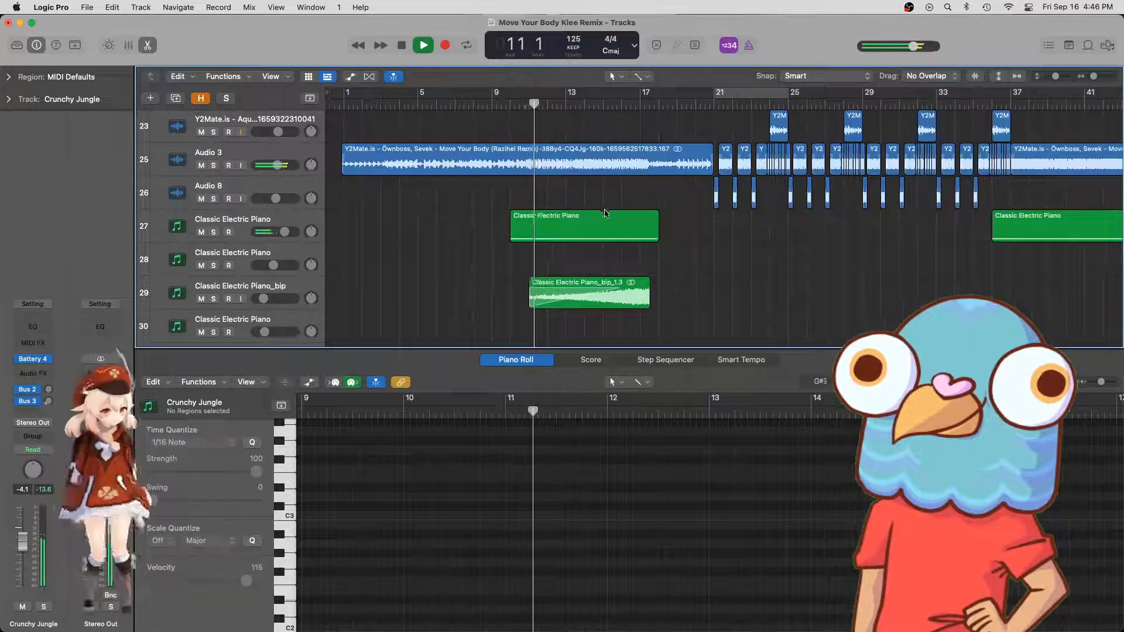
pyautogui.scroll(12, 615, 264)
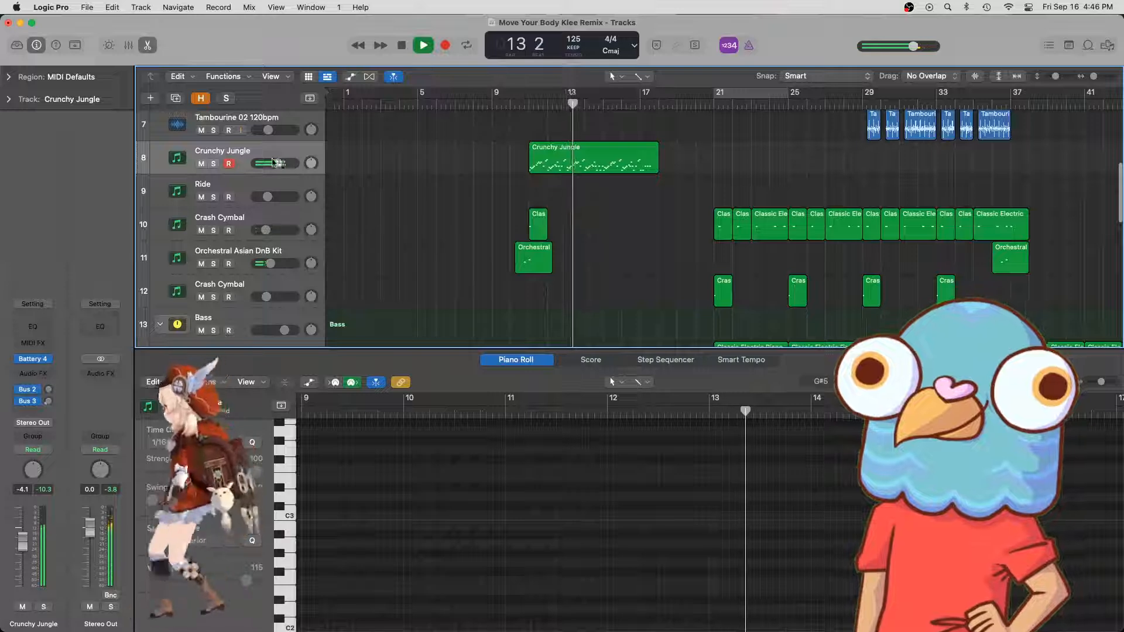
pyautogui.moveTo(278, 163); pyautogui.dragTo(267, 164)
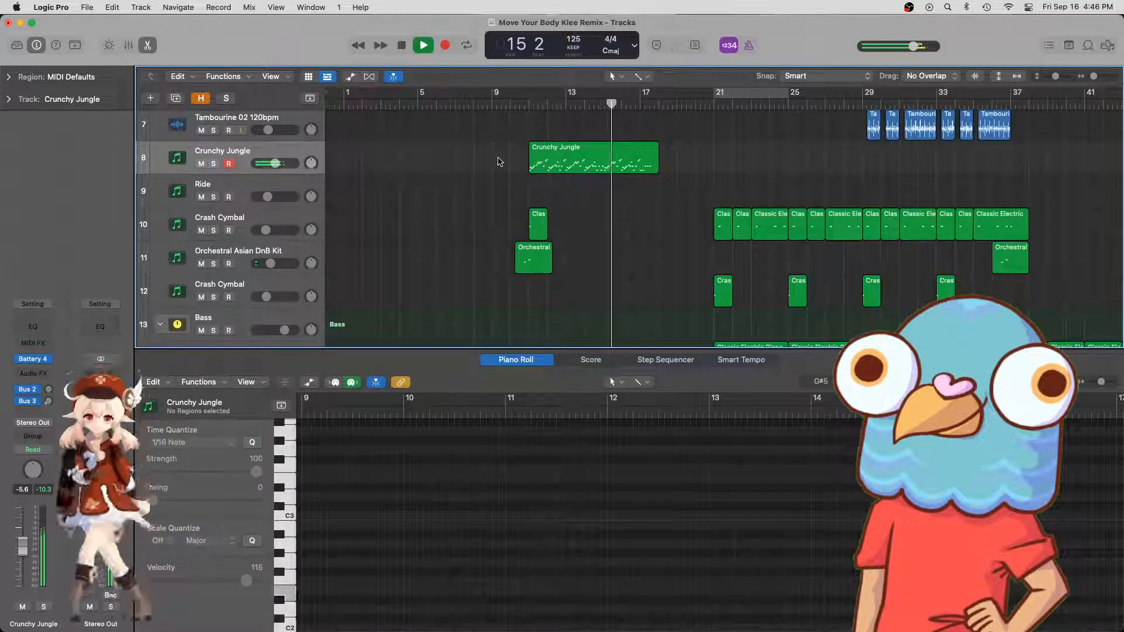
pyautogui.scroll(-20, 561, 187)
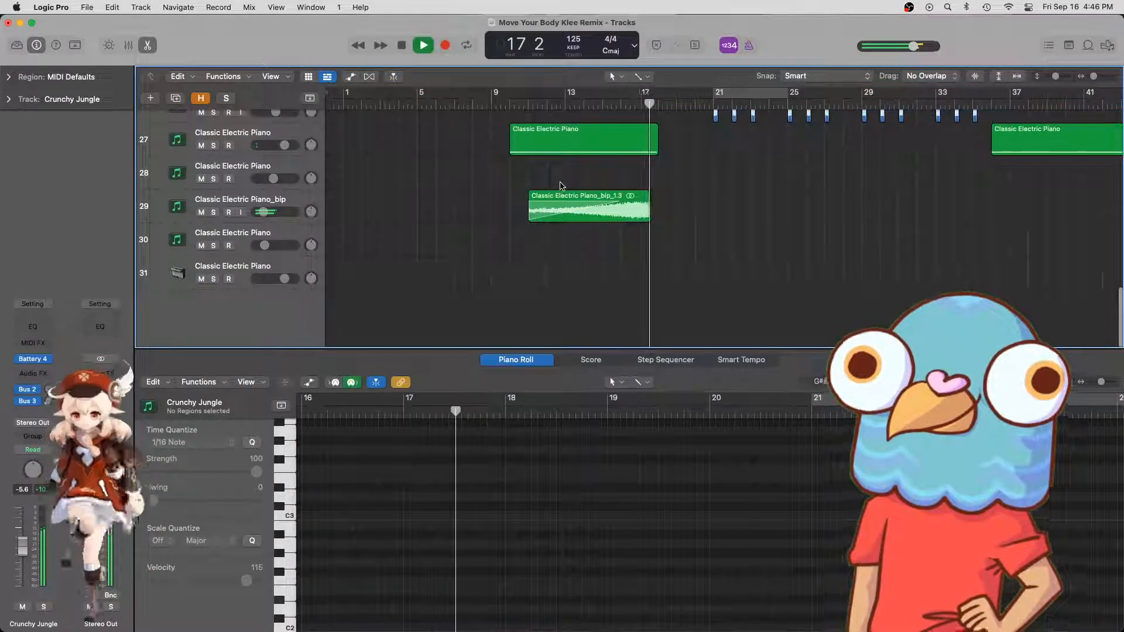
pyautogui.scroll(8, 612, 202)
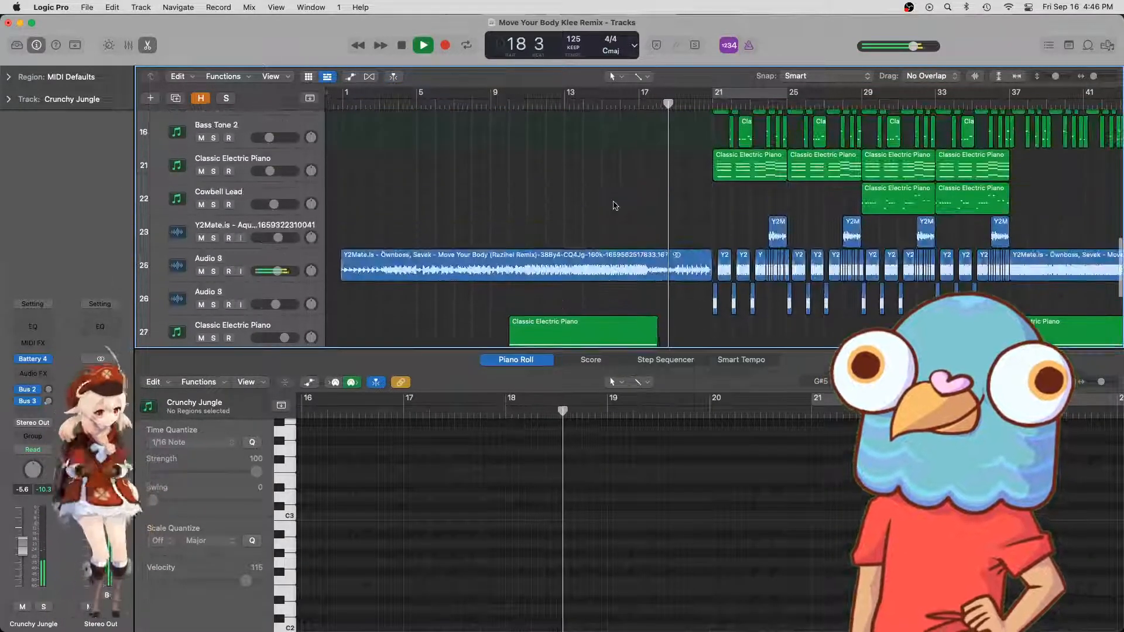
pyautogui.press('space')
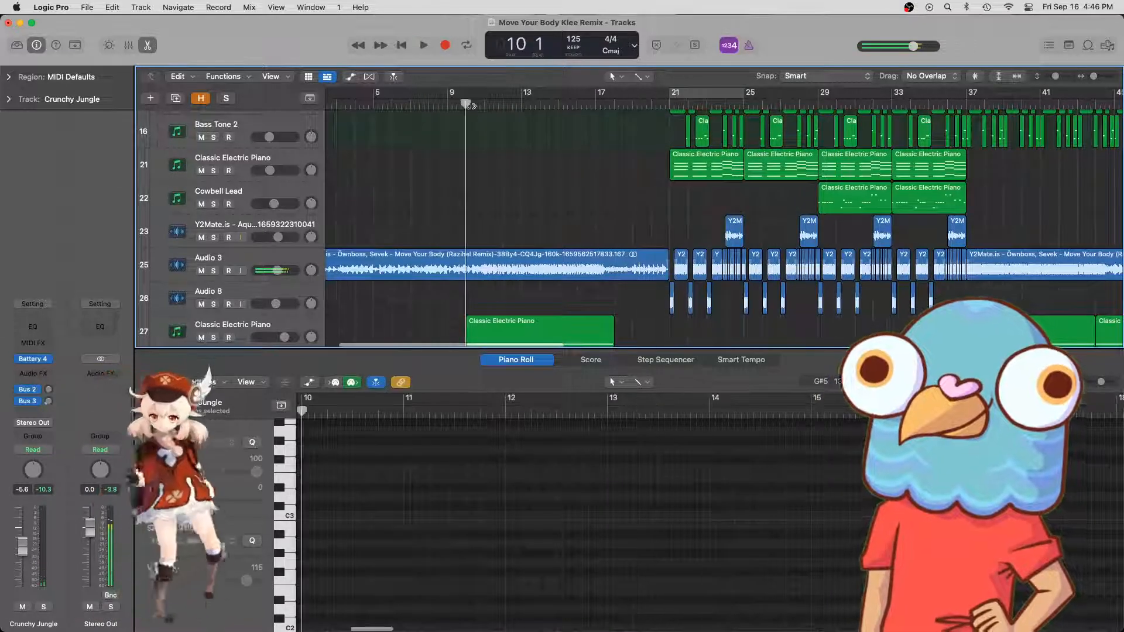
# - Play from bar 10 to bar 21 and review the drum, bass and riser tracks across the arrangement
pyautogui.scroll(-8, 527, 234)
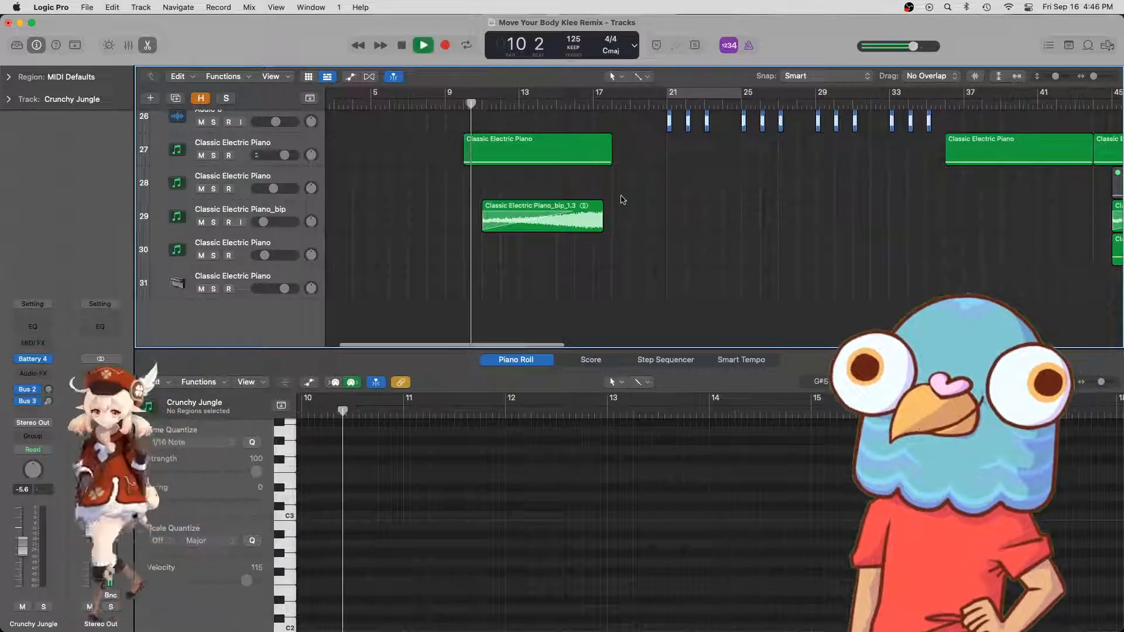
pyautogui.scroll(12, 554, 221)
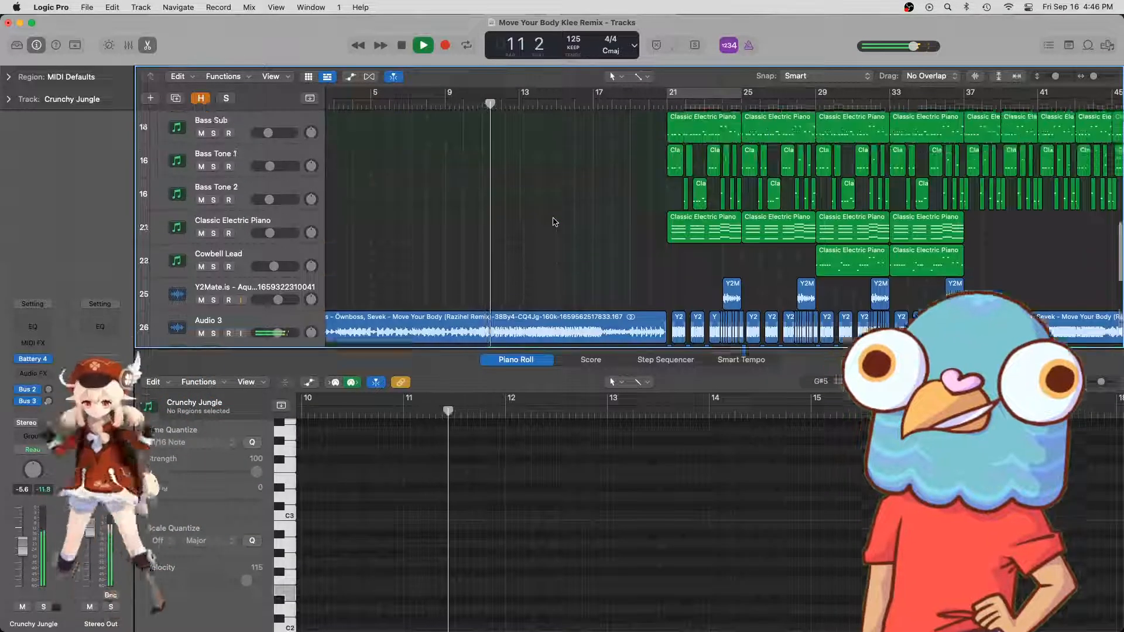
pyautogui.scroll(9, 555, 222)
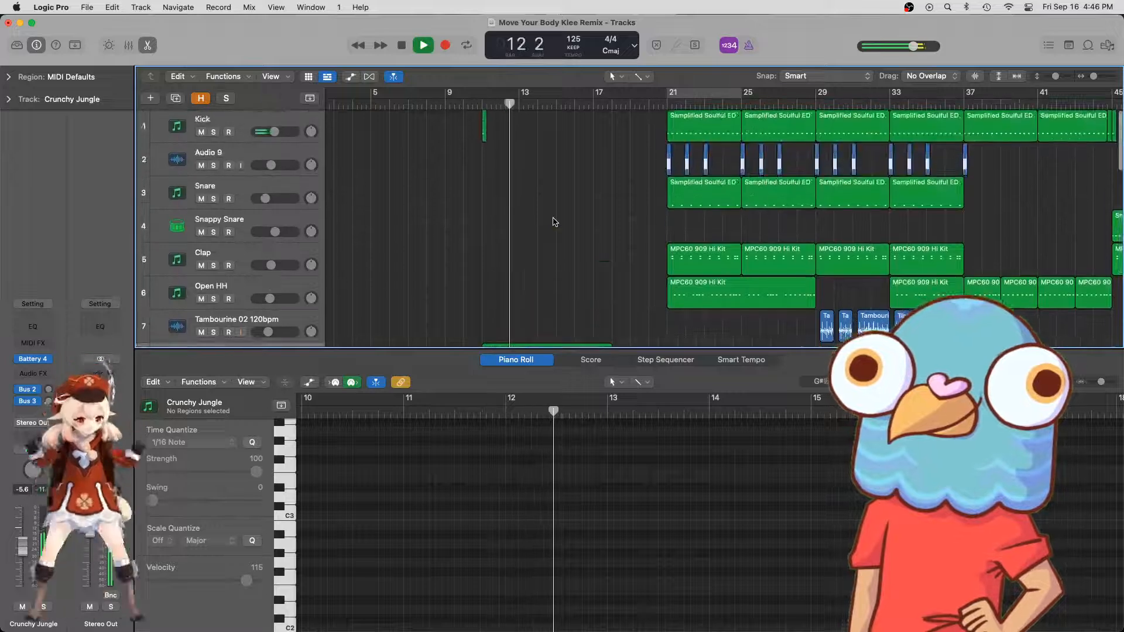
pyautogui.scroll(-4, 598, 237)
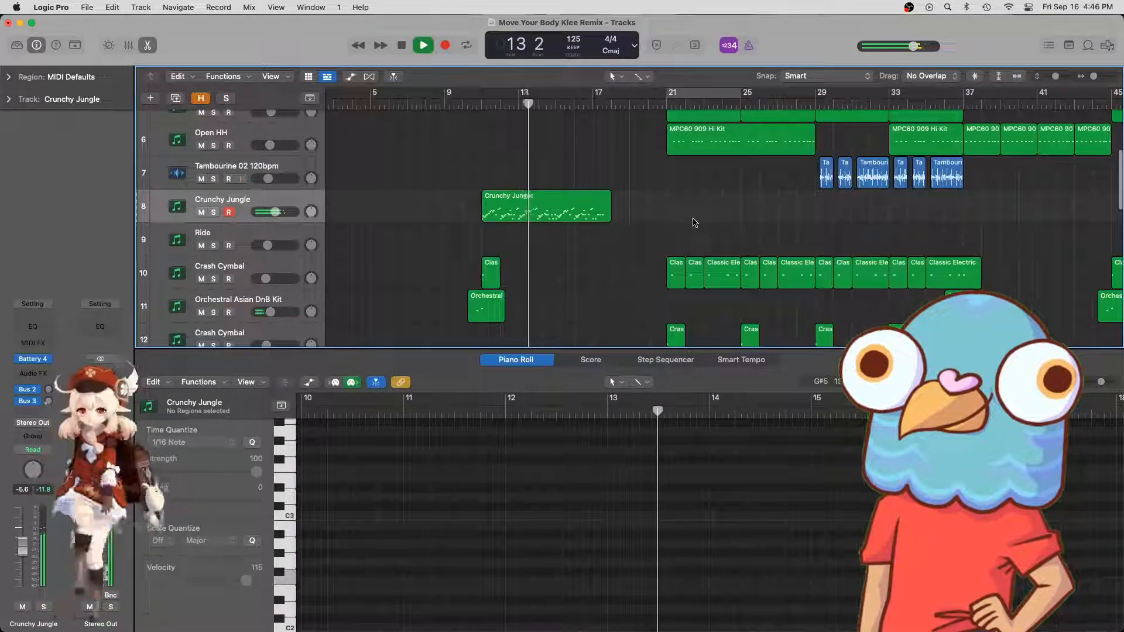
pyautogui.scroll(-6, 695, 223)
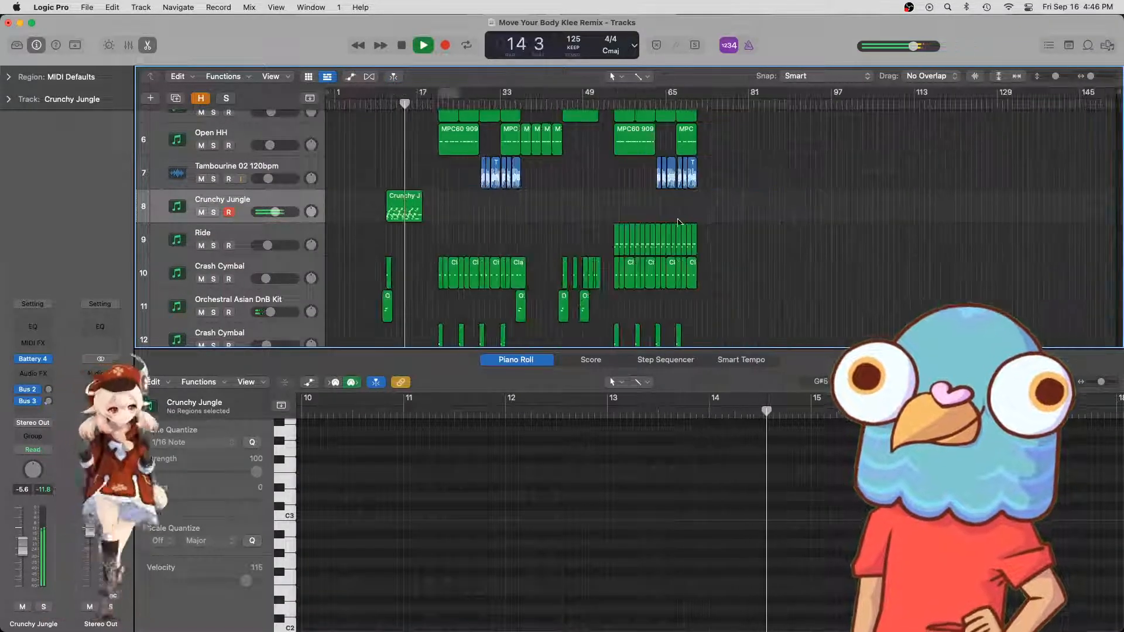
pyautogui.scroll(-7, 527, 218)
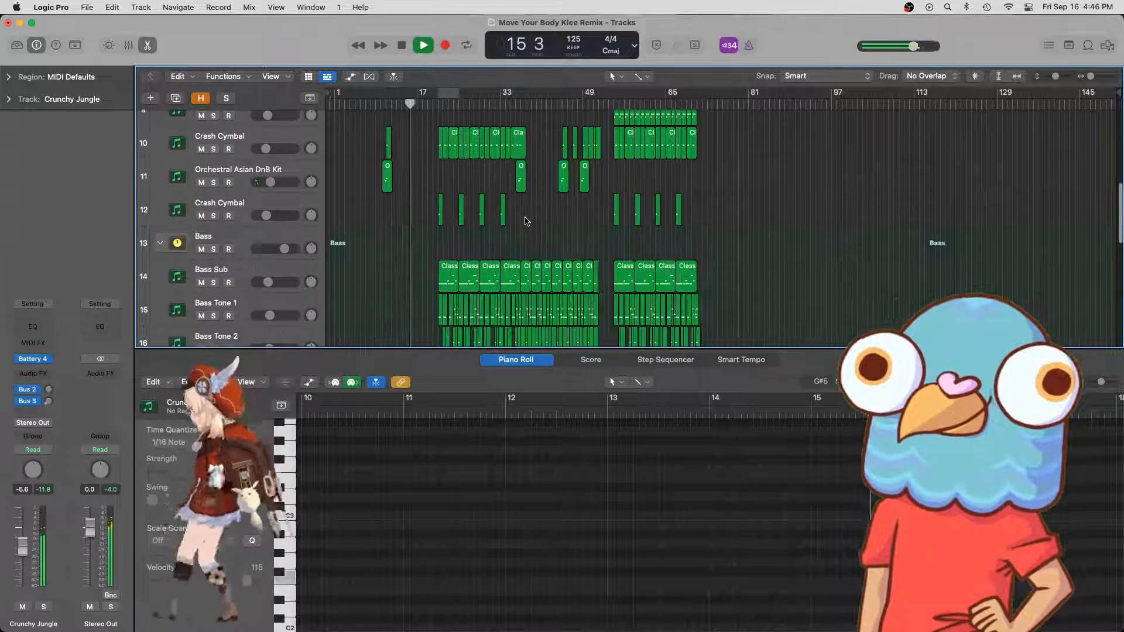
pyautogui.scroll(-5, 507, 216)
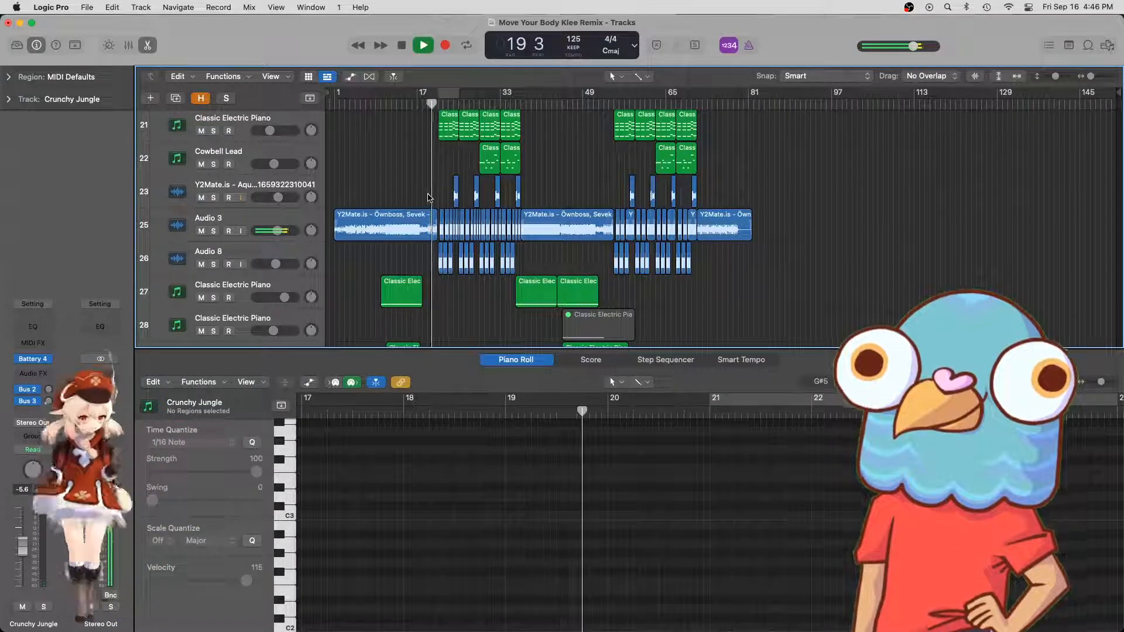
pyautogui.press('super+Right')
pyautogui.press('super+Right')
pyautogui.press('super+Right')
pyautogui.press('super+Right')
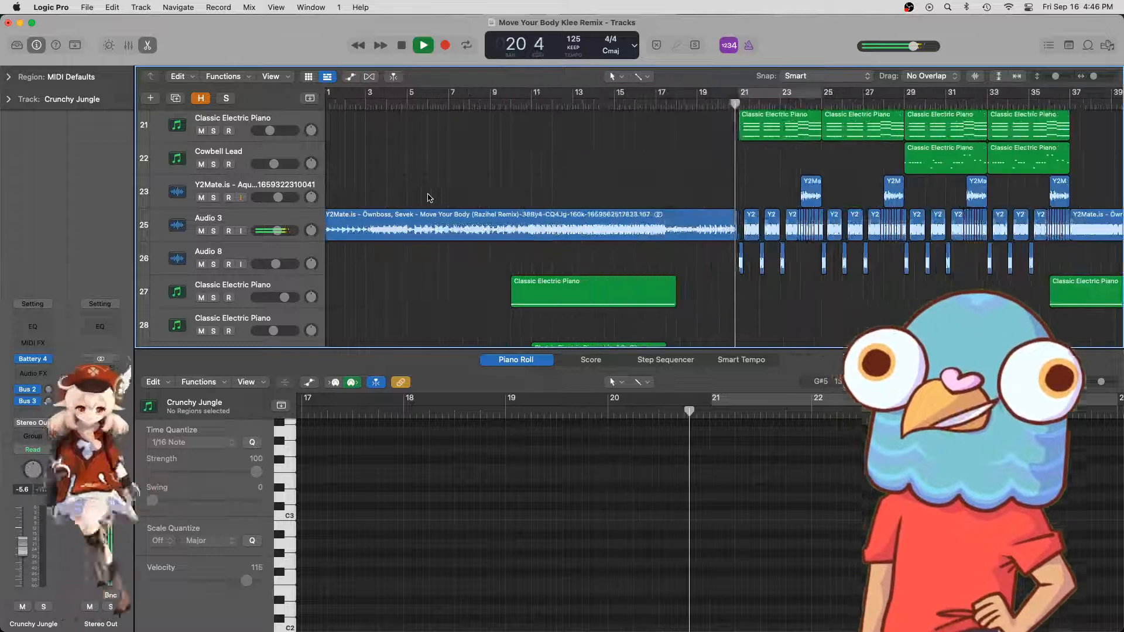
pyautogui.press('space')
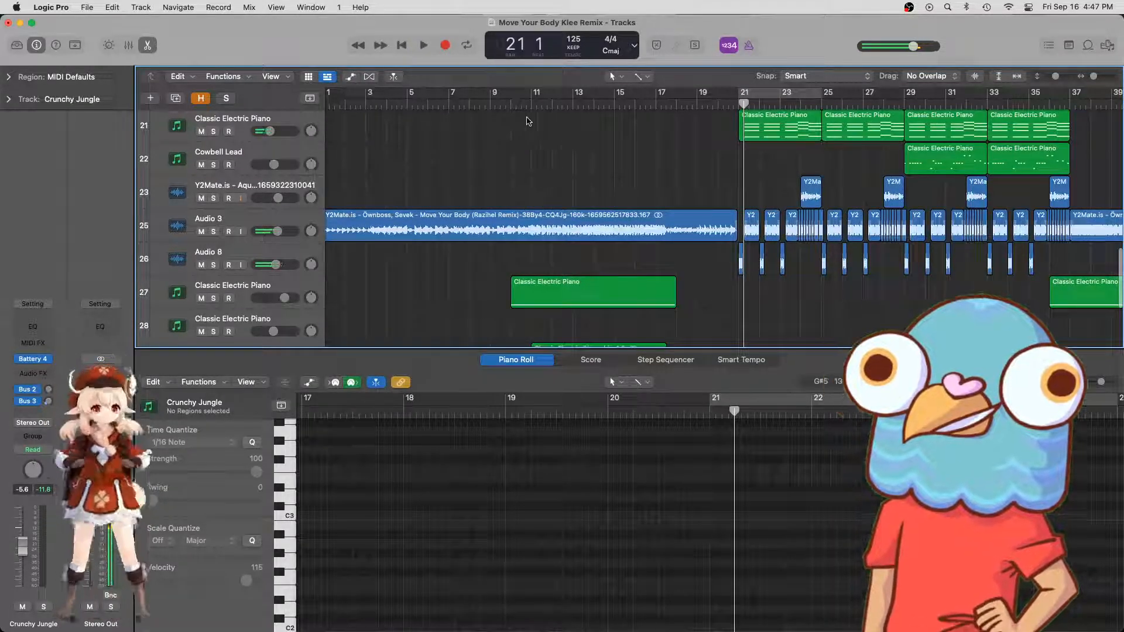
# - Return the playhead to bar 10 and select the long Move Your Body region on Audio 3
pyautogui.click(511, 103)
pyautogui.scroll(15, 570, 182)
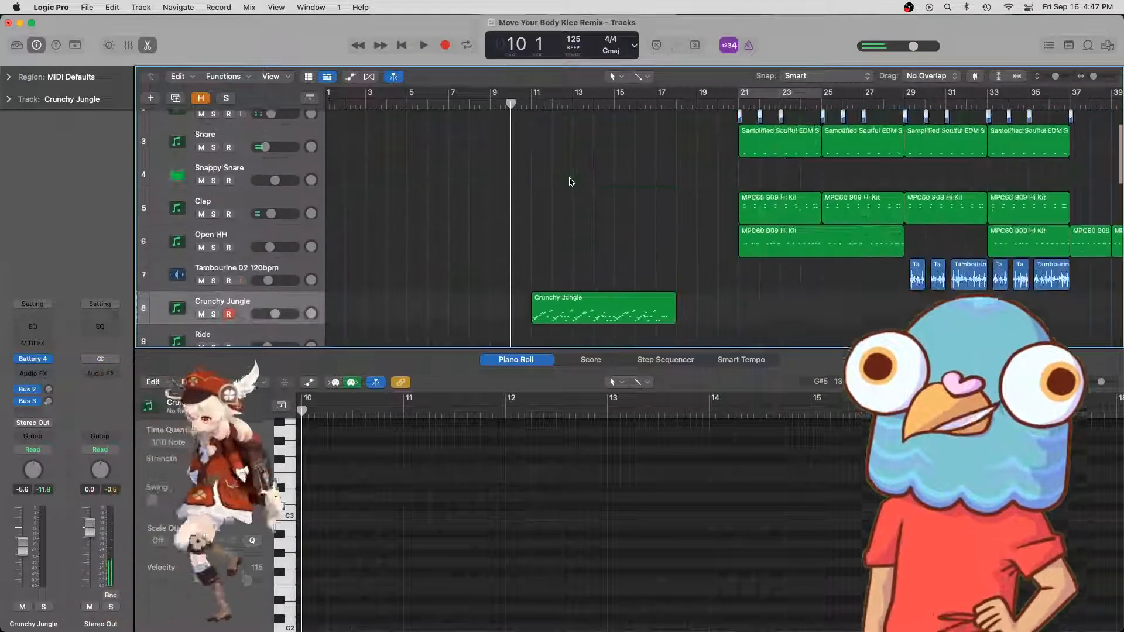
pyautogui.scroll(-8, 571, 181)
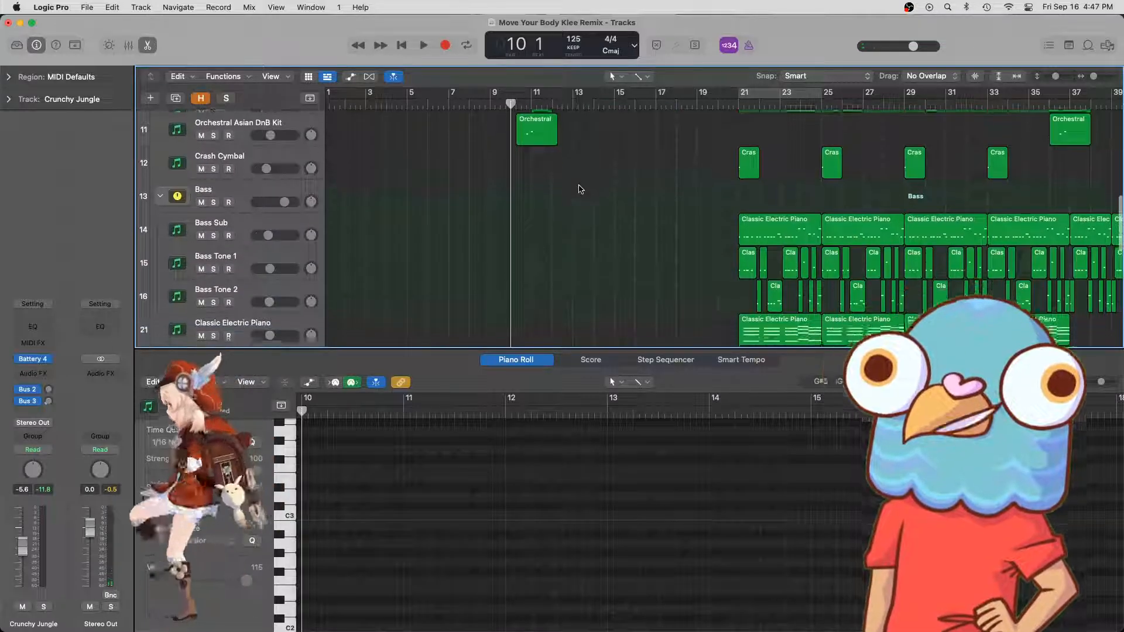
pyautogui.scroll(-6, 580, 188)
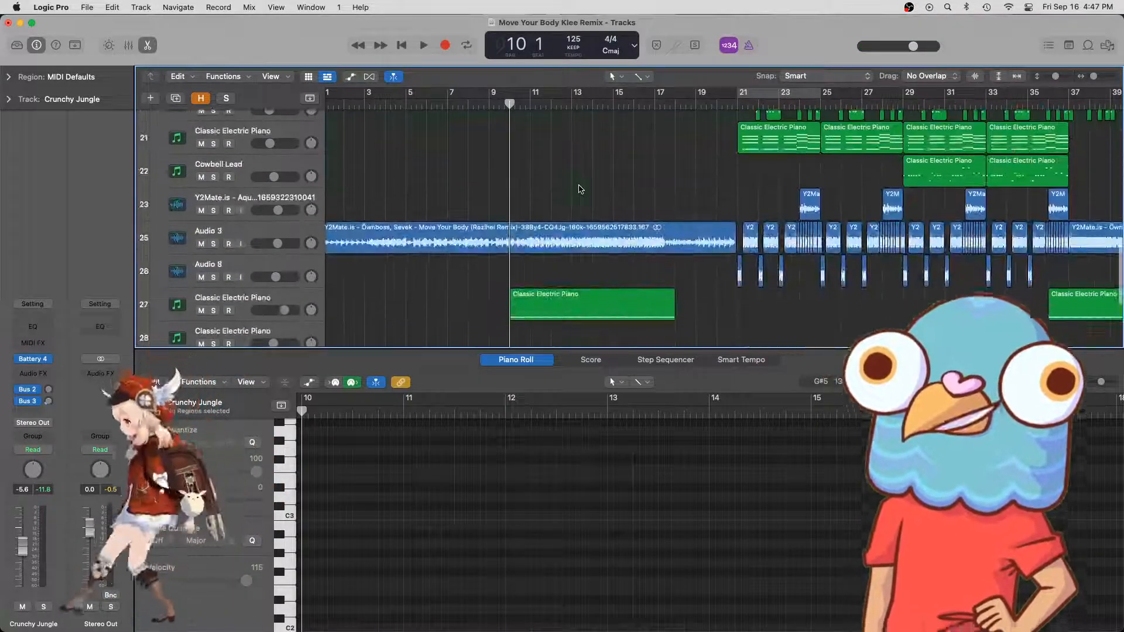
pyautogui.scroll(-3, 578, 188)
pyautogui.click(577, 186)
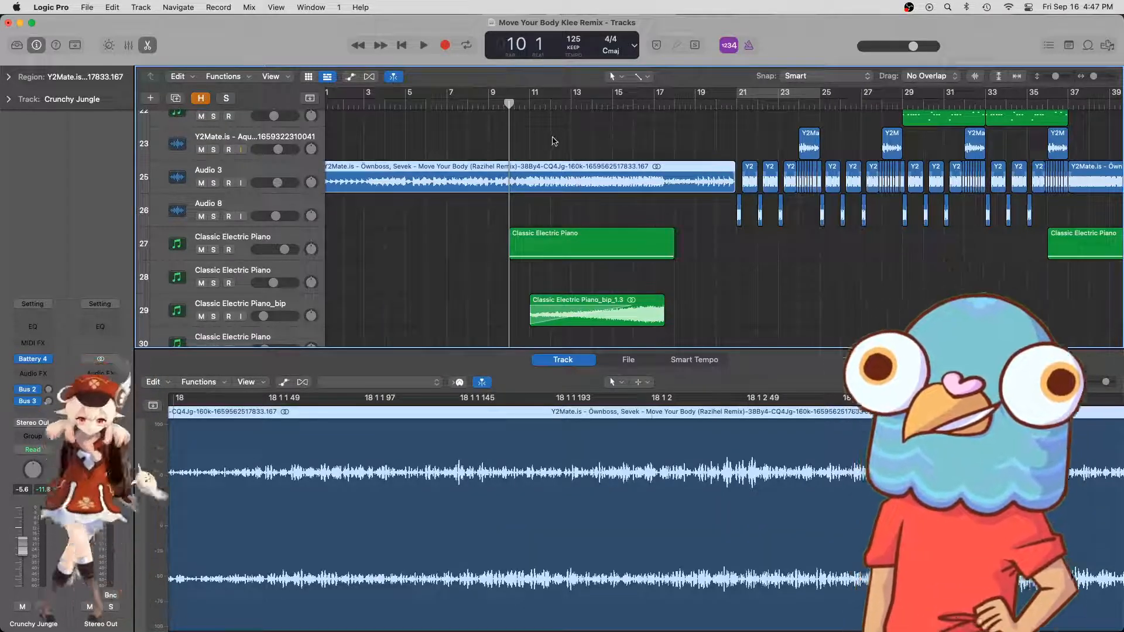
# - Play the Audio 3 region from bar 10 to check where the chopping should start
pyautogui.press('space')
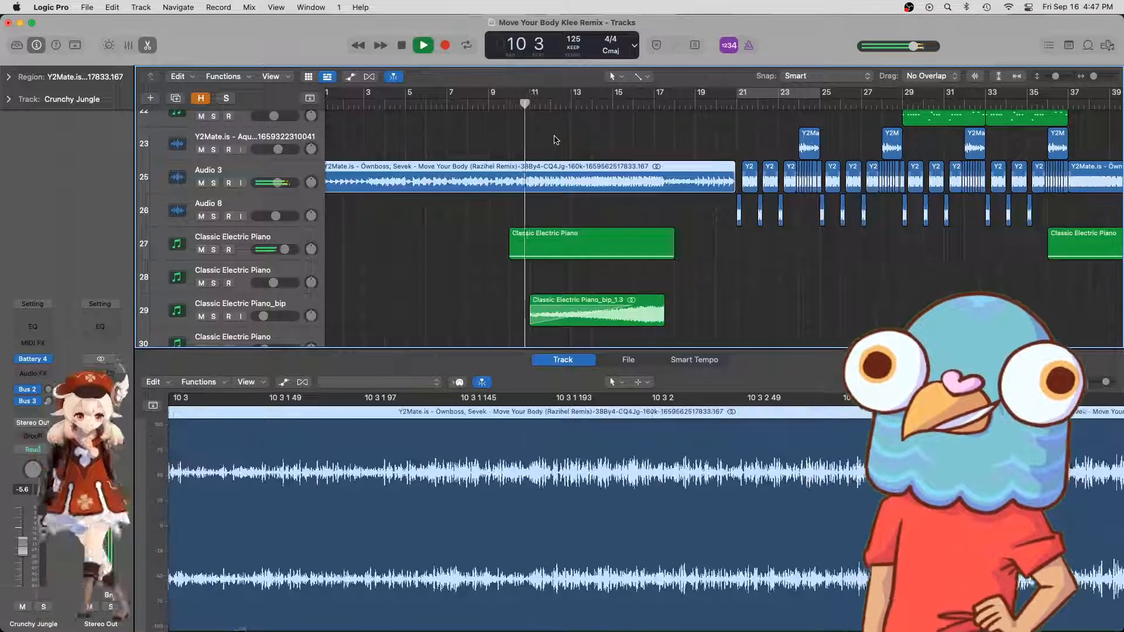
pyautogui.press('super+Right')
pyautogui.press('super+Right')
pyautogui.press('super+Right')
pyautogui.press('space')
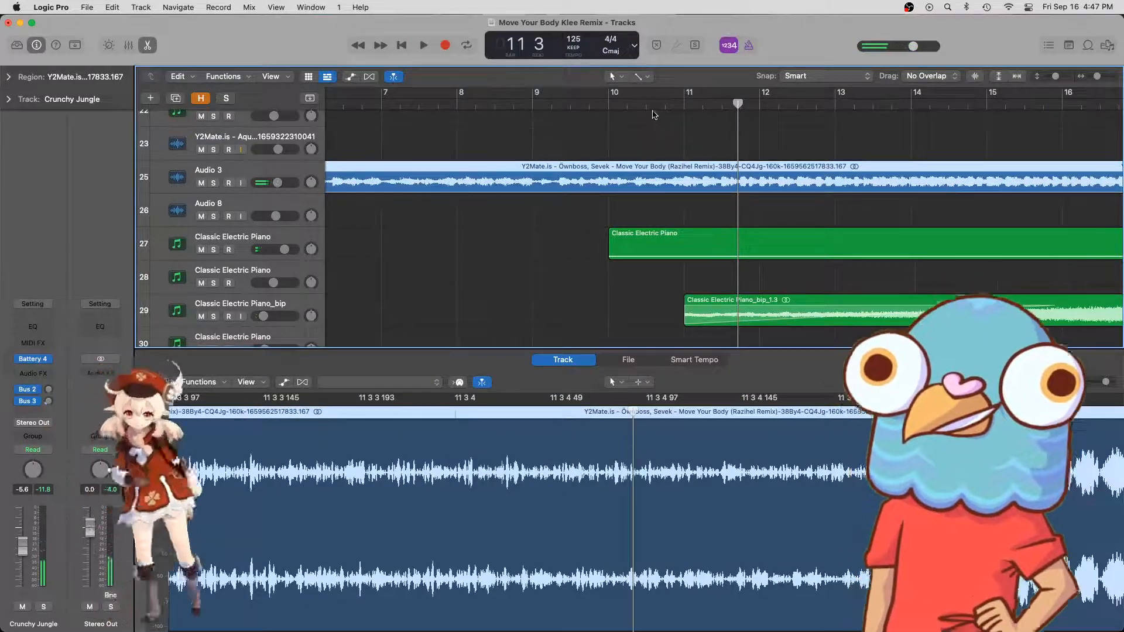
pyautogui.click(610, 105)
pyautogui.press('space')
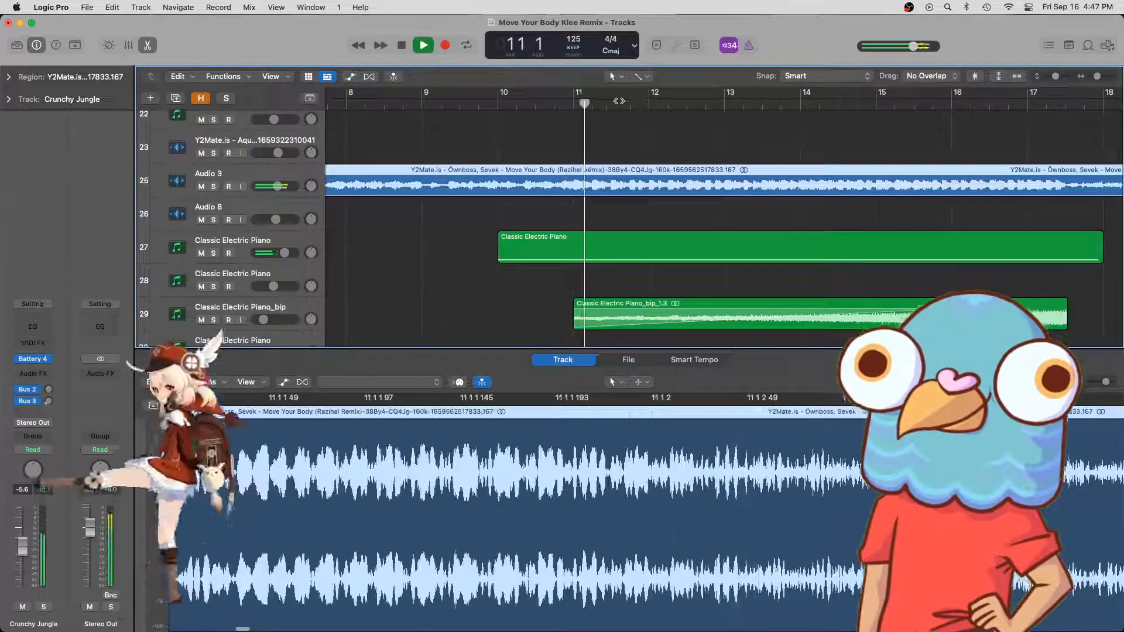
# - Split the Audio 3 region at bar 11 and again an eighth note after it
pyautogui.press('space')
pyautogui.click(576, 105)
pyautogui.press('super+Right')
pyautogui.press('super+Right')
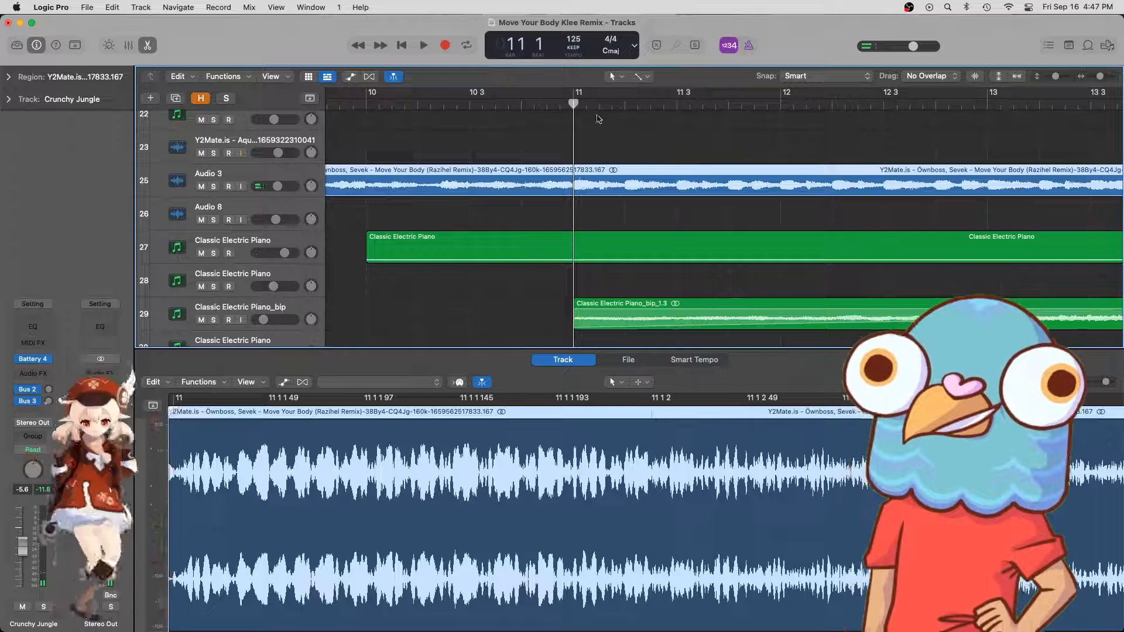
pyautogui.press('super+t')
pyautogui.click(597, 105)
pyautogui.press('super+t')
pyautogui.click(574, 104)
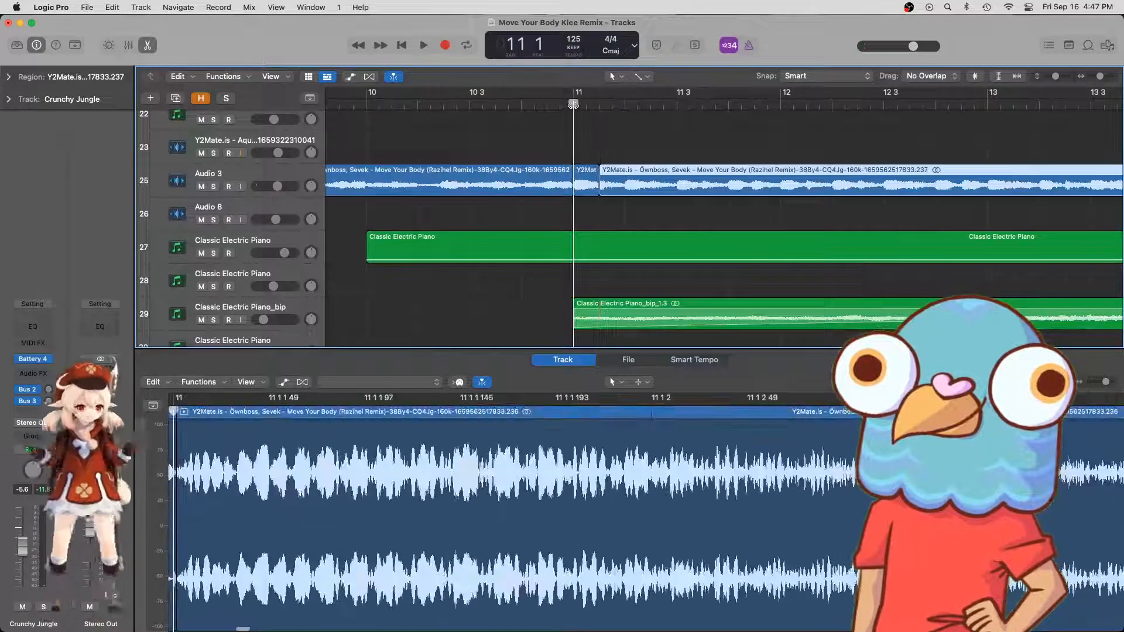
# - Copy the eighth-note Audio 3 slice directly after itself and play the result from bar 11
pyautogui.press('space')
pyautogui.press('space')
pyautogui.moveTo(585, 177); pyautogui.dragTo(612, 177)
pyautogui.click(574, 104)
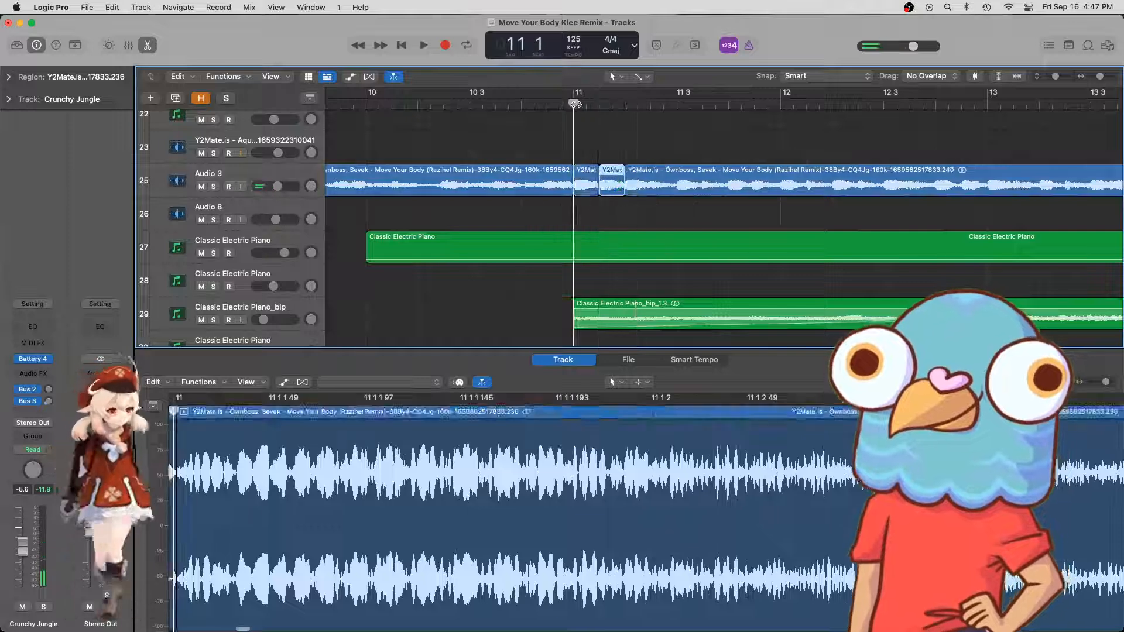
pyautogui.press('space')
pyautogui.press('space')
# - Split off a sixteenth-note slice at beat 2 of bar 11, copy it to the beat's last sixteenth, and play the chops
pyautogui.moveTo(646, 107); pyautogui.dragTo(645, 118)
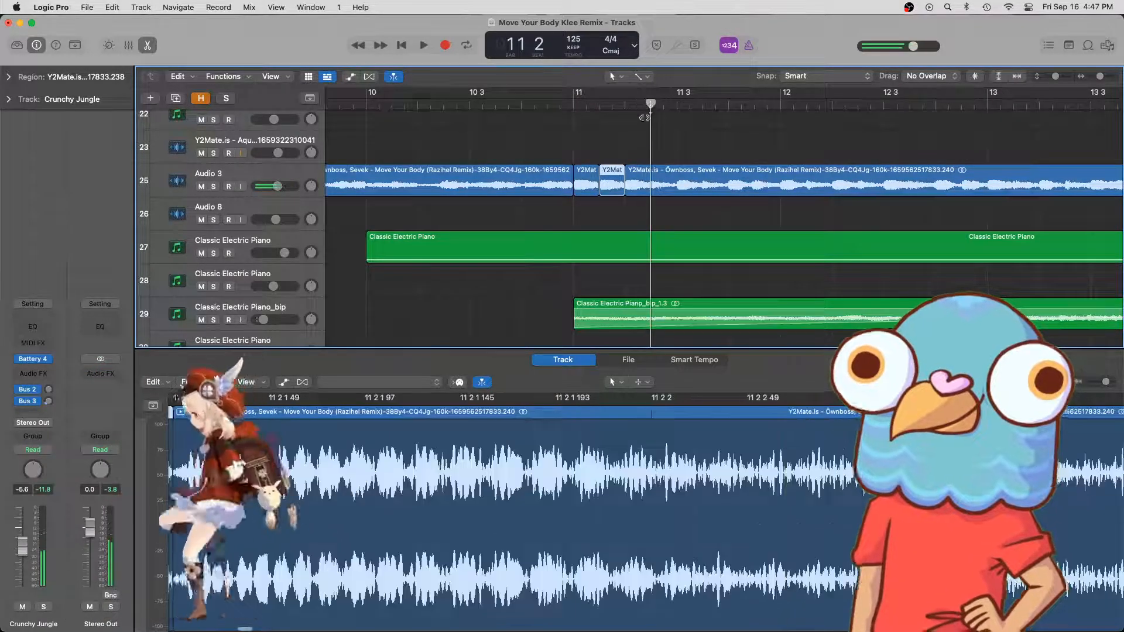
pyautogui.click(642, 174)
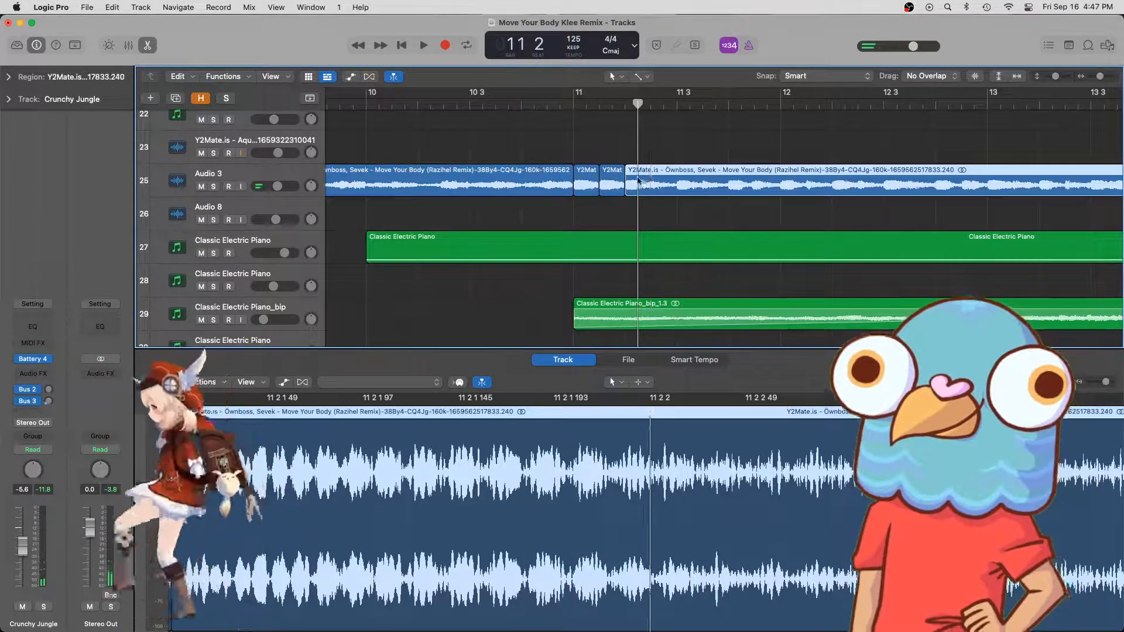
pyautogui.press('super+t')
pyautogui.moveTo(632, 184); pyautogui.dragTo(672, 185)
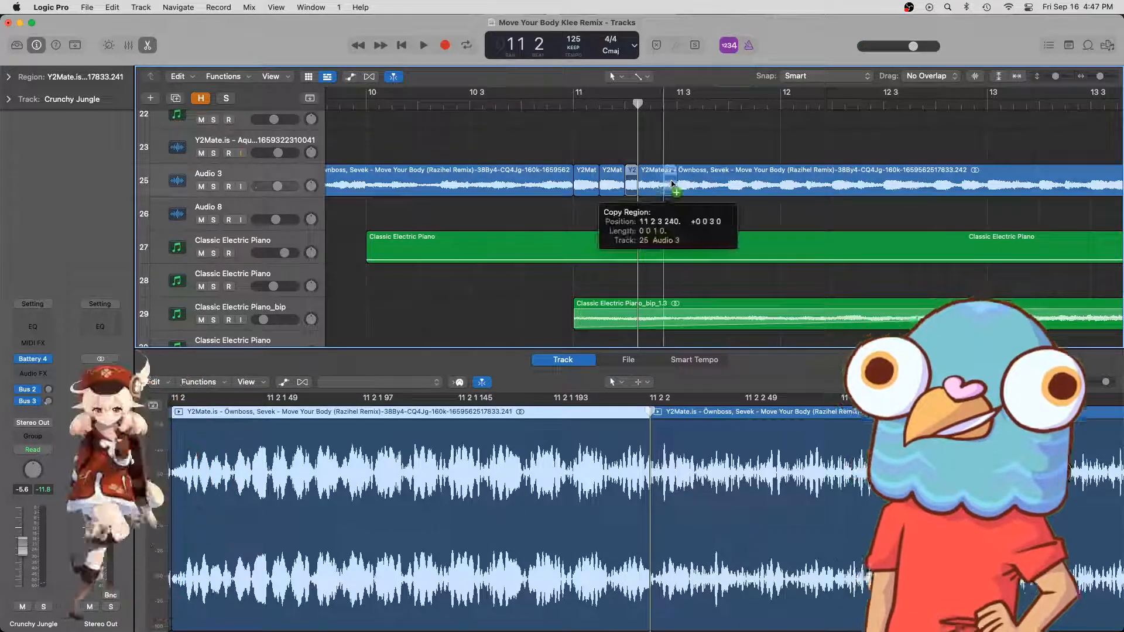
pyautogui.rightClick(571, 103)
pyautogui.click(569, 105)
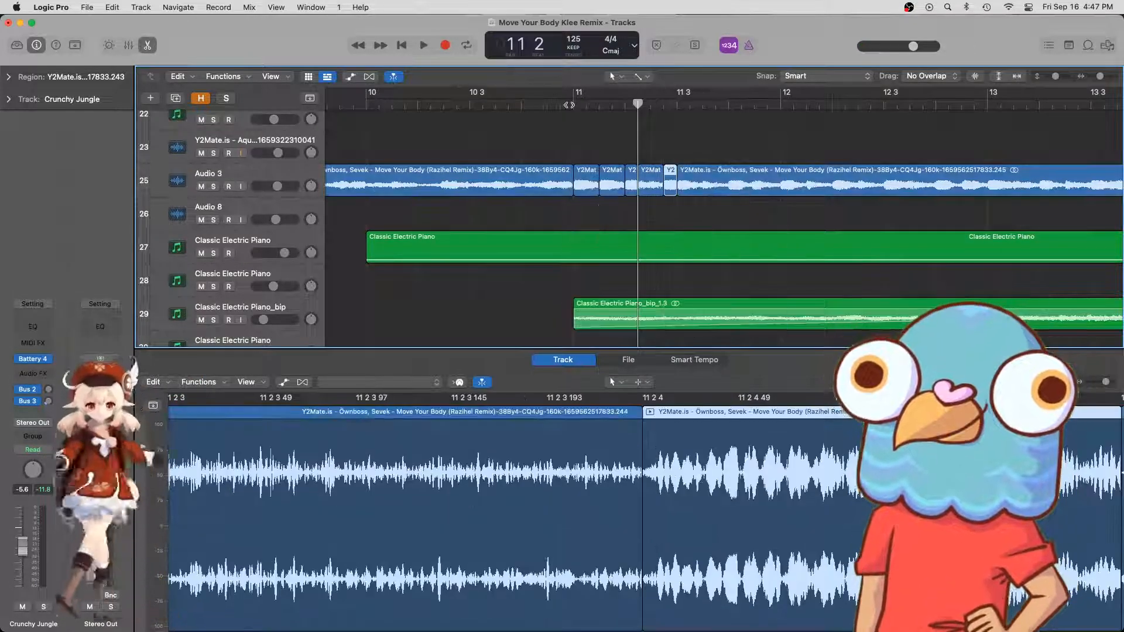
pyautogui.click(579, 111)
pyautogui.press('space')
pyautogui.press('space')
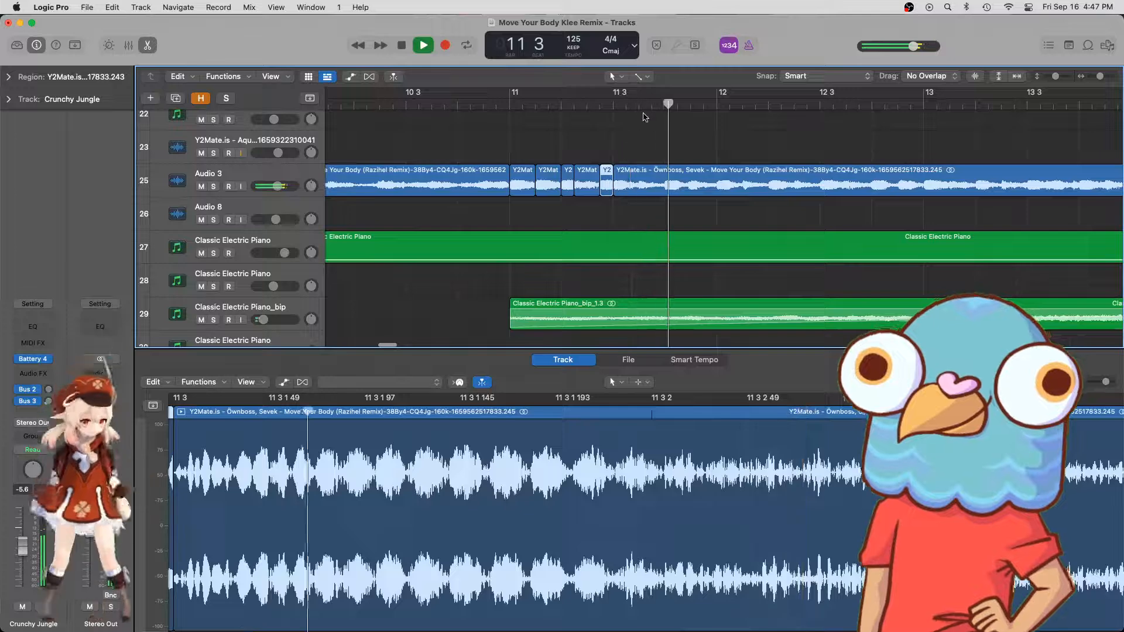
# - Split off an eighth-note slice at beat 3 of bar 11, fill the bar with slice copies up to bar 12, and play it
pyautogui.click(630, 106)
pyautogui.moveTo(635, 105); pyautogui.dragTo(637, 107)
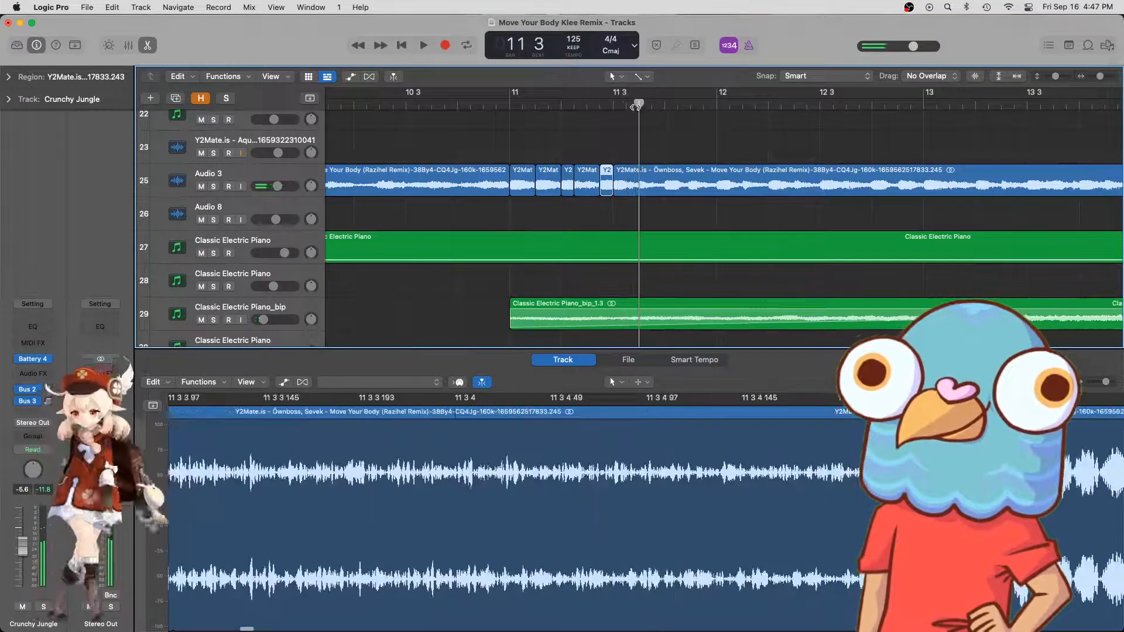
pyautogui.click(632, 184)
pyautogui.press('super+t')
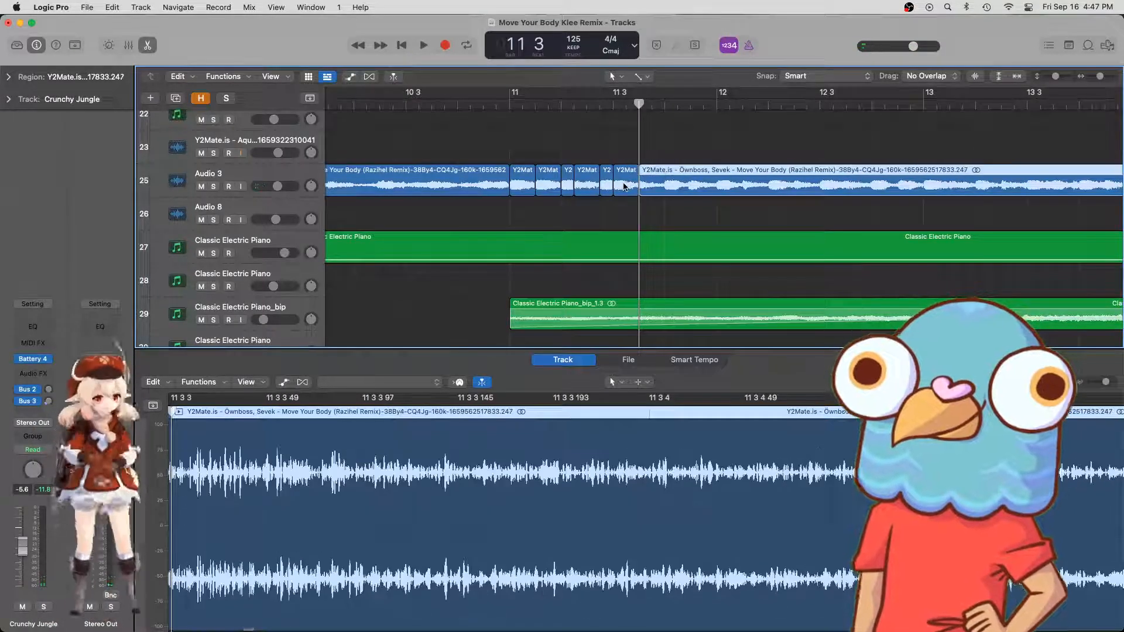
pyautogui.moveTo(626, 185); pyautogui.dragTo(701, 185)
pyautogui.click(507, 107)
pyautogui.press('space')
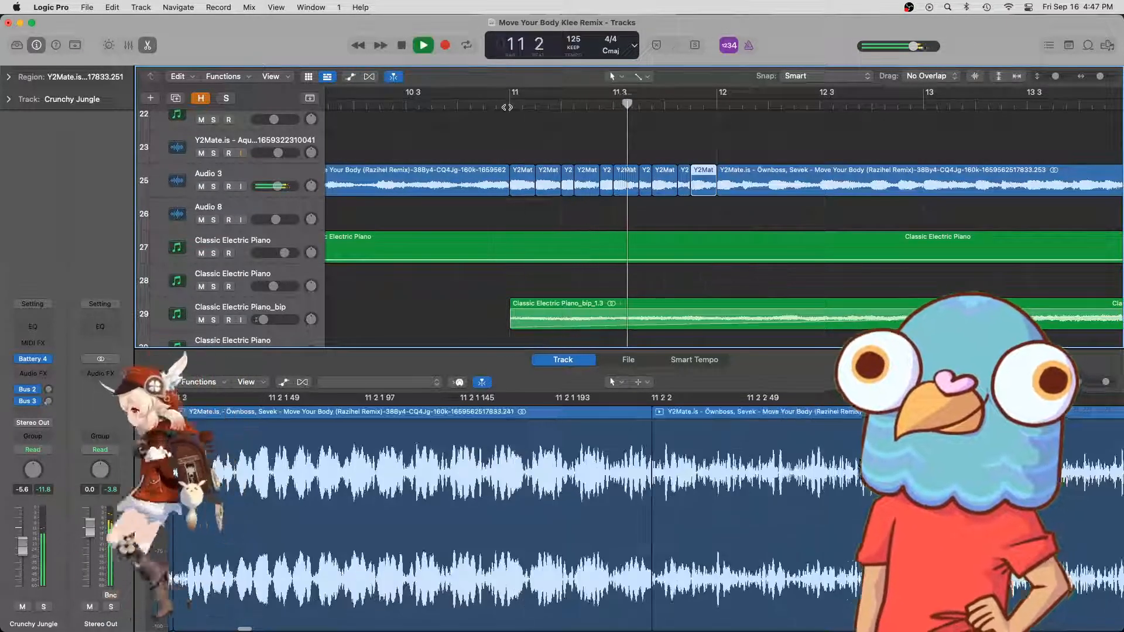
# - Play the Audio 3 chops from bar 11, and again with a longer lead-in before bar 11
pyautogui.press('space')
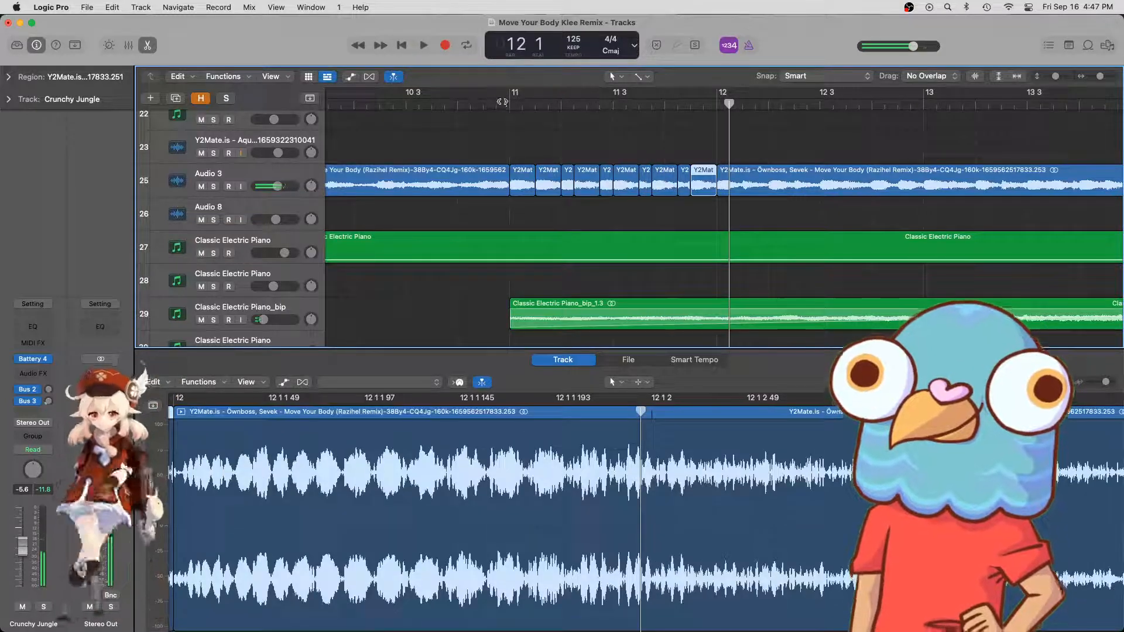
pyautogui.click(500, 102)
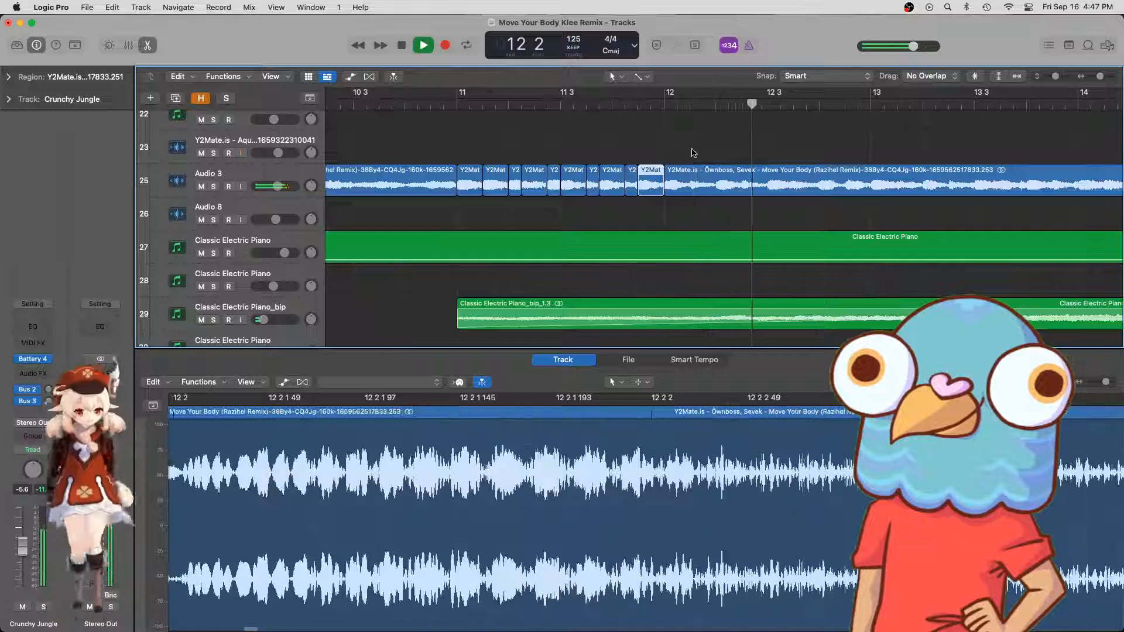
pyautogui.press('space')
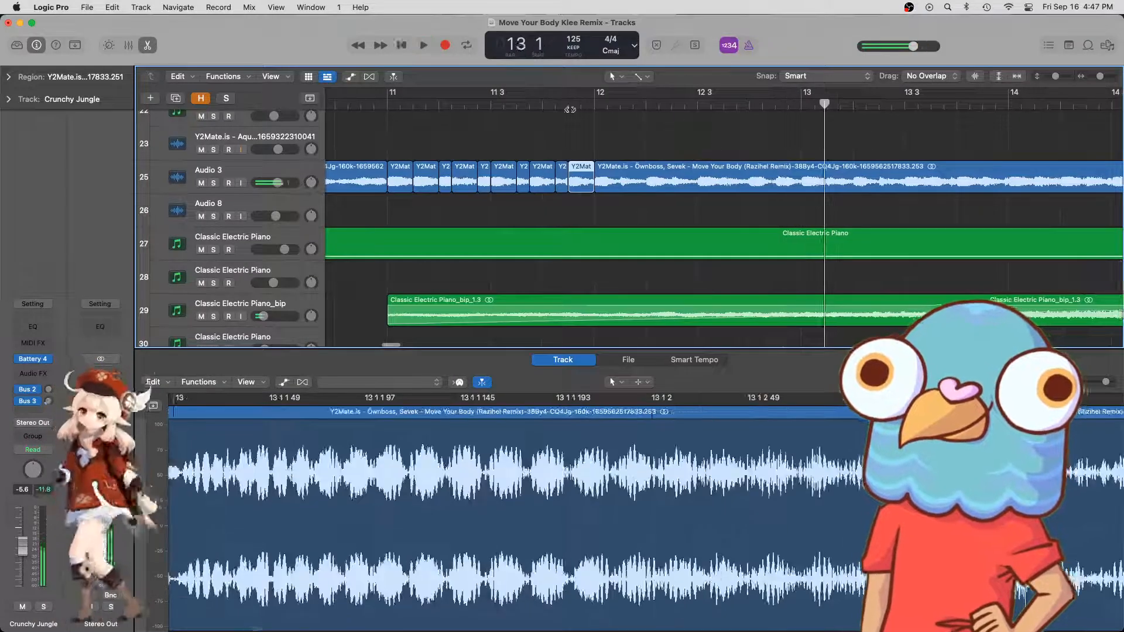
pyautogui.scroll(-3, 568, 110)
pyautogui.click(399, 109)
pyautogui.press('space')
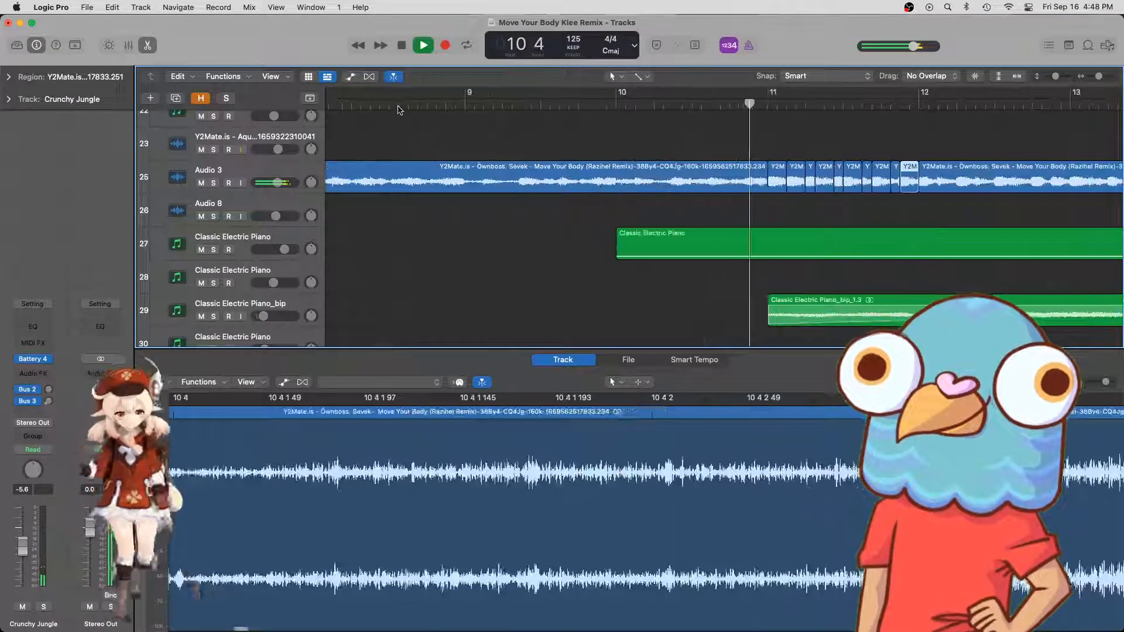
pyautogui.scroll(-5, 467, 121)
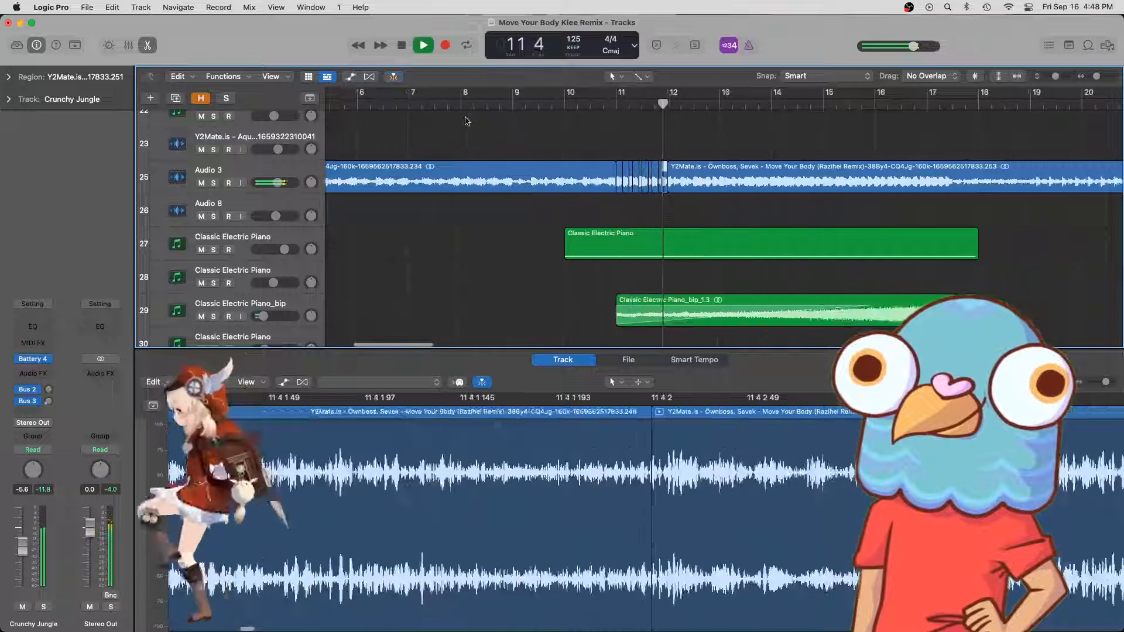
pyautogui.press('space')
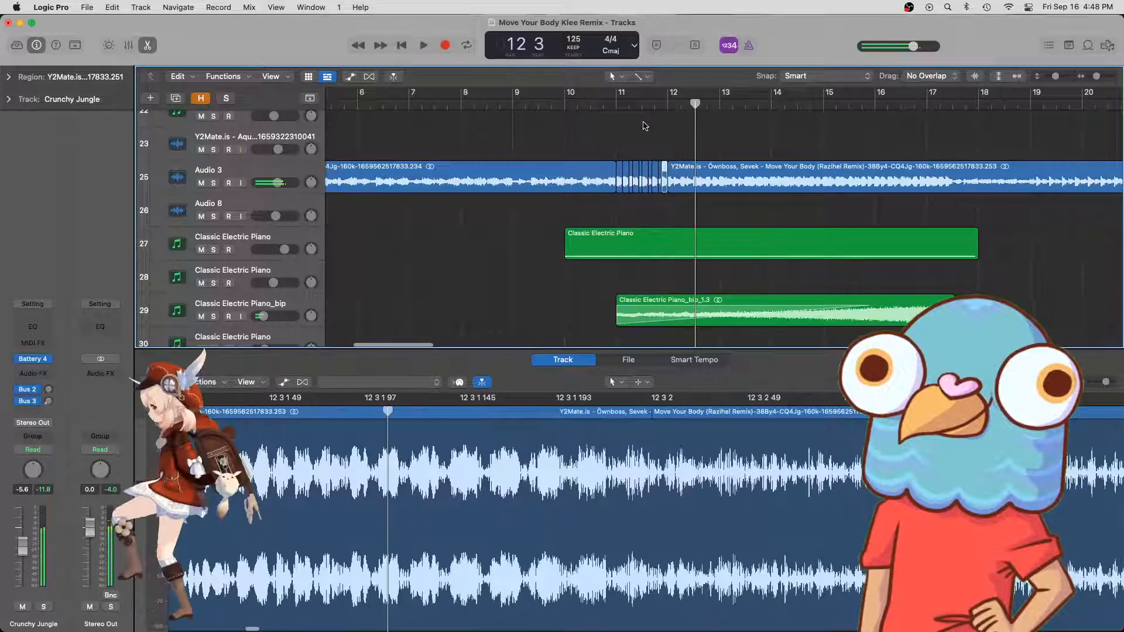
# - Delete the last four Audio 3 slices of bar 11
pyautogui.scroll(5, 650, 153)
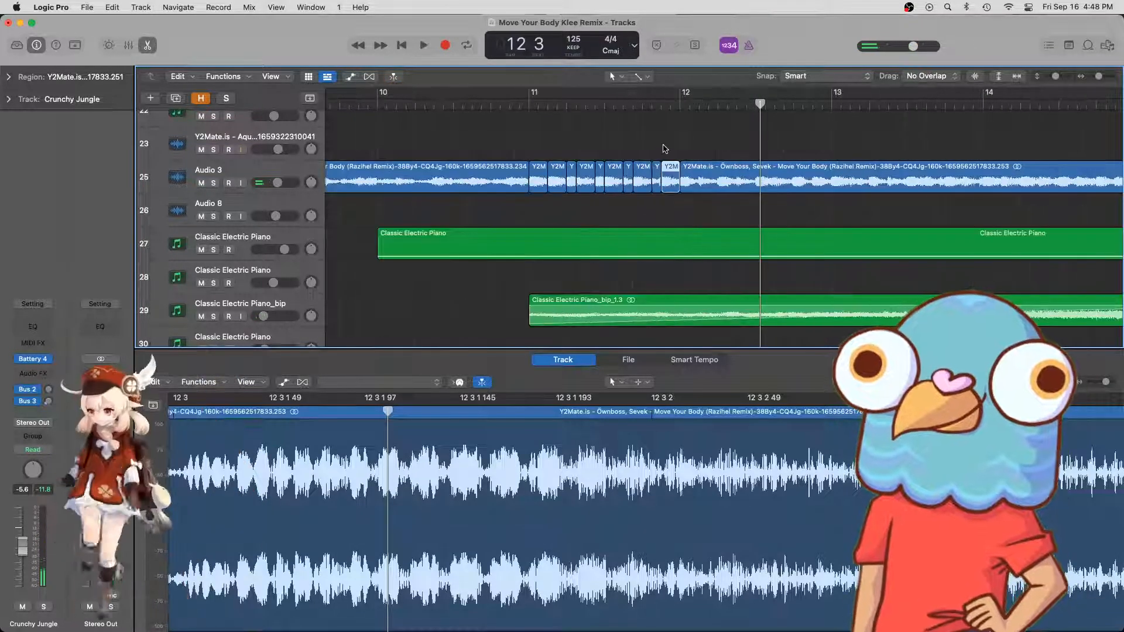
pyautogui.moveTo(667, 150); pyautogui.dragTo(631, 193)
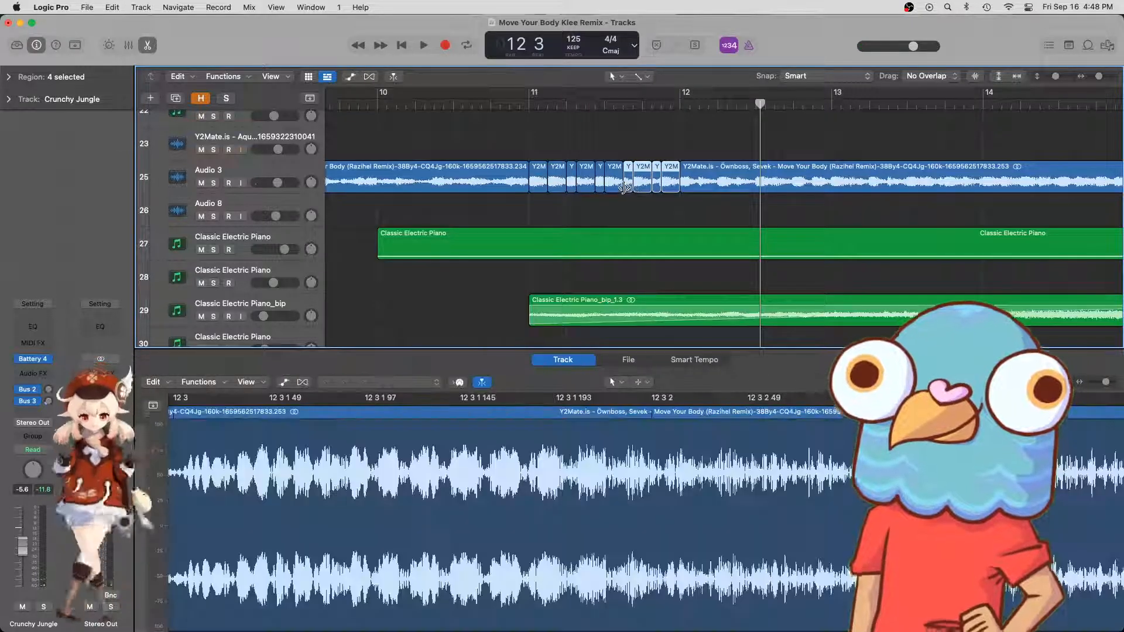
pyautogui.press('Delete')
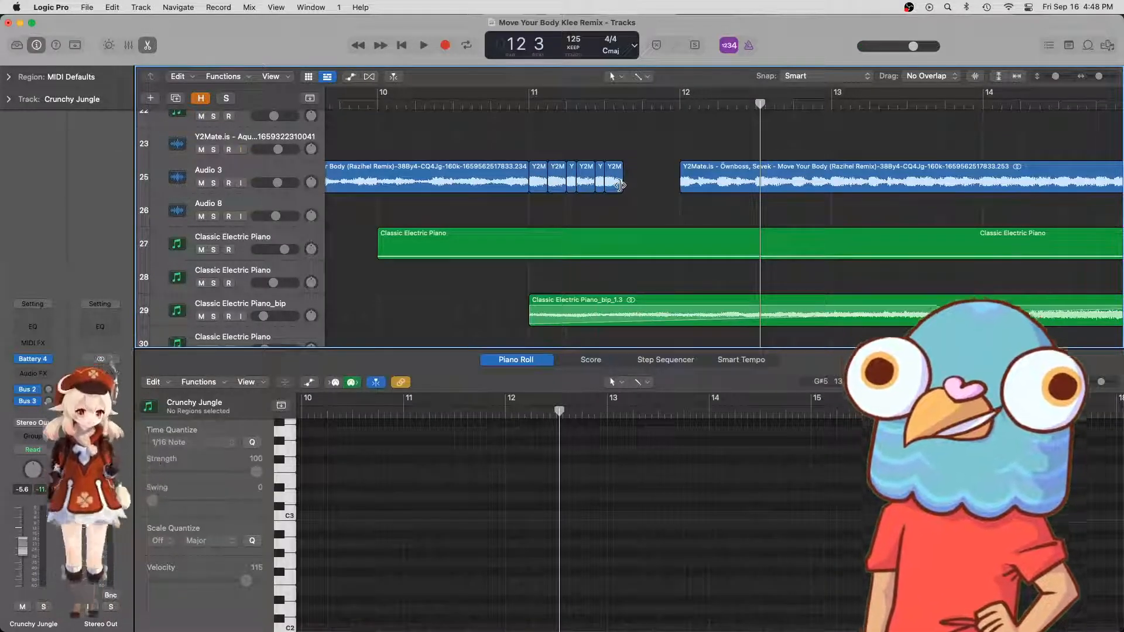
# - Lengthen the beat 3 slice of bar 11 to three sixteenths, fill the bar with copies of it up to bar 12, and play it
pyautogui.click(620, 185)
pyautogui.moveTo(630, 186)
pyautogui.mouseDown()
pyautogui.moveTo(674, 187)
pyautogui.moveTo(624, 189)
pyautogui.moveTo(644, 188)
pyautogui.mouseUp()
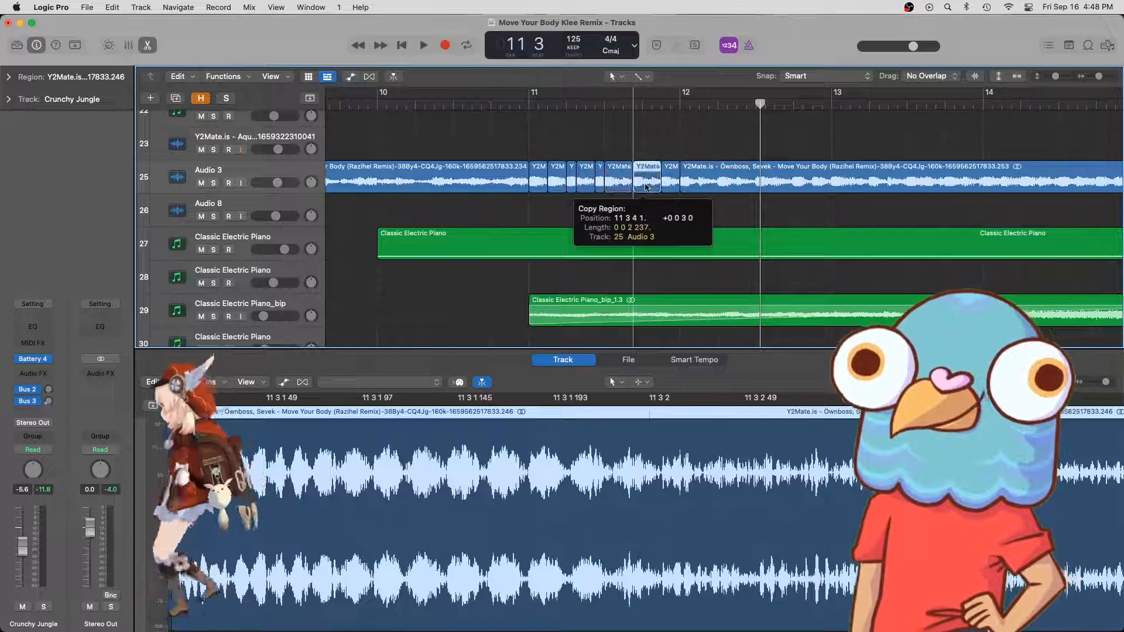
pyautogui.moveTo(597, 147); pyautogui.dragTo(596, 149)
pyautogui.press('space')
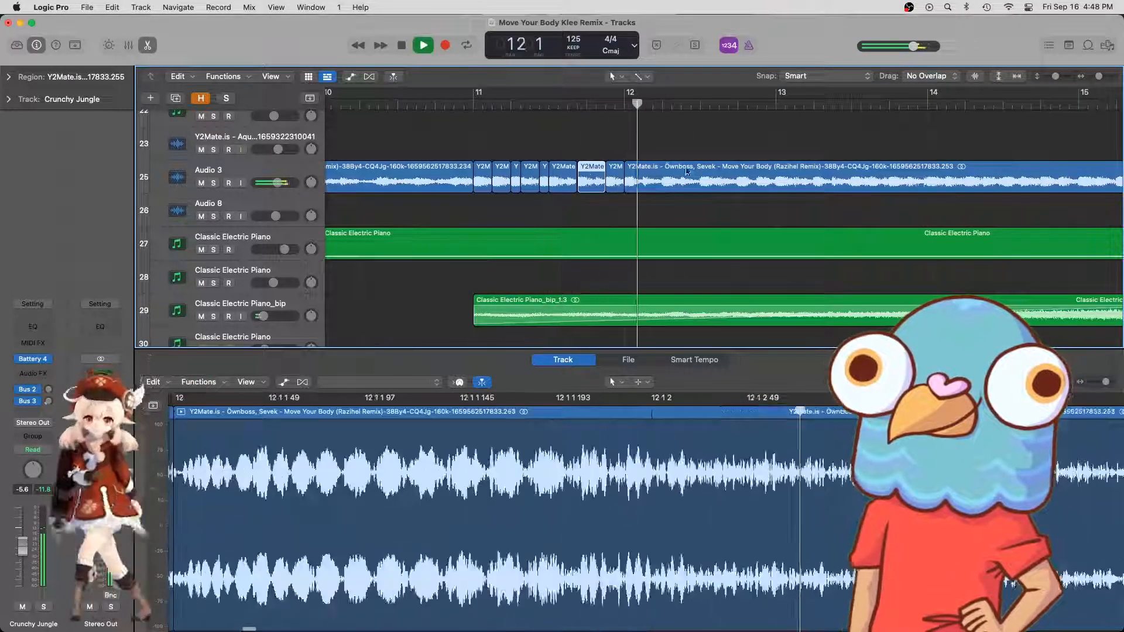
pyautogui.press('space')
# - Copy the last three Audio 3 slices of bar 11 to beat 3 of bar 12 and play both bars from bar 11
pyautogui.keyDown('shift'); pyautogui.click(615, 178); pyautogui.keyUp('shift')
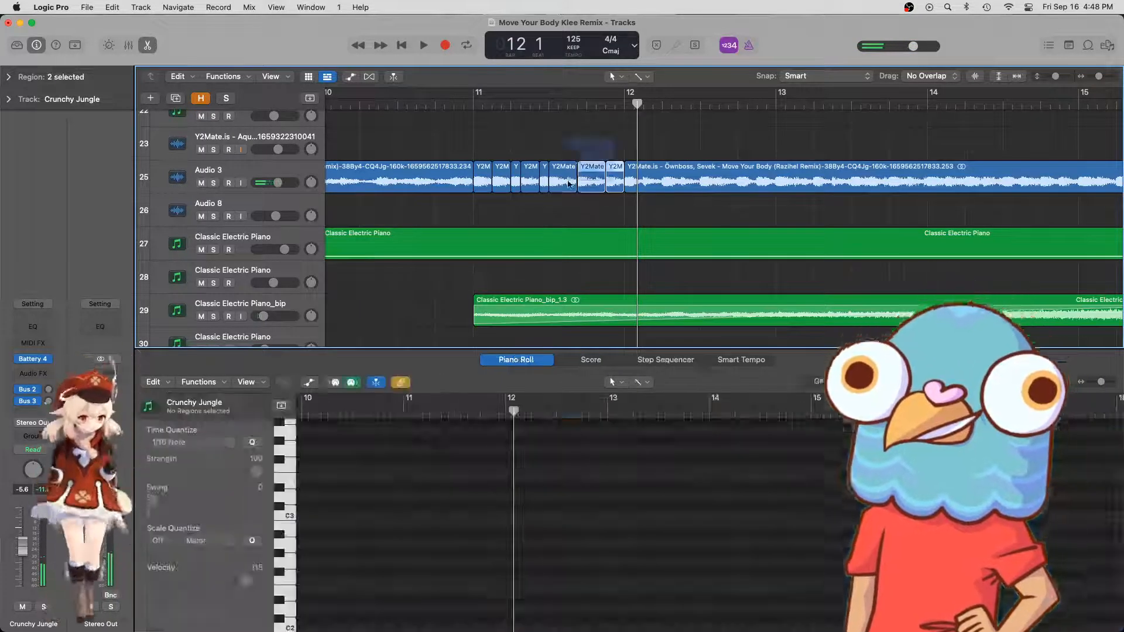
pyautogui.keyDown('shift'); pyautogui.click(571, 182); pyautogui.keyUp('shift')
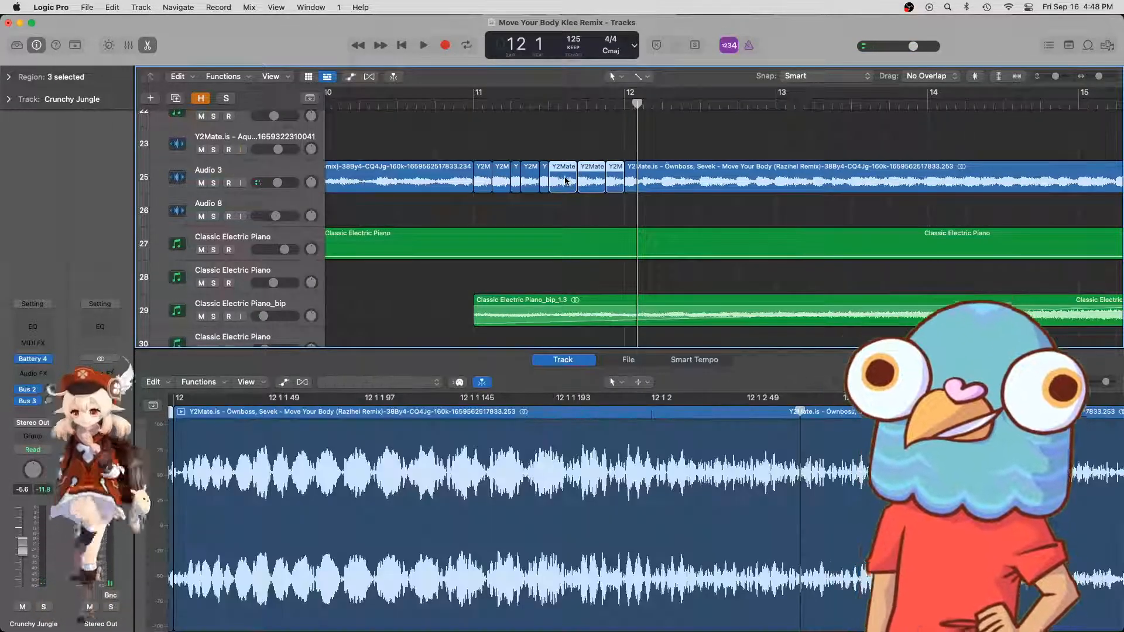
pyautogui.moveTo(566, 180); pyautogui.dragTo(715, 180)
pyautogui.click(473, 103)
pyautogui.press('space')
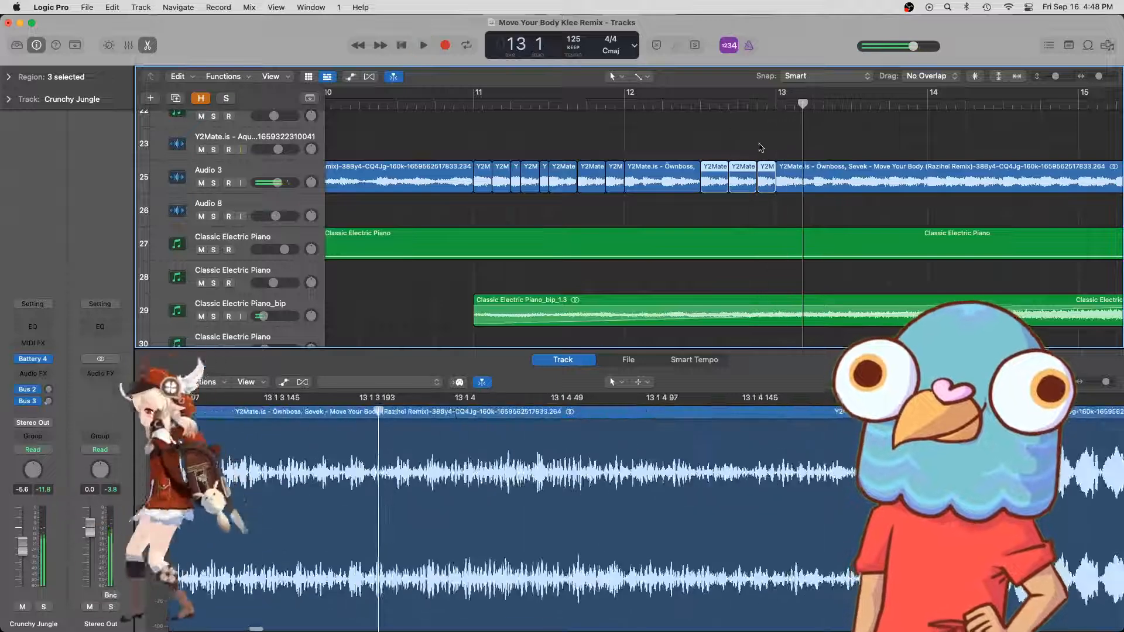
pyautogui.click(477, 105)
pyautogui.press('space')
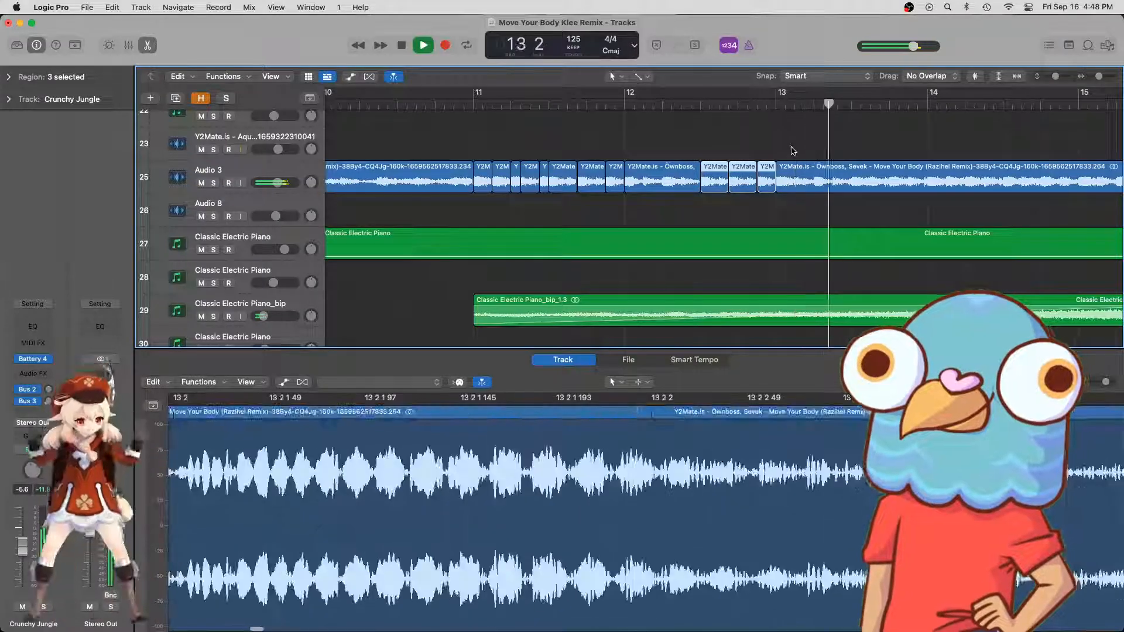
pyautogui.press('space')
# - Copy the eight Audio 3 slices of bar 11 to bar 13 and play the transition out of the copied chops
pyautogui.moveTo(768, 144); pyautogui.dragTo(489, 206)
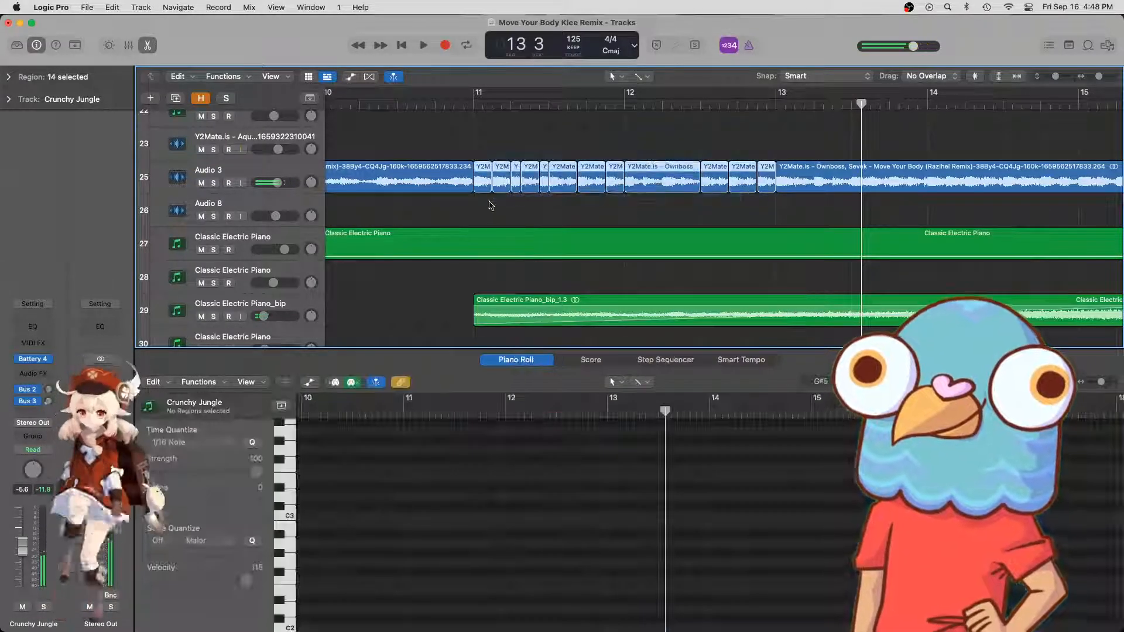
pyautogui.click(624, 138)
pyautogui.press('space')
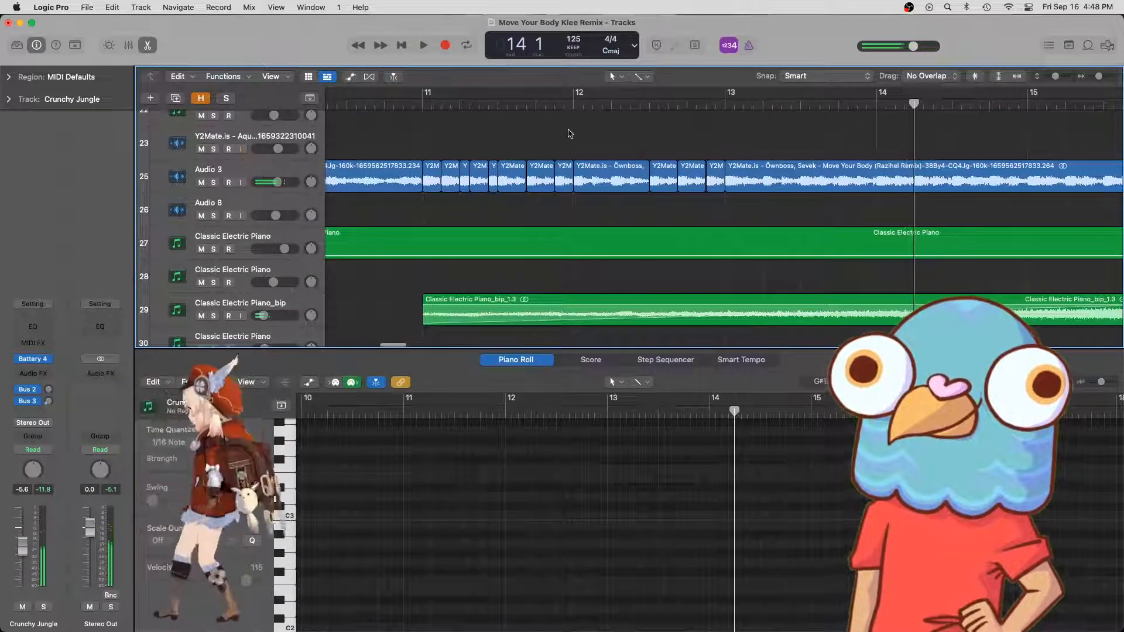
pyautogui.moveTo(570, 134); pyautogui.dragTo(432, 187)
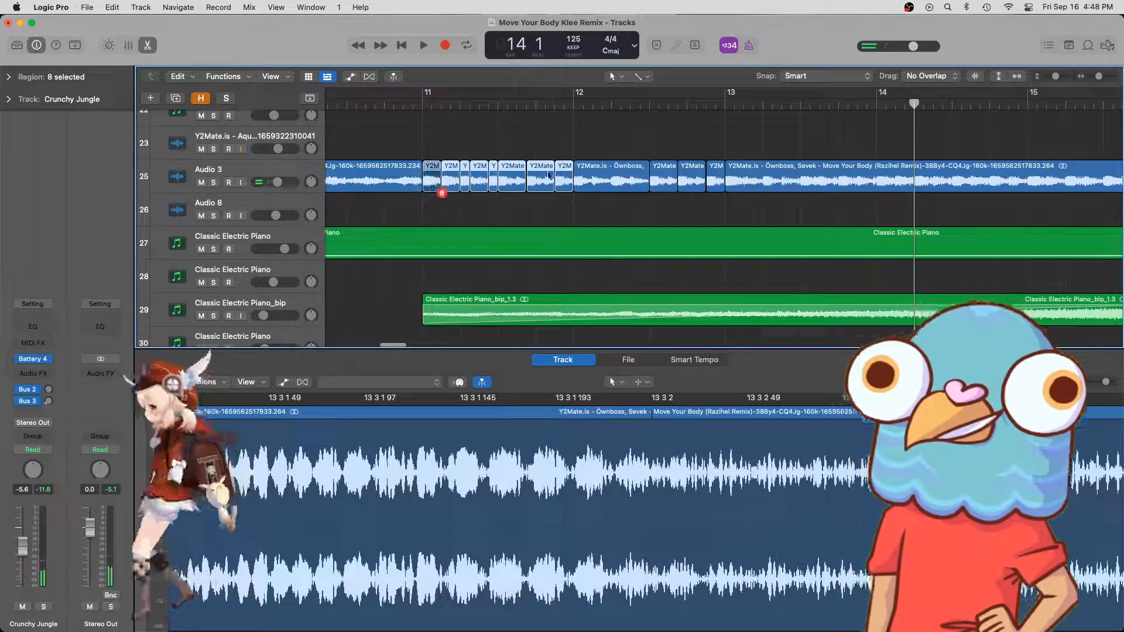
pyautogui.moveTo(549, 175); pyautogui.dragTo(736, 174)
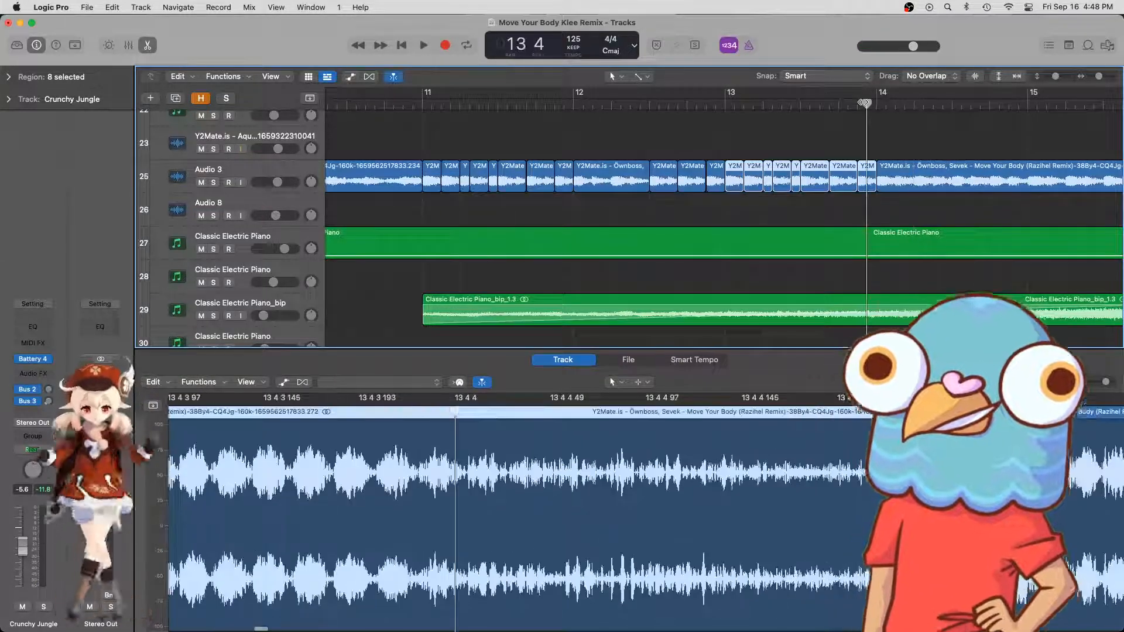
pyautogui.press('space')
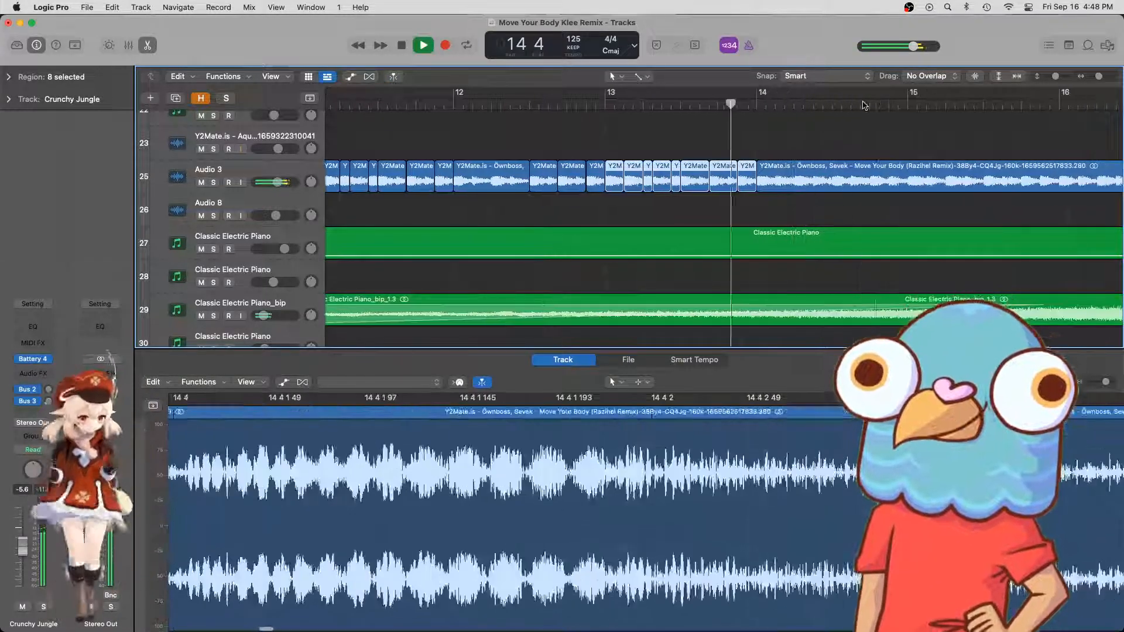
pyautogui.press('super+Left')
pyautogui.press('super+Left')
pyautogui.press('super+Left')
pyautogui.press('space')
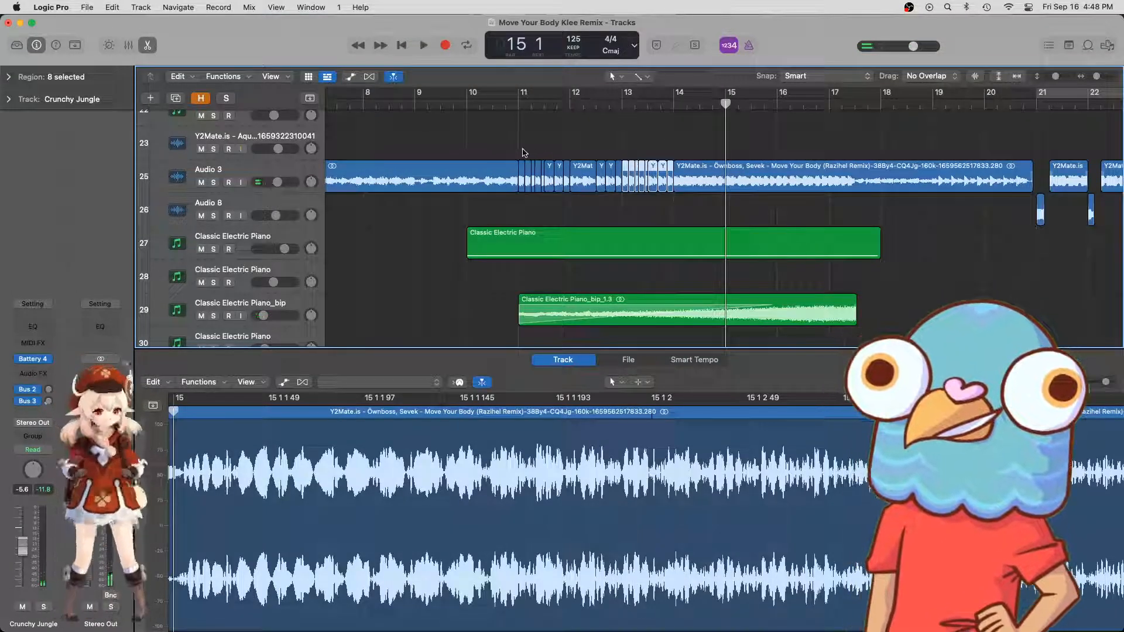
# - Play the chopped section from bar 11 and split the Audio 3 region at bar 15
pyautogui.moveTo(521, 152); pyautogui.dragTo(568, 190)
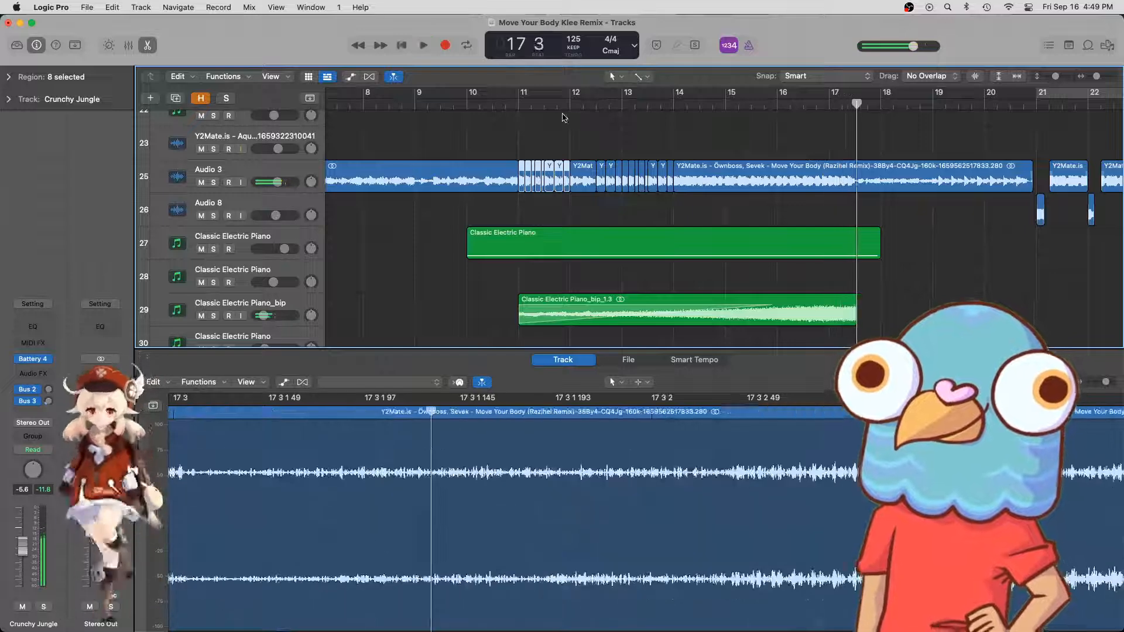
pyautogui.click(521, 104)
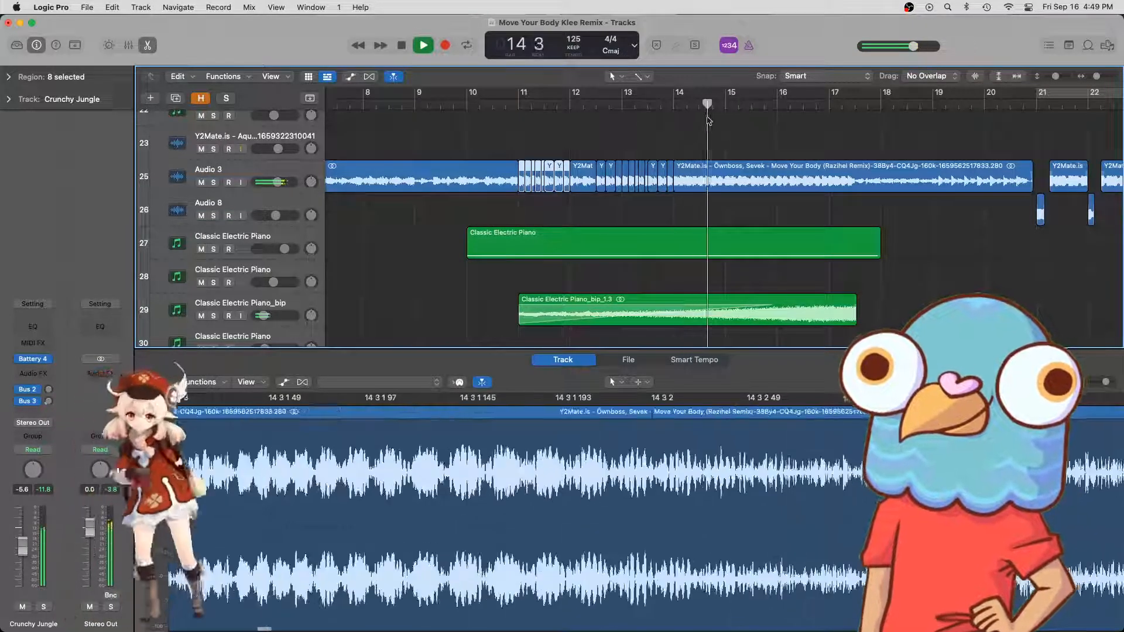
pyautogui.press('space')
pyautogui.click(737, 144)
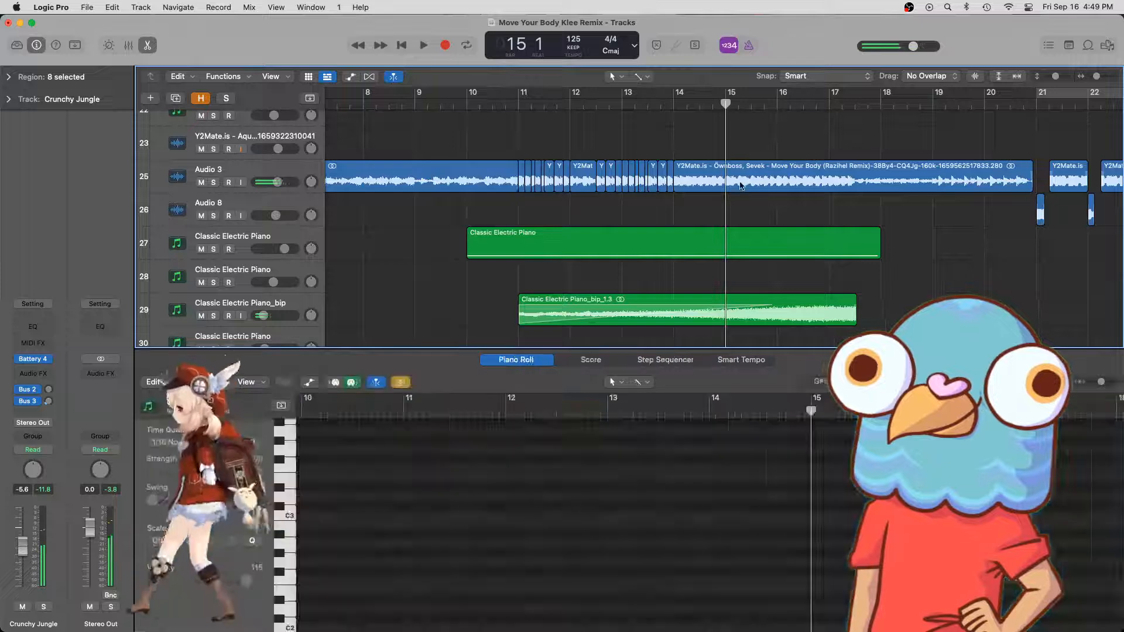
pyautogui.click(746, 189)
pyautogui.press('super+t')
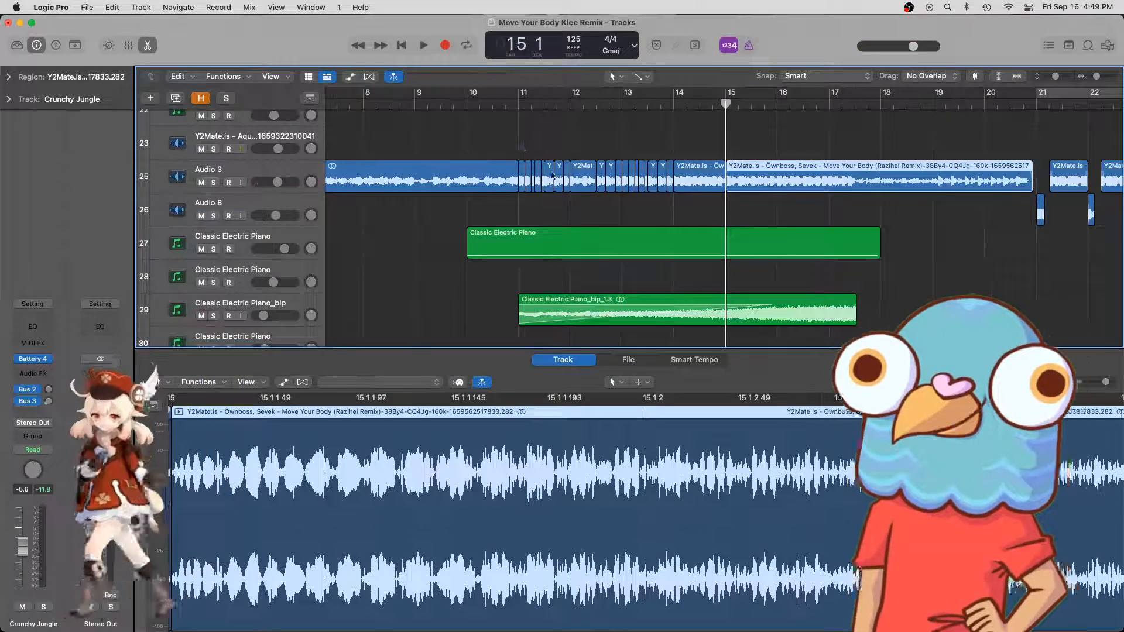
# - Copy the 14 Audio 3 slices of bars 11 and 12 to bar 15 and play the buildup from bar 11
pyautogui.moveTo(519, 144); pyautogui.dragTo(633, 197)
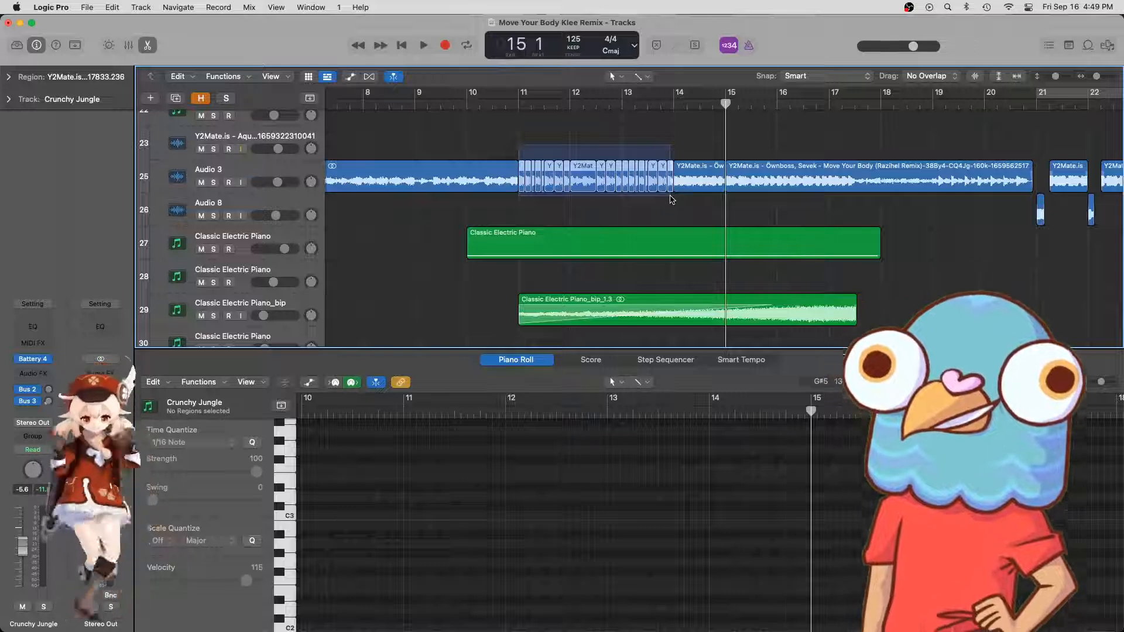
pyautogui.moveTo(673, 199); pyautogui.dragTo(674, 198)
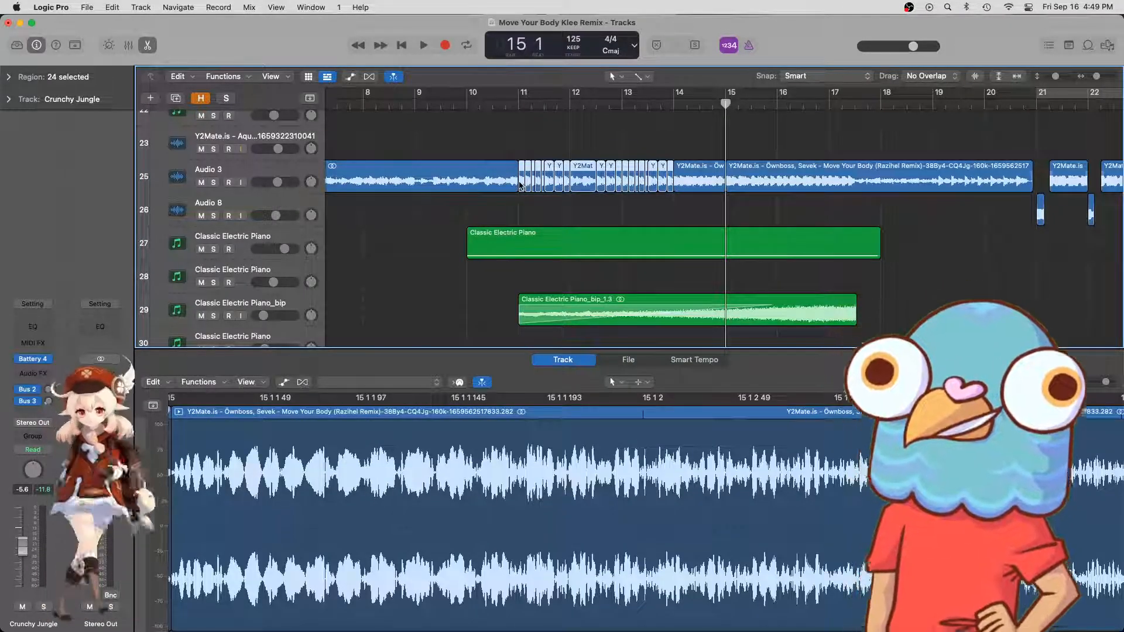
pyautogui.moveTo(520, 186); pyautogui.dragTo(522, 186)
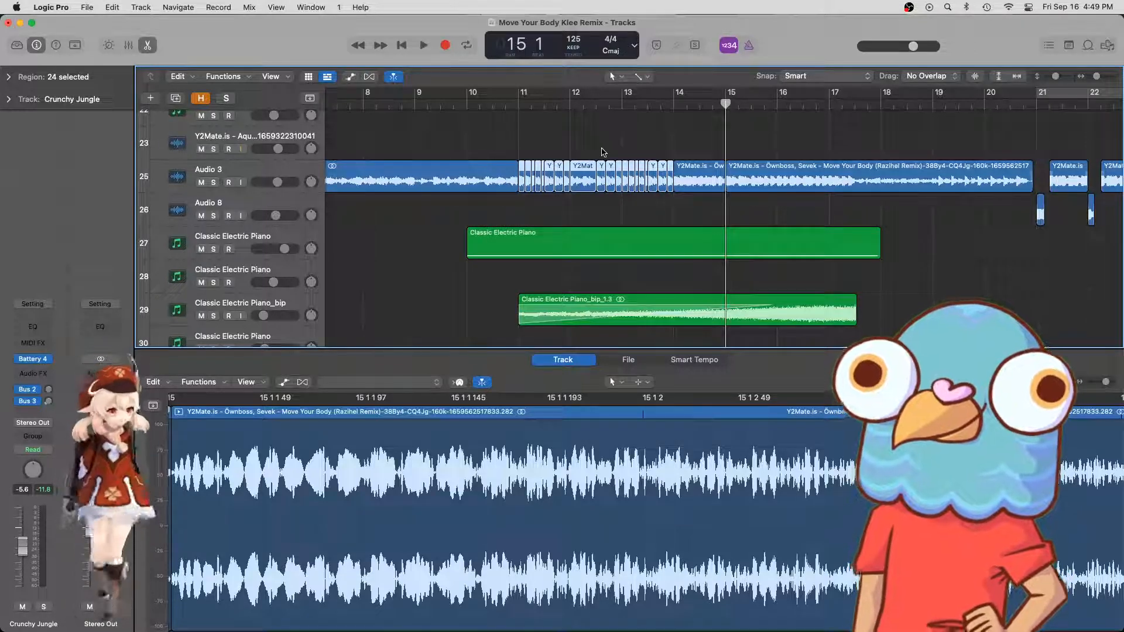
pyautogui.moveTo(519, 132); pyautogui.dragTo(621, 210)
pyautogui.moveTo(521, 187); pyautogui.dragTo(728, 186)
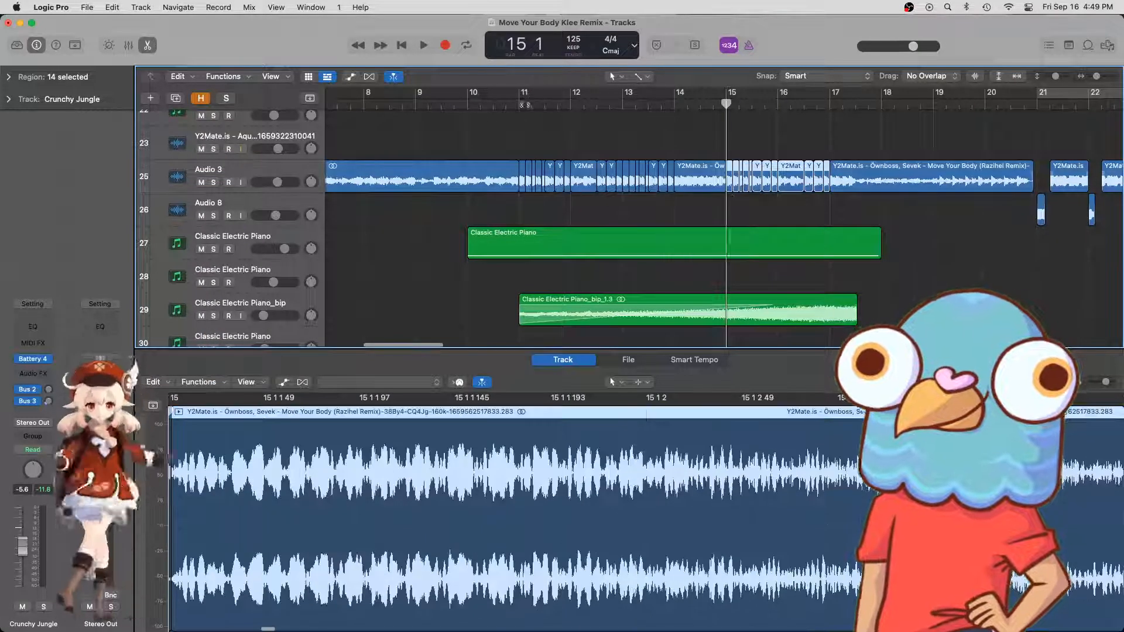
pyautogui.click(519, 106)
pyautogui.press('space')
pyautogui.scroll(1, 581, 161)
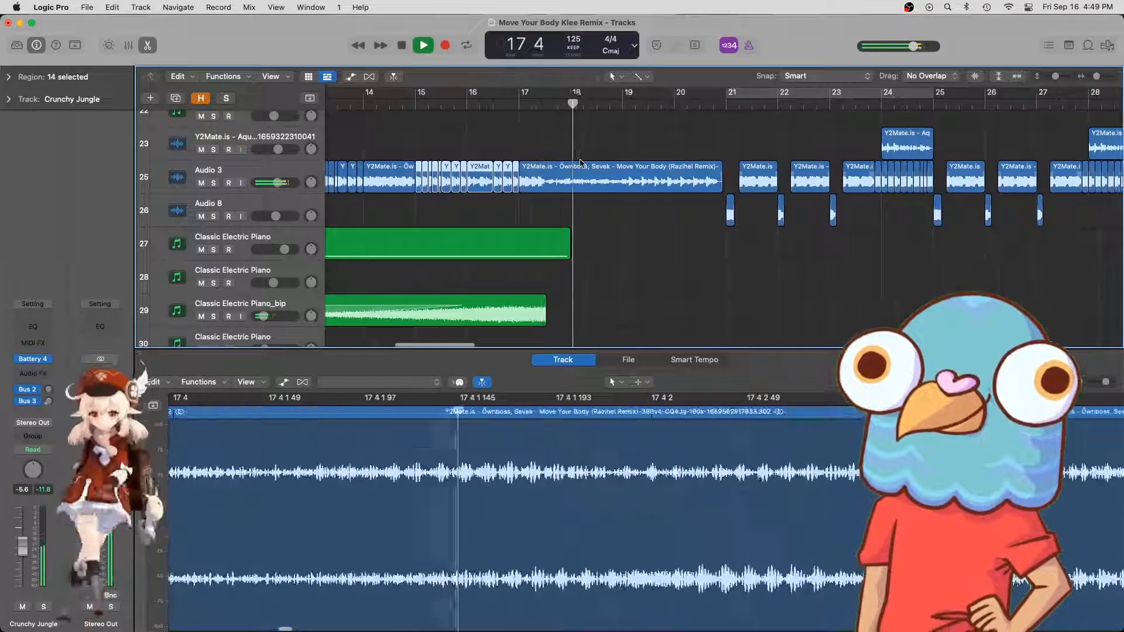
# - Listen on through the drop from bar 21 to bar 29 while examining the tracks across the whole arrangement
pyautogui.click(528, 207)
pyautogui.press('super+Left')
pyautogui.press('super+Left')
pyautogui.press('super+Left')
pyautogui.press('super+Left')
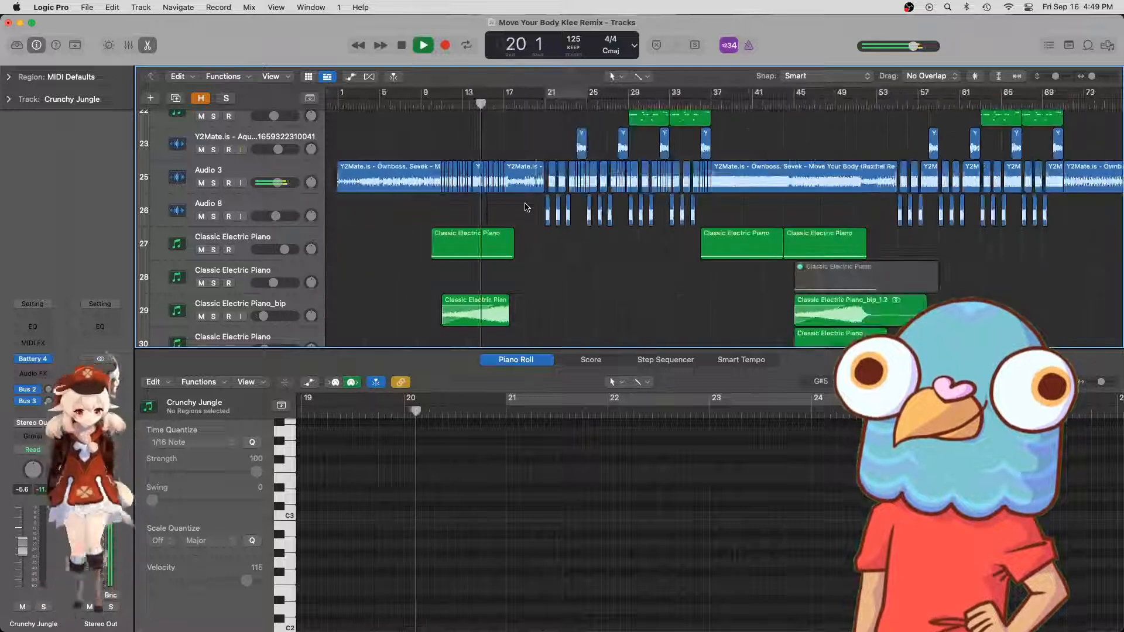
pyautogui.press('super+Right')
pyautogui.press('super+Right')
pyautogui.press('super+Right')
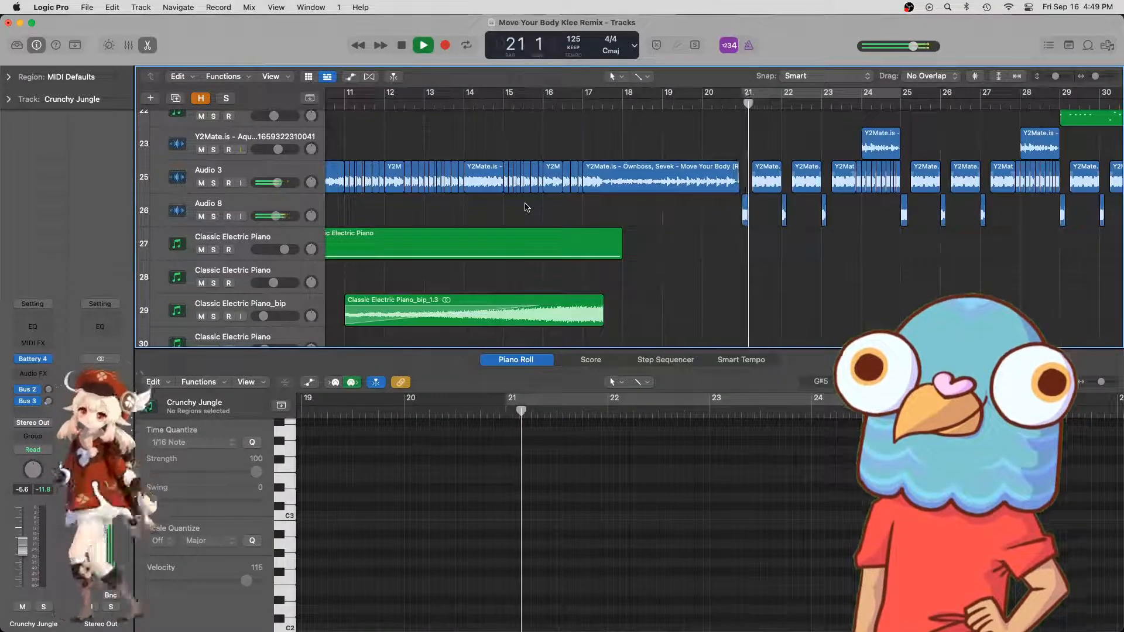
pyautogui.press('super+Left')
pyautogui.press('super+Left')
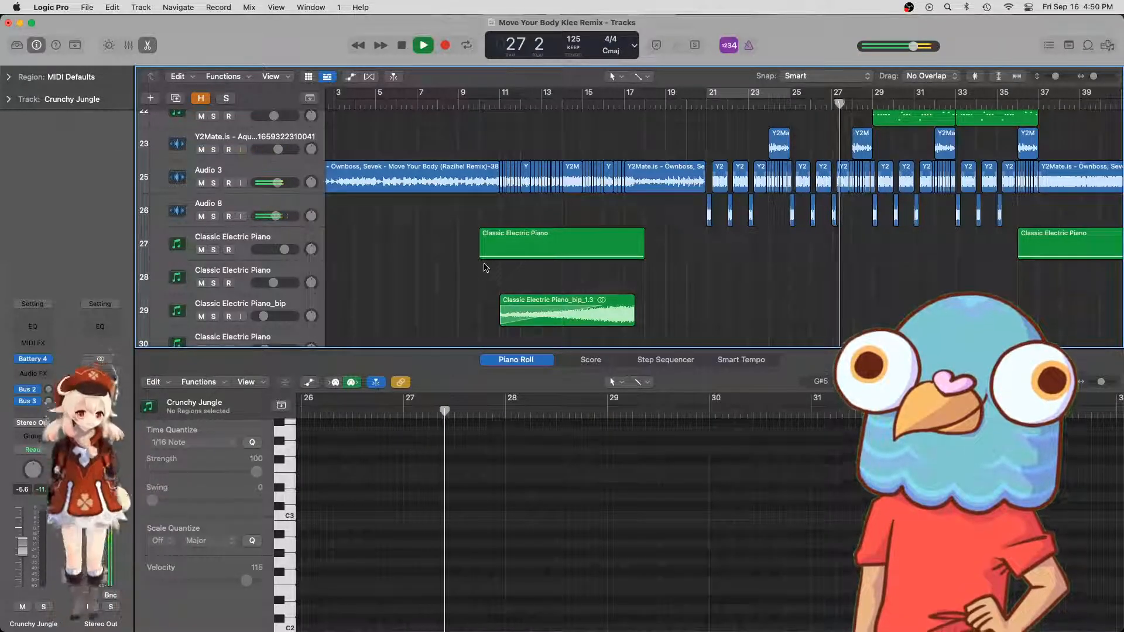
pyautogui.press('cmd+Left')
pyautogui.scroll(3, 486, 268)
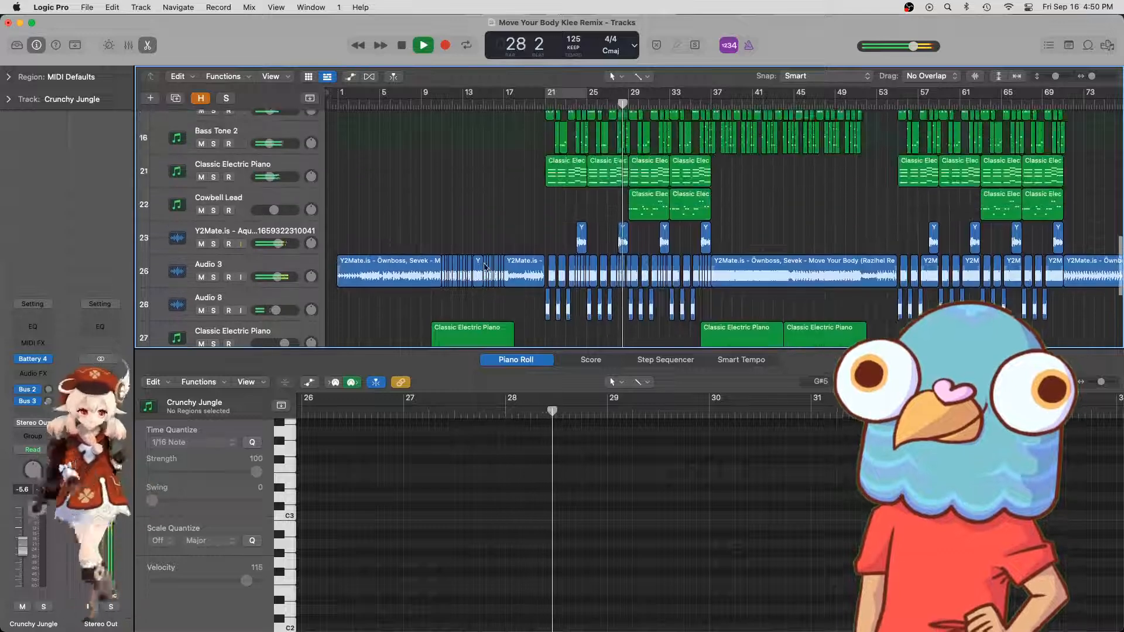
pyautogui.scroll(-6, 486, 268)
pyautogui.press('space')
pyautogui.scroll(4, 509, 182)
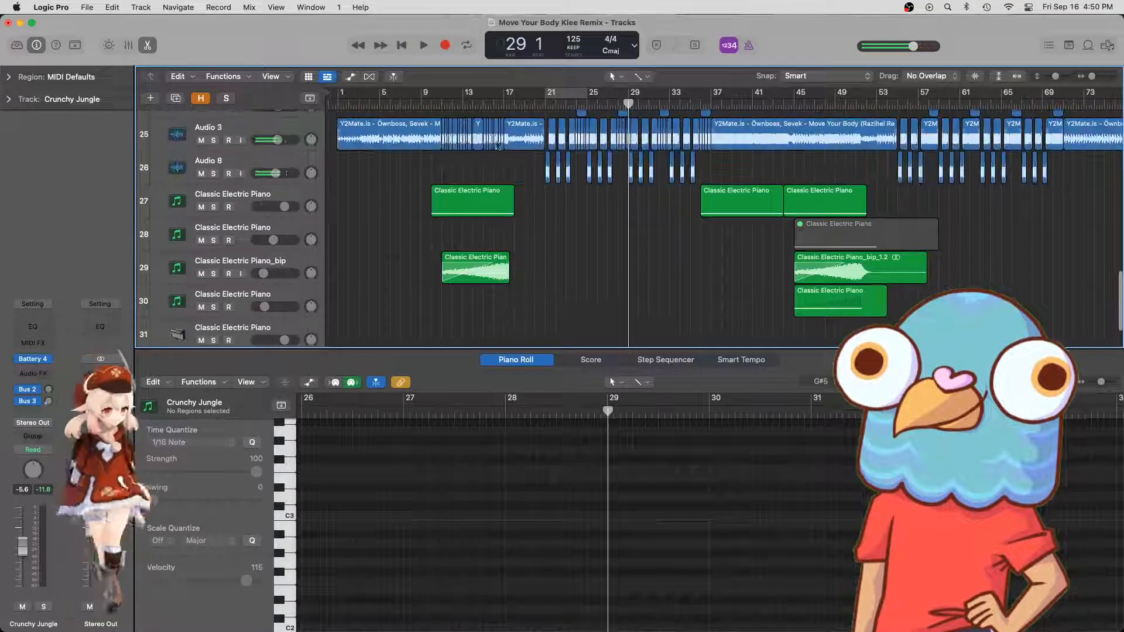
# - Play the buildup from bar 10 to bar 17 and examine the drum and percussion tracks for gaps
pyautogui.click(431, 104)
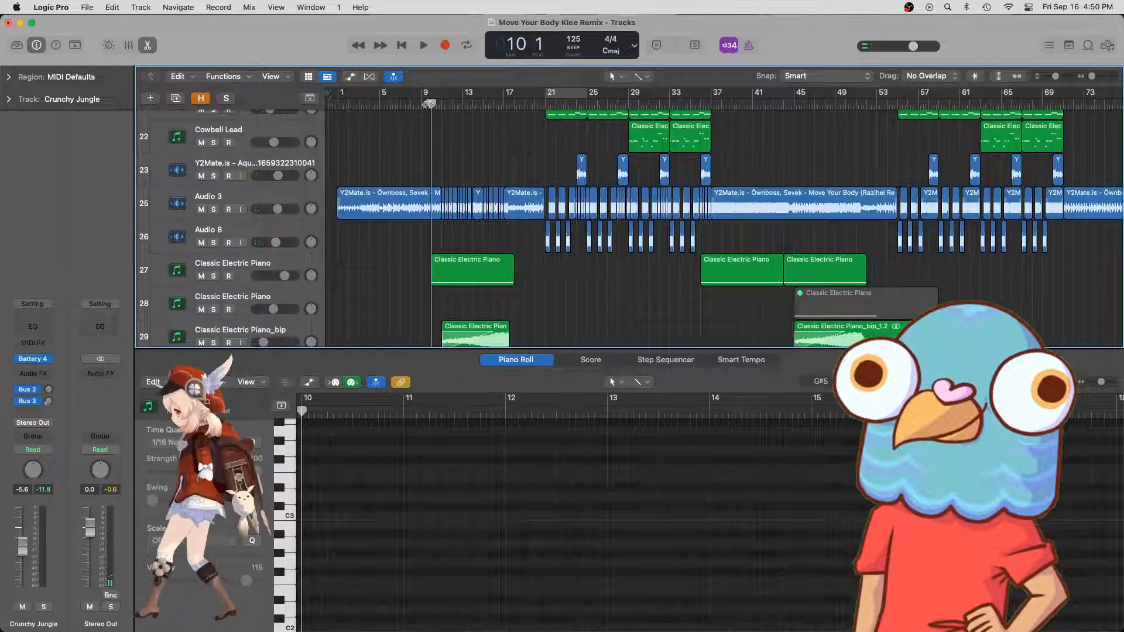
pyautogui.press('space')
pyautogui.scroll(6, 459, 150)
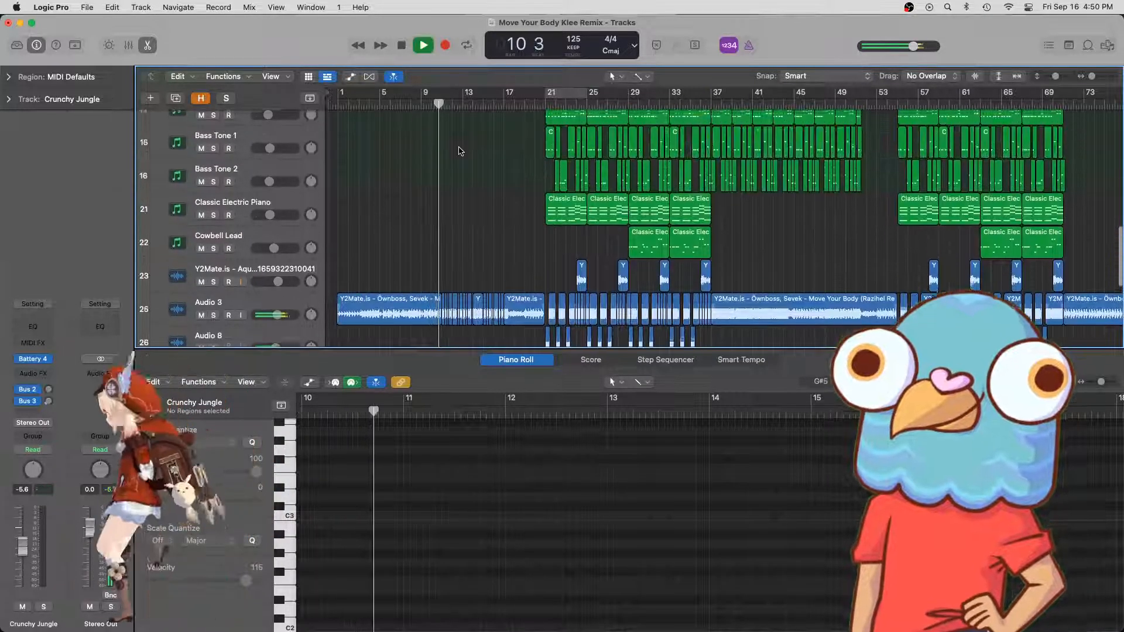
pyautogui.scroll(10, 677, 170)
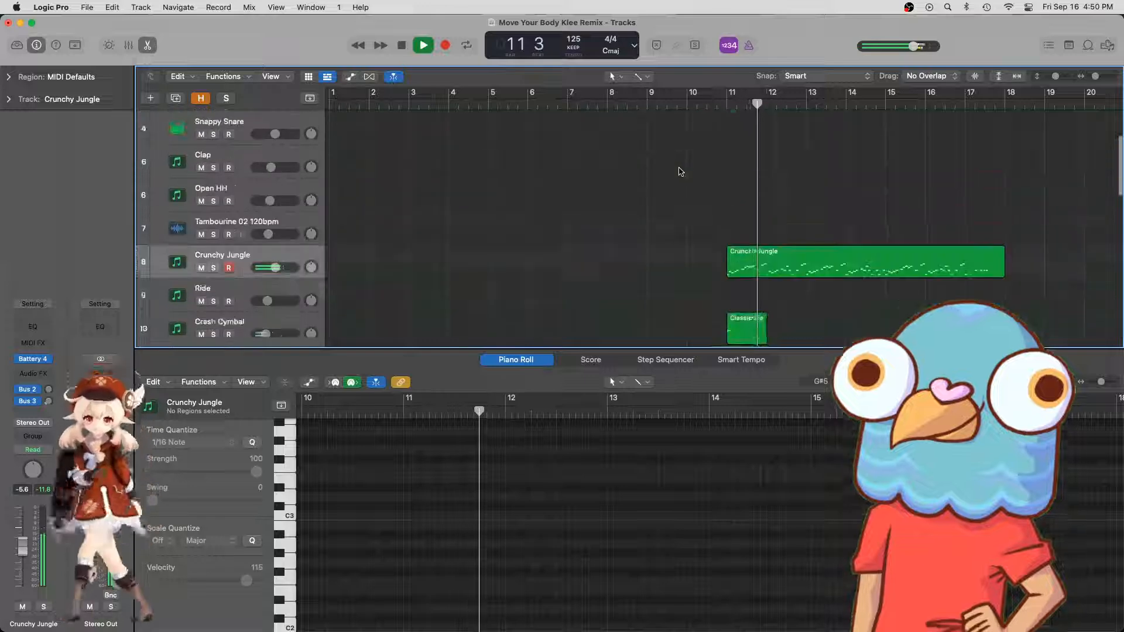
pyautogui.hscroll(3, 681, 171)
pyautogui.scroll(-3, 645, 188)
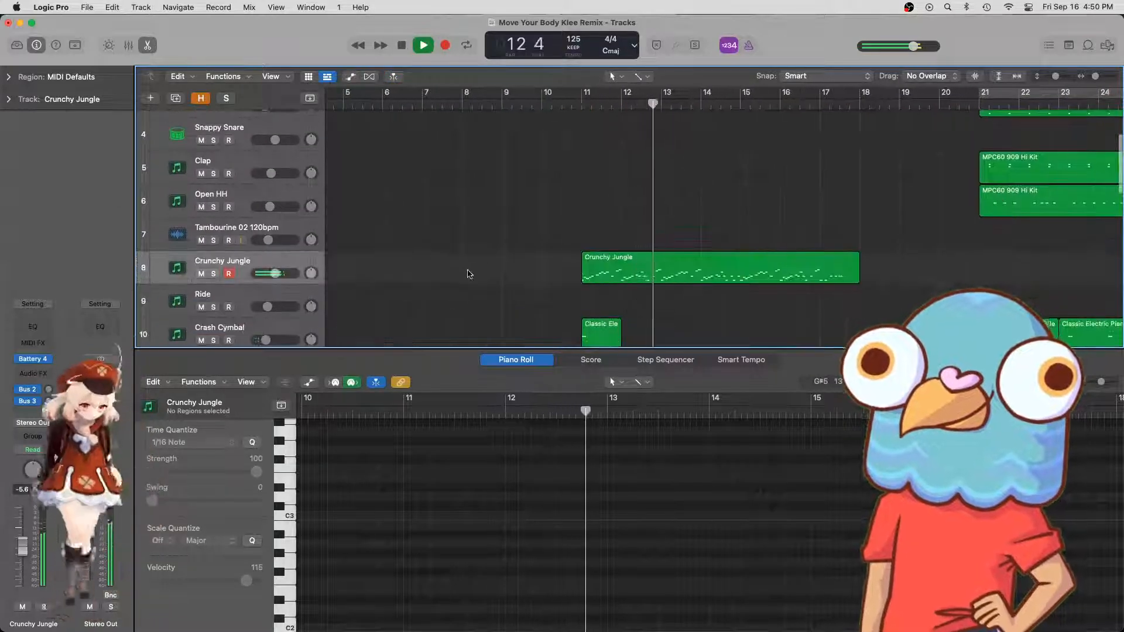
pyautogui.scroll(-1, 457, 275)
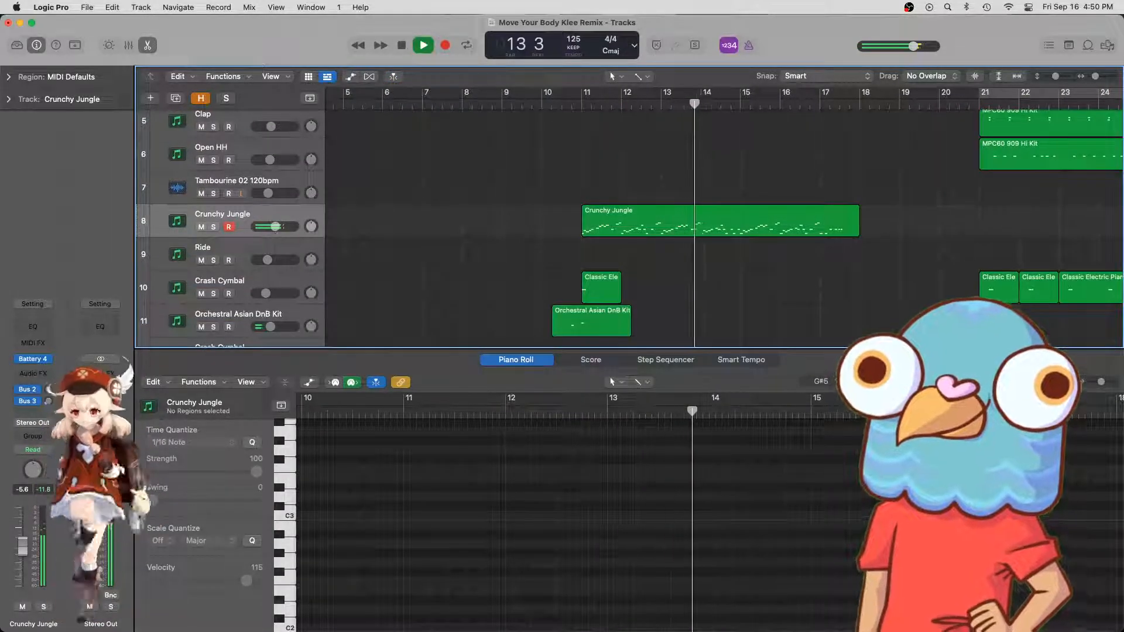
pyautogui.hscroll(3, 644, 222)
pyautogui.scroll(1, 688, 210)
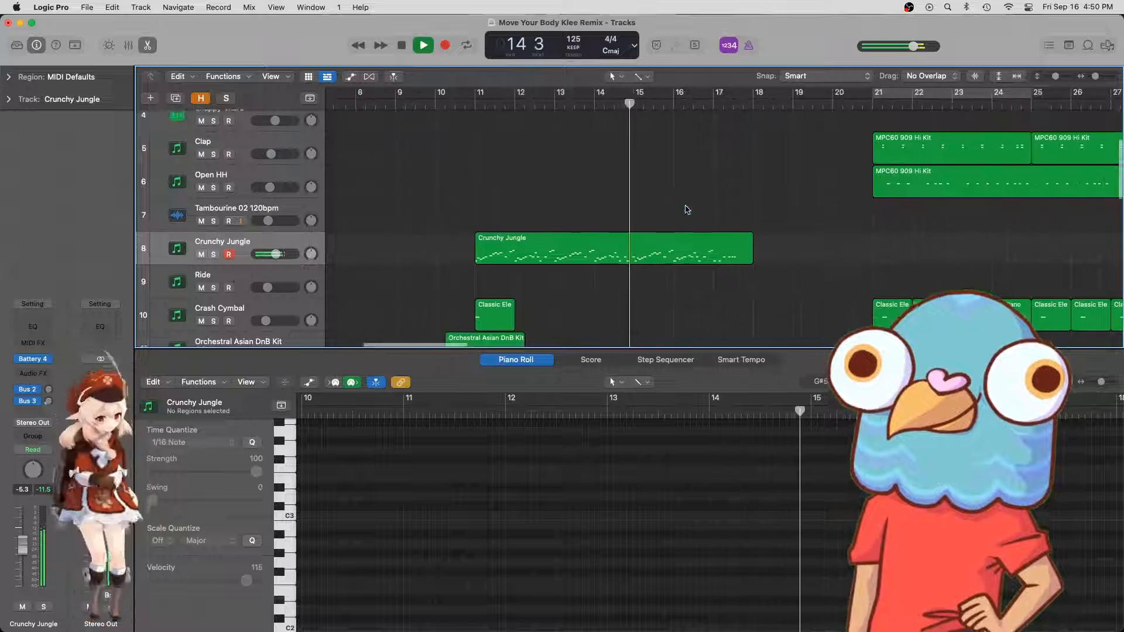
pyautogui.scroll(2, 688, 210)
pyautogui.scroll(2, 688, 209)
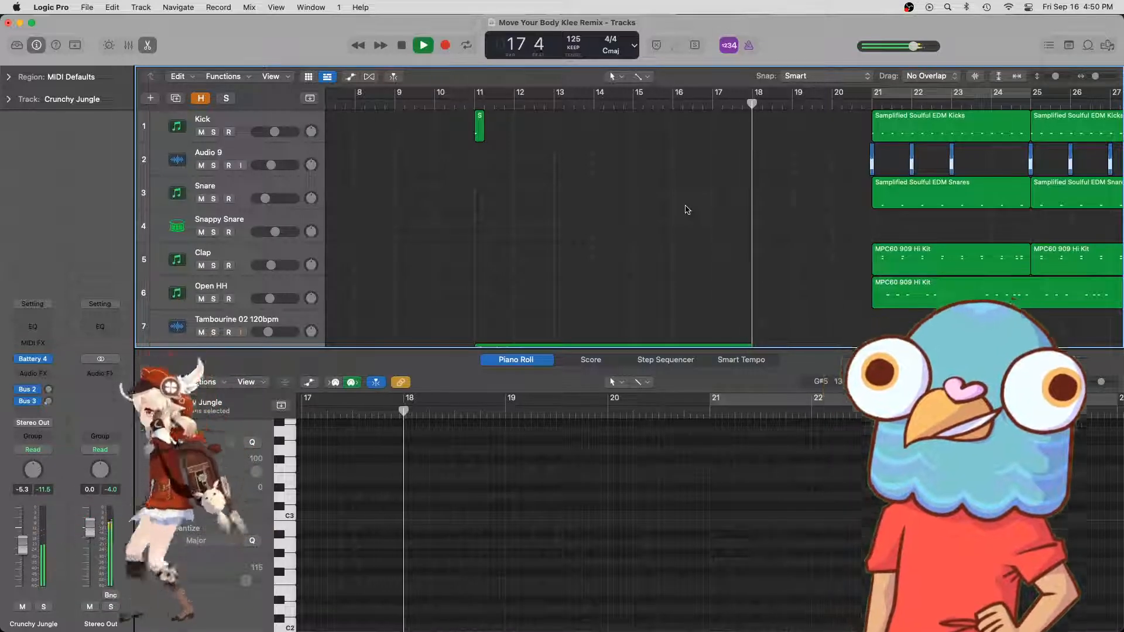
pyautogui.press('space')
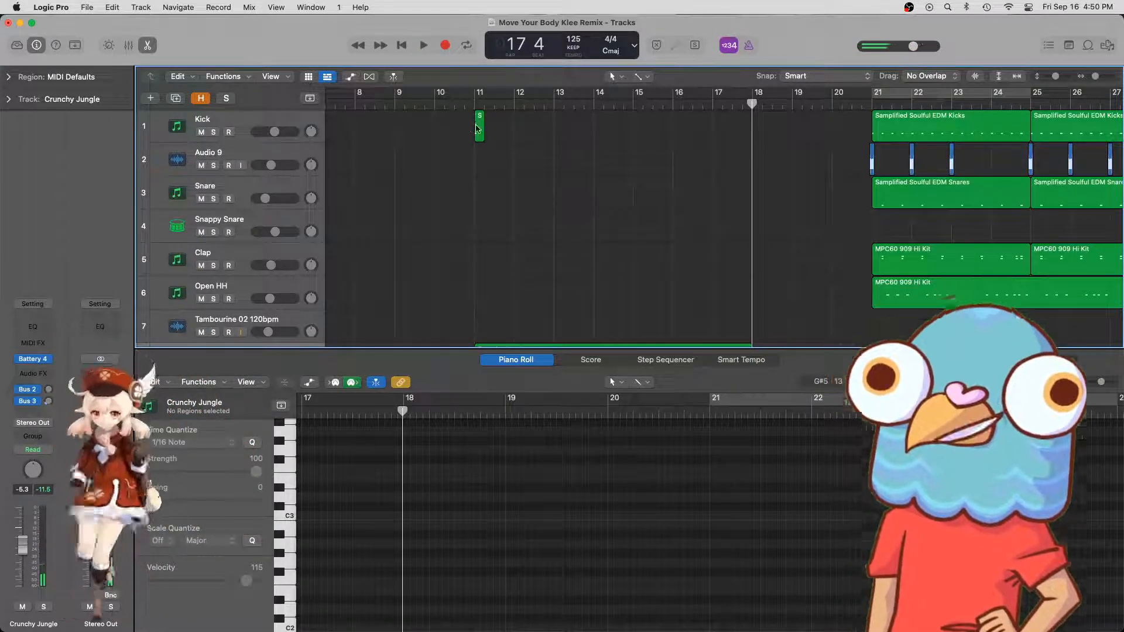
# - Copy the bar 11 Kick region to bar 15 and play the buildup from bar 14
pyautogui.moveTo(476, 129); pyautogui.dragTo(636, 134)
pyautogui.click(596, 105)
pyautogui.press('space')
pyautogui.scroll(-3, 670, 188)
pyautogui.scroll(1, 672, 189)
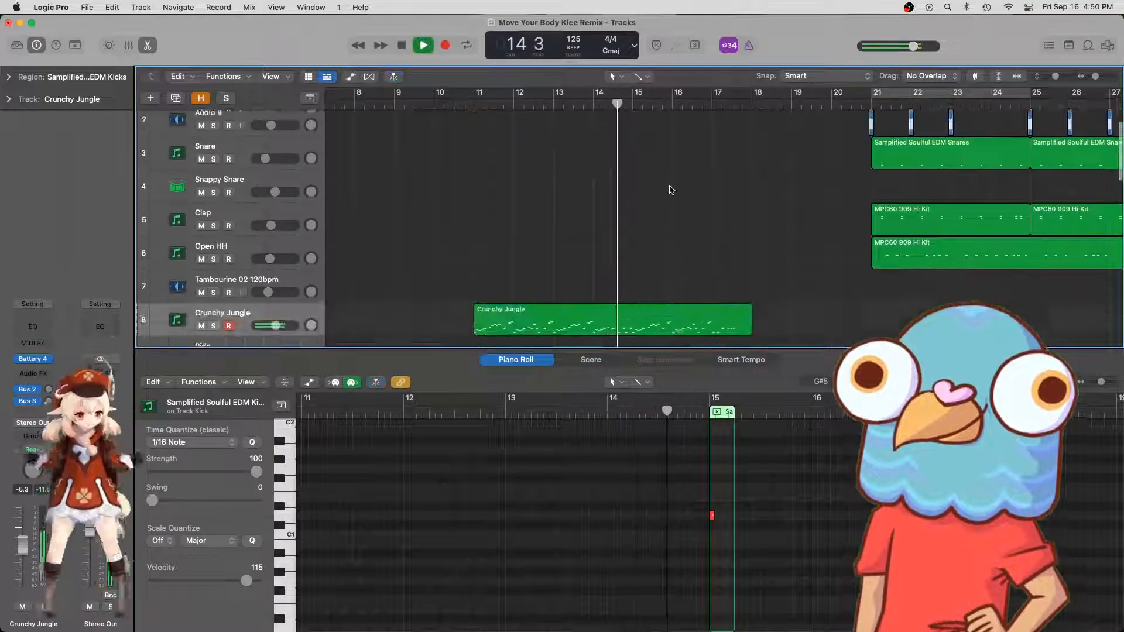
pyautogui.scroll(2, 672, 190)
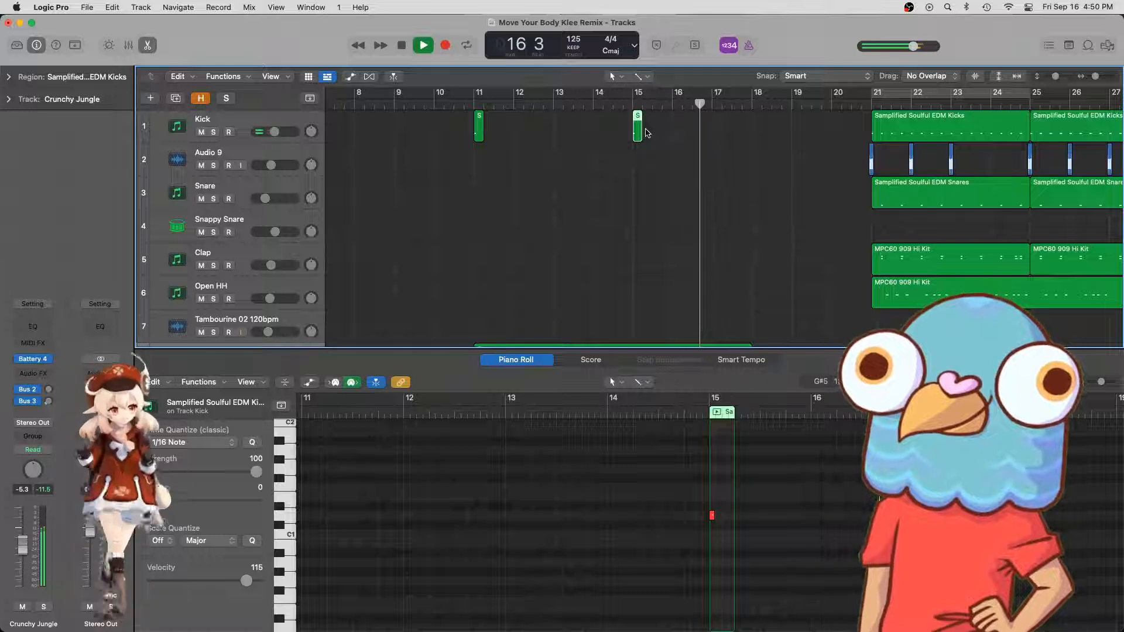
pyautogui.press('space')
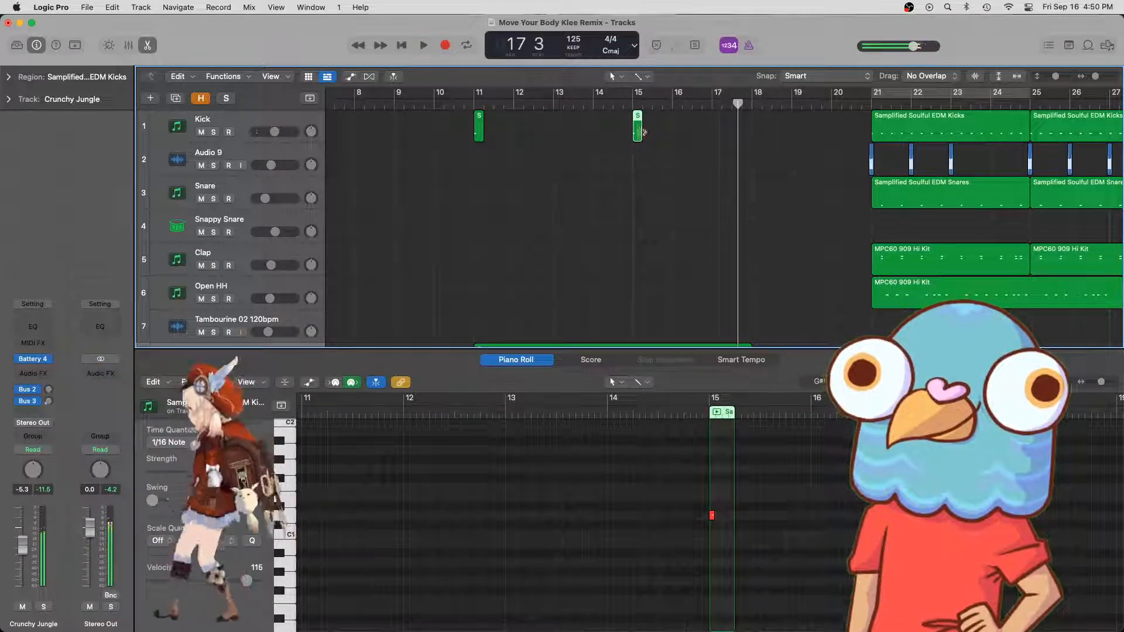
# - Copy the Kick hit to bars 16, 16 3, 17, 17 2 and 17 3, and play the accelerating kicks
pyautogui.moveTo(638, 134); pyautogui.dragTo(736, 136)
pyautogui.press('super+z')
pyautogui.moveTo(671, 115); pyautogui.dragTo(668, 111)
pyautogui.press('space')
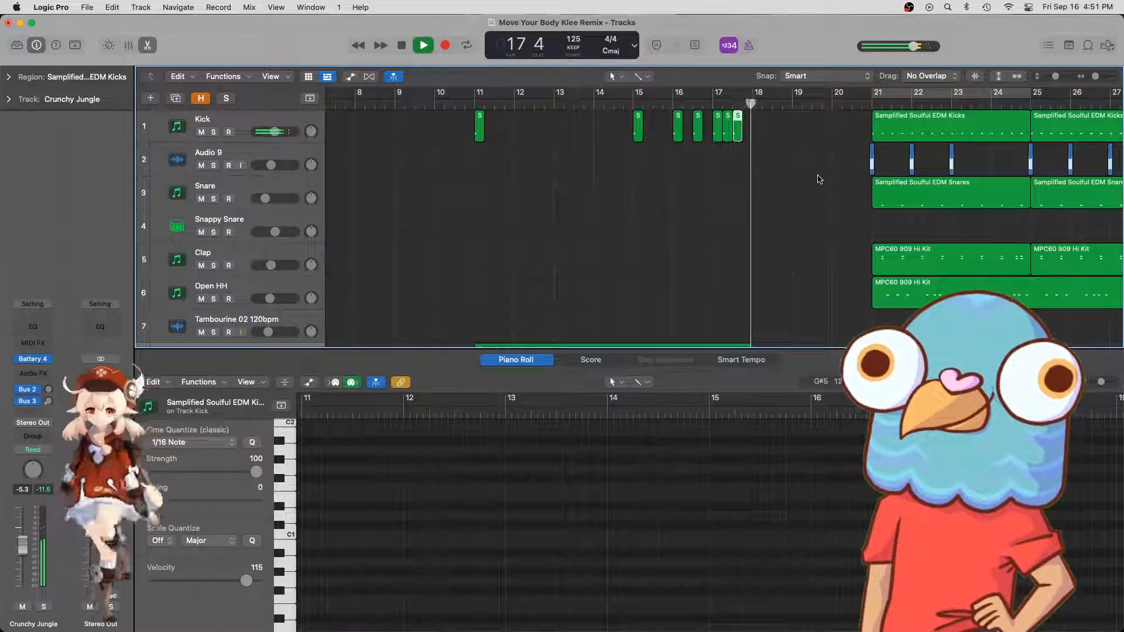
# - Copy the track 12 Crash Cymbal region from bar 21 to 17 3 and play from bar 17
pyautogui.scroll(-5, 757, 192)
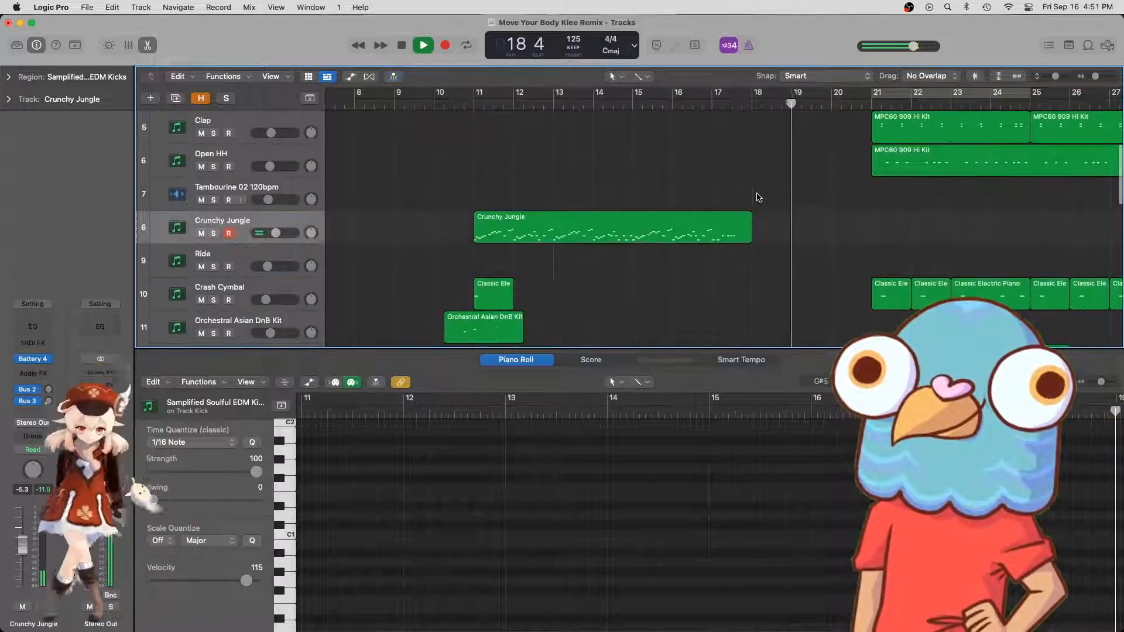
pyautogui.scroll(-1, 784, 239)
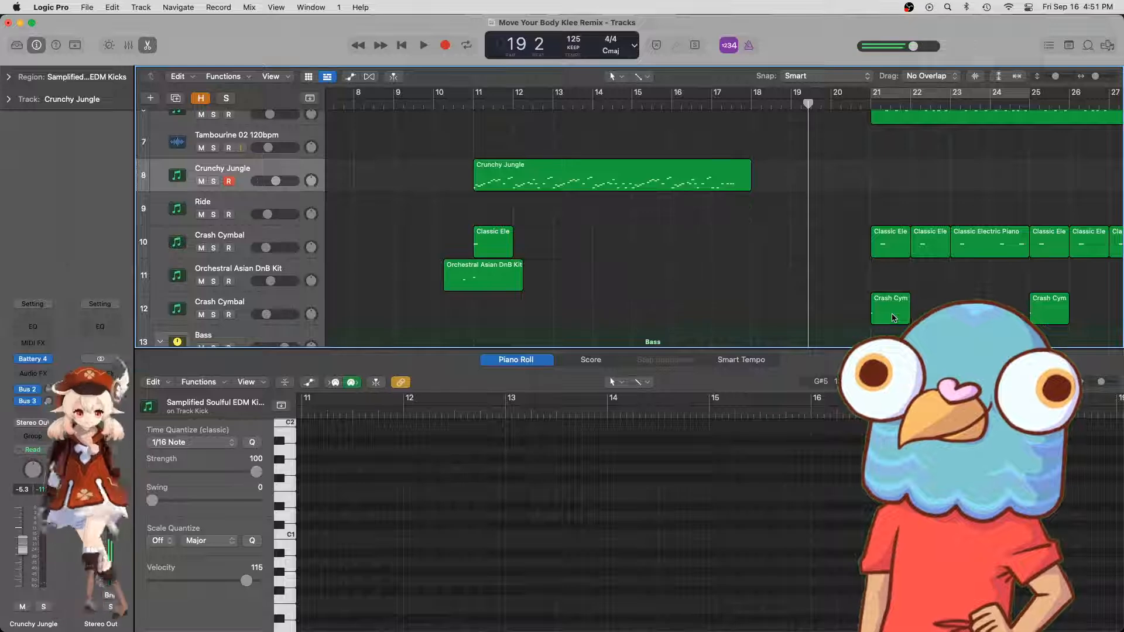
pyautogui.moveTo(894, 318); pyautogui.dragTo(756, 312)
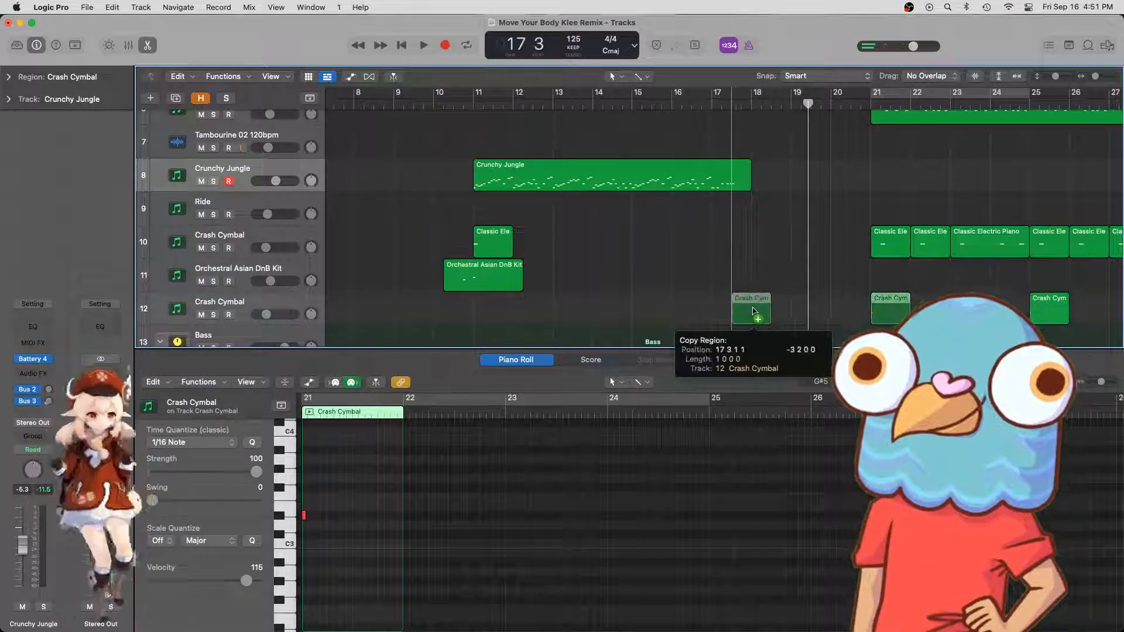
pyautogui.click(710, 107)
pyautogui.scroll(-1, 738, 170)
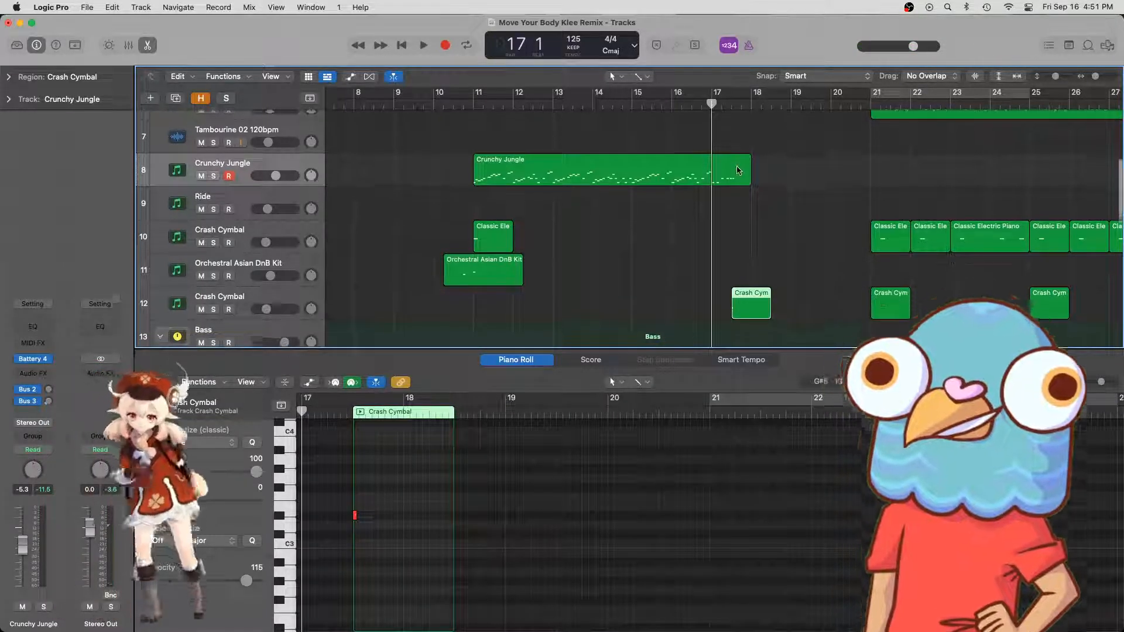
pyautogui.press('space')
pyautogui.scroll(-1, 739, 171)
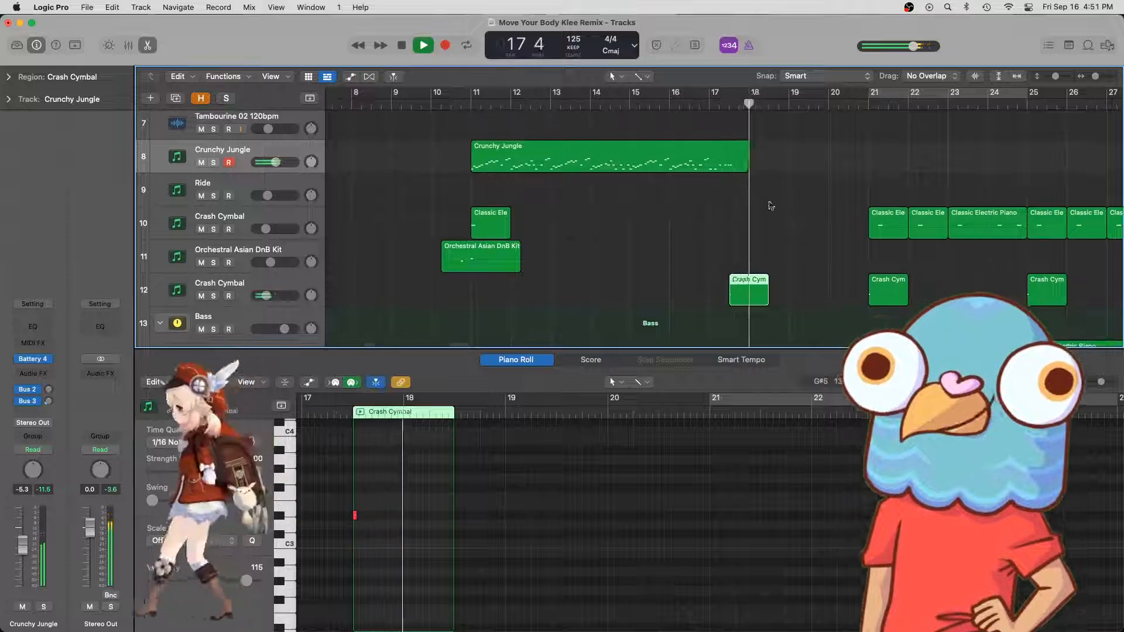
pyautogui.press('space')
pyautogui.scroll(-3, 893, 261)
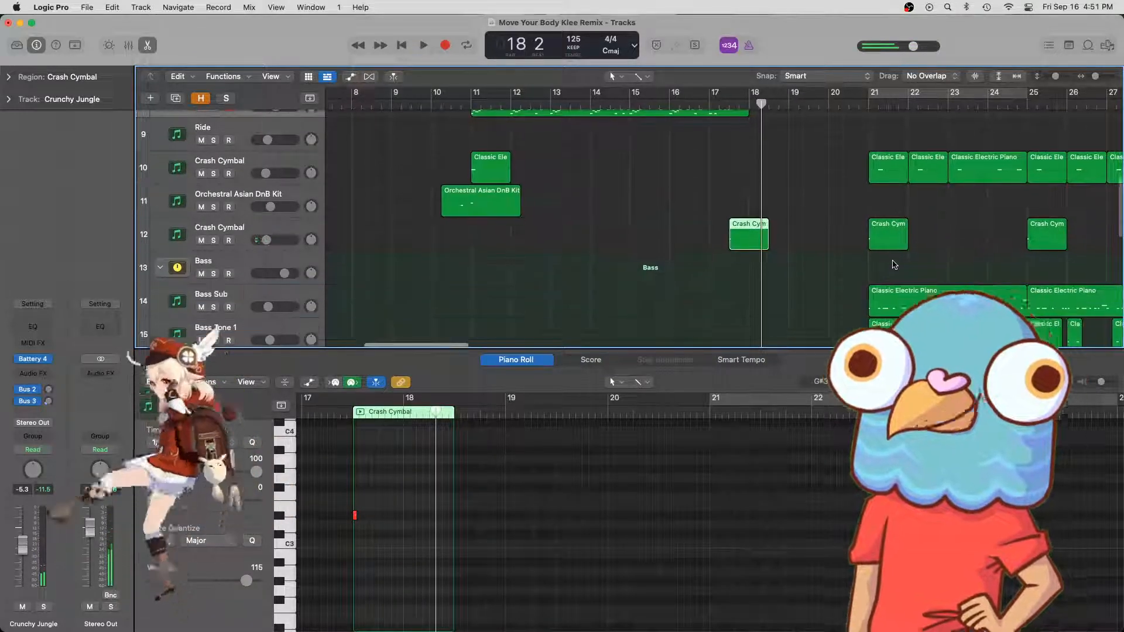
pyautogui.click(876, 214)
pyautogui.moveTo(880, 169); pyautogui.dragTo(562, 168)
pyautogui.press('cmd+z')
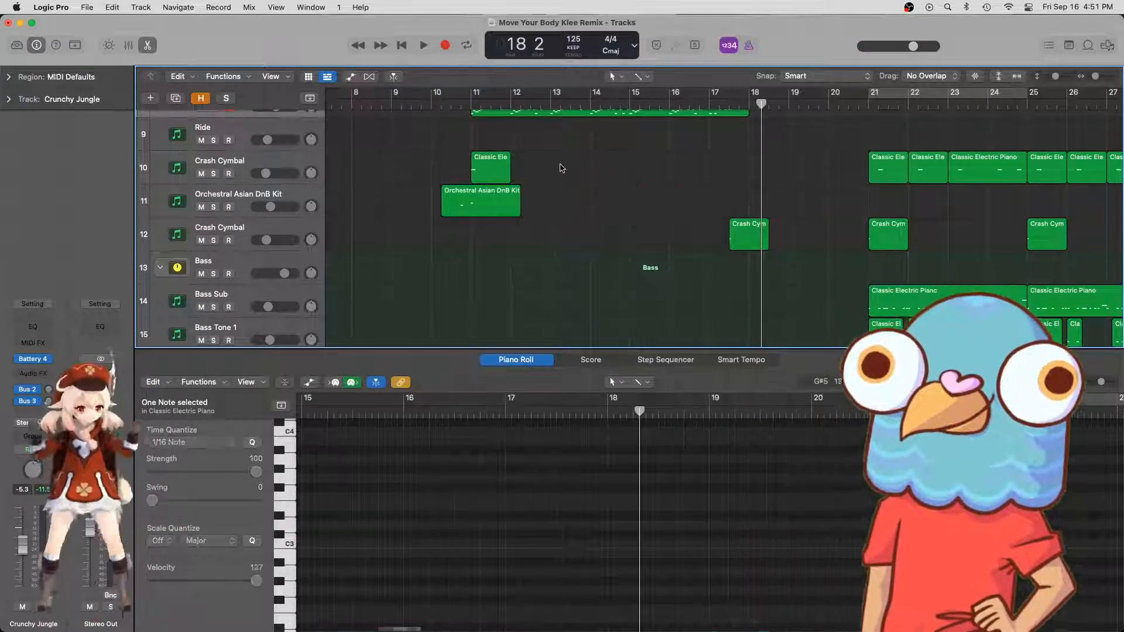
# - Copy the track 10 crash region from bar 11 to bars 15, 16, 17 and 17 2, and play from bar 15
pyautogui.moveTo(492, 169); pyautogui.dragTo(649, 177)
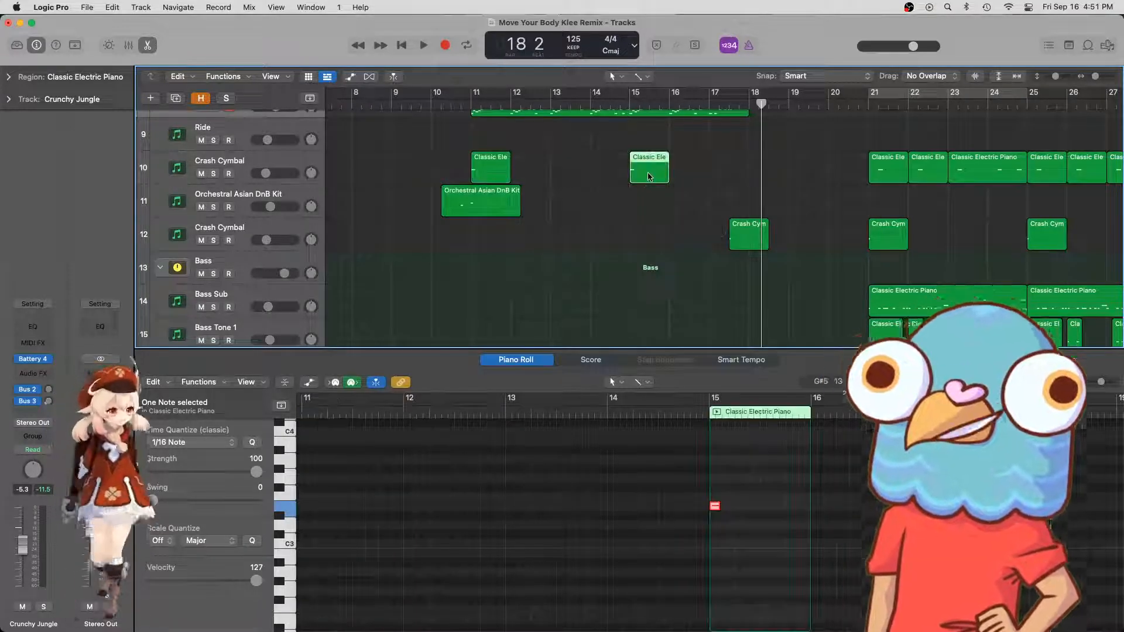
pyautogui.press('super+r')
pyautogui.press('super+r')
pyautogui.moveTo(724, 173); pyautogui.dragTo(742, 174)
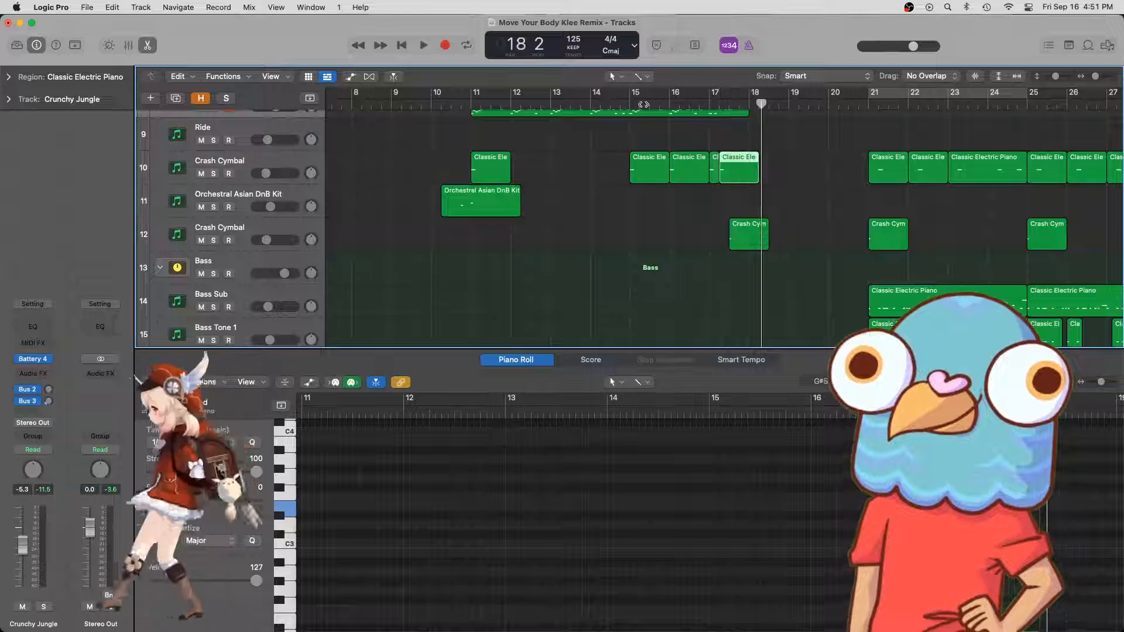
pyautogui.click(629, 104)
pyautogui.press('space')
pyautogui.scroll(5, 742, 164)
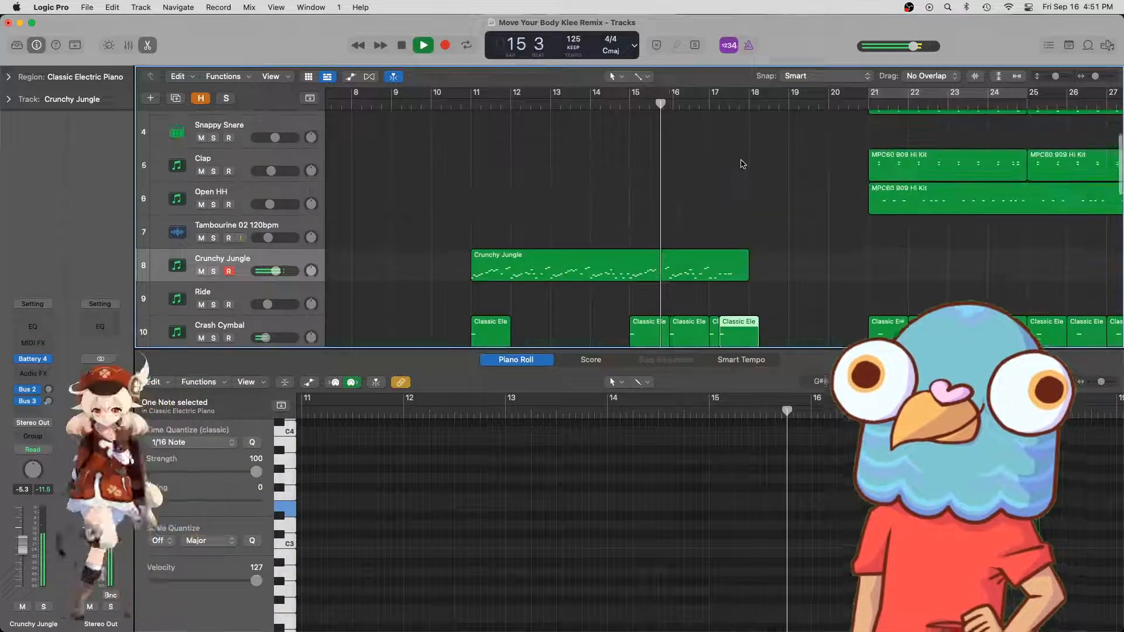
pyautogui.scroll(-5, 742, 164)
pyautogui.scroll(2, 742, 164)
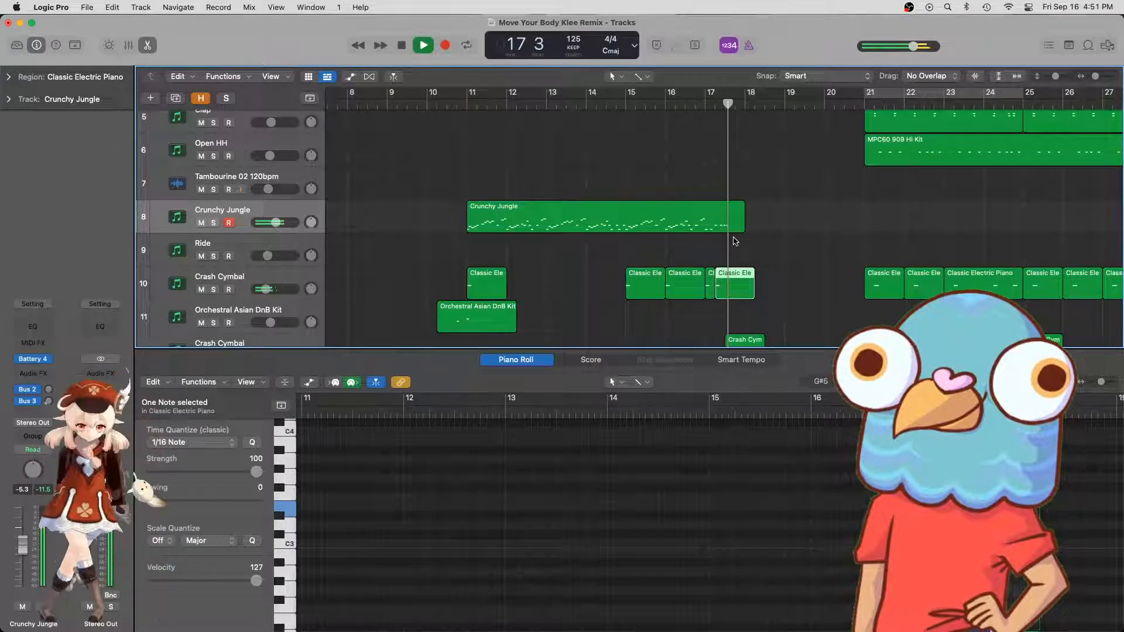
pyautogui.press('space')
# - Add another copy of the track 10 crash region at 16 3 and play the buildup from bar 14
pyautogui.moveTo(704, 292)
pyautogui.mouseDown()
pyautogui.moveTo(679, 292)
pyautogui.moveTo(692, 293)
pyautogui.mouseUp()
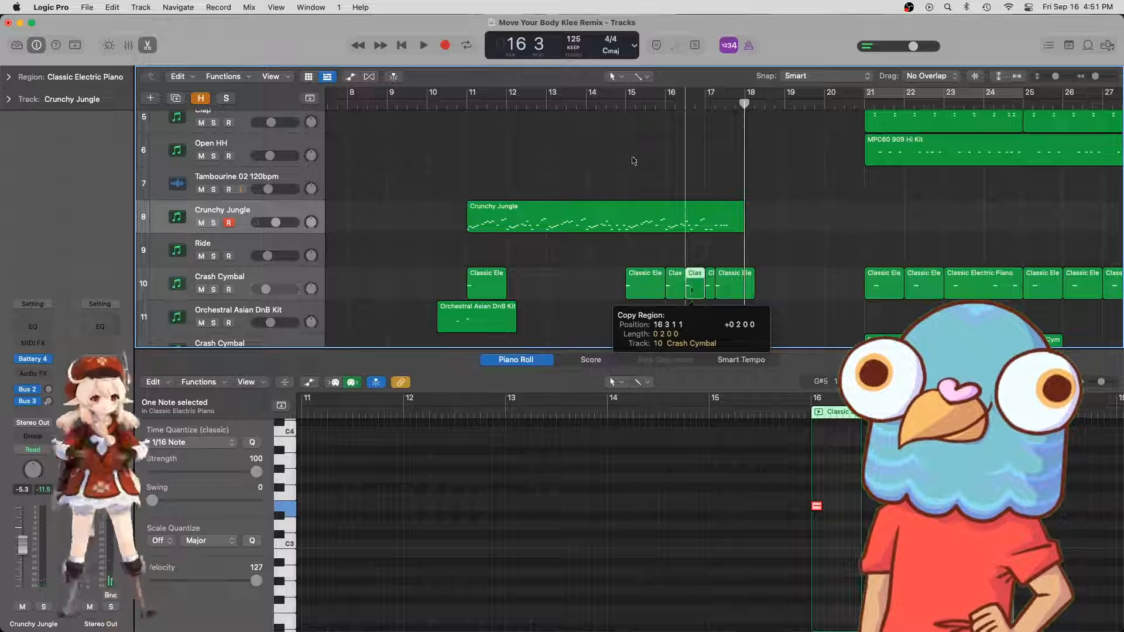
pyautogui.click(607, 104)
pyautogui.press('space')
pyautogui.scroll(-1, 745, 188)
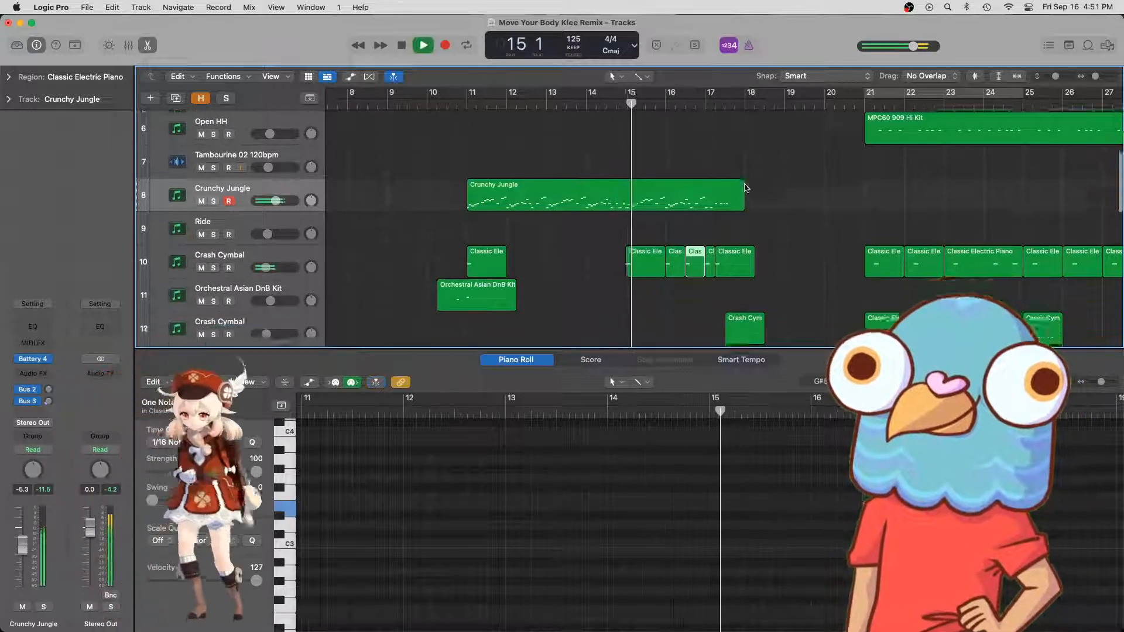
pyautogui.scroll(-8, 745, 187)
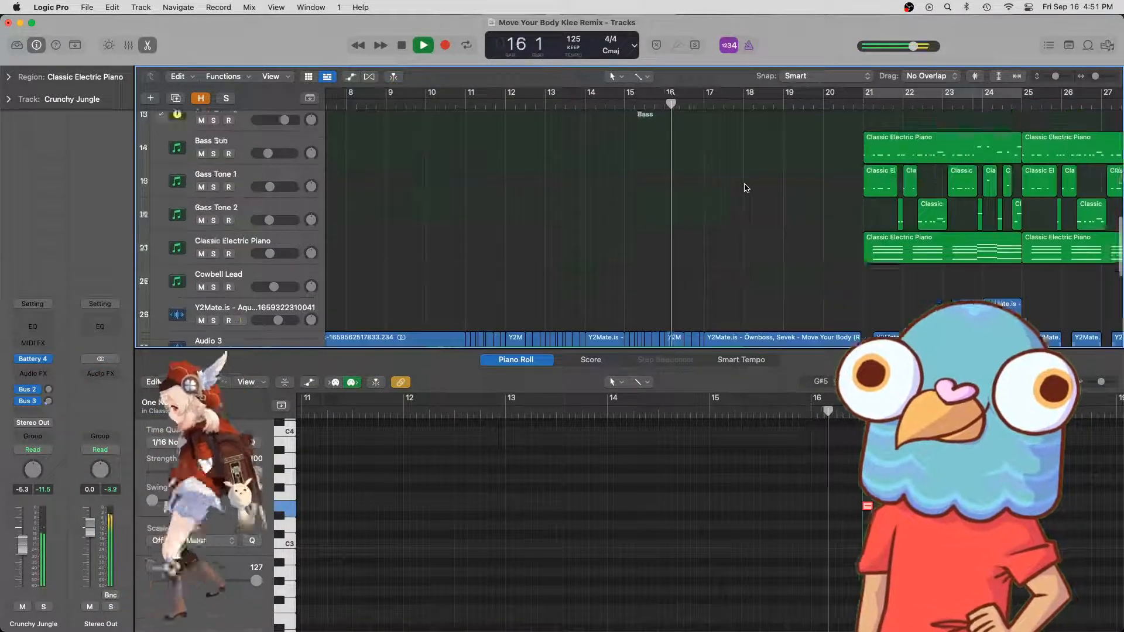
pyautogui.scroll(8, 745, 188)
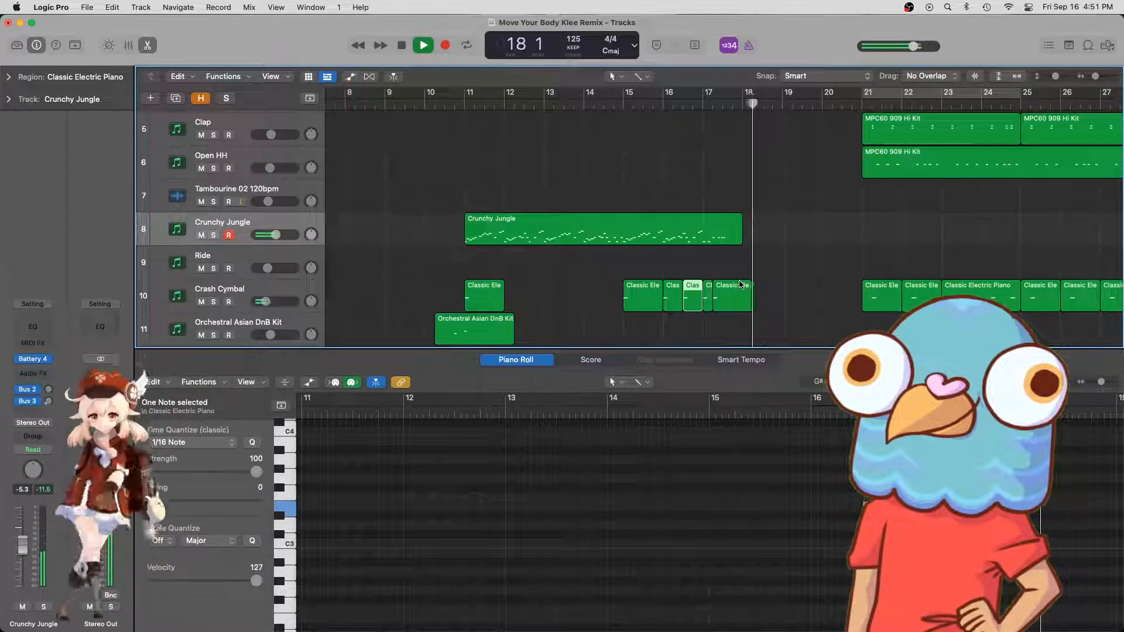
# - Copy the last track 10 crash region to 17 3 in place of the track 12 crash, and play from 14 3
pyautogui.scroll(-3, 741, 285)
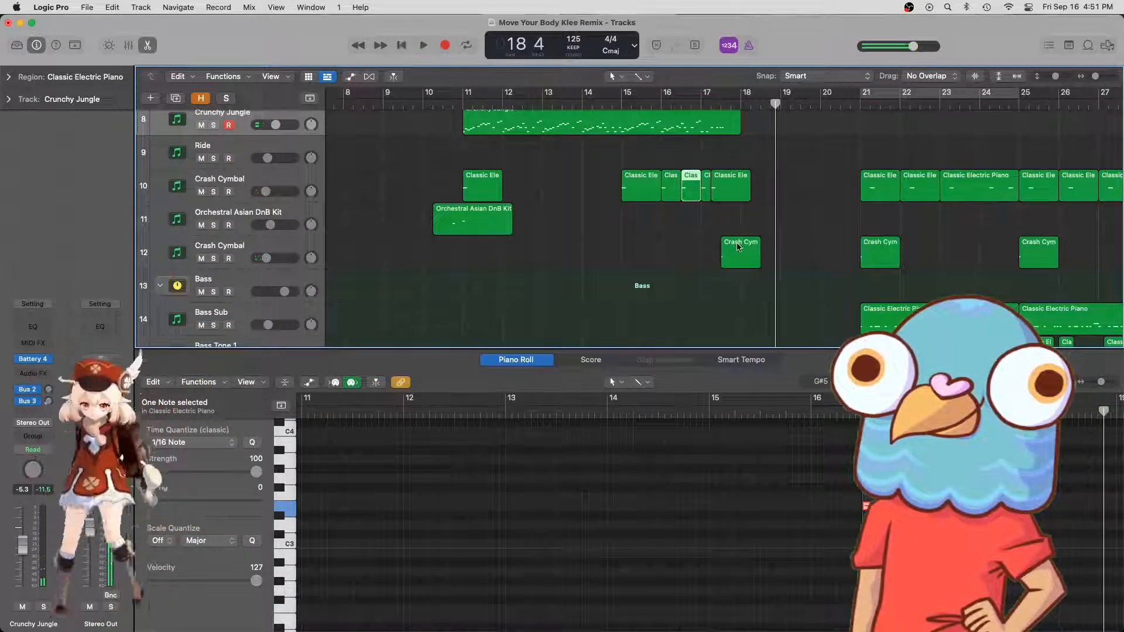
pyautogui.moveTo(731, 195); pyautogui.dragTo(741, 200)
pyautogui.click(602, 104)
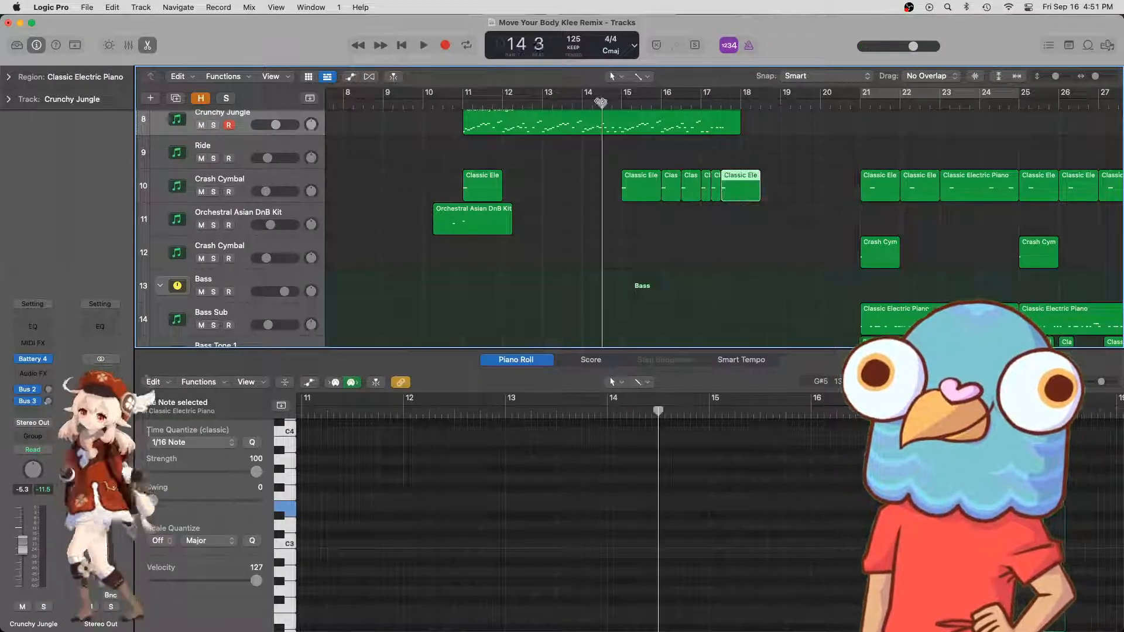
pyautogui.press('space')
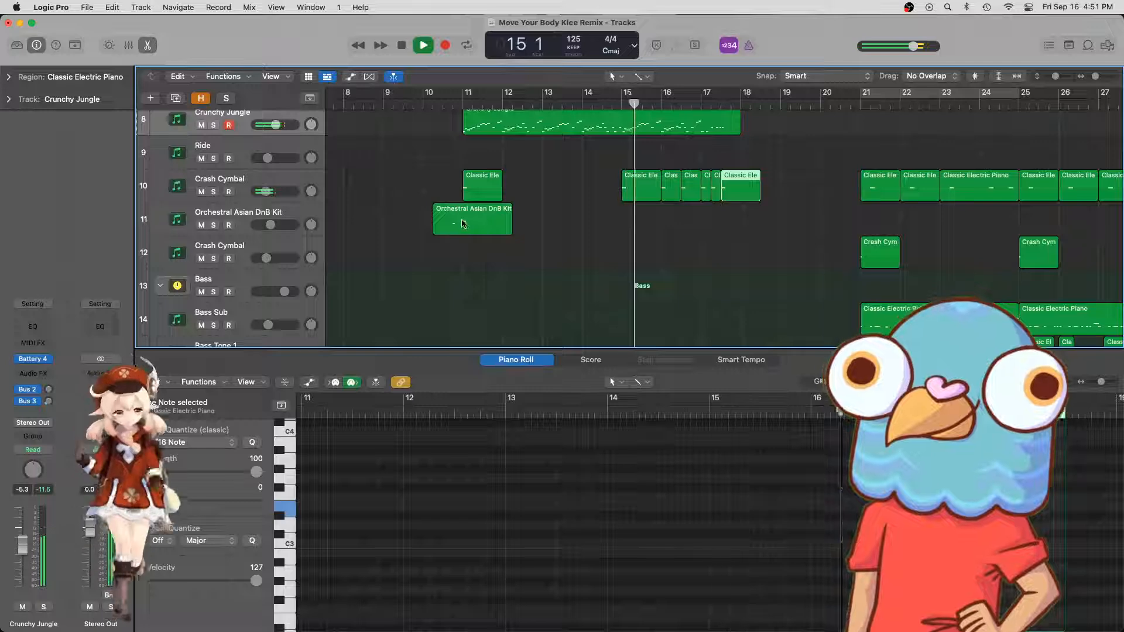
# - Copy the Orchestral Asian DnB Kit region from bar 10 to bar 14 and listen on through the drop to bar 26
pyautogui.moveTo(464, 224); pyautogui.dragTo(624, 225)
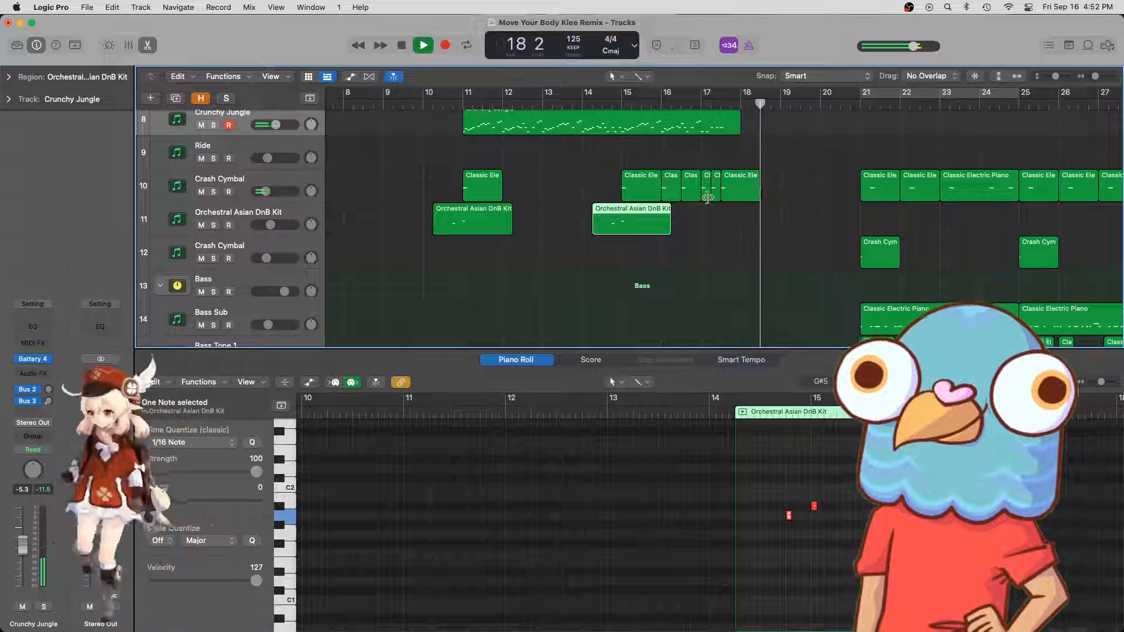
pyautogui.click(732, 221)
pyautogui.press('super+Left')
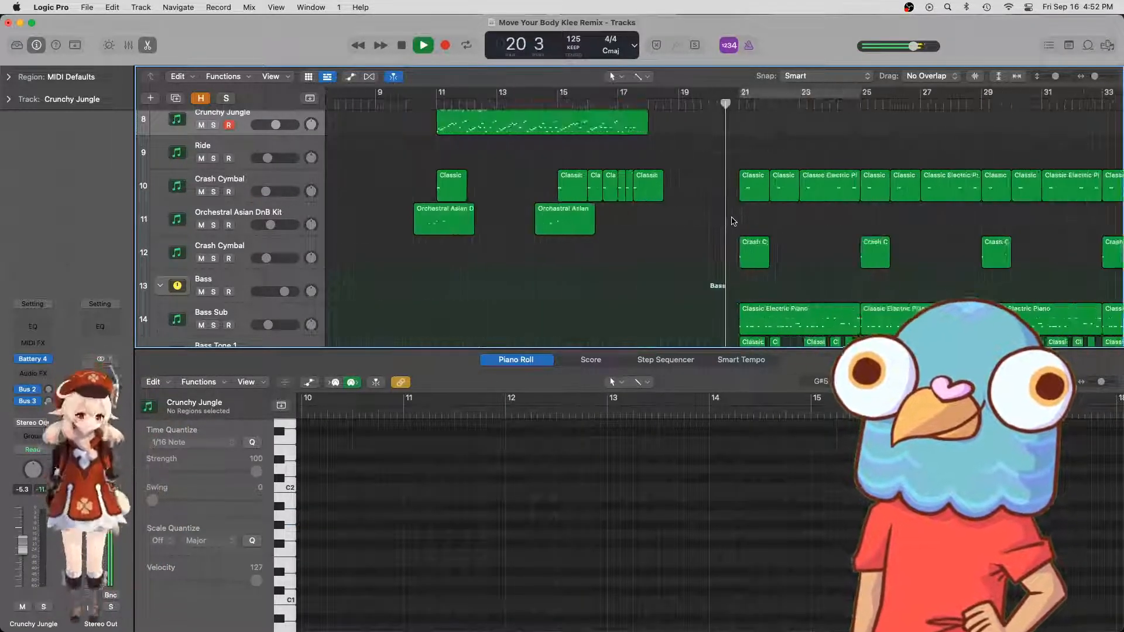
pyautogui.press('super+Left')
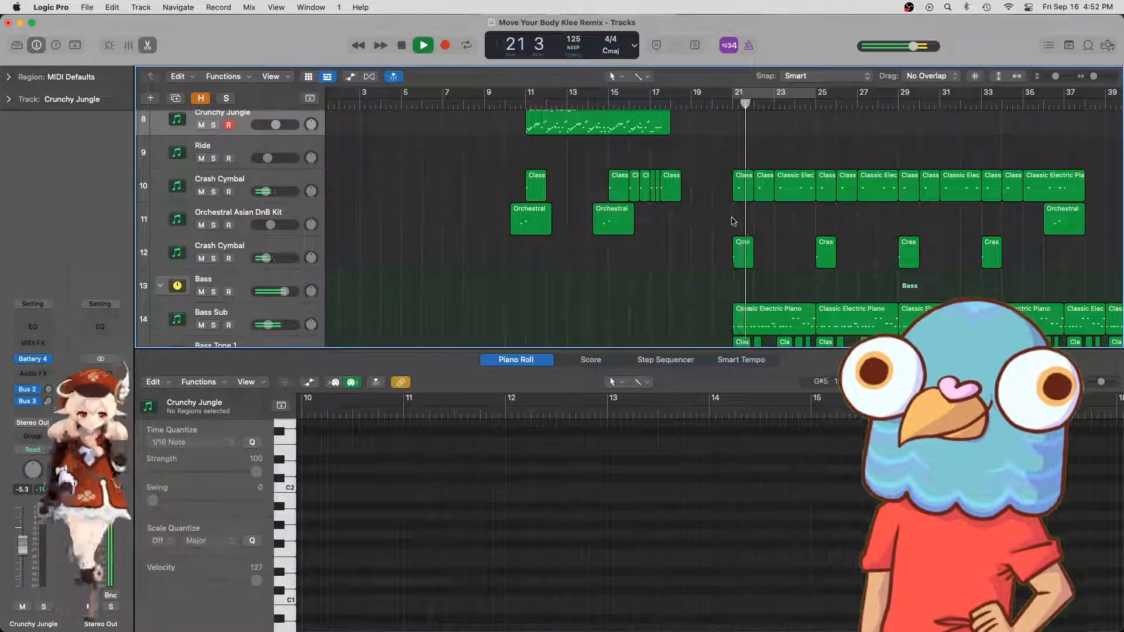
pyautogui.press('super+Left')
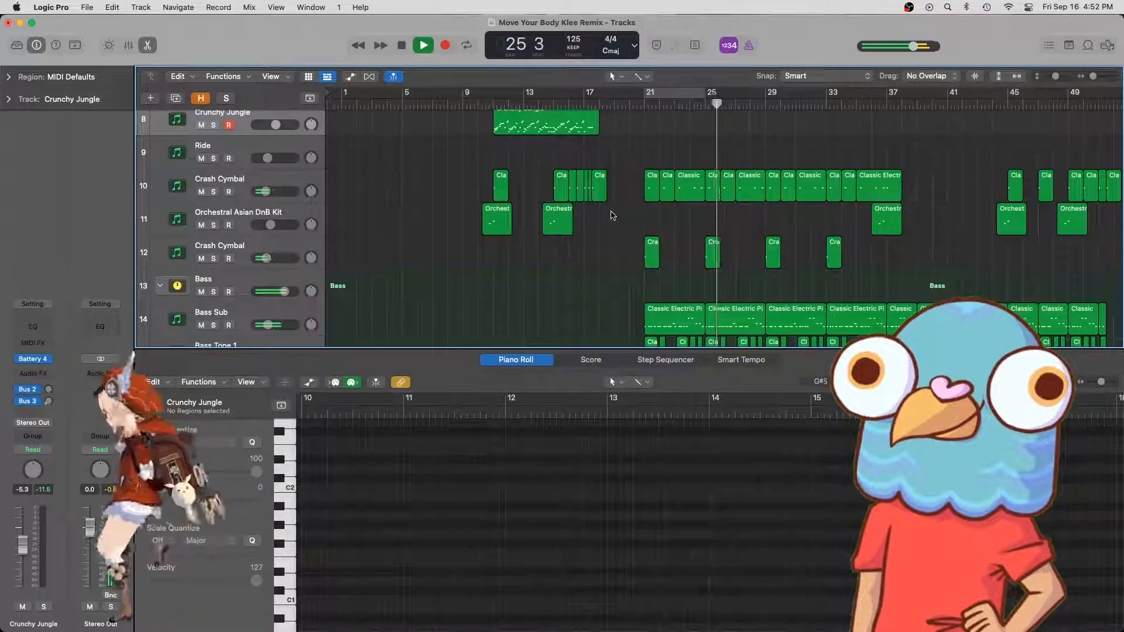
pyautogui.scroll(-5, 650, 223)
pyautogui.scroll(-8, 648, 225)
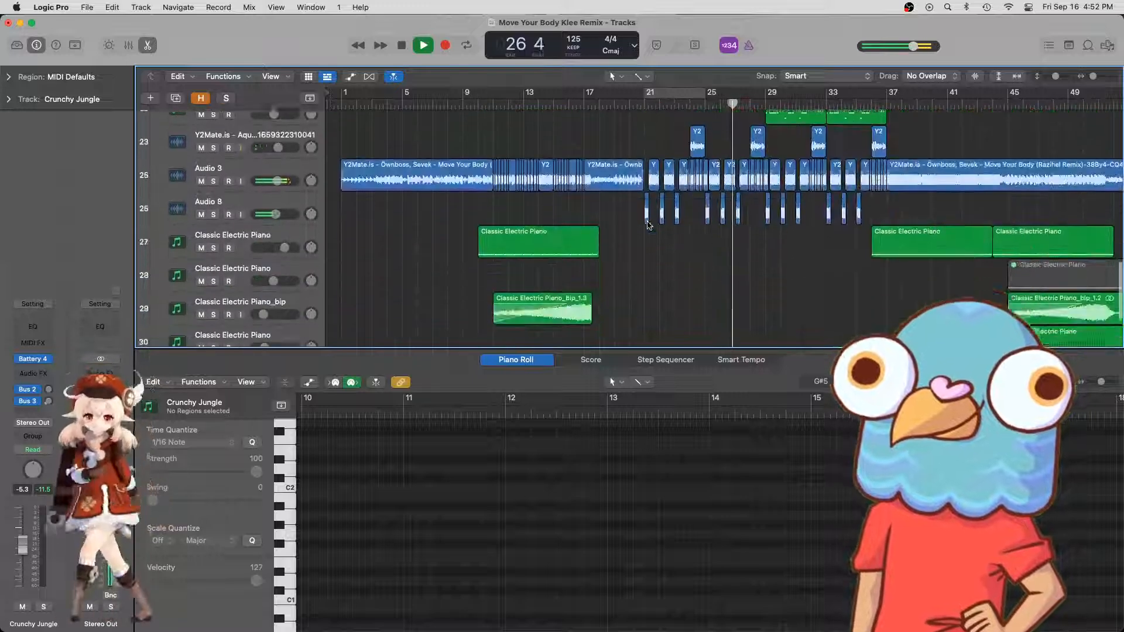
# - Look over the lower tracks around the drop during playback, stop, and set the playhead to bar 10
pyautogui.scroll(-4, 623, 256)
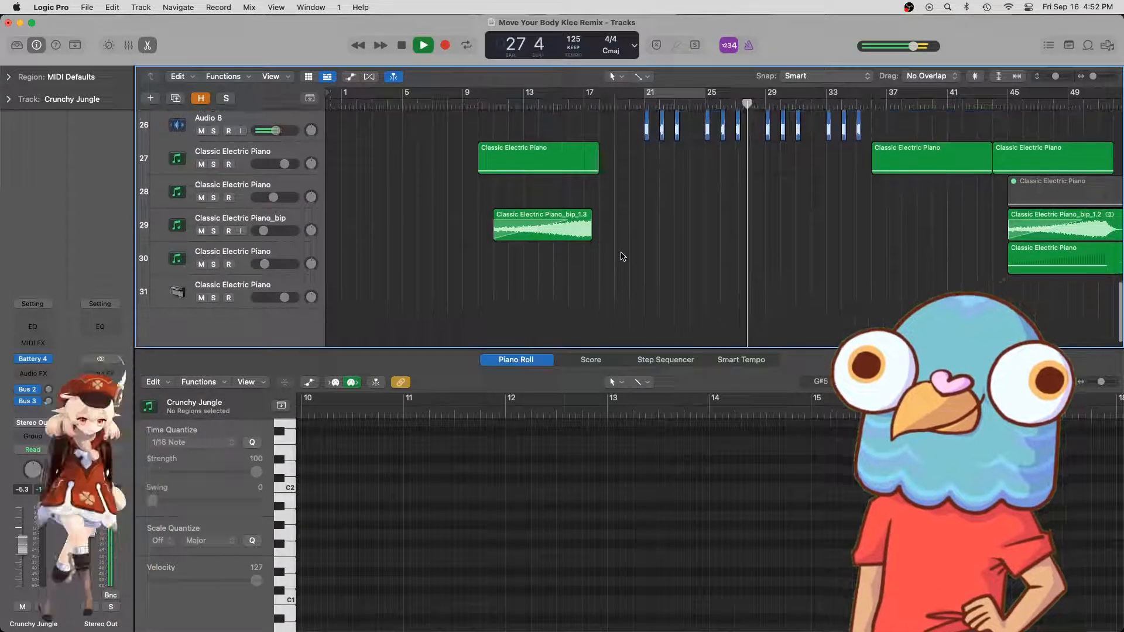
pyautogui.press('super+Left')
pyautogui.press('super+Left')
pyautogui.scroll(1, 605, 244)
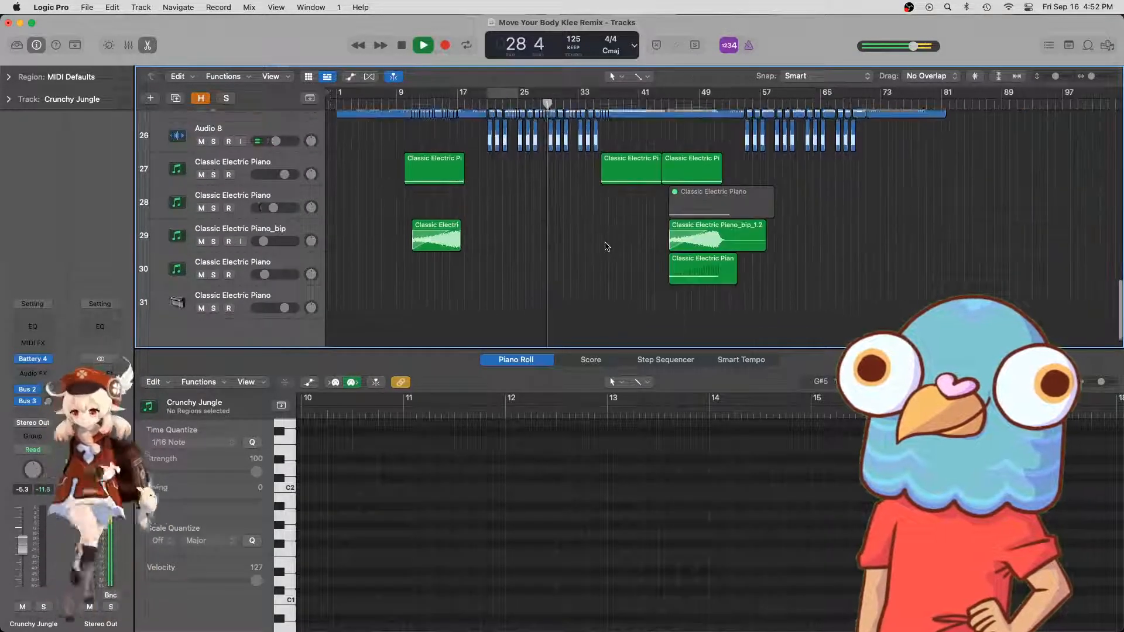
pyautogui.scroll(4, 571, 205)
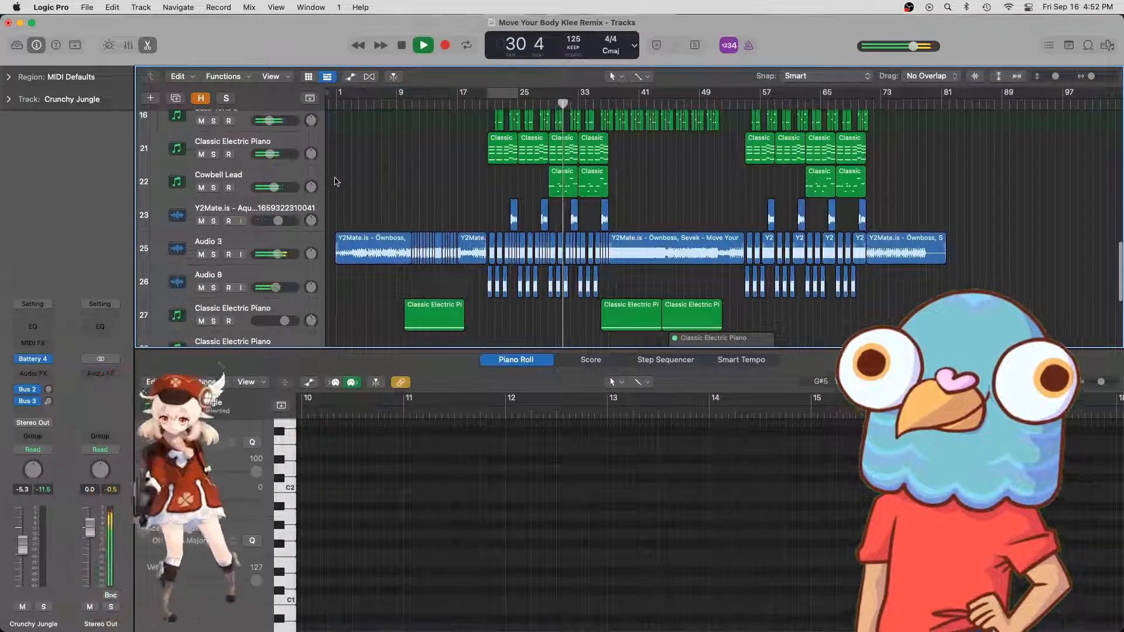
pyautogui.scroll(-3, 454, 198)
pyautogui.press('space')
pyautogui.click(402, 105)
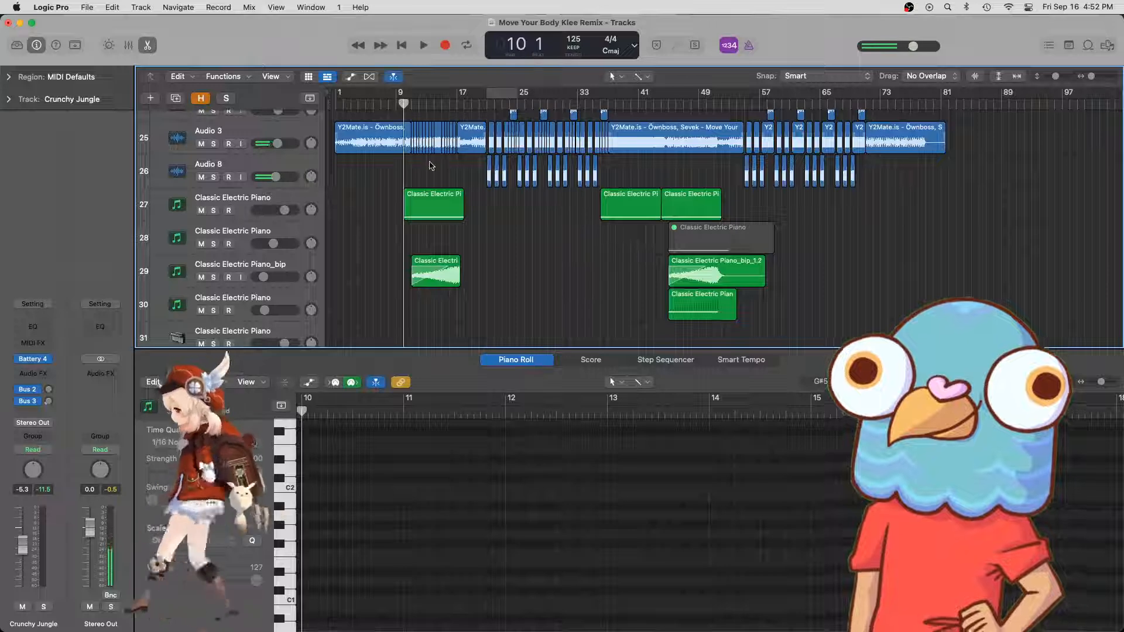
# - Copy the Cowbell Lead region from bar 29 to bar 11 and play the buildup from bar 10
pyautogui.scroll(10, 430, 166)
pyautogui.scroll(-3, 430, 165)
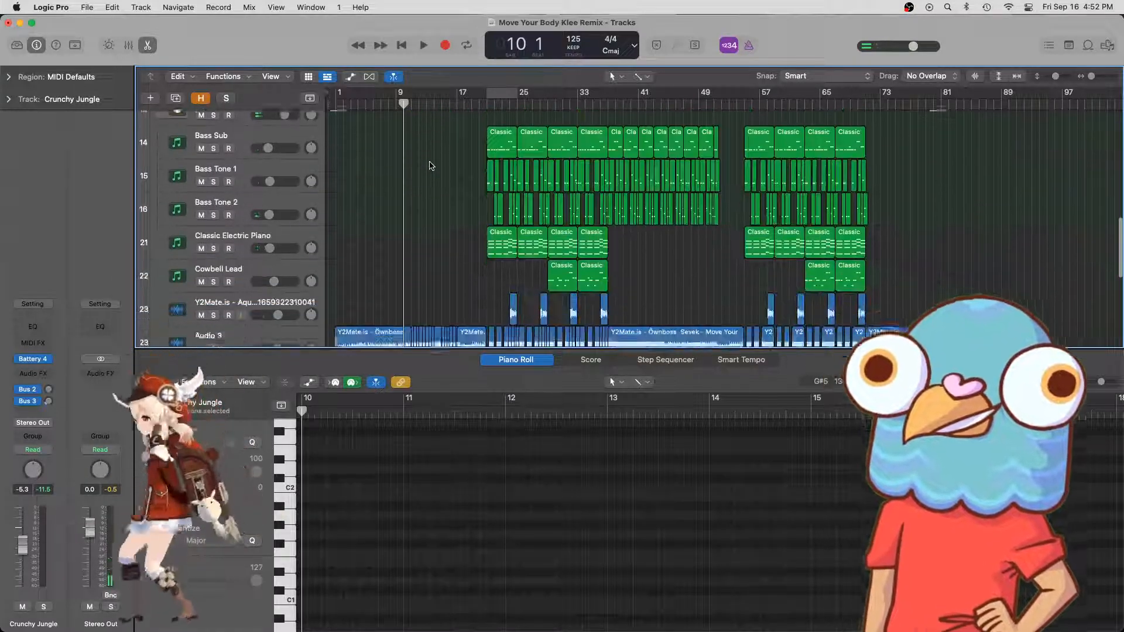
pyautogui.click(568, 252)
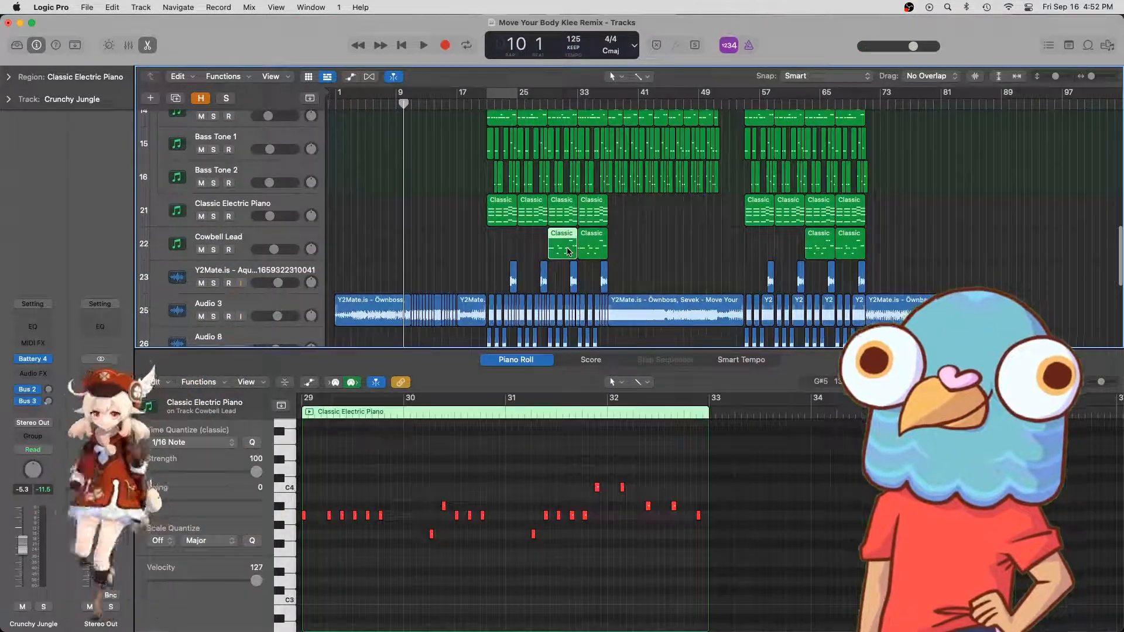
pyautogui.moveTo(568, 252); pyautogui.dragTo(430, 250)
pyautogui.press('space')
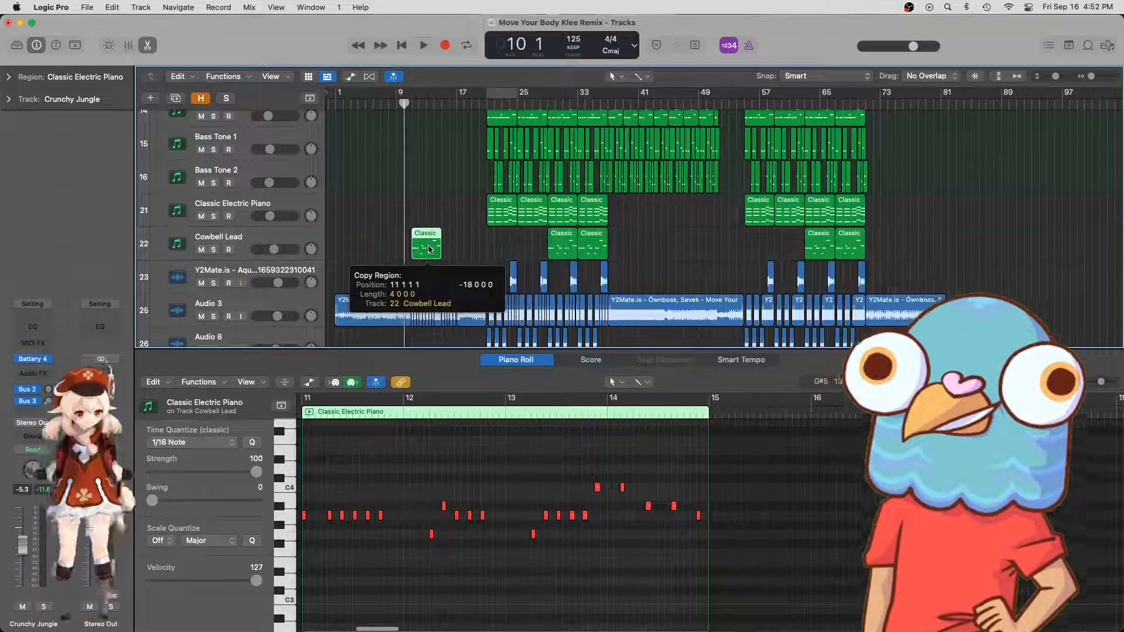
pyautogui.press('super+Right')
pyautogui.press('super+Right')
pyautogui.press('super+Right')
pyautogui.press('super+Right')
pyautogui.press('super+Right')
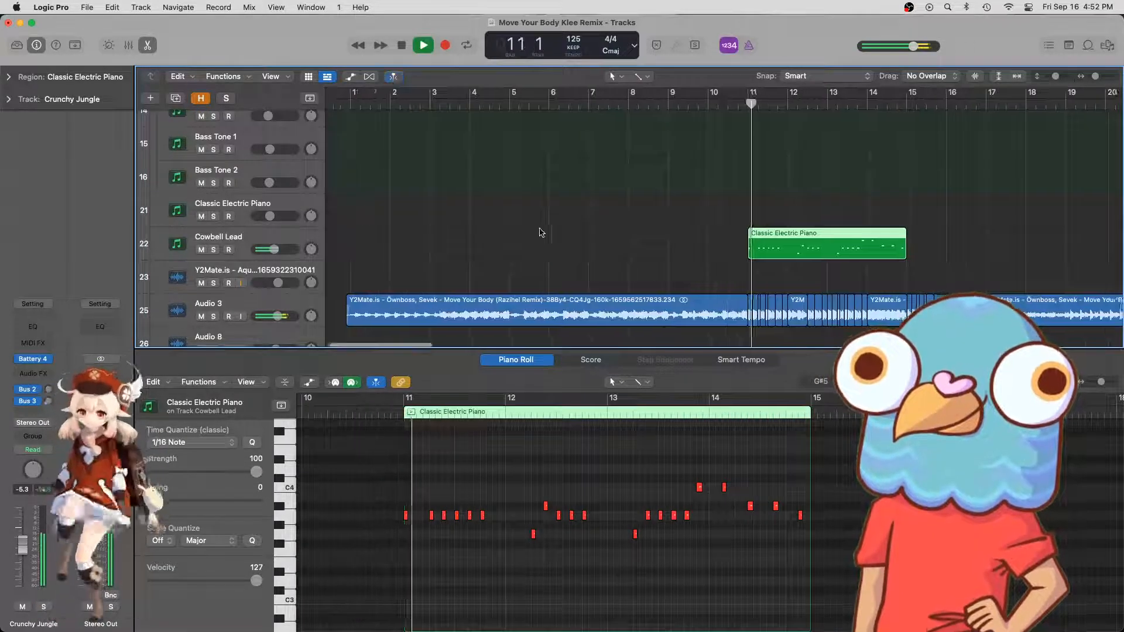
pyautogui.hscroll(3, 556, 240)
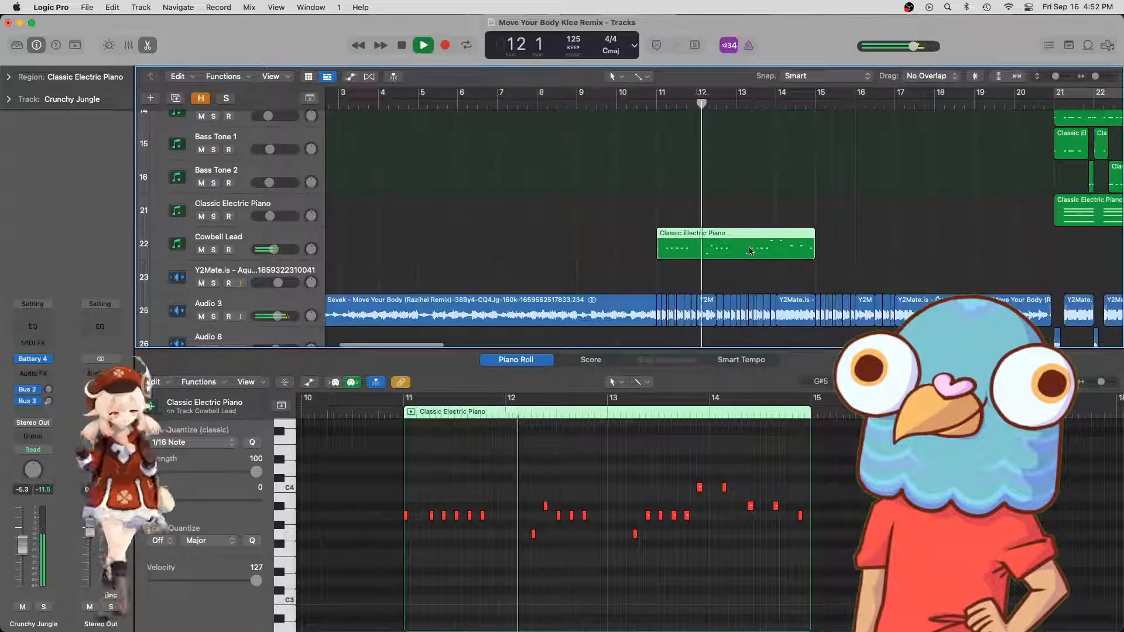
# - Split the copied Cowbell Lead region at bar 13 and copy its second half over the first half at bar 11
pyautogui.press('space')
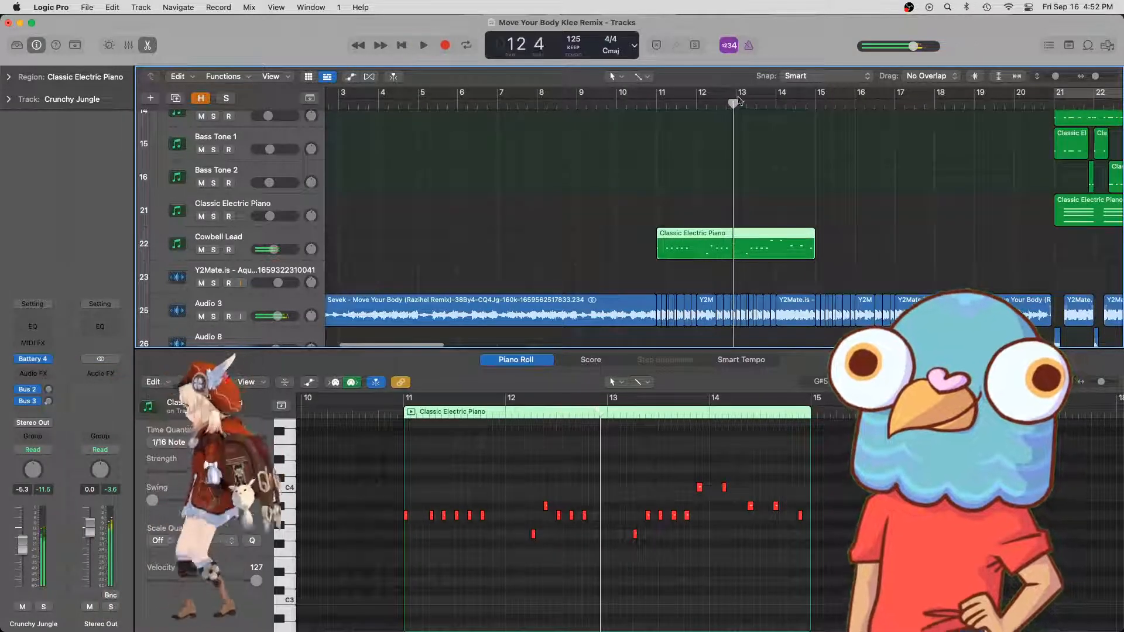
pyautogui.click(740, 100)
pyautogui.press('super+t')
pyautogui.moveTo(771, 254); pyautogui.dragTo(691, 254)
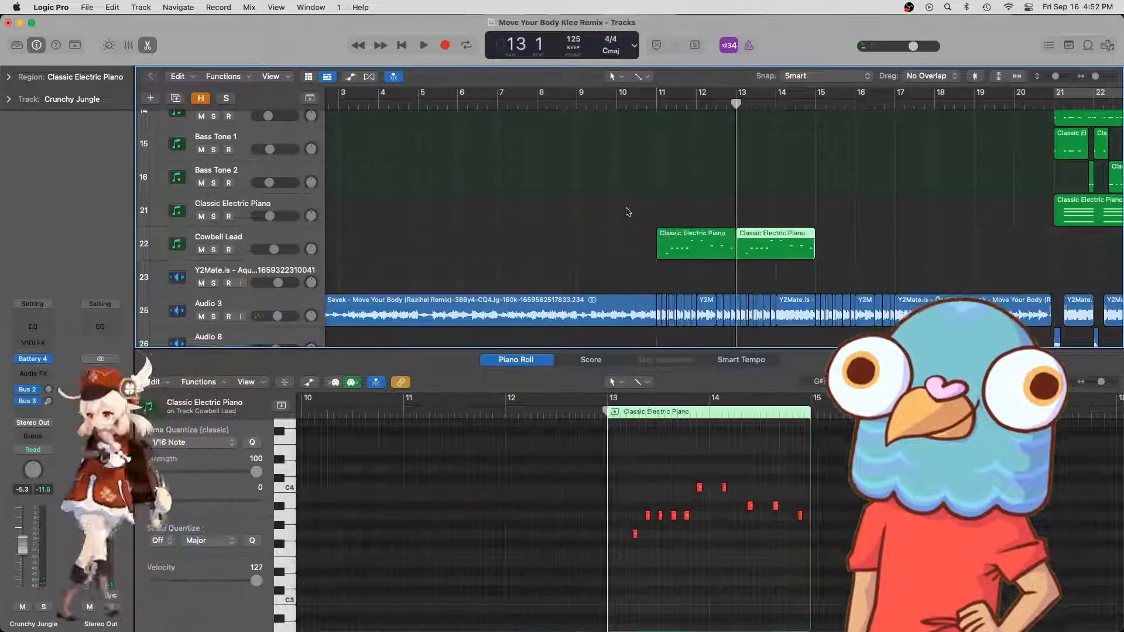
# - Play the cowbell part from bar 11, briefly soloing the Cowbell Lead track to check it
pyautogui.click(656, 106)
pyautogui.press('space')
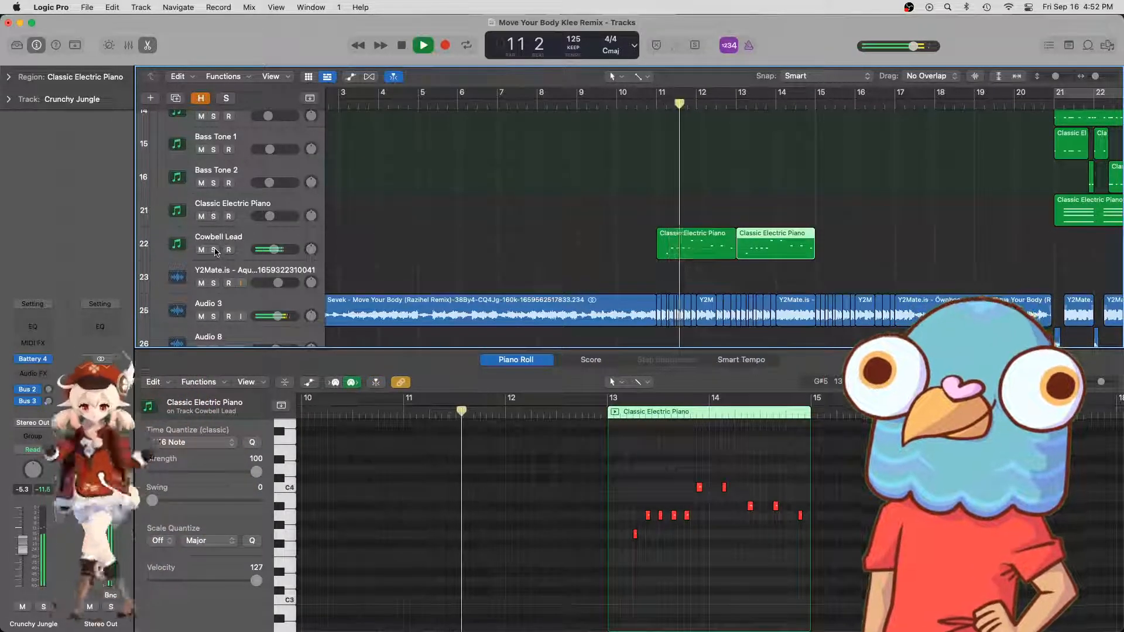
pyautogui.click(215, 250)
pyautogui.click(214, 249)
pyautogui.moveTo(275, 249)
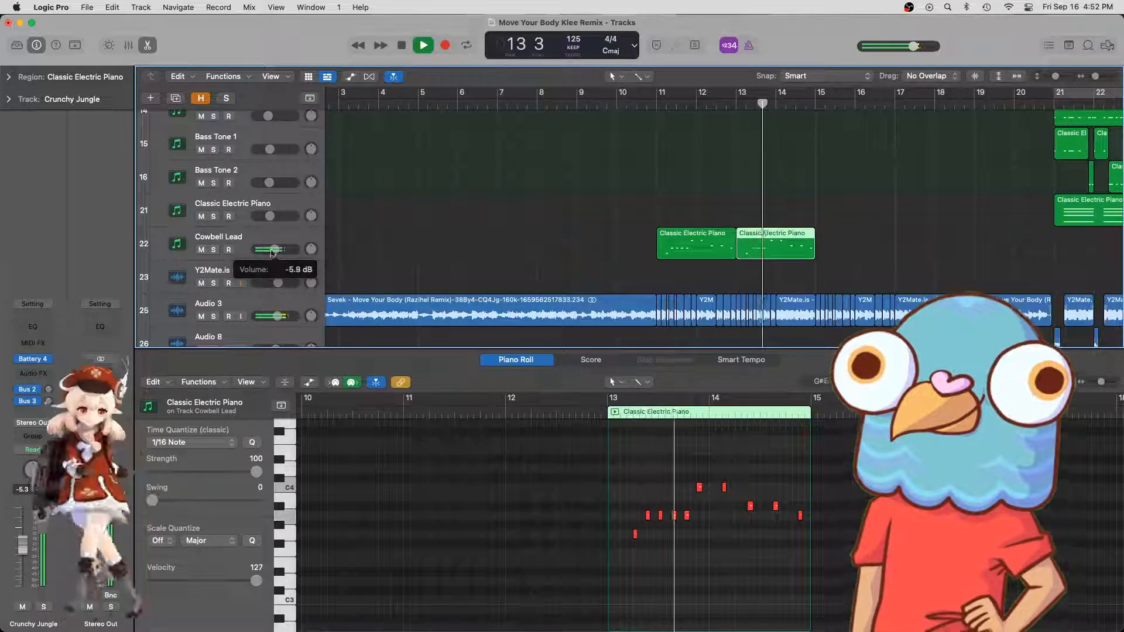
# - Select the Cowbell Lead regions at bars 11 and 13 and repeat them at bars 15 and 17
pyautogui.hscroll(3, 726, 234)
pyautogui.moveTo(739, 219); pyautogui.dragTo(656, 258)
pyautogui.press('super+r')
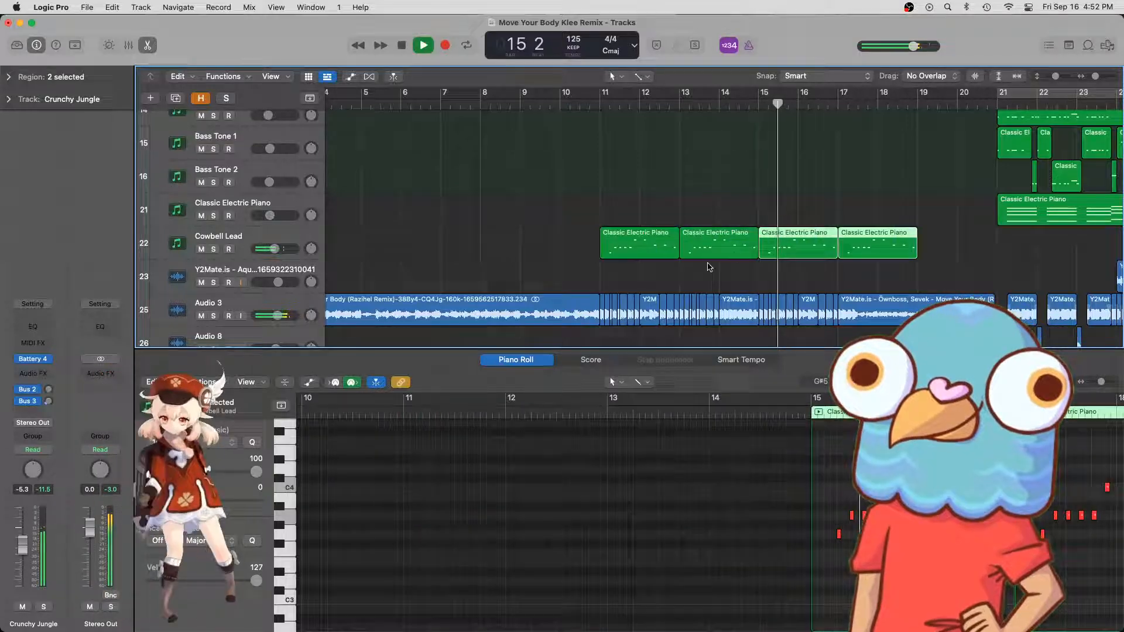
# - Try deleting the repeated Cowbell Lead region at bar 17, stop playback, and undo the deletion
pyautogui.hscroll(3, 813, 235)
pyautogui.click(804, 216)
pyautogui.click(804, 243)
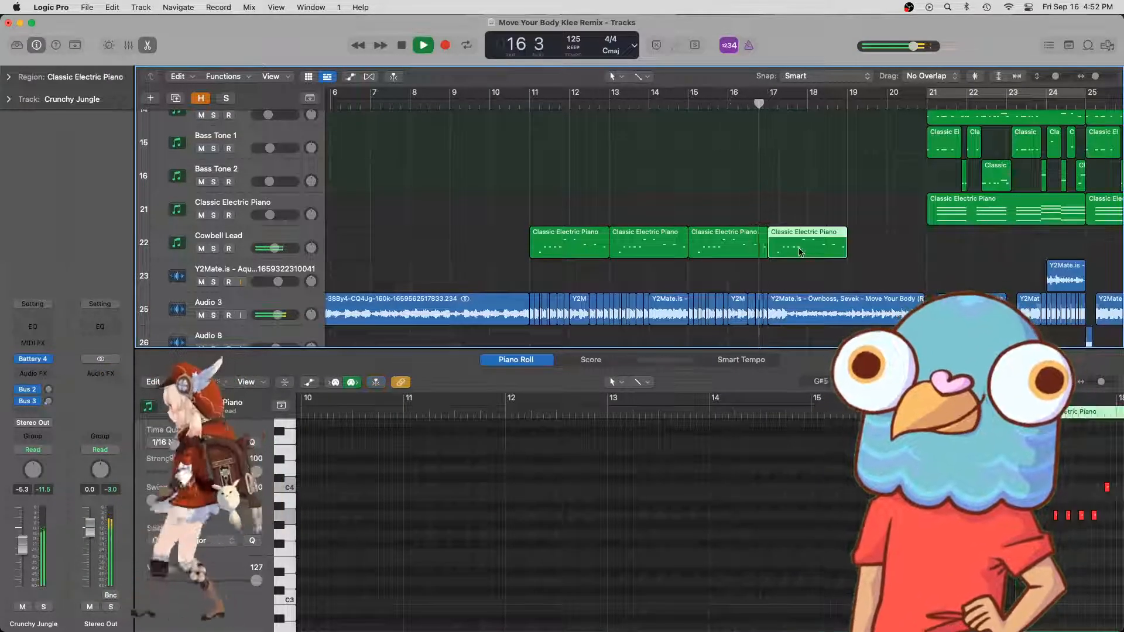
pyautogui.press('Delete')
pyautogui.press('space')
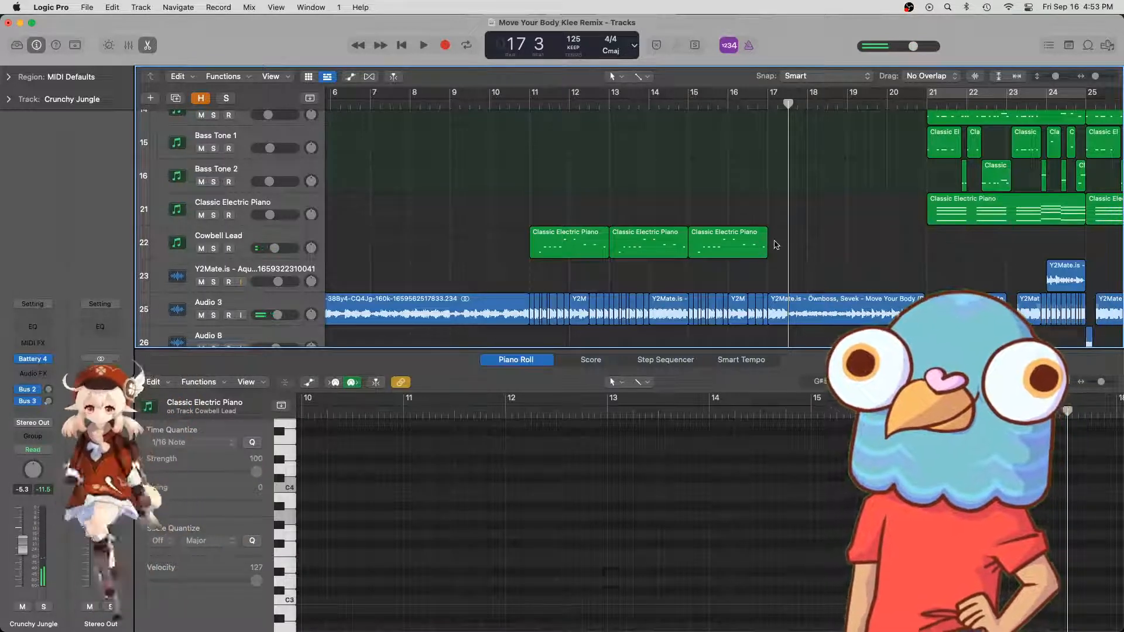
pyautogui.press('super+z')
# - Shorten the Cowbell Lead region at bar 17 to end just past 17 3, and listen on into the drop
pyautogui.press('super+Right')
pyautogui.press('super+Right')
pyautogui.press('super+Right')
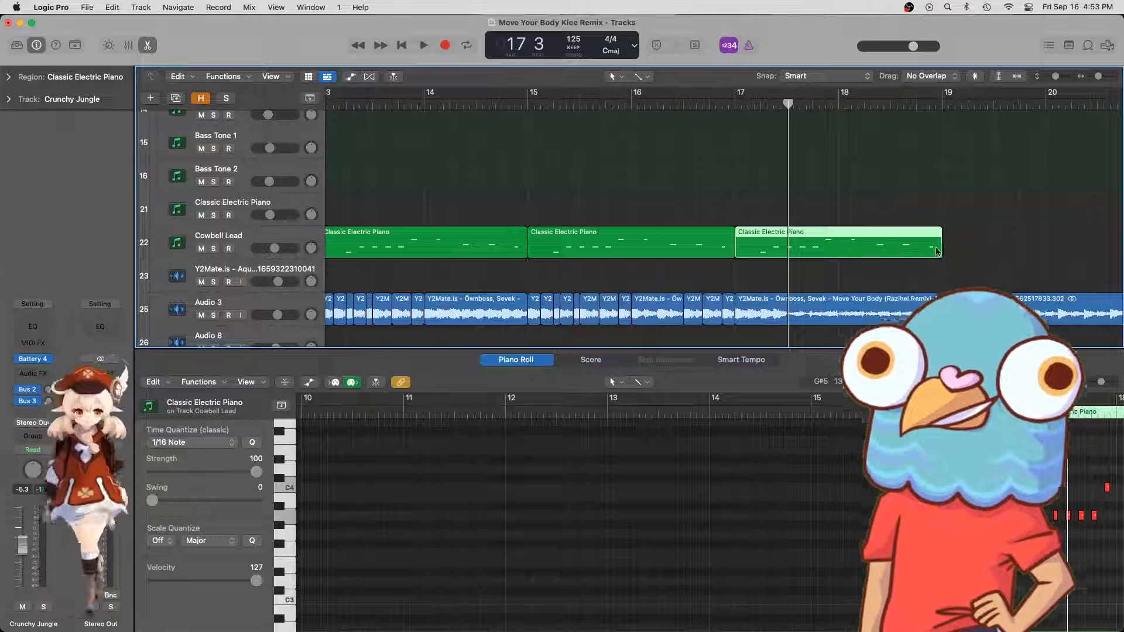
pyautogui.moveTo(917, 253); pyautogui.dragTo(795, 257)
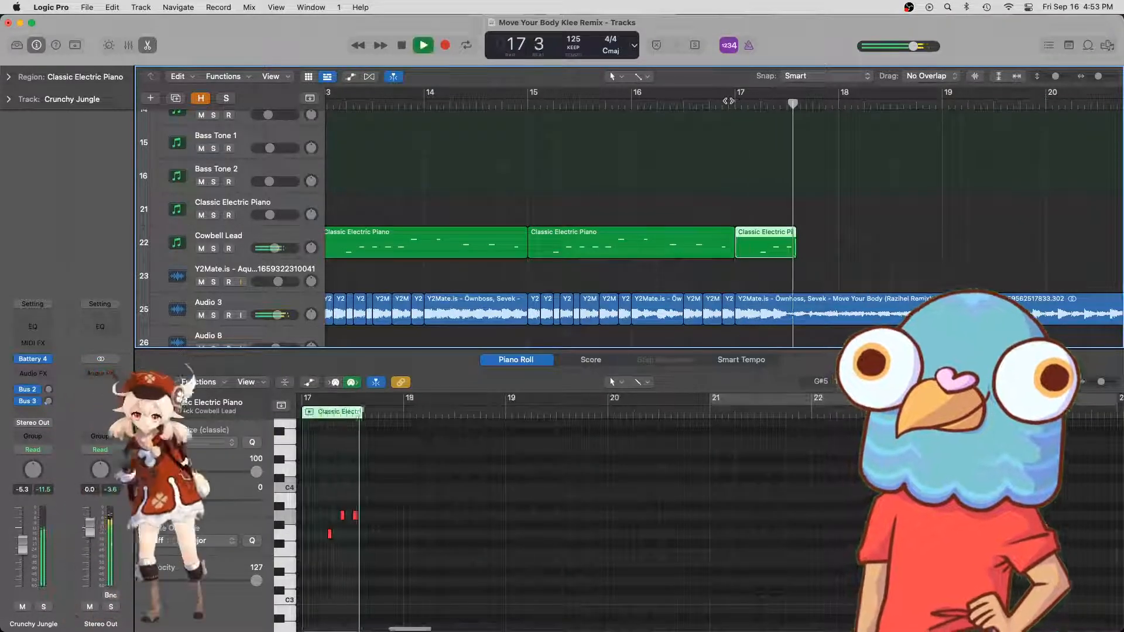
pyautogui.click(811, 233)
pyautogui.press('super+Left')
pyautogui.press('super+Left')
pyautogui.press('super+Left')
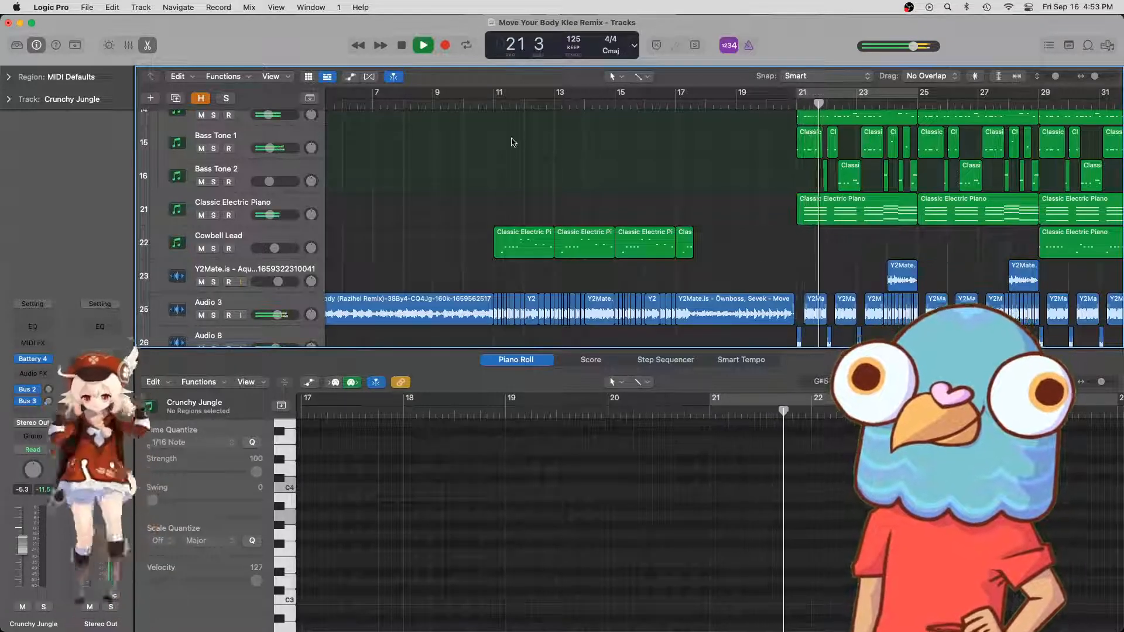
# - Play the arrangement from bar 10 and review the bass, cowbell and vocal tracks through the first drop to bar 38
pyautogui.click(465, 104)
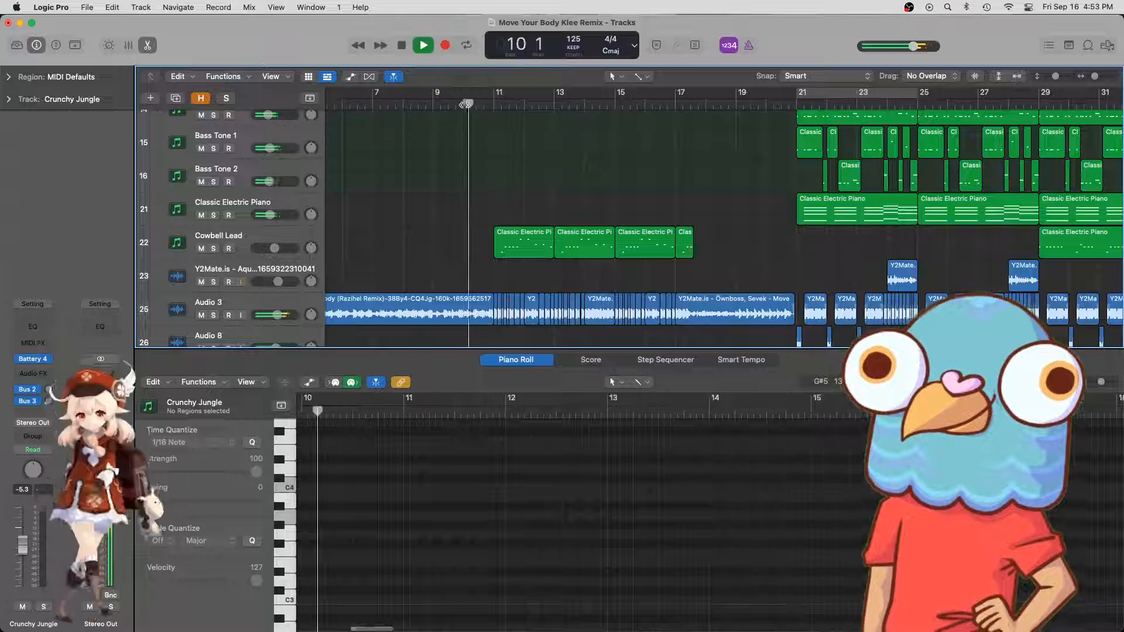
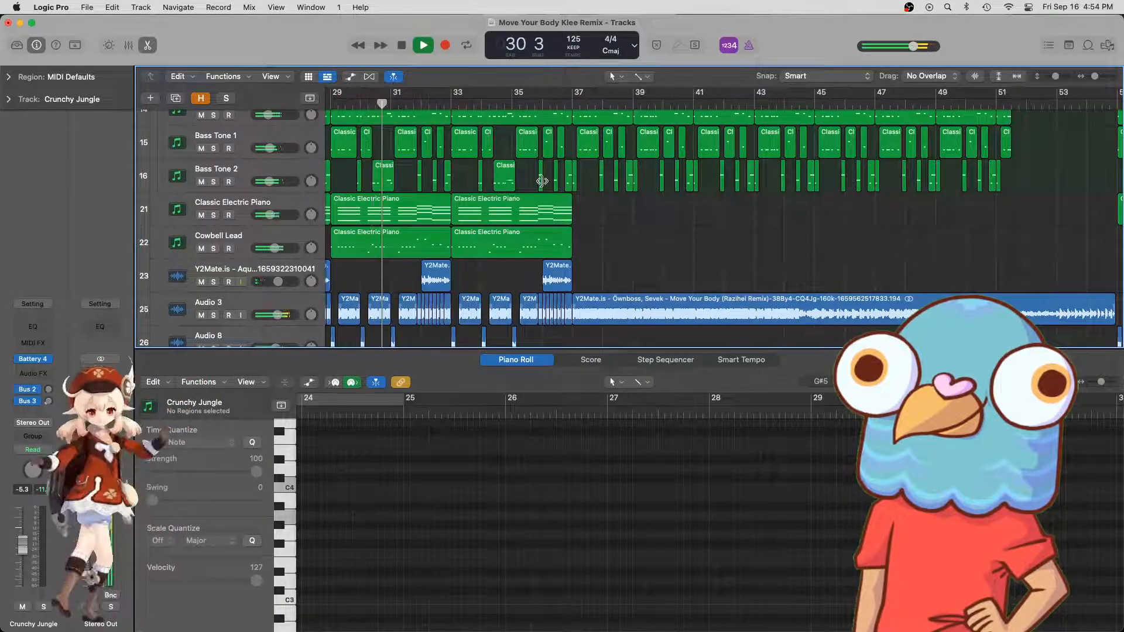
pyautogui.scroll(-6, 542, 181)
pyautogui.hscroll(-4, 543, 181)
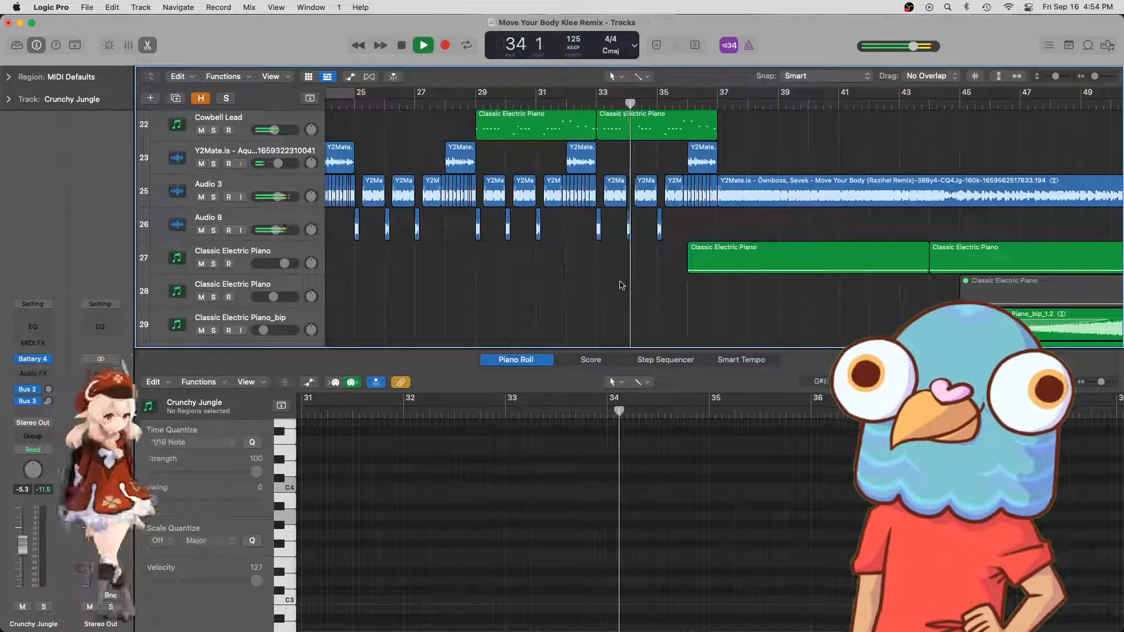
pyautogui.scroll(4, 655, 277)
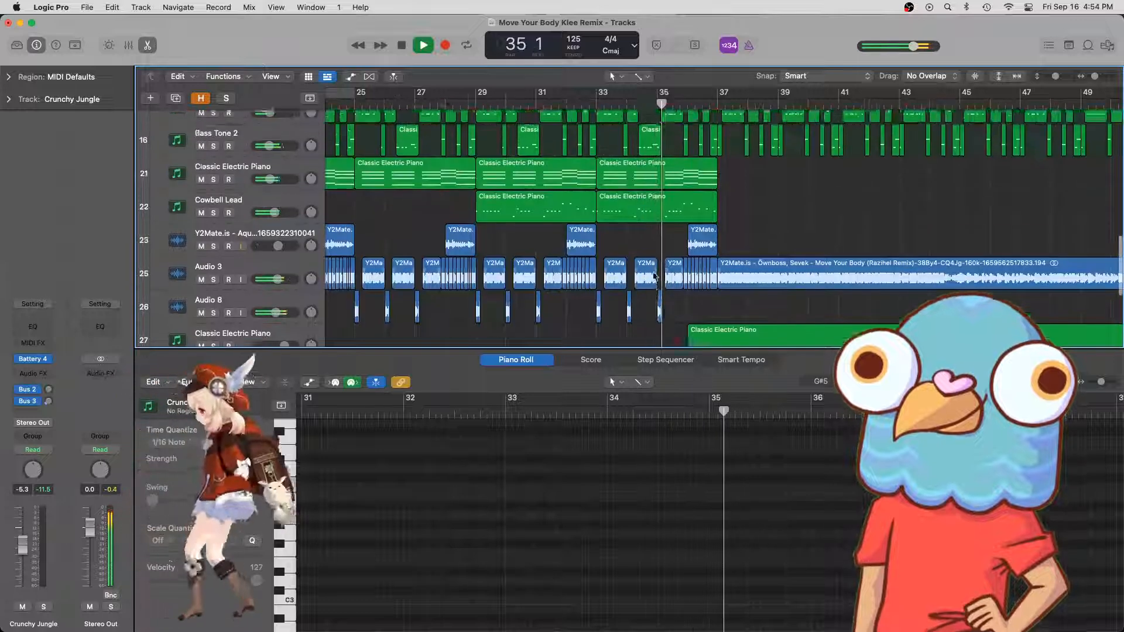
pyautogui.scroll(4, 654, 277)
pyautogui.scroll(-5, 703, 270)
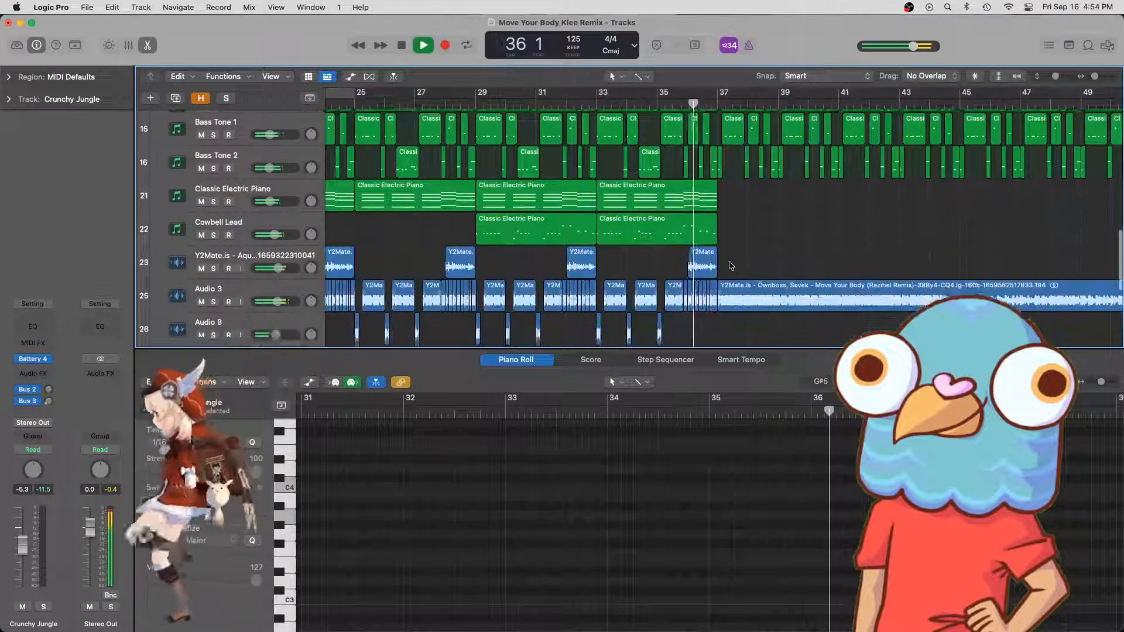
pyautogui.hscroll(2, 782, 252)
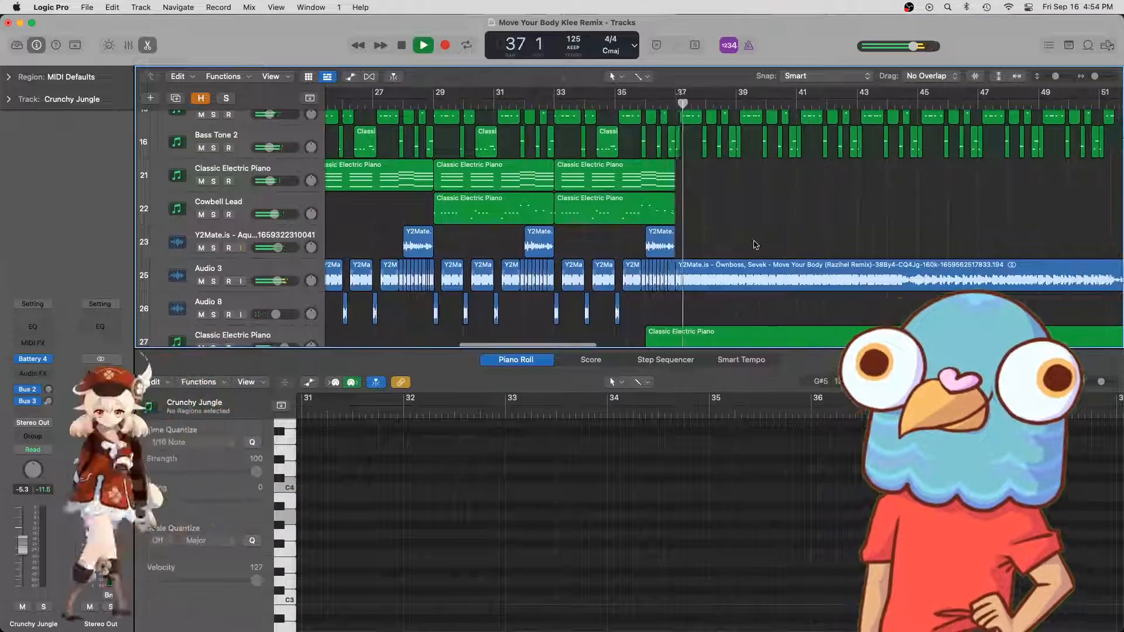
pyautogui.hscroll(6, 751, 245)
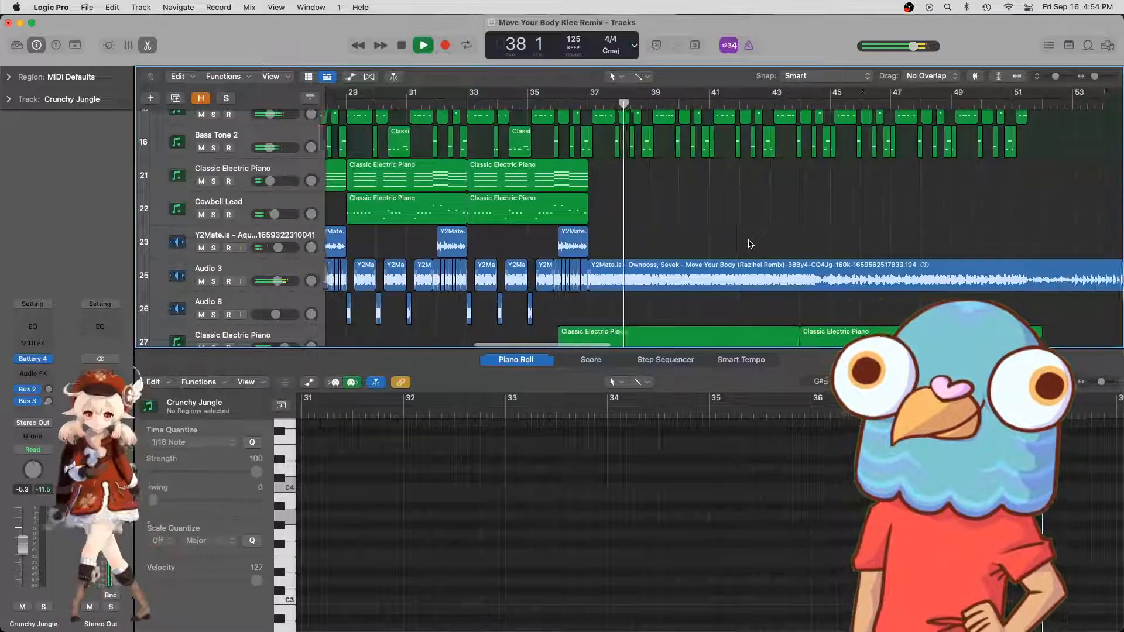
# - Listen on through the second buildup to bar 54 while examining its crash, kick, snare and clap regions
pyautogui.scroll(4, 751, 245)
pyautogui.scroll(3, 751, 244)
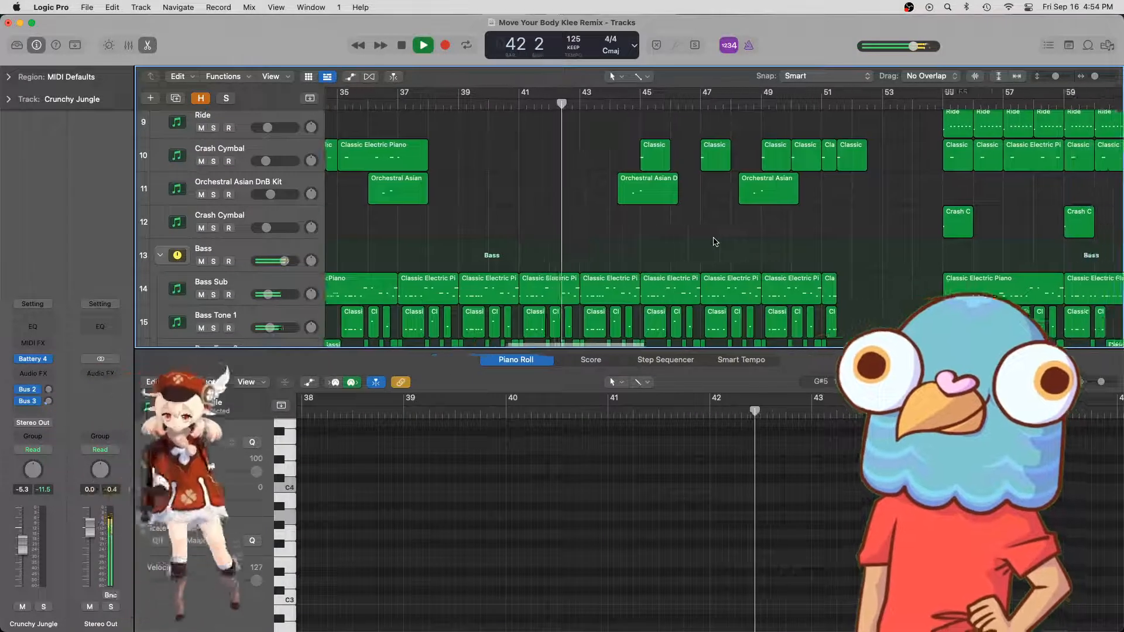
pyautogui.scroll(4, 713, 241)
pyautogui.scroll(5, 713, 242)
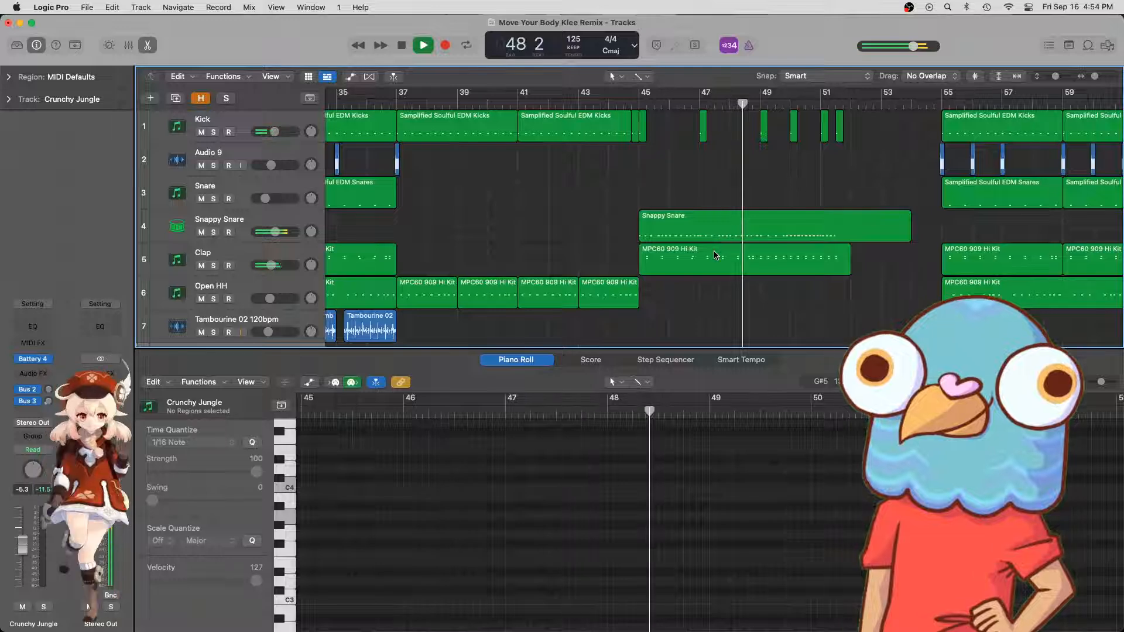
pyautogui.hscroll(5, 714, 255)
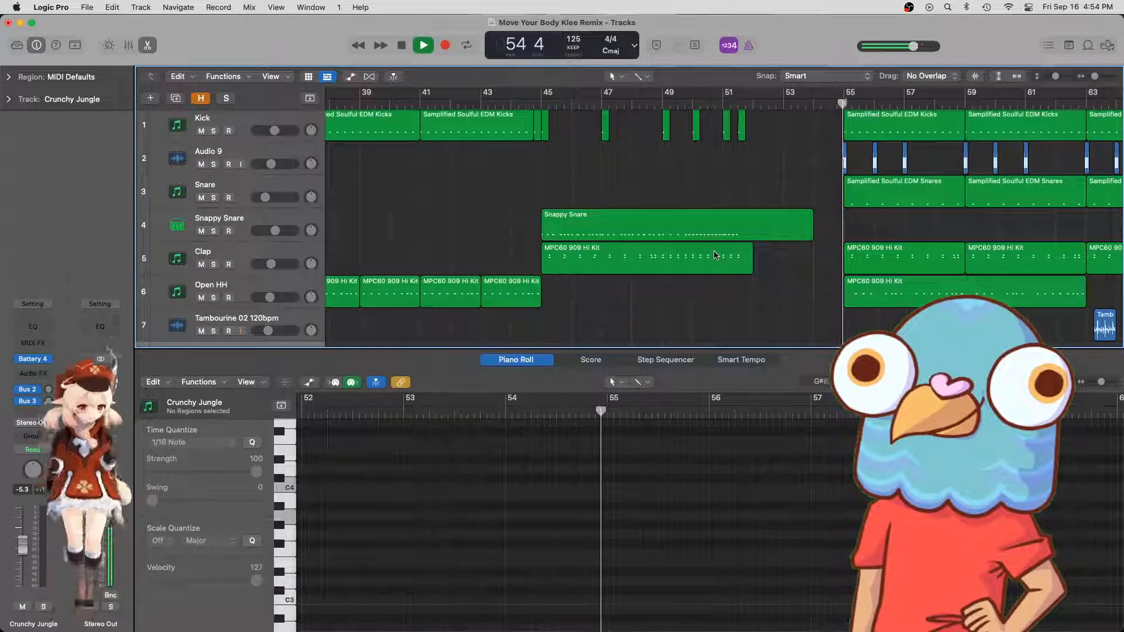
# - Listen to the second drop from bar 55 while examining its drum, bass, cowbell and vocal chop regions
pyautogui.hscroll(10, 715, 256)
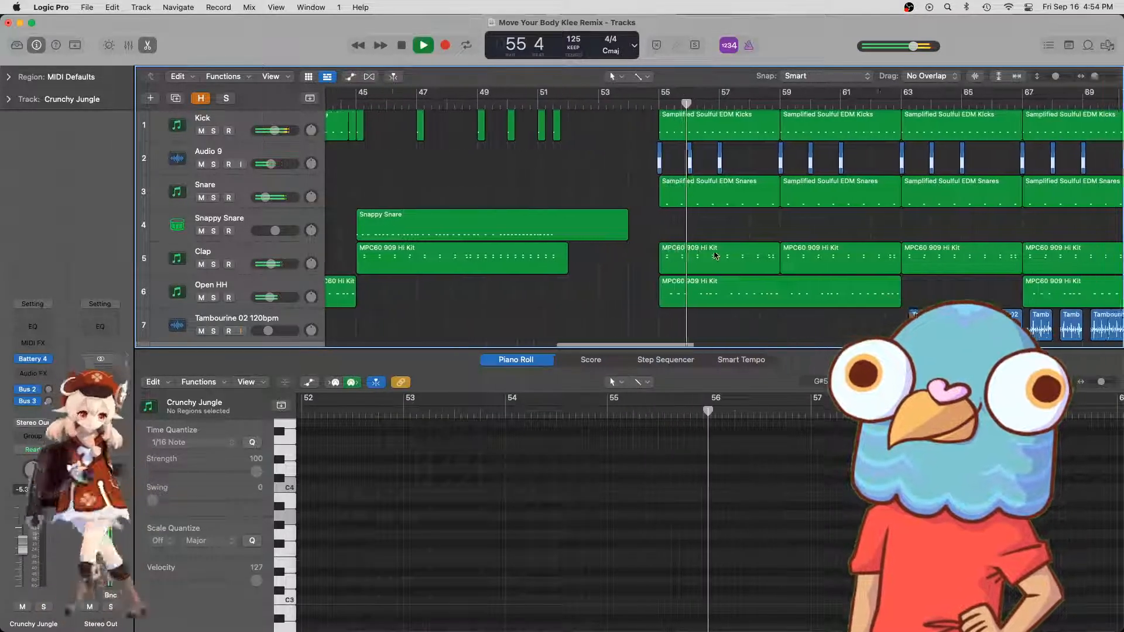
pyautogui.scroll(-12, 715, 255)
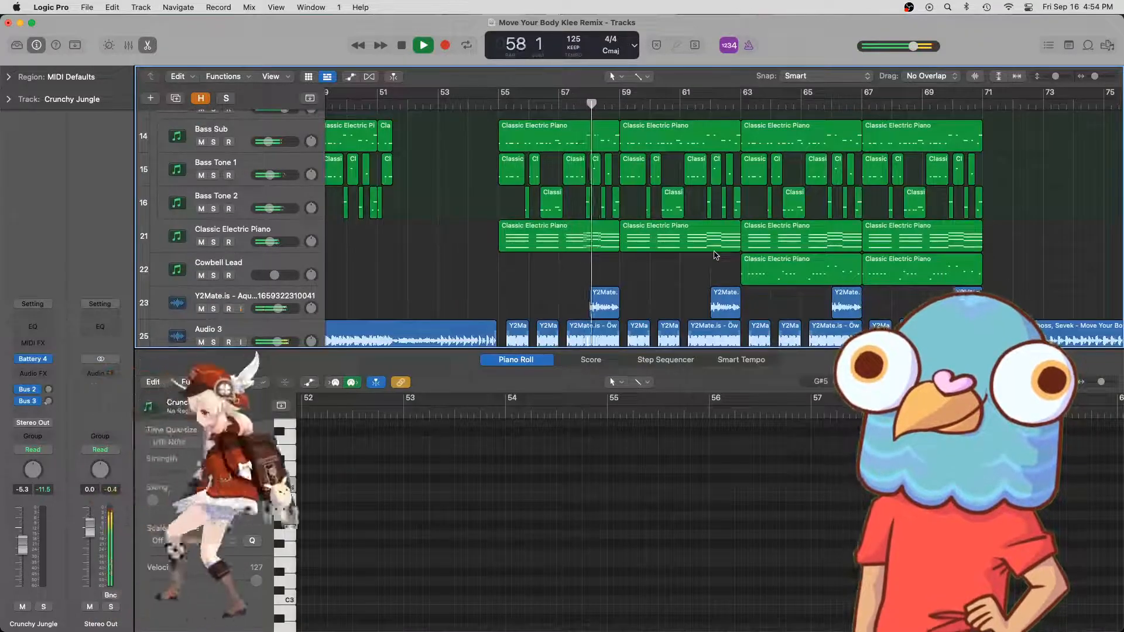
pyautogui.scroll(-5, 716, 256)
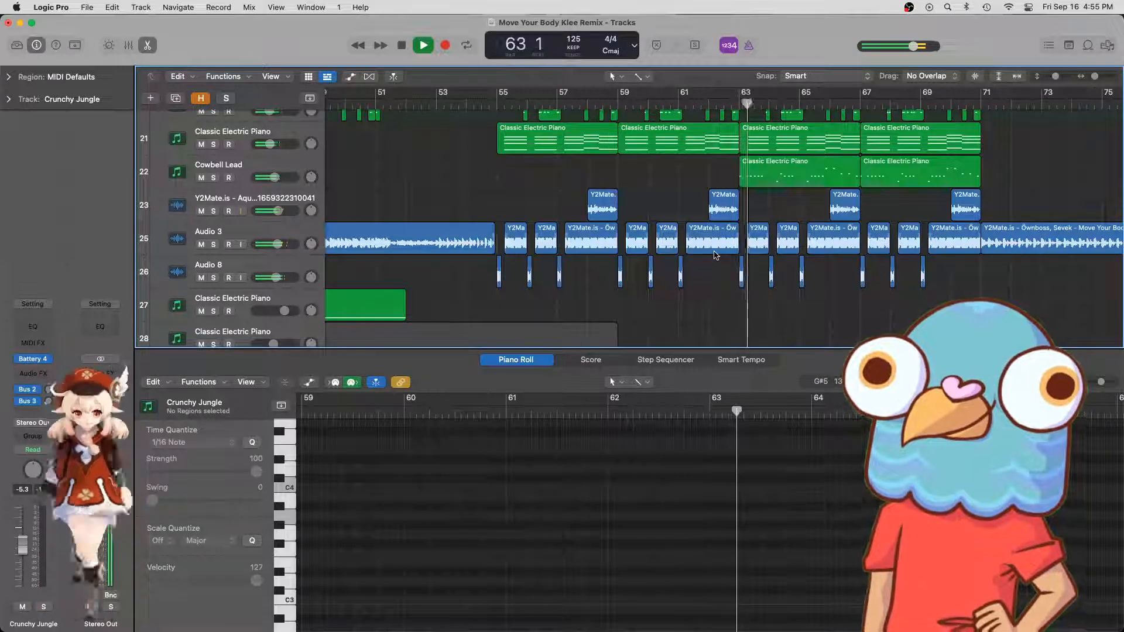
pyautogui.hscroll(3, 714, 254)
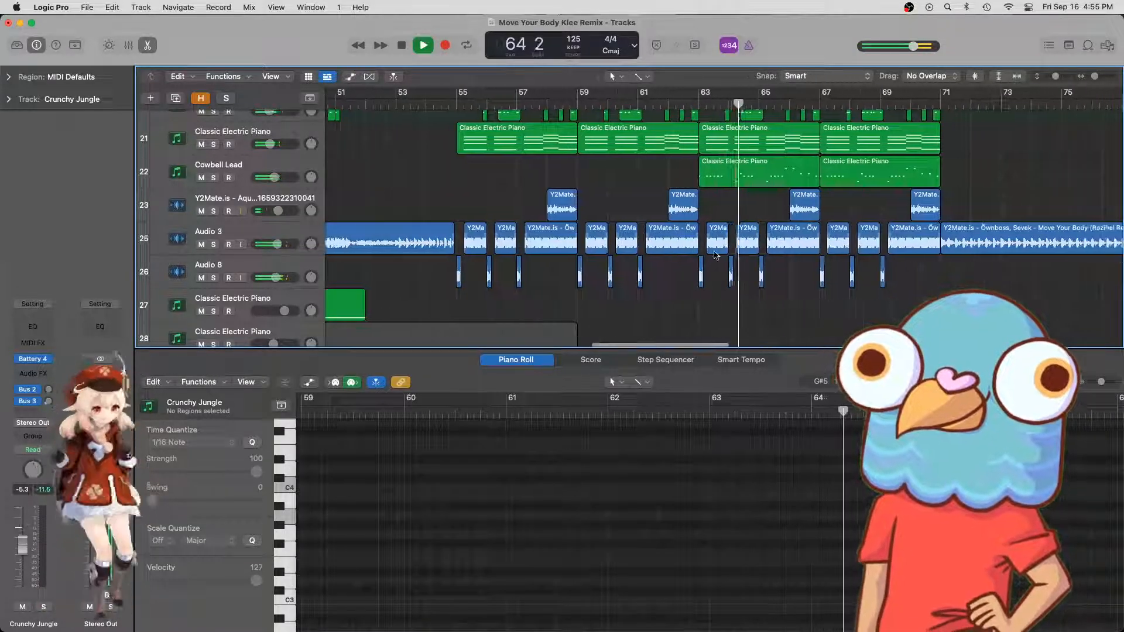
pyautogui.hscroll(5, 714, 255)
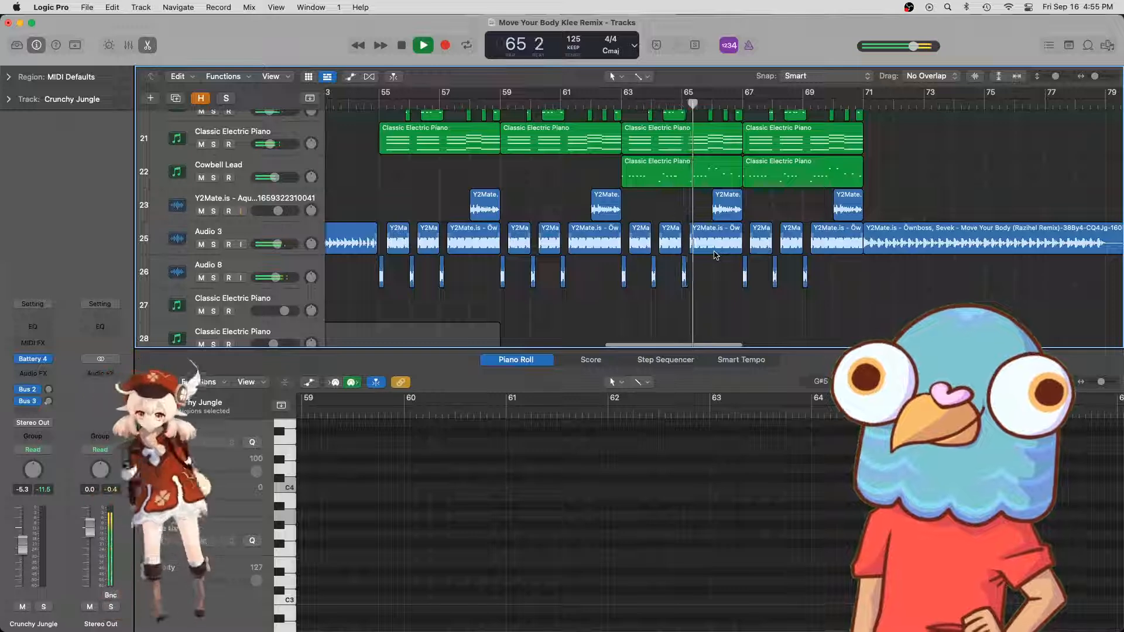
pyautogui.hscroll(5, 714, 255)
pyautogui.scroll(3, 714, 254)
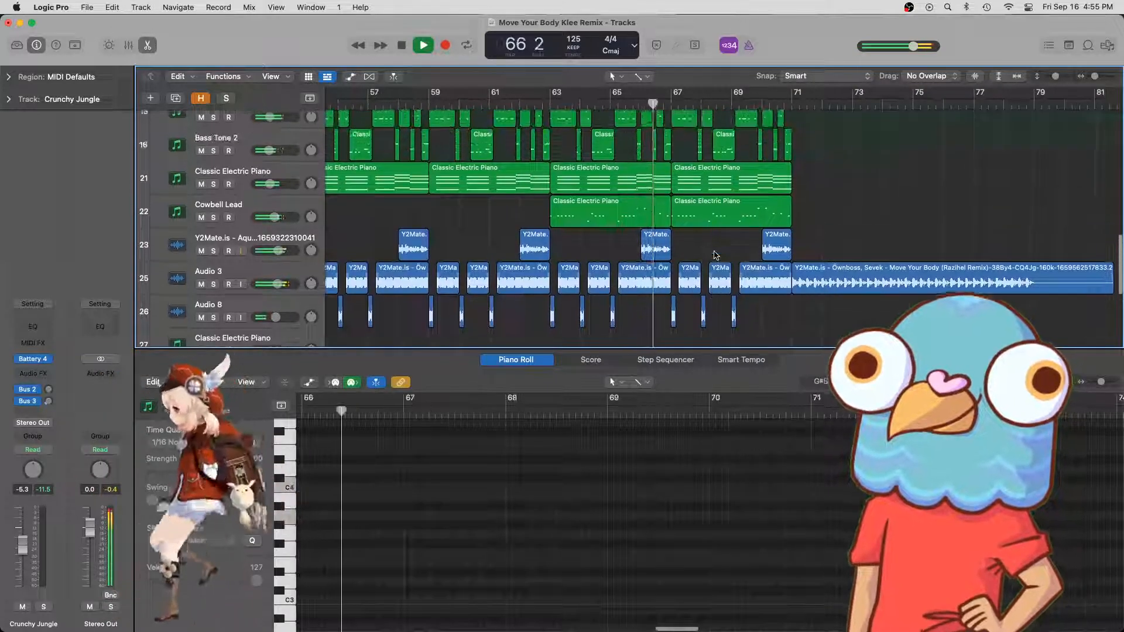
# - Listen through the end of the second drop to bar 74 while examining its bass, cowbell and vocal chop regions
pyautogui.scroll(-5, 715, 255)
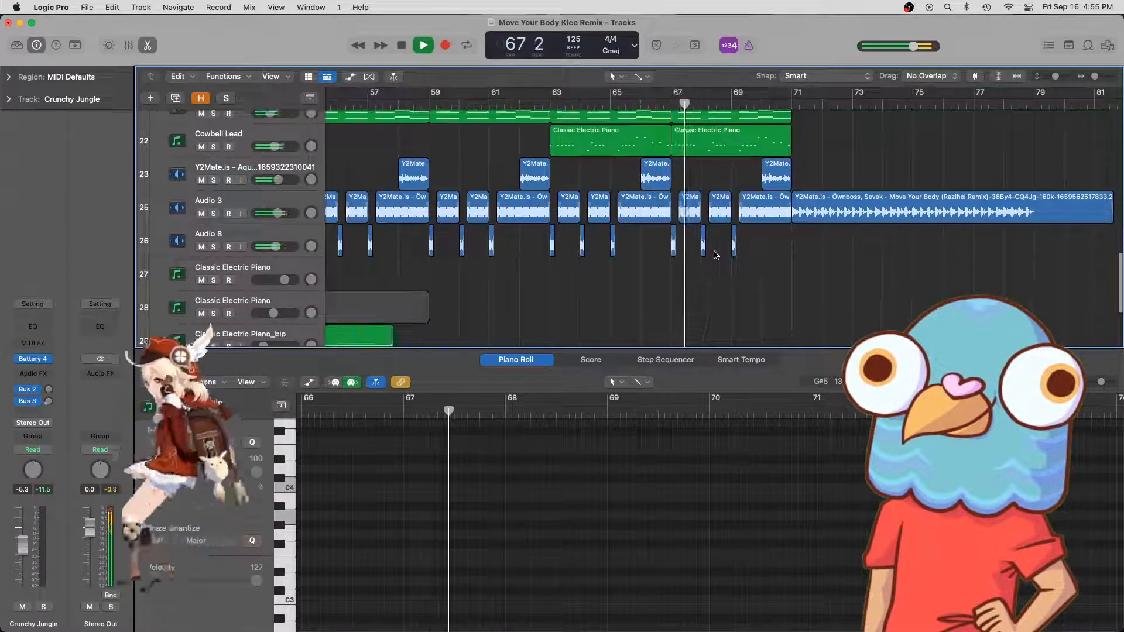
pyautogui.scroll(5, 716, 255)
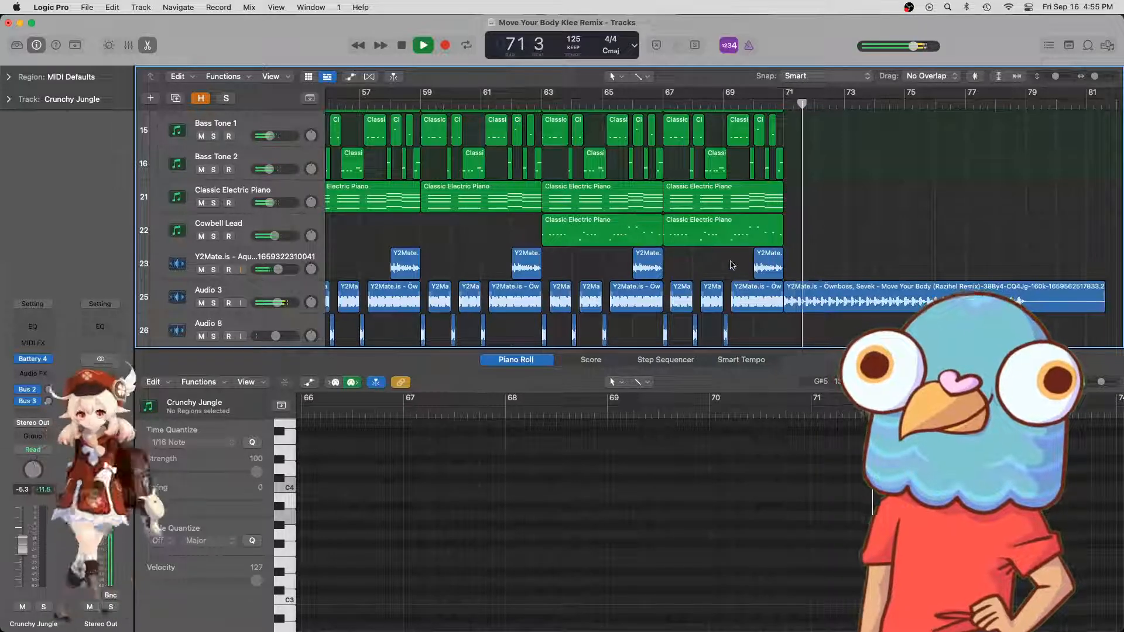
pyautogui.scroll(-5, 703, 253)
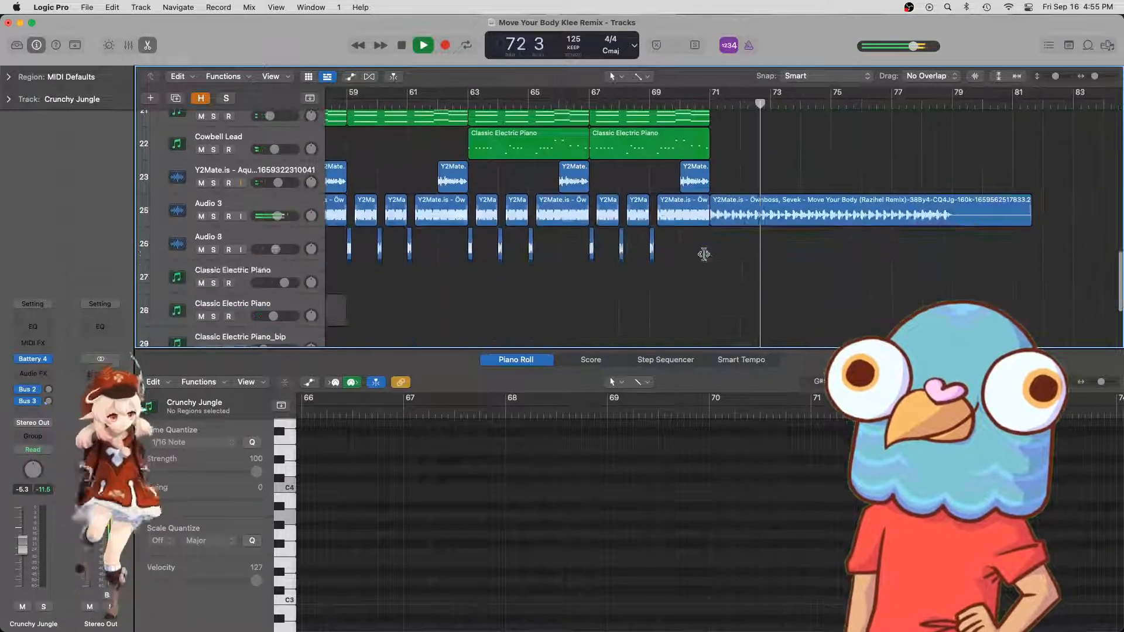
pyautogui.press('super+Left')
pyautogui.press('super+Left')
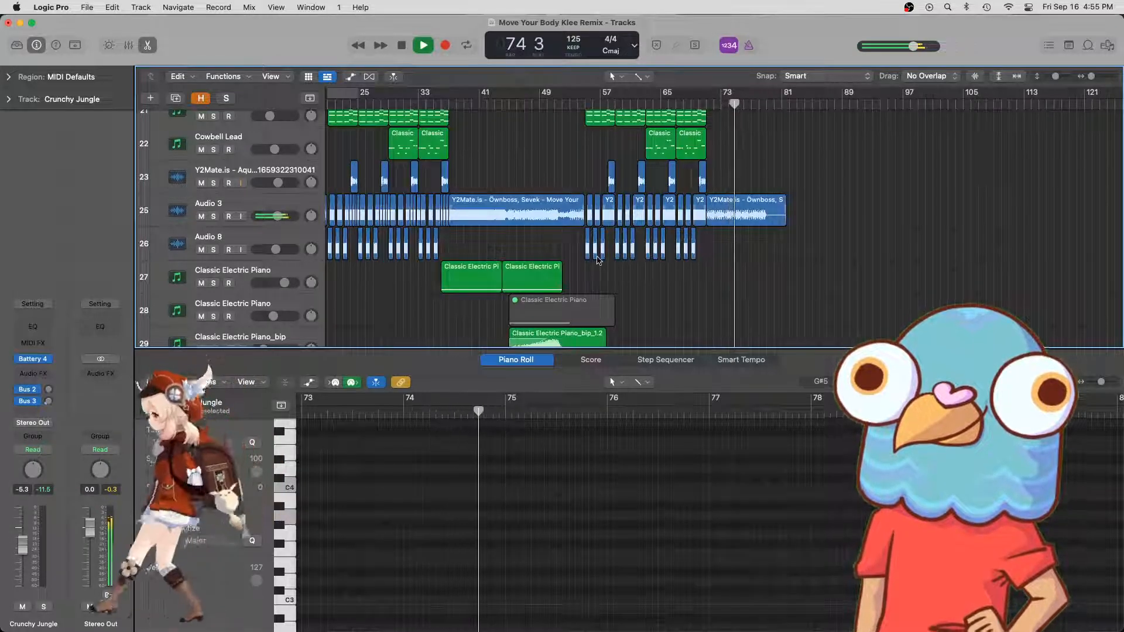
# - Copy the second Classic Electric Piano region on track 27 to bar 70, just before the second drop ends
pyautogui.scroll(1, 550, 273)
pyautogui.press('space')
pyautogui.click(550, 273)
pyautogui.moveTo(549, 273); pyautogui.dragTo(647, 283)
pyautogui.press('super+Right')
pyautogui.press('super+Right')
pyautogui.press('super+Right')
pyautogui.press('super+Right')
pyautogui.press('super+Right')
pyautogui.click(577, 175)
pyautogui.press('super+Left')
pyautogui.press('super+Left')
pyautogui.press('super+Left')
pyautogui.press('super+Left')
pyautogui.press('super+Left')
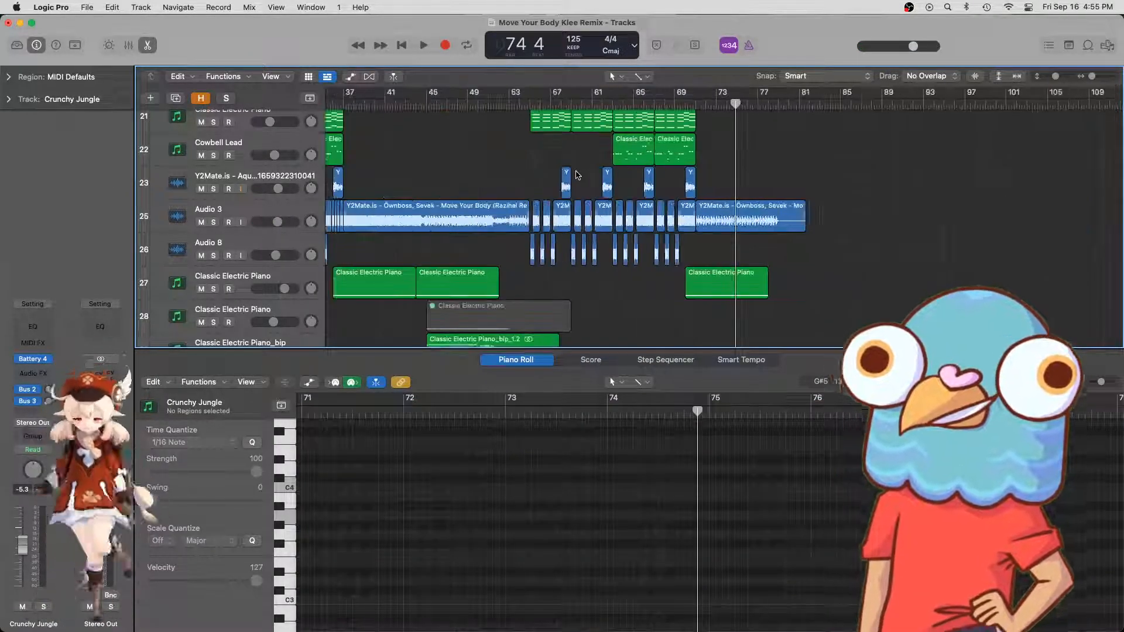
# - Copy an Orchestral Asian DnB Kit region and its neighbouring Crash Cymbal region from the second buildup to the drop's end around bars 70–71
pyautogui.scroll(-4, 508, 182)
pyautogui.scroll(8, 478, 253)
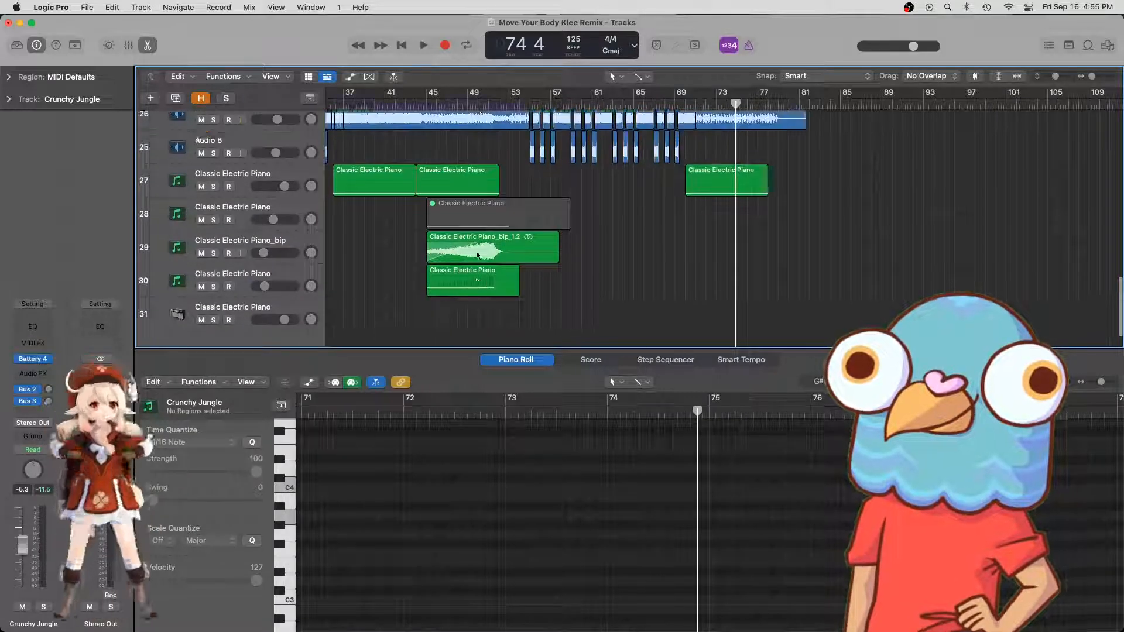
pyautogui.scroll(6, 478, 253)
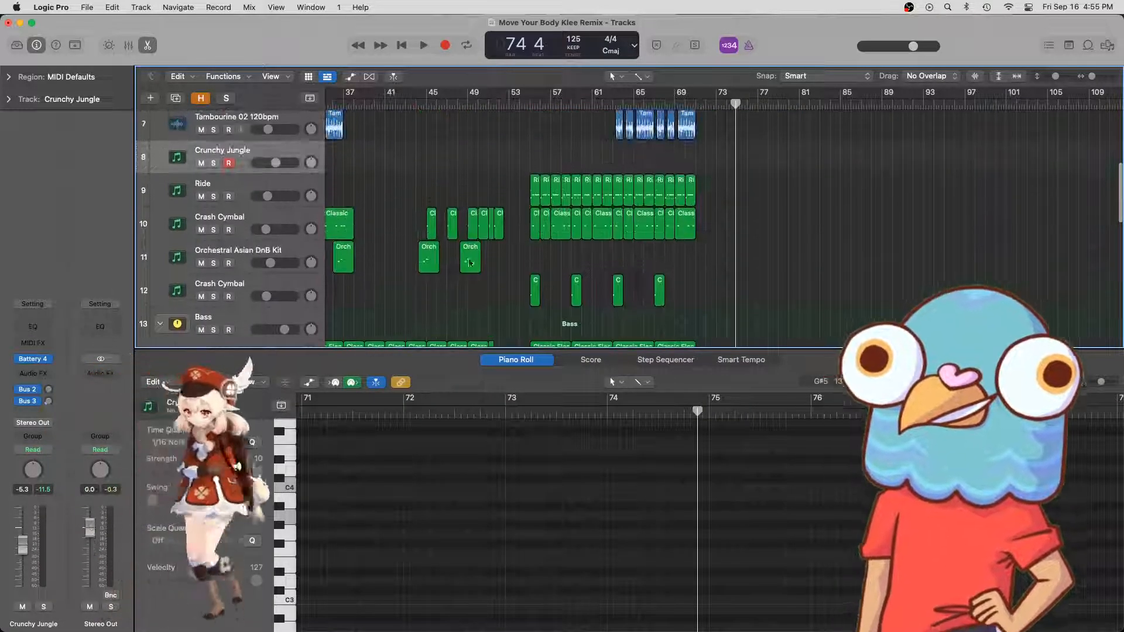
pyautogui.moveTo(411, 265); pyautogui.dragTo(697, 261)
pyautogui.press('super+Right')
pyautogui.press('super+Right')
pyautogui.press('super+Right')
pyautogui.scroll(6, 696, 257)
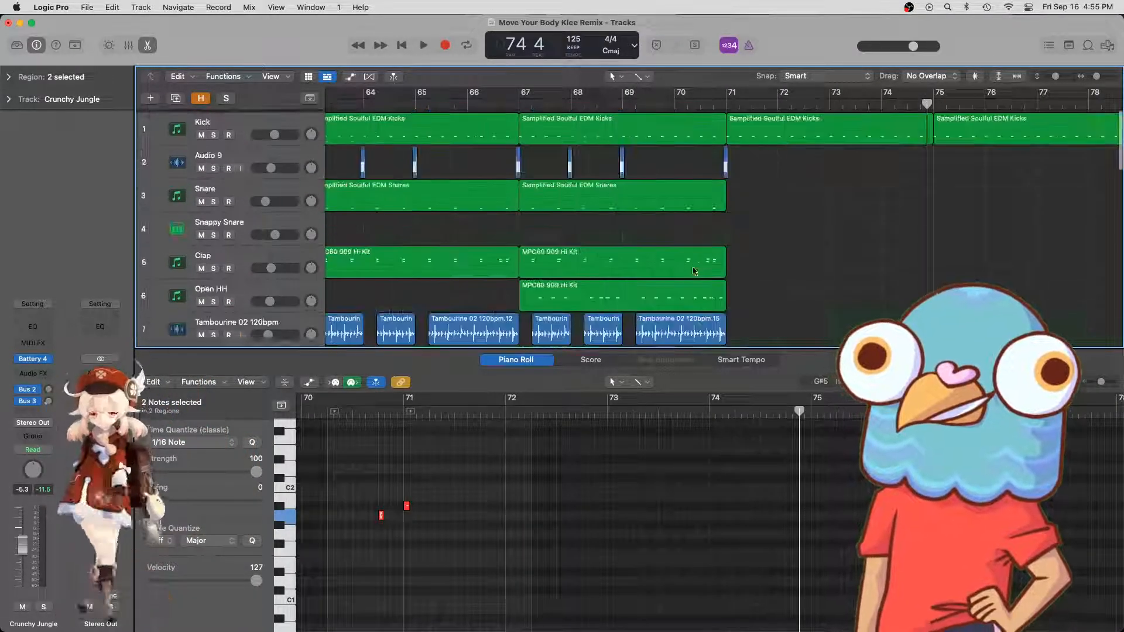
# - Play from bar 69 to check the copied drum, crash and Classic Electric Piano regions at the drop's end
pyautogui.click(625, 105)
pyautogui.press('space')
pyautogui.scroll(-7, 683, 163)
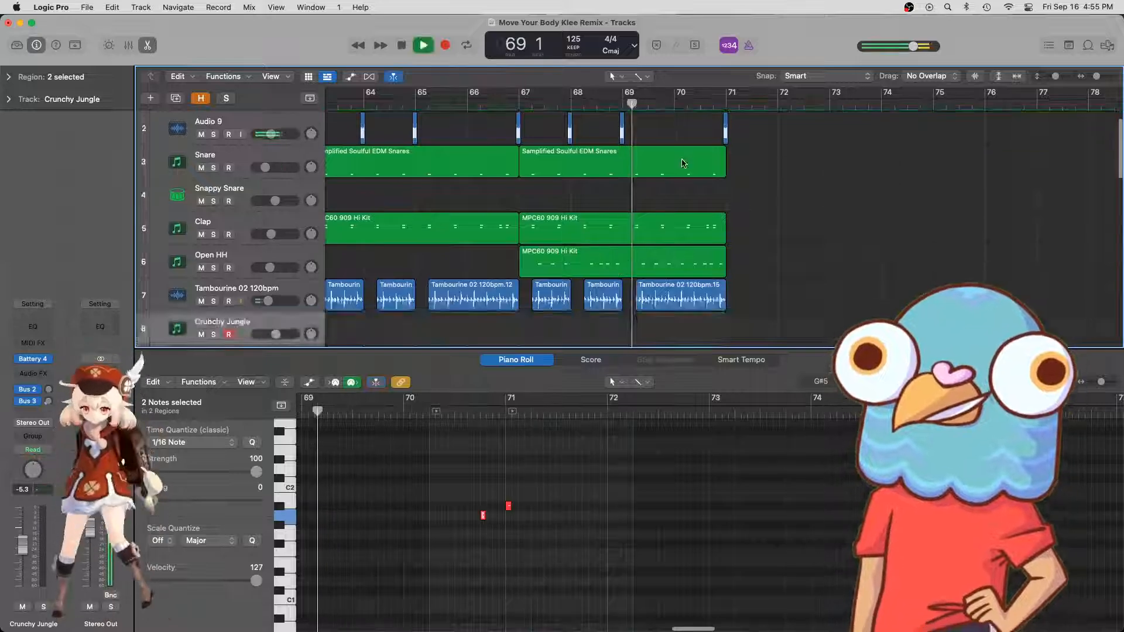
pyautogui.scroll(-4, 683, 164)
pyautogui.scroll(9, 683, 164)
pyautogui.scroll(-7, 683, 164)
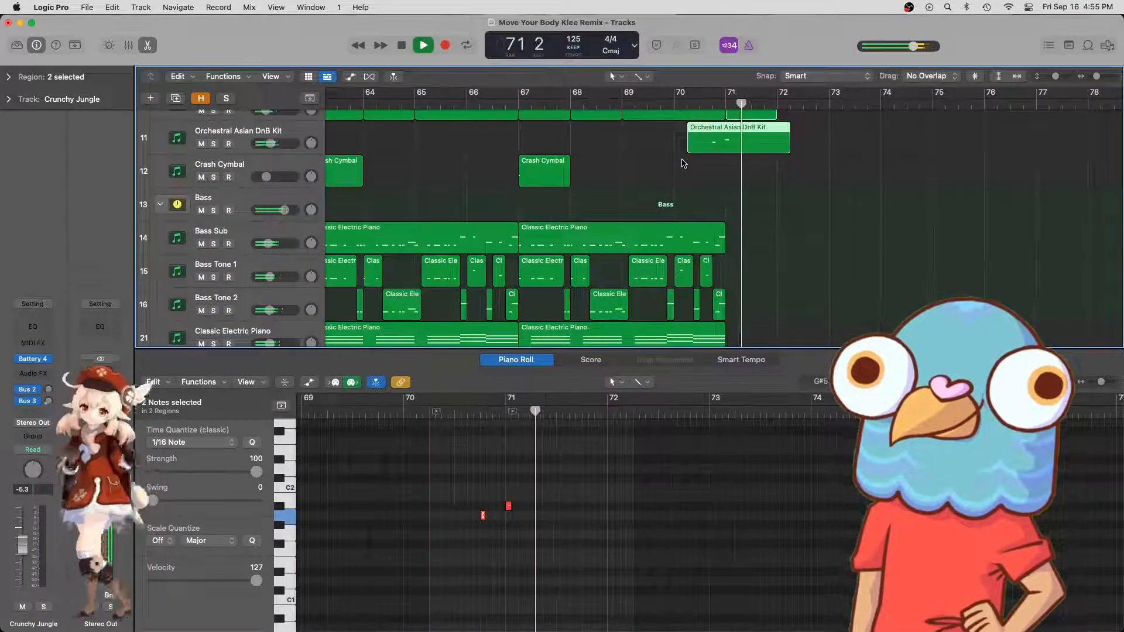
pyautogui.scroll(-15, 683, 163)
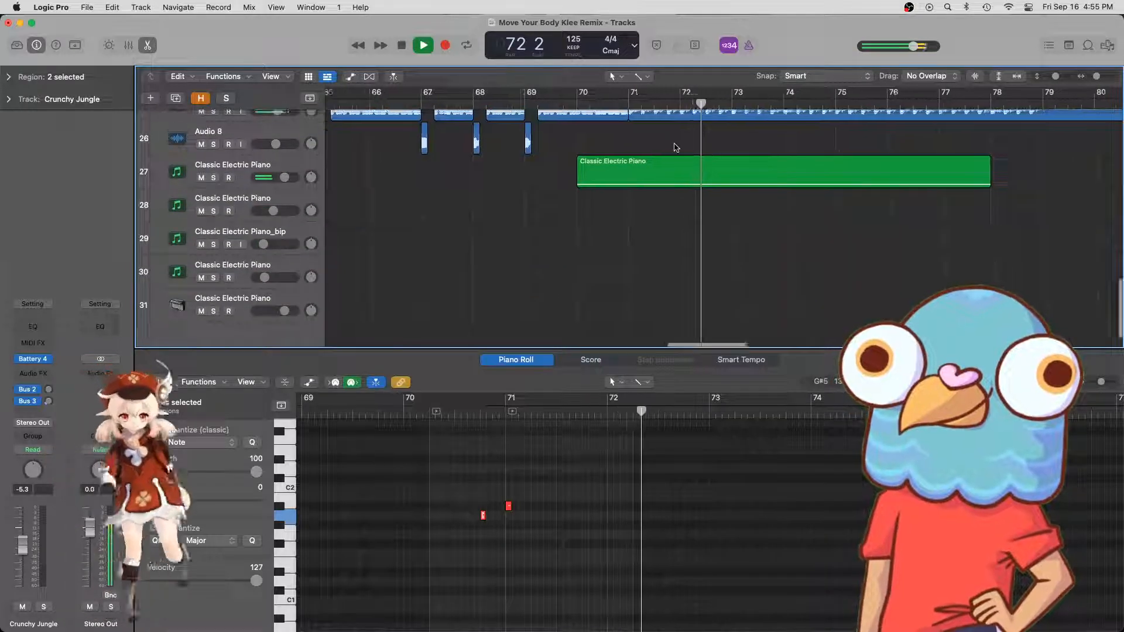
# - Listen on through the outro to bar 79 while reviewing which tracks stop at bar 71
pyautogui.scroll(8, 683, 164)
pyautogui.click(676, 148)
pyautogui.press('super+Left')
pyautogui.press('super+Left')
pyautogui.press('super+Left')
pyautogui.press('super+Left')
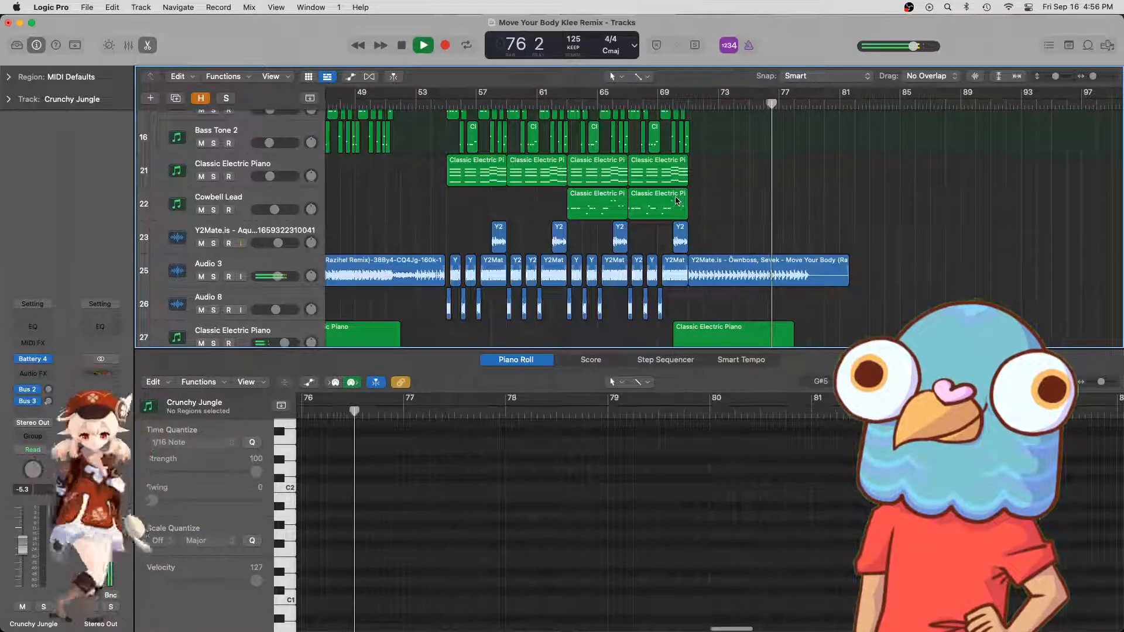
pyautogui.scroll(5, 703, 228)
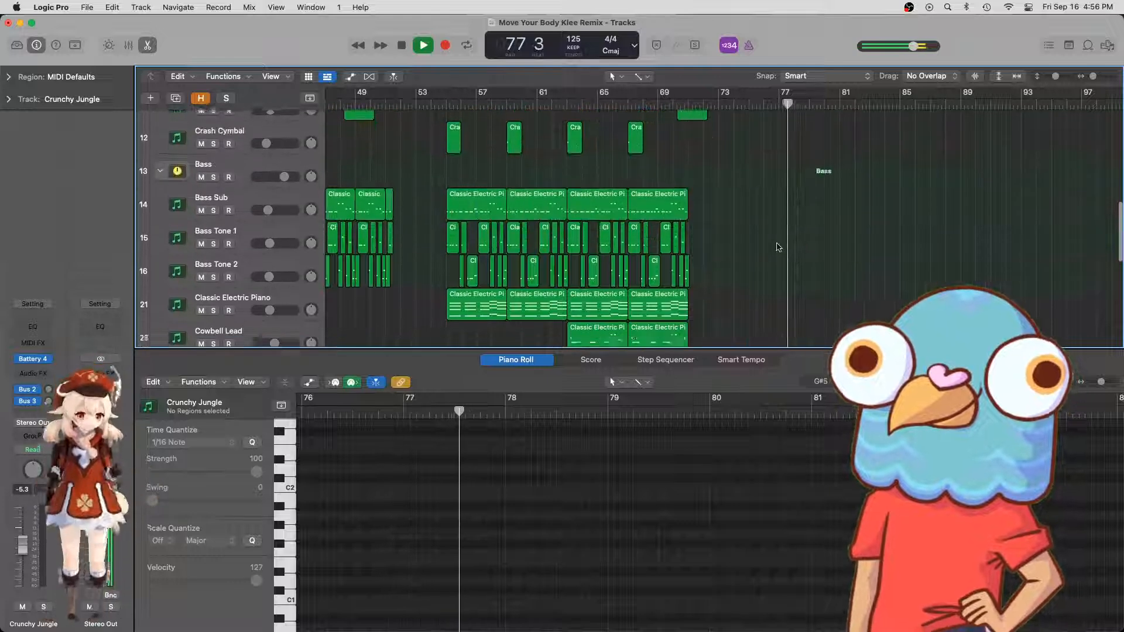
pyautogui.scroll(-4, 761, 243)
pyautogui.scroll(-3, 778, 247)
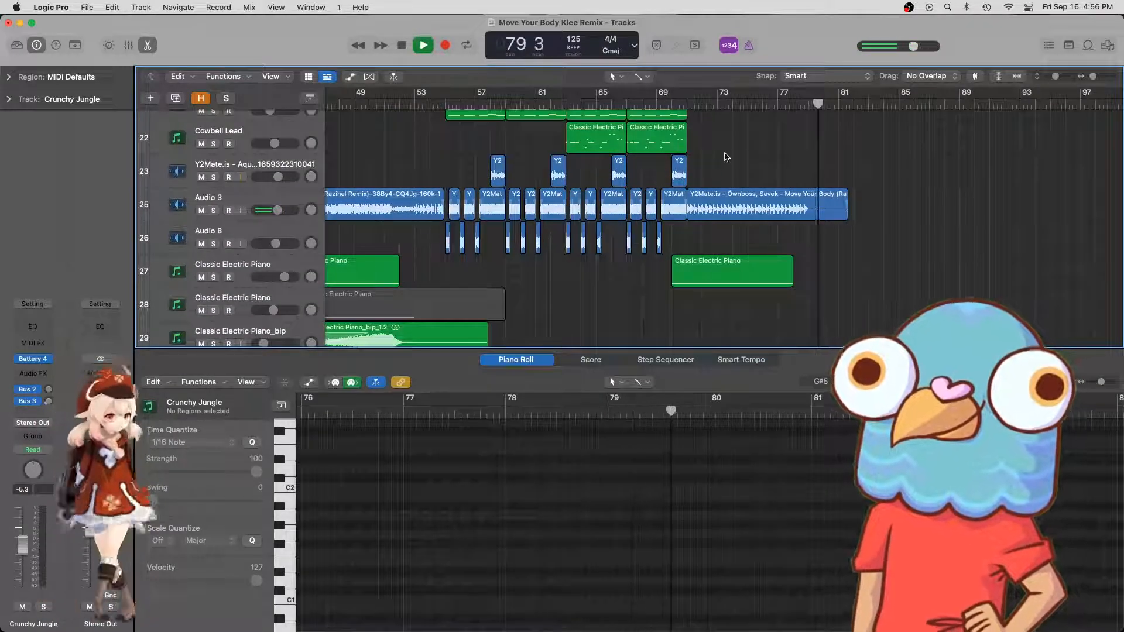
pyautogui.scroll(20, 727, 157)
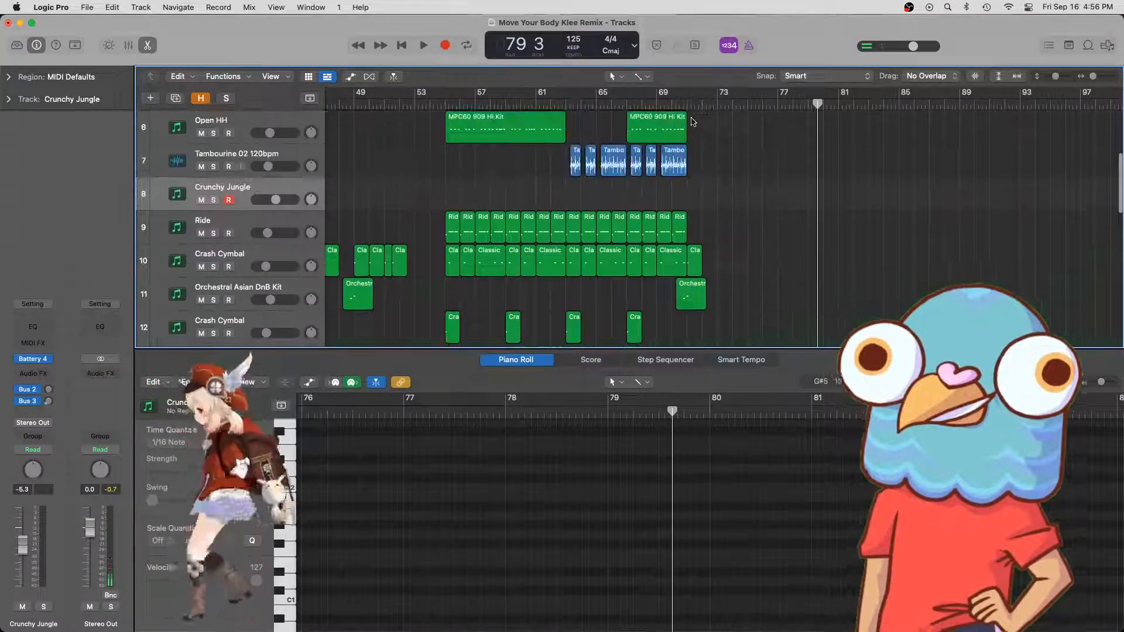
# - Replay the transition out of the second drop from bar 70 while reviewing all tracks, and return to bar 69
pyautogui.doubleClick(683, 106)
pyautogui.scroll(-6, 703, 170)
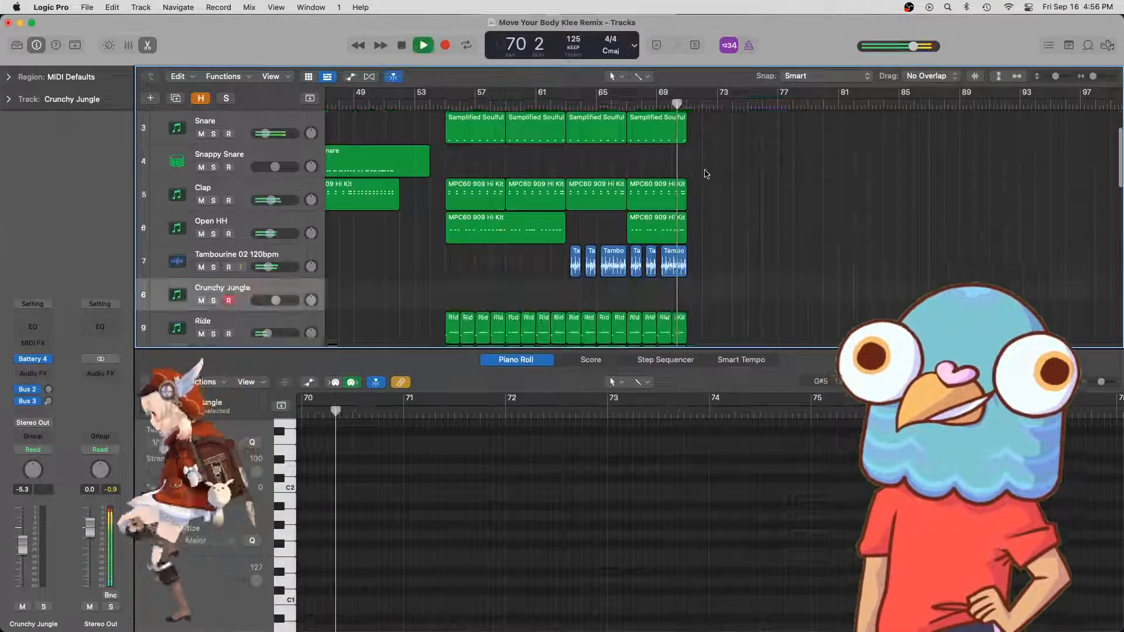
pyautogui.scroll(-18, 707, 174)
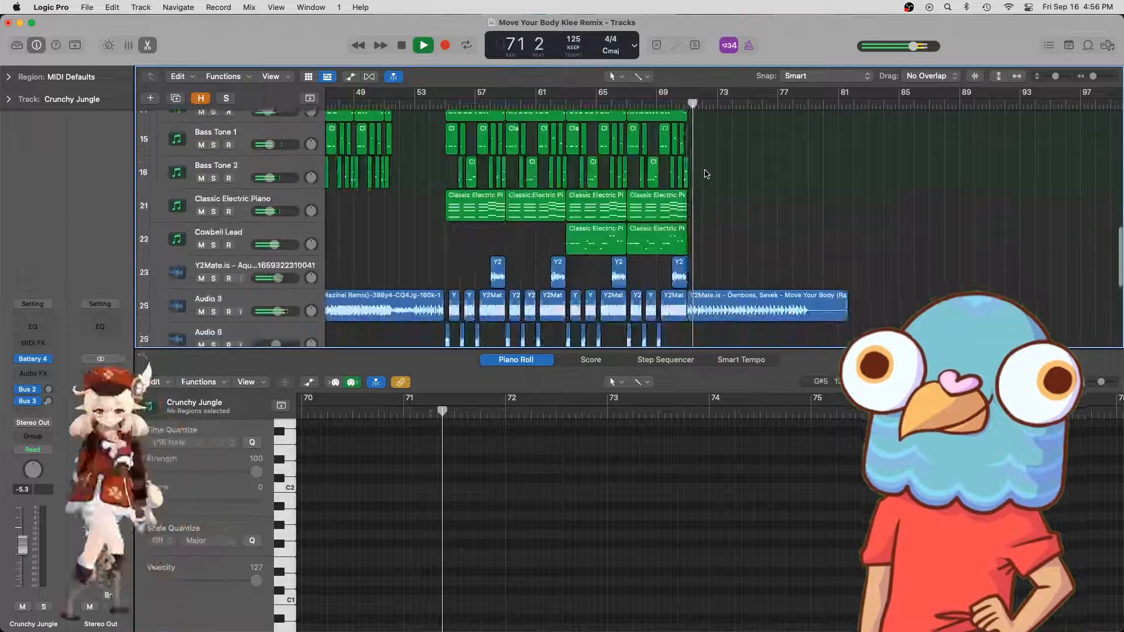
pyautogui.scroll(-5, 705, 173)
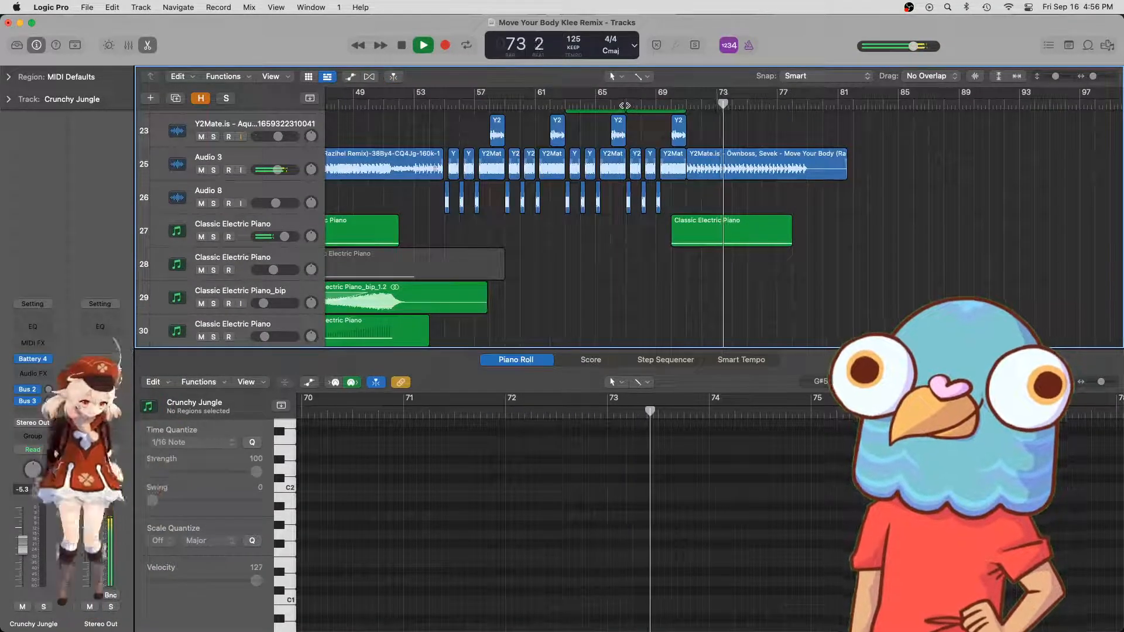
pyautogui.doubleClick(625, 106)
pyautogui.press('space')
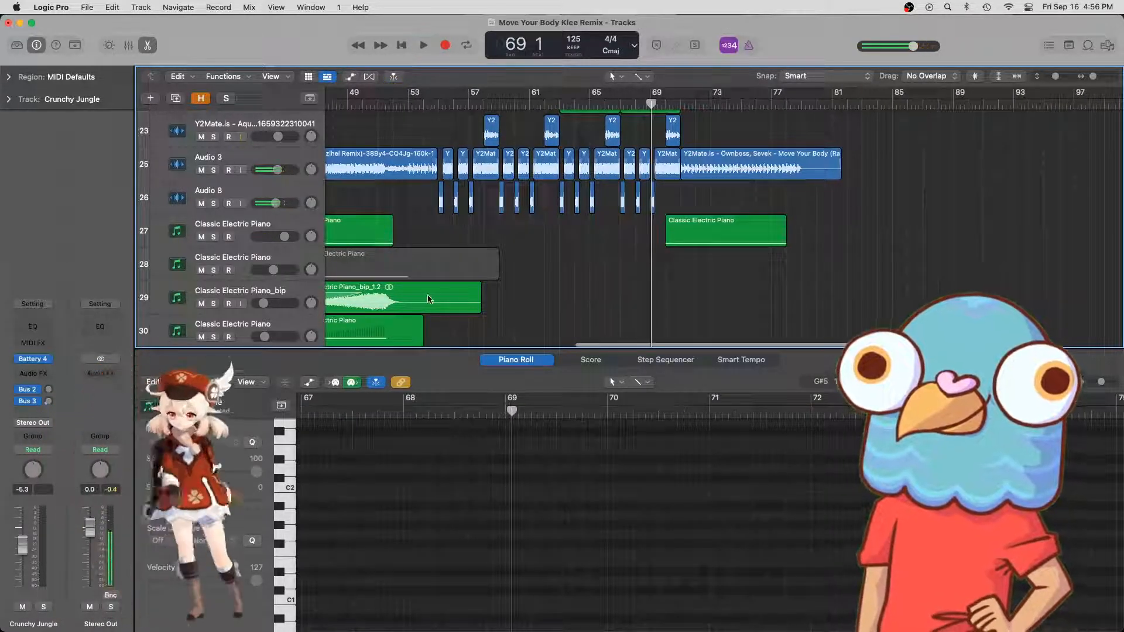
# - Copy the Classic Electric Piano_bip riser on track 29 to start at 64 2 4 240, aligning its peak with bar 71
pyautogui.moveTo(410, 302); pyautogui.dragTo(719, 290)
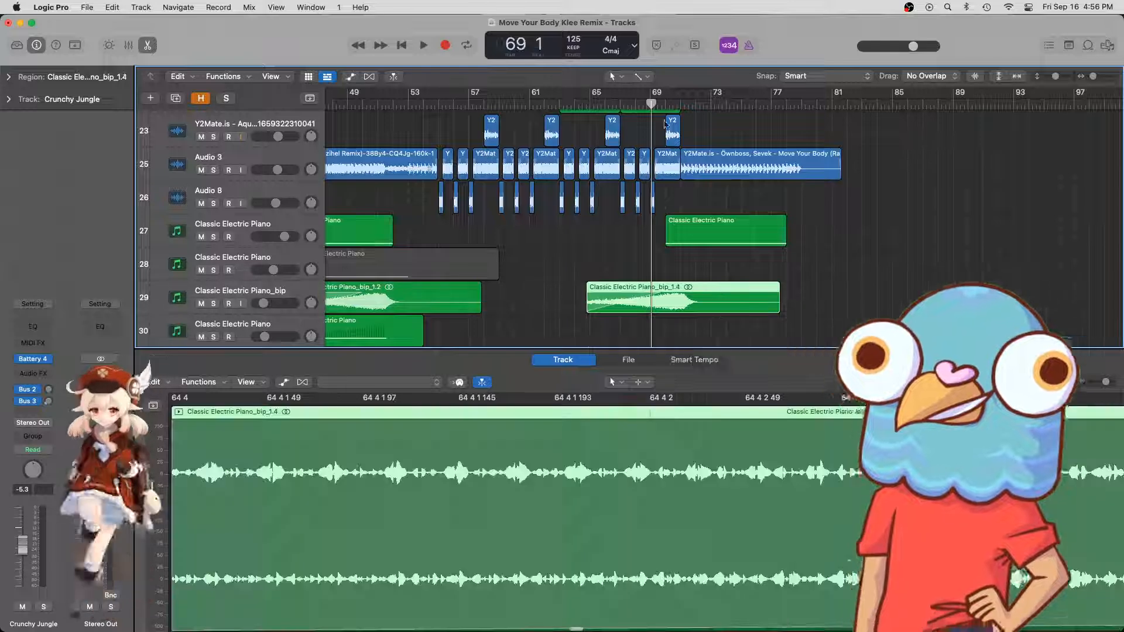
pyautogui.click(683, 105)
pyautogui.press('super+Right')
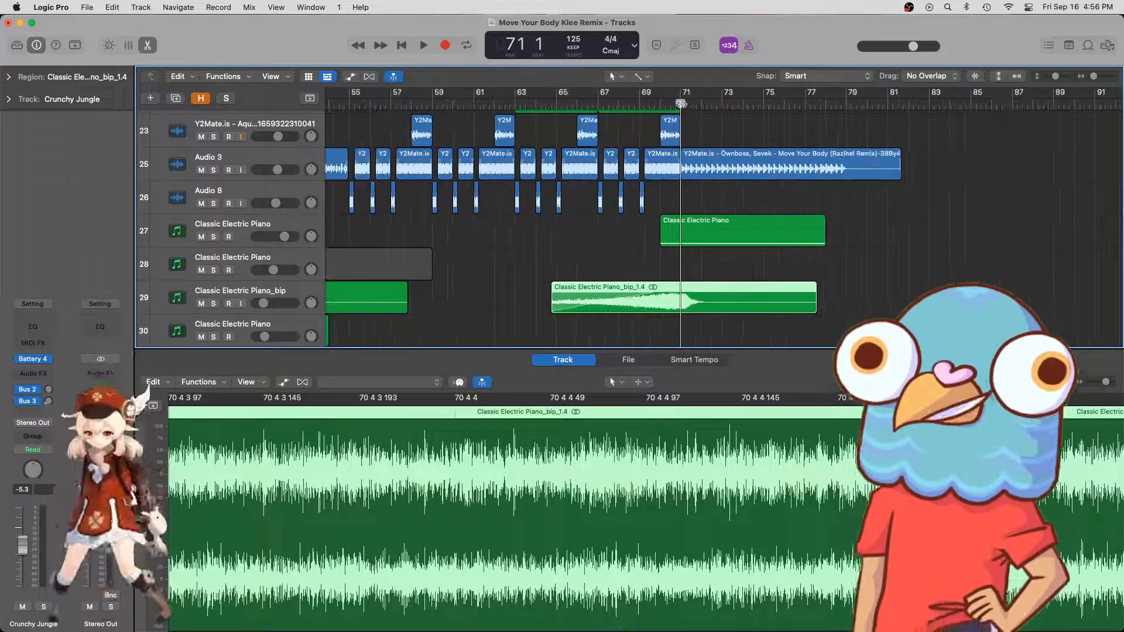
pyautogui.press('space')
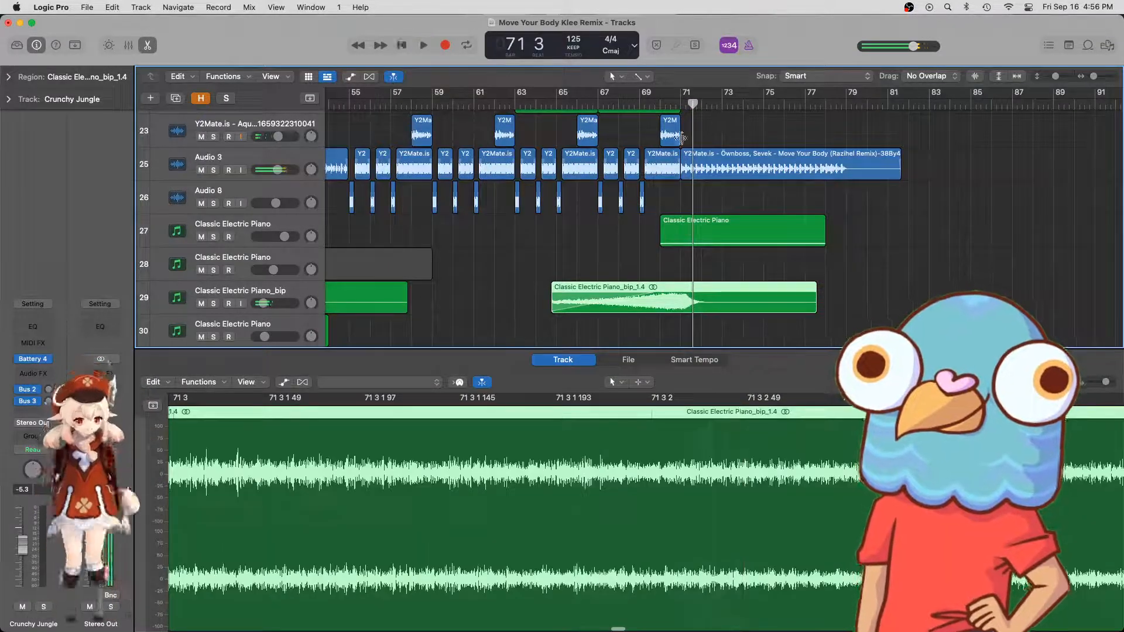
pyautogui.press('space')
pyautogui.moveTo(724, 316); pyautogui.dragTo(714, 314)
pyautogui.press('space')
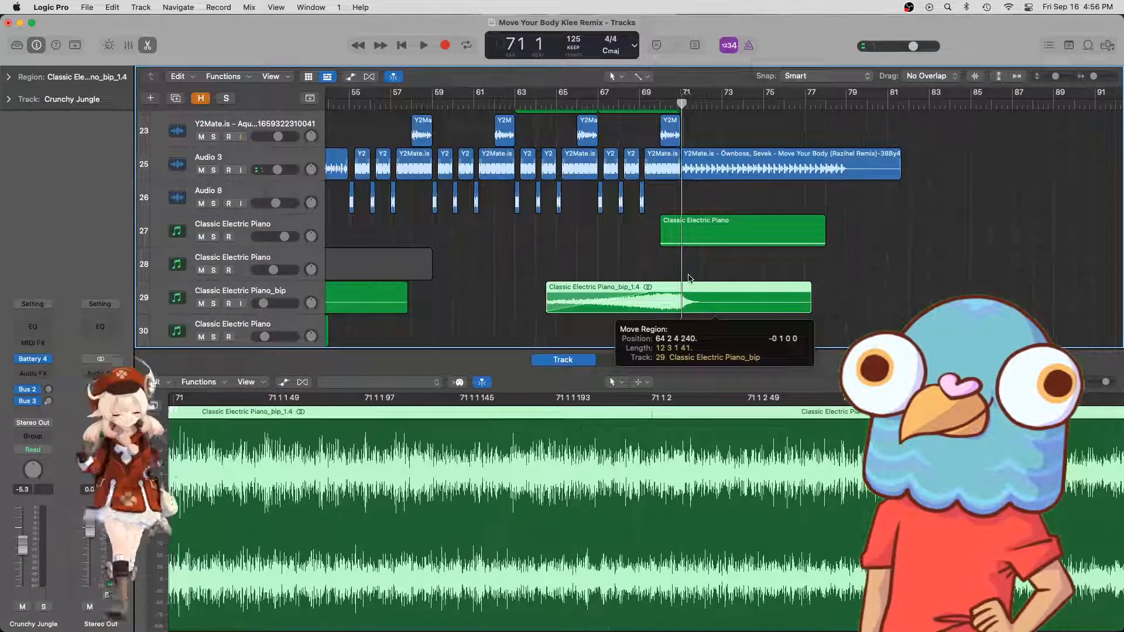
# - Compare the copied riser with the original at bar 45, and extend the copy's start back to bar 63
pyautogui.hscroll(-5, 676, 278)
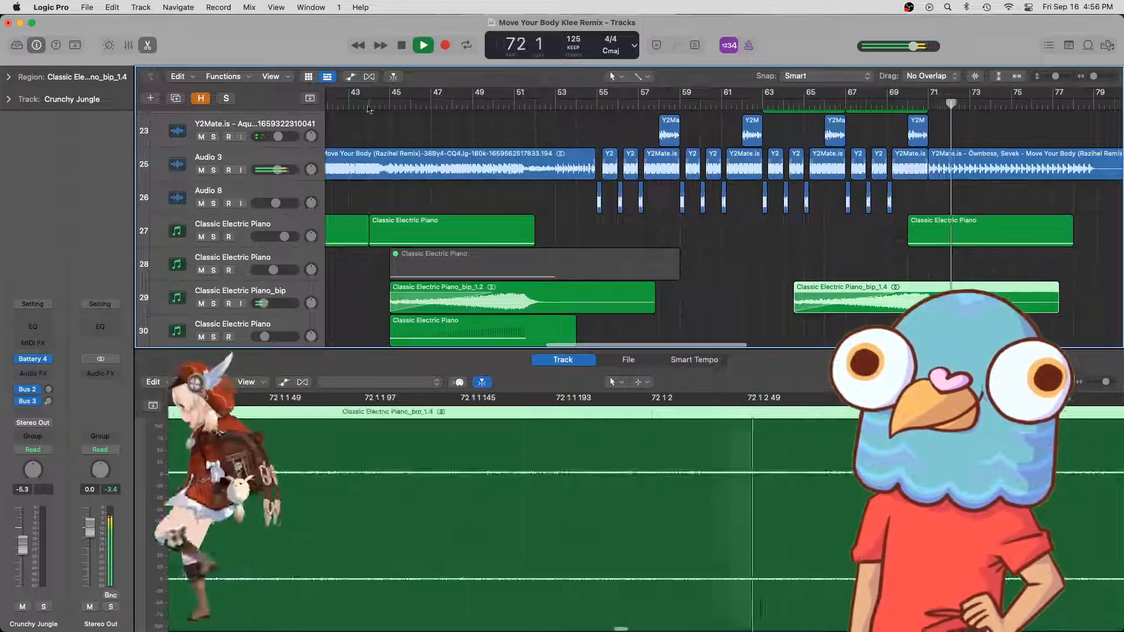
pyautogui.press('space')
pyautogui.click(390, 104)
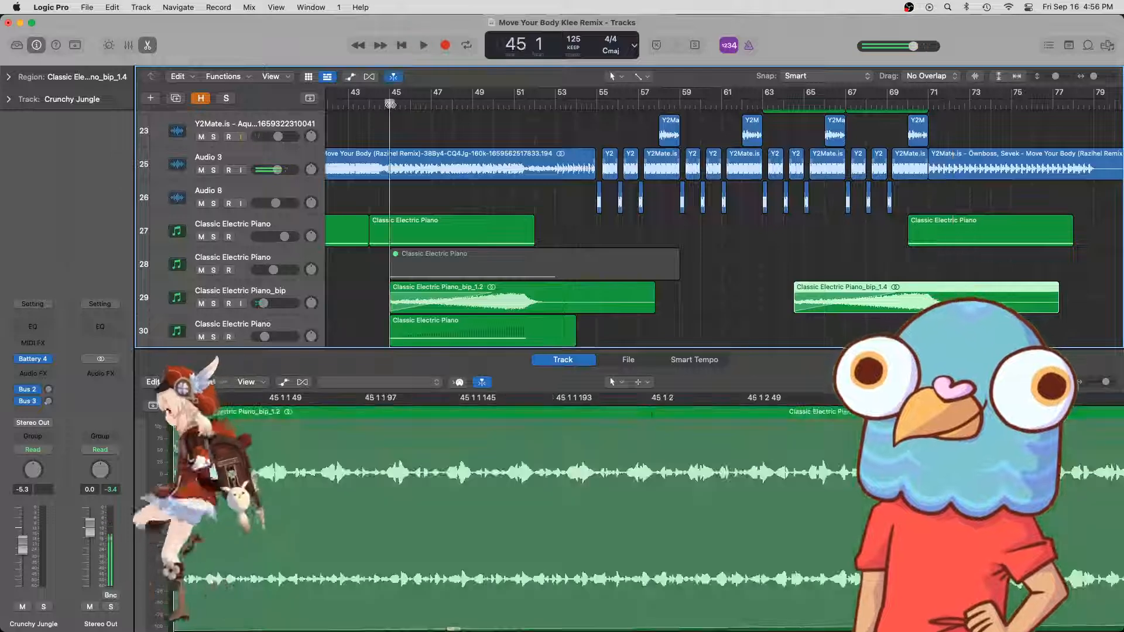
pyautogui.click(805, 102)
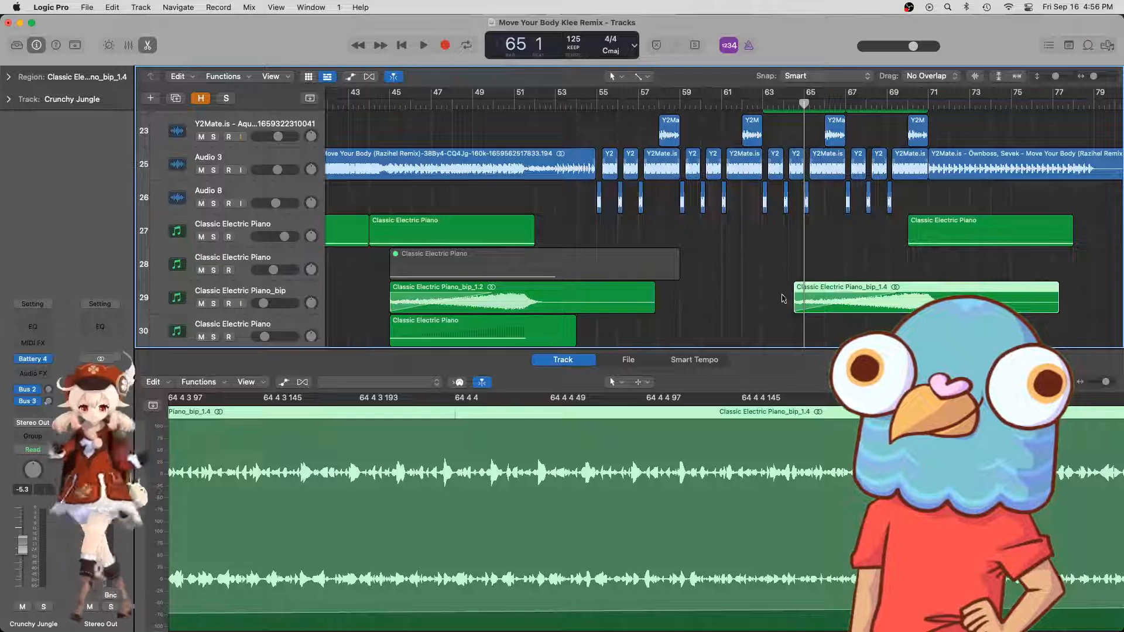
pyautogui.moveTo(795, 310); pyautogui.dragTo(767, 308)
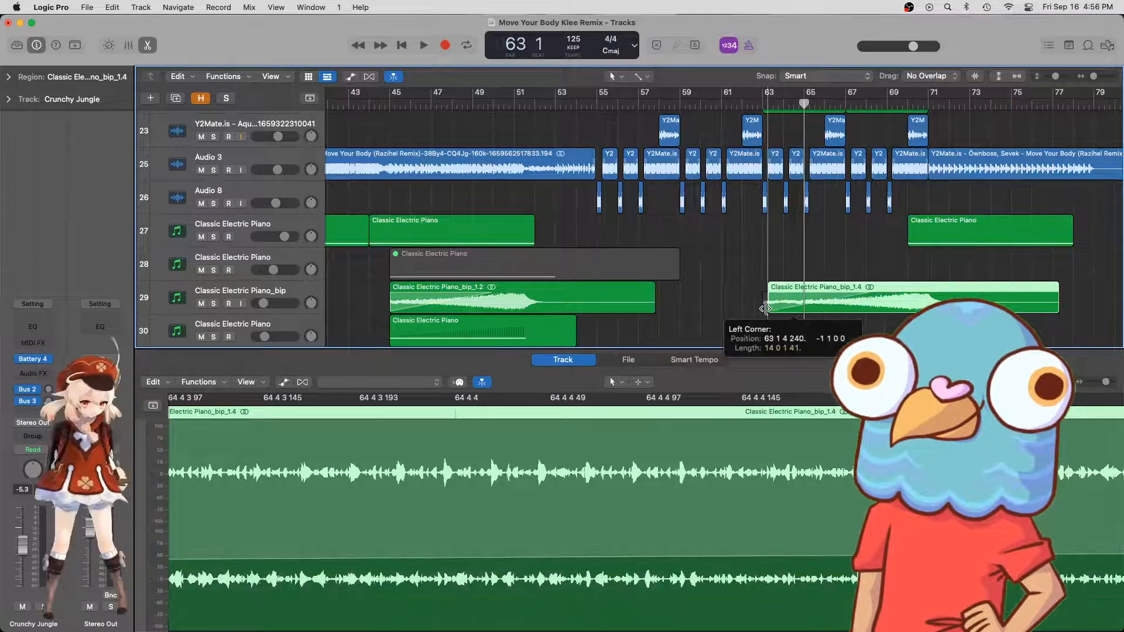
# - Play from bar 63 to hear the extended riser under the second half of the drop
pyautogui.press('space')
pyautogui.press('super+Right')
pyautogui.press('super+Right')
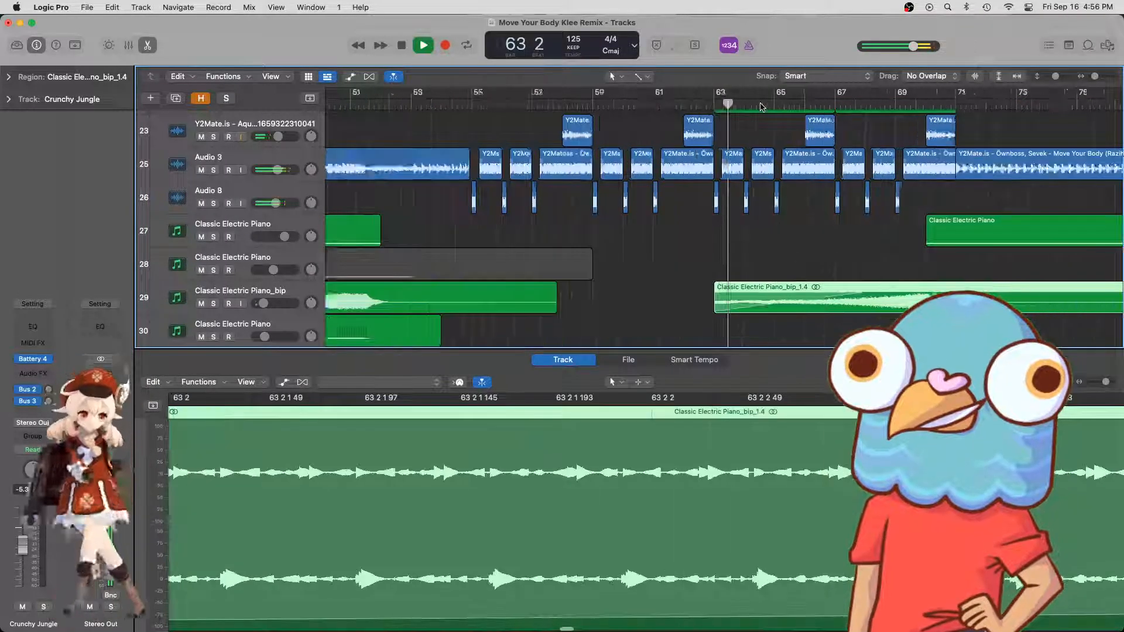
pyautogui.press('super+Left')
pyautogui.press('super+Left')
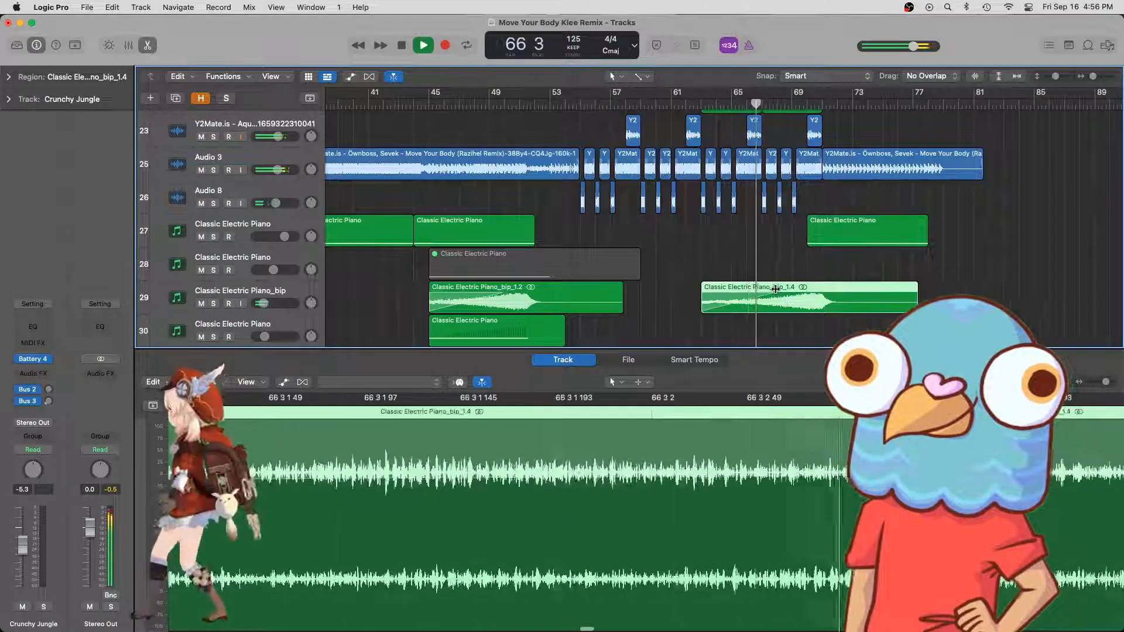
# - Select both Classic Electric Piano_bip riser regions on track 29, deselect them, and listen on to bar 70
pyautogui.keyDown('shift'); pyautogui.click(599, 290); pyautogui.keyUp('shift')
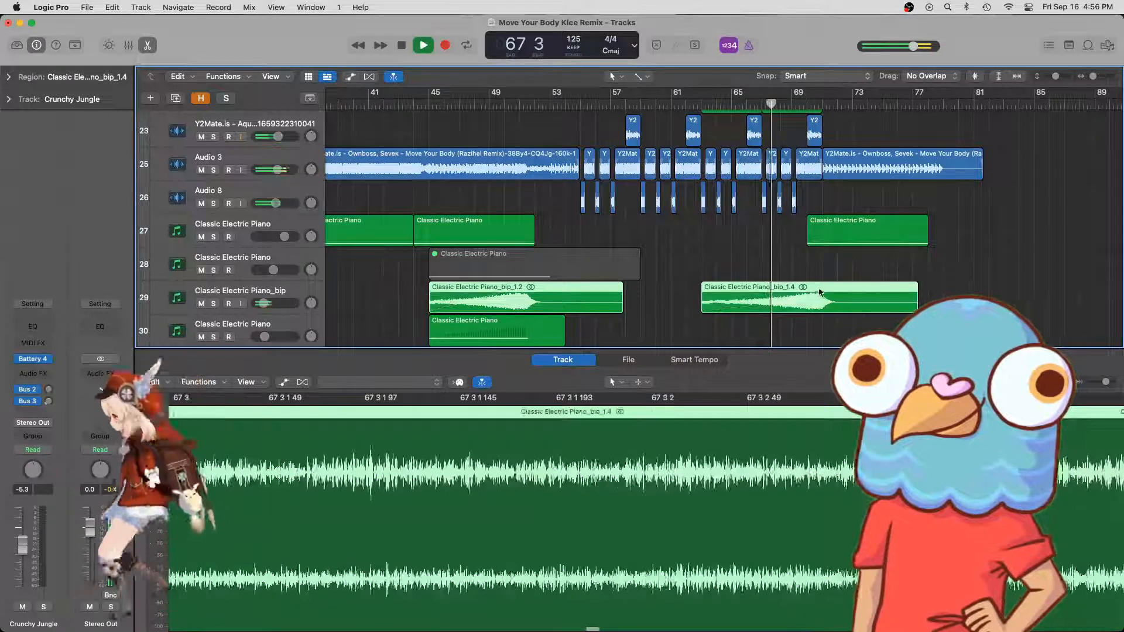
pyautogui.click(802, 272)
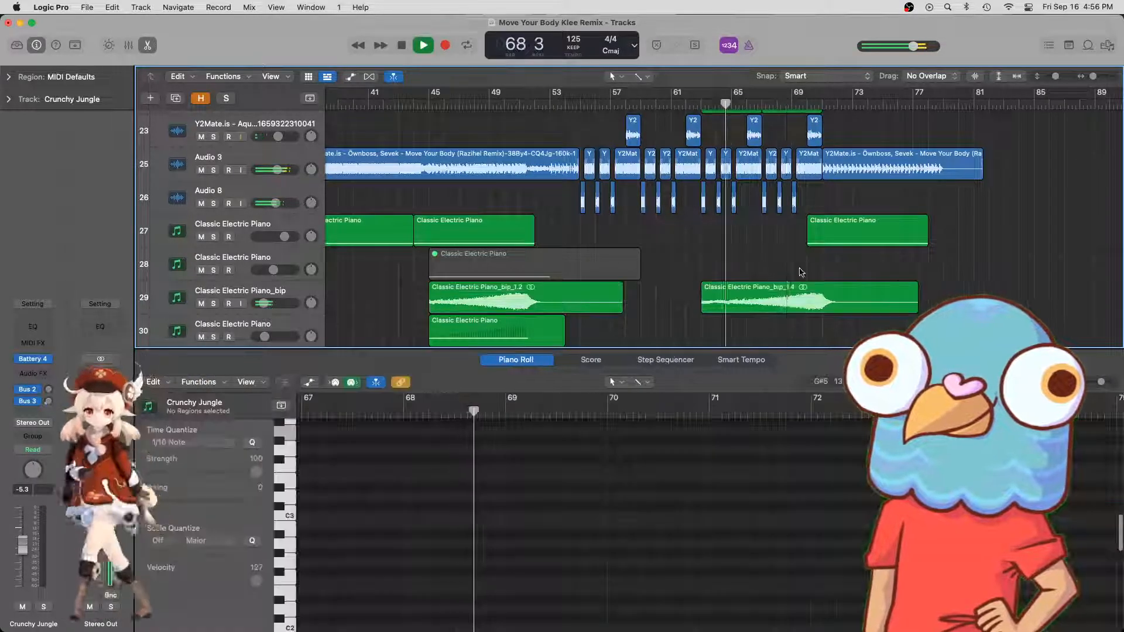
pyautogui.press('super+Right')
pyautogui.press('super+Right')
pyautogui.press('super+Right')
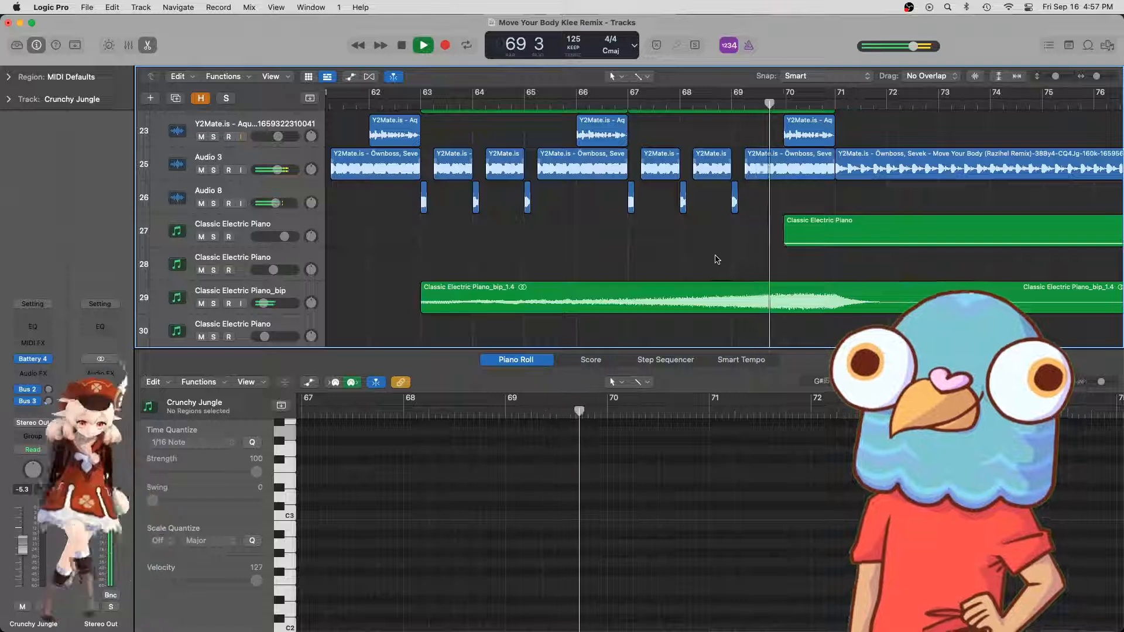
pyautogui.press('super+Left')
pyautogui.press('super+Left')
pyautogui.press('super+Left')
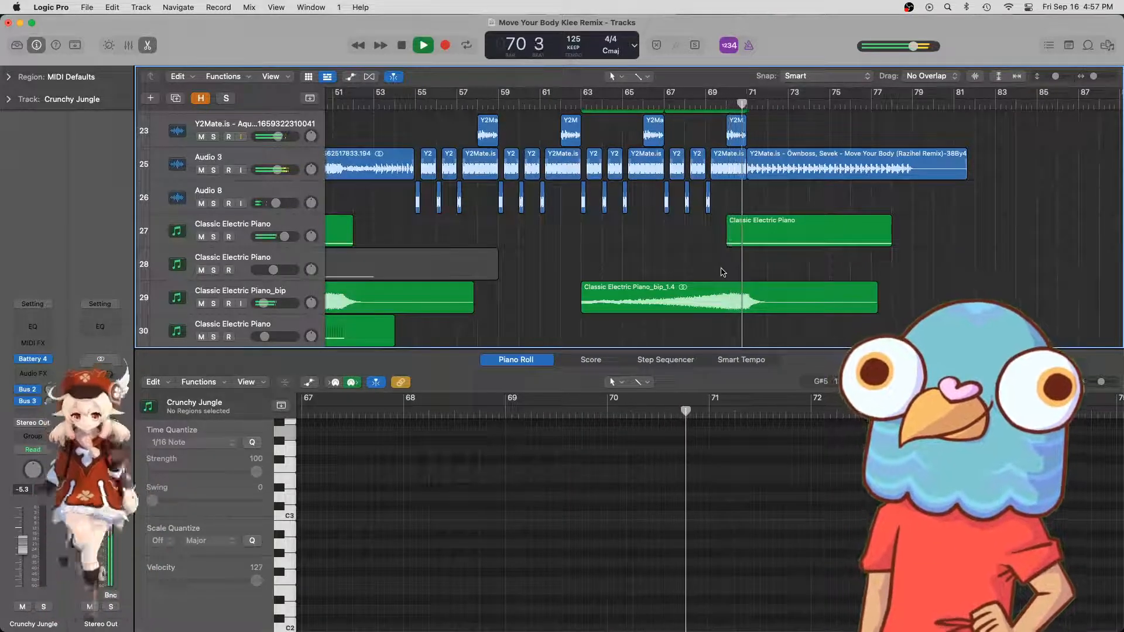
# - Stop playback, duplicate the Classic Electric Piano_bip track 29, and move the bar 63 riser region onto the new track 30
pyautogui.press('space')
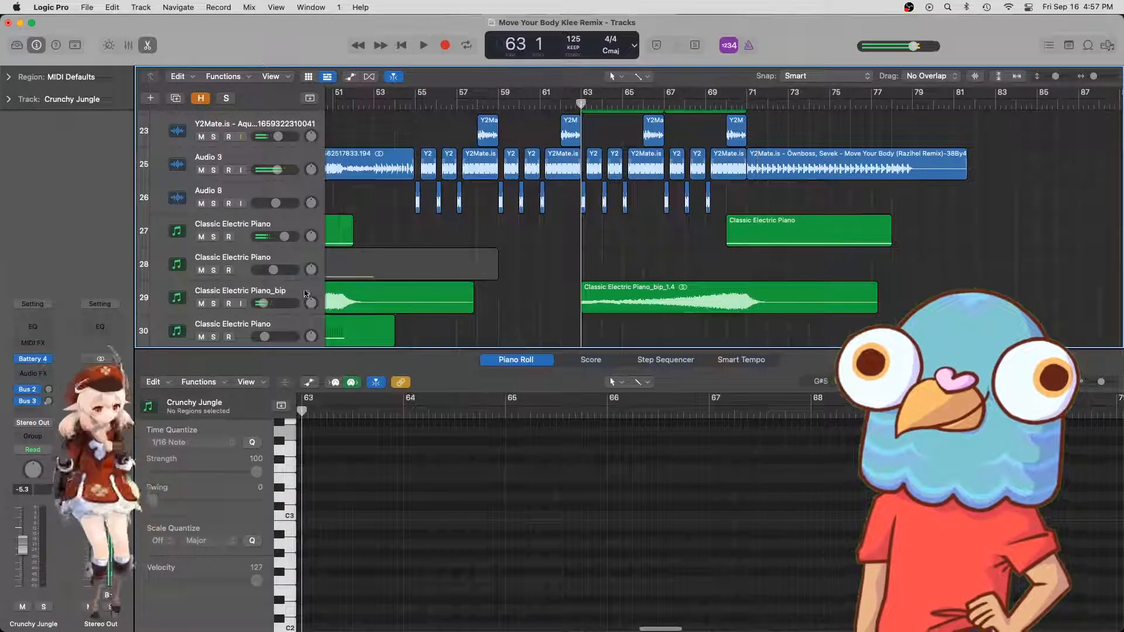
pyautogui.click(260, 296)
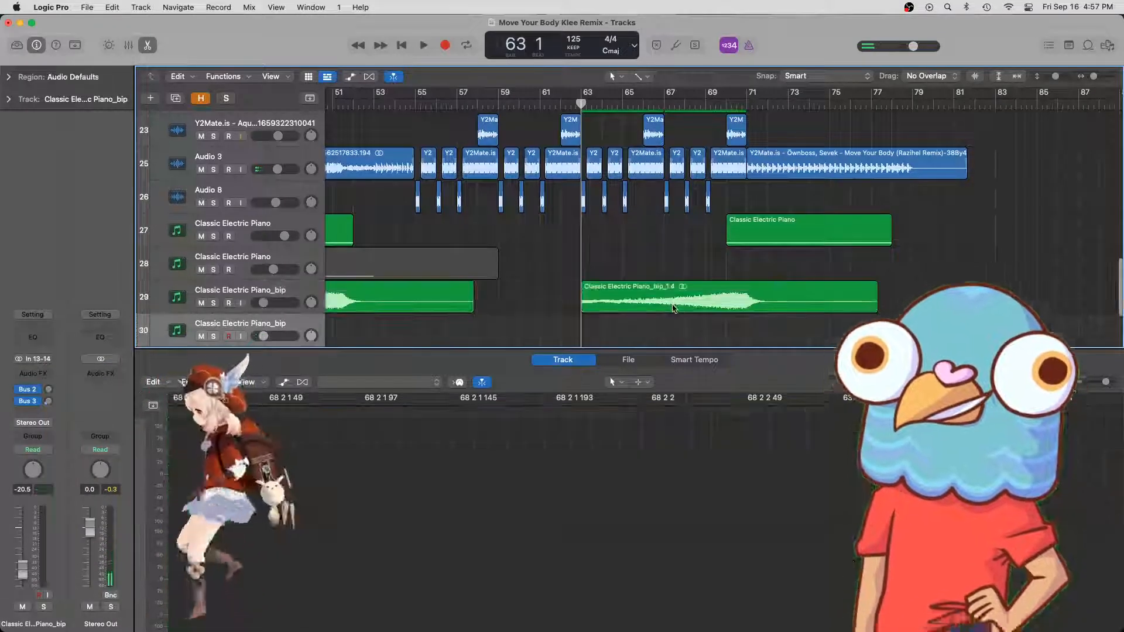
pyautogui.moveTo(672, 306); pyautogui.dragTo(673, 340)
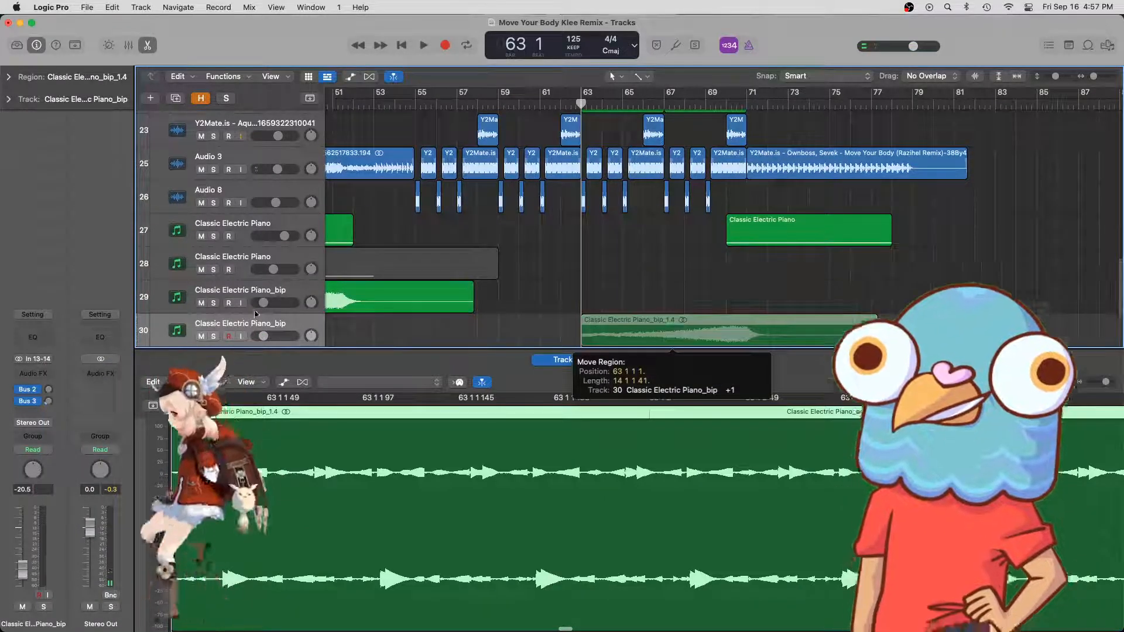
pyautogui.scroll(-2, 255, 314)
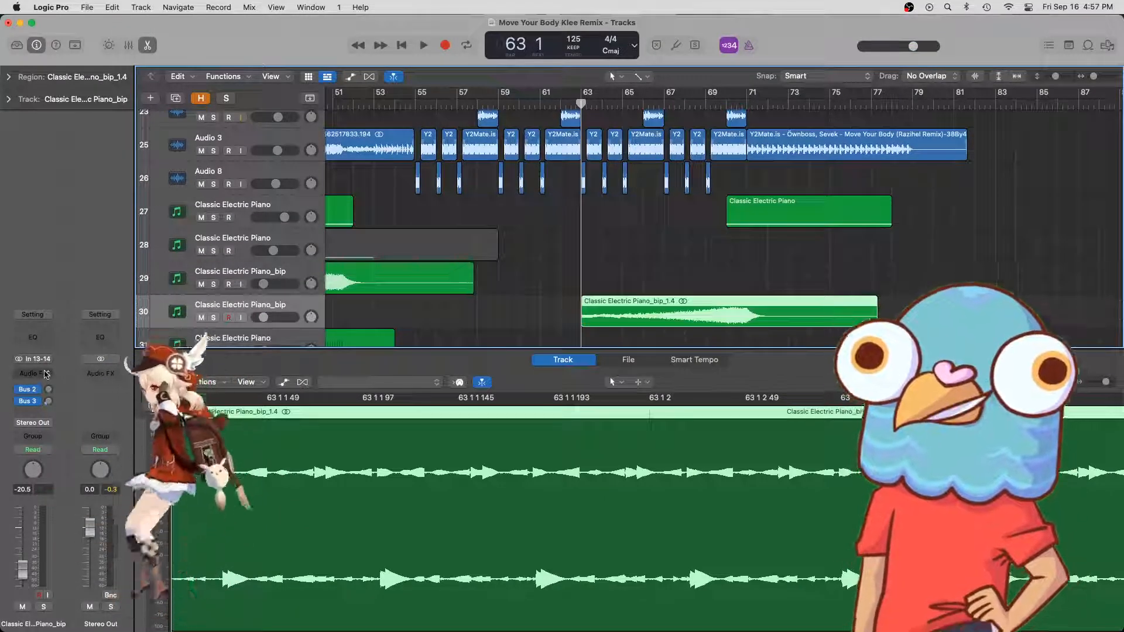
# - Insert the OneKnob Pumper effect on track 30 and close its plug-in window
pyautogui.click(46, 374)
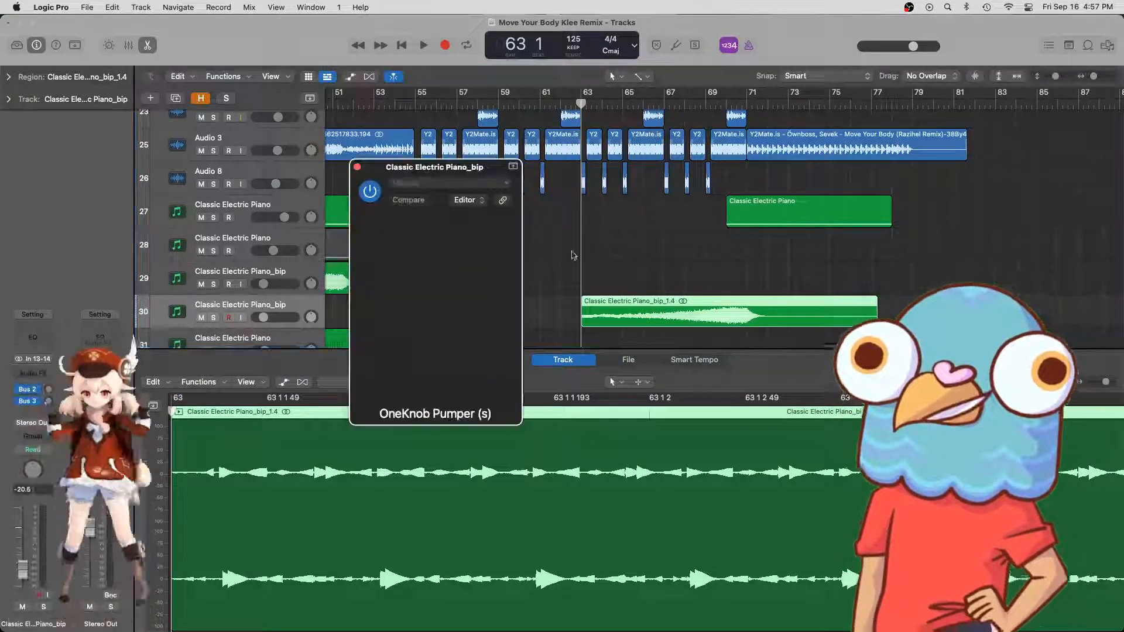
pyautogui.click(358, 167)
pyautogui.scroll(-3, 606, 238)
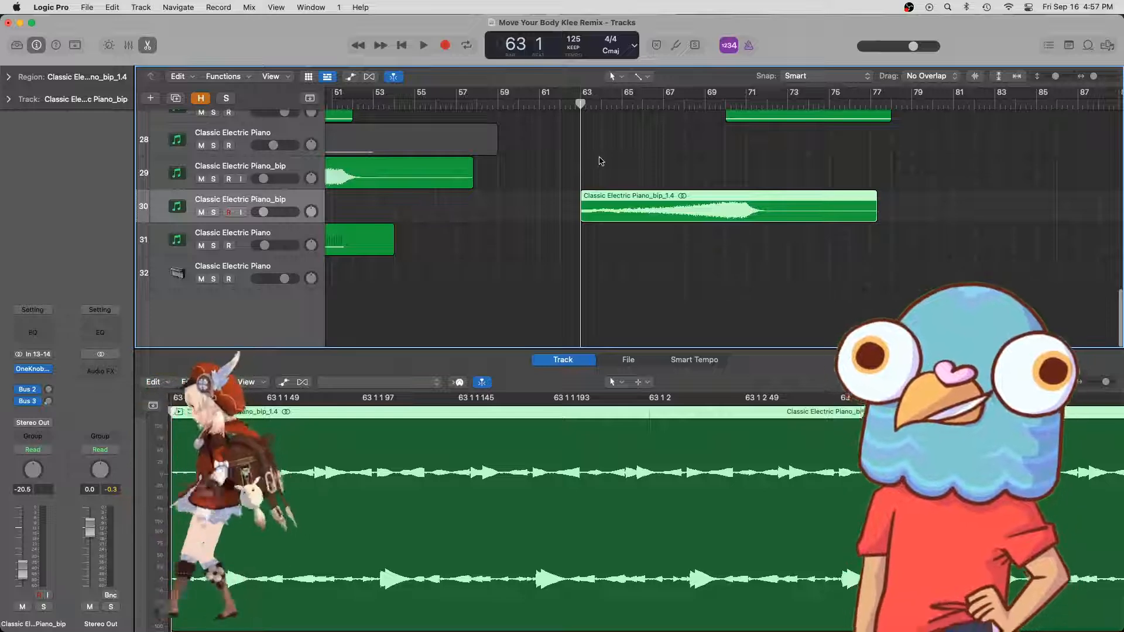
# - Split the track 30 riser at 63 1 3 and 63 2, following the first Audio 8 chop
pyautogui.scroll(2, 599, 150)
pyautogui.press('super+Right')
pyautogui.press('super+Right')
pyautogui.press('super+Right')
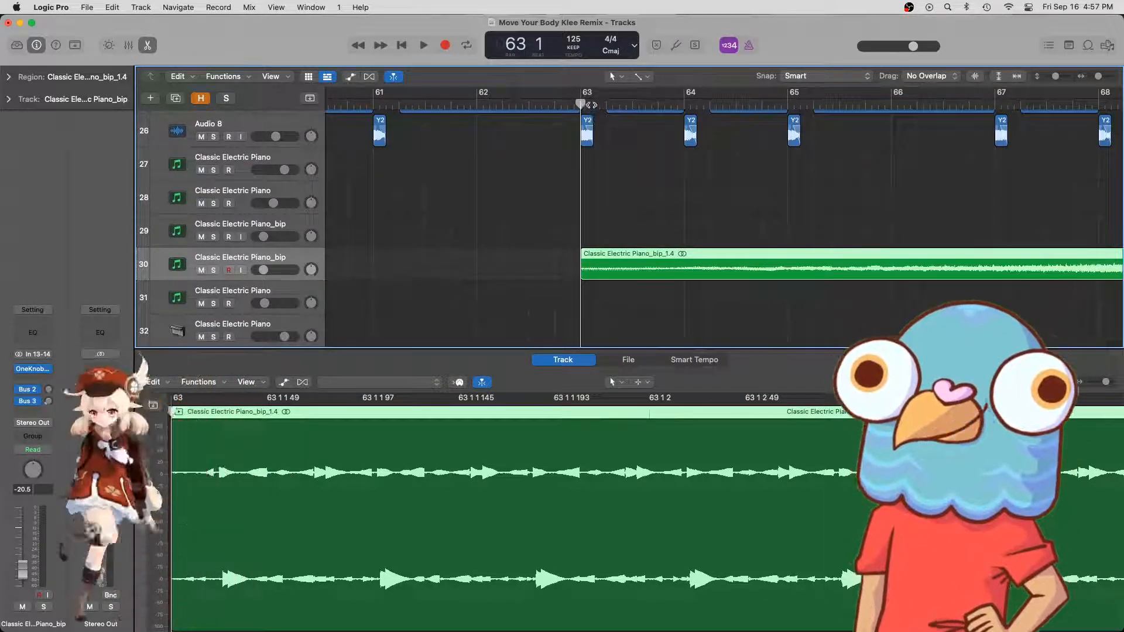
pyautogui.click(592, 105)
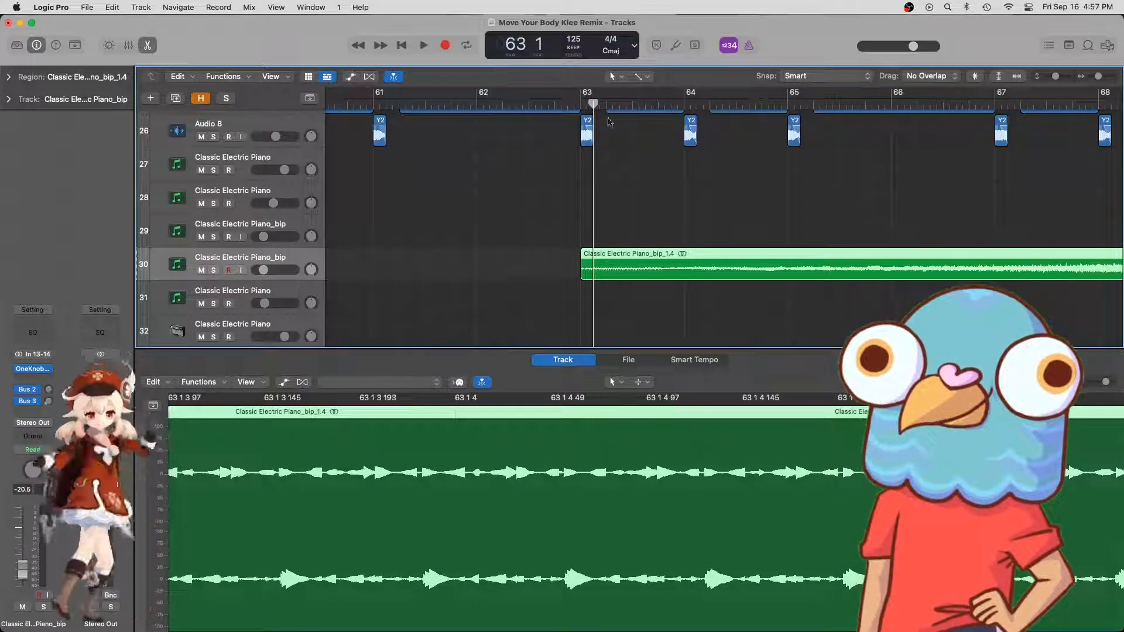
pyautogui.press('super+t')
pyautogui.click(607, 106)
pyautogui.press('super+t')
# - Split the track 30 riser at 1 3 and beat 2 of bars 64 and 65, after their Audio 8 chops
pyautogui.click(697, 106)
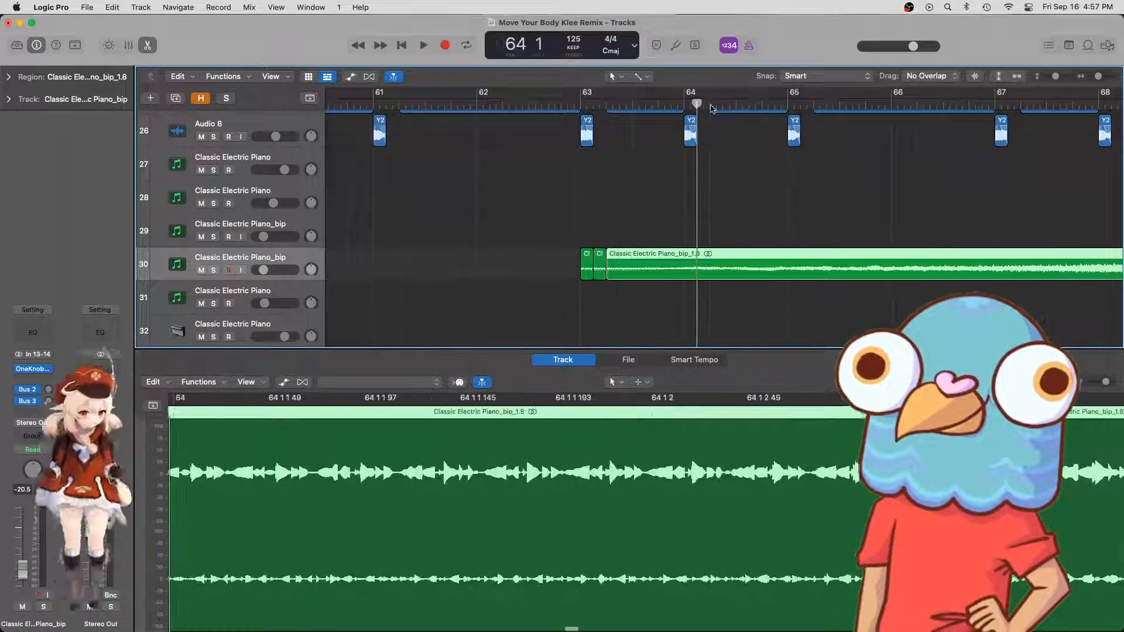
pyautogui.press('super+t')
pyautogui.click(710, 106)
pyautogui.press('super+t')
pyautogui.click(808, 104)
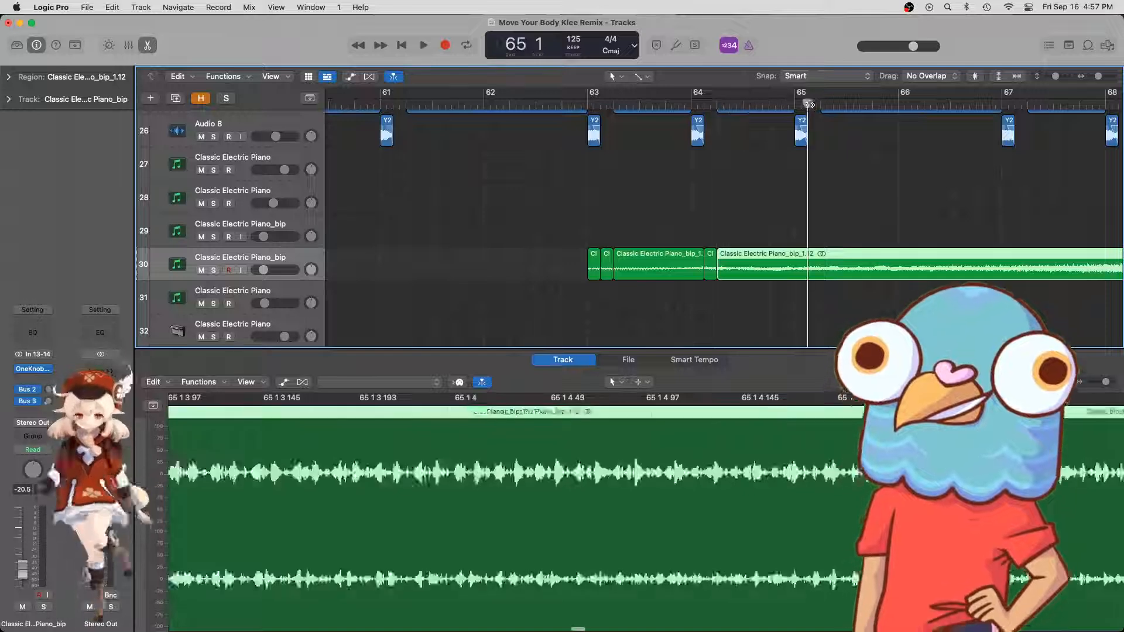
pyautogui.press('super+t')
pyautogui.click(820, 104)
pyautogui.press('super+t')
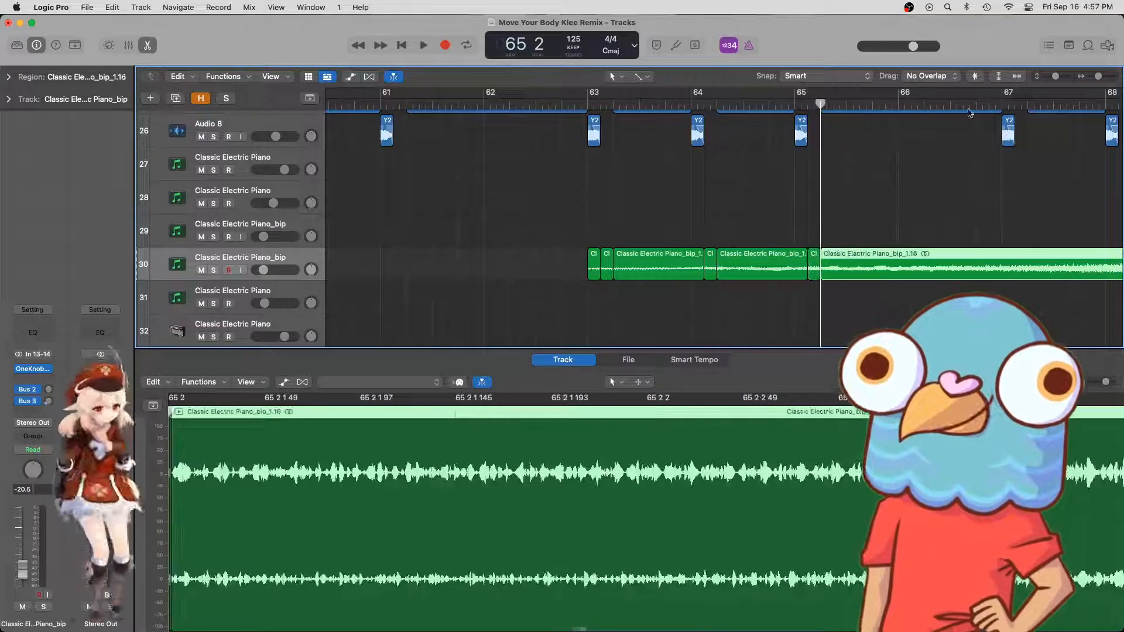
# - Split the track 30 riser at 1 3 and beat 2 of bars 67 and 68, after their Audio 8 chops
pyautogui.hscroll(3, 906, 108)
pyautogui.click(916, 106)
pyautogui.press('super+t')
pyautogui.click(931, 105)
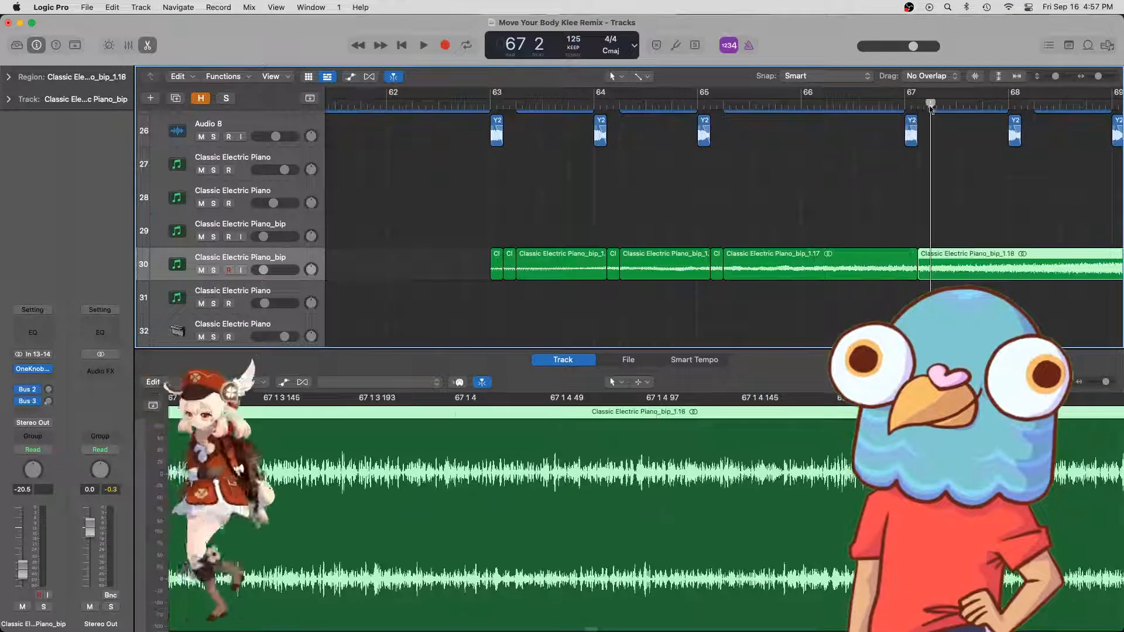
pyautogui.press('super+t')
pyautogui.click(1022, 105)
pyautogui.press('super+t')
pyautogui.click(1034, 105)
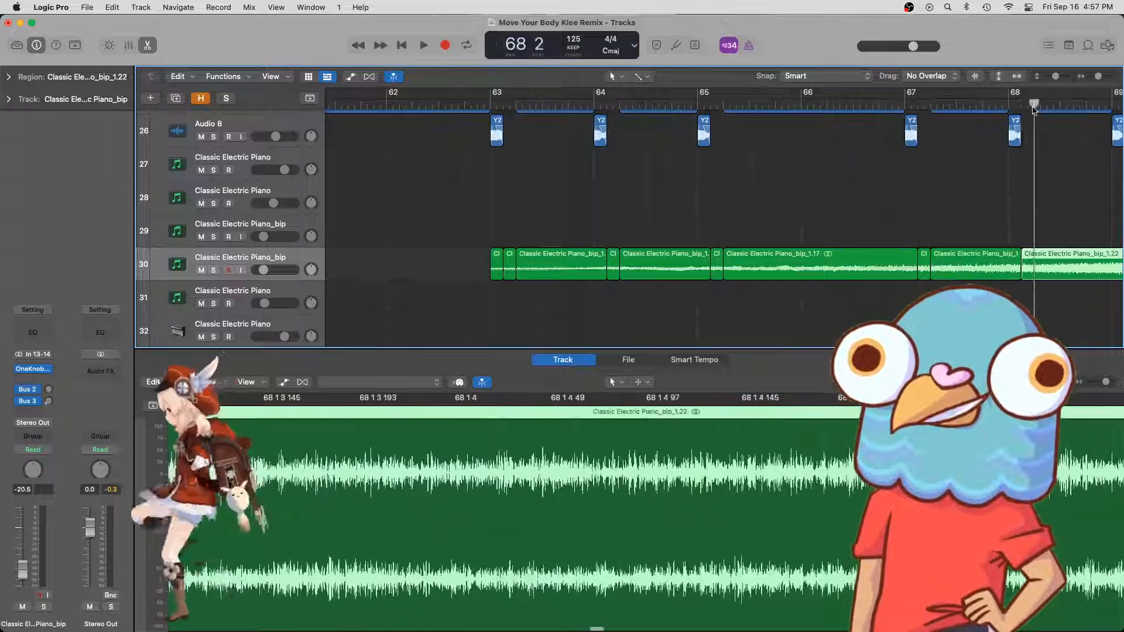
pyautogui.press('super+t')
# - Split the track 30 riser at 69 1 3 and 69 2, after the last Audio 8 chop
pyautogui.hscroll(6, 984, 109)
pyautogui.click(918, 107)
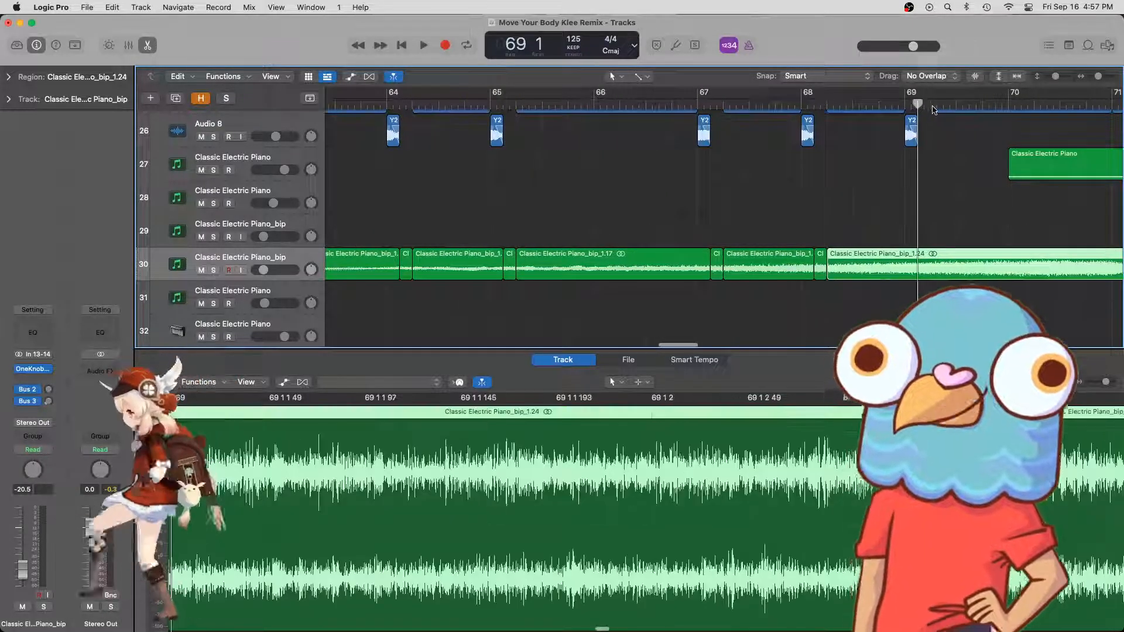
pyautogui.press('super+t')
pyautogui.click(931, 107)
pyautogui.press('super+t')
pyautogui.hscroll(5, 935, 204)
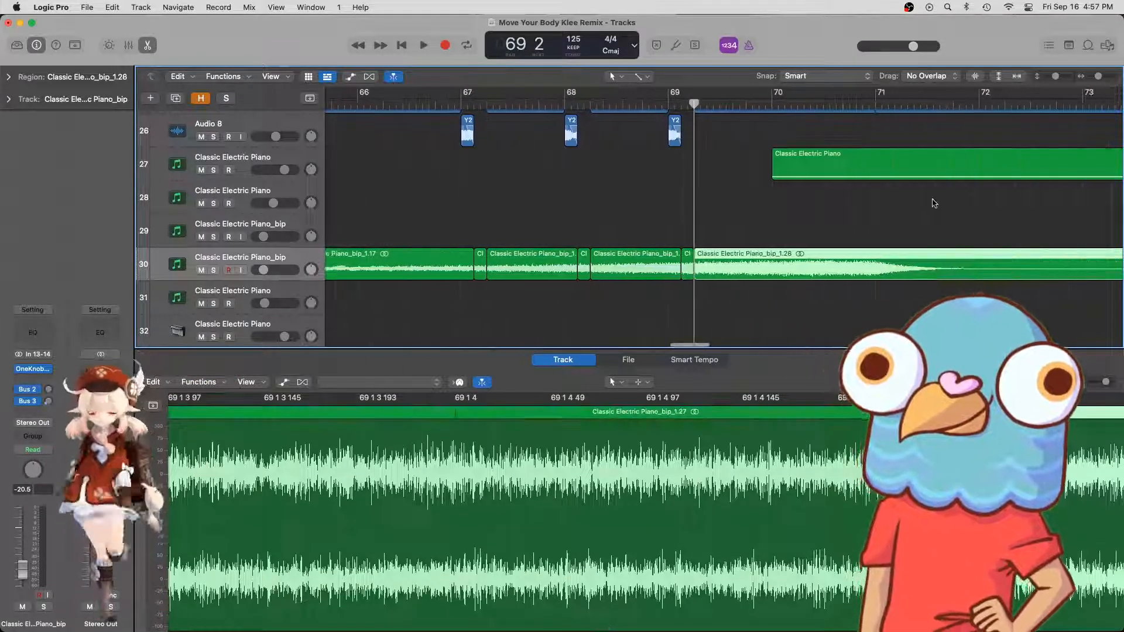
# - Delete the short riser slices between 1 3 and beat 2 in bars 69, 68, 67, 65, 64 and 63
pyautogui.click(688, 261)
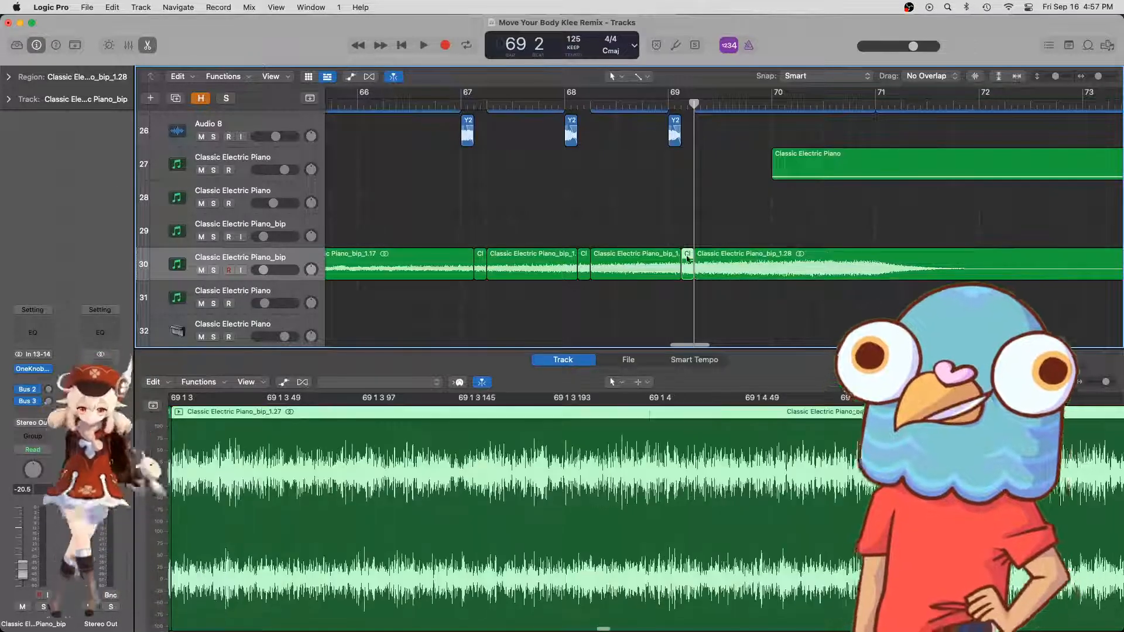
pyautogui.press('Delete')
pyautogui.click(584, 260)
pyautogui.press('Delete')
pyautogui.click(479, 265)
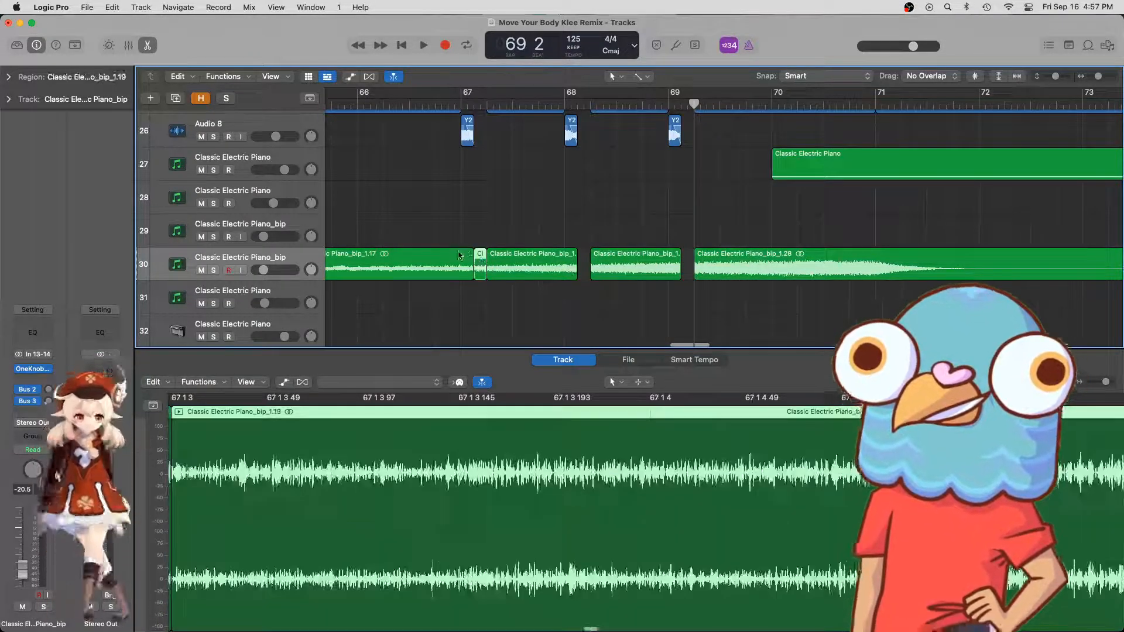
pyautogui.hscroll(-5, 476, 268)
pyautogui.press('Delete')
pyautogui.click(471, 266)
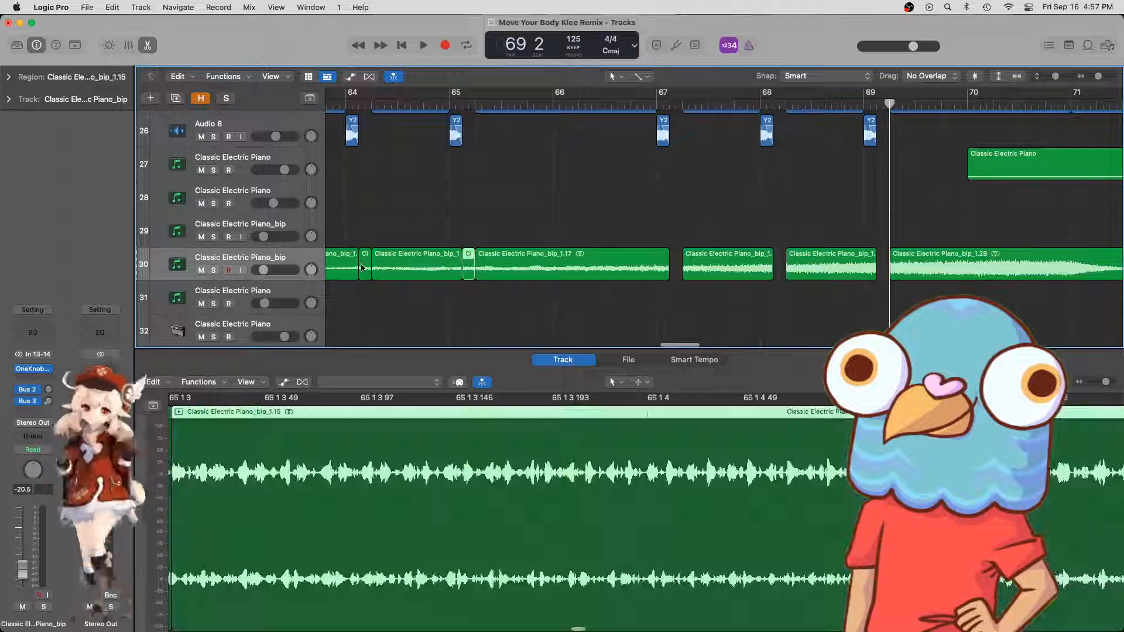
pyautogui.press('Delete')
pyautogui.hscroll(-3, 428, 264)
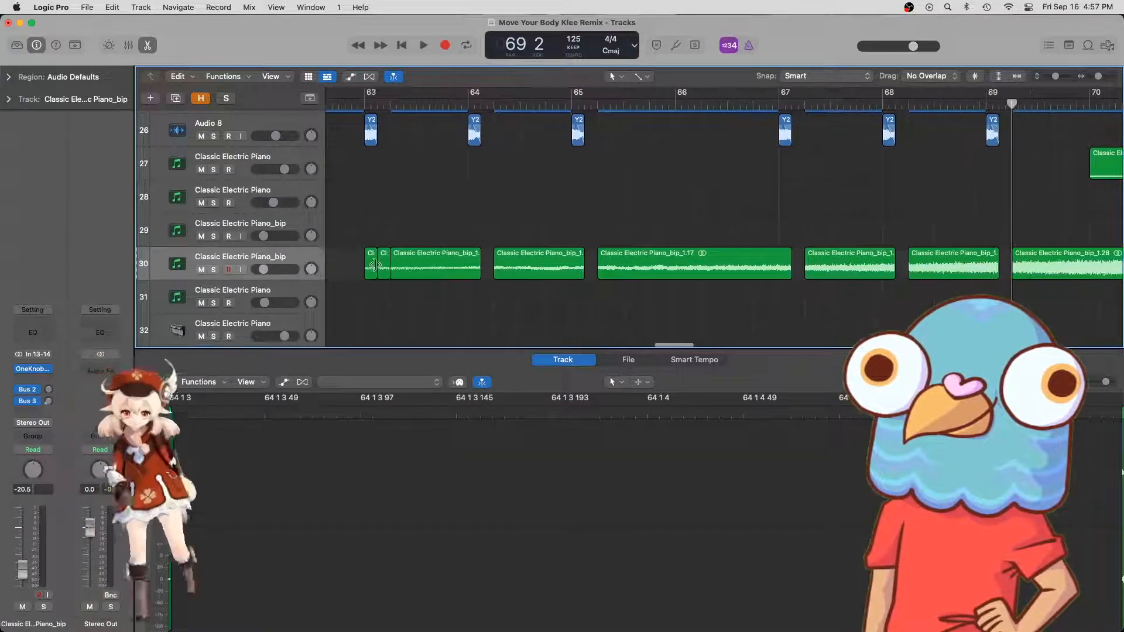
pyautogui.click(385, 263)
pyautogui.press('Delete')
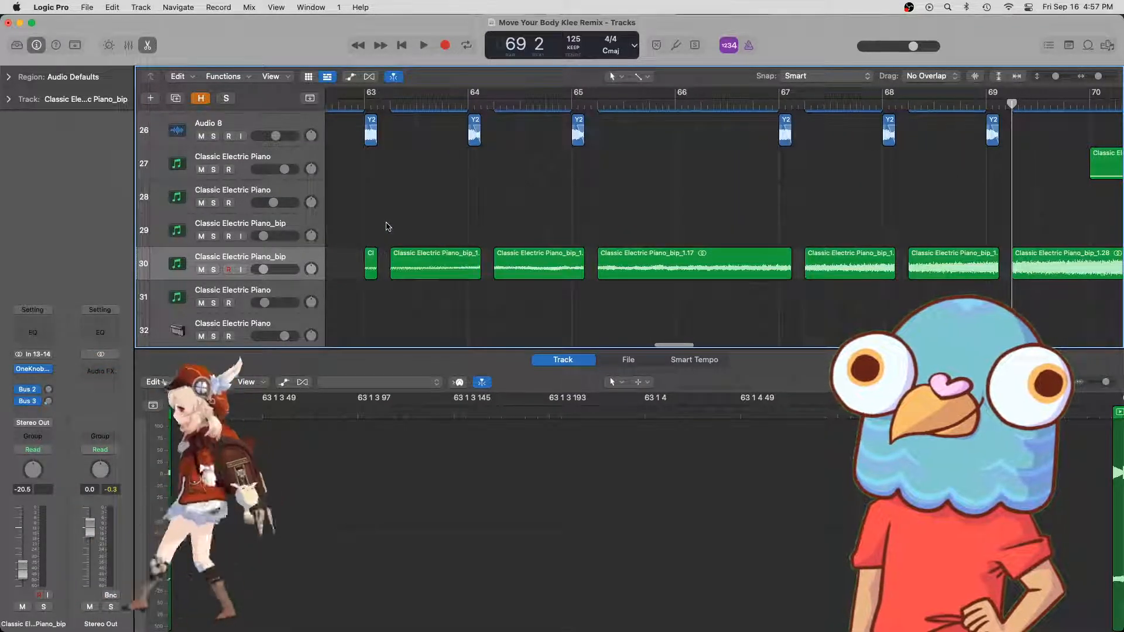
# - Give all seven riser slices on track 30 a fade-in of 2 and a fade-out of 14
pyautogui.scroll(-5, 386, 226)
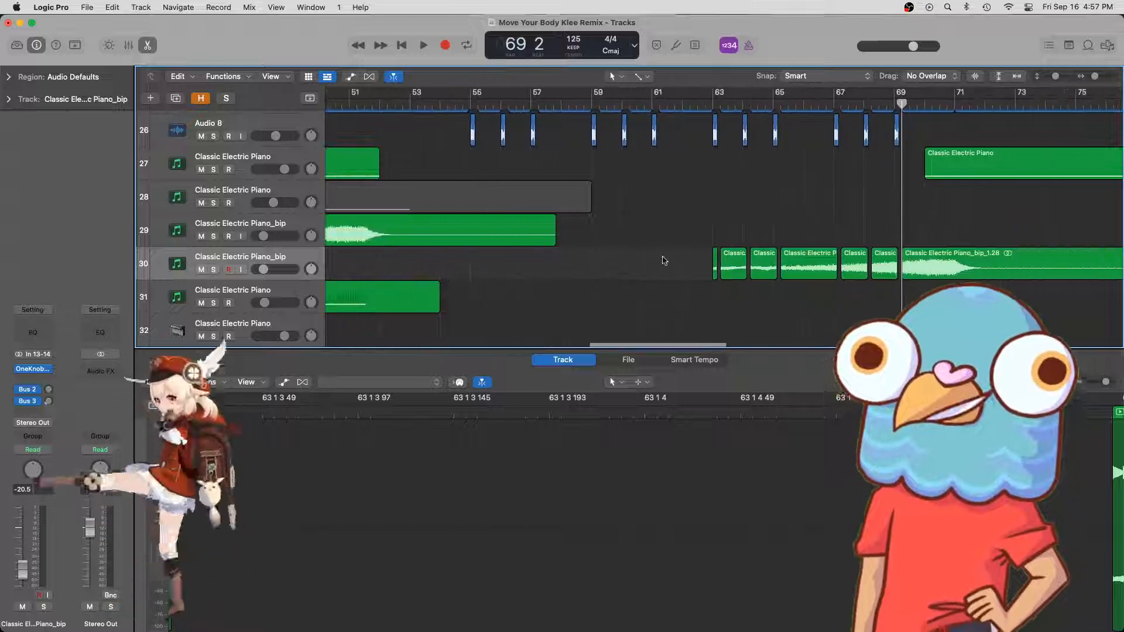
pyautogui.moveTo(668, 260); pyautogui.dragTo(965, 239)
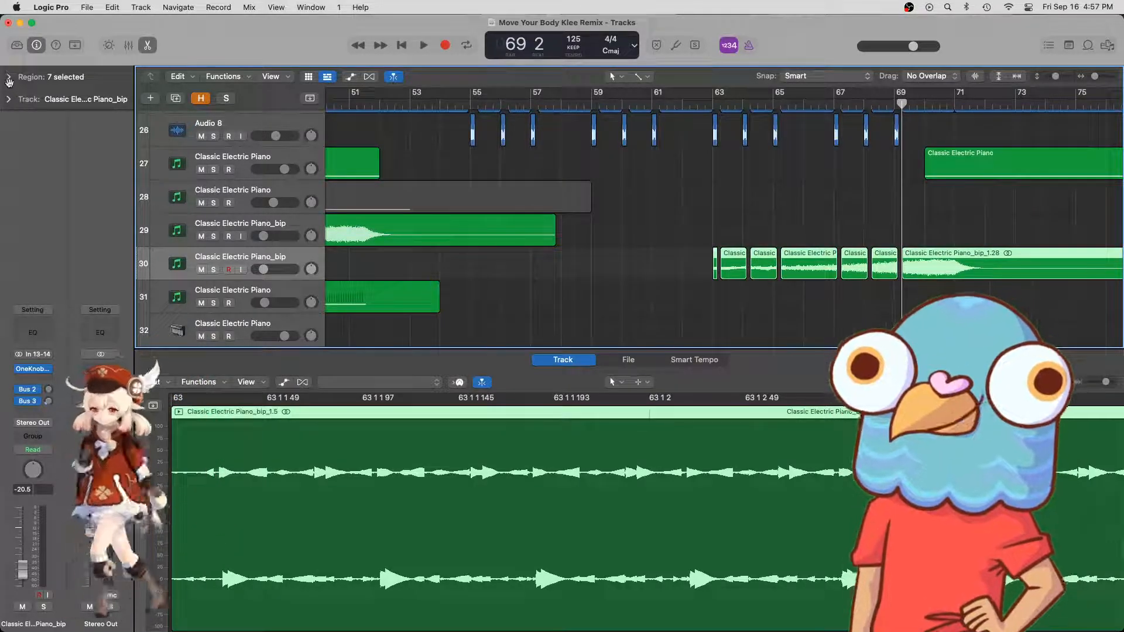
pyautogui.click(9, 77)
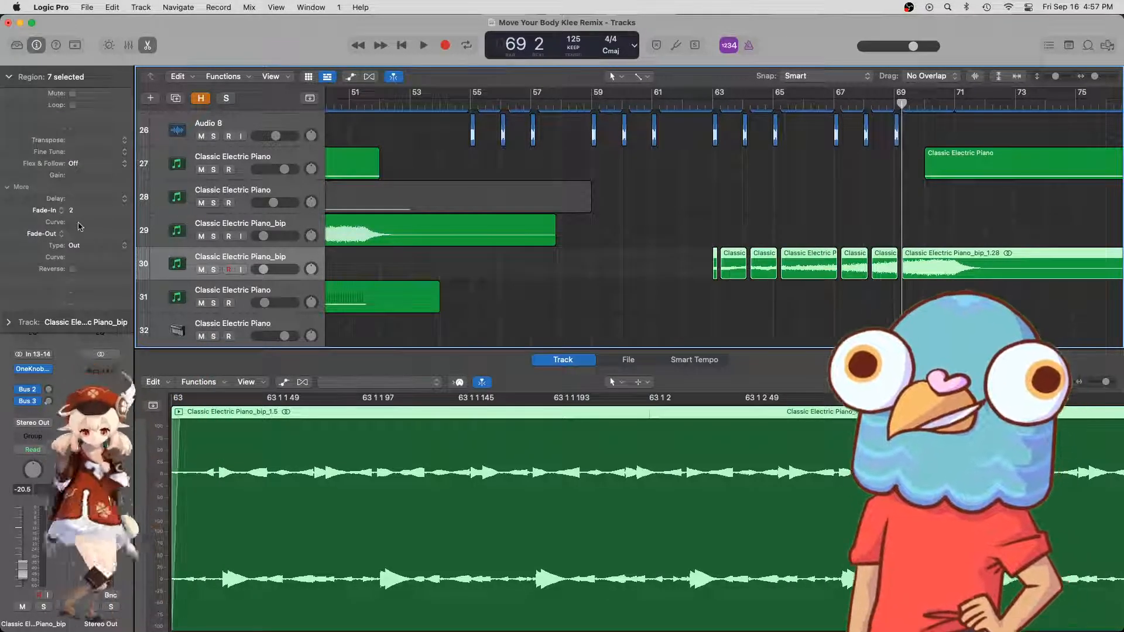
# - Deselect the riser slices and play from 62 3 to bar 71 to hear the chopped riser
pyautogui.click(697, 105)
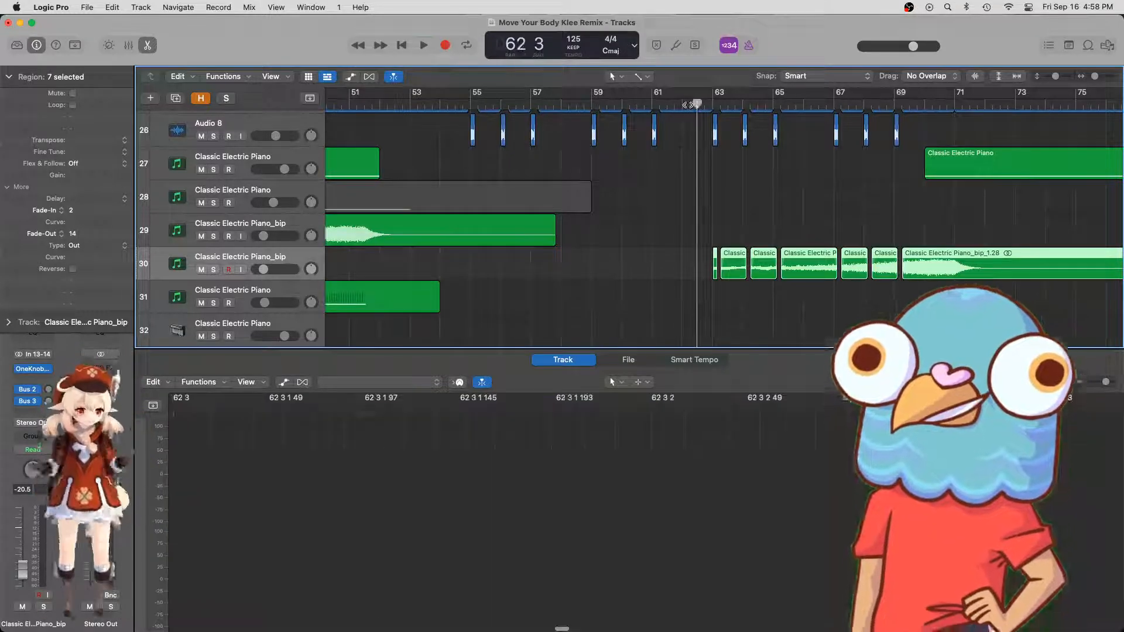
pyautogui.click(756, 174)
pyautogui.press('super+Right')
pyautogui.press('super+Right')
pyautogui.press('super+Right')
pyautogui.press('super+Right')
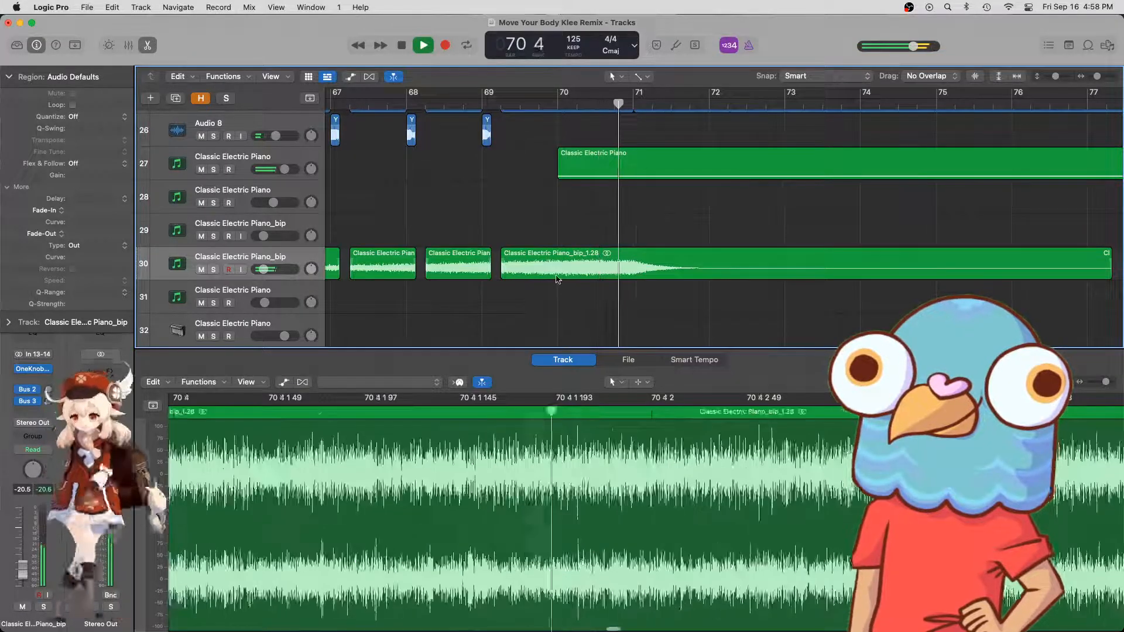
pyautogui.hscroll(-5, 539, 277)
pyautogui.press('space')
pyautogui.hscroll(-5, 539, 277)
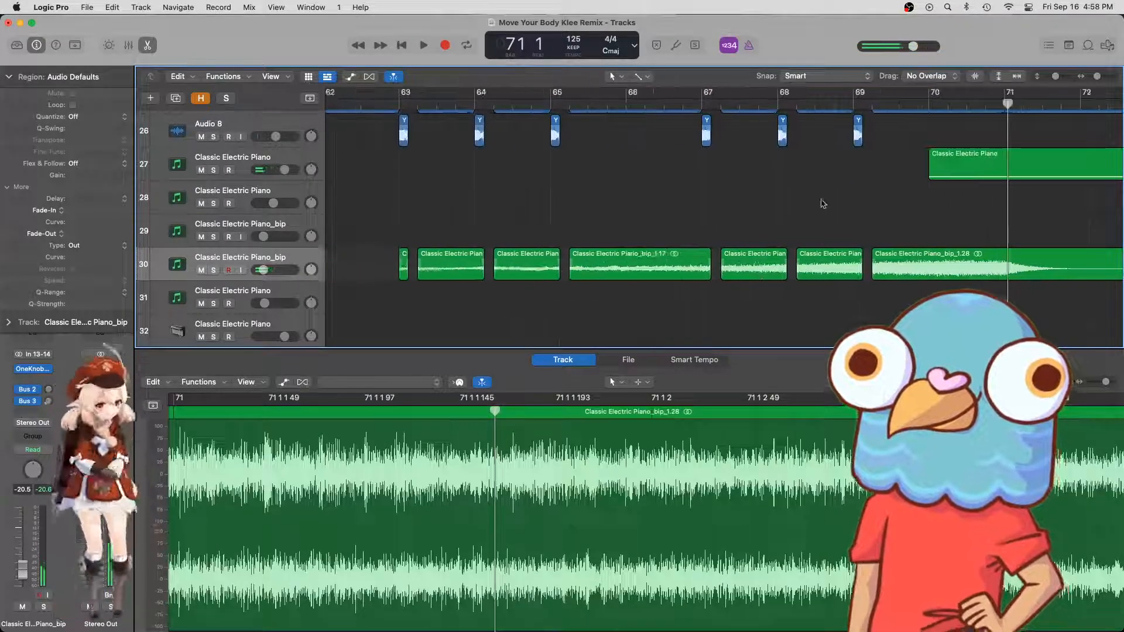
# - Delete the short riser slice at bar 63 and shorten the five slices following it to end on bars 64, 65, 67, 68 and 69
pyautogui.moveTo(831, 200); pyautogui.dragTo(409, 287)
pyautogui.moveTo(403, 220); pyautogui.dragTo(393, 266)
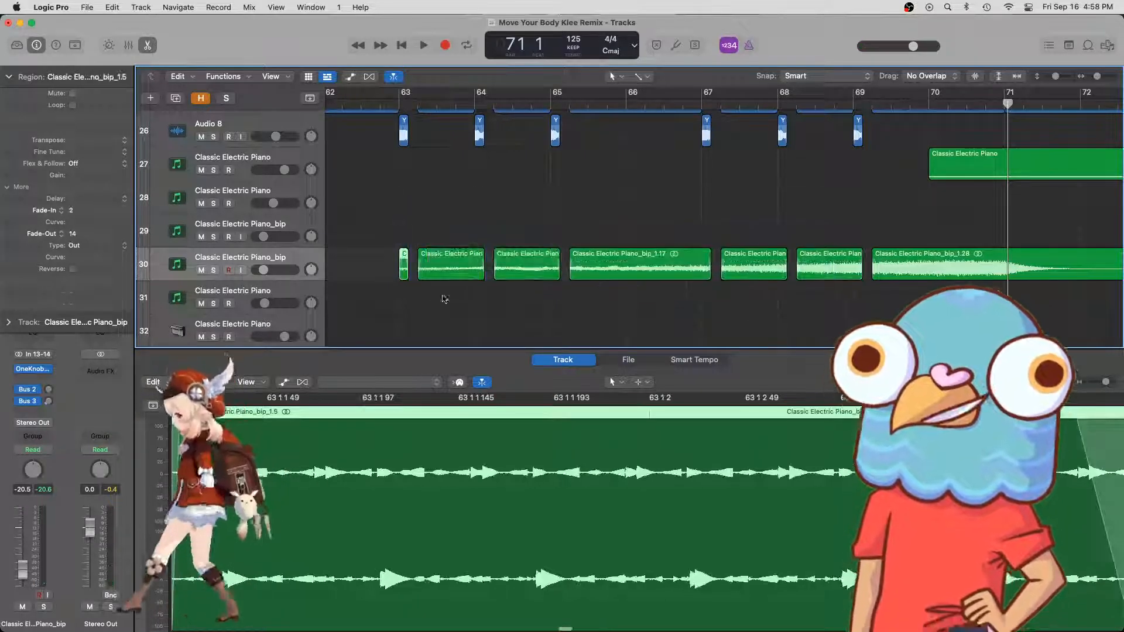
pyautogui.moveTo(422, 306); pyautogui.dragTo(834, 221)
pyautogui.moveTo(391, 209); pyautogui.dragTo(415, 275)
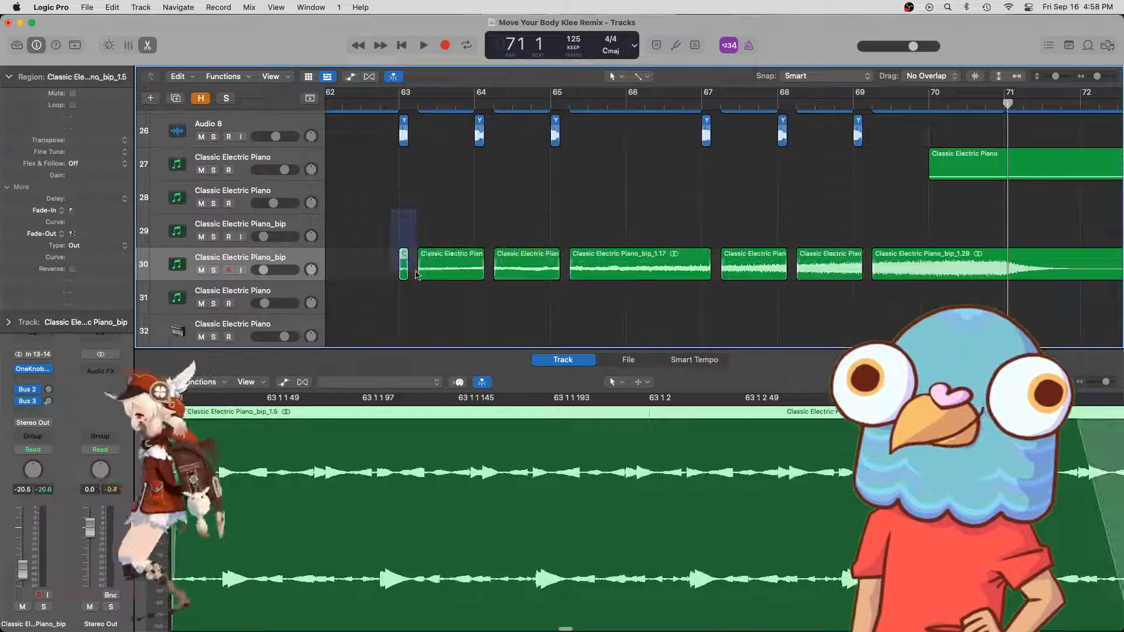
pyautogui.press('Delete')
pyautogui.moveTo(415, 206); pyautogui.dragTo(852, 275)
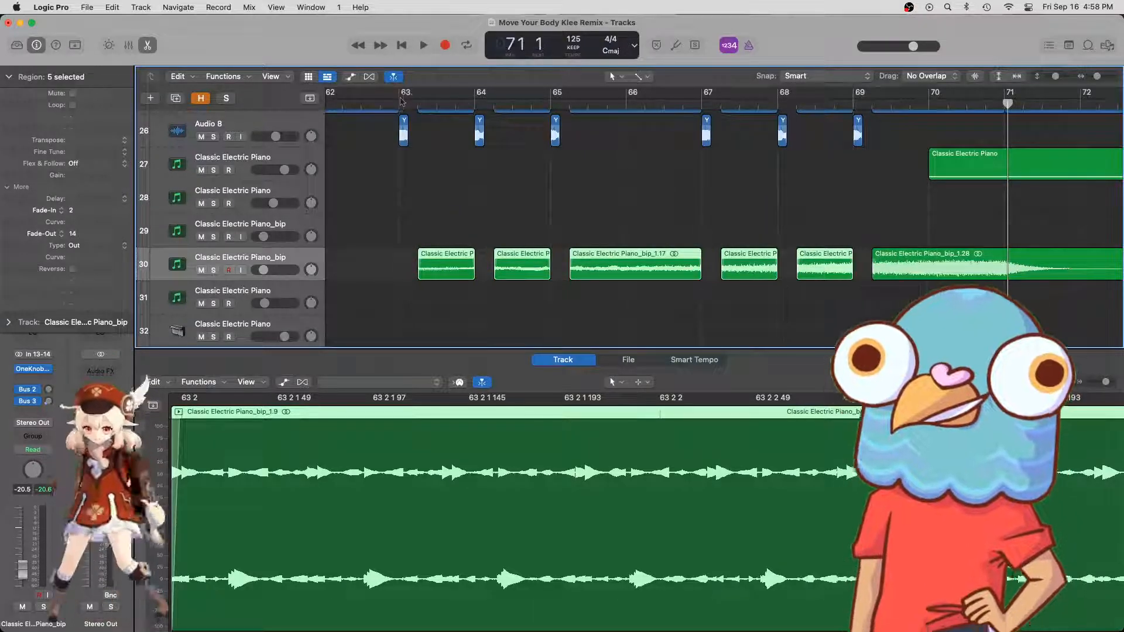
# - Play from bar 63 through bar 72 to hear the trimmed riser slices leading into the outro
pyautogui.click(397, 101)
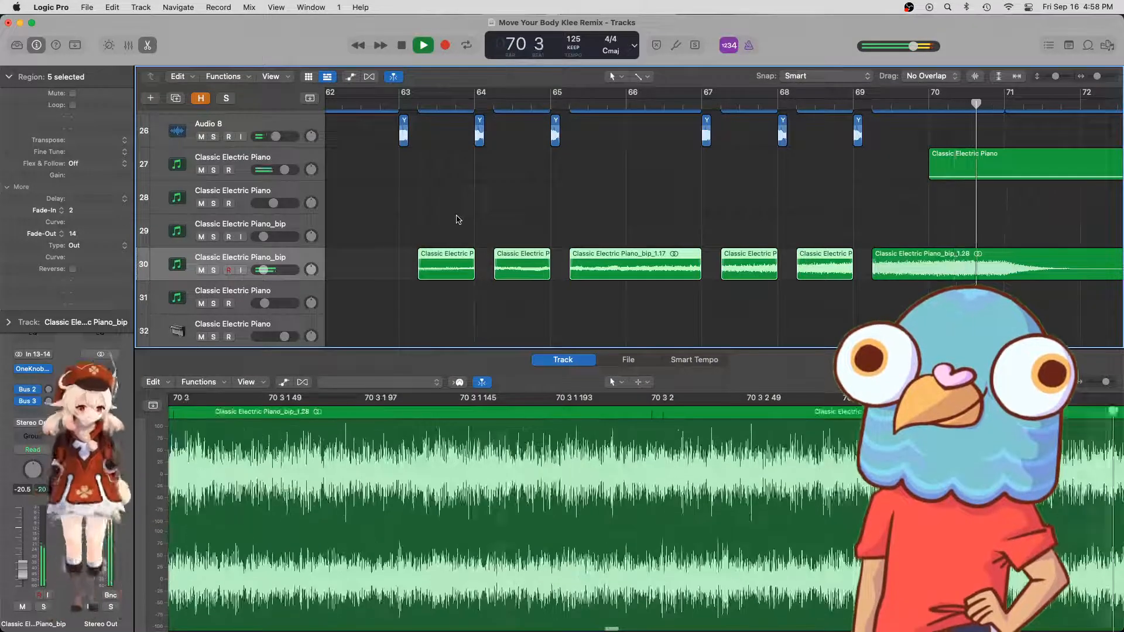
pyautogui.click(688, 229)
pyautogui.hscroll(10, 688, 229)
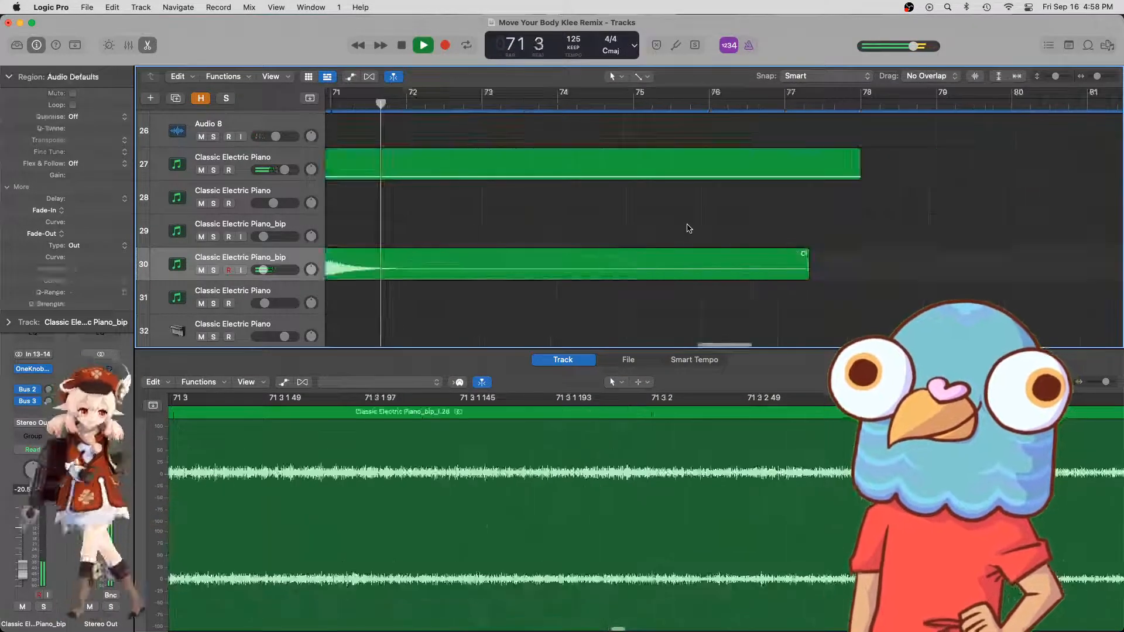
pyautogui.press('super+Left')
pyautogui.press('super+Left')
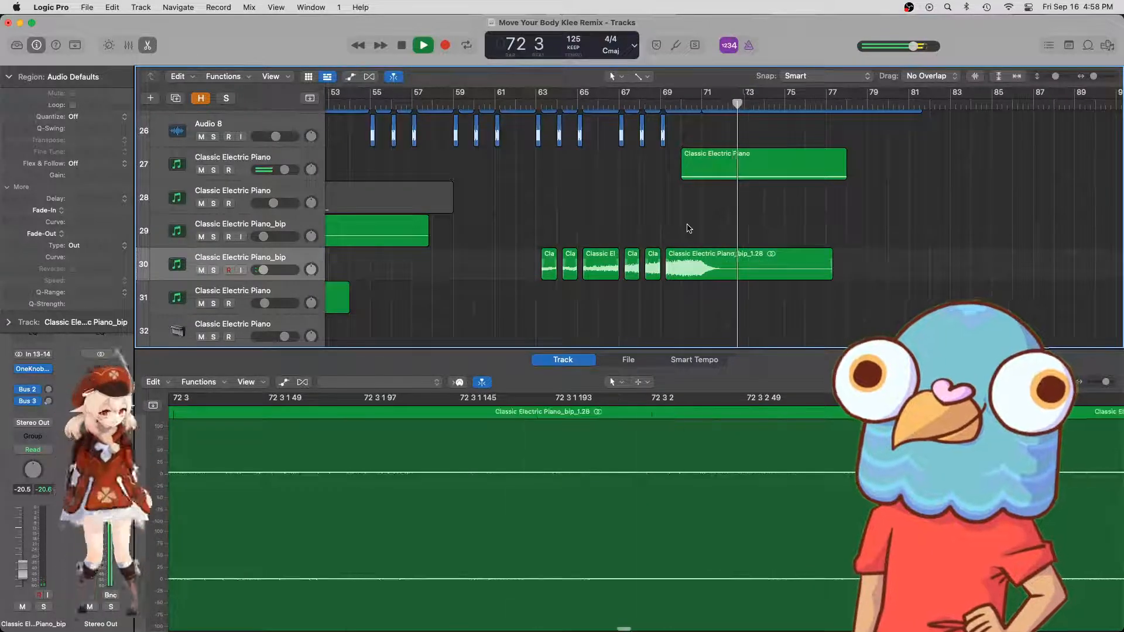
pyautogui.press('space')
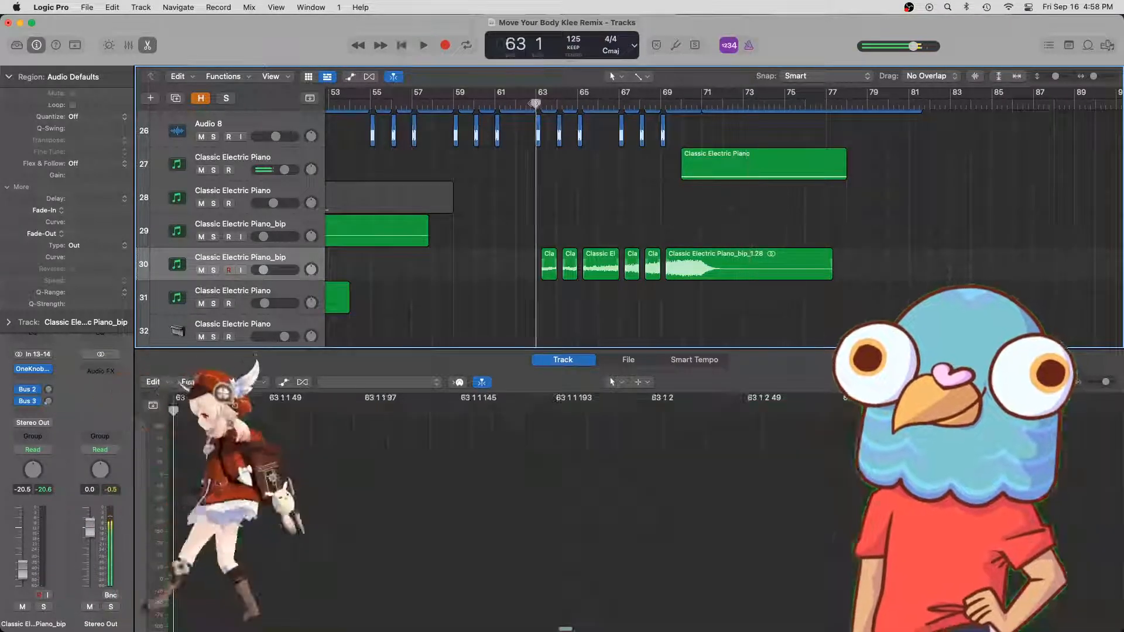
# - Copy the MIDI region at bar 45 on track 31 to 63 2 and shorten the copy to end at bar 70
pyautogui.hscroll(-3, 428, 296)
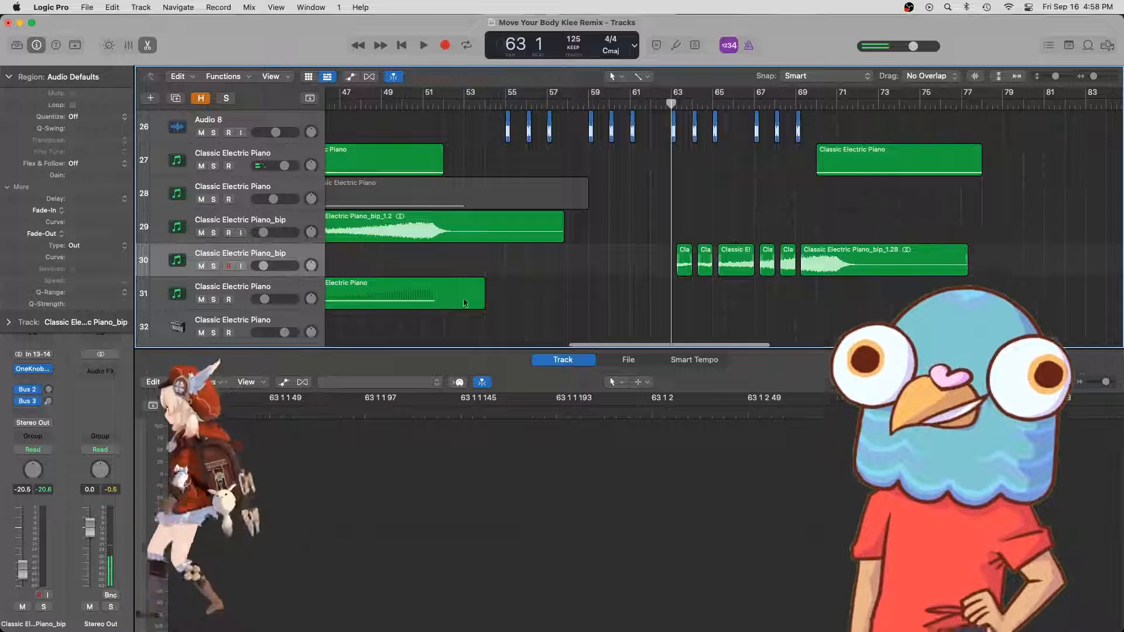
pyautogui.moveTo(466, 304); pyautogui.dragTo(813, 303)
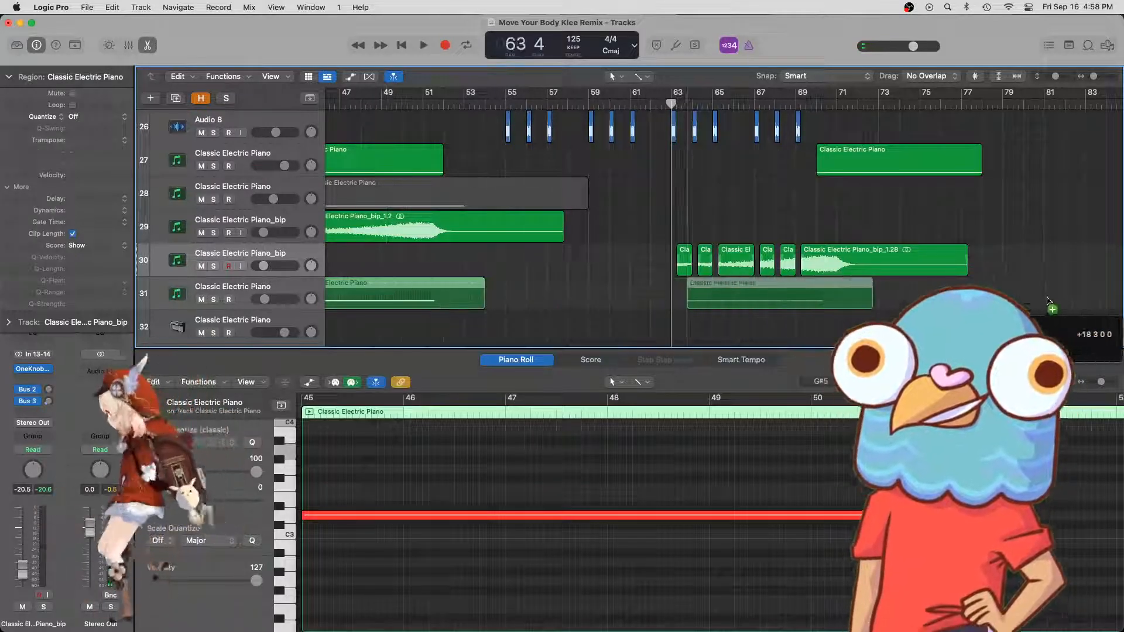
pyautogui.moveTo(1040, 301); pyautogui.dragTo(1036, 300)
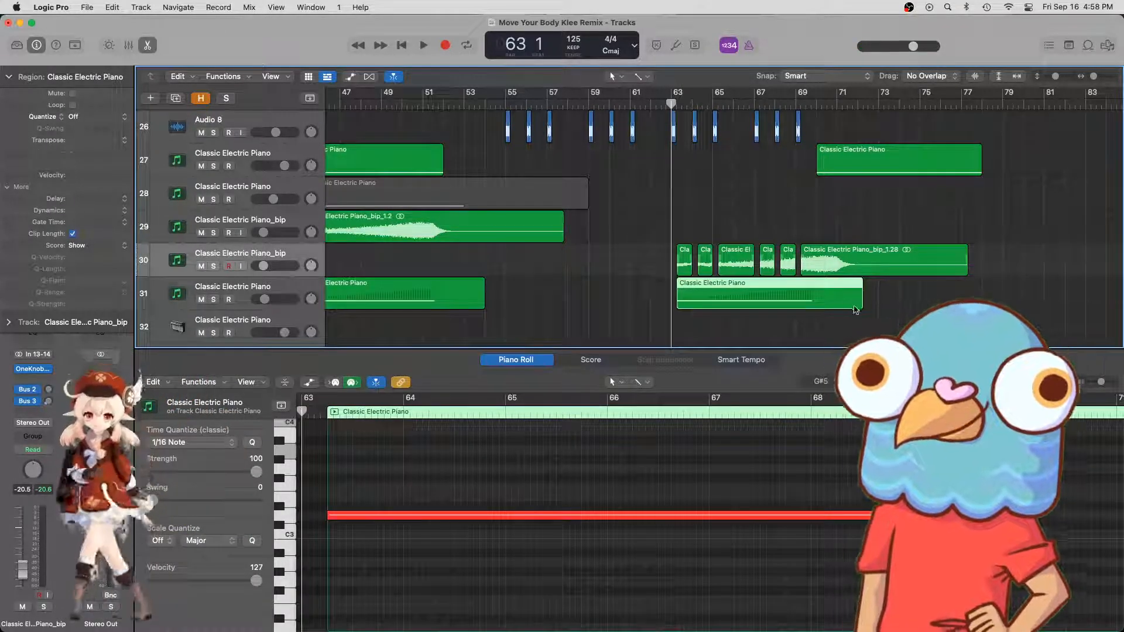
pyautogui.moveTo(858, 307); pyautogui.dragTo(810, 309)
# - Split the copied region on track 31 at 69 4, splitting the notes that cross the cut, and delete the short remainder
pyautogui.press('super+Right')
pyautogui.press('super+Right')
pyautogui.press('super+Right')
pyautogui.press('super+Right')
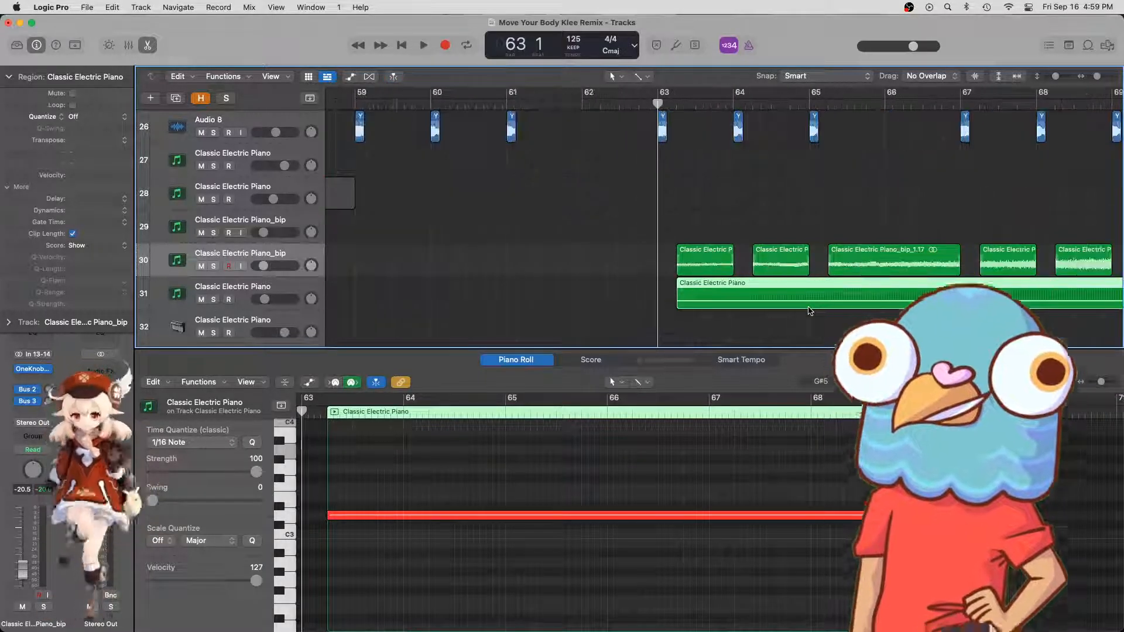
pyautogui.hscroll(6, 811, 314)
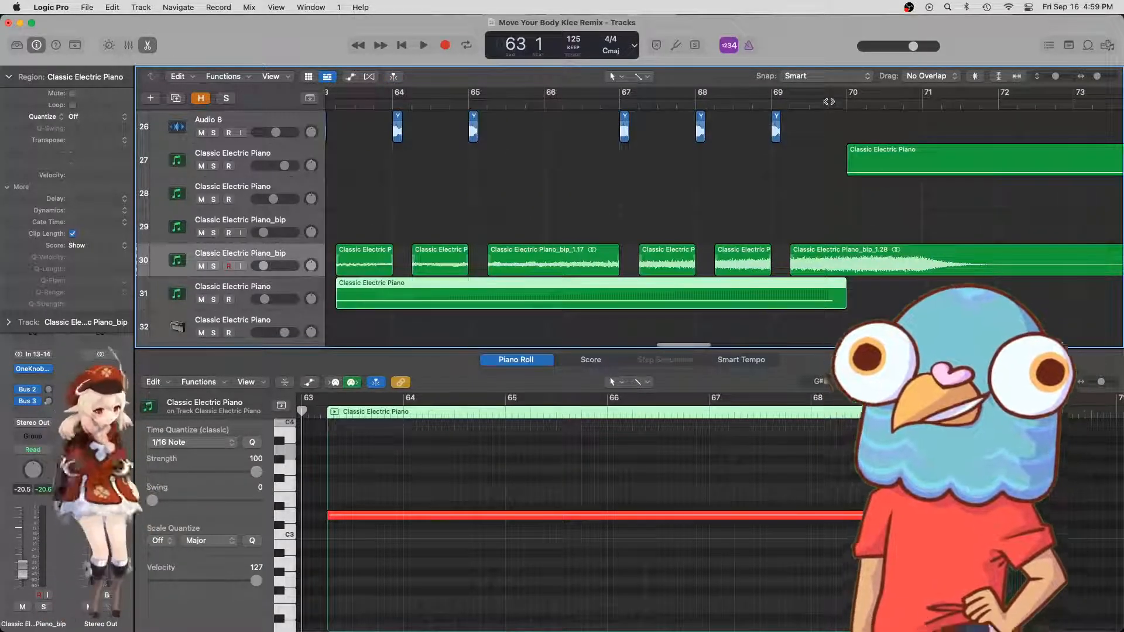
pyautogui.press('super+t')
pyautogui.click(656, 243)
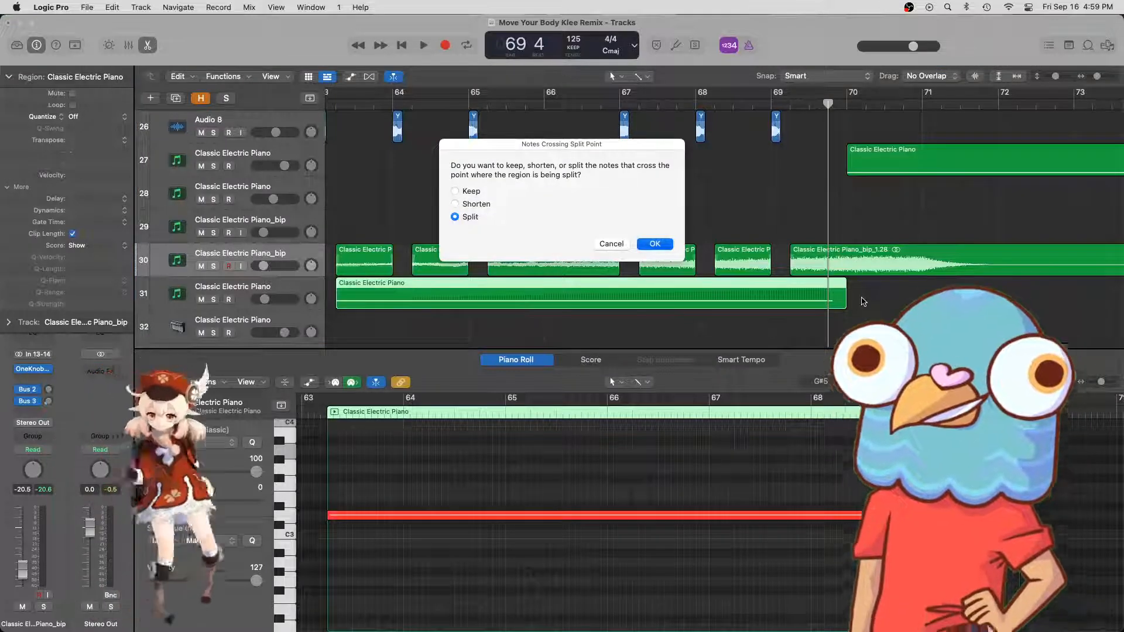
pyautogui.press('Delete')
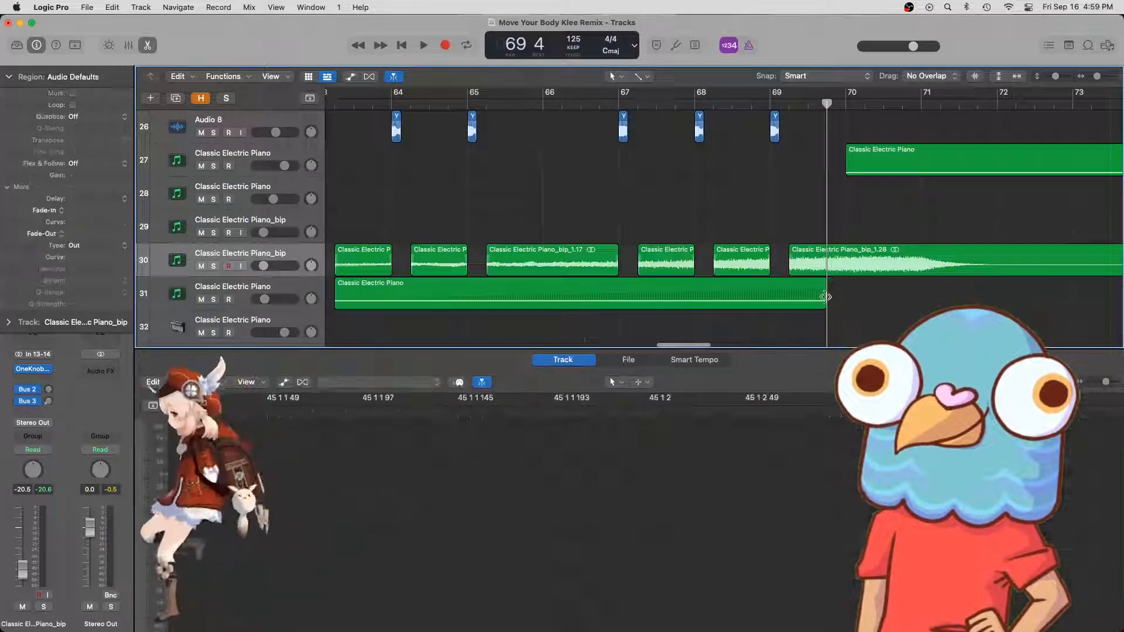
# - Stretch the copied region on track 31 to span bars 63 to 71 and play the section from 62 4 through bar 72
pyautogui.click(824, 300)
pyautogui.moveTo(824, 300); pyautogui.dragTo(913, 301)
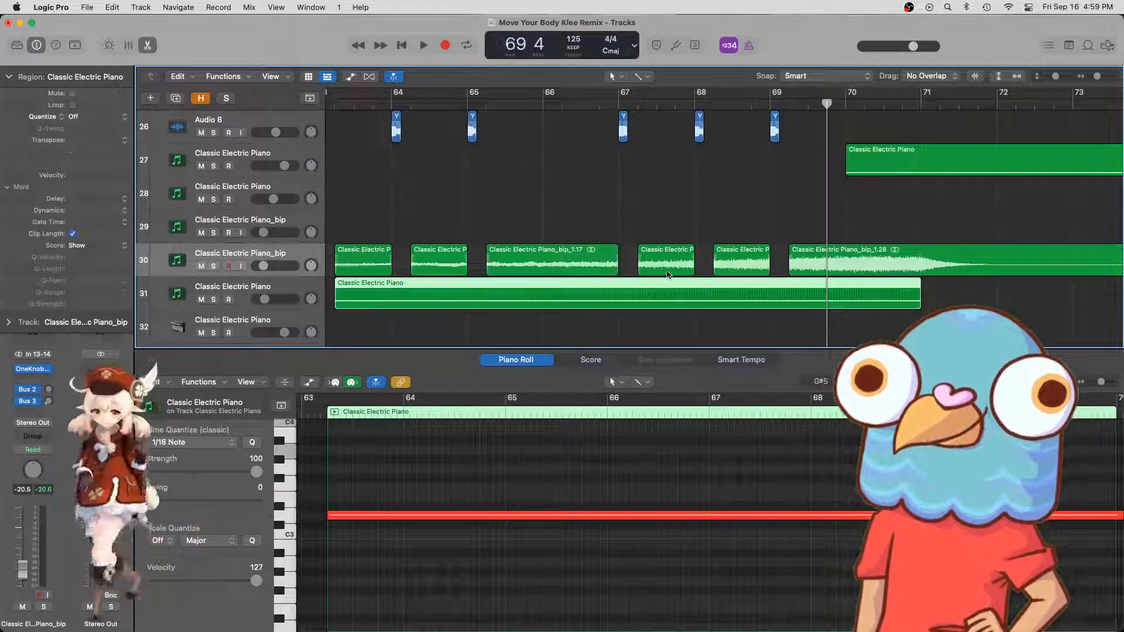
pyautogui.hscroll(-5, 668, 275)
pyautogui.click(488, 106)
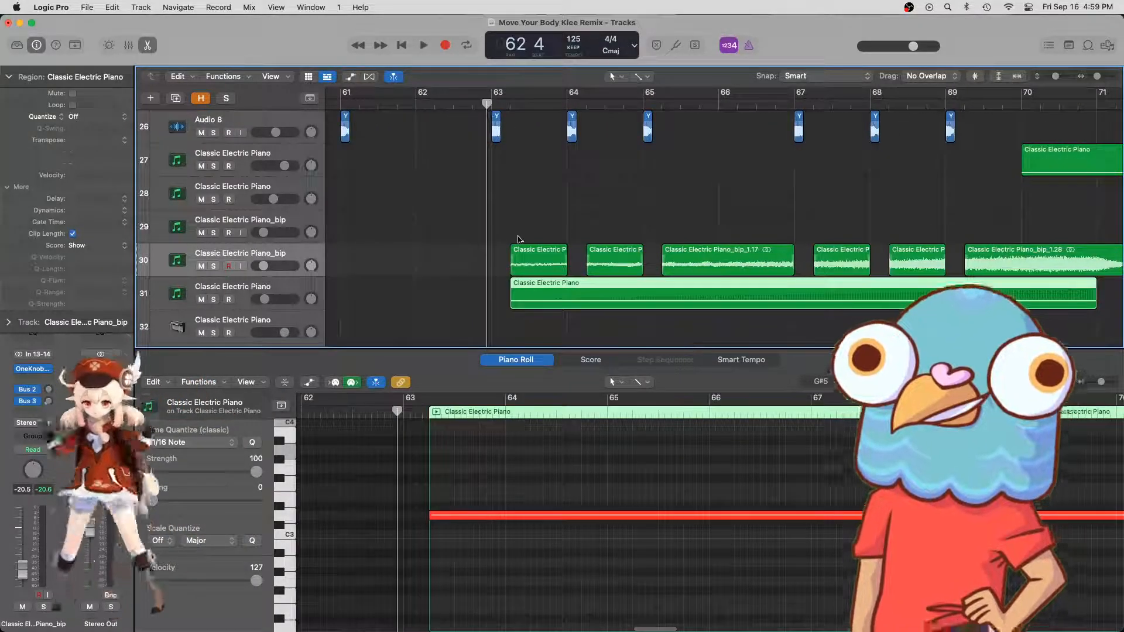
pyautogui.moveTo(514, 305); pyautogui.dragTo(495, 301)
pyautogui.press('space')
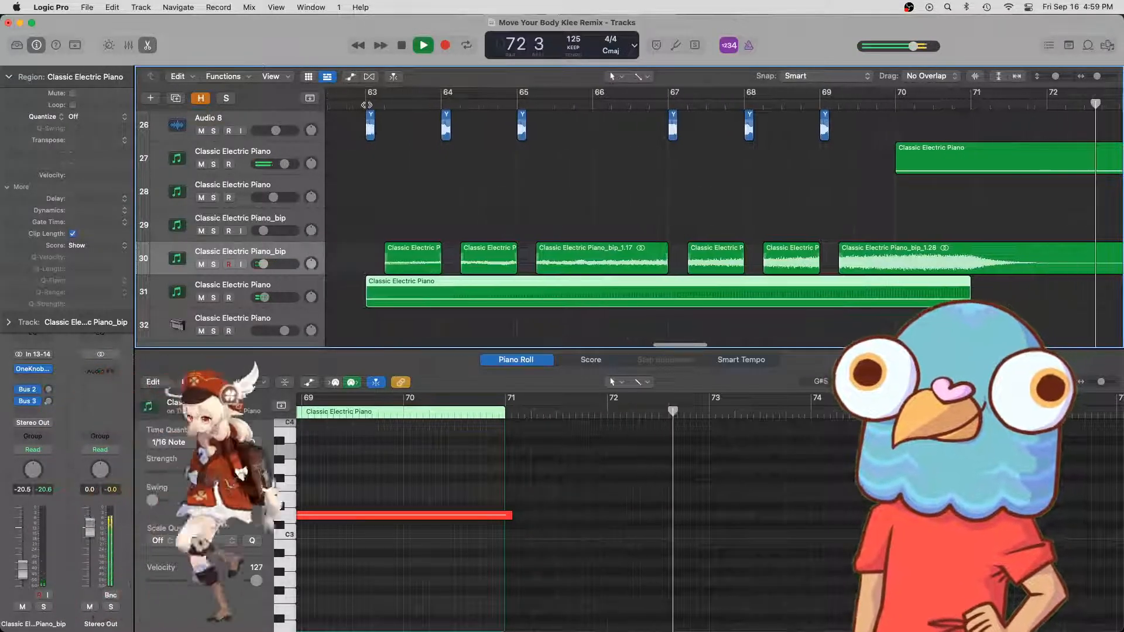
pyautogui.press('space')
# - Show automation on the tracks and set track 31's automation parameter to Mute
pyautogui.click(276, 283)
pyautogui.press('a')
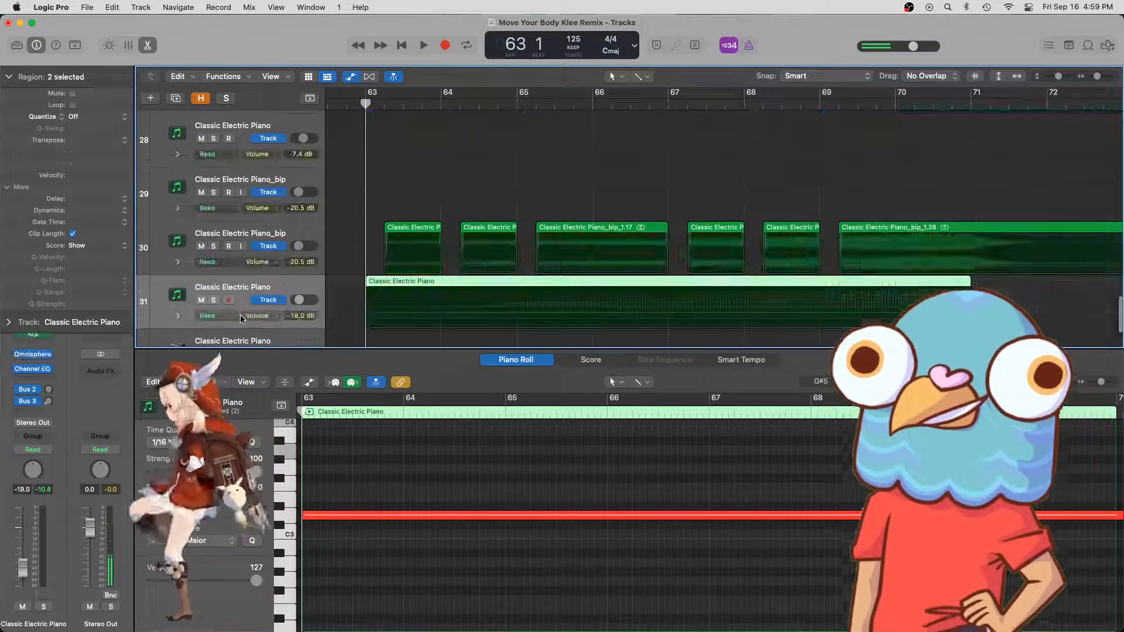
pyautogui.click(262, 317)
pyautogui.moveTo(328, 406)
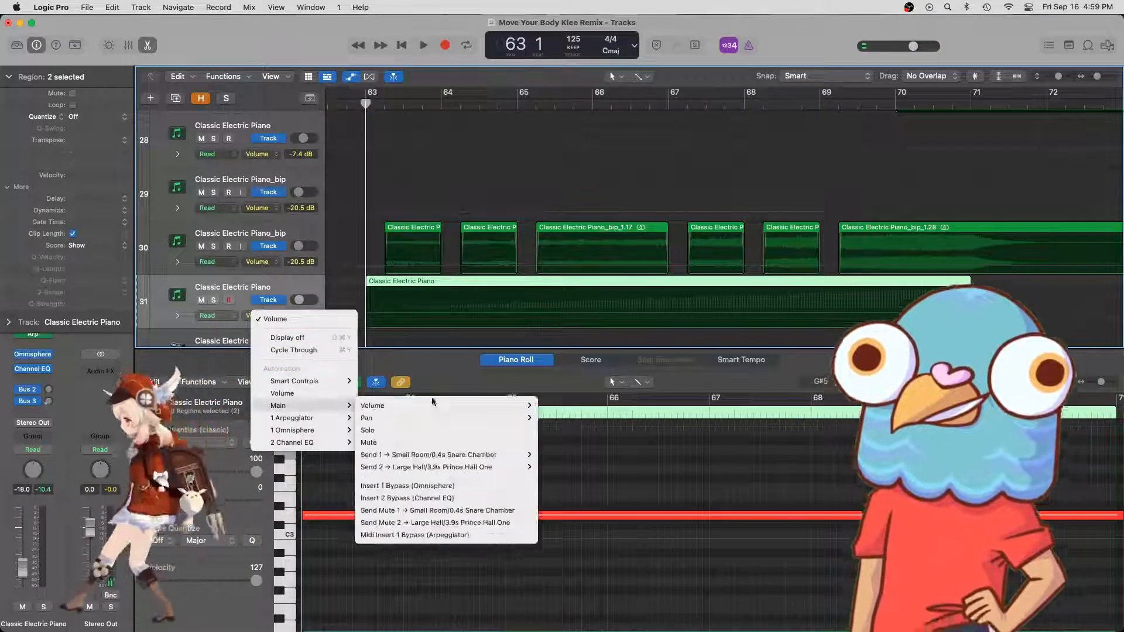
pyautogui.click(429, 444)
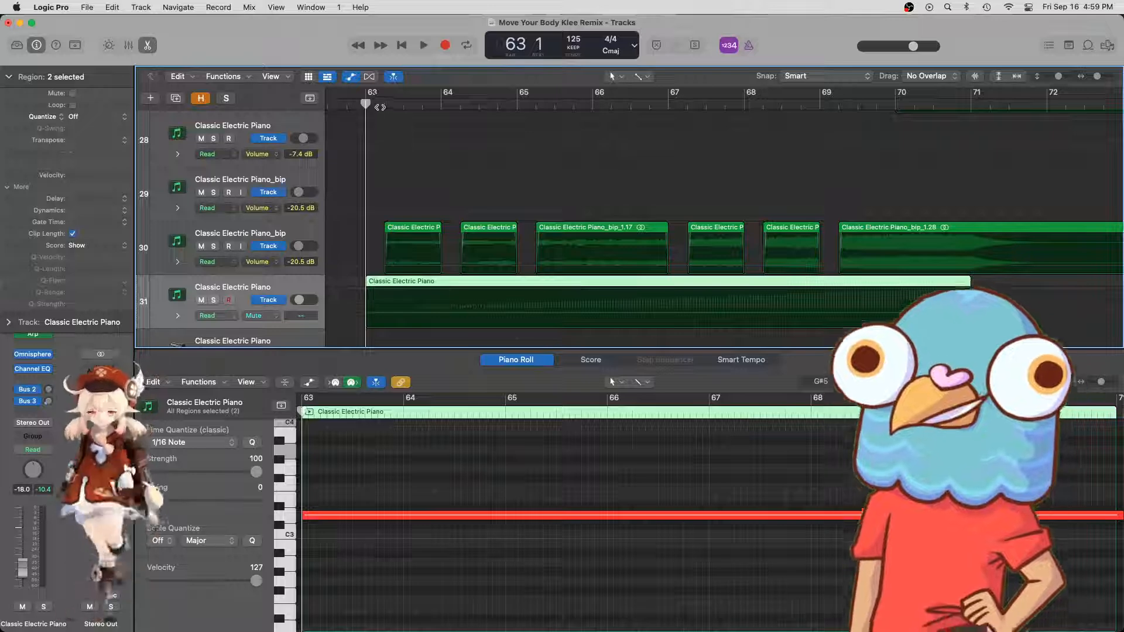
# - Add mute automation on track 31 over the first beat of bar 63 and copy it to bars 64, 65, 67, 68 and 69
pyautogui.click(368, 292)
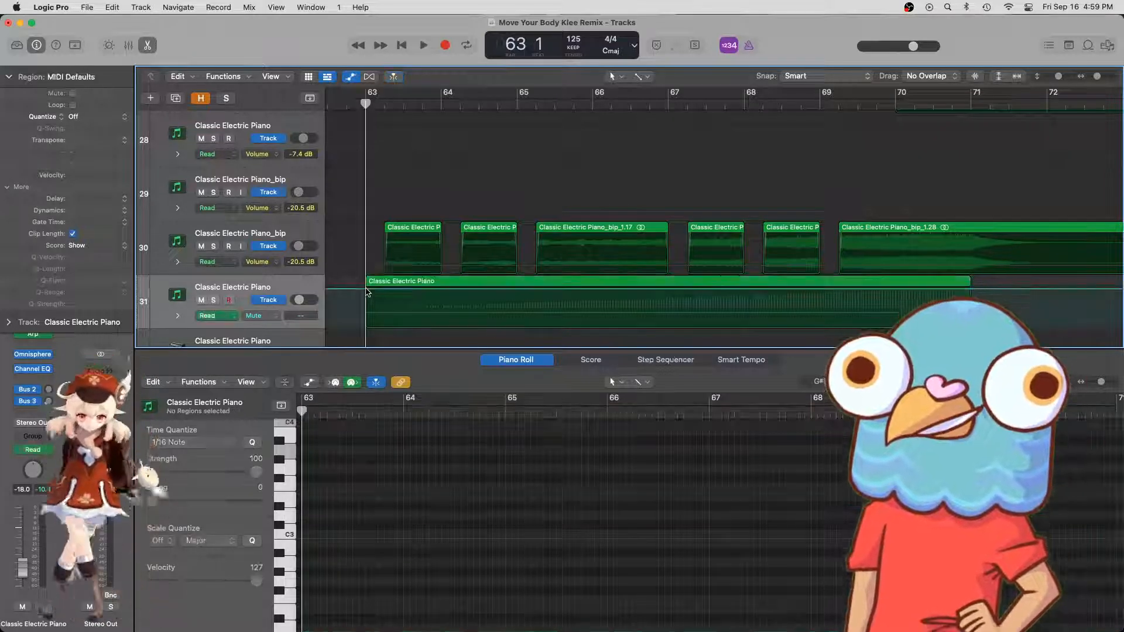
pyautogui.moveTo(367, 293)
pyautogui.mouseDown()
pyautogui.moveTo(365, 326)
pyautogui.moveTo(385, 325)
pyautogui.moveTo(384, 289)
pyautogui.mouseUp()
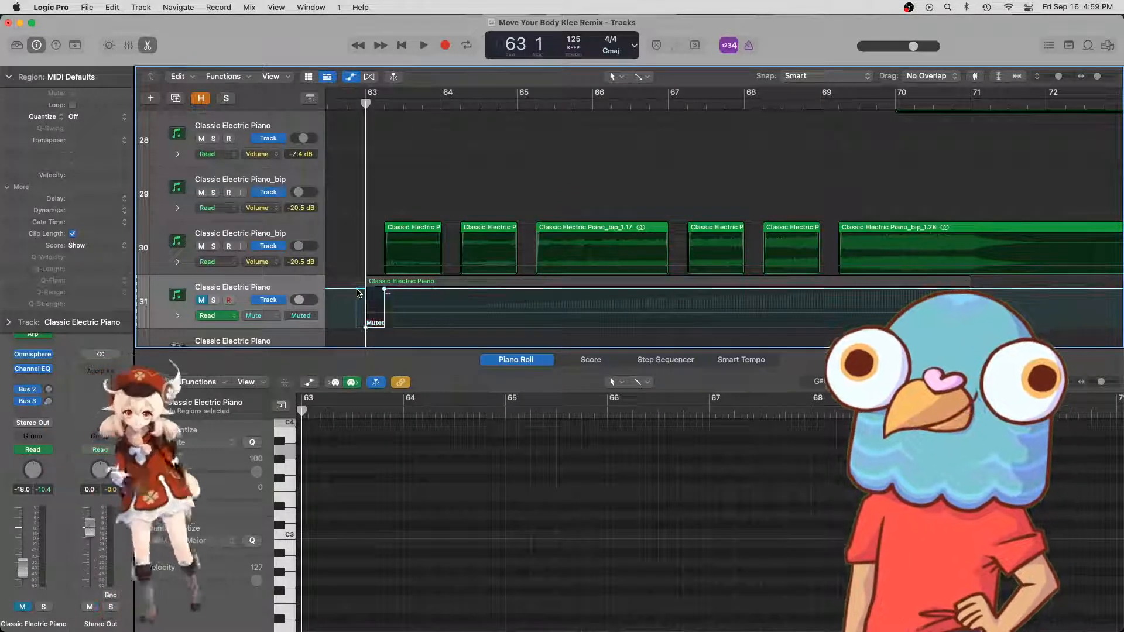
pyautogui.click(441, 105)
pyautogui.press('super+v')
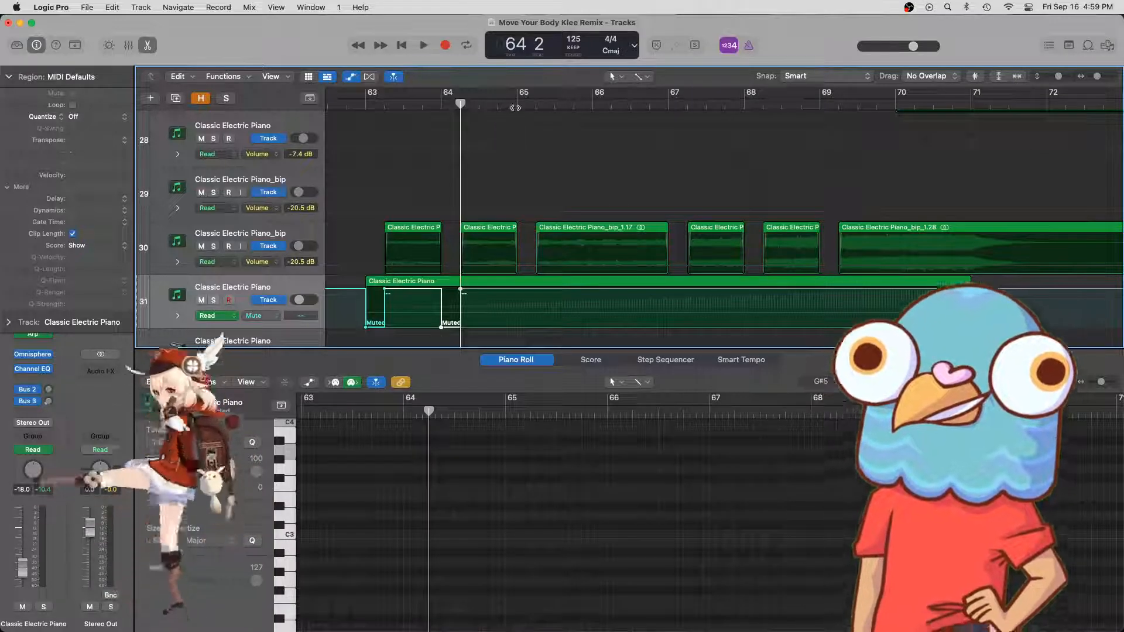
pyautogui.click(515, 108)
pyautogui.press('super+v')
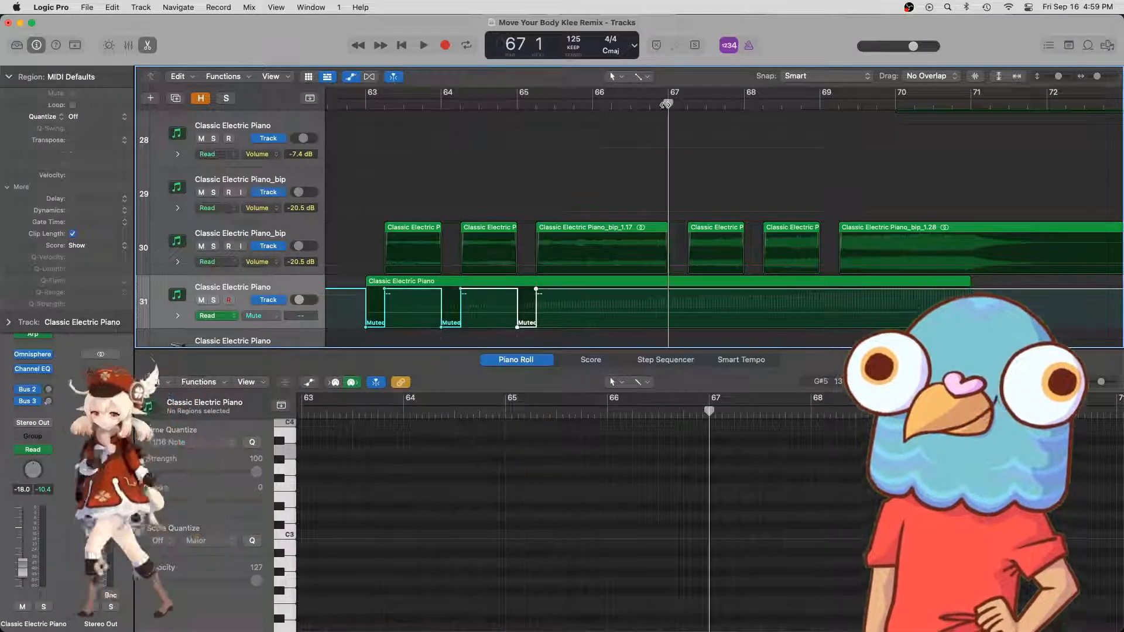
pyautogui.press('super+v')
pyautogui.click(746, 104)
pyautogui.press('super+v')
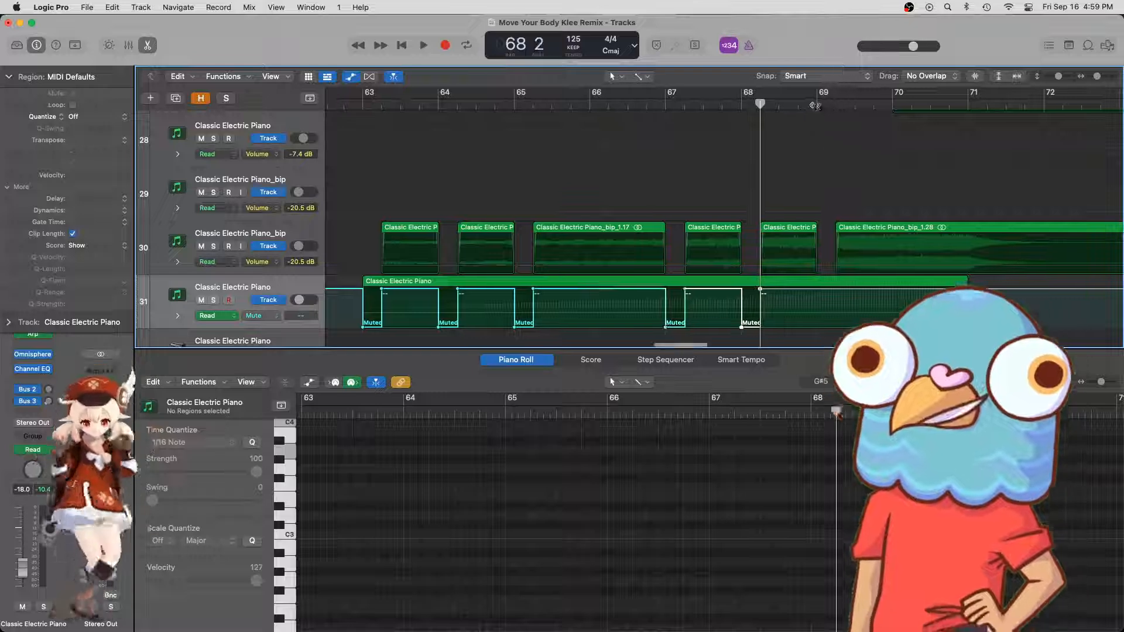
pyautogui.click(816, 104)
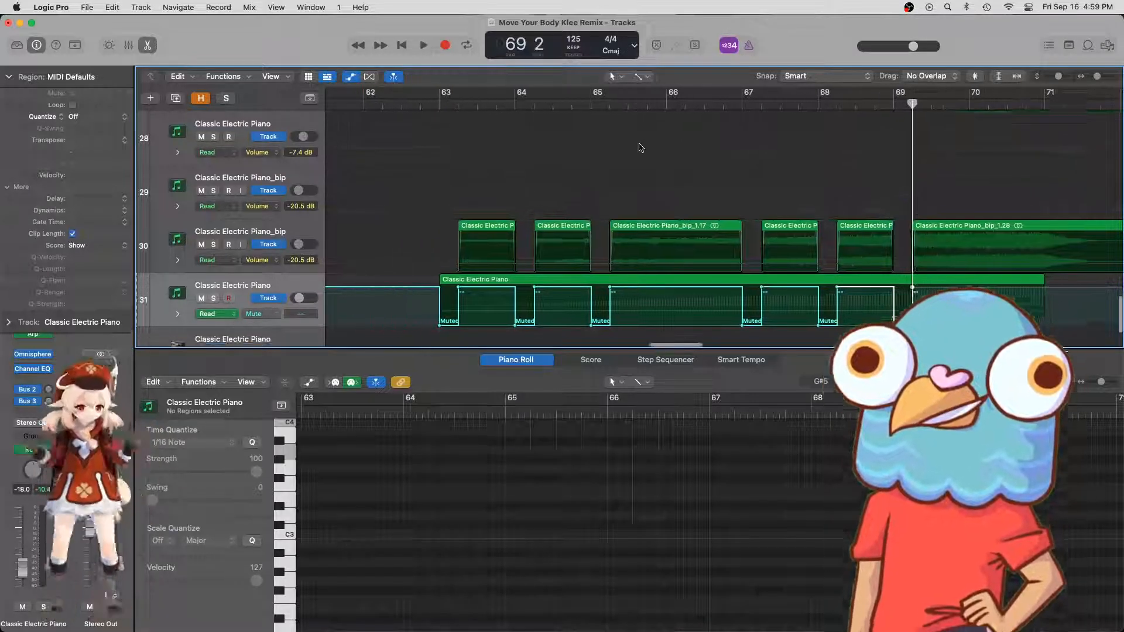
# - Hide the track automation and play from 62 3 to hear the mute cuts on track 31
pyautogui.hscroll(-5, 632, 147)
pyautogui.scroll(-1, 633, 146)
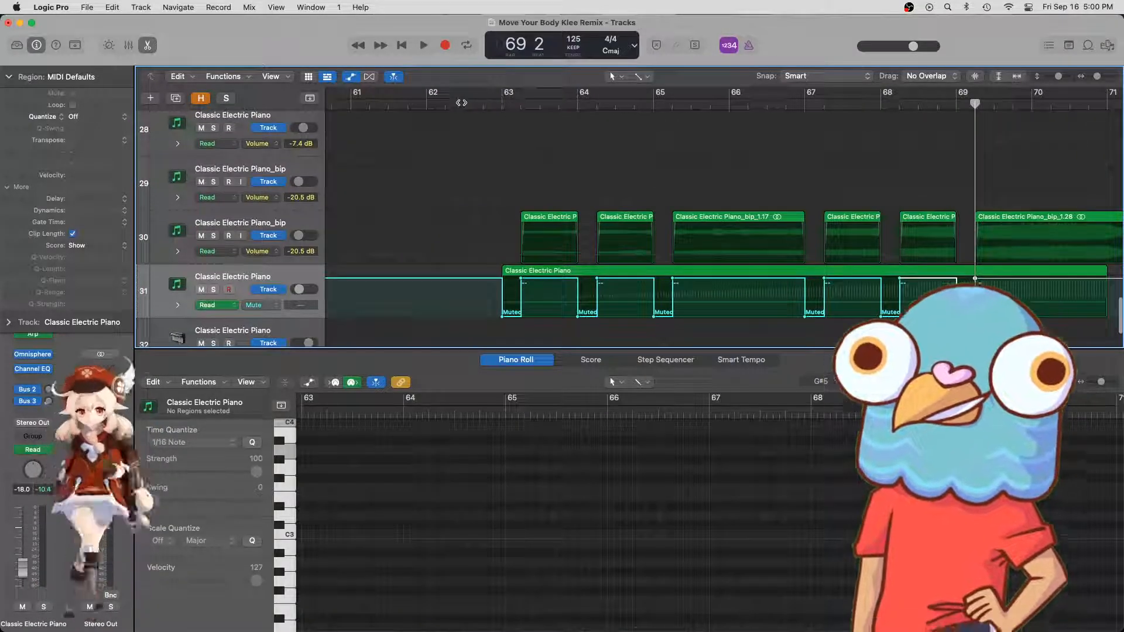
pyautogui.press('a')
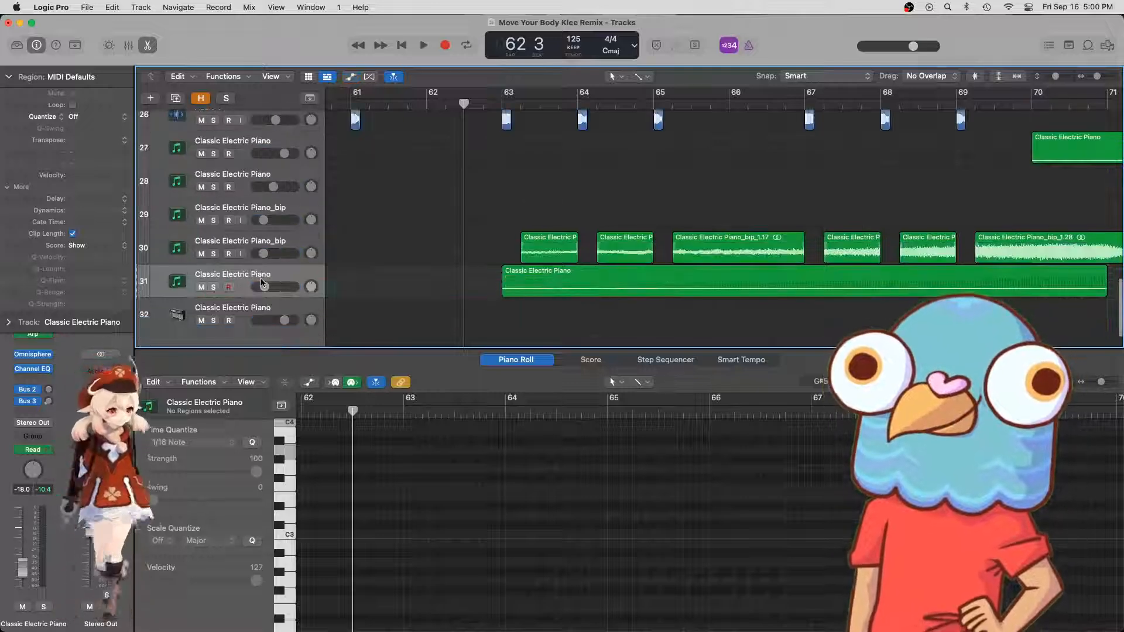
pyautogui.press('space')
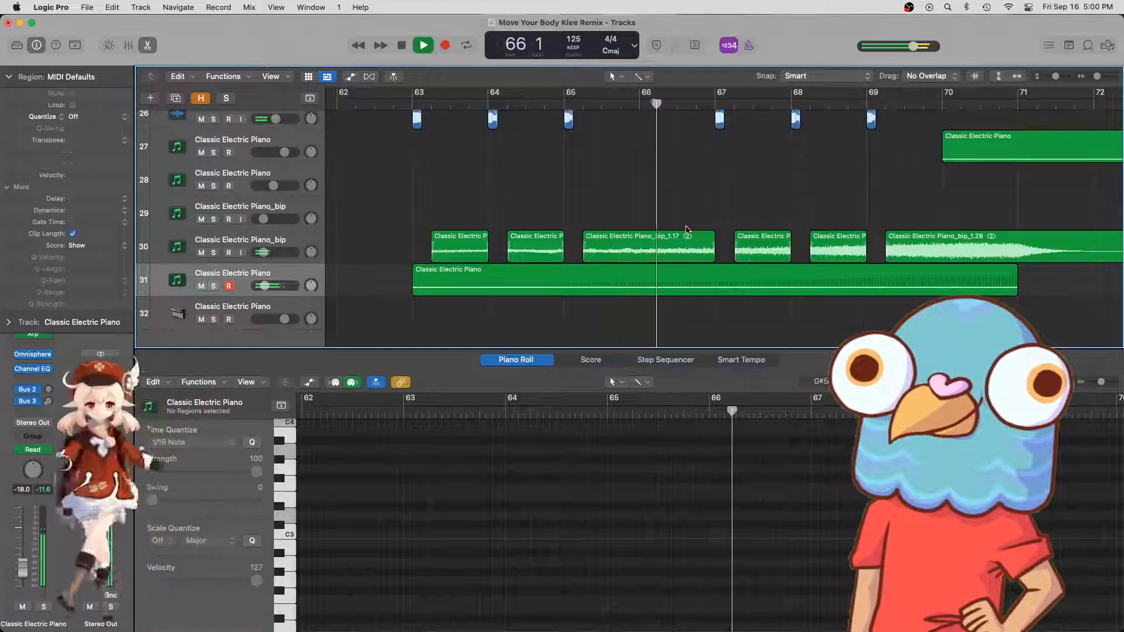
pyautogui.press('m')
pyautogui.press('m')
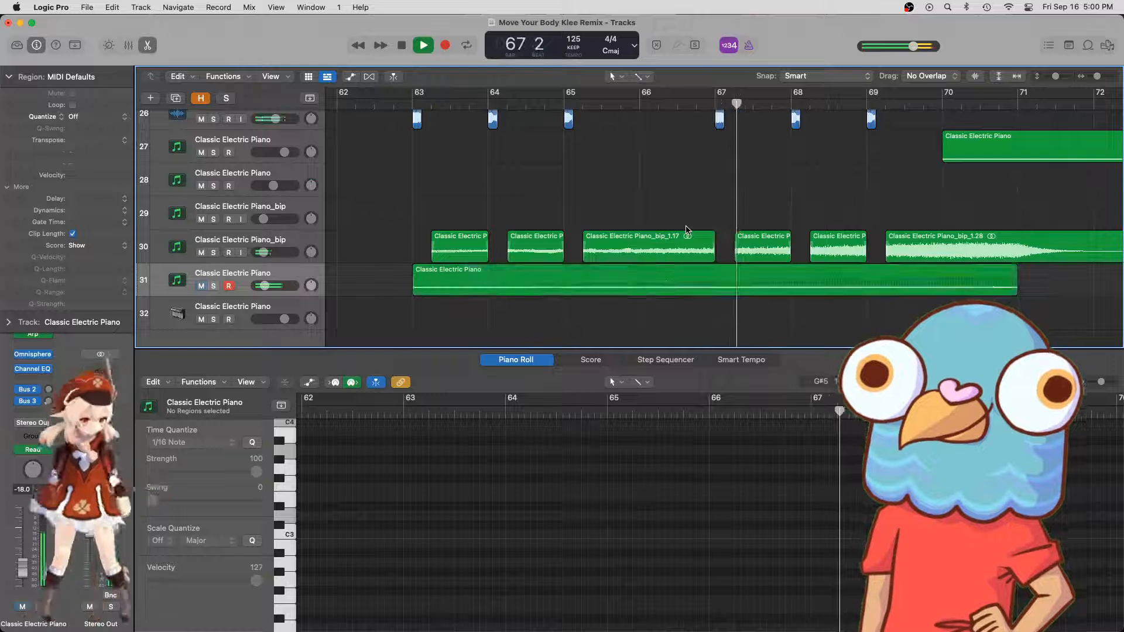
pyautogui.press('m')
pyautogui.press('m')
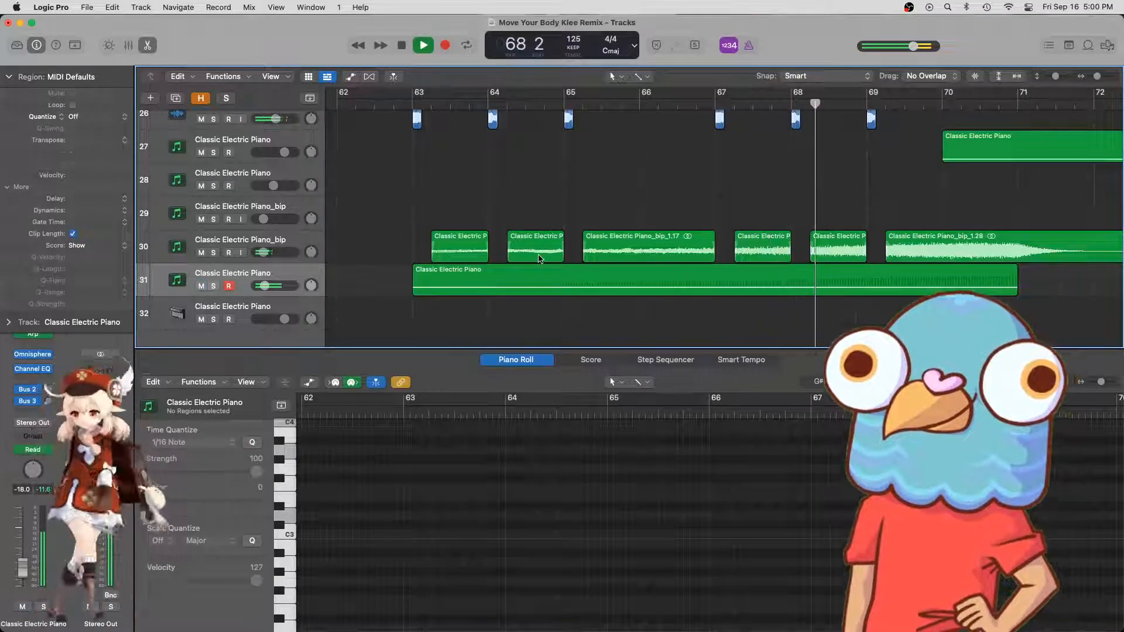
pyautogui.press('m')
pyautogui.press('m')
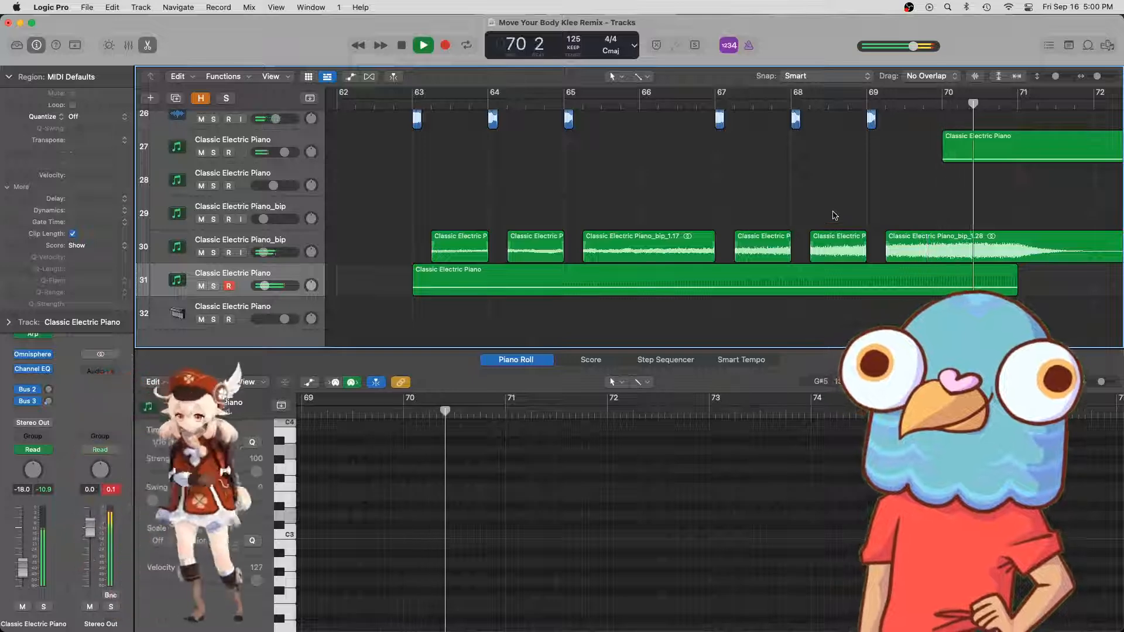
# - Review the tracks from Kick down to track 31 around the second drop and outro while playback runs on to bar 80
pyautogui.press('super+Left')
pyautogui.press('super+Left')
pyautogui.press('super+Left')
pyautogui.press('super+Right')
pyautogui.press('super+Right')
pyautogui.press('super+Right')
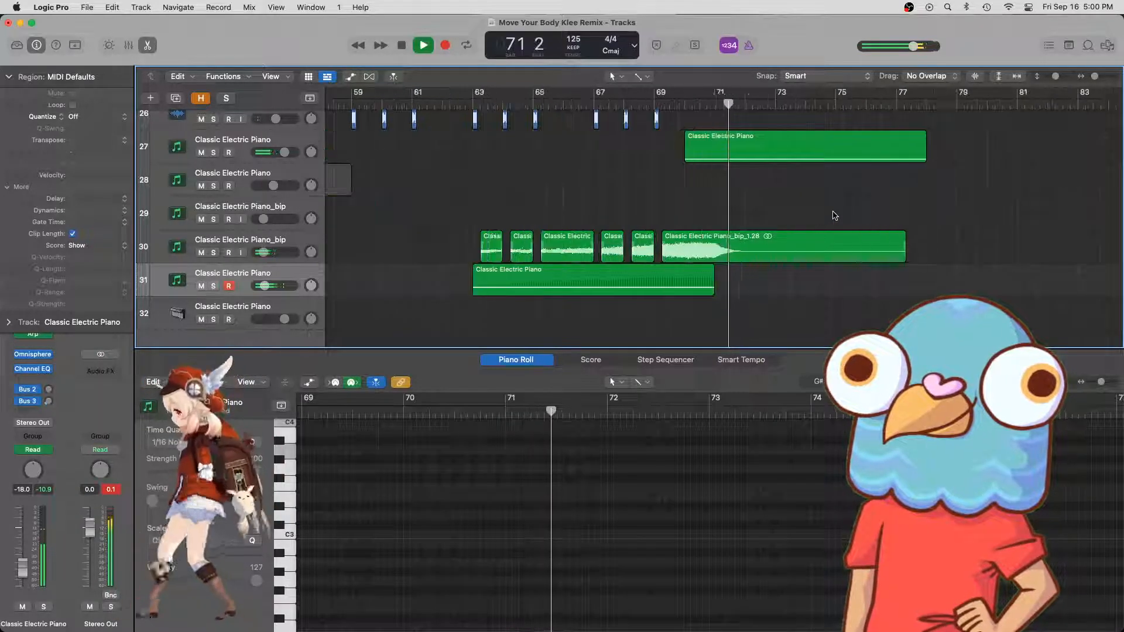
pyautogui.press('super+Left')
pyautogui.press('super+Left')
pyautogui.press('super+Left')
pyautogui.press('super+Left')
pyautogui.press('super+Left')
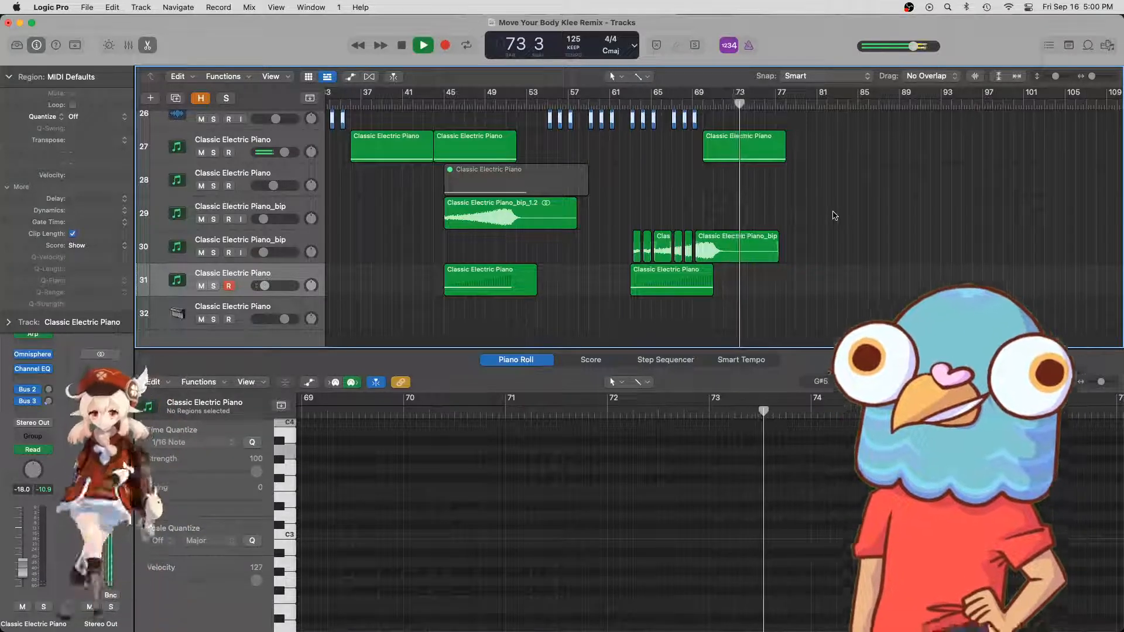
pyautogui.scroll(15, 605, 163)
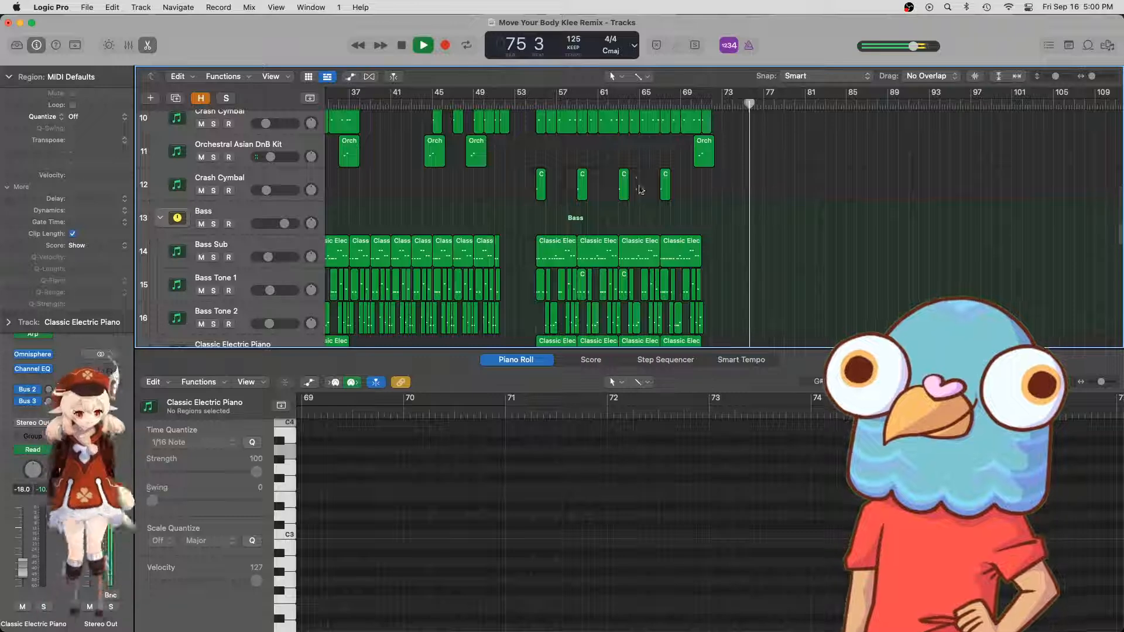
pyautogui.scroll(-10, 641, 191)
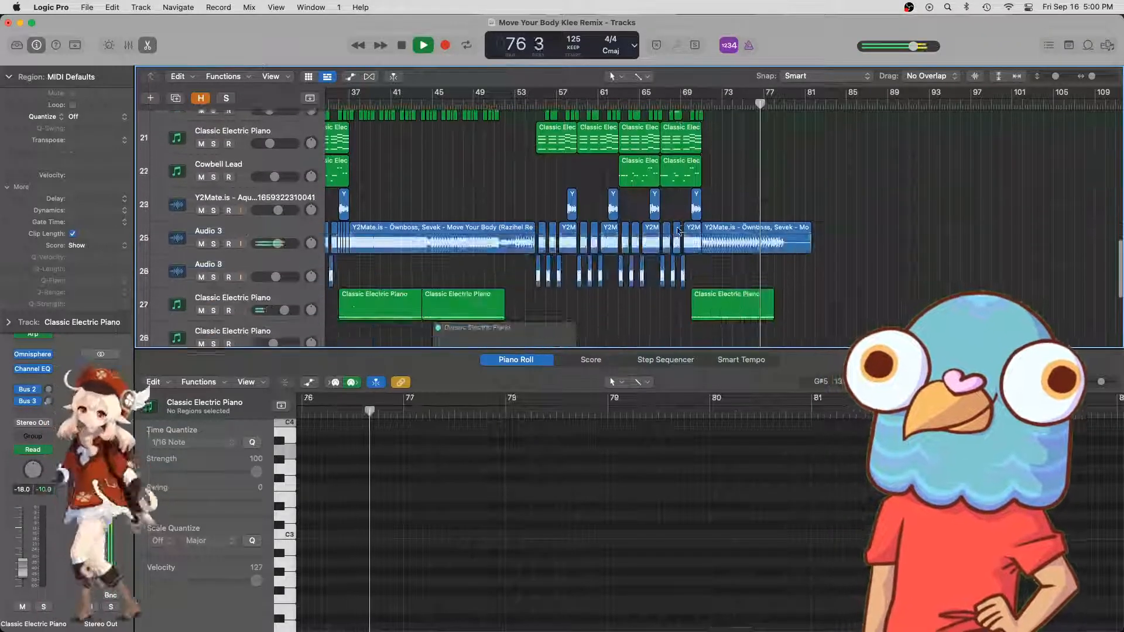
pyautogui.scroll(-5, 678, 230)
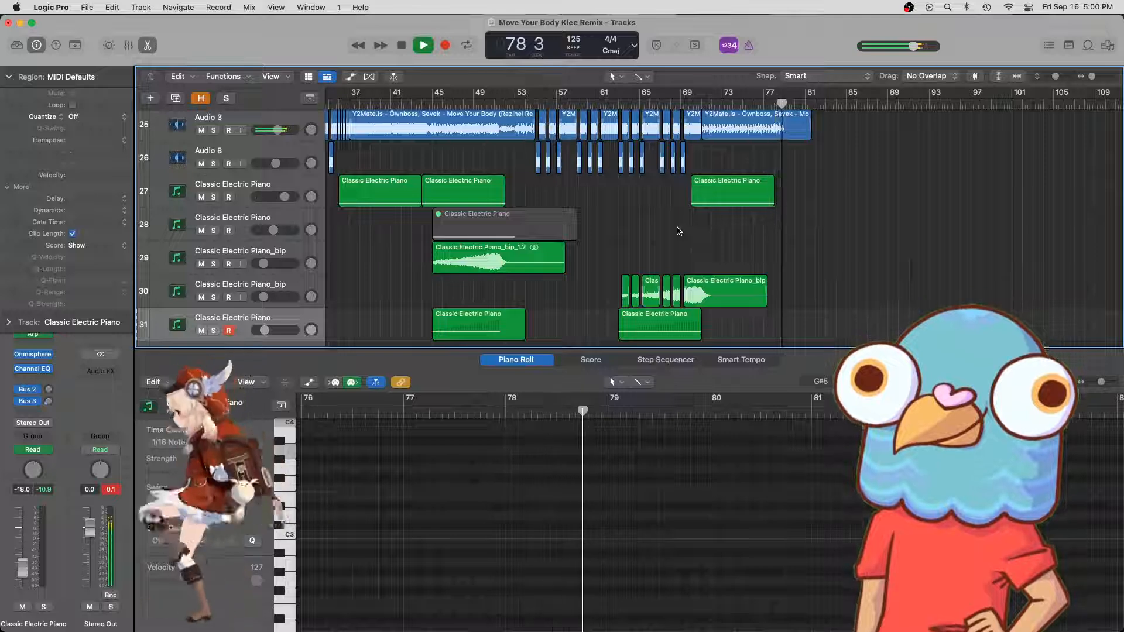
pyautogui.scroll(12, 678, 230)
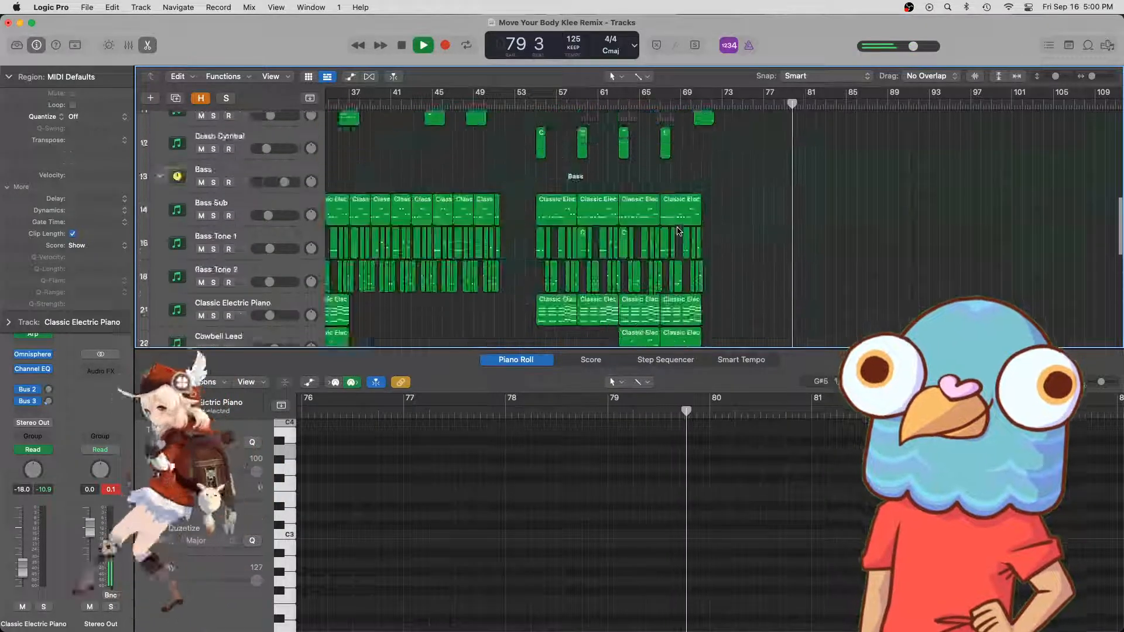
pyautogui.scroll(8, 678, 230)
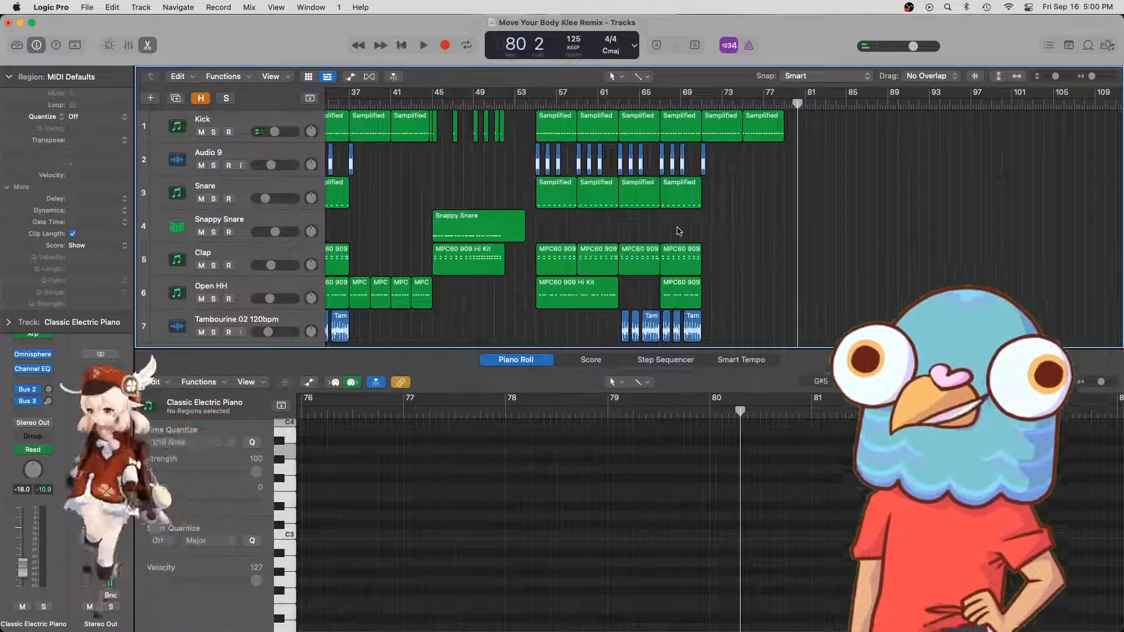
# - Return to the start of the song, place the playhead at bar 9, and examine all tracks across the build-ups and drops
pyautogui.press('Return')
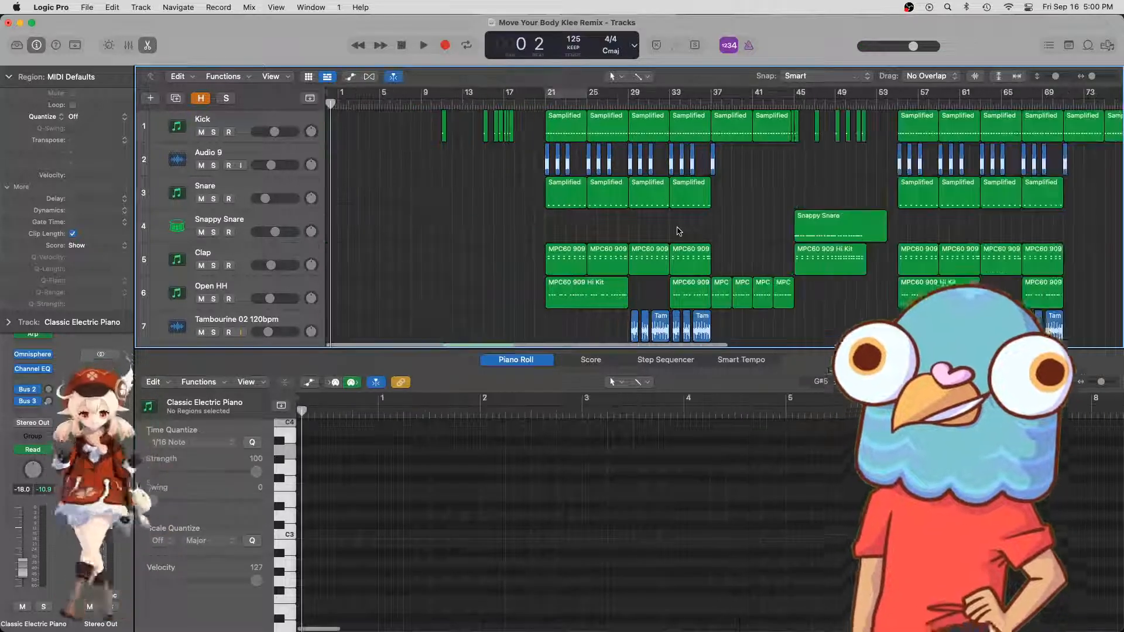
pyautogui.scroll(-15, 678, 230)
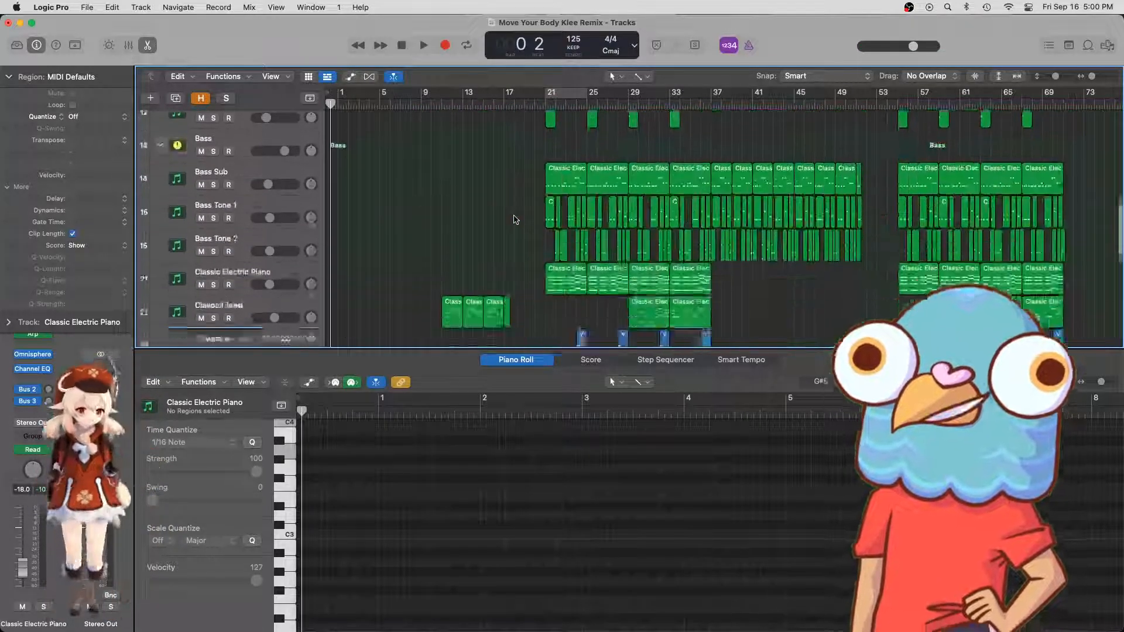
pyautogui.scroll(-3, 413, 192)
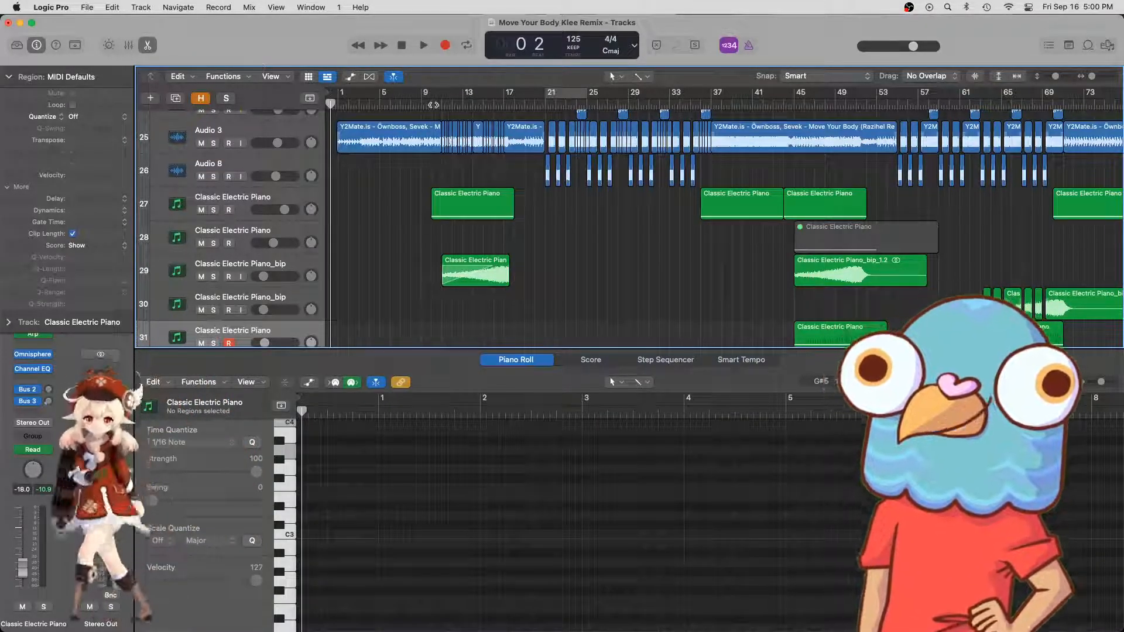
pyautogui.click(422, 105)
pyautogui.scroll(15, 445, 166)
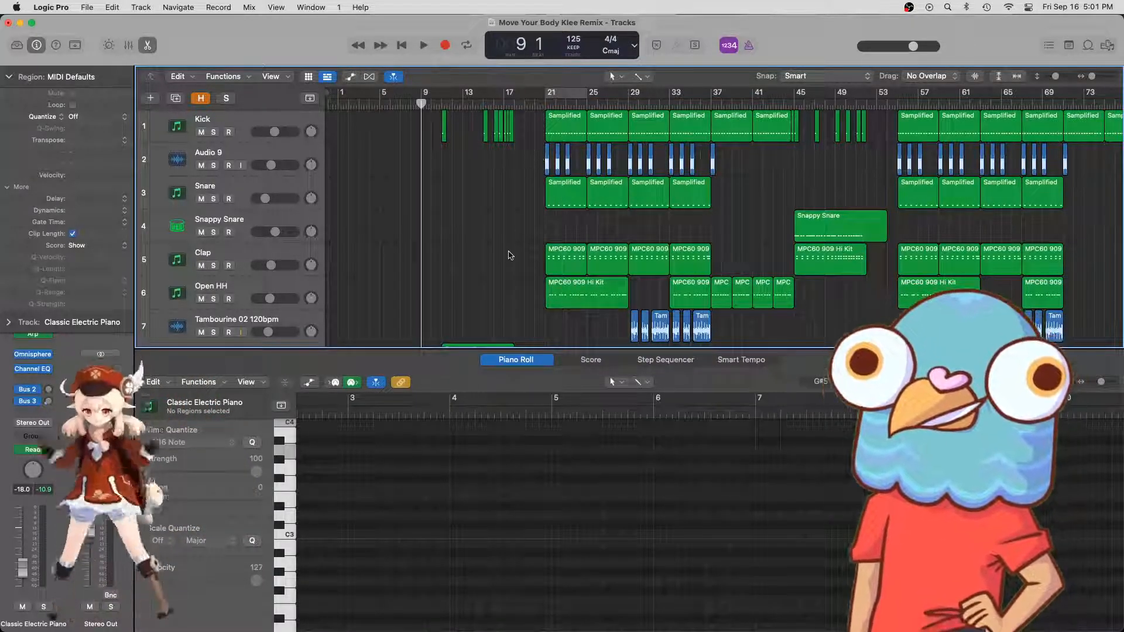
pyautogui.scroll(-15, 510, 255)
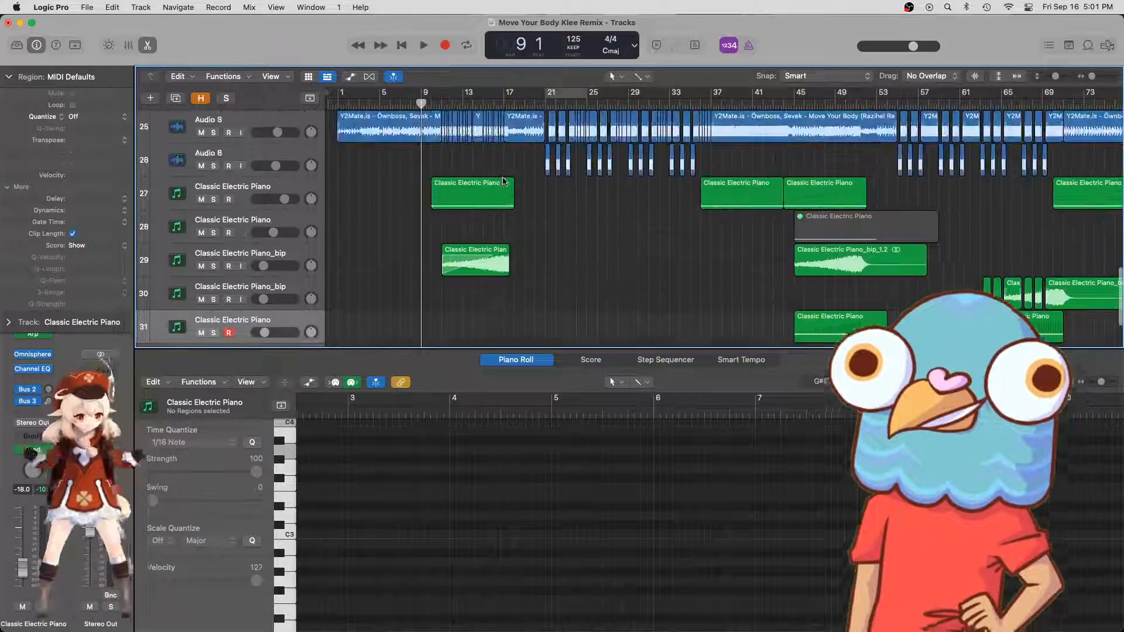
pyautogui.hscroll(3, 795, 257)
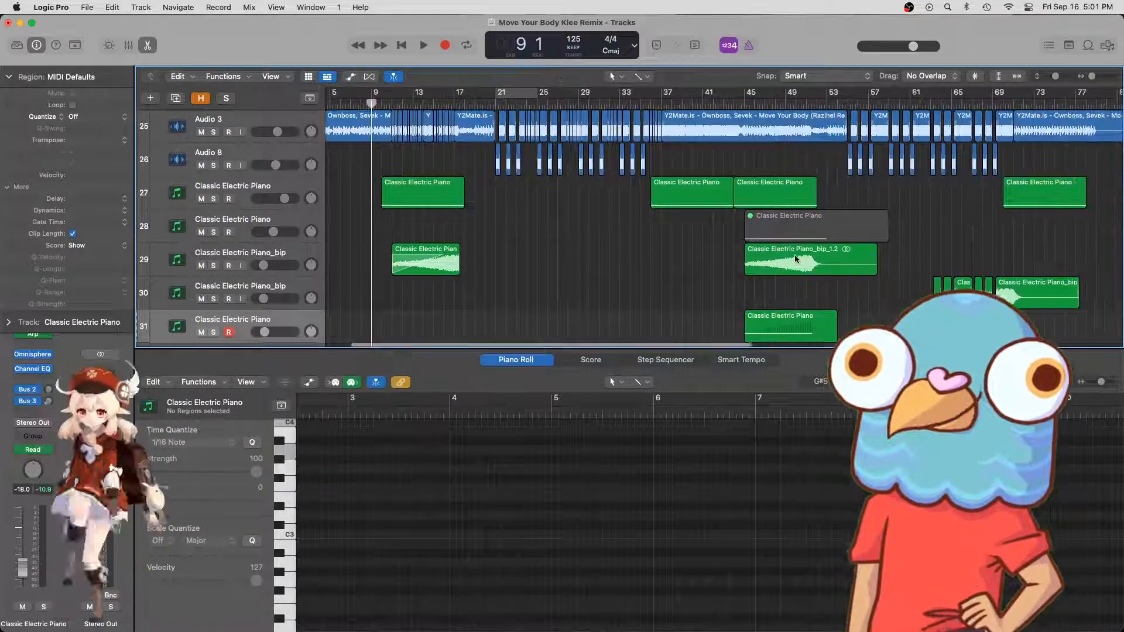
pyautogui.press('super+Right')
pyautogui.press('super+Right')
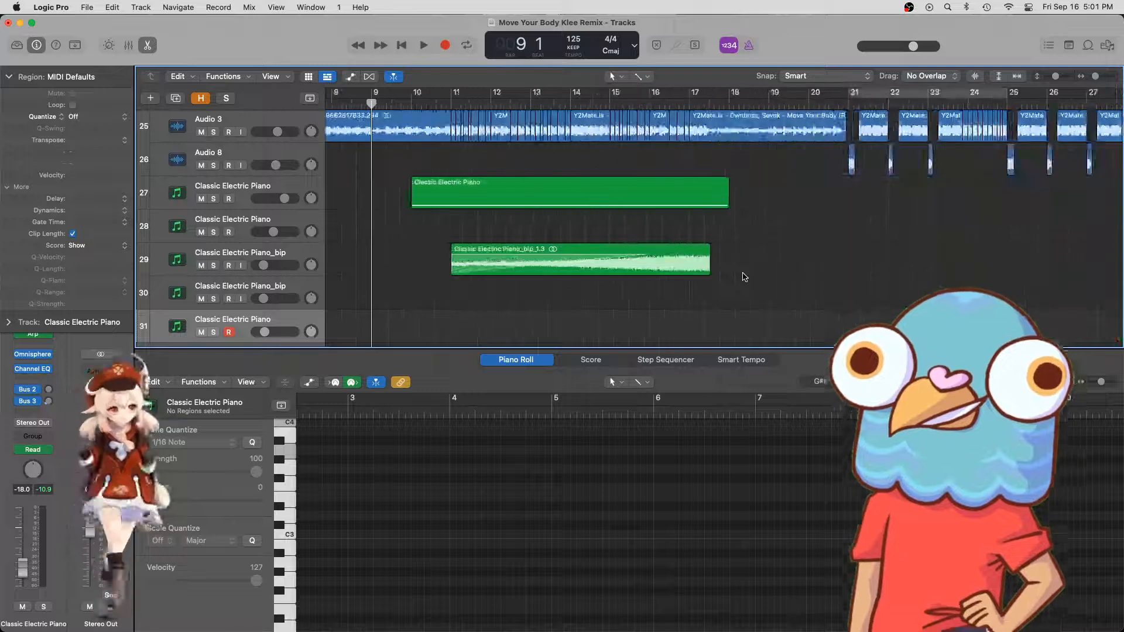
pyautogui.hscroll(10, 743, 277)
pyautogui.hscroll(15, 744, 277)
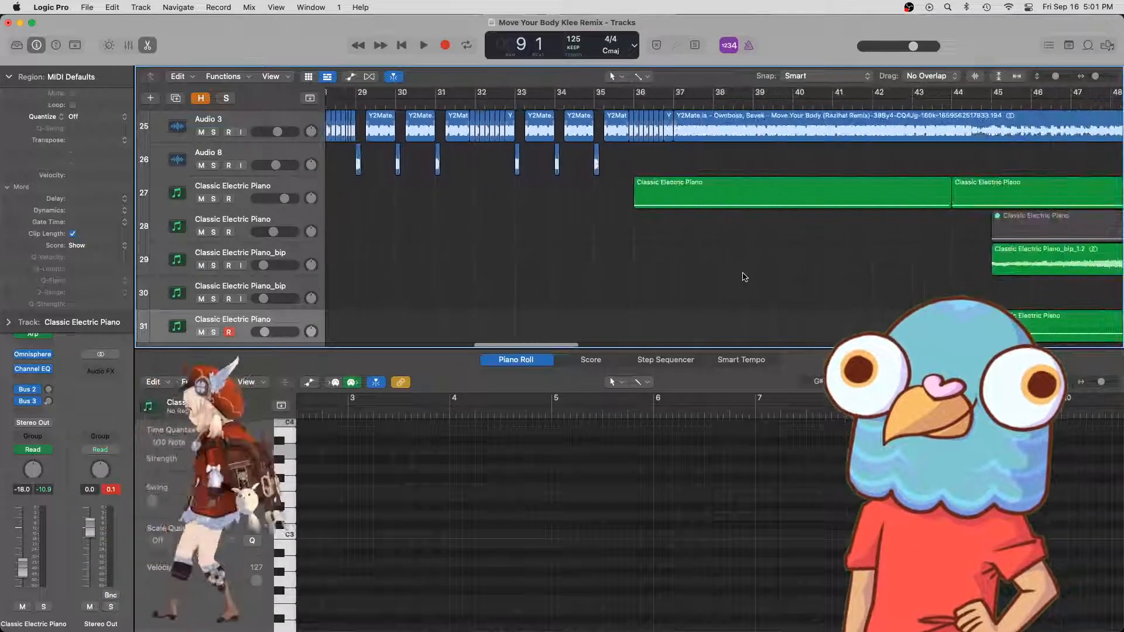